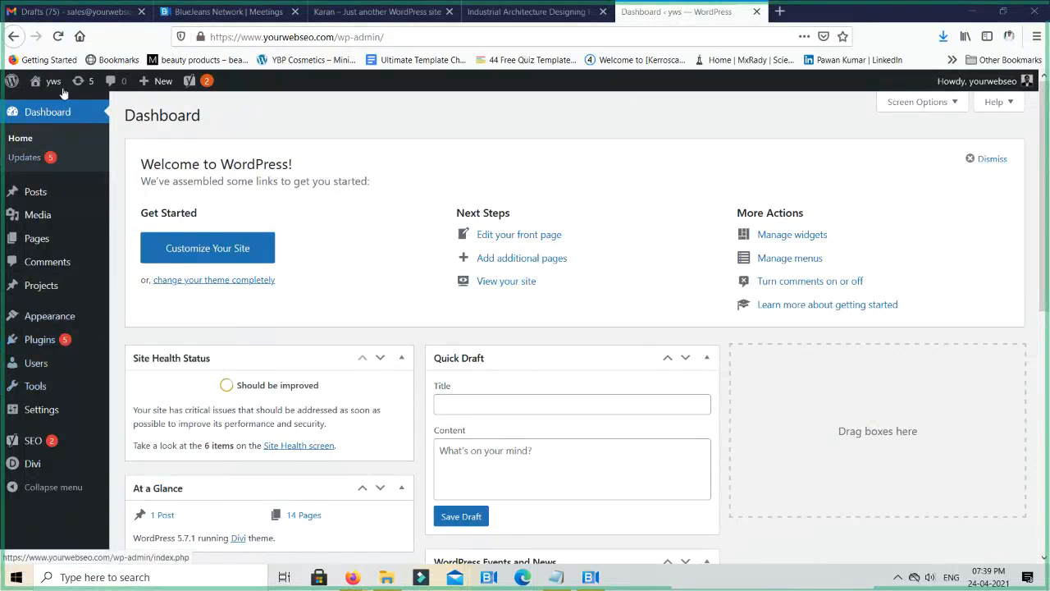
- Open the live site from the WordPress dashboard
mouse_move(59, 88)
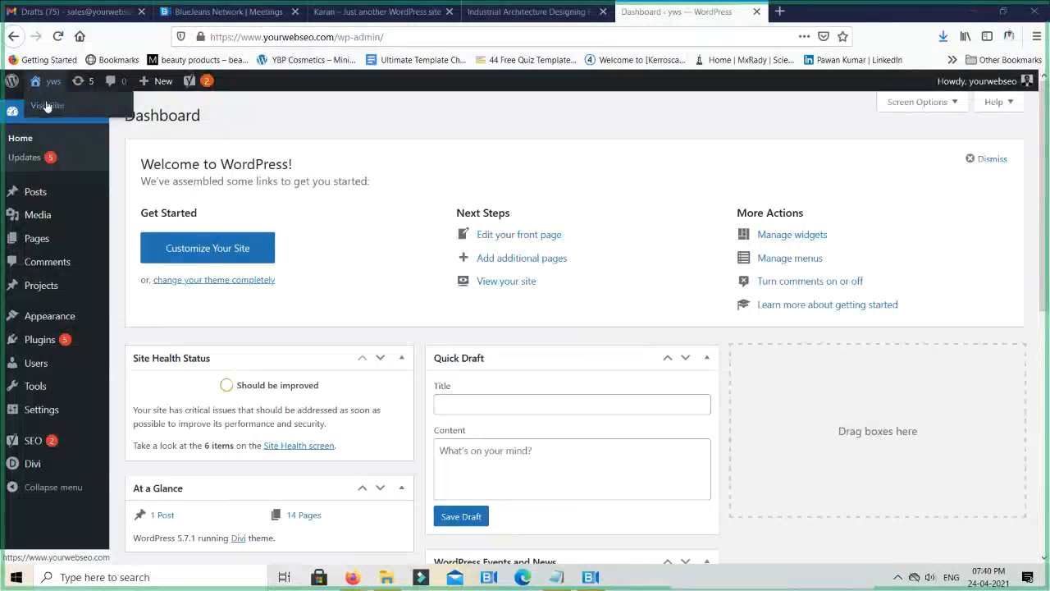
mouse_move(36, 197)
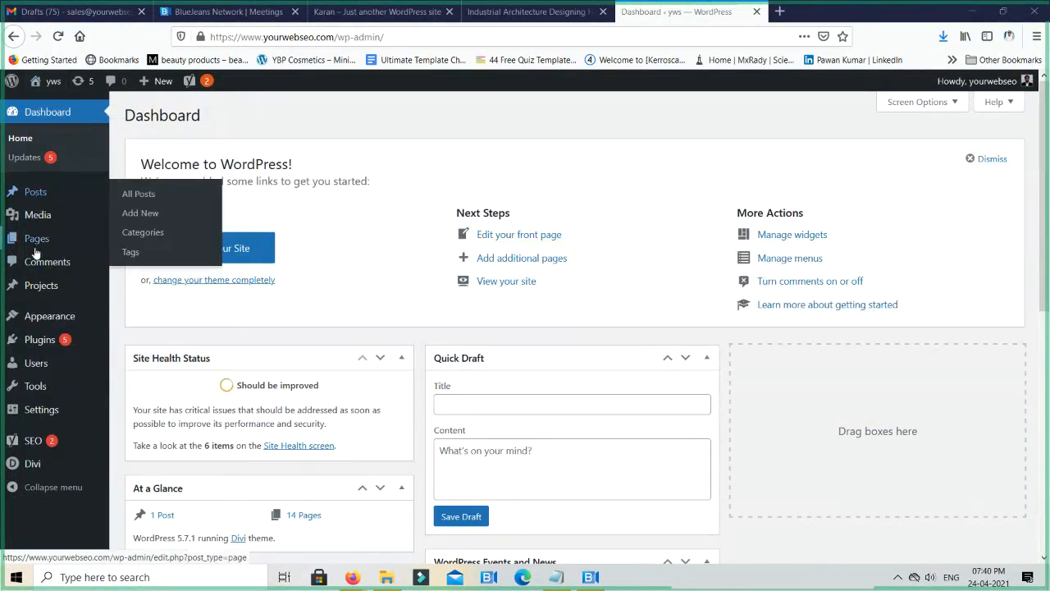
mouse_move(42, 240)
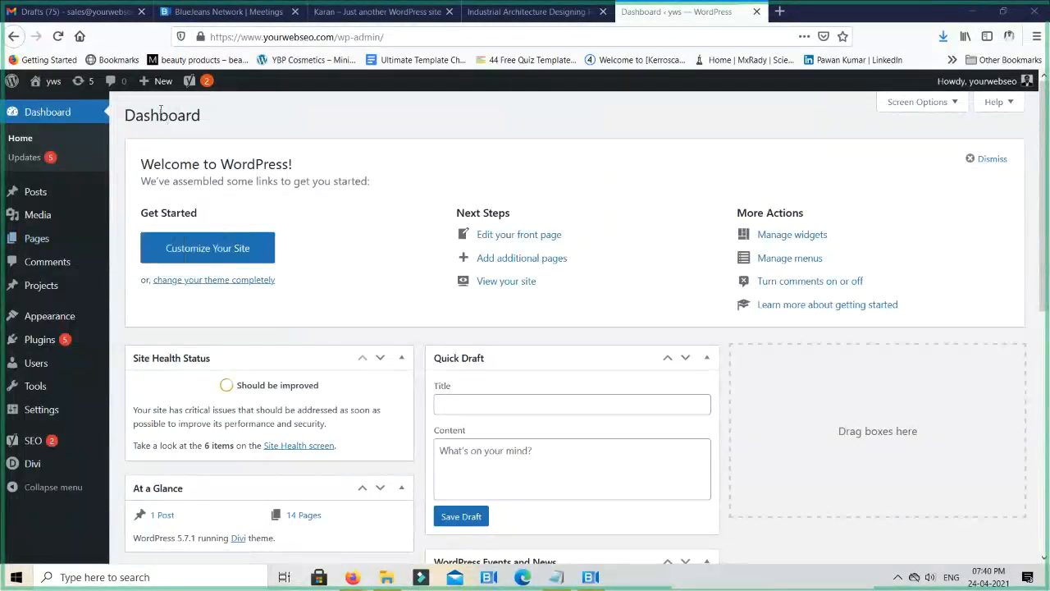
mouse_move(153, 83)
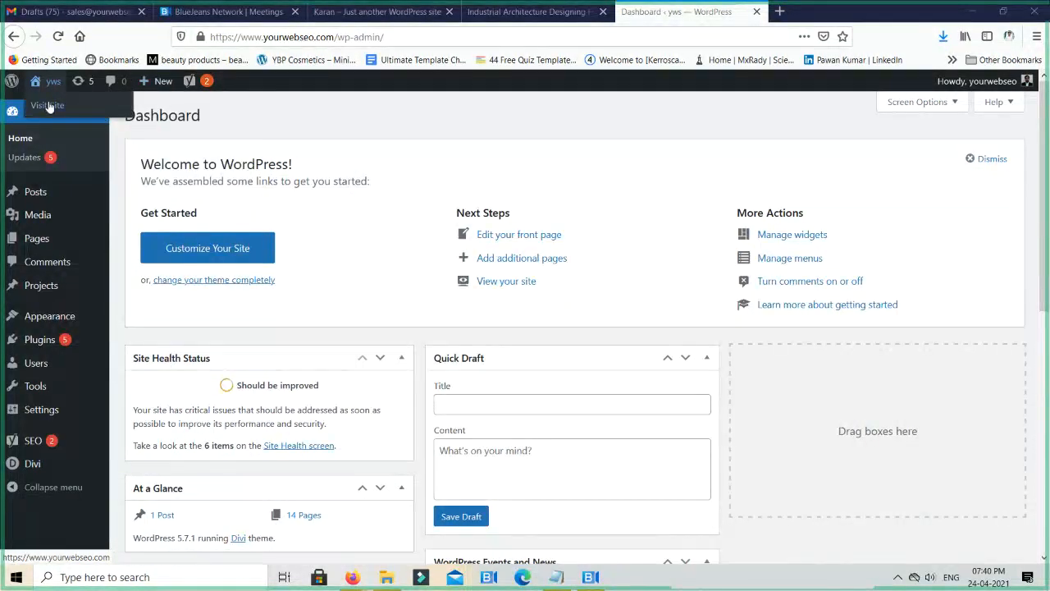
left_click(48, 107)
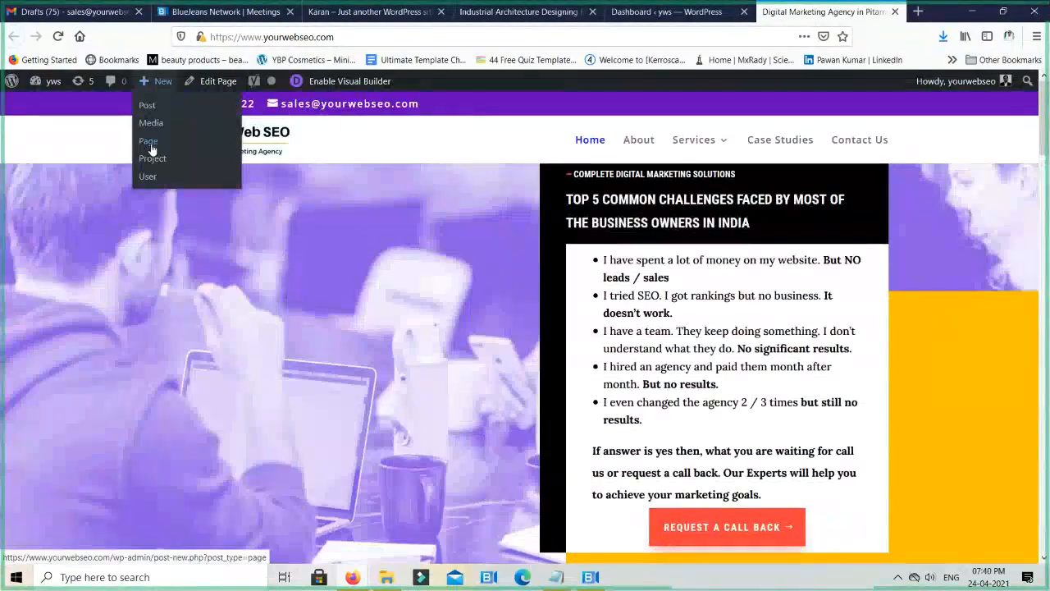
- Start a new page and title it Clients
left_click(151, 150)
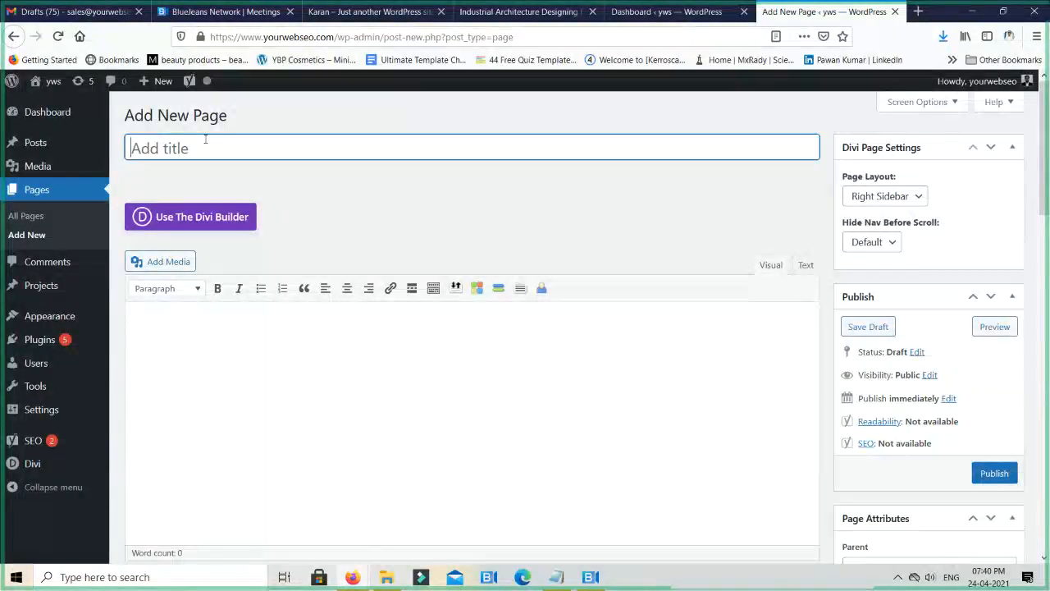
type("Clients")
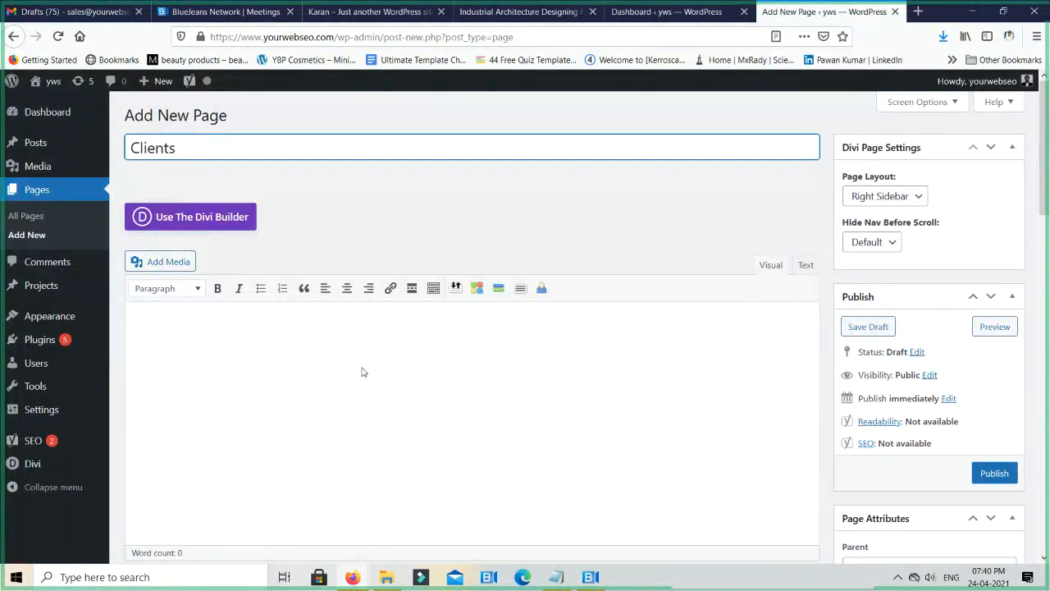
left_click(429, 374)
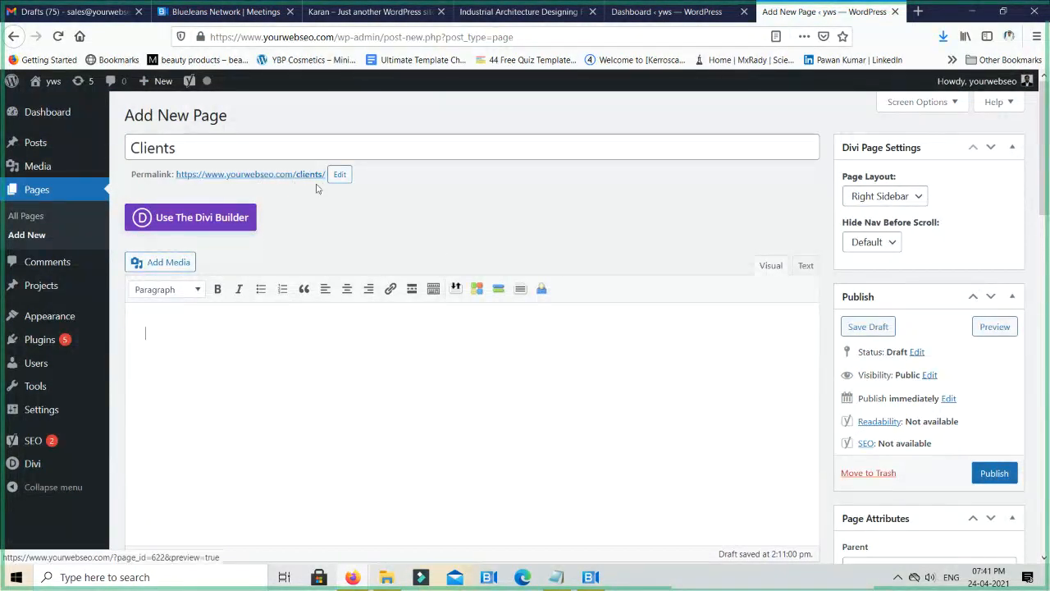
- Try extending the page's permalink slug with "-testimonials" and restore it to clients
left_click(339, 175)
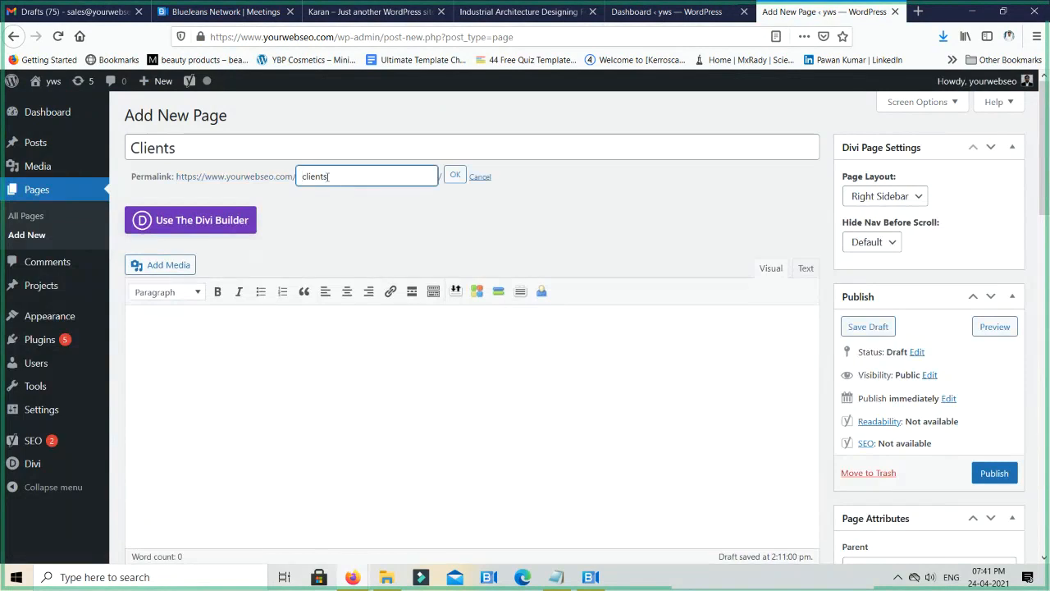
left_click(341, 176)
type("-testimonials")
key("BackSpace")
key("BackSpace")
key("BackSpace")
key("BackSpace")
key("BackSpace")
key("BackSpace")
key("BackSpace")
key("BackSpace")
key("BackSpace")
key("BackSpace")
key("BackSpace")
key("BackSpace")
key("BackSpace")
left_click(458, 178)
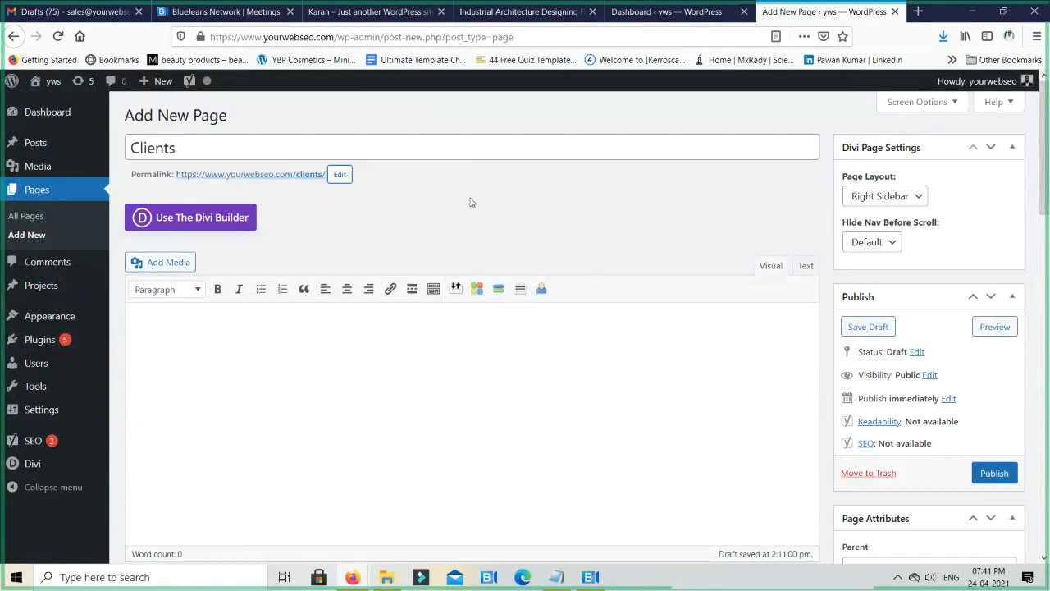
- Publish the Clients page and open its live version in the Divi Visual Builder
left_click(997, 474)
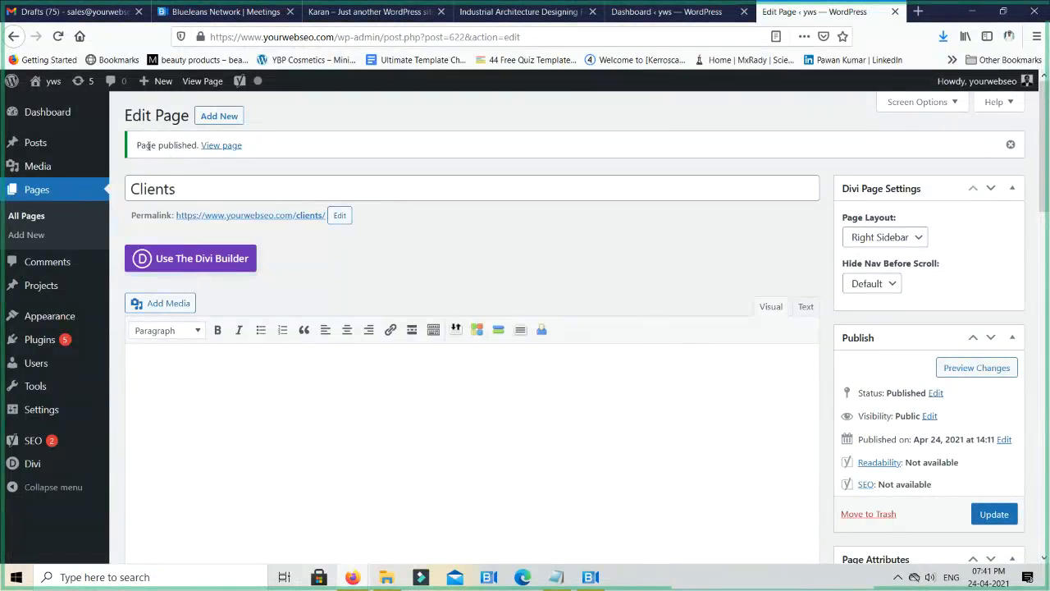
left_click(215, 148)
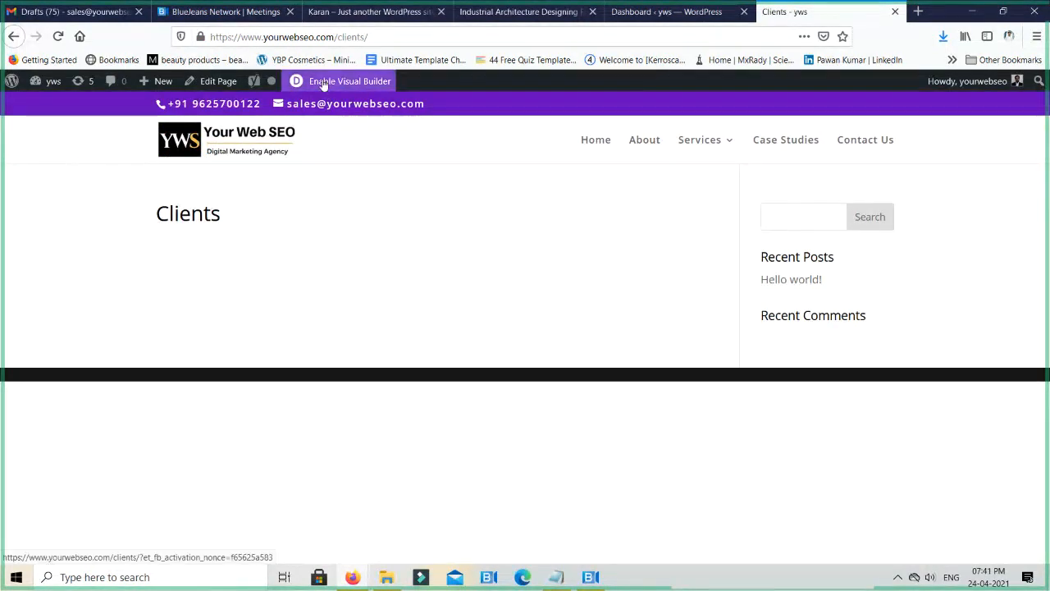
left_click(373, 81)
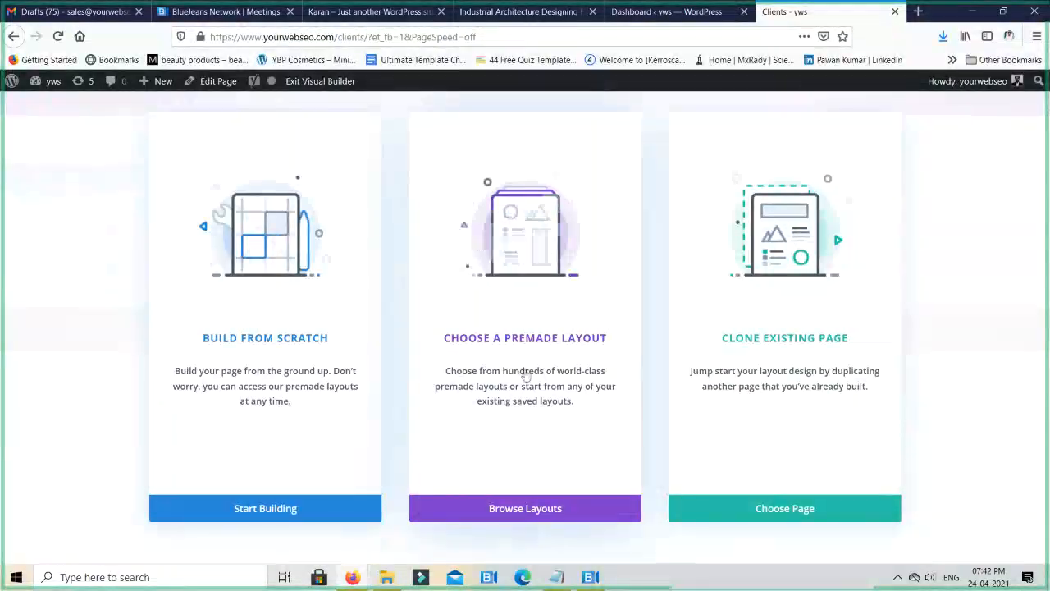
- Choose to start from a premade layout and search the Divi layout library for agency
left_click(515, 318)
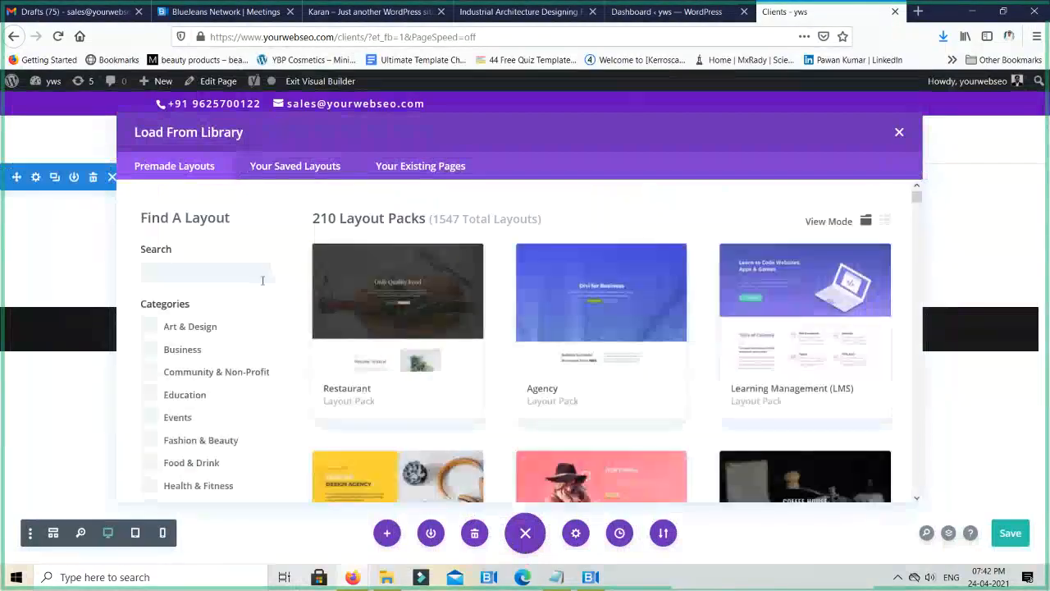
left_click(185, 398)
left_click(167, 399)
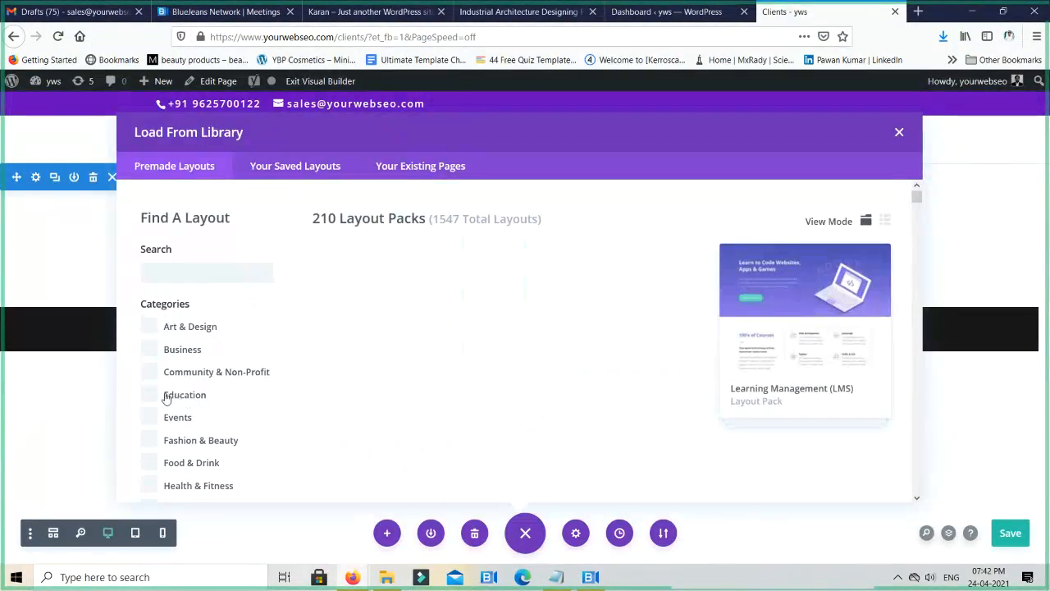
left_click(174, 402)
left_click(178, 403)
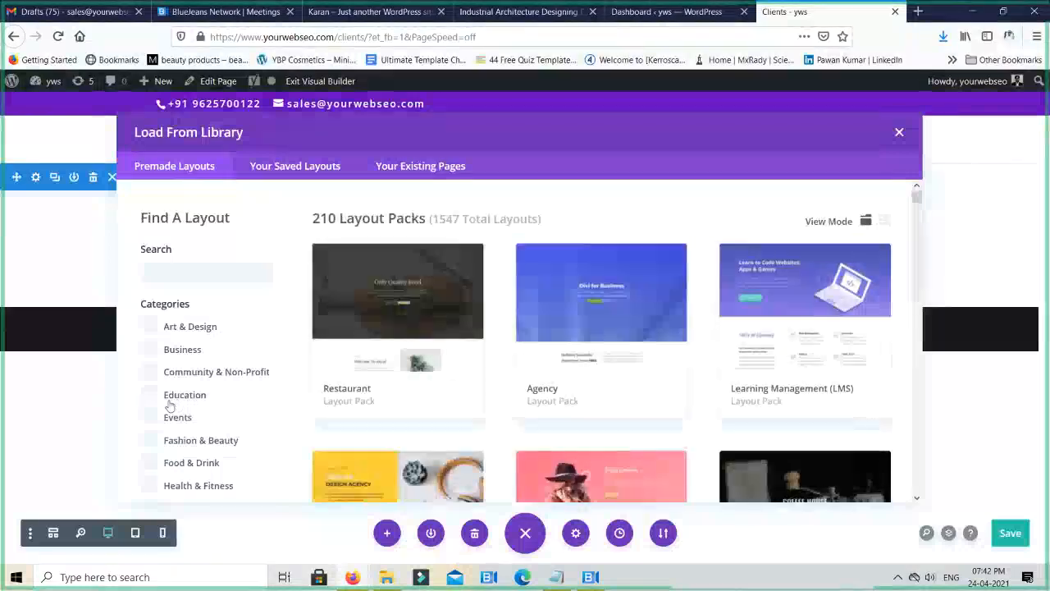
scroll(179, 410, "down", 2)
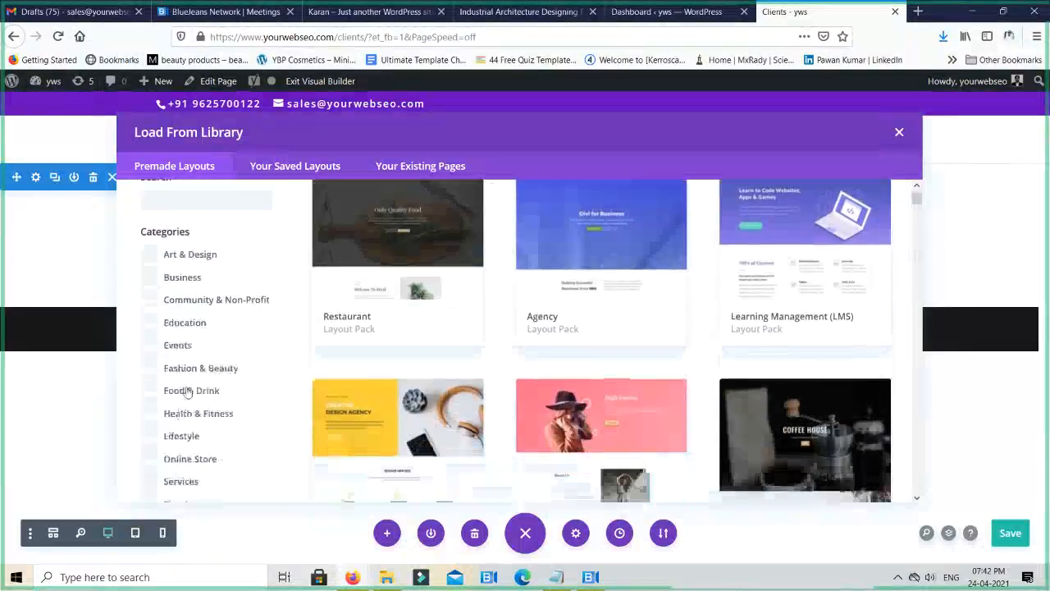
scroll(197, 289, "up", 2)
left_click(189, 276)
type("a")
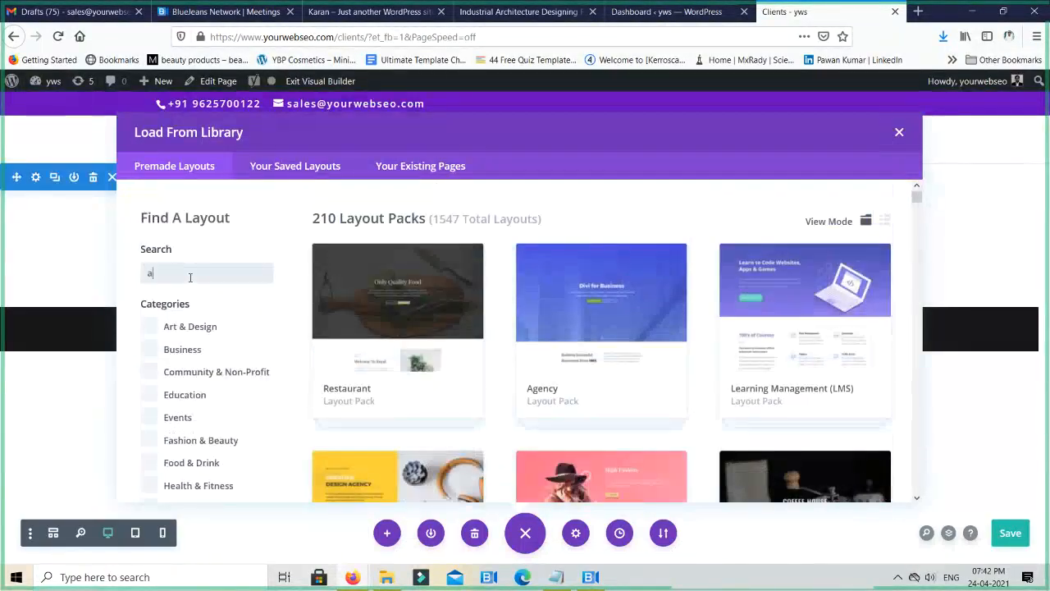
type("gency")
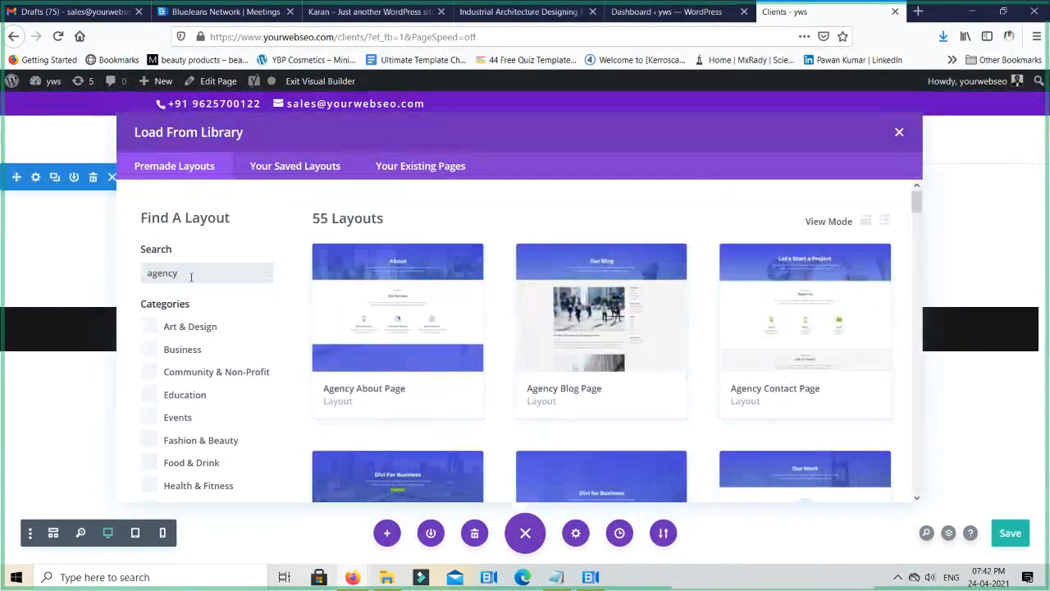
- Search the premade layouts for advertising and look through the matching page layouts
left_click_drag(194, 277, 2, 261)
type("advertising")
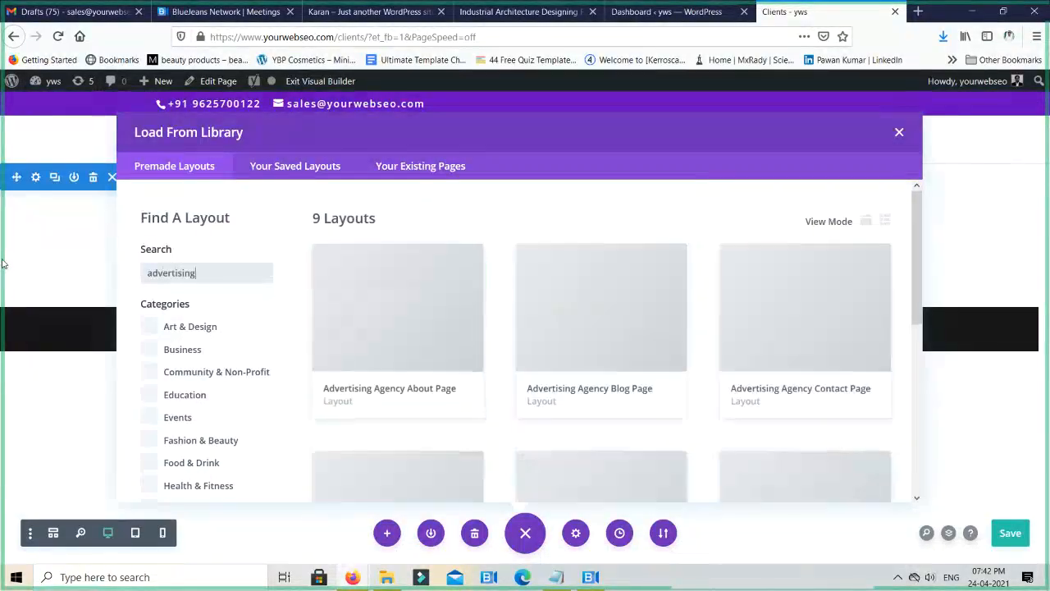
scroll(647, 354, "down", 2)
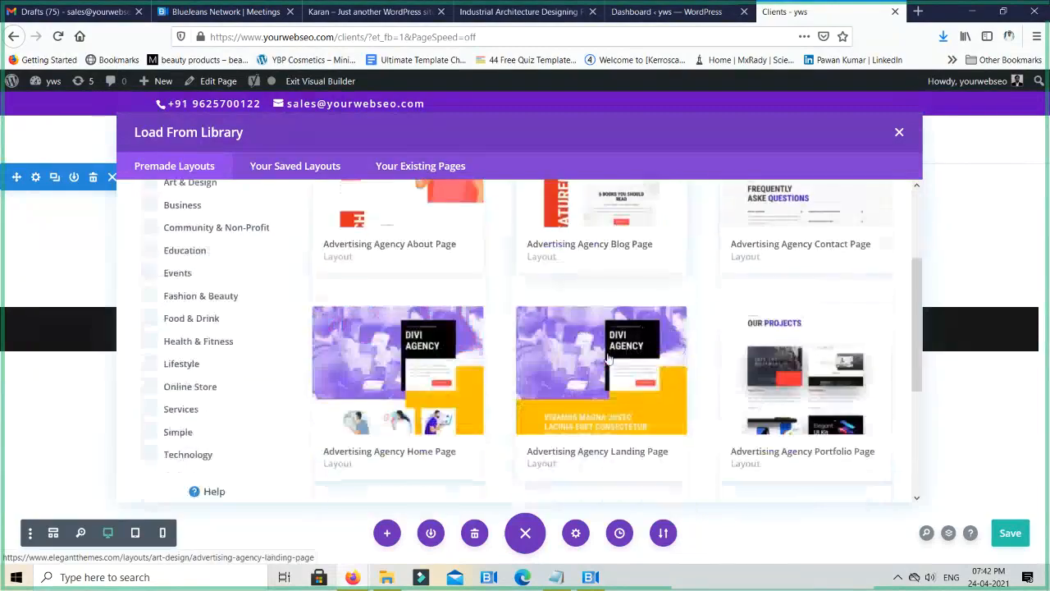
scroll(648, 434, "down", 1)
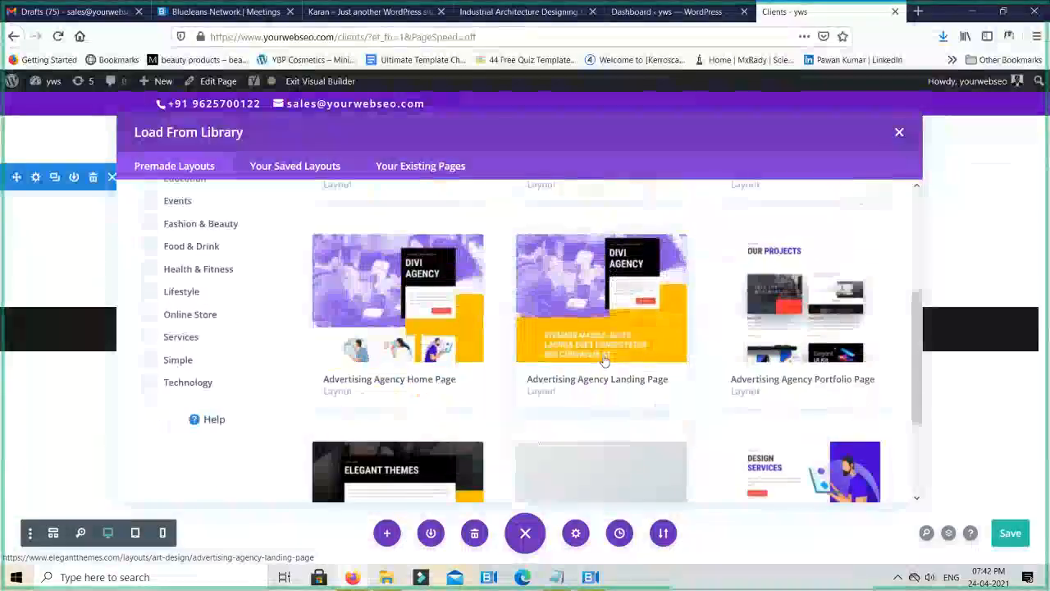
scroll(605, 362, "down", 3)
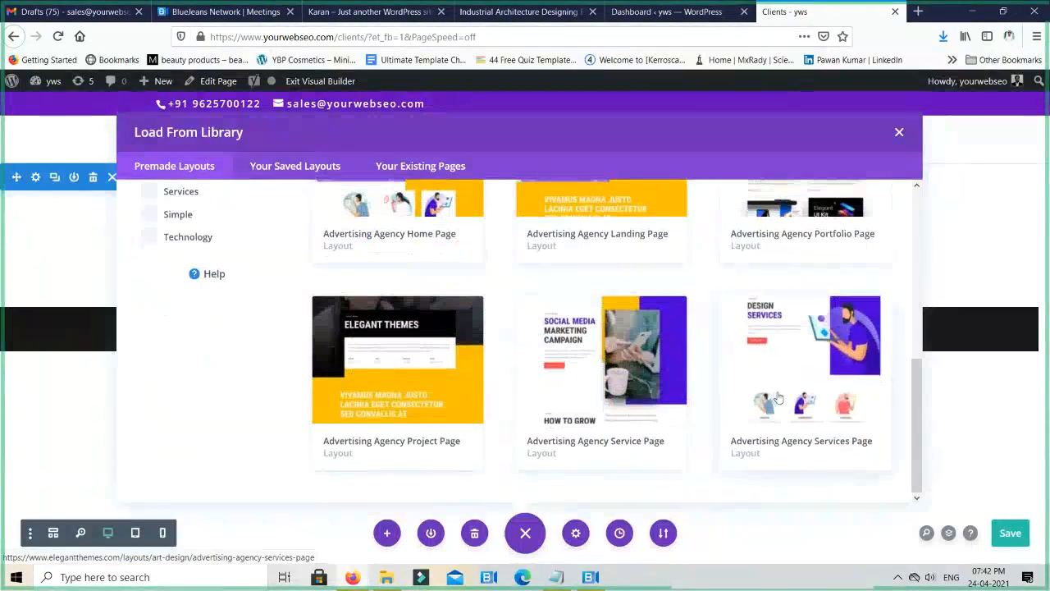
- Try to apply the Advertising Agency Services Page layout, and return to the layout library
left_click(792, 366)
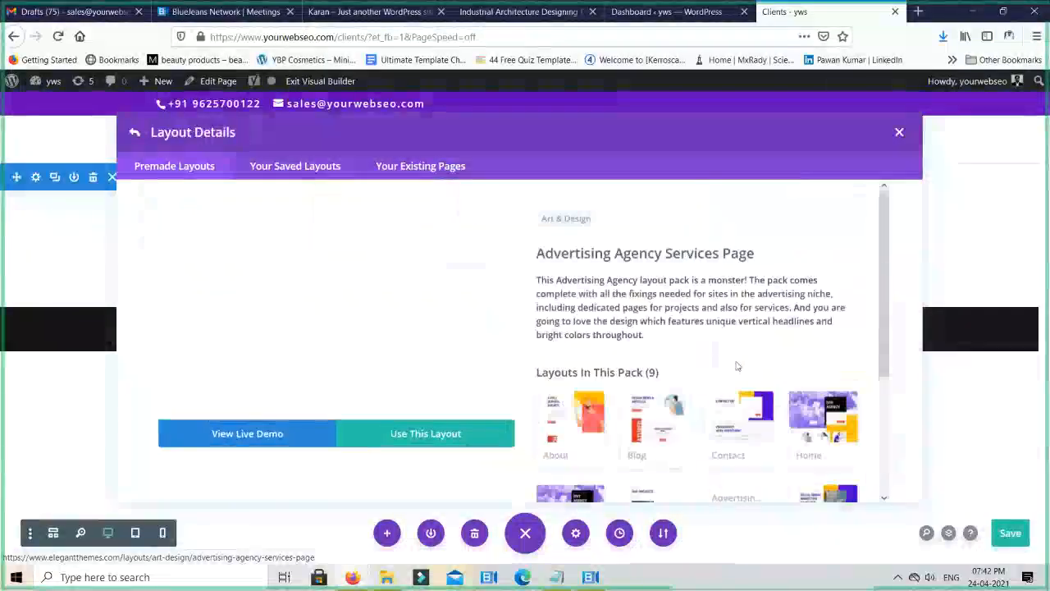
left_click(381, 436)
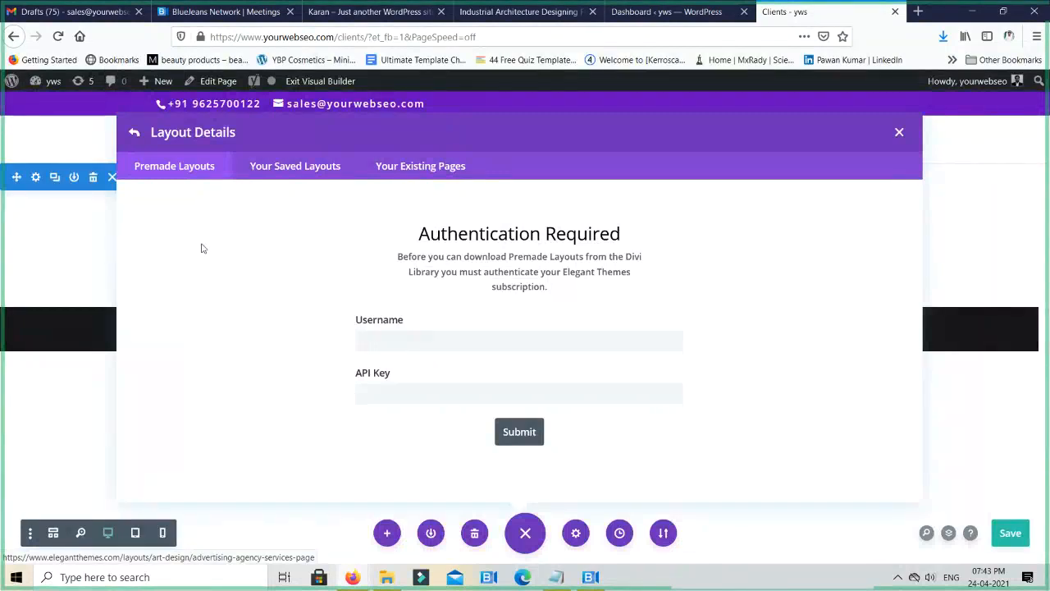
left_click(134, 137)
left_click(134, 135)
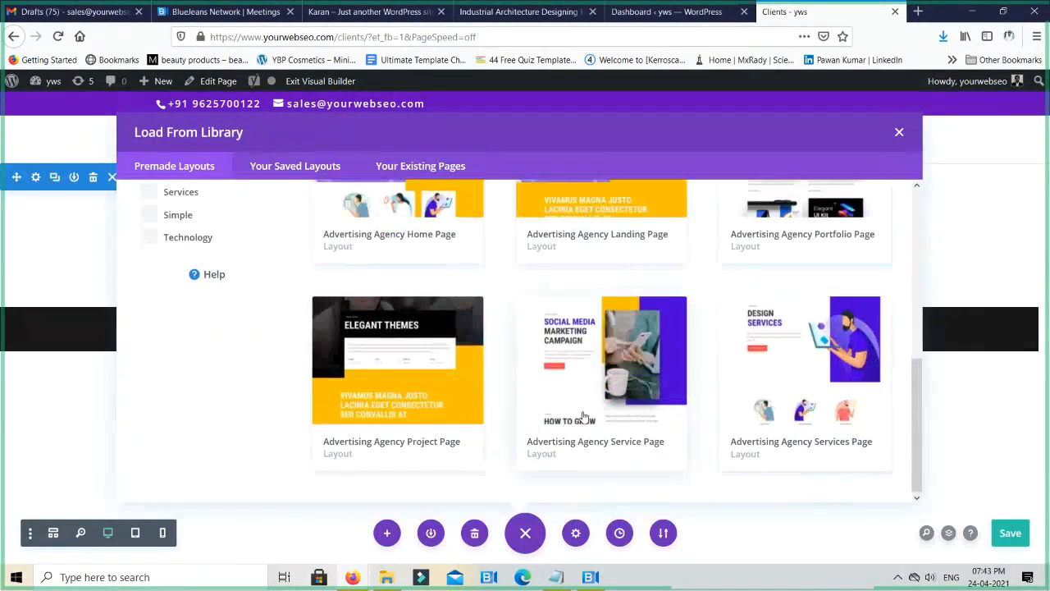
scroll(584, 394, "up", 5)
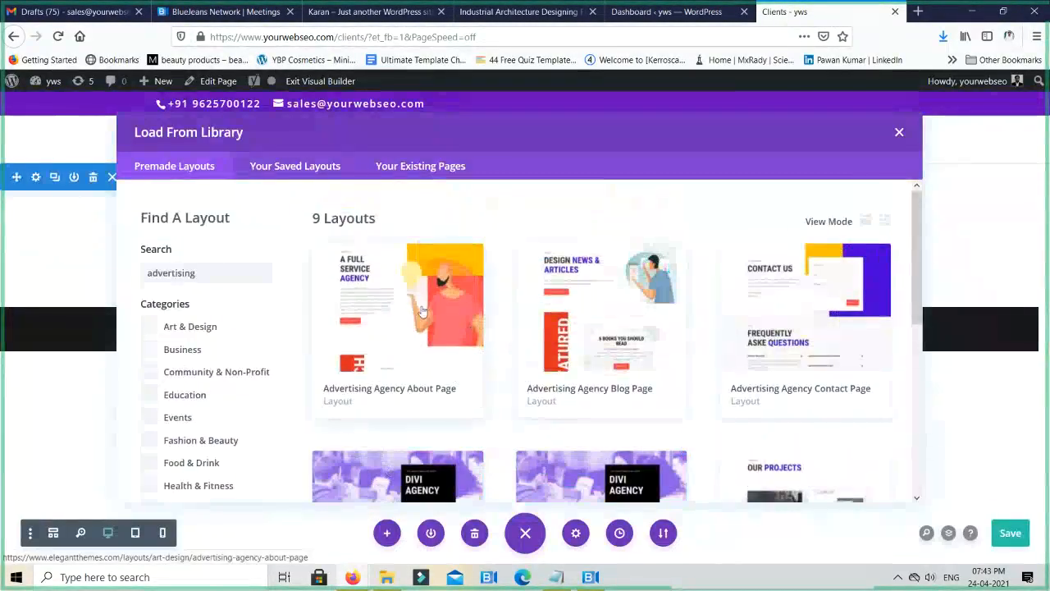
- Load the layout of the existing About Yourweb SEO page into the Clients page
left_click(422, 168)
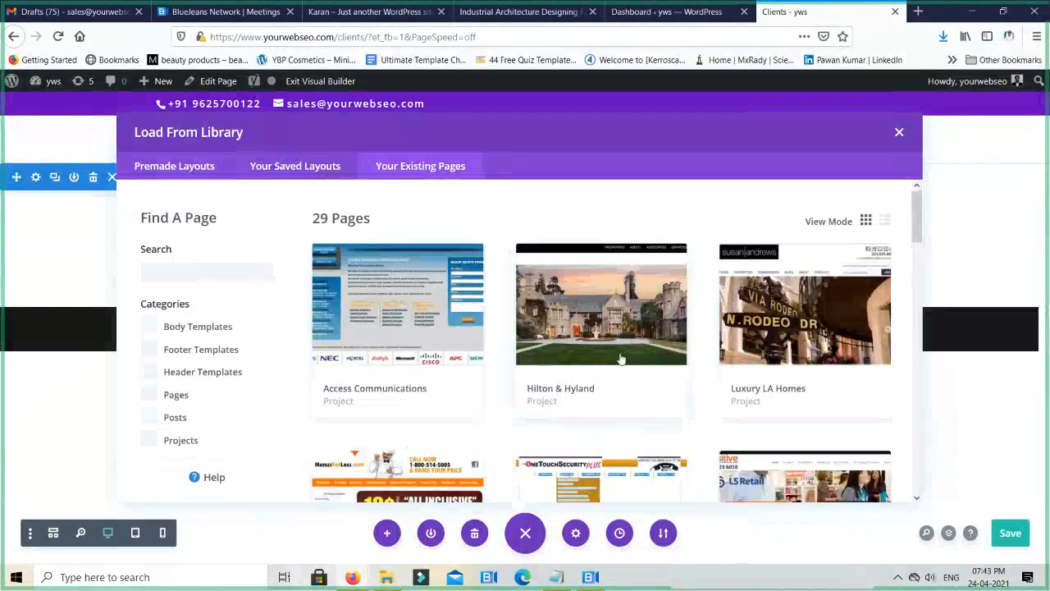
scroll(621, 371, "down", 5)
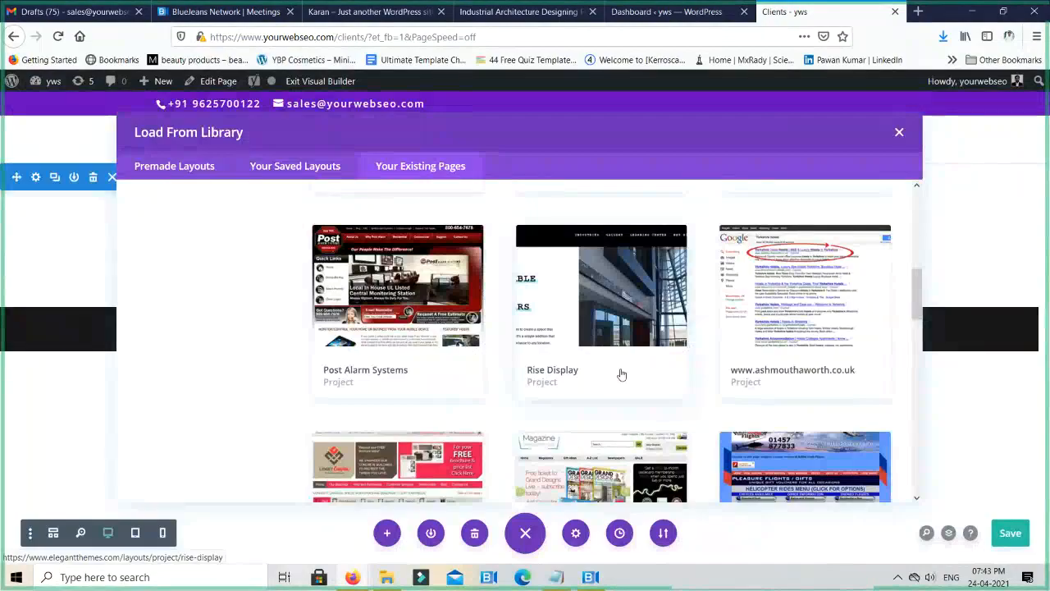
scroll(621, 374, "down", 4)
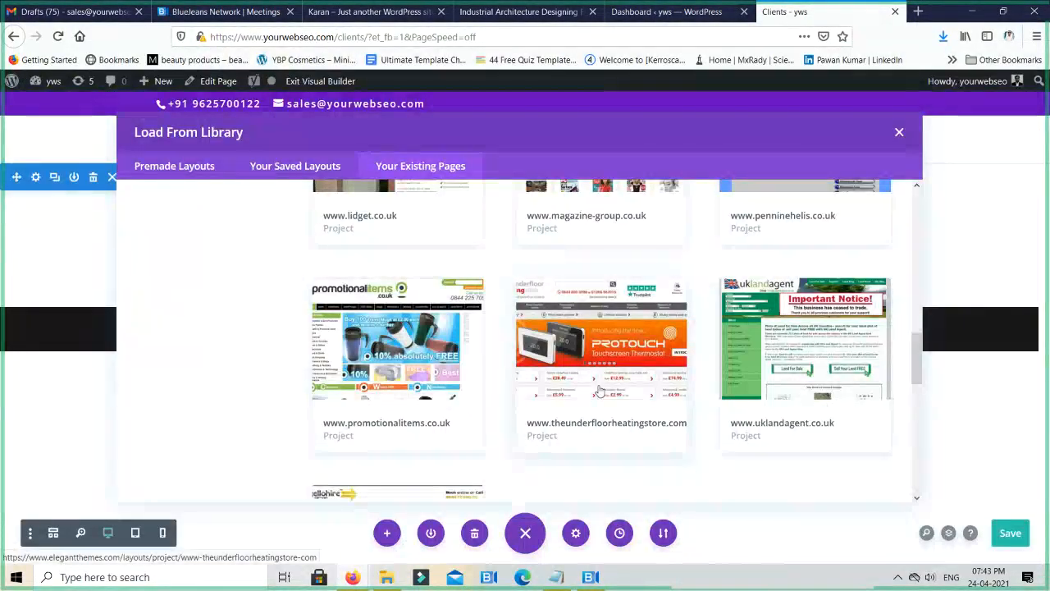
scroll(617, 373, "down", 5)
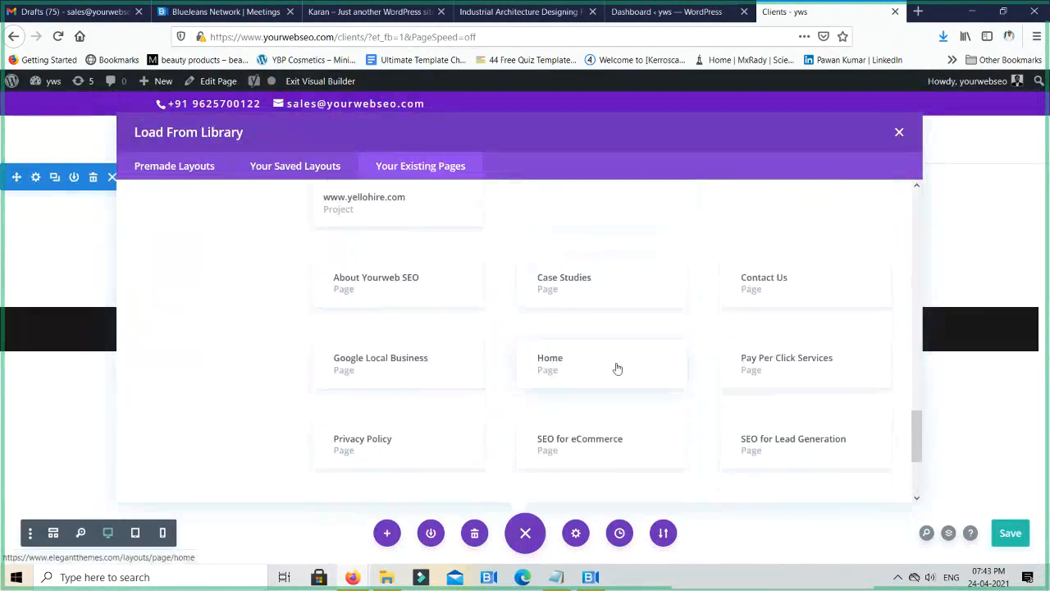
scroll(562, 325, "down", 5)
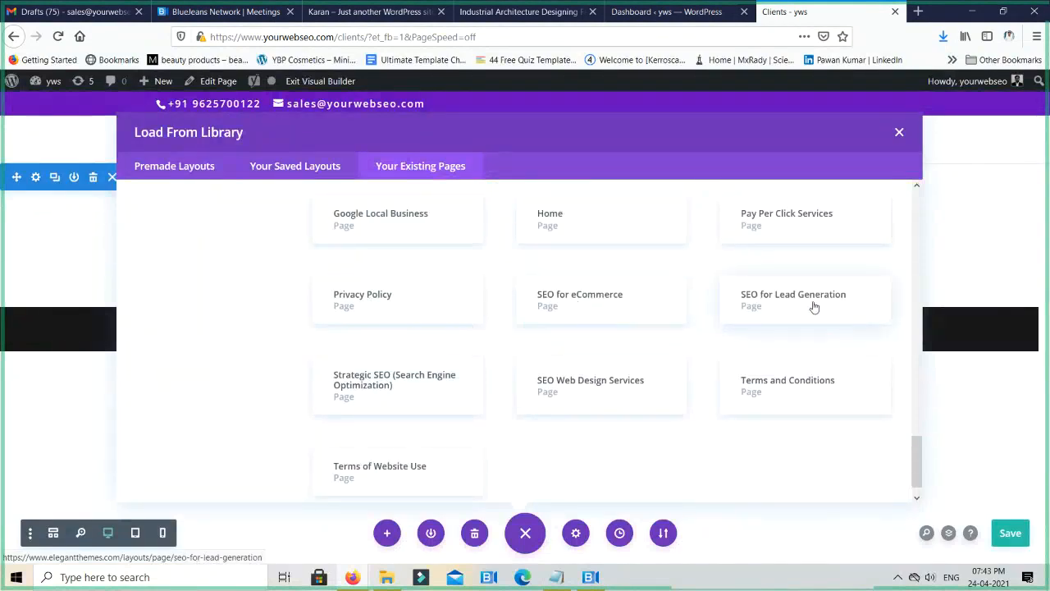
scroll(635, 379, "down", 1)
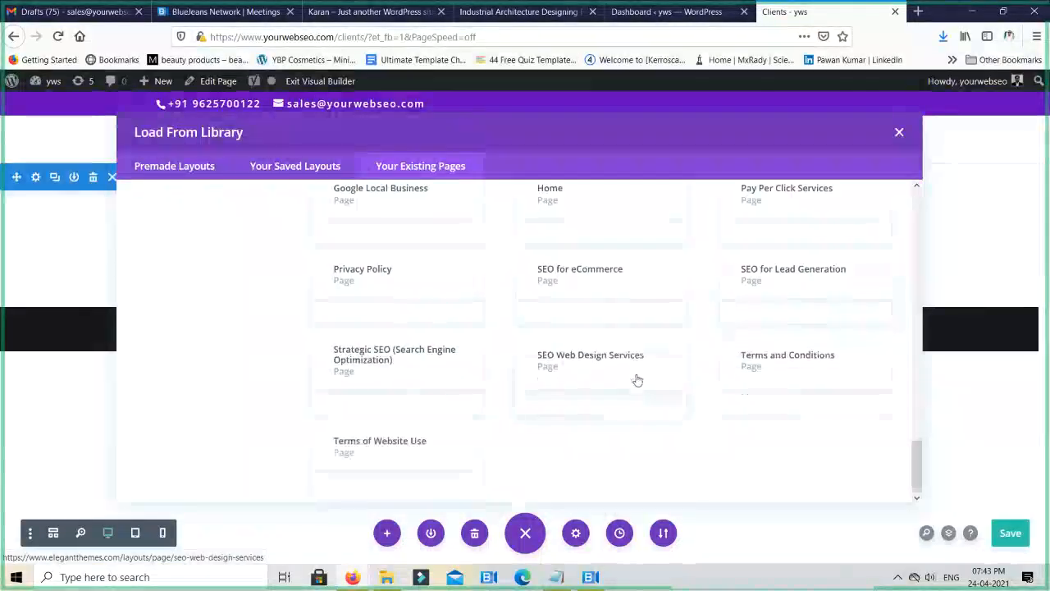
scroll(716, 382, "up", 3)
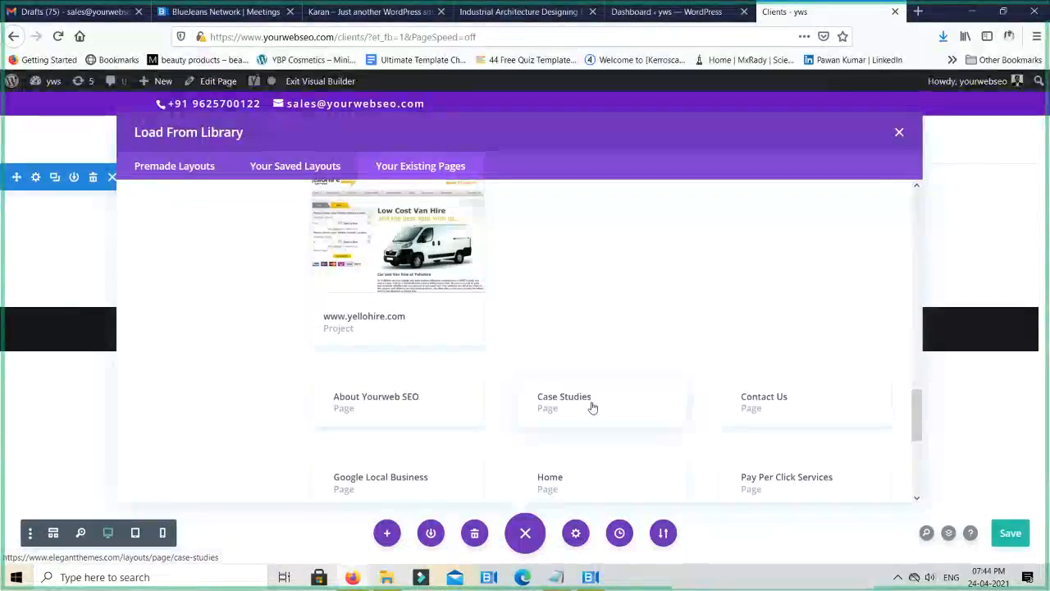
left_click(433, 409)
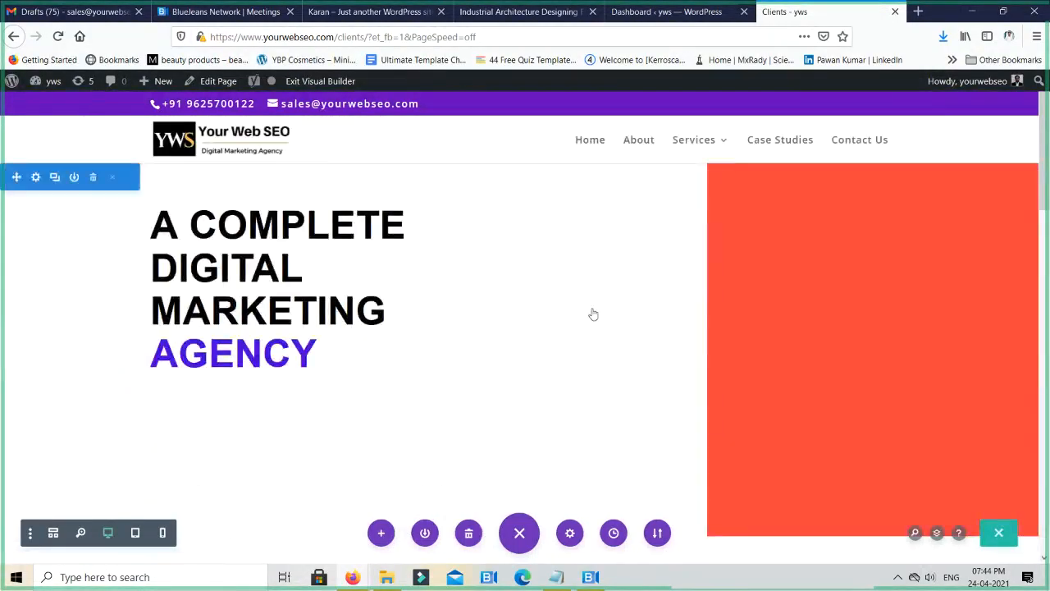
- Look through the loaded layout on the Clients page, from the agency heading to the contact section and footer
scroll(575, 317, "down", 5)
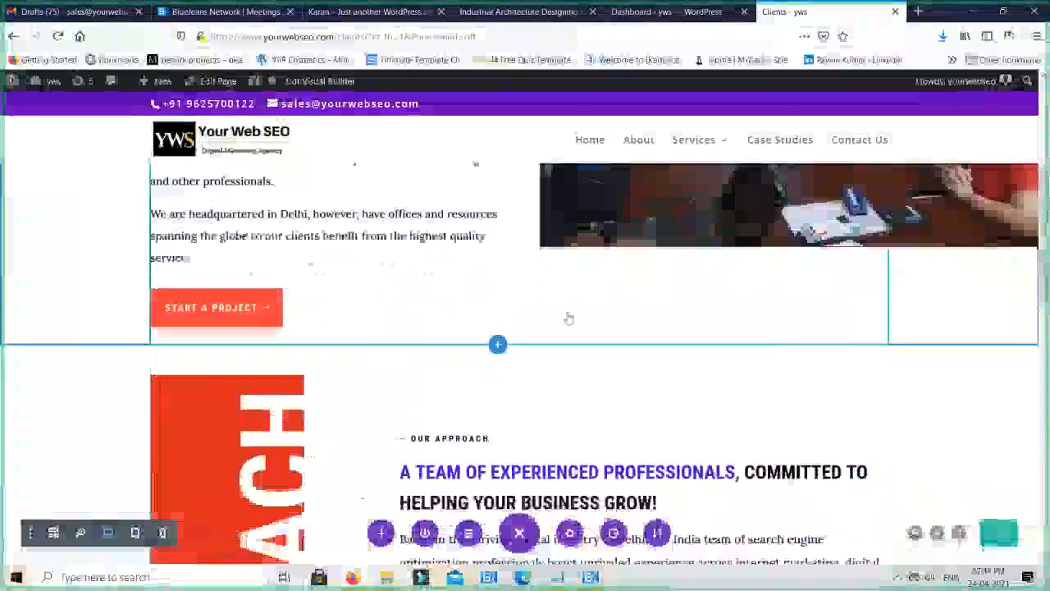
scroll(568, 319, "down", 10)
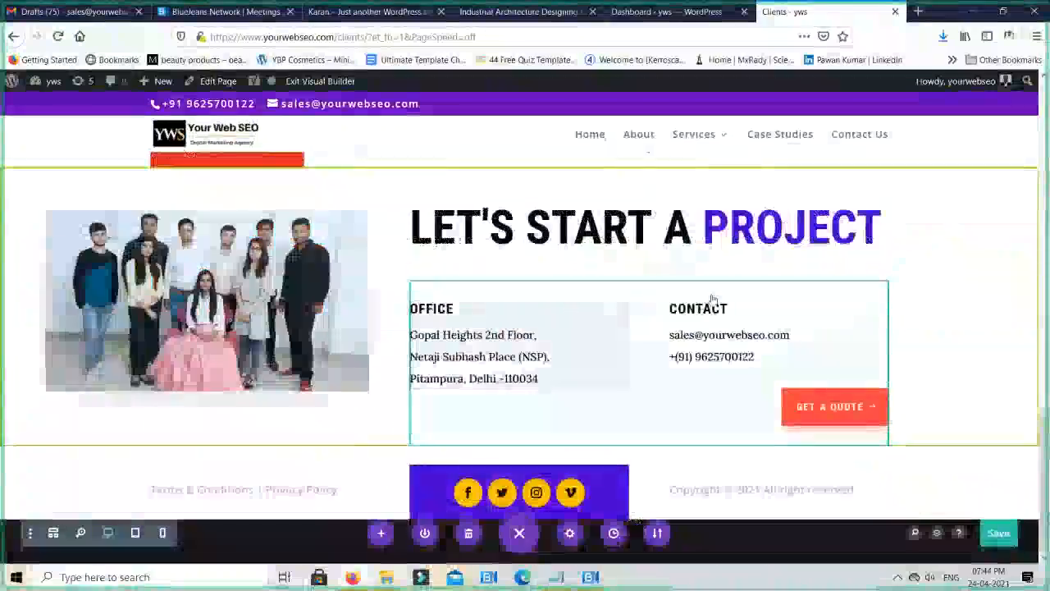
scroll(712, 298, "up", 15)
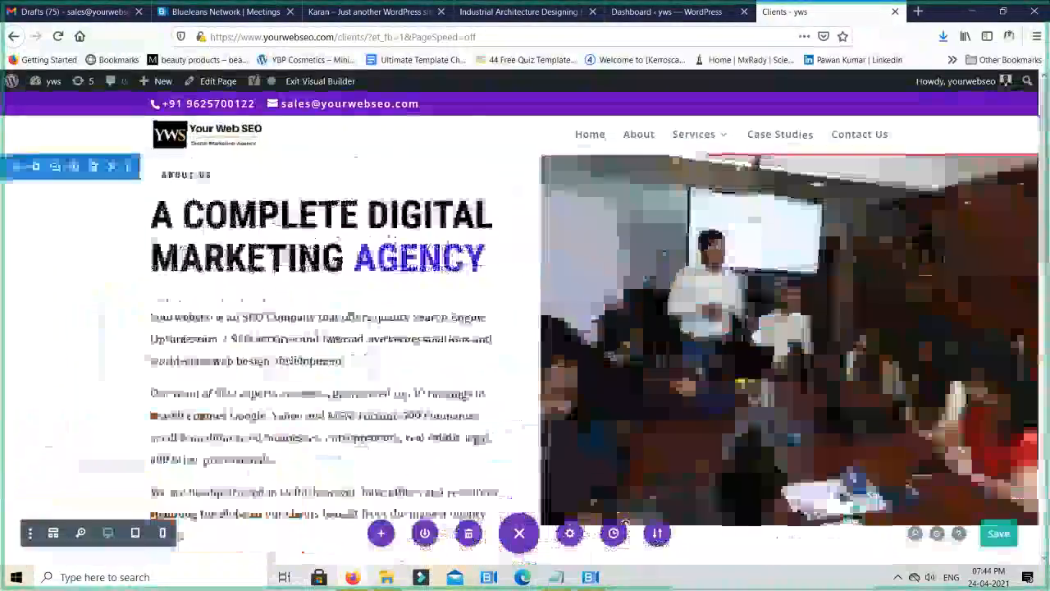
scroll(830, 352, "down", 5)
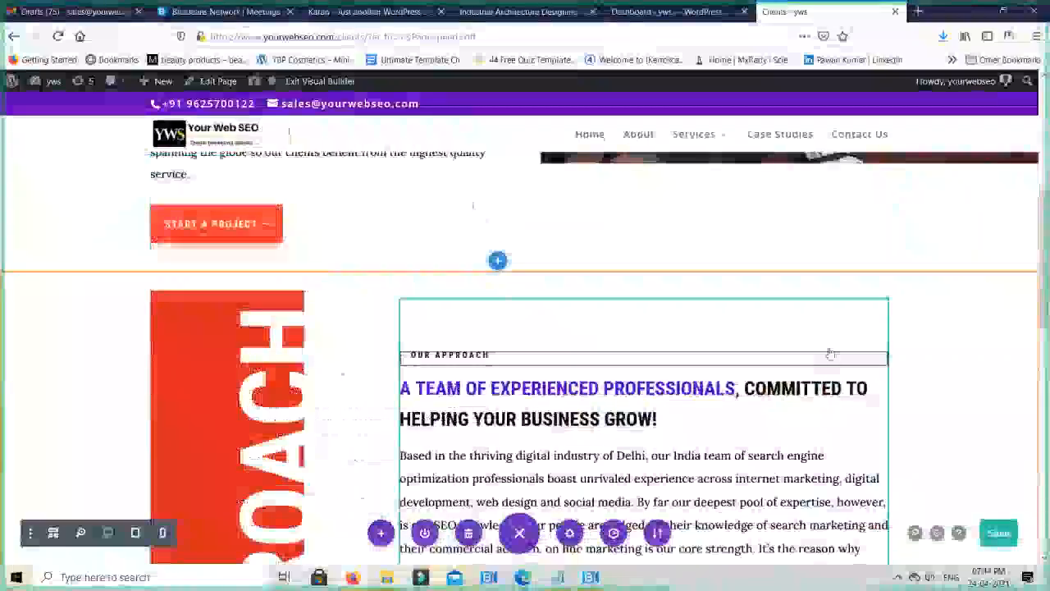
scroll(917, 301, "up", 5)
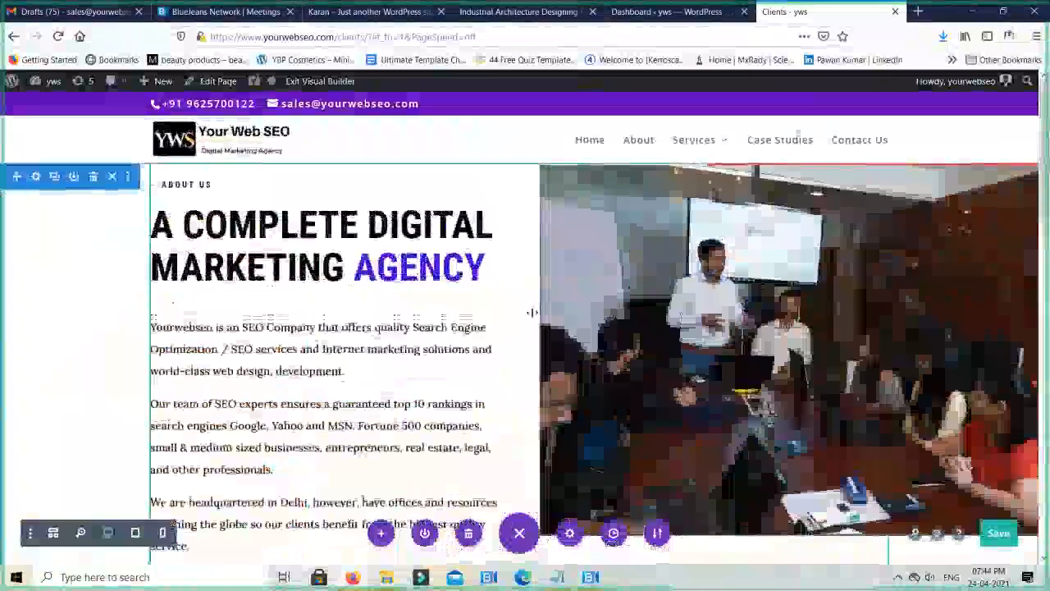
scroll(836, 321, "down", 8)
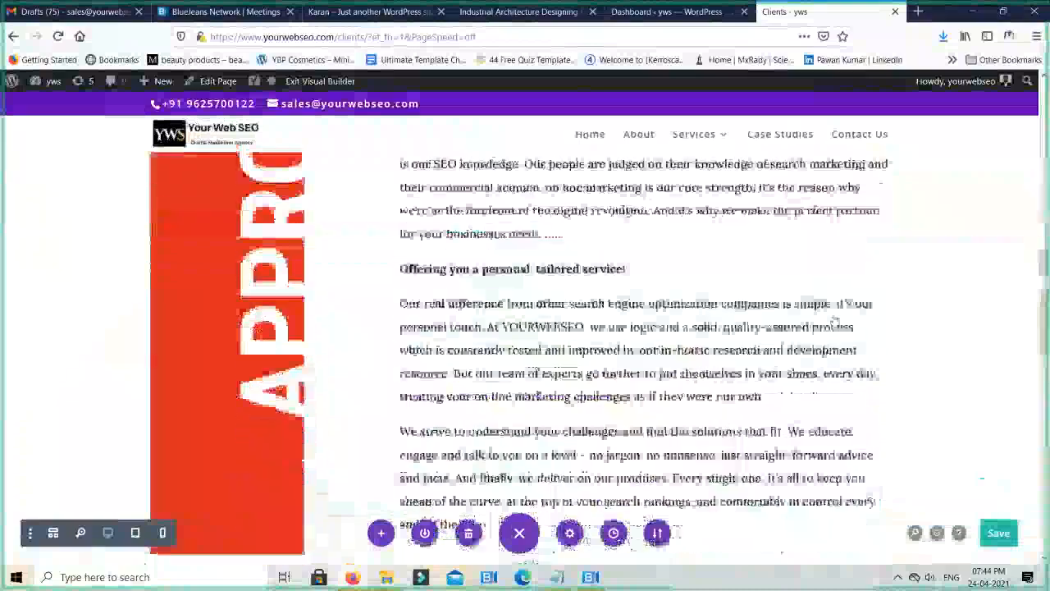
scroll(835, 321, "down", 5)
scroll(796, 308, "up", 4)
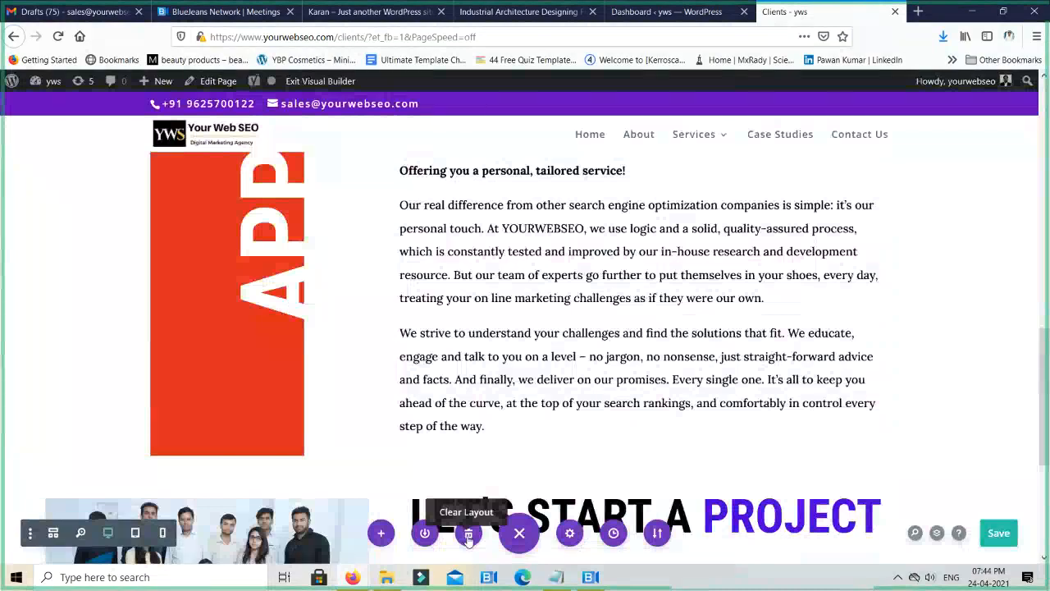
- Clear the whole layout of the Clients page and dismiss the new row insertion, leaving an empty section
left_click(468, 538)
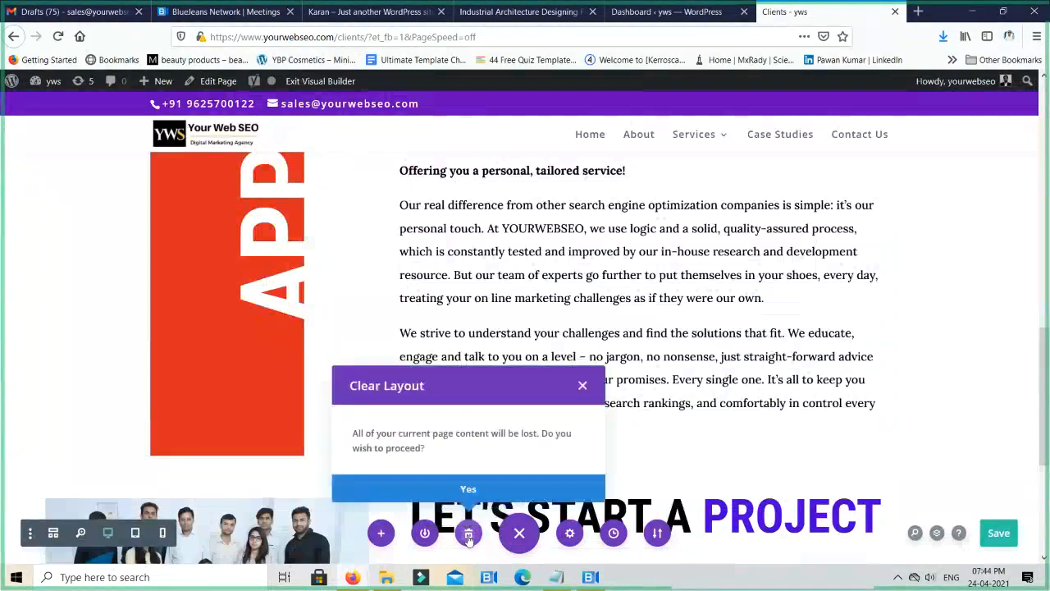
left_click(468, 490)
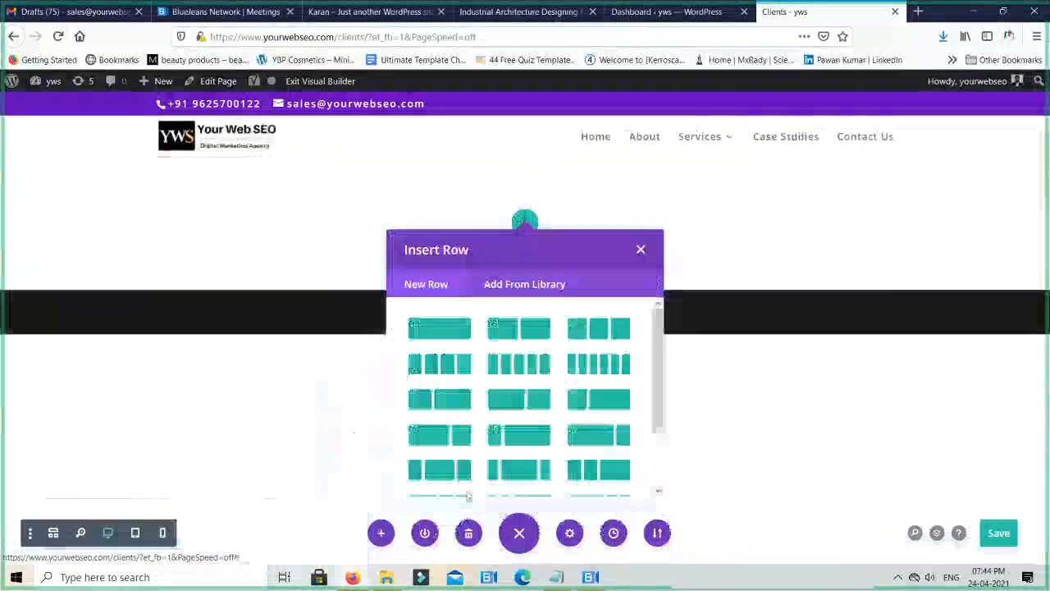
left_click(641, 249)
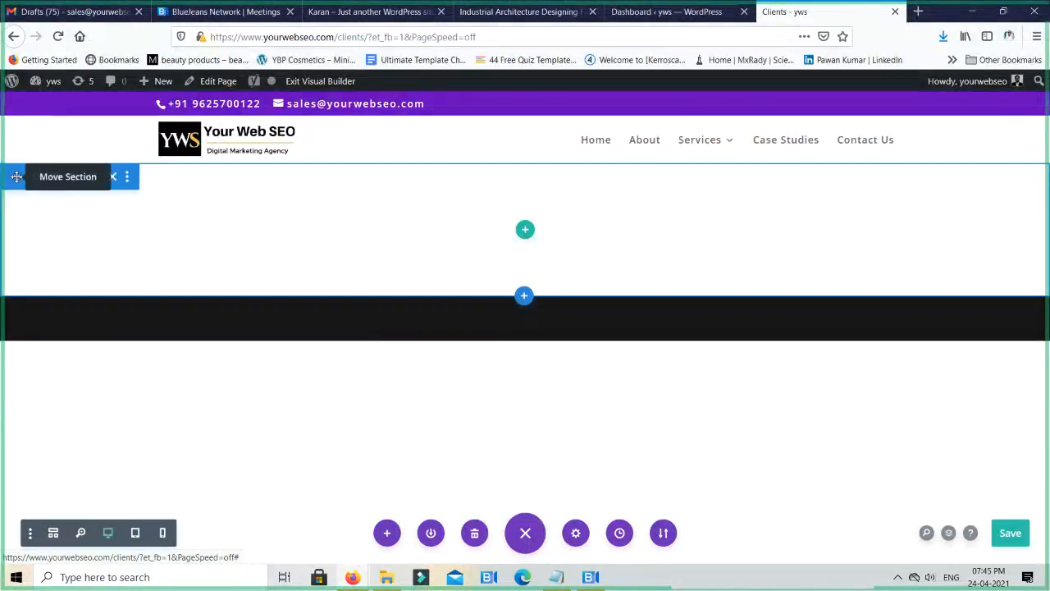
key("ctrl+s")
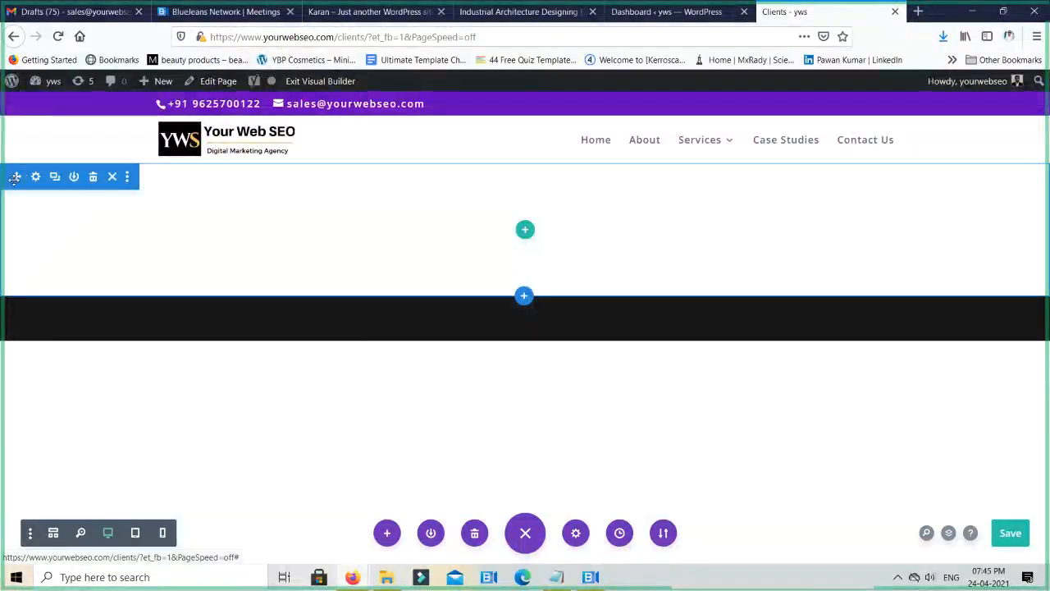
left_click_drag(17, 177, 16, 202)
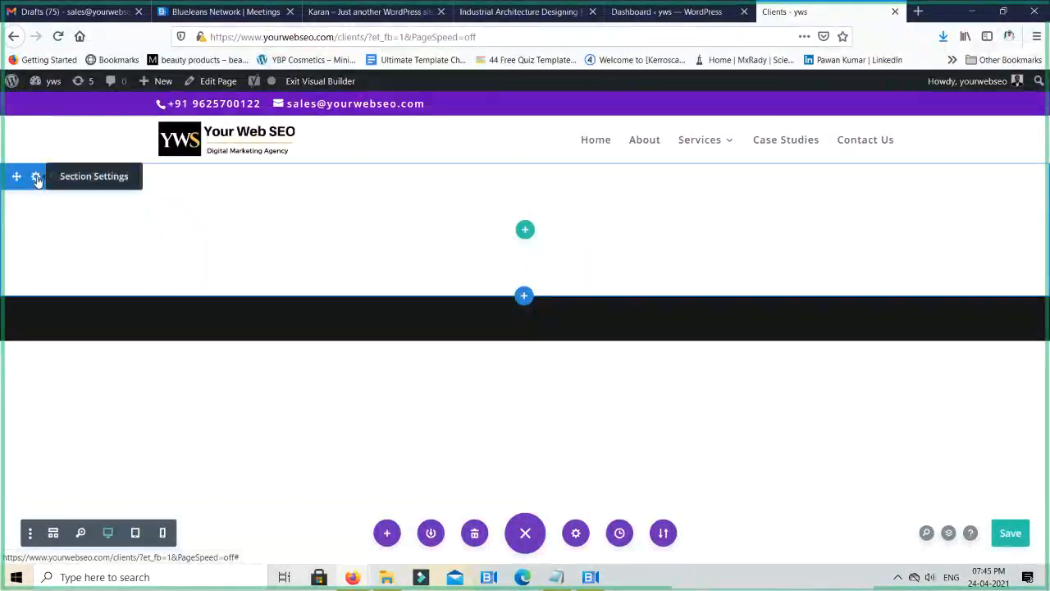
- Open the empty section's settings and go through its gradient, image and video background options
left_click(37, 175)
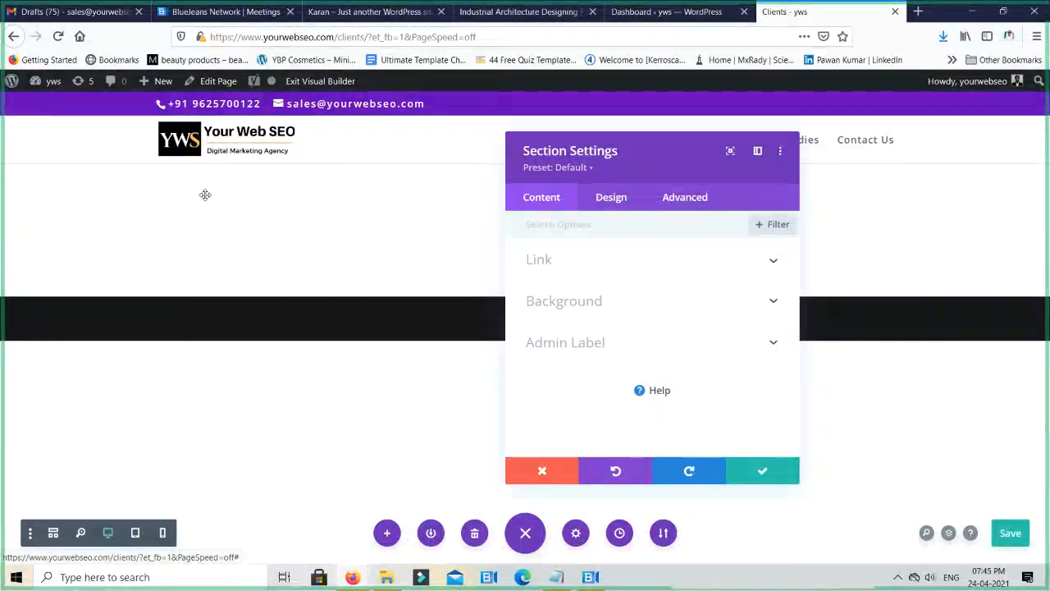
left_click(548, 303)
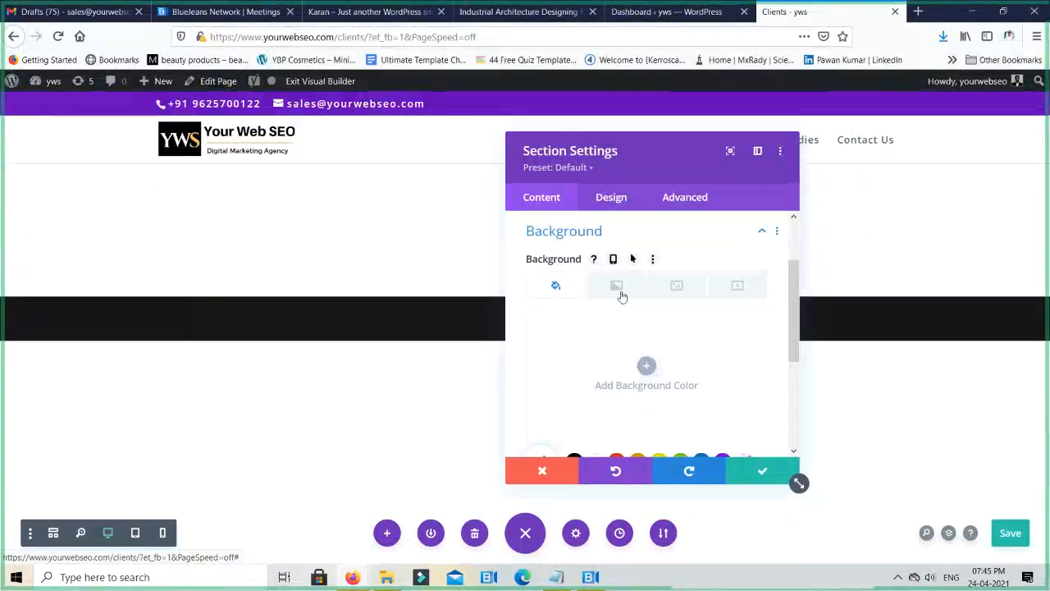
left_click(617, 286)
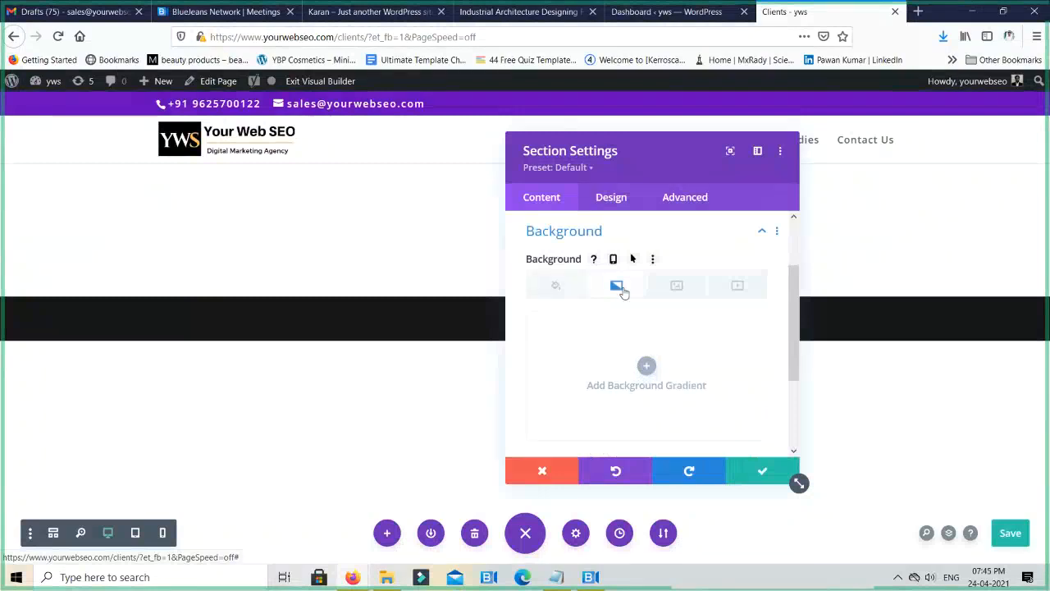
left_click(676, 287)
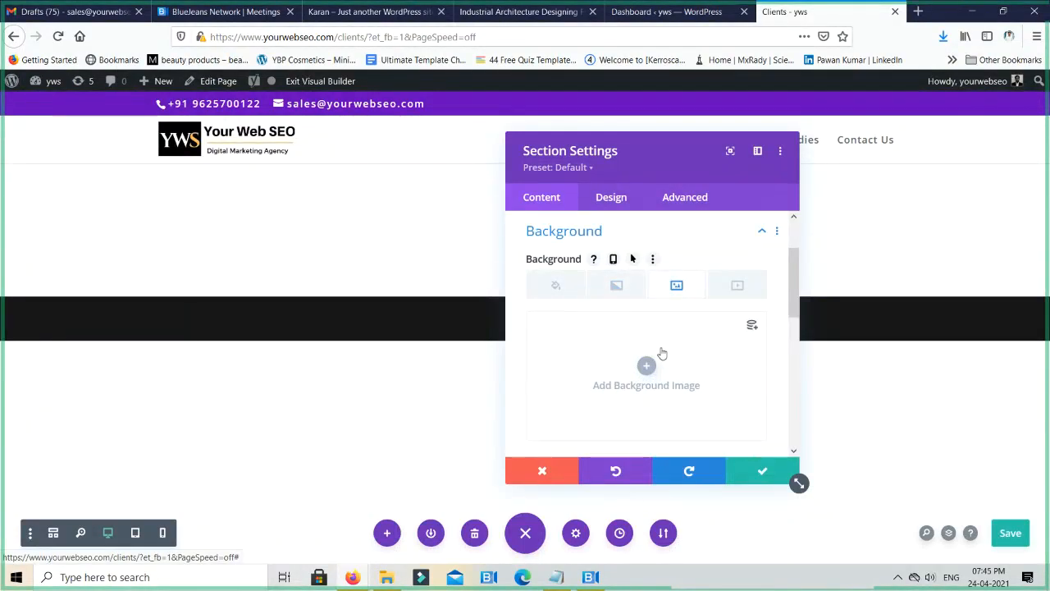
left_click(738, 287)
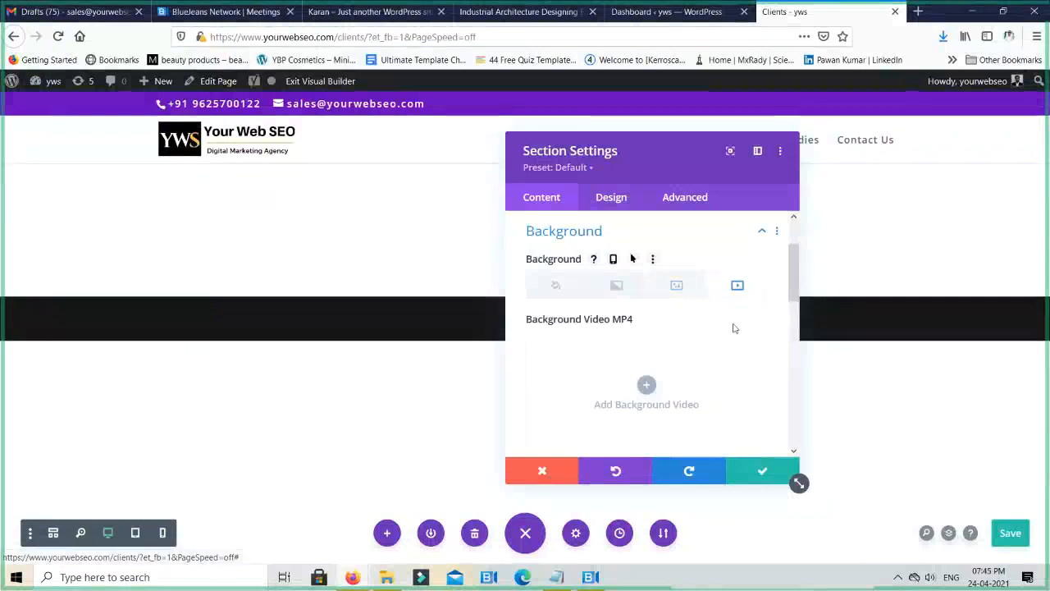
- Start adding an MP4 background video to the section and choose to insert it from a URL
scroll(722, 356, "down", 3)
scroll(724, 356, "up", 4)
scroll(722, 356, "down", 1)
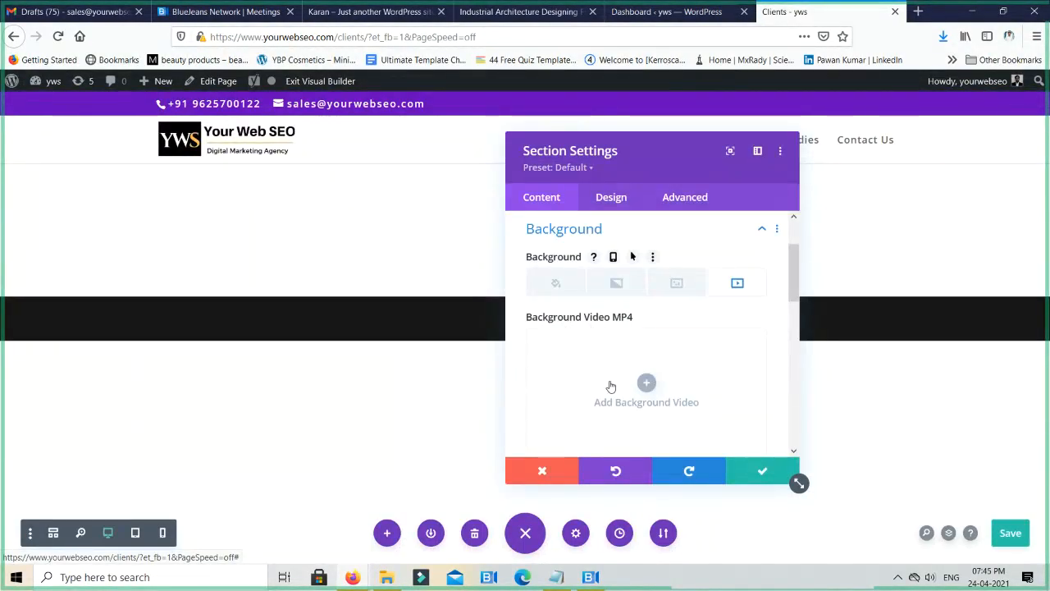
left_click(638, 387)
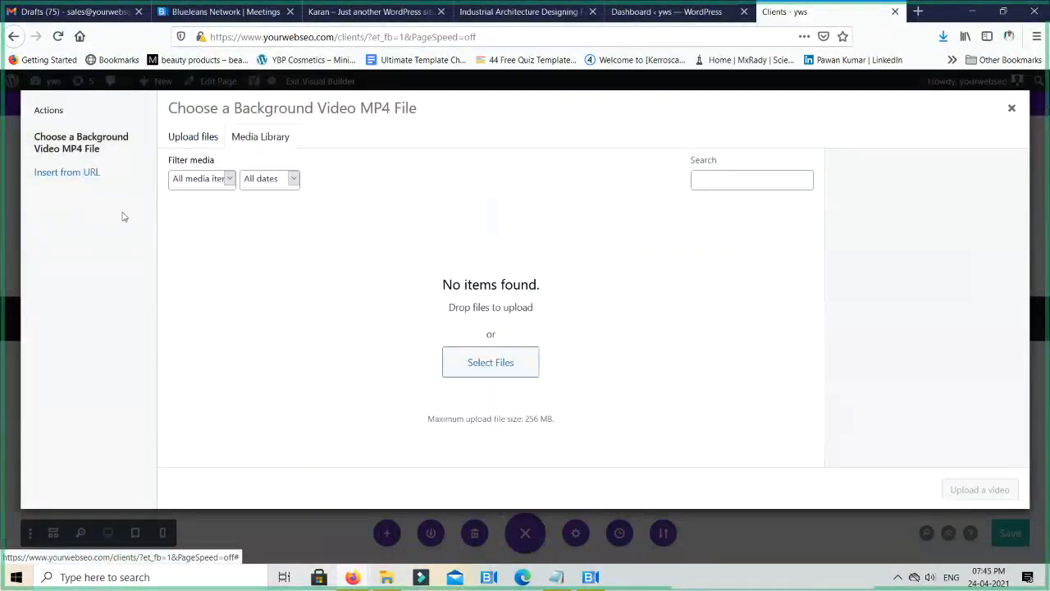
left_click(71, 176)
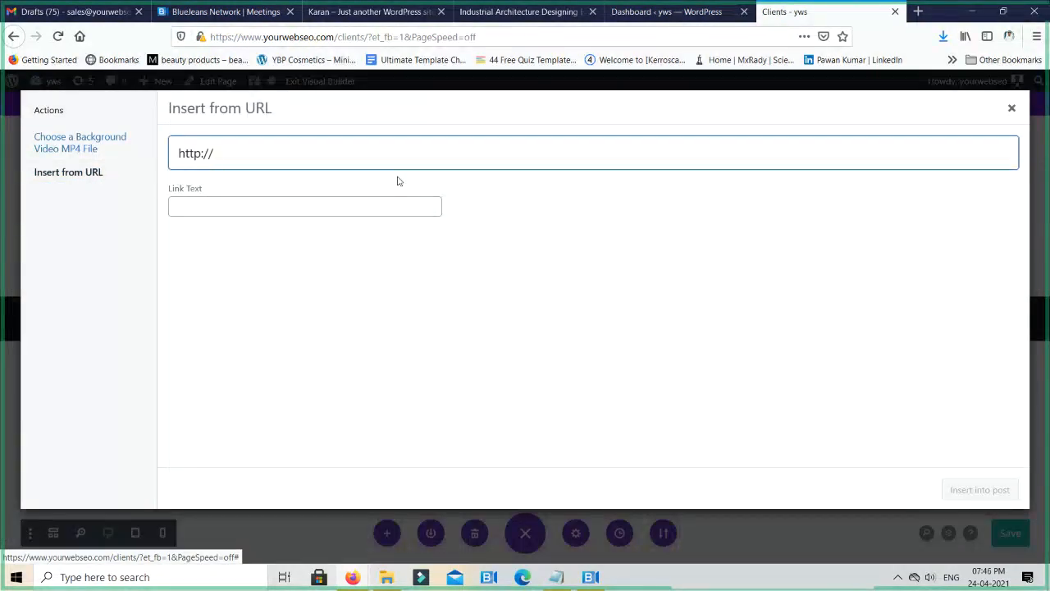
- Open YouTube in a new browser tab and search for "office background video"
key("ctrl+t")
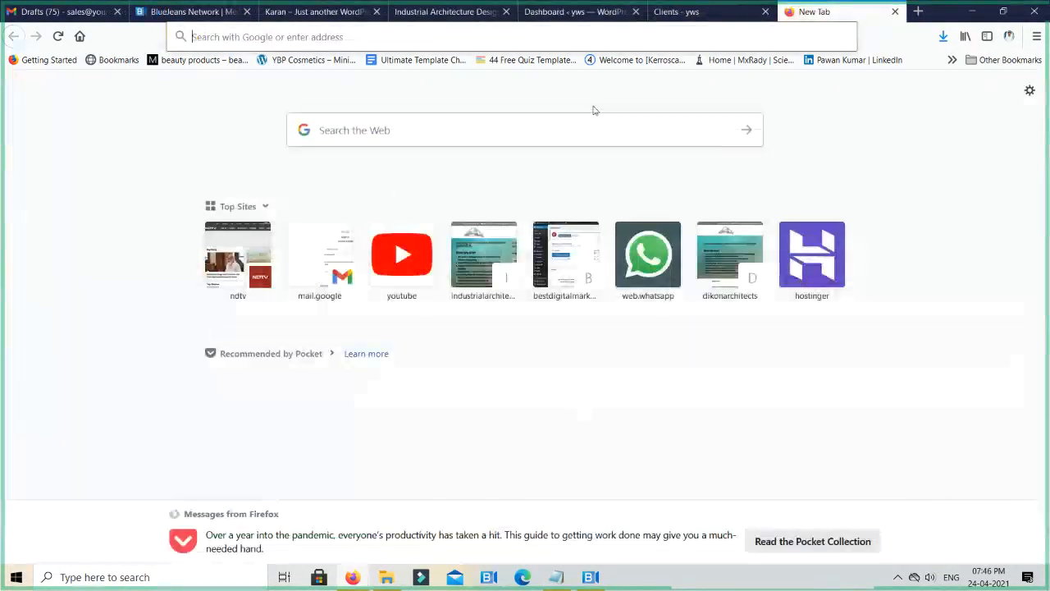
left_click(402, 255)
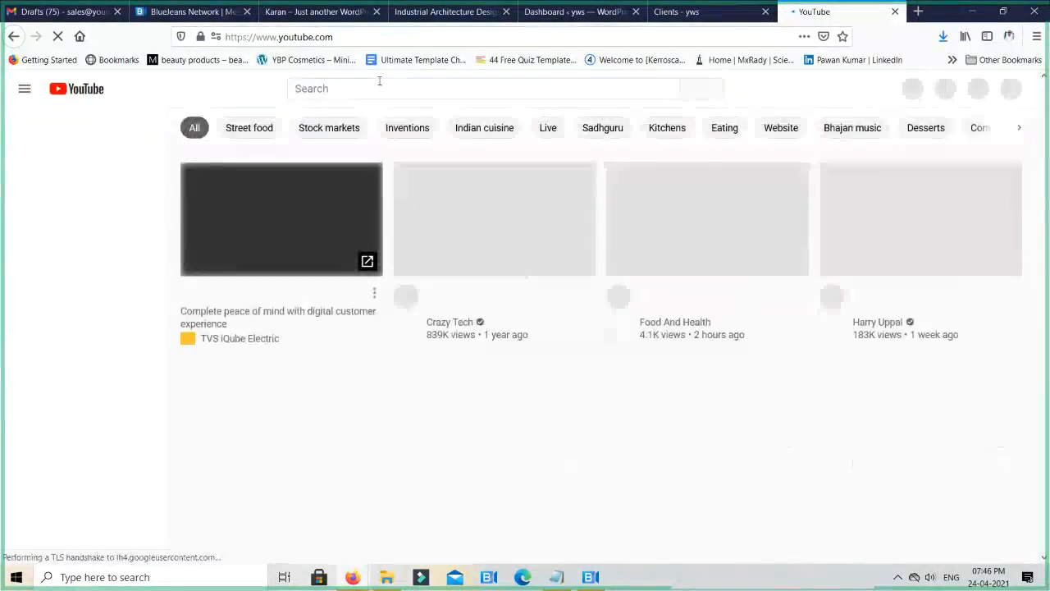
type("off")
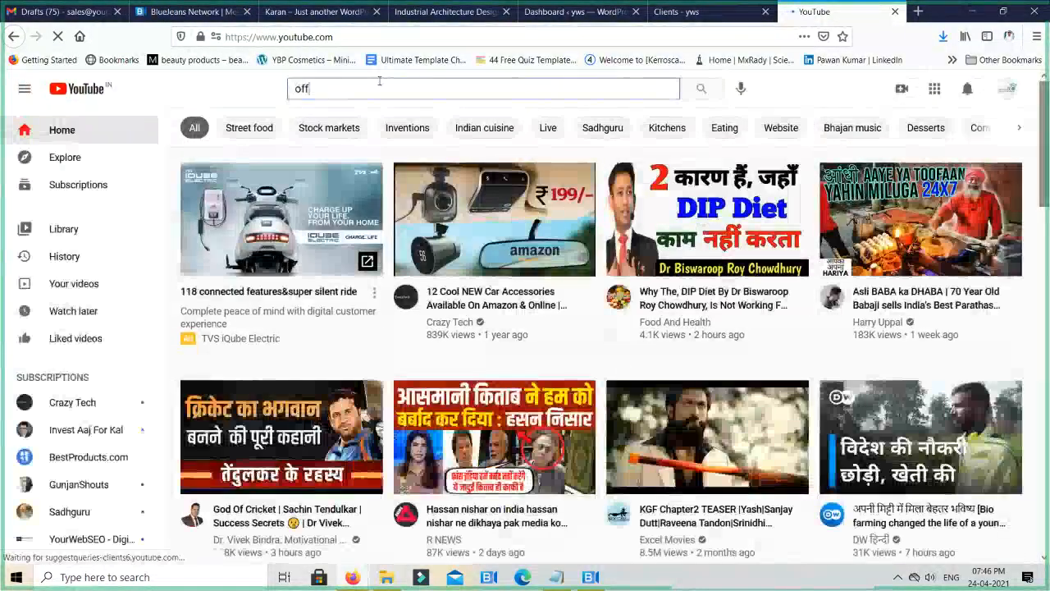
type("ice back")
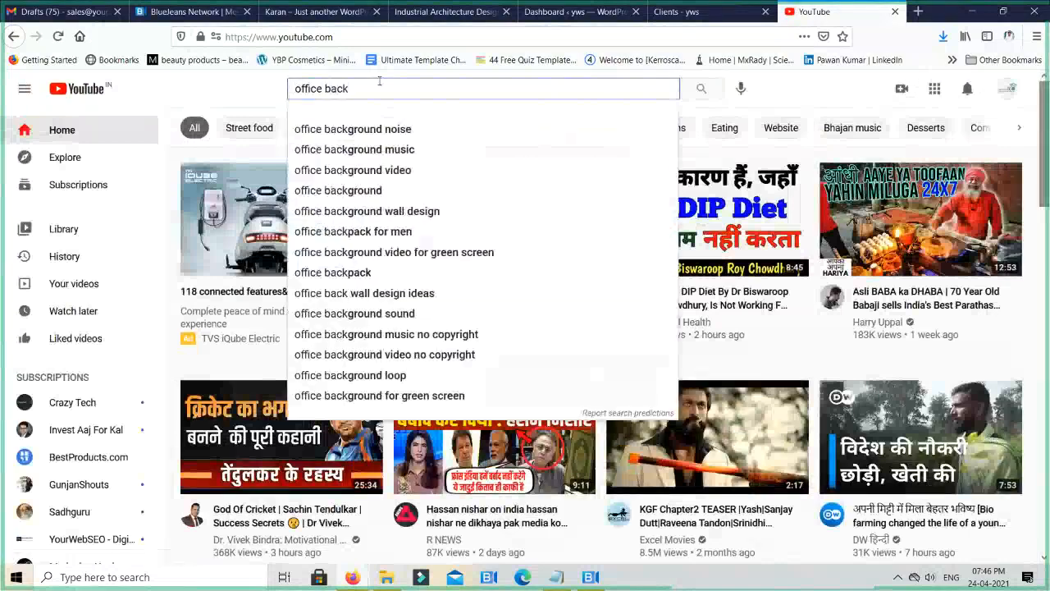
key("Down")
key("Down")
key("Down")
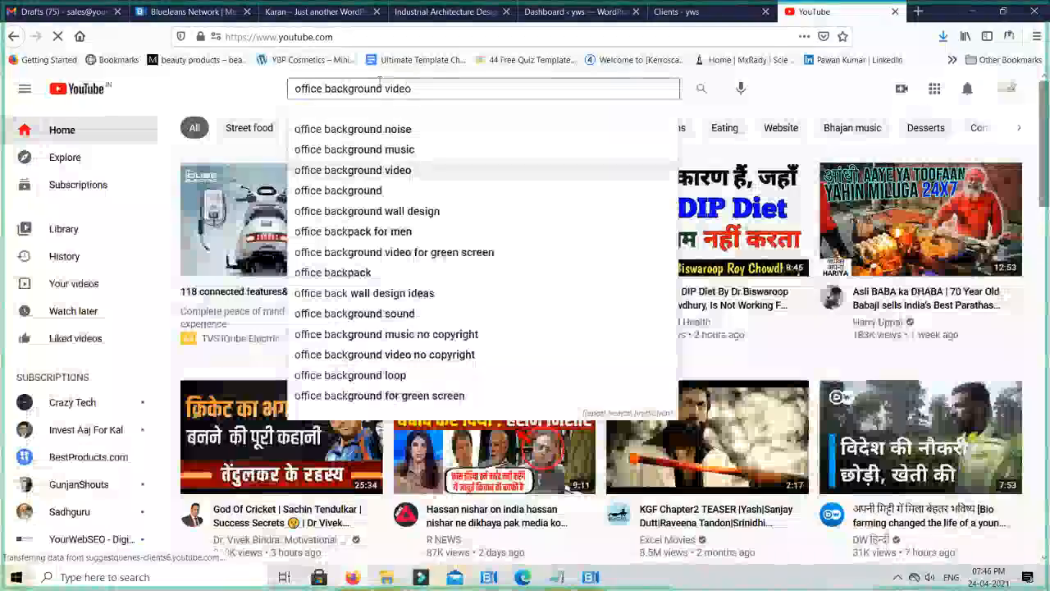
key("Return")
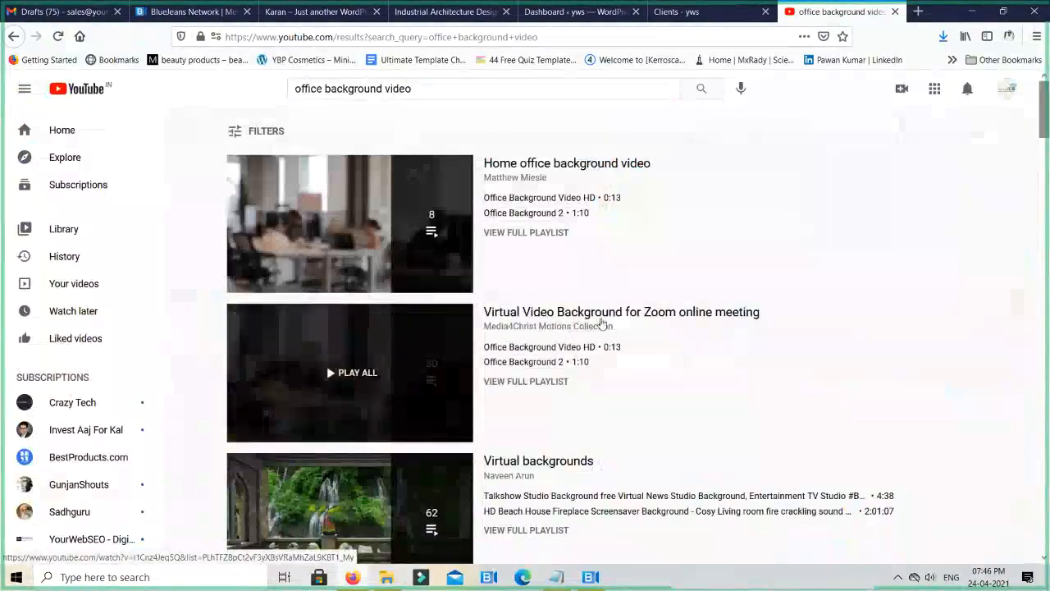
- Open the Virtual Video Background for Zoom online meeting playlist, copy the address of Office Background Video HD and close YouTube
left_click(605, 320)
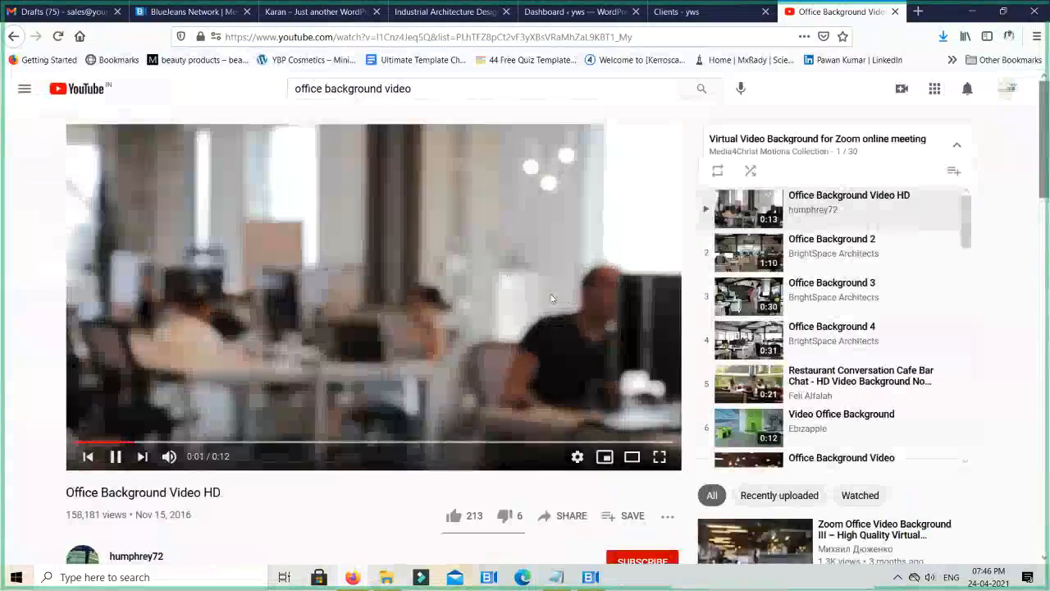
left_click(621, 33)
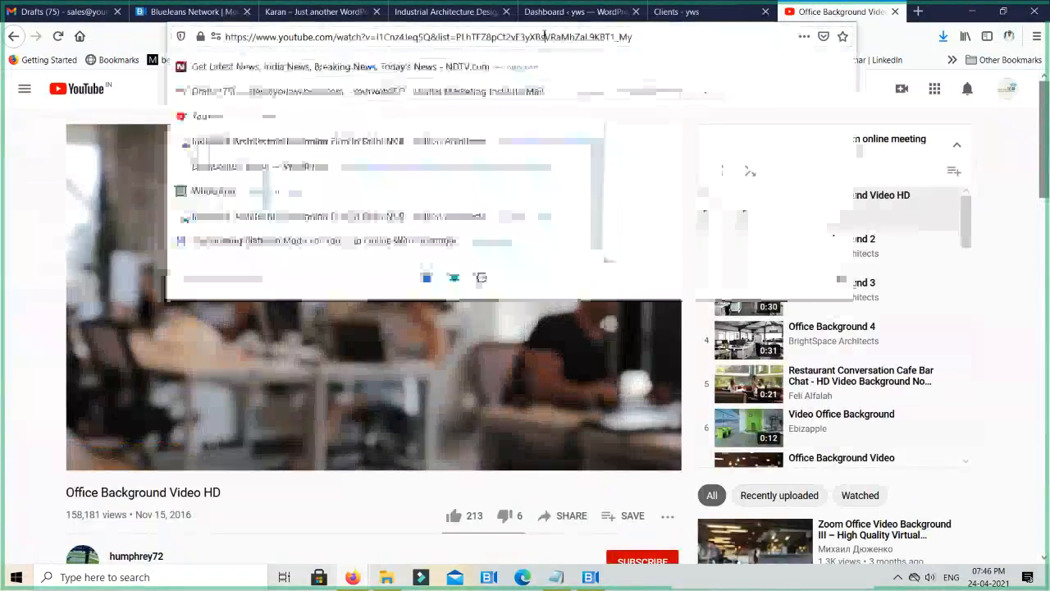
key("ctrl+w")
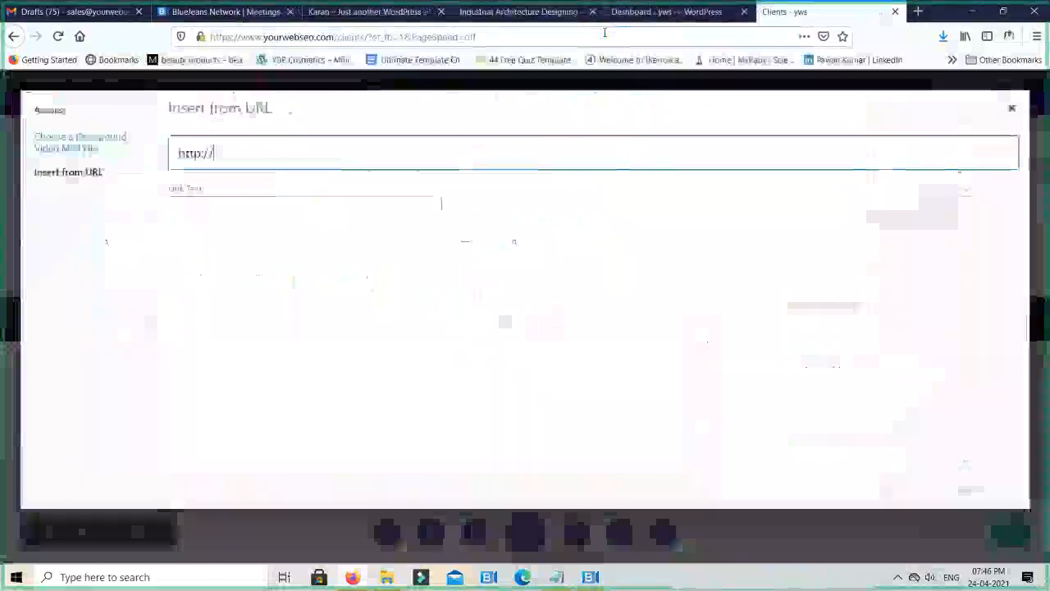
- Insert the copied YouTube address as the section's MP4 background video and apply the section settings
key("ctrl+a")
type("https://www.youtube.com/watch?v=I1Cnz4Jeq5Q&list=PLhTFZ8pCt2vF3yXBsVRaMhZaL9KBT1_My")
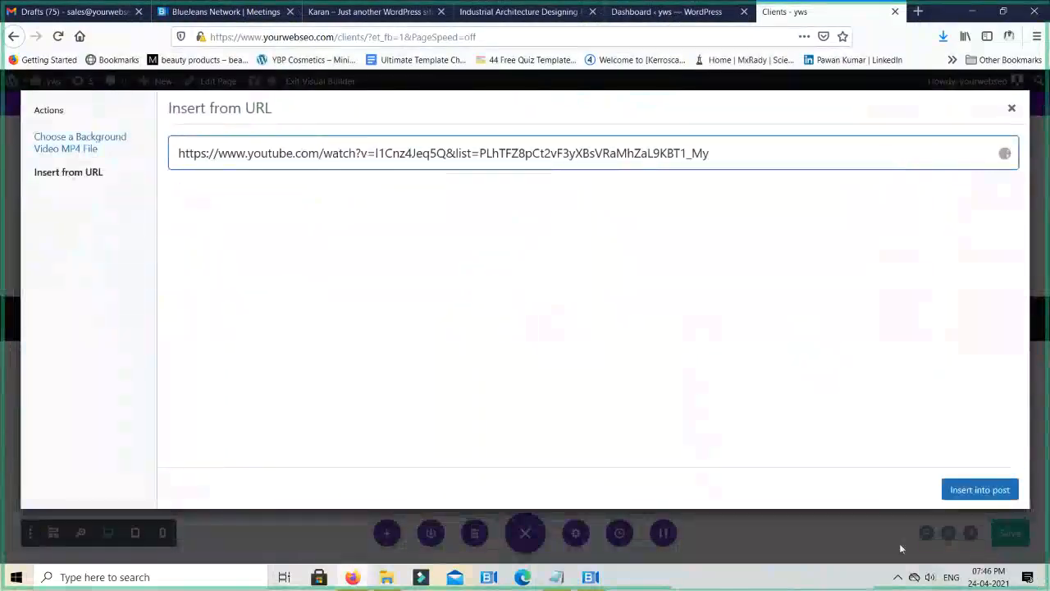
left_click(969, 491)
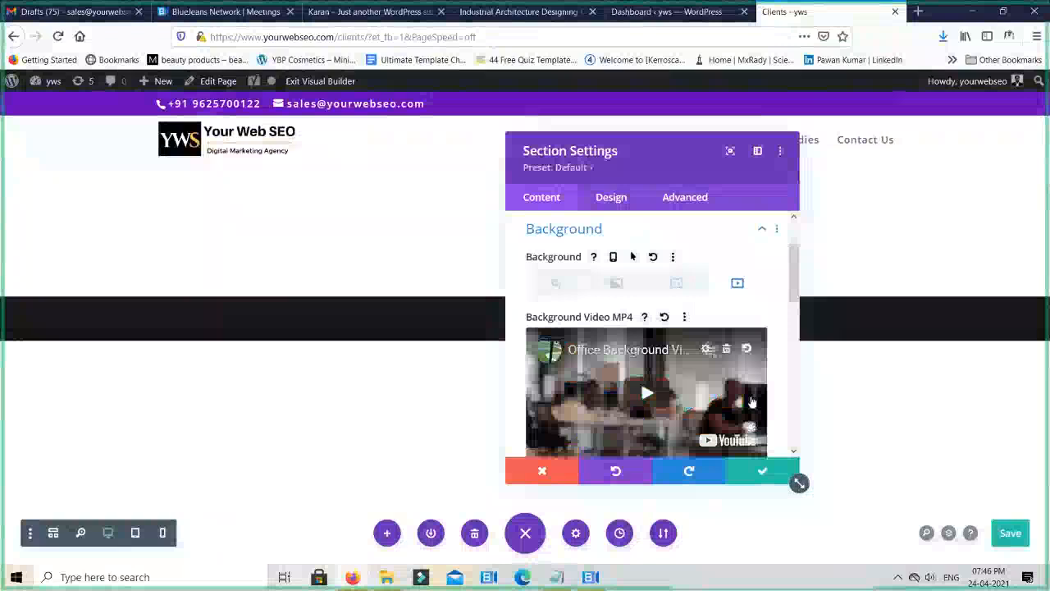
left_click(762, 472)
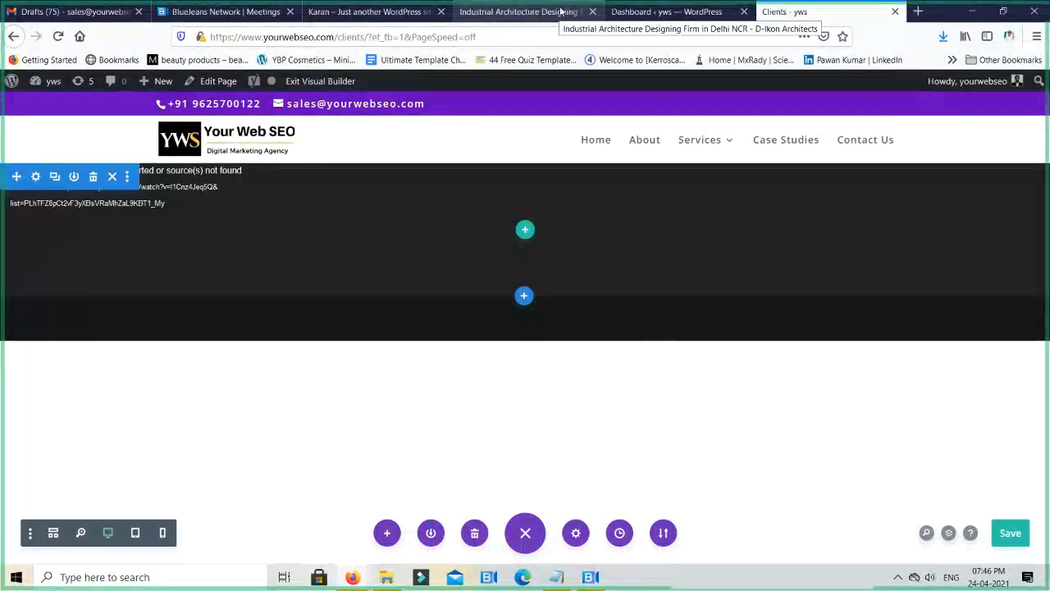
- Open YouTube in a new browser tab and search for "background videos"
key("ctrl+t")
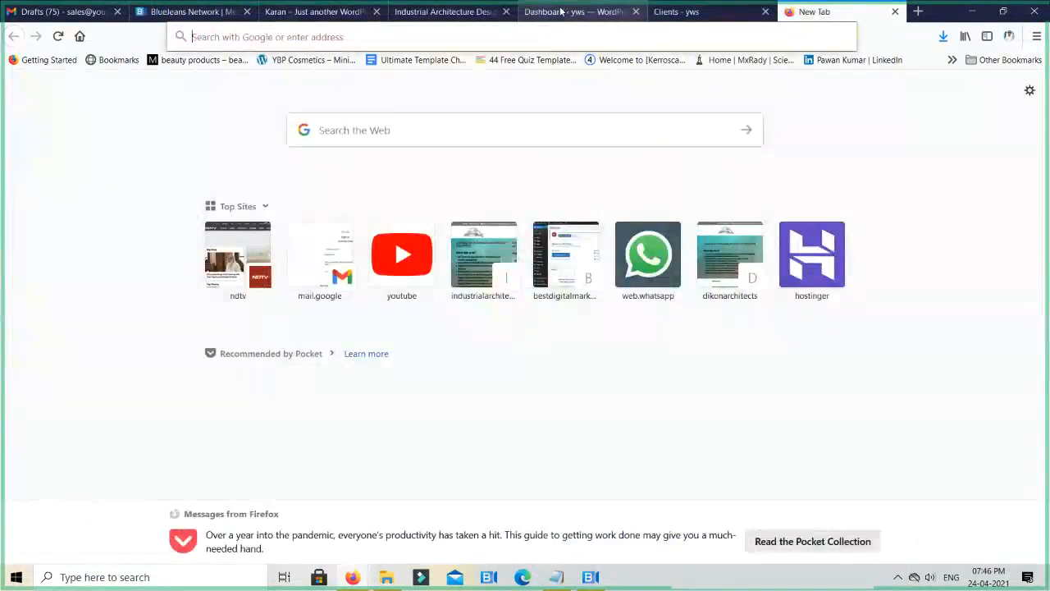
left_click(395, 251)
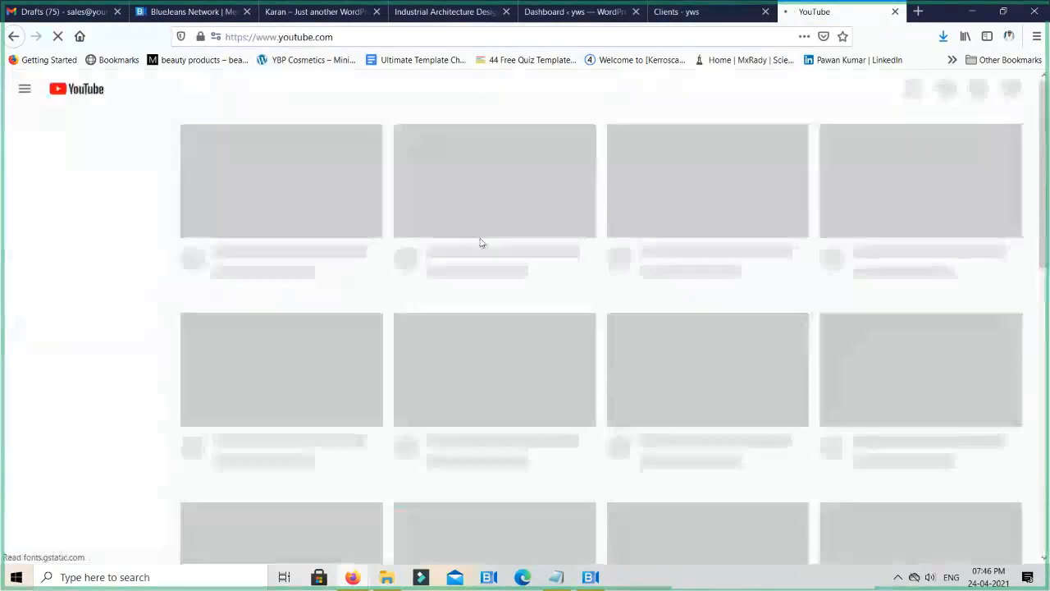
scroll(481, 245, "down", 3)
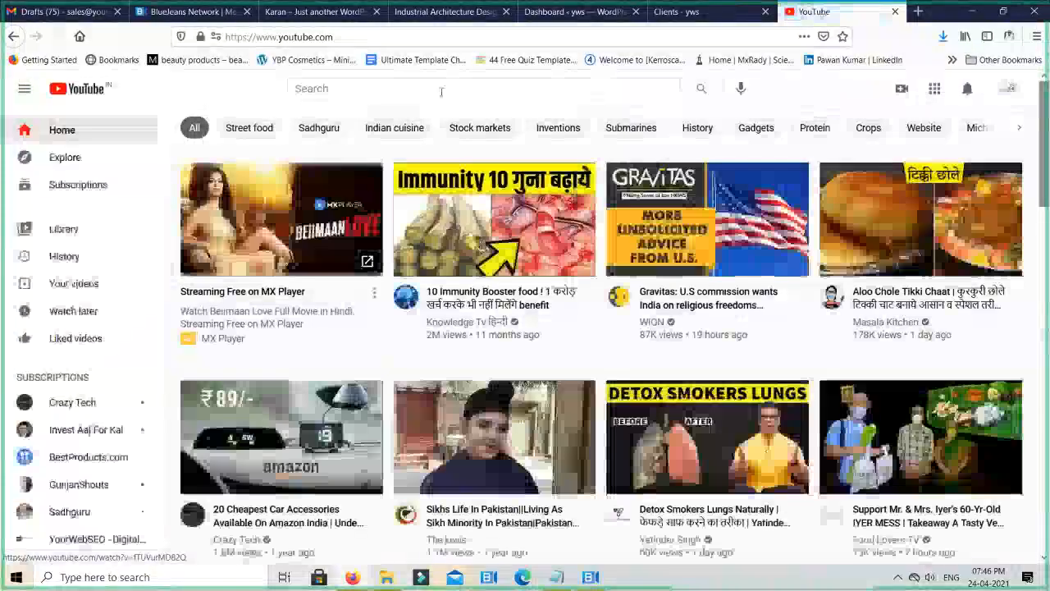
left_click(441, 89)
type("bac")
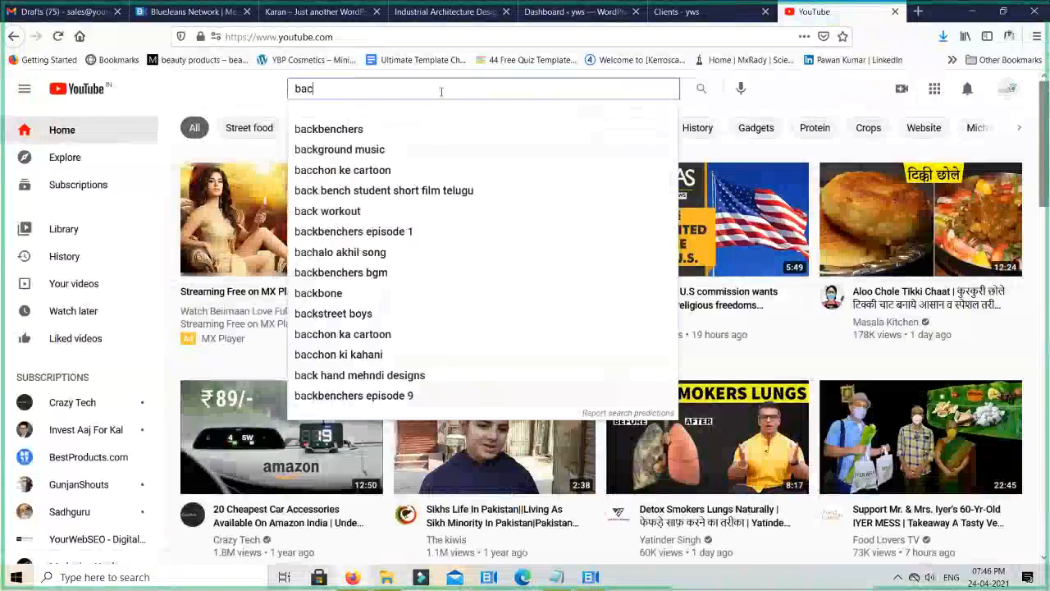
key("BackSpace")
key("BackSpace")
key("BackSpace")
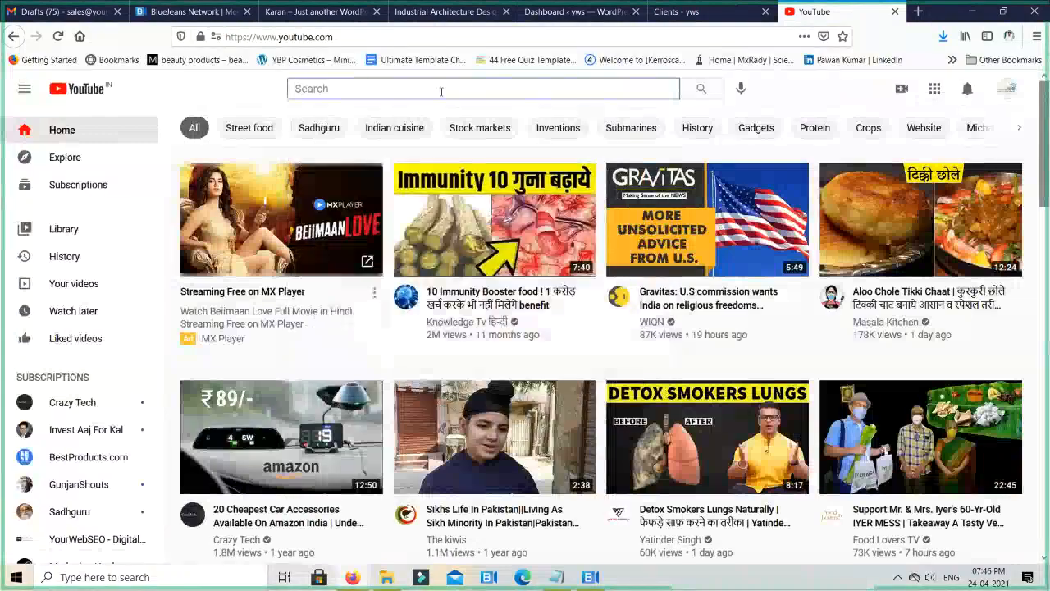
type("bag")
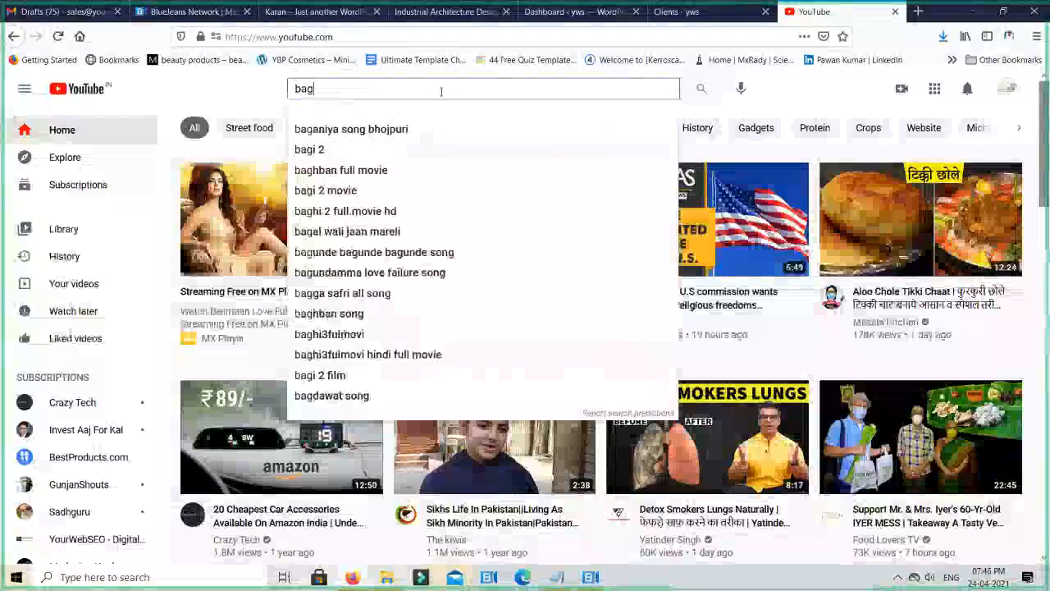
key("BackSpace")
type("ckgro")
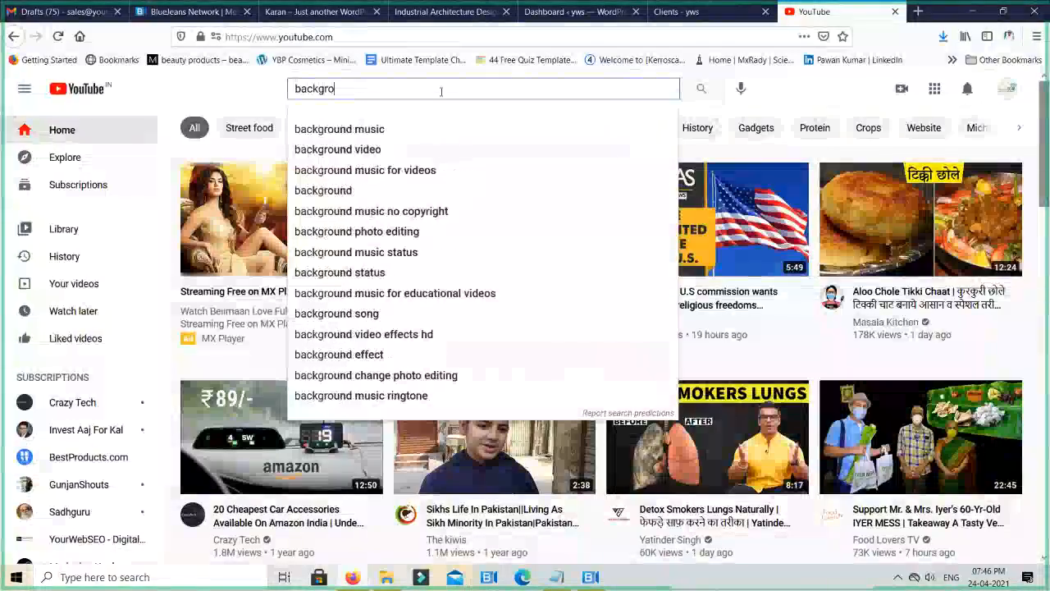
type("und videos")
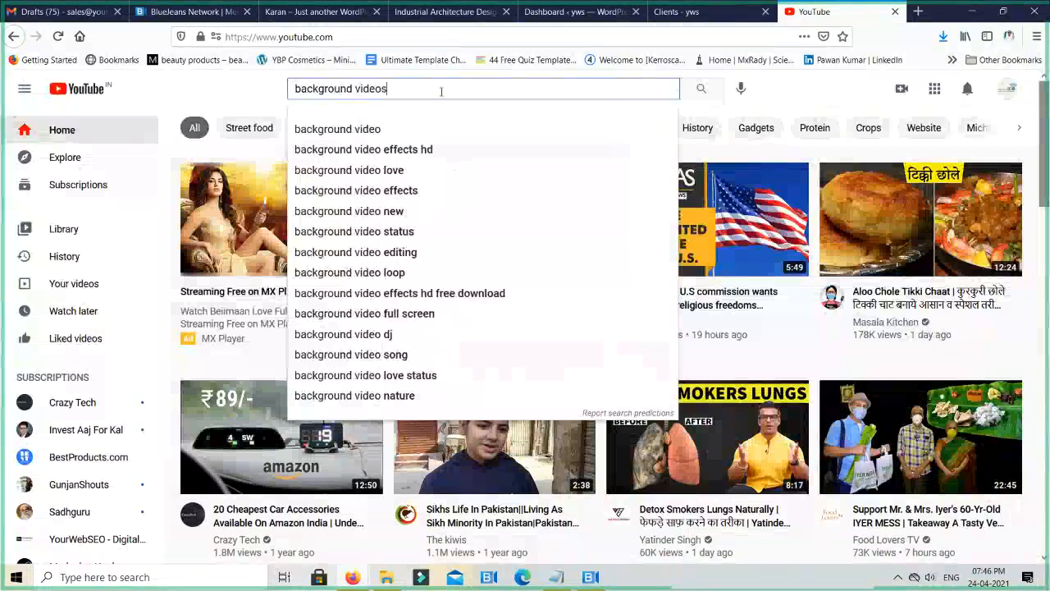
key("Return")
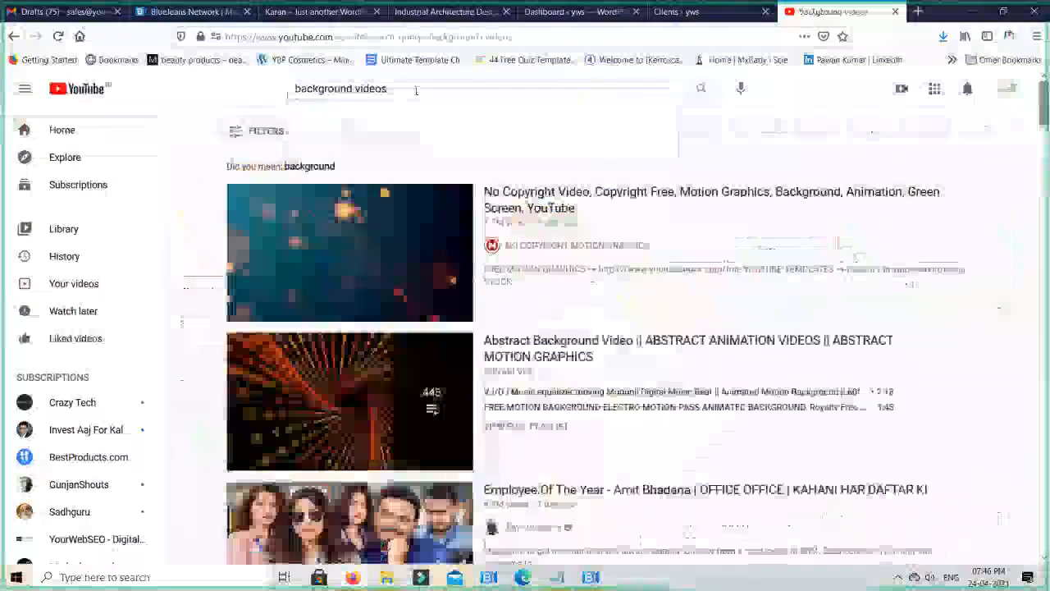
- Open the "No Copyright Video, Copyright Free, Motion Graphics, Background, Animation" video and copy its share link
left_click(570, 235)
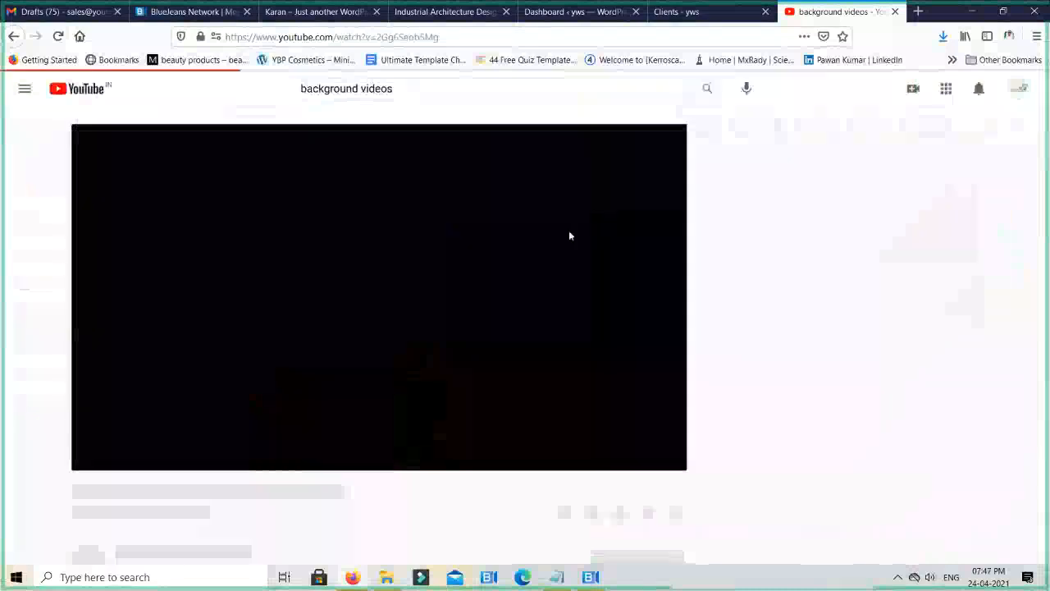
scroll(483, 300, "down", 3)
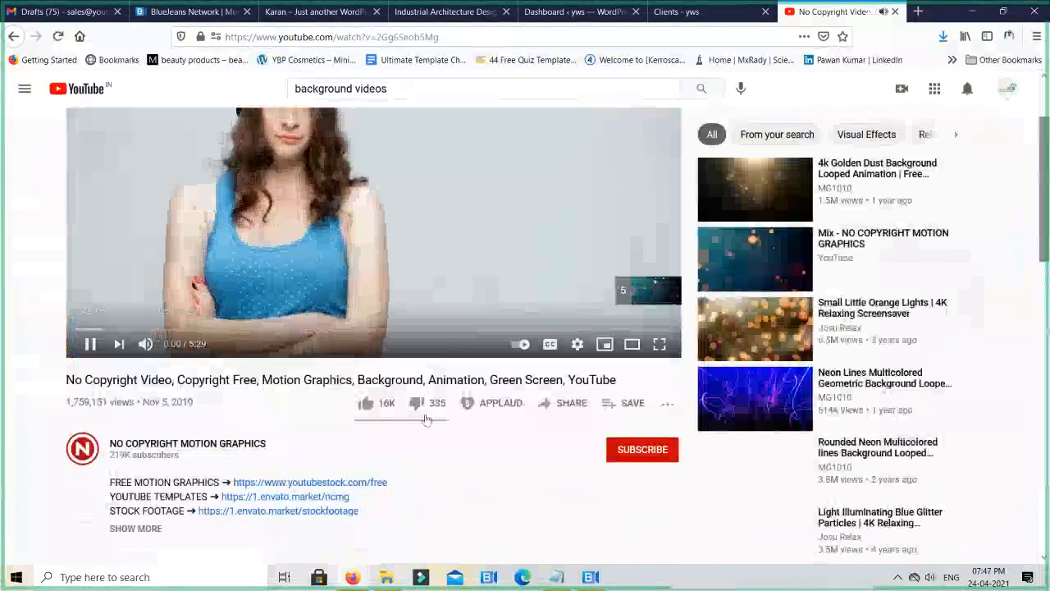
left_click(571, 405)
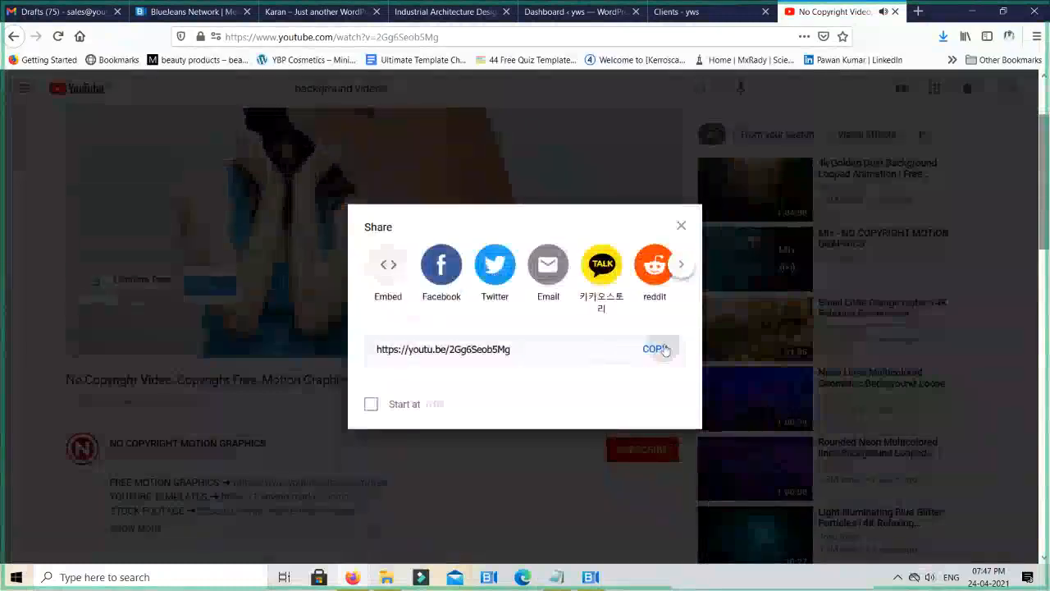
left_click(664, 350)
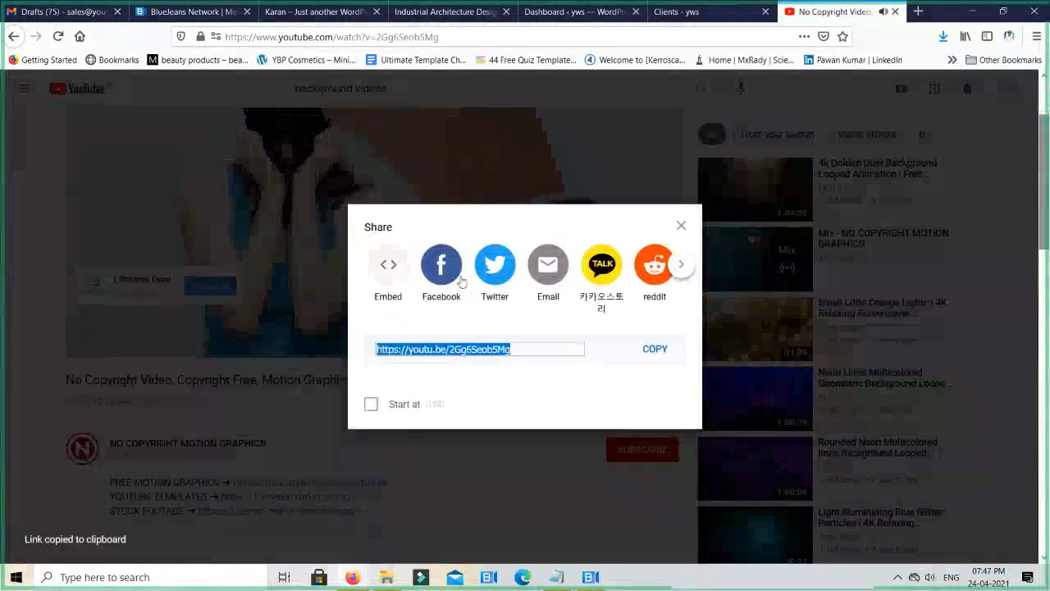
left_click(683, 226)
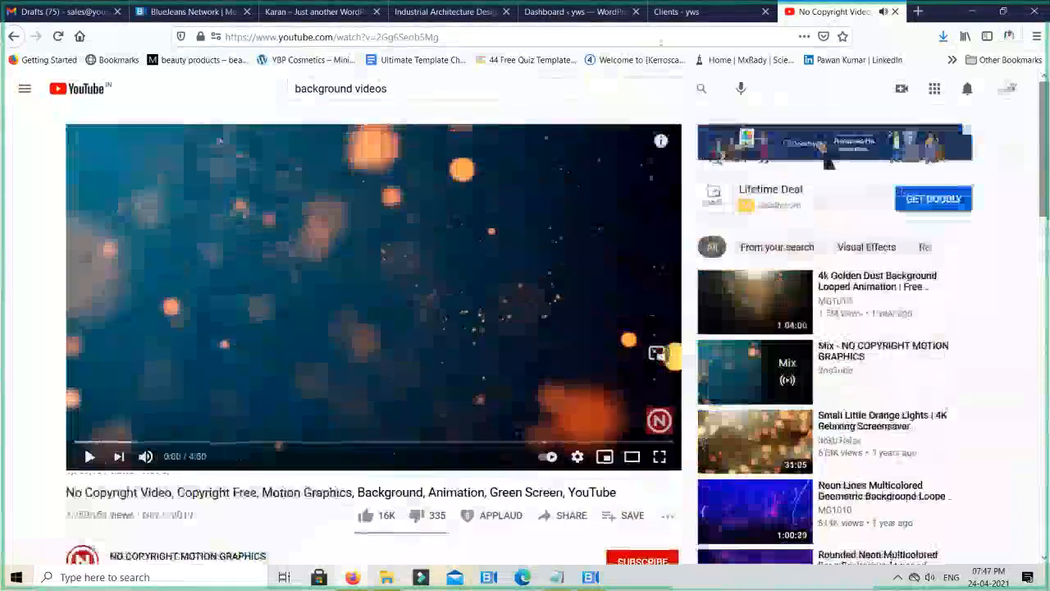
- Return to the Clients page and remove the office video from the section's MP4 background
left_click(665, 11)
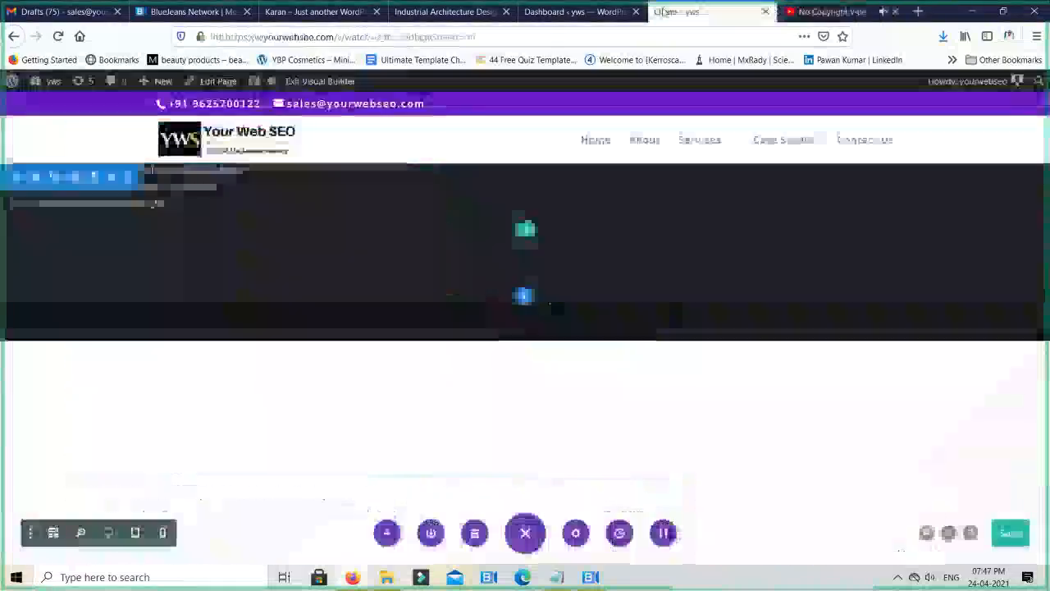
left_click(38, 178)
left_click(664, 307)
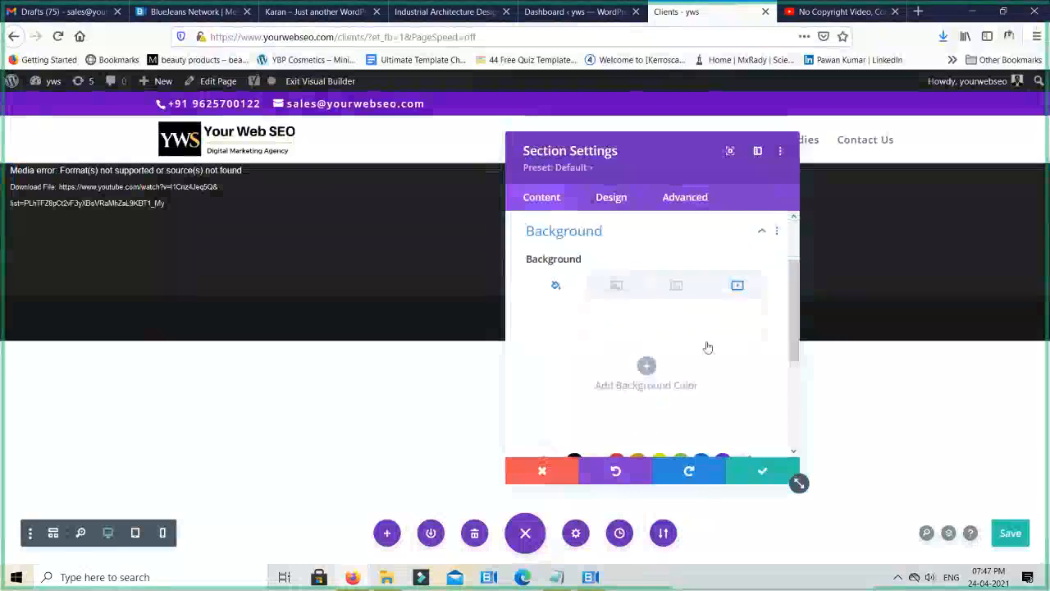
left_click(739, 294)
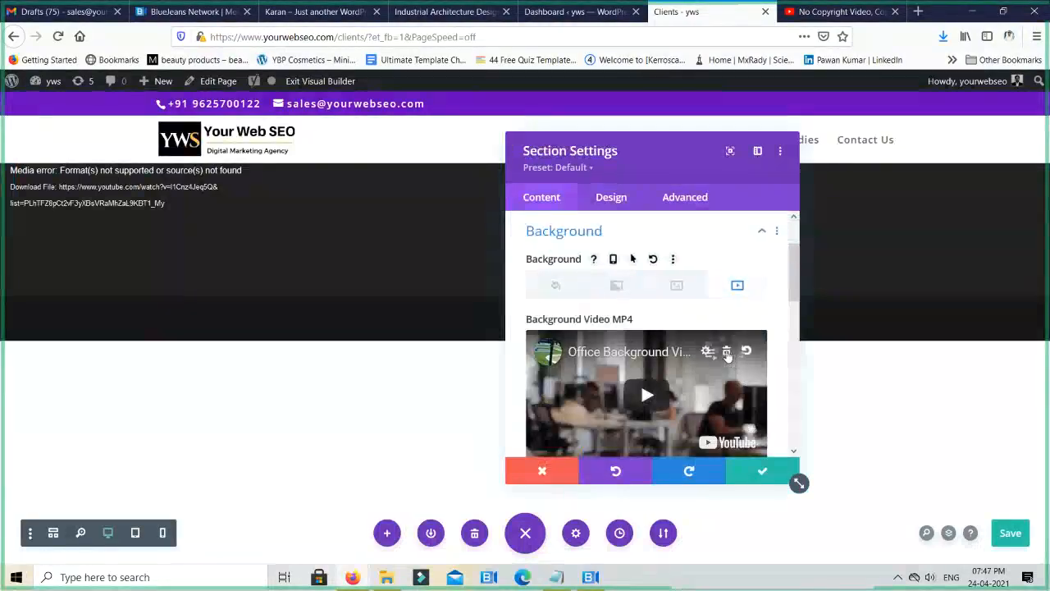
left_click(726, 351)
left_click(646, 383)
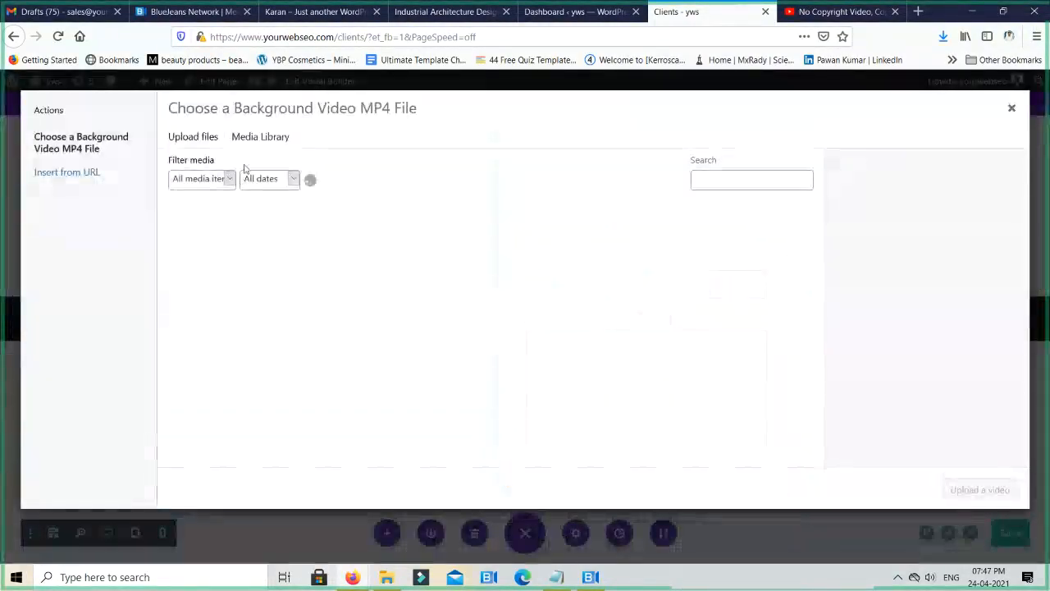
left_click(88, 174)
left_click(396, 169)
key("ctrl+a")
key("ctrl+v")
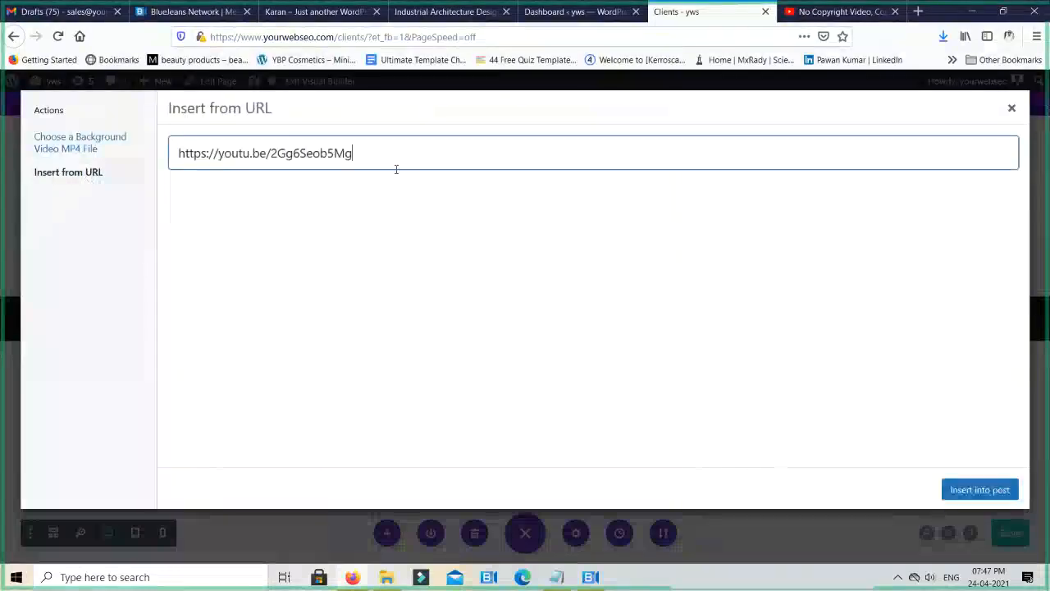
left_click(980, 489)
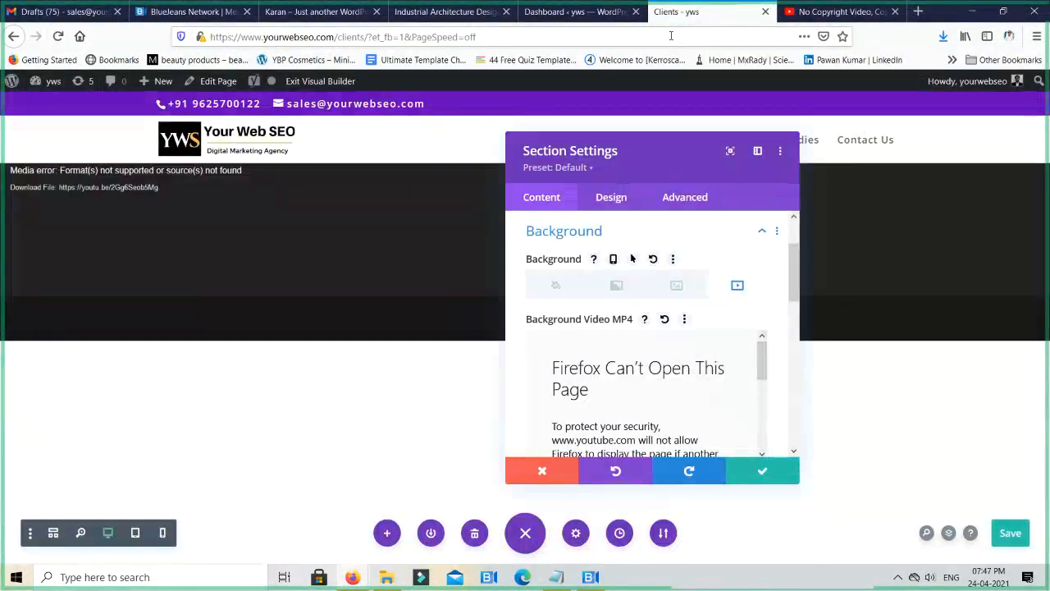
- Go back to YouTube, copy the full page address of the background video and return to the Clients page
left_click(840, 11)
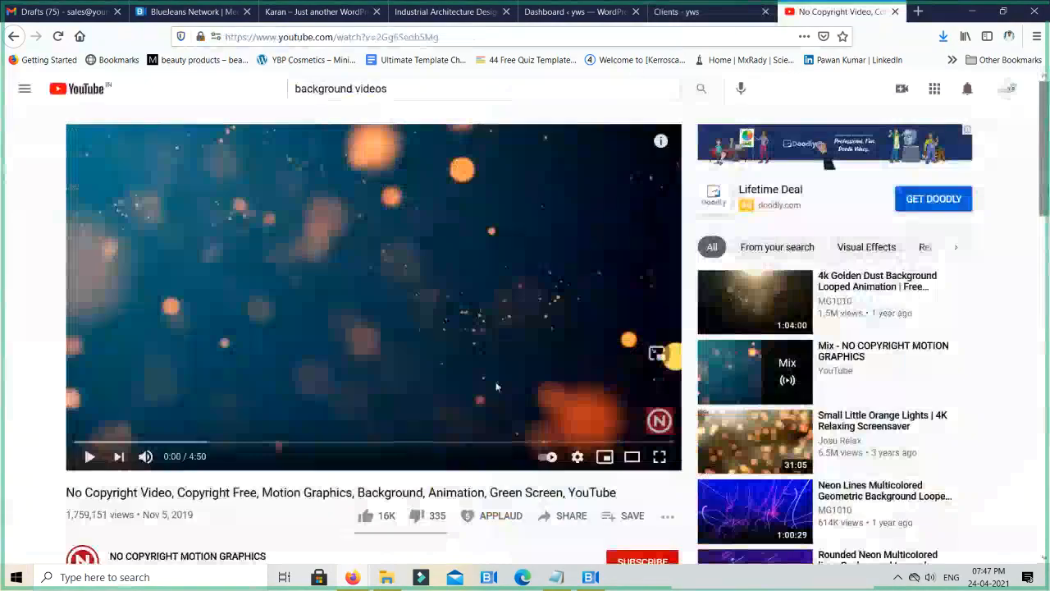
scroll(457, 435, "down", 3)
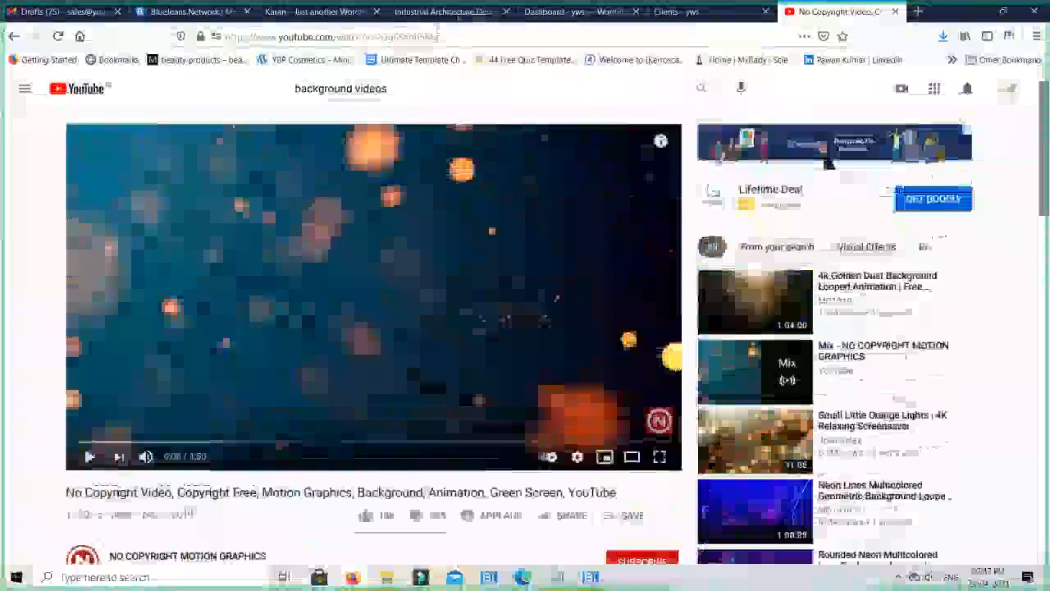
left_click(437, 36)
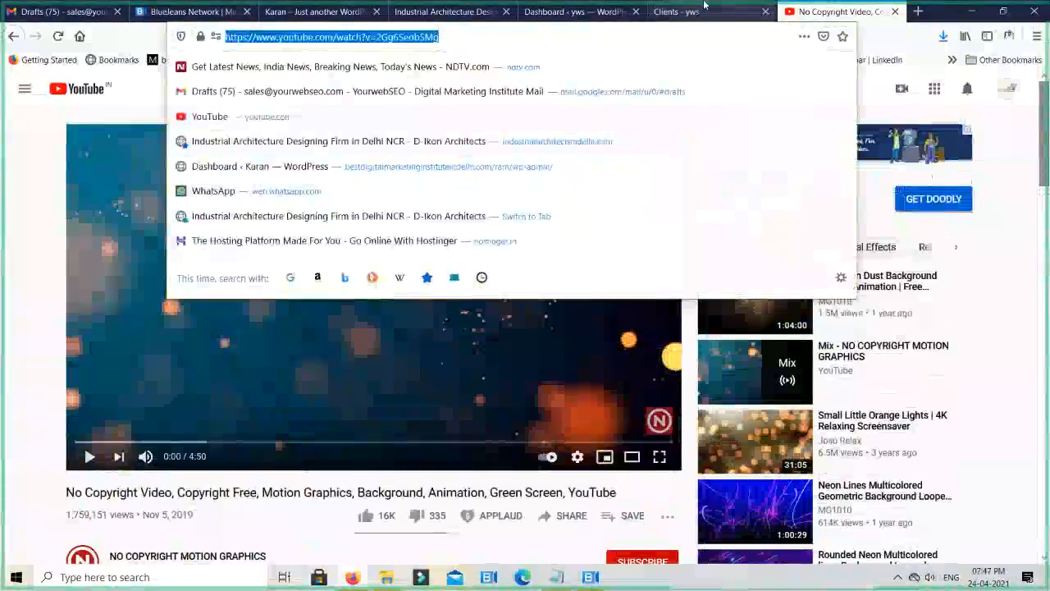
left_click(678, 10)
left_click(574, 12)
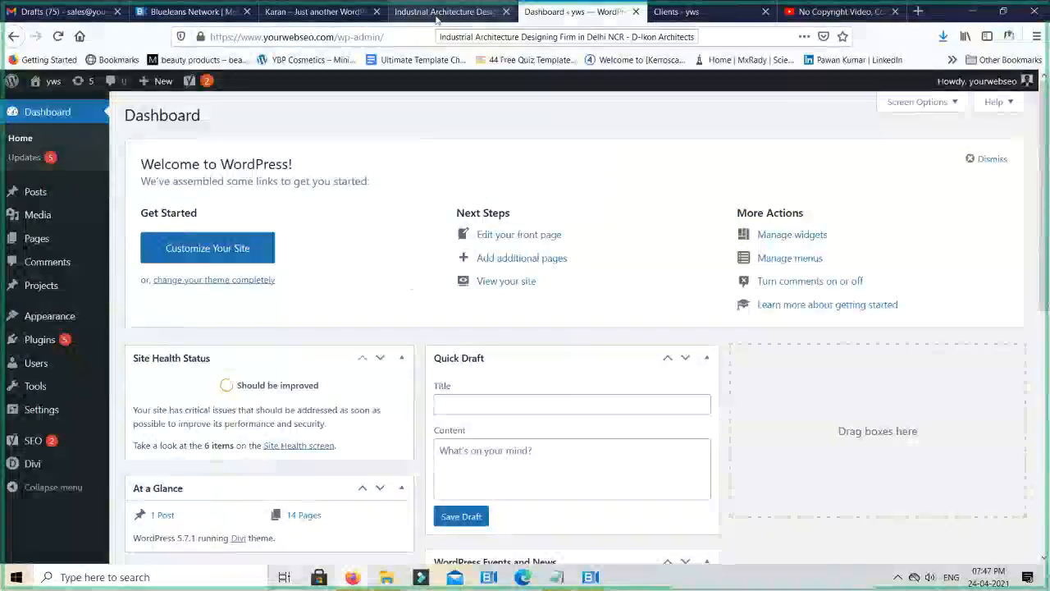
left_click(678, 12)
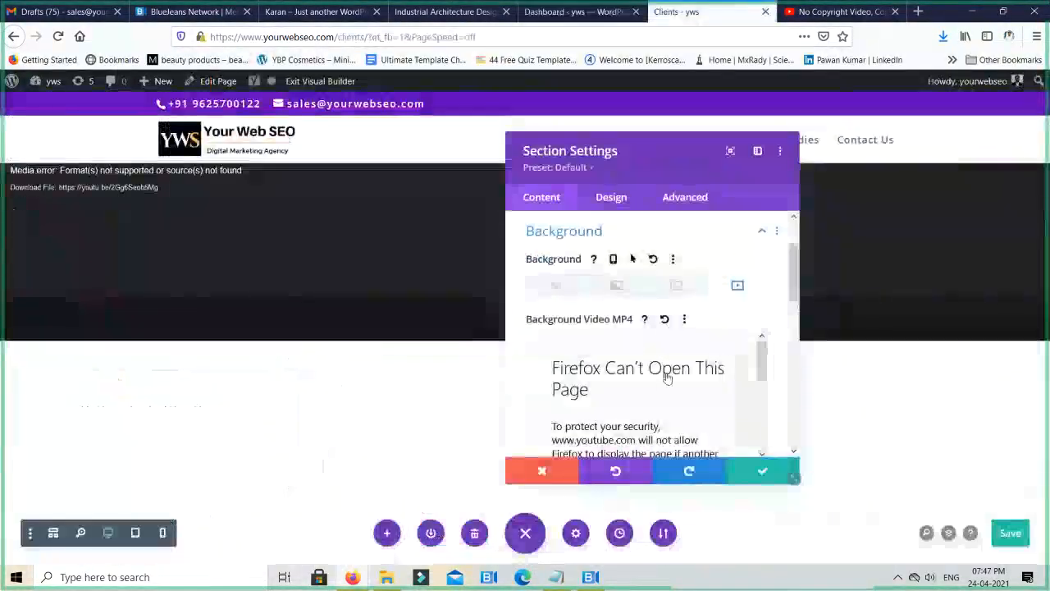
left_click(726, 351)
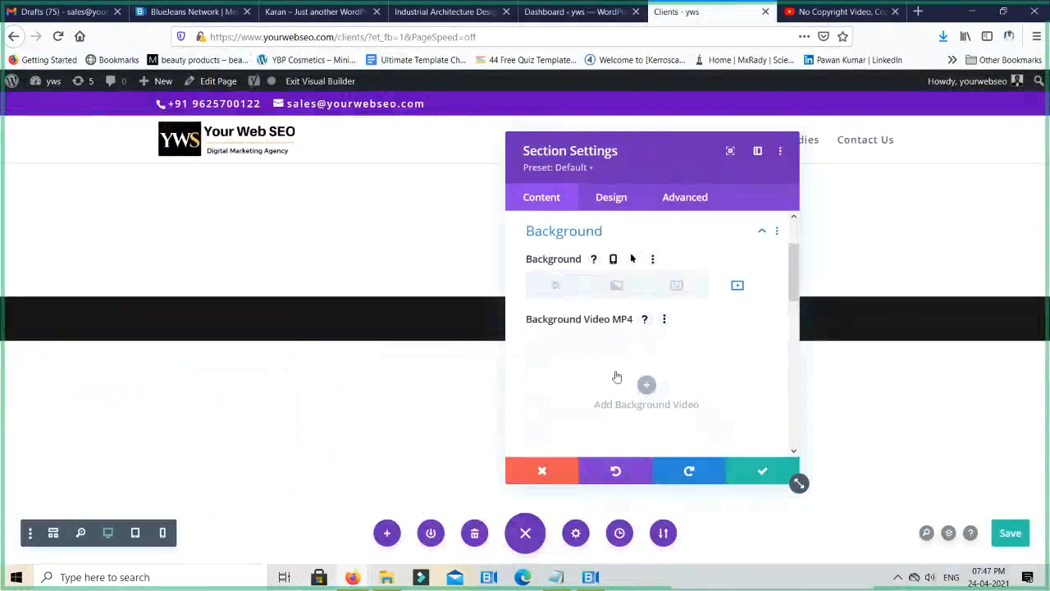
left_click(657, 395)
left_click(82, 171)
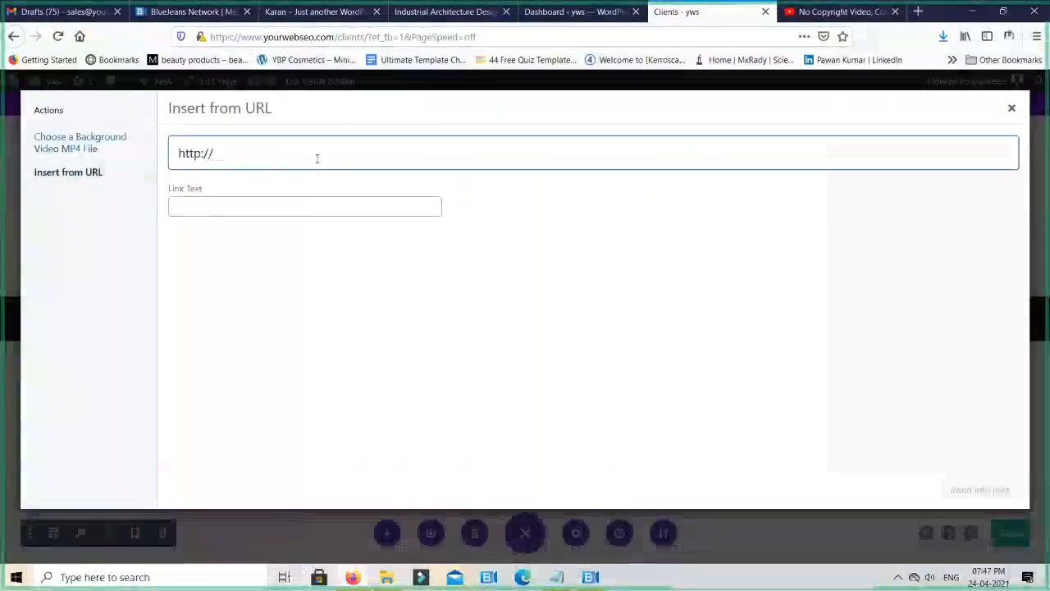
triple_click(317, 158)
key("ctrl+v")
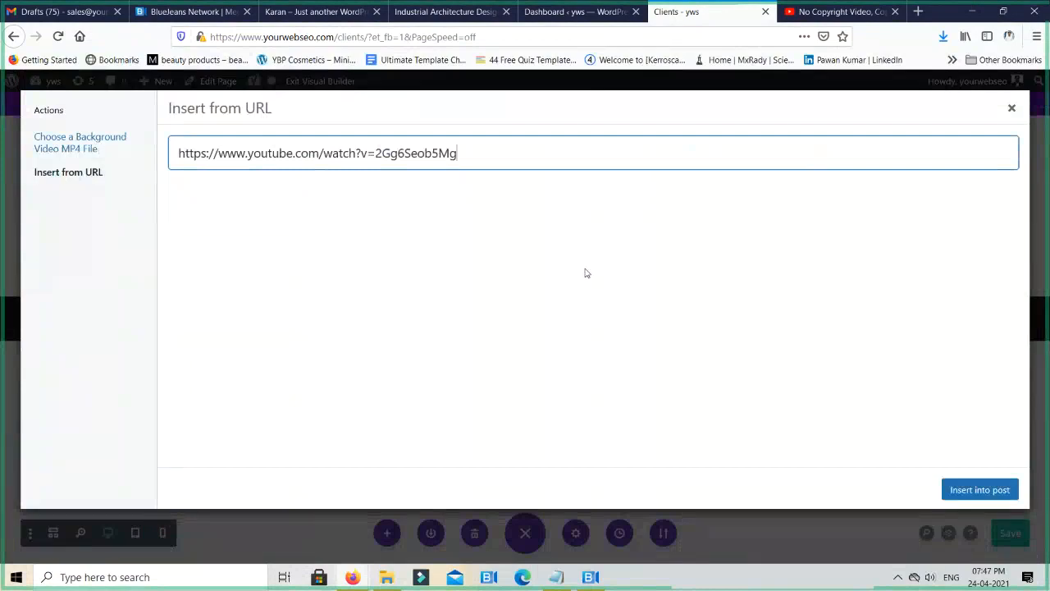
left_click(951, 491)
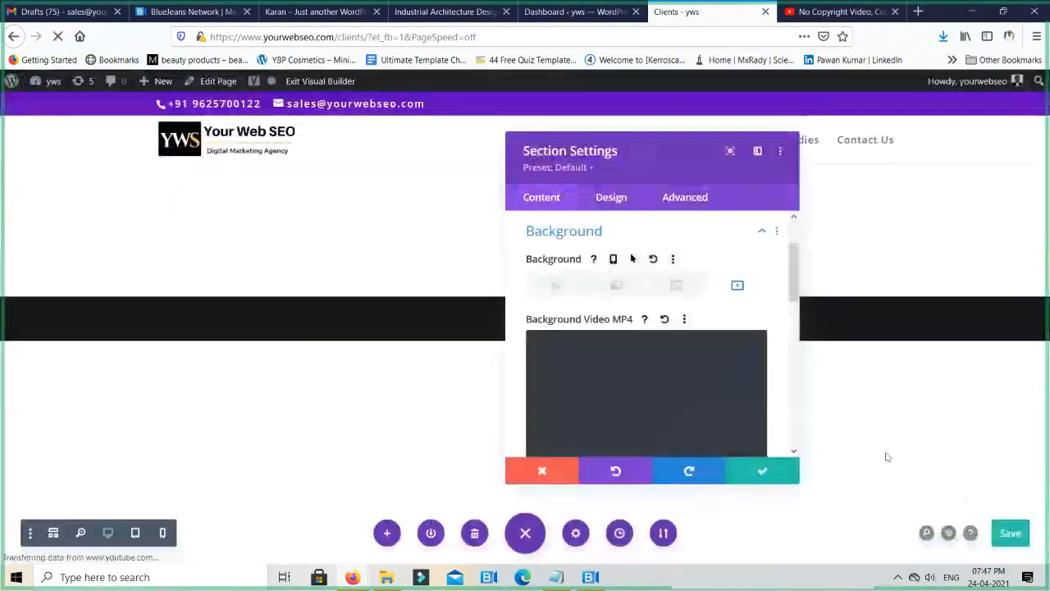
left_click(762, 471)
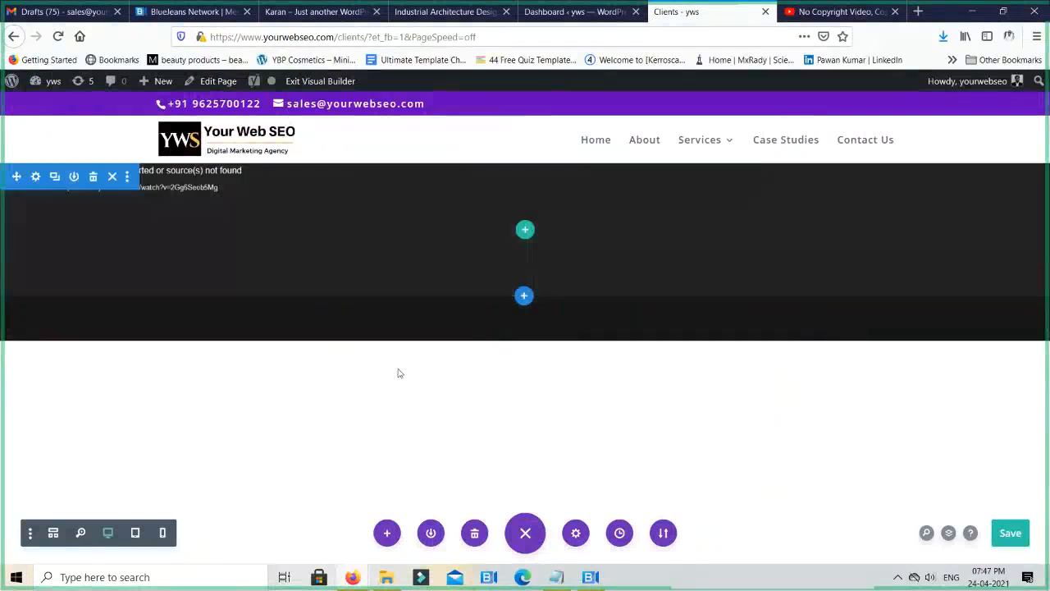
- Save the page while exiting the Visual Builder, and re-enable the builder to build the Clients page from scratch
left_click(332, 84)
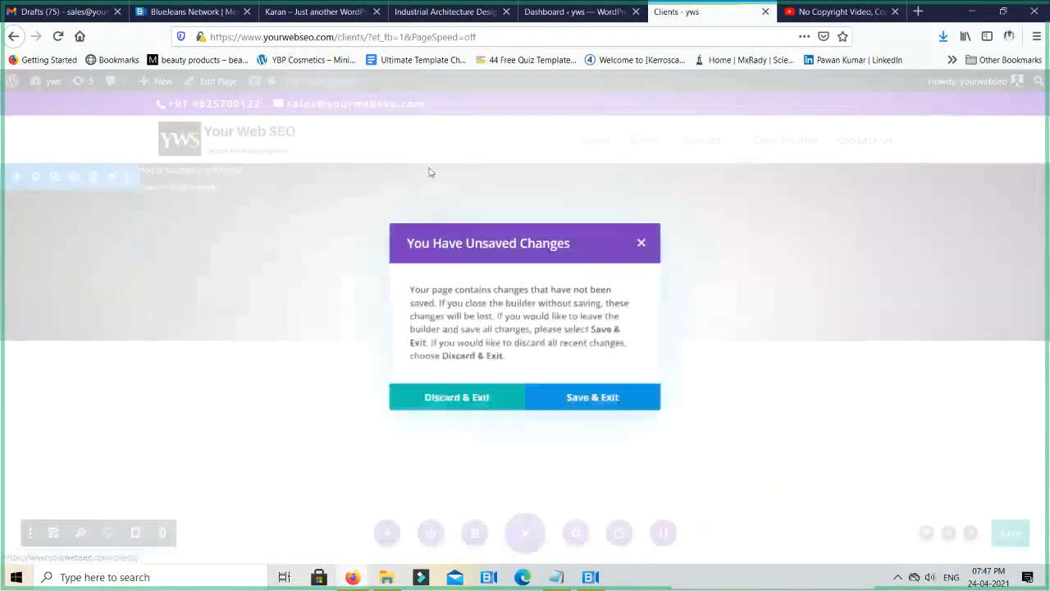
left_click(590, 398)
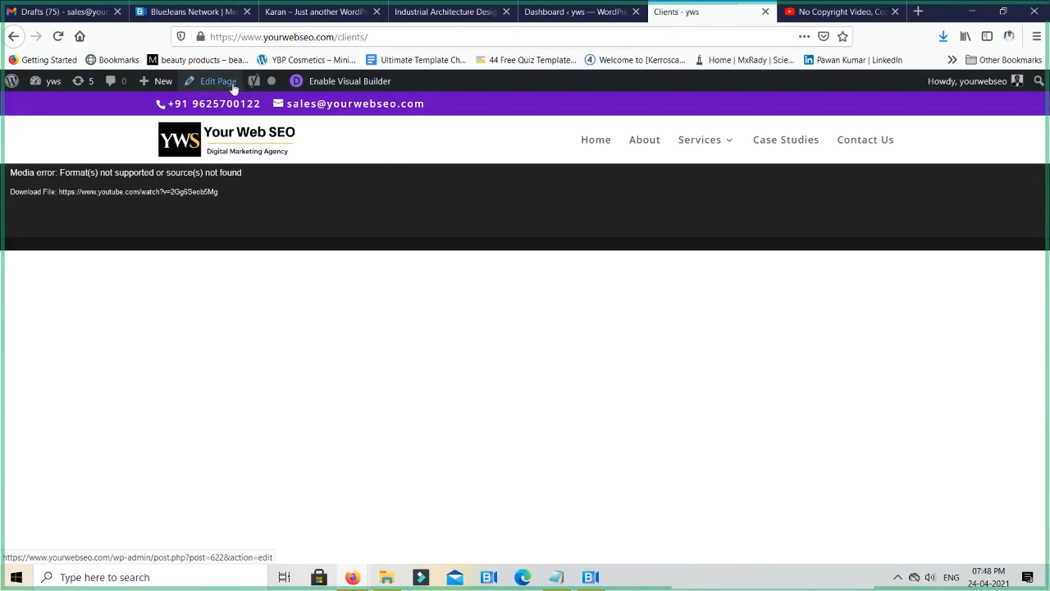
left_click(350, 82)
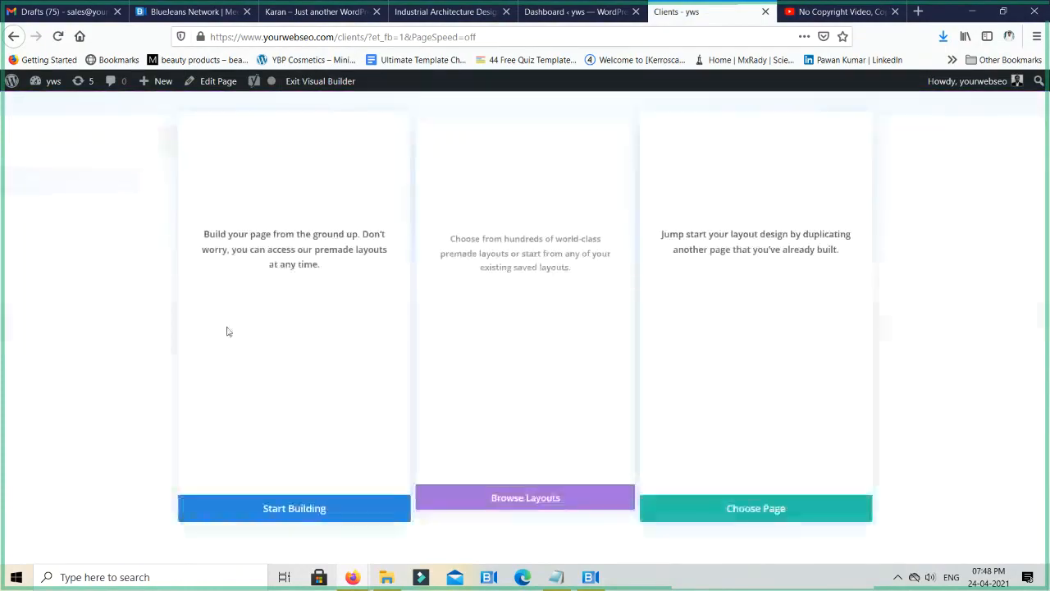
left_click(276, 297)
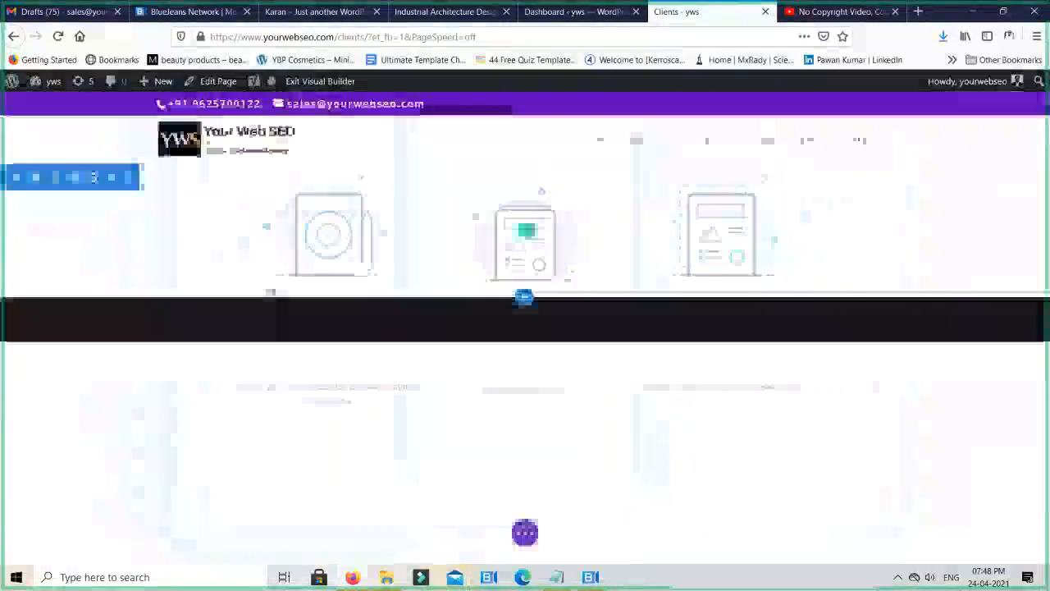
left_click(639, 262)
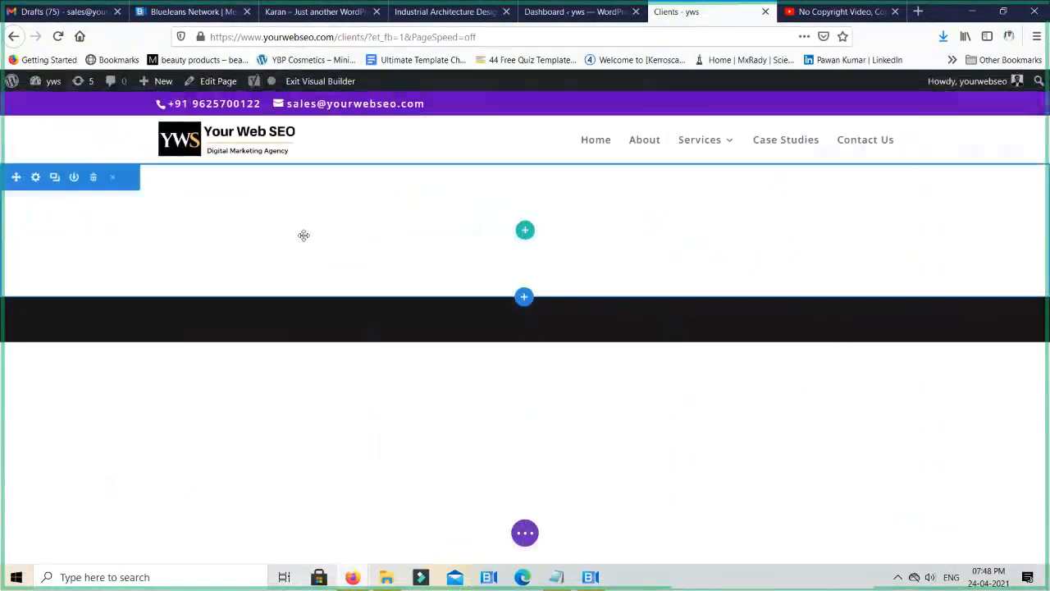
left_click(37, 179)
left_click(600, 305)
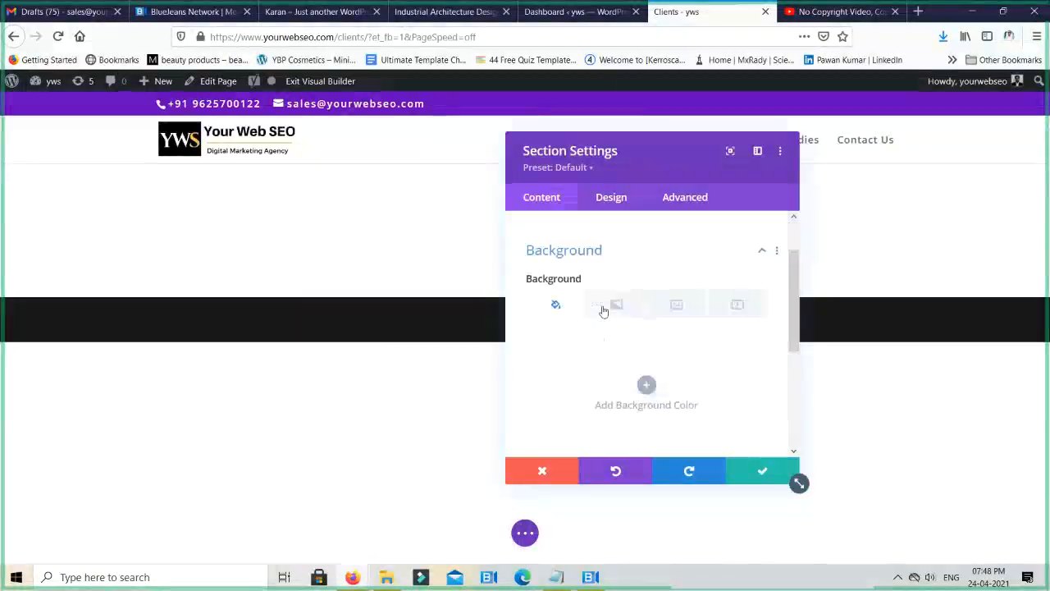
left_click(676, 284)
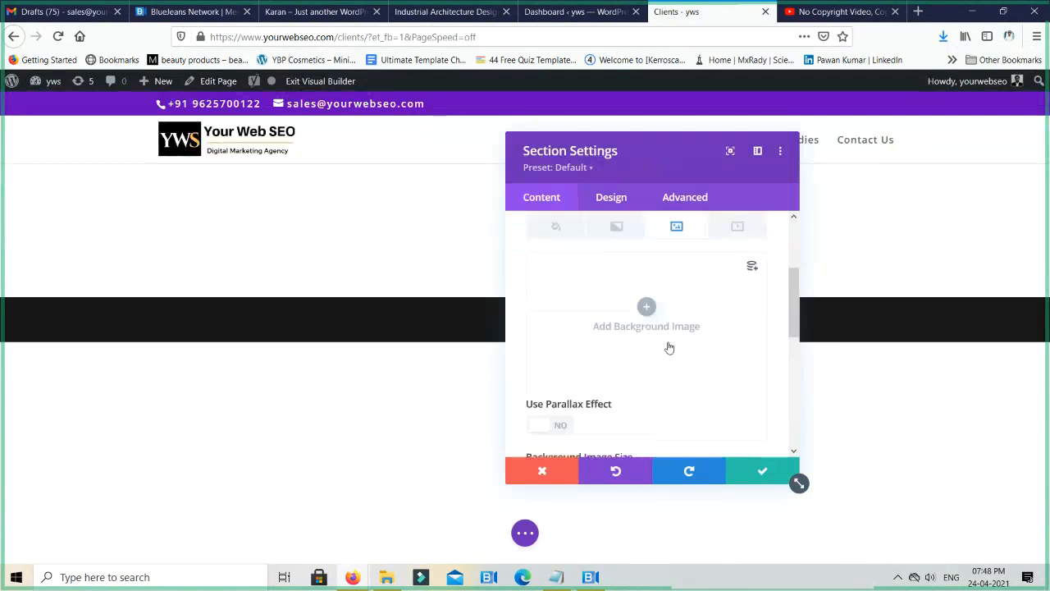
scroll(669, 348, "down", 1)
scroll(669, 348, "up", 2)
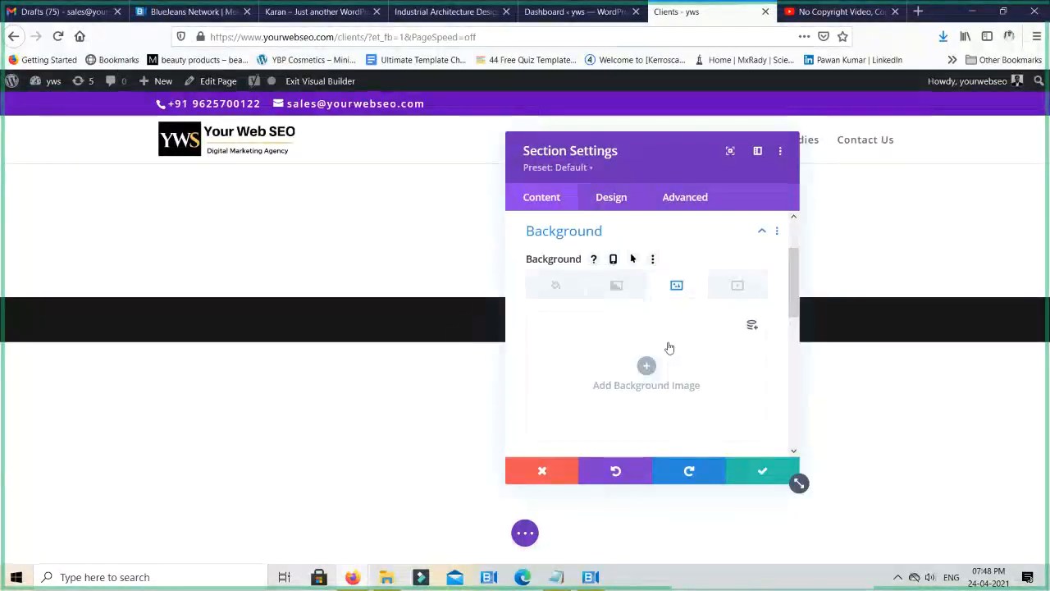
left_click(613, 202)
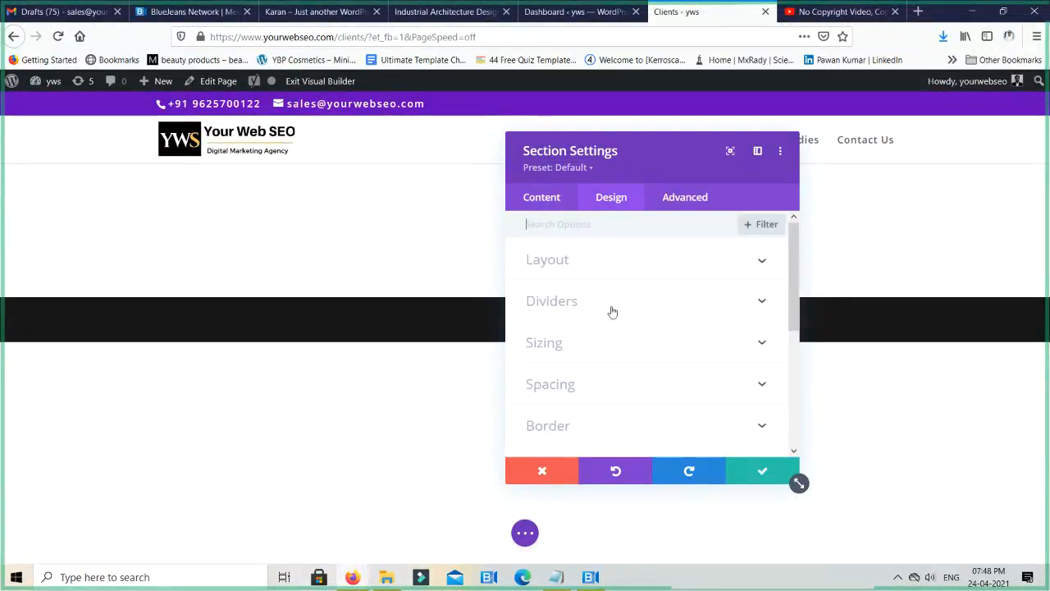
left_click(598, 343)
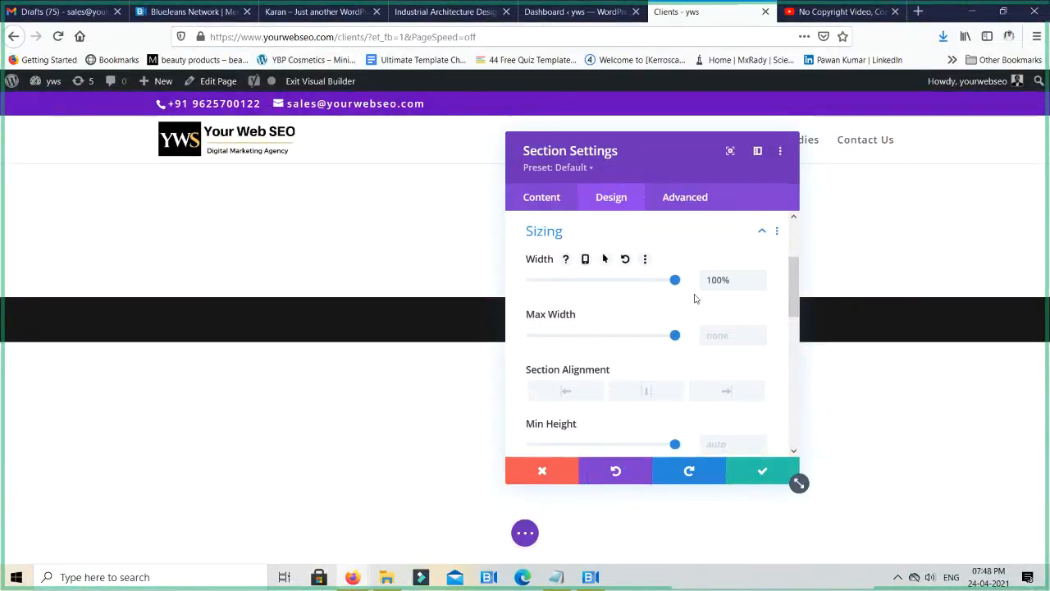
left_click(730, 279)
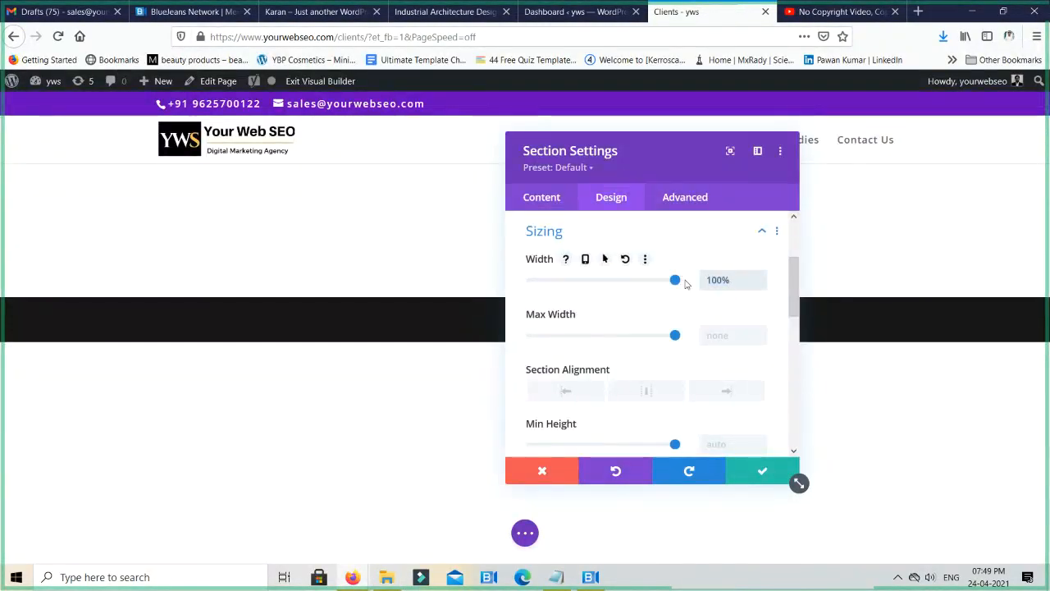
type("px")
key("Escape")
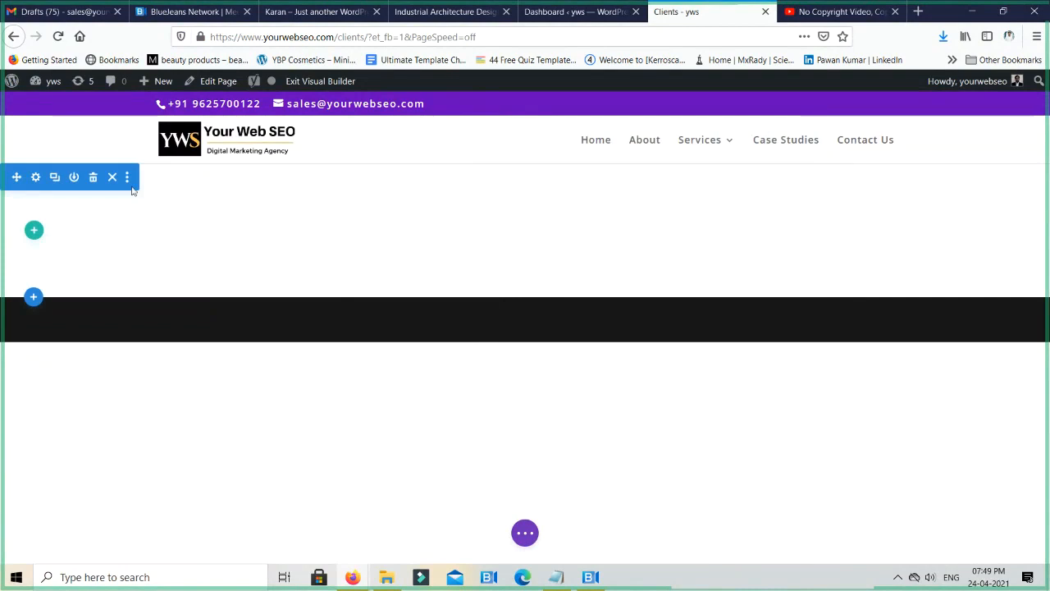
- Set both the section's maximum width and its width to 100% in the sizing options
left_click(44, 181)
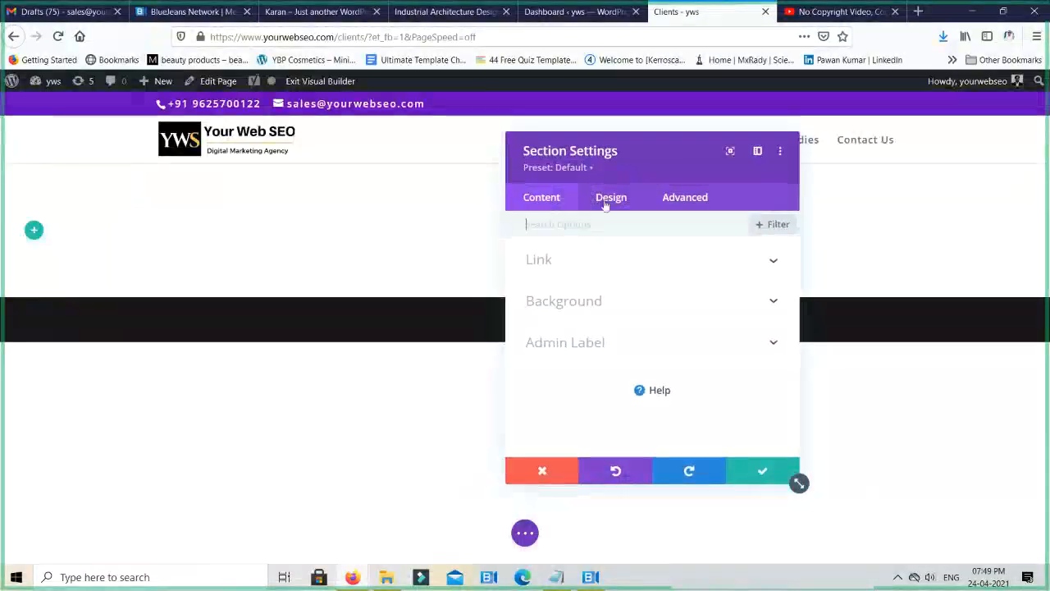
left_click(607, 199)
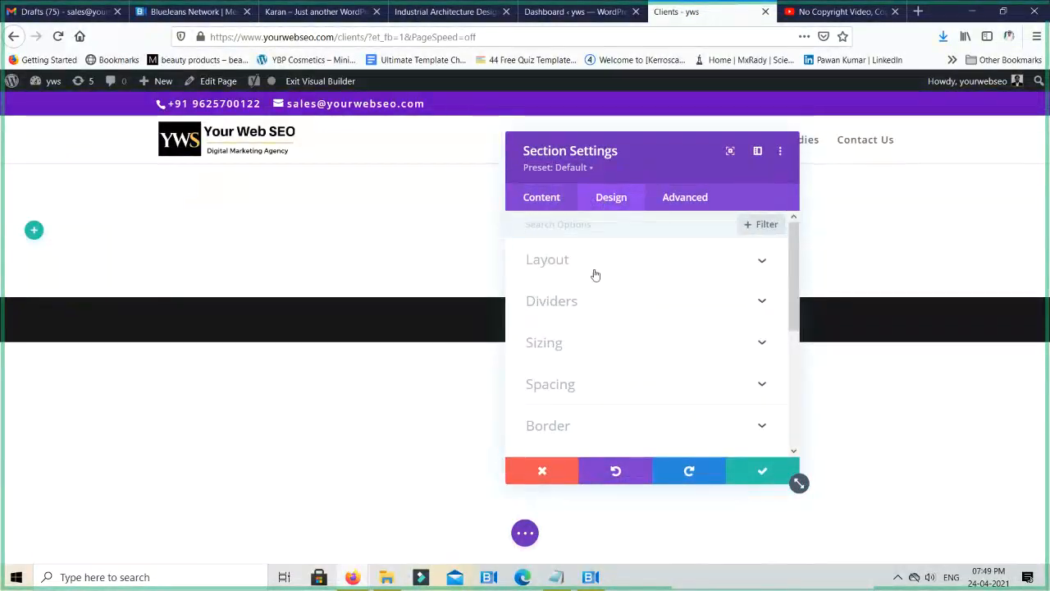
left_click(585, 337)
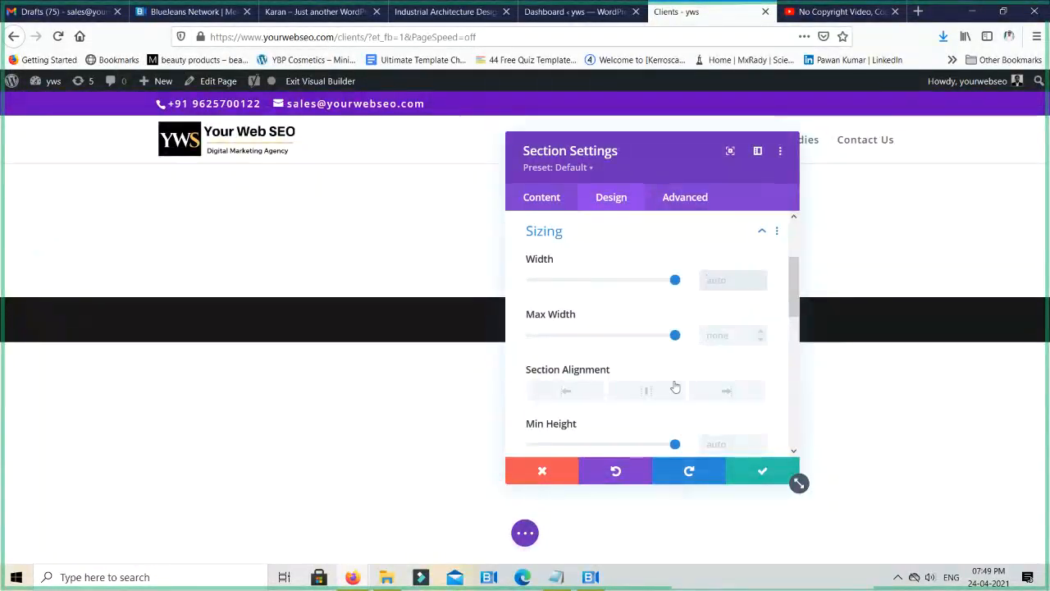
scroll(674, 386, "down", 2)
scroll(682, 370, "up", 3)
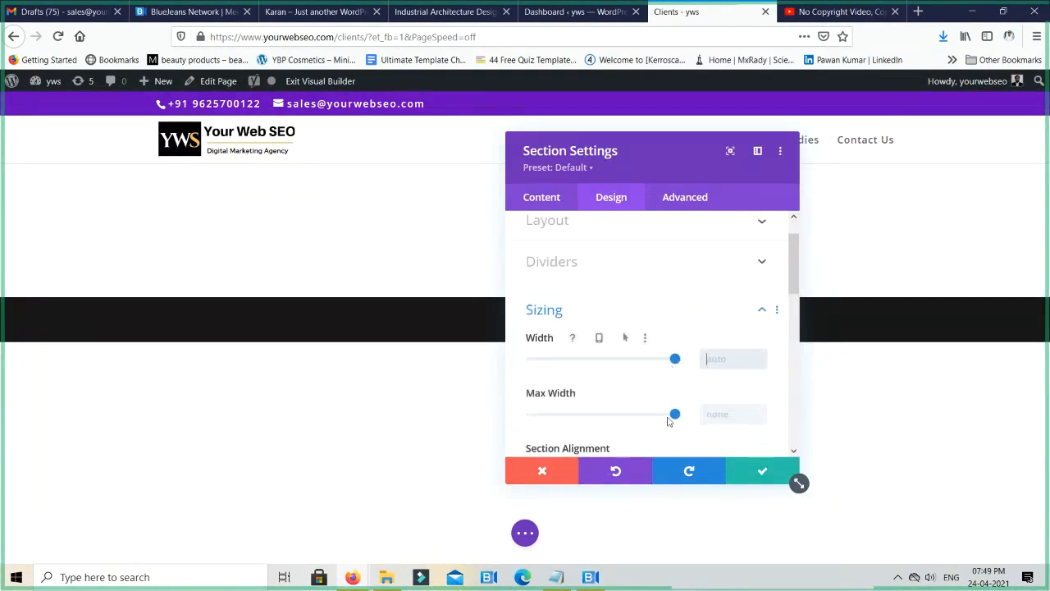
left_click_drag(674, 414, 719, 417)
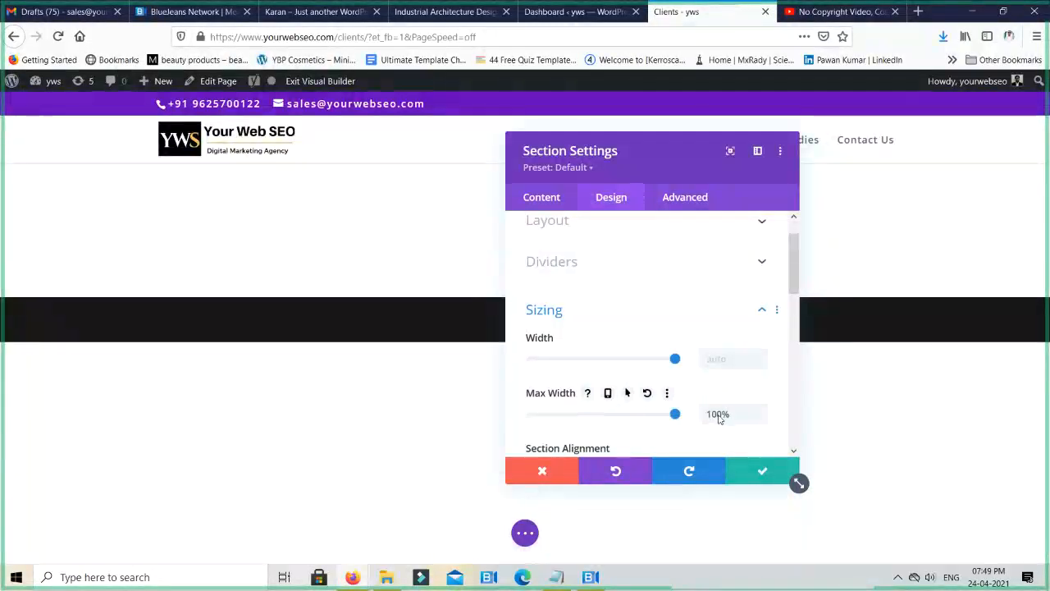
left_click(675, 359)
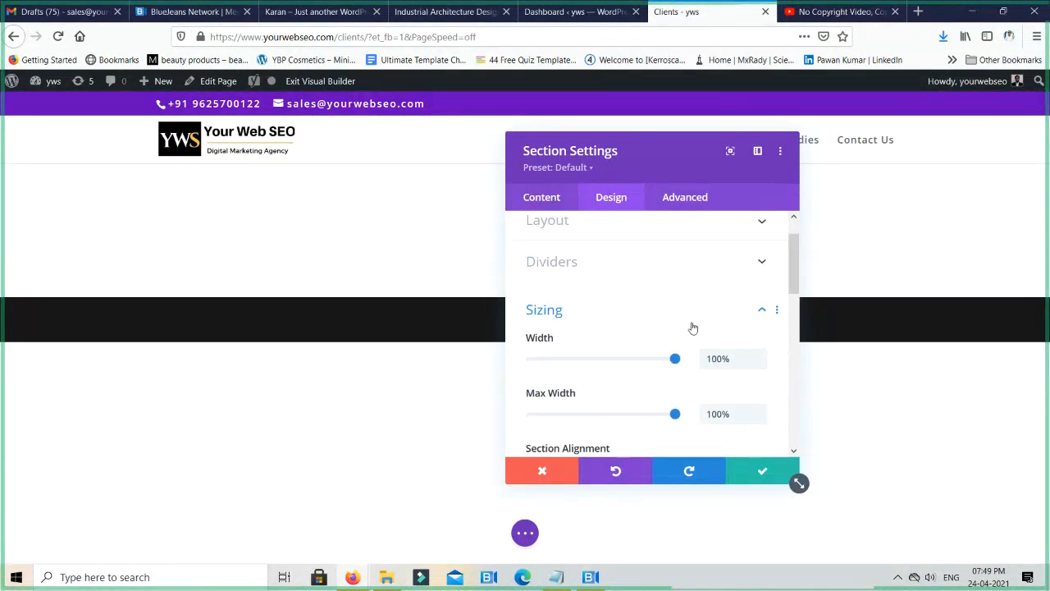
- Open the media library to choose a background image for the section
scroll(692, 327, "up", 1)
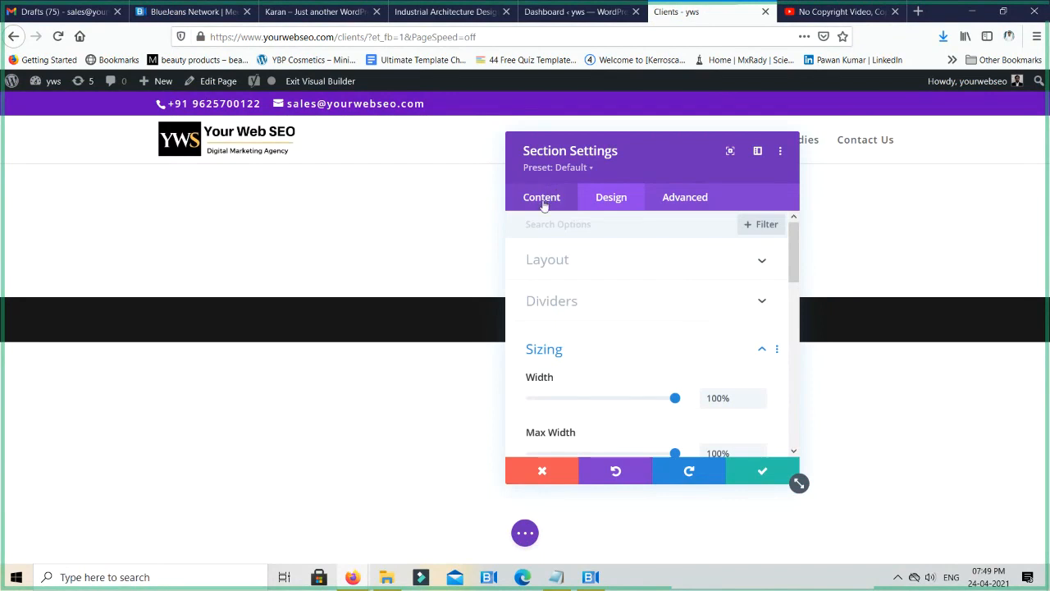
left_click(543, 203)
left_click(671, 300)
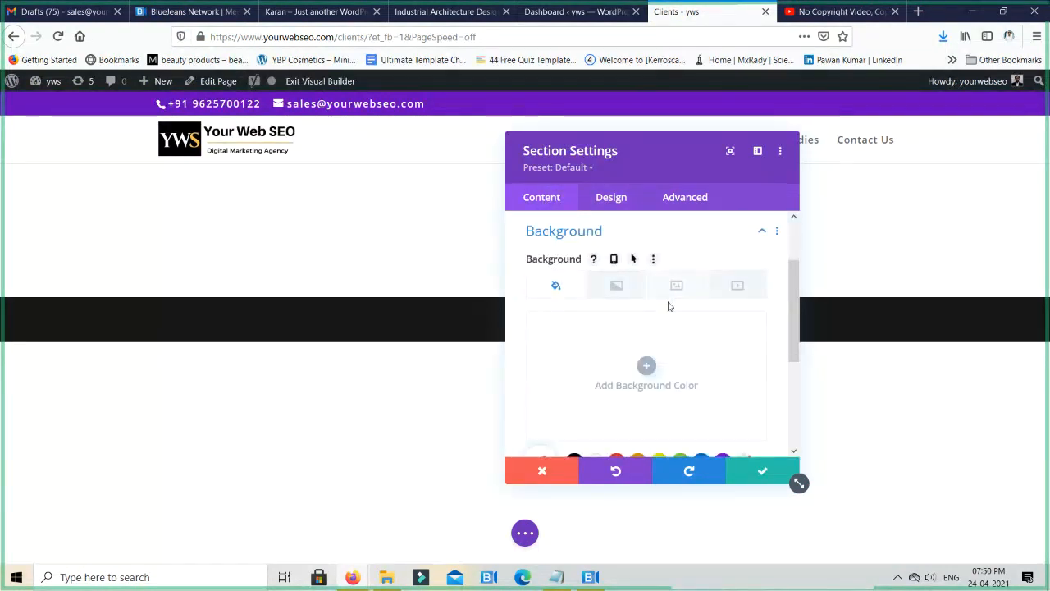
left_click(675, 287)
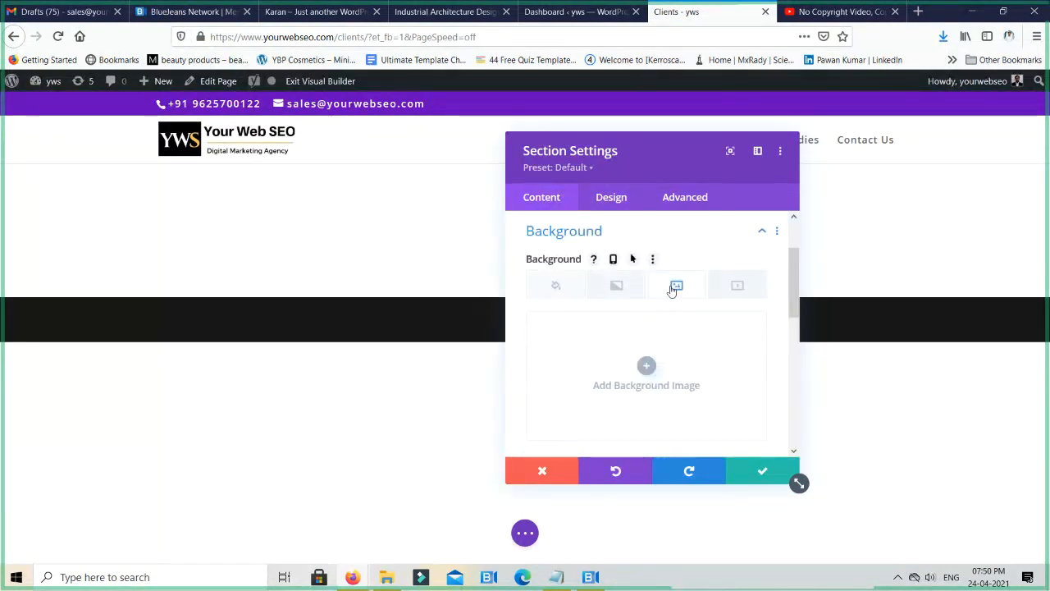
left_click(647, 366)
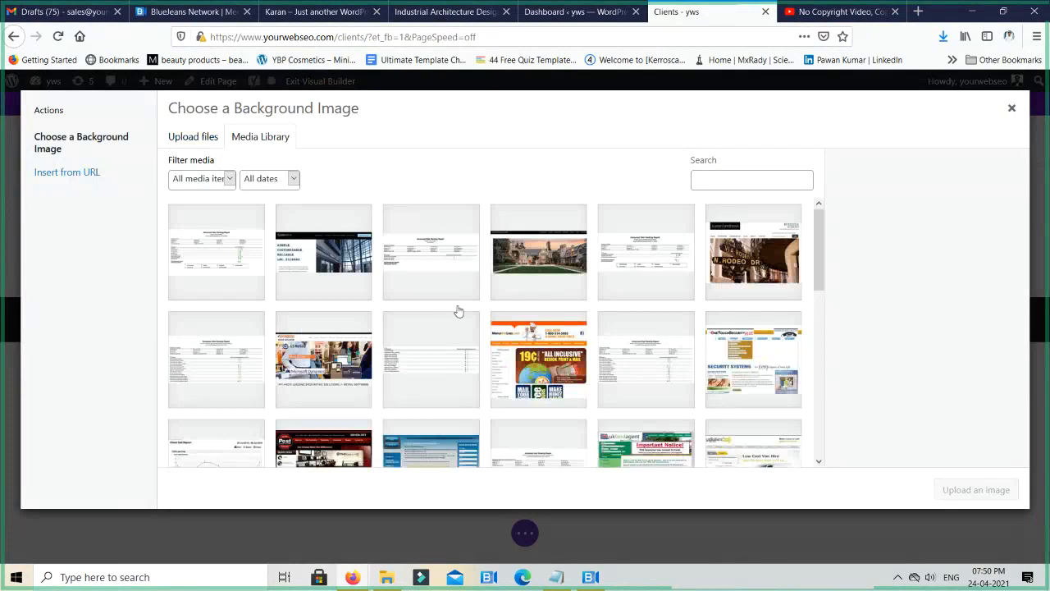
- Insert the purple team image agency-07.jpg as the section's background image and save the section settings
scroll(458, 311, "down", 15)
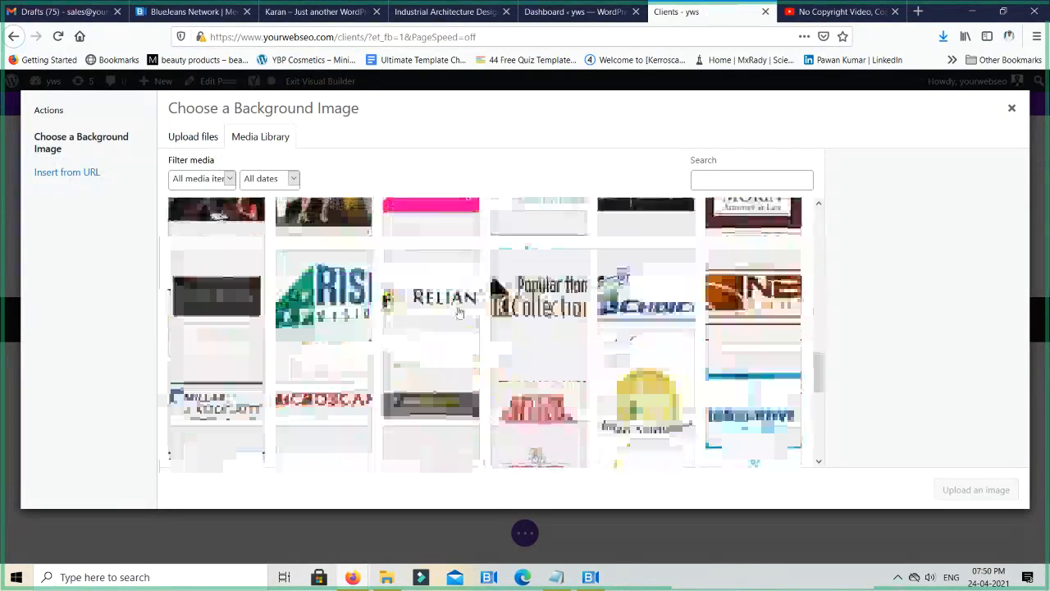
scroll(459, 311, "down", 5)
scroll(458, 311, "up", 10)
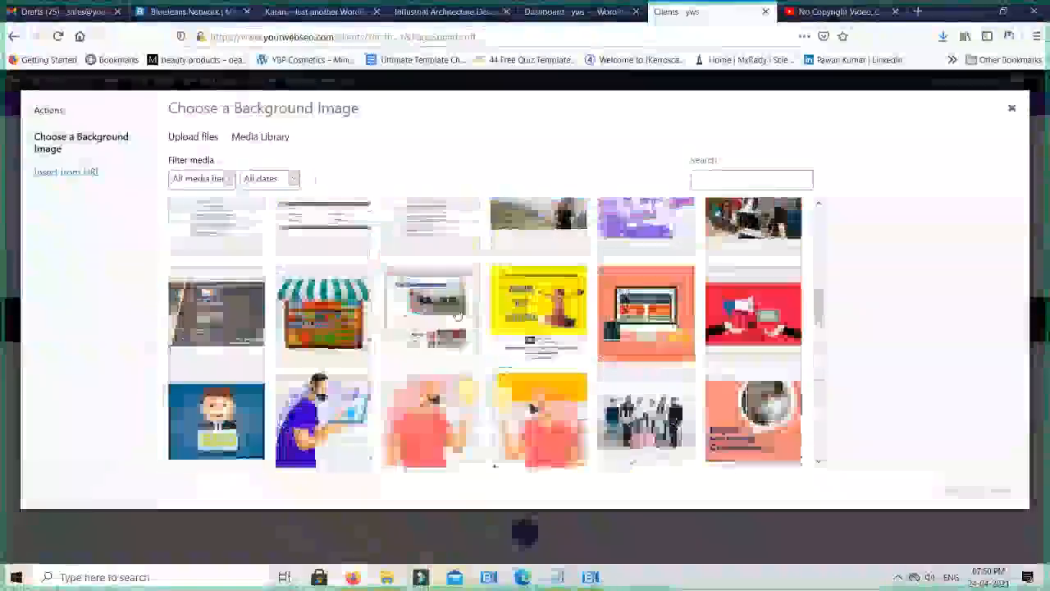
scroll(458, 315, "up", 4)
scroll(457, 314, "down", 5)
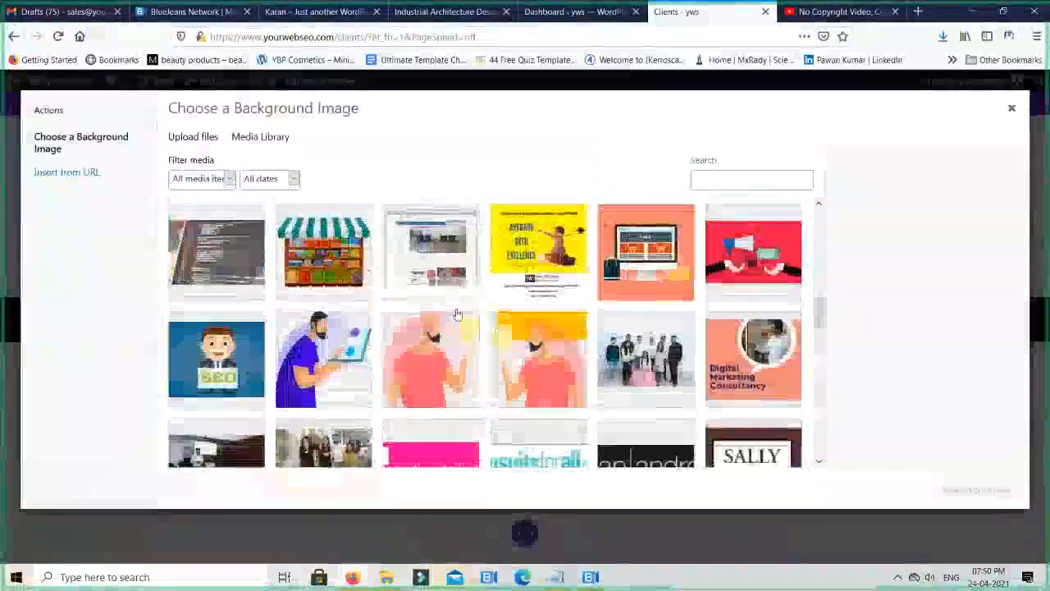
scroll(458, 316, "down", 10)
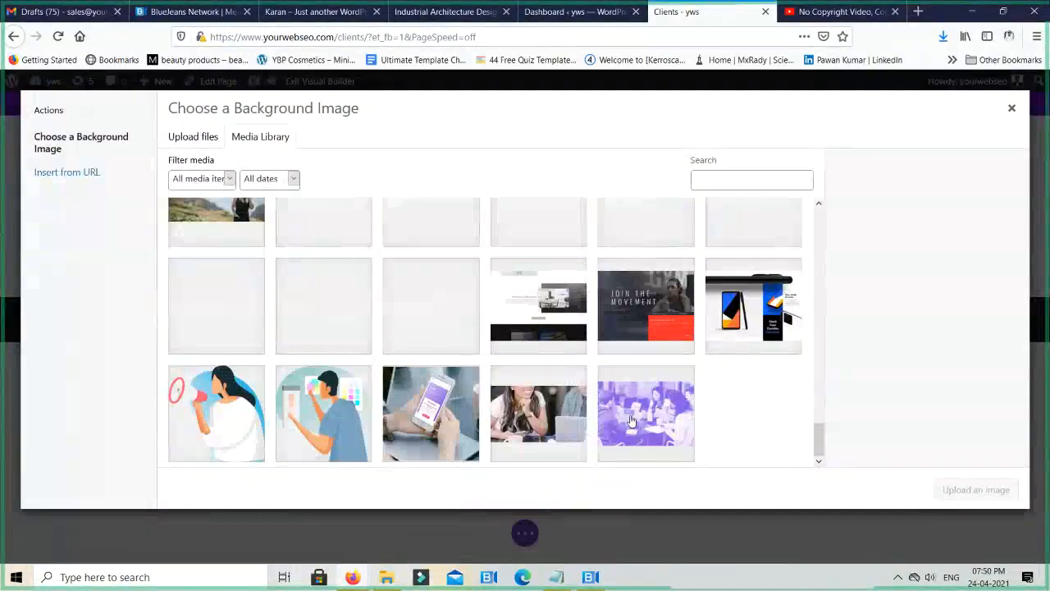
left_click(563, 422)
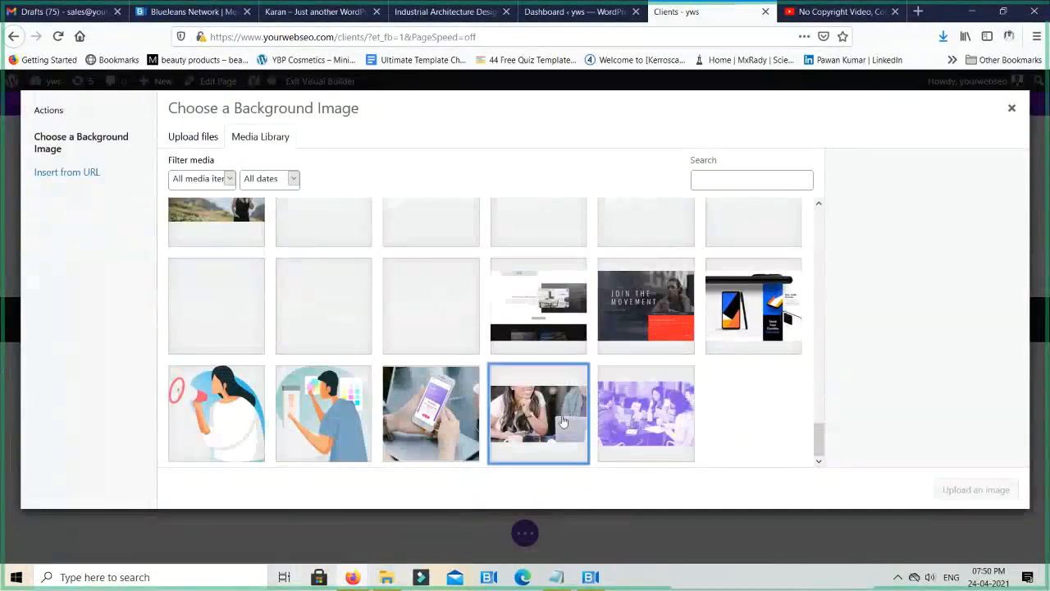
left_click(633, 410)
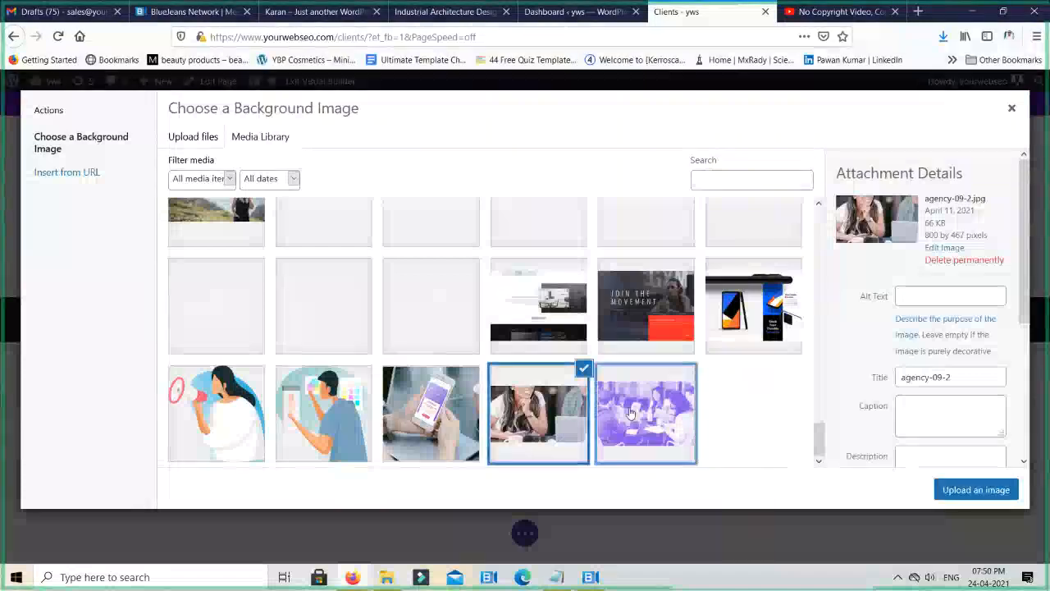
left_click(964, 489)
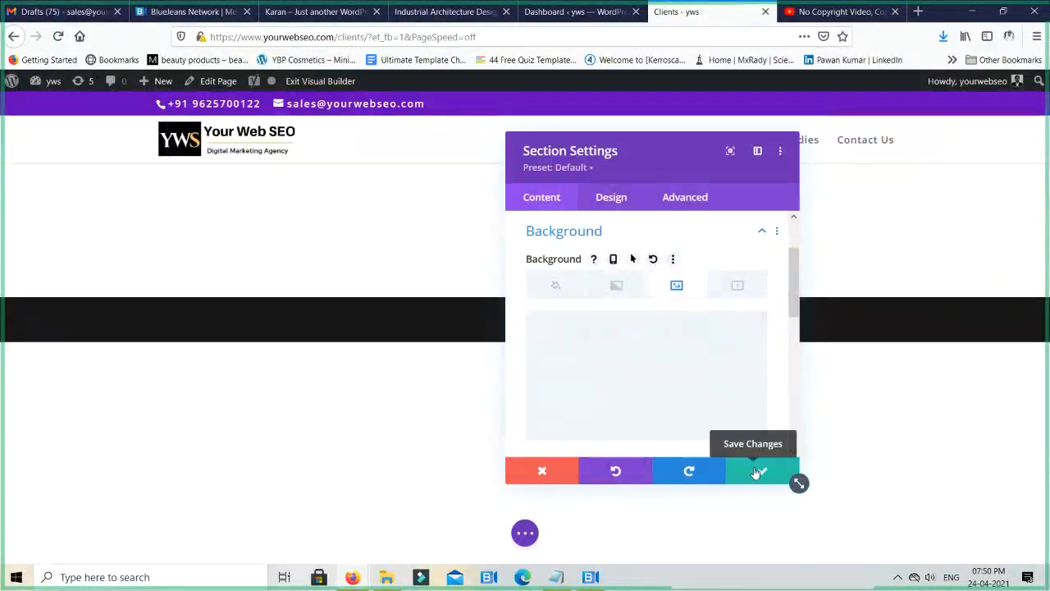
left_click(756, 472)
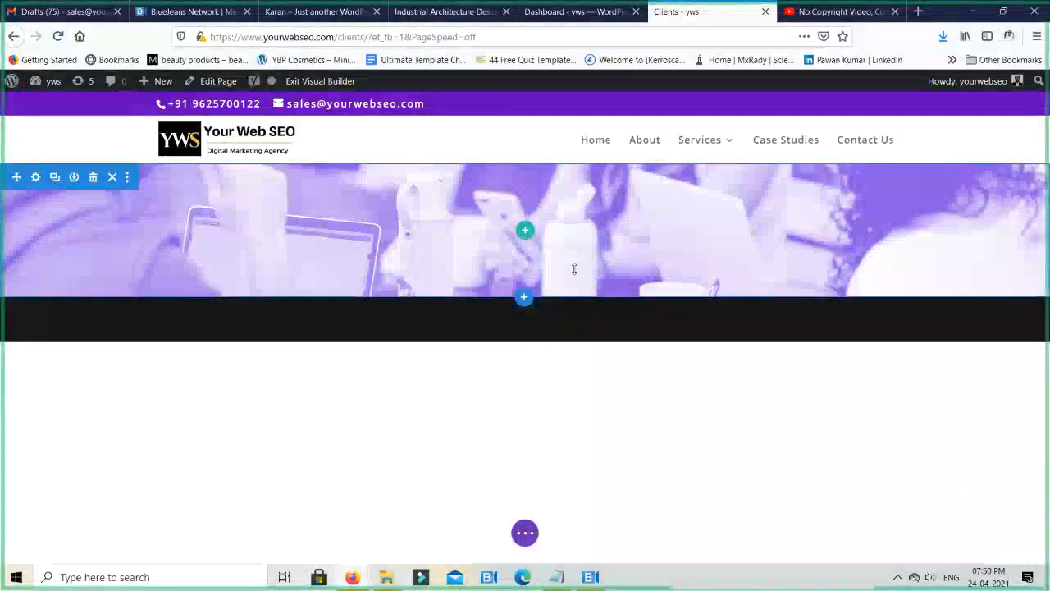
- Adjust the section's bottom padding freehand, finishing with a moderately taller section that reveals more of the background image
left_click_drag(563, 264, 599, 510)
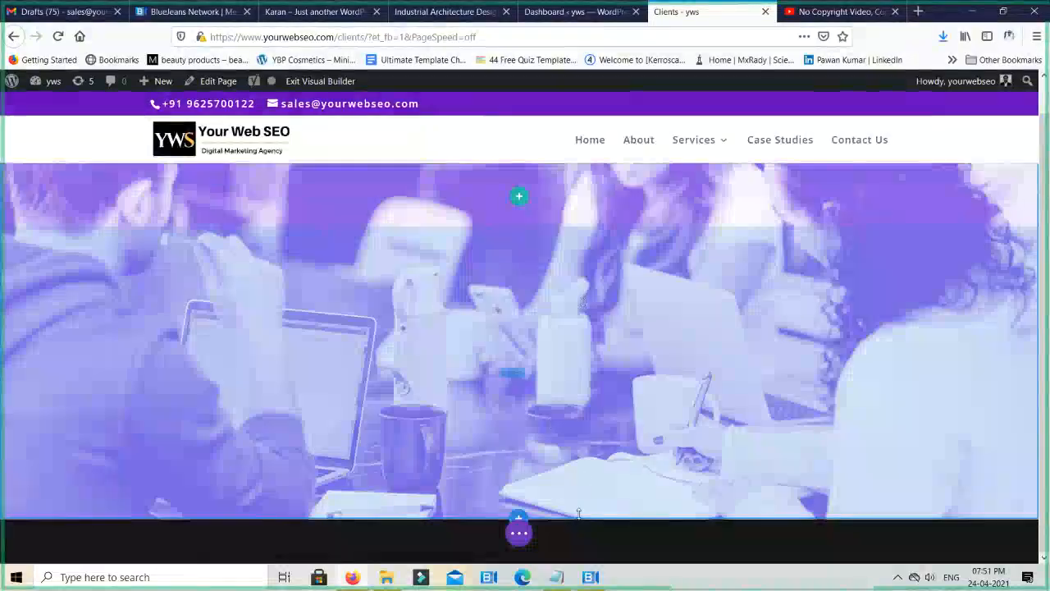
left_click_drag(576, 515, 595, 294)
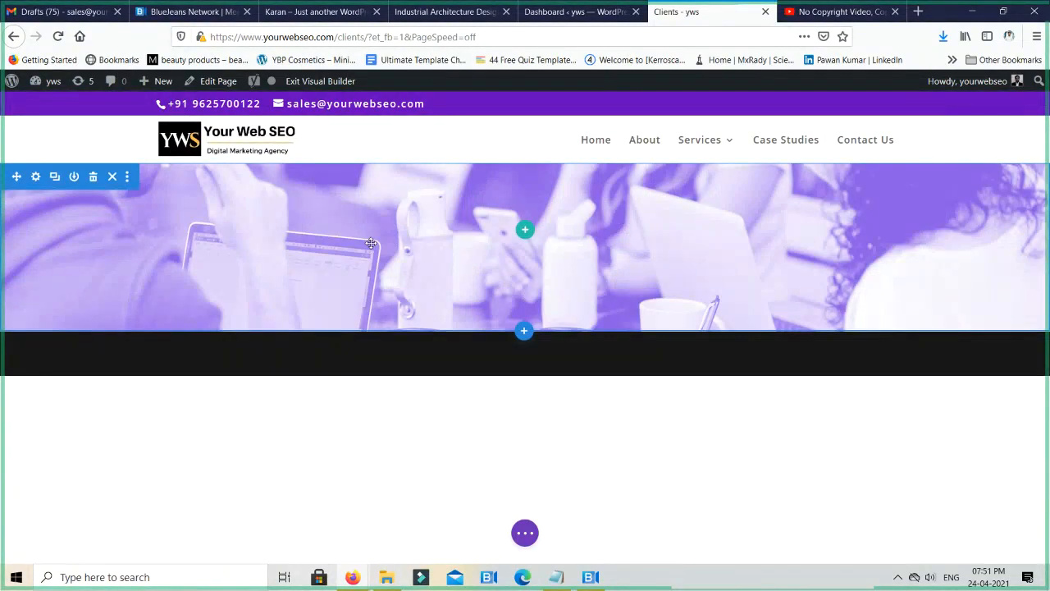
left_click_drag(382, 335, 489, 332)
mouse_move(490, 369)
left_mouse_down()
mouse_move(492, 439)
mouse_move(498, 376)
mouse_move(493, 469)
mouse_move(509, 365)
left_mouse_up()
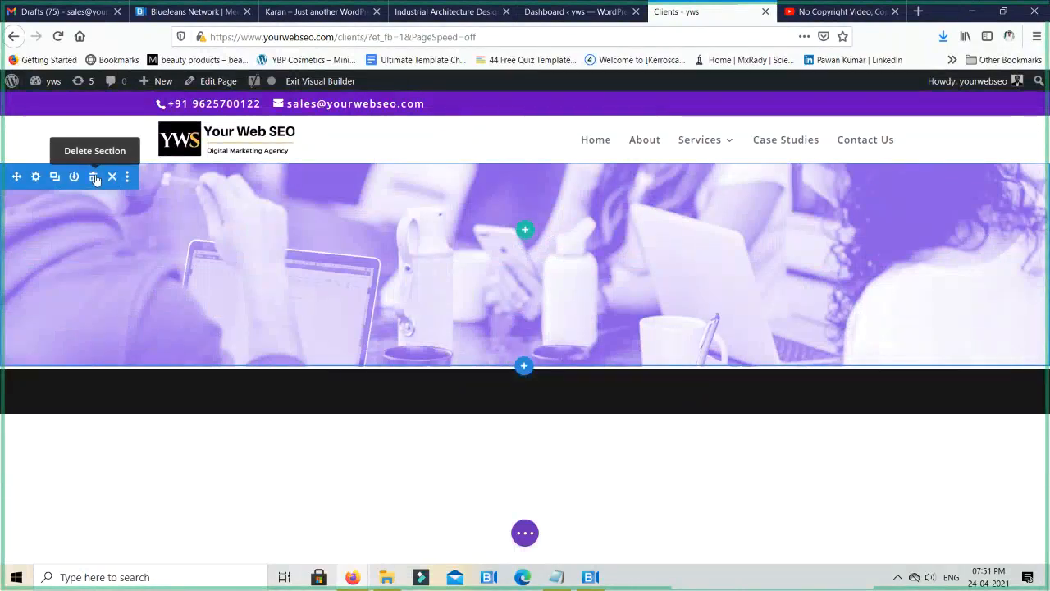
- Delete the section with the purple background image
left_click(95, 178)
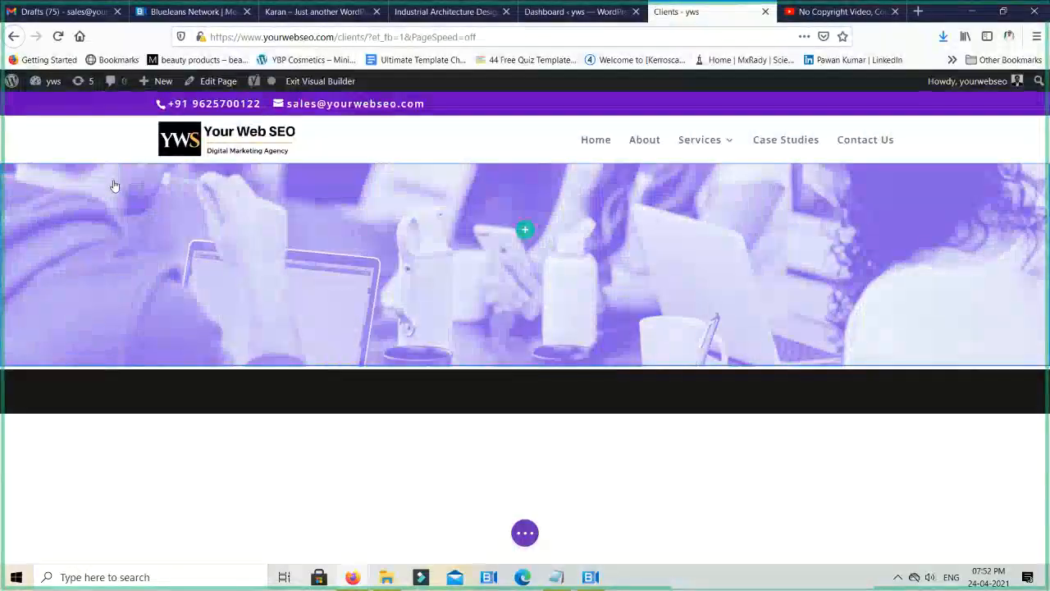
mouse_move(92, 178)
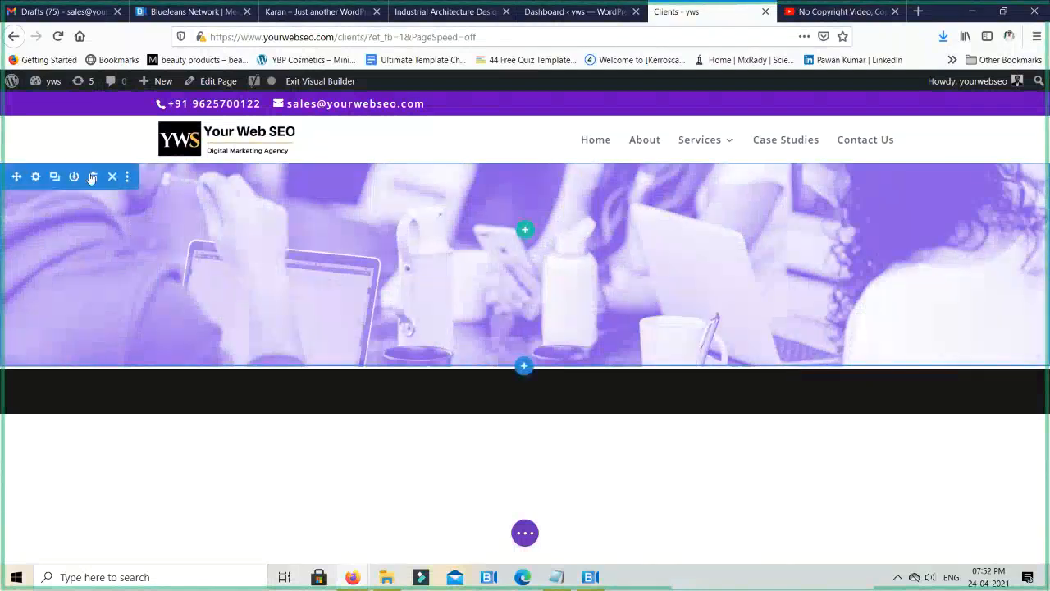
left_click(95, 179)
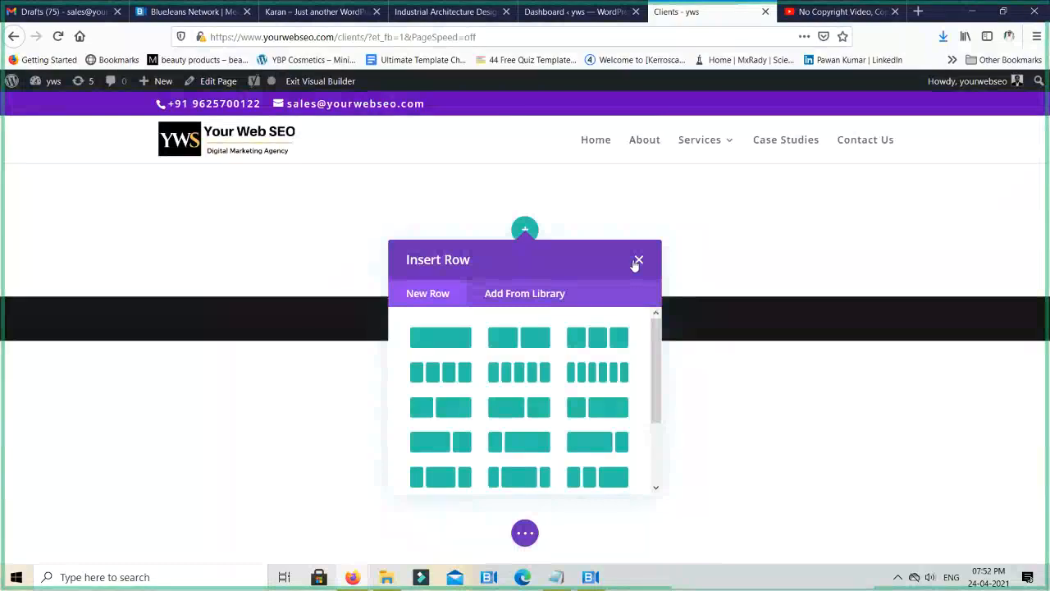
- Insert a row with two equal columns into the empty section and dismiss the module selection without adding a module
scroll(611, 375, "down", 2)
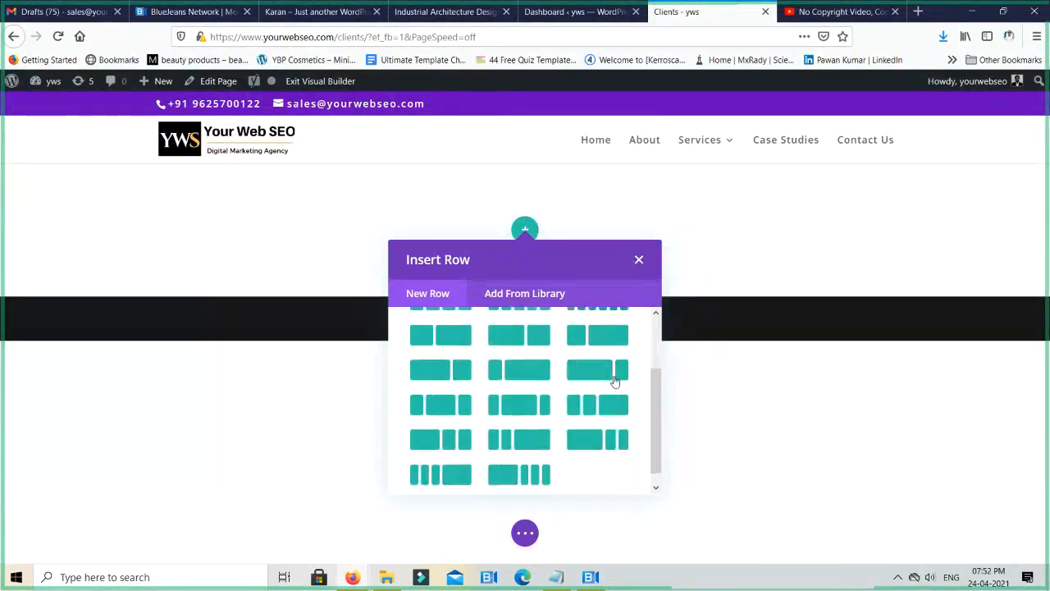
scroll(562, 374, "up", 5)
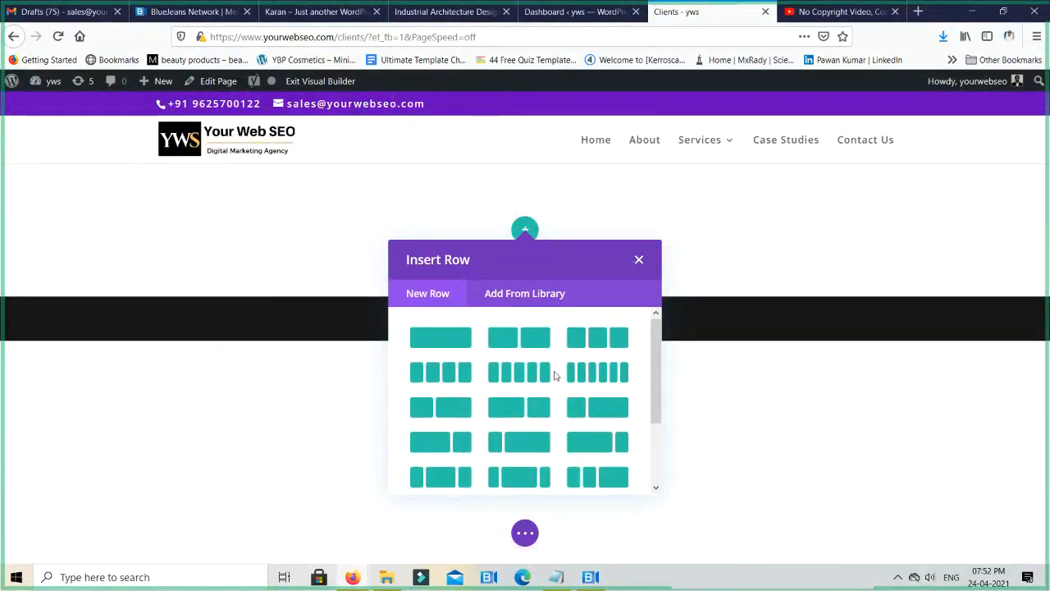
left_click(520, 337)
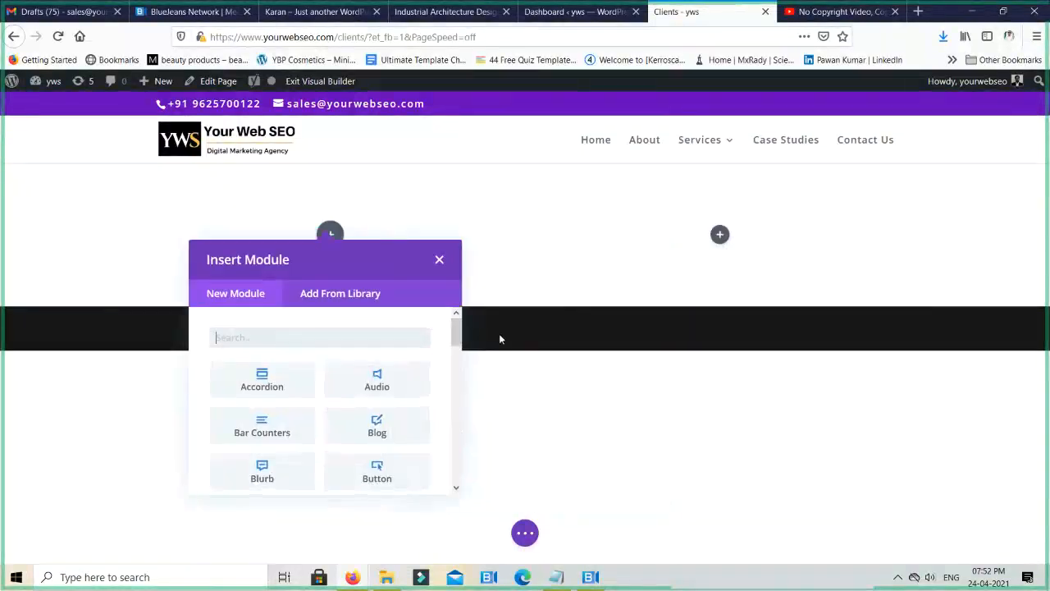
left_click(440, 260)
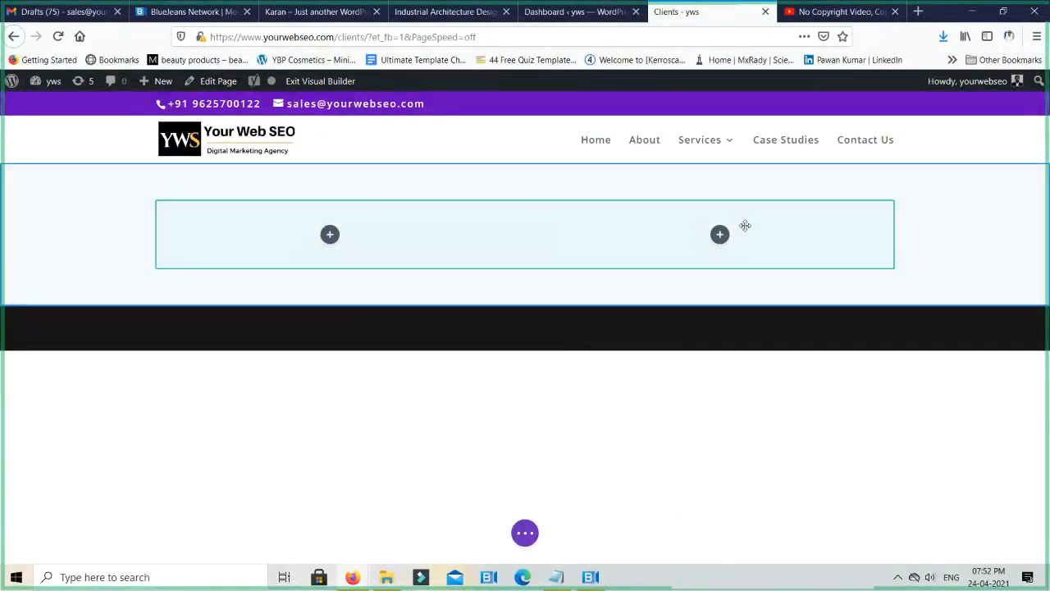
- Try a layout of three equal columns for the row, and replace it with a single full-width column
left_click(329, 235)
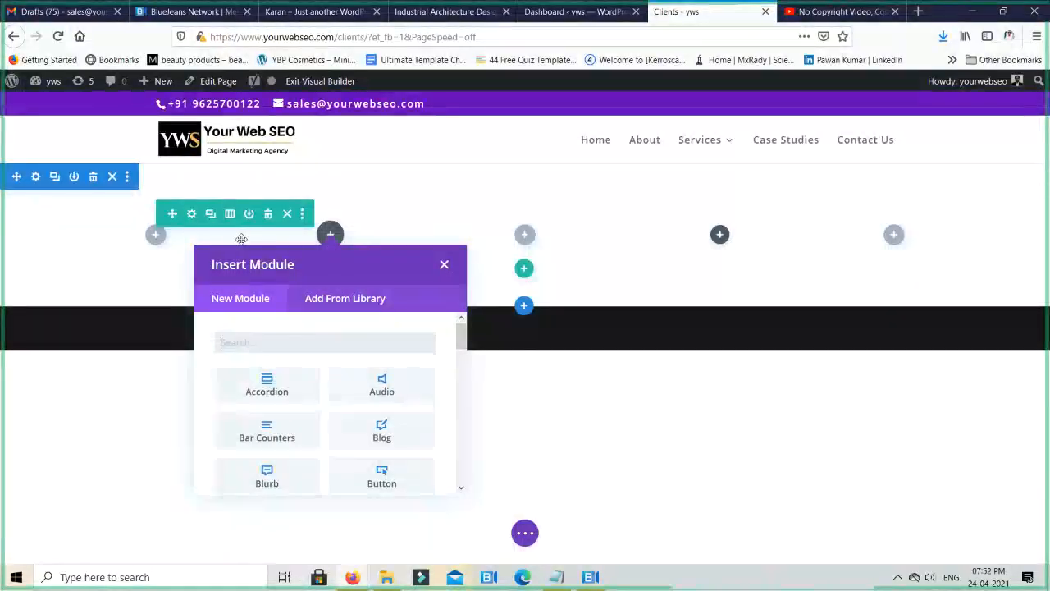
left_click(444, 266)
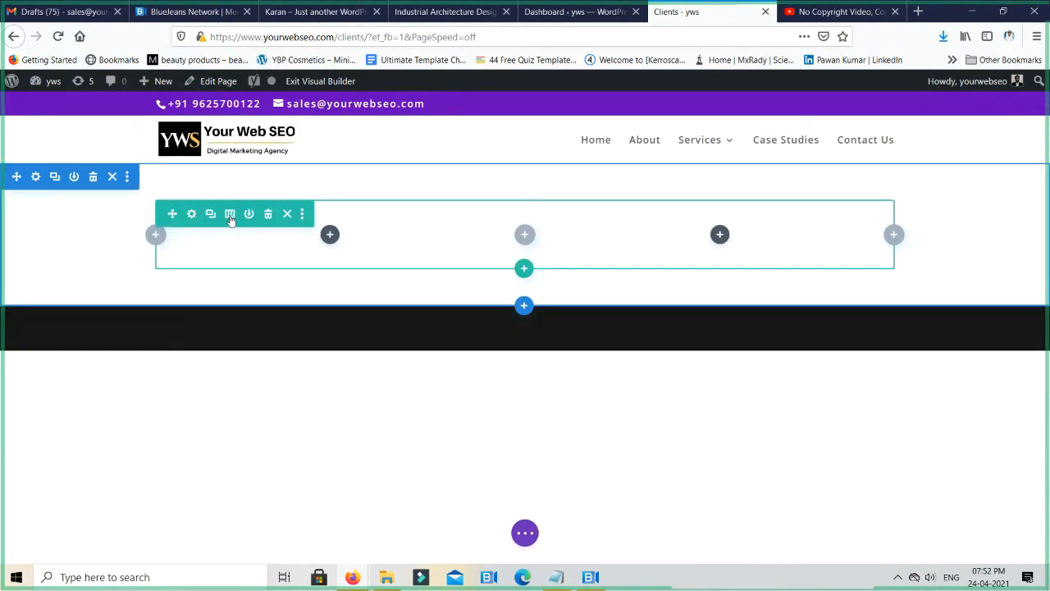
left_click(230, 215)
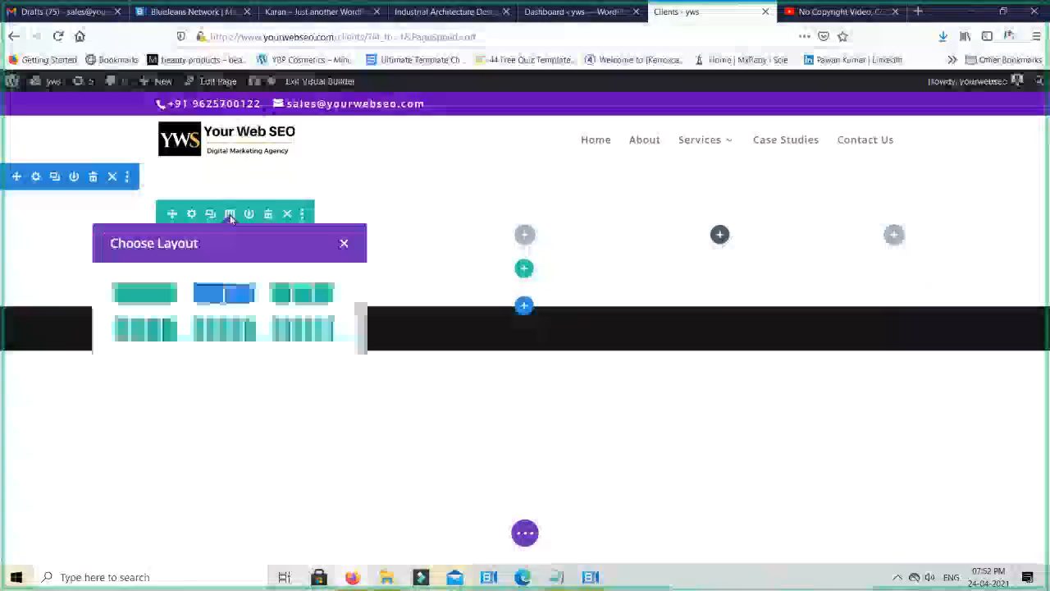
left_click(304, 297)
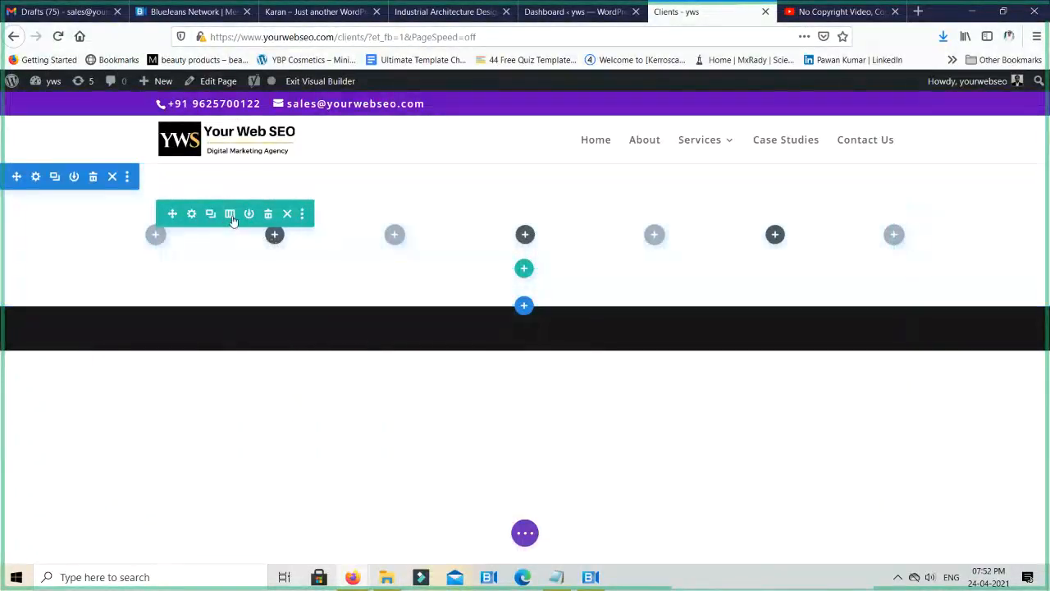
left_click(230, 214)
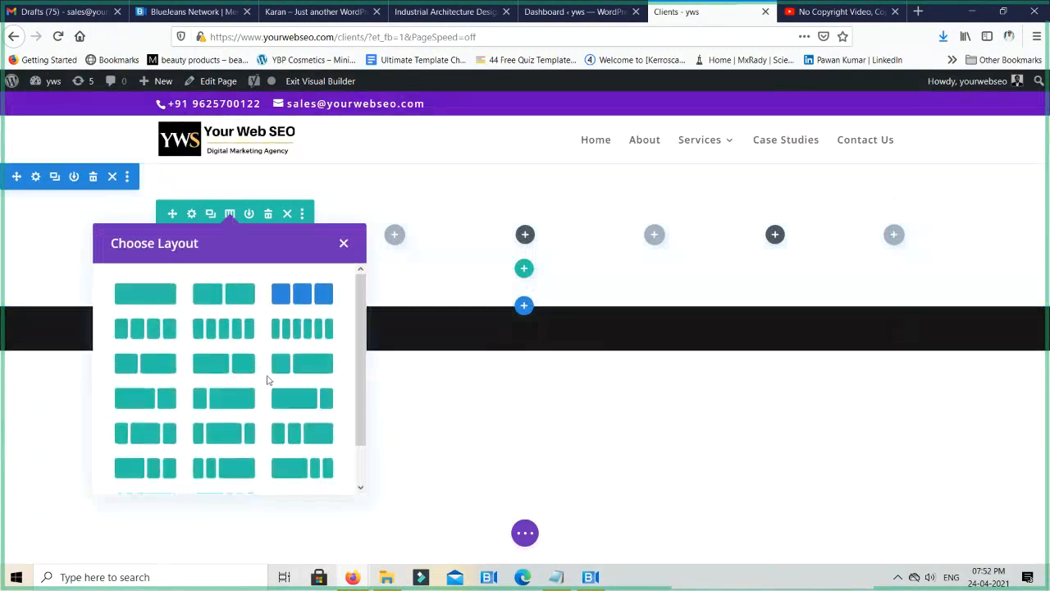
left_click(135, 295)
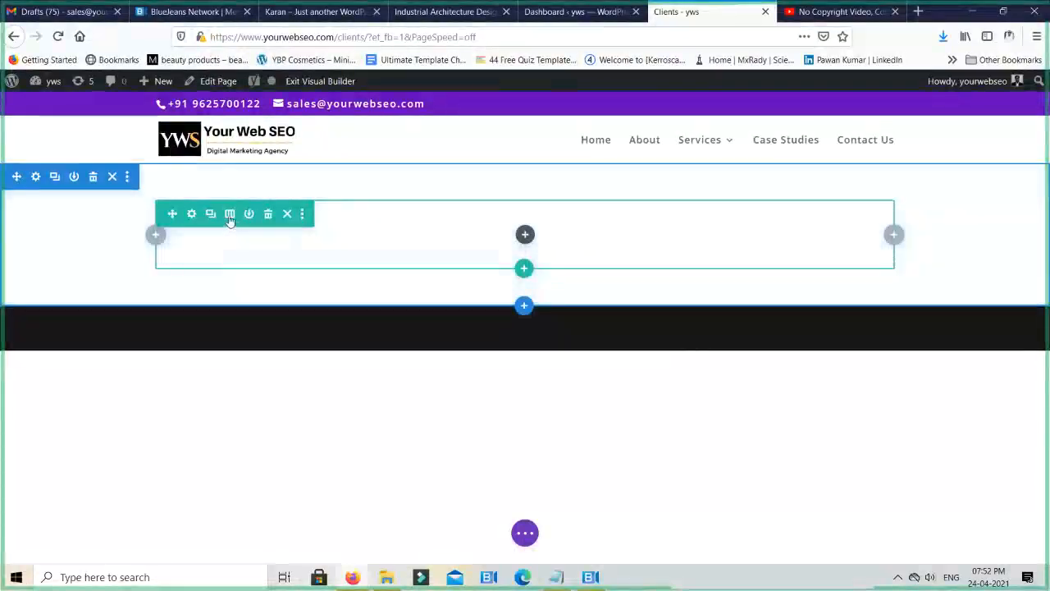
left_click(230, 215)
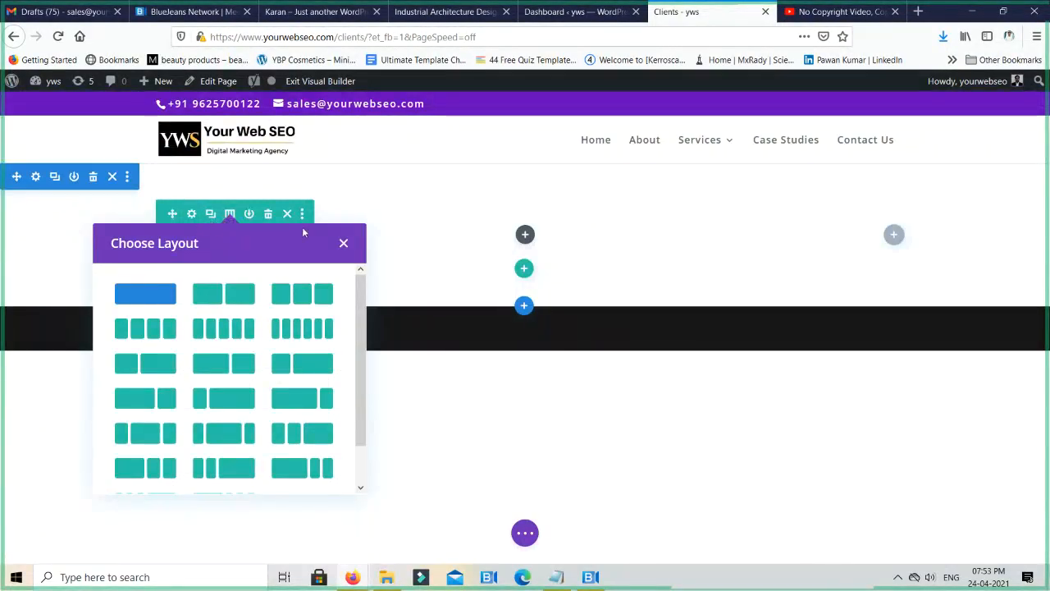
left_click(343, 243)
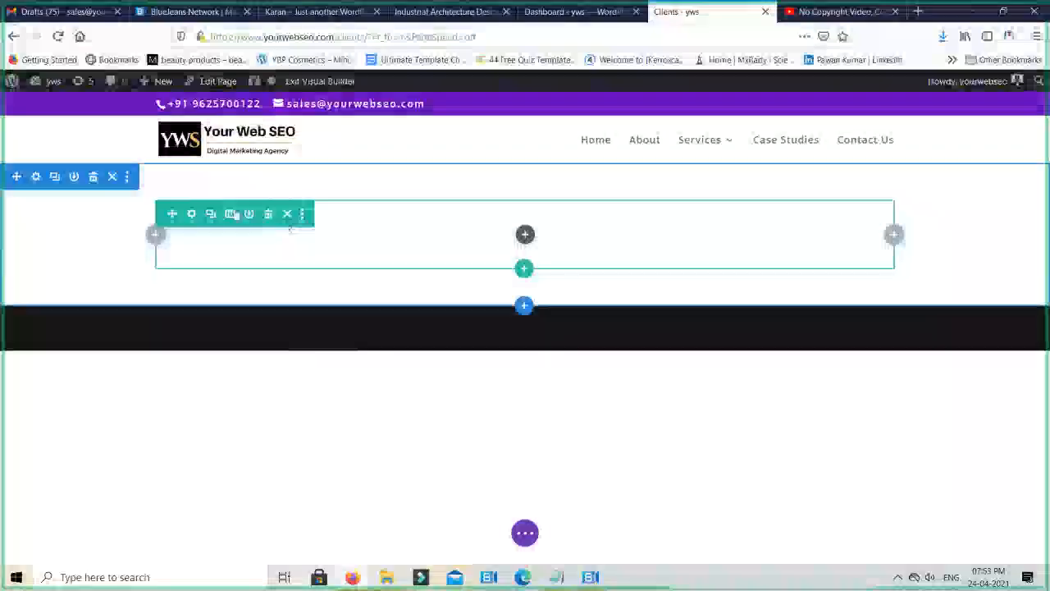
- Set the row's column structure to two unequal columns, a wider three-fifths column followed by a narrower two-fifths column
left_click(188, 213)
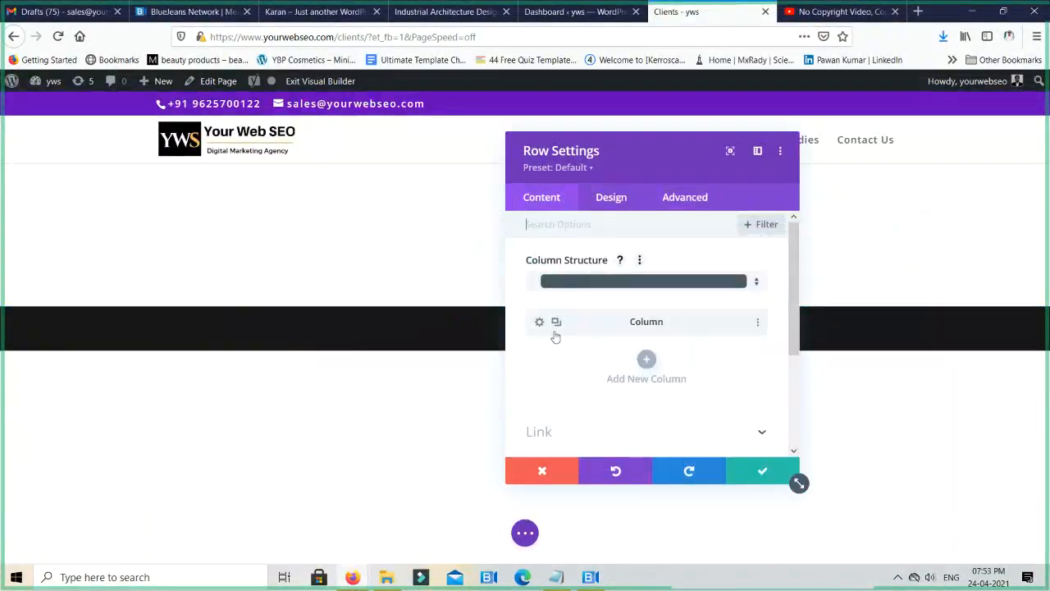
left_click(671, 283)
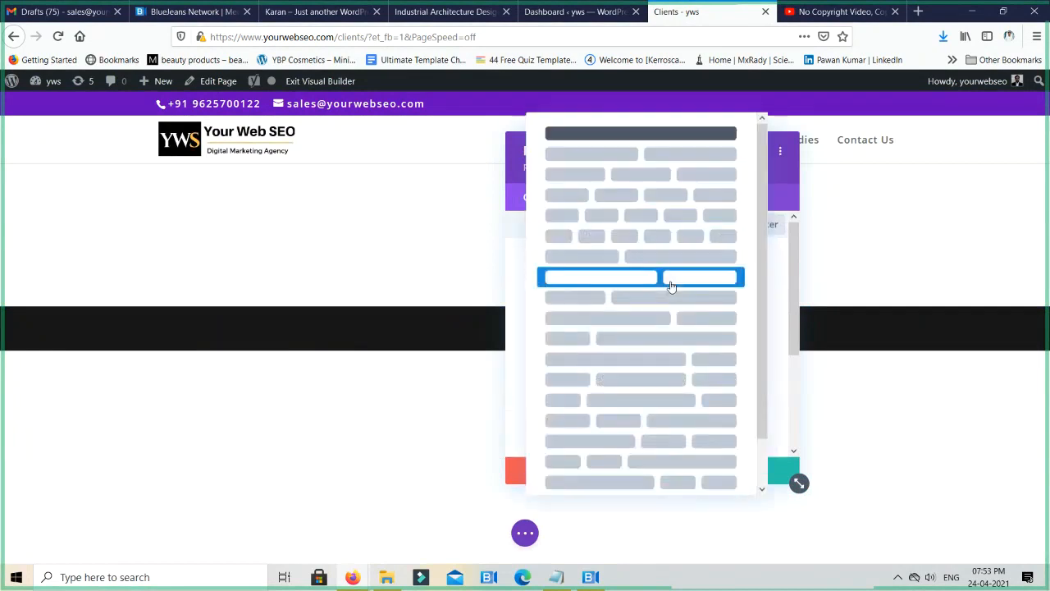
left_click(664, 277)
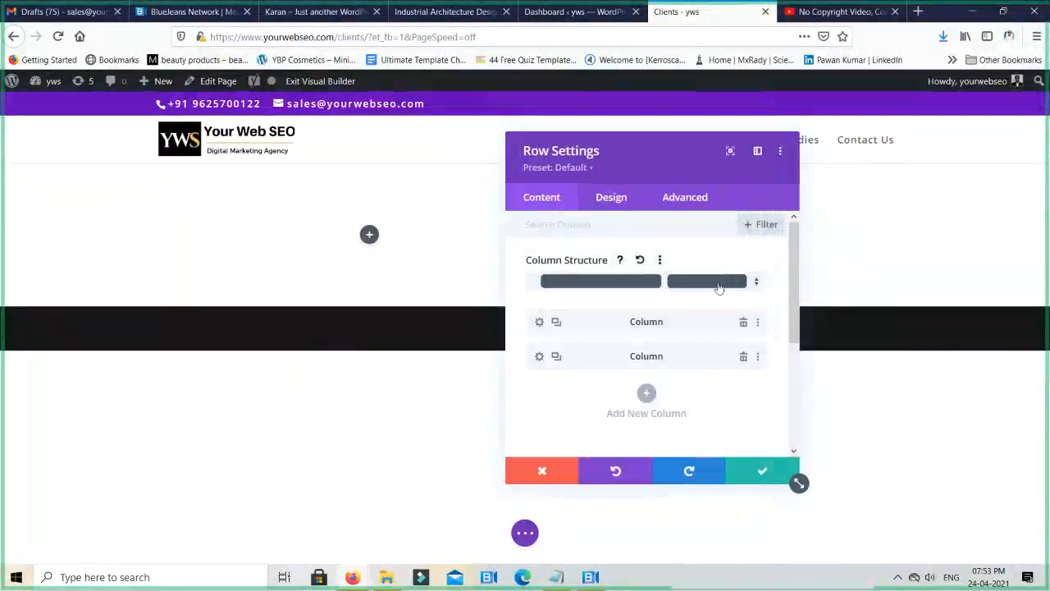
- Try the saved green swatch and the custom dark purple #301070 as the second column's background color
left_click(539, 356)
scroll(593, 351, "down", 3)
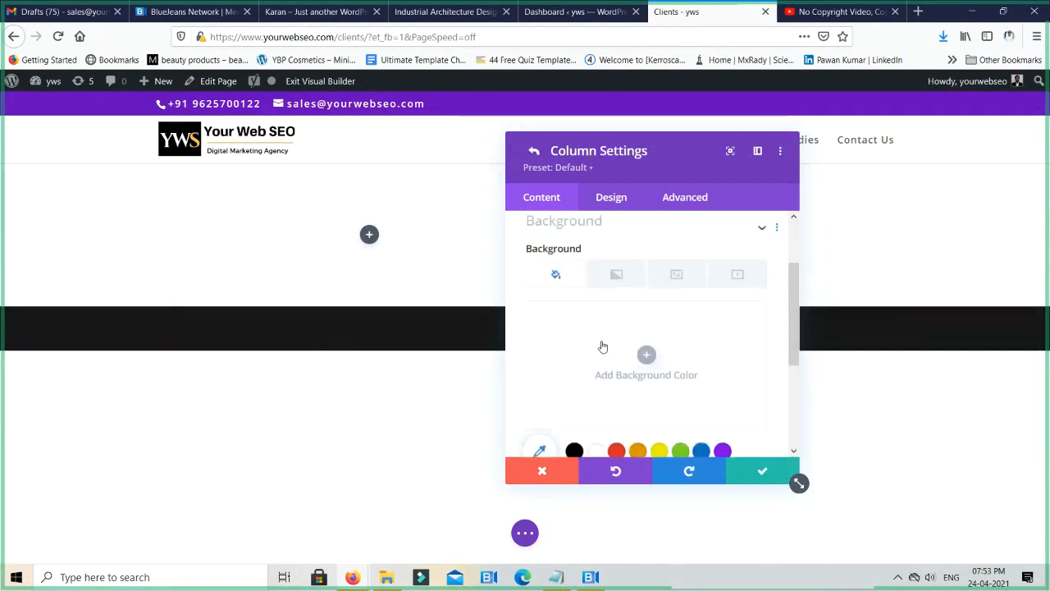
scroll(575, 361, "down", 3)
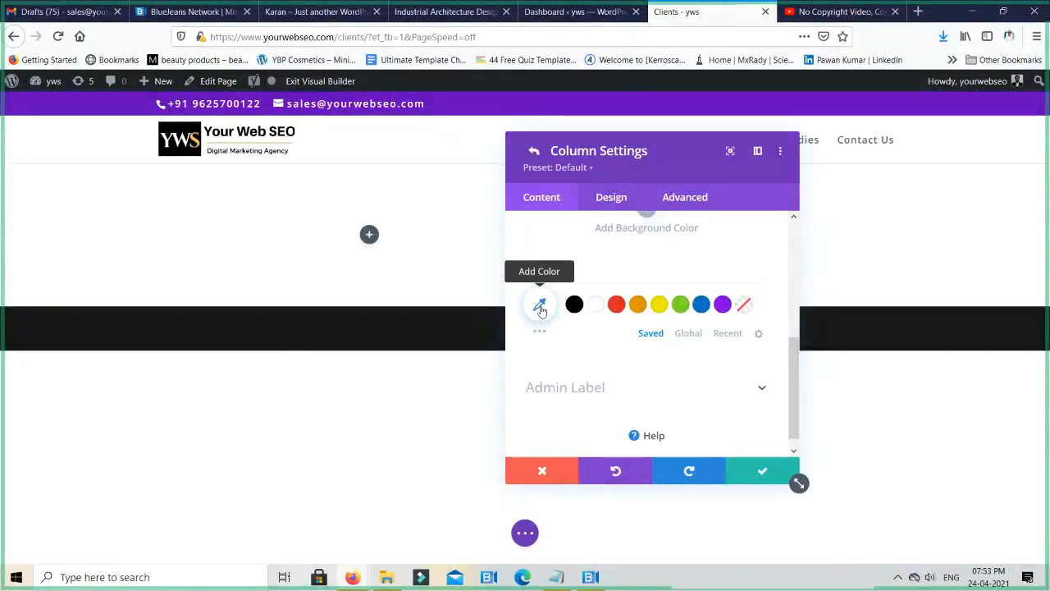
left_click(541, 309)
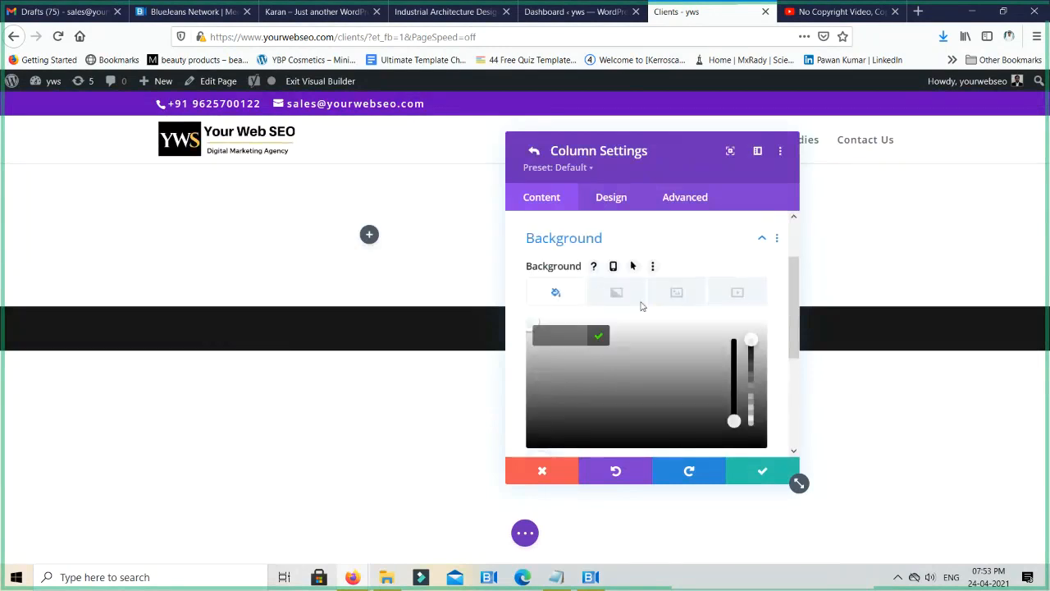
scroll(643, 307, "down", 2)
mouse_move(696, 319)
left_mouse_down()
mouse_move(540, 277)
mouse_move(616, 260)
mouse_move(673, 302)
left_mouse_up()
left_click(680, 381)
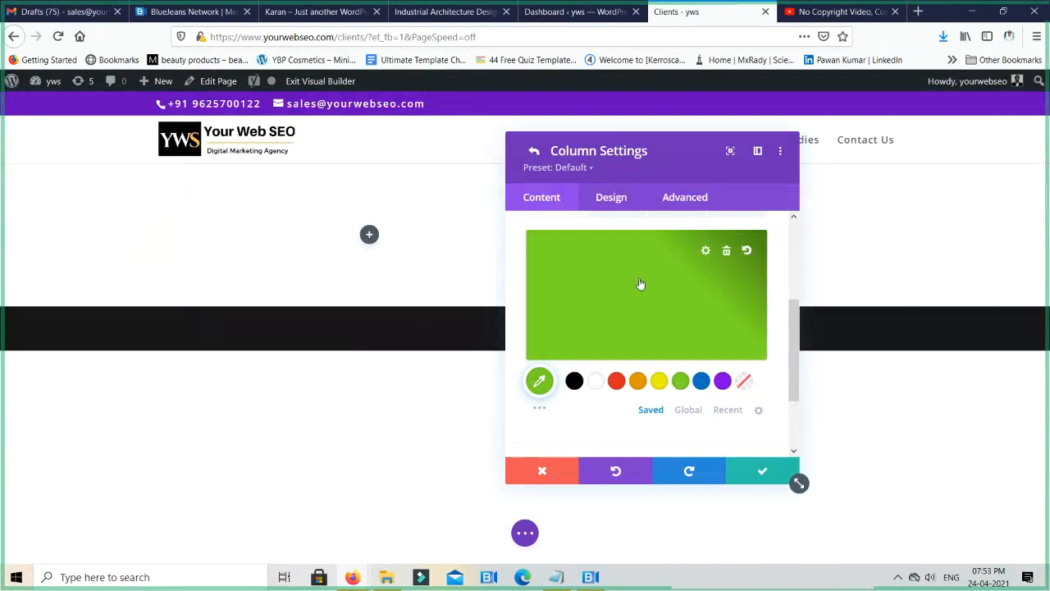
left_click(641, 284)
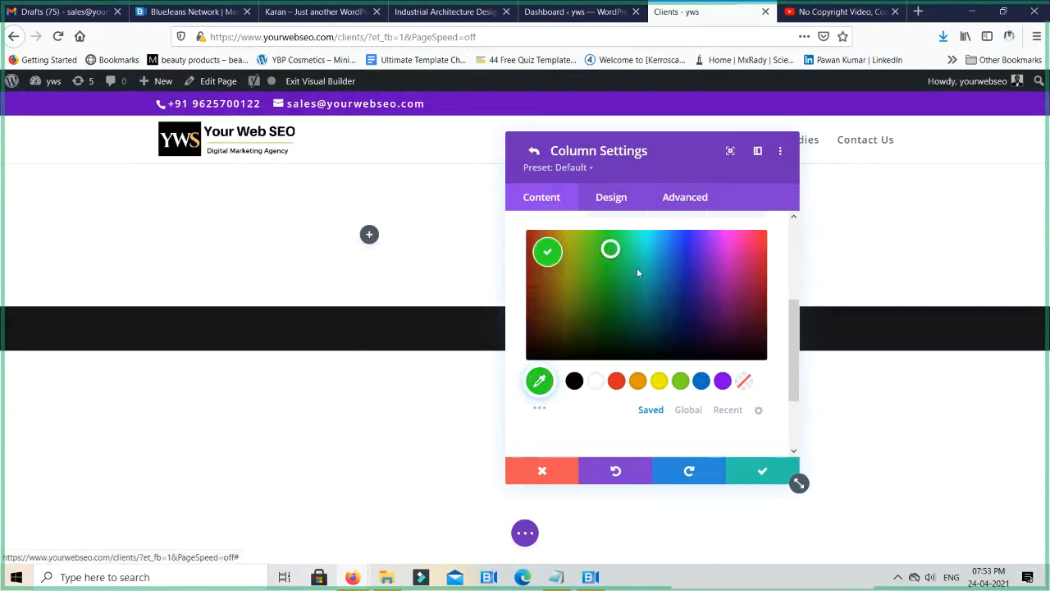
left_click(703, 304)
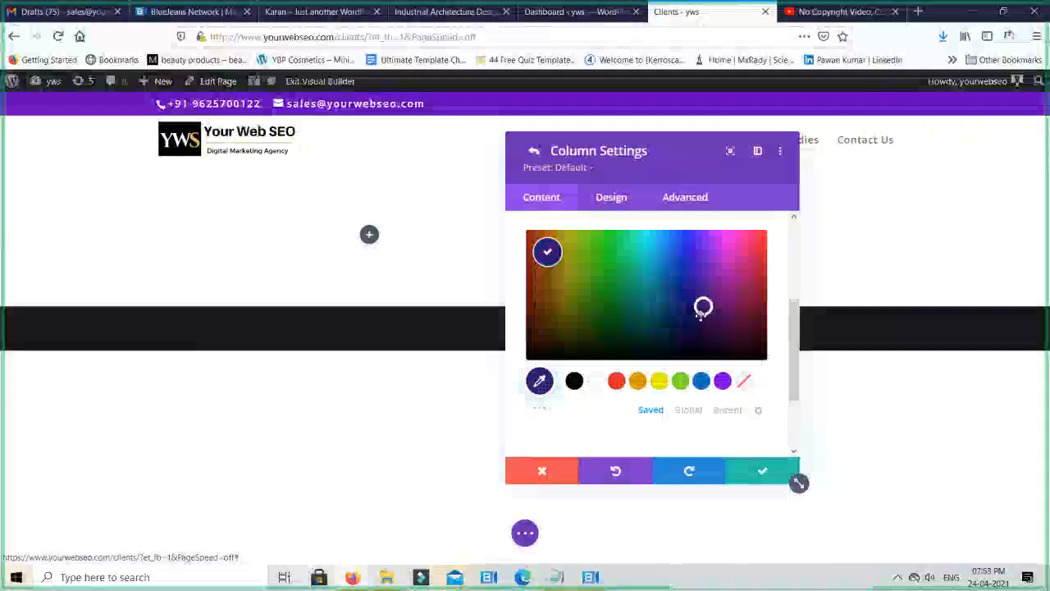
- Pick the red #e01f45 from the expanded color palette as the second column's background and save the row settings
left_click(540, 410)
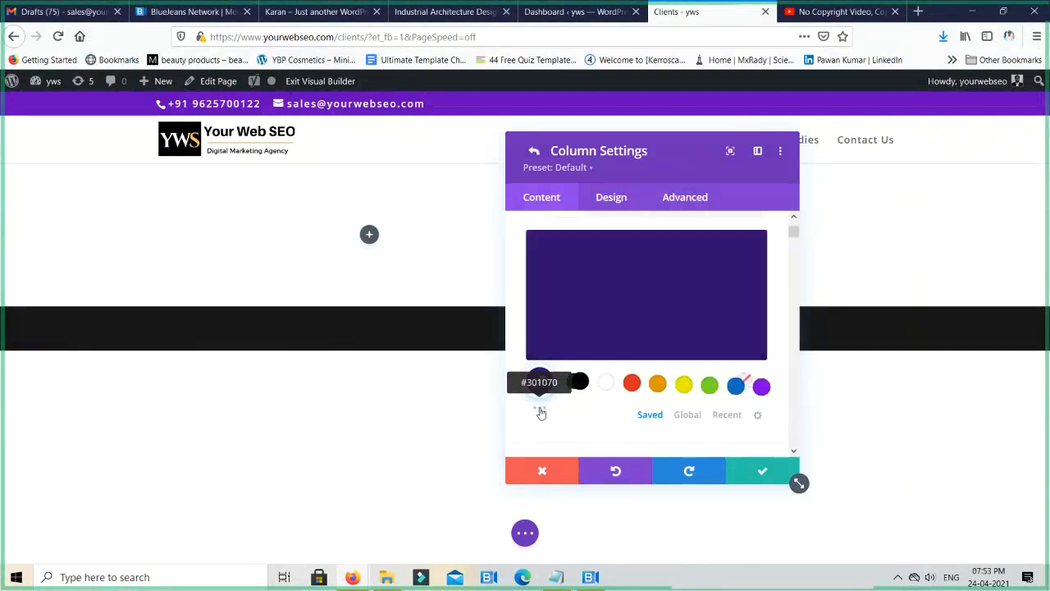
scroll(686, 337, "down", 2)
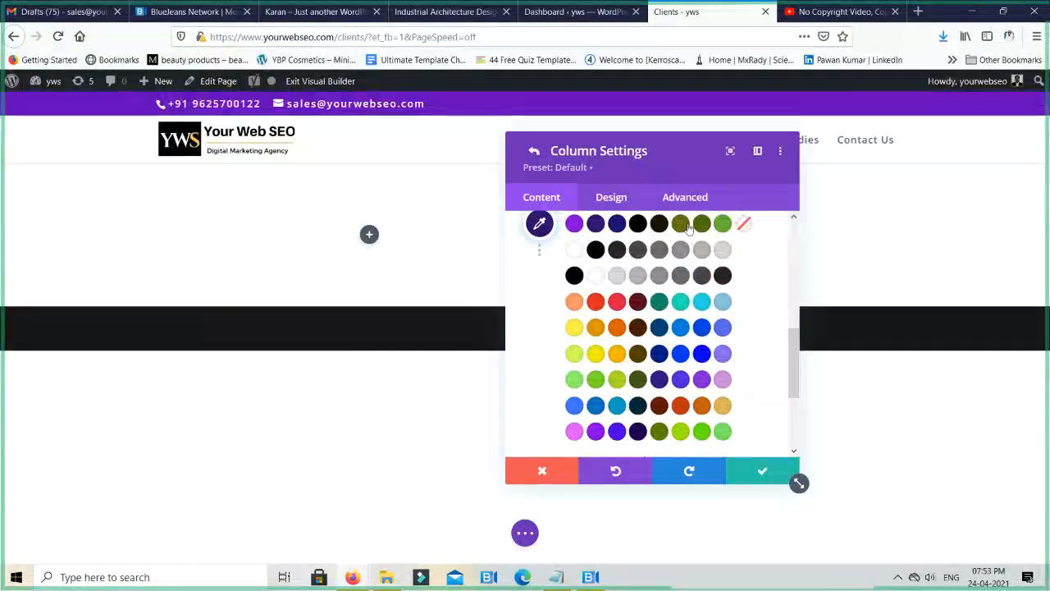
left_click(617, 302)
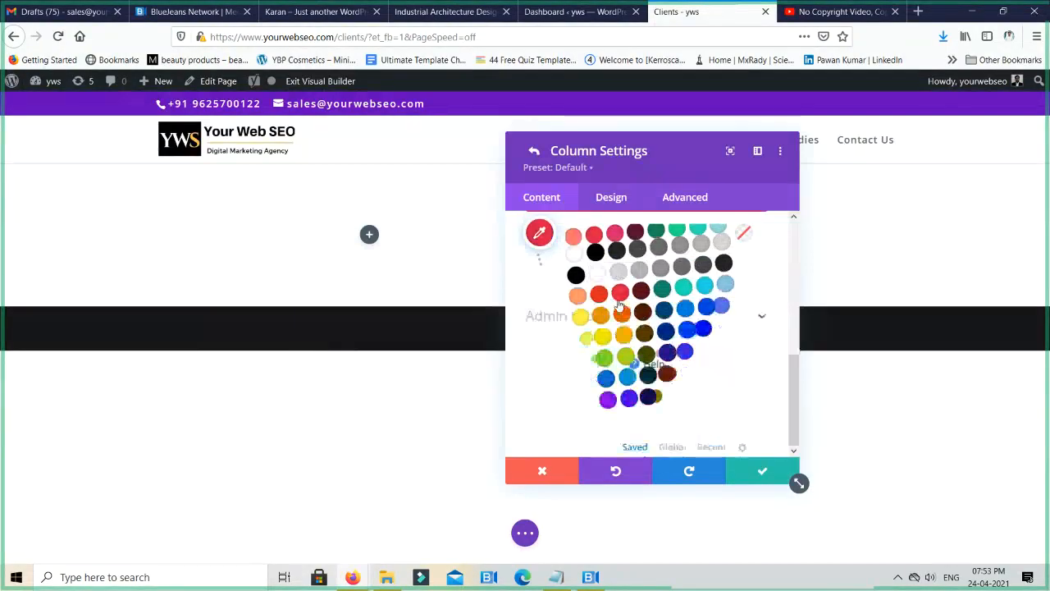
left_click(755, 472)
left_click(751, 477)
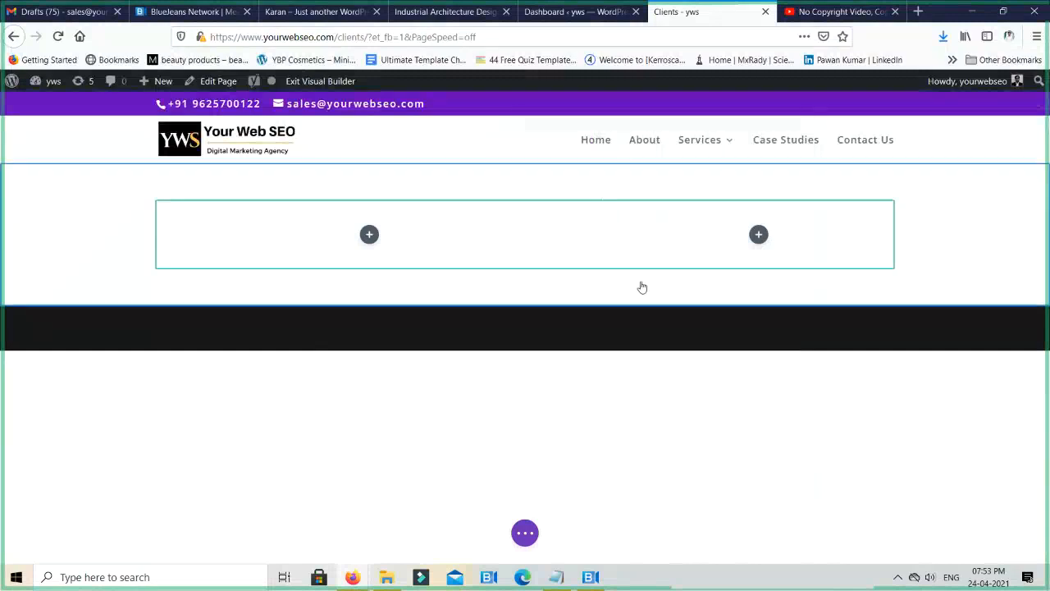
- Insert a Bar Counters module with default settings into the second column, and delete that module
left_click(758, 236)
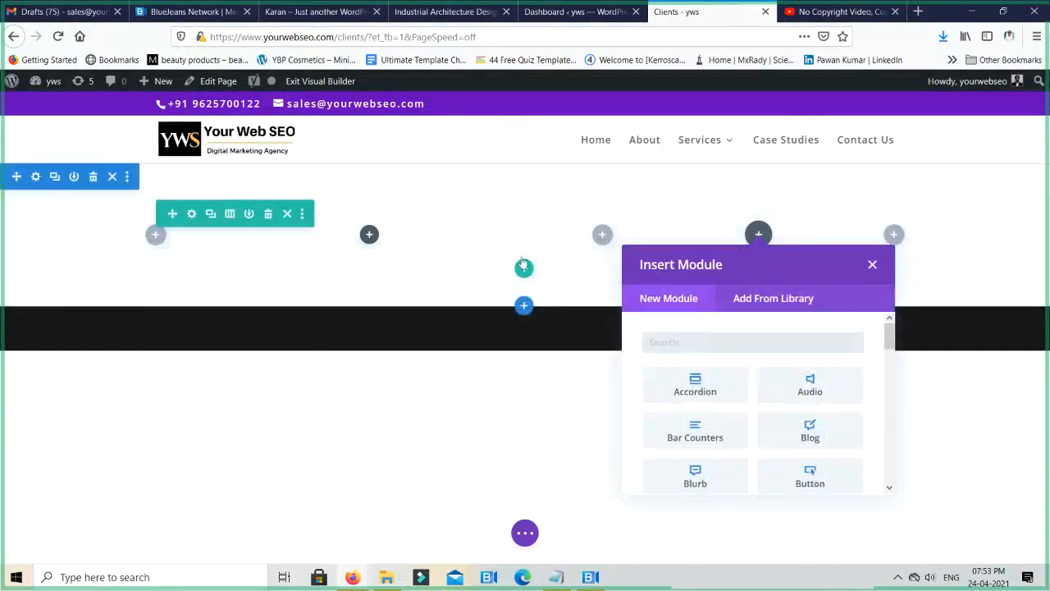
left_click(713, 436)
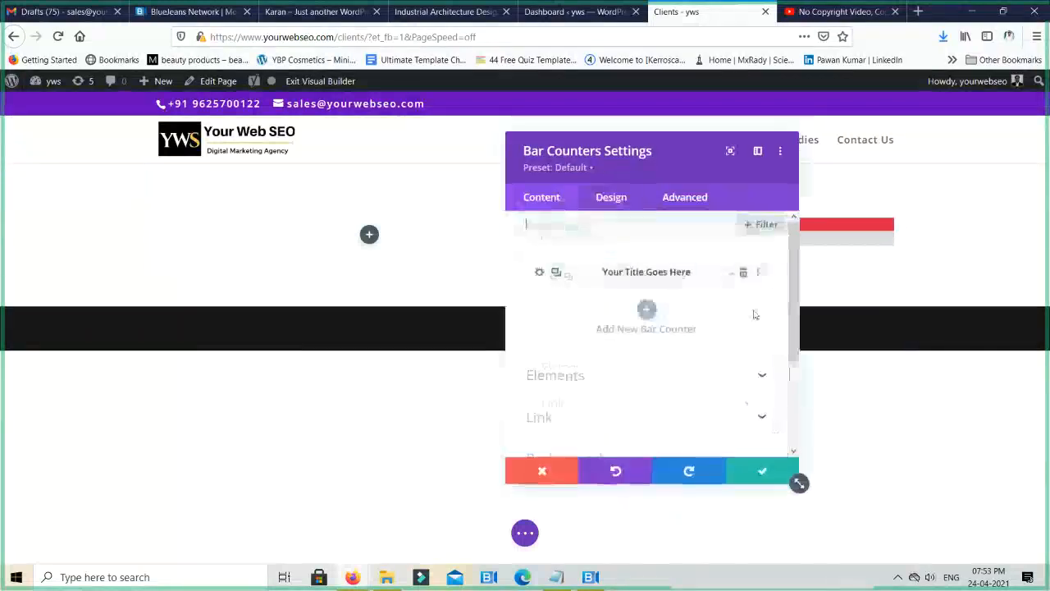
left_click(756, 467)
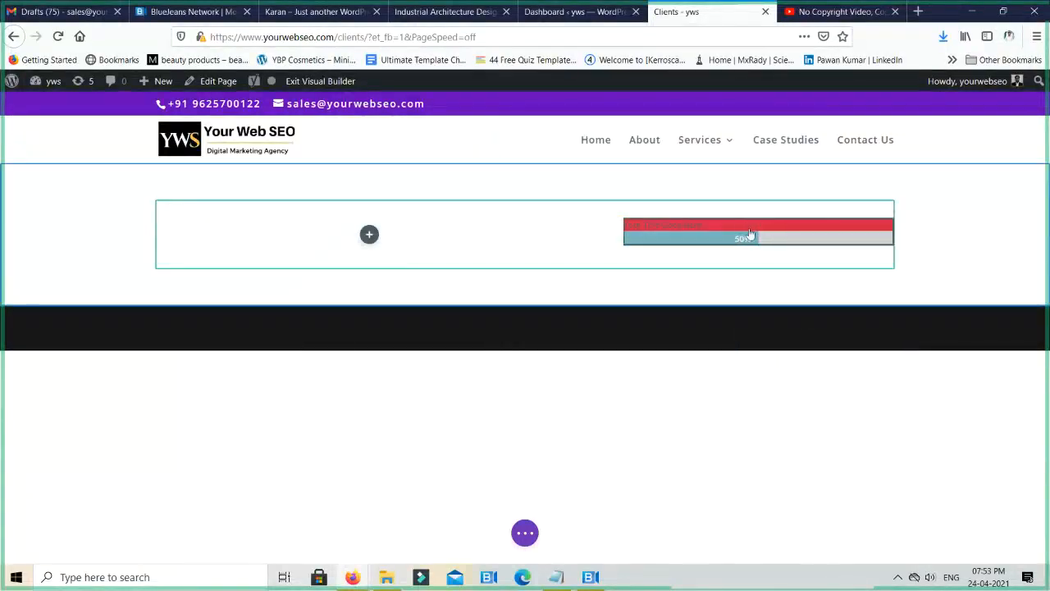
left_click(778, 227)
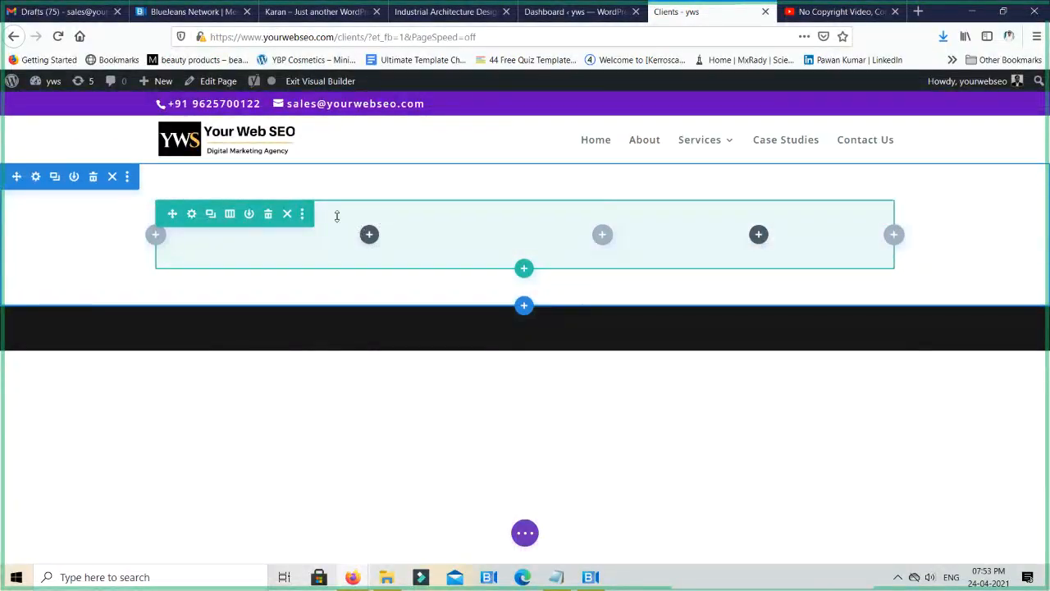
- Remove the background color from the second column and save the row settings
left_click(192, 214)
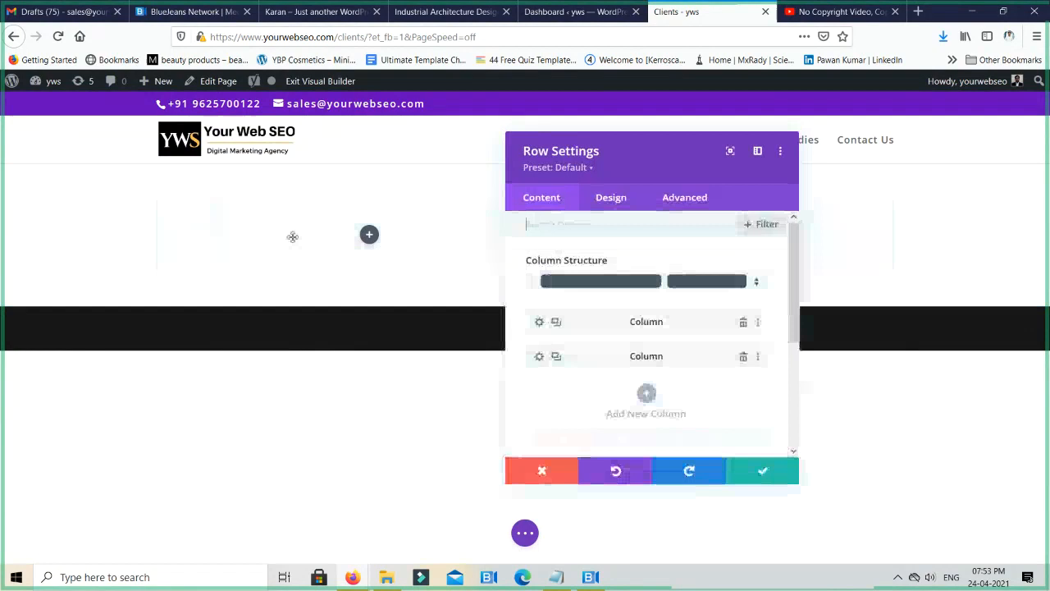
left_click(540, 357)
scroll(632, 344, "down", 2)
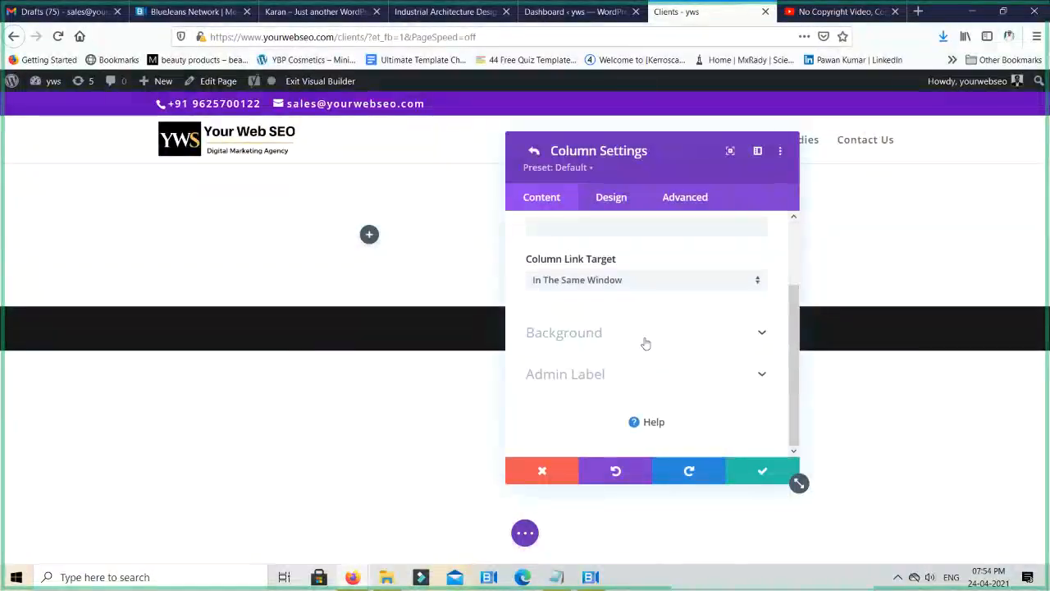
left_click(646, 335)
left_click(726, 332)
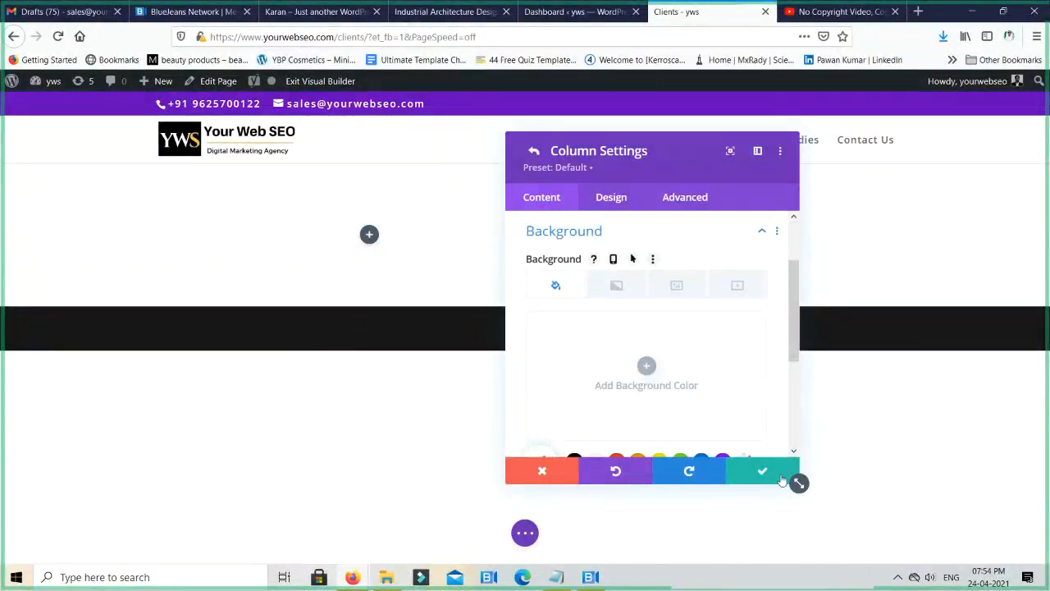
left_click(762, 470)
left_click(778, 462)
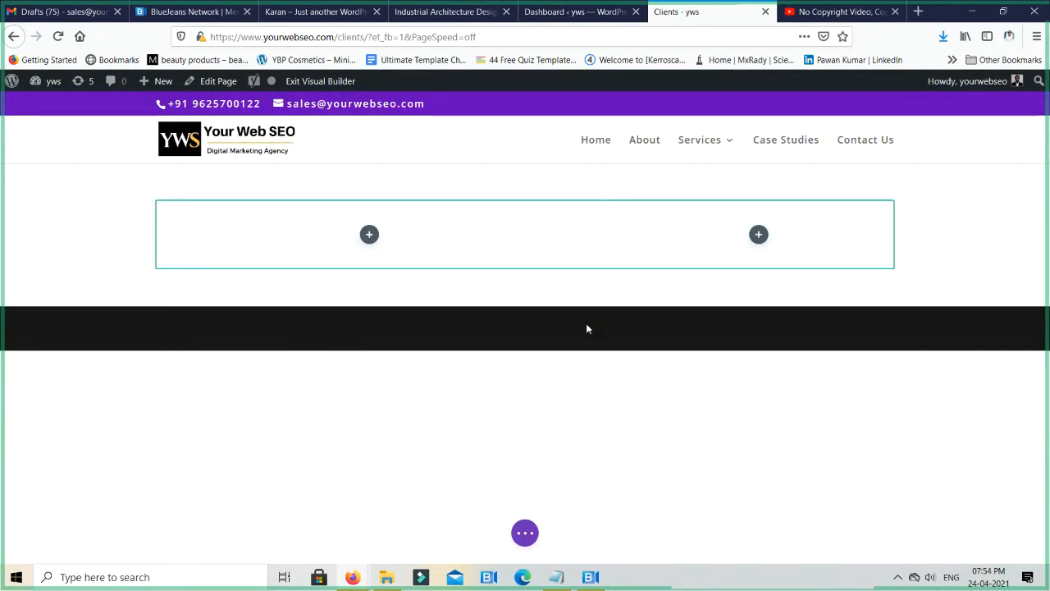
- Insert a Text module into the row's first column, finding it in the module list with the search term "text"
left_click(369, 235)
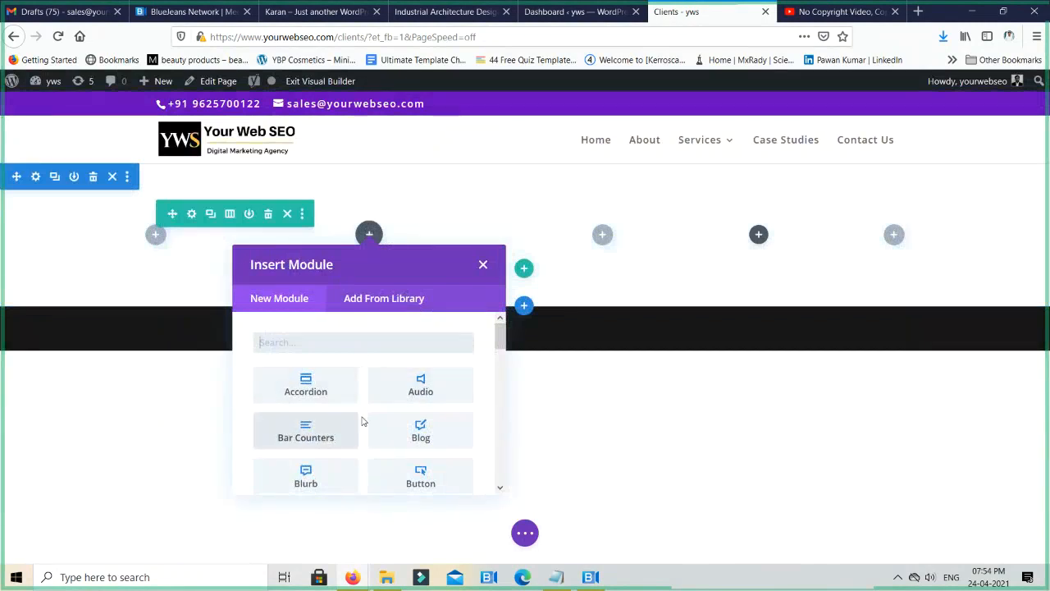
scroll(365, 414, "down", 5)
scroll(369, 402, "down", 10)
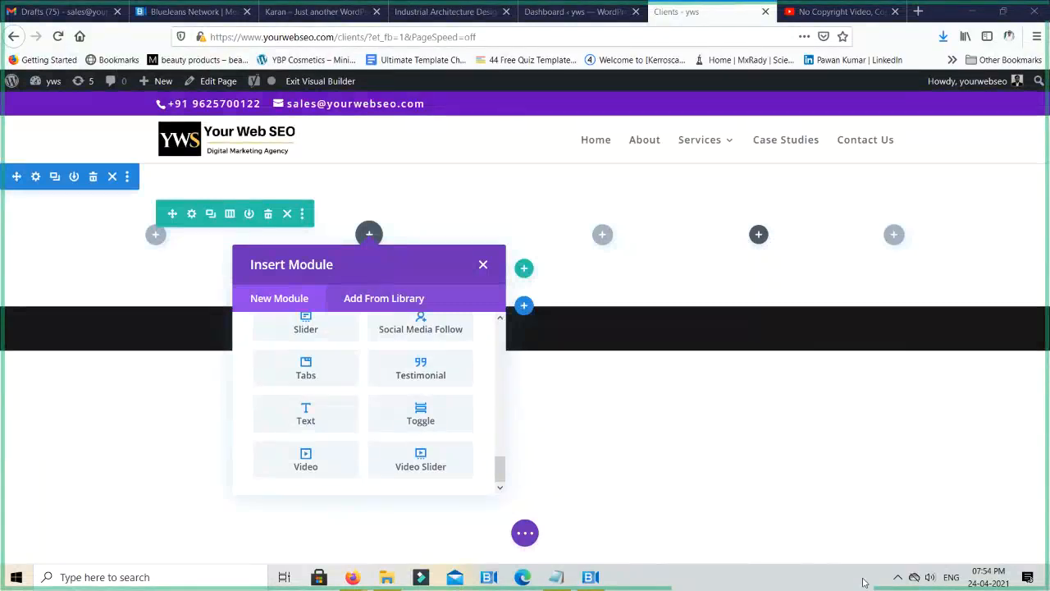
key("alt+Tab")
key("alt+Tab")
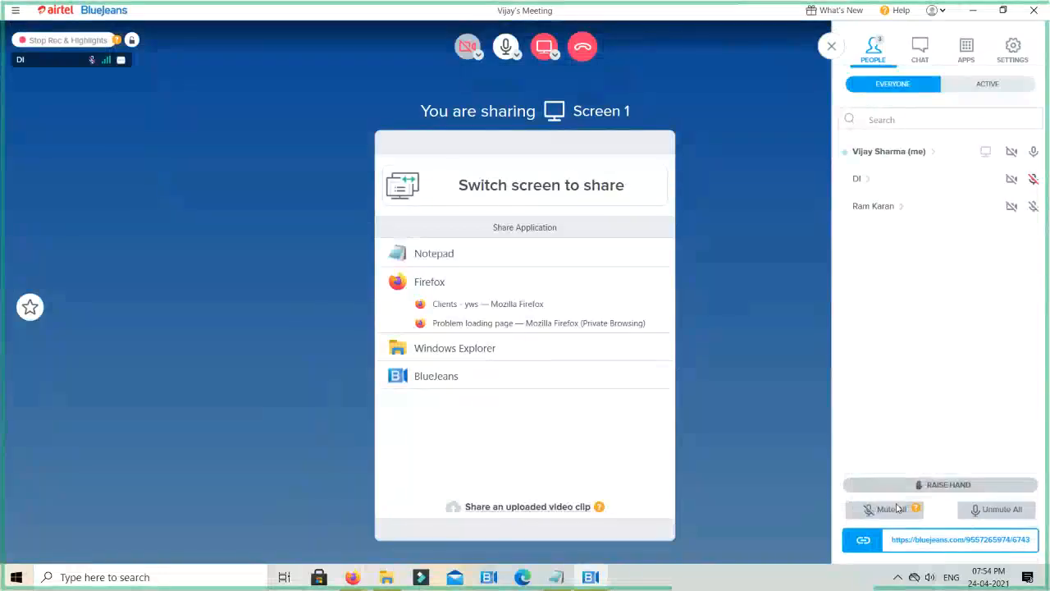
key("alt+Tab")
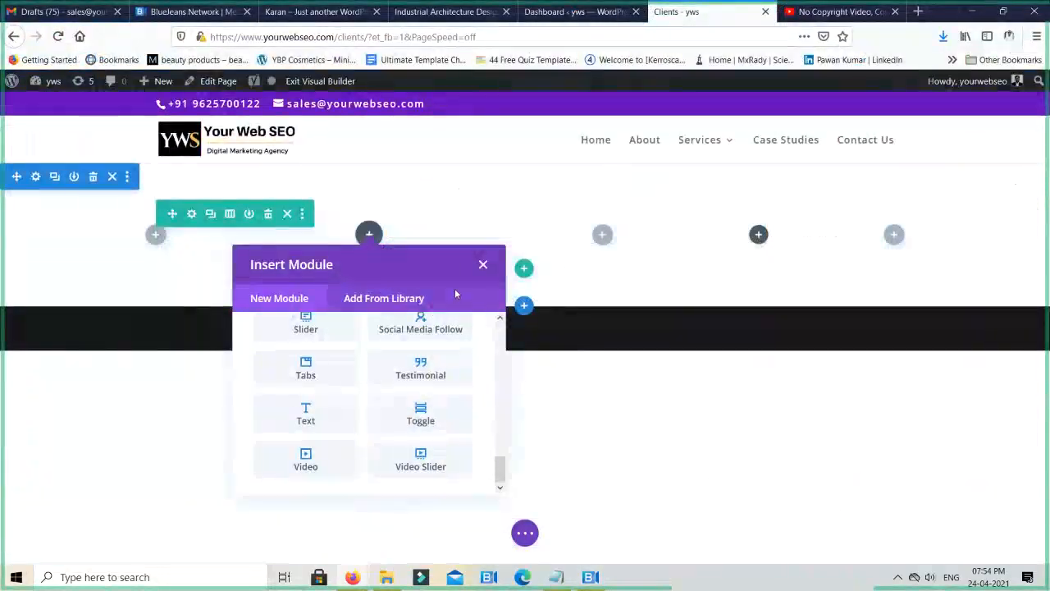
scroll(464, 401, "up", 4)
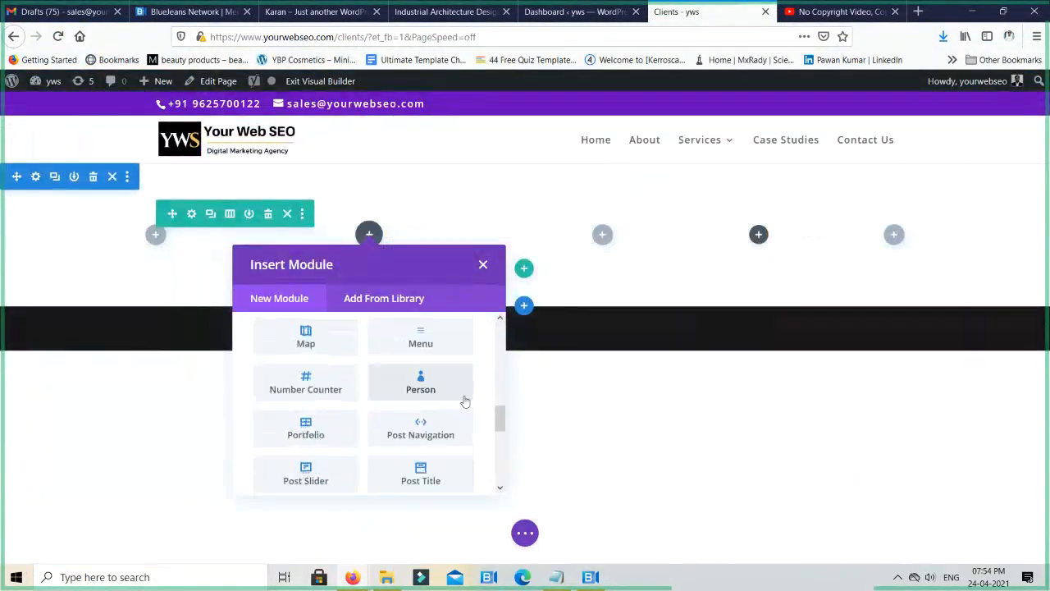
scroll(465, 401, "up", 6)
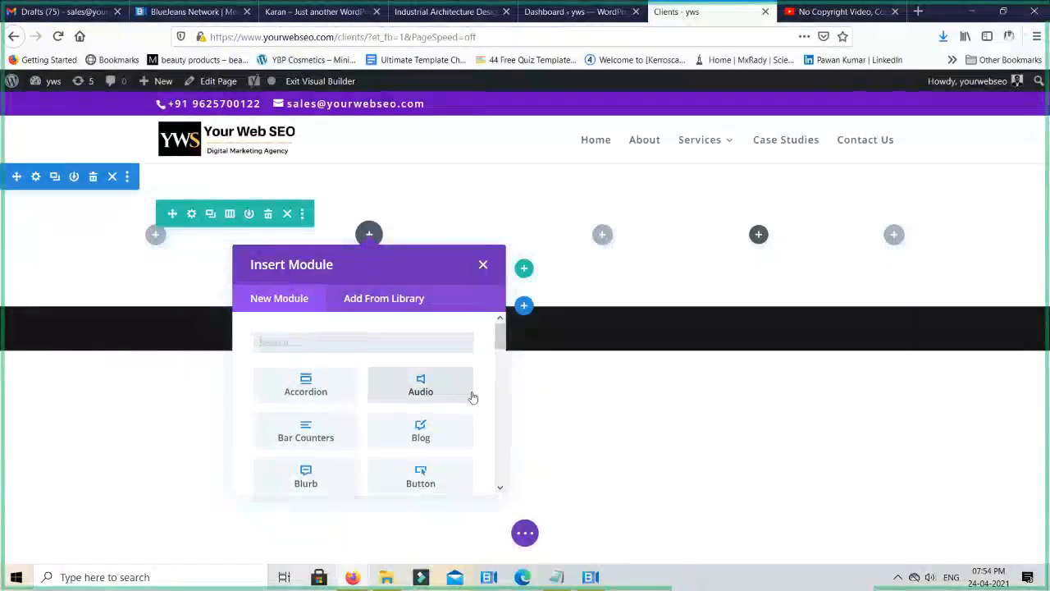
type("text")
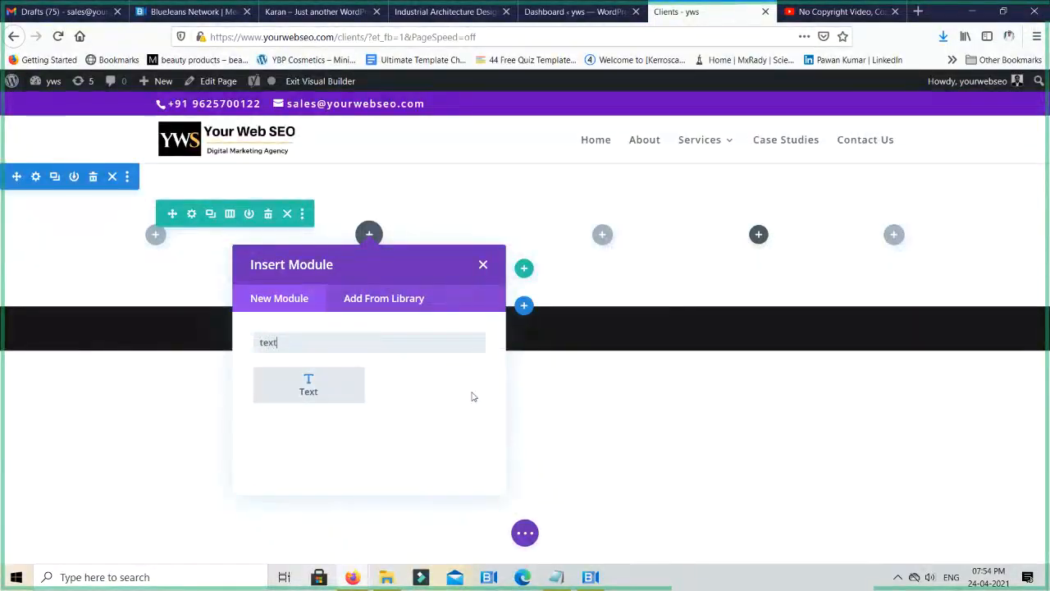
left_click(308, 384)
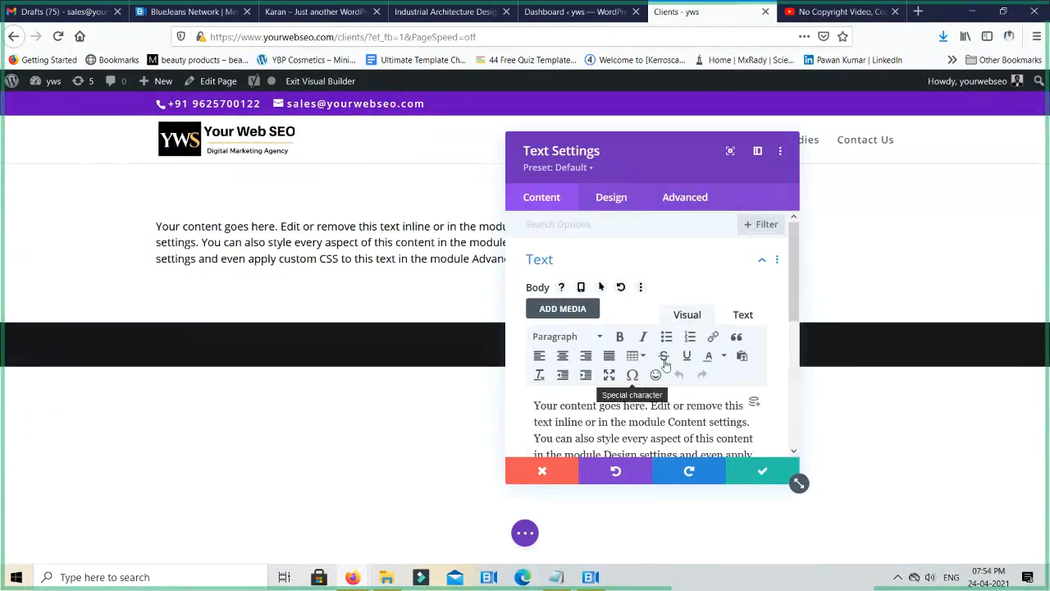
- Examine the Text module's Heading Text design options and the available heading fonts, and close the module settings
triple_click(654, 422)
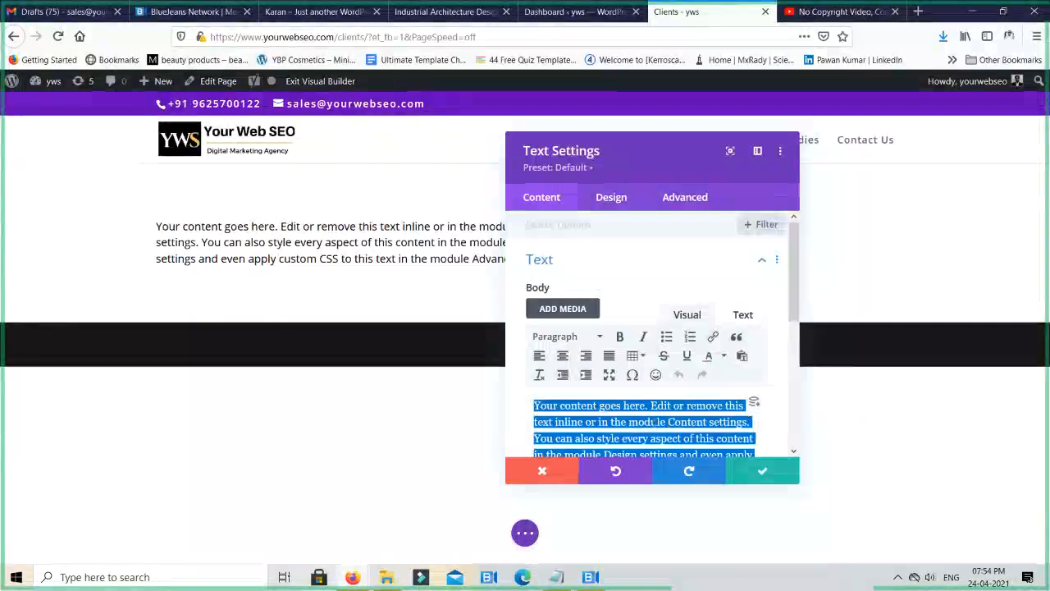
left_click(612, 199)
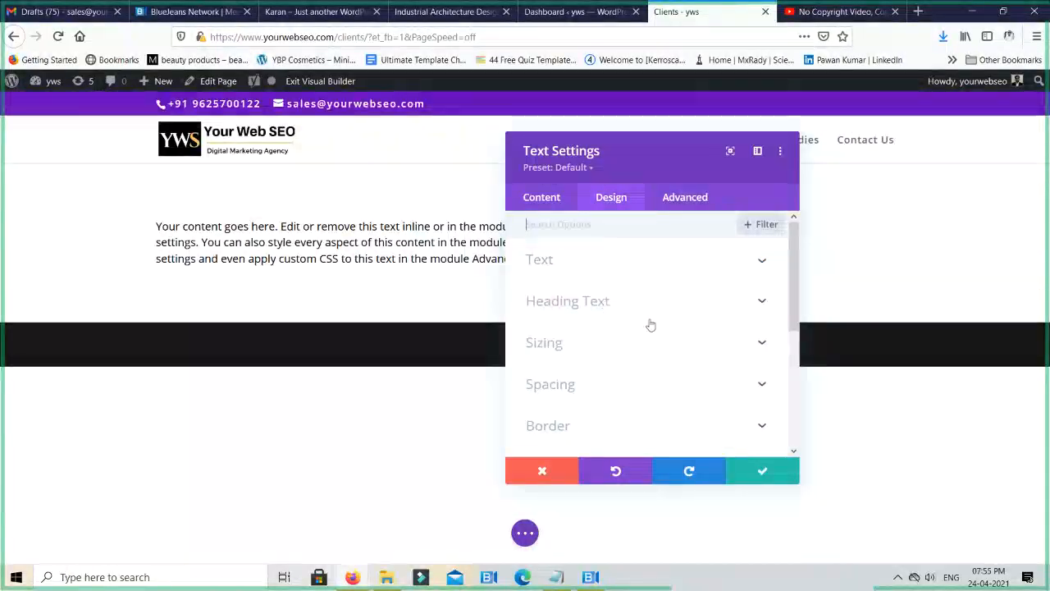
left_click(585, 305)
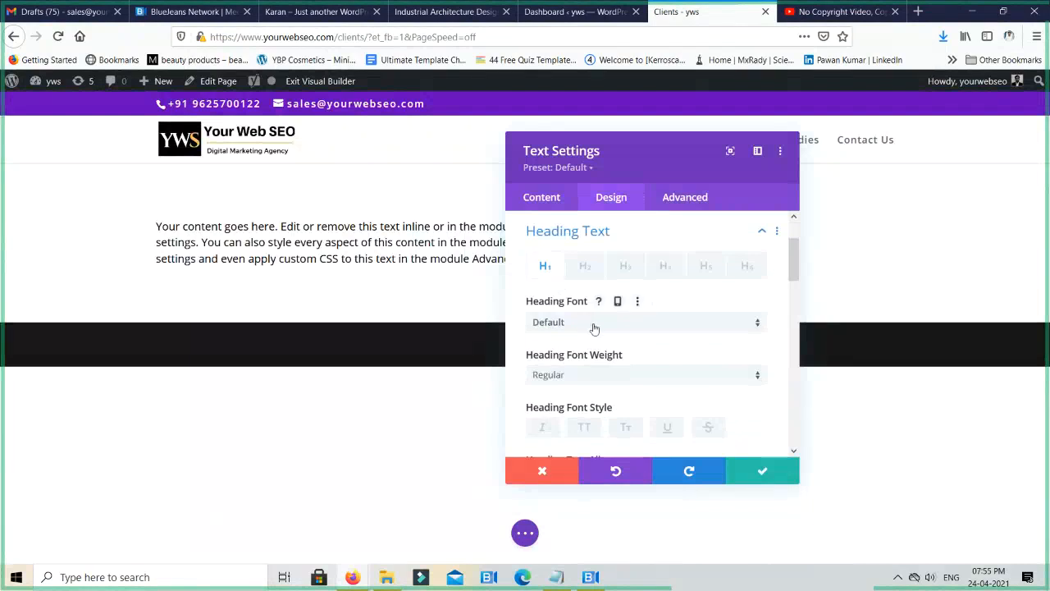
left_click(600, 328)
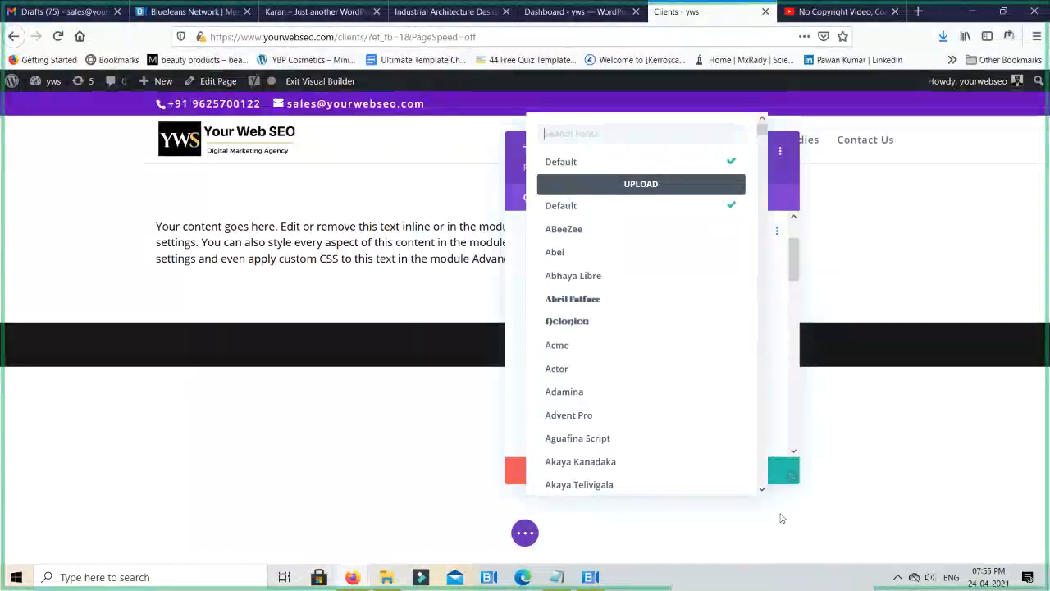
left_click(779, 195)
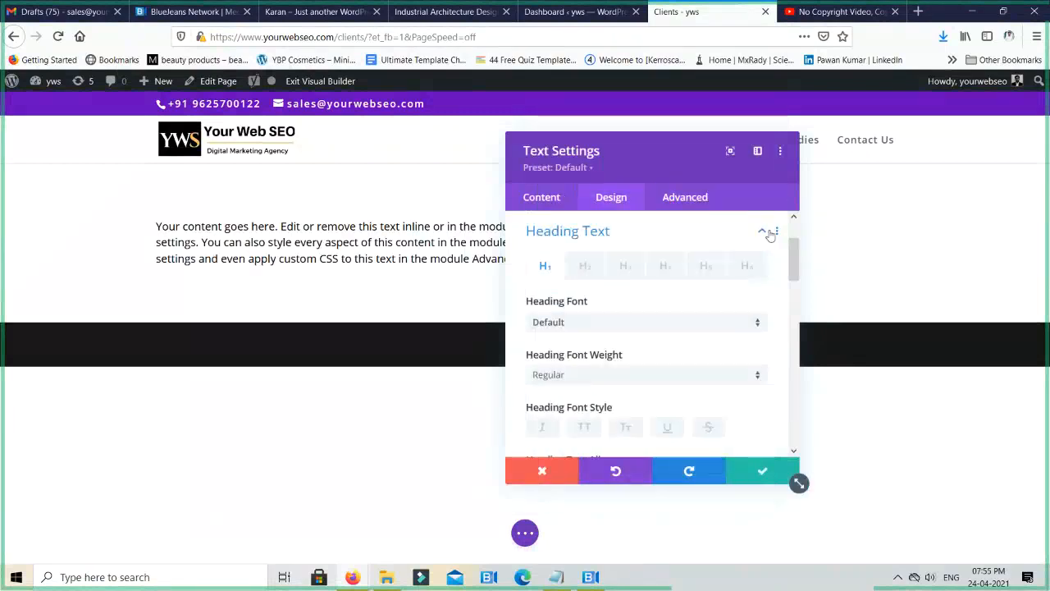
left_click(545, 469)
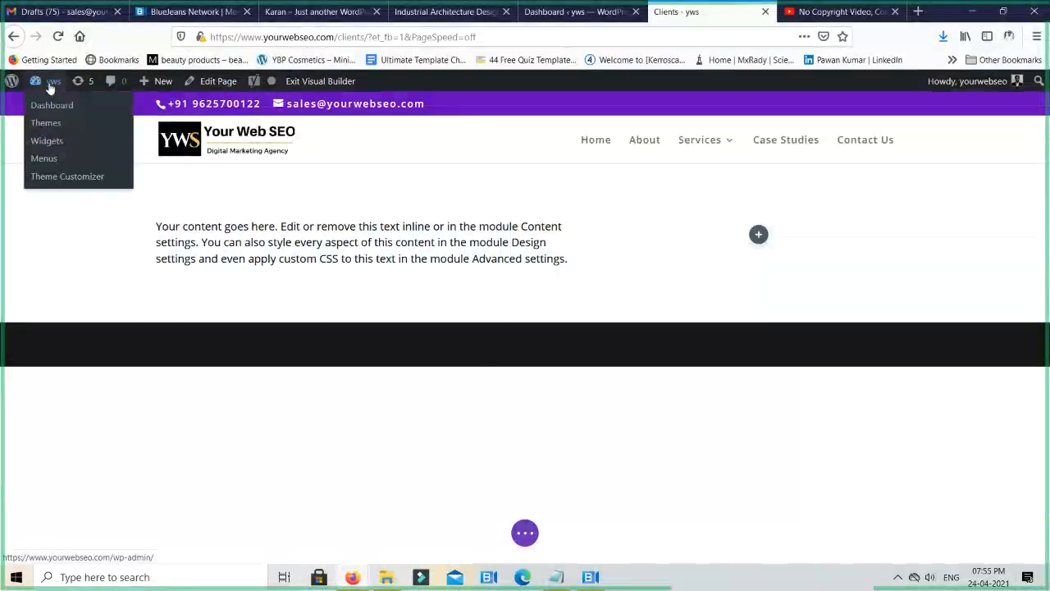
- Switch to the WordPress dashboard and open the theme customizer's Typography options under General Settings
left_click(589, 16)
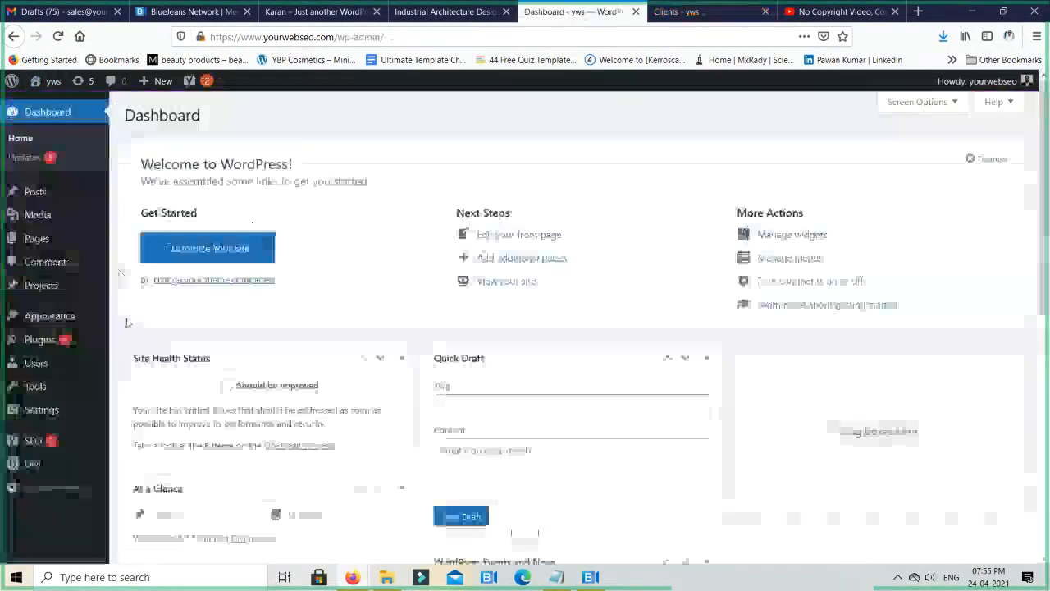
mouse_move(69, 322)
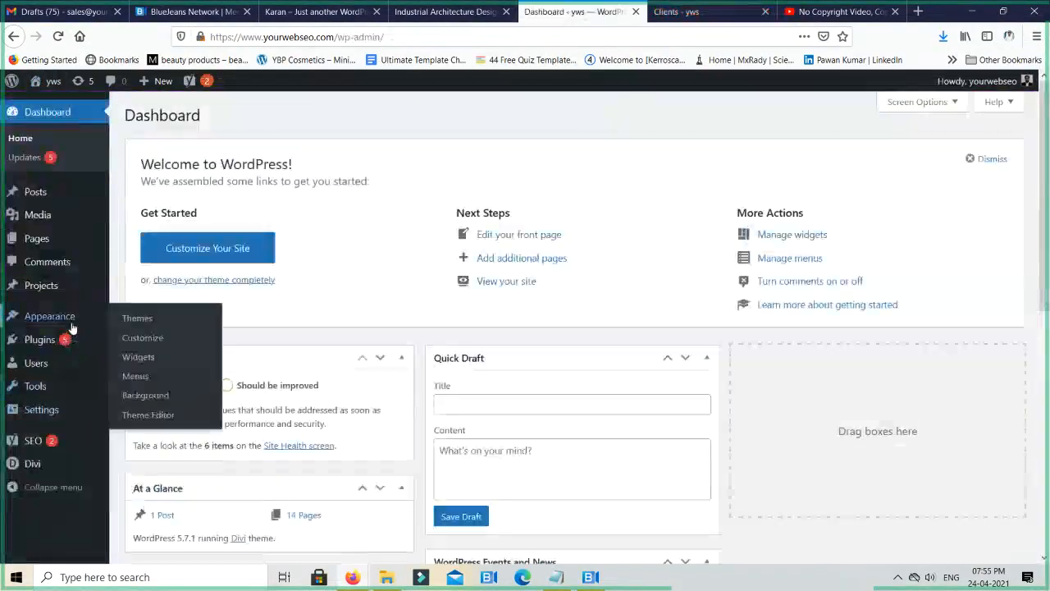
left_click(151, 348)
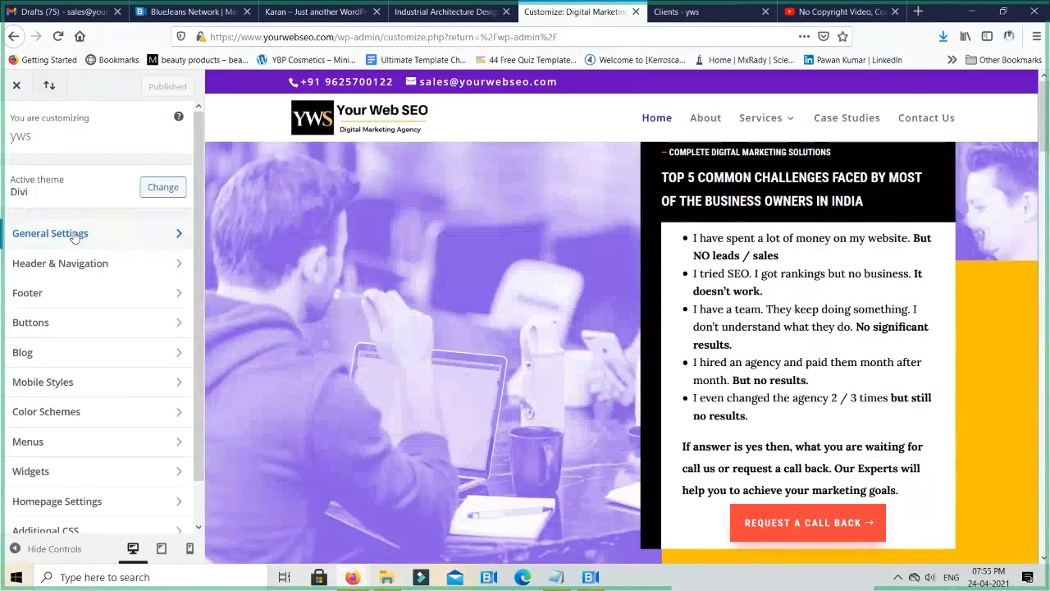
left_click(74, 235)
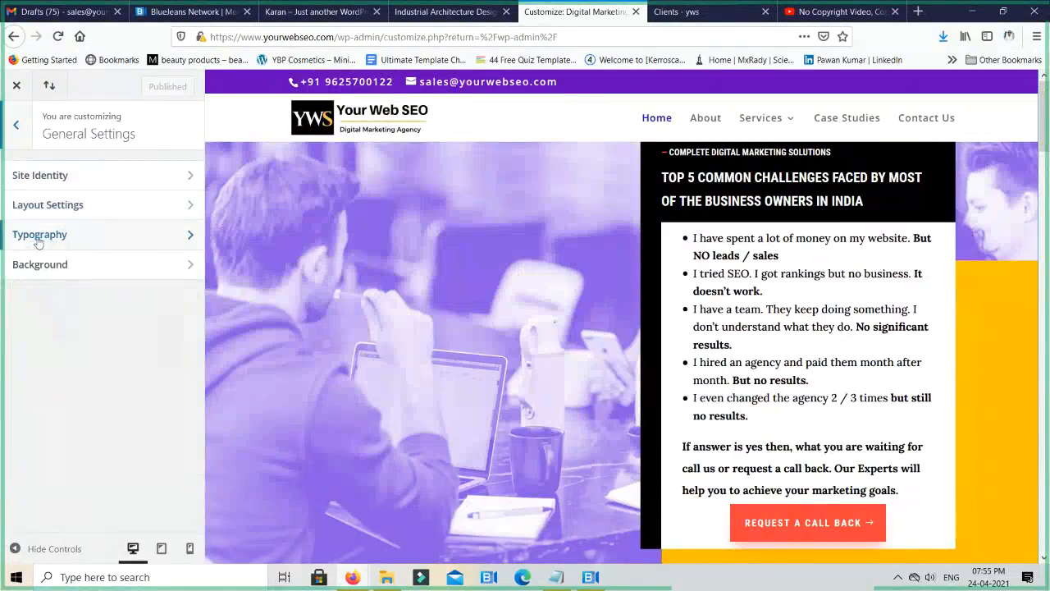
left_click(81, 241)
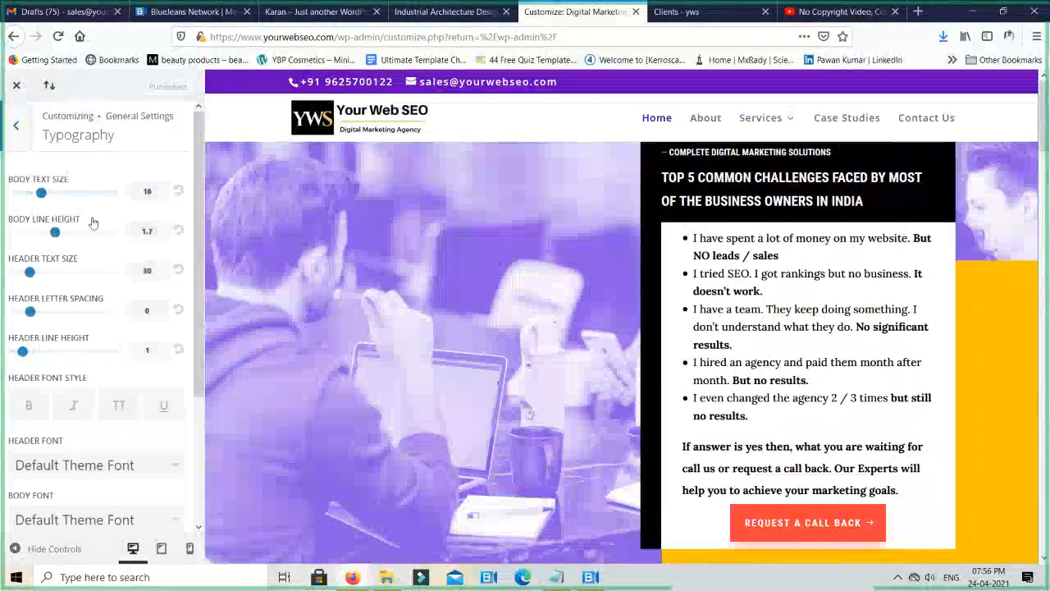
- Set the site's header text size to 22 and the body line height to 1.5 in the typography options
left_click_drag(744, 239, 850, 384)
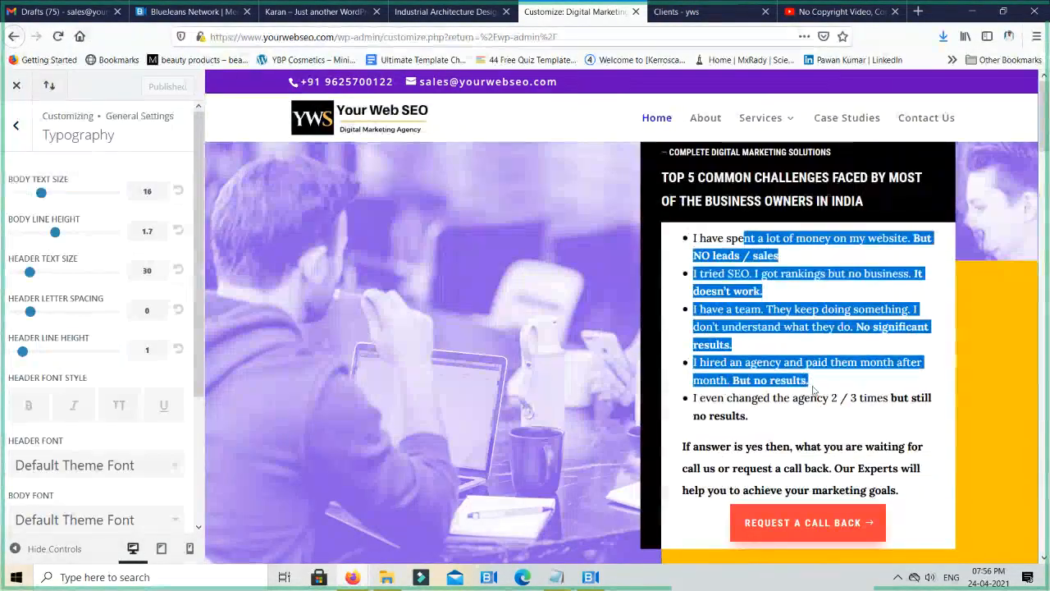
left_click(143, 192)
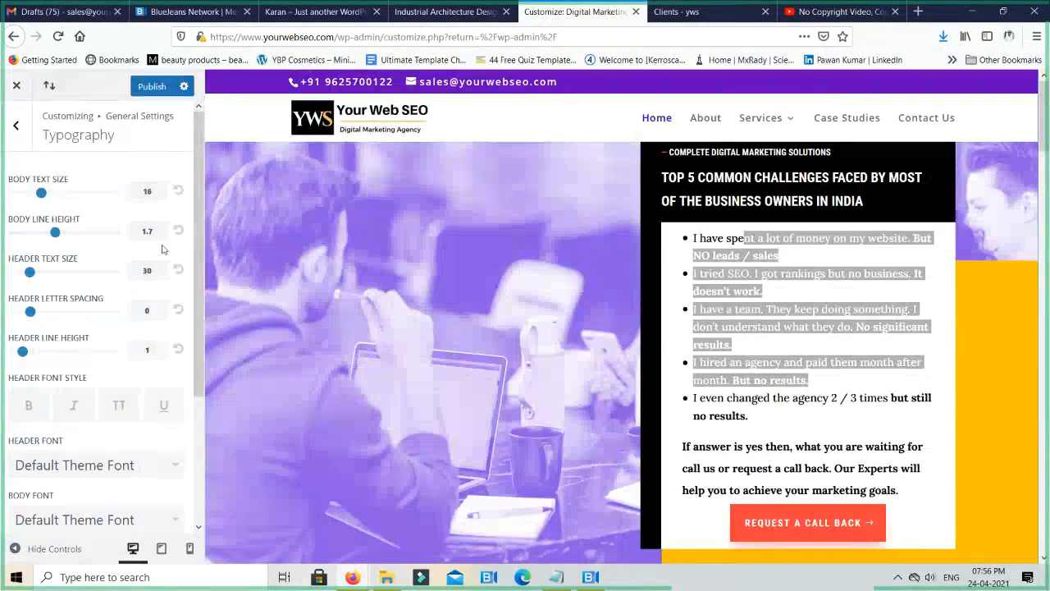
left_click(788, 288)
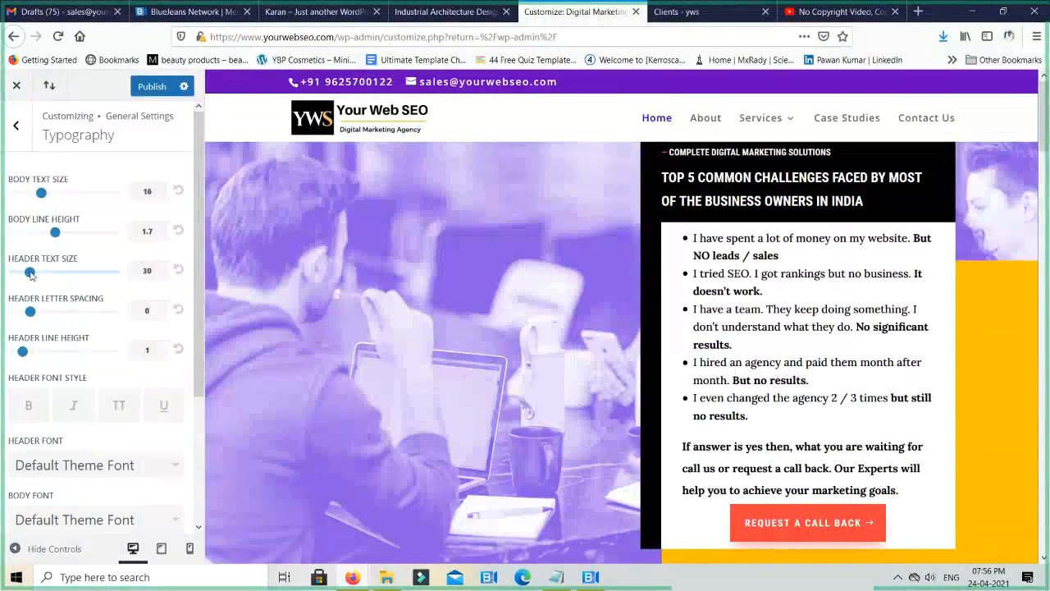
left_click_drag(30, 273, 15, 276)
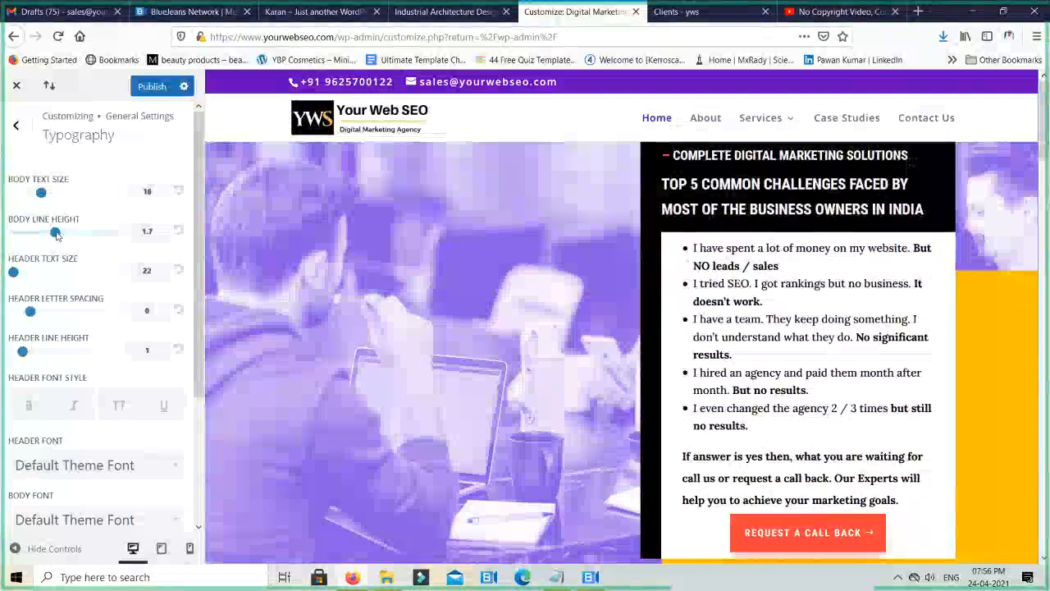
mouse_move(55, 234)
left_mouse_down()
mouse_move(92, 234)
mouse_move(54, 235)
left_mouse_up()
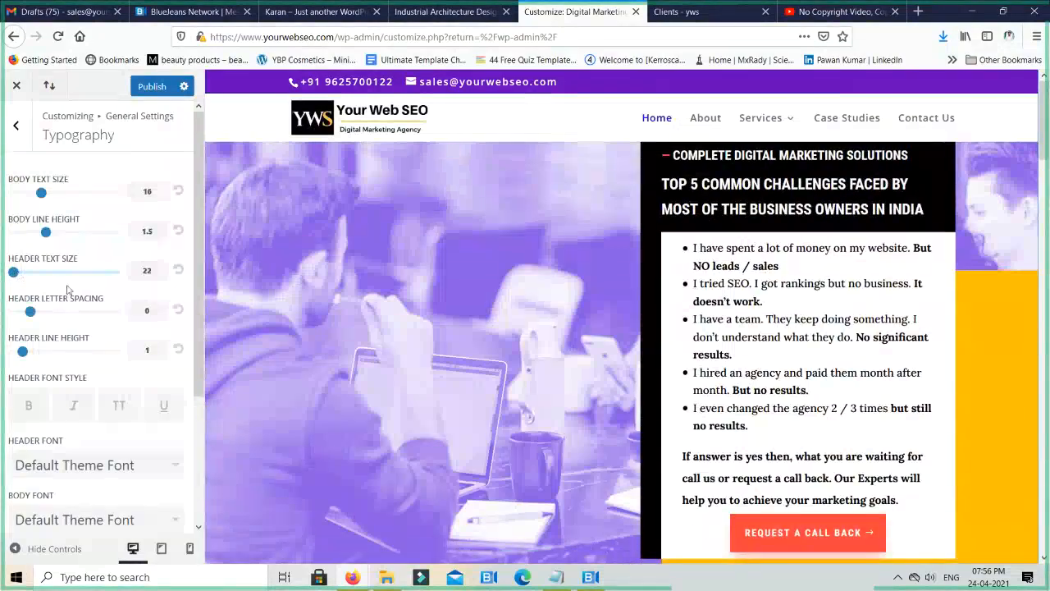
- Review the header letter spacing, font style and color options, and pick Default Theme Font as the header font
scroll(62, 283, "down", 2)
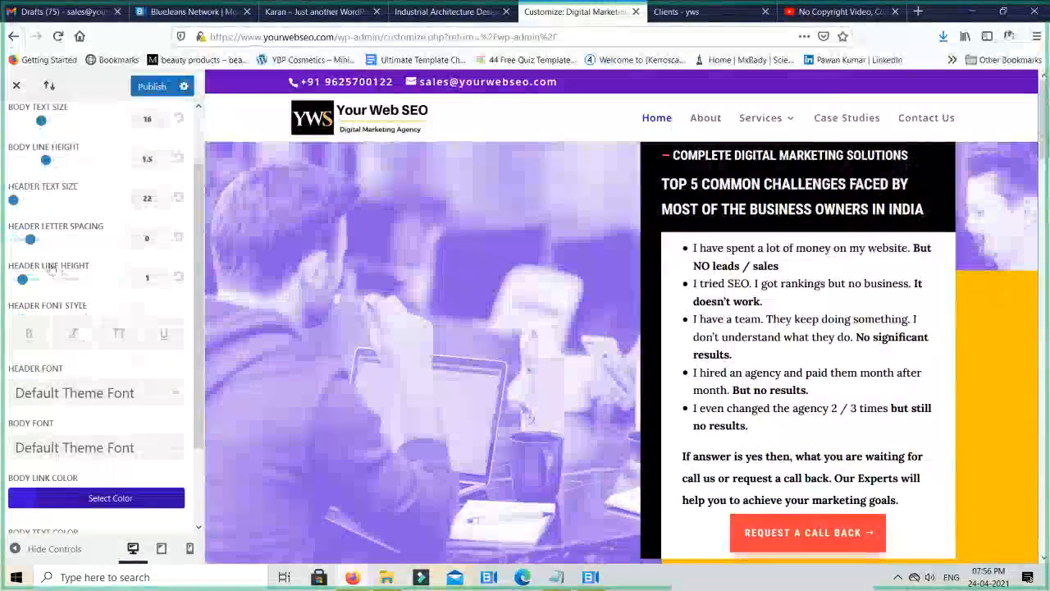
mouse_move(34, 238)
left_mouse_down()
mouse_move(83, 241)
mouse_move(33, 242)
left_mouse_up()
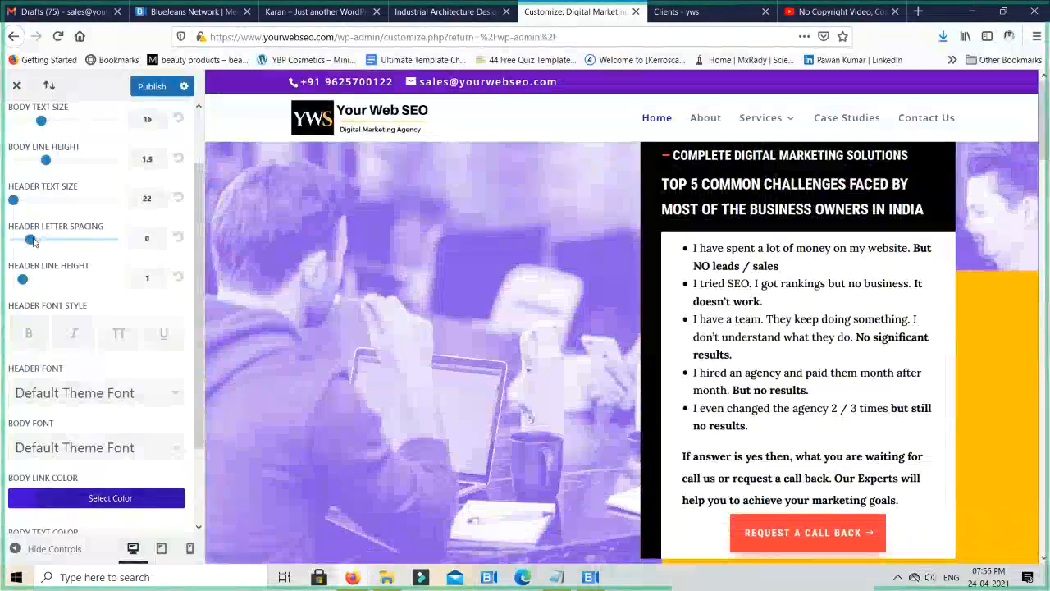
scroll(105, 314, "down", 1)
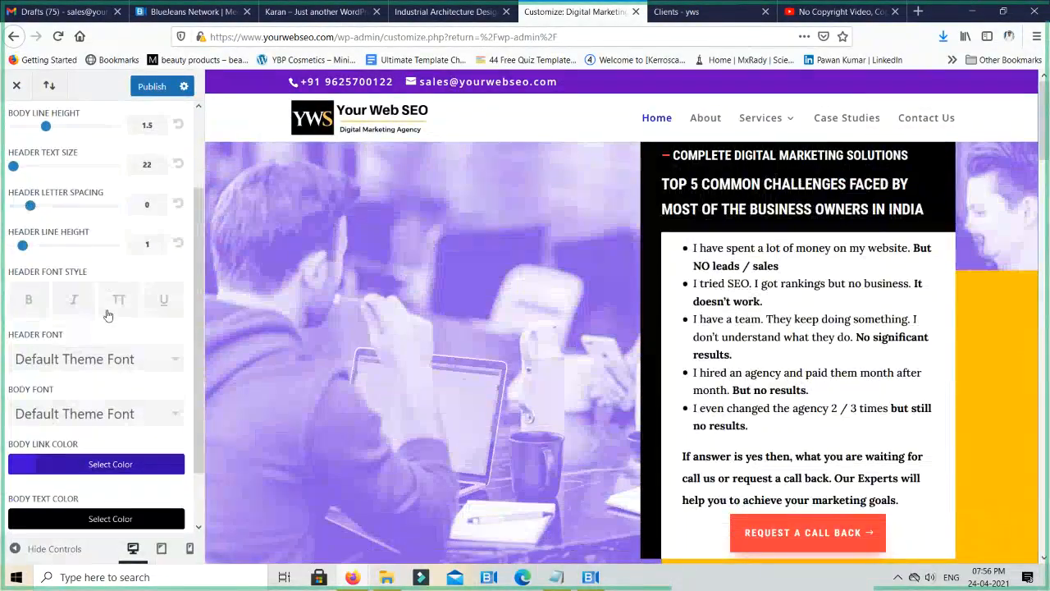
scroll(107, 314, "down", 2)
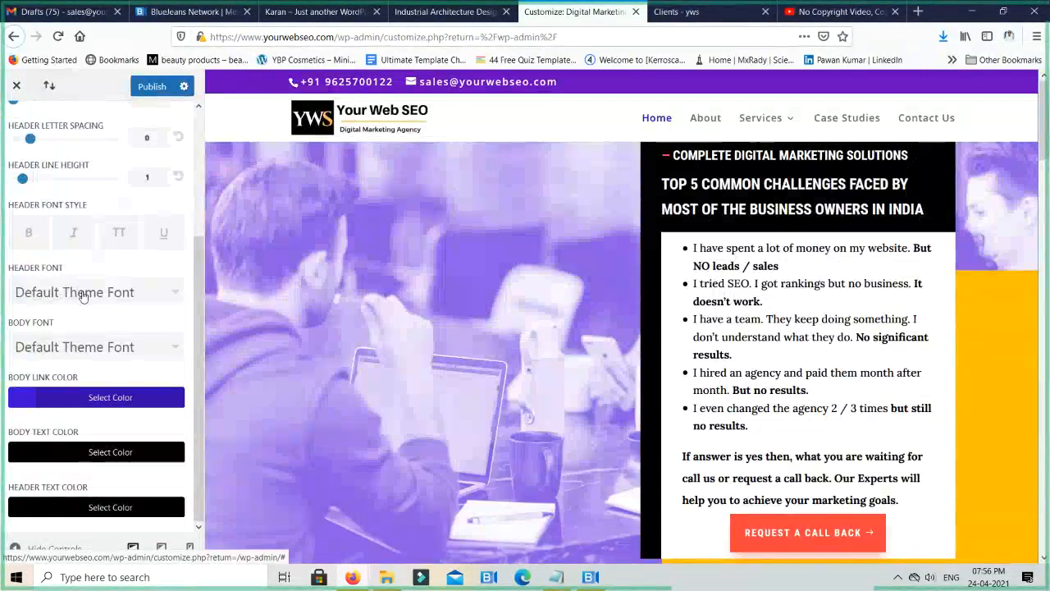
left_click(83, 293)
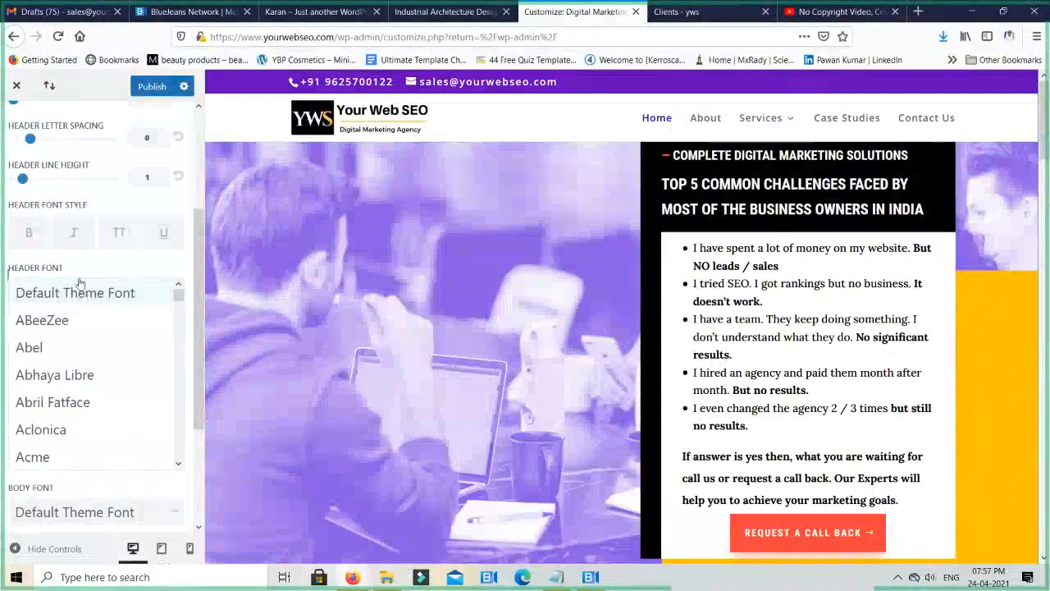
left_click(82, 292)
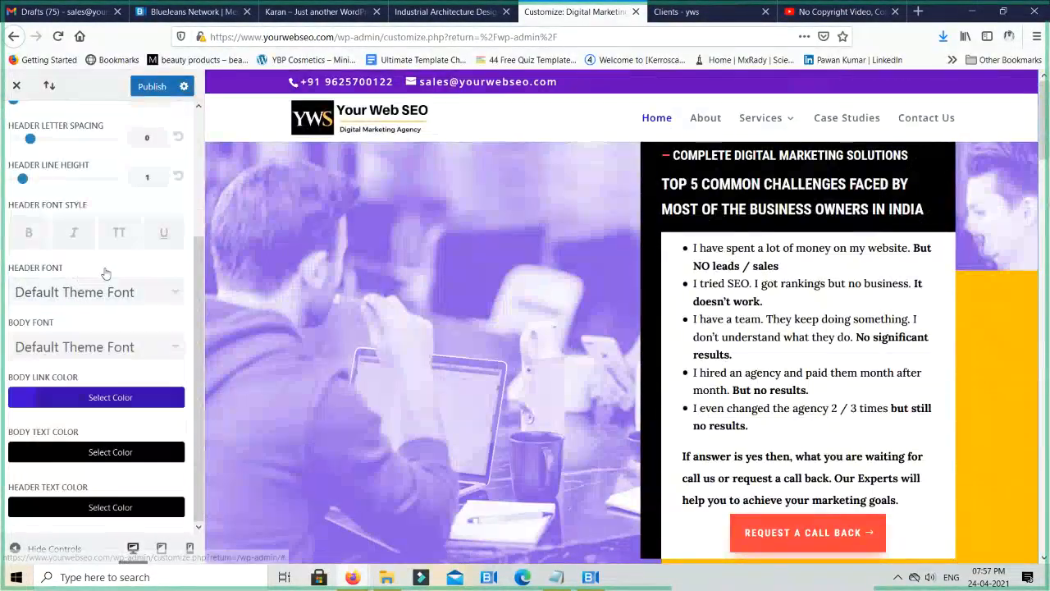
- Replace the Clients page Text module's placeholder content with "Heading" and format it as Heading 1
left_click(679, 11)
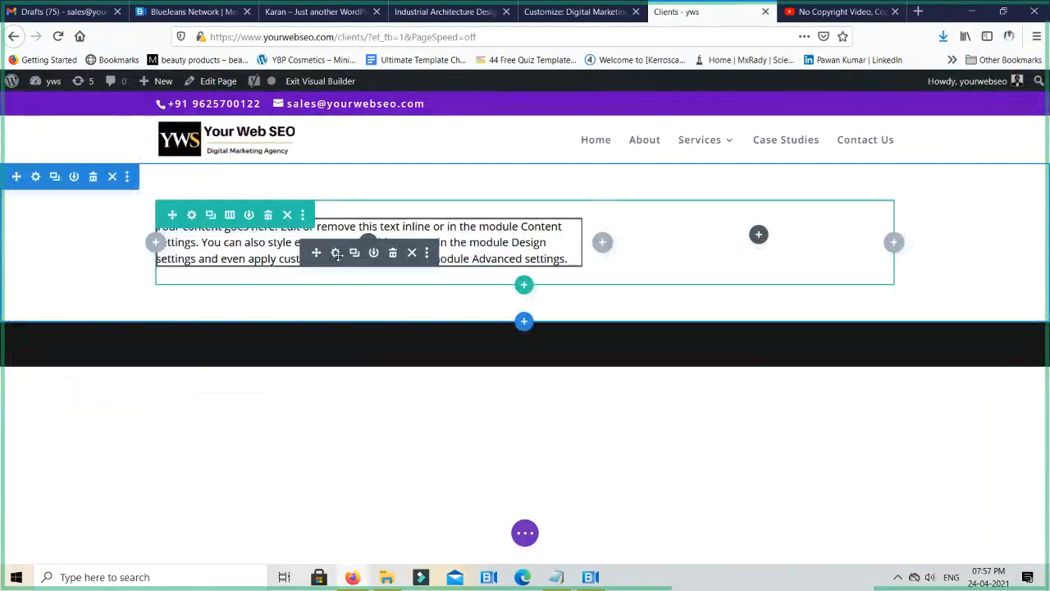
left_click(336, 251)
left_click(611, 414)
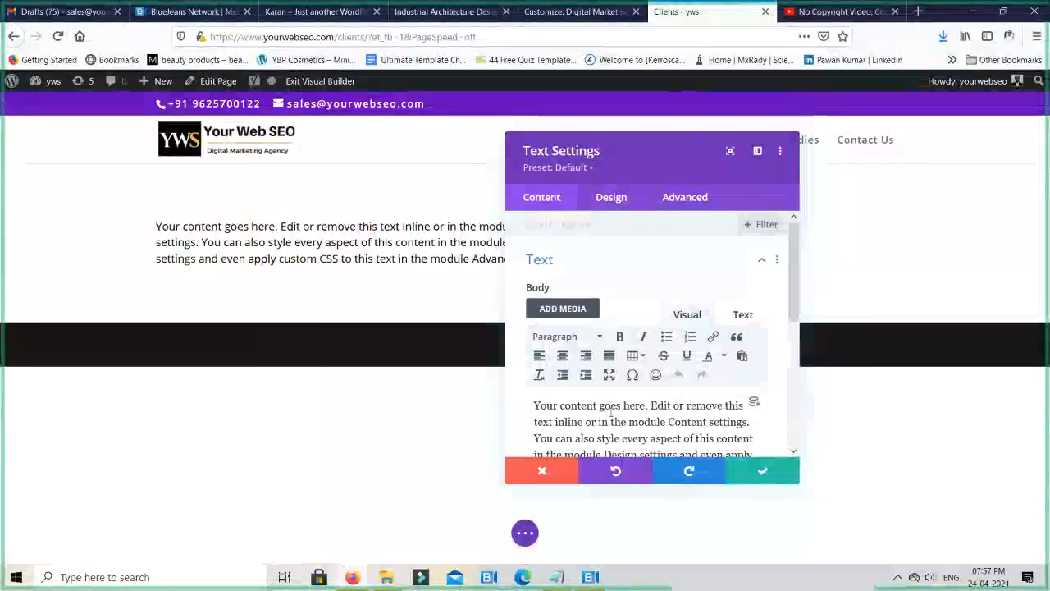
key("ctrl+a")
type("H")
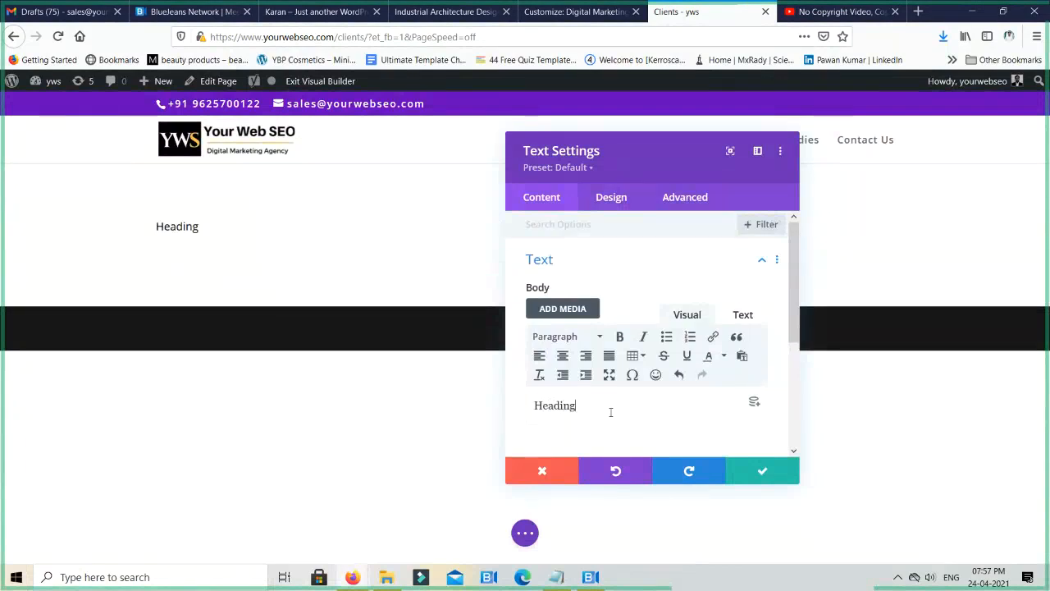
double_click(570, 410)
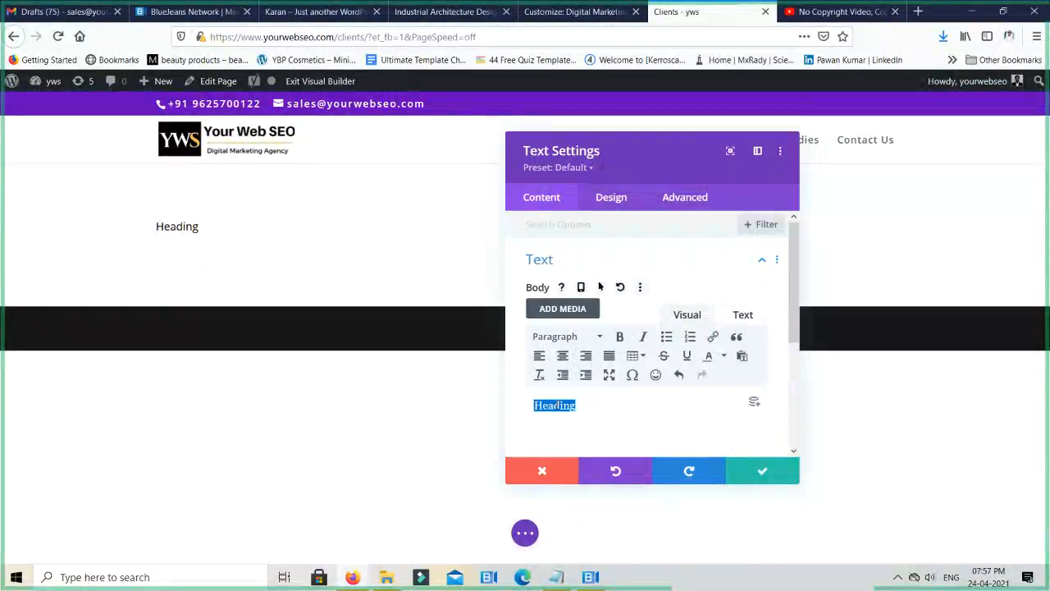
left_click(578, 338)
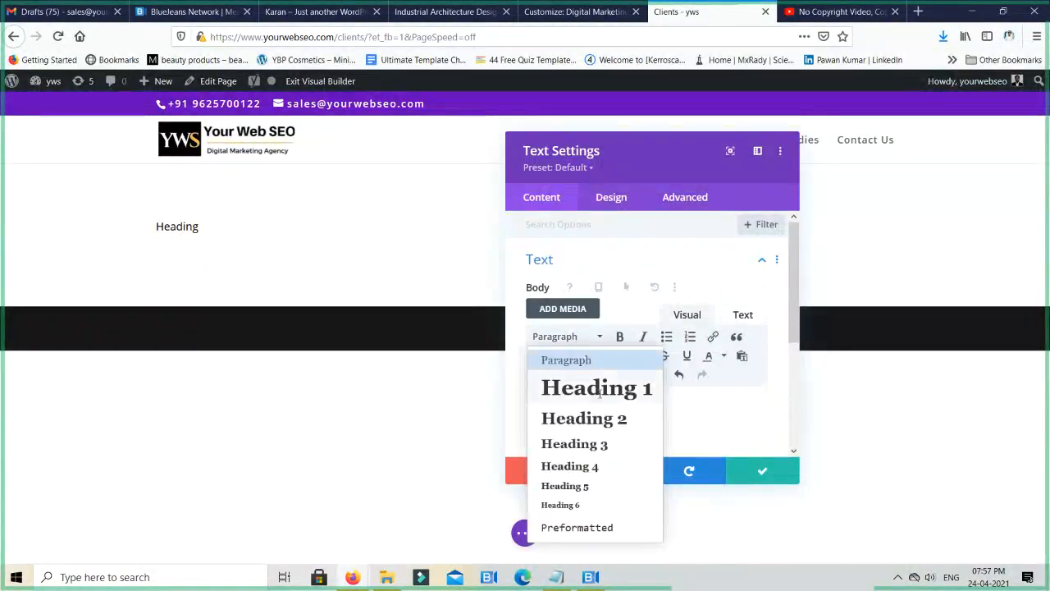
left_click(599, 387)
left_click(637, 421)
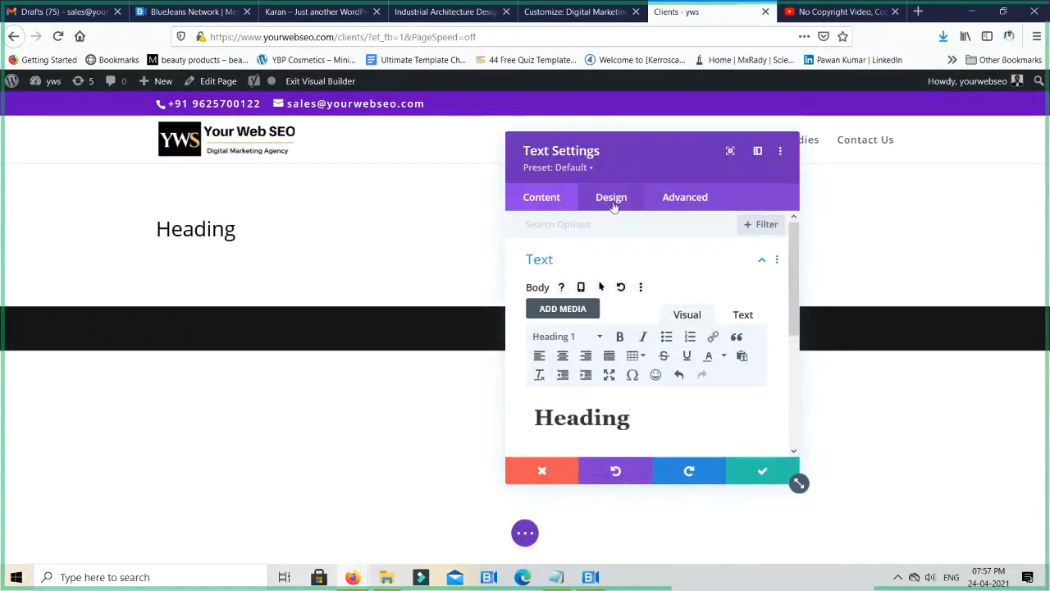
- Browse the H1 heading fonts in the Text module's Heading Text design options and discard the module's changes
left_click(611, 201)
left_click(598, 300)
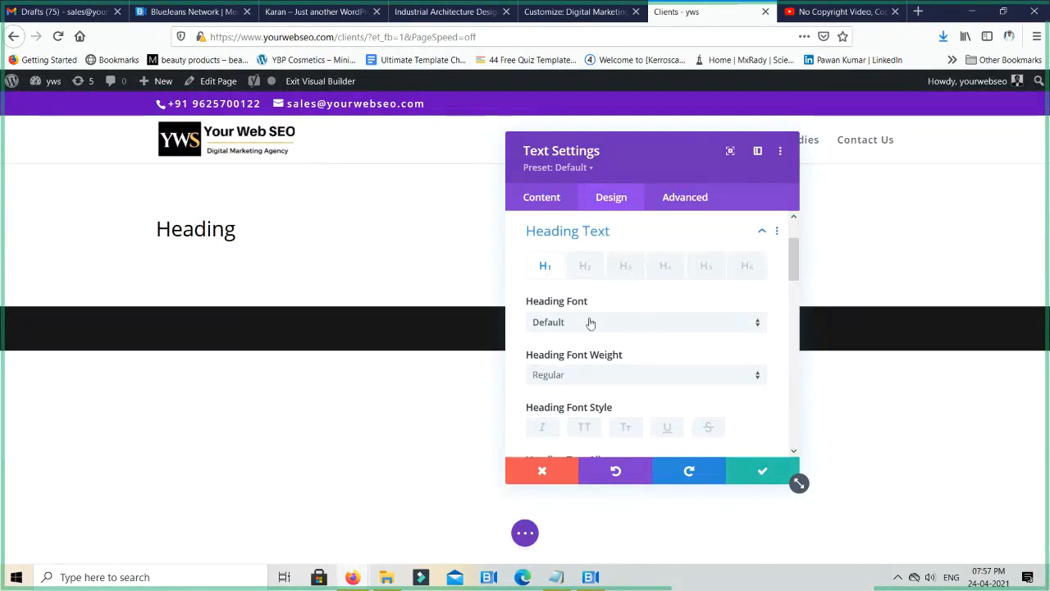
left_click(590, 322)
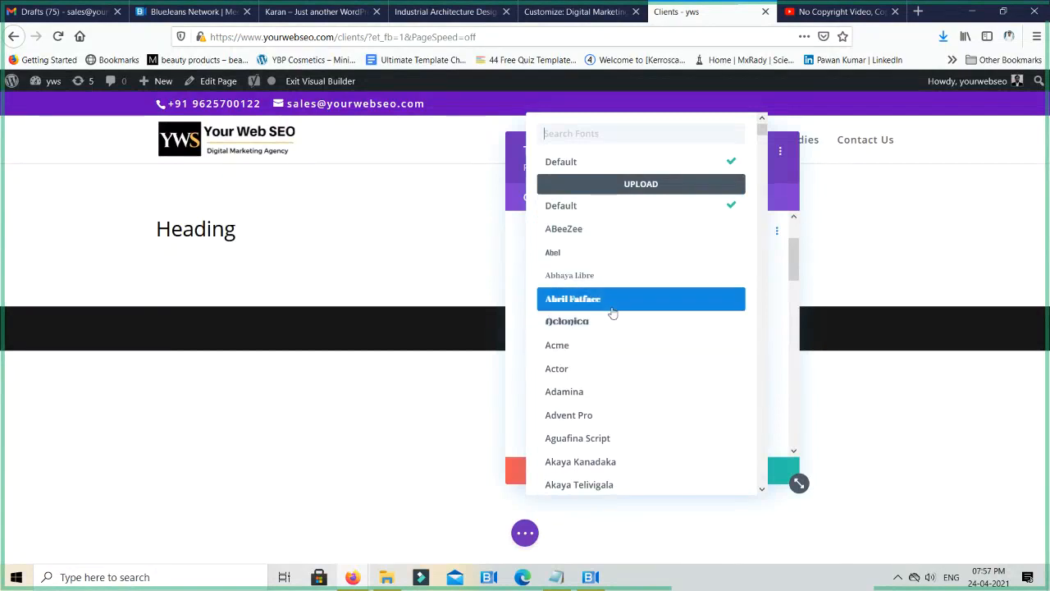
scroll(621, 274, "down", 1)
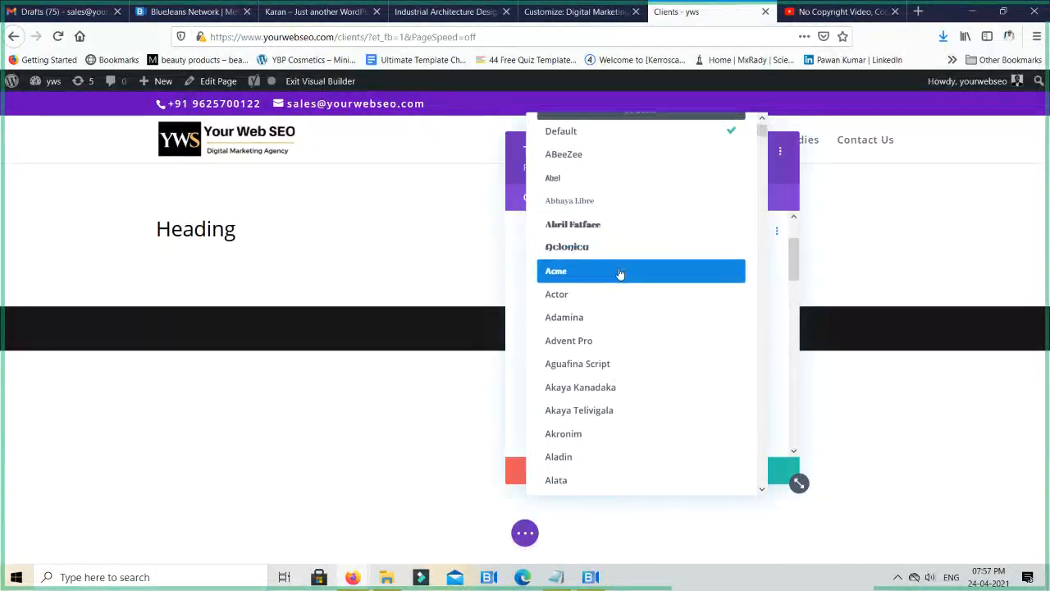
scroll(621, 274, "down", 2)
scroll(620, 274, "up", 3)
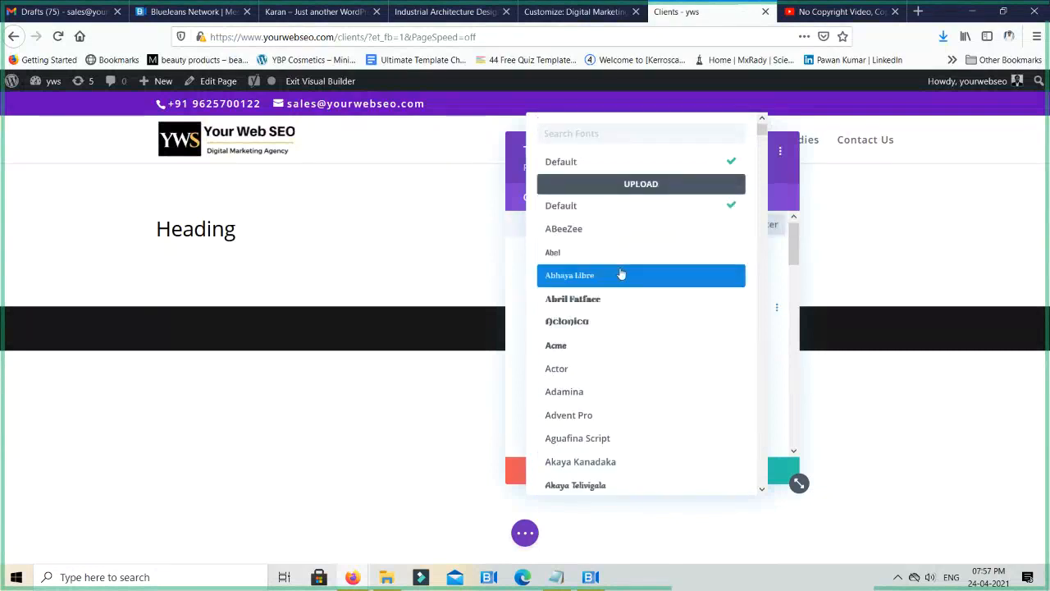
left_click(621, 270)
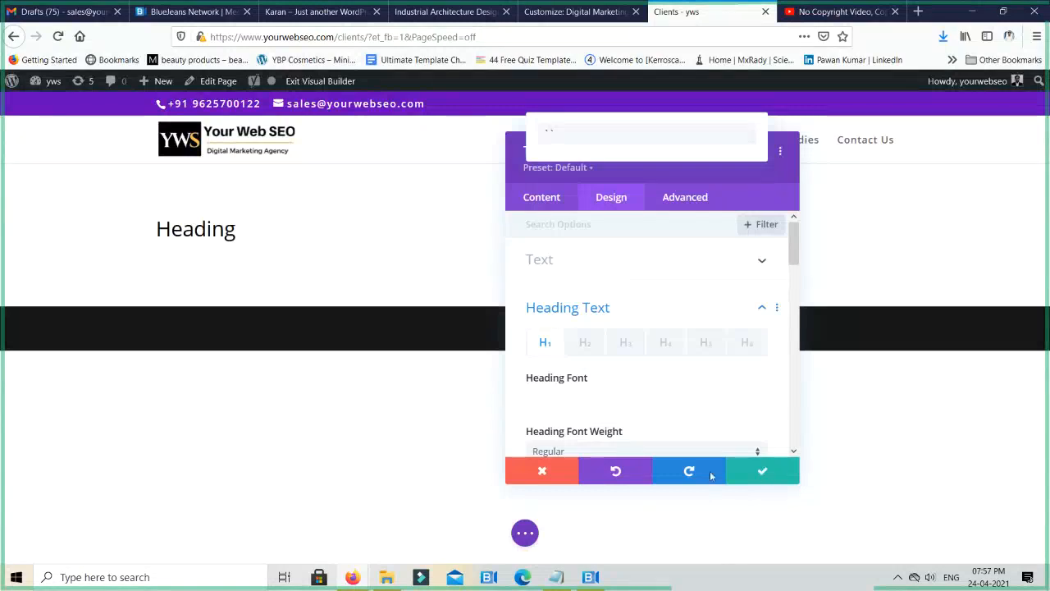
left_click(542, 472)
- Open the yourwebseo.com home page in a new browser tab and enable the Visual Builder on it
mouse_move(39, 82)
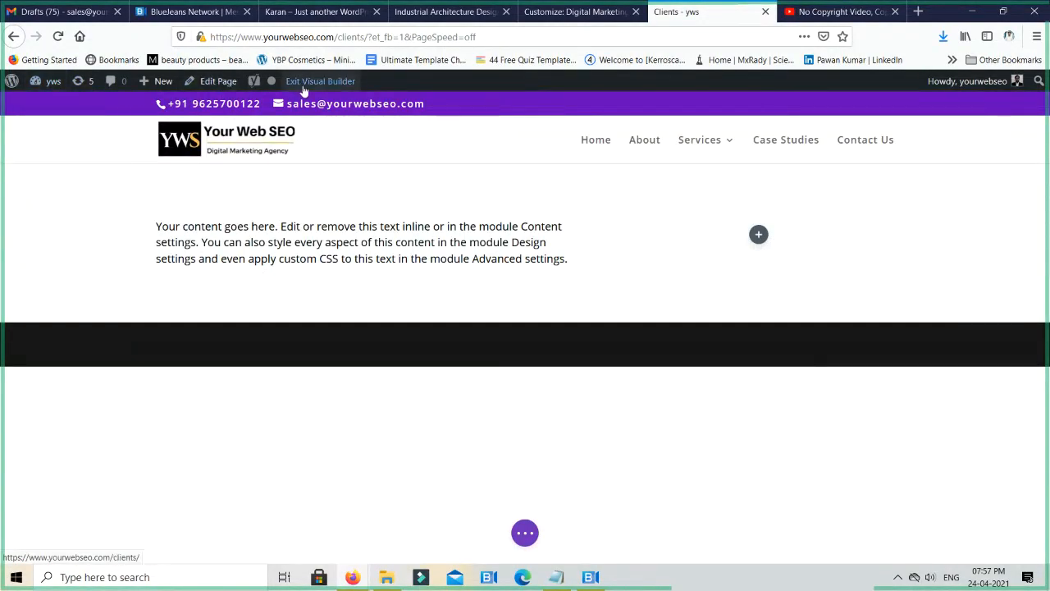
key("ctrl+t")
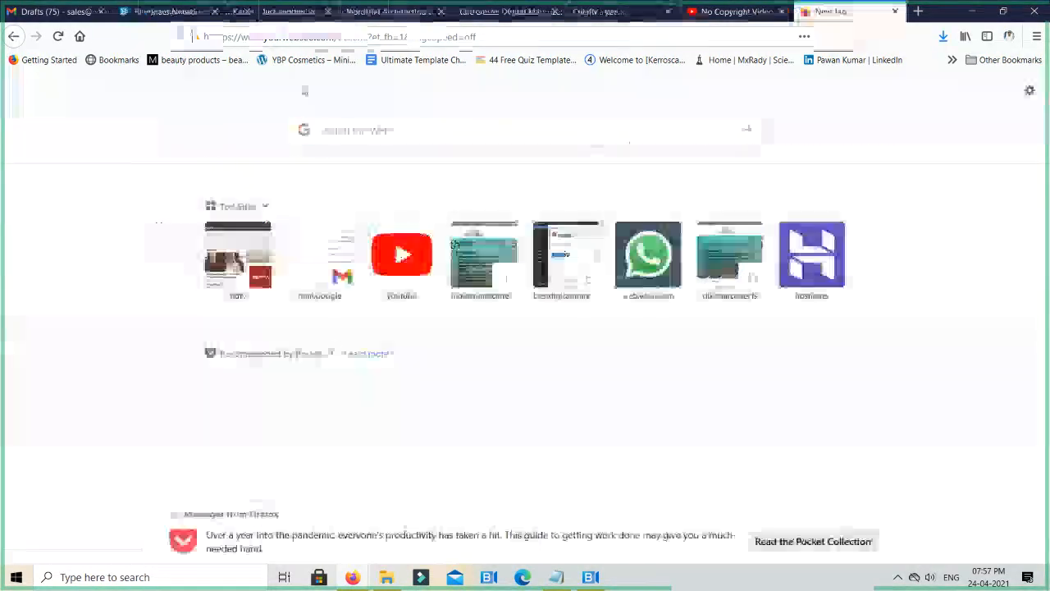
type("yourwebs")
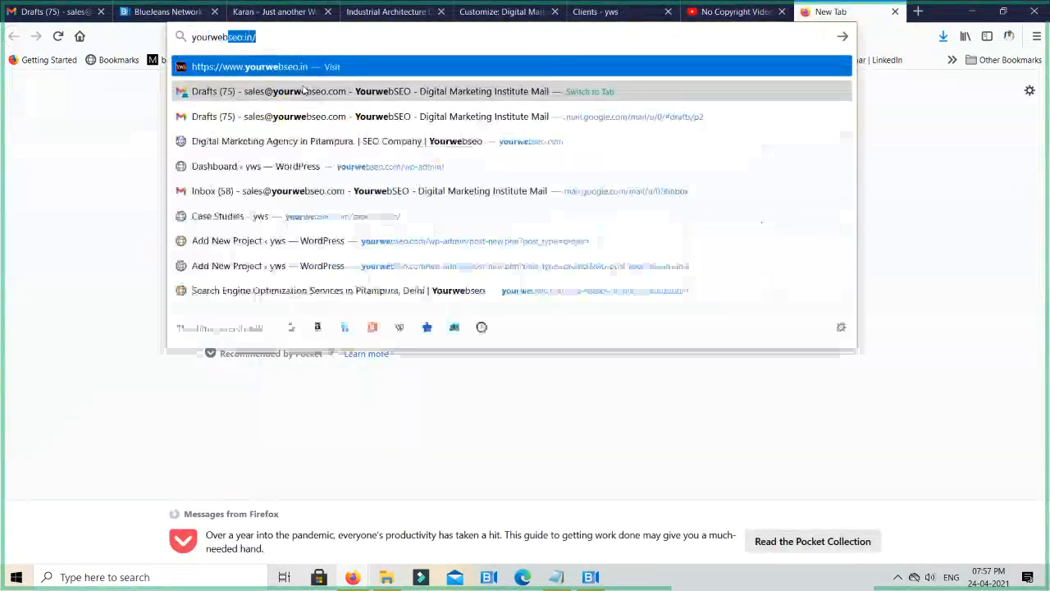
type("eo.com")
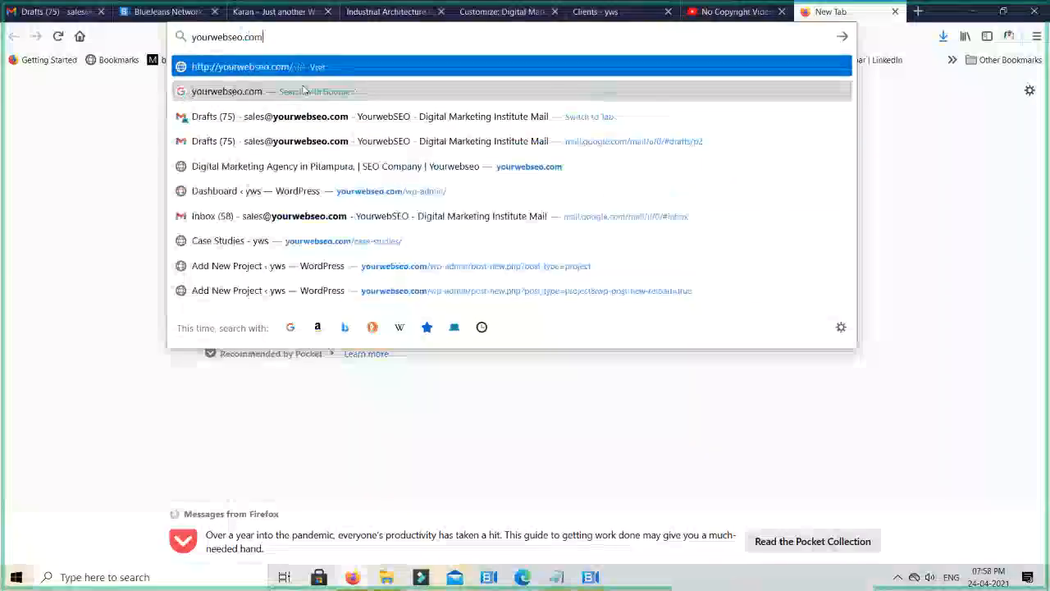
key("Return")
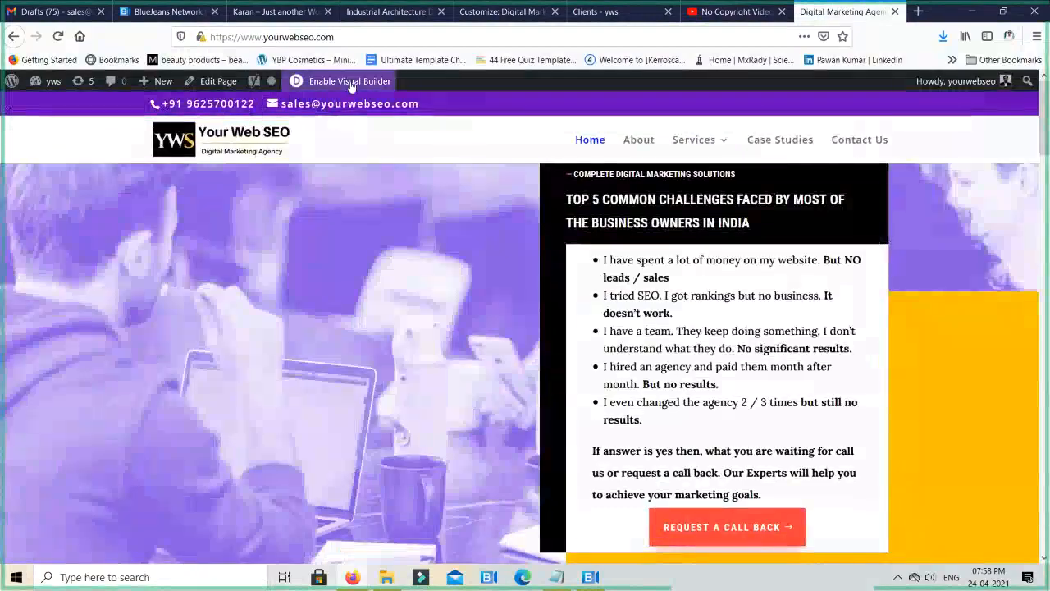
left_click(351, 82)
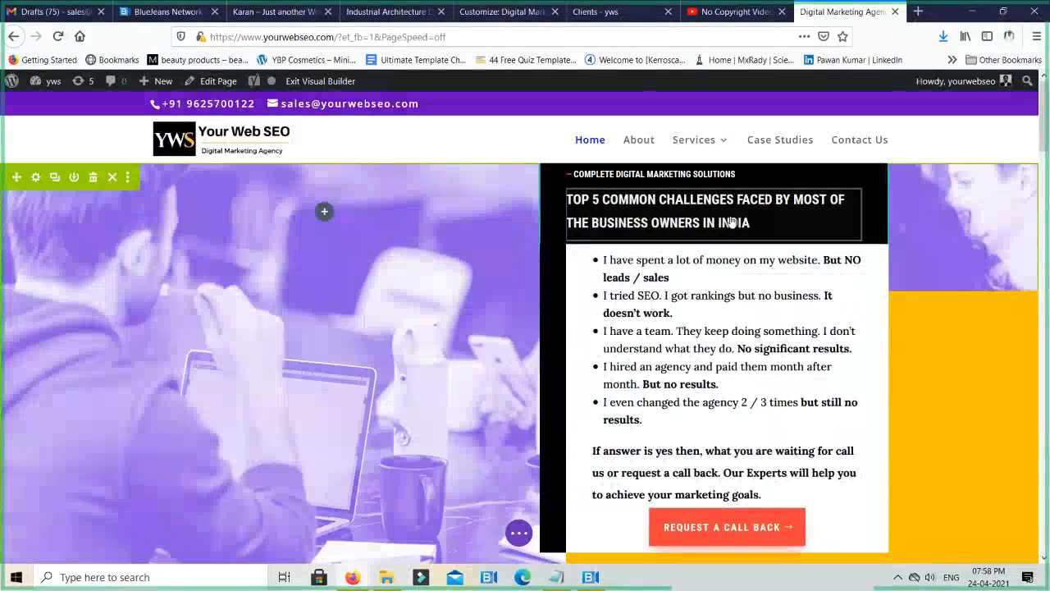
- Examine the Heading Text design options of the "Top 5 Common Challenges" text module on the home page
mouse_move(731, 216)
left_click(680, 197)
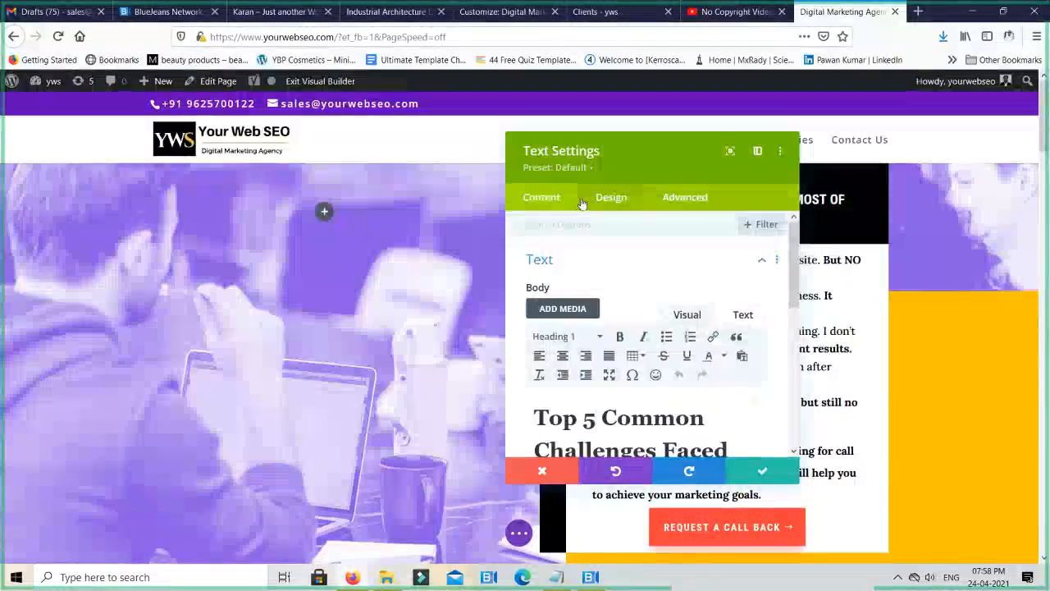
left_click(611, 199)
left_click(599, 301)
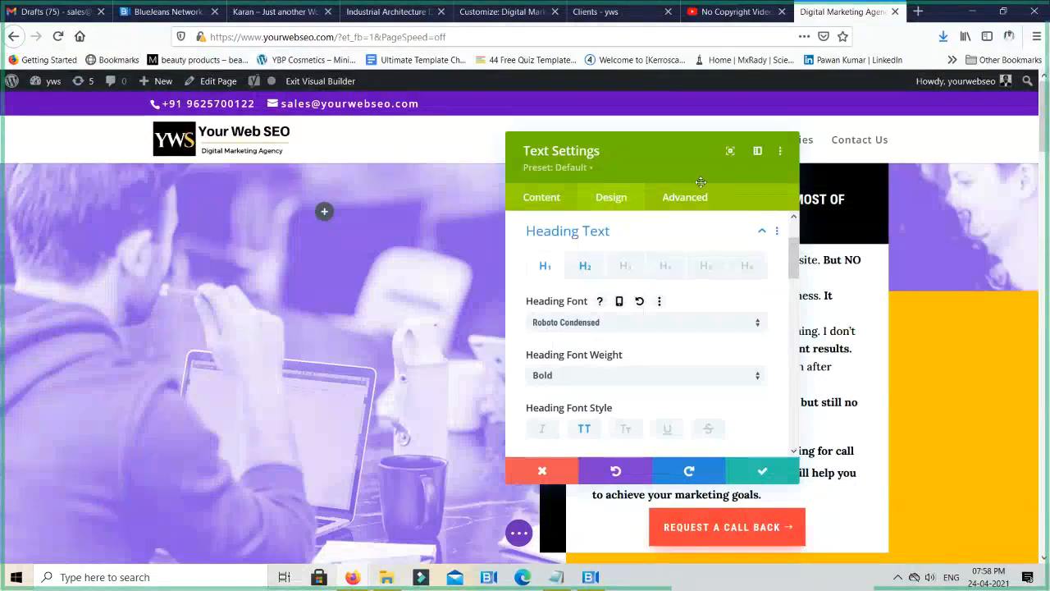
- Set the theme's header font to Roboto Condensed in the customizer typography options, and return to the Clients page builder
left_click(497, 14)
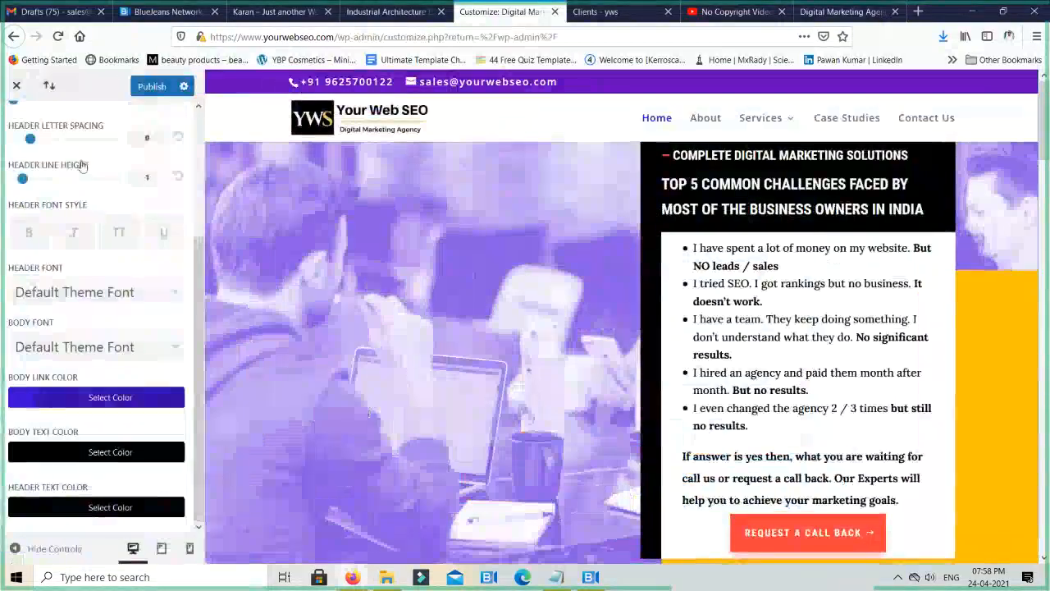
left_click(102, 294)
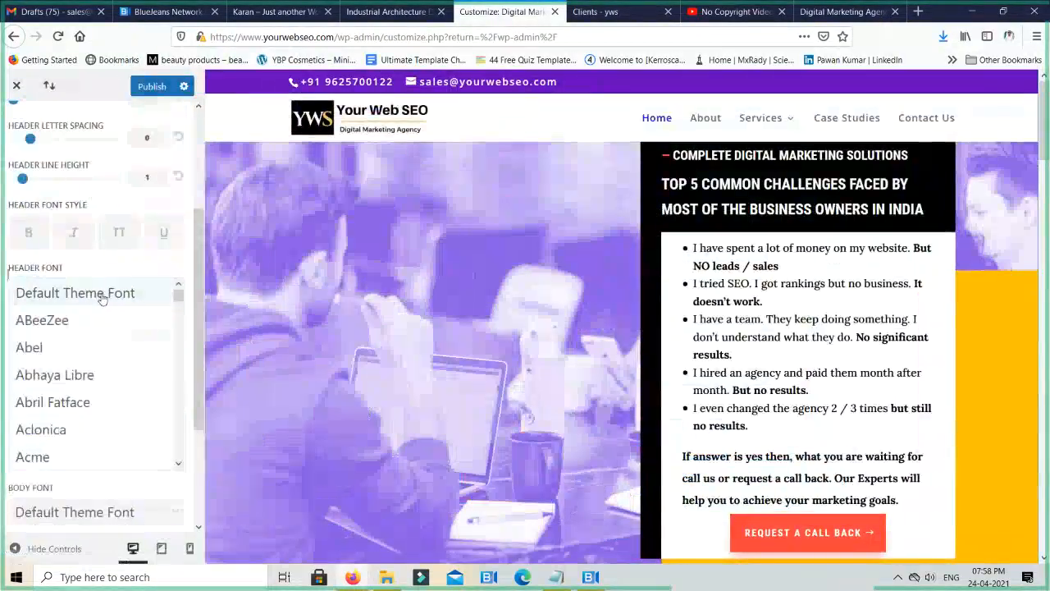
scroll(94, 378, "down", 5)
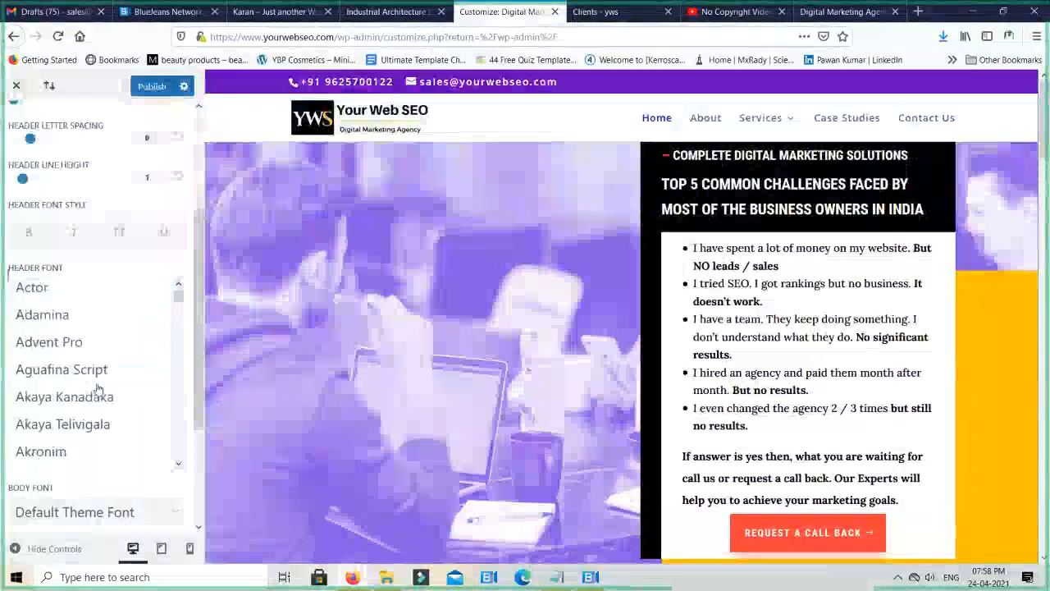
scroll(97, 389, "down", 10)
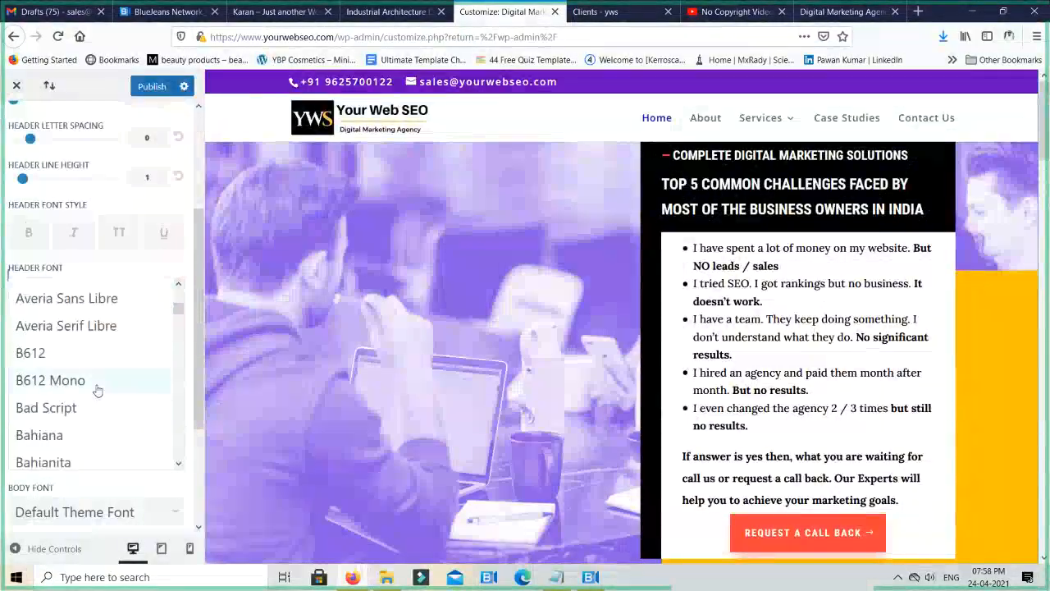
scroll(96, 392, "down", 10)
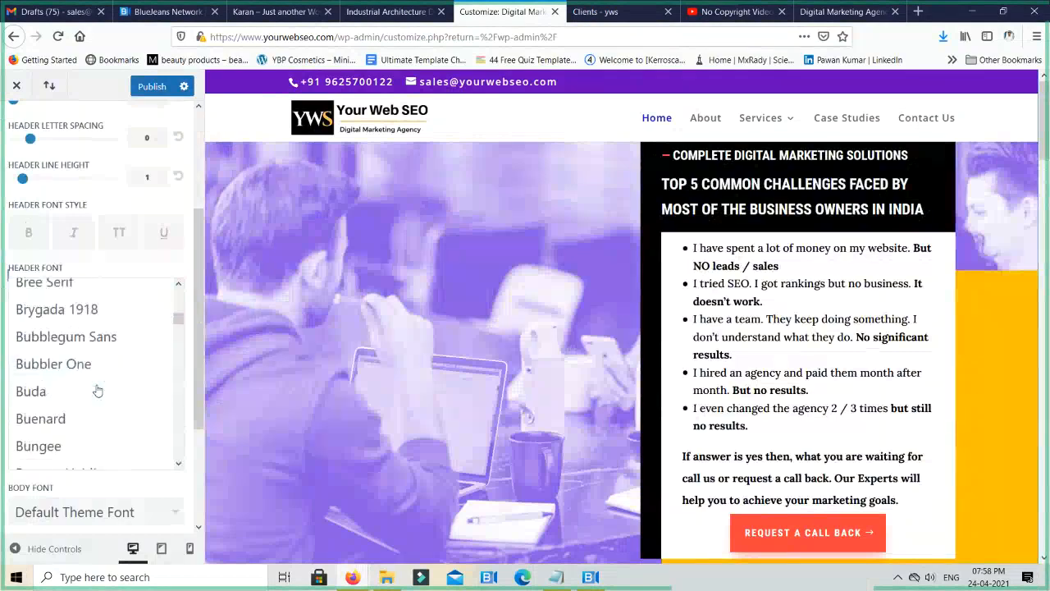
scroll(97, 391, "down", 15)
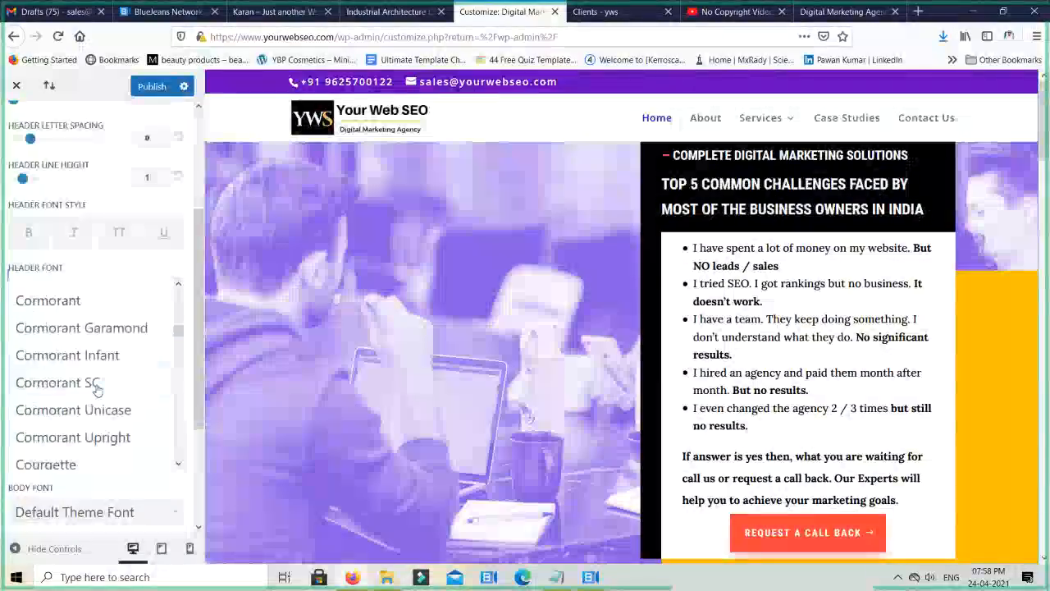
scroll(96, 390, "down", 12)
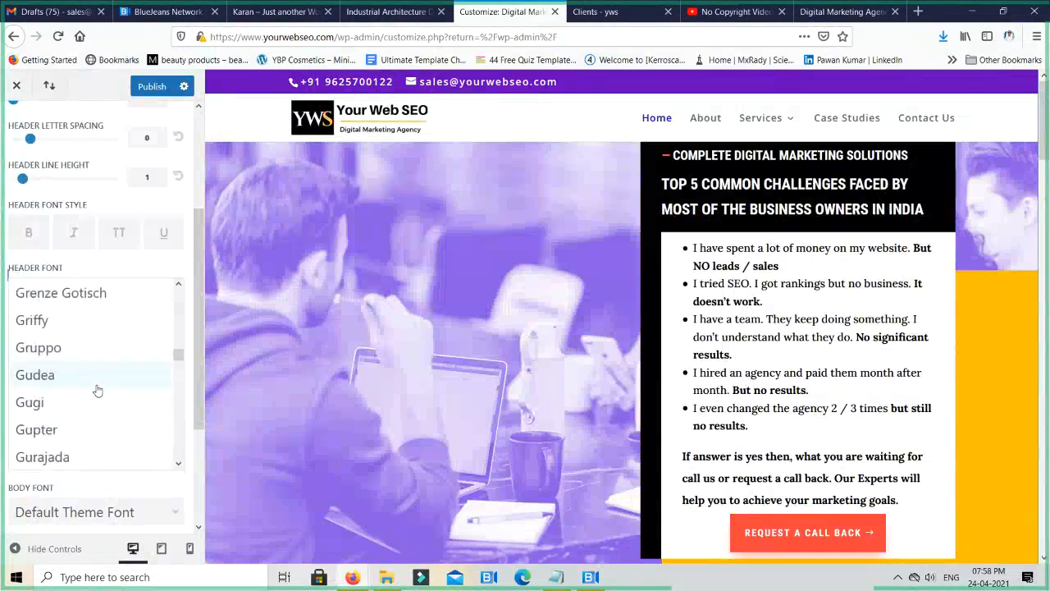
scroll(97, 391, "down", 15)
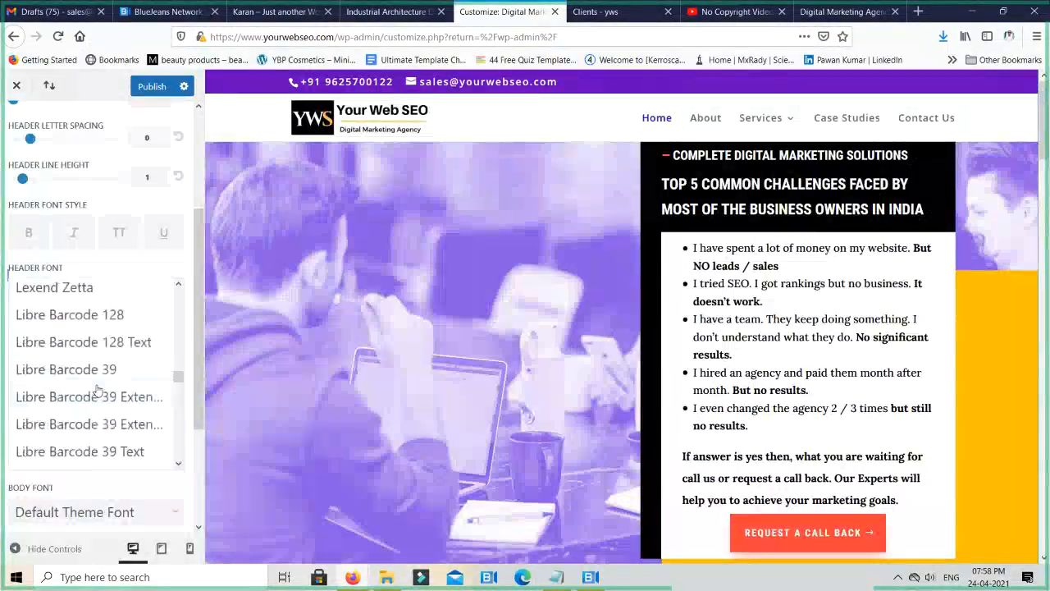
scroll(97, 390, "down", 2)
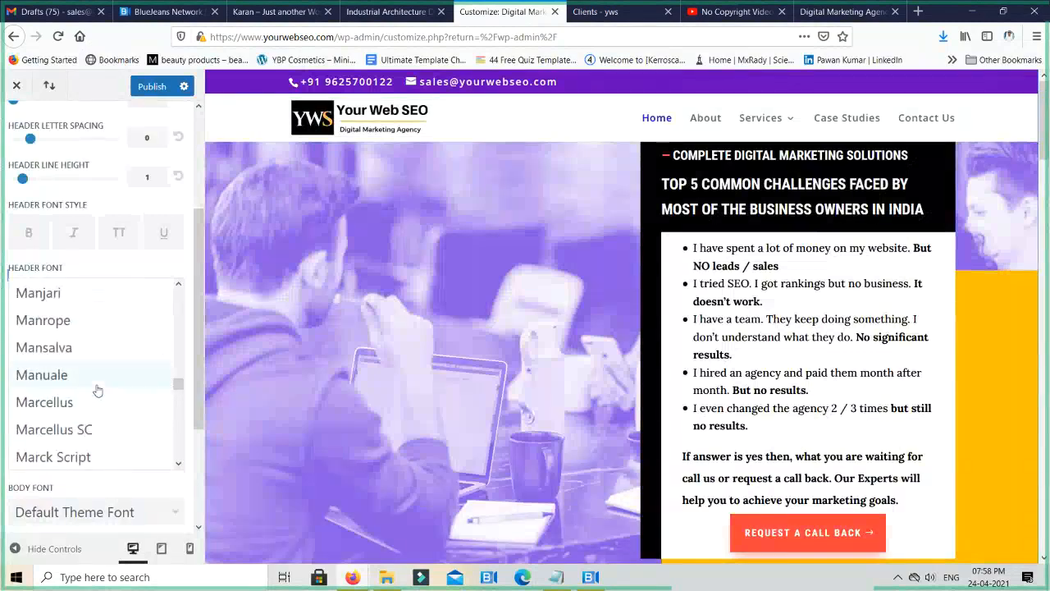
scroll(97, 391, "down", 15)
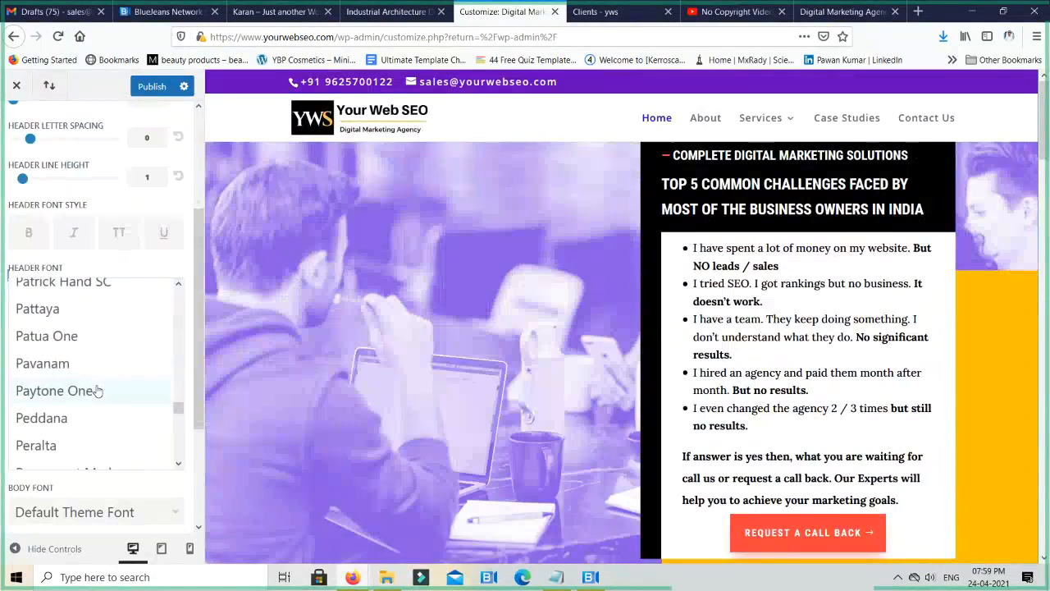
scroll(96, 390, "down", 8)
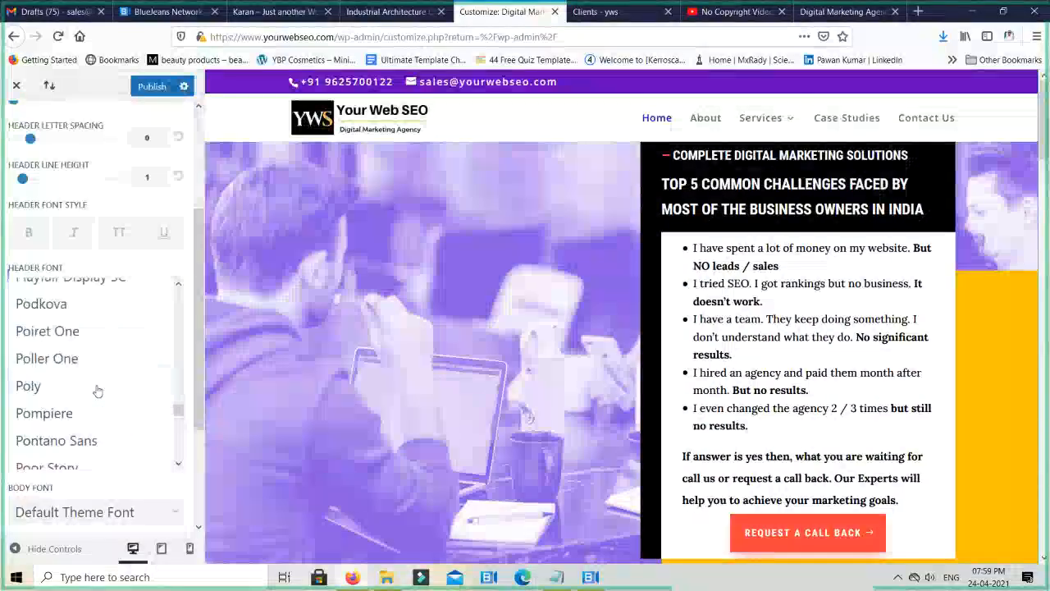
scroll(97, 391, "down", 1)
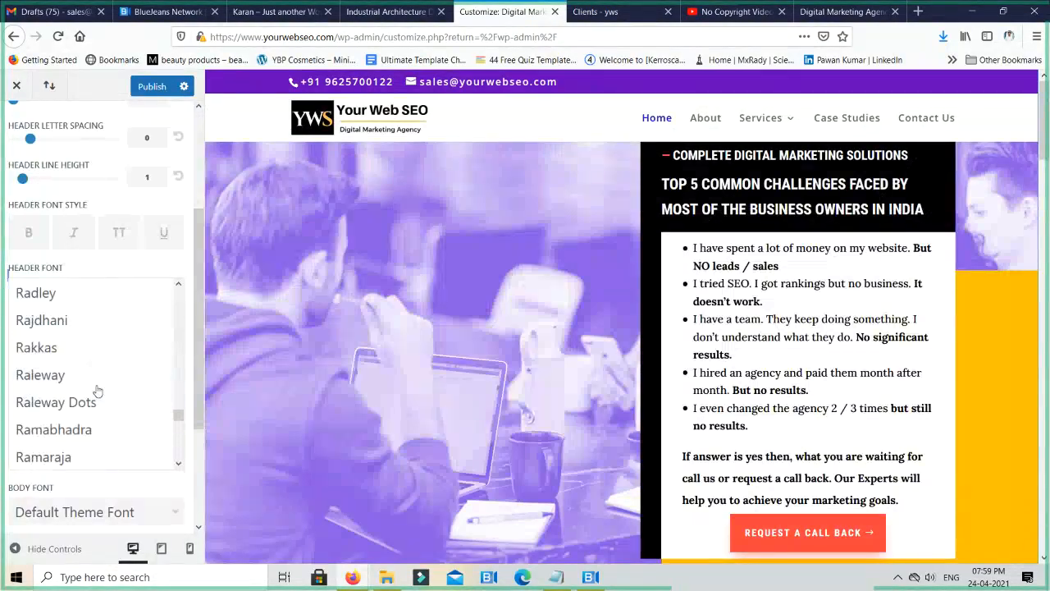
scroll(97, 390, "up", 2)
scroll(97, 391, "down", 9)
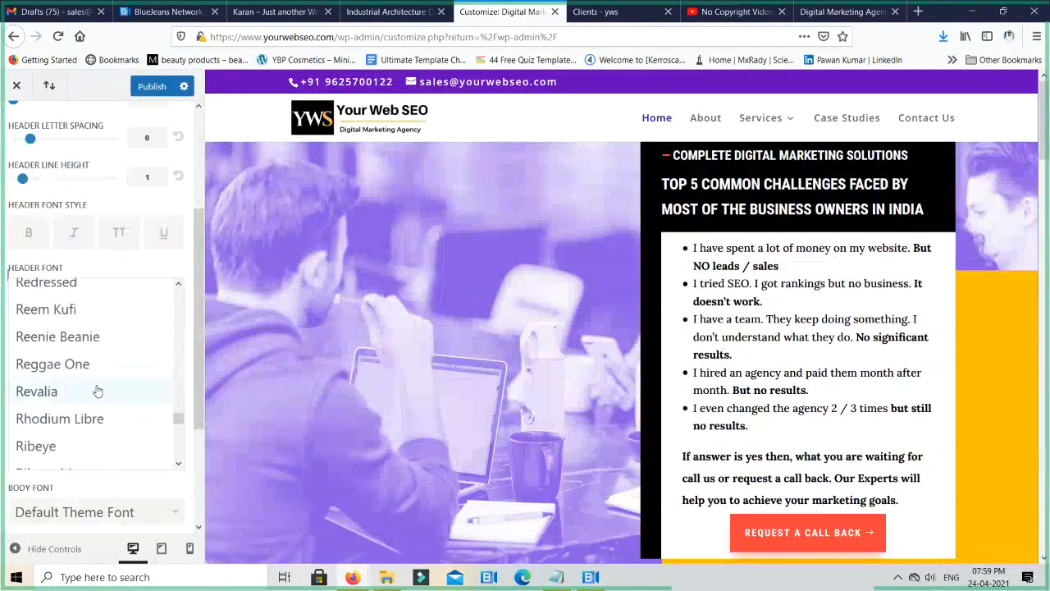
scroll(97, 391, "down", 5)
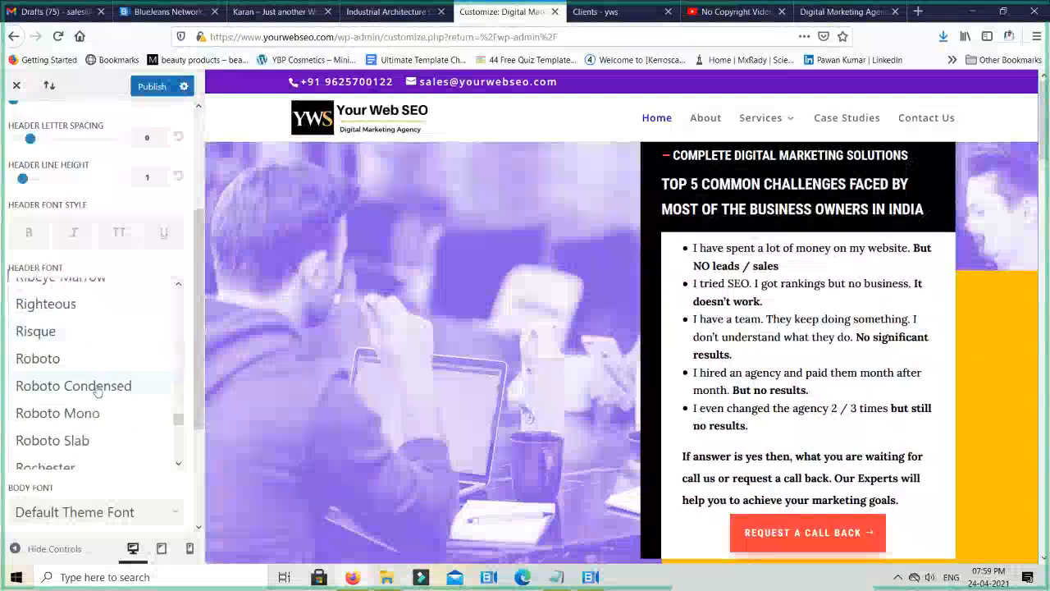
left_click(99, 385)
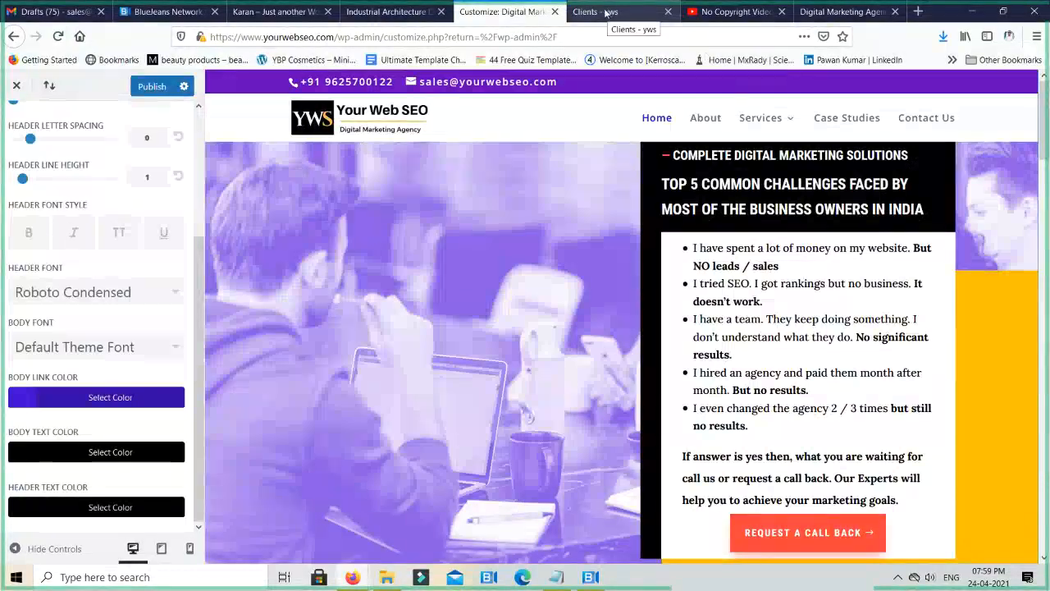
key("ctrl+Tab")
key("ctrl+Tab")
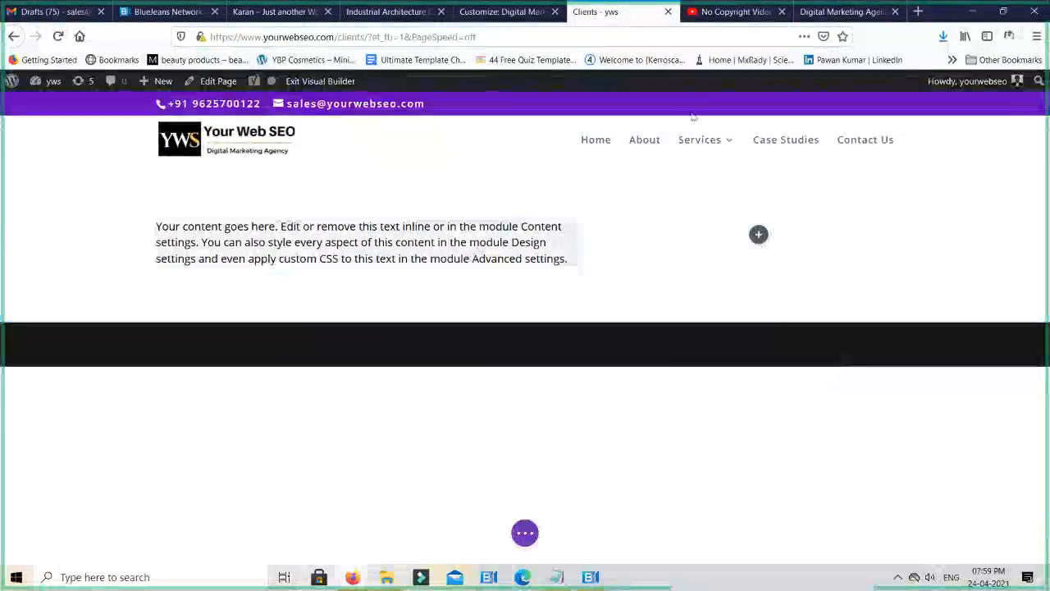
- Recheck the Heading Text design options of the "Top 5 Common Challenges" text module on the home page and close its settings without saving
mouse_move(685, 153)
key("ctrl+Tab")
key("ctrl+Tab")
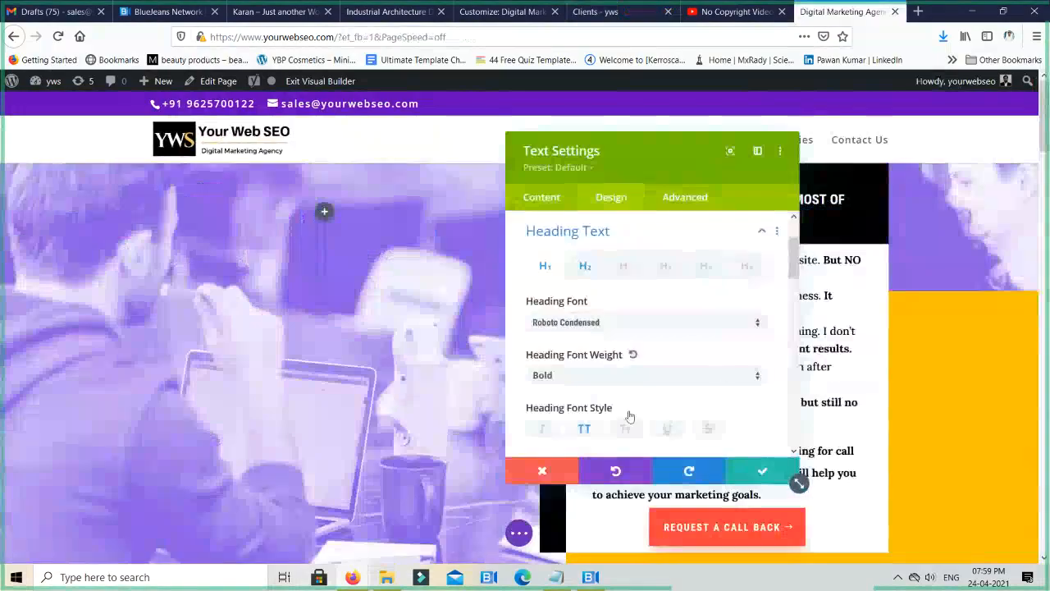
scroll(642, 358, "down", 1)
scroll(643, 359, "up", 2)
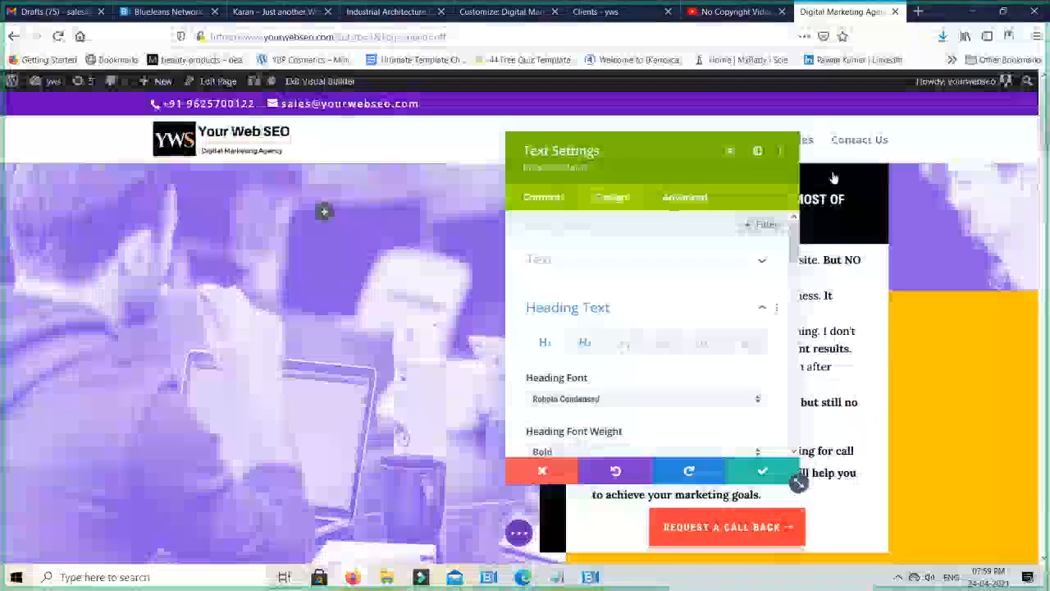
left_click(555, 472)
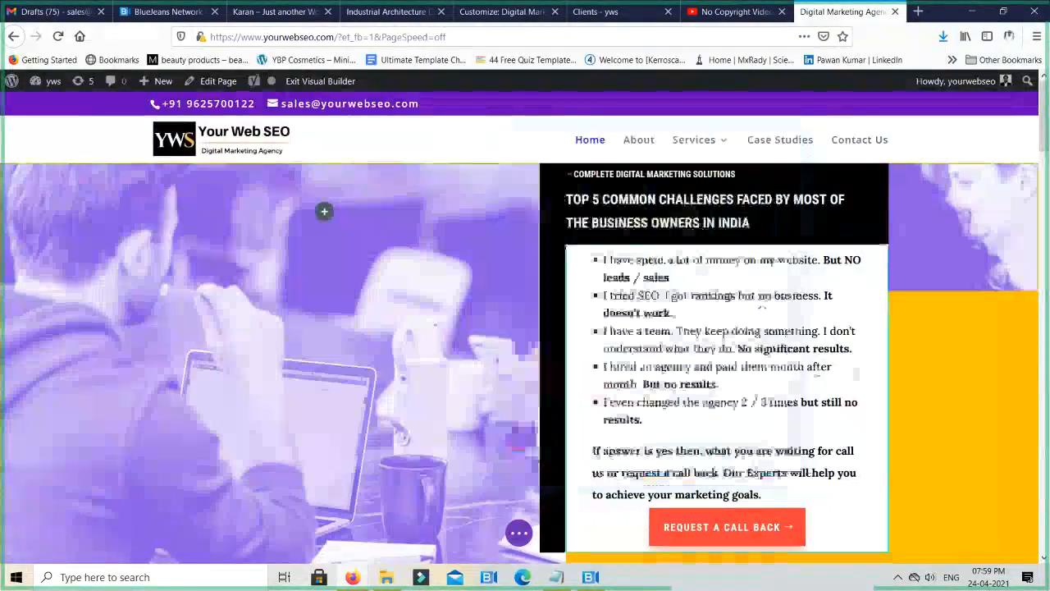
- Examine the Text design options, including font, colour and line height, of the bulleted-list text module on the home page
left_click(694, 292)
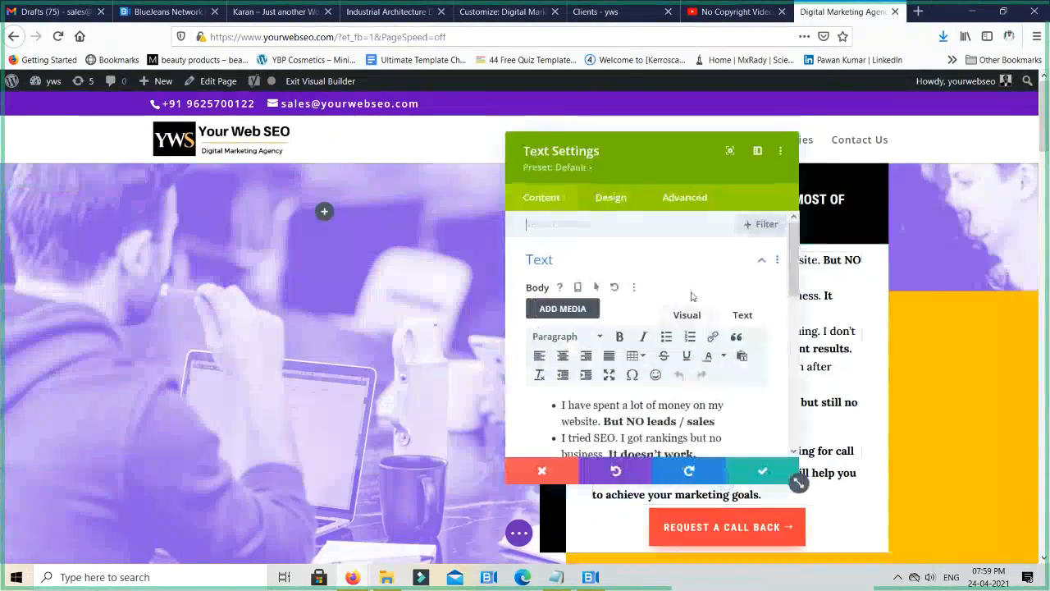
left_click(613, 195)
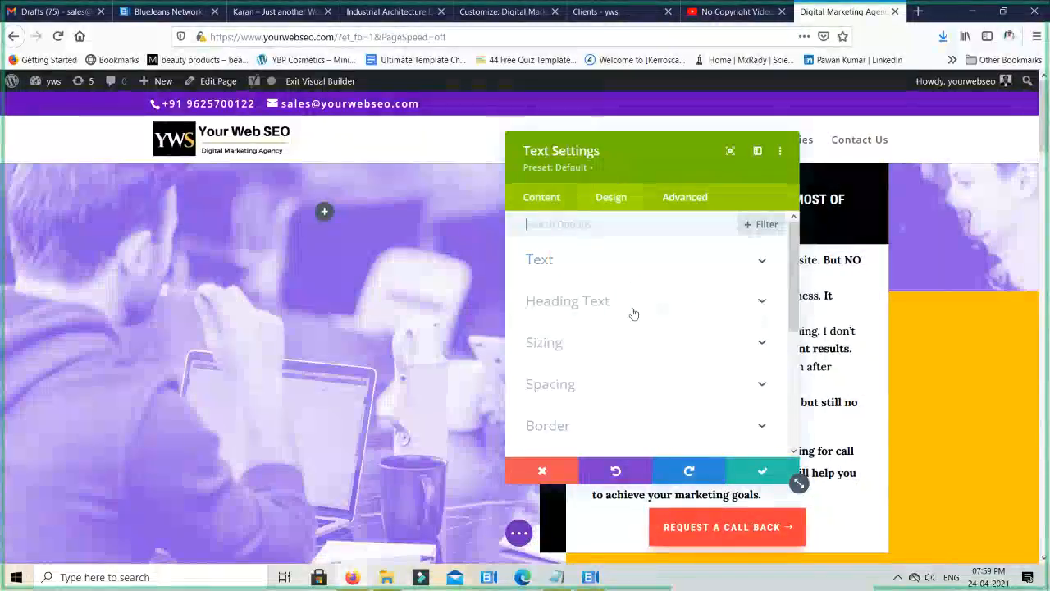
left_click(595, 262)
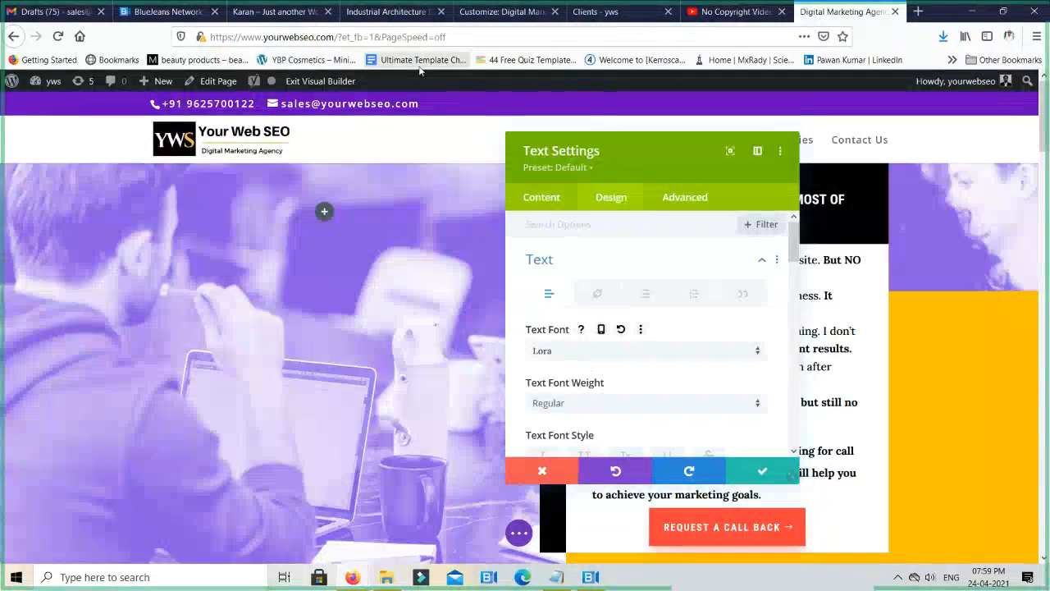
scroll(656, 344, "down", 3)
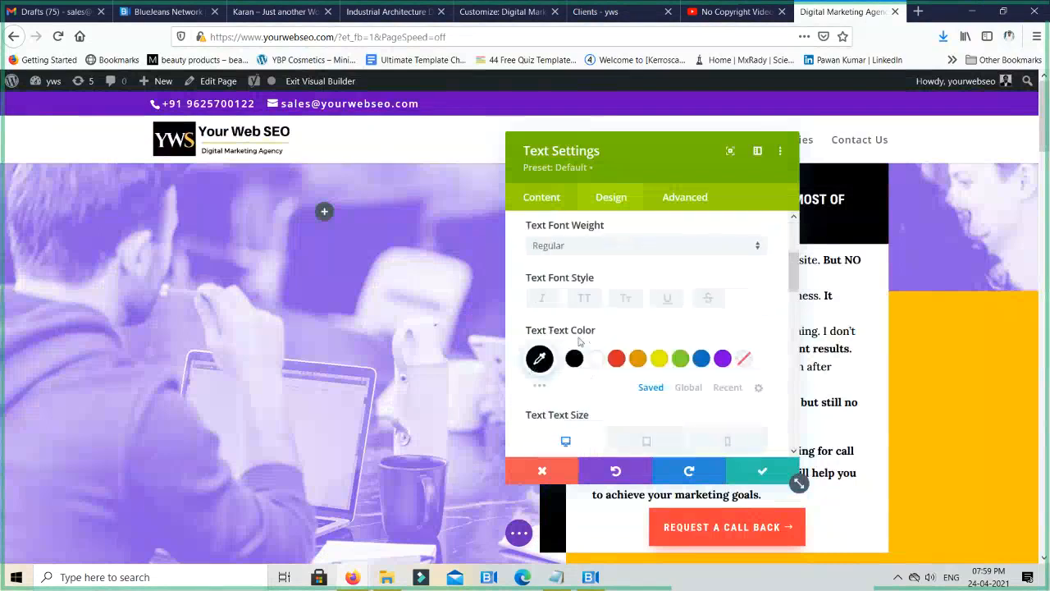
scroll(659, 351, "down", 3)
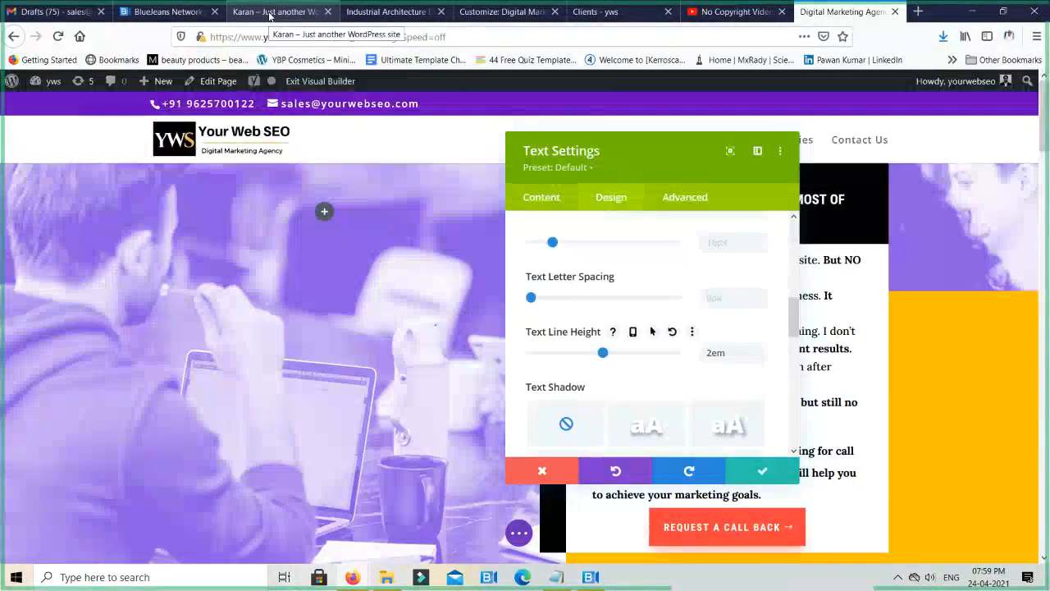
- Set the theme's body font to Lora in the customizer typography options and publish the change
left_click(518, 12)
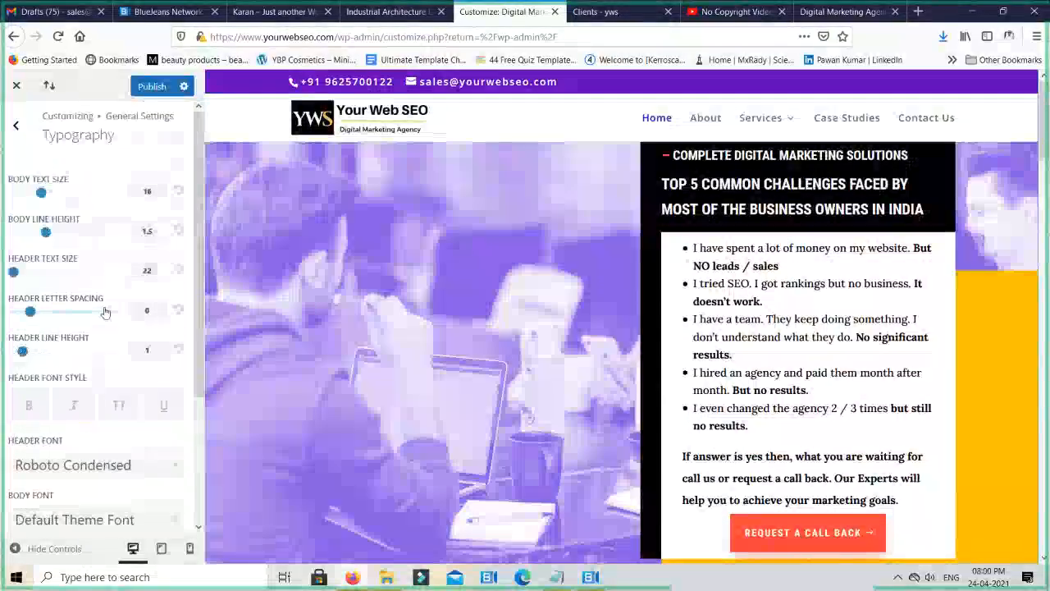
scroll(105, 312, "down", 3)
left_click(119, 376)
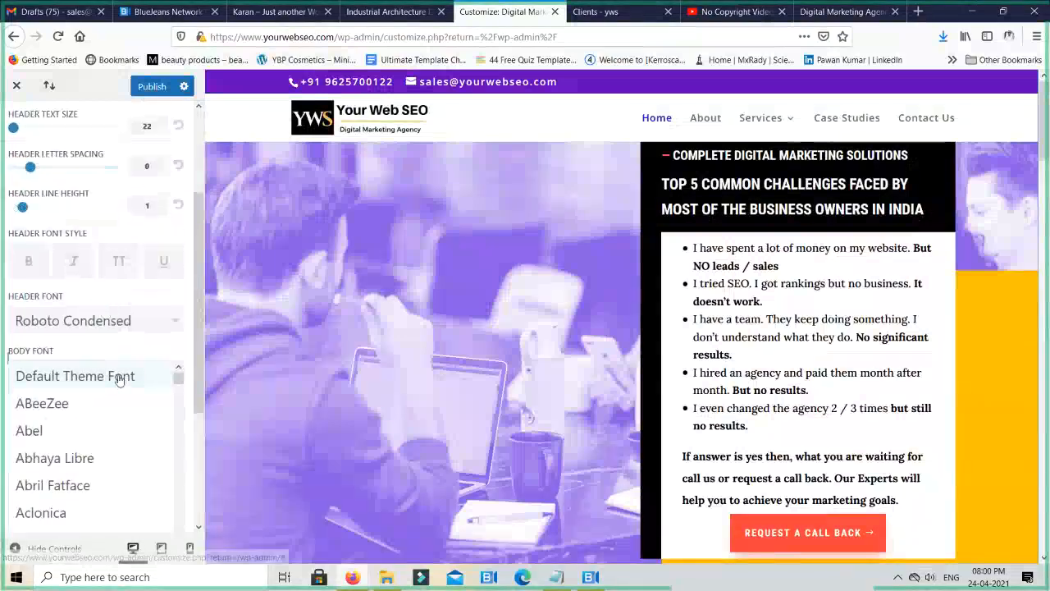
scroll(132, 445, "down", 5)
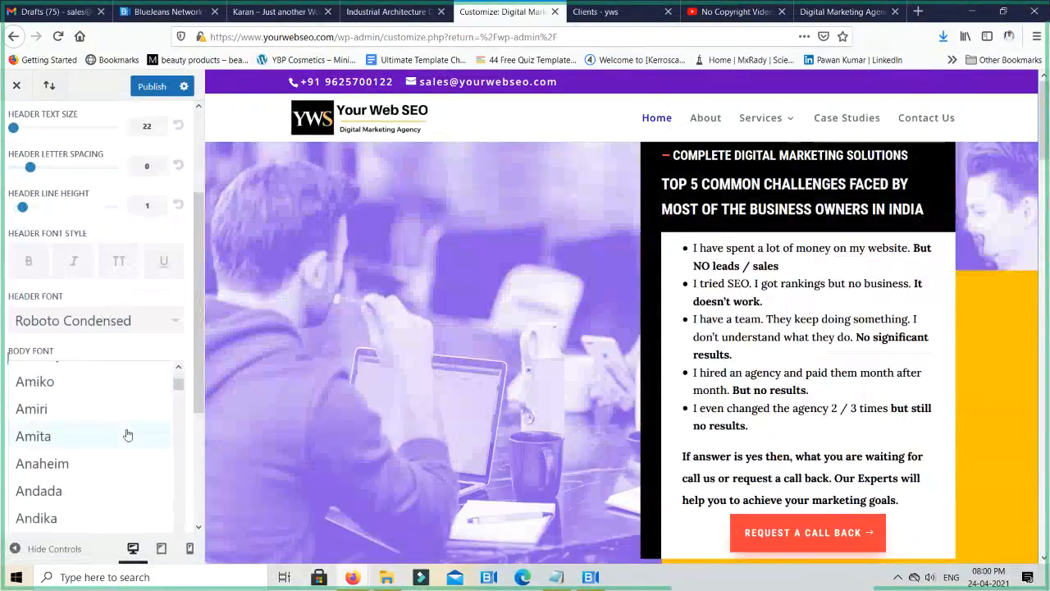
scroll(127, 434, "down", 12)
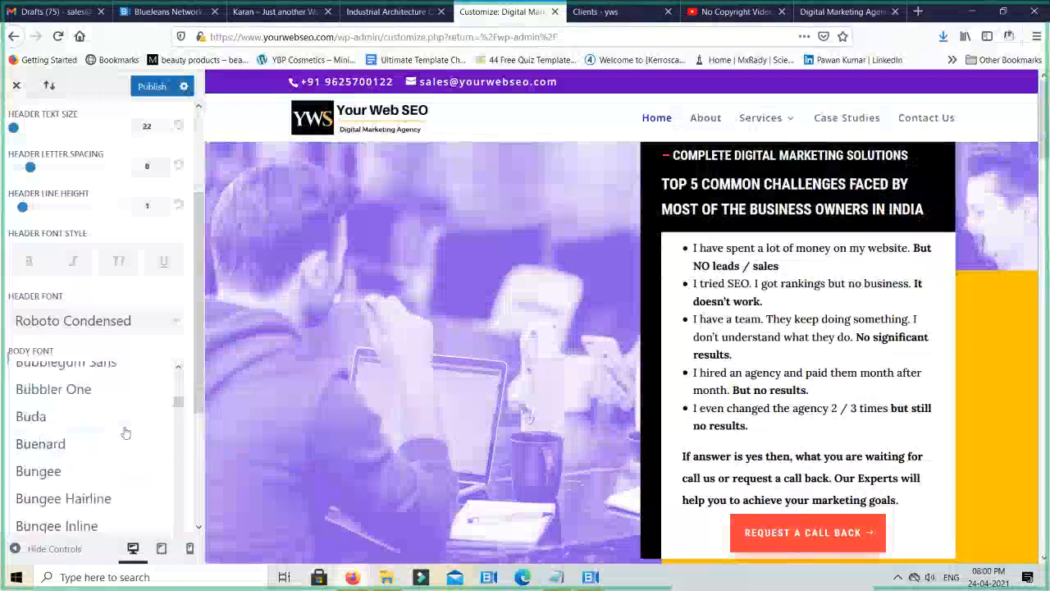
scroll(125, 433, "down", 15)
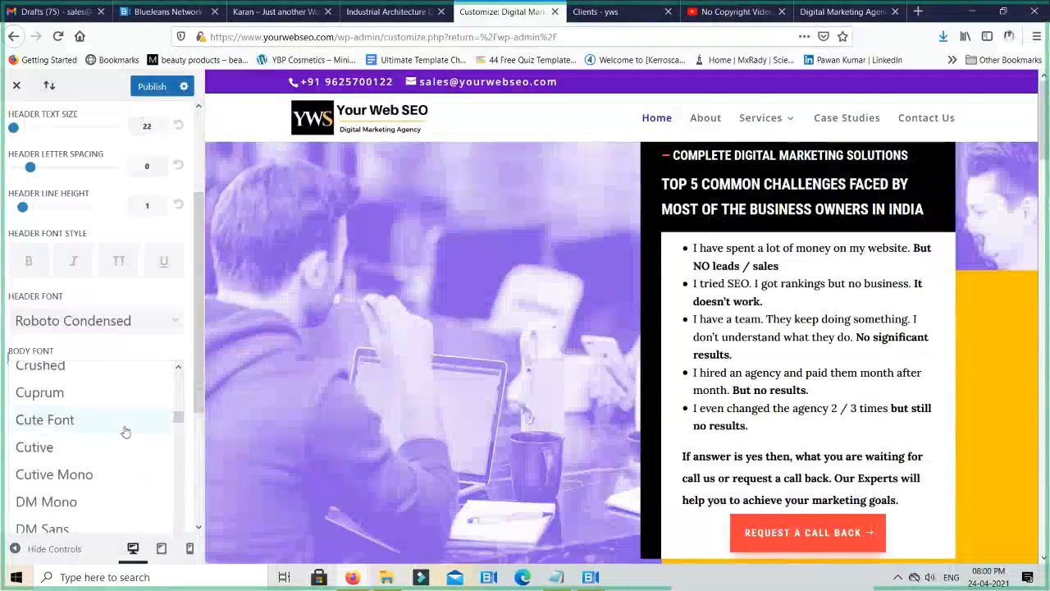
scroll(125, 432, "down", 12)
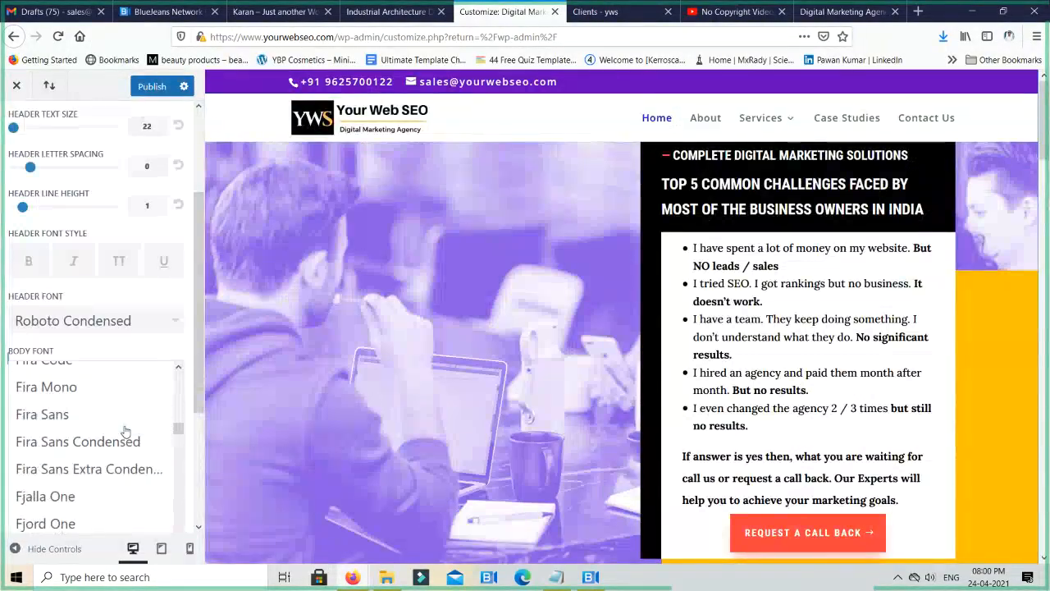
scroll(126, 433, "down", 12)
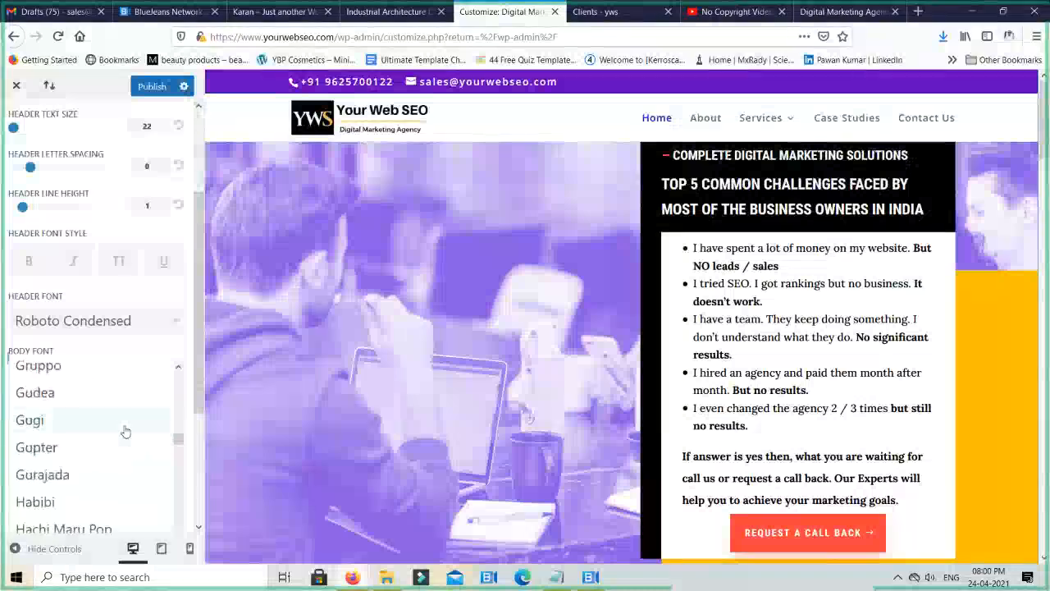
scroll(126, 433, "down", 4)
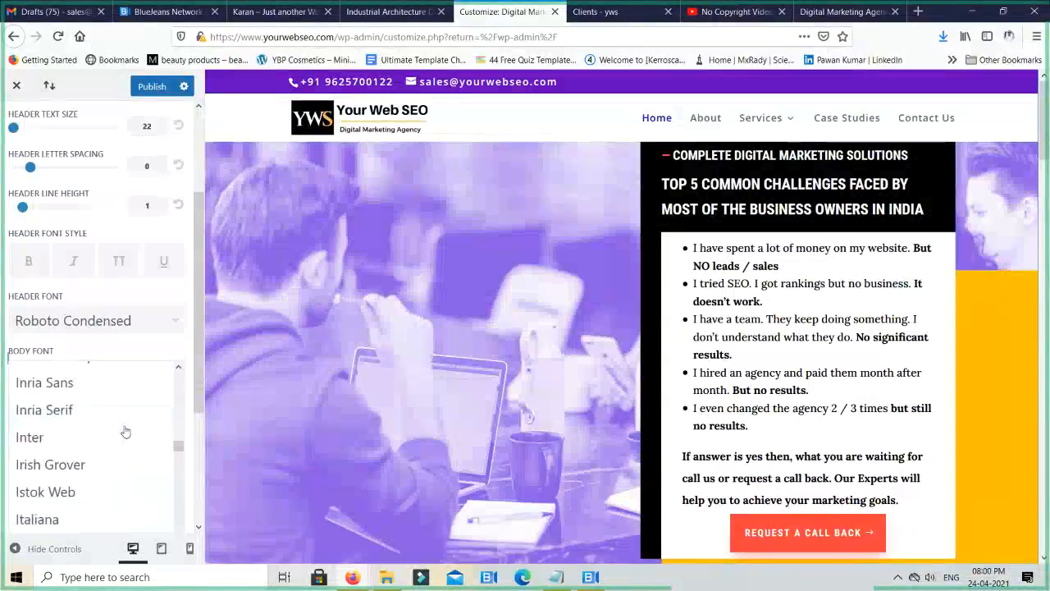
scroll(125, 433, "down", 2)
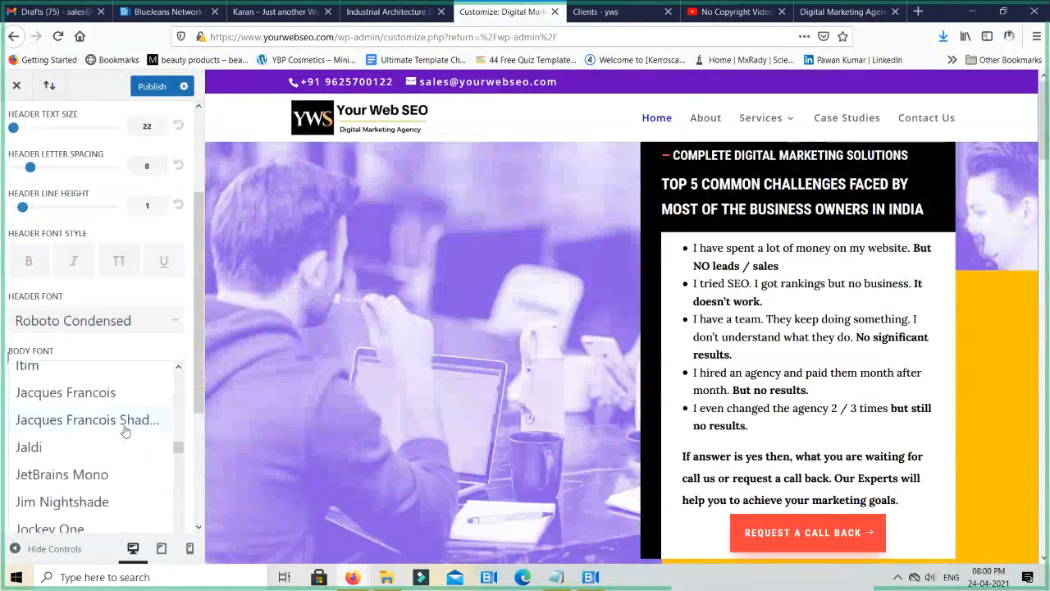
scroll(125, 432, "up", 9)
scroll(126, 433, "down", 5)
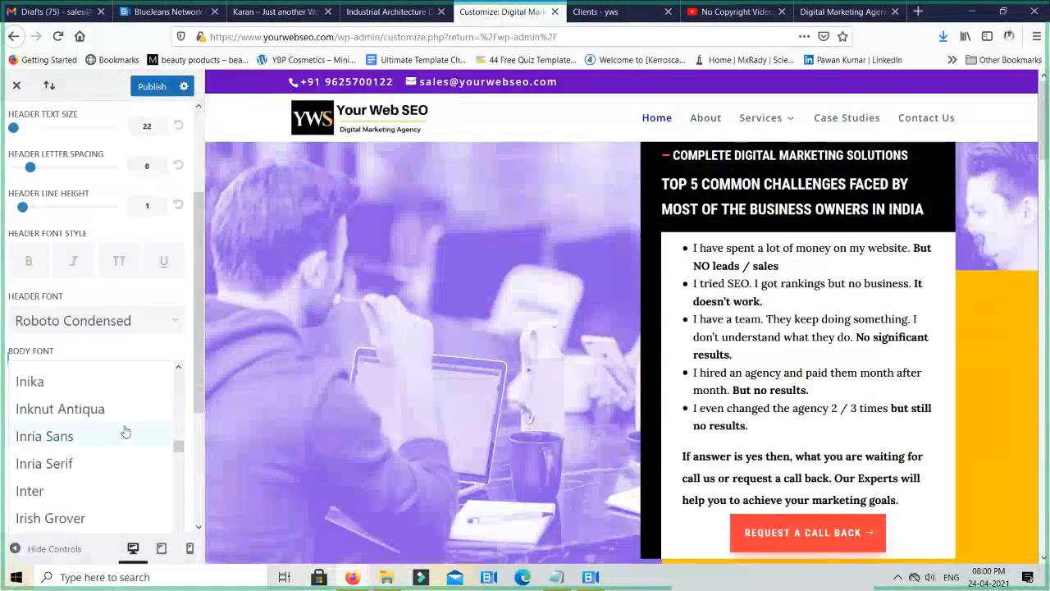
scroll(126, 432, "up", 1)
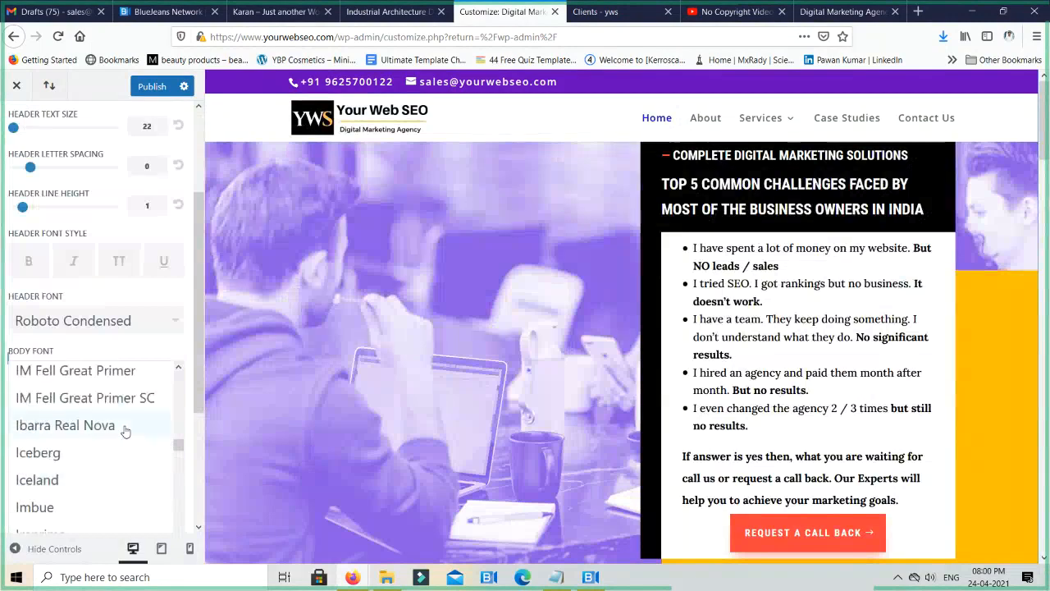
scroll(125, 433, "up", 2)
scroll(126, 432, "down", 2)
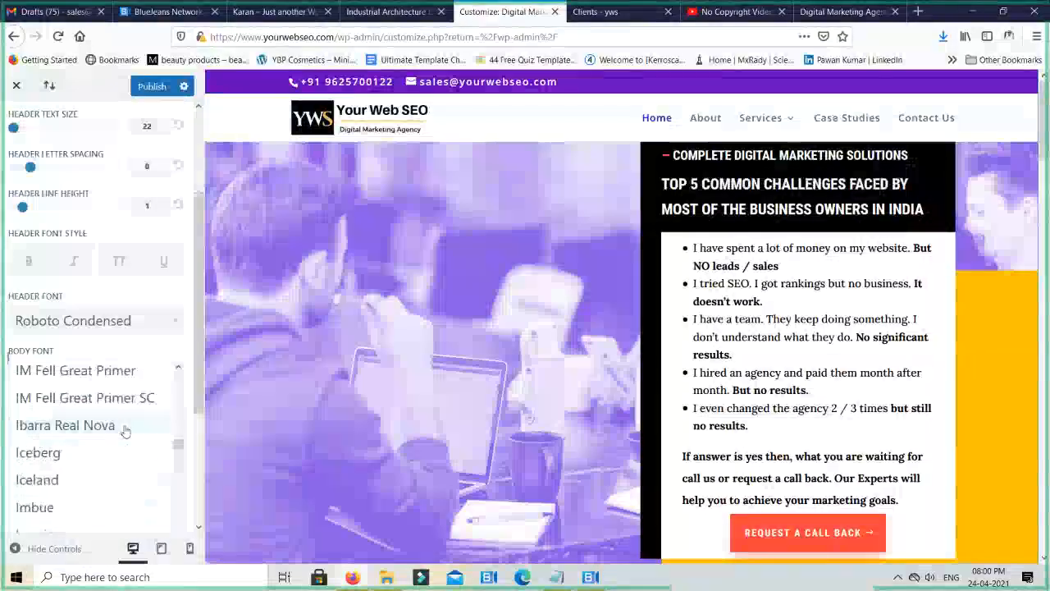
scroll(125, 433, "down", 7)
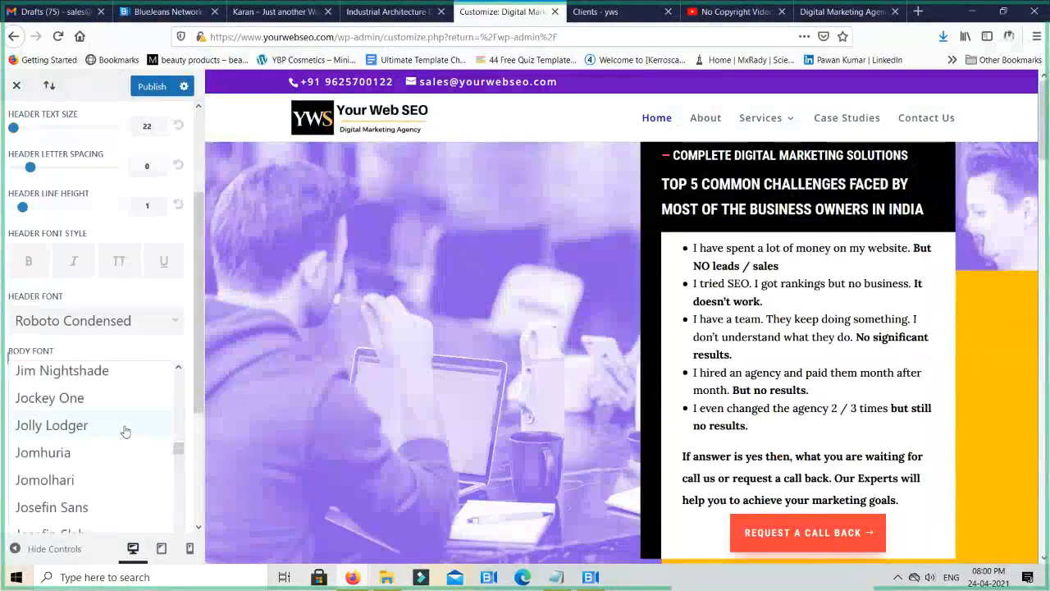
scroll(126, 432, "up", 2)
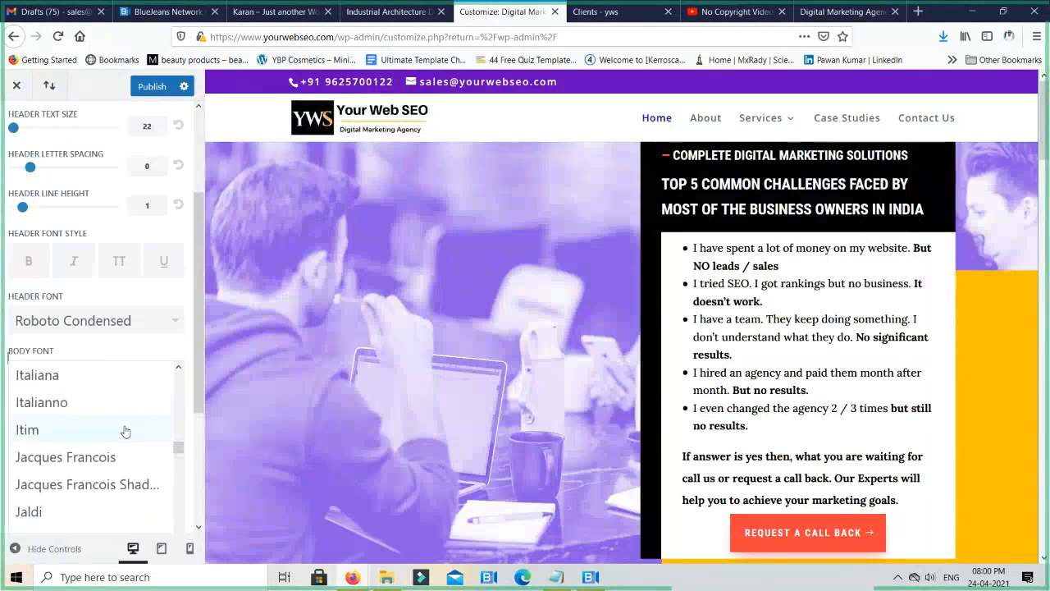
scroll(125, 432, "down", 18)
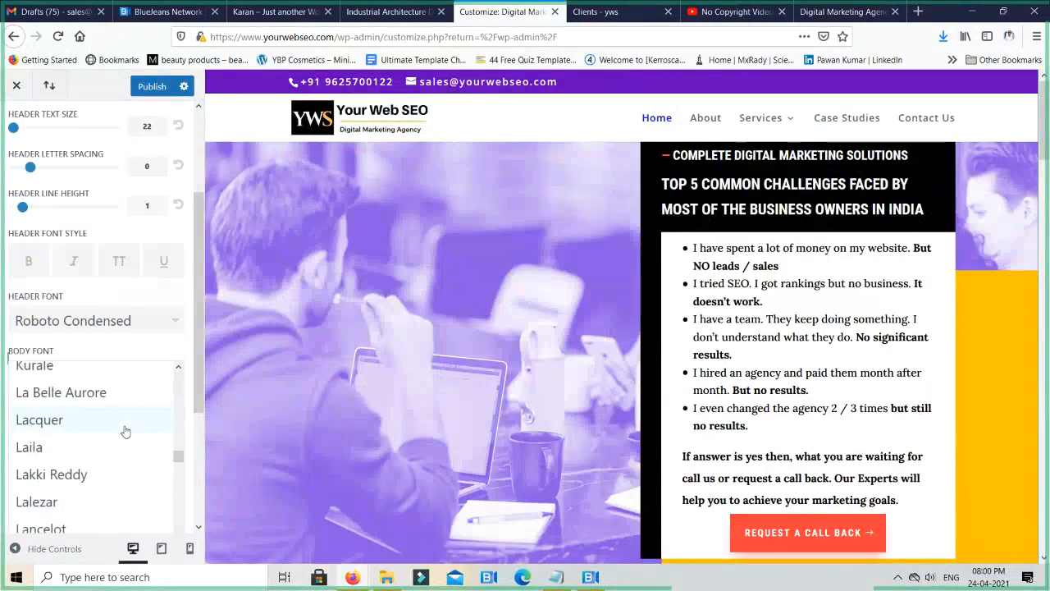
scroll(125, 433, "down", 5)
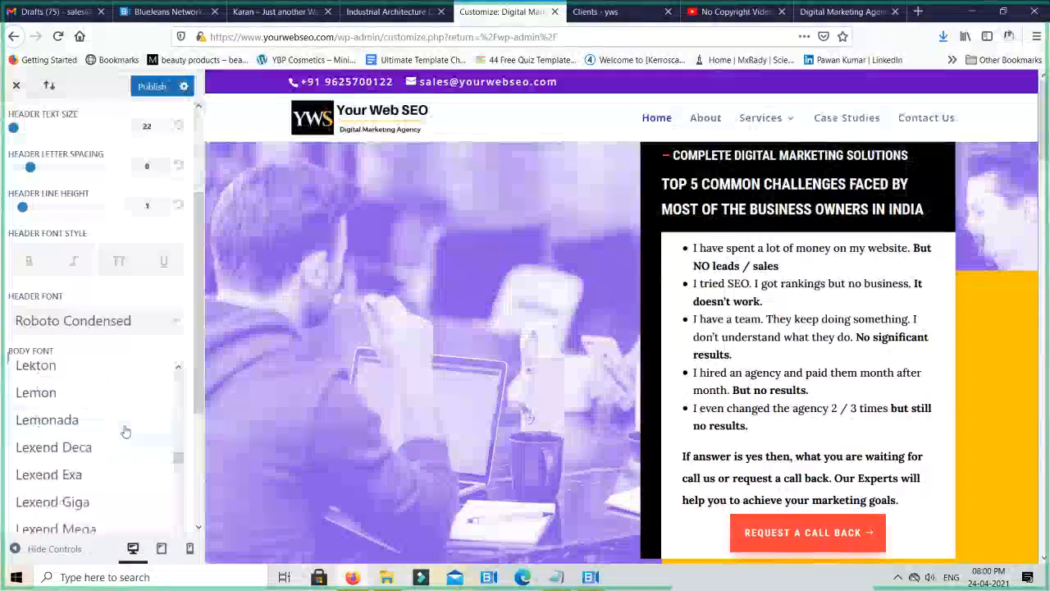
scroll(125, 432, "down", 8)
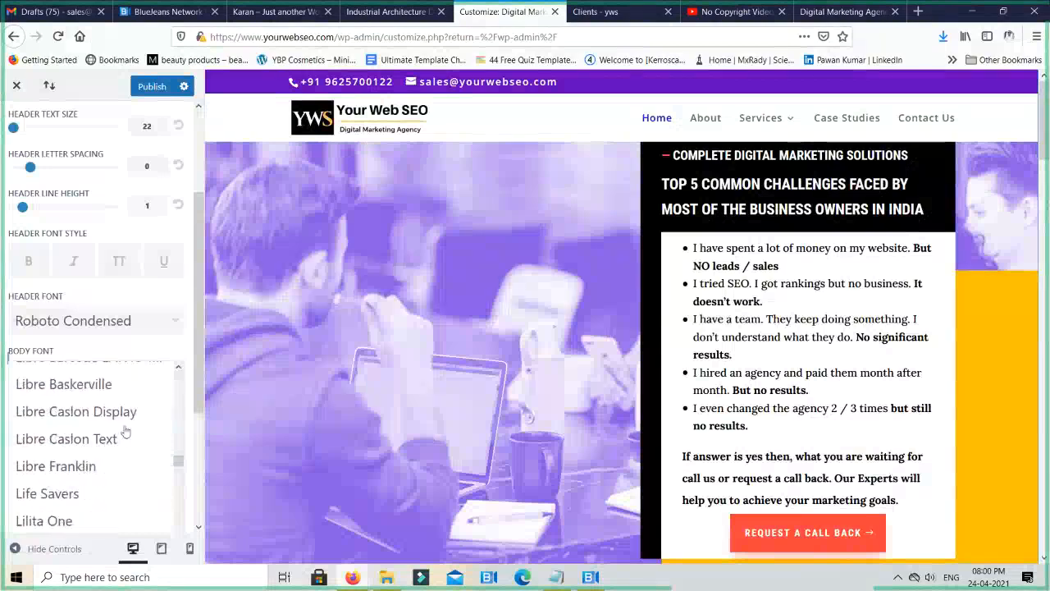
scroll(126, 433, "down", 5)
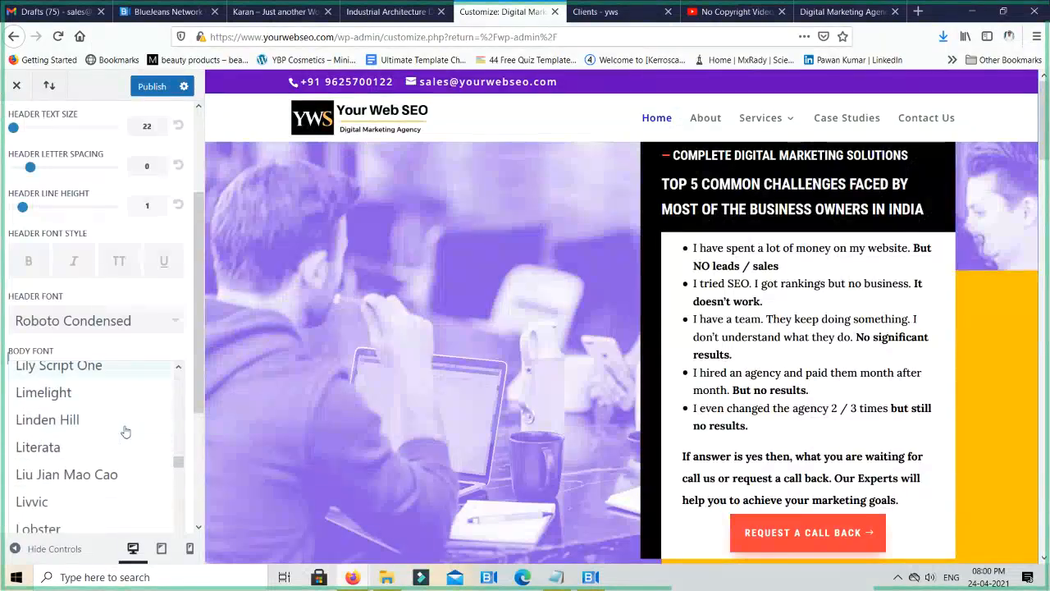
scroll(126, 432, "down", 3)
scroll(126, 431, "down", 6)
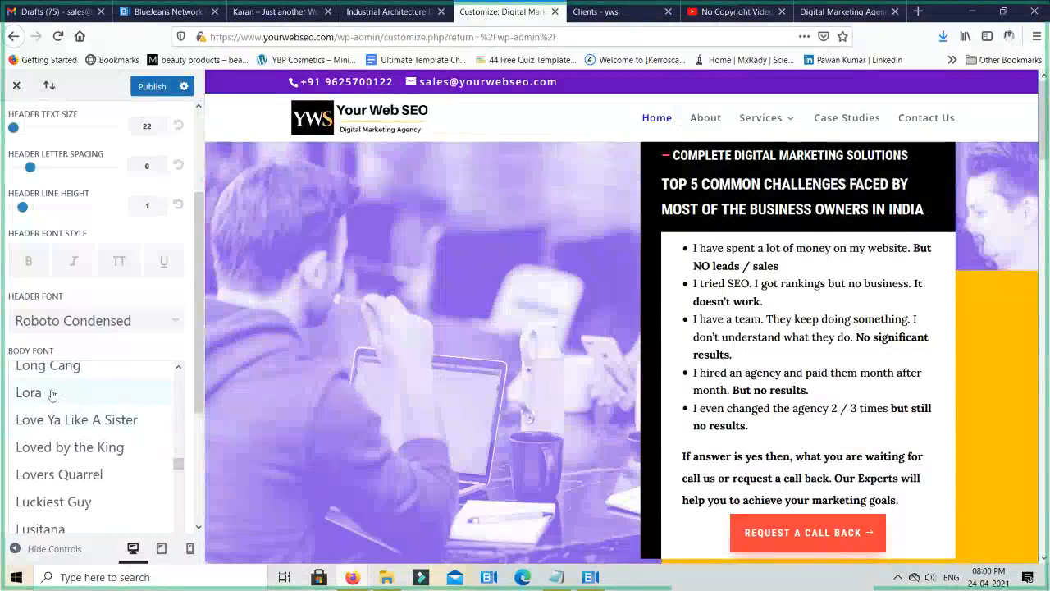
left_click(51, 393)
scroll(113, 395, "down", 1)
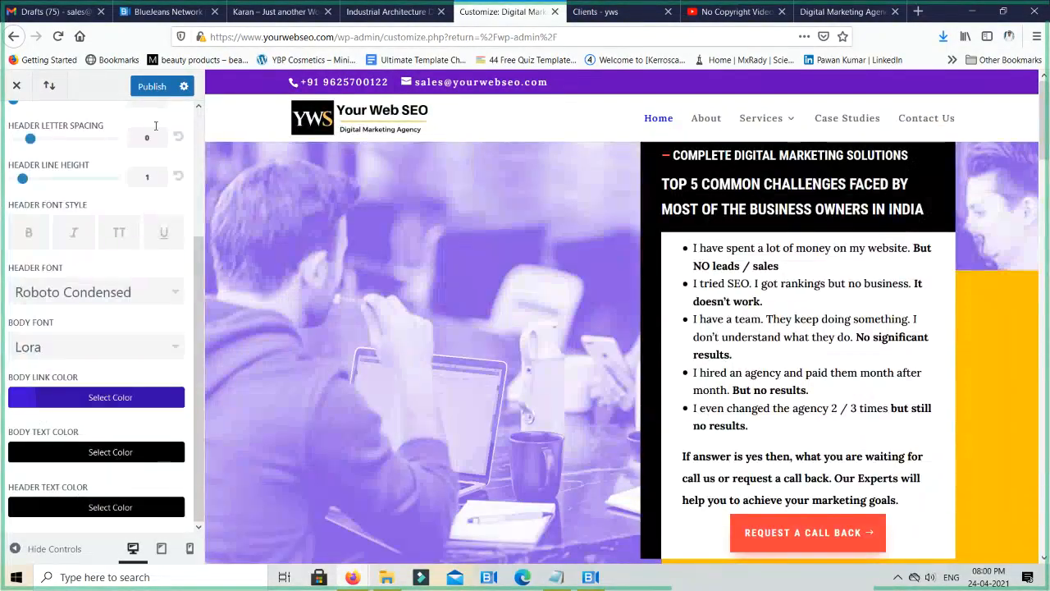
left_click(146, 89)
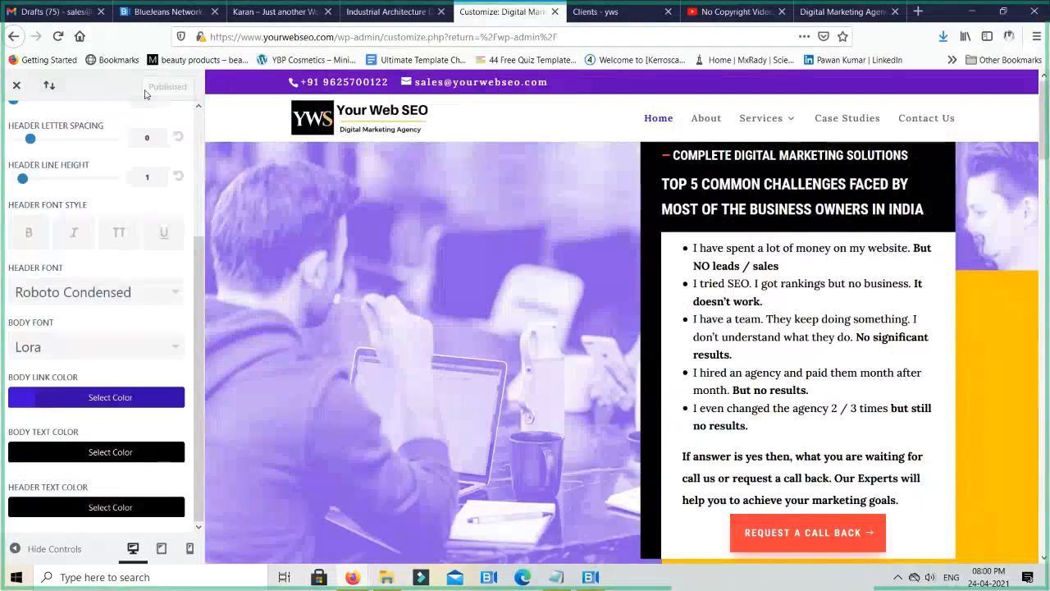
- Exit the theme customizer, close its browser tab and return to the Clients page builder
left_click(392, 12)
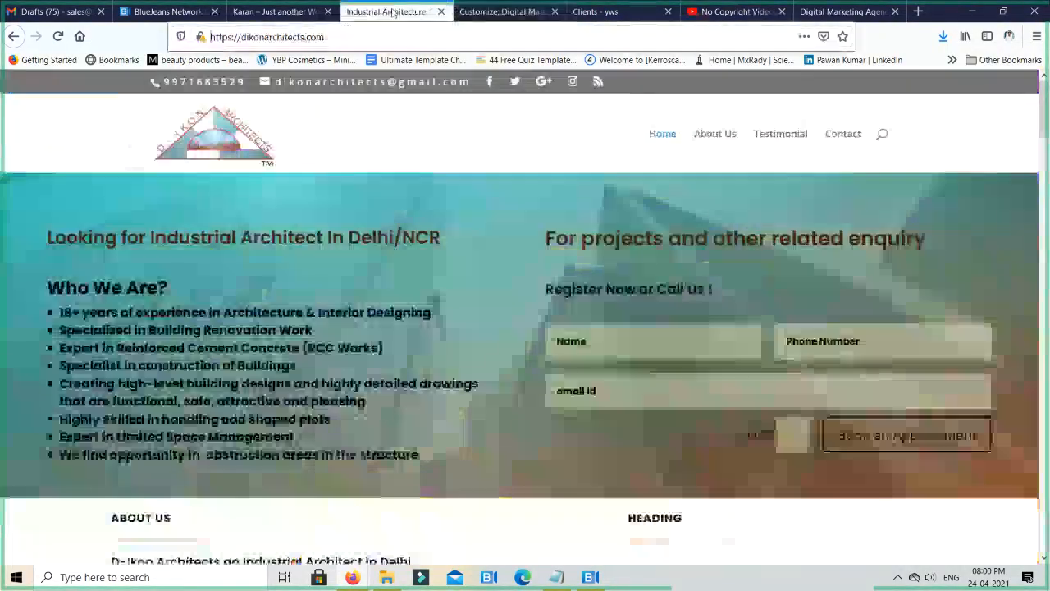
left_click(484, 12)
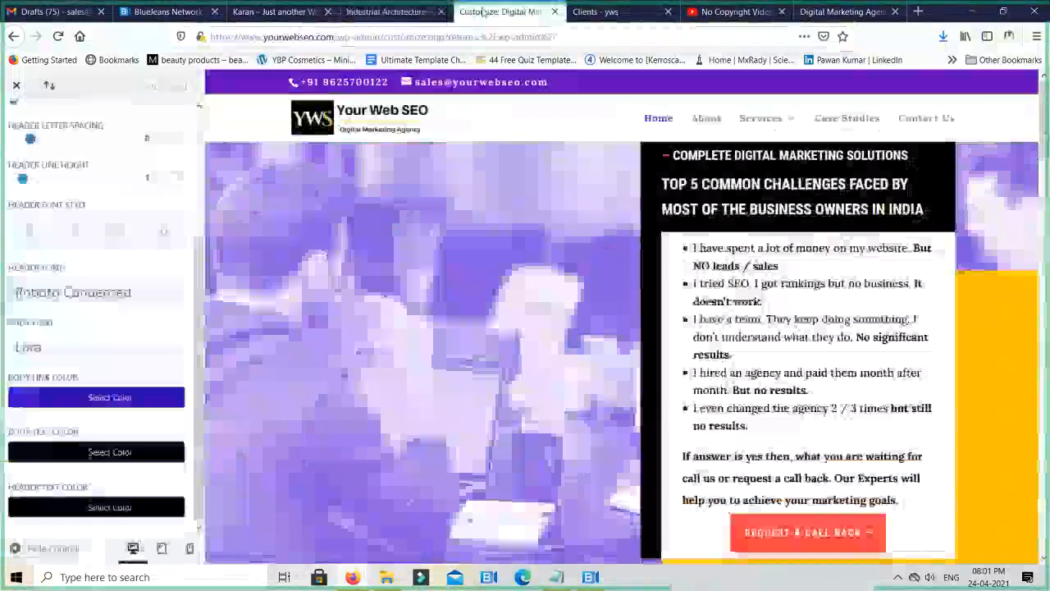
left_click(16, 86)
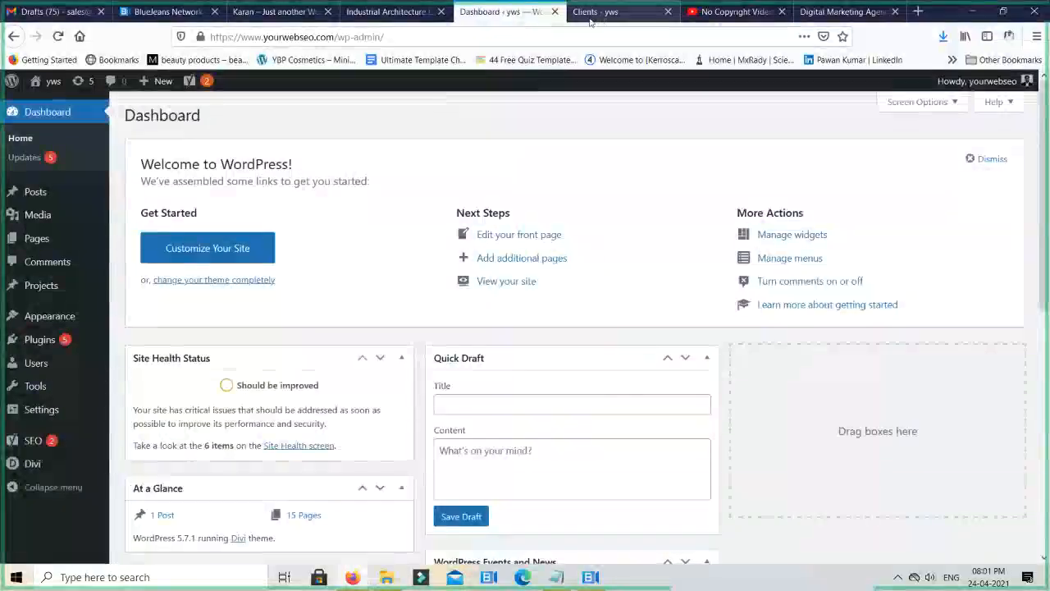
key("ctrl+w")
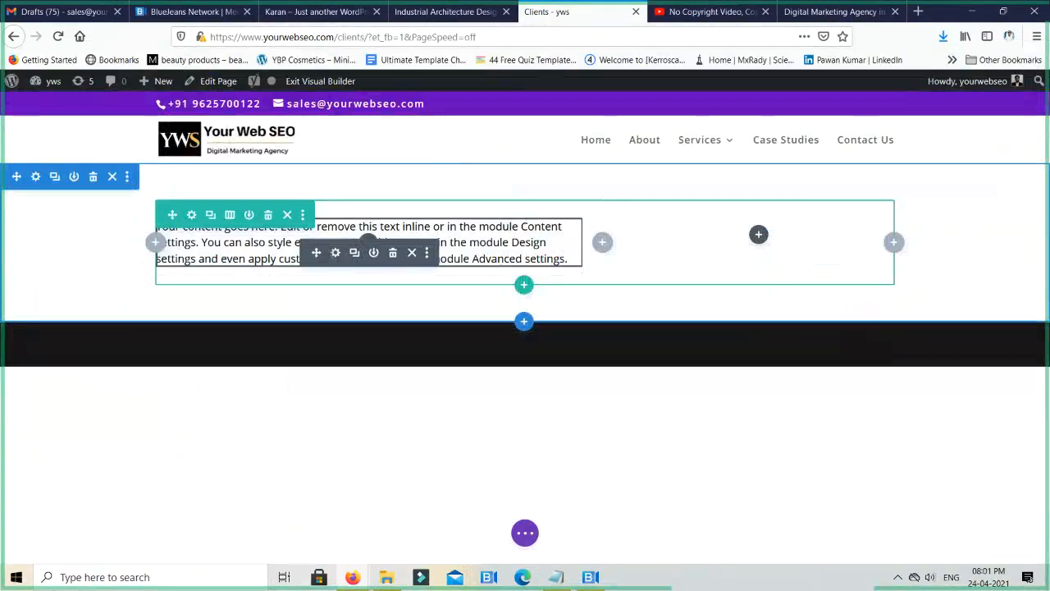
- Replace the placeholder body of the Clients page's text module with "We are working with top companies around the world"
left_click(335, 252)
key("ctrl+a")
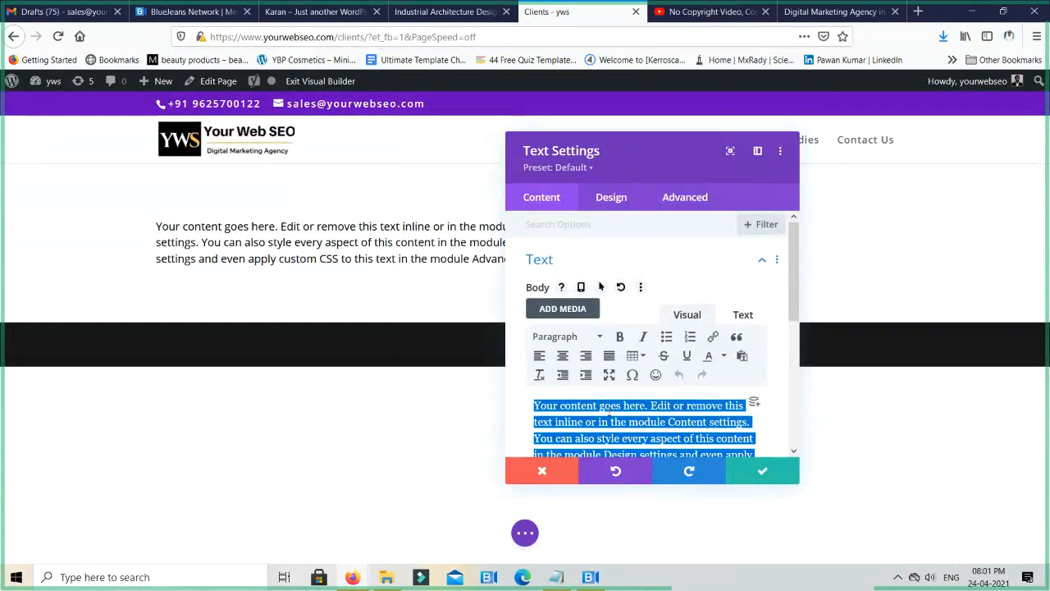
type("Be")
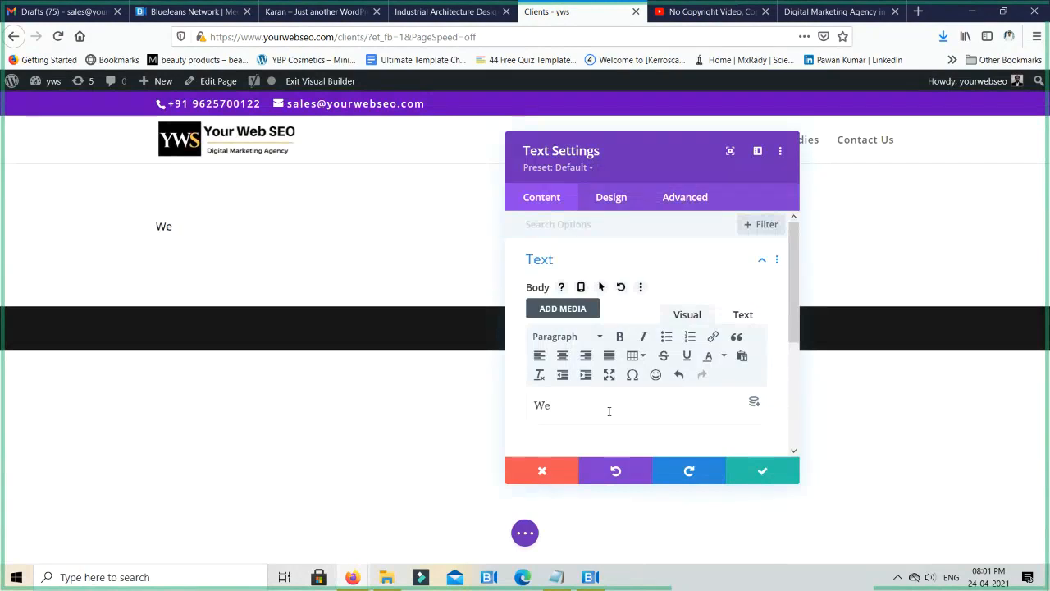
type("stworking with")
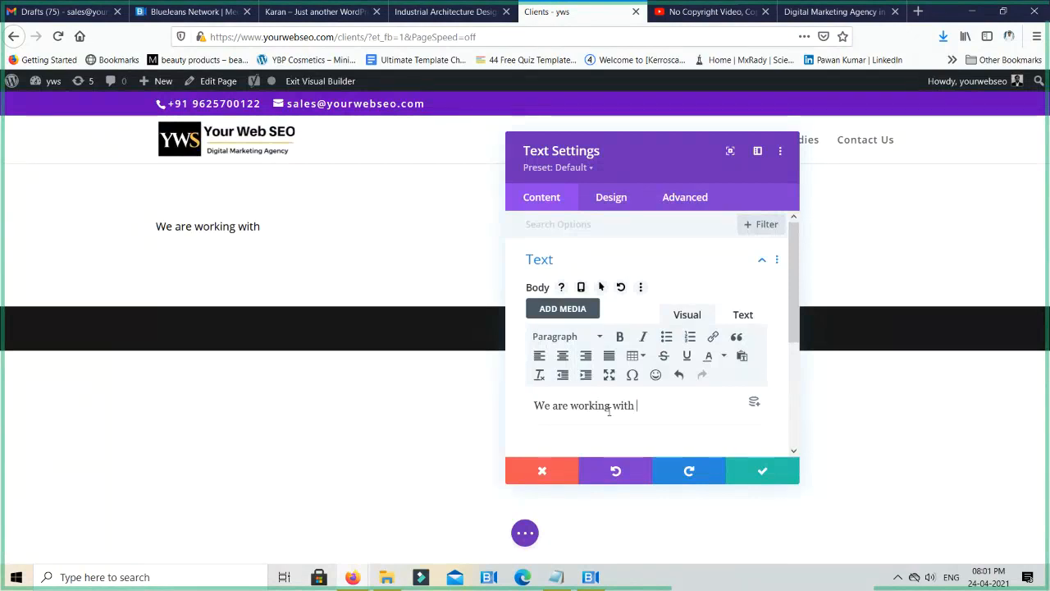
type(" top Comp")
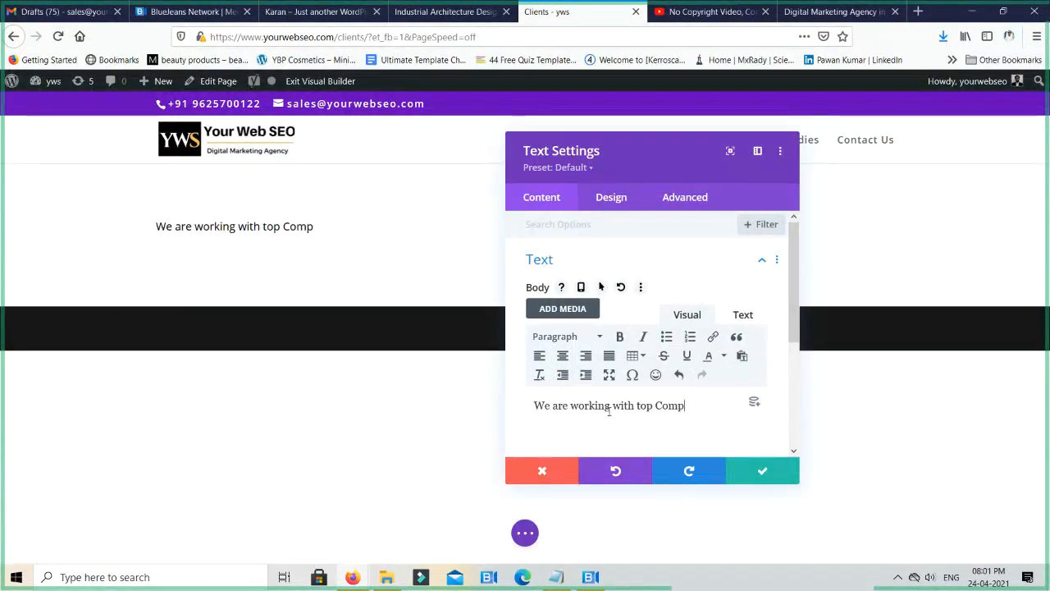
key("BackSpace")
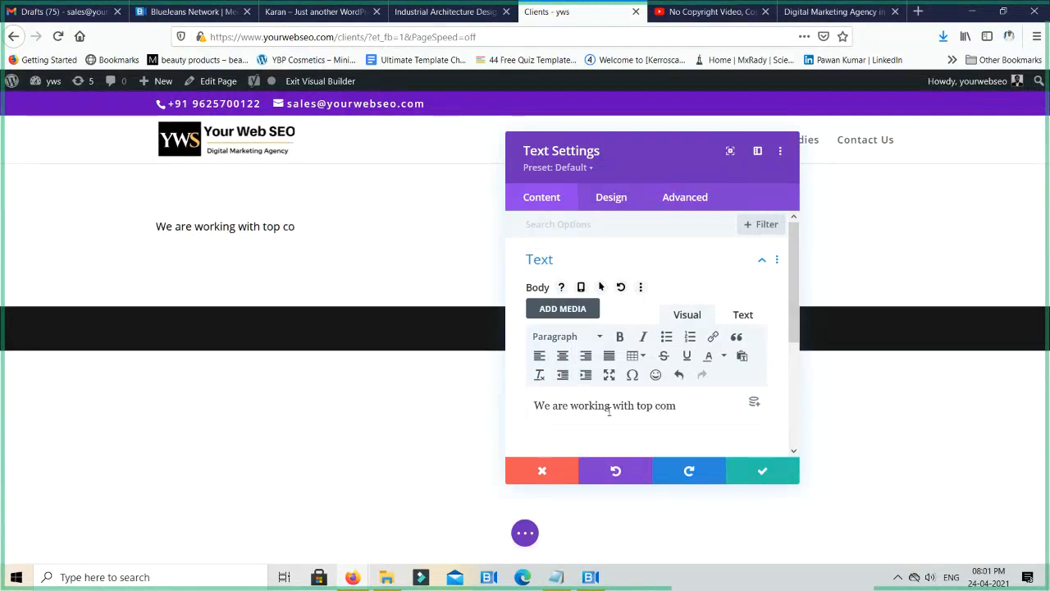
type("panies a")
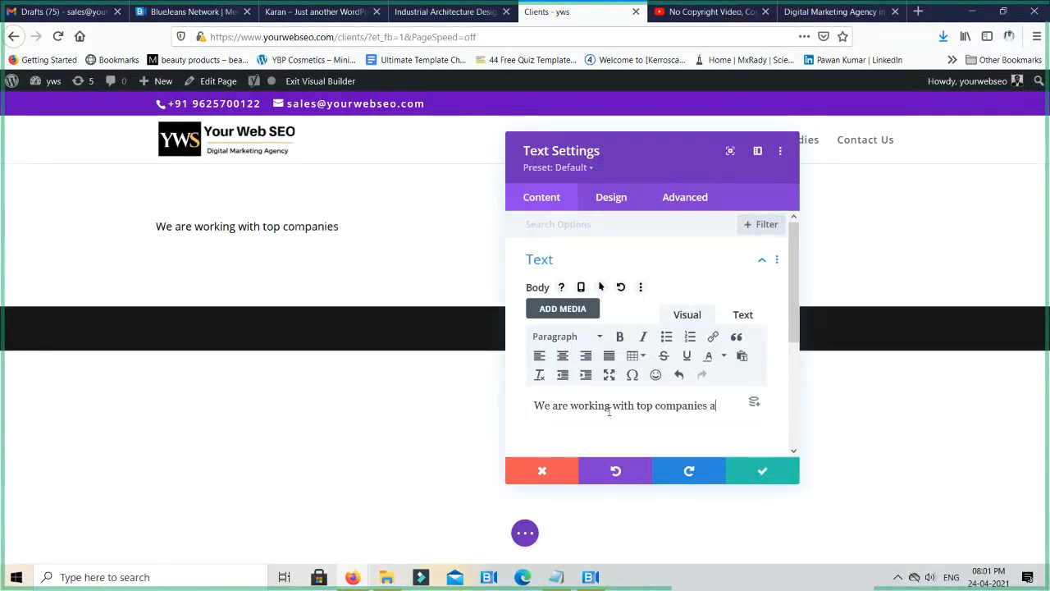
type("round the world")
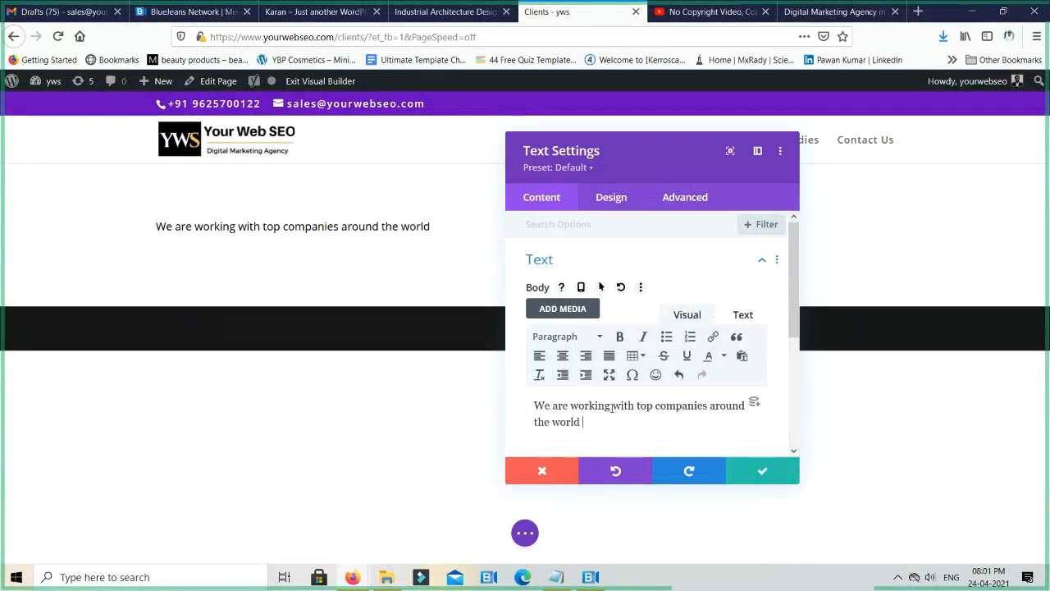
- Format the whole sentence as Heading 1 and move the Text Settings dialog clear of the heading on the page
key("ctrl+a")
left_click(580, 337)
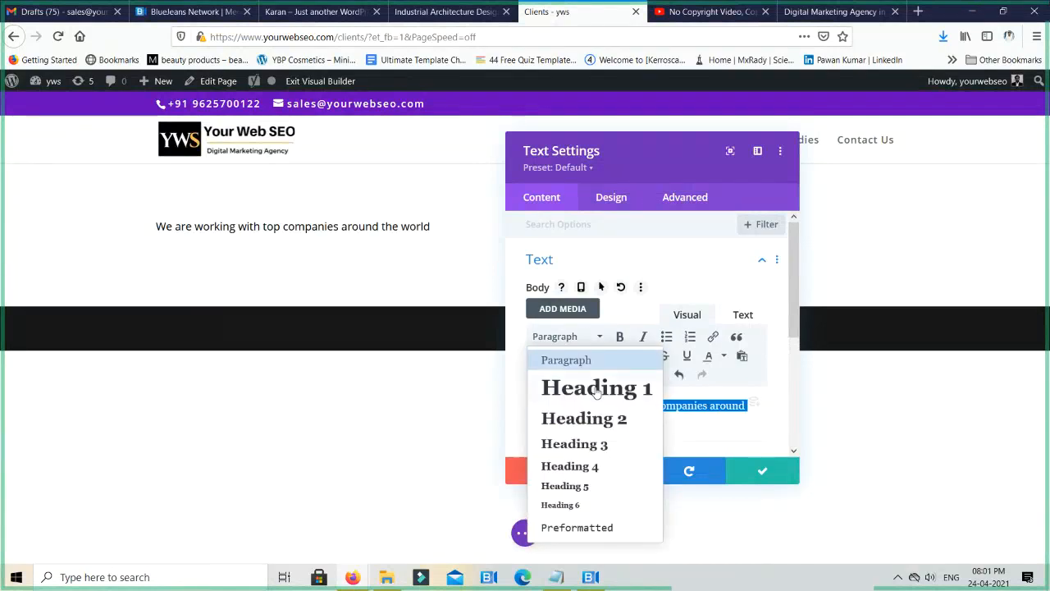
left_click(599, 387)
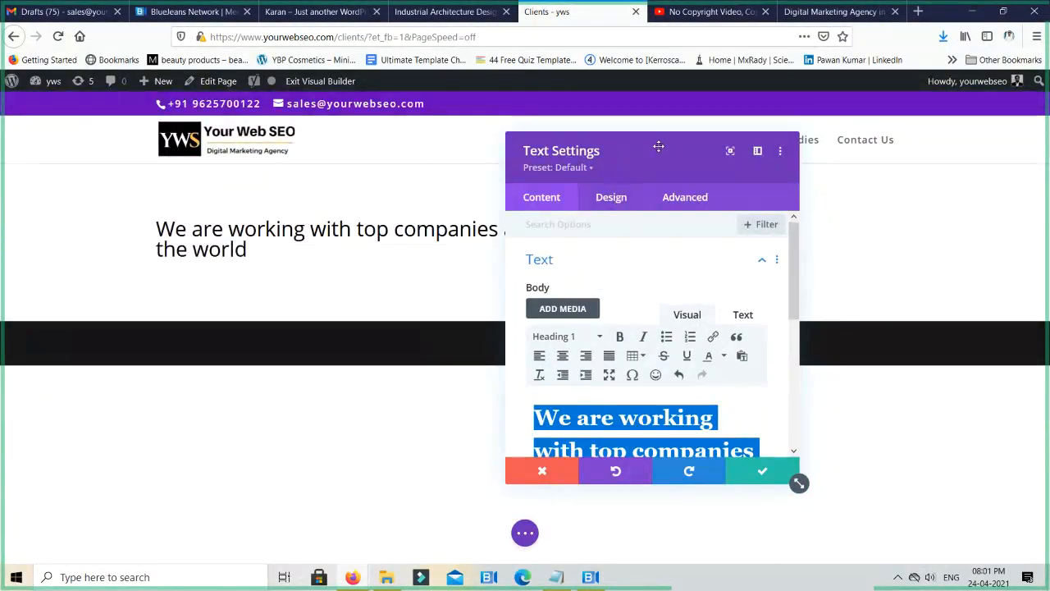
left_click_drag(658, 146, 851, 143)
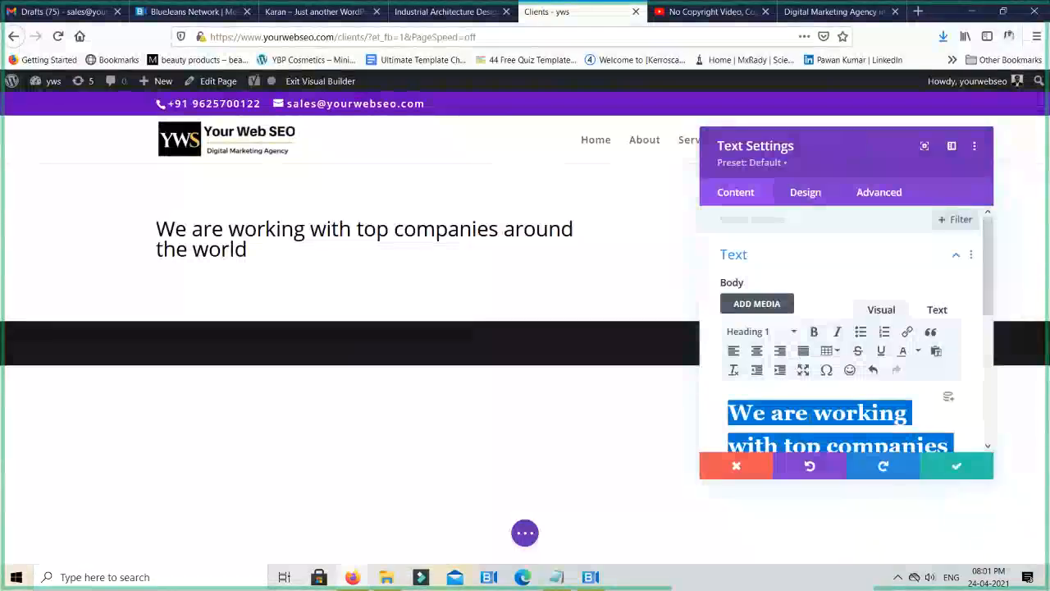
- Examine the Heading Text design options of the text module and browse the fonts available for its H1 heading
left_click(806, 197)
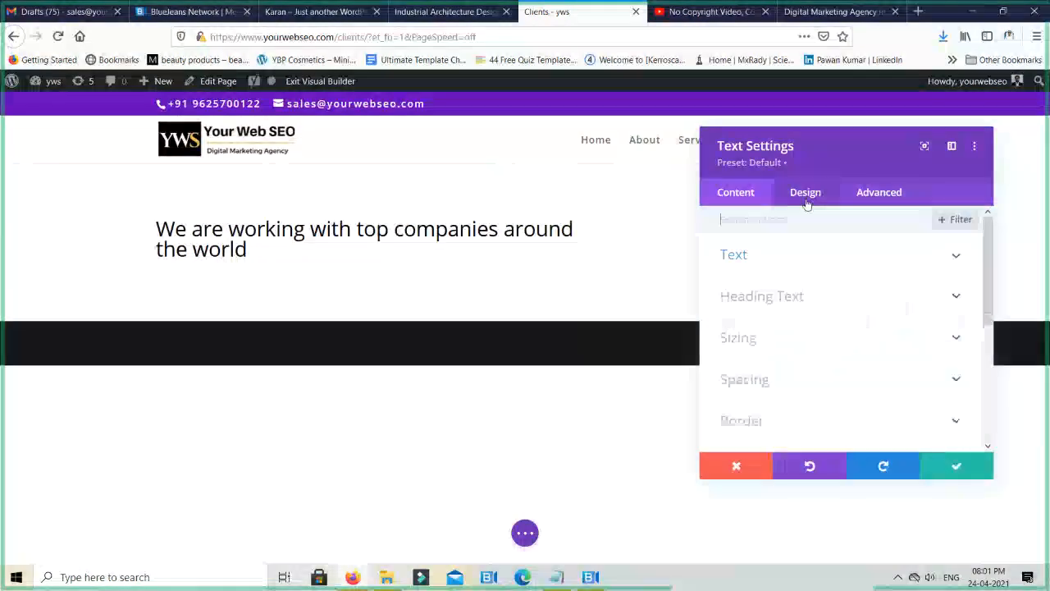
left_click(792, 305)
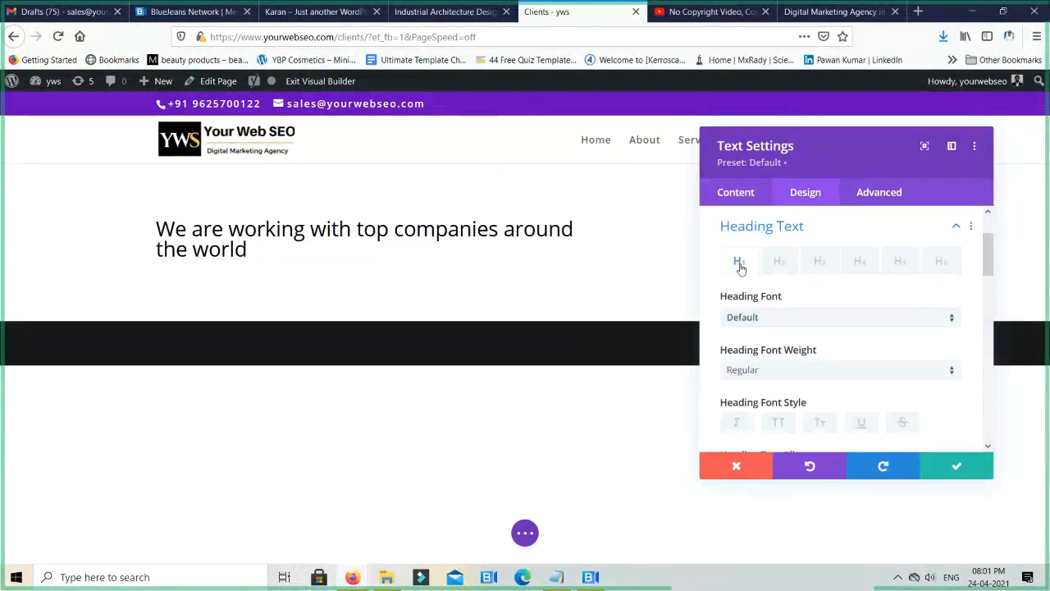
left_click(766, 322)
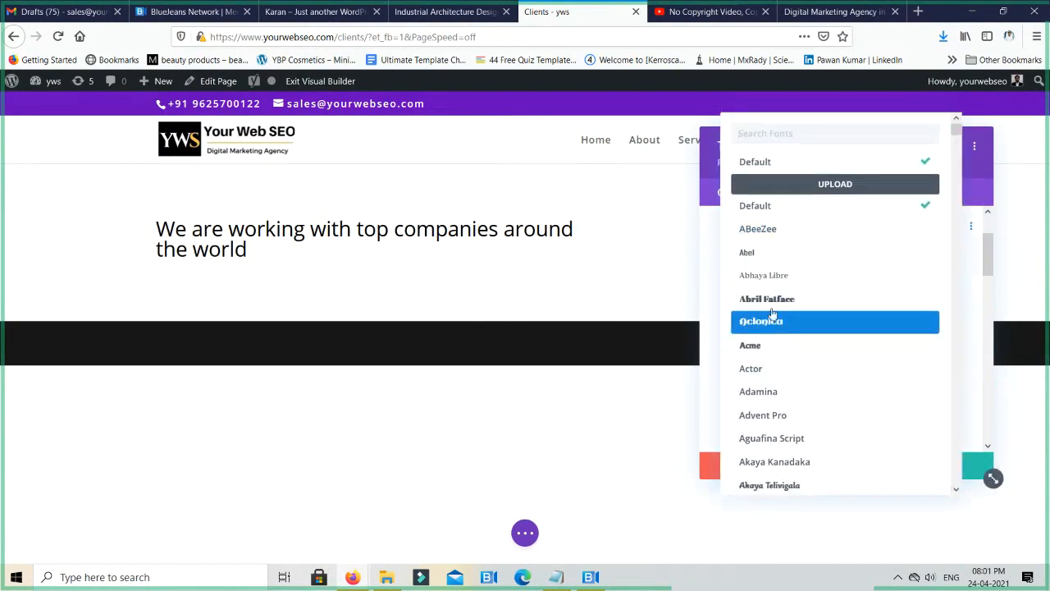
scroll(798, 287, "down", 3)
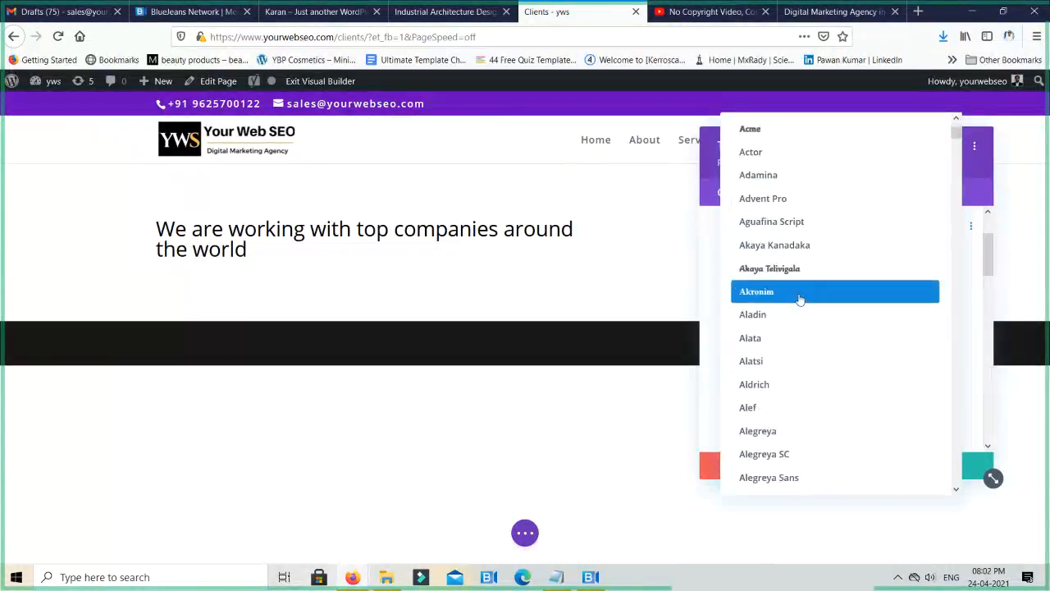
scroll(799, 300, "up", 3)
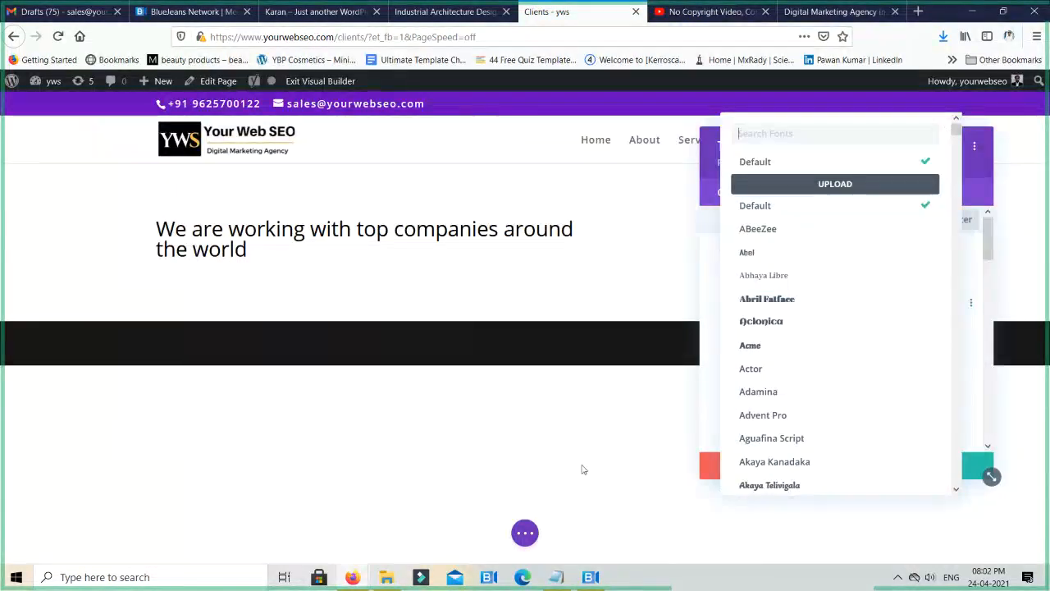
- Discard the text module's changes and reload the Clients page builder, confirming to leave the page
left_click(544, 452)
left_click(736, 467)
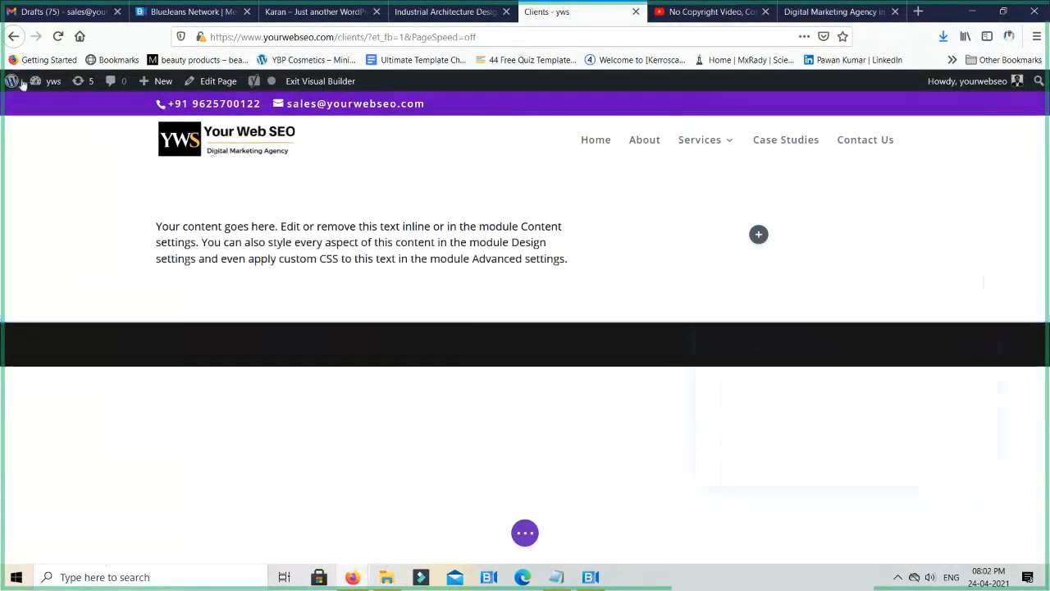
left_click(59, 36)
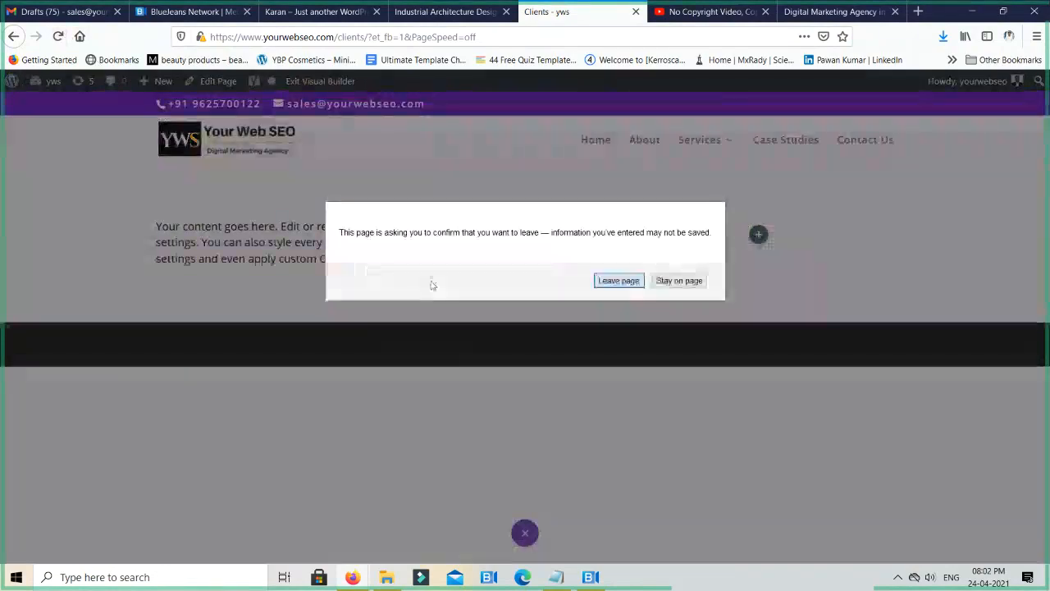
key("Return")
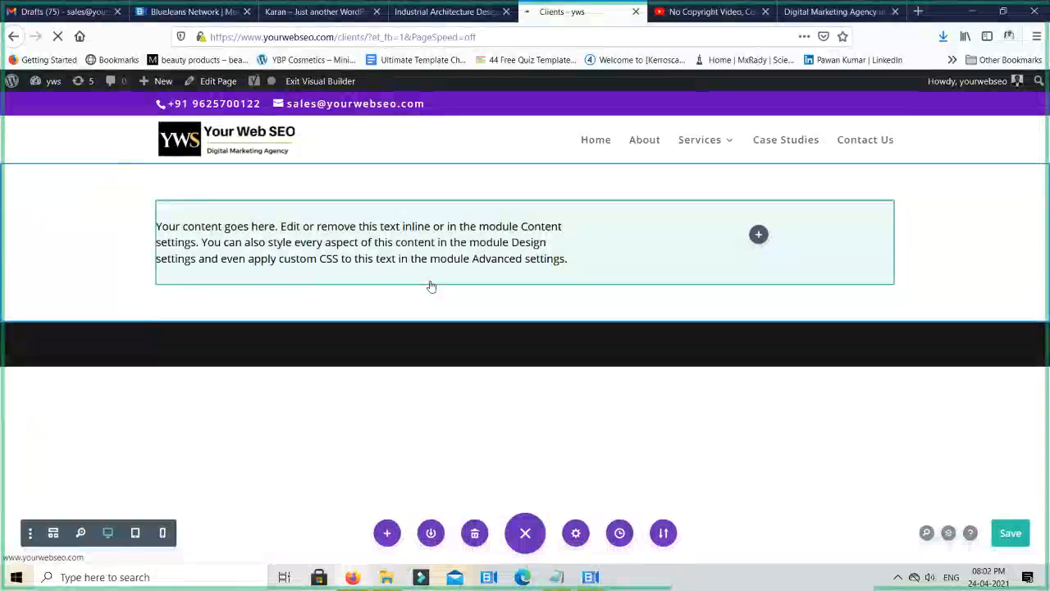
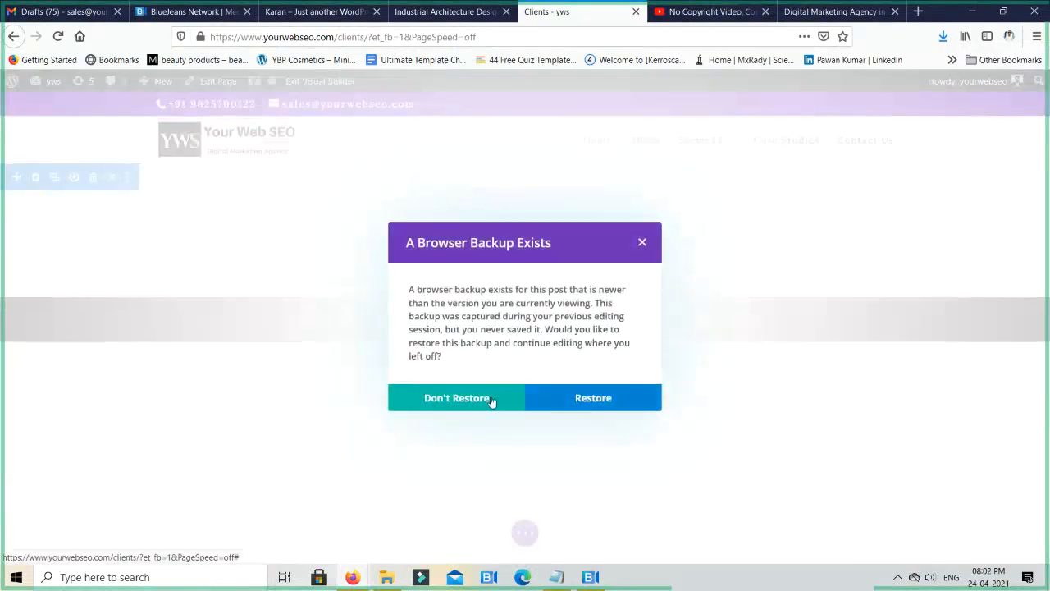
- Decline restoring the browser backup and start building the Clients page from scratch with a row of two equal columns
left_click(456, 398)
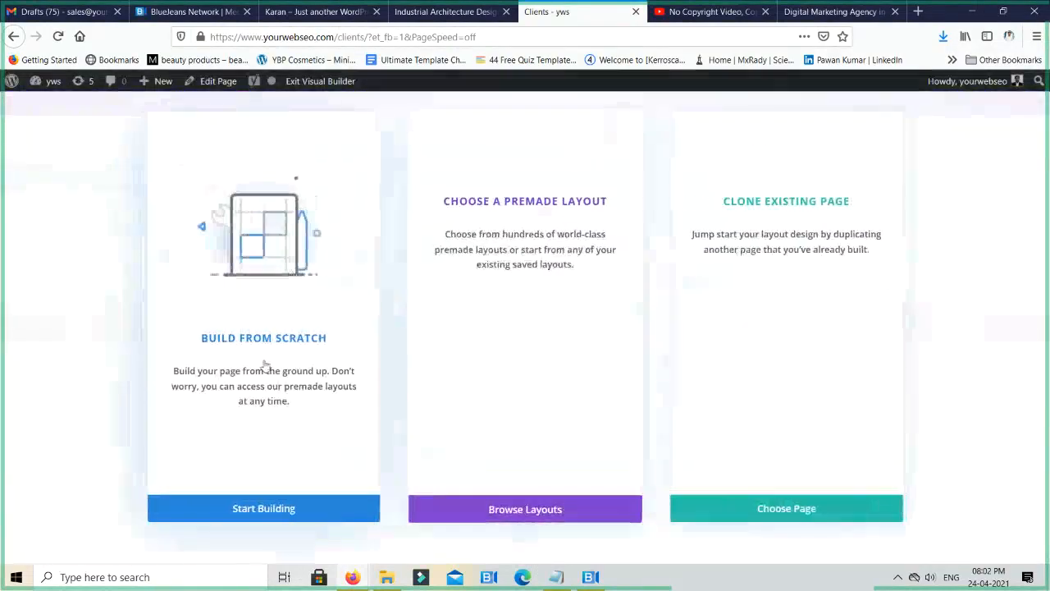
left_click(256, 383)
left_click(537, 343)
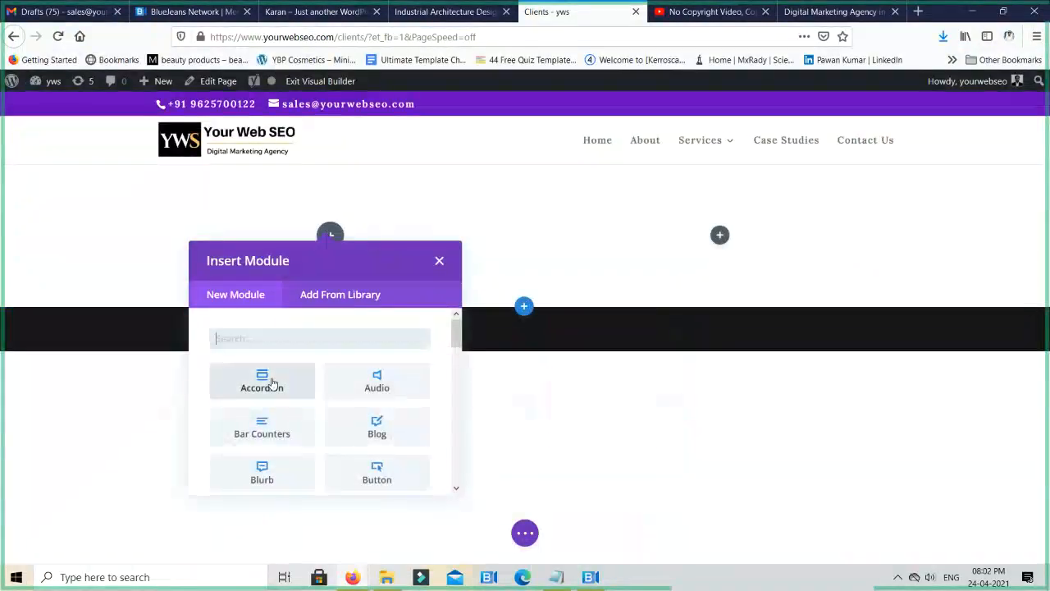
- Insert a Text module into the first column of the row
scroll(274, 382, "down", 3)
scroll(274, 378, "up", 3)
type("t")
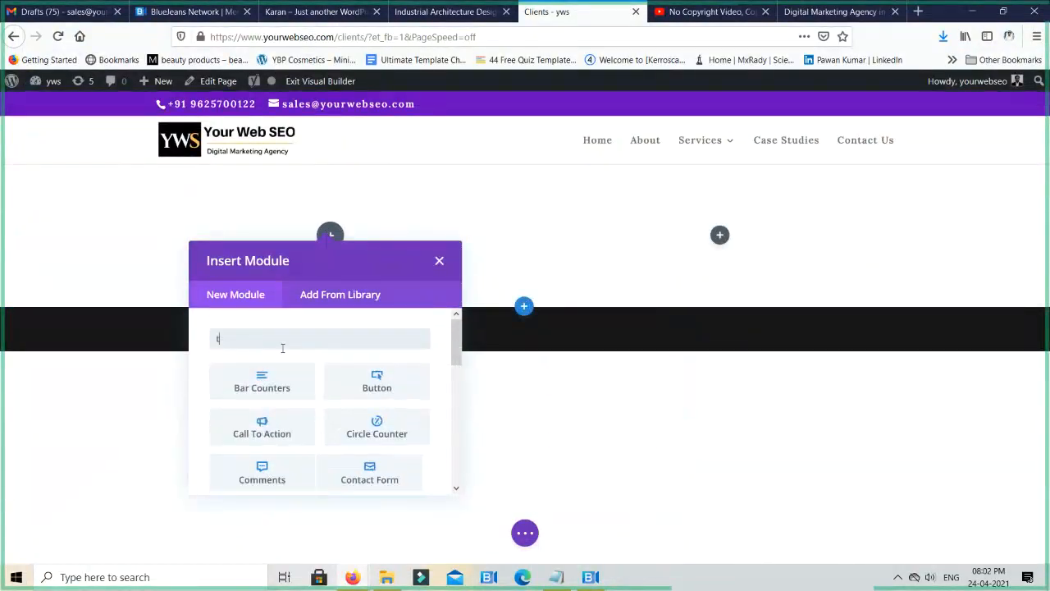
type("ext")
left_click(279, 376)
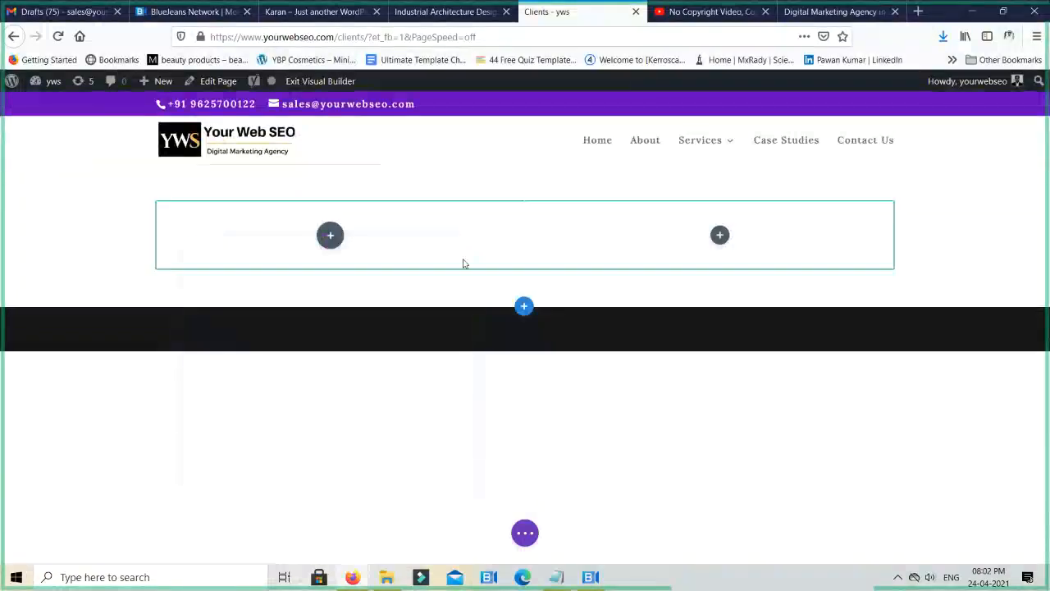
- Replace the text module's placeholder body with "We are working with the top companies around the globe"
left_click(602, 416)
key("ctrl+a")
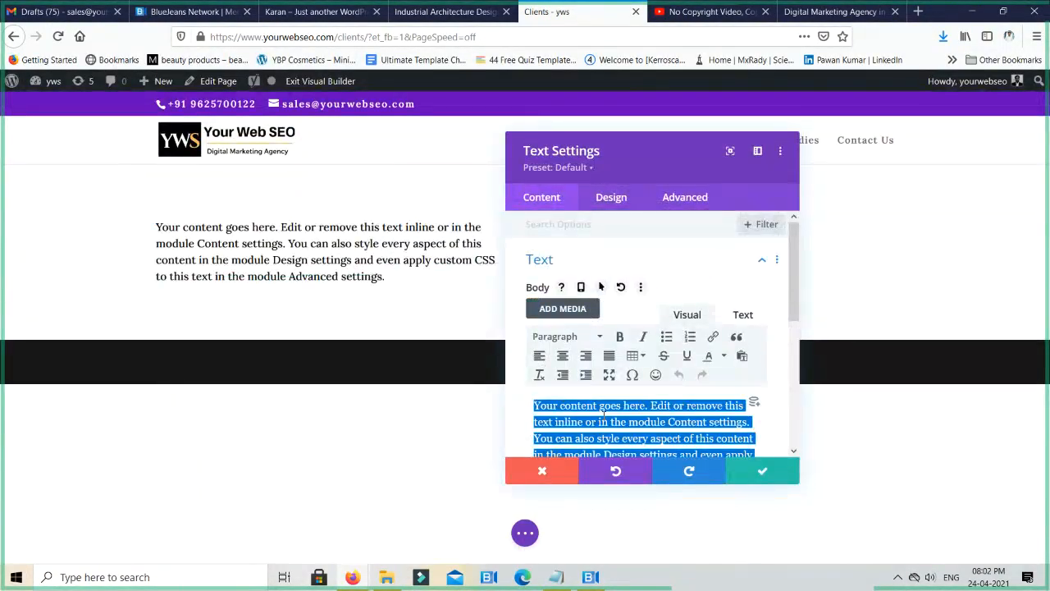
type("We are working with th")
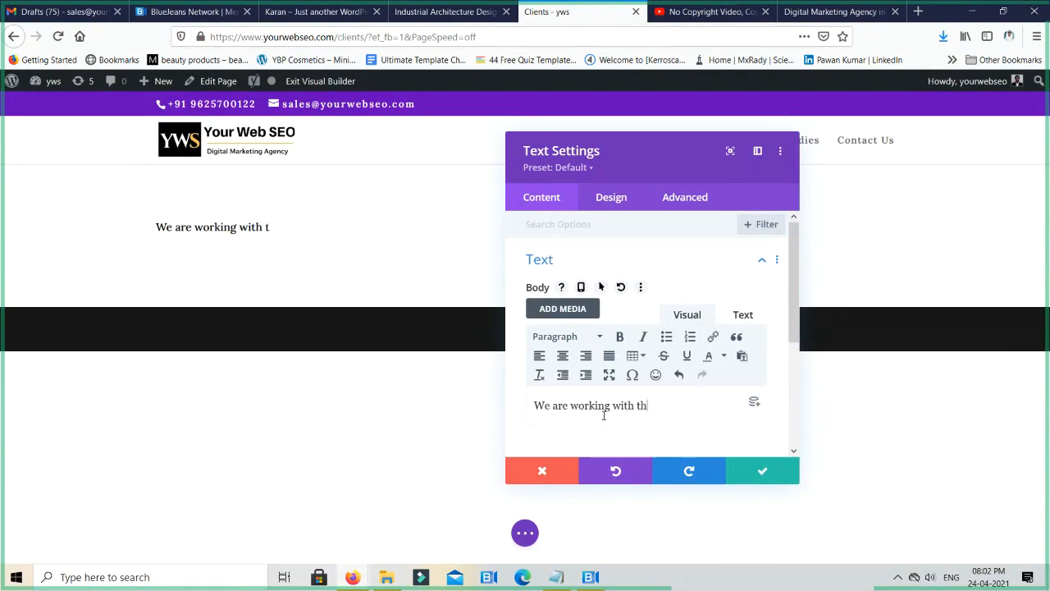
type("e top compa")
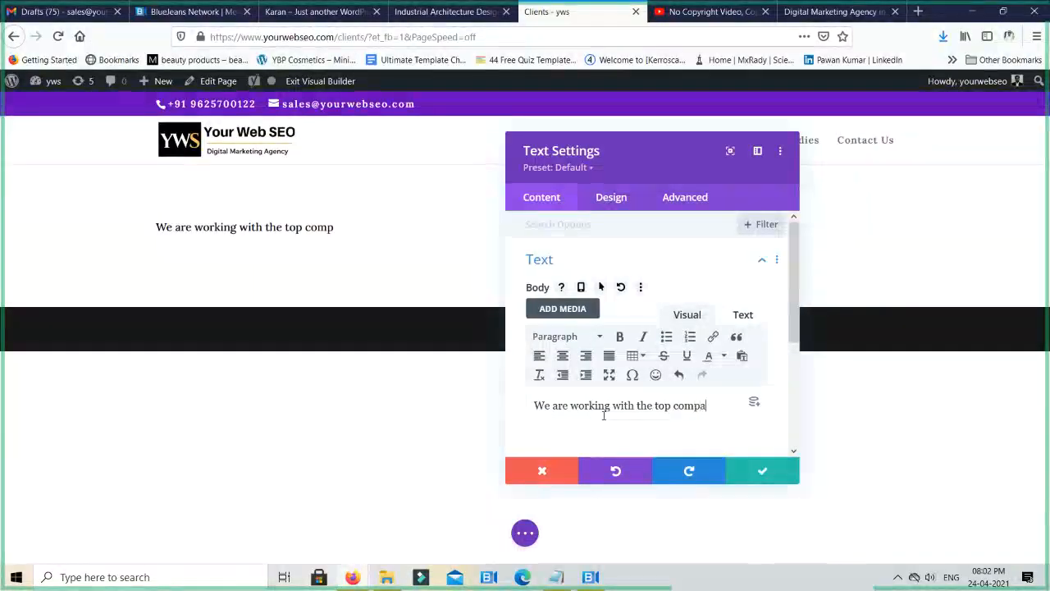
type("nies around the globe")
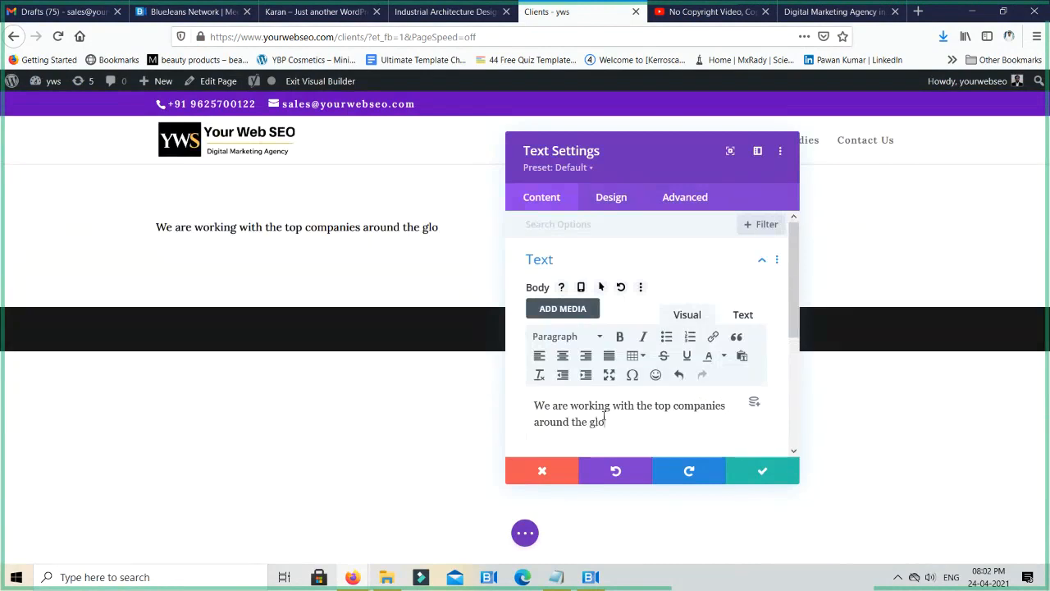
- Format the whole sentence as Heading 1 and move the Text Settings dialog clear of the heading
left_click(592, 343)
left_click(607, 386)
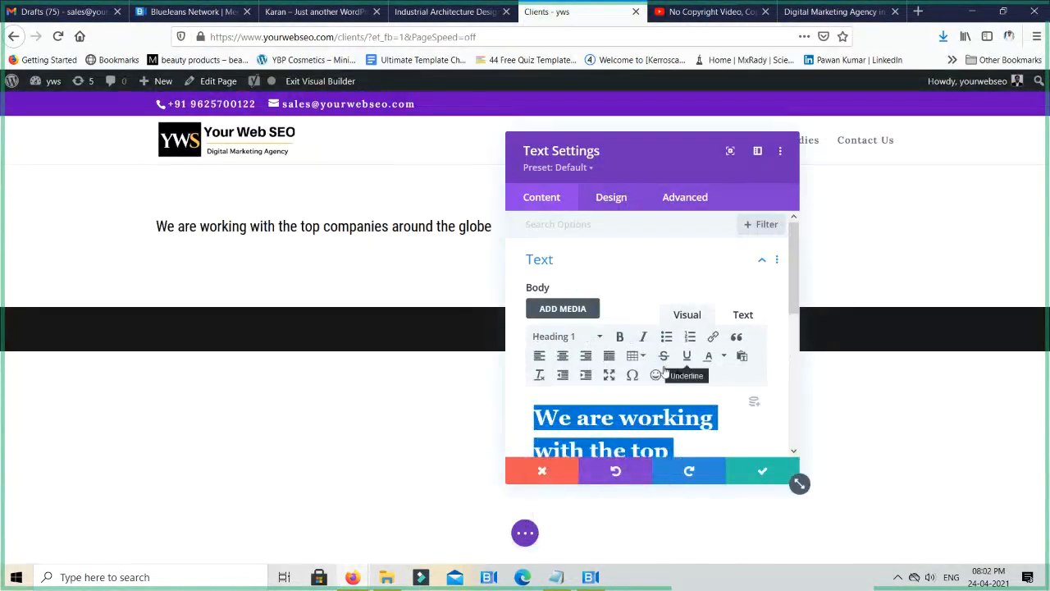
left_click_drag(654, 153, 872, 165)
- In the text module's Heading Text design options, try Bold and settle on Ultra Bold as the H1 font weight
left_click(830, 208)
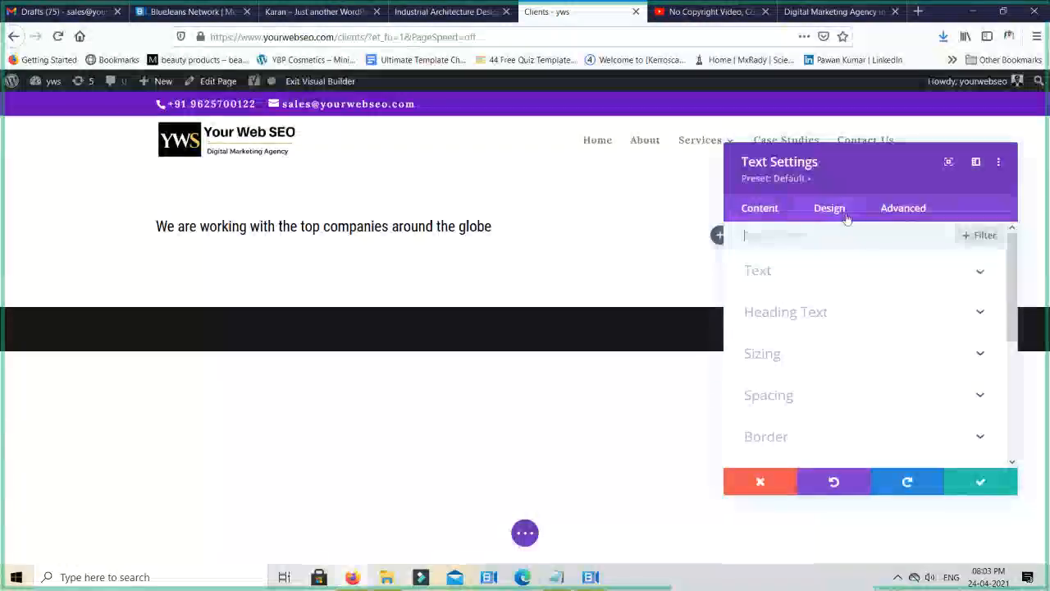
left_click(803, 311)
scroll(780, 342, "down", 3)
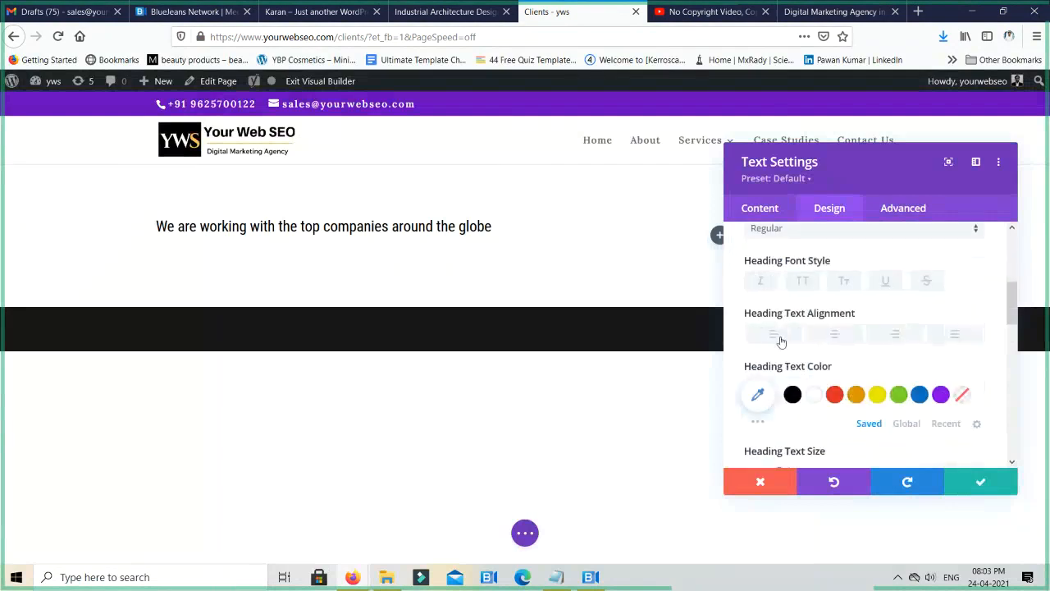
scroll(787, 283, "up", 3)
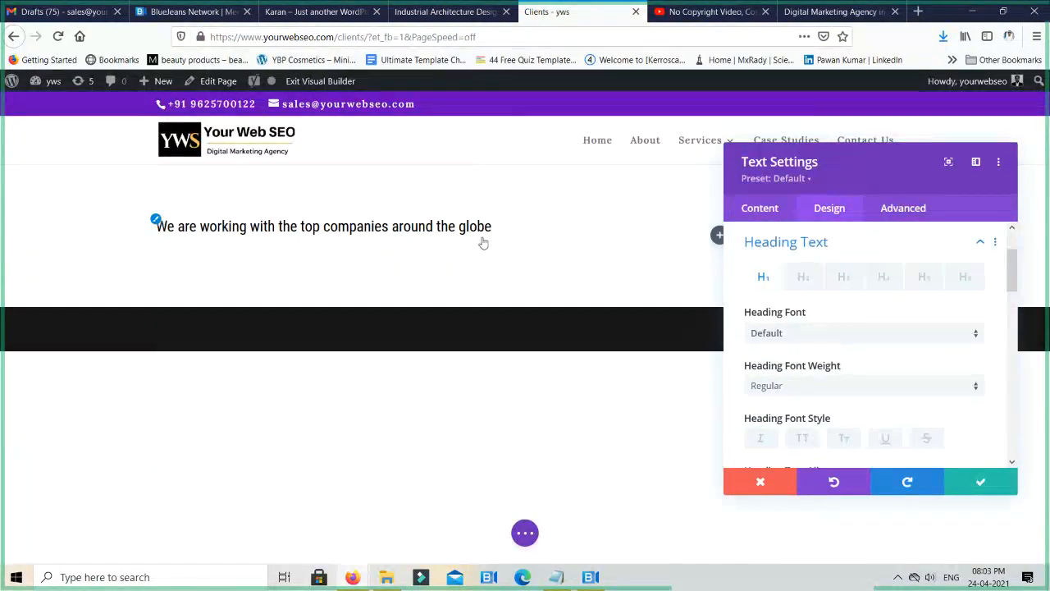
left_click(793, 386)
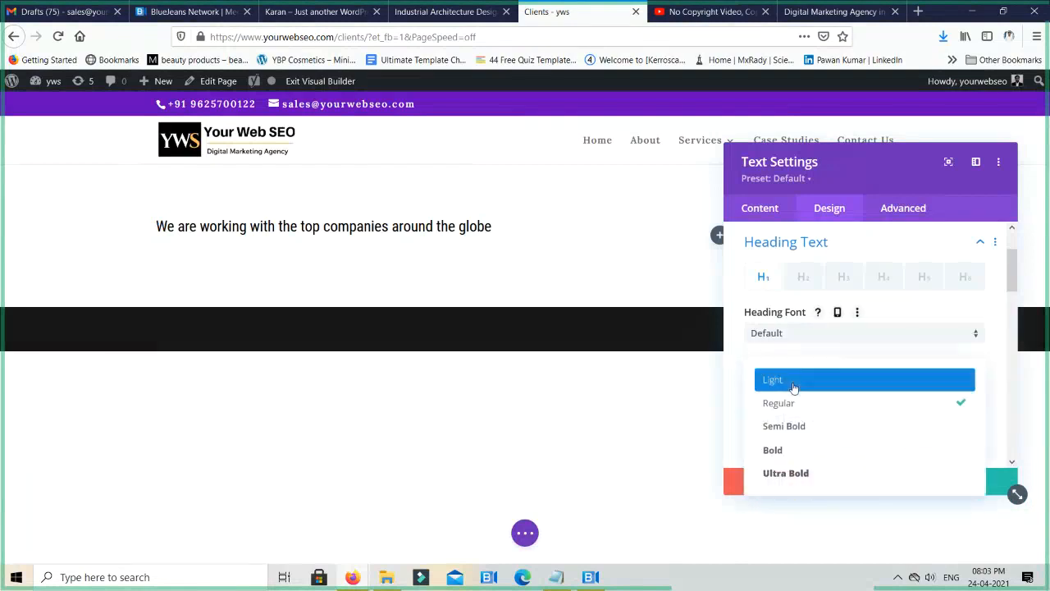
left_click(790, 449)
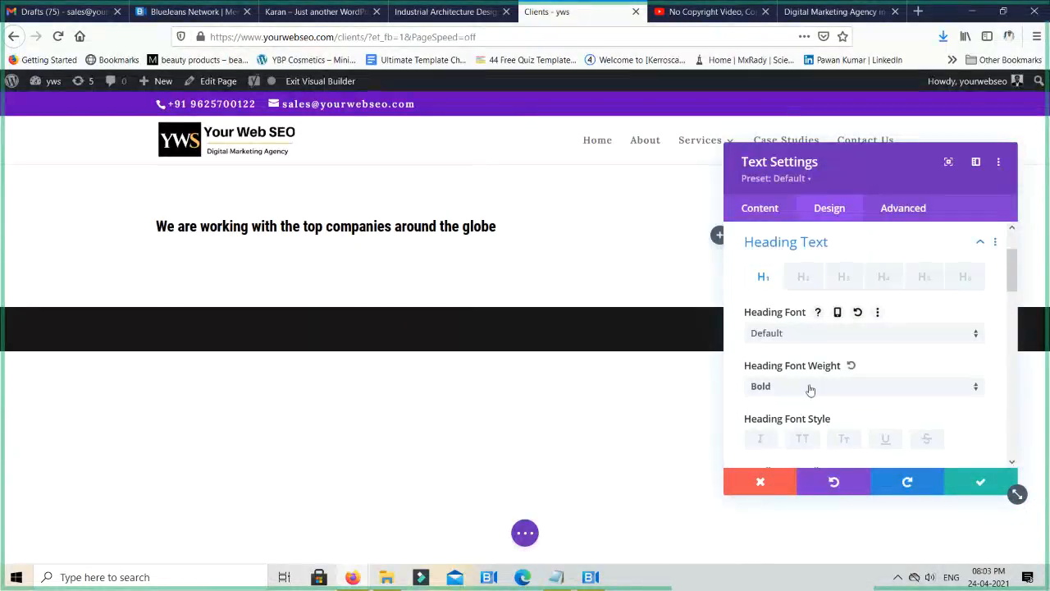
left_click(807, 386)
left_click(794, 473)
- Center-align the H1 heading text and save the text module
scroll(835, 340, "down", 2)
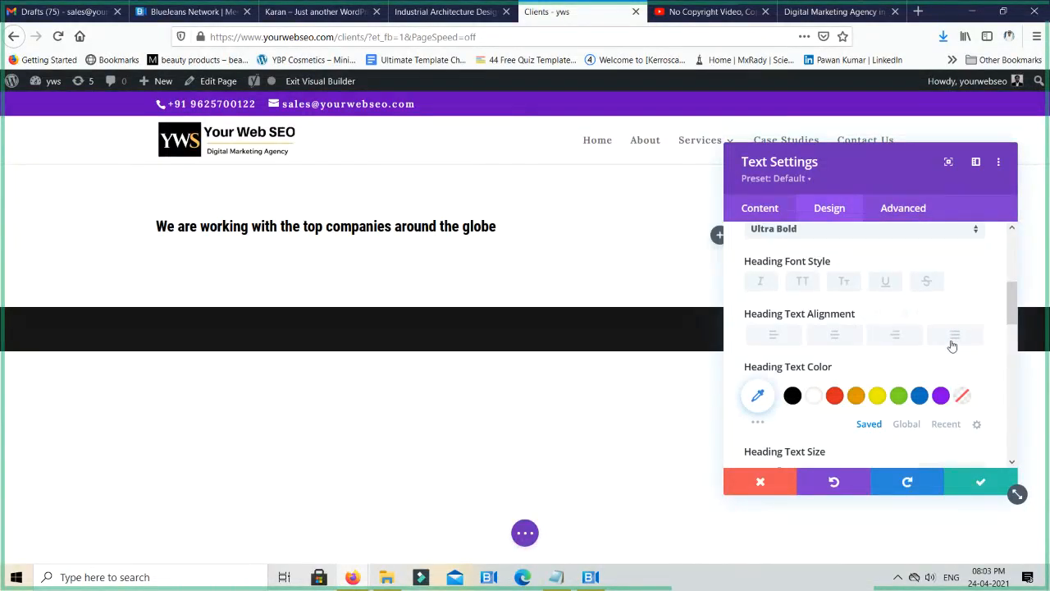
left_click(837, 336)
left_click(836, 337)
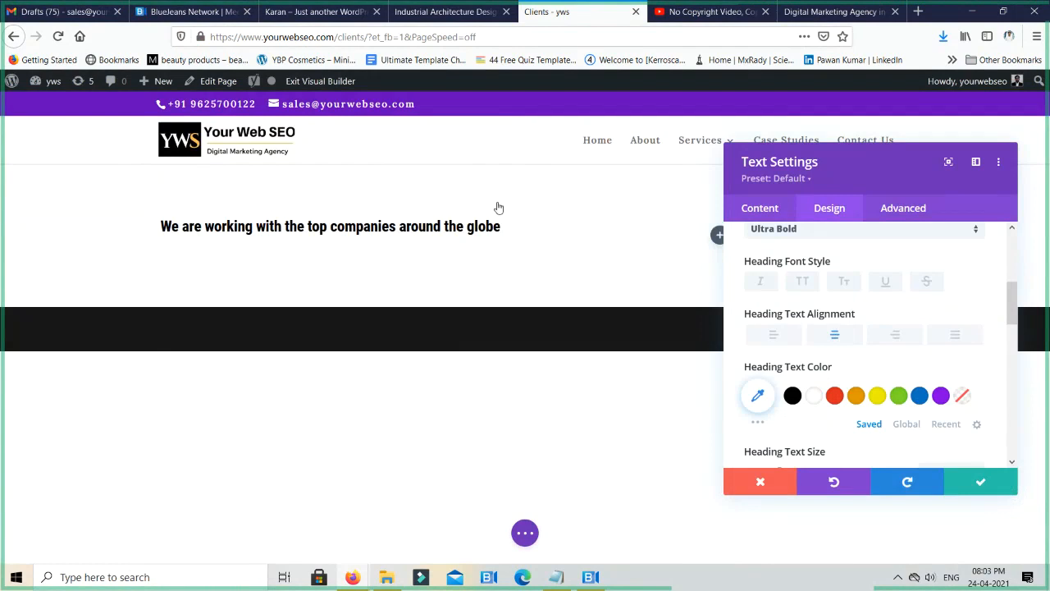
left_click(981, 484)
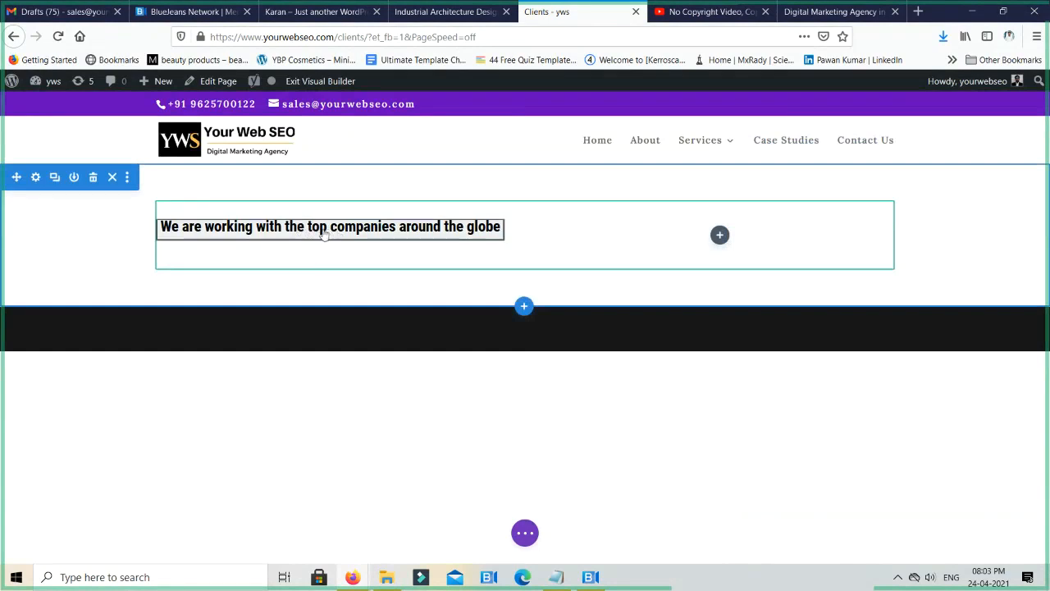
- Insert a second Text module below the heading and save it with its placeholder content
mouse_move(326, 233)
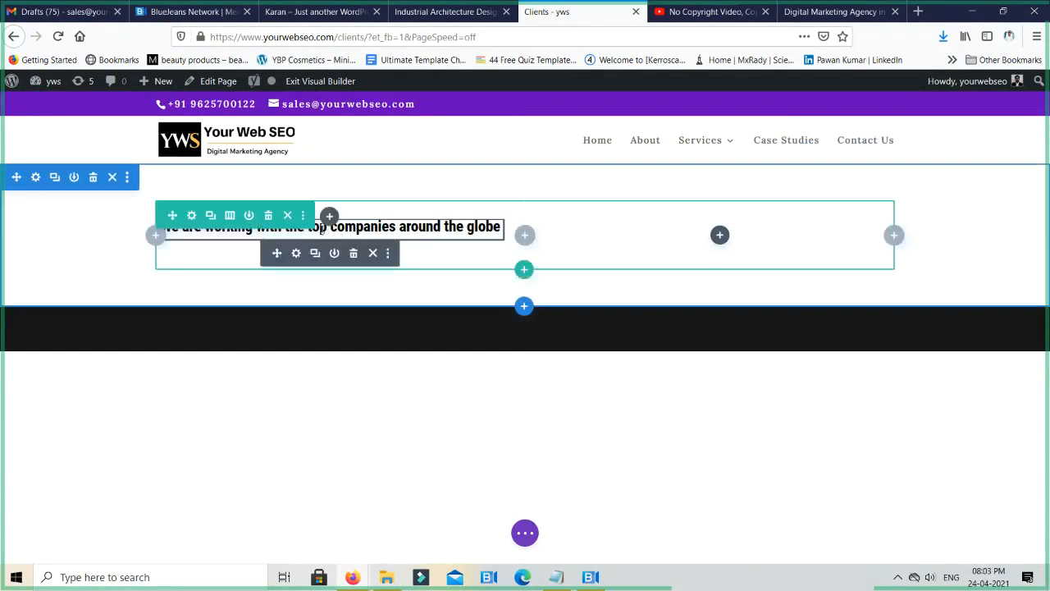
left_click(329, 218)
type("text")
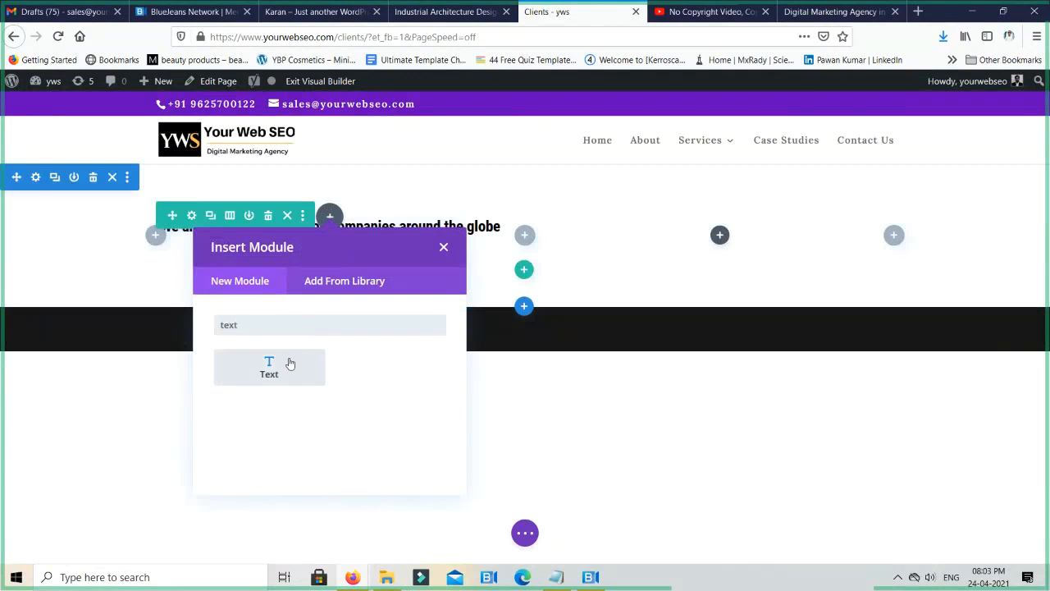
left_click(289, 362)
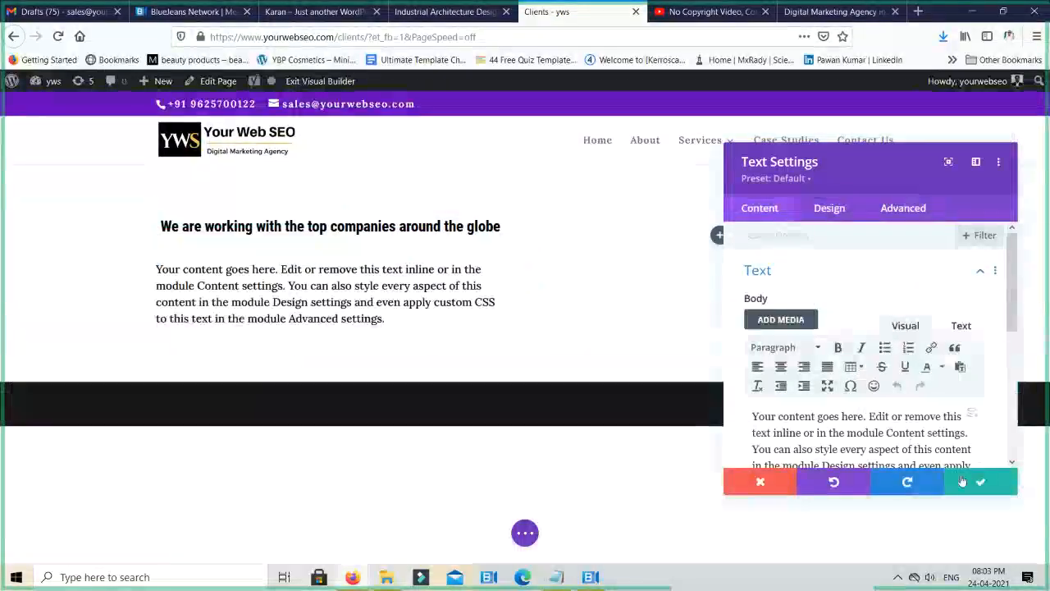
left_click(981, 482)
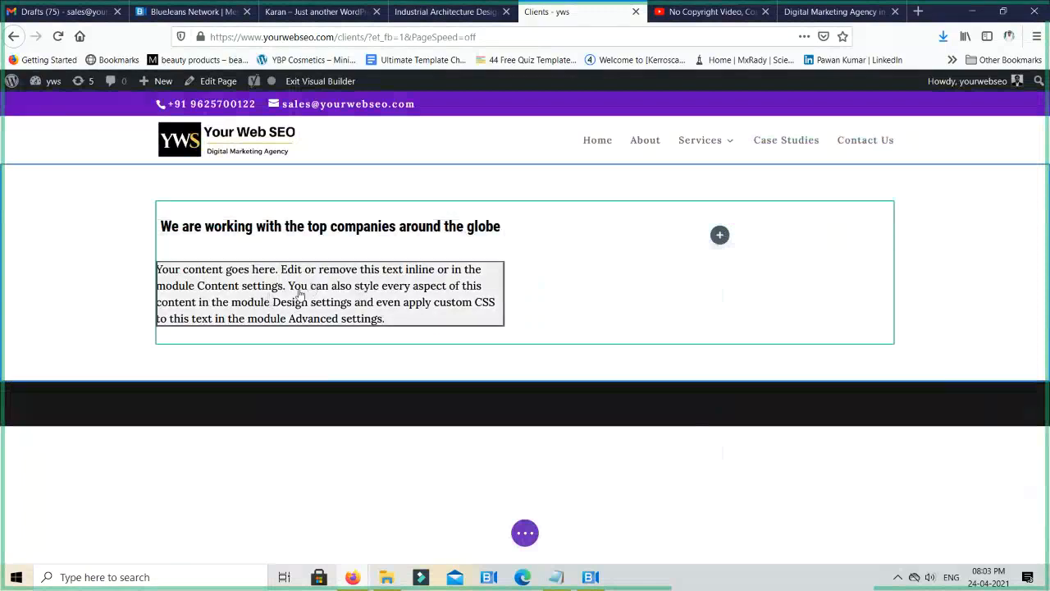
mouse_move(305, 294)
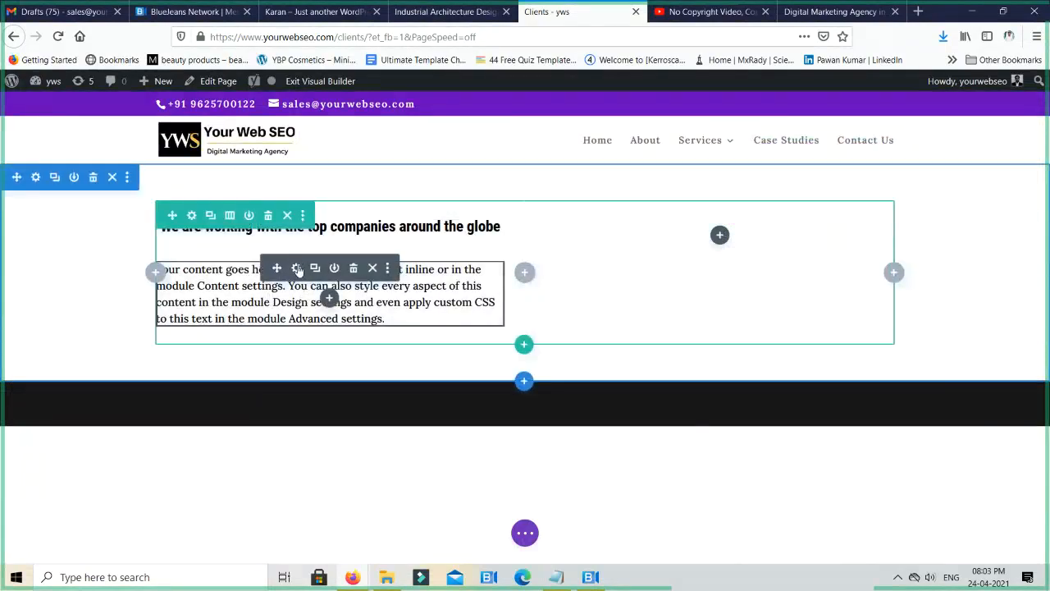
triple_click(229, 300)
type("d")
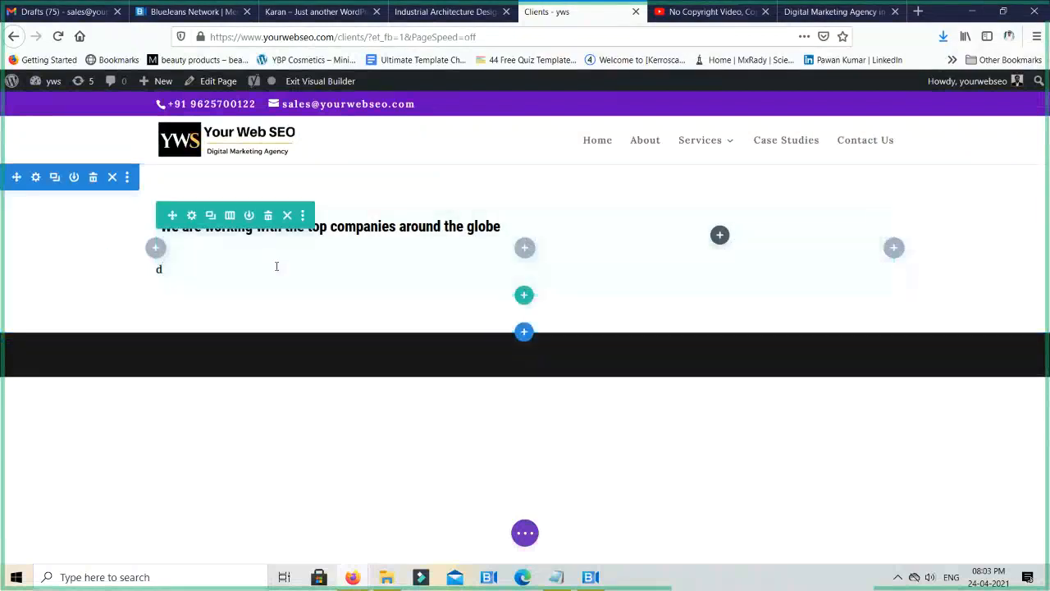
key("ctrl+z")
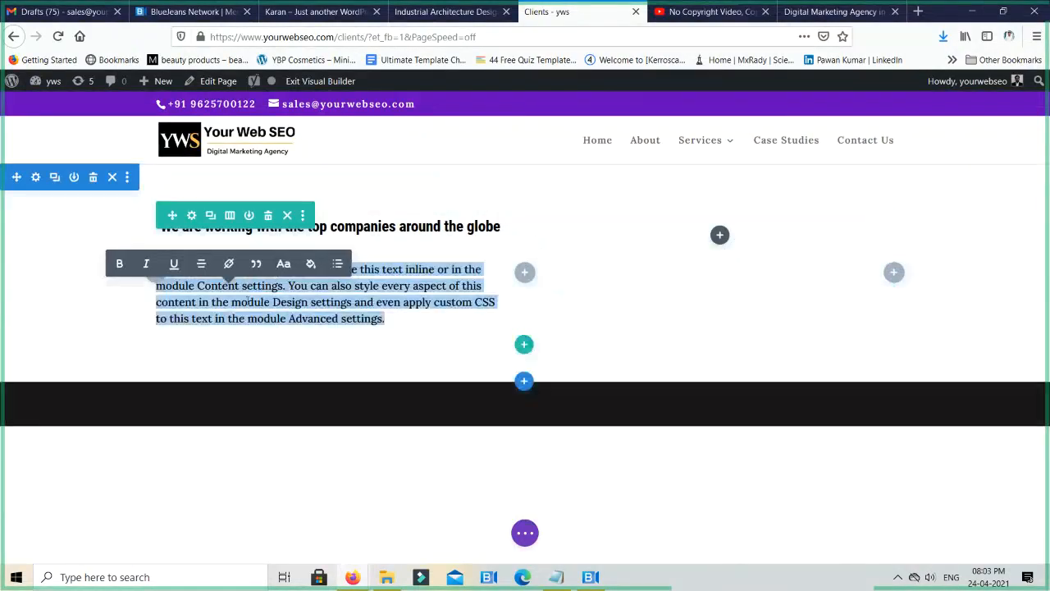
left_click(105, 281)
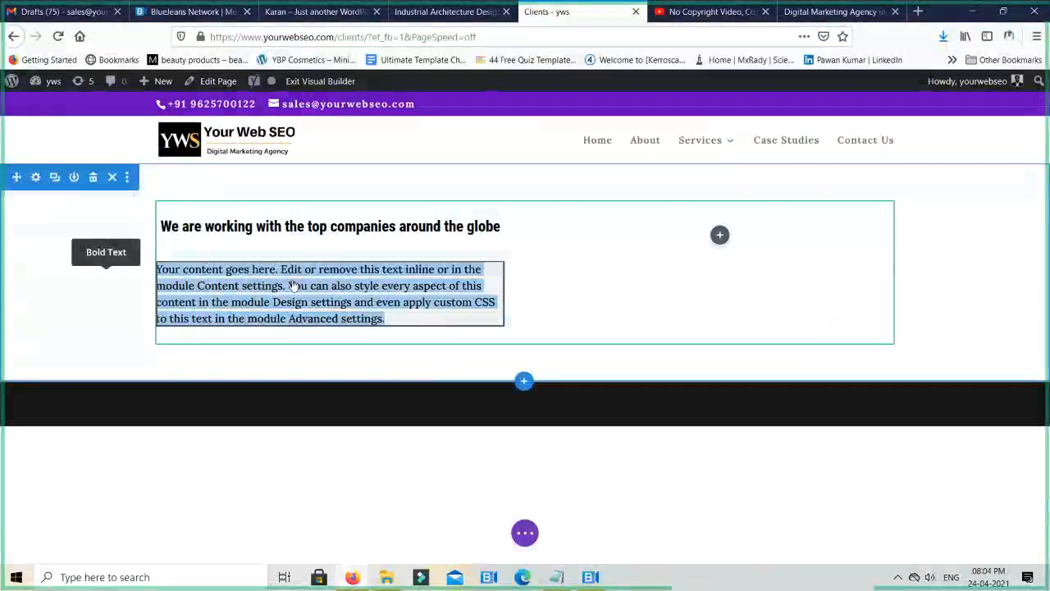
- Examine the body editor and formatting options of the placeholder text module, and close its settings
mouse_move(299, 278)
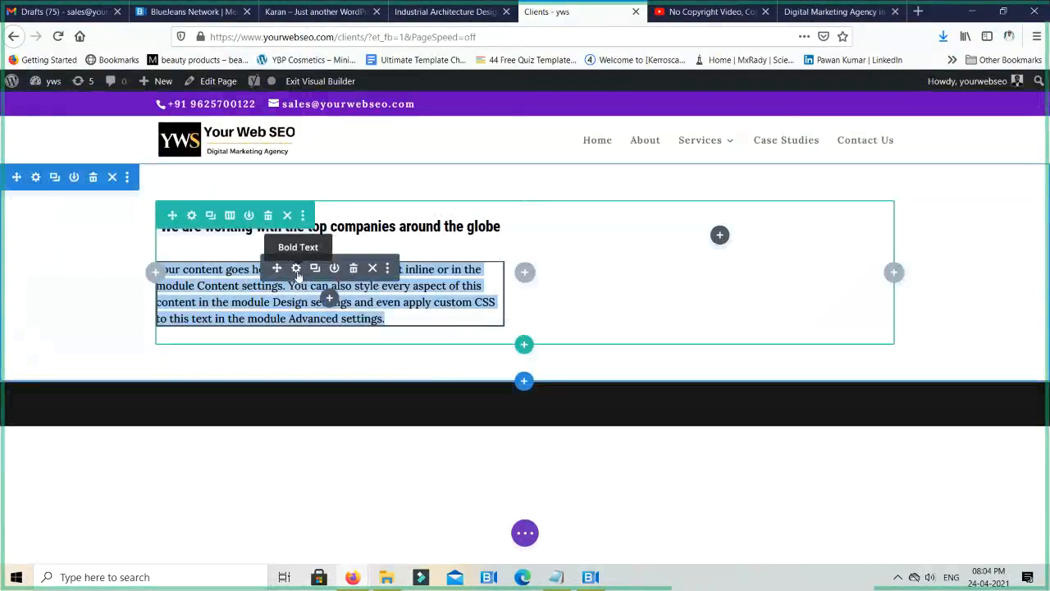
left_click(296, 269)
scroll(880, 315, "down", 2)
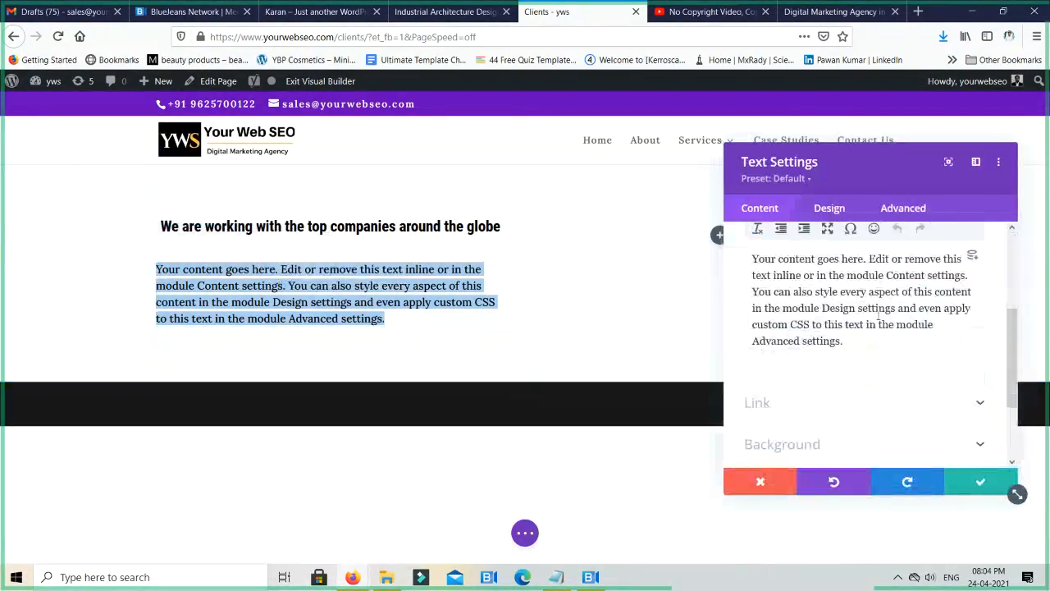
scroll(875, 310, "up", 2)
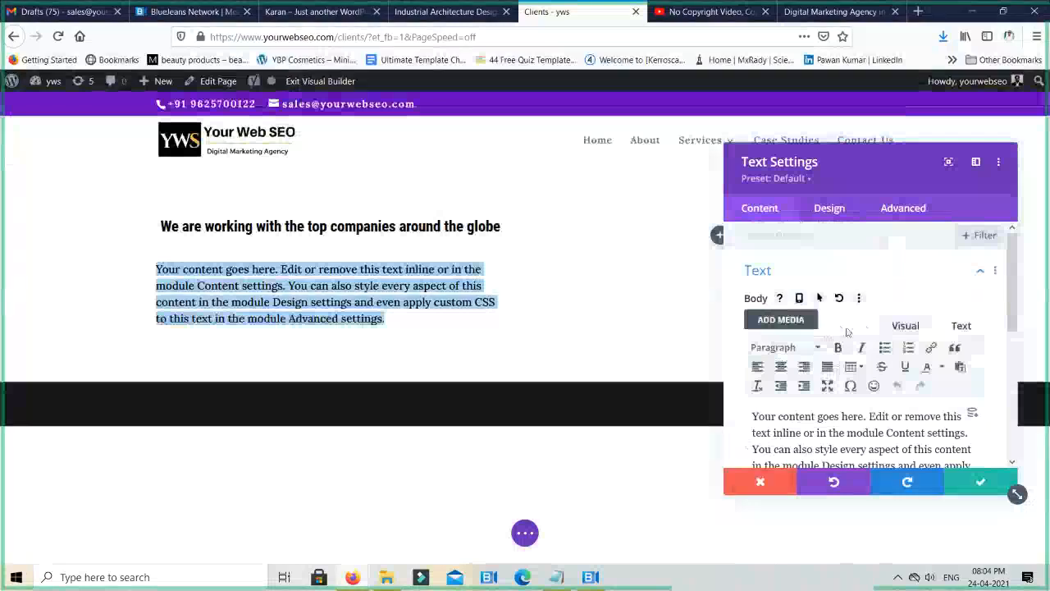
scroll(877, 385, "down", 1)
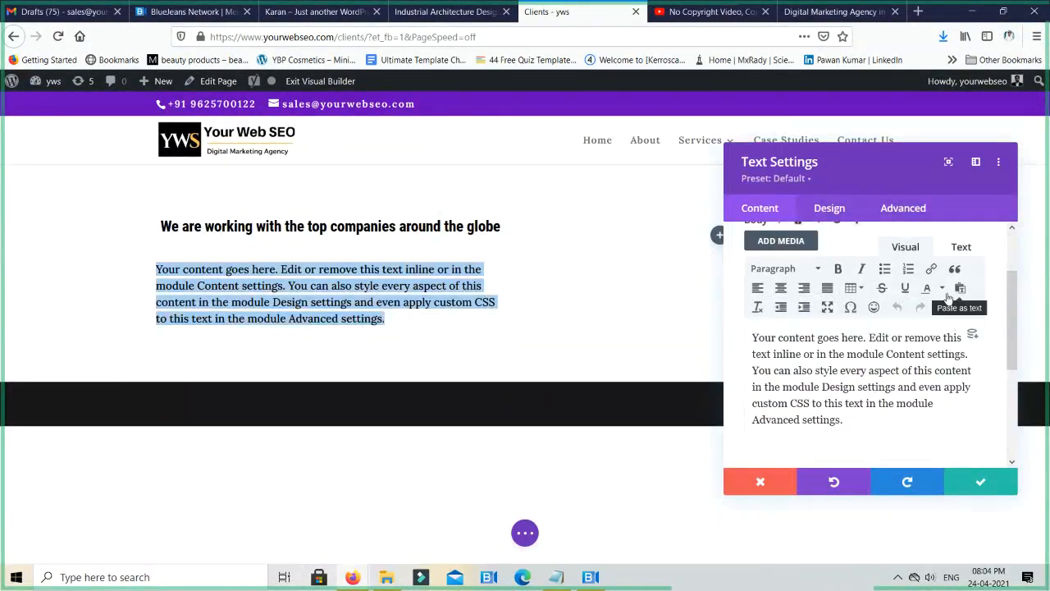
left_click(968, 476)
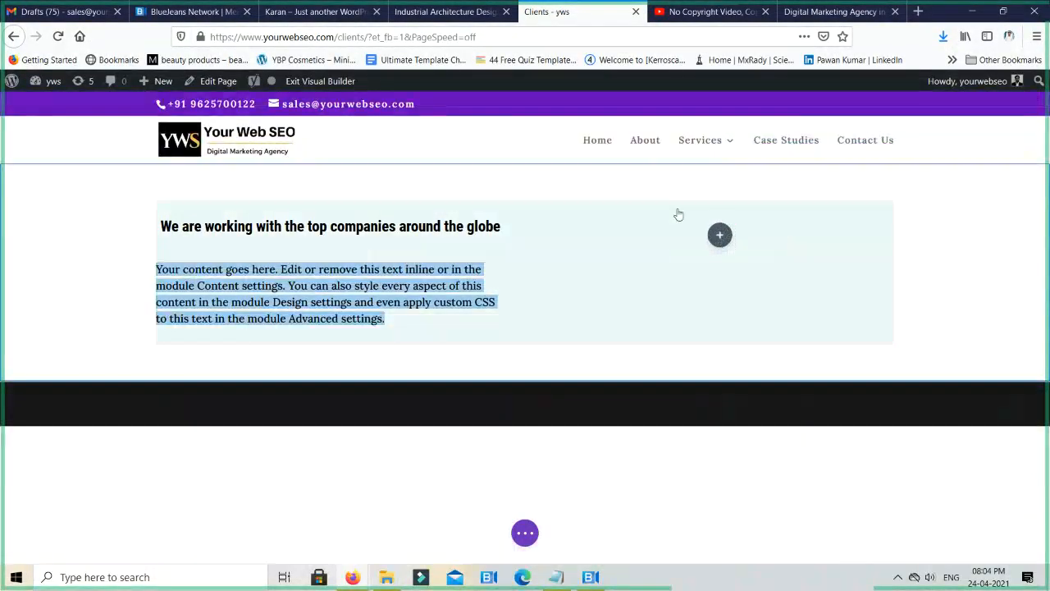
- Insert a Gallery module into the row's empty second column
left_click(721, 238)
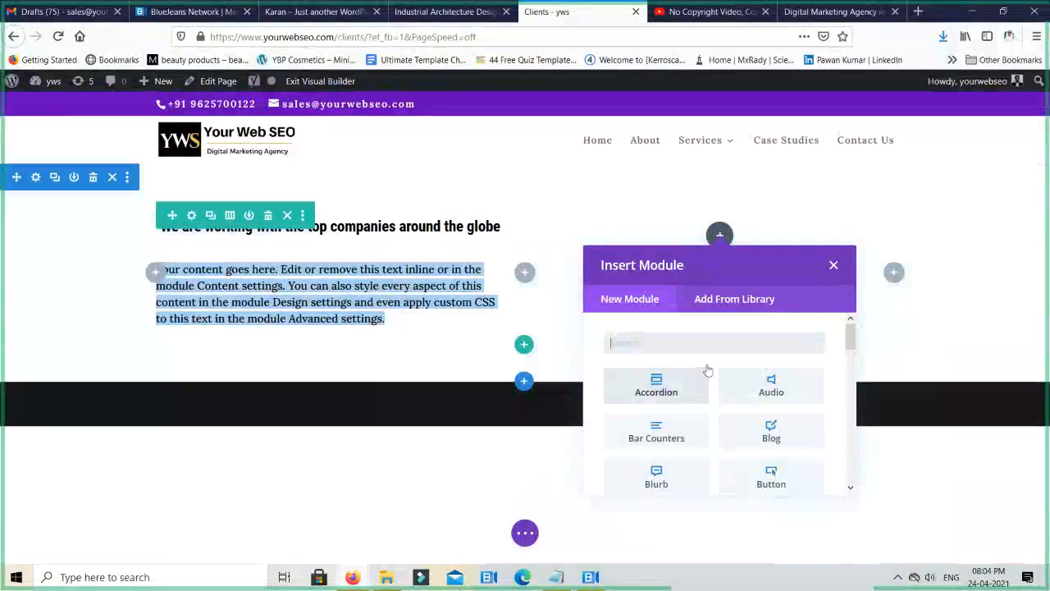
scroll(707, 371, "down", 3)
scroll(706, 353, "up", 3)
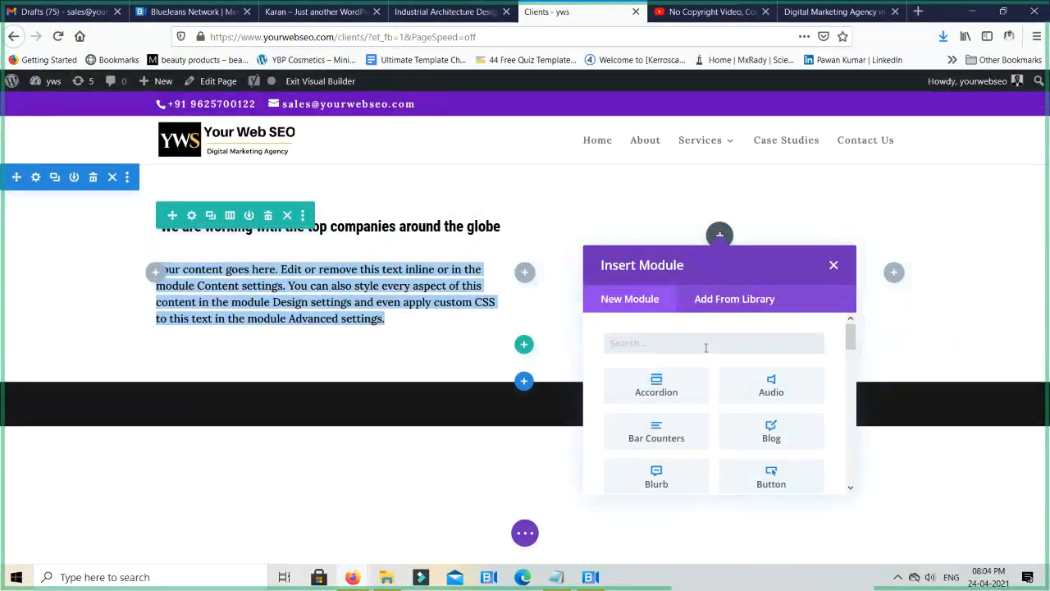
scroll(703, 371, "down", 3)
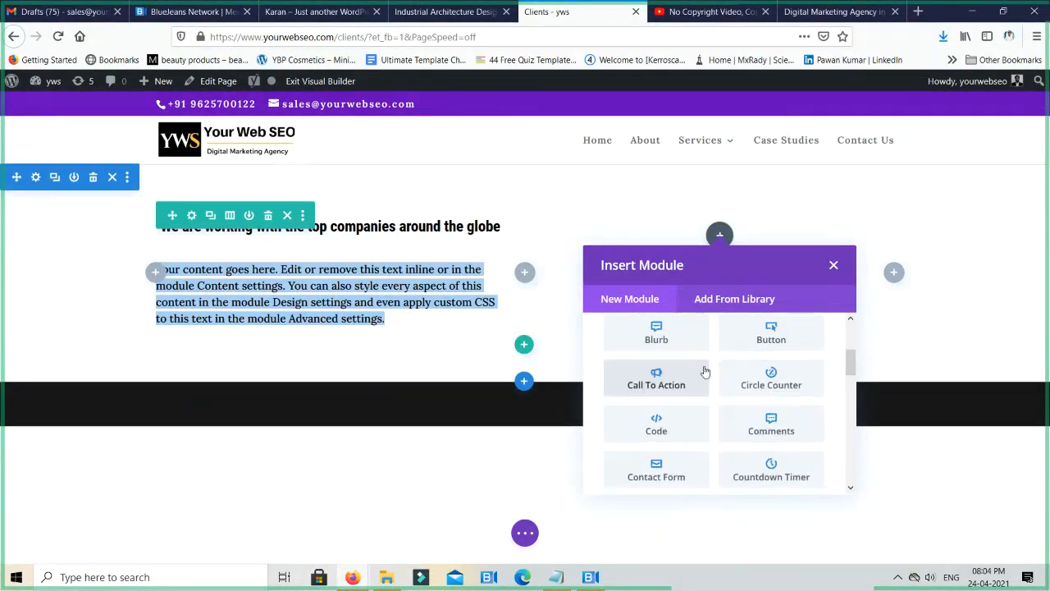
scroll(703, 371, "down", 5)
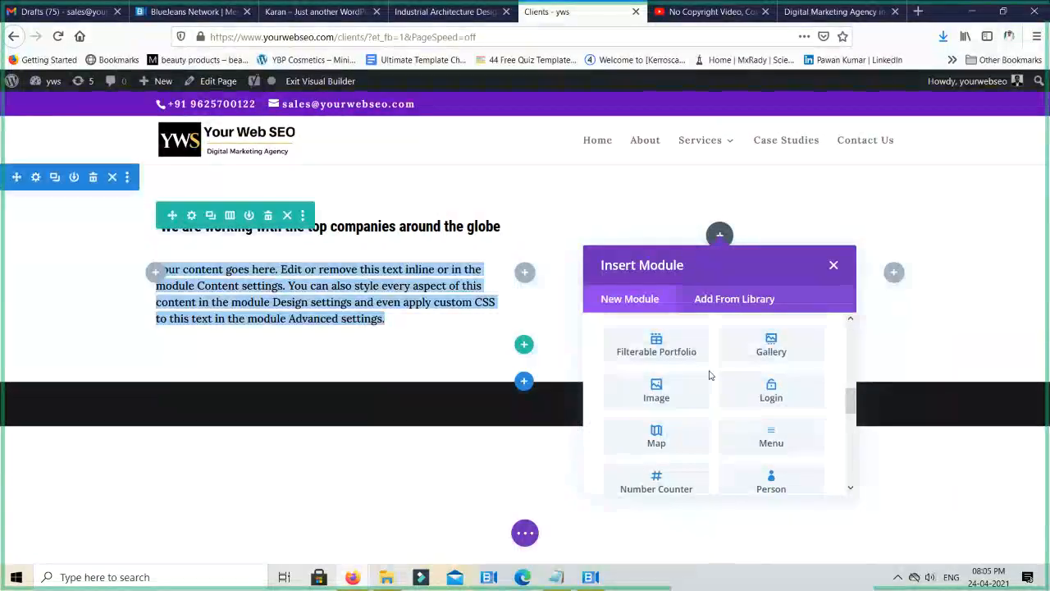
scroll(710, 375, "up", 5)
scroll(710, 375, "up", 2)
scroll(710, 375, "down", 3)
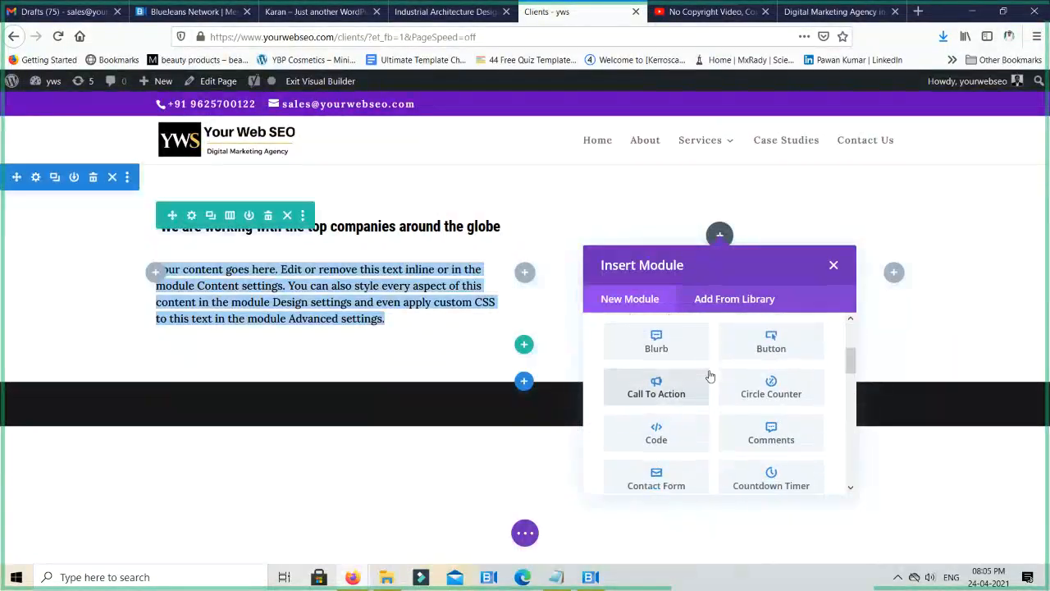
scroll(710, 375, "up", 1)
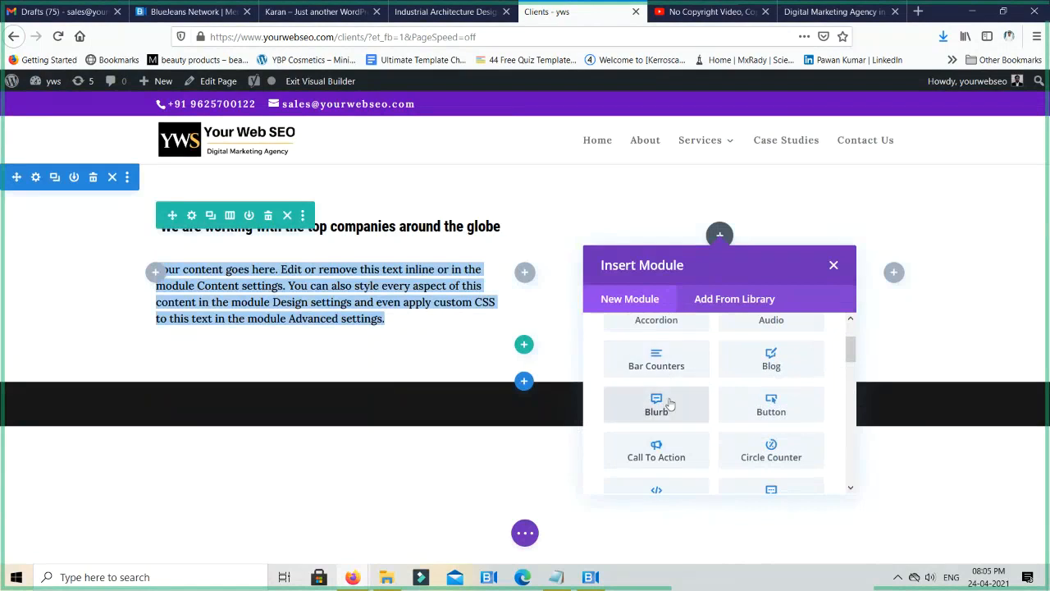
scroll(668, 398, "down", 2)
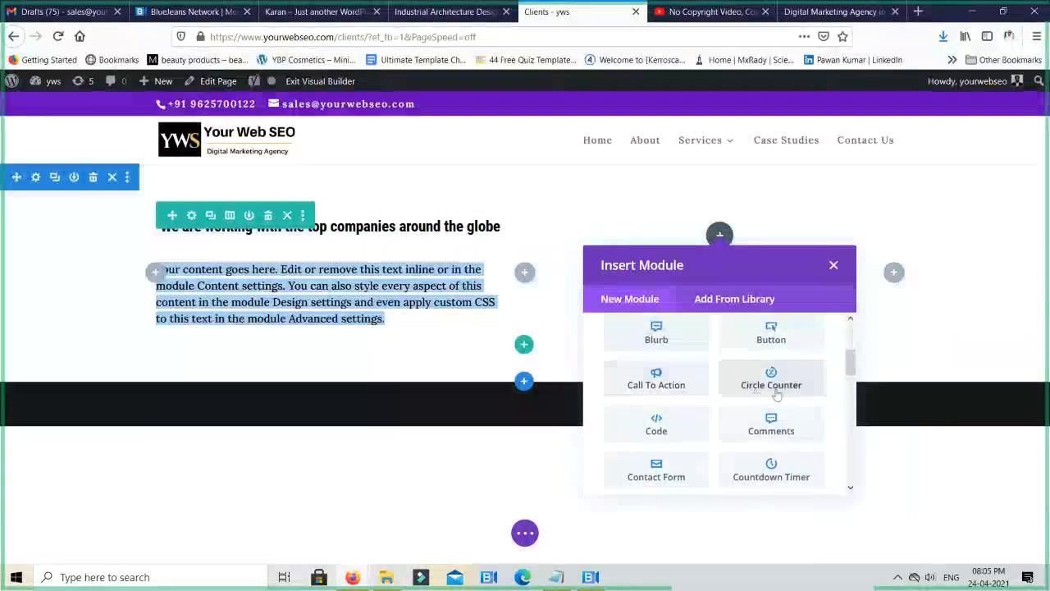
scroll(705, 418, "down", 2)
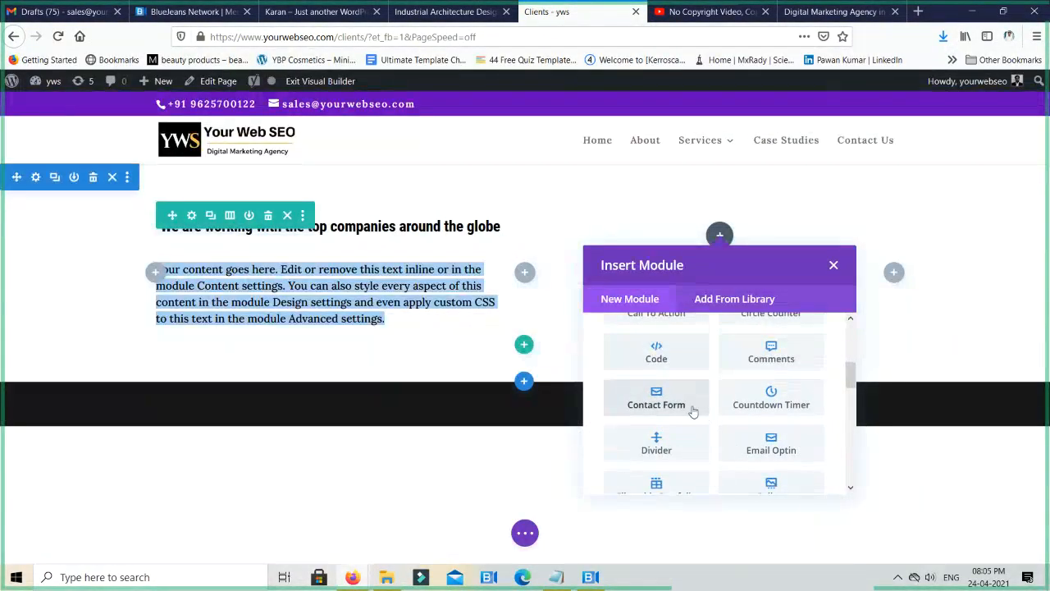
scroll(696, 412, "down", 2)
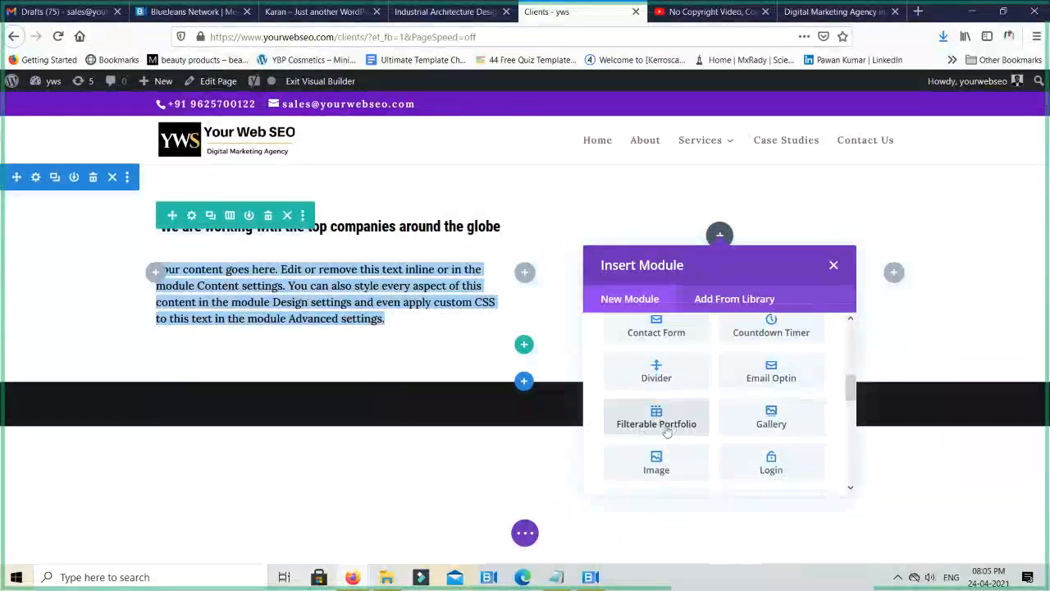
left_click(770, 416)
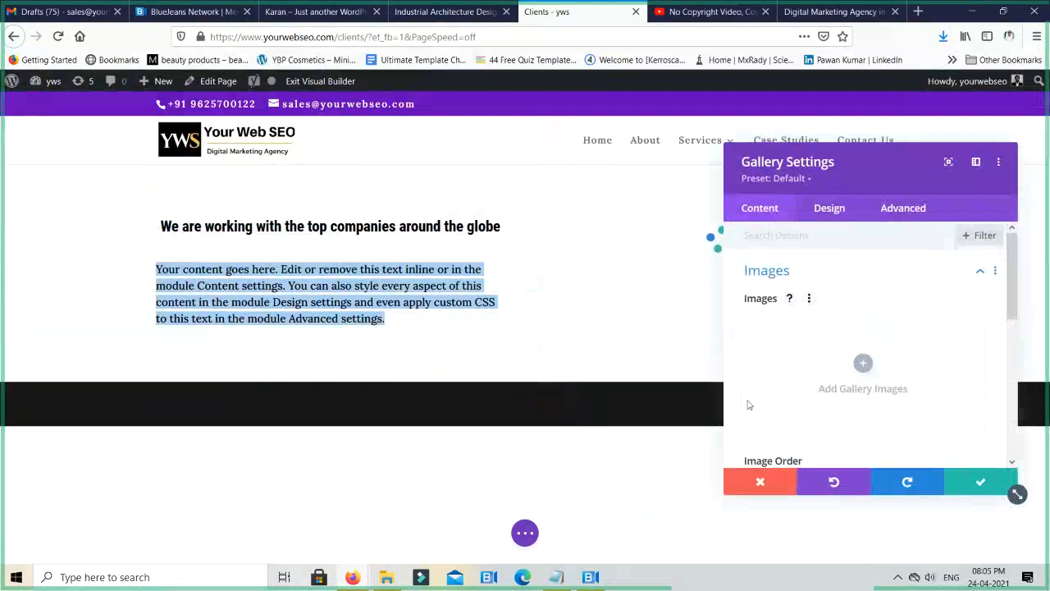
- Move the gallery settings window clear of the second column, and examine the placeholder gallery, its pagination and the content options
left_click_drag(897, 165, 251, 152)
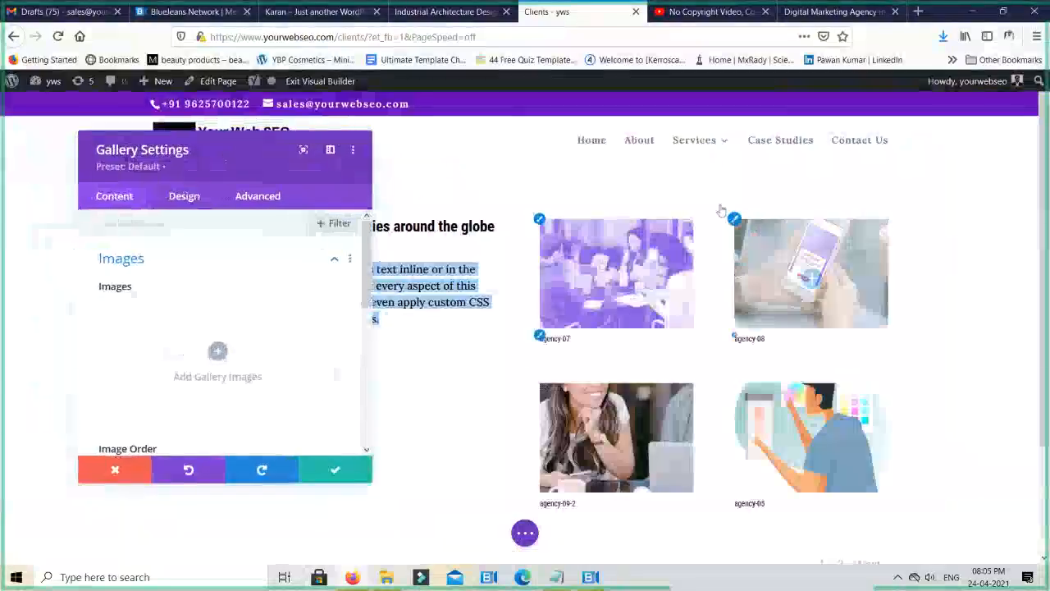
scroll(853, 328, "down", 3)
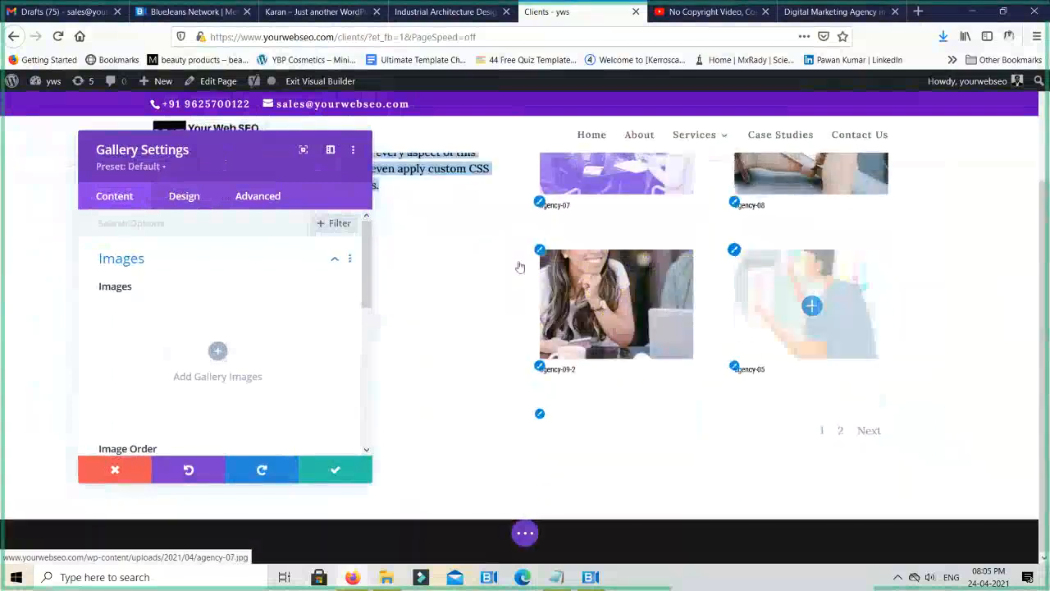
scroll(891, 386, "up", 3)
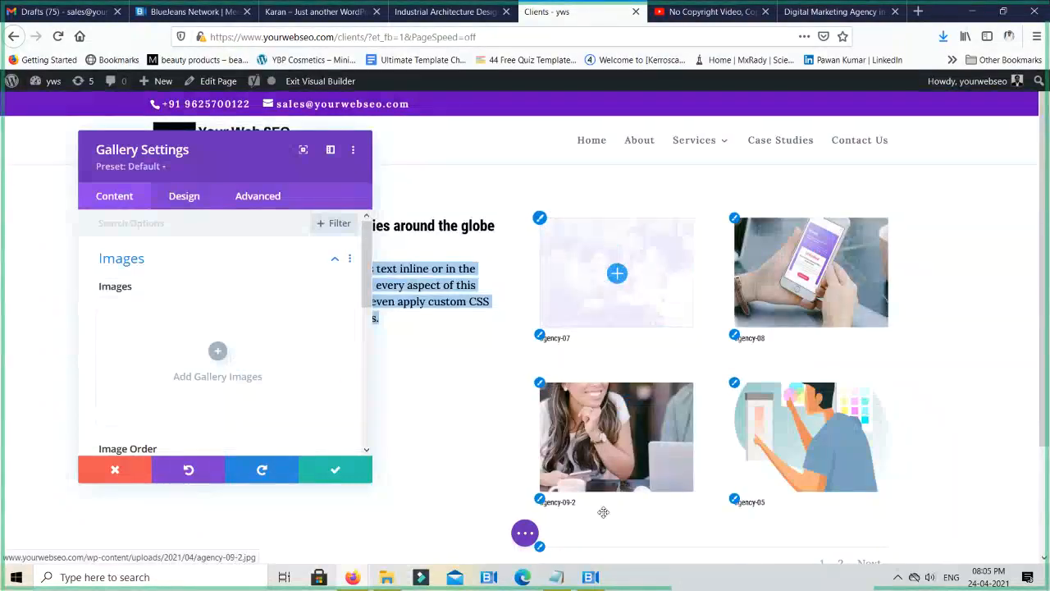
scroll(921, 374, "down", 3)
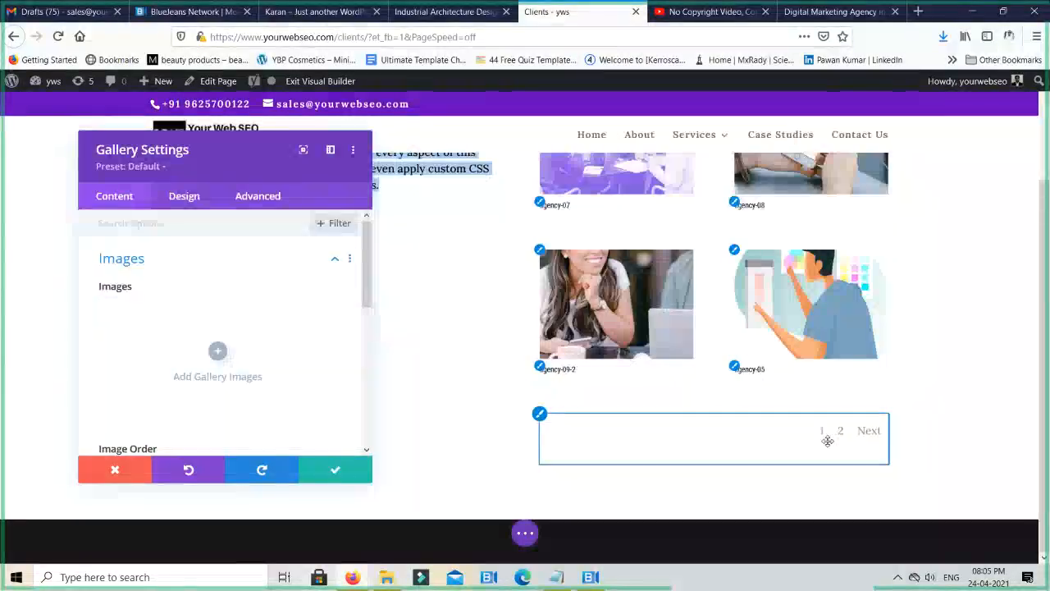
scroll(237, 313, "down", 2)
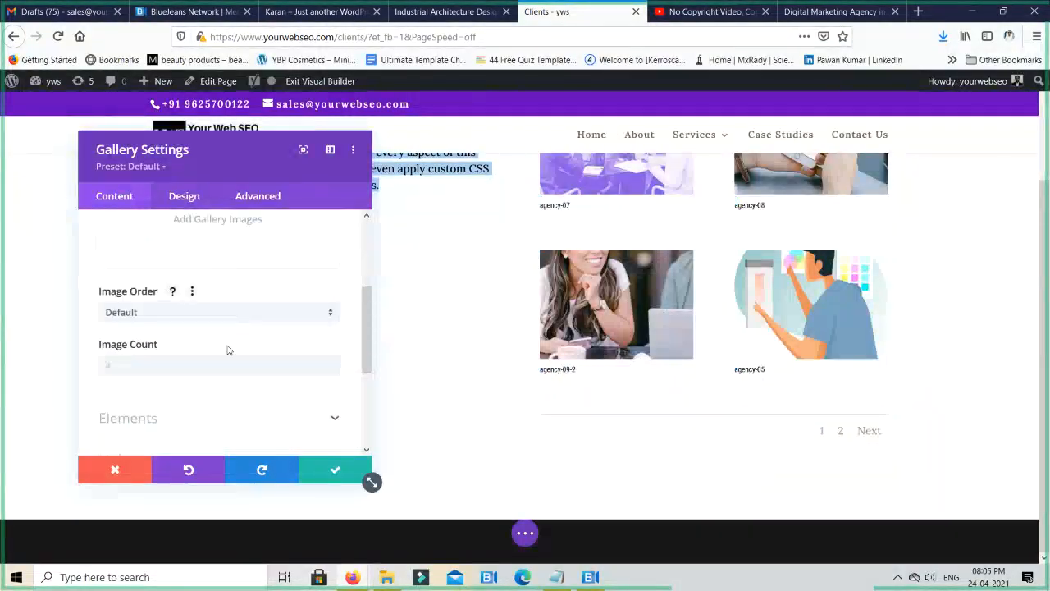
scroll(228, 351, "down", 1)
scroll(227, 354, "up", 3)
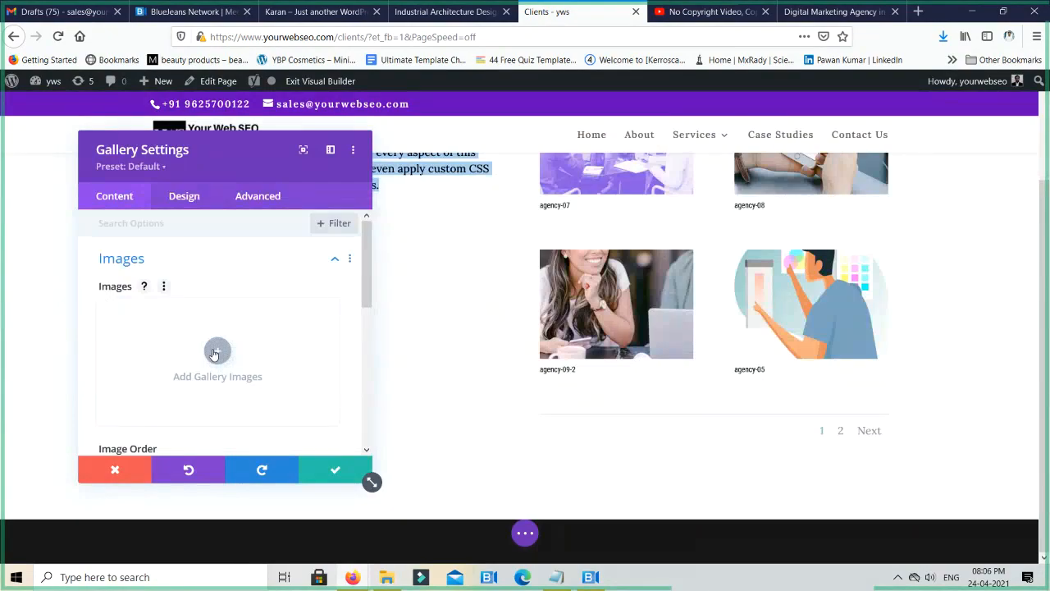
- Add the LED Ticker, Beverly Hills, La Luxury Homes, Positive Systems, Access Comm, Post Alarm, MenusForLess, Lidget Compton, Underfloor Heating and Yellohire images to the gallery
left_click(217, 351)
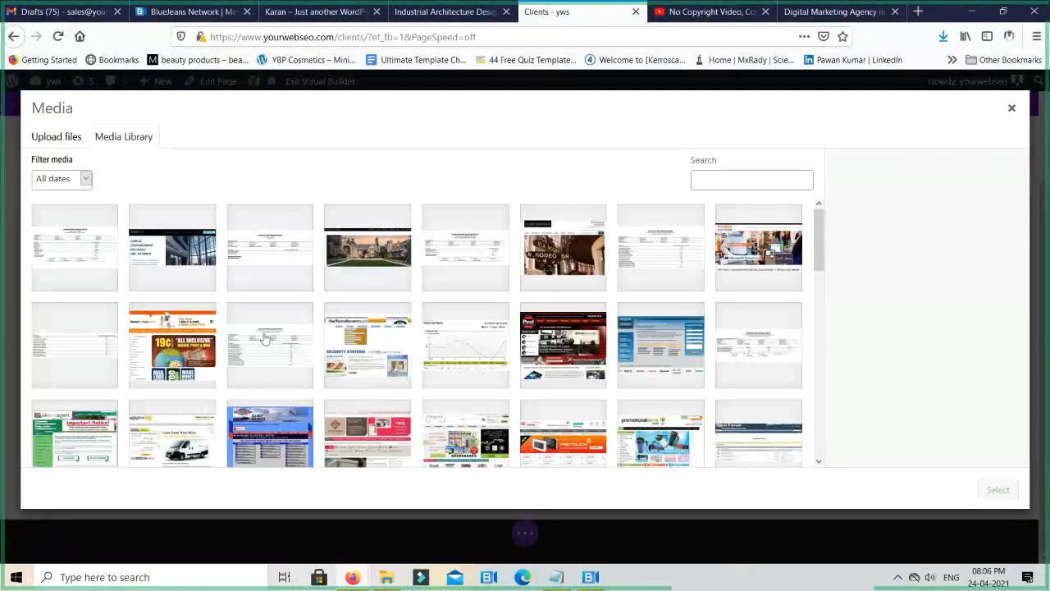
left_click(182, 250)
left_click(371, 269)
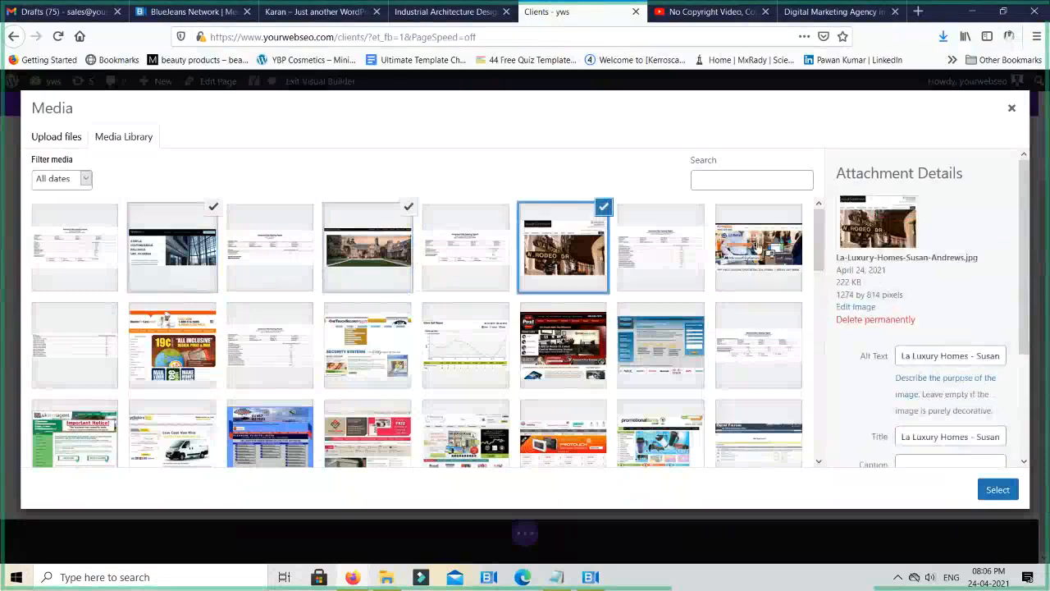
left_click(746, 250)
left_click(621, 349)
left_click(575, 344)
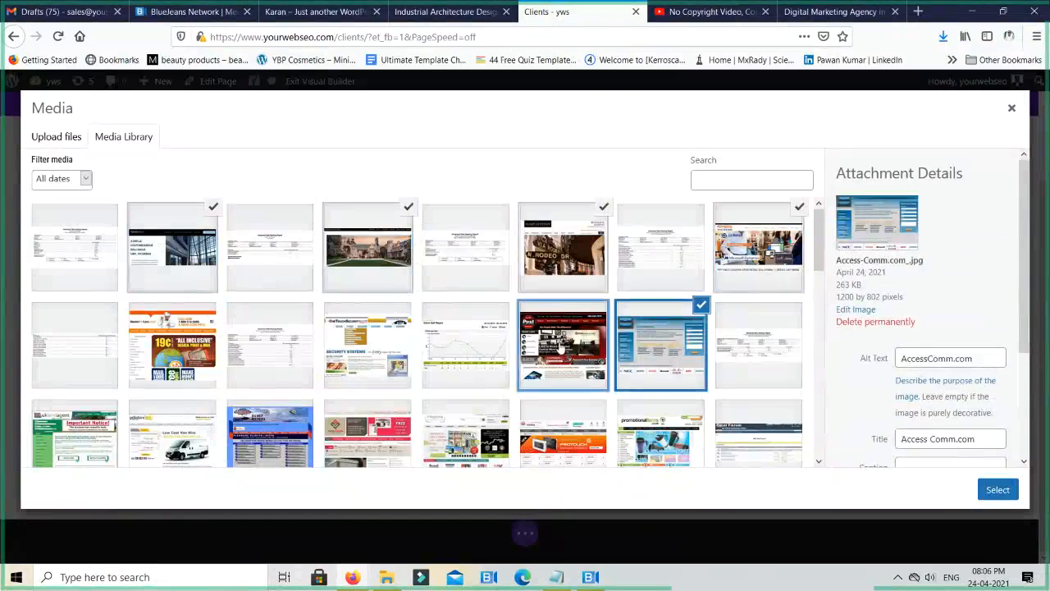
left_click(215, 341)
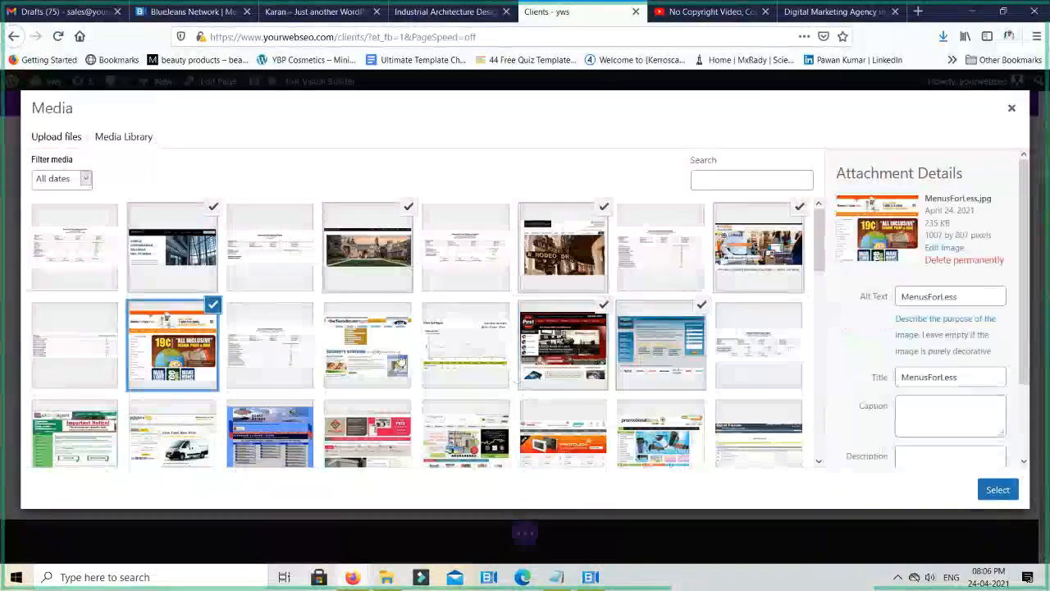
scroll(370, 384, "down", 1)
left_click(371, 383)
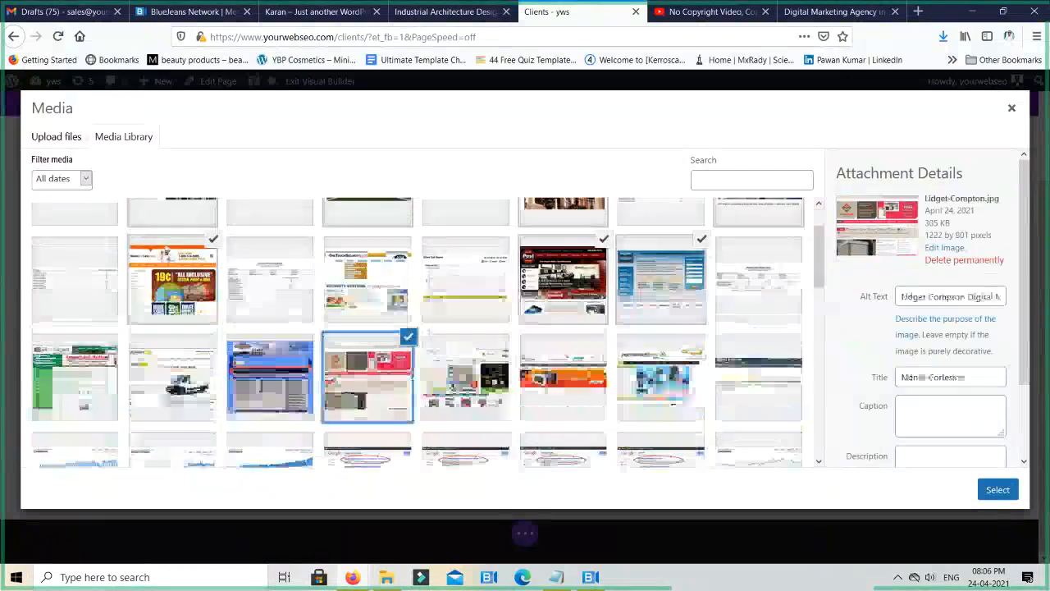
left_click(579, 387)
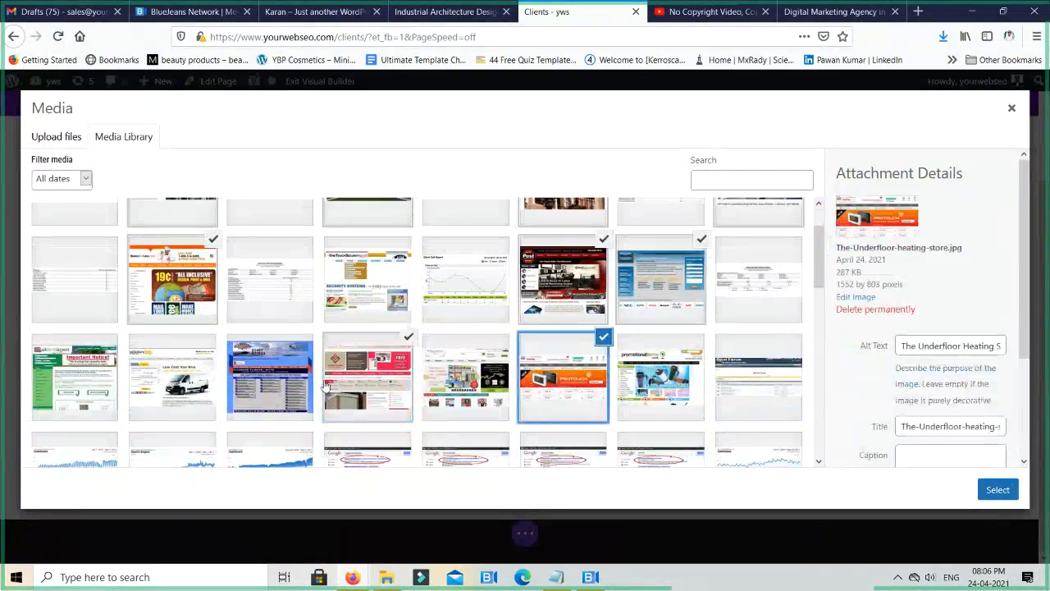
left_click(211, 391)
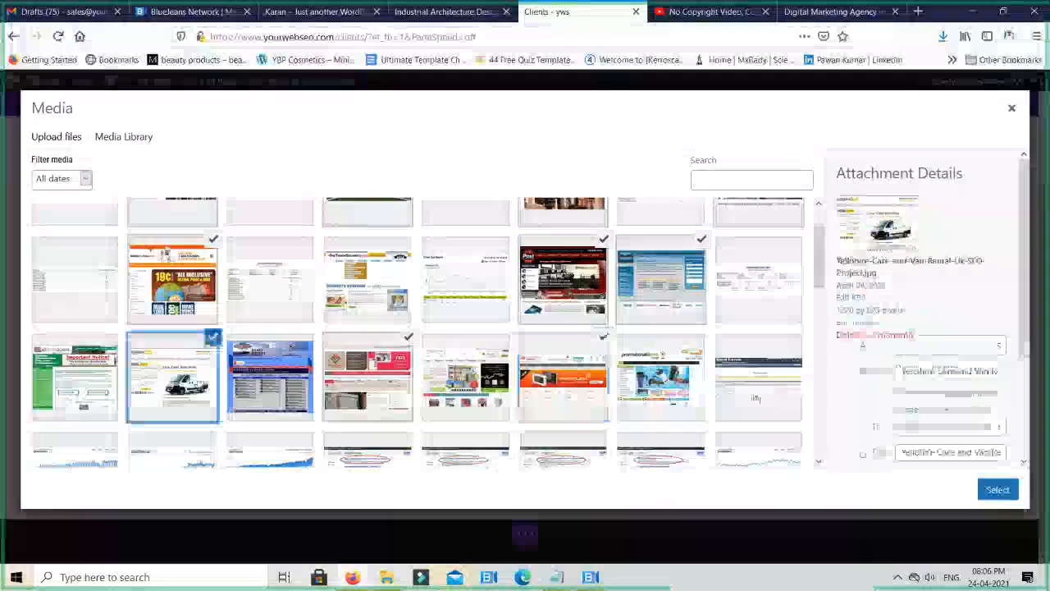
left_click(997, 489)
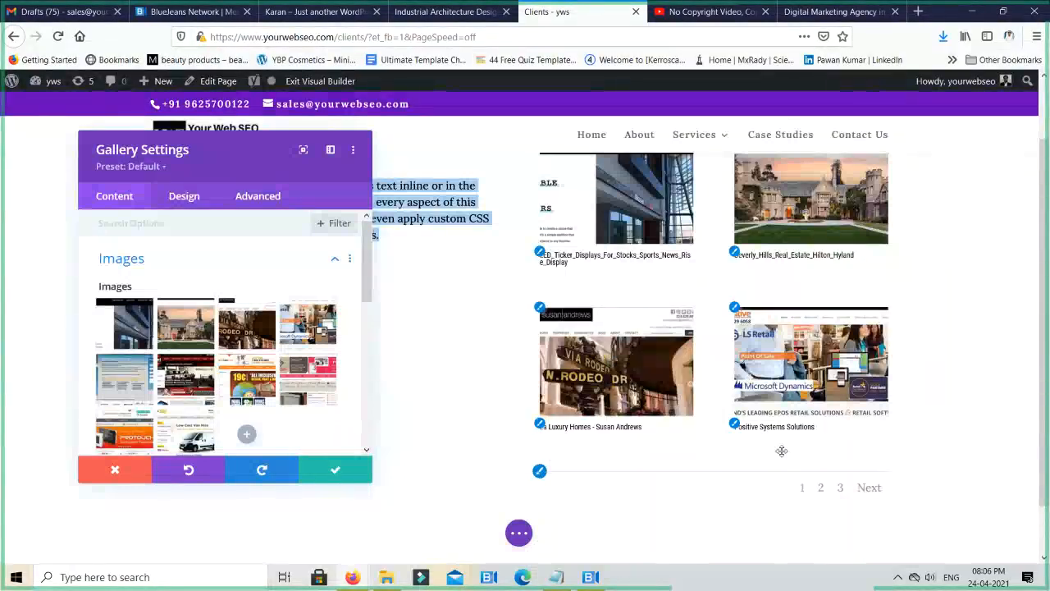
- Review the Image Order choices of the gallery module and keep Default
scroll(255, 309, "down", 2)
scroll(268, 358, "down", 1)
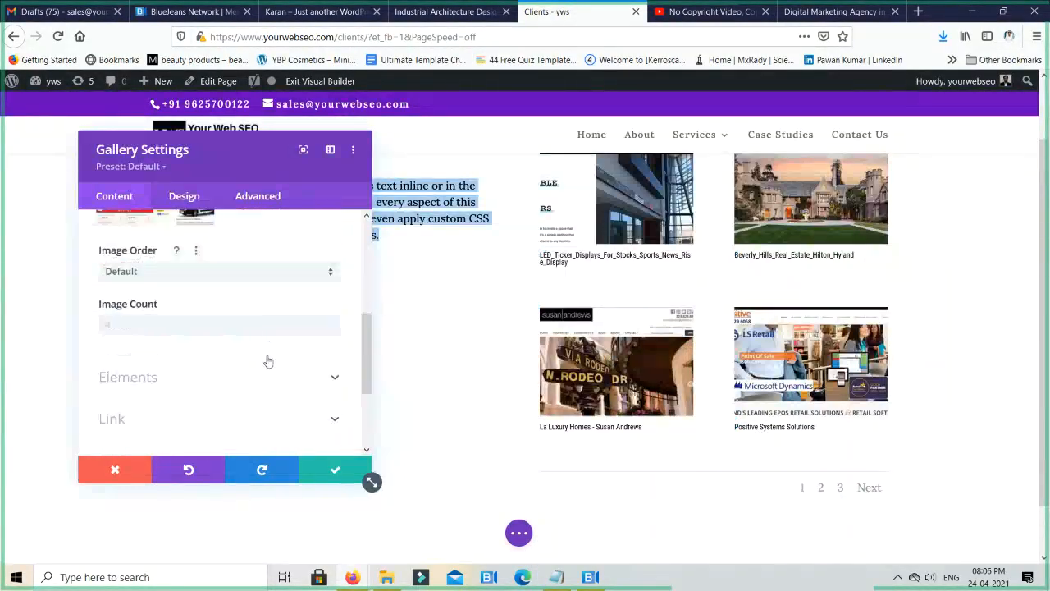
scroll(277, 306, "up", 4)
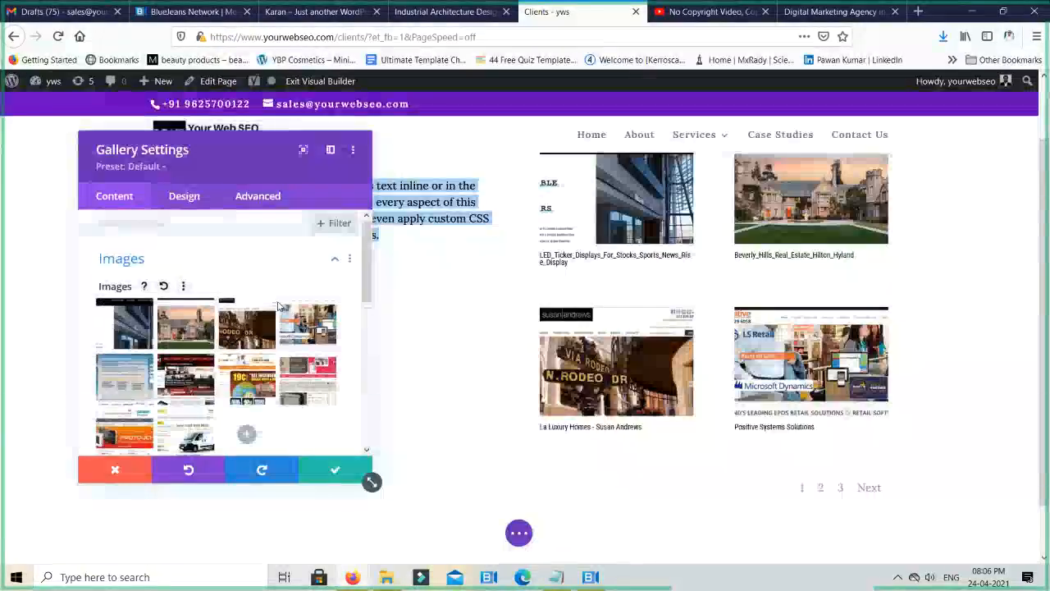
scroll(277, 306, "down", 2)
left_click(244, 355)
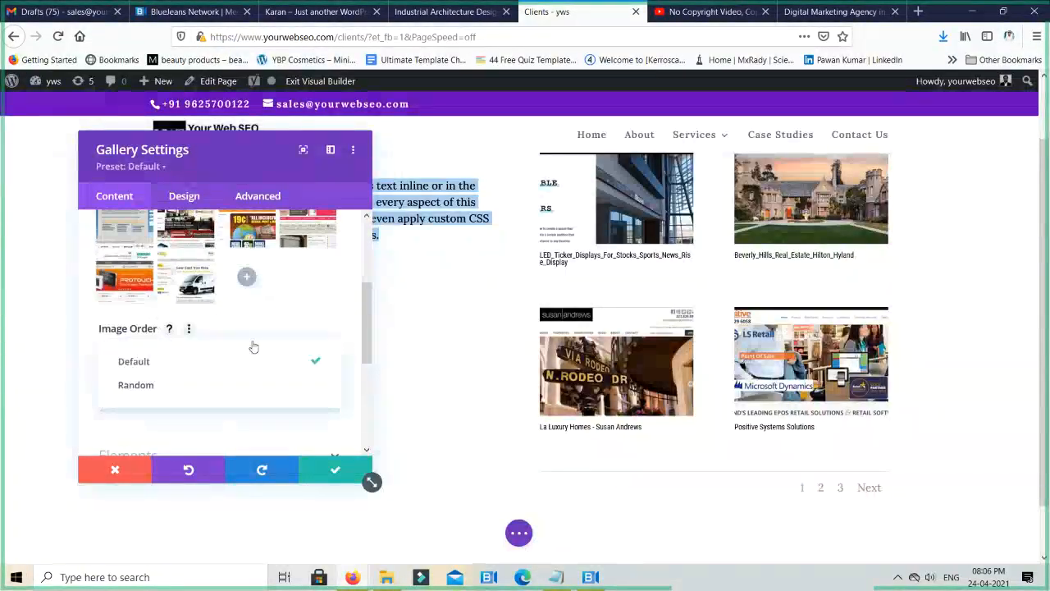
left_click(201, 363)
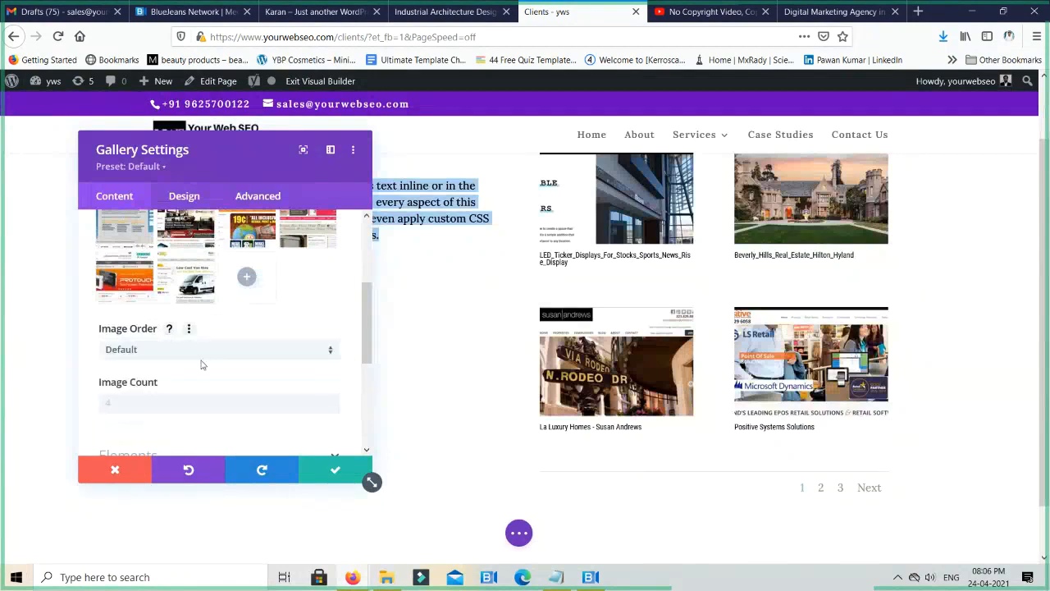
scroll(281, 331, "up", 4)
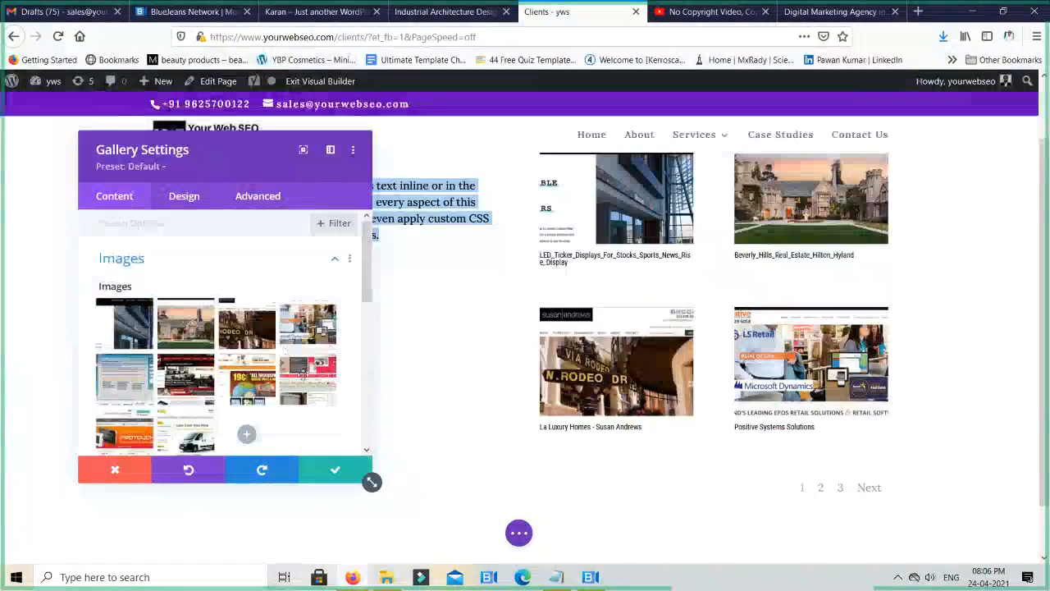
- Try an image count of 6 for the gallery, and settle on 2 images per page
scroll(287, 372, "down", 3)
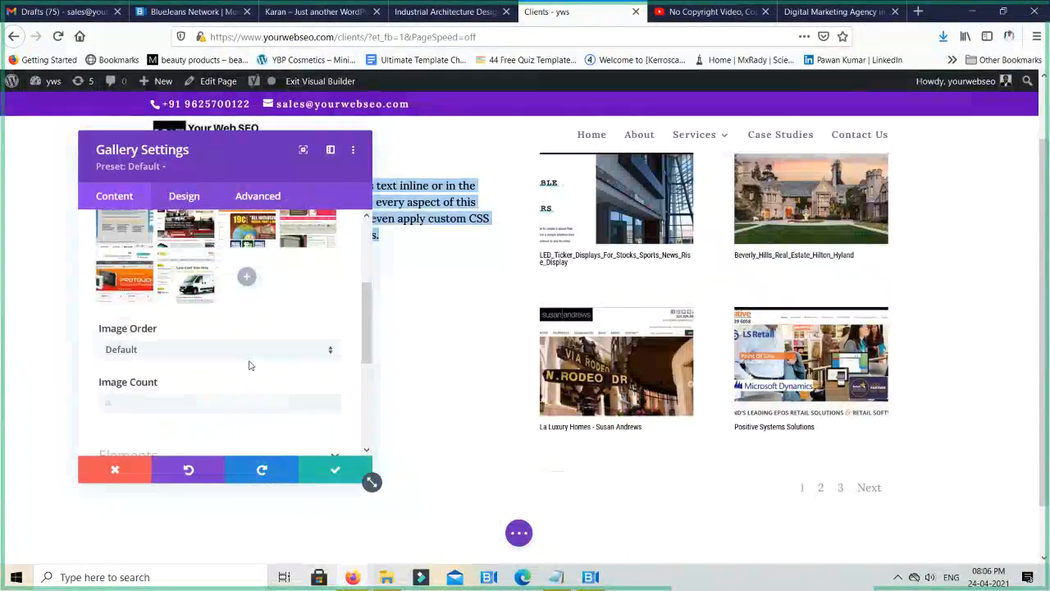
scroll(188, 361, "down", 2)
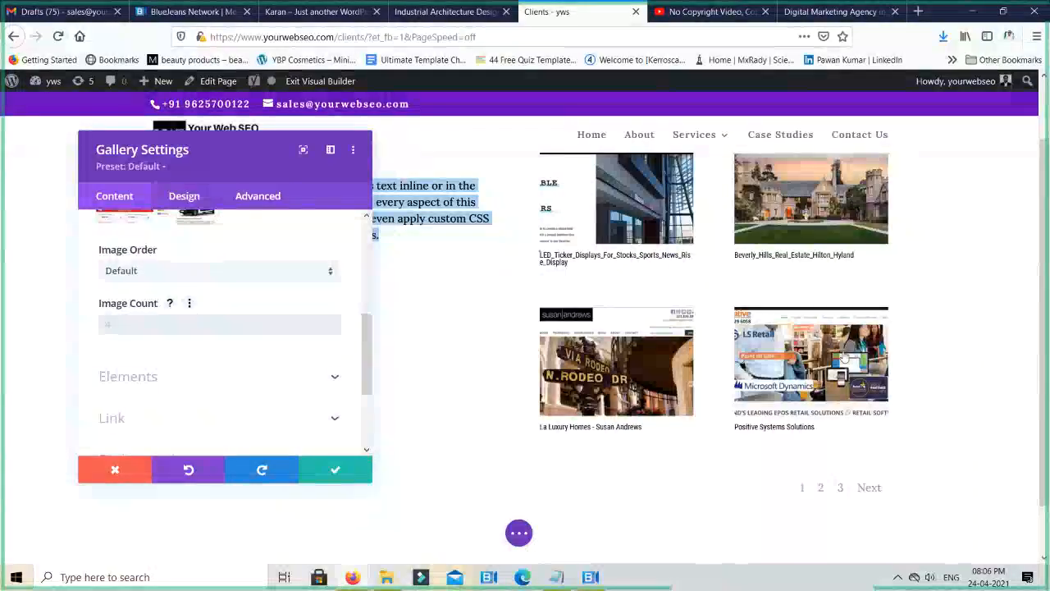
scroll(845, 354, "up", 2)
scroll(844, 353, "down", 3)
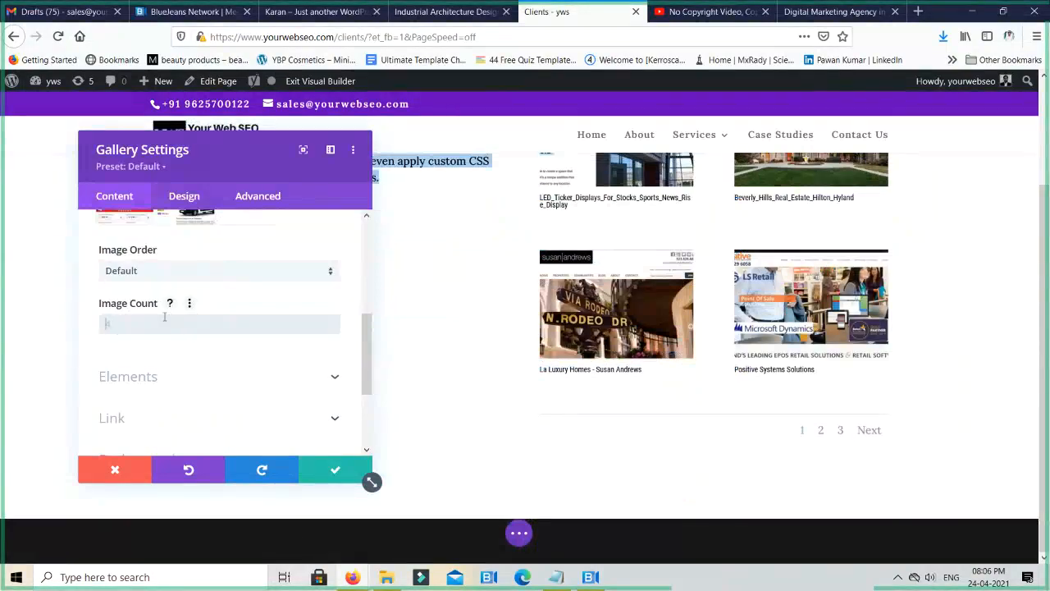
type("6")
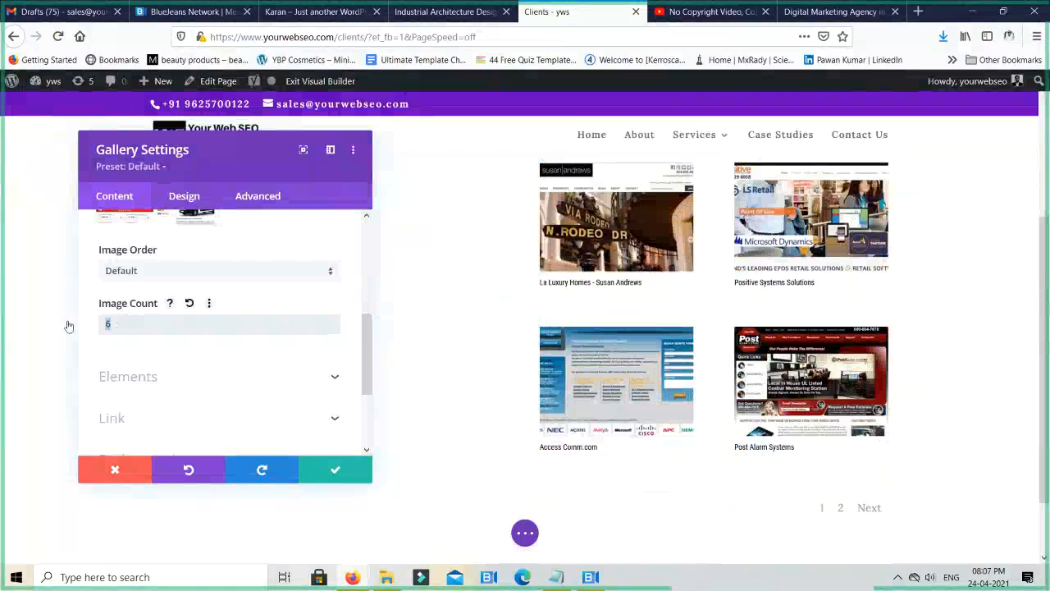
type("2")
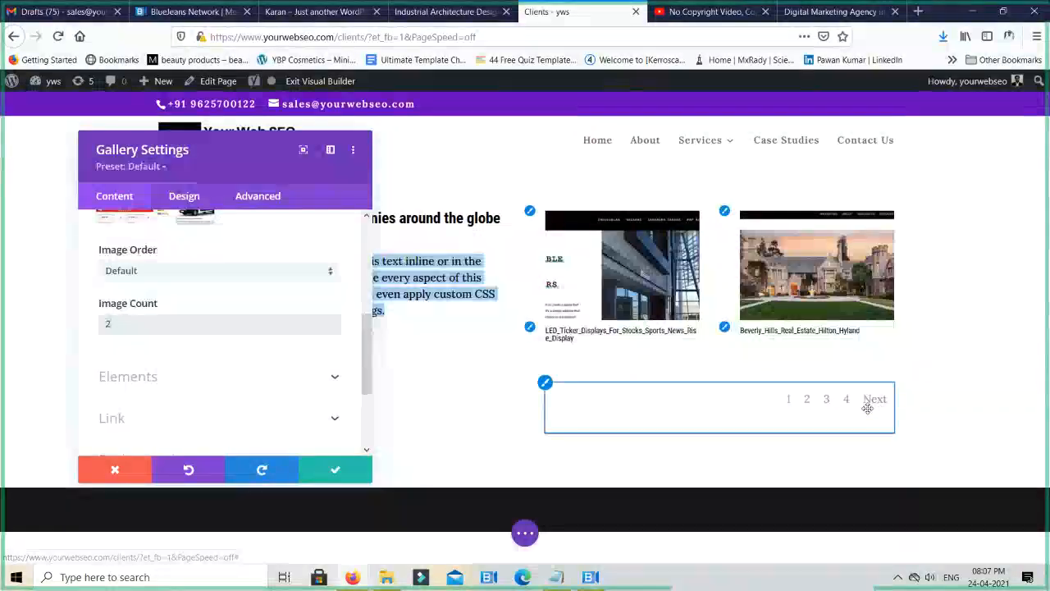
scroll(189, 366, "up", 5)
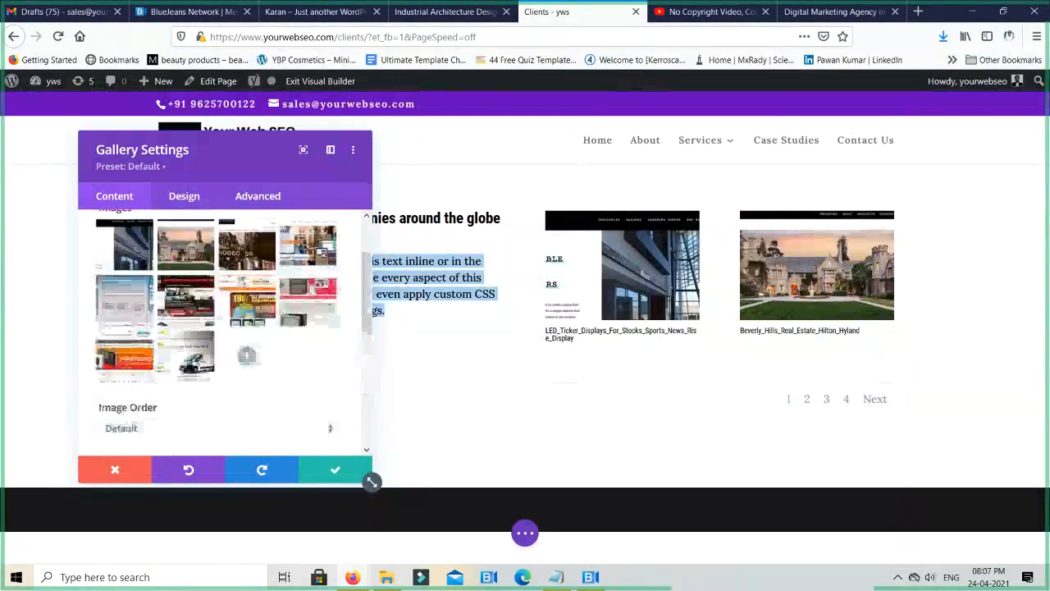
- Turn off the title and caption display and the pagination for the gallery module
scroll(199, 366, "down", 7)
scroll(199, 366, "up", 3)
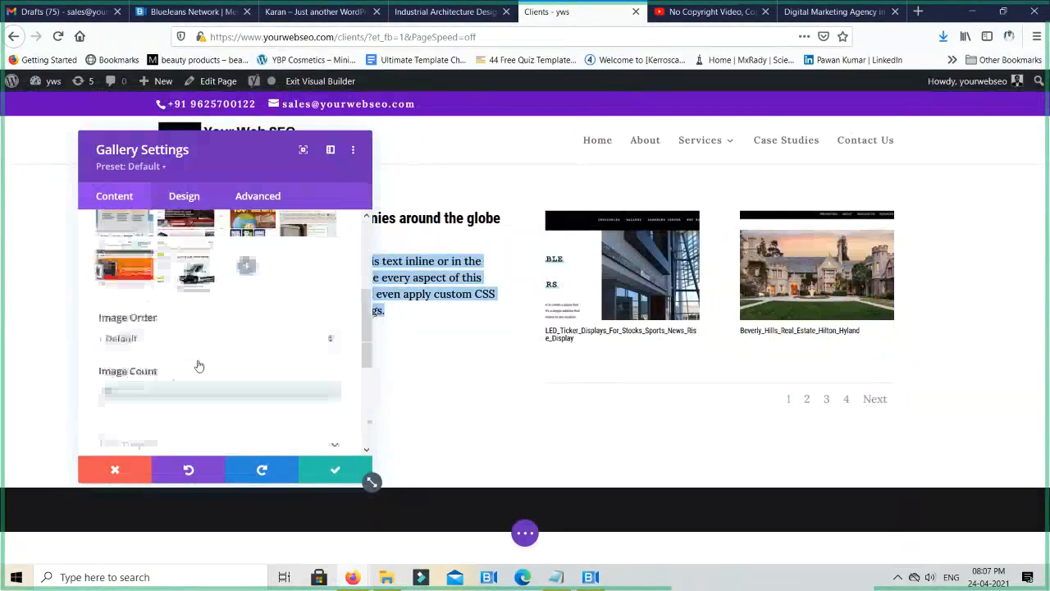
scroll(194, 355, "down", 4)
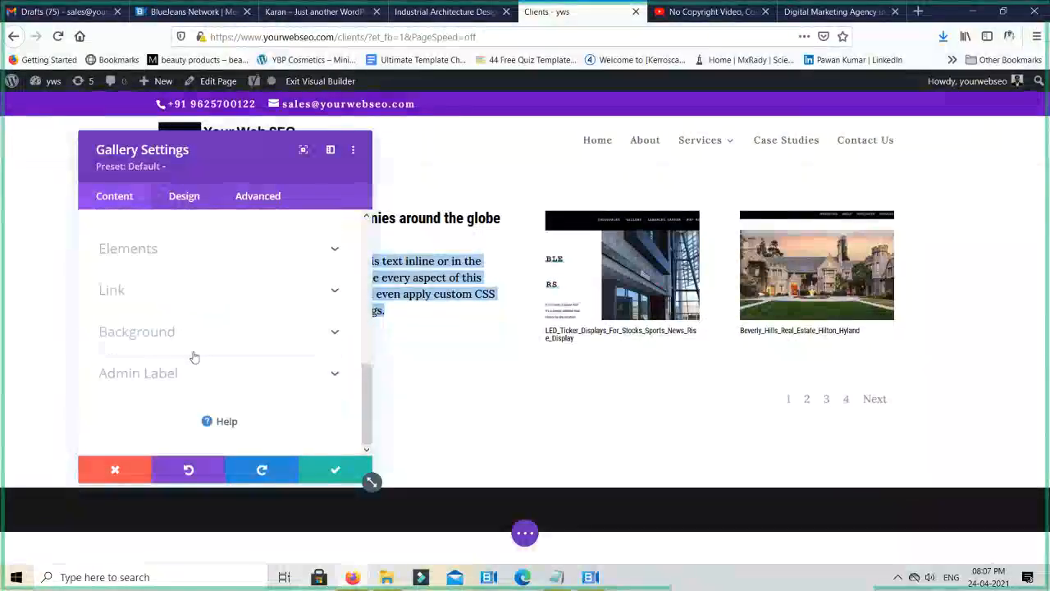
scroll(184, 328, "up", 2)
left_click(184, 333)
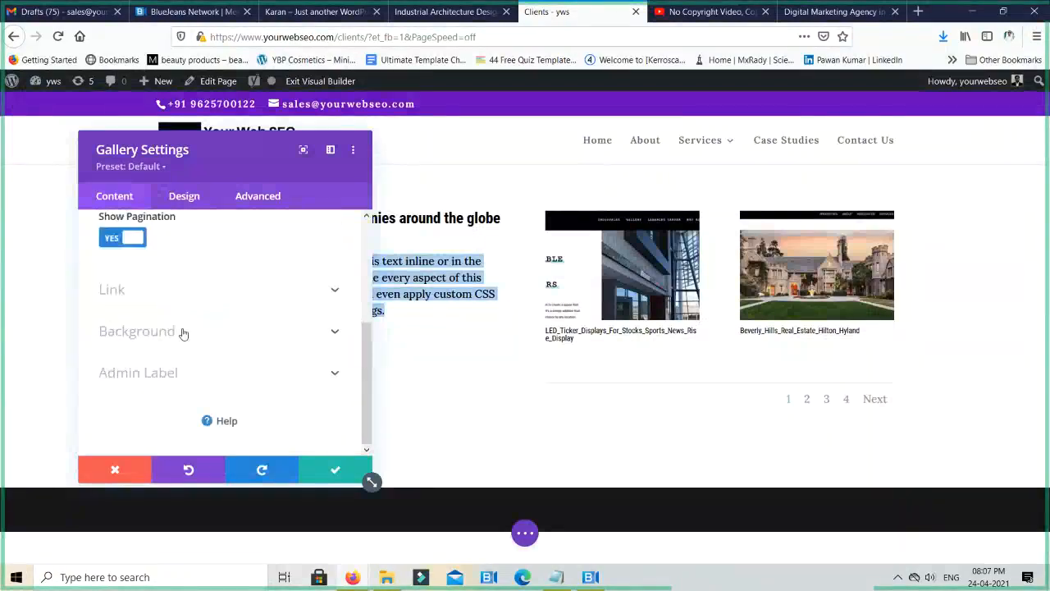
scroll(197, 337, "up", 3)
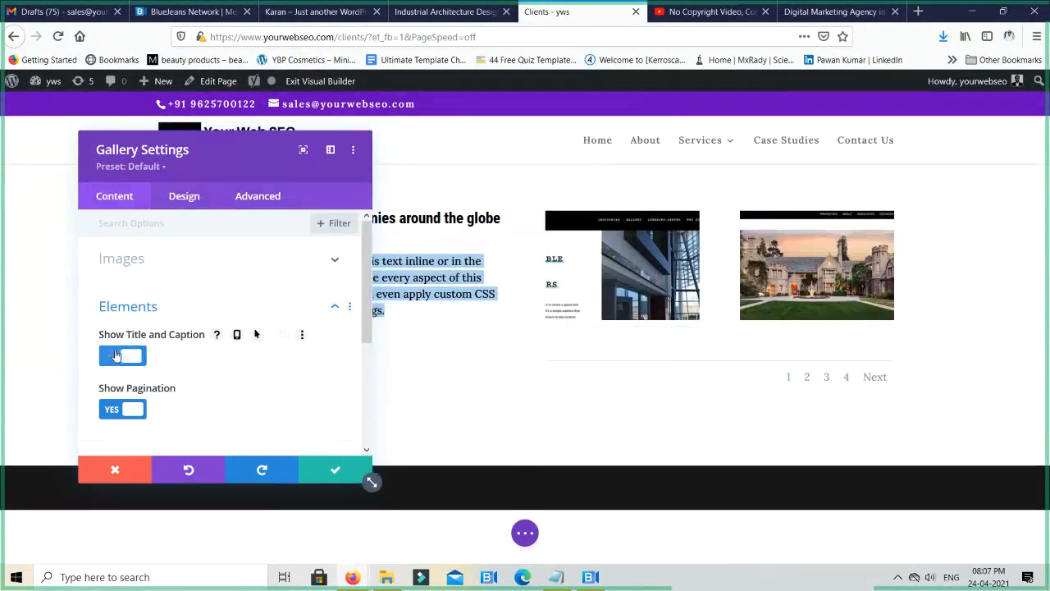
left_click(115, 355)
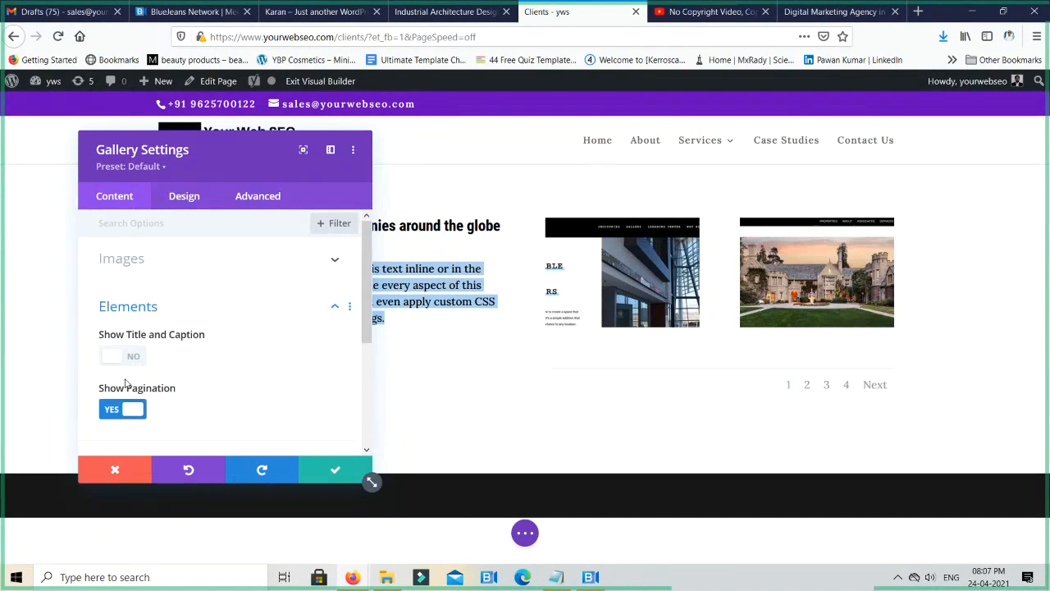
left_click(111, 410)
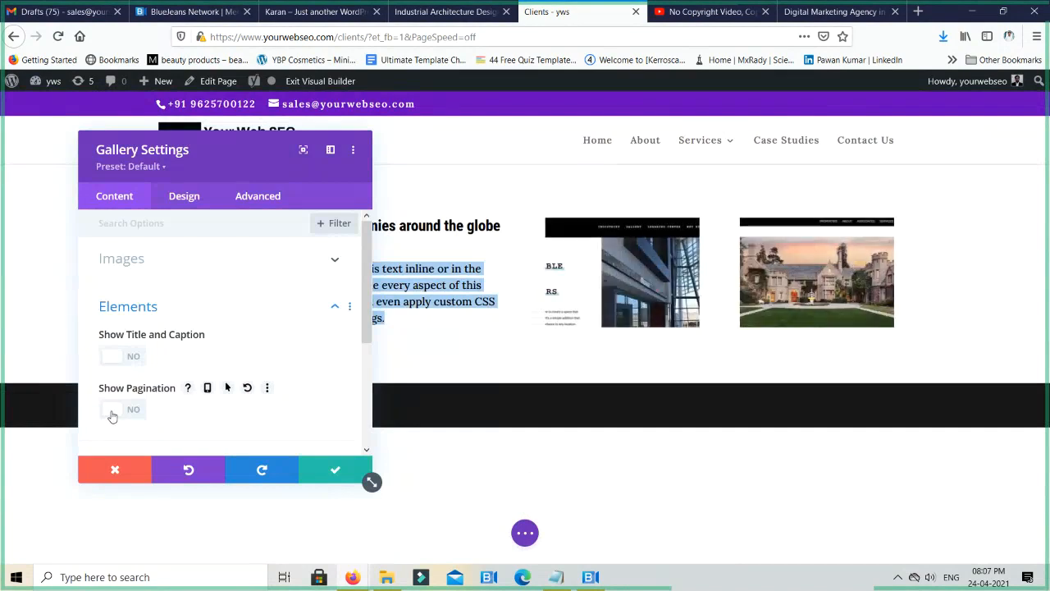
- Try a Media Link to Rise Display as the gallery's module link, and remove that link
scroll(188, 353, "down", 2)
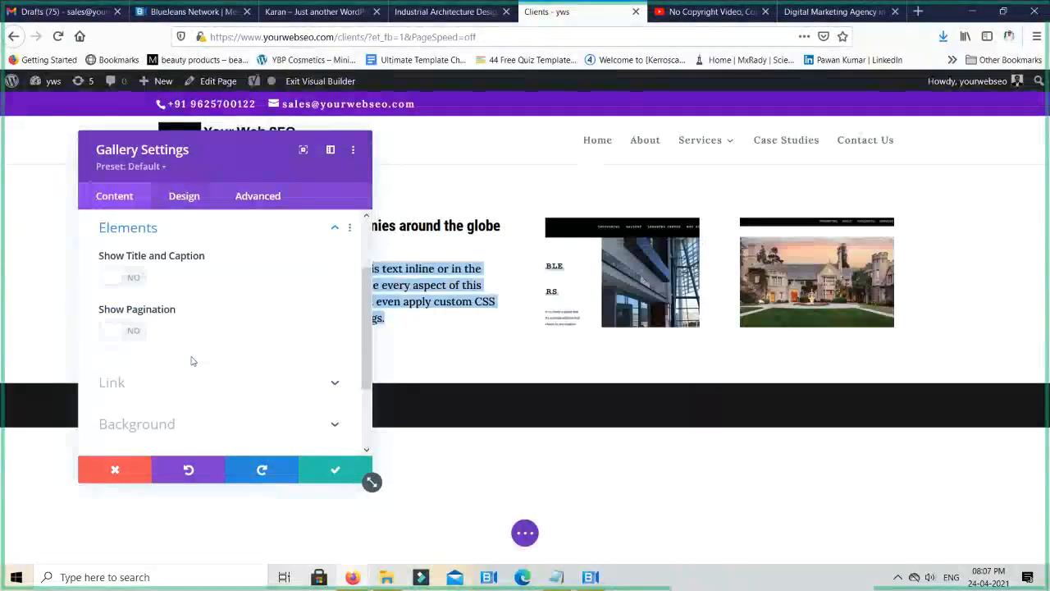
left_click(184, 377)
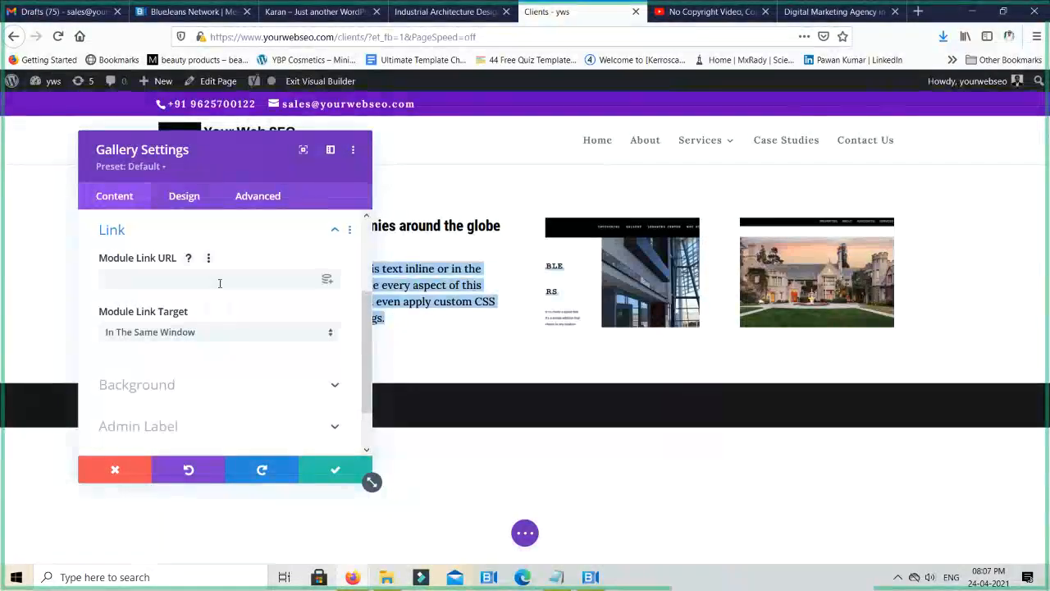
left_click(327, 278)
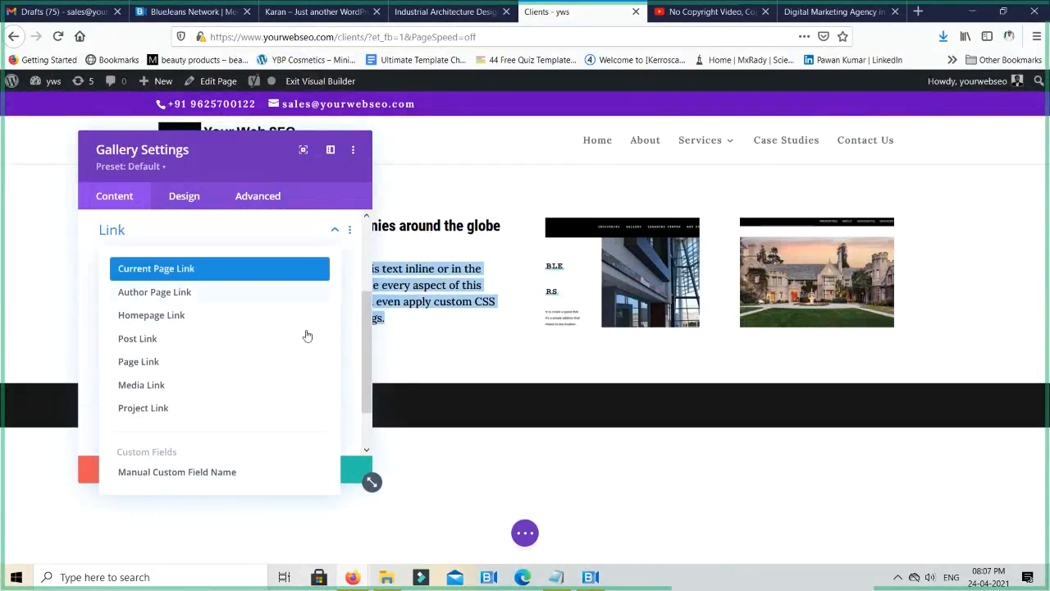
scroll(274, 410, "down", 2)
scroll(274, 408, "up", 4)
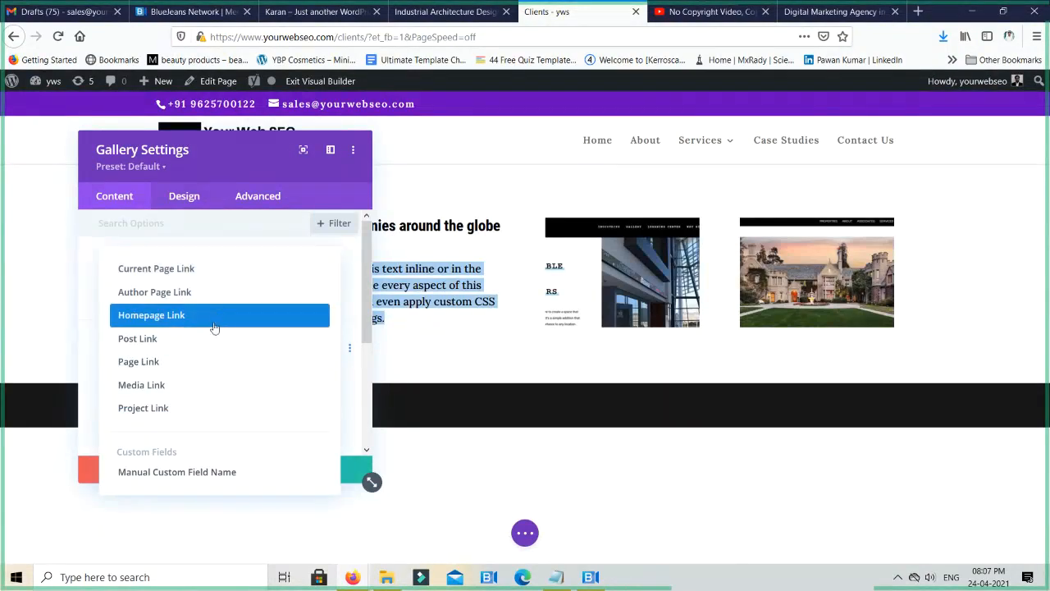
left_click(196, 387)
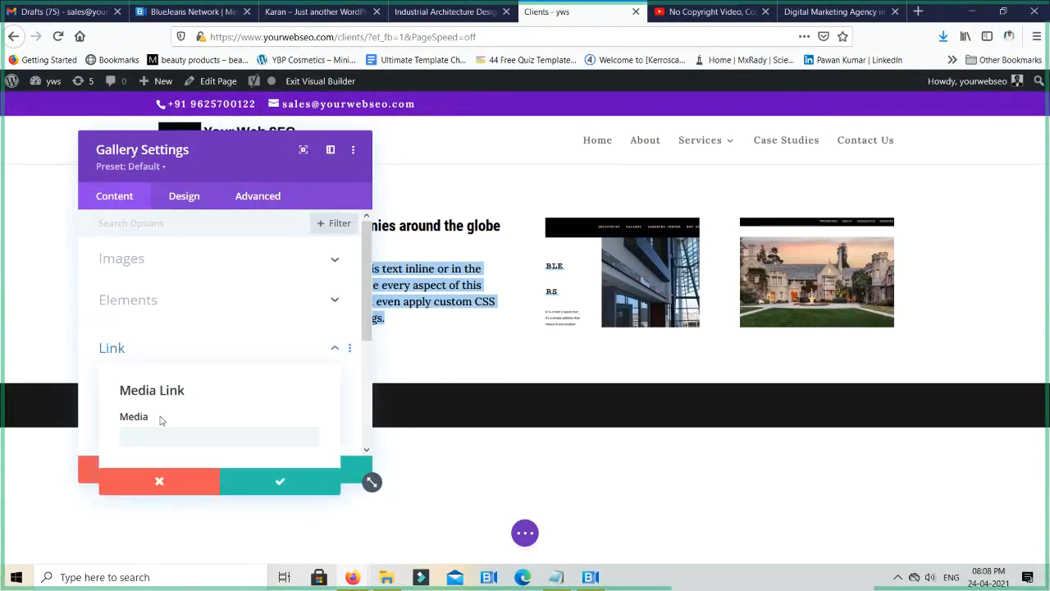
scroll(187, 405, "down", 2)
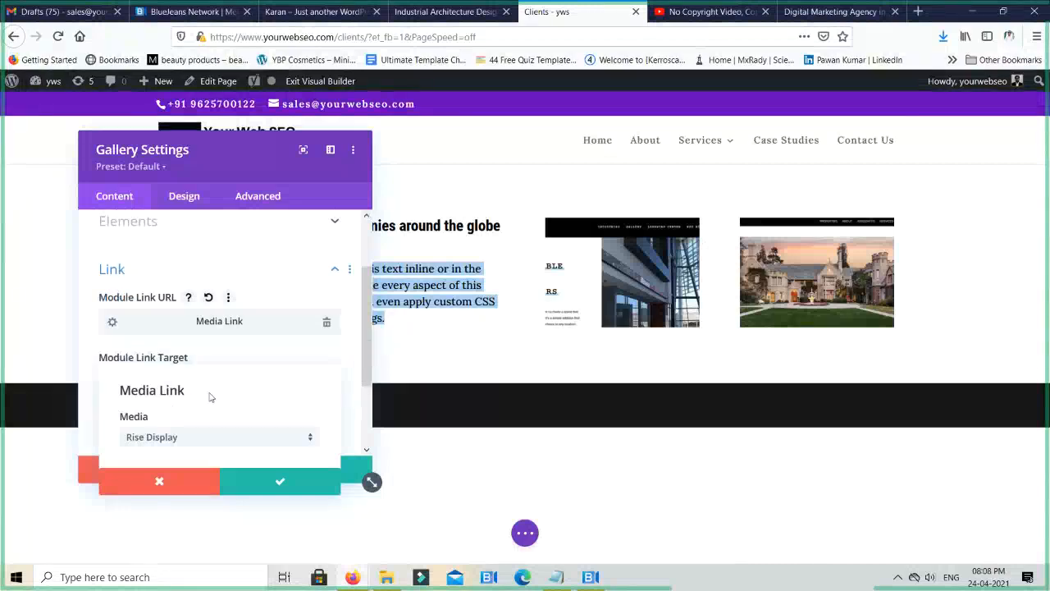
scroll(210, 397, "up", 2)
scroll(300, 383, "down", 1)
scroll(265, 328, "down", 1)
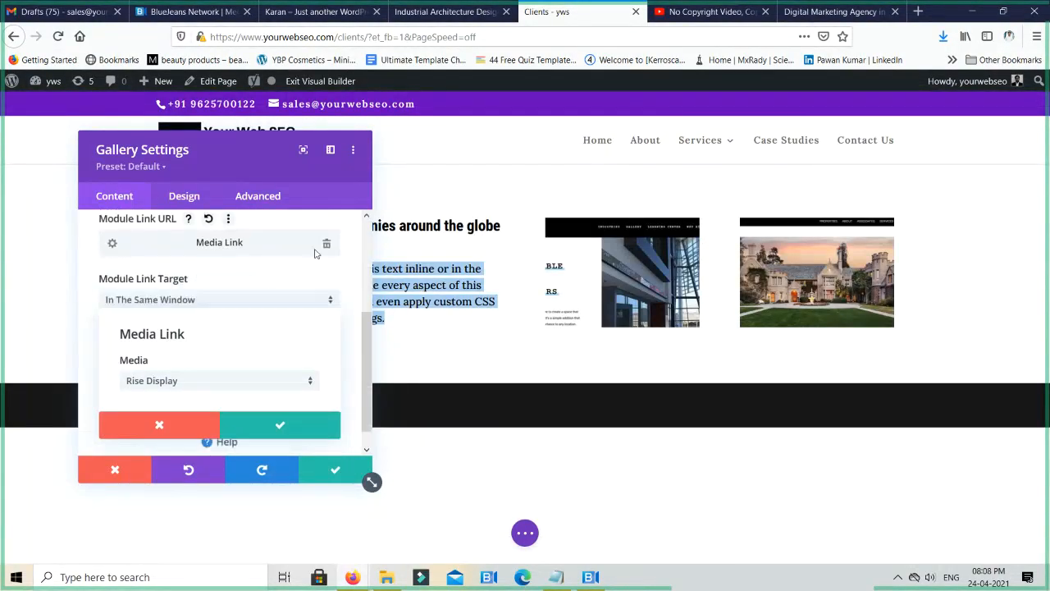
left_click(324, 244)
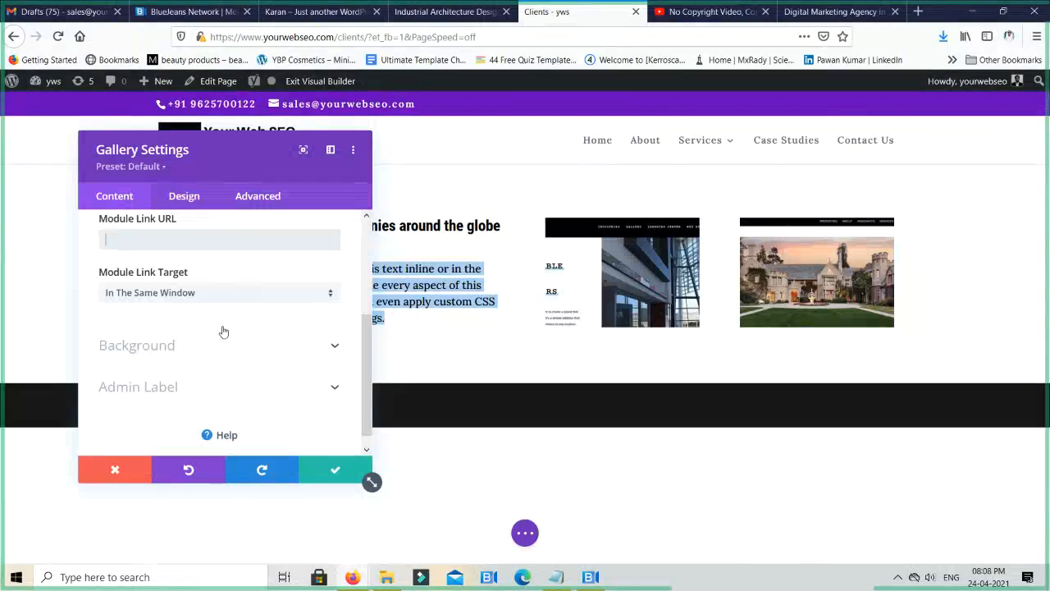
- Review the Elements, Link and Background options of the gallery module
scroll(228, 325, "up", 1)
left_click(254, 270)
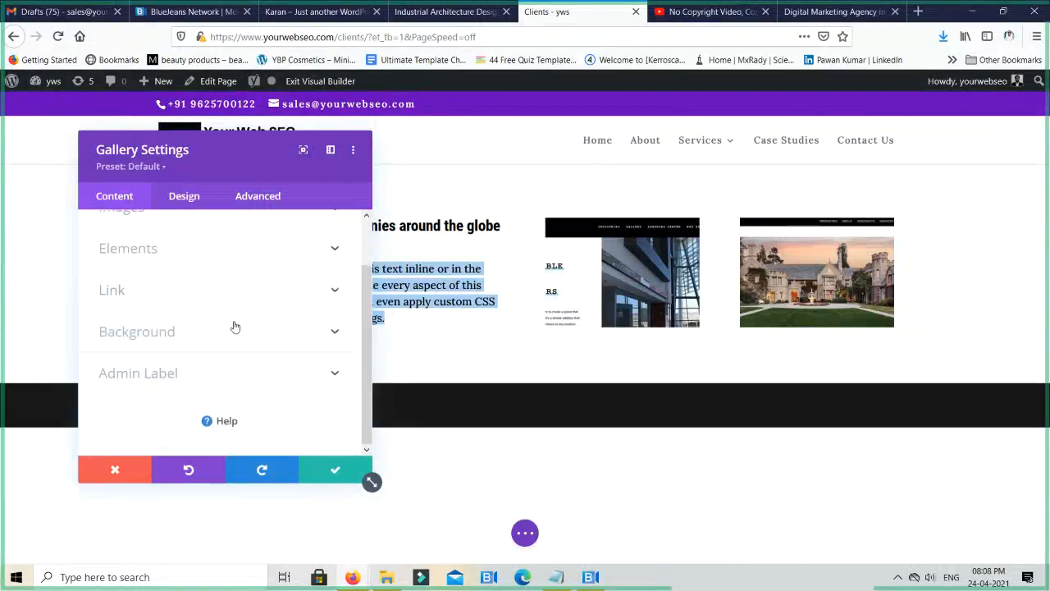
scroll(251, 320, "up", 1)
left_click(236, 309)
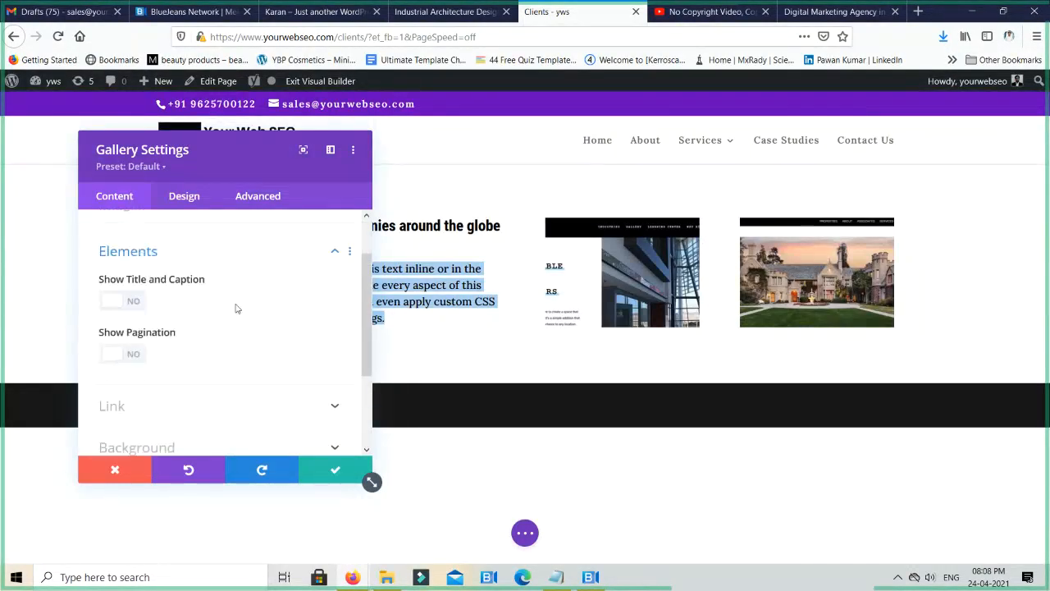
scroll(215, 316, "down", 2)
left_click(209, 312)
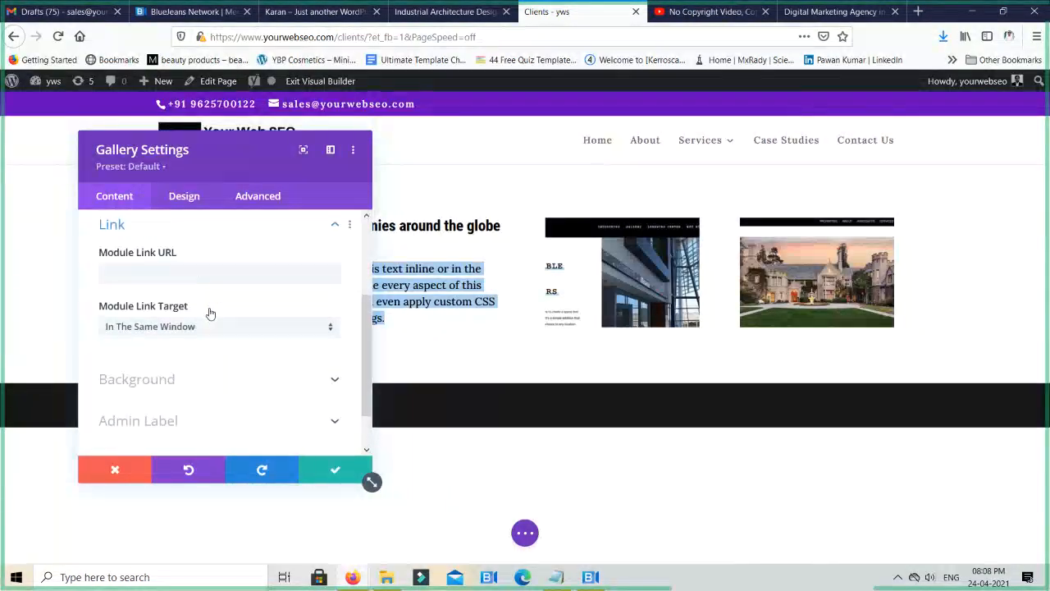
scroll(211, 341, "down", 1)
left_click(204, 335)
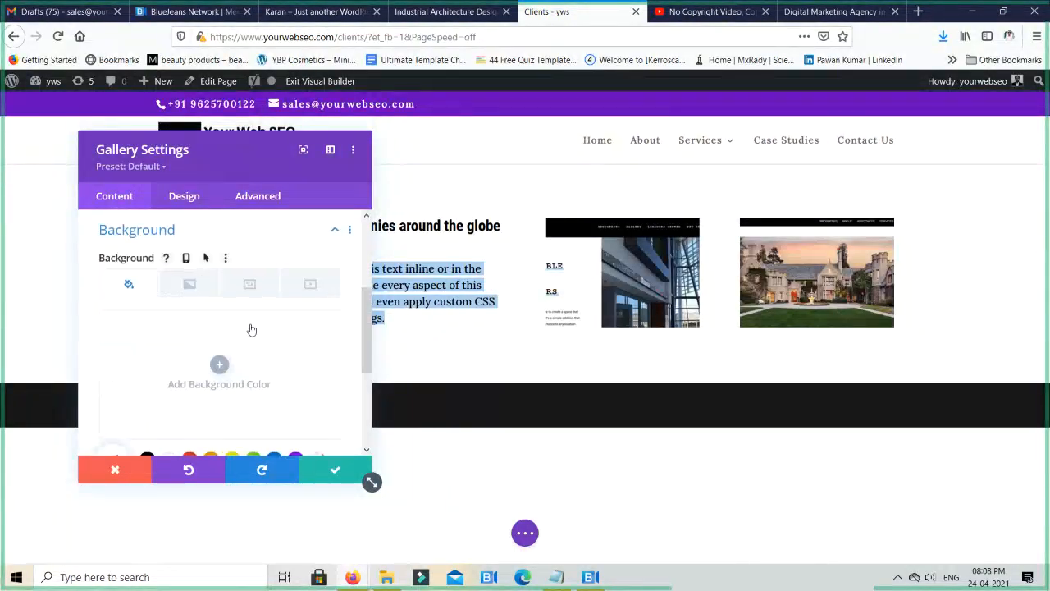
scroll(233, 328, "down", 2)
scroll(204, 368, "up", 5)
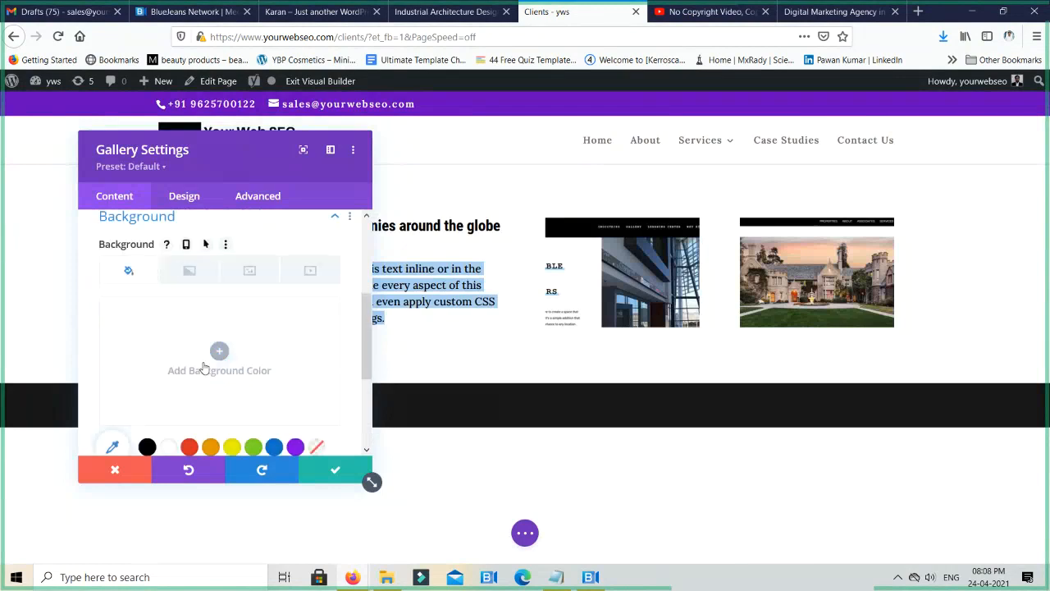
scroll(210, 352, "up", 1)
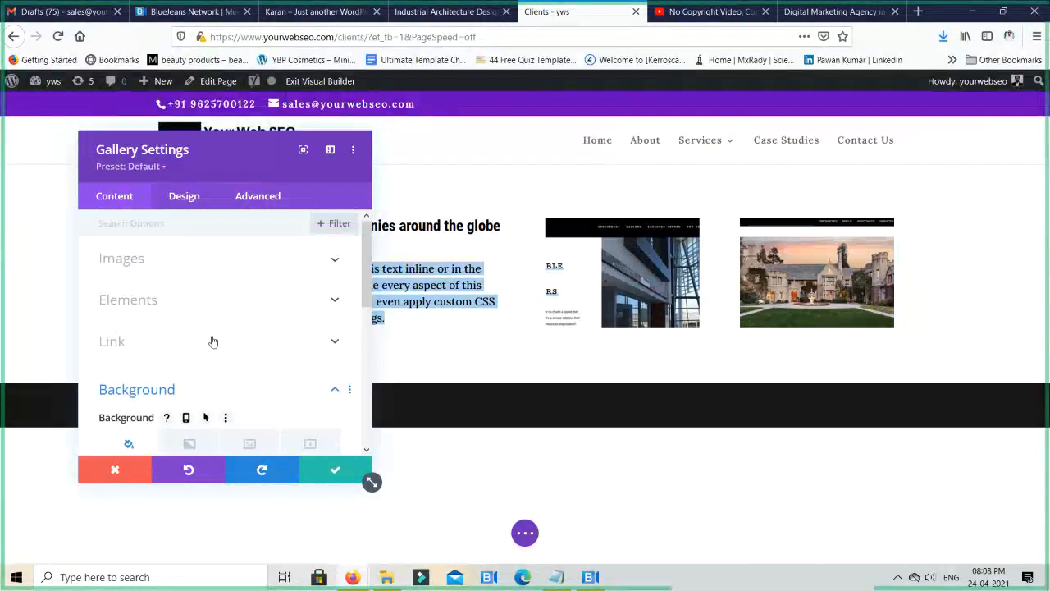
left_click(204, 308)
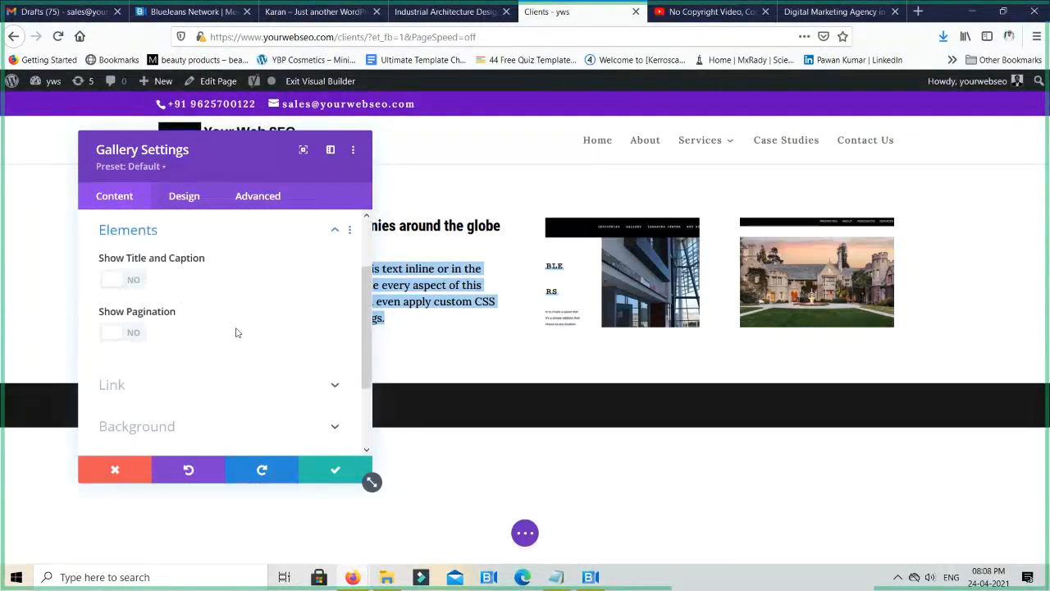
scroll(236, 332, "down", 1)
- Set the gallery's module link to a Page Link pointing to the Case Studies page
left_click(253, 303)
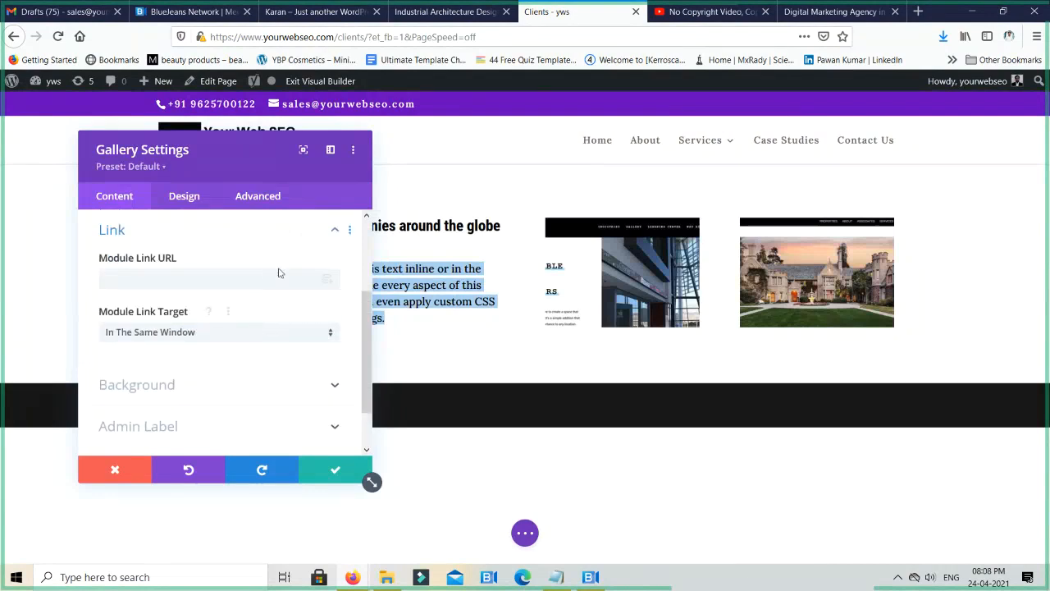
left_click(326, 279)
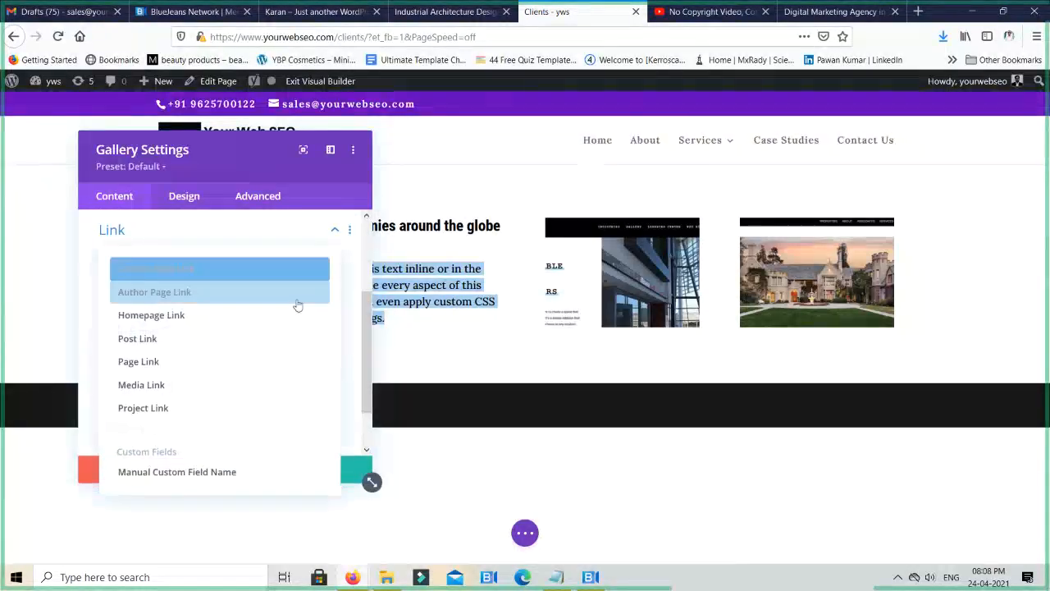
left_click(209, 362)
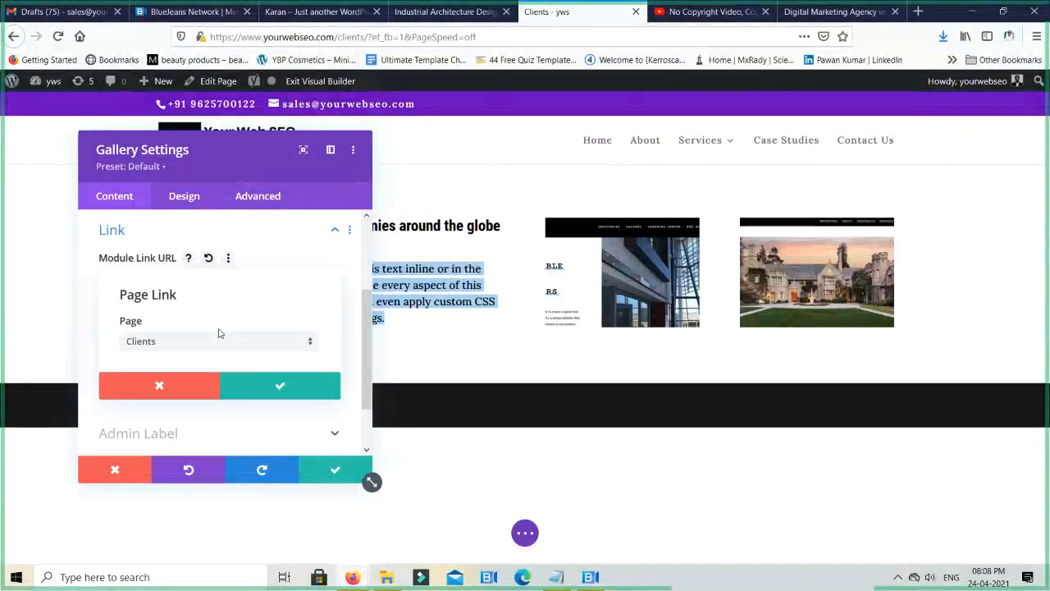
left_click(213, 345)
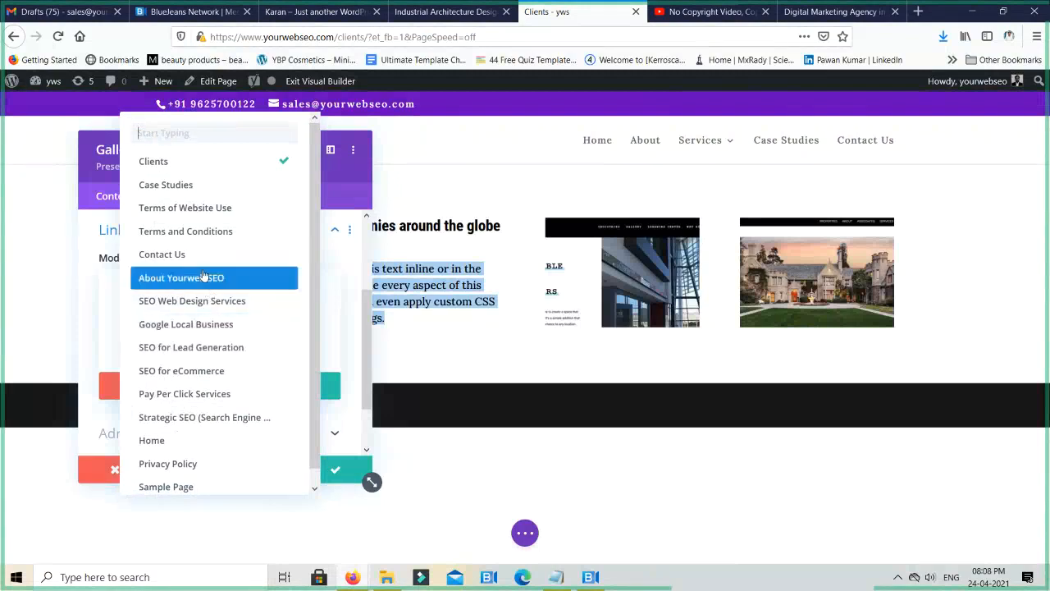
left_click(212, 186)
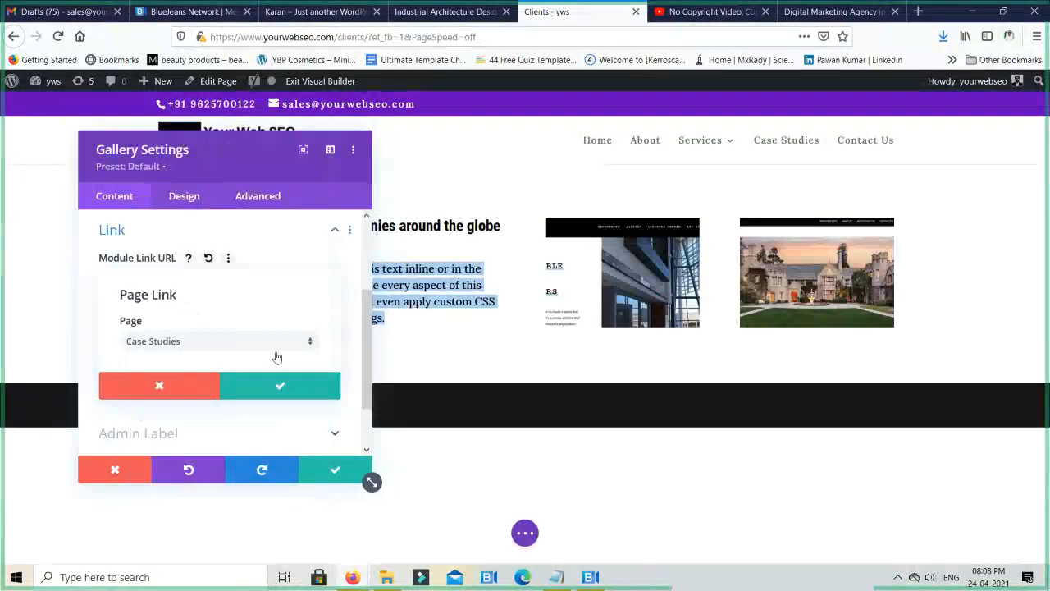
left_click(266, 391)
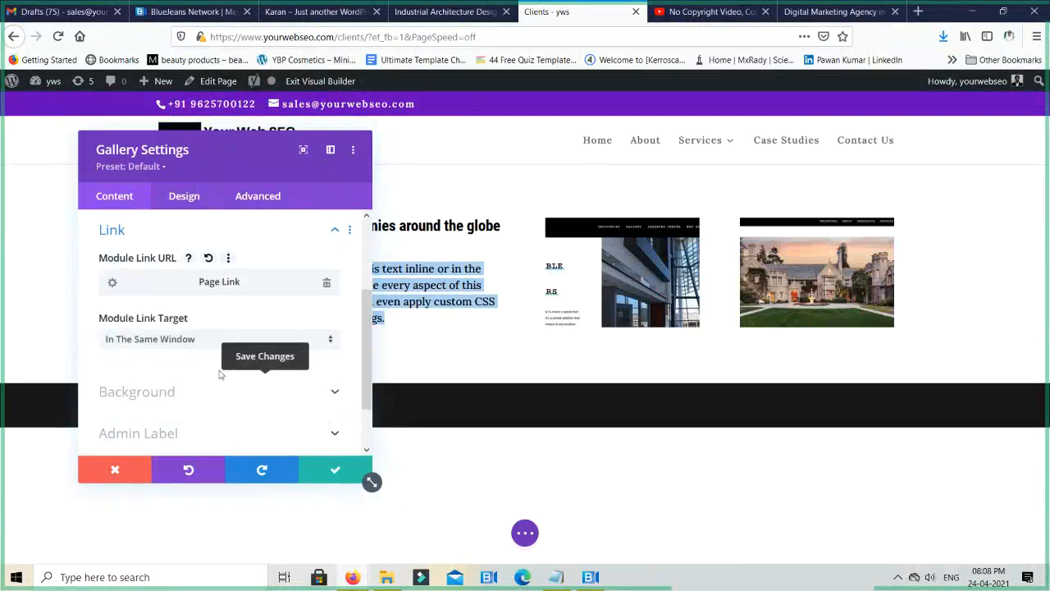
- Set the gallery's module link target to In The New Tab
scroll(219, 374, "down", 1)
left_click(189, 277)
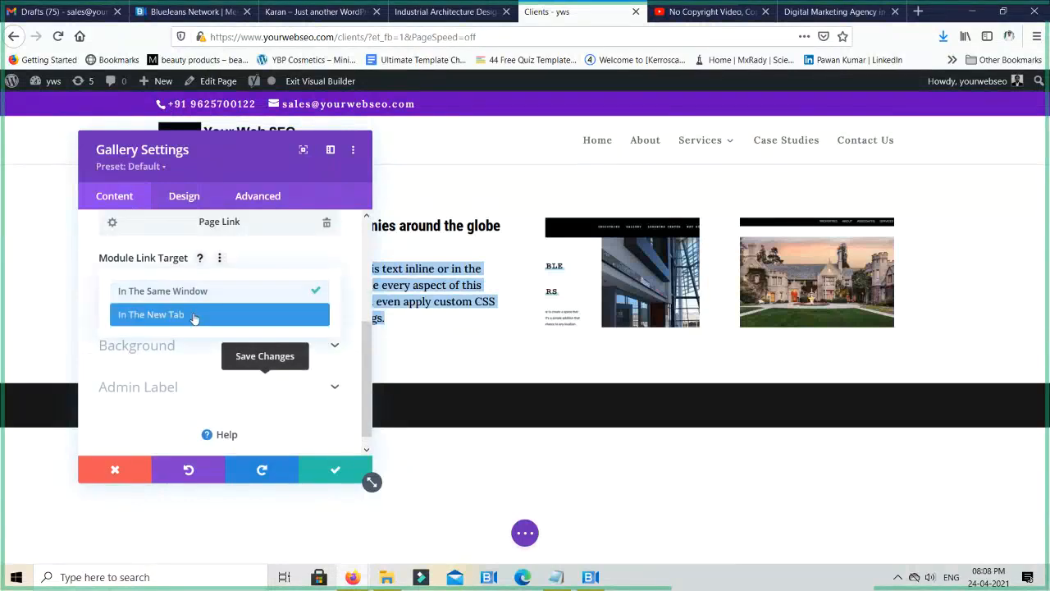
left_click(209, 312)
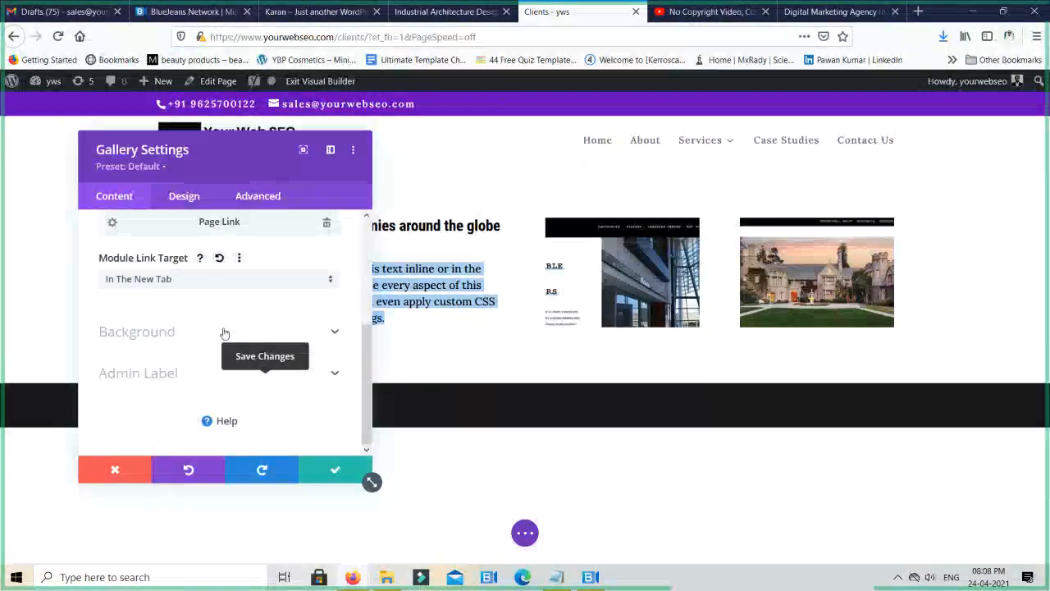
- Save the gallery settings, and exit the visual builder with the page changes saved
left_click(334, 471)
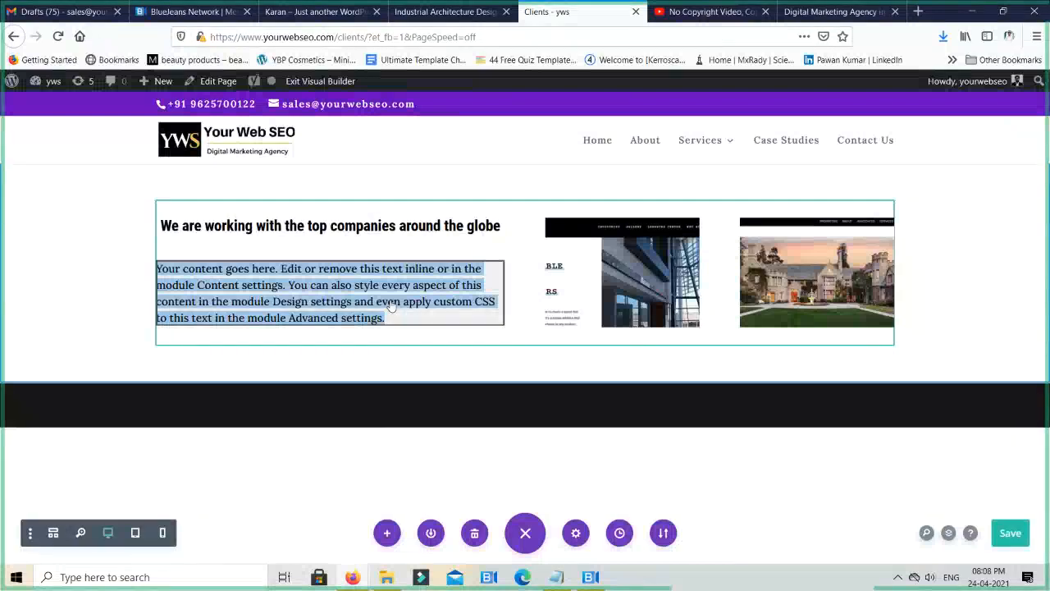
left_click(316, 85)
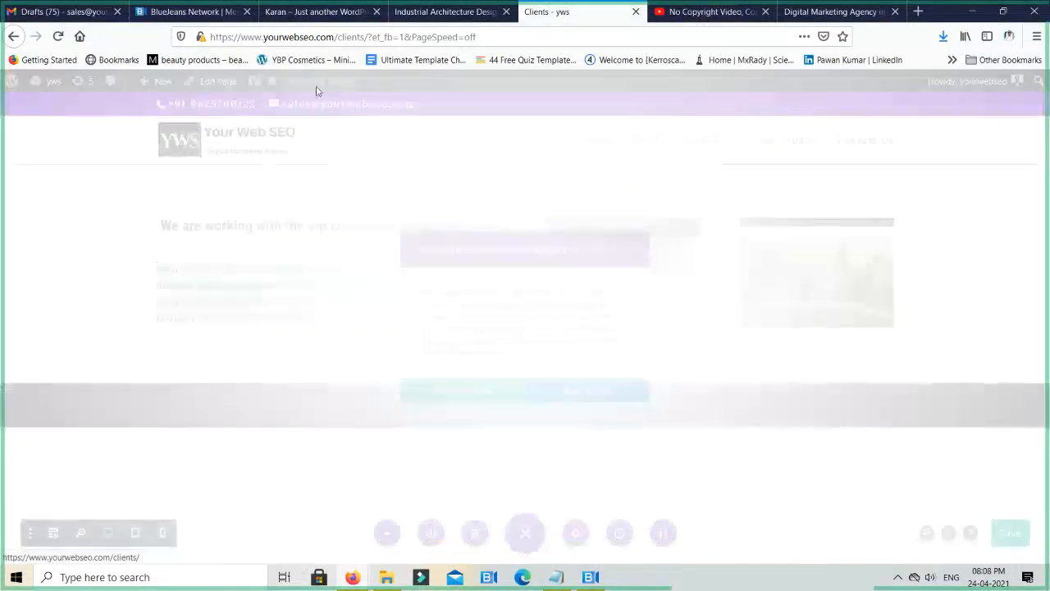
left_click(584, 402)
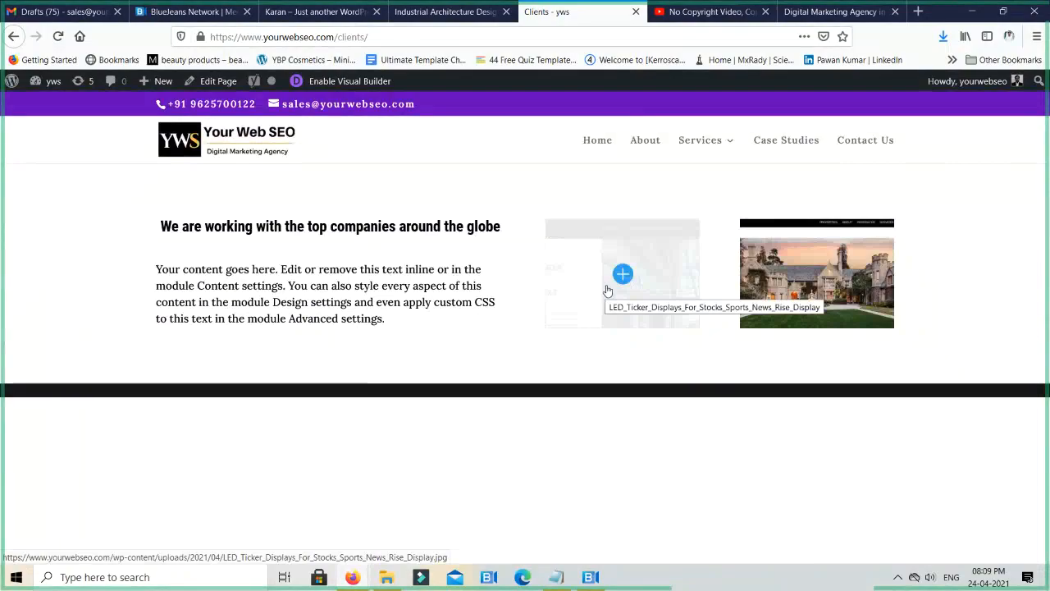
- Check the LED Ticker and Beverly Hills gallery images enlarged on the live Clients page, closing each one
left_click(607, 292)
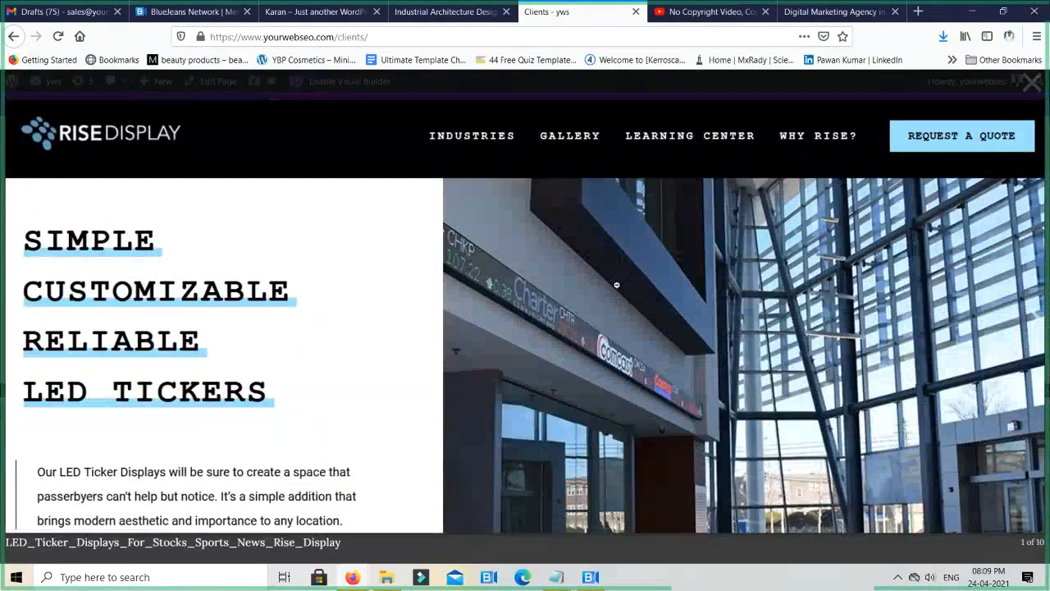
key("Escape")
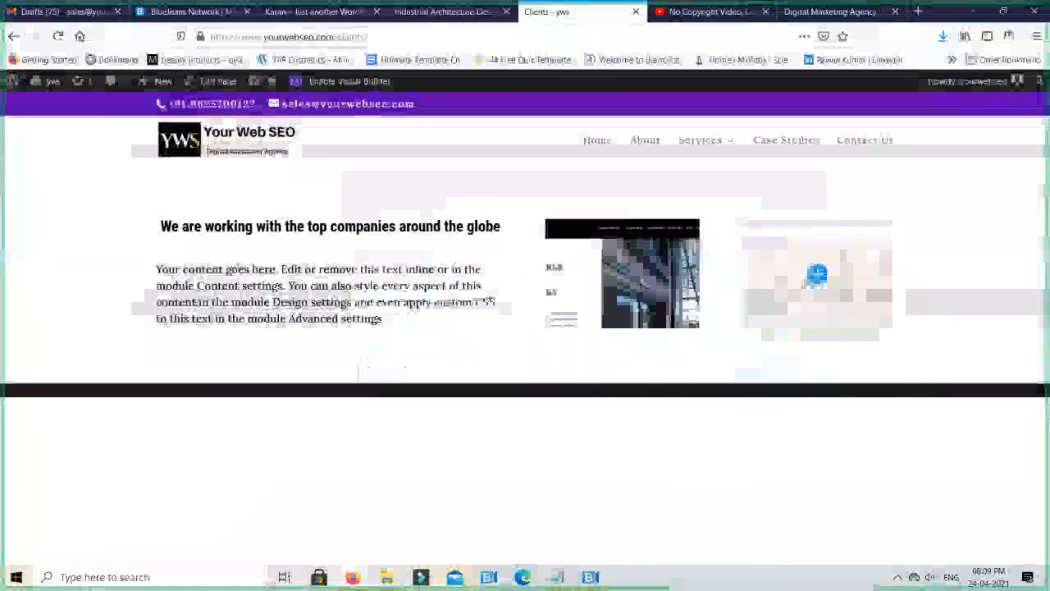
left_click(765, 277)
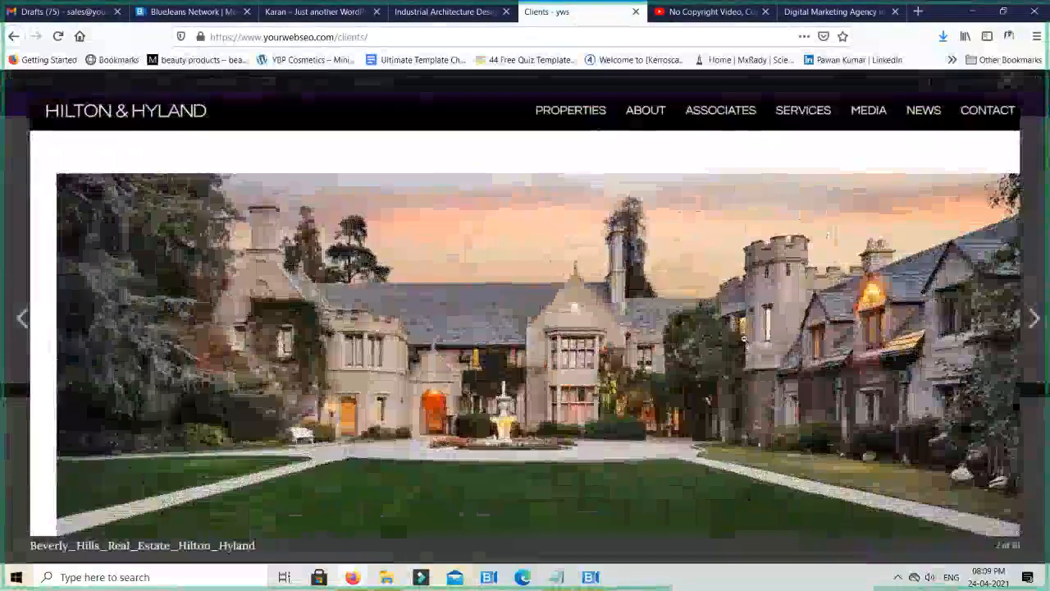
key("Escape")
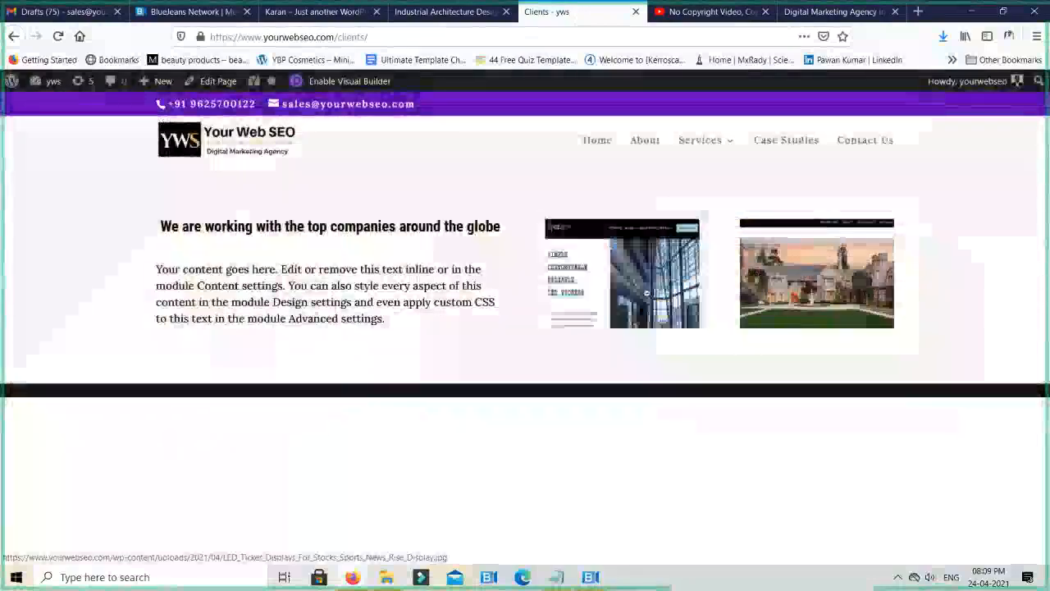
- Enlarge the Rise Display and Hilton & Hyland gallery images once more on the live page, closing each one
left_click(647, 293)
key("Escape")
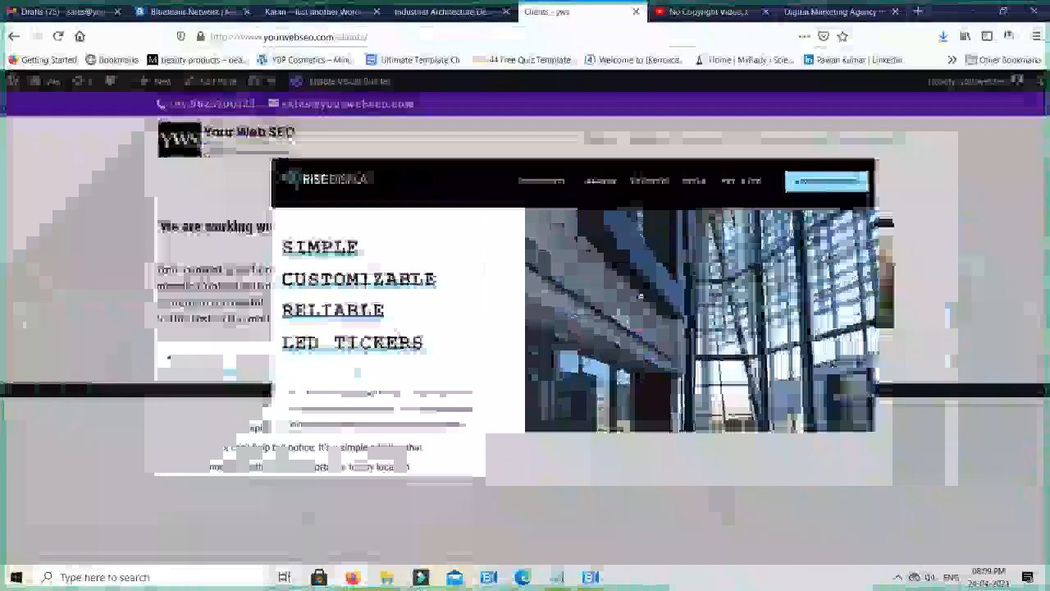
left_click(783, 302)
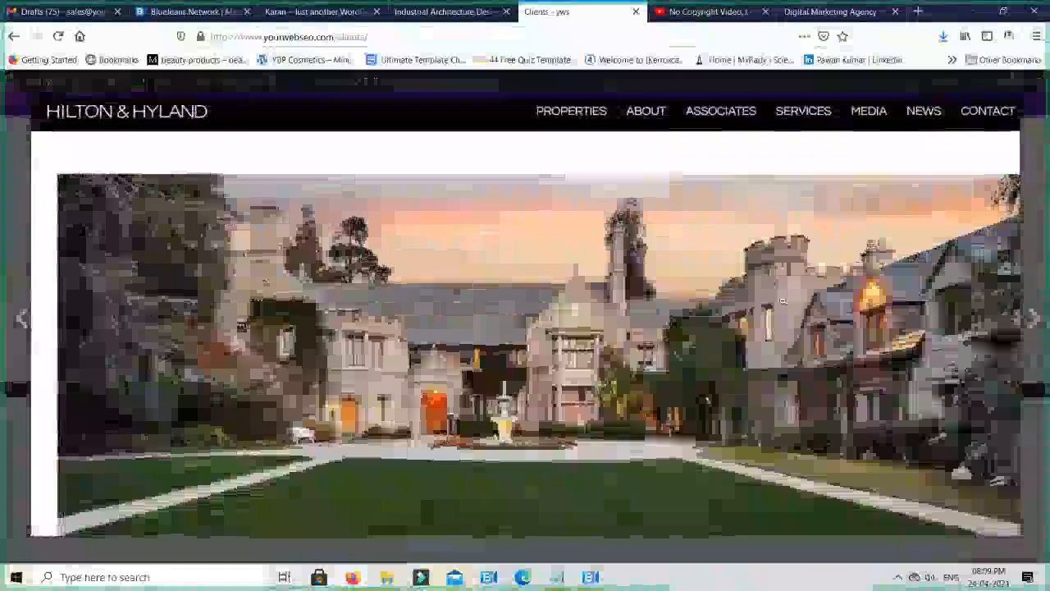
key("Escape")
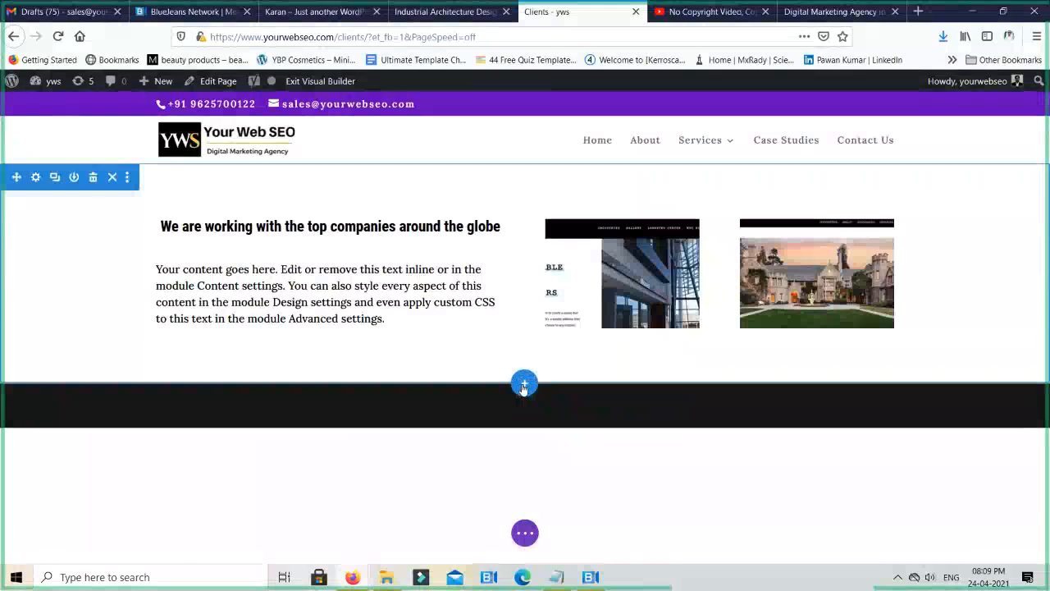
left_click(524, 384)
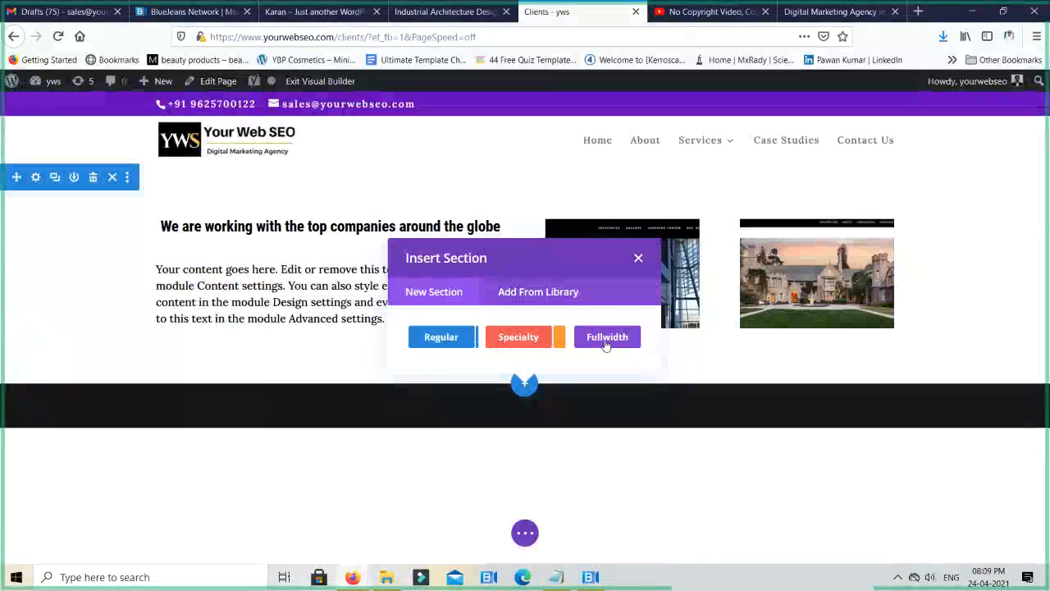
left_click(518, 340)
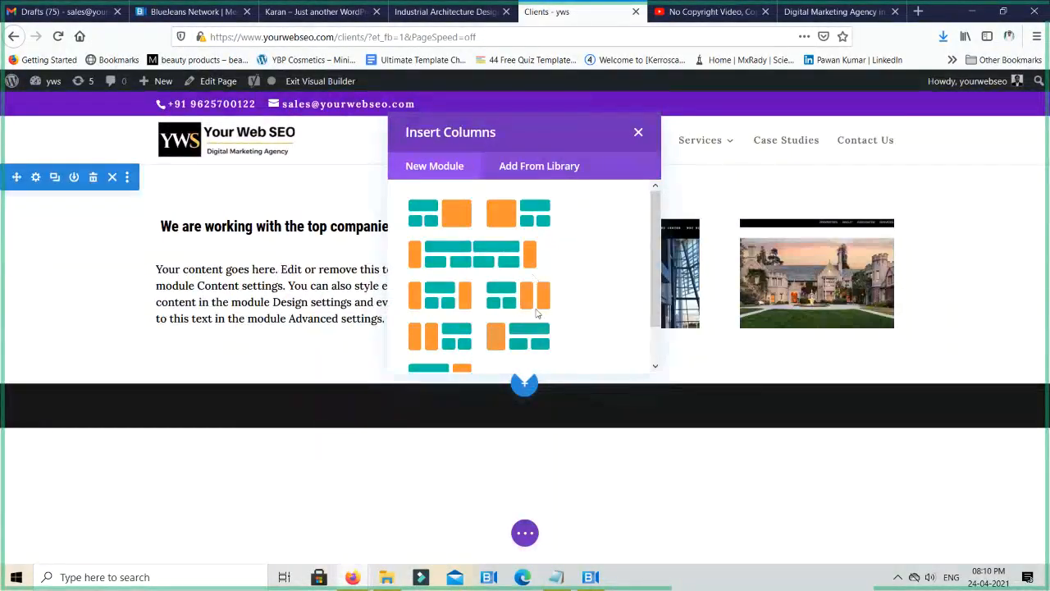
scroll(543, 311, "down", 1)
scroll(514, 309, "up", 1)
scroll(567, 273, "down", 1)
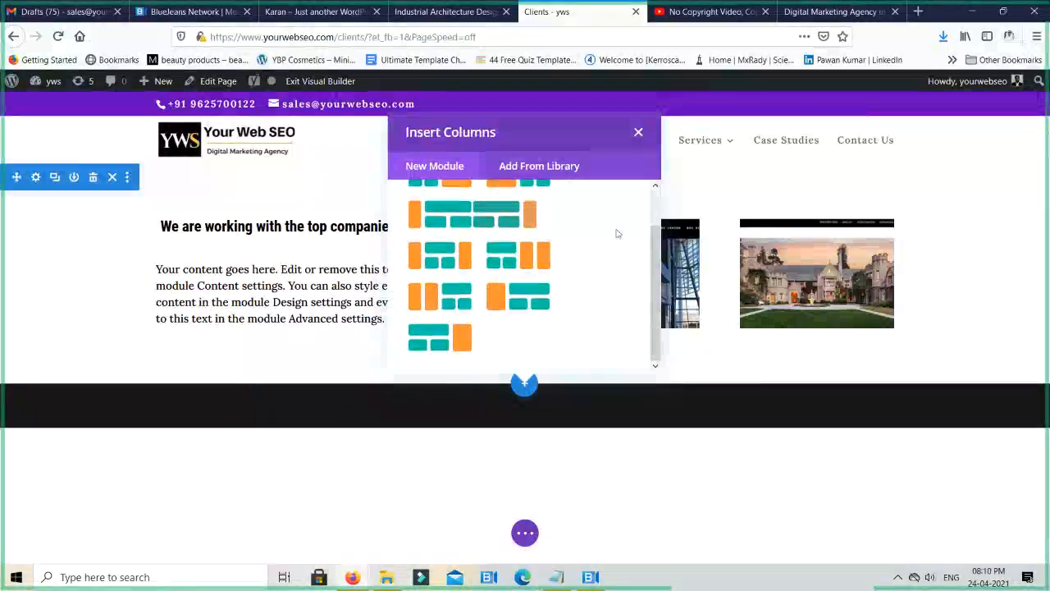
left_click(638, 133)
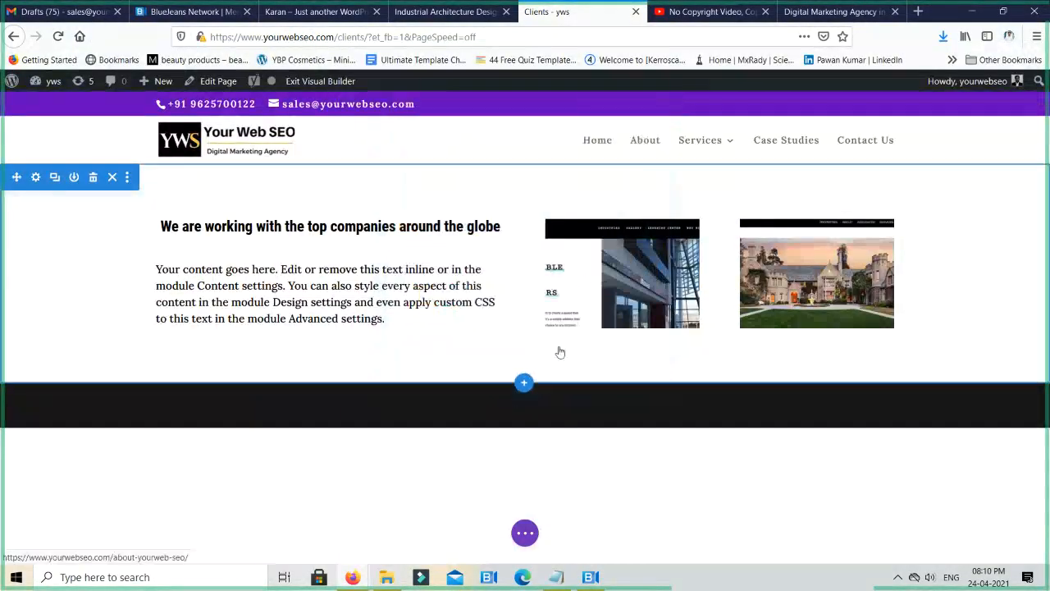
left_click(526, 384)
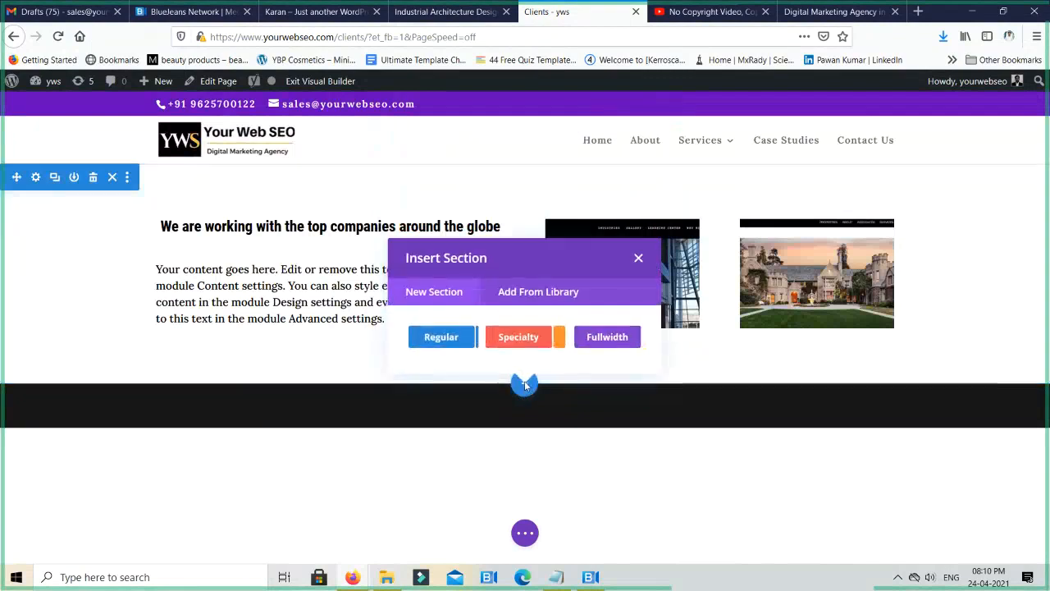
left_click(609, 337)
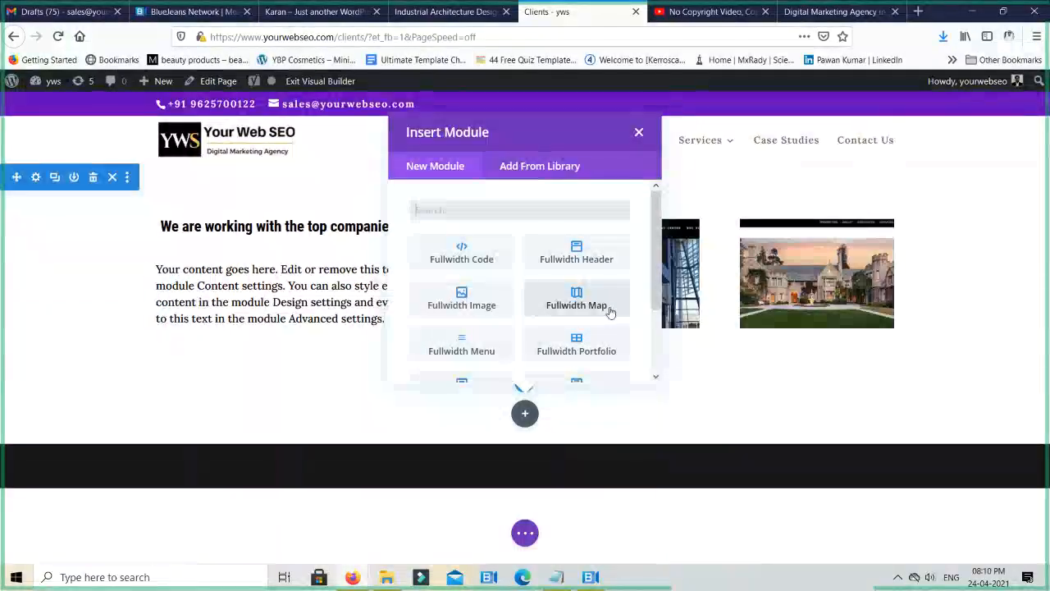
scroll(610, 312, "down", 2)
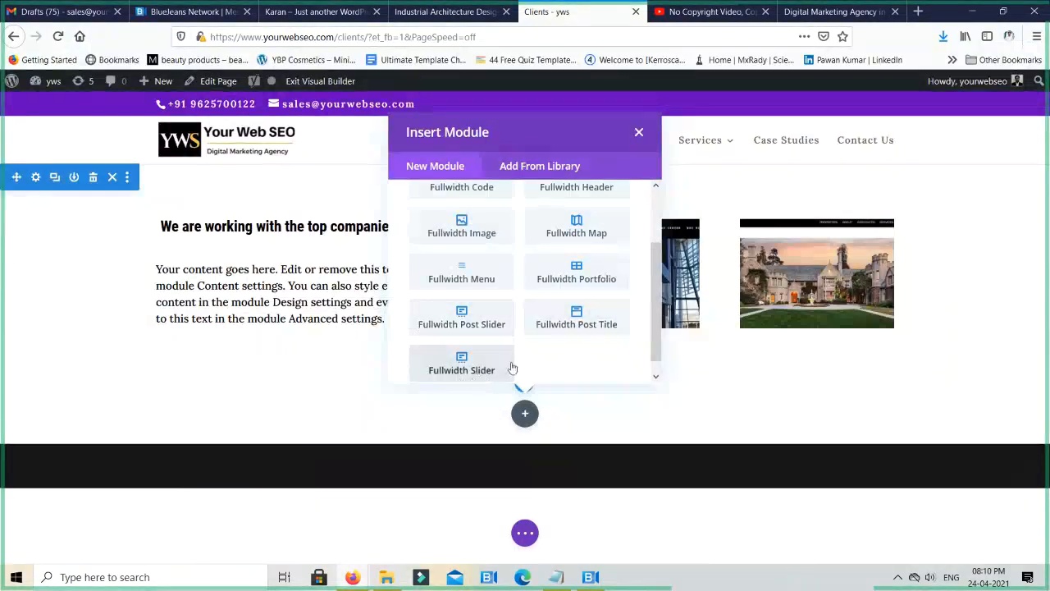
scroll(504, 370, "up", 2)
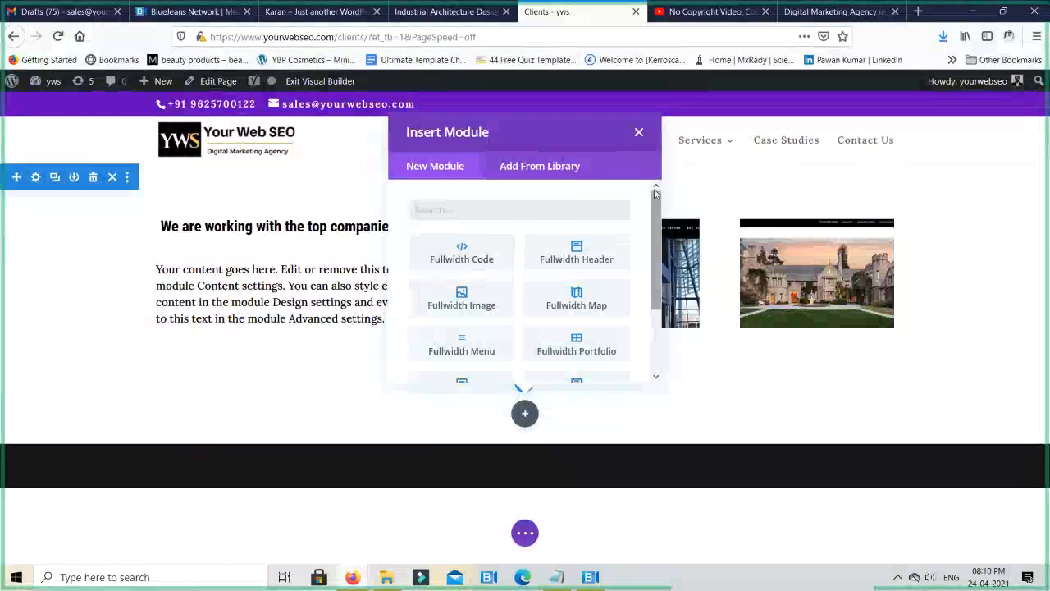
left_click(638, 133)
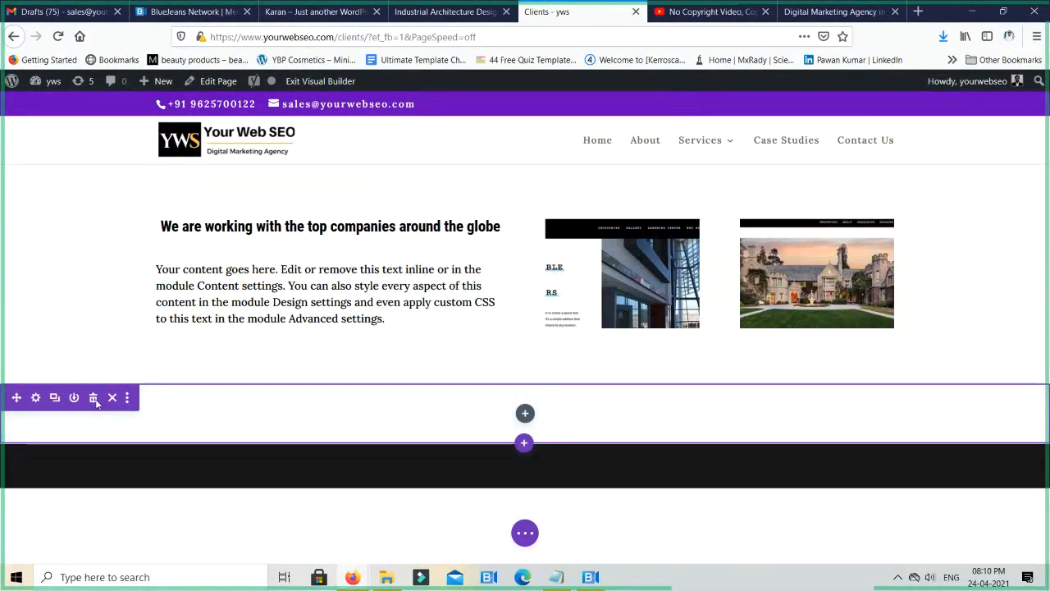
left_click(94, 398)
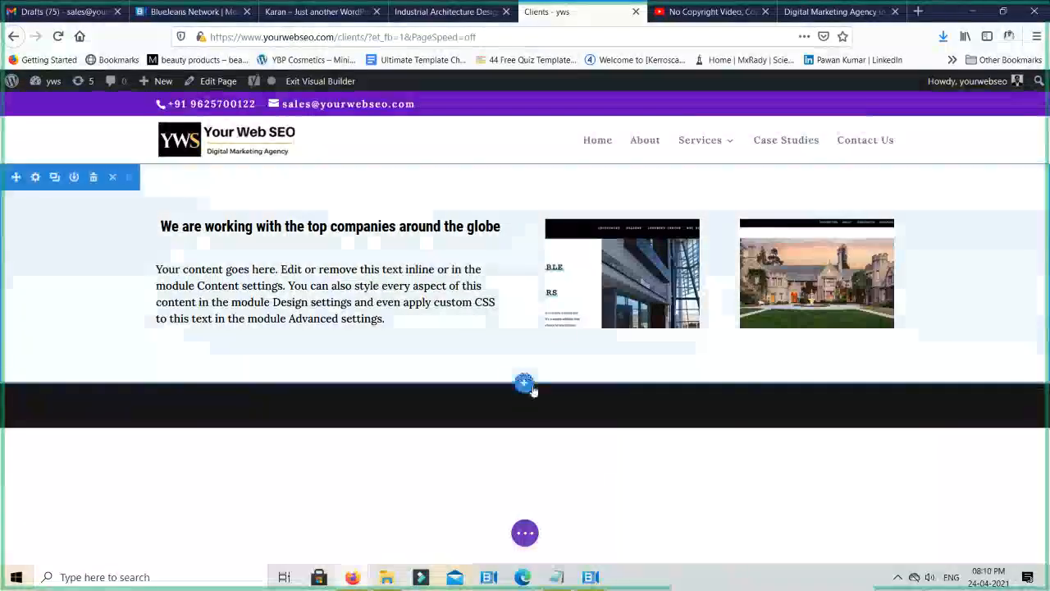
- Insert a regular section with a row of five equal columns below the heading and gallery section
left_click(525, 383)
left_click(456, 341)
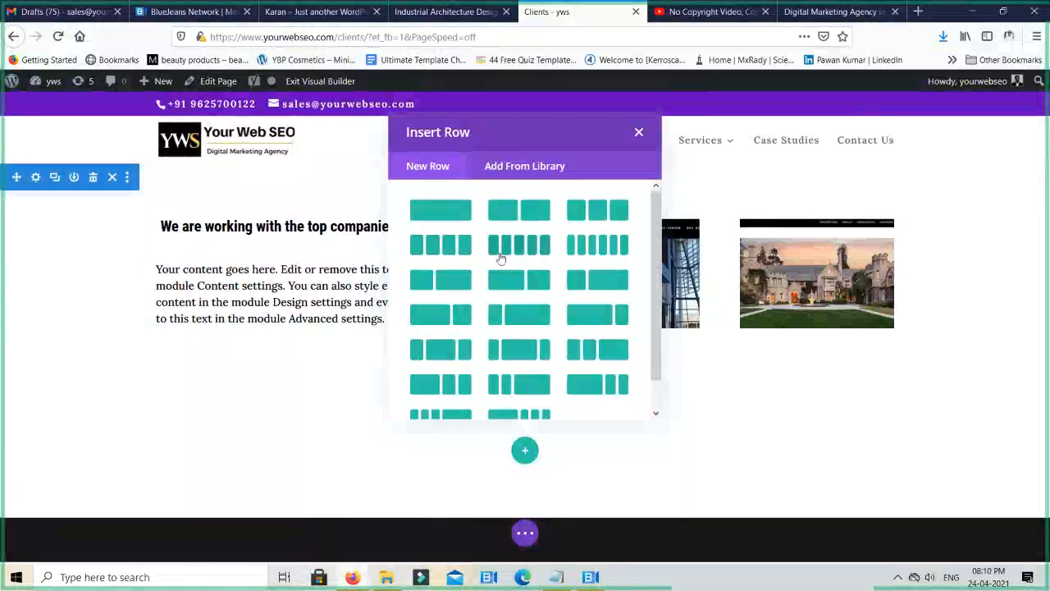
left_click(530, 251)
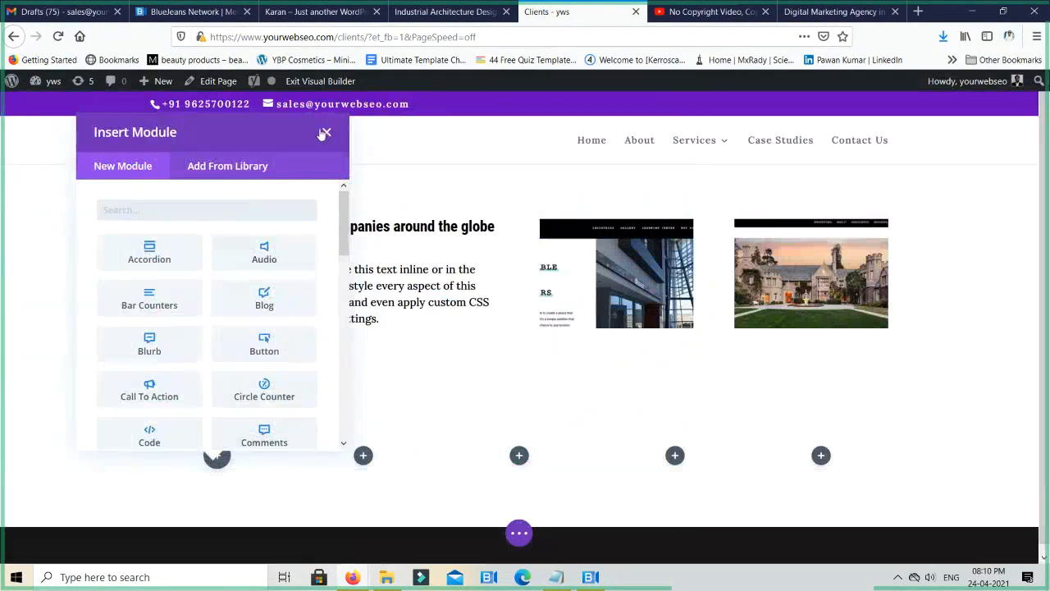
left_click(325, 133)
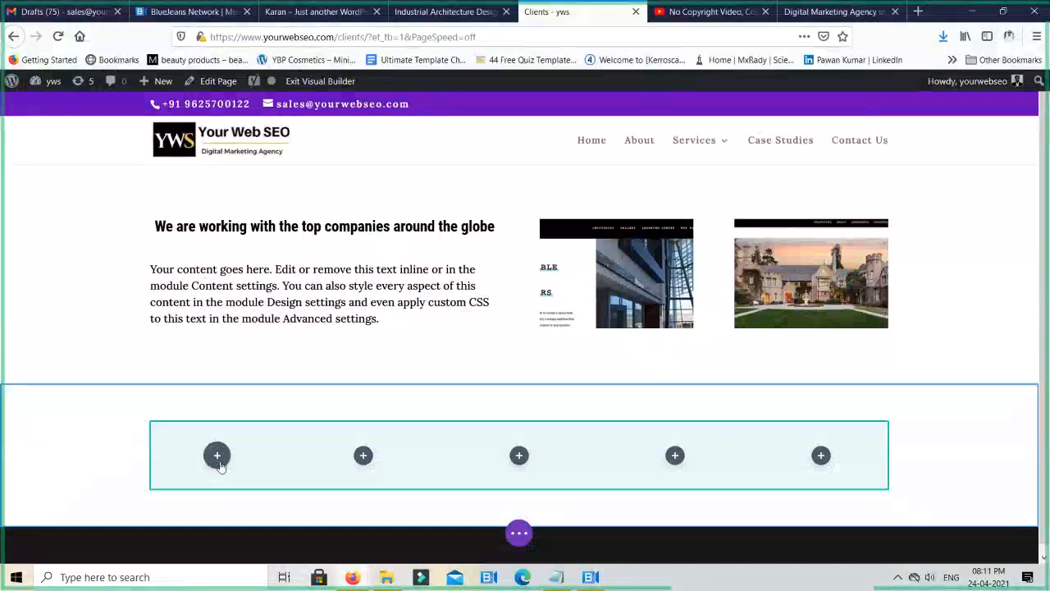
- Add an Image module to the first column of the five-column row and remove its placeholder image
left_click(217, 457)
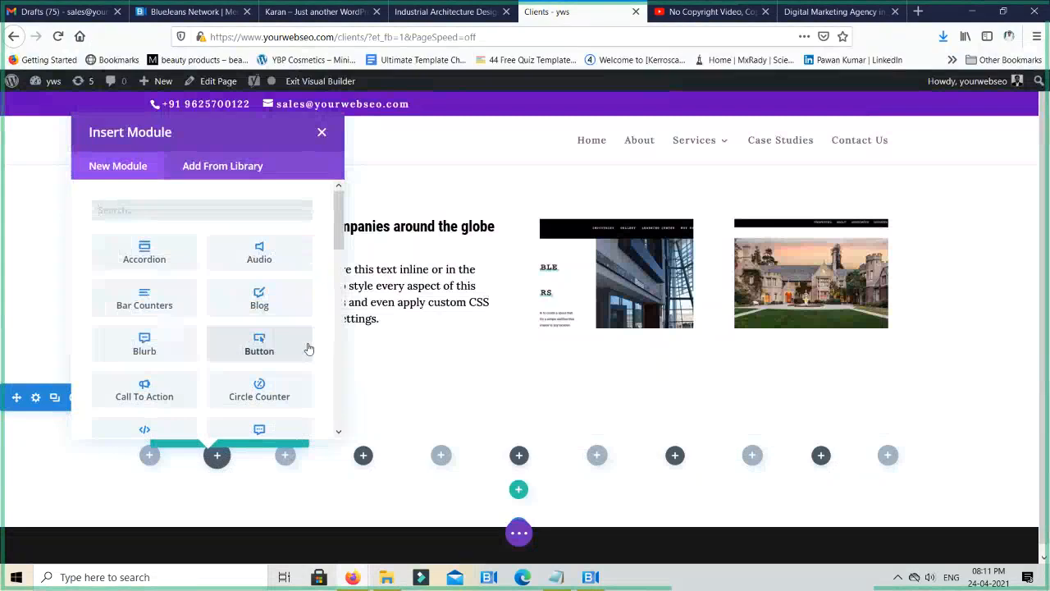
type("image")
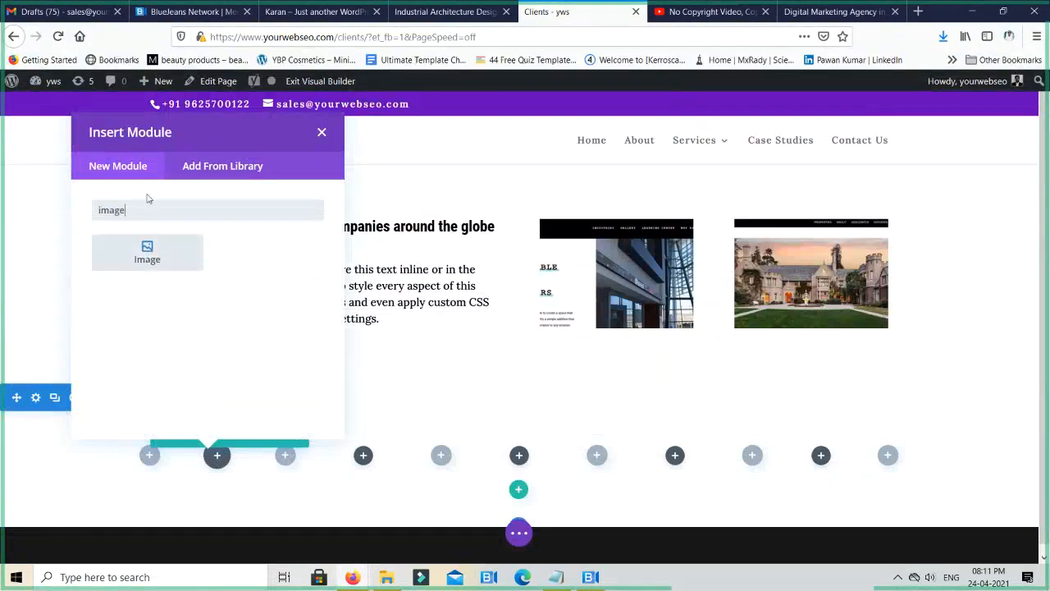
left_click(147, 253)
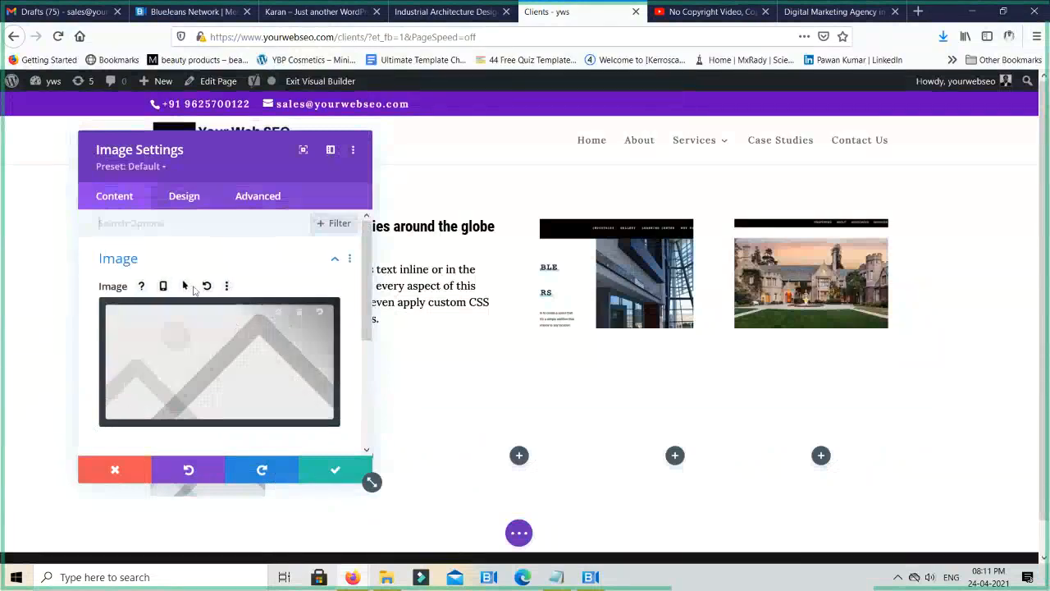
left_click(300, 320)
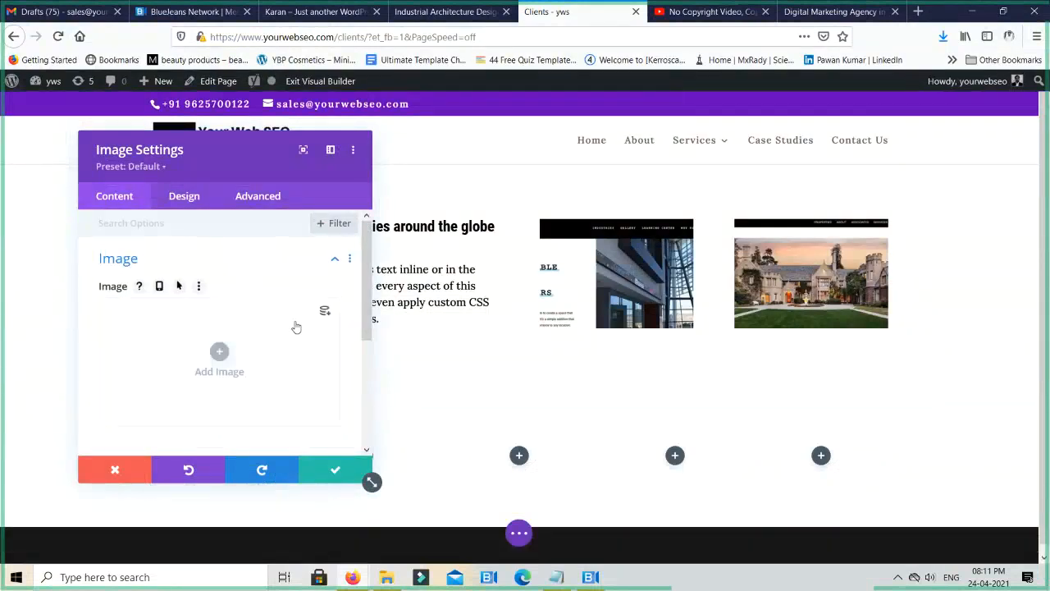
- Use the Gary Gold Luxury Real Estate logo from the media library as the module's image and save the image settings
left_click(220, 368)
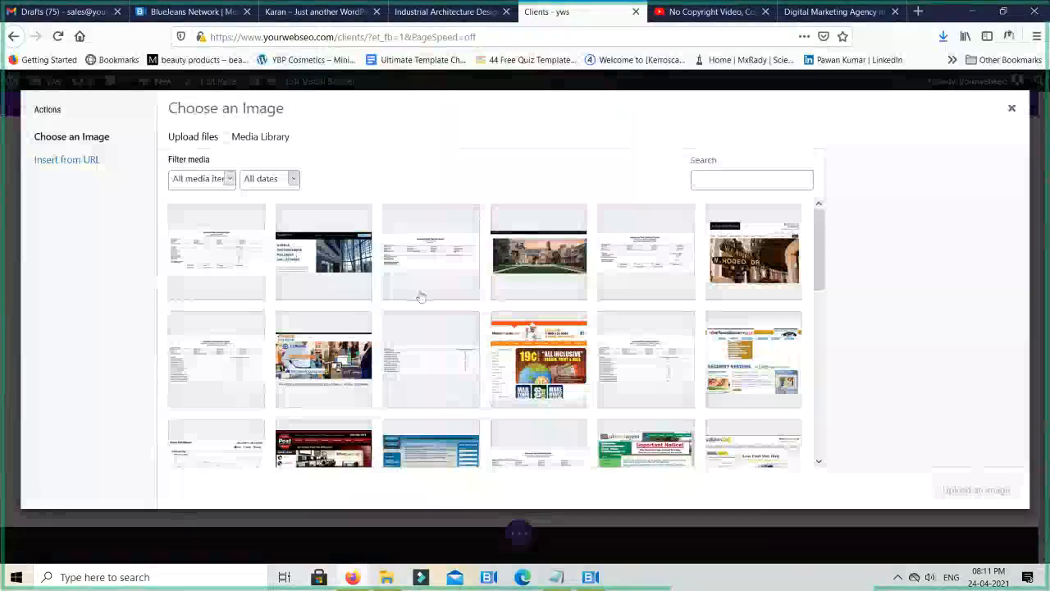
scroll(420, 295, "down", 5)
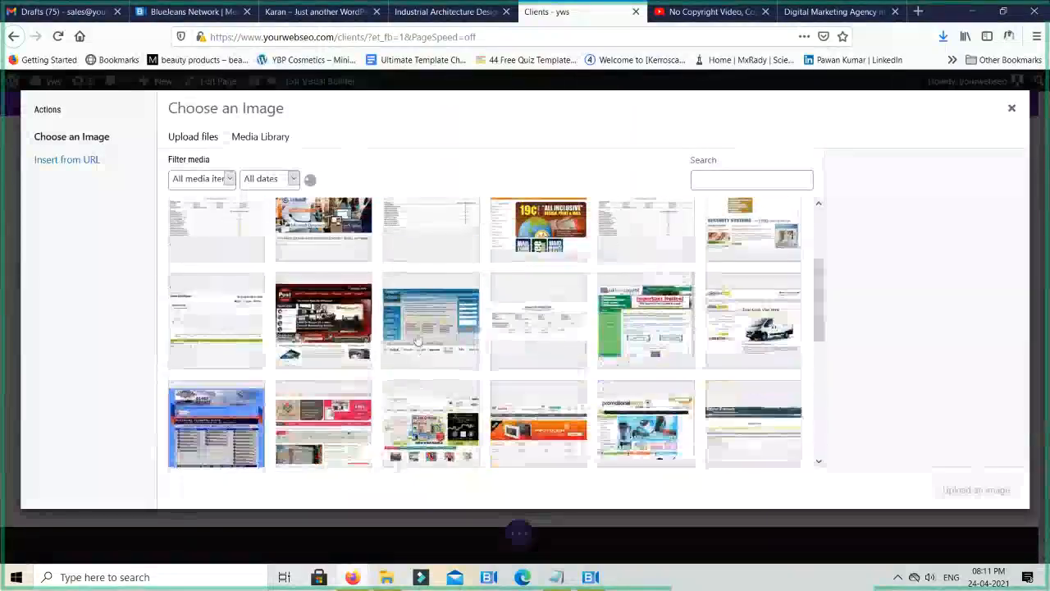
scroll(417, 340, "up", 1)
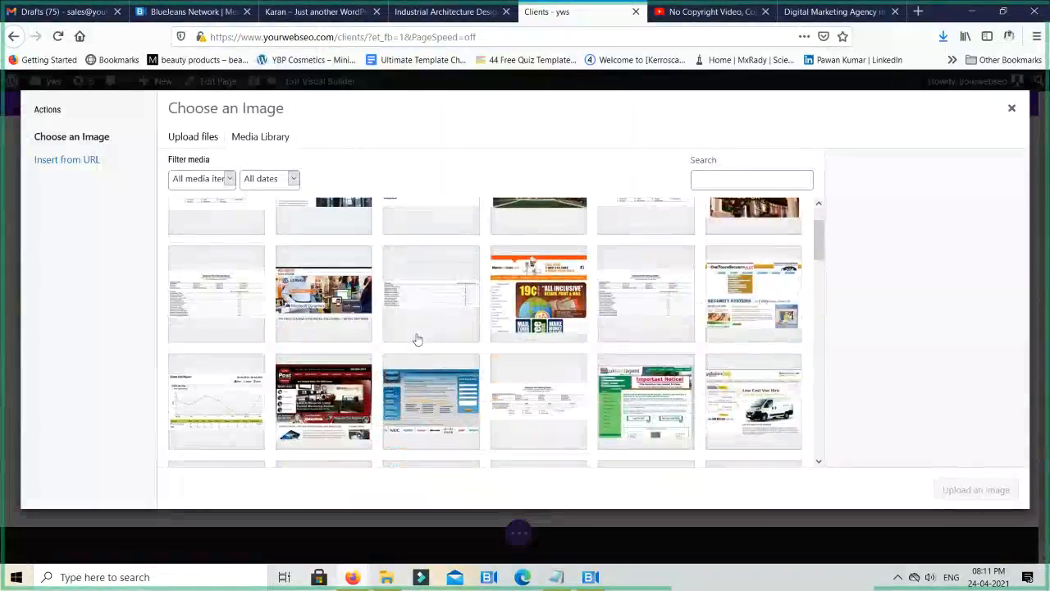
scroll(417, 339, "down", 10)
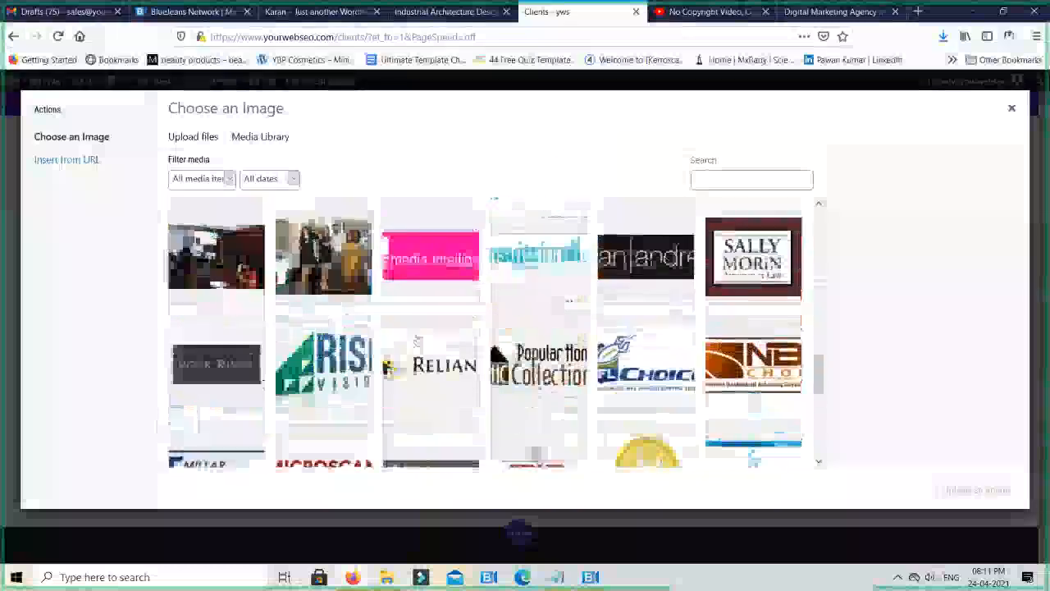
scroll(417, 339, "down", 5)
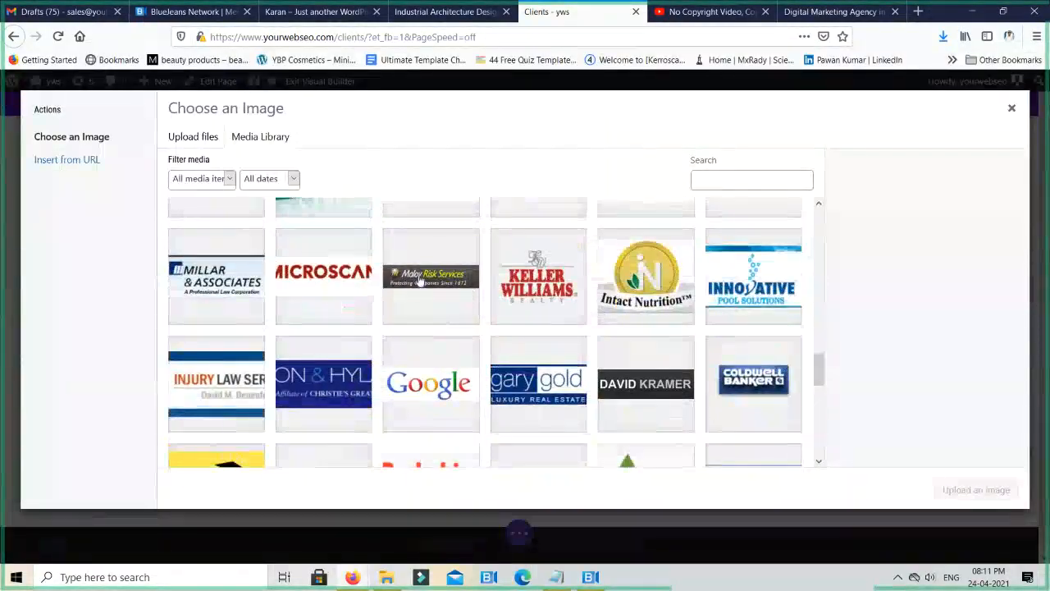
left_click(524, 384)
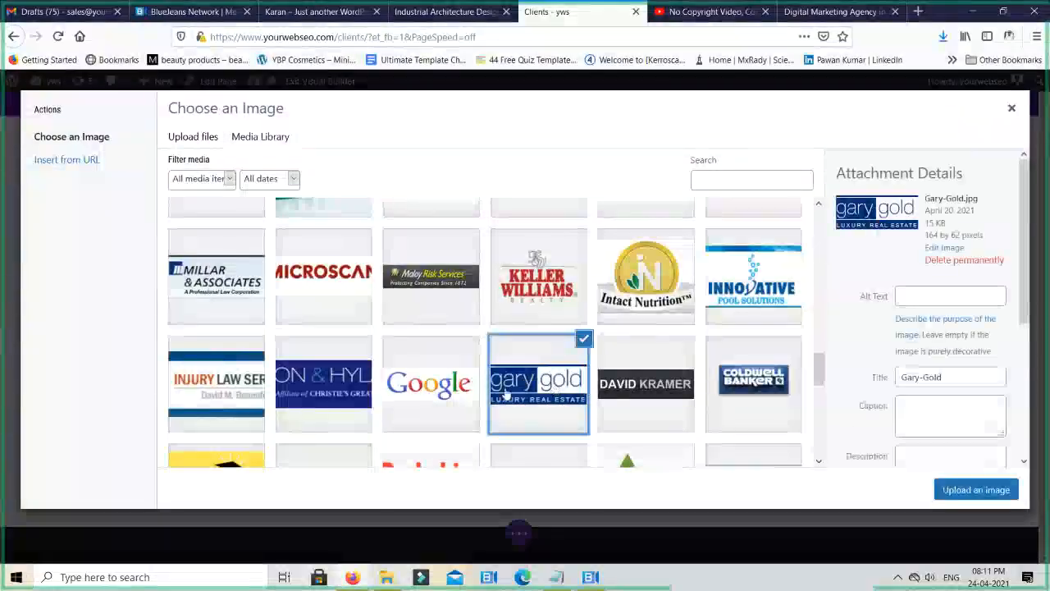
left_click(982, 495)
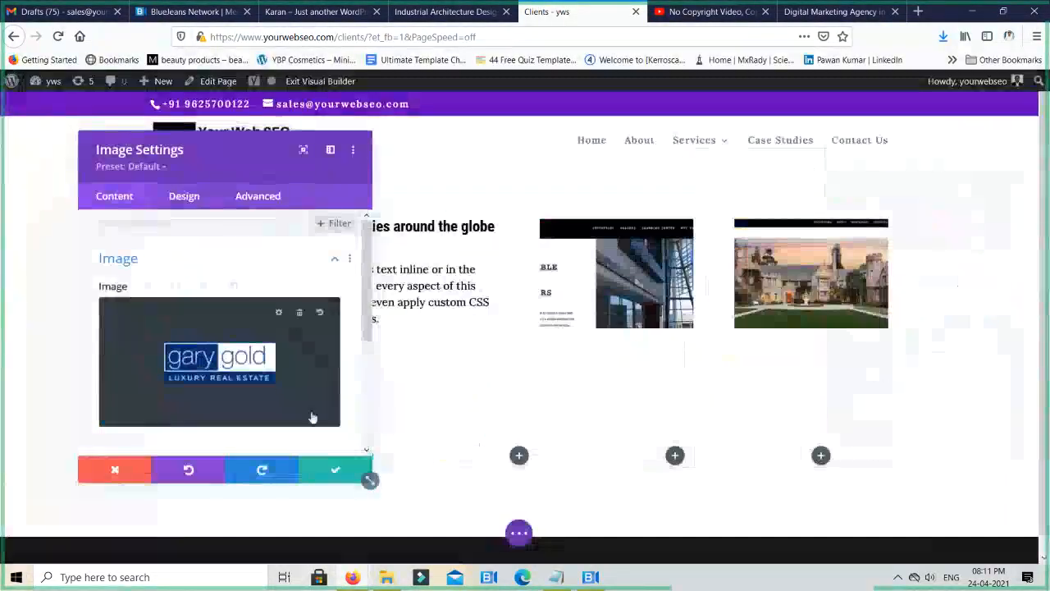
left_click(316, 479)
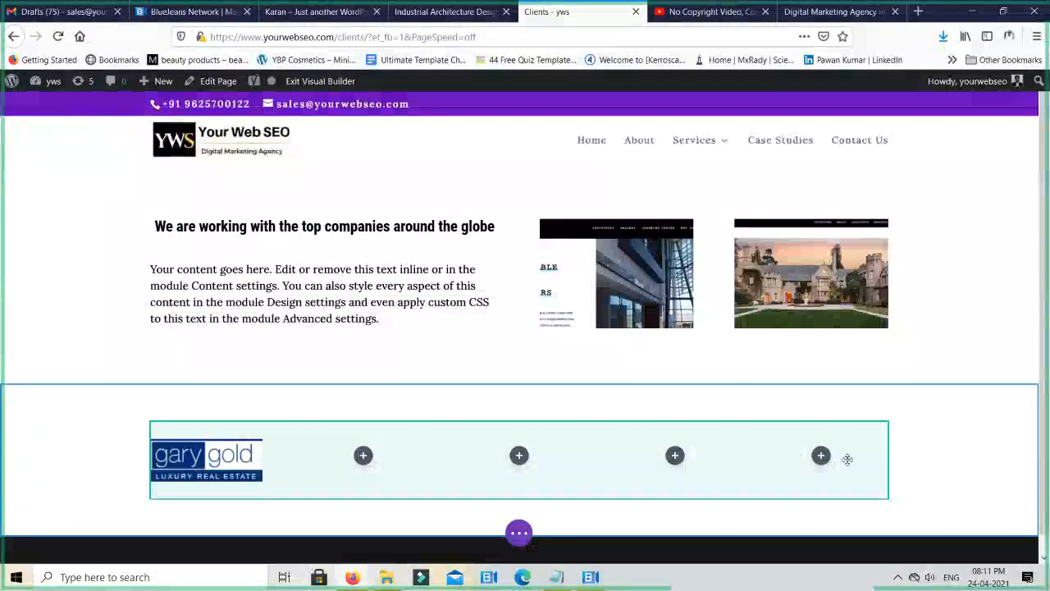
- Open flipkart.com and amazon.in, each in its own new browser tab
key("ctrl+t")
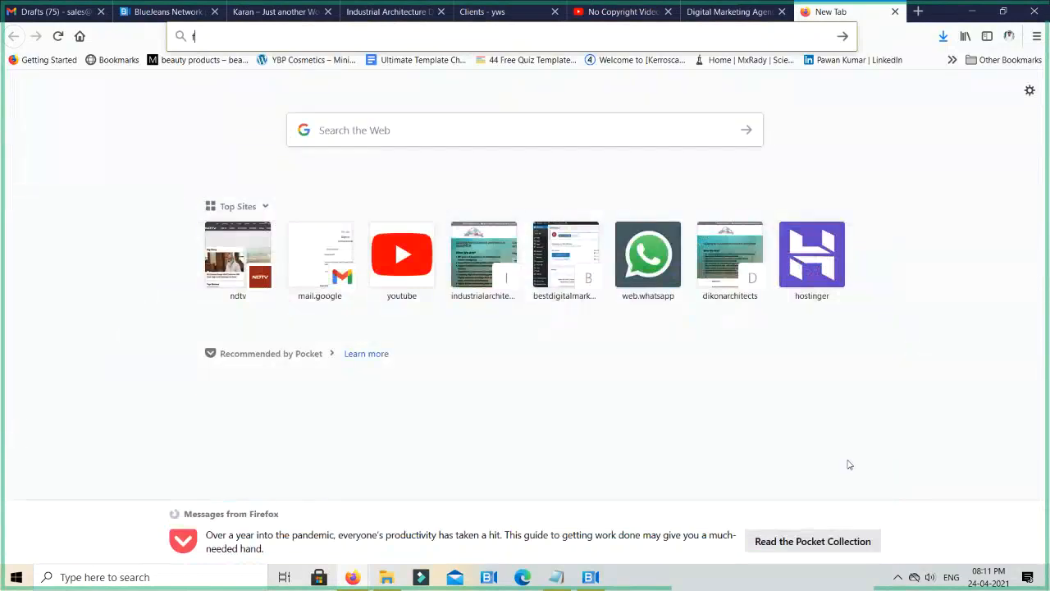
type("flipkart")
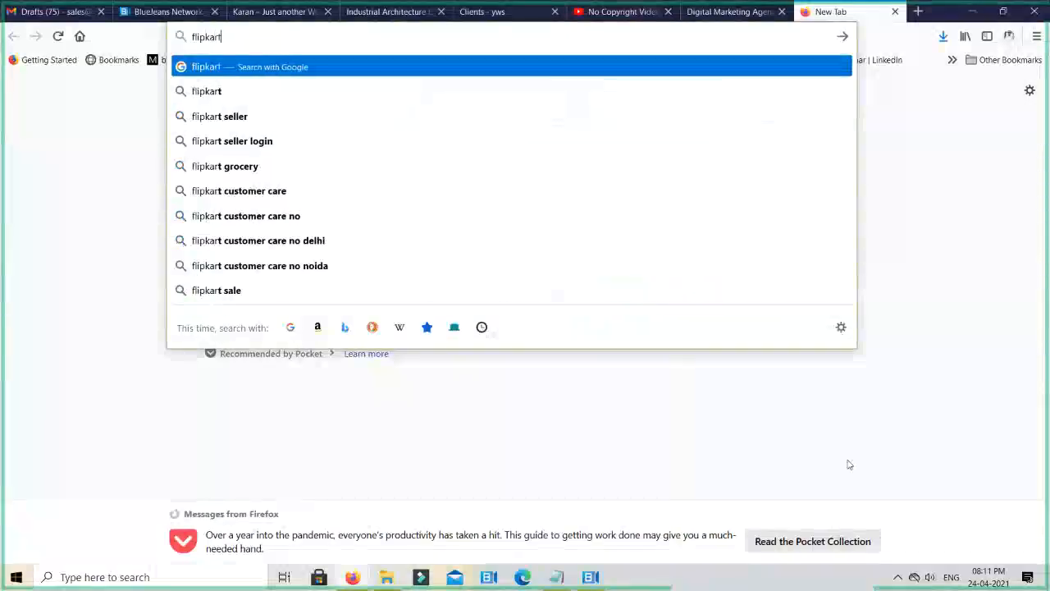
key("ctrl+Return")
key("ctrl+t")
type("a")
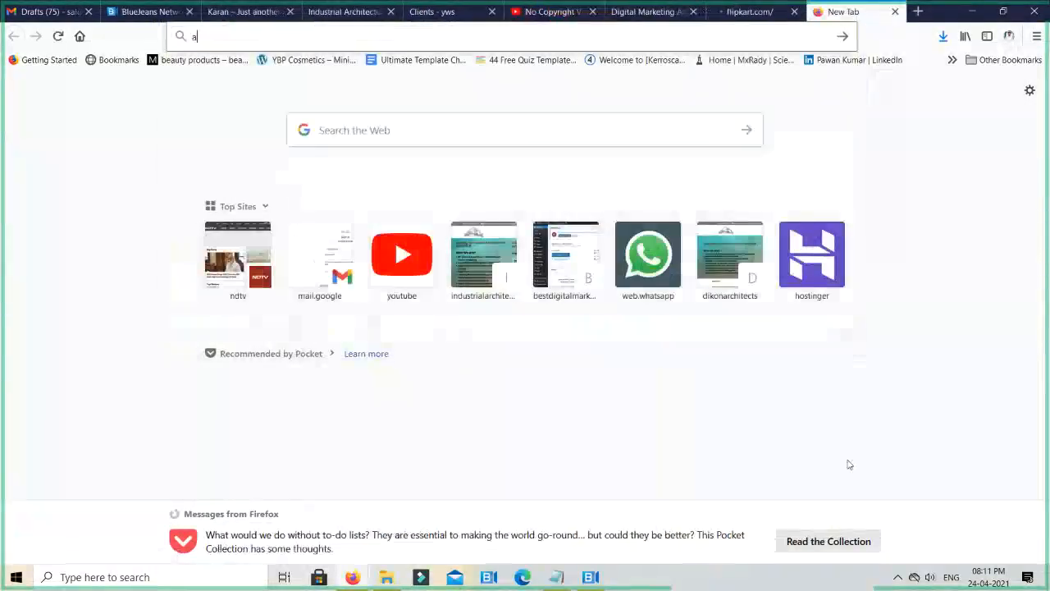
type("mazon")
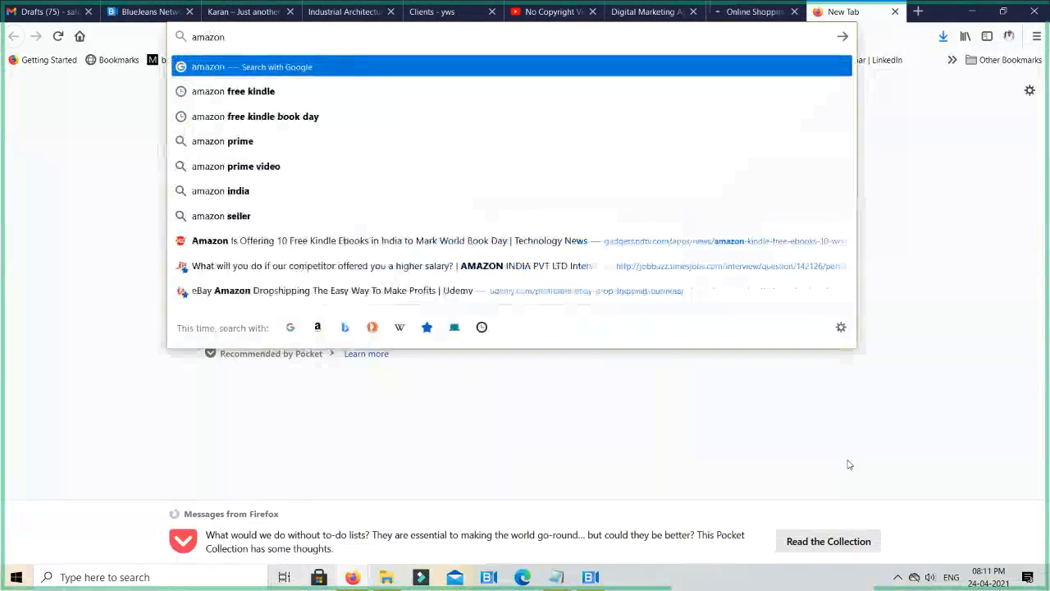
type(".in")
key("Return")
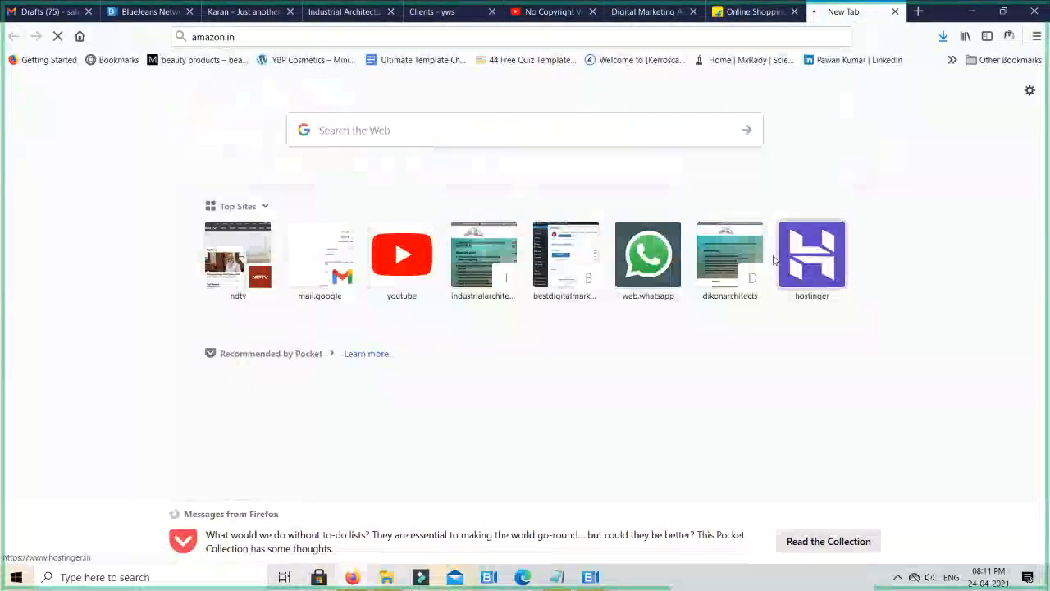
- Switch to the Flipkart site and dismiss its login prompt to view the home page
left_click(742, 11)
left_click(615, 190)
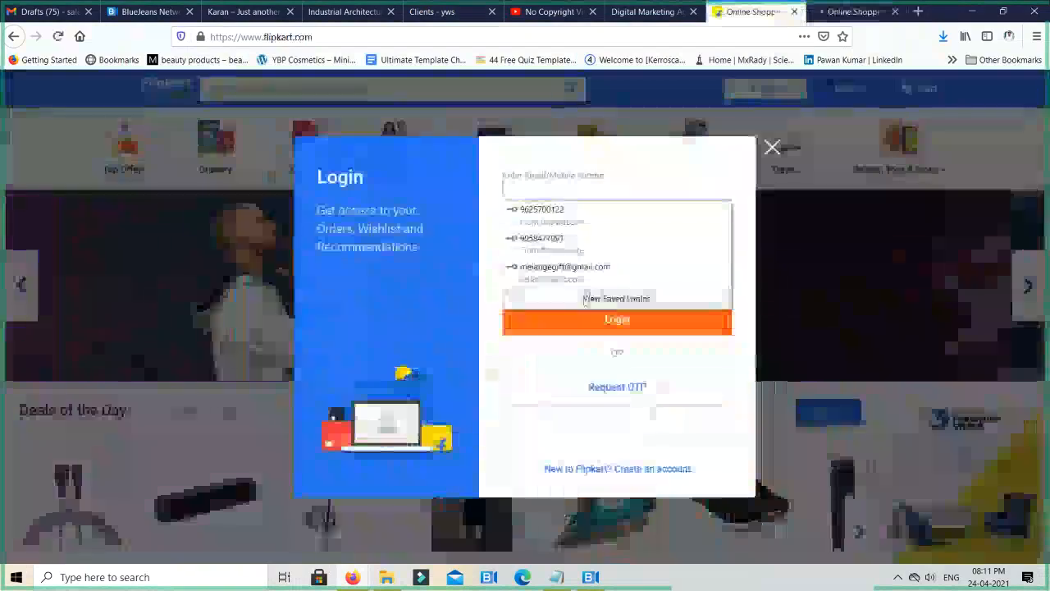
left_click(772, 147)
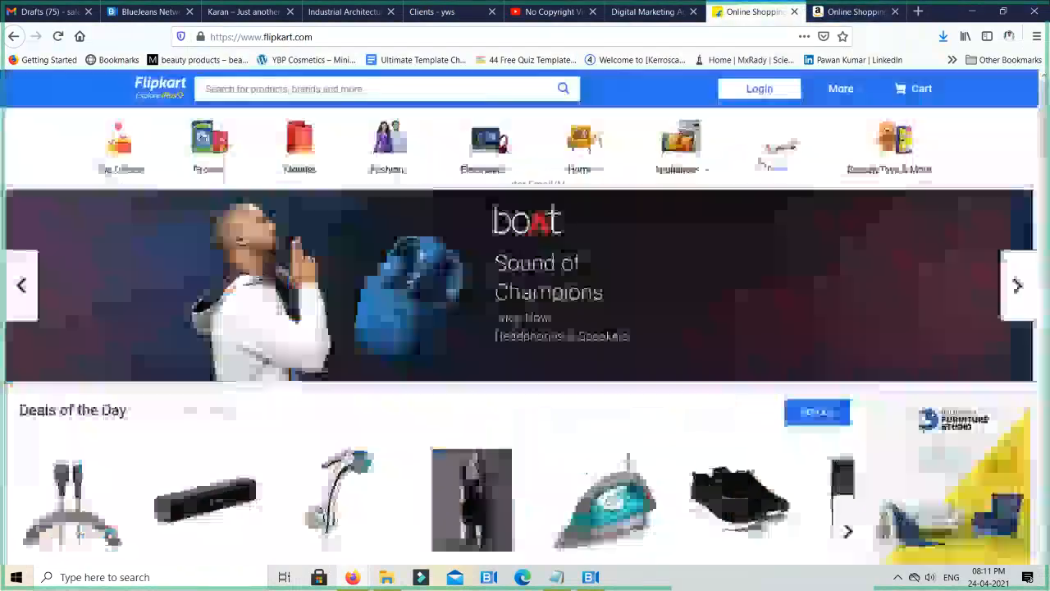
- Examine the product images in the category rows along the Flipkart home page
scroll(573, 375, "down", 3)
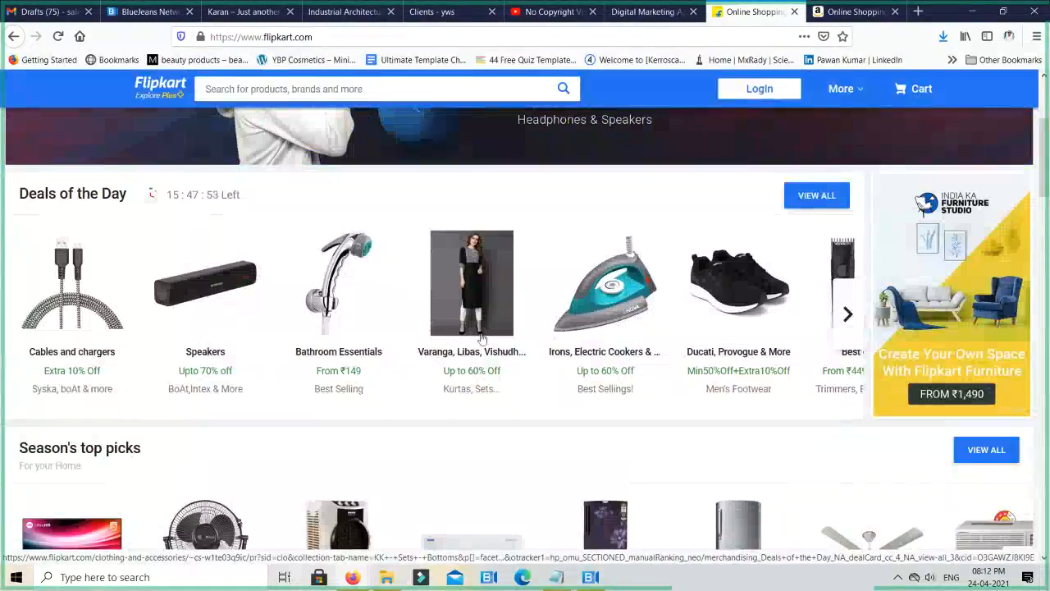
scroll(481, 339, "down", 4)
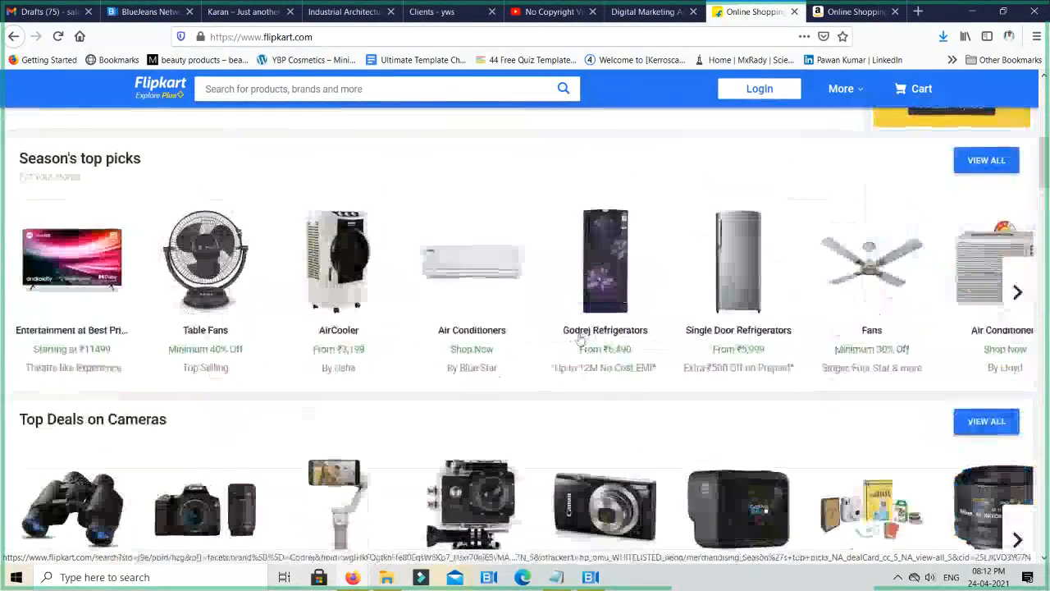
scroll(578, 338, "down", 10)
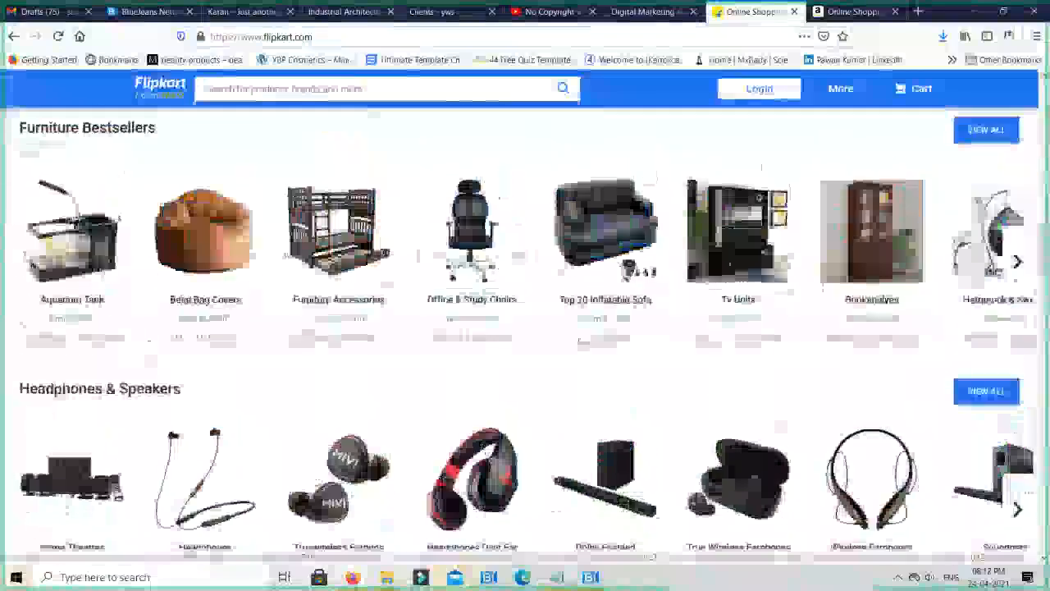
scroll(404, 276, "down", 2)
scroll(403, 275, "up", 2)
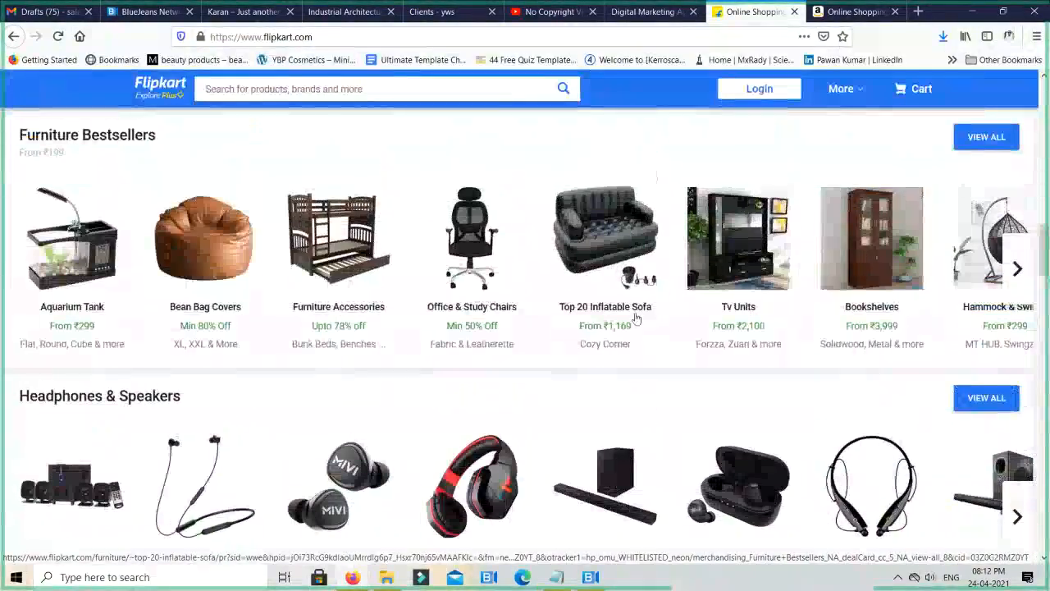
scroll(623, 328, "down", 1)
scroll(623, 333, "down", 3)
scroll(612, 337, "up", 2)
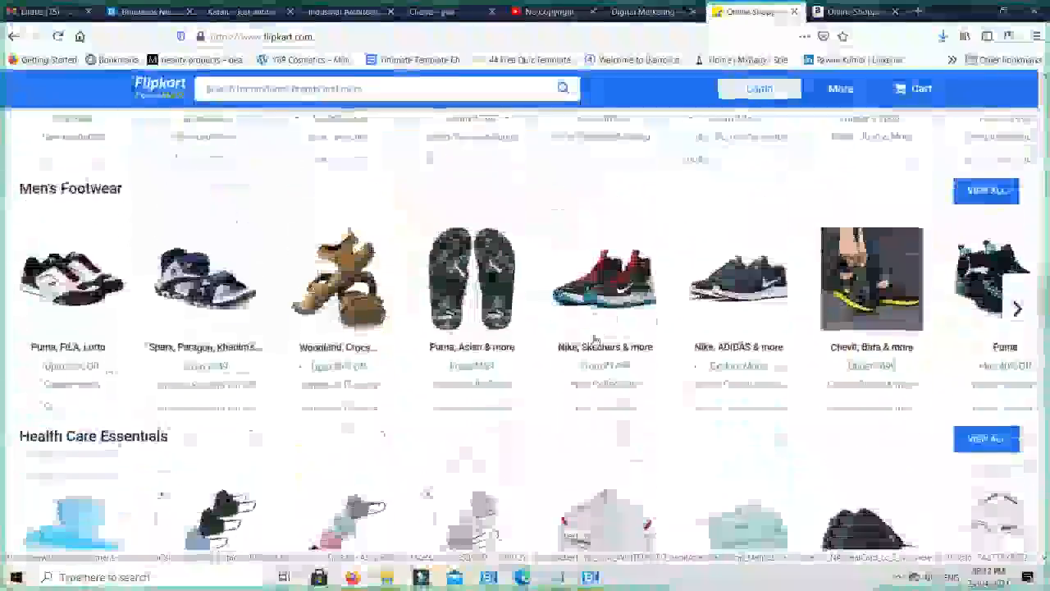
scroll(596, 339, "down", 3)
scroll(596, 340, "down", 10)
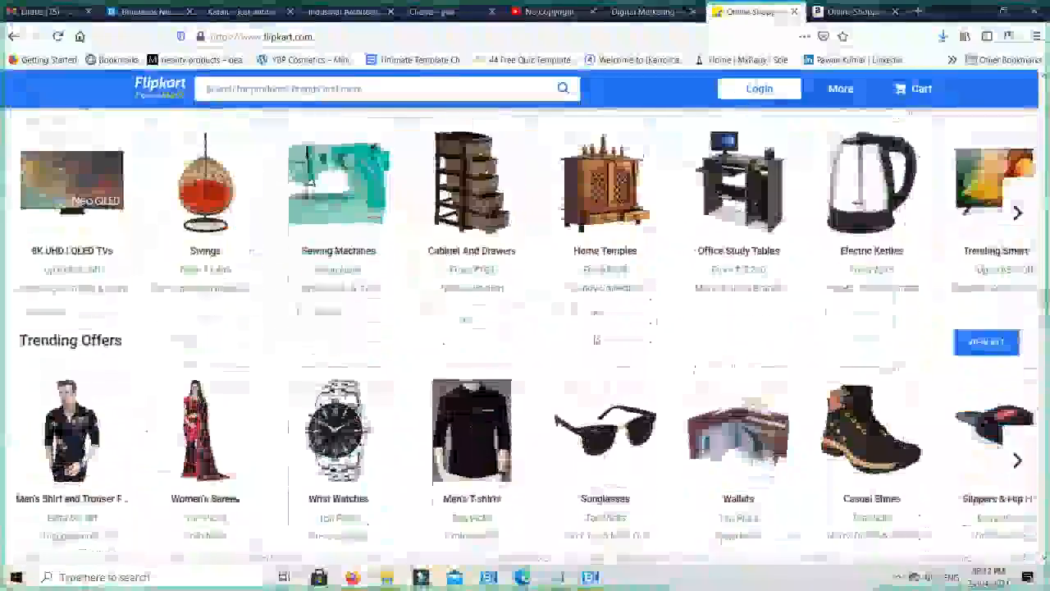
scroll(594, 340, "down", 2)
scroll(594, 340, "down", 3)
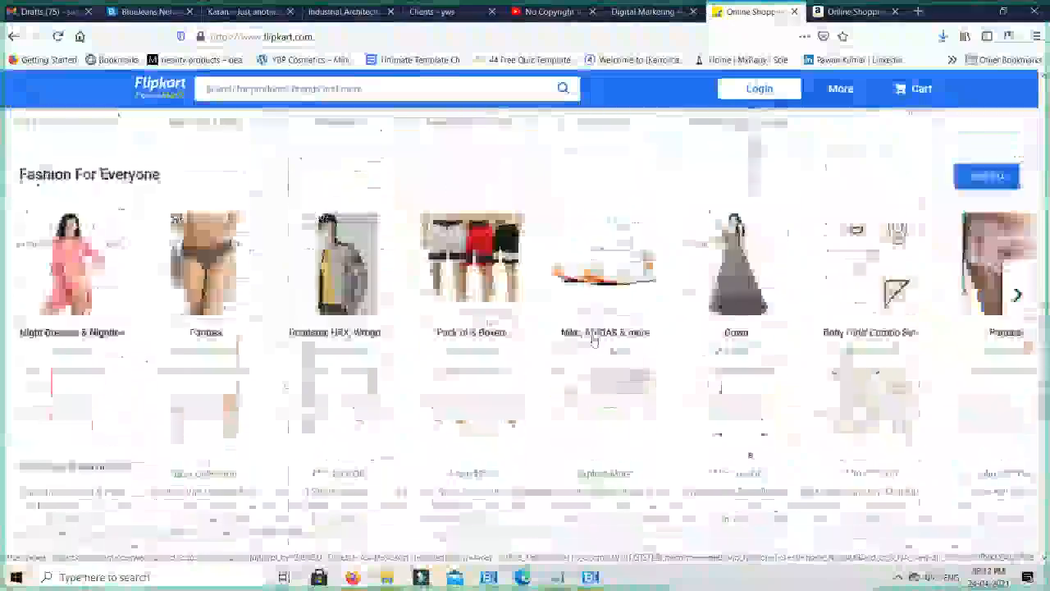
scroll(592, 338, "up", 8)
scroll(592, 338, "up", 5)
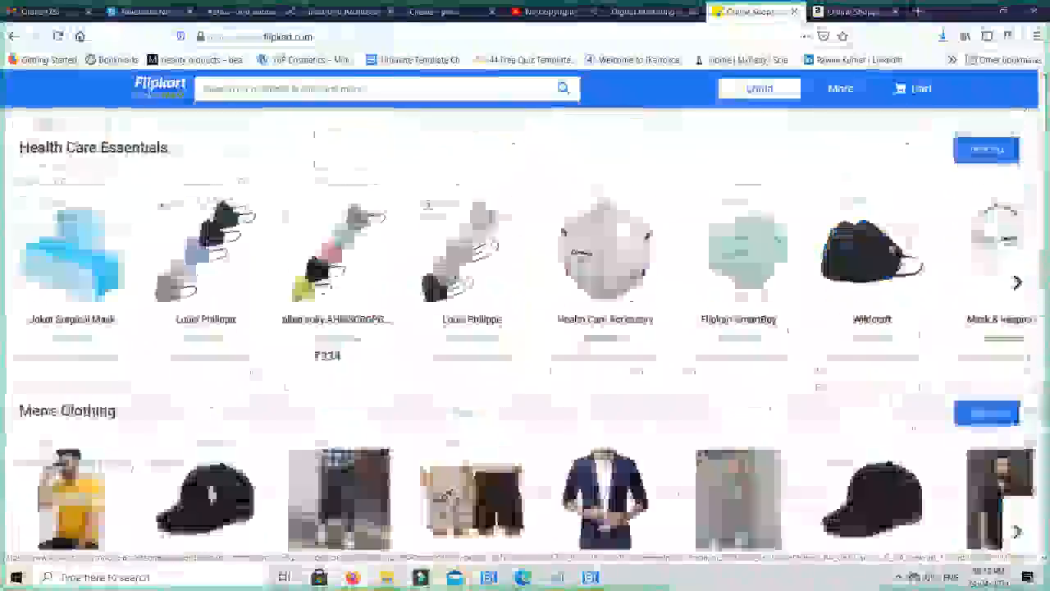
scroll(593, 338, "down", 1)
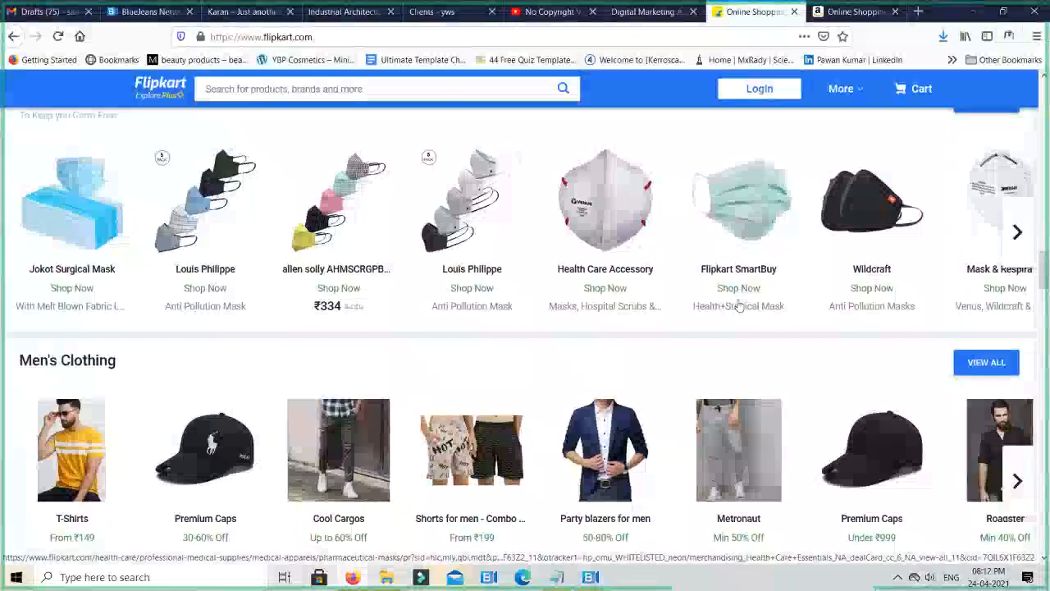
scroll(681, 315, "up", 2)
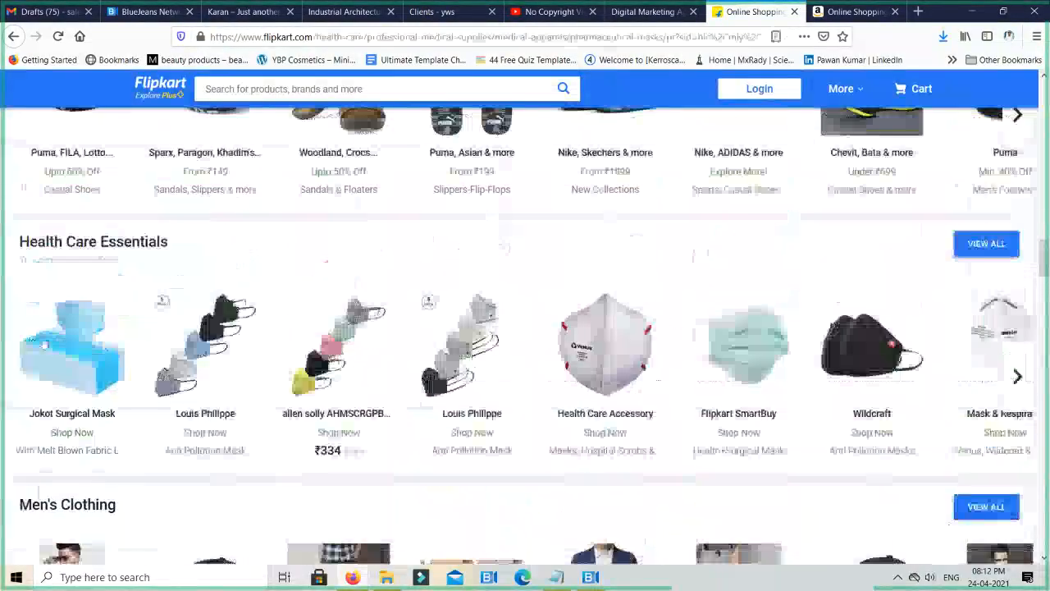
- Open the Jokot 500-unit surgical mask product page and view its image through the copied image link in a separate tab
left_click(63, 351)
left_click(363, 300)
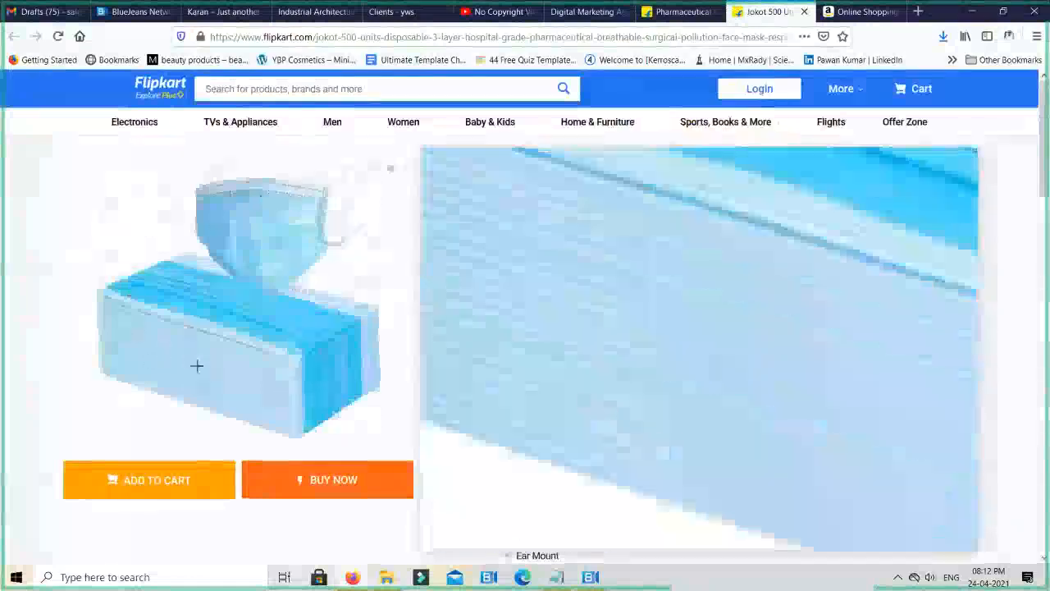
right_click(236, 304)
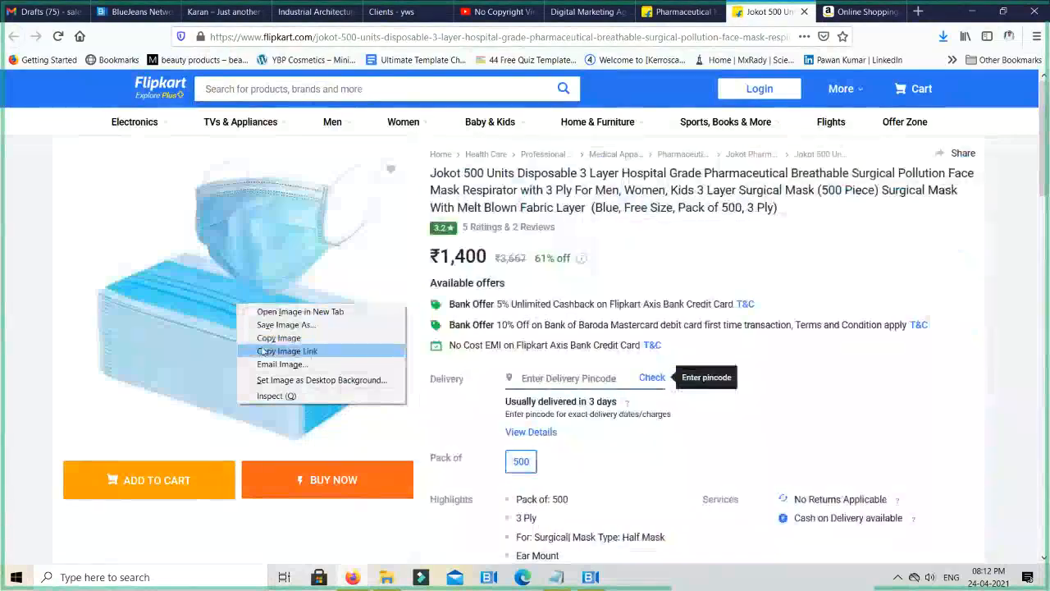
left_click(266, 351)
key("ctrl+t")
key("ctrl+v")
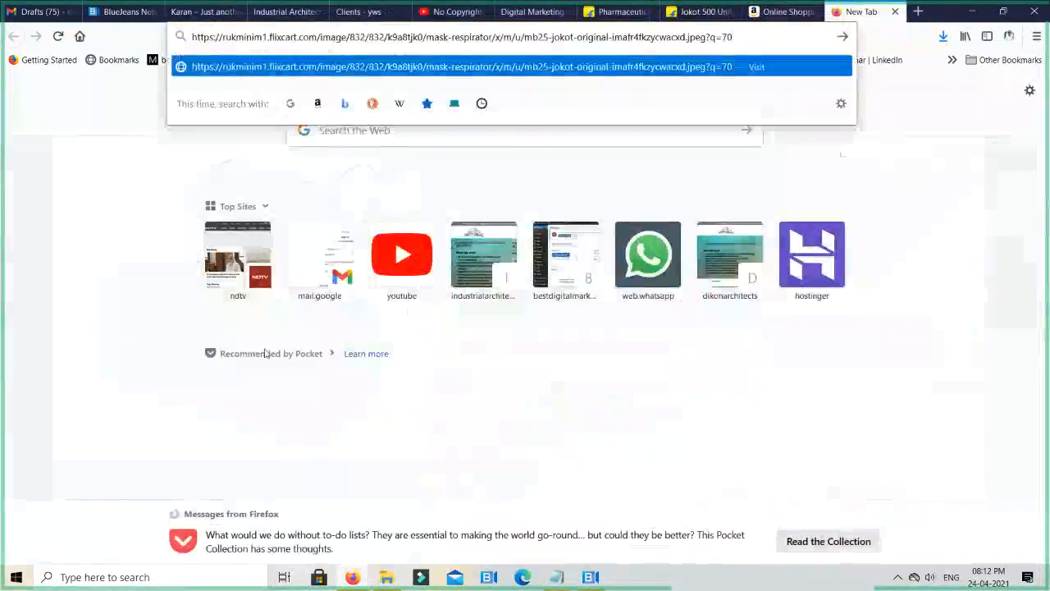
key("Return")
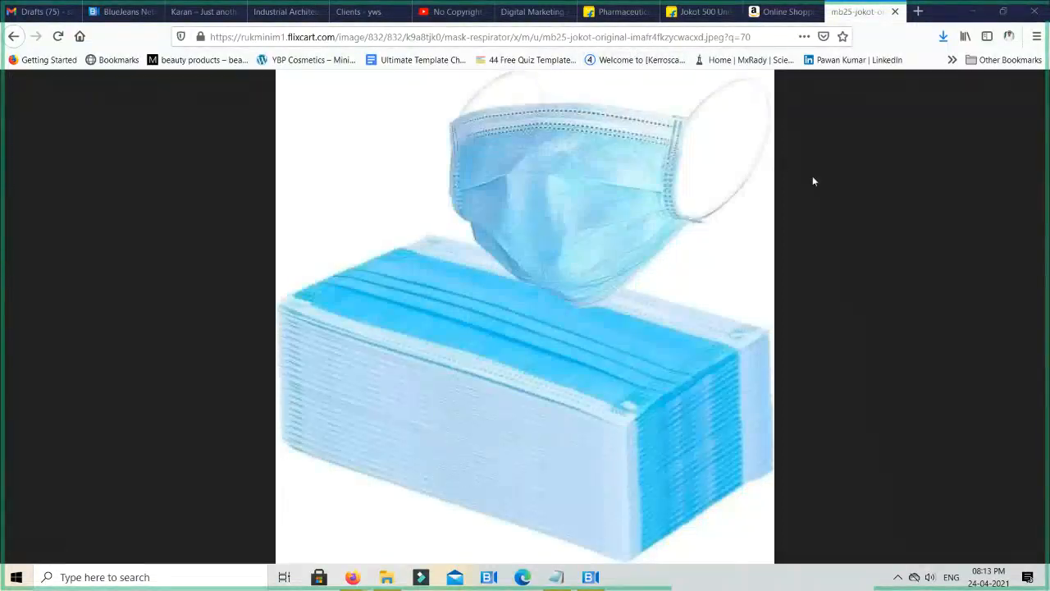
key("ctrl+w")
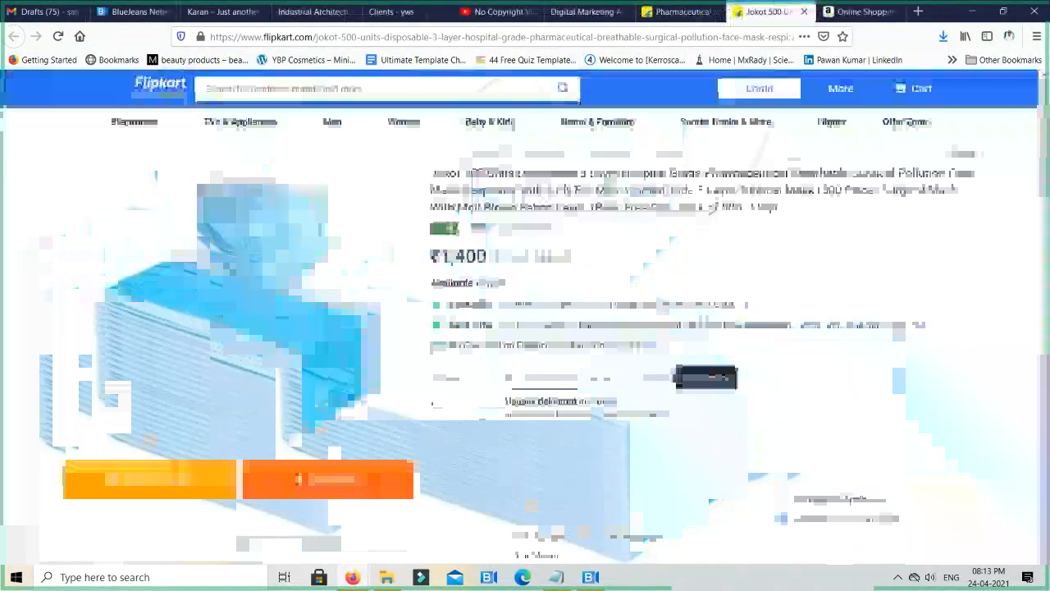
- Go from the mask's page to the Cleaning Gloves offer and open the purple Nibiru kitchen gloves product
scroll(153, 481, "down", 15)
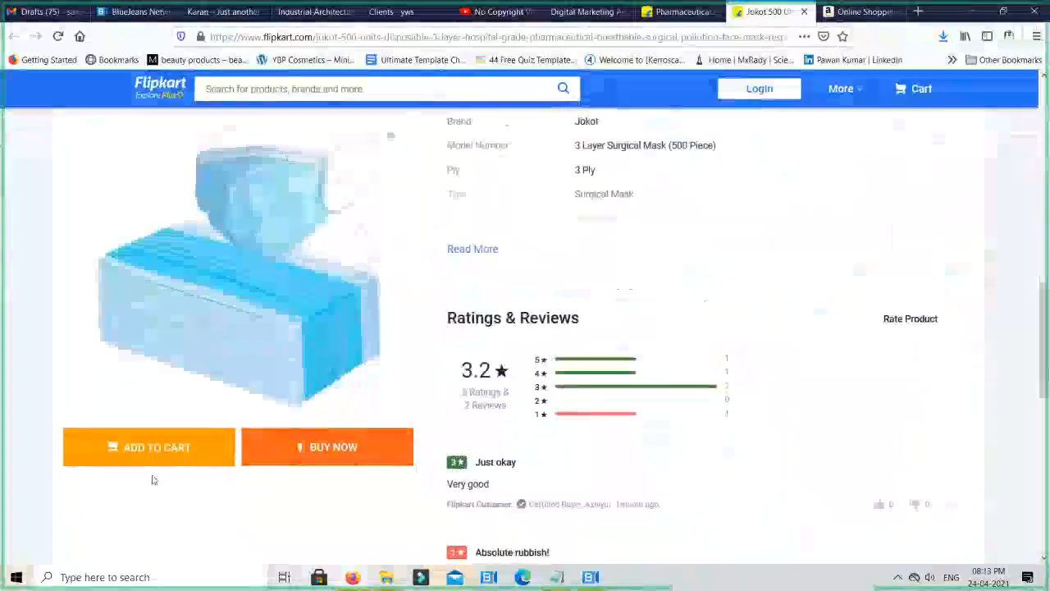
scroll(527, 552, "down", 3)
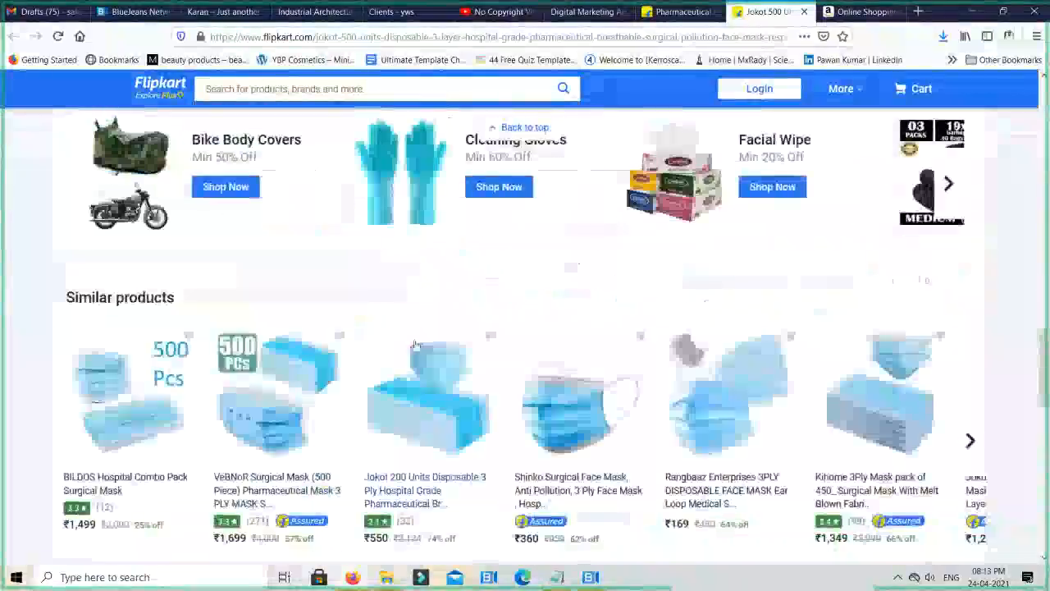
scroll(416, 218, "up", 3)
left_click(411, 370)
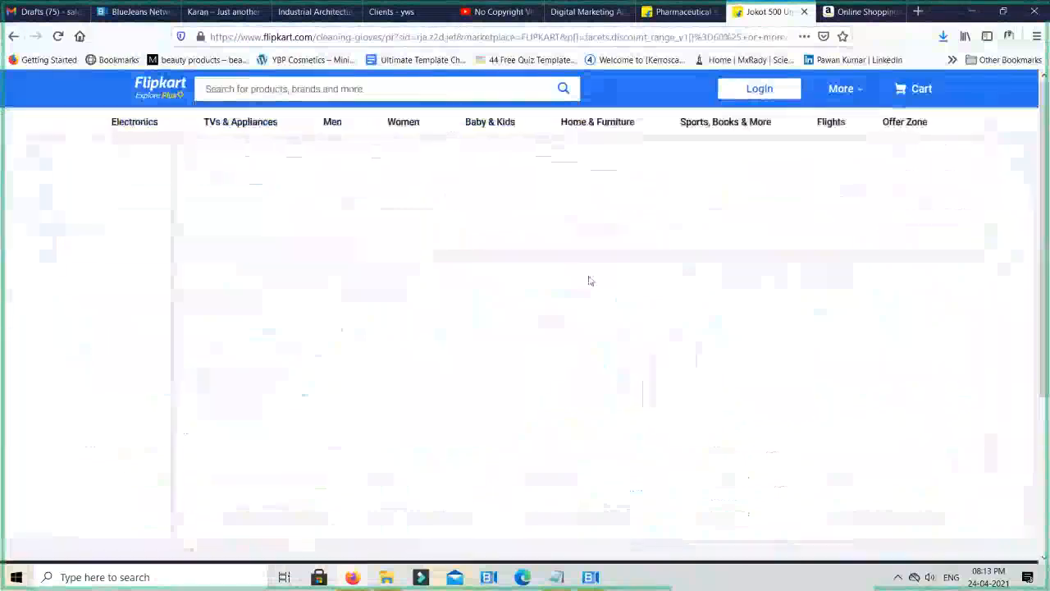
left_click(313, 298)
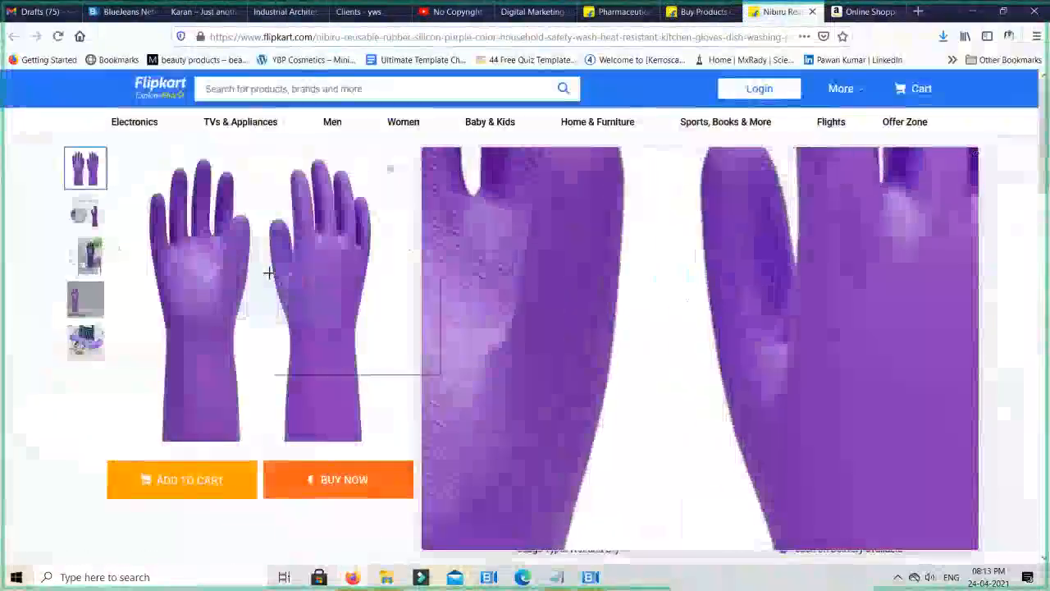
- Copy the purple gloves' image link, view the image in a separate tab and close that tab
right_click(271, 276)
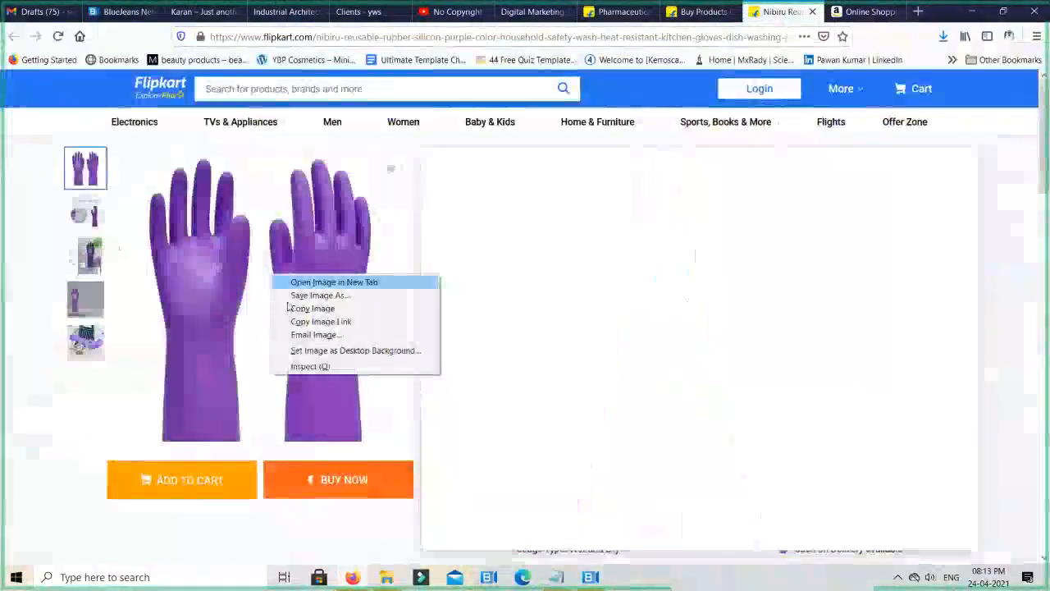
left_click(307, 324)
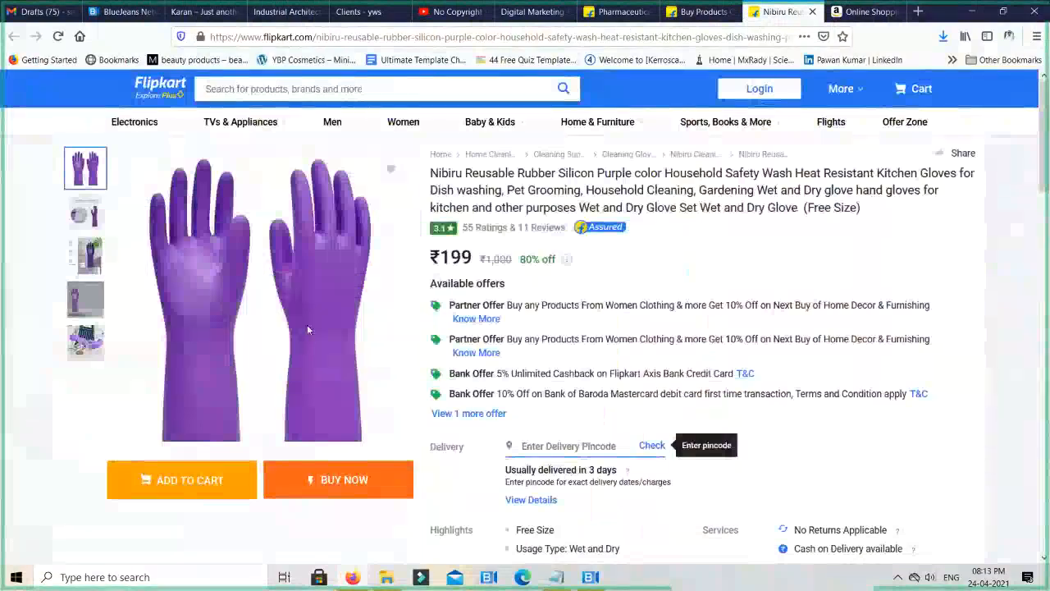
right_click(308, 329)
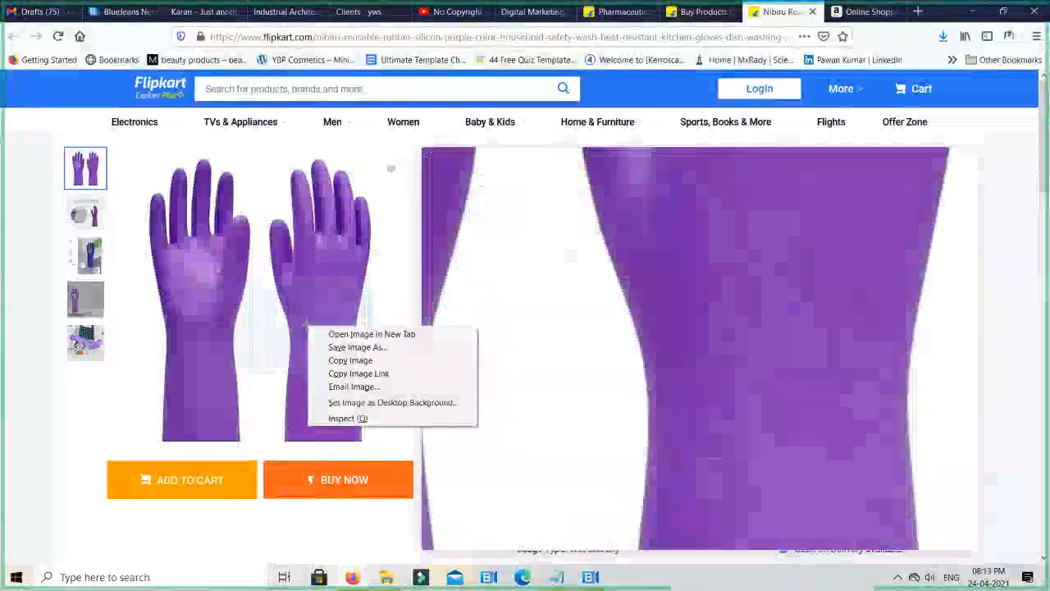
left_click(332, 370)
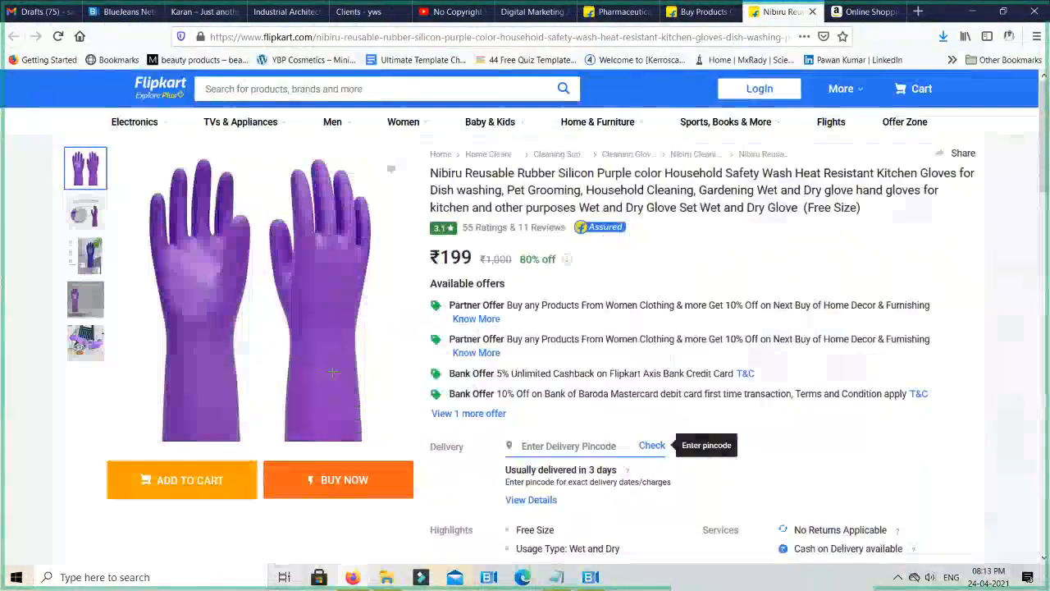
key("ctrl+t")
key("ctrl+v")
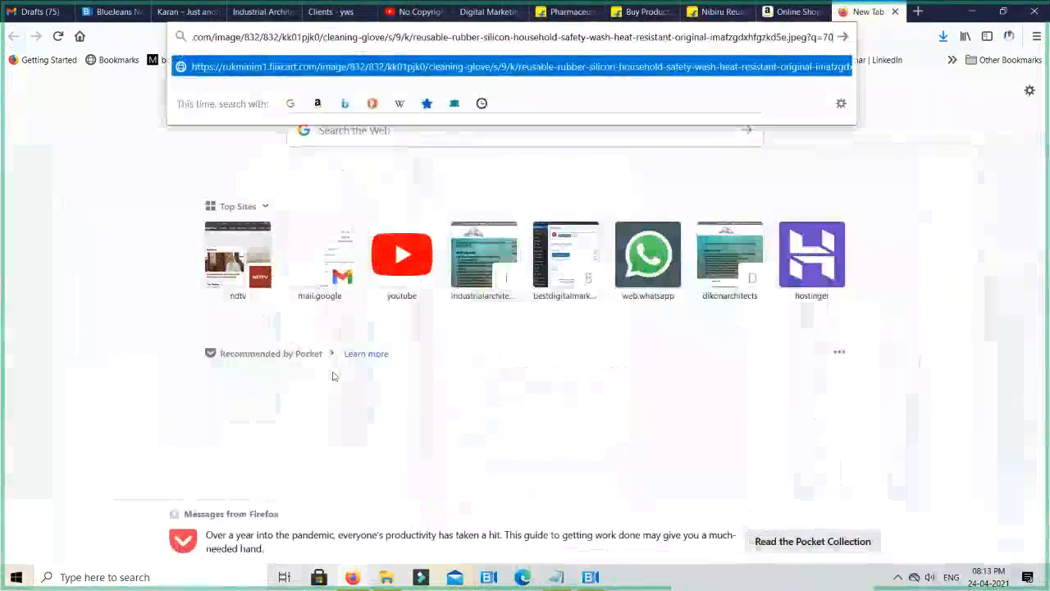
key("Return")
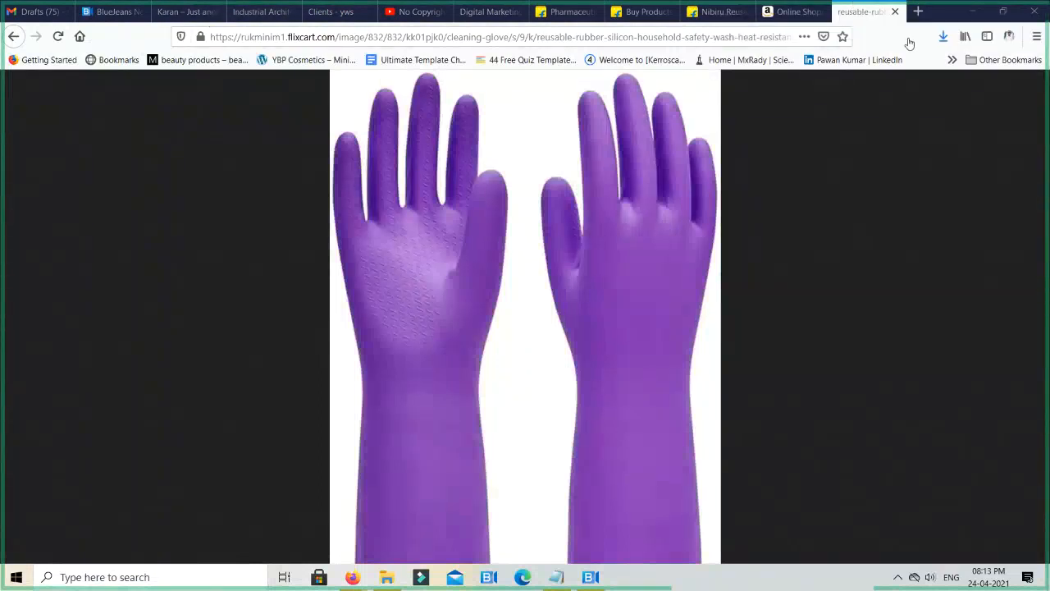
key("ctrl+w")
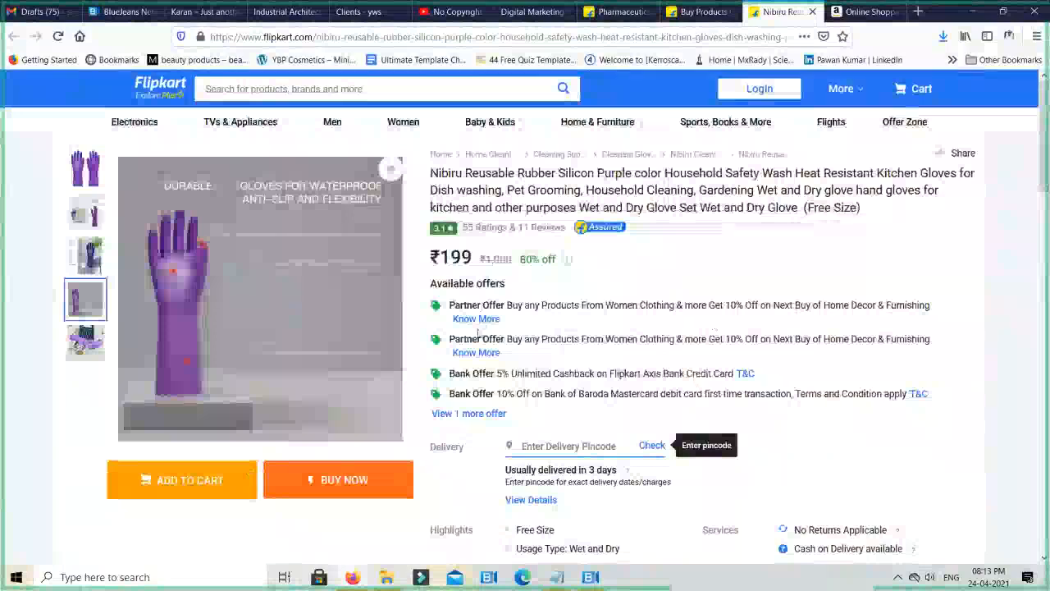
- Return from the gloves page to the Flipkart home page, dismiss the login prompt and look through the product rows
scroll(351, 370, "down", 4)
scroll(465, 368, "down", 4)
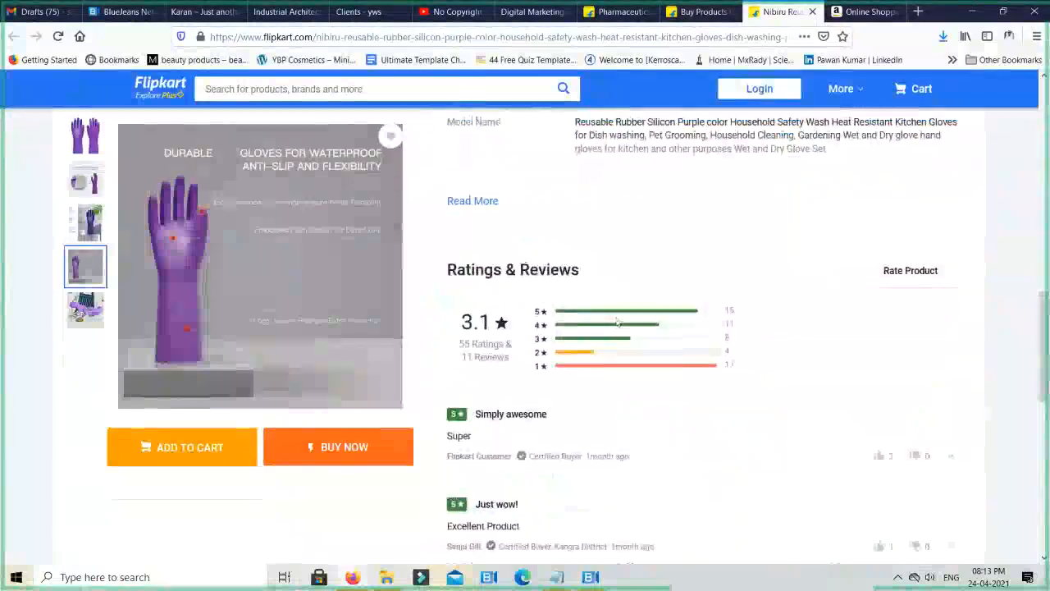
scroll(616, 320, "up", 4)
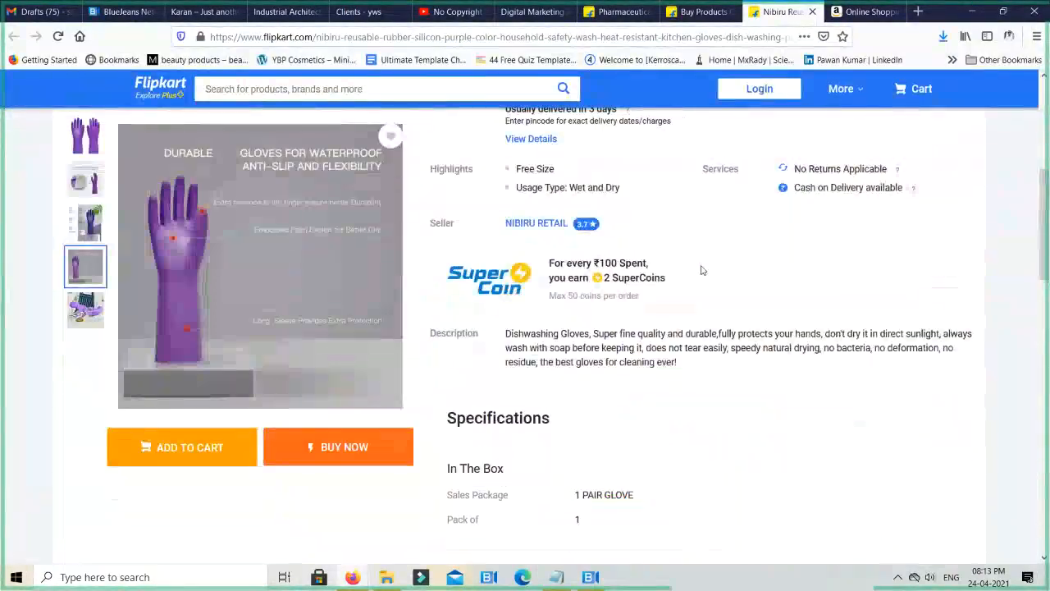
scroll(702, 270, "up", 4)
left_click(164, 85)
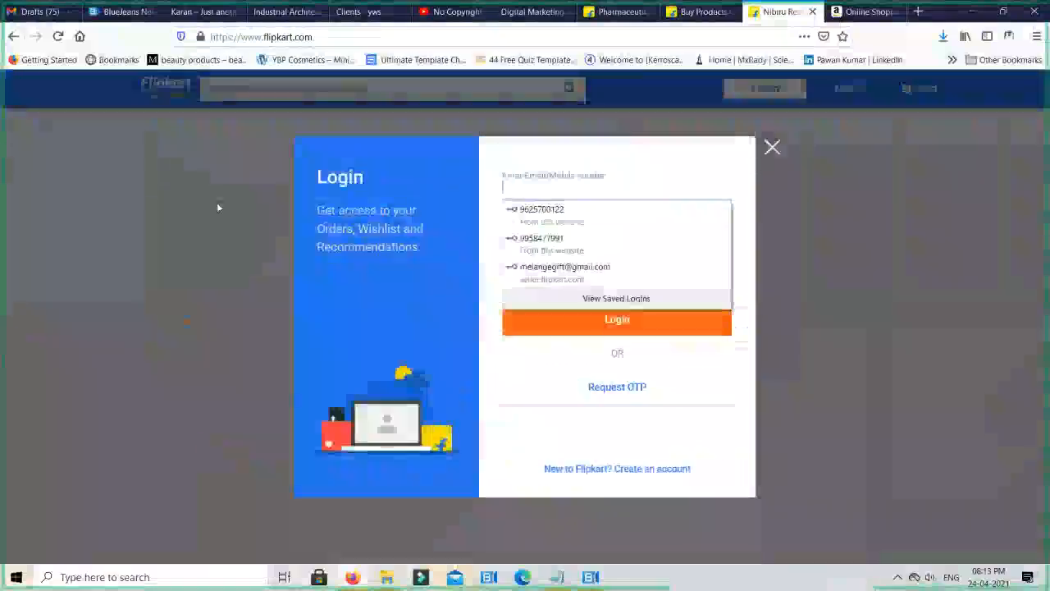
left_click(772, 147)
left_click(772, 147)
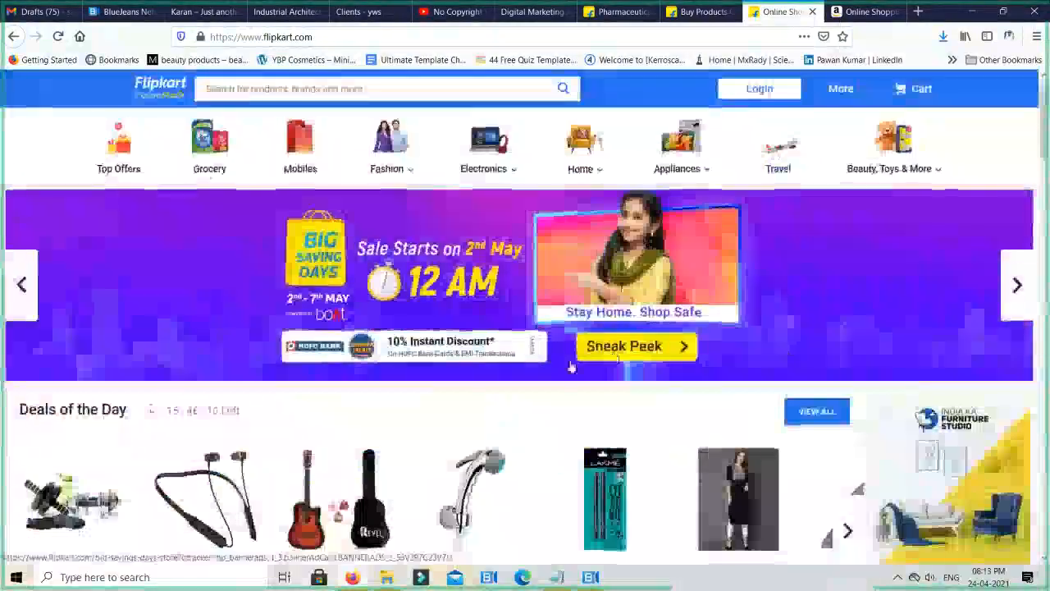
scroll(572, 367, "down", 5)
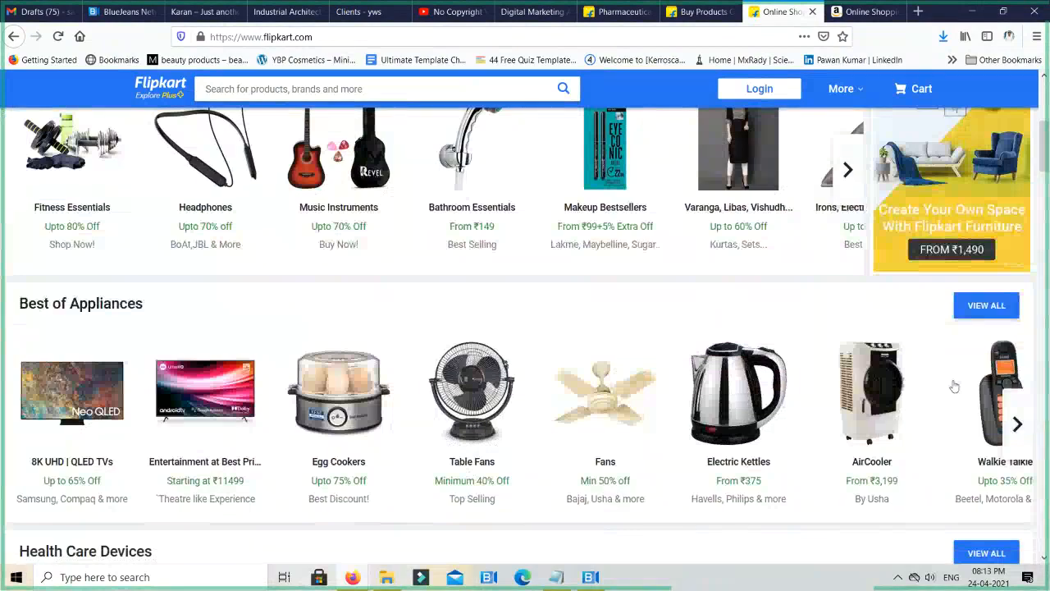
scroll(954, 386, "down", 10)
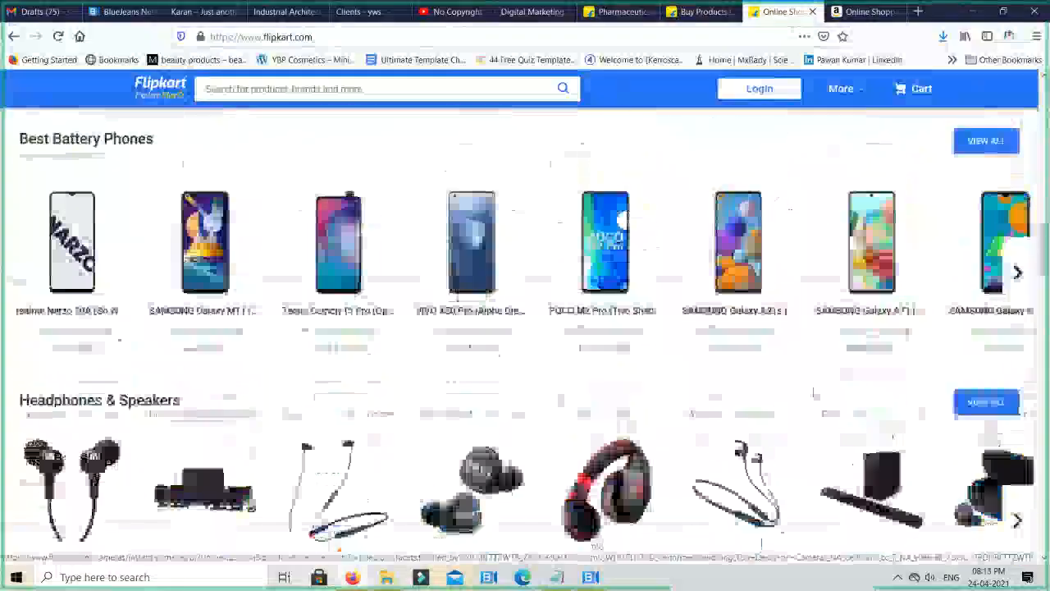
scroll(779, 401, "down", 10)
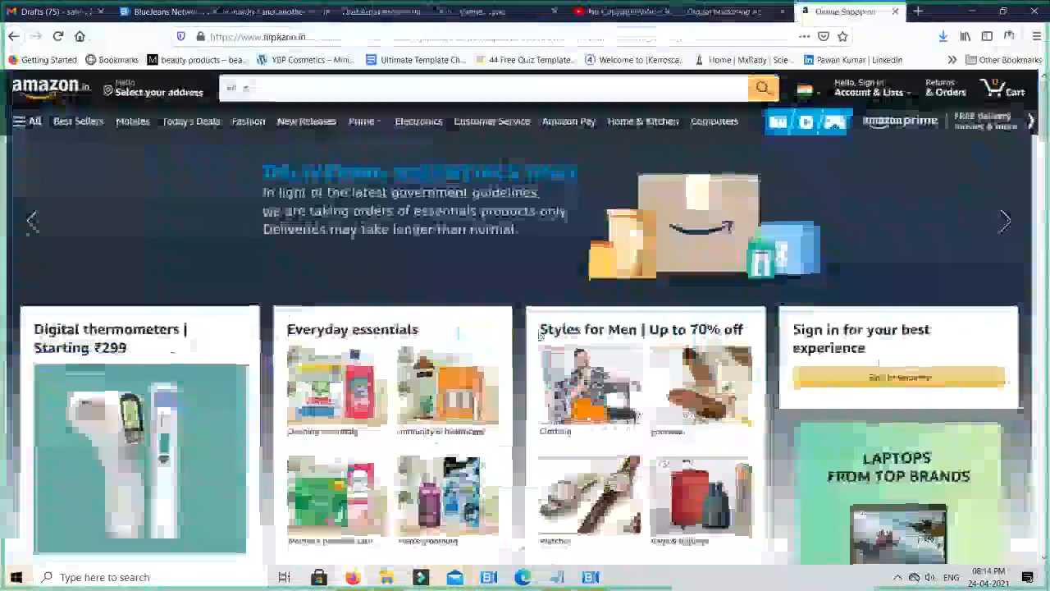
- Close the remaining Flipkart tabs and examine the product images on the Amazon home page
scroll(539, 336, "down", 1)
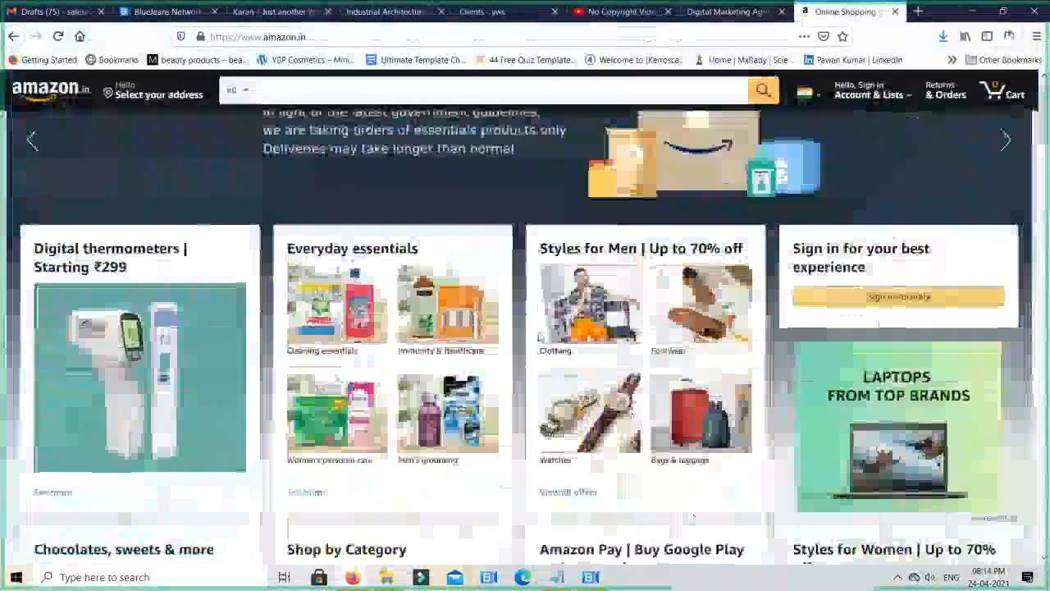
scroll(540, 336, "down", 4)
scroll(540, 336, "down", 4)
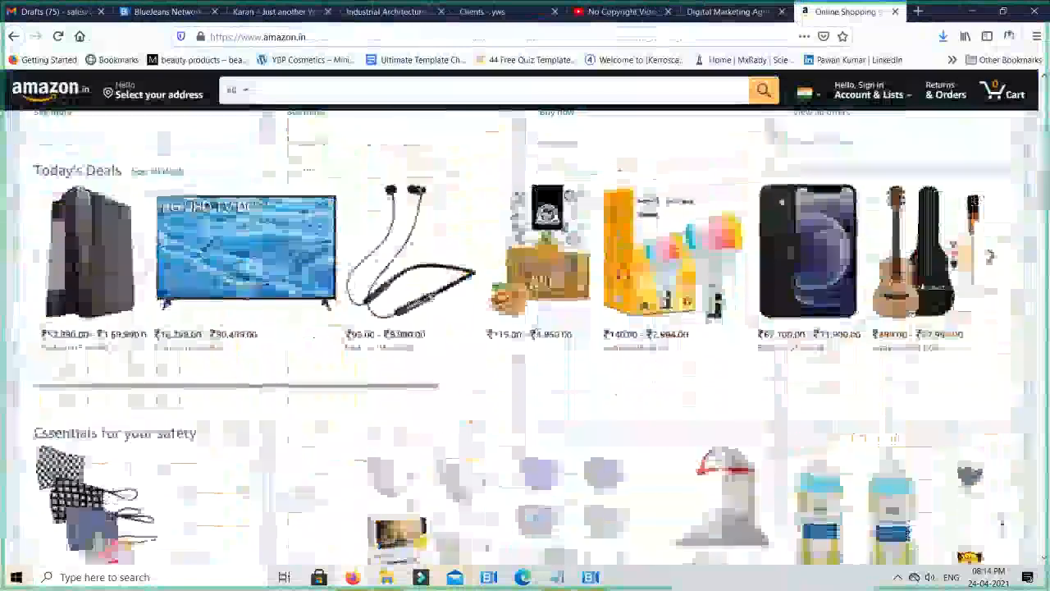
- Browse the Today's Deals product images and the rest of the Amazon home page, close it and return to the Clients page
scroll(540, 337, "down", 2)
scroll(540, 337, "up", 3)
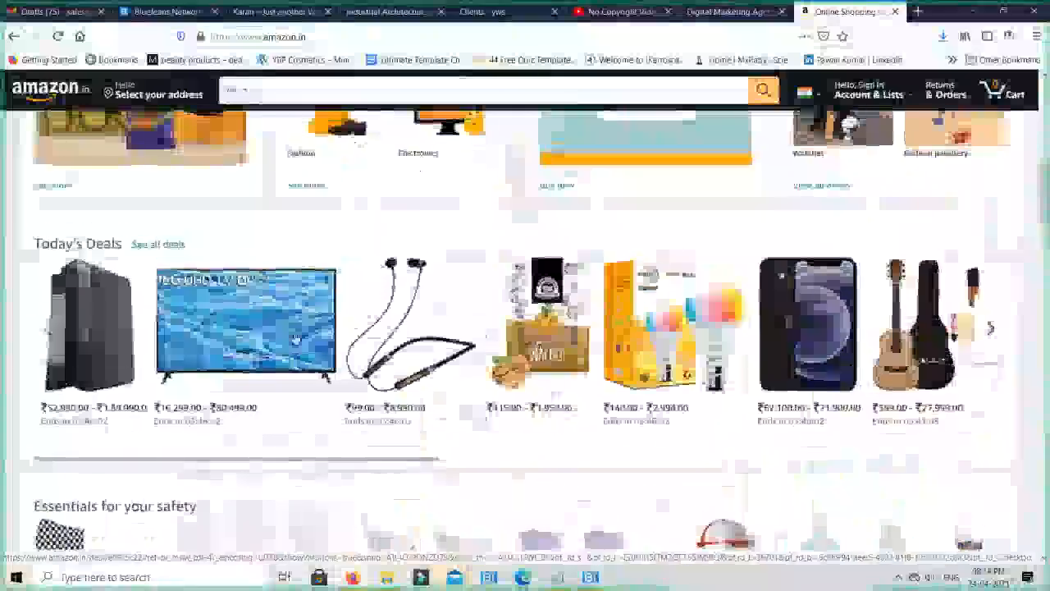
left_click(991, 329)
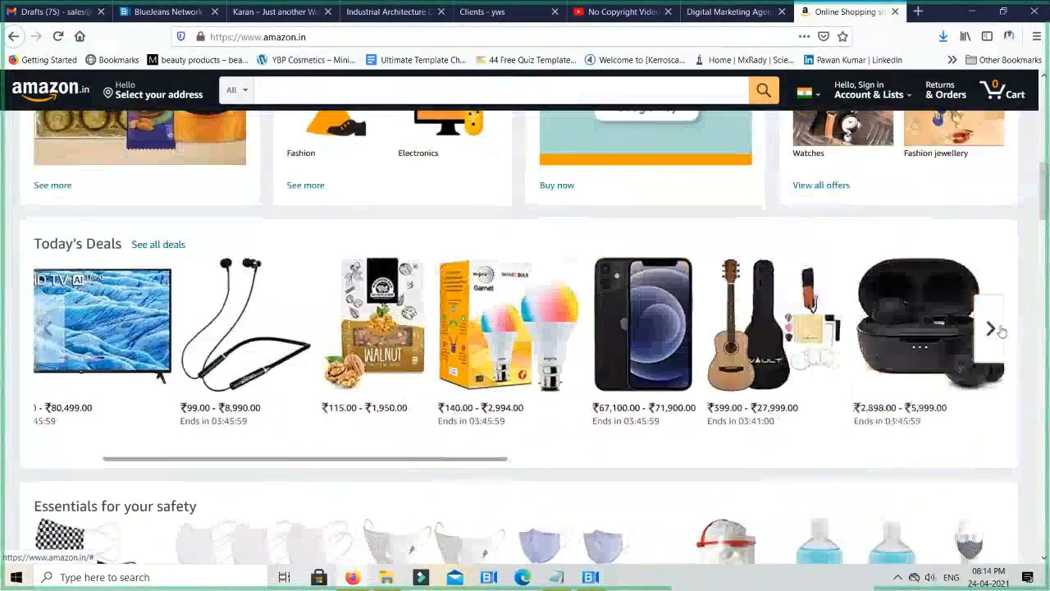
scroll(991, 329, "down", 20)
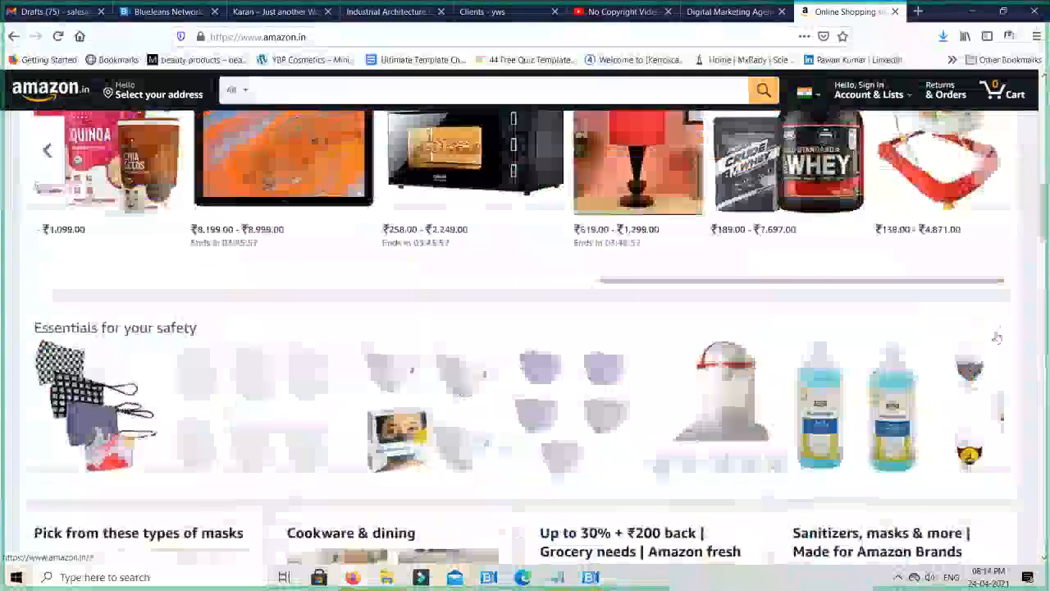
scroll(993, 340, "down", 15)
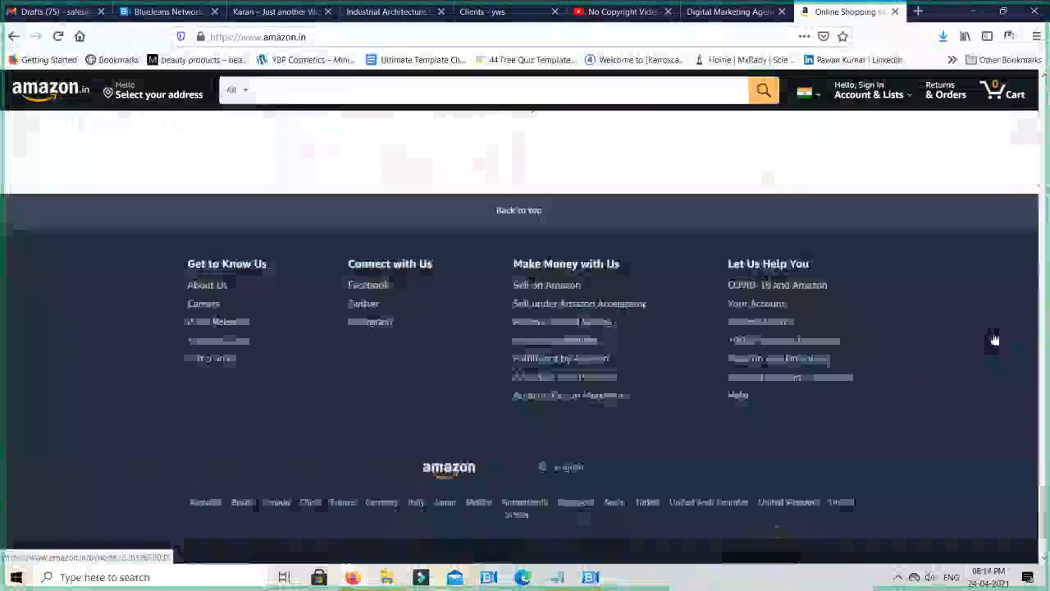
key("ctrl+w")
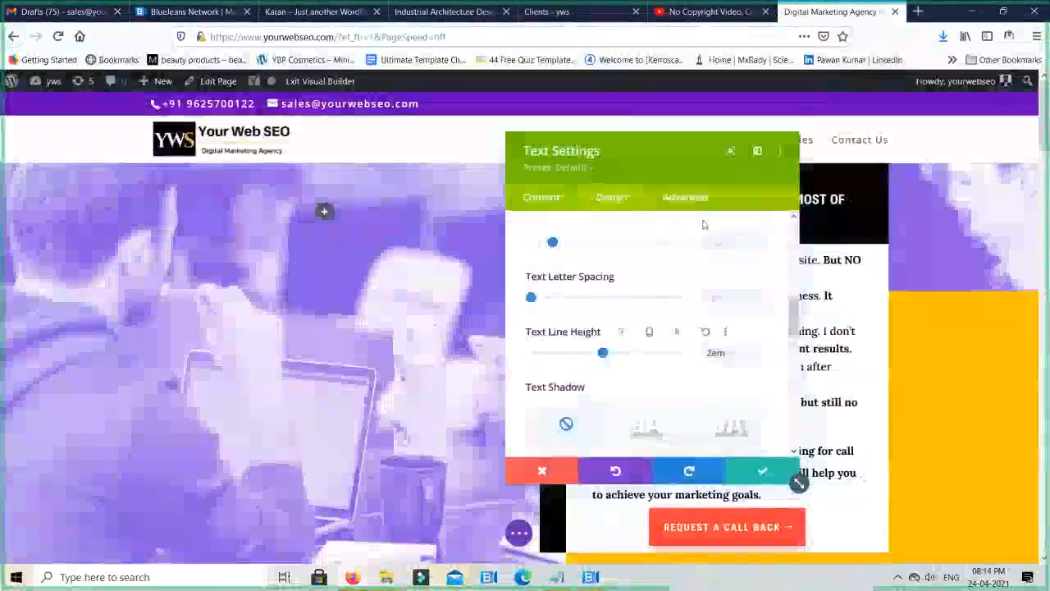
left_click(555, 8)
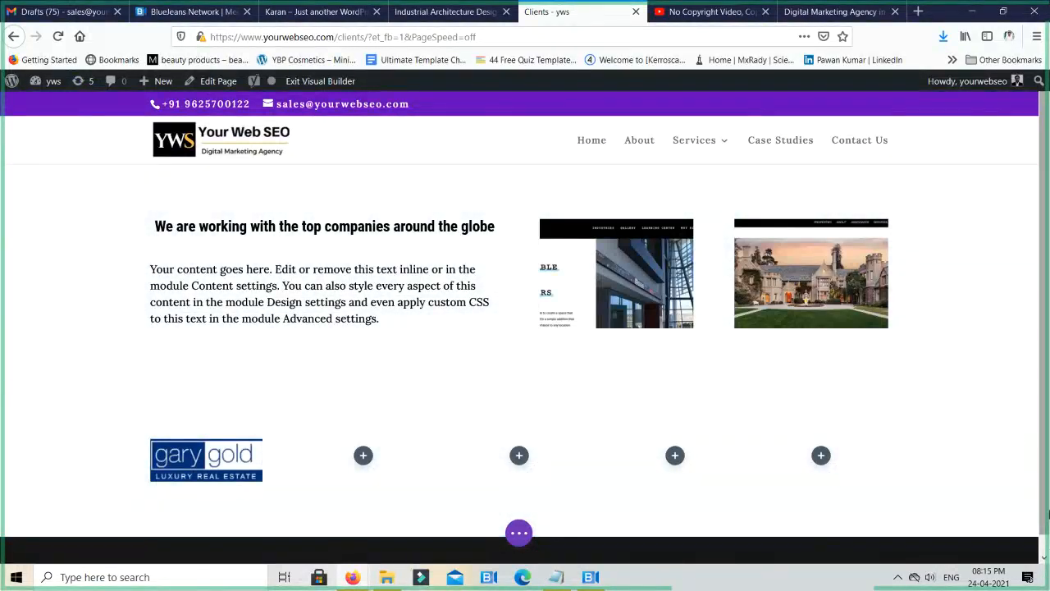
- Switch to Gmail, open the "Paid Intership For Students" message from the inbox and read it through
left_click(46, 11)
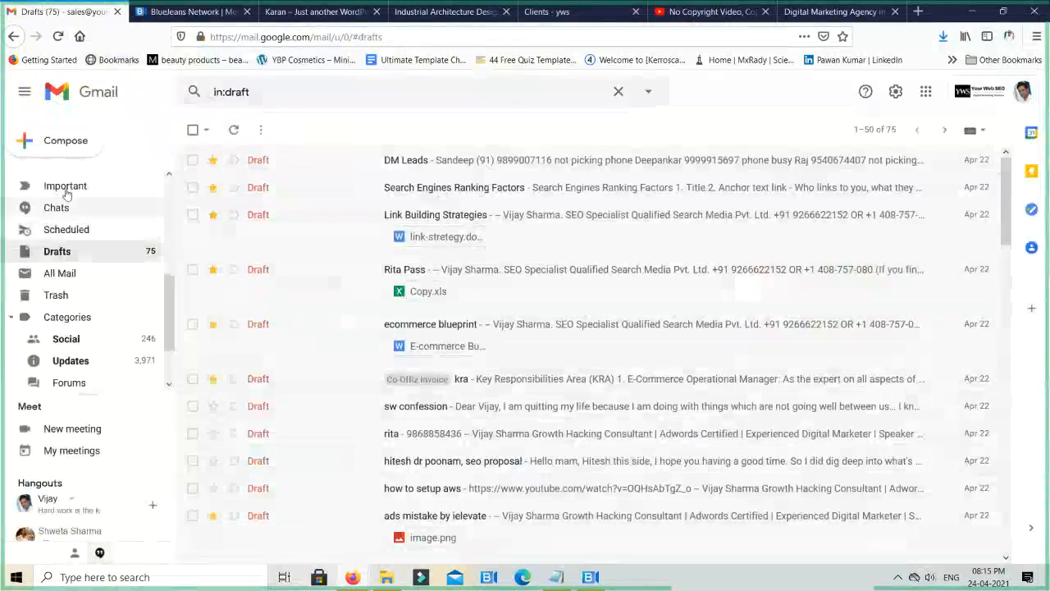
scroll(90, 201, "up", 5)
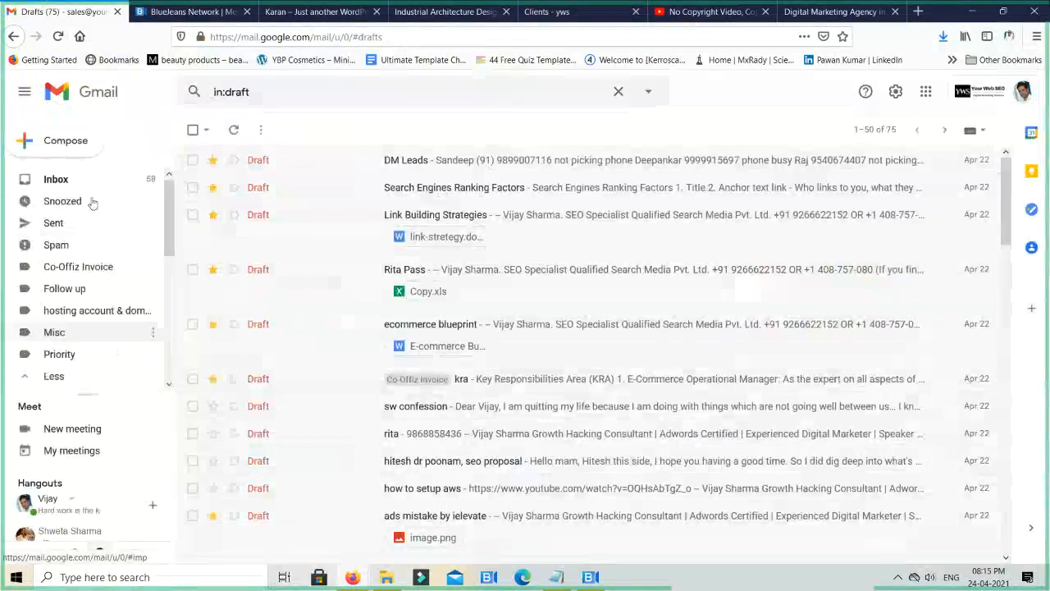
left_click(54, 181)
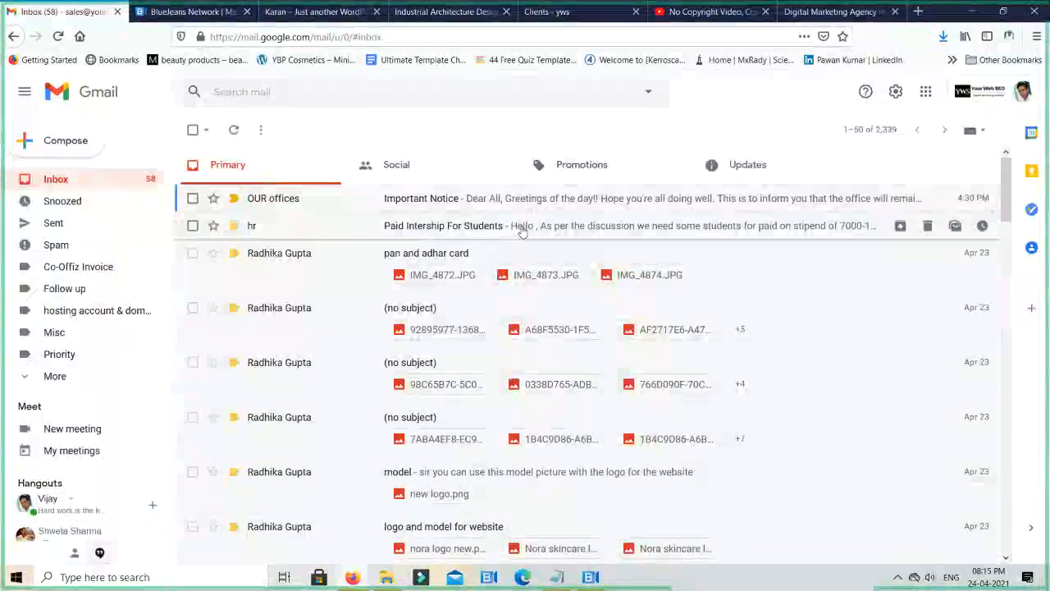
left_click(523, 229)
scroll(536, 363, "down", 5)
scroll(472, 366, "up", 2)
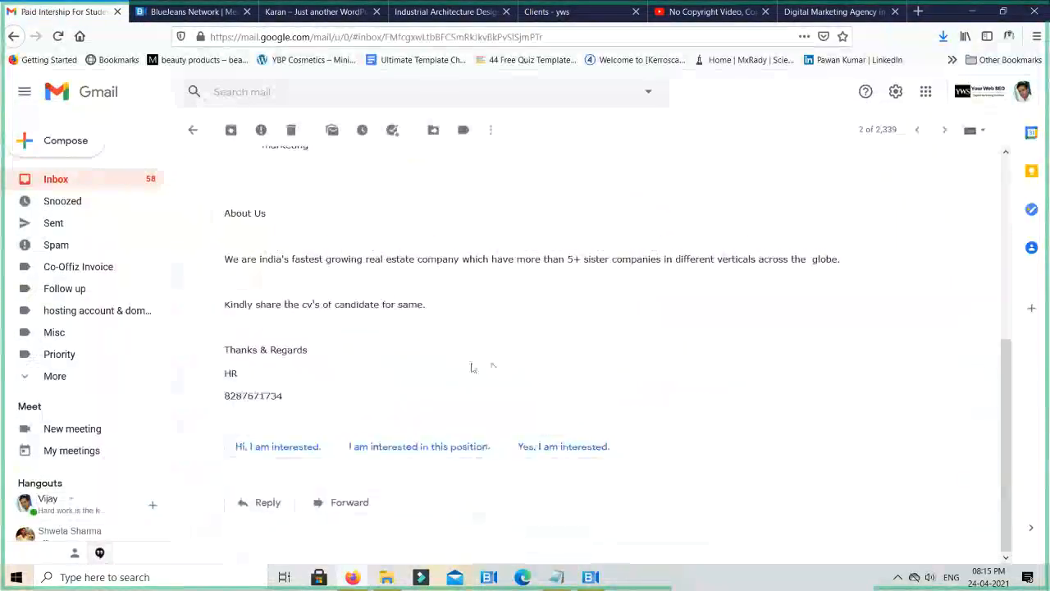
scroll(472, 368, "up", 3)
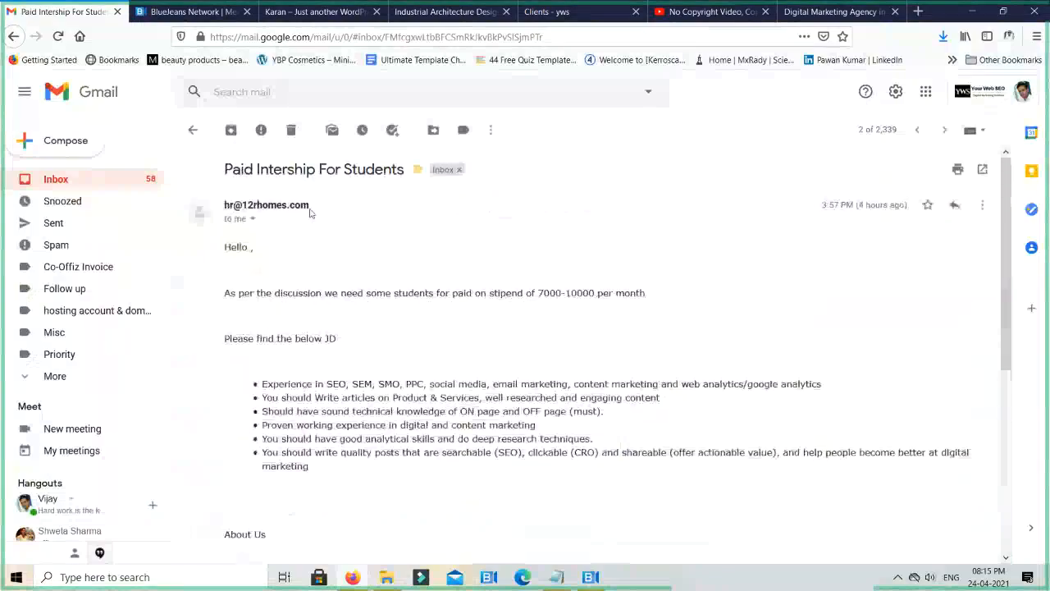
- Copy the domain from the sender's address and open 12rhomes.com in a new tab
left_click_drag(310, 212, 243, 208)
key("ctrl+c")
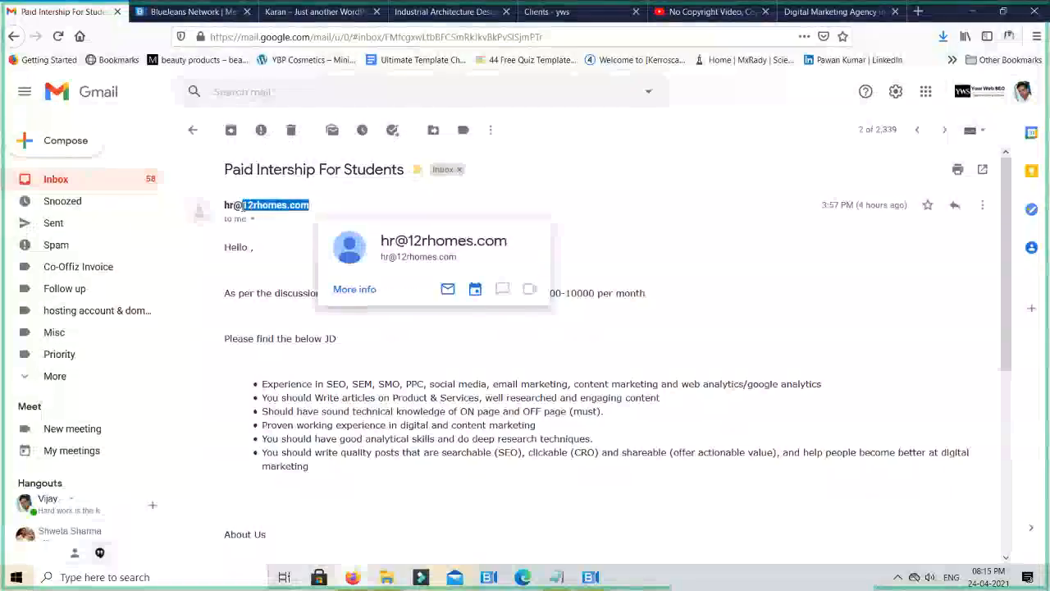
key("ctrl+t")
key("ctrl+v")
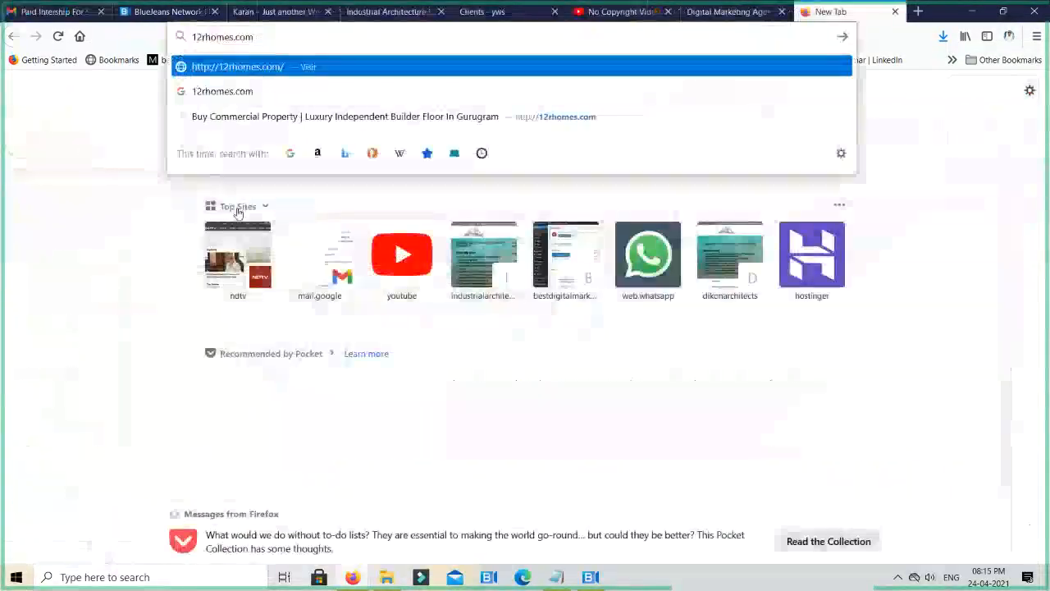
key("Return")
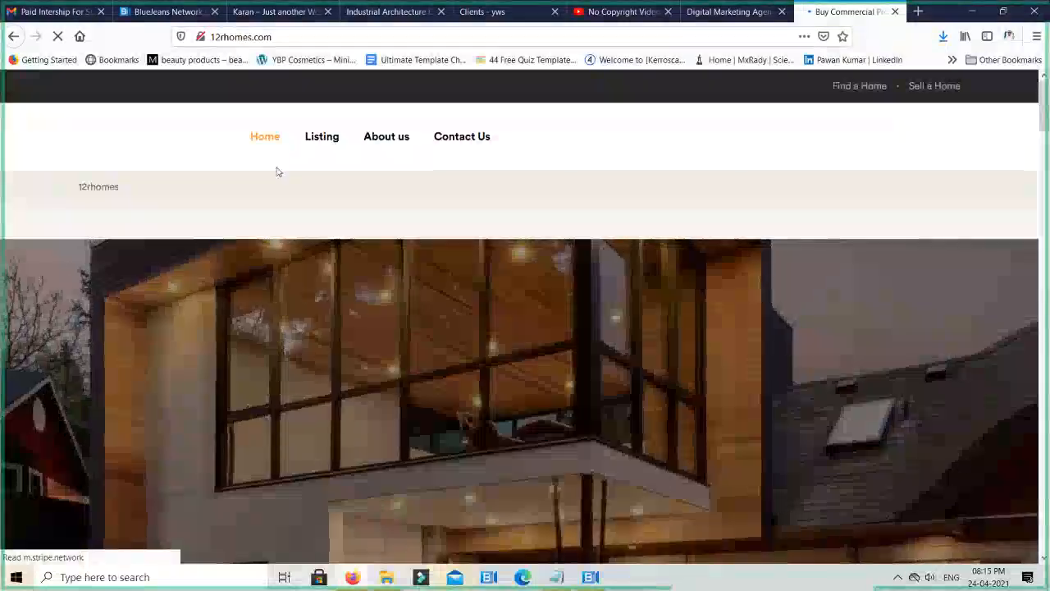
- Examine the 12R Homes home page from its header and hero image down to the footer and back
scroll(278, 172, "down", 1)
scroll(278, 174, "down", 4)
scroll(278, 172, "up", 5)
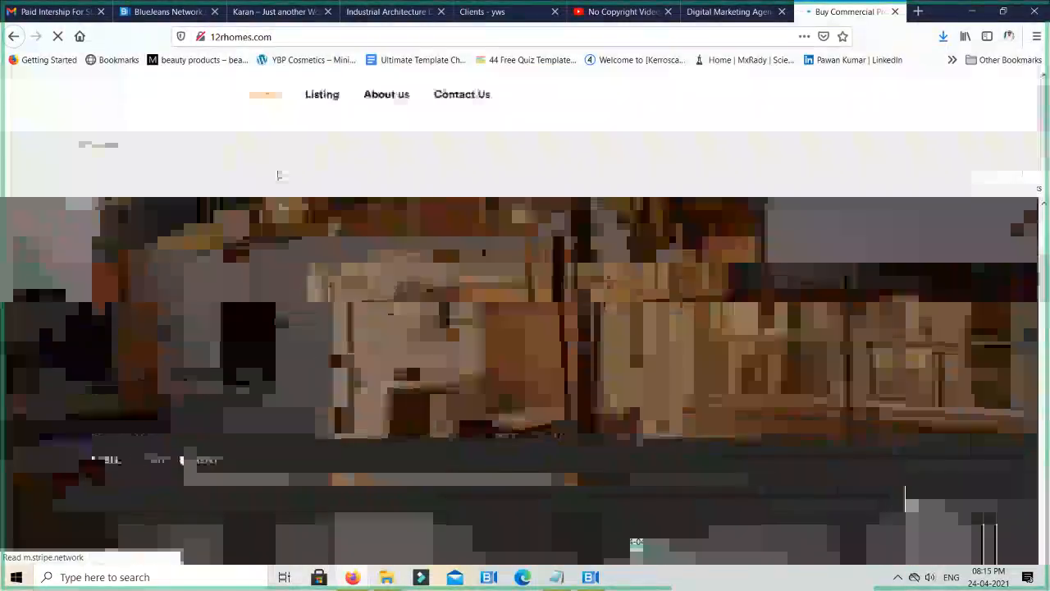
scroll(281, 178, "down", 4)
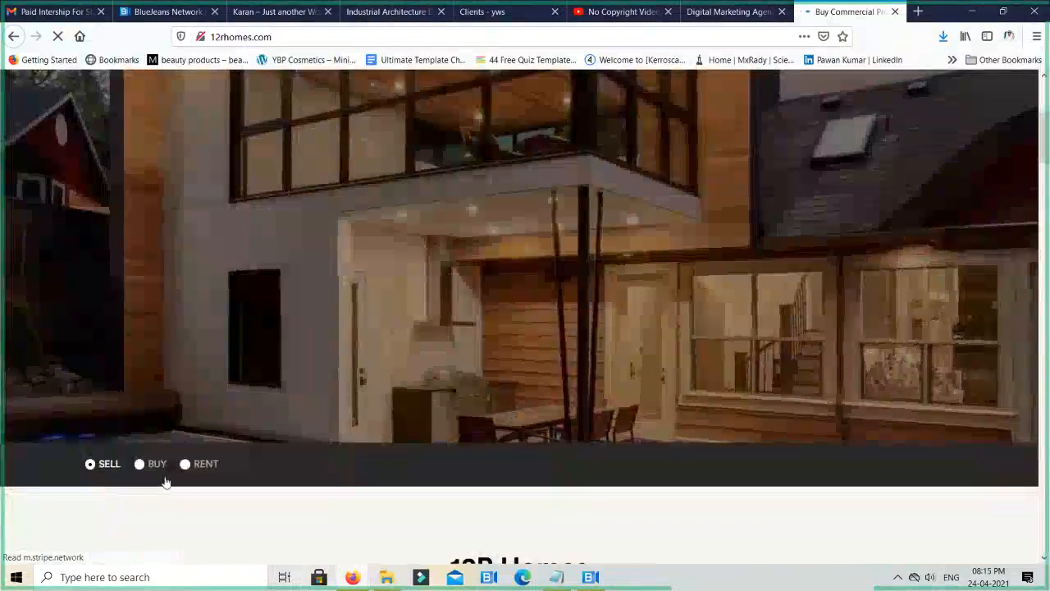
scroll(819, 343, "up", 5)
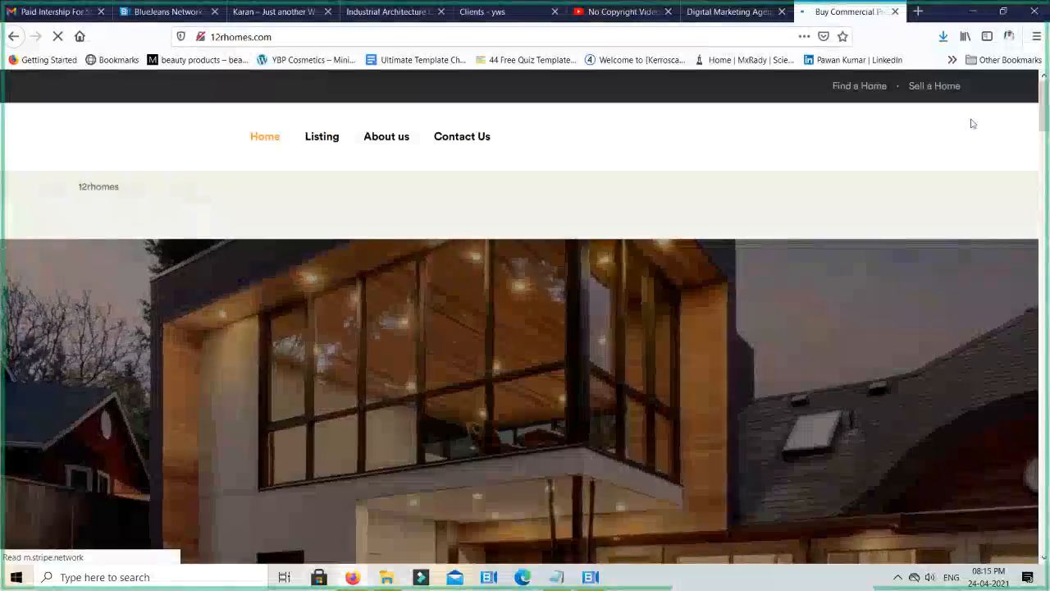
scroll(799, 287, "down", 3)
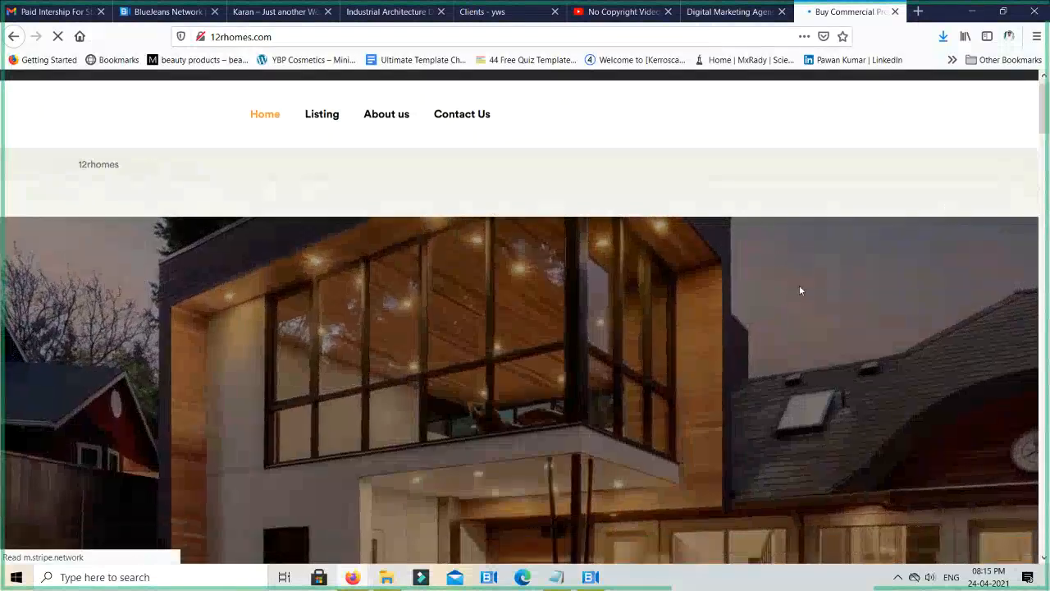
scroll(412, 352, "down", 1)
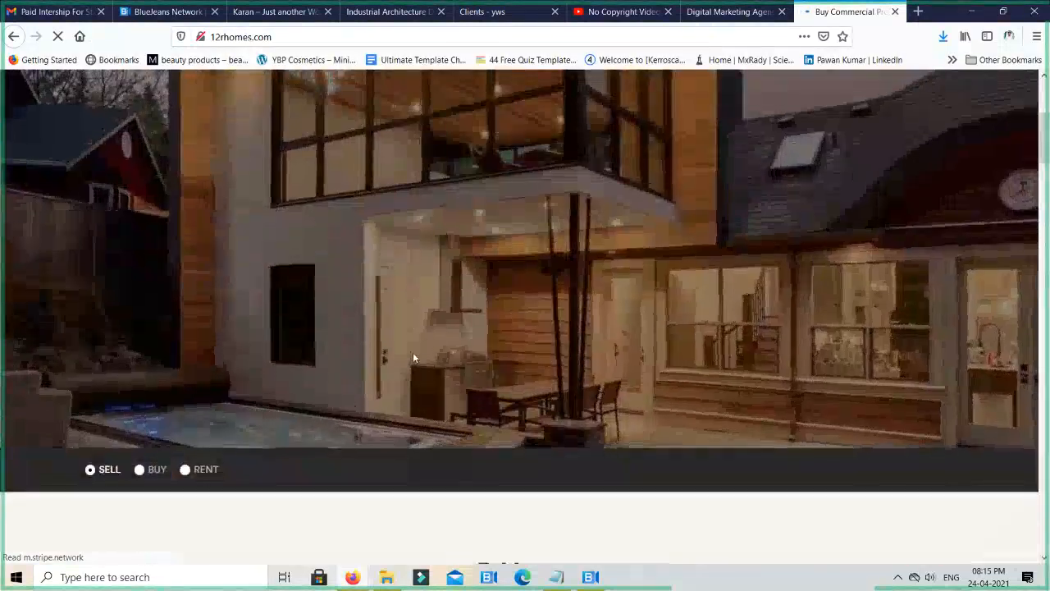
scroll(514, 335, "up", 2)
scroll(671, 251, "up", 3)
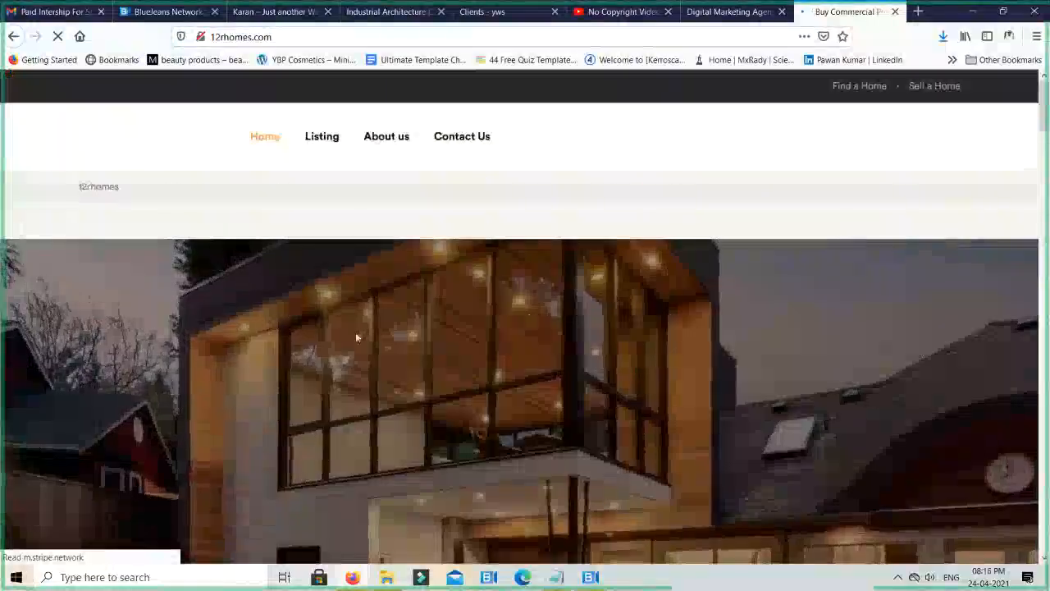
scroll(355, 331, "down", 4)
scroll(691, 321, "down", 6)
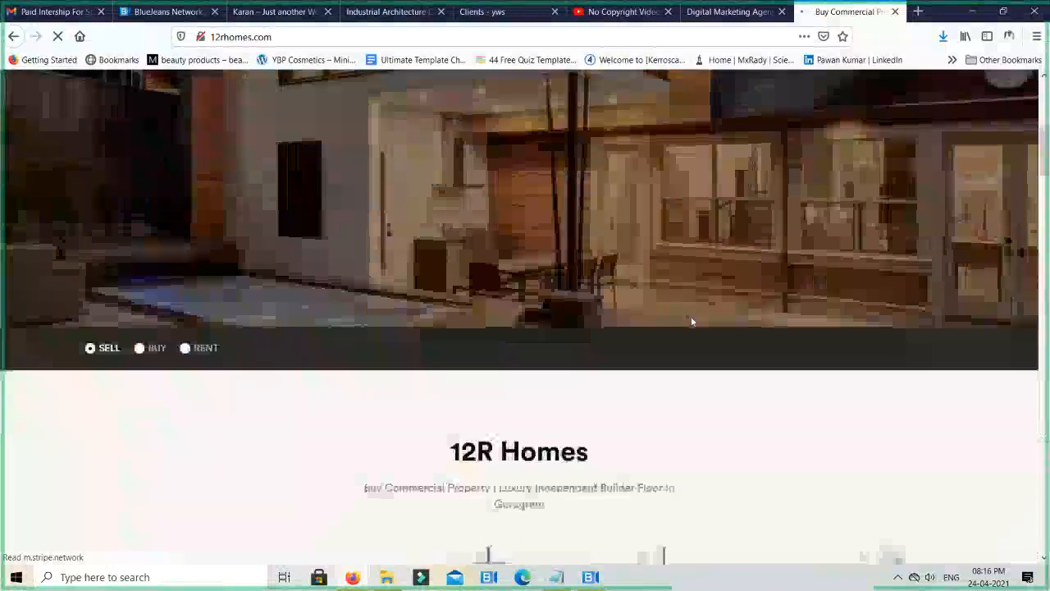
scroll(939, 308, "down", 10)
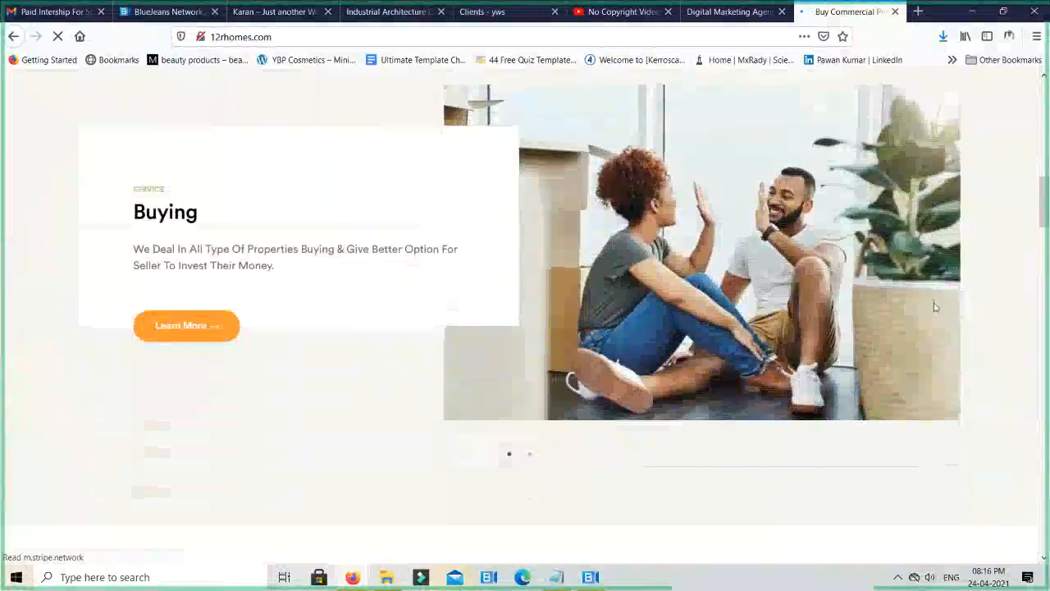
scroll(932, 309, "down", 15)
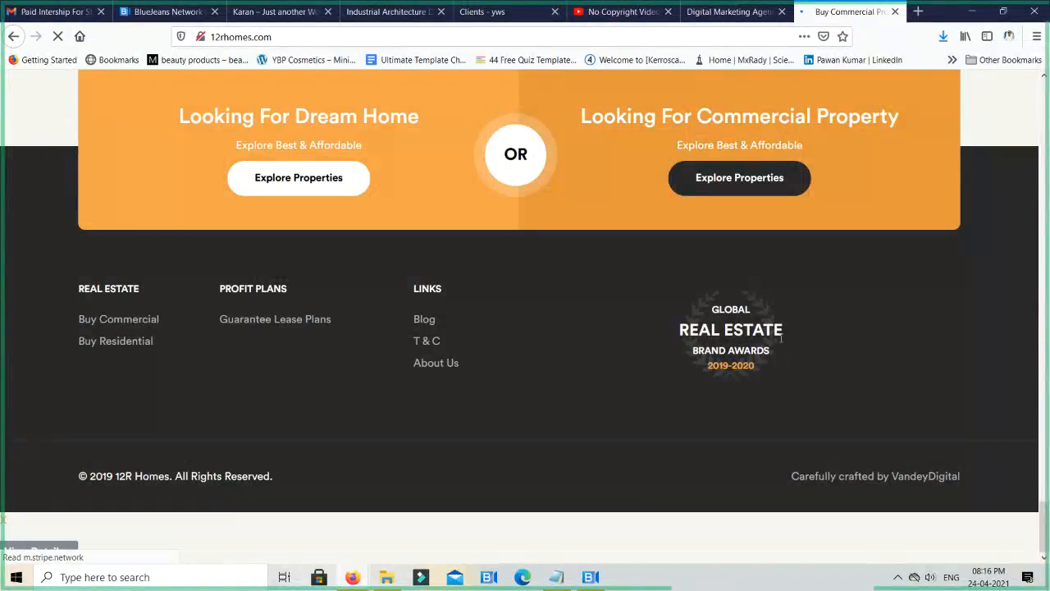
scroll(781, 338, "up", 15)
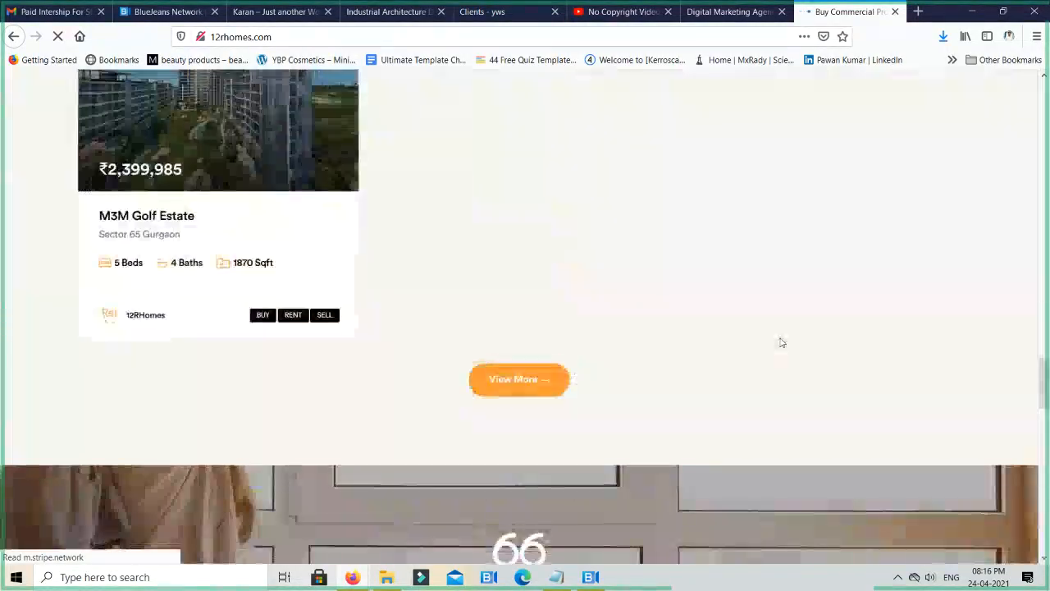
scroll(781, 342, "up", 15)
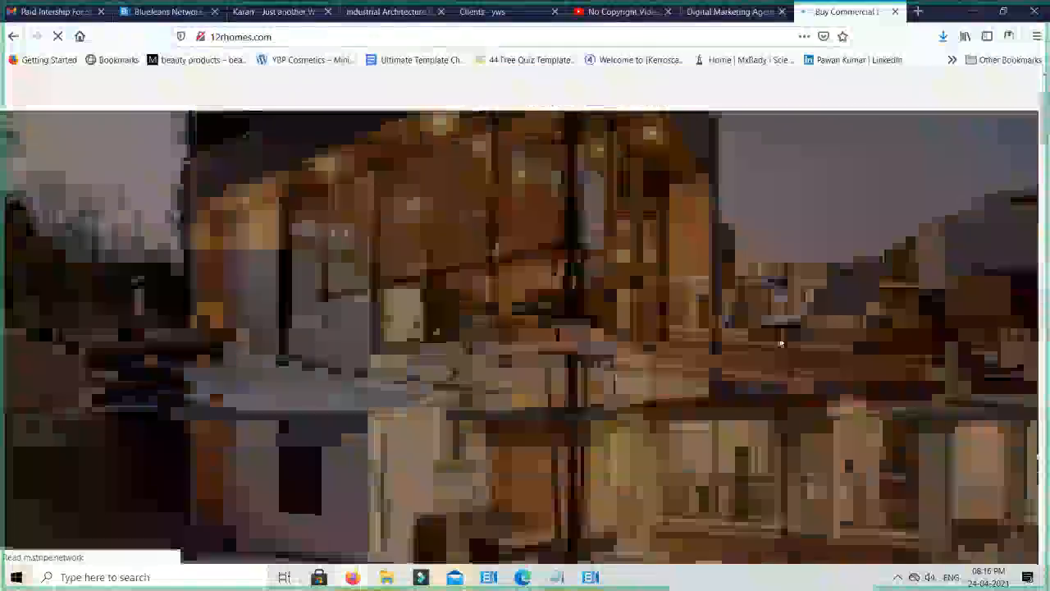
scroll(781, 344, "up", 2)
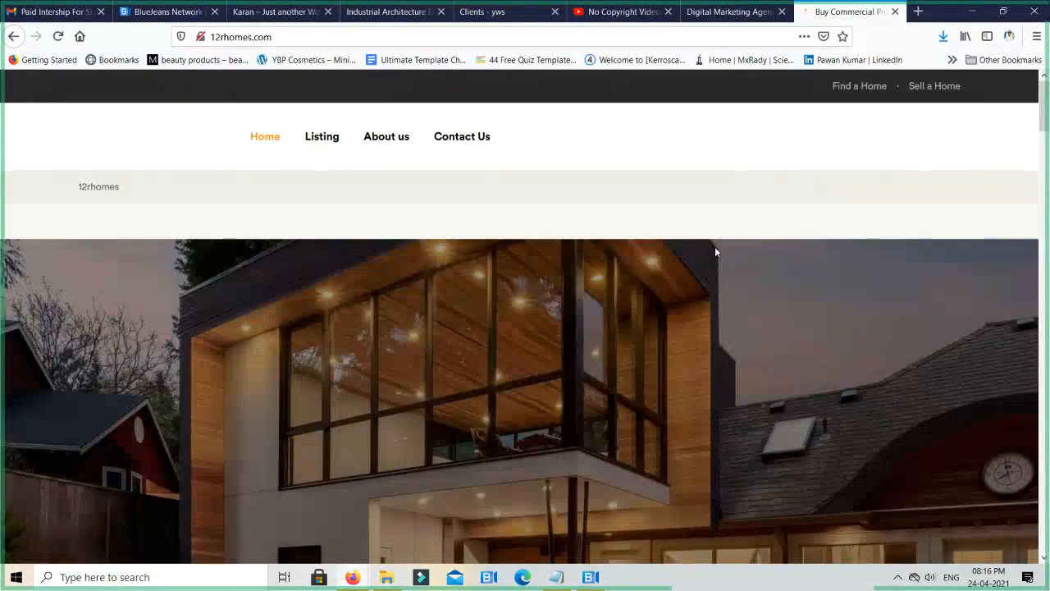
- Highlight the 12rhomes text below the site's navigation, close the 12R Homes page and return to the Clients page
double_click(107, 188)
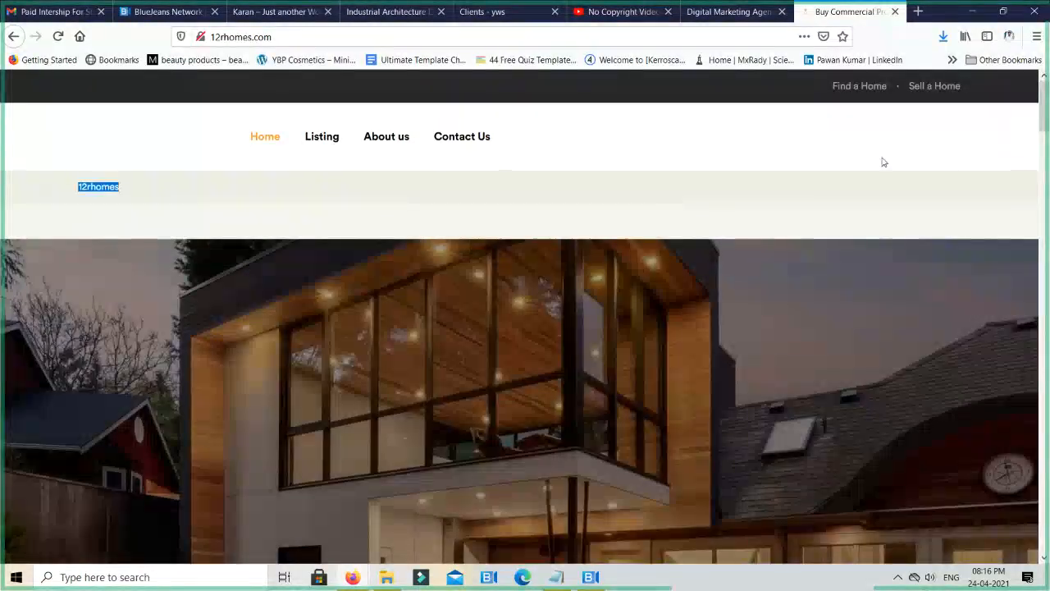
scroll(814, 168, "down", 5)
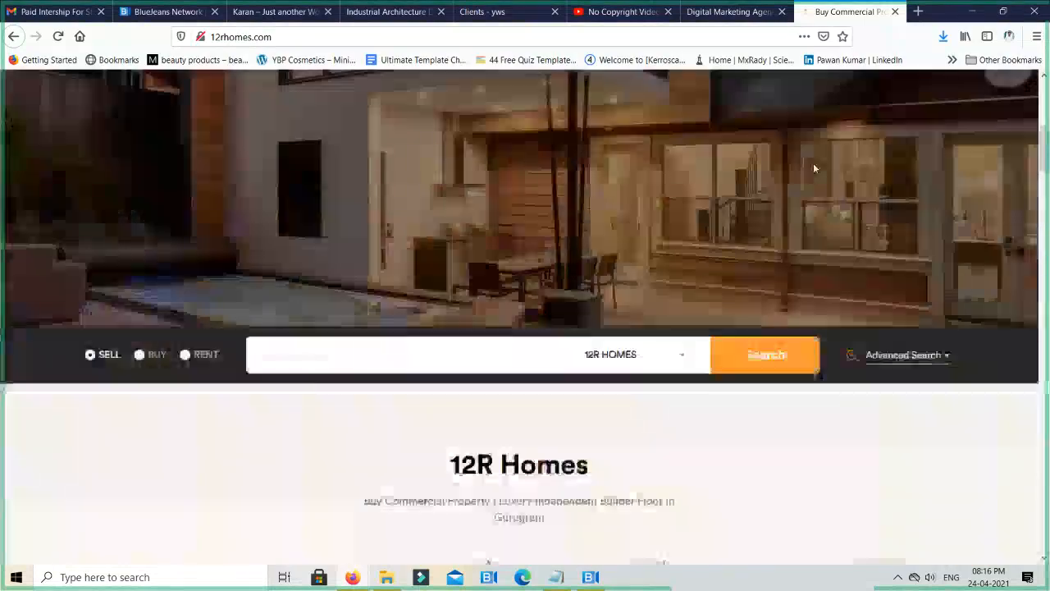
key("ctrl+w")
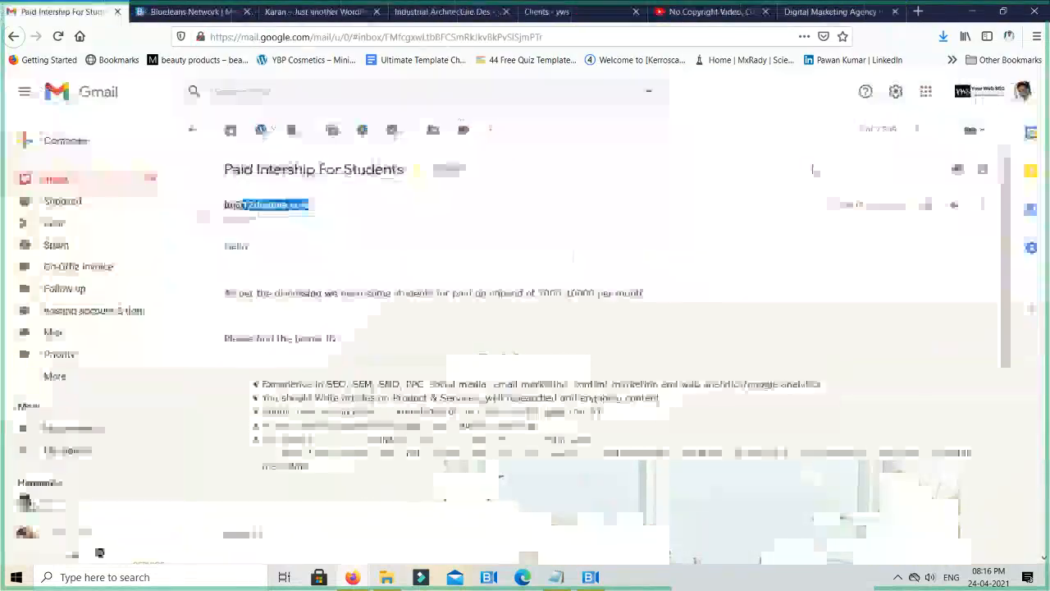
left_click(537, 12)
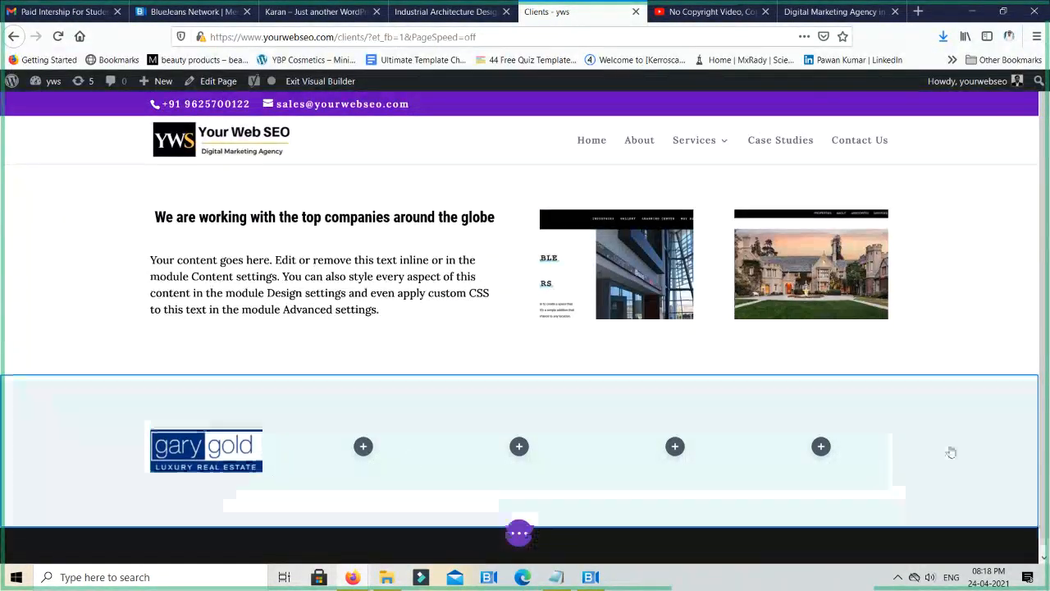
- Open the settings of the image gallery beside the intro text and set its image count to 4
scroll(968, 439, "down", 1)
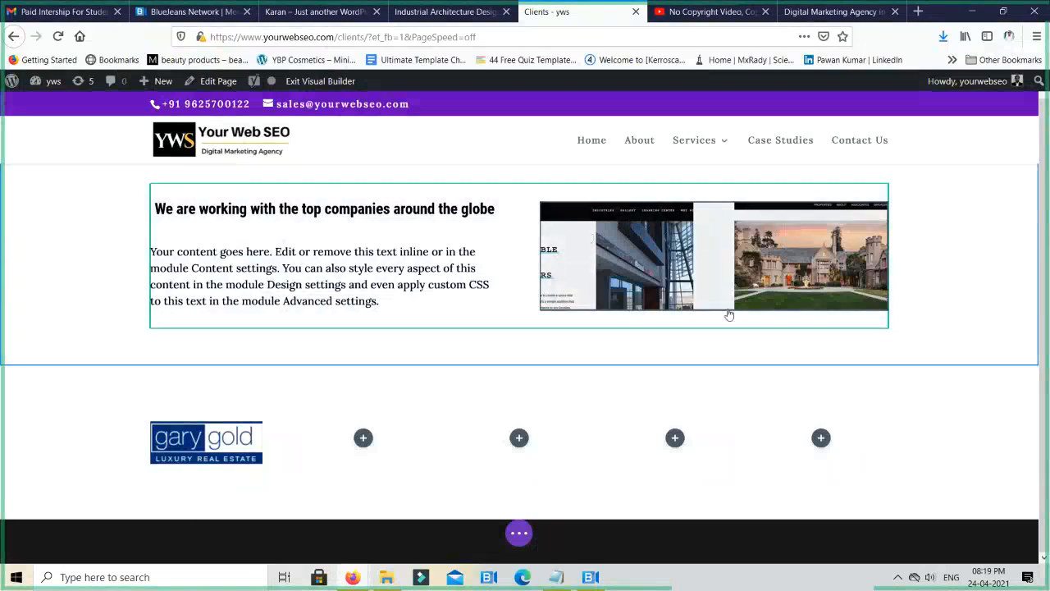
mouse_move(629, 251)
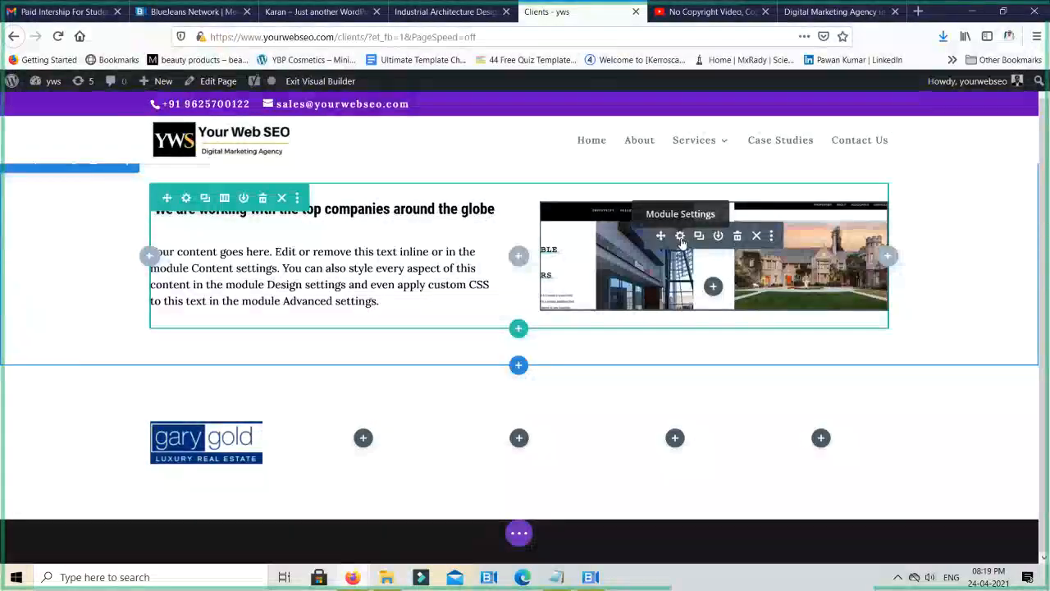
left_click(680, 236)
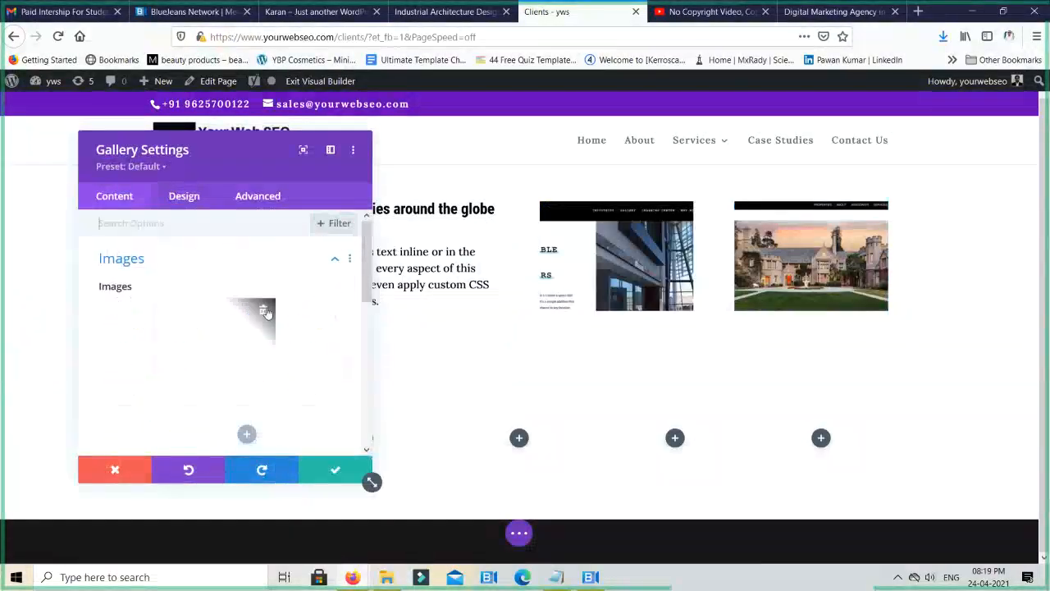
scroll(267, 312, "down", 3)
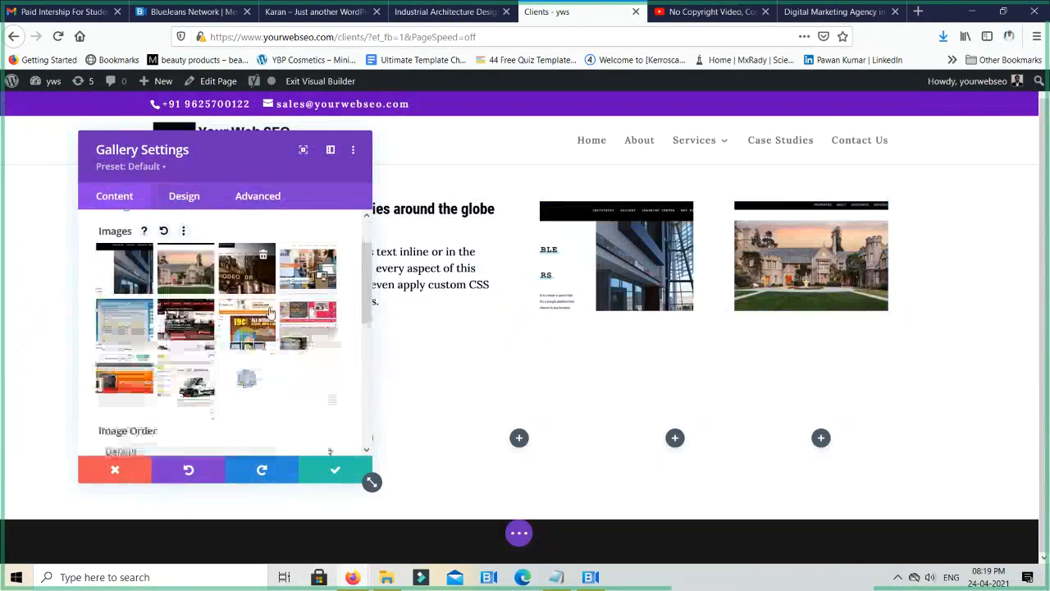
scroll(284, 376, "down", 2)
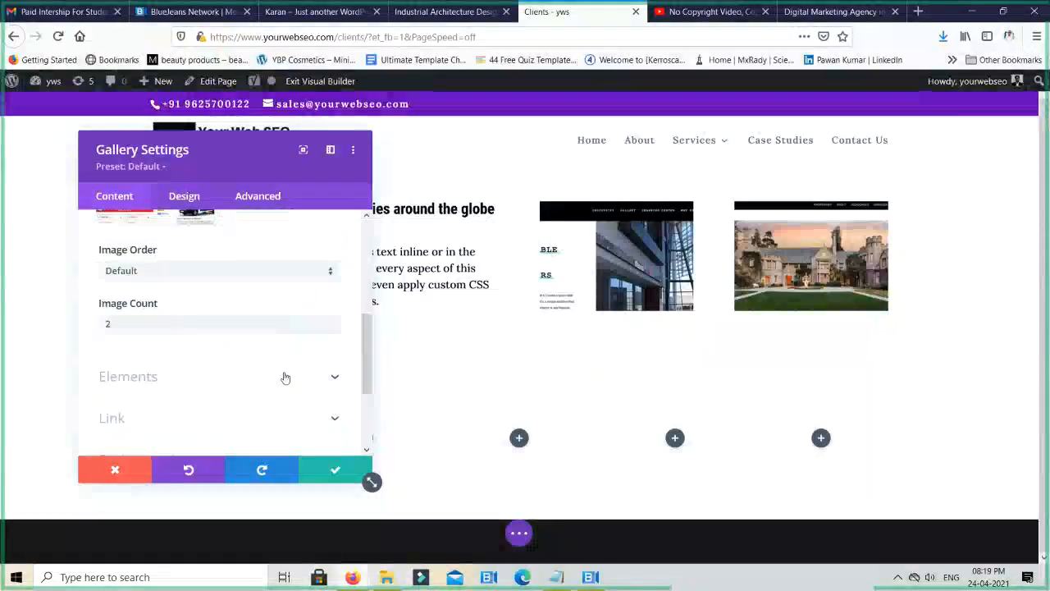
scroll(284, 375, "up", 5)
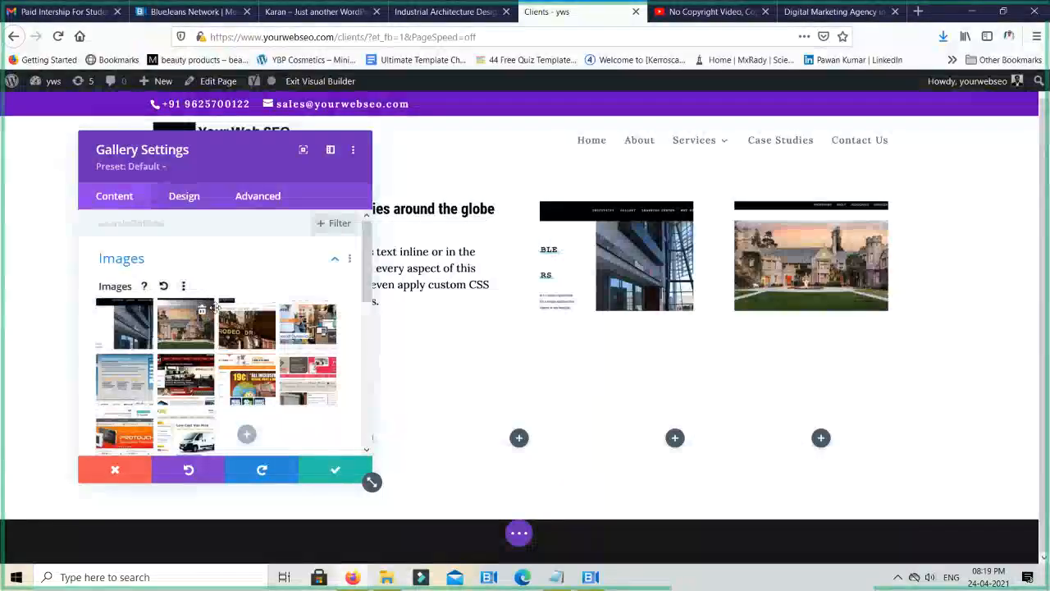
scroll(216, 311, "down", 2)
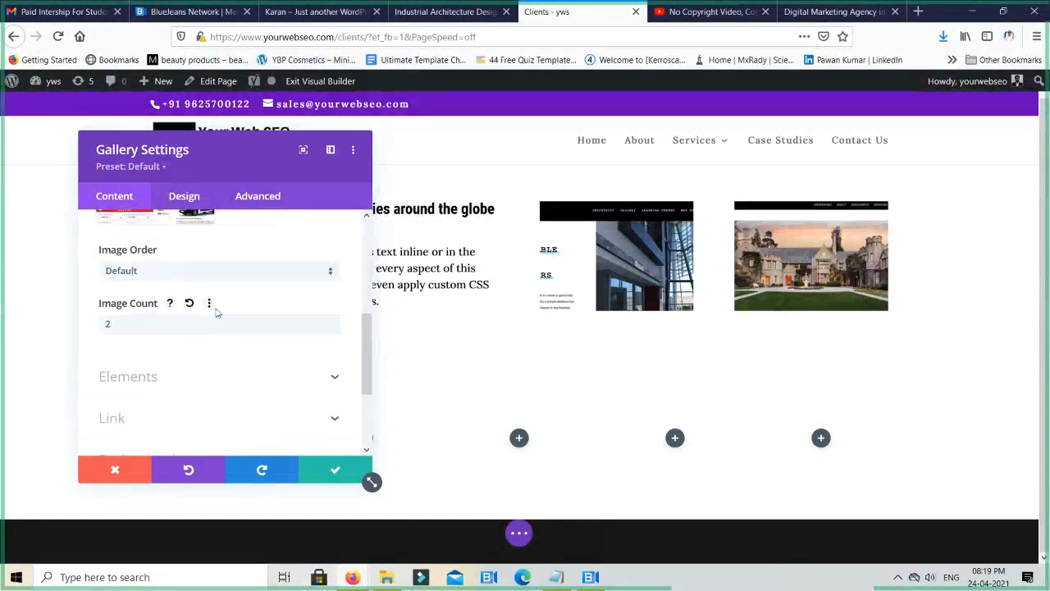
scroll(218, 309, "up", 2)
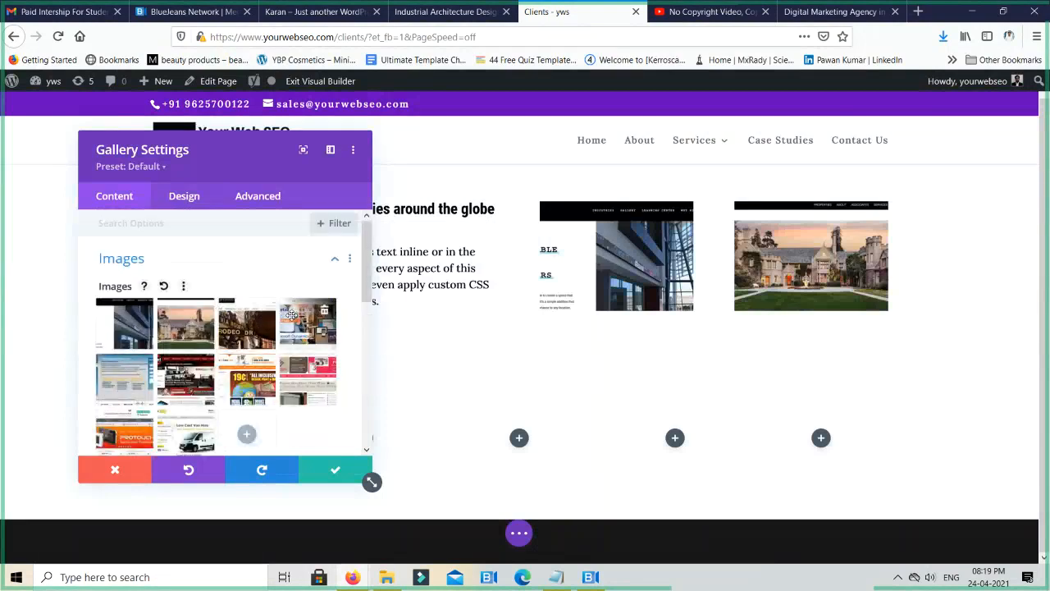
scroll(288, 316, "down", 2)
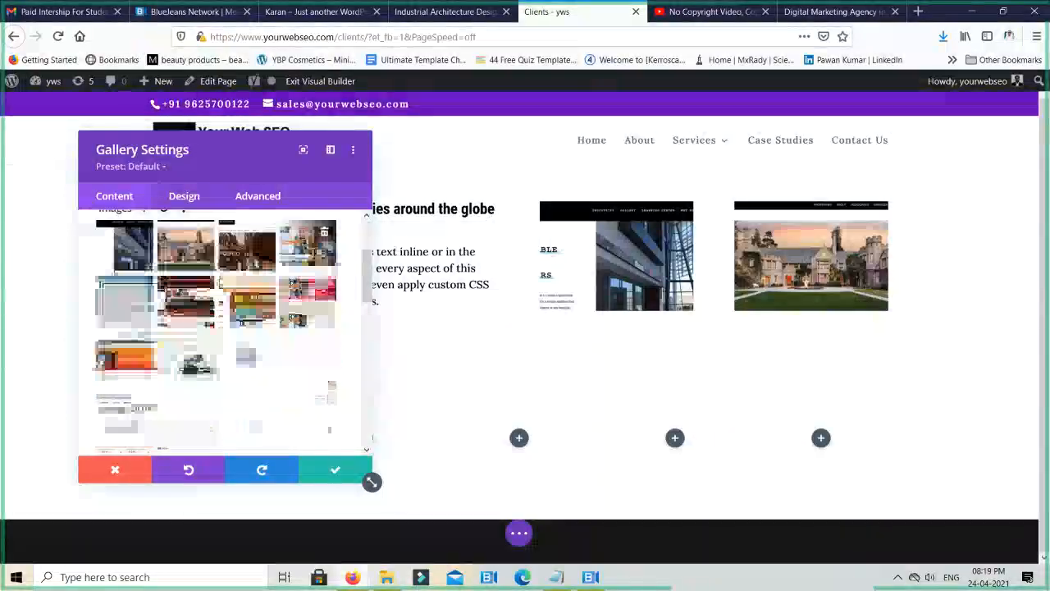
left_click_drag(115, 323, 81, 328)
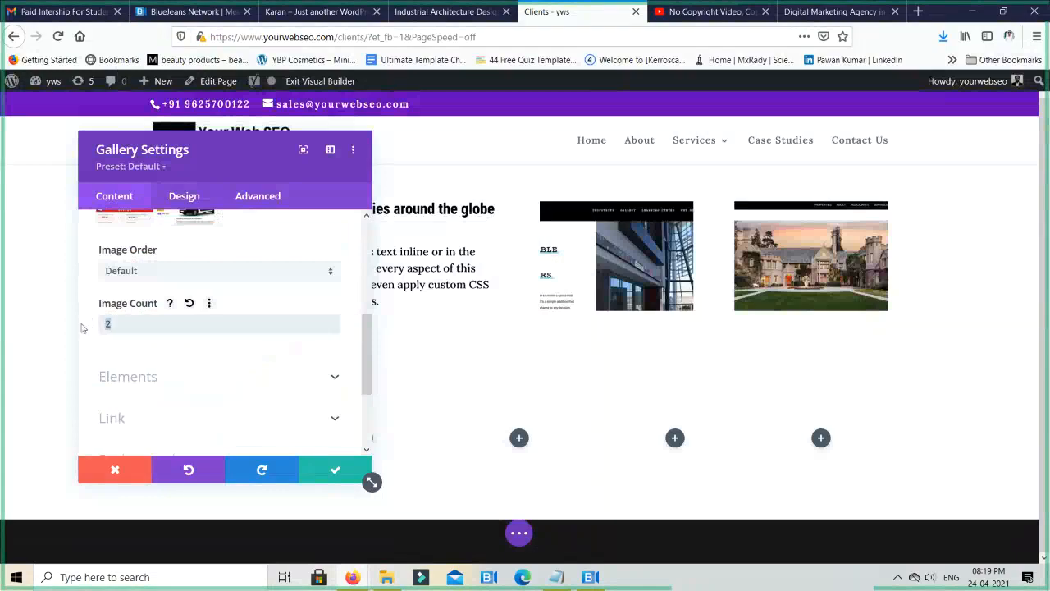
type("4")
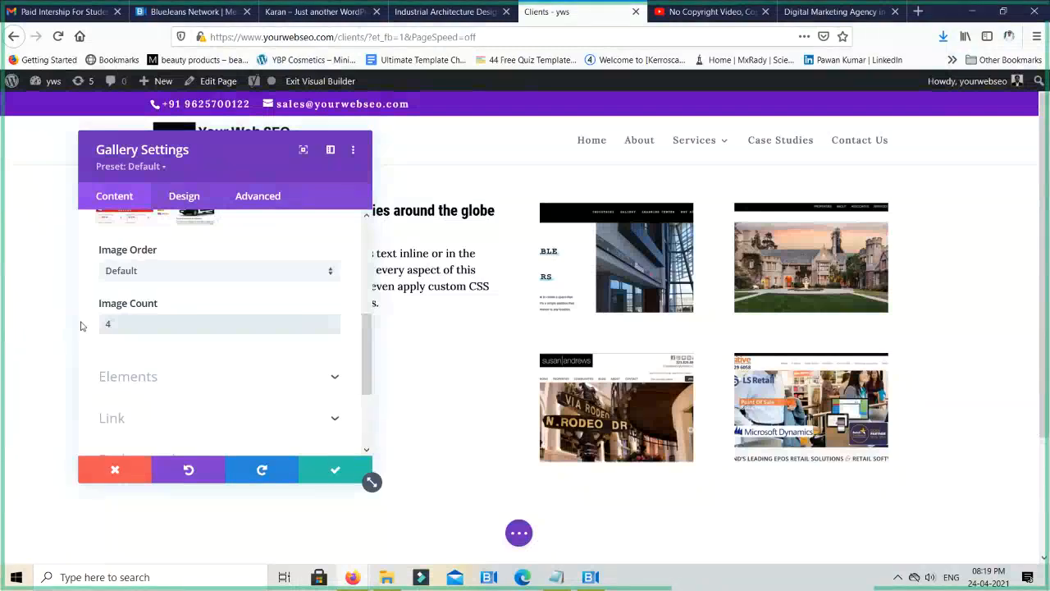
- Try showing titles and captions under the gallery images and switch them off again
scroll(275, 283, "up", 3)
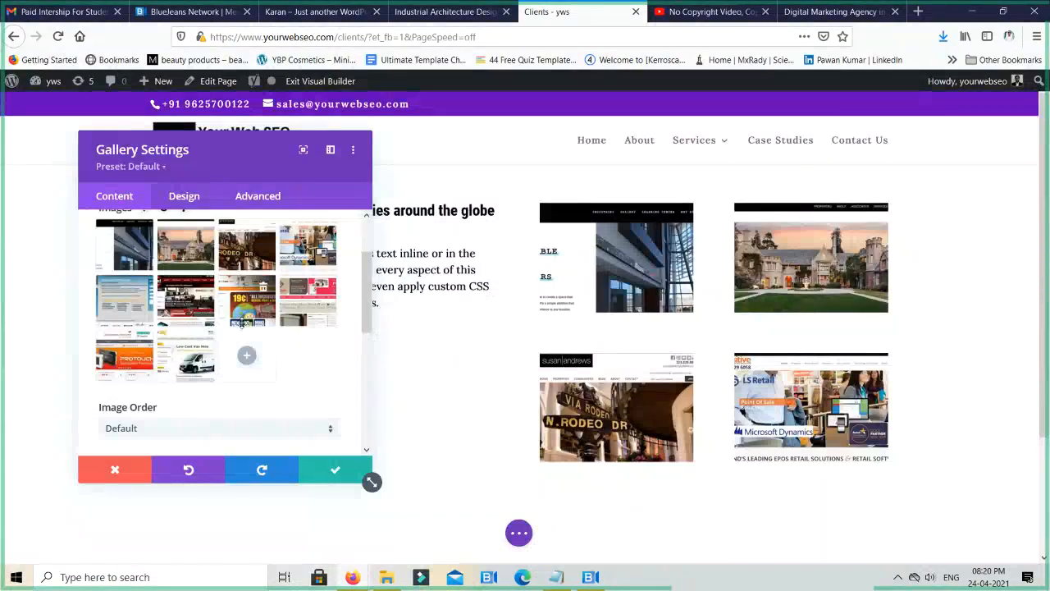
scroll(242, 323, "down", 3)
scroll(246, 323, "up", 5)
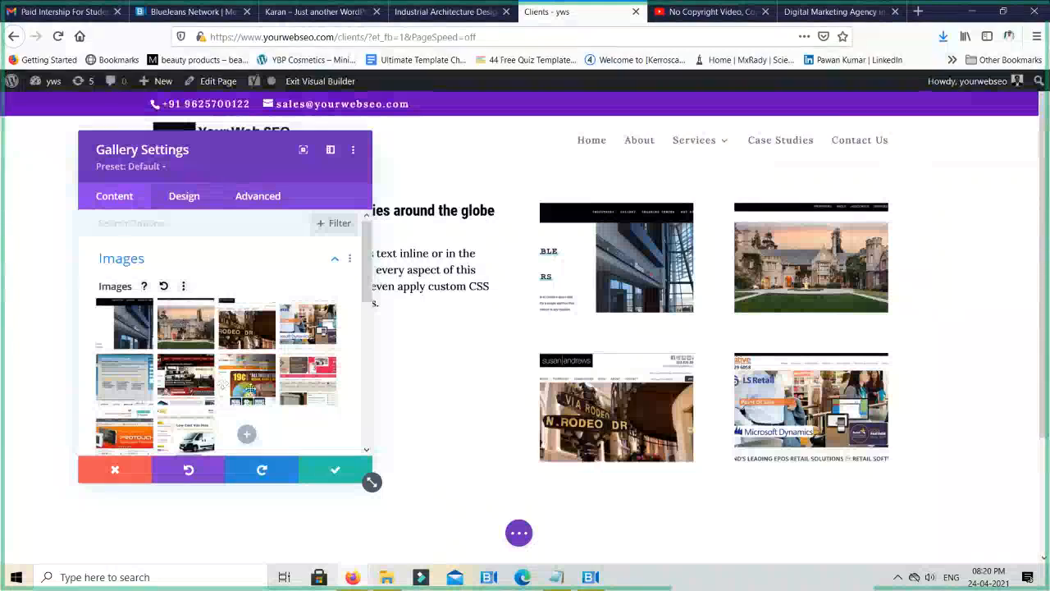
scroll(197, 344, "down", 2)
scroll(135, 339, "down", 3)
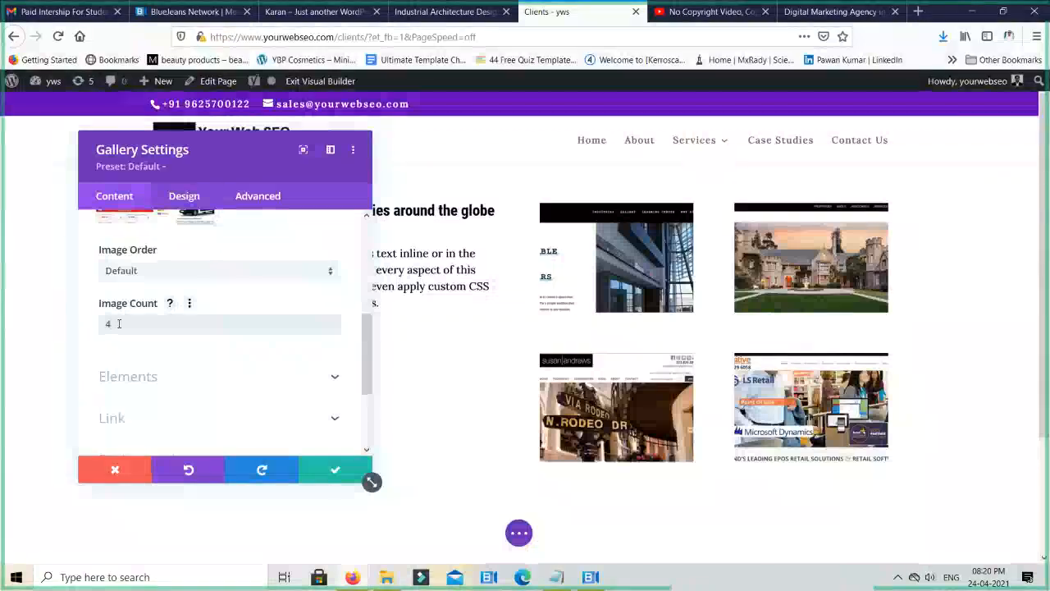
left_click(206, 377)
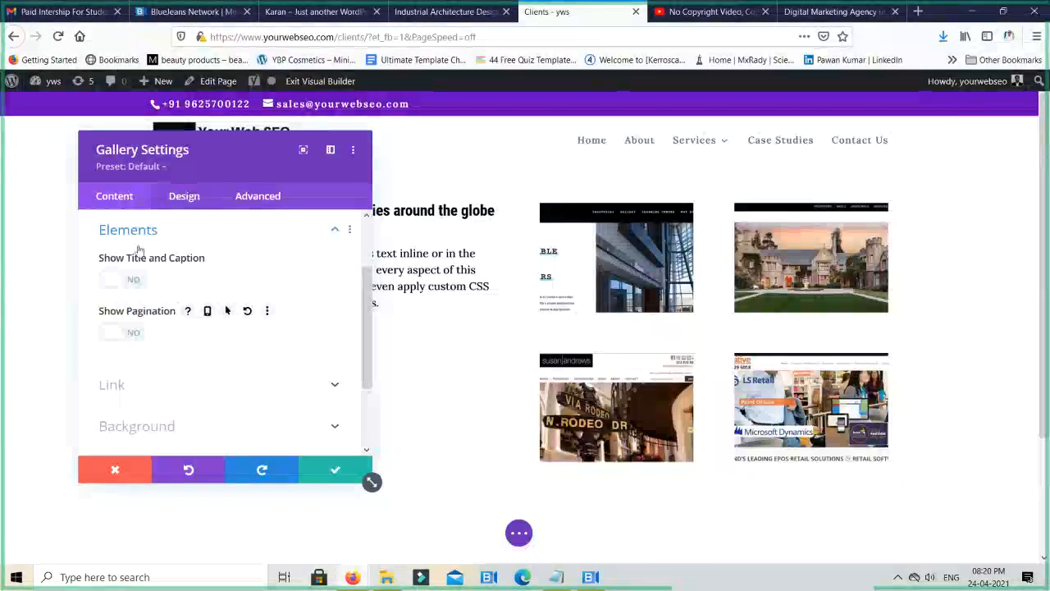
left_click(125, 281)
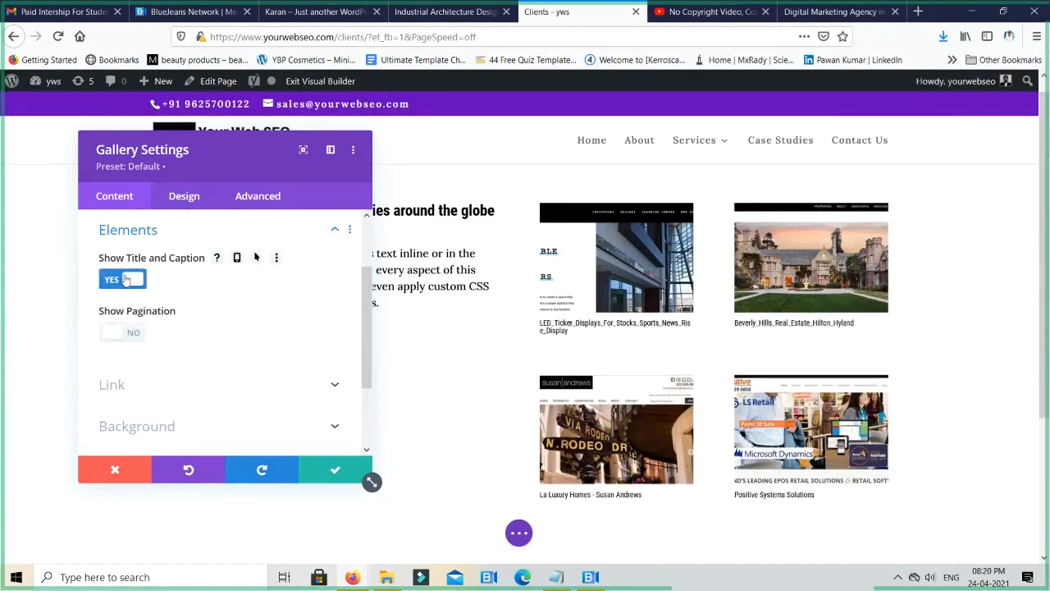
left_click(122, 280)
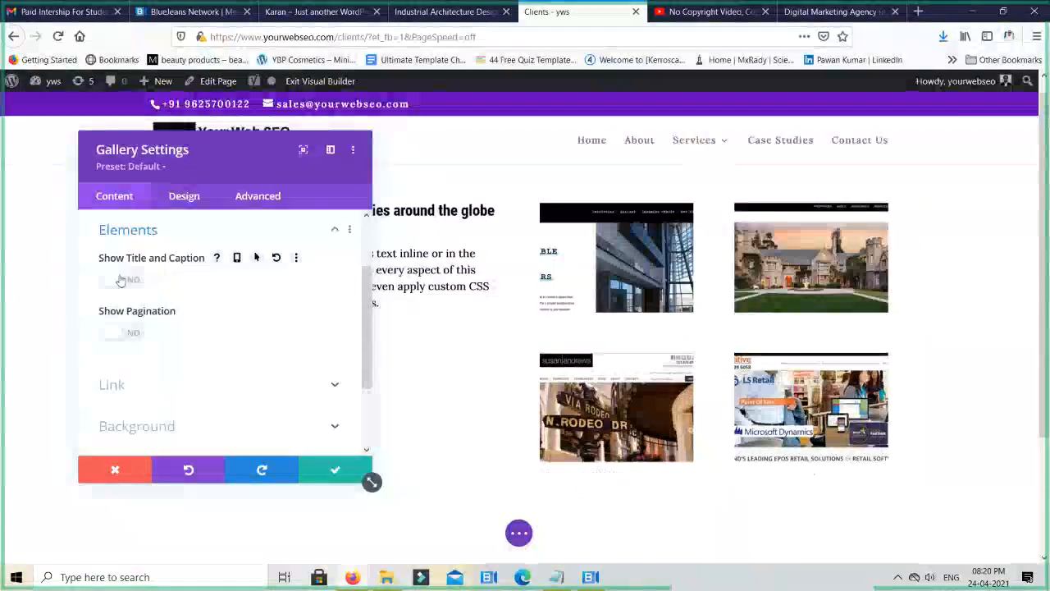
- Enable Show Pagination for the gallery
left_click(123, 331)
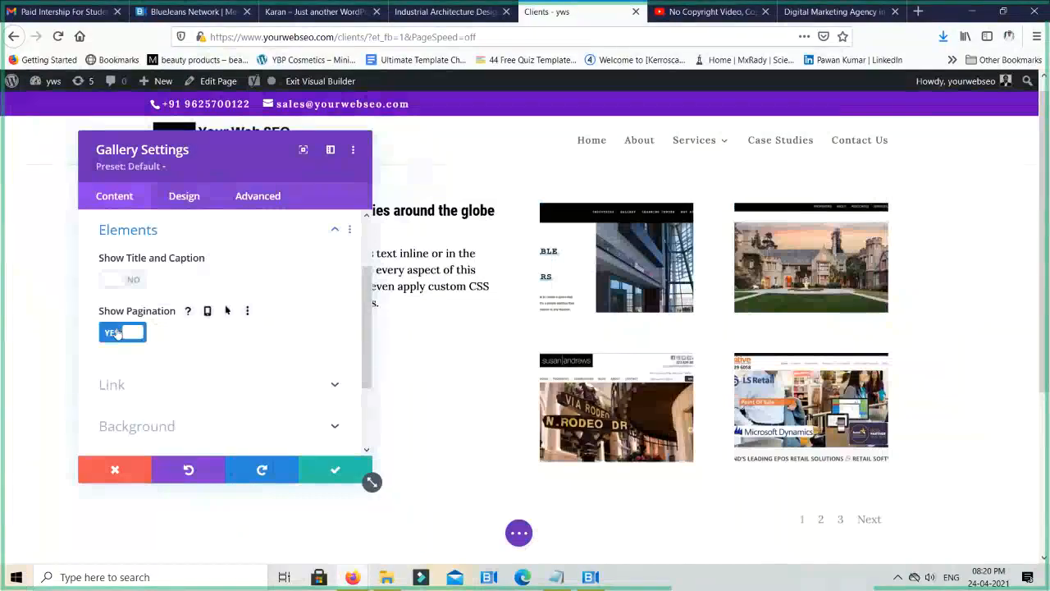
left_click(116, 333)
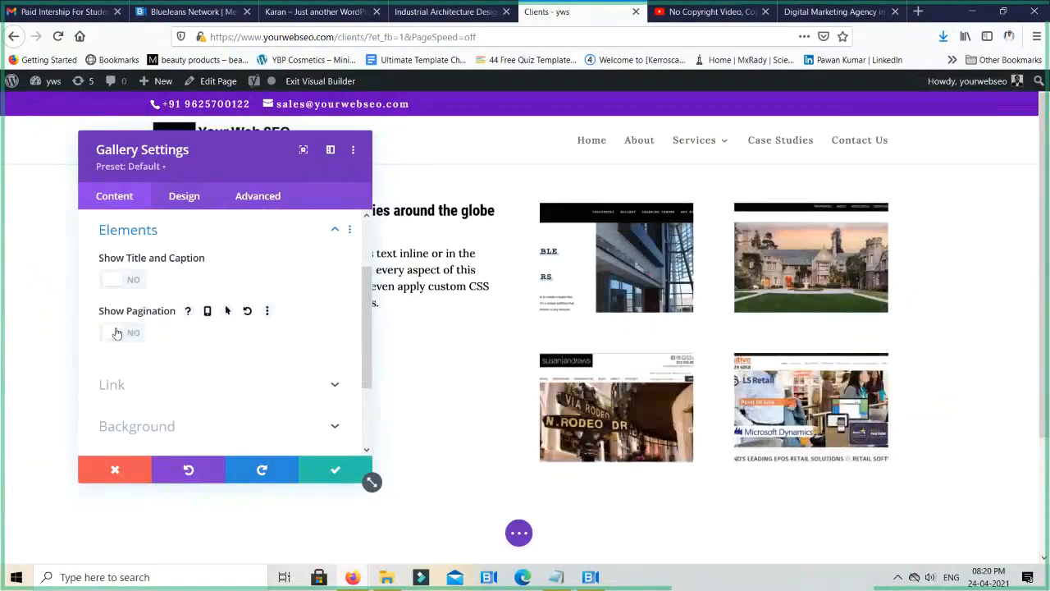
left_click(116, 332)
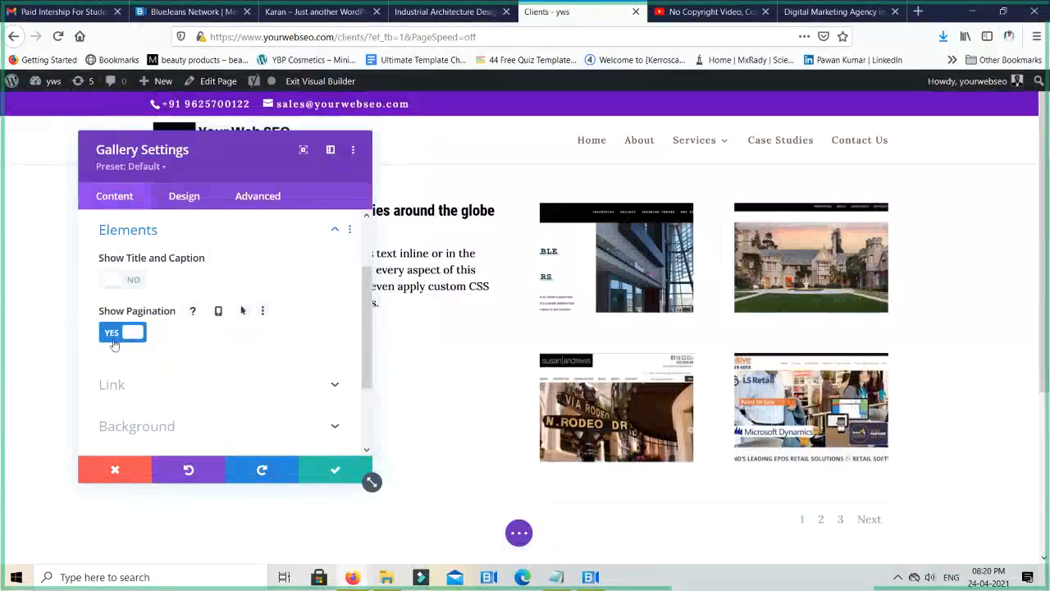
- Try the red #e02b20 background colour on the gallery and clear it again
scroll(203, 343, "down", 2)
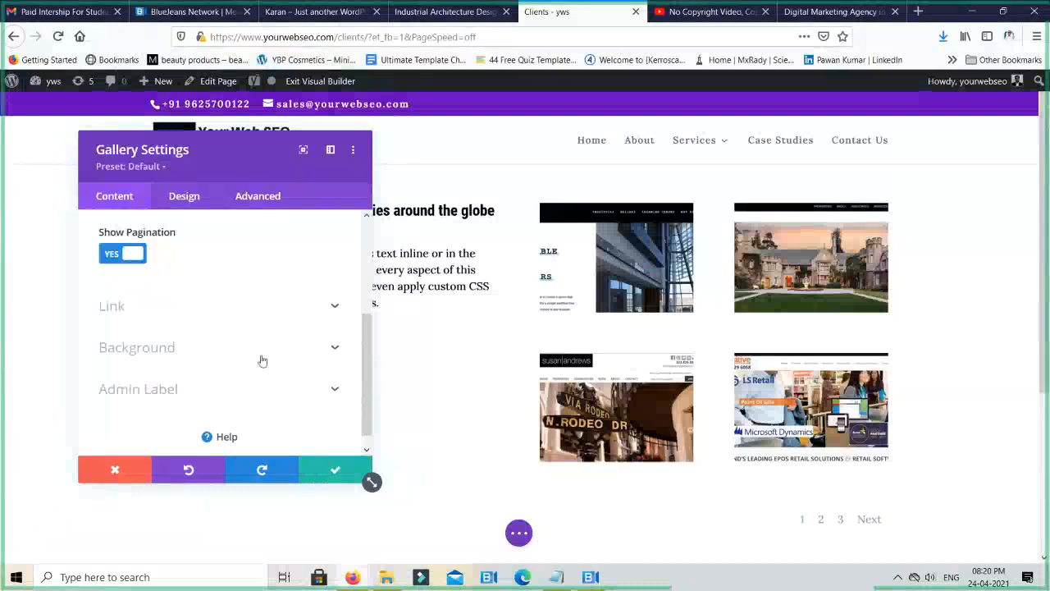
scroll(260, 357, "down", 1)
left_click(217, 343)
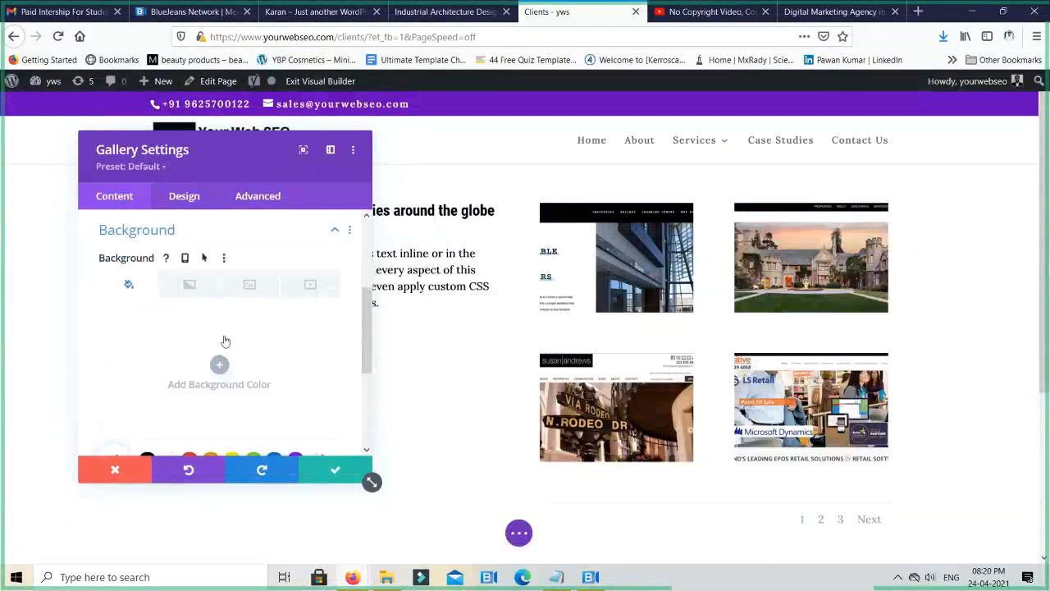
scroll(225, 341, "down", 3)
left_click(189, 290)
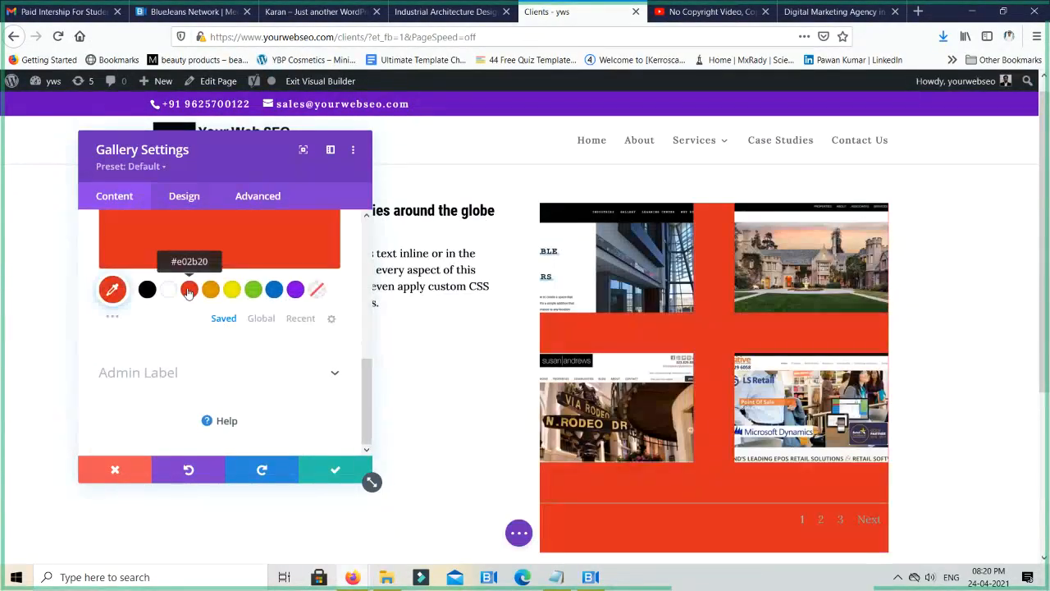
left_click(318, 291)
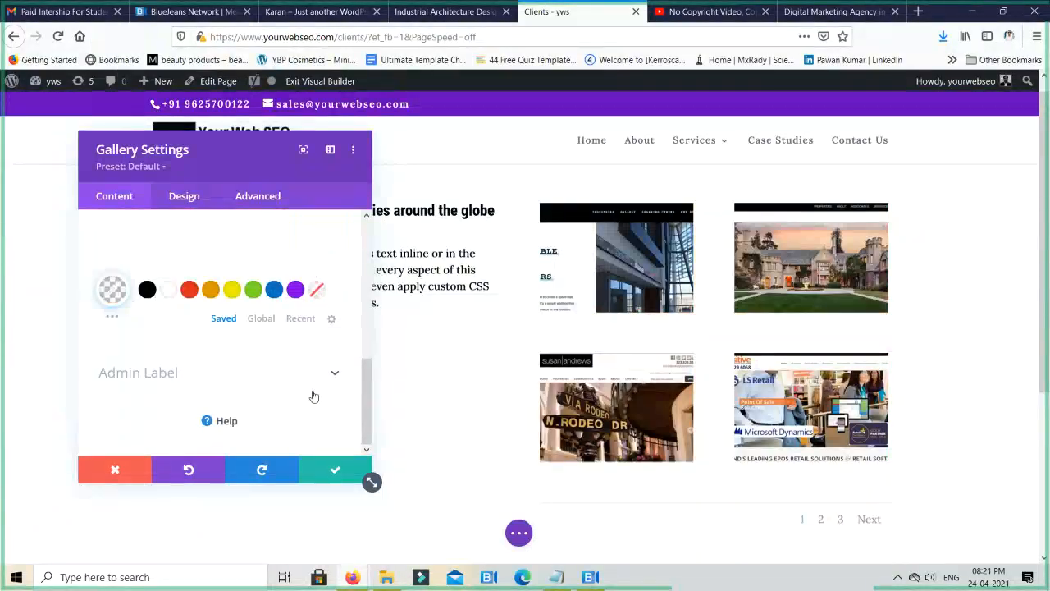
- View the gallery's Admin Label option and save the gallery settings
left_click(148, 372)
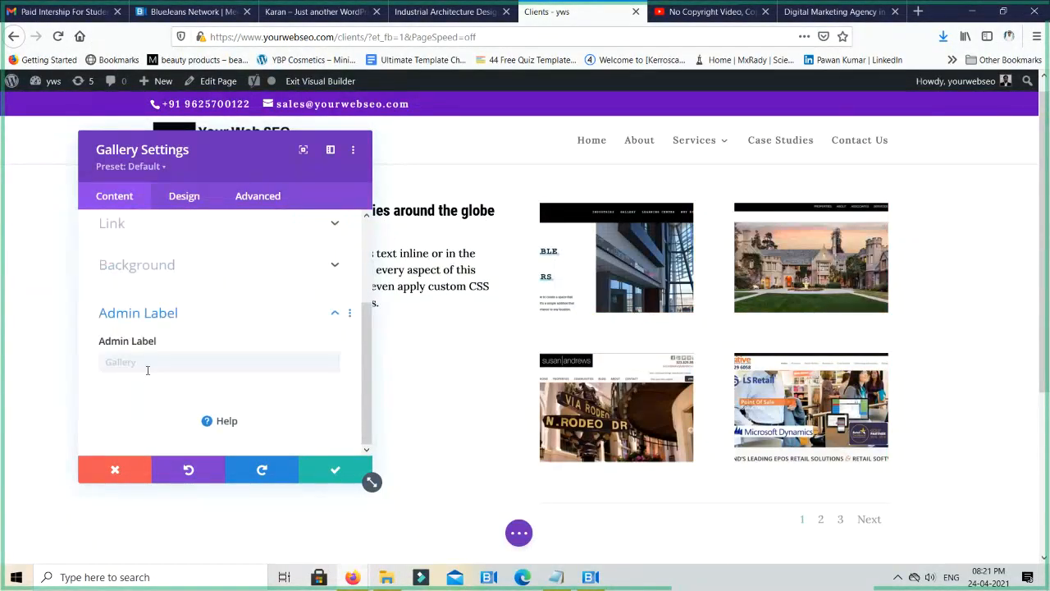
left_click(147, 368)
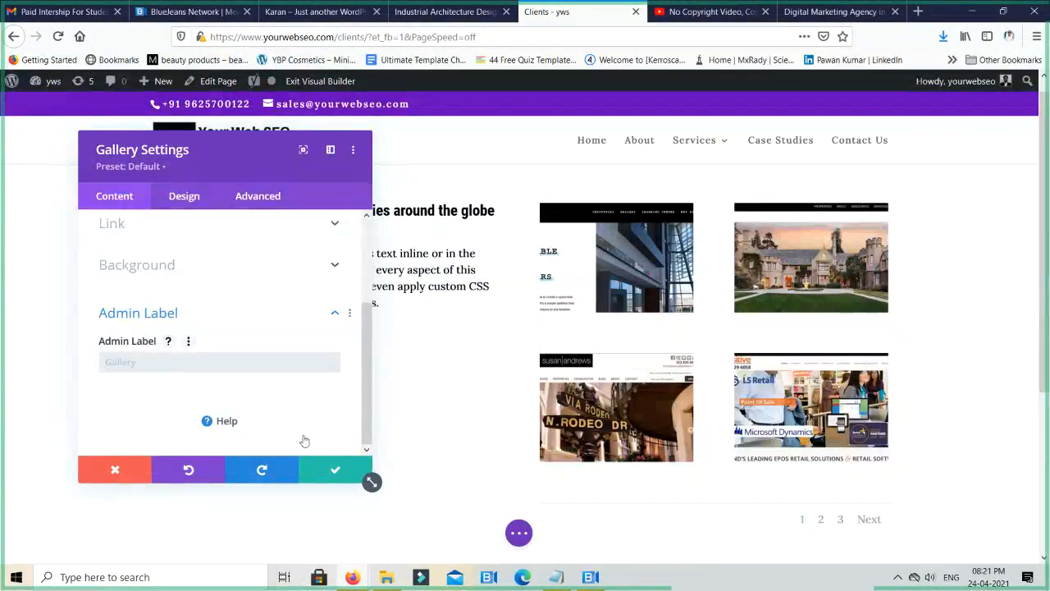
left_click(328, 471)
- Insert a Button module below the placeholder paragraph in the text column
scroll(883, 339, "down", 2)
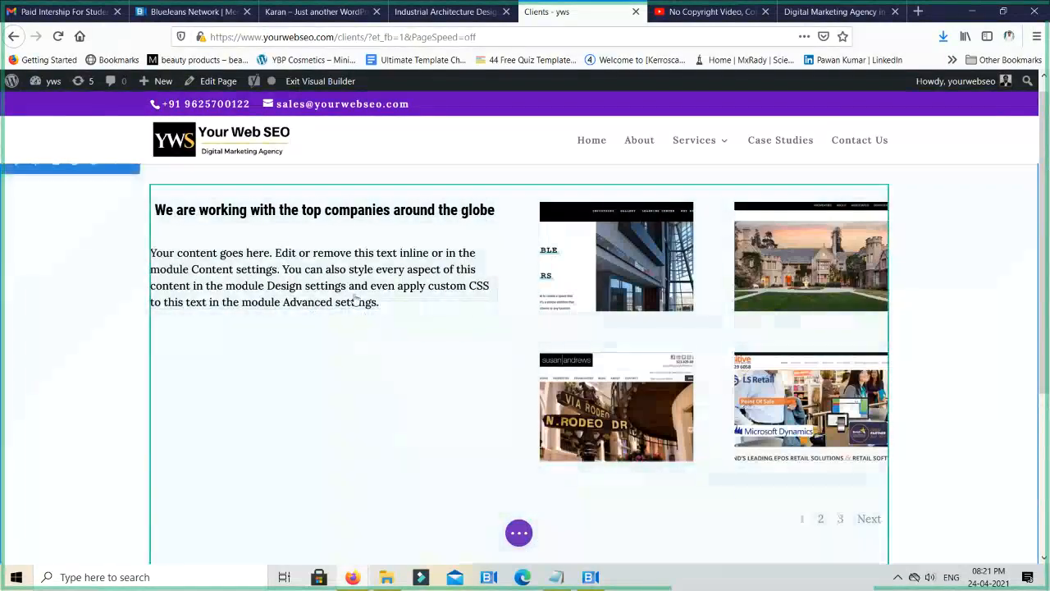
mouse_move(332, 284)
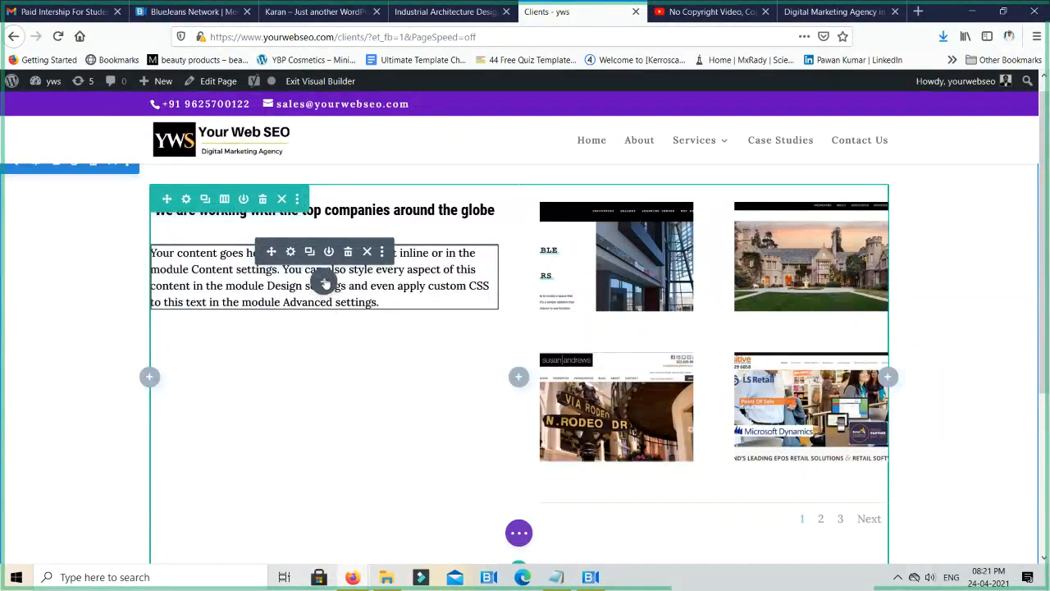
left_click(325, 282)
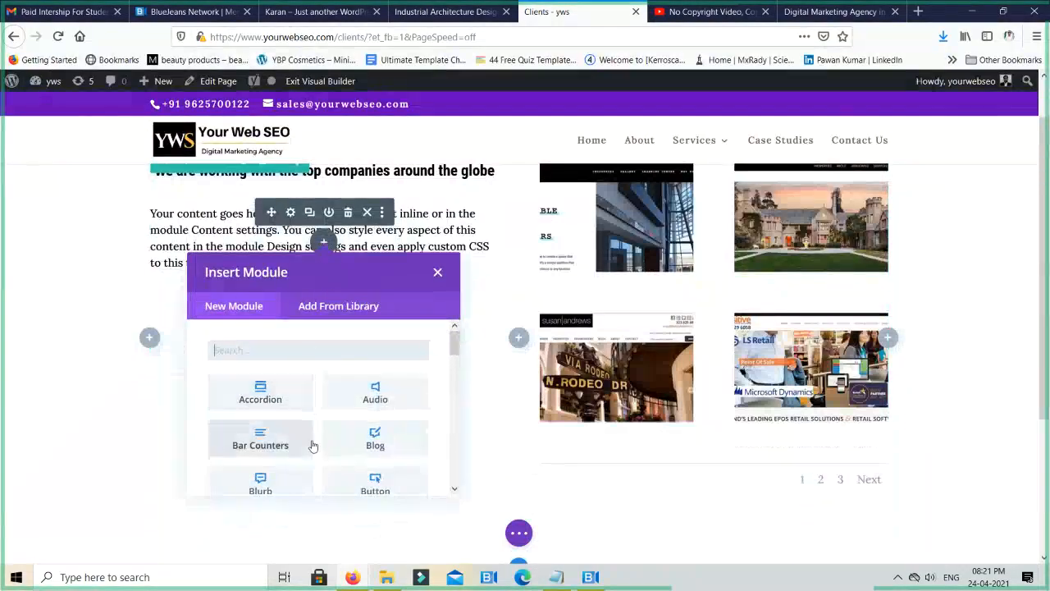
scroll(312, 445, "down", 1)
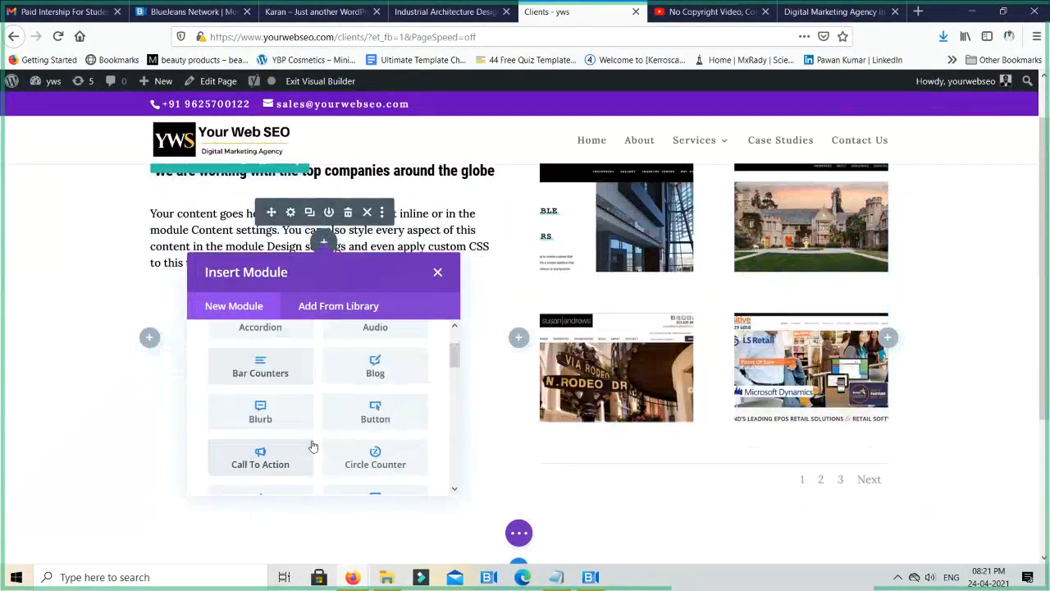
left_click(375, 413)
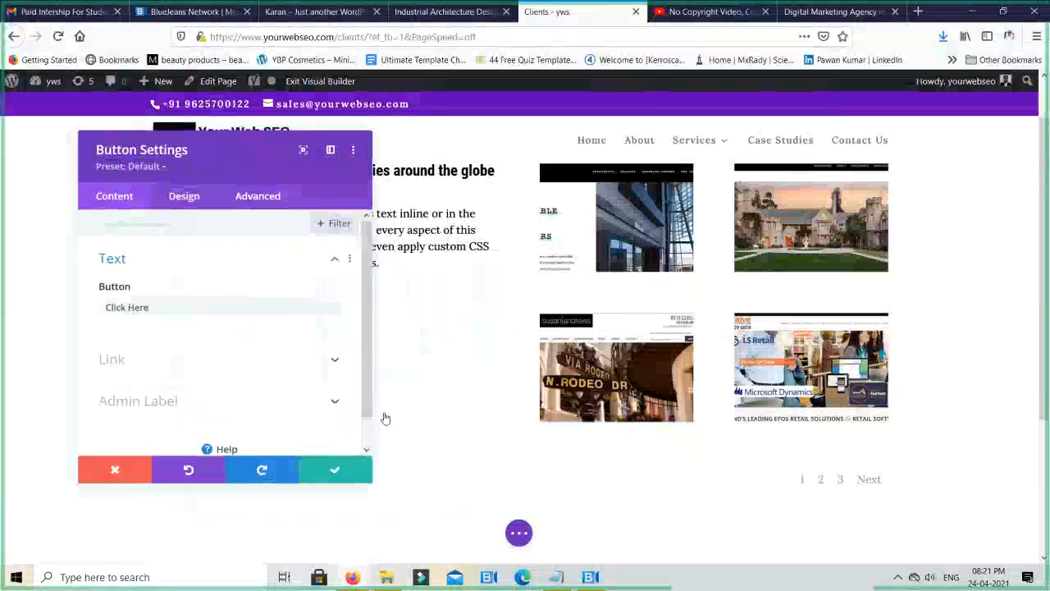
- Try the expanded view of the Button Settings window and dock it beside the page preview
left_click_drag(242, 145, 758, 139)
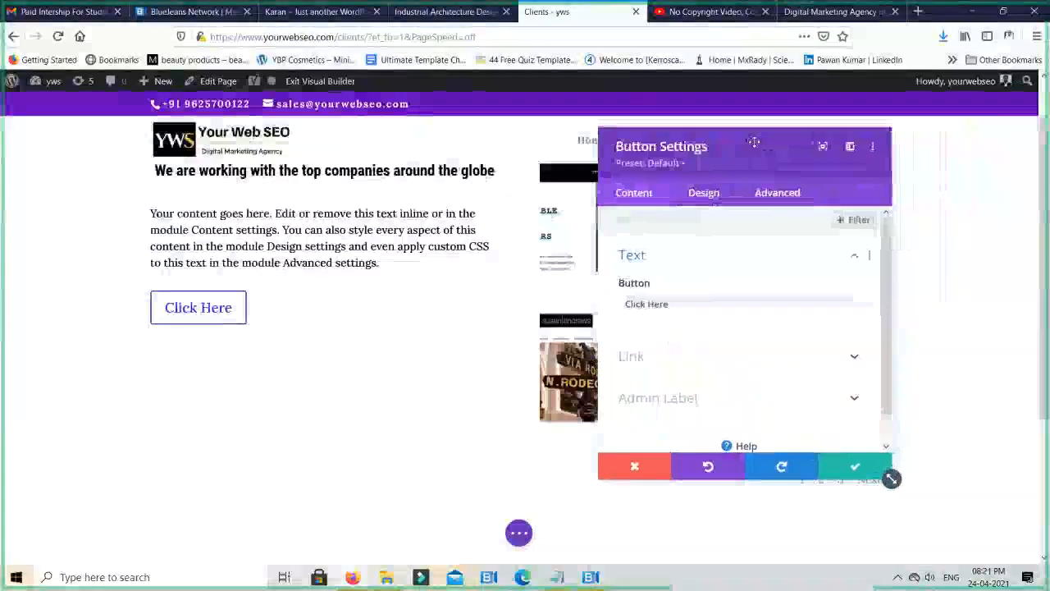
left_click(823, 148)
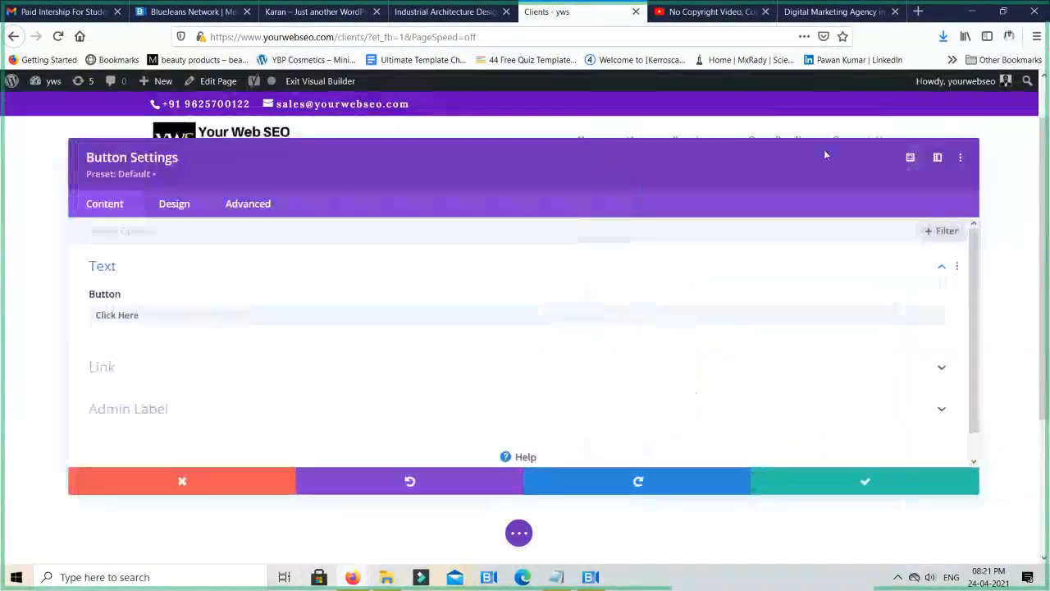
left_click(912, 160)
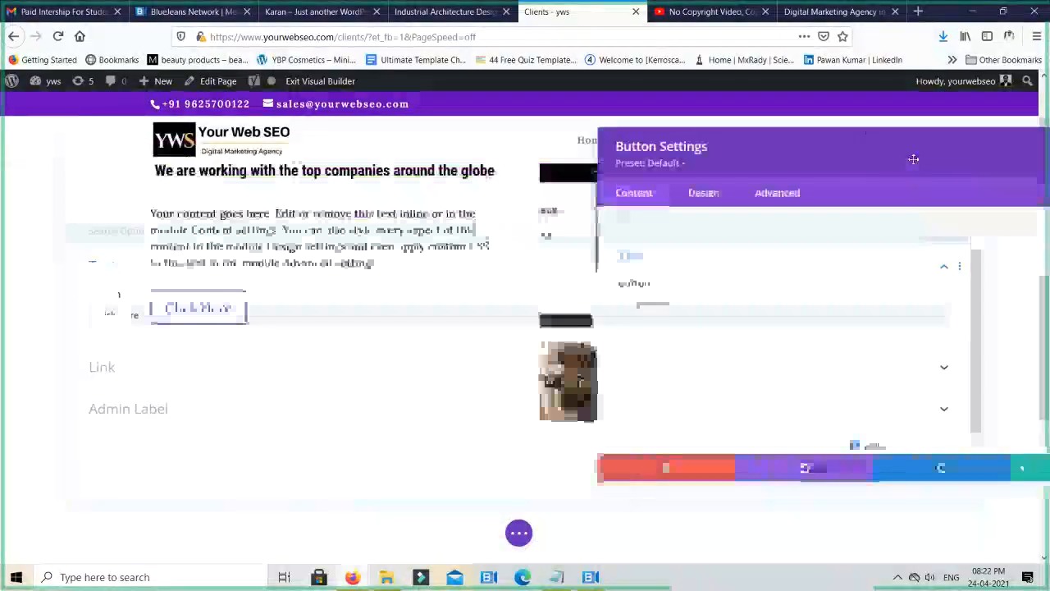
left_click(850, 147)
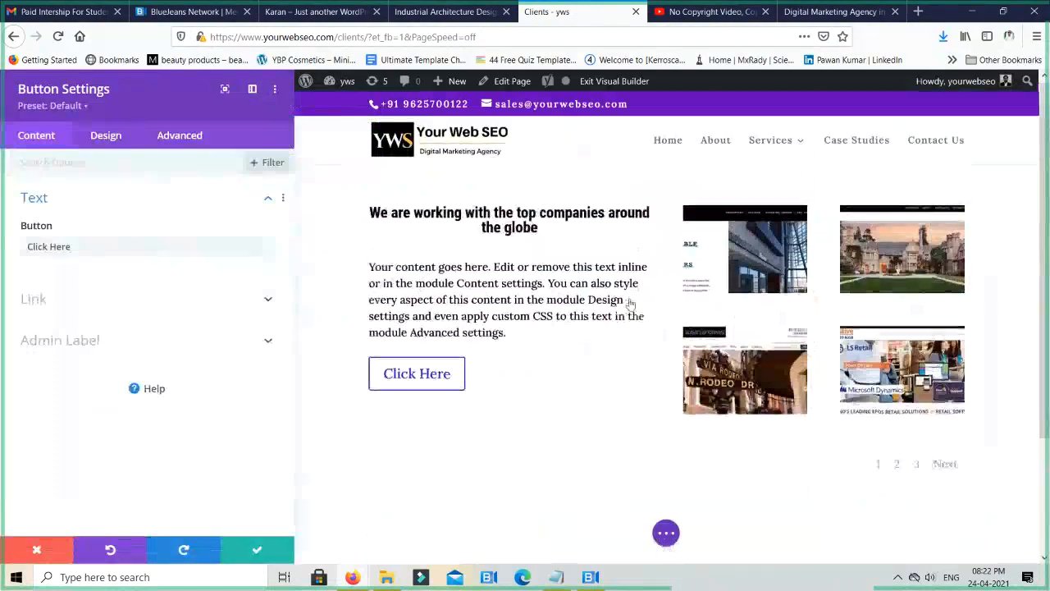
- Check the page preview beside the docked Button Settings window and return the window to its floating layout
scroll(628, 302, "down", 2)
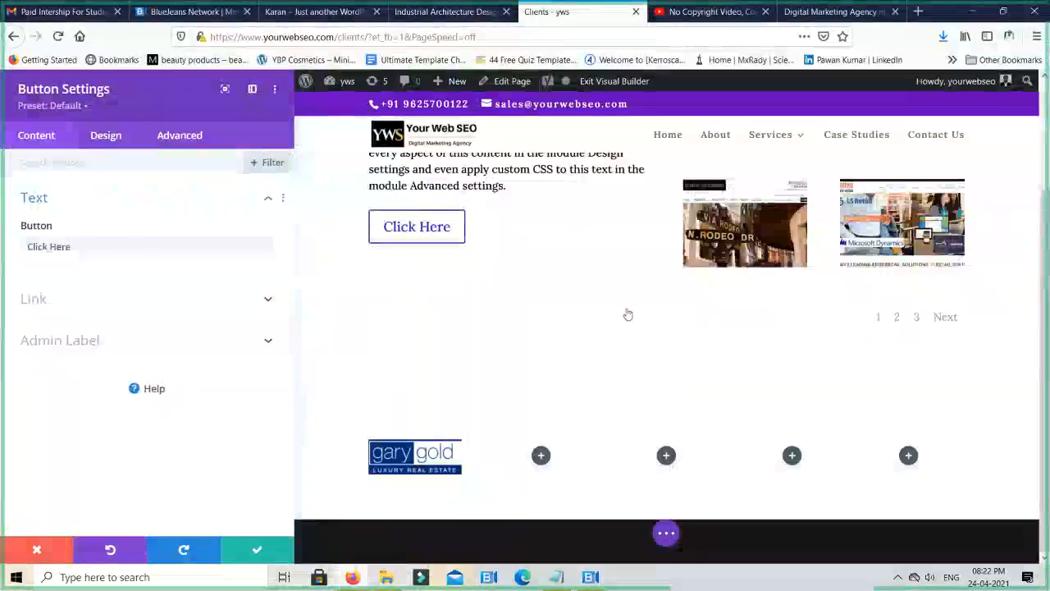
scroll(626, 312, "up", 3)
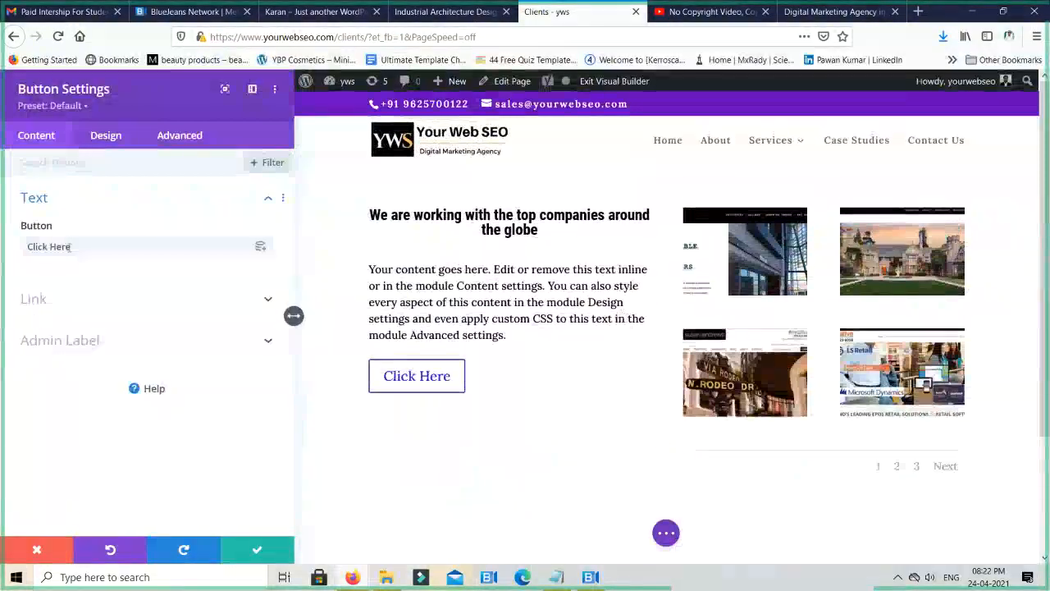
left_click(252, 89)
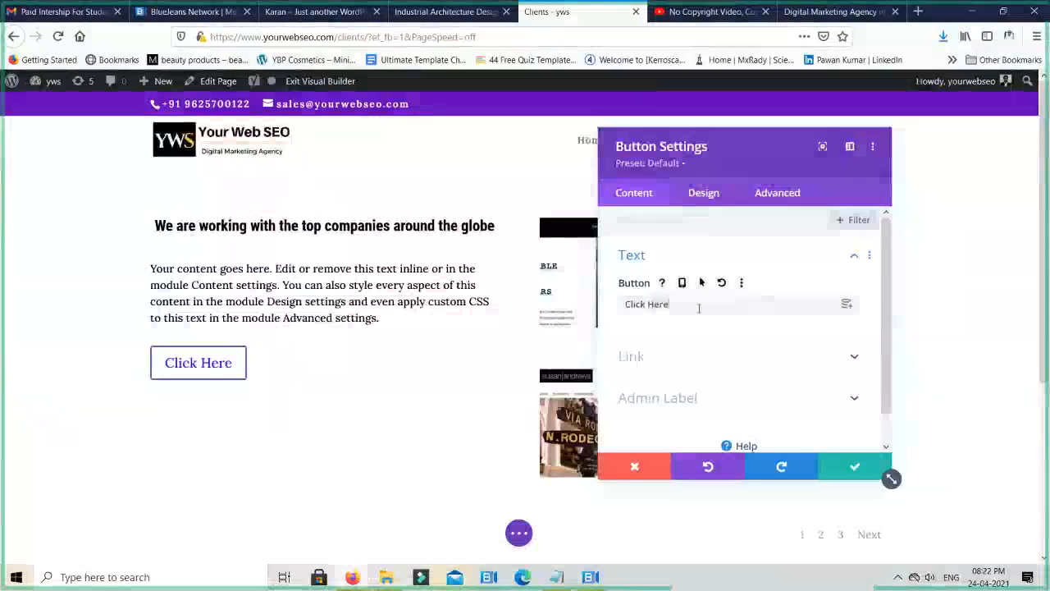
- Replace the button's text with "Learn More"
triple_click(699, 306)
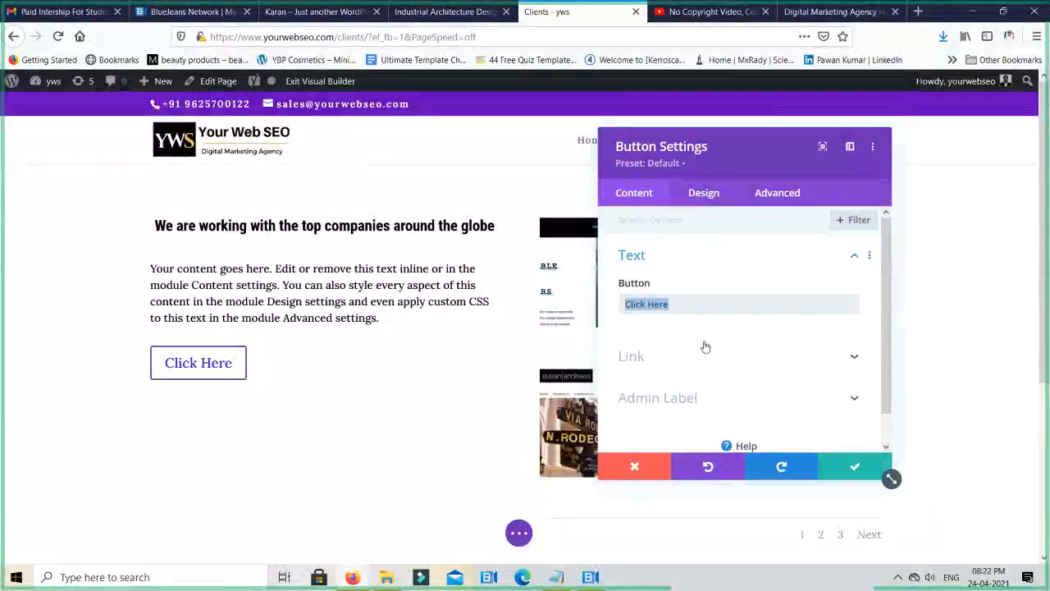
type("A")
key("BackSpace")
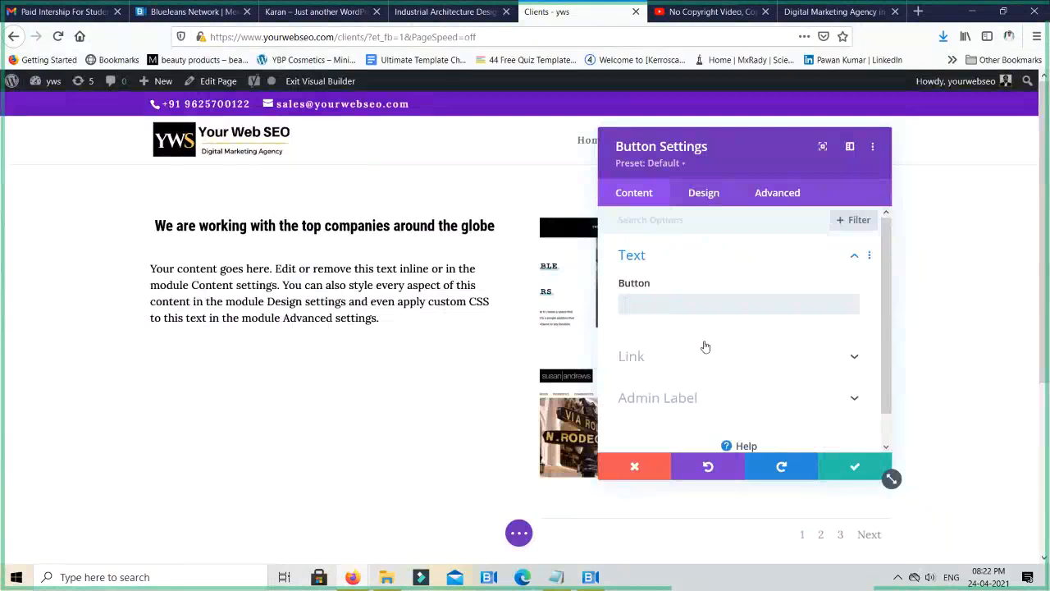
type("Rea")
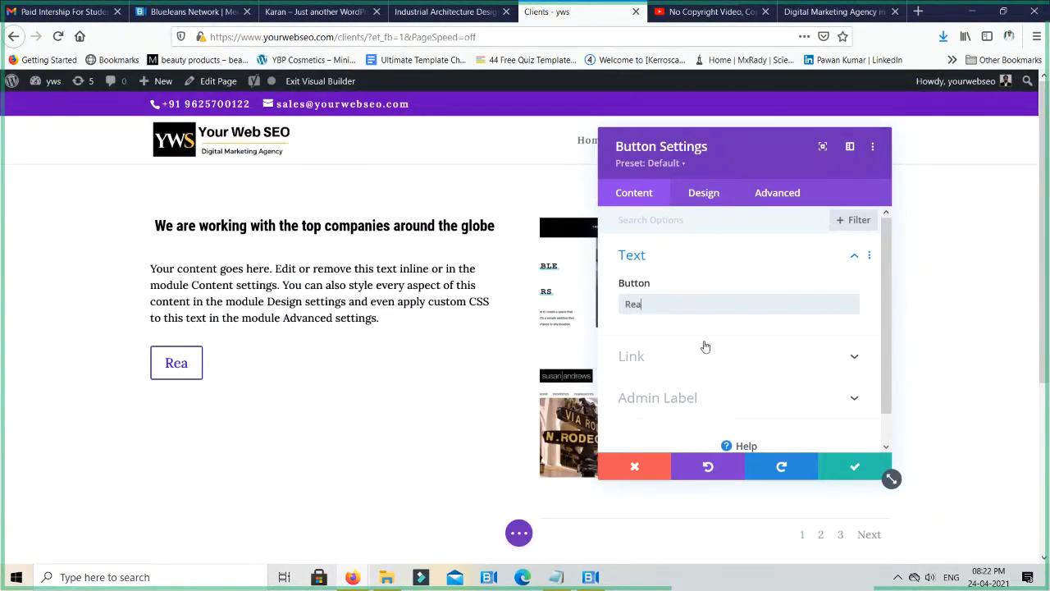
type("e")
key("BackSpace")
key("BackSpace")
type("Learn")
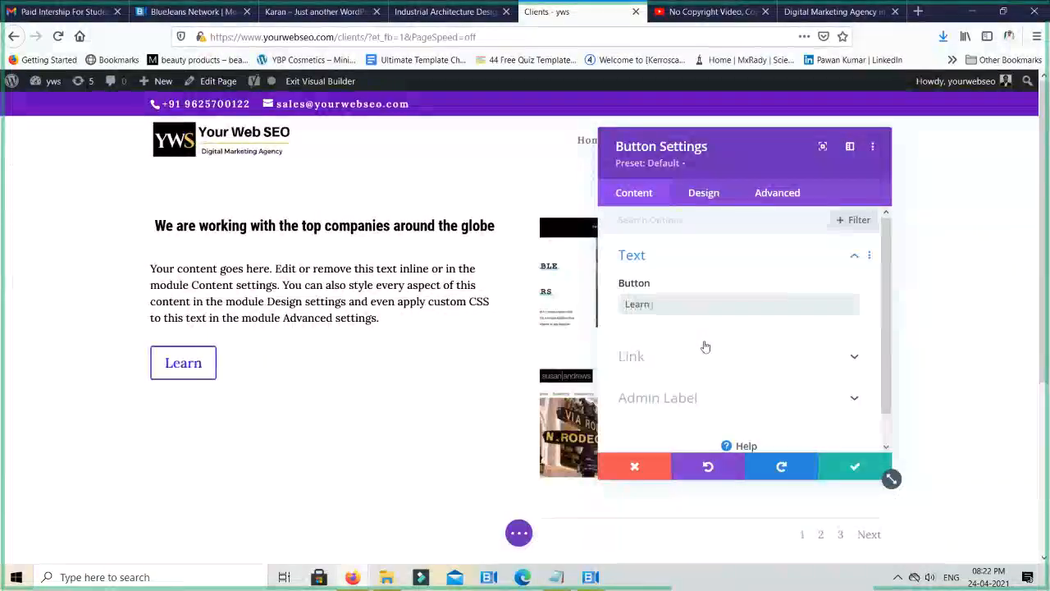
type(" More")
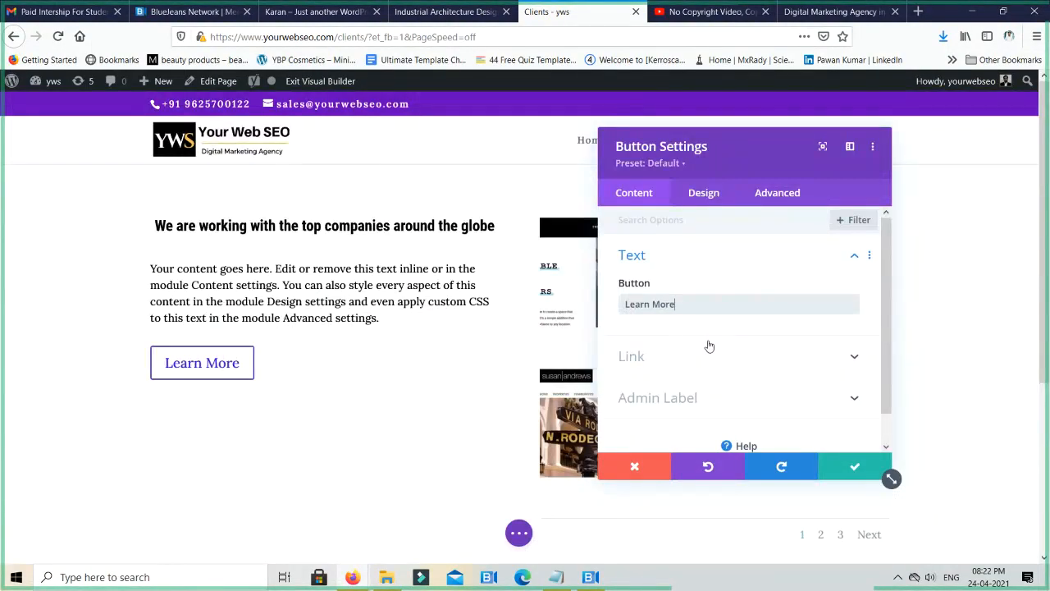
- Use a dynamic Page Link for the button's link URL and browse the site pages available as its target
left_click(658, 357)
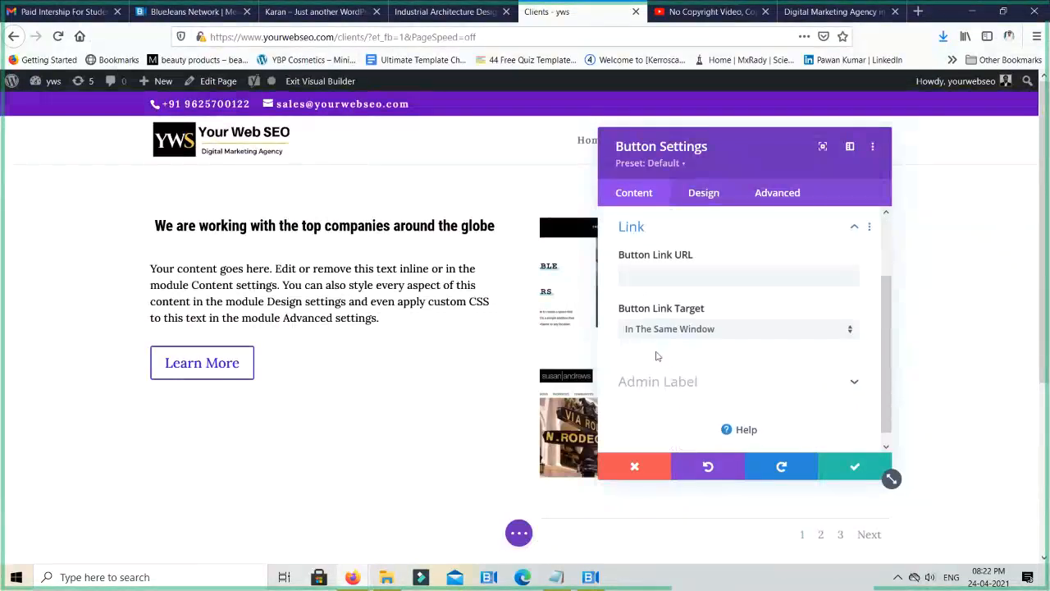
left_click(680, 270)
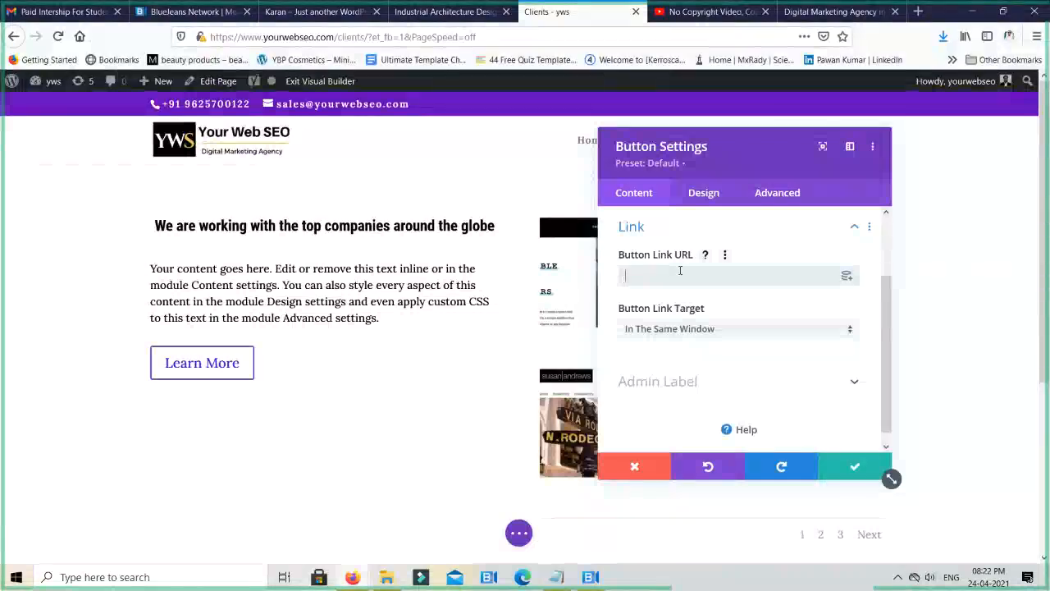
left_click(848, 279)
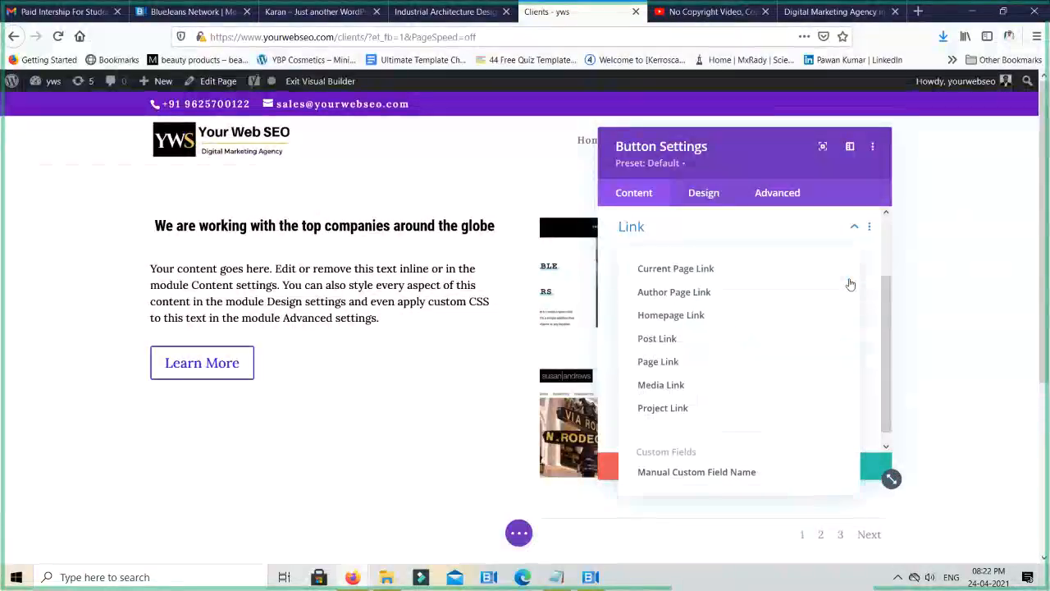
left_click(661, 366)
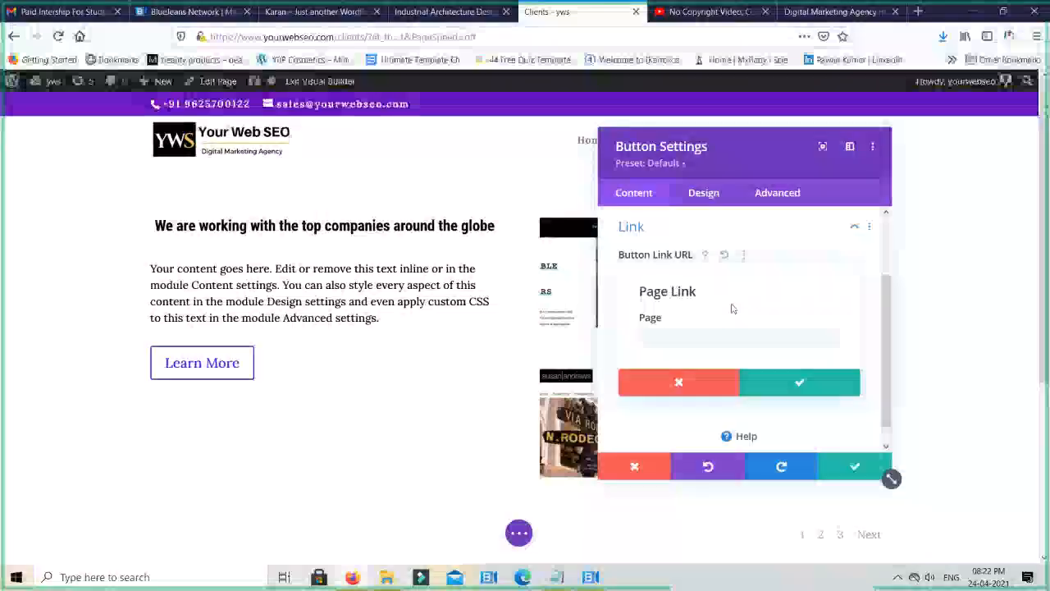
left_click(696, 346)
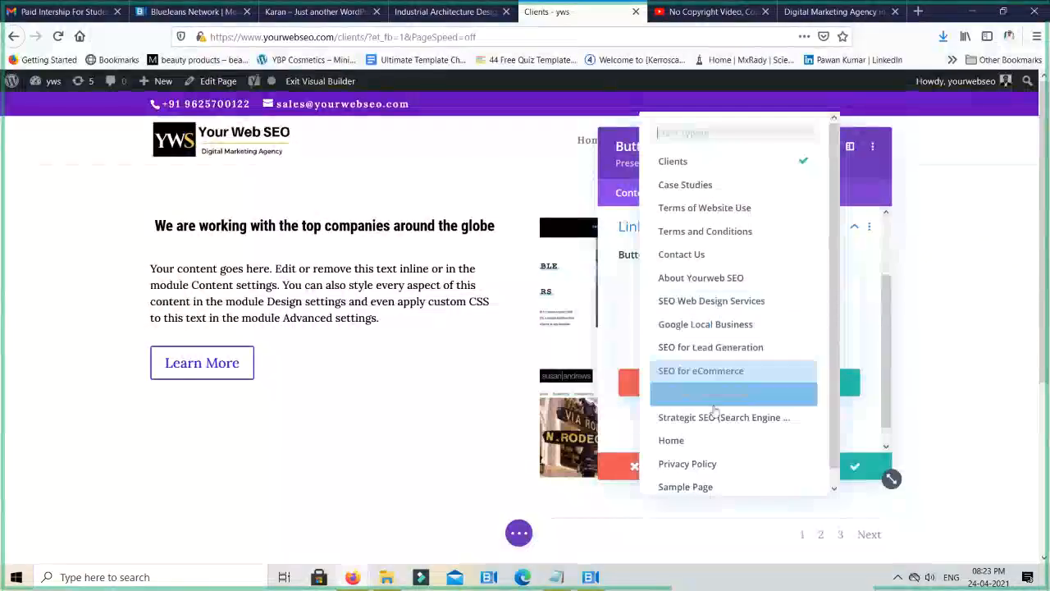
scroll(726, 413, "down", 1)
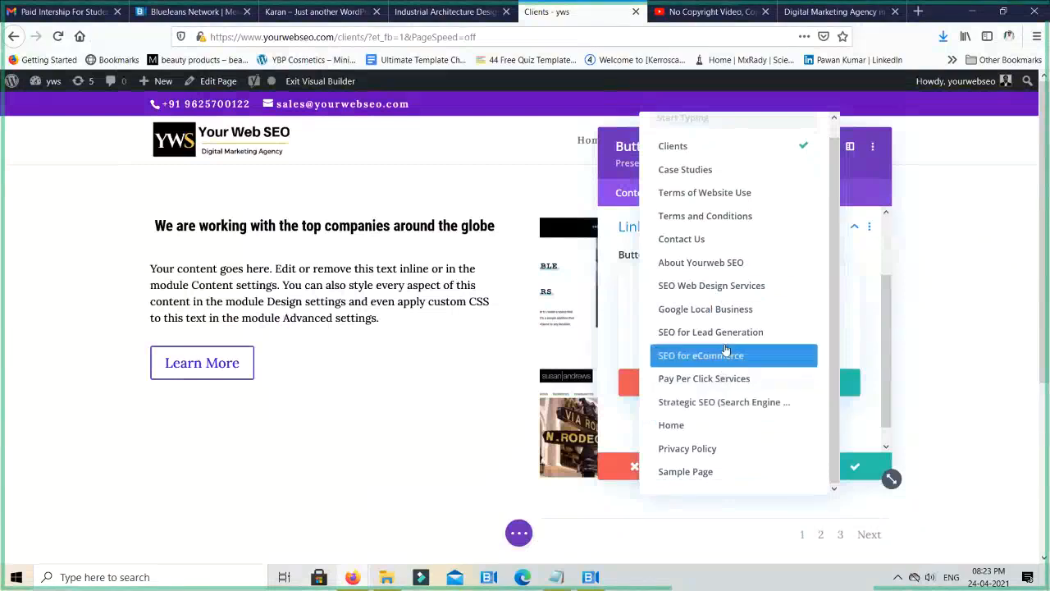
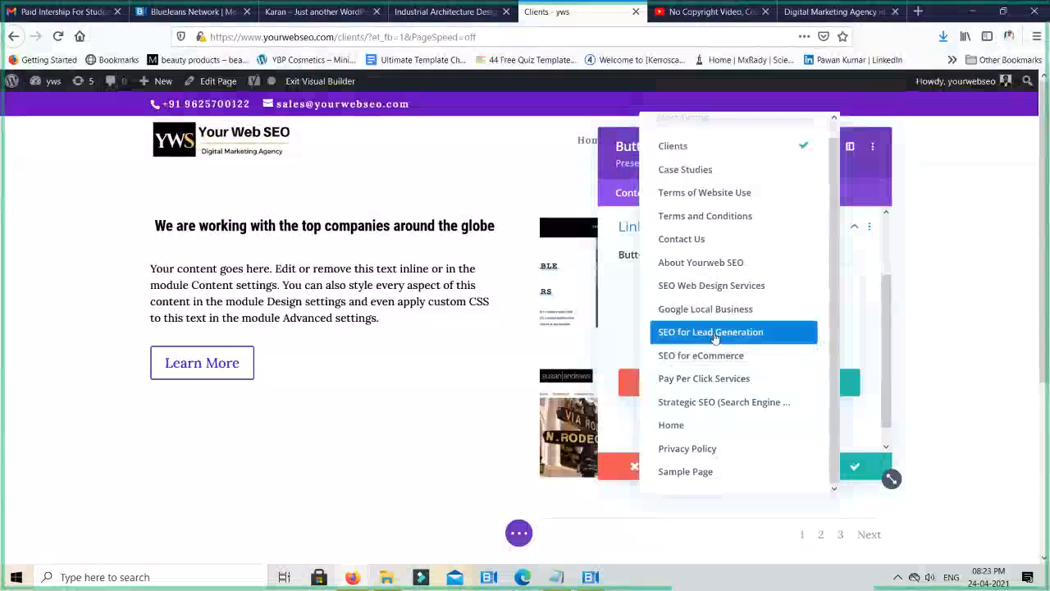
- Link the button to the SEO for Lead Generation page, set it to open in a new tab, and save its settings
left_click(715, 338)
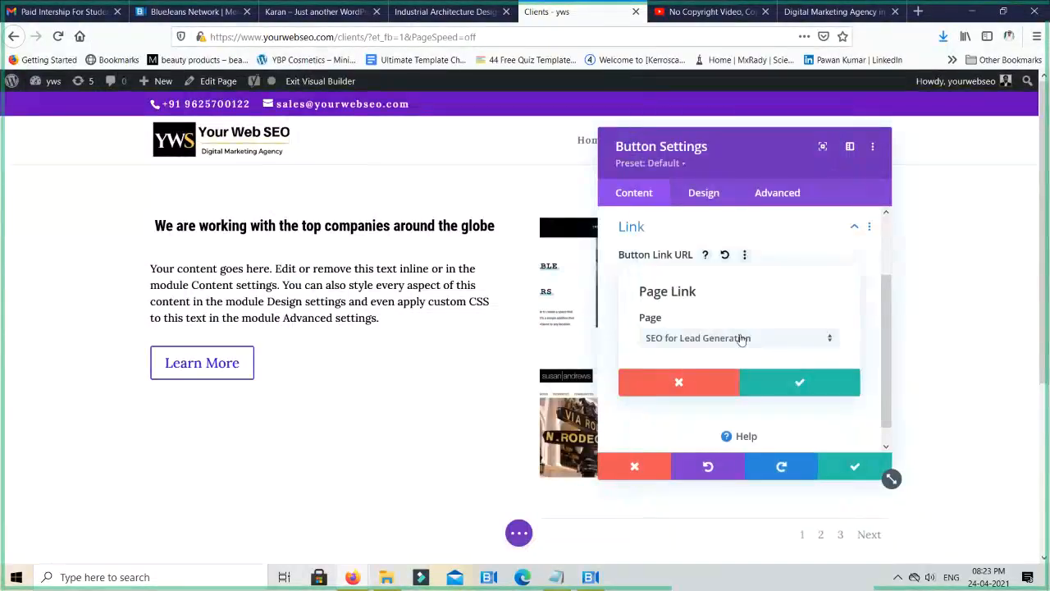
left_click(797, 381)
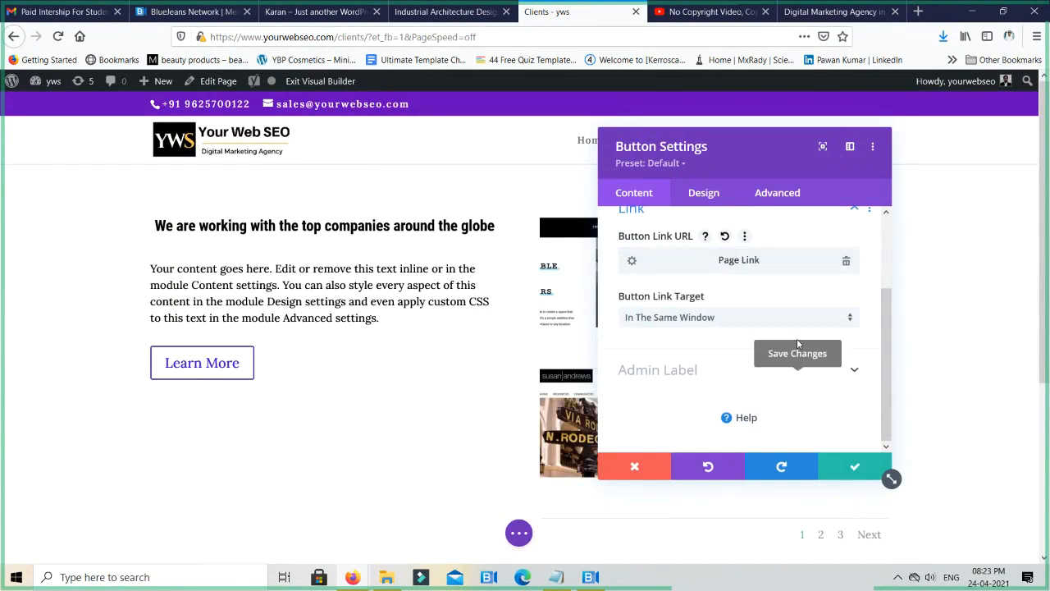
left_click(676, 321)
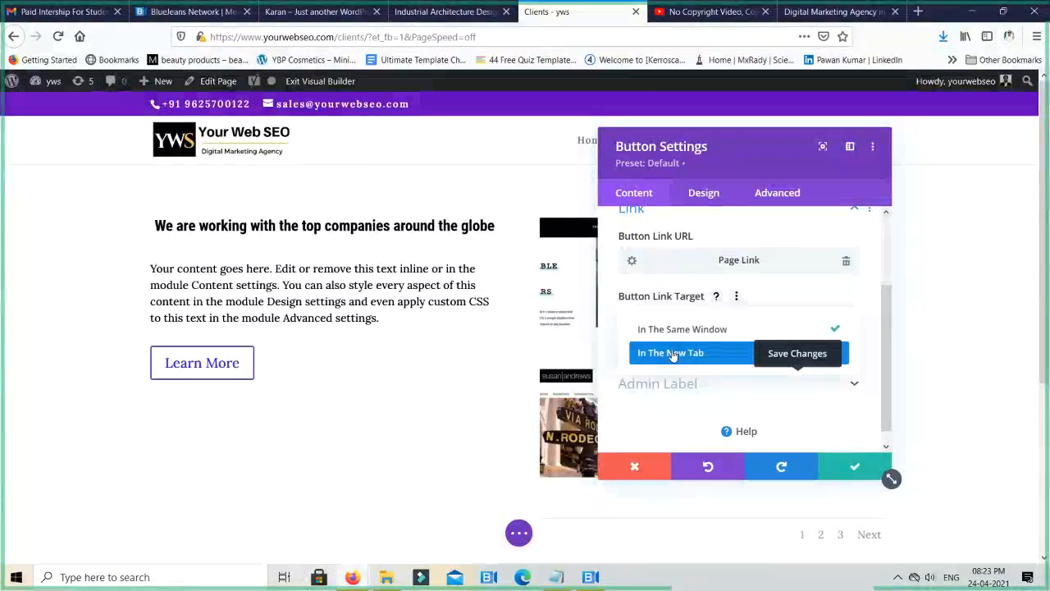
left_click(672, 354)
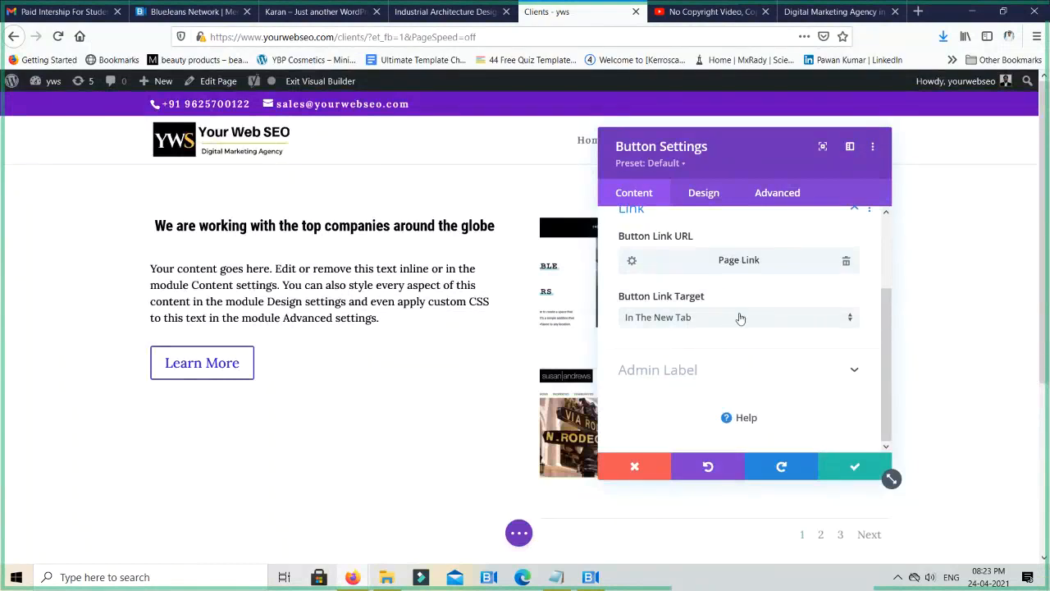
left_click(850, 468)
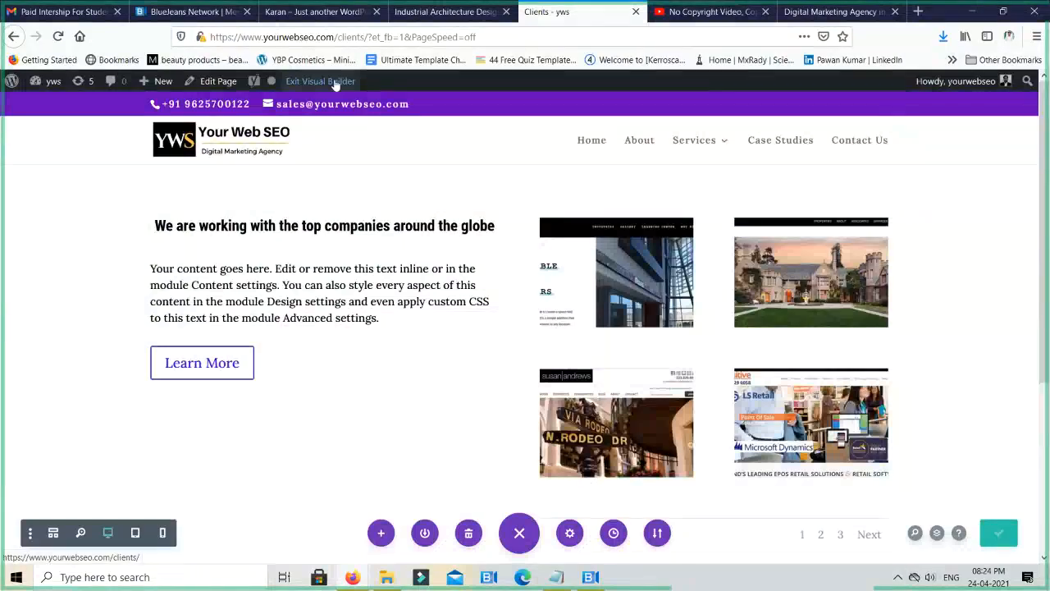
- Exit the Visual Builder, test the Learn More link on the Clients page, and close the page it opens
left_click(336, 85)
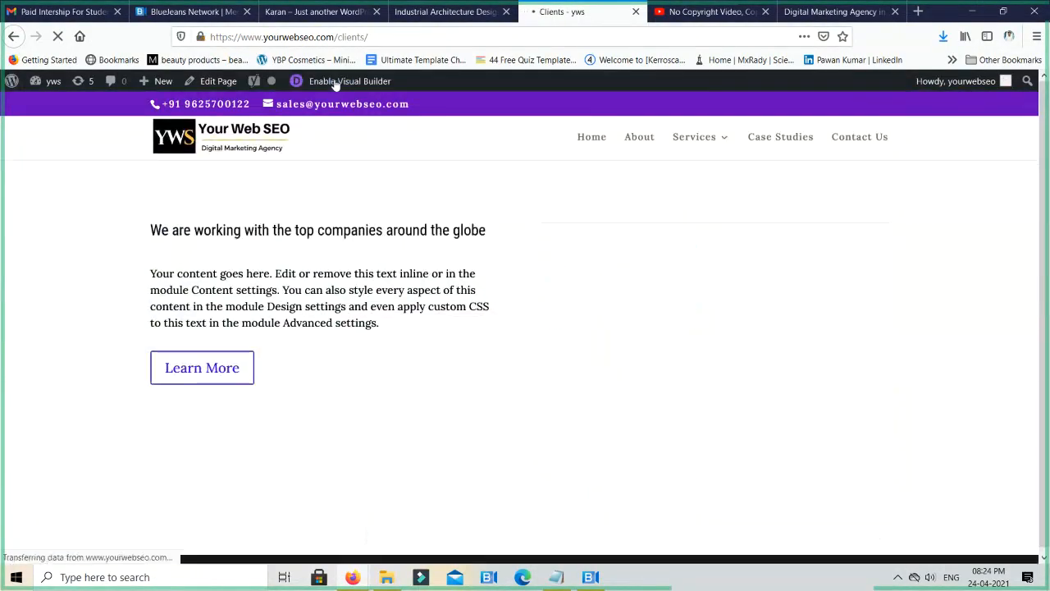
left_click(194, 365)
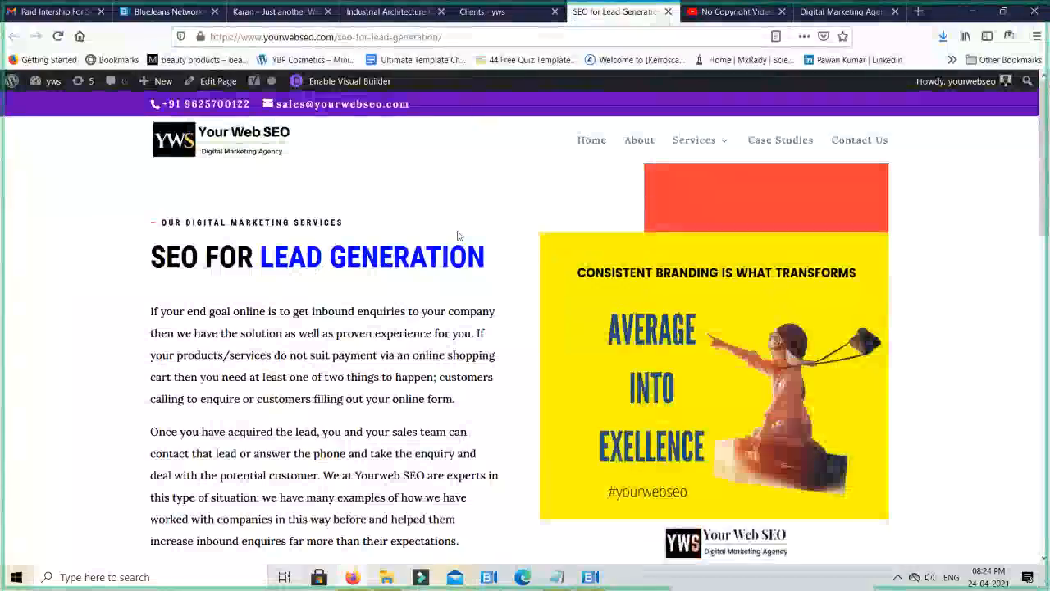
scroll(445, 233, "down", 1)
scroll(446, 233, "down", 5)
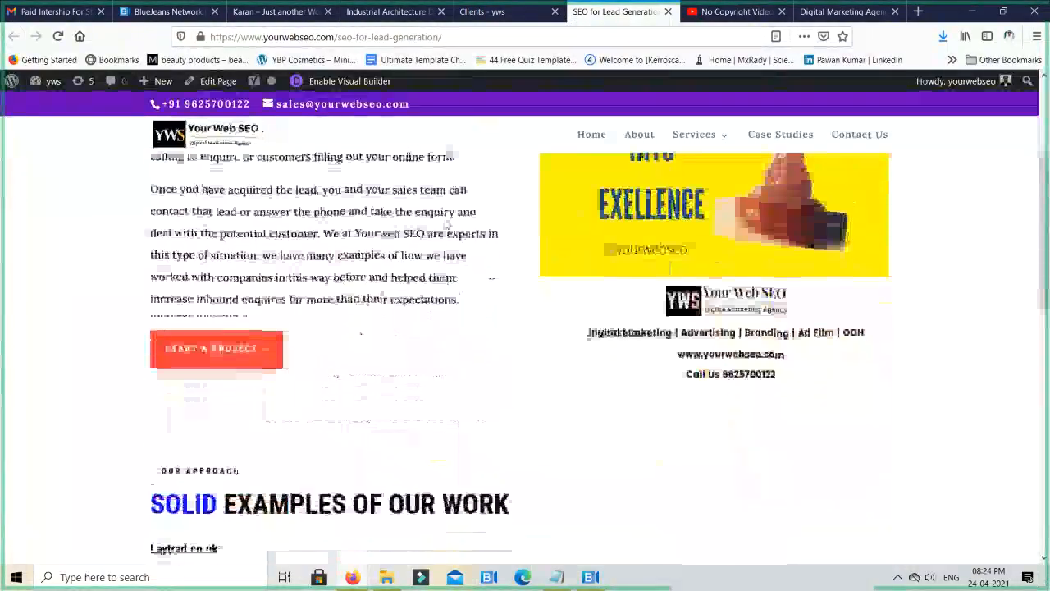
scroll(445, 233, "up", 7)
key("ctrl+w")
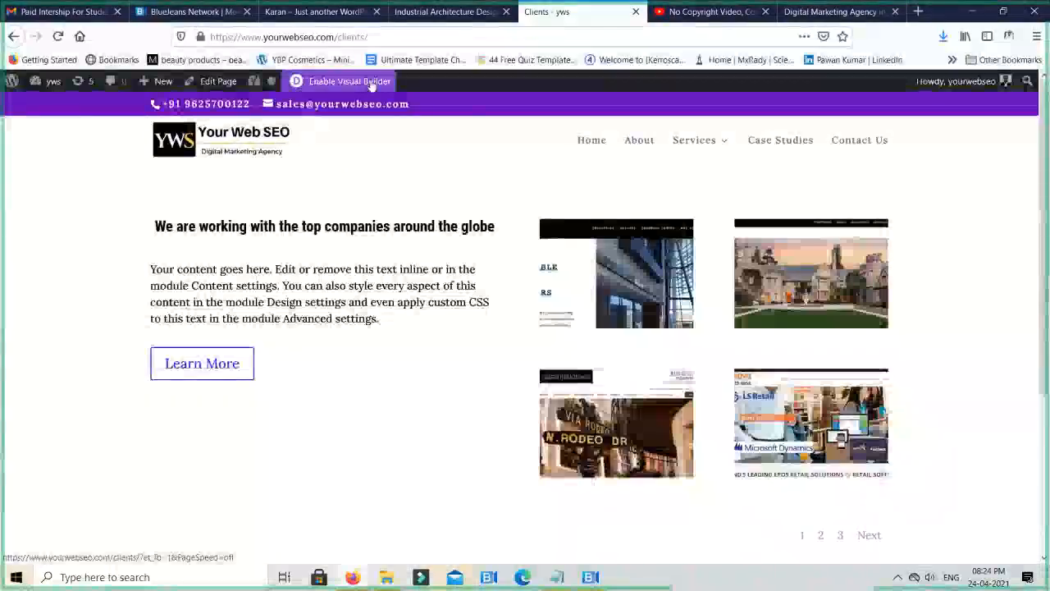
- Re-enable the Visual Builder and center-align the Learn More button in its design settings
left_click(371, 82)
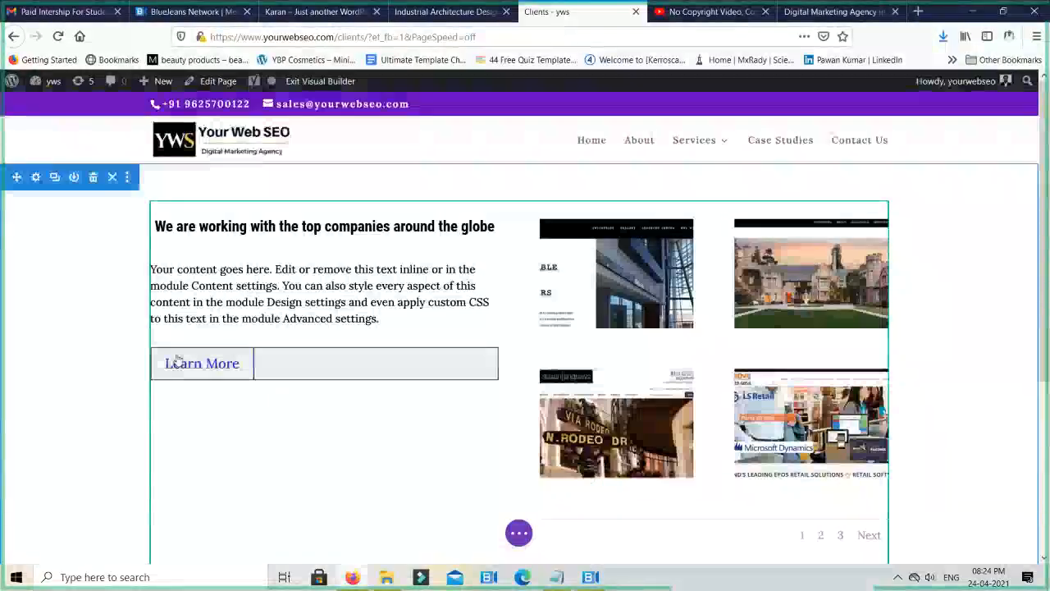
left_click(233, 363)
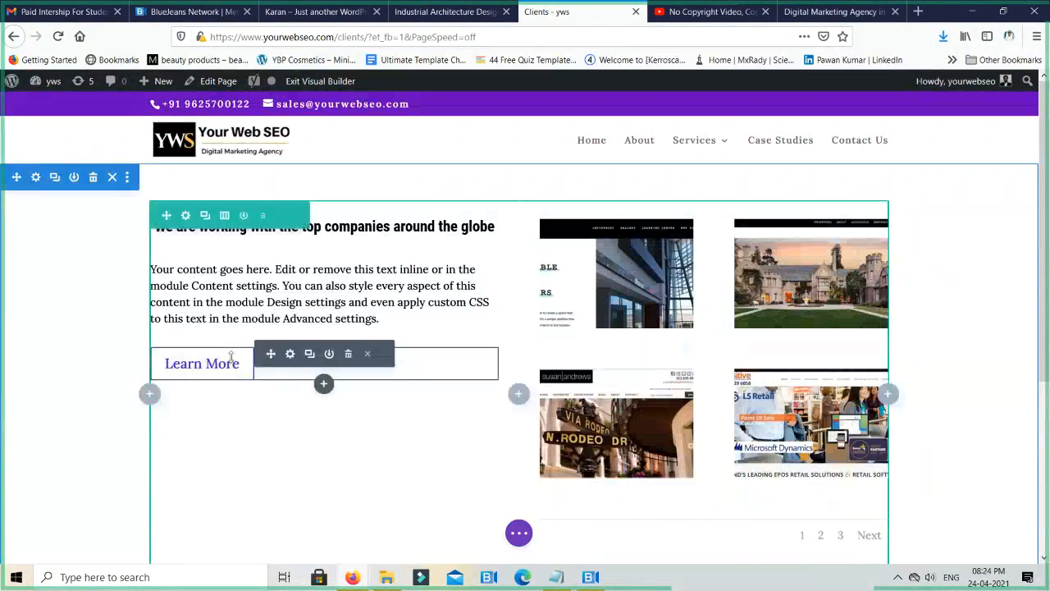
left_click(291, 355)
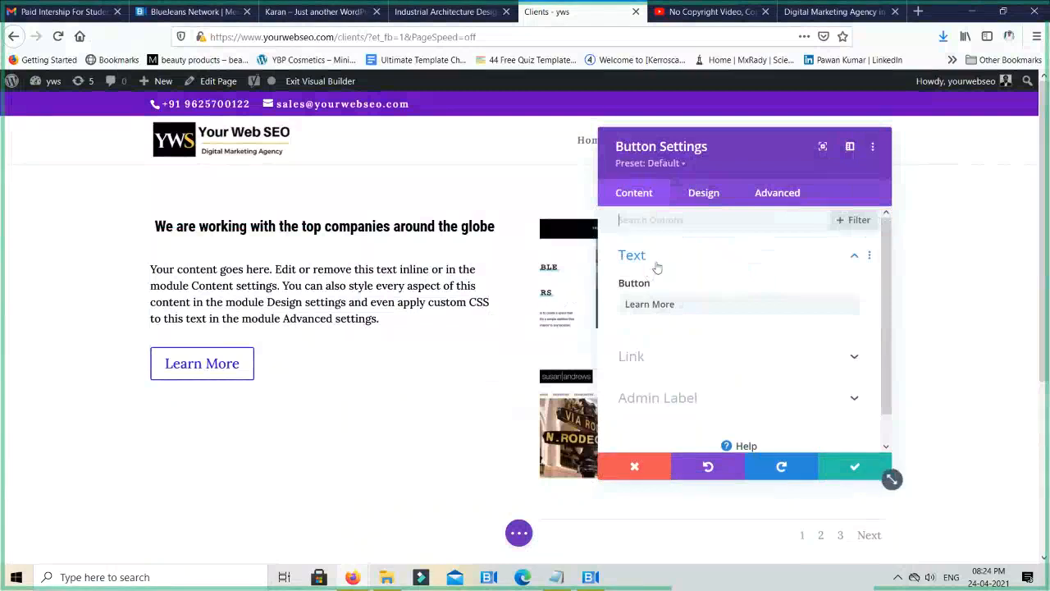
left_click(710, 197)
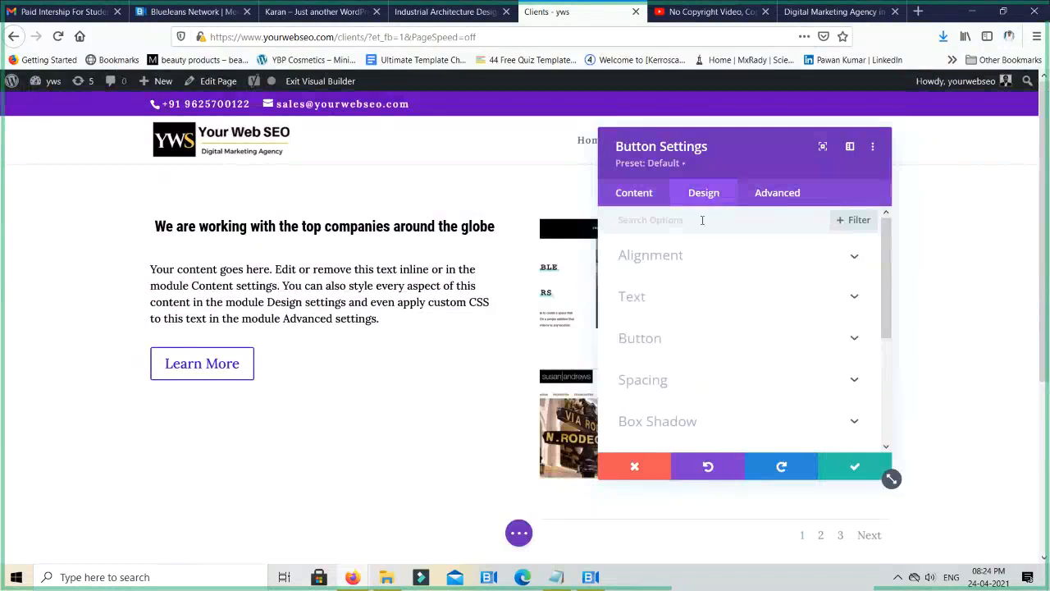
left_click(667, 260)
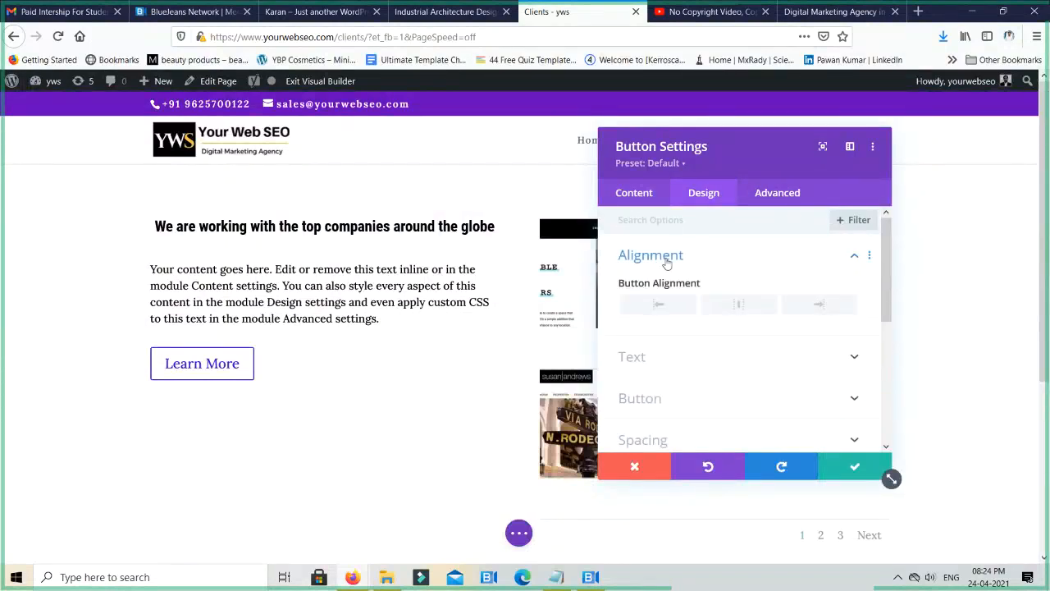
left_click(738, 310)
left_click(818, 308)
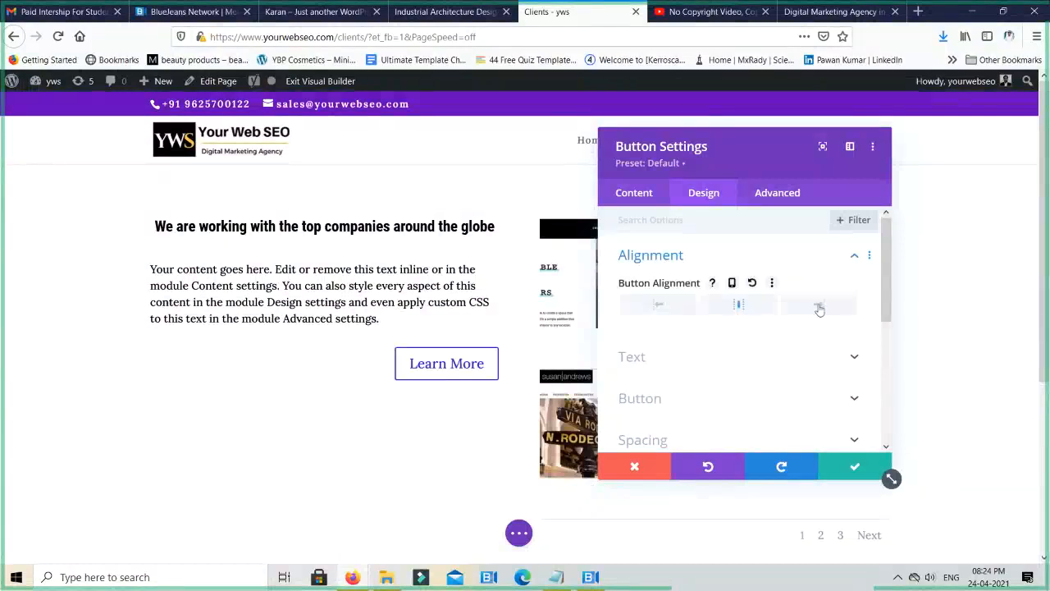
left_click(737, 310)
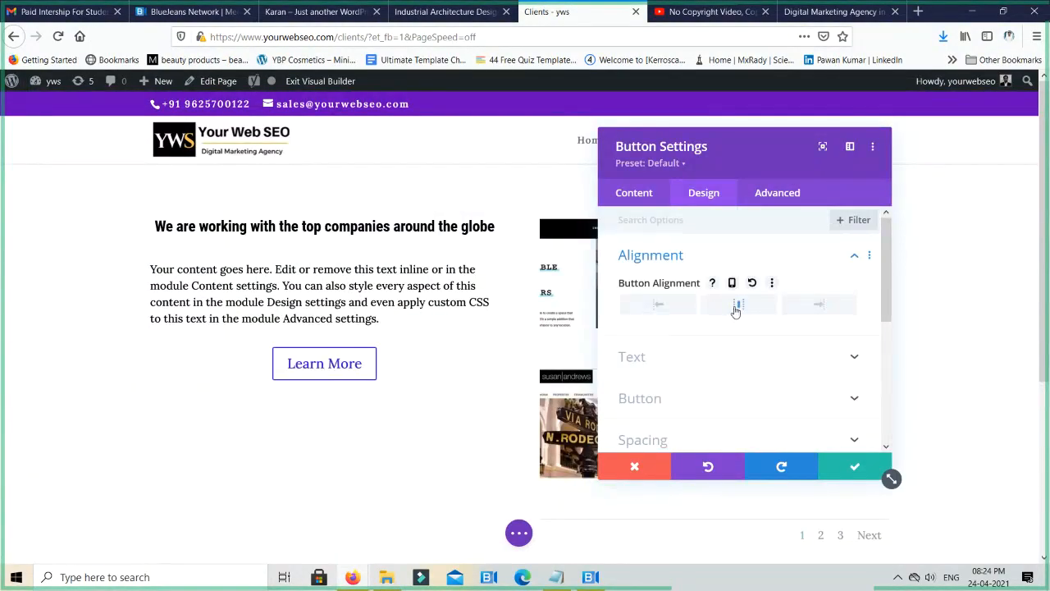
left_click(665, 310)
left_click(741, 310)
- Enable custom styles for the Learn More button and set its text size to 16px
scroll(757, 308, "down", 4)
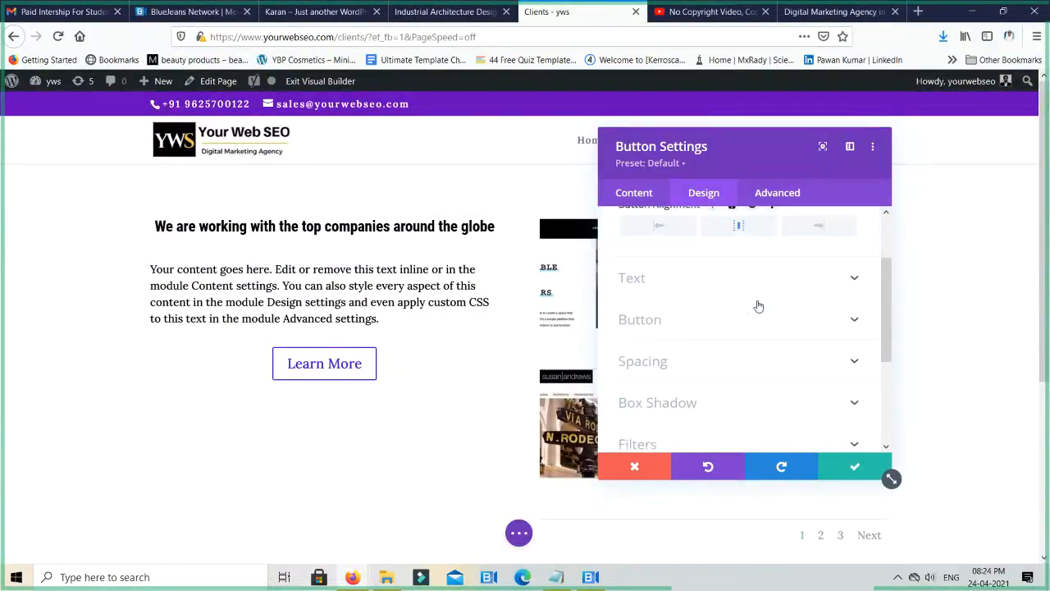
scroll(758, 306, "down", 2)
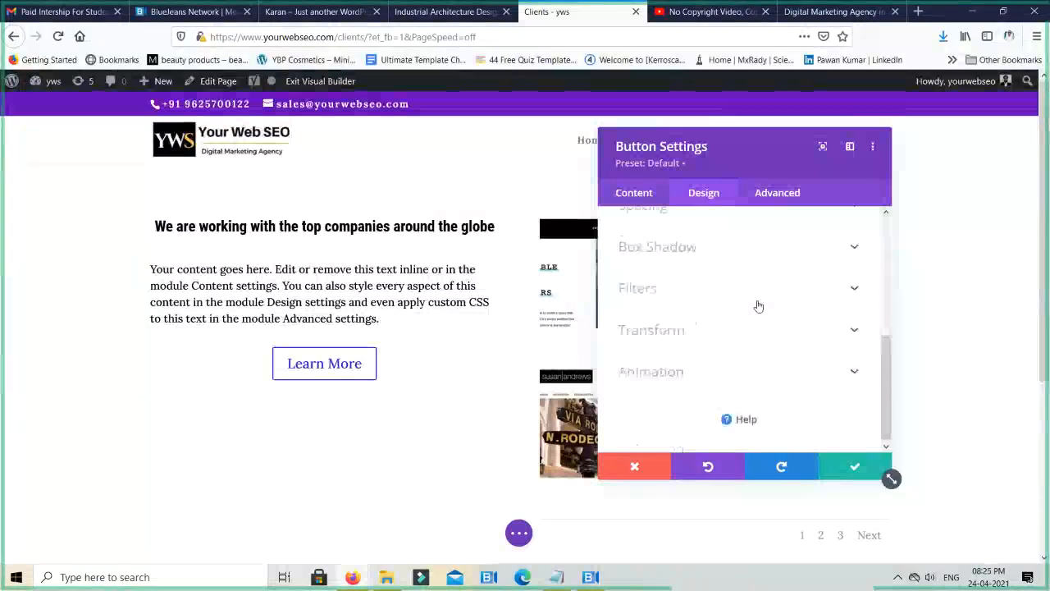
scroll(751, 297, "up", 1)
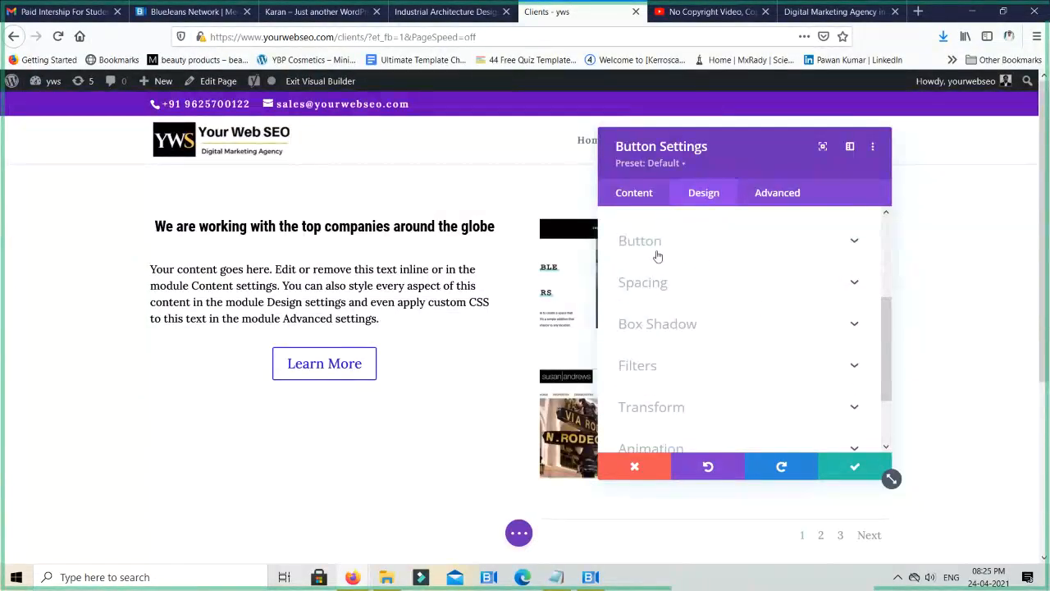
scroll(685, 253, "up", 2)
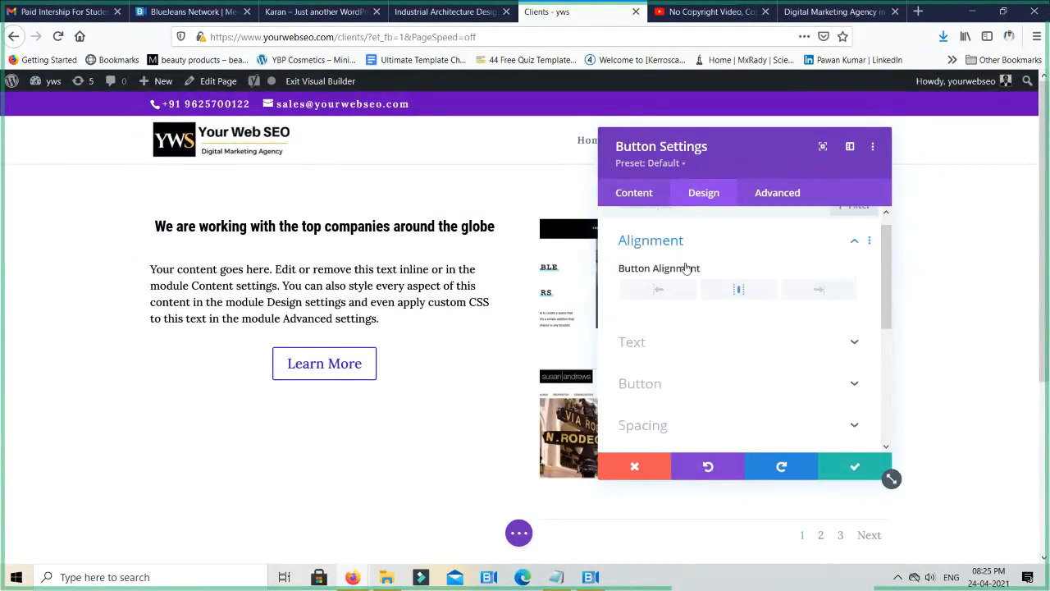
scroll(673, 312, "down", 1)
left_click(632, 321)
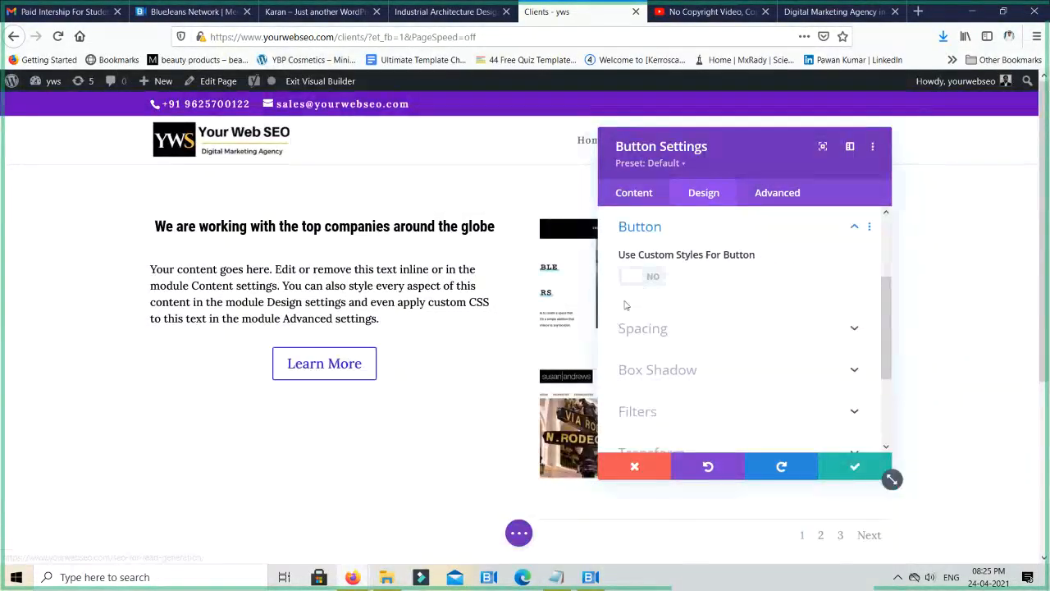
left_click(645, 276)
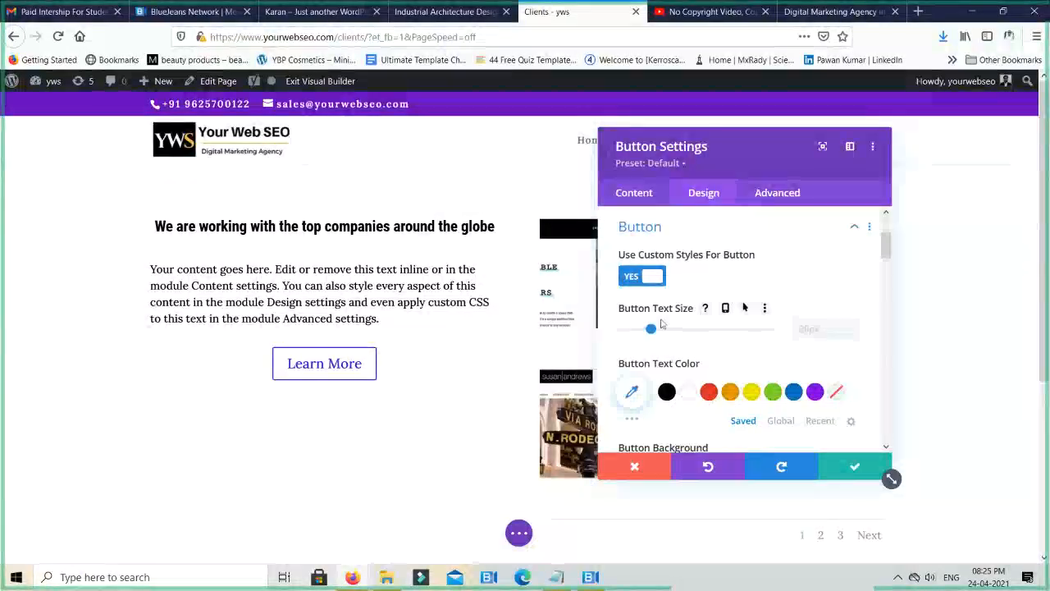
mouse_move(656, 330)
left_mouse_down()
mouse_move(728, 329)
mouse_move(645, 328)
left_mouse_up()
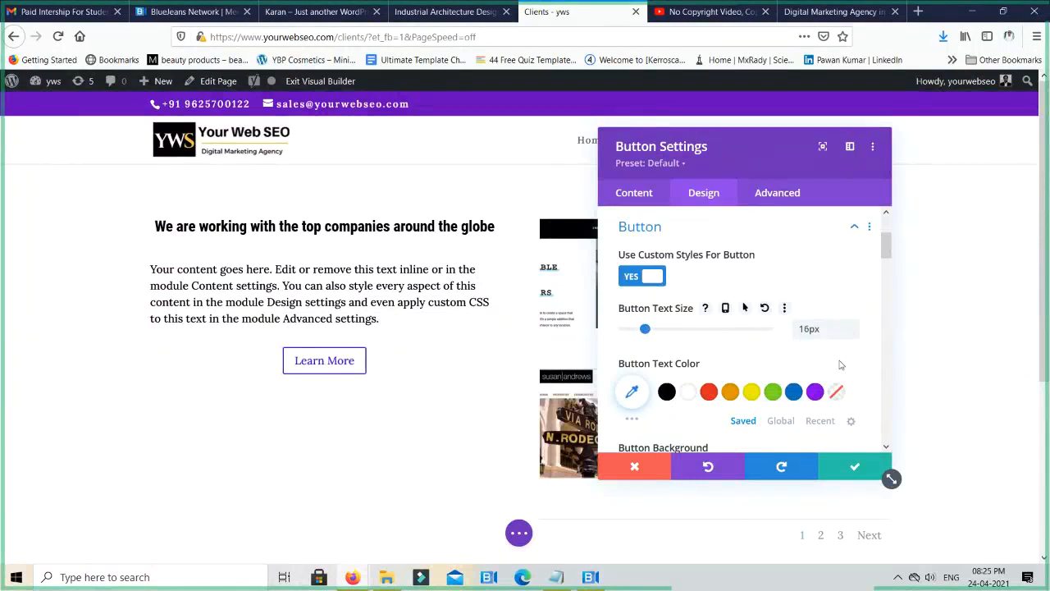
- Try red, black and purple as the button's text color
scroll(839, 363, "down", 2)
scroll(839, 363, "up", 1)
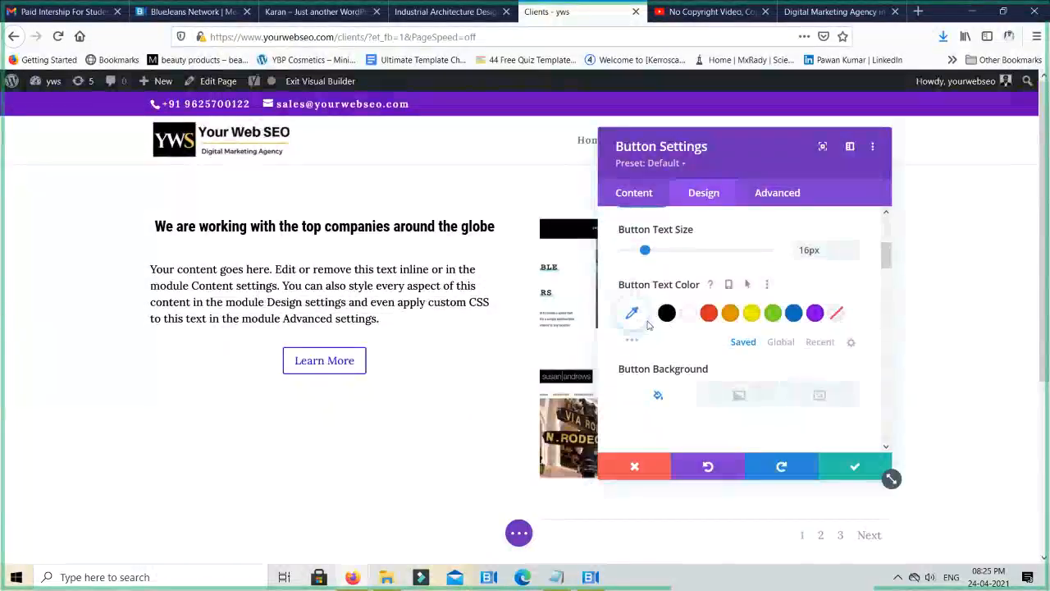
left_click(716, 319)
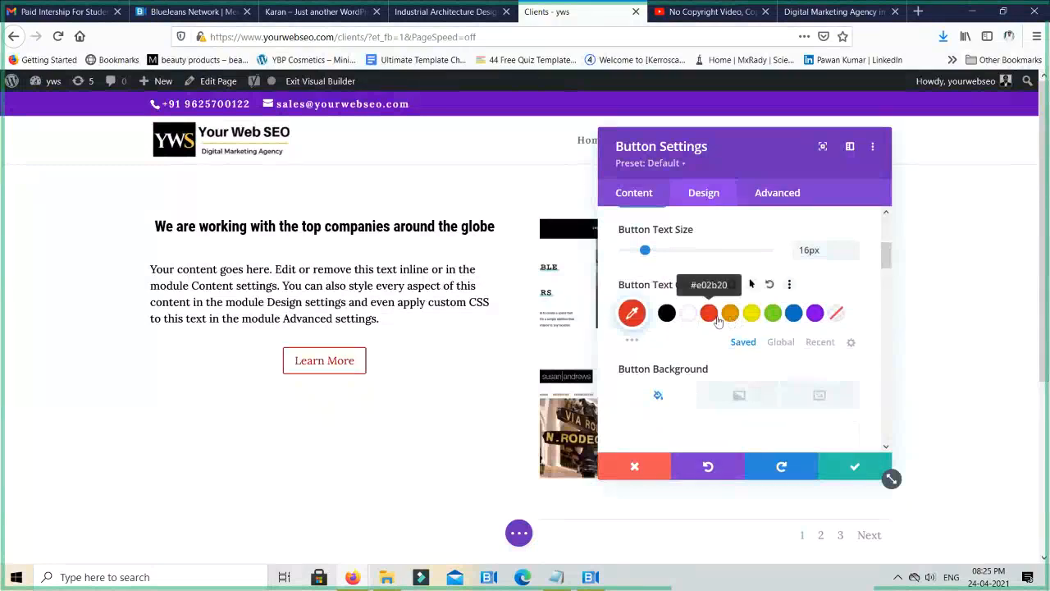
left_click(667, 315)
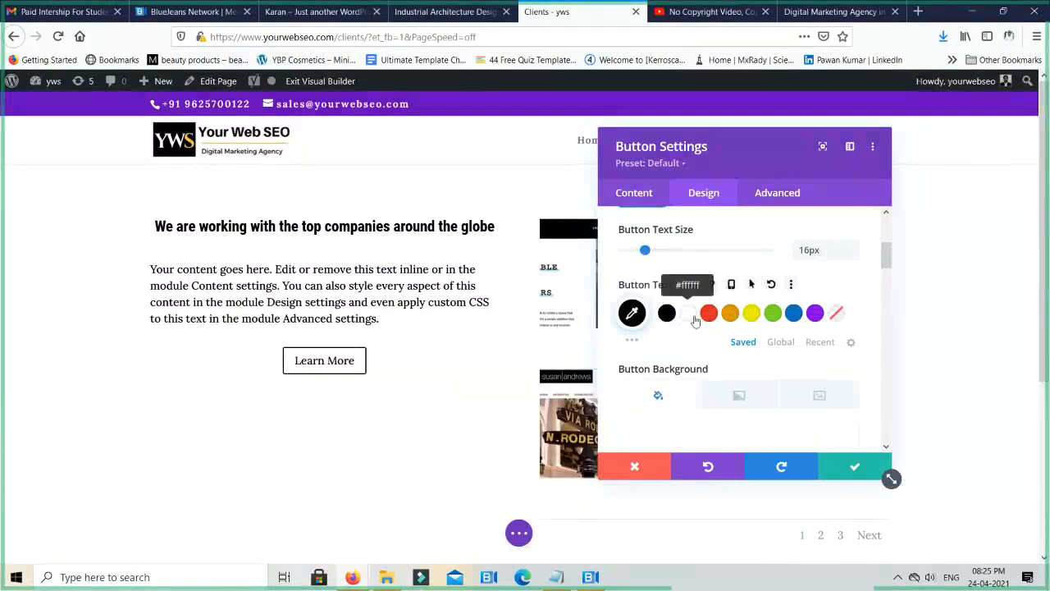
left_click(815, 314)
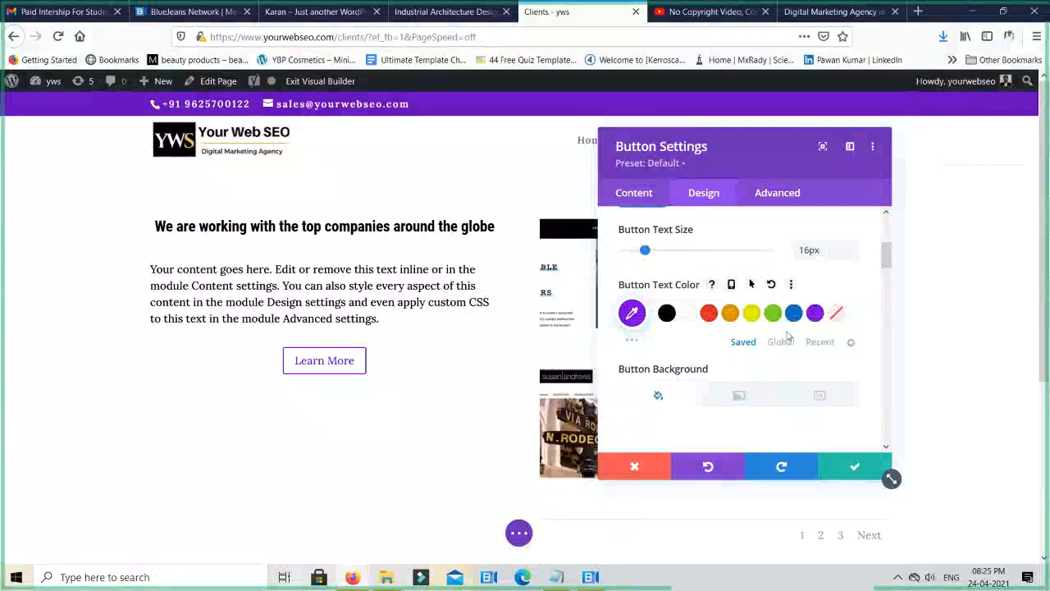
- Add a background color to the Learn More button and set it to black (#000000)
scroll(692, 354, "down", 2)
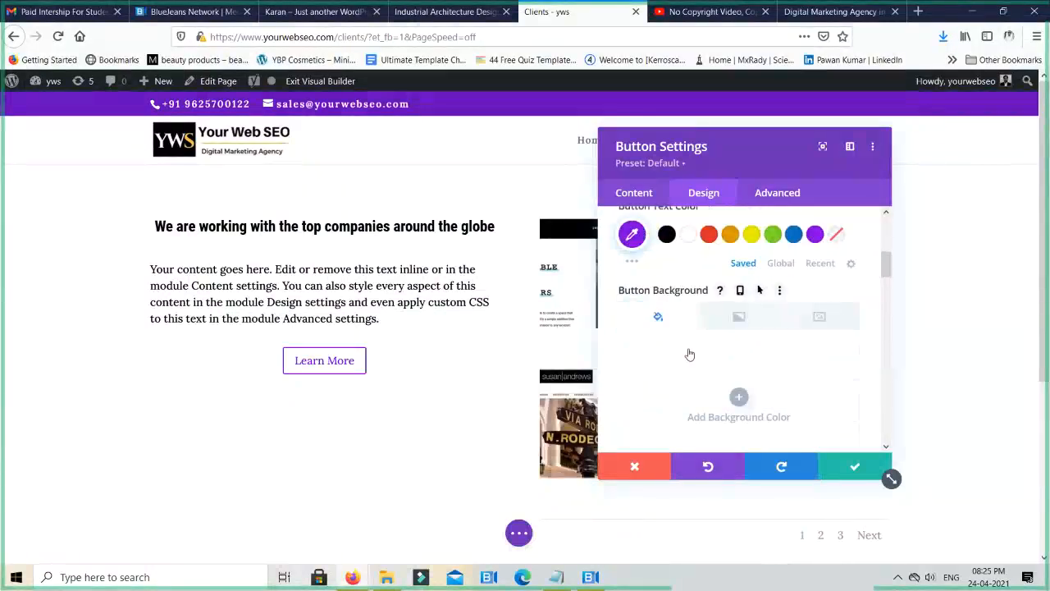
scroll(690, 354, "down", 1)
scroll(687, 356, "up", 1)
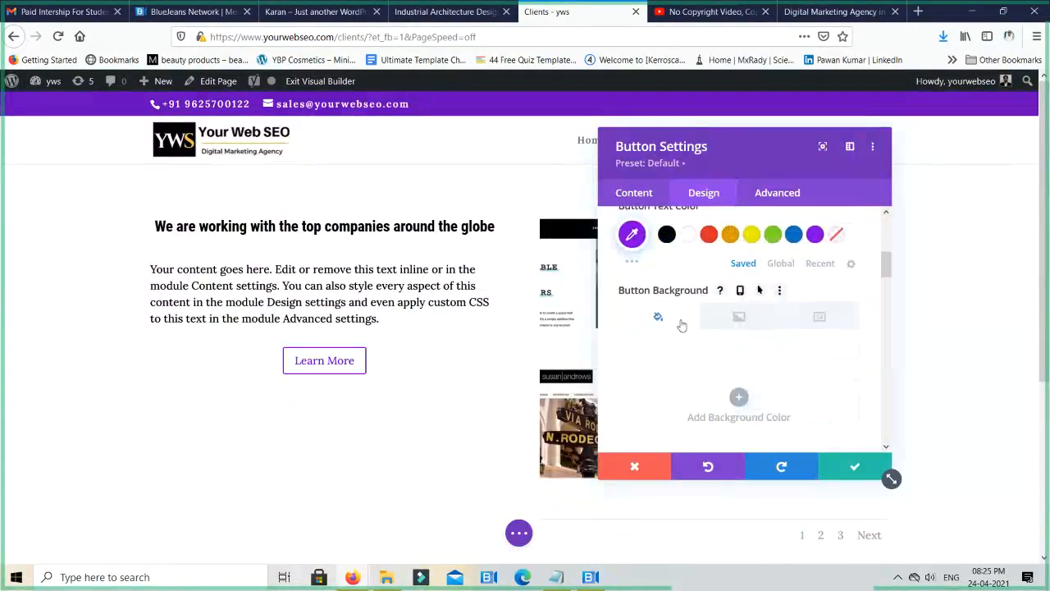
left_click(742, 397)
scroll(774, 366, "down", 2)
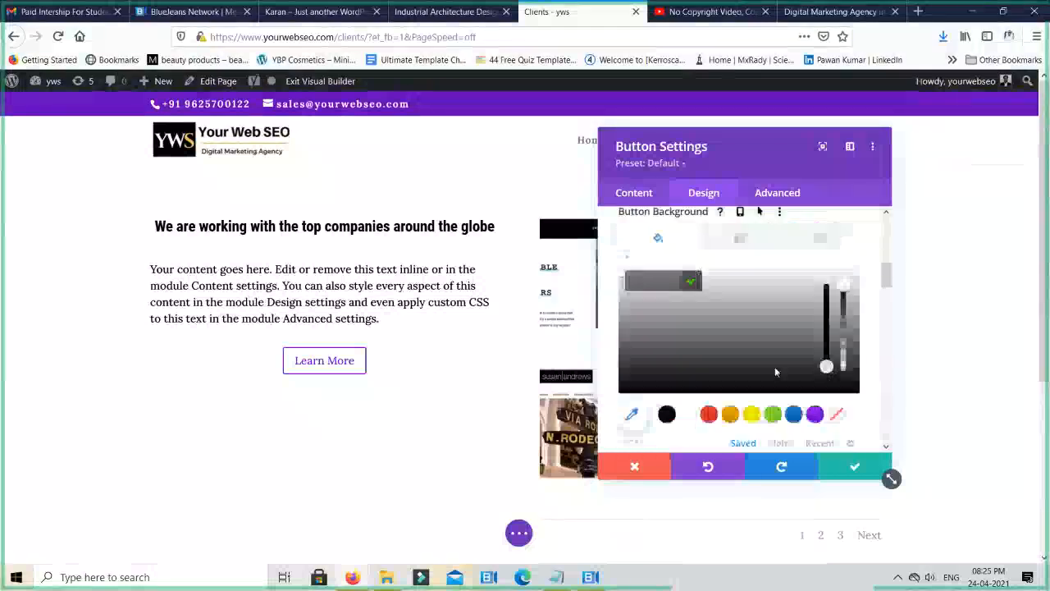
left_click(689, 416)
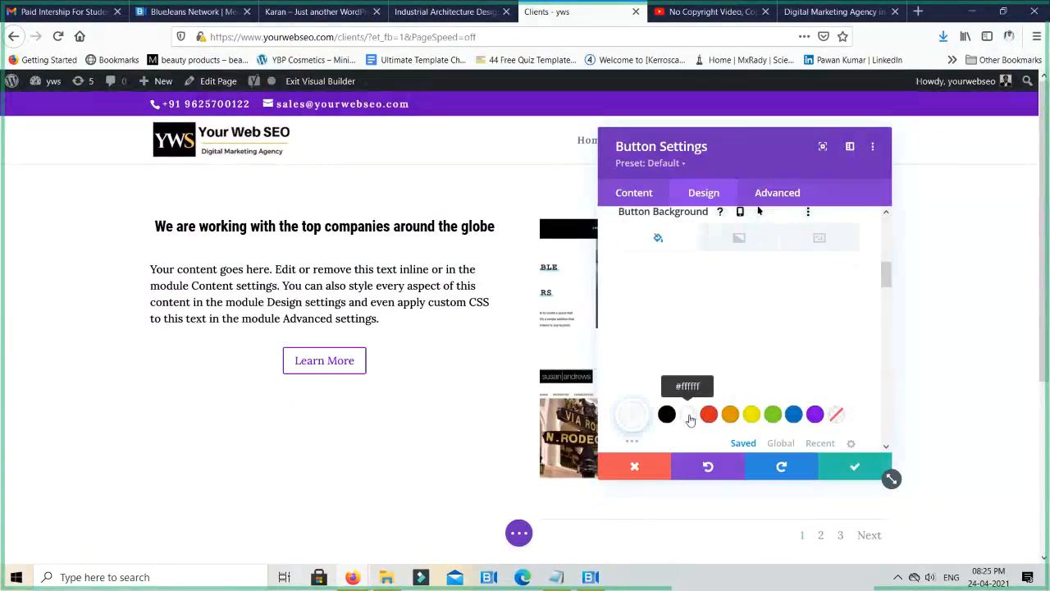
left_click(667, 415)
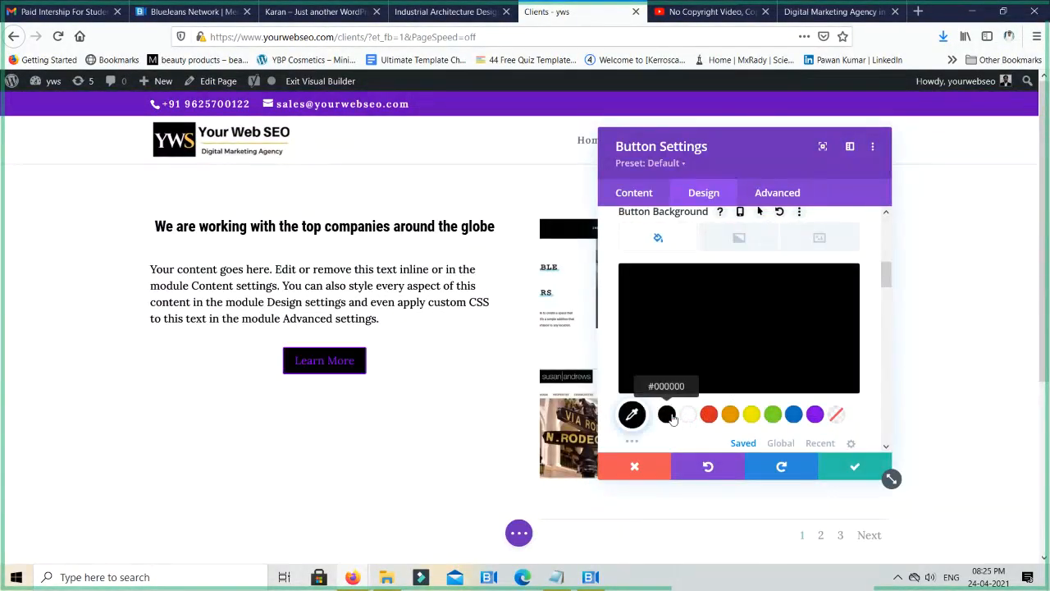
- Set the Learn More button's text color to white
scroll(734, 361, "up", 4)
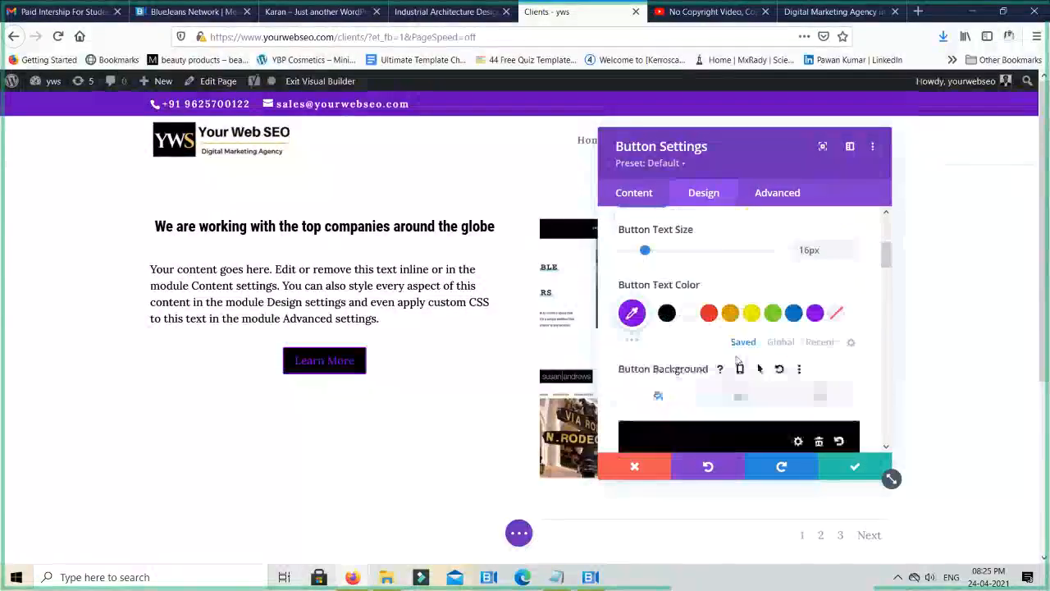
left_click(687, 313)
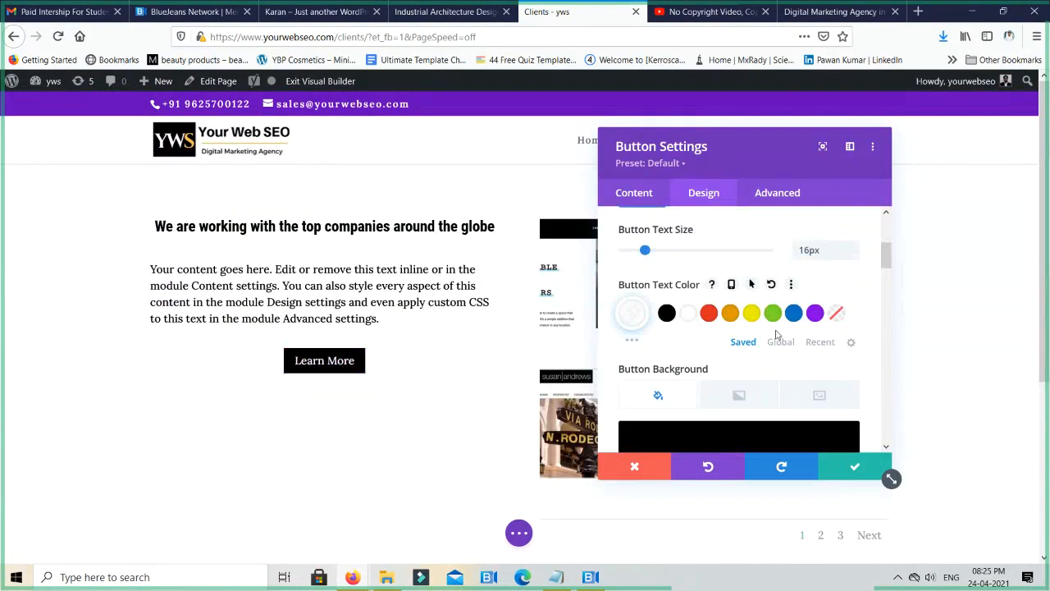
scroll(771, 341, "down", 1)
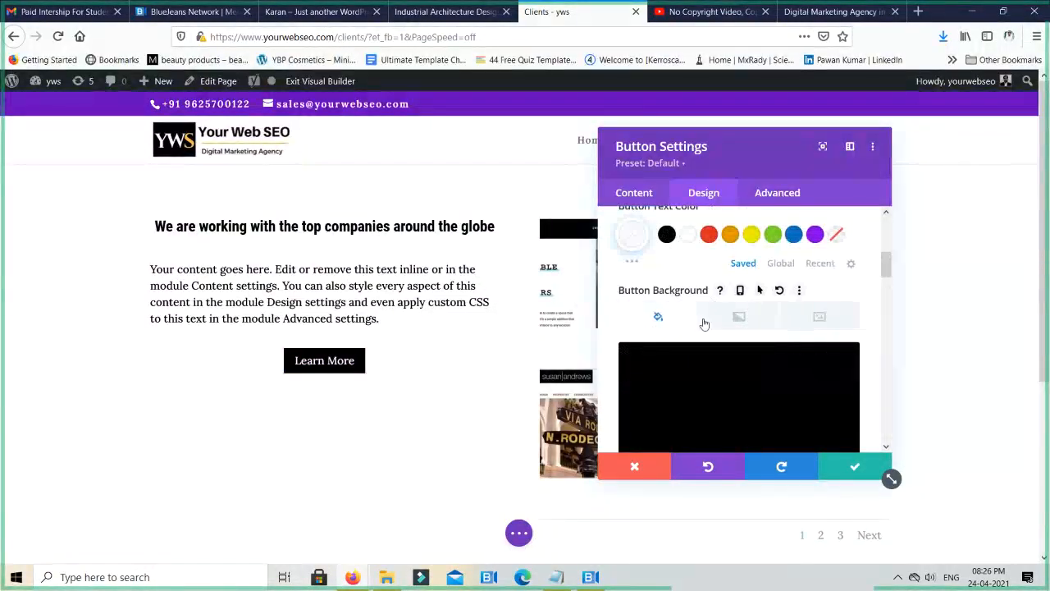
scroll(704, 325, "down", 2)
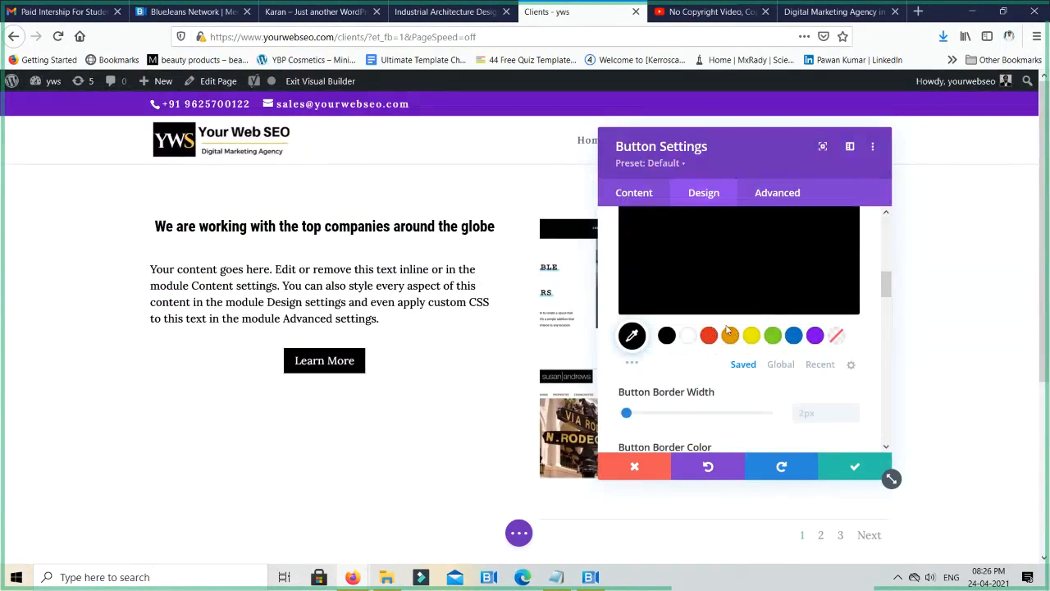
- Try a 7px border in red (#e02b20) on the Learn More button
scroll(728, 330, "down", 1)
scroll(689, 340, "down", 1)
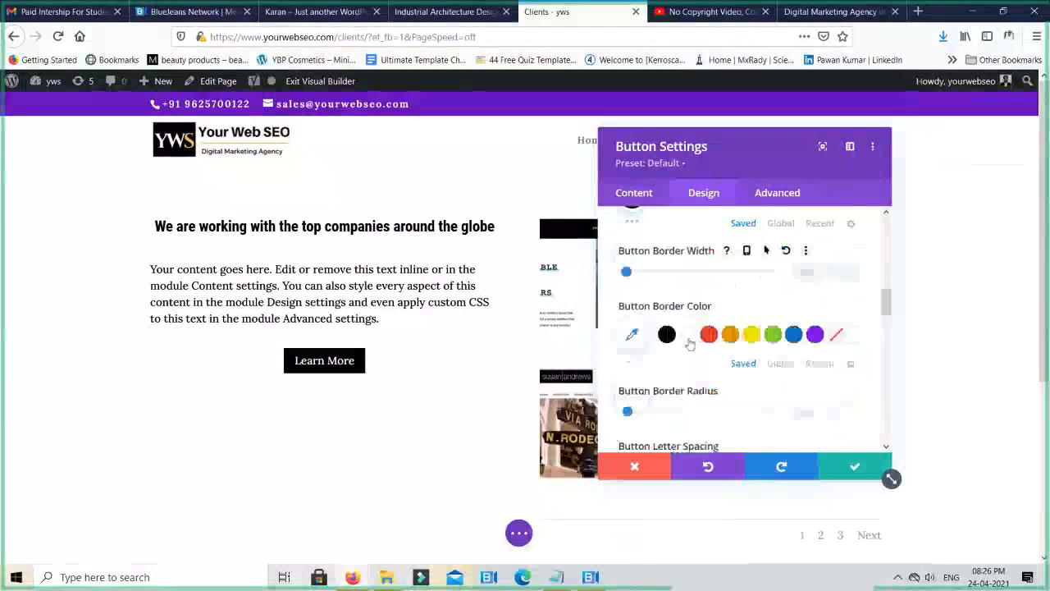
scroll(689, 345, "up", 1)
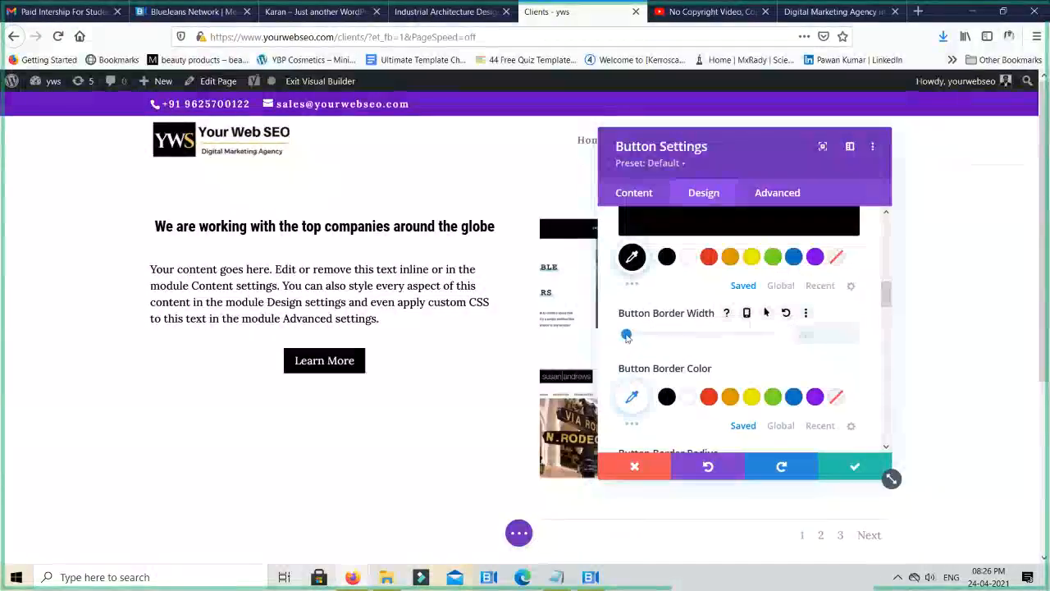
left_click_drag(627, 335, 645, 334)
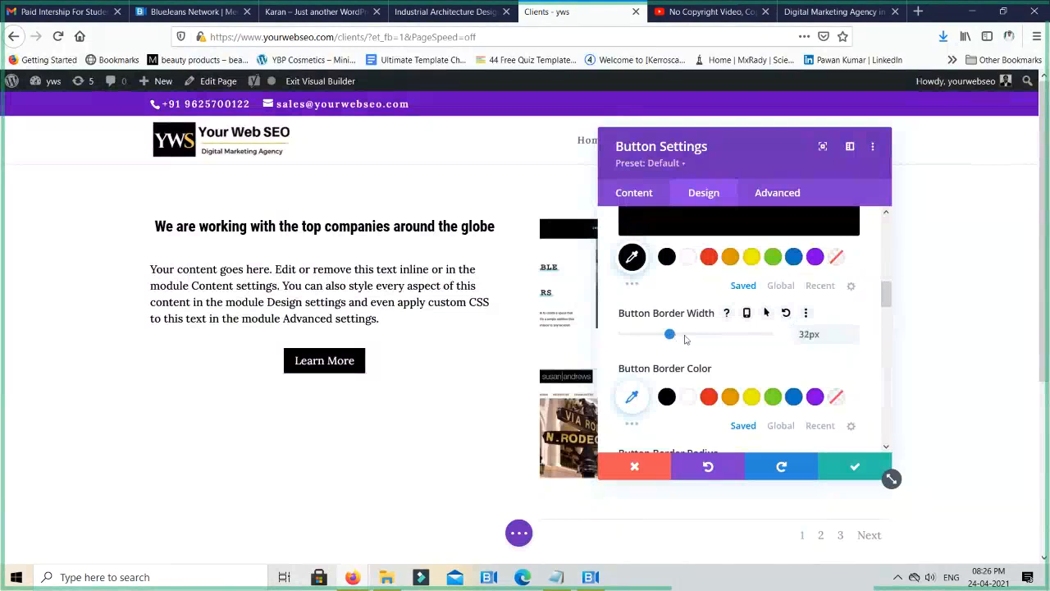
left_click(685, 336)
left_click_drag(671, 342, 658, 342)
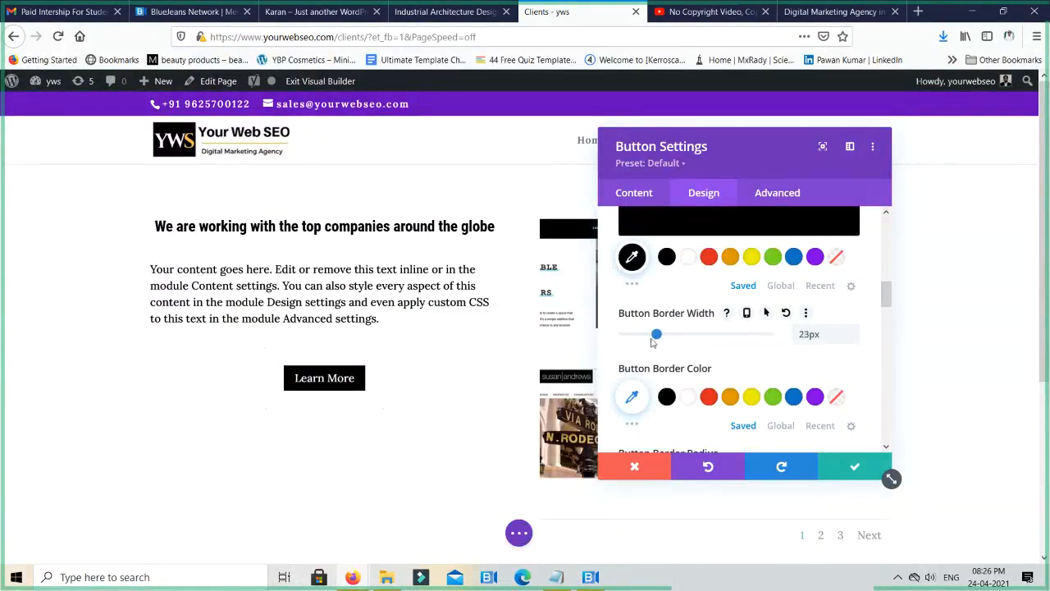
left_click(629, 336)
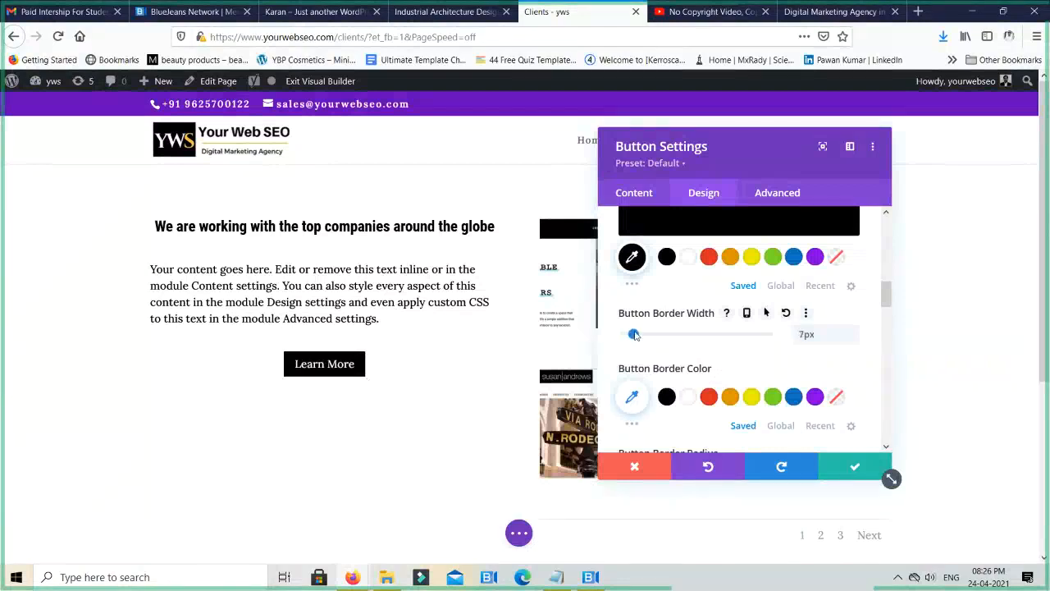
left_click(708, 397)
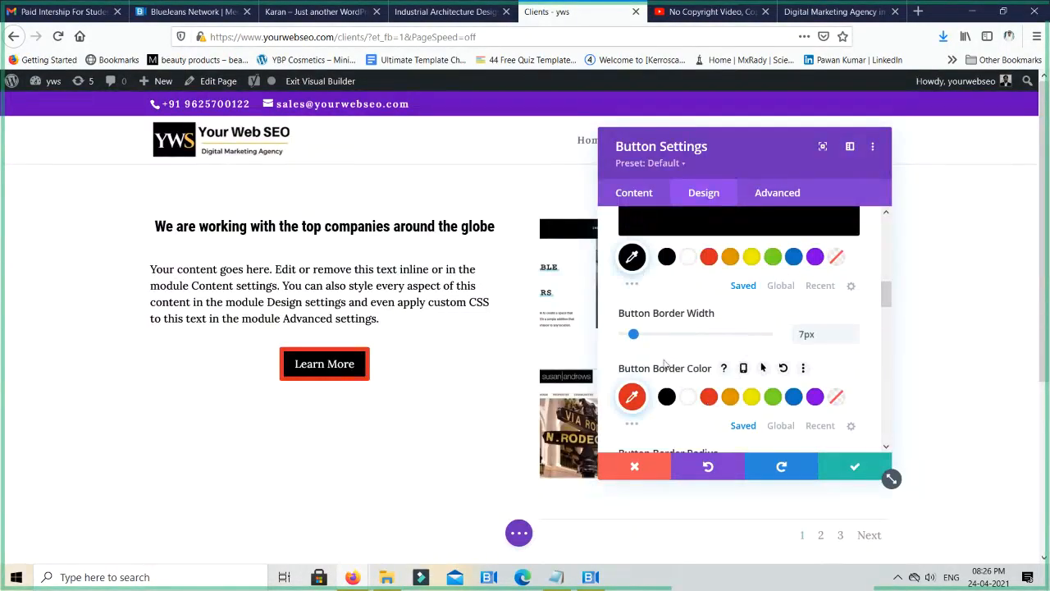
- Set the Learn More button's border width to 0px and its border color to black
left_click_drag(635, 338, 616, 337)
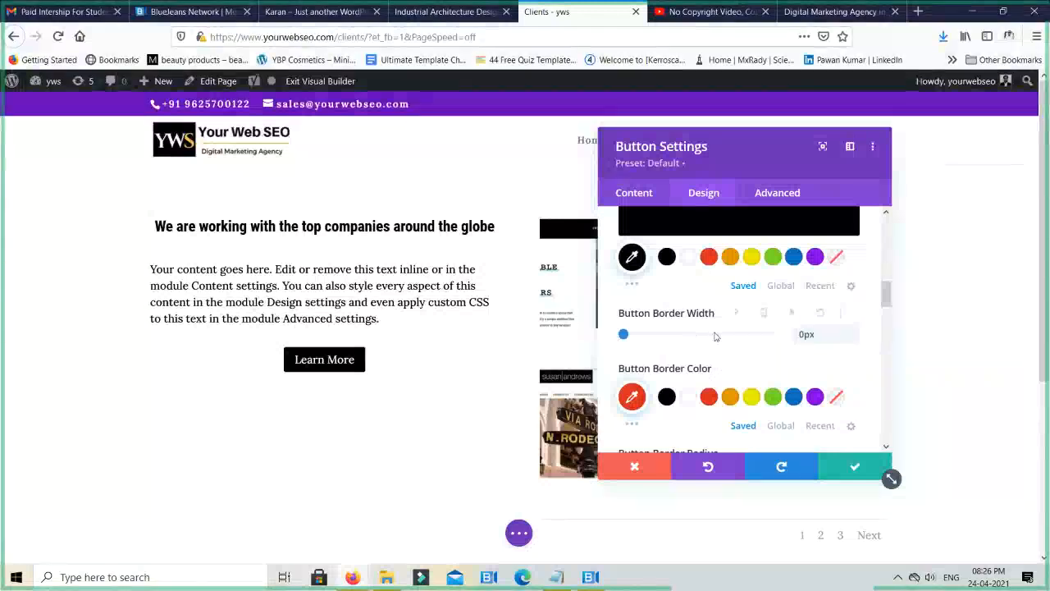
left_click(837, 398)
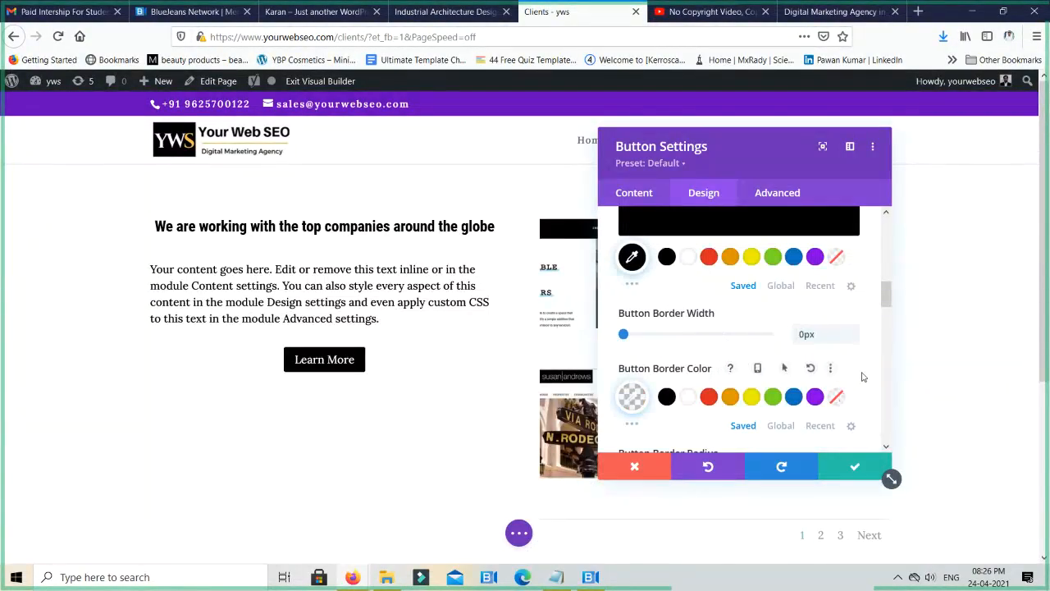
scroll(860, 375, "down", 2)
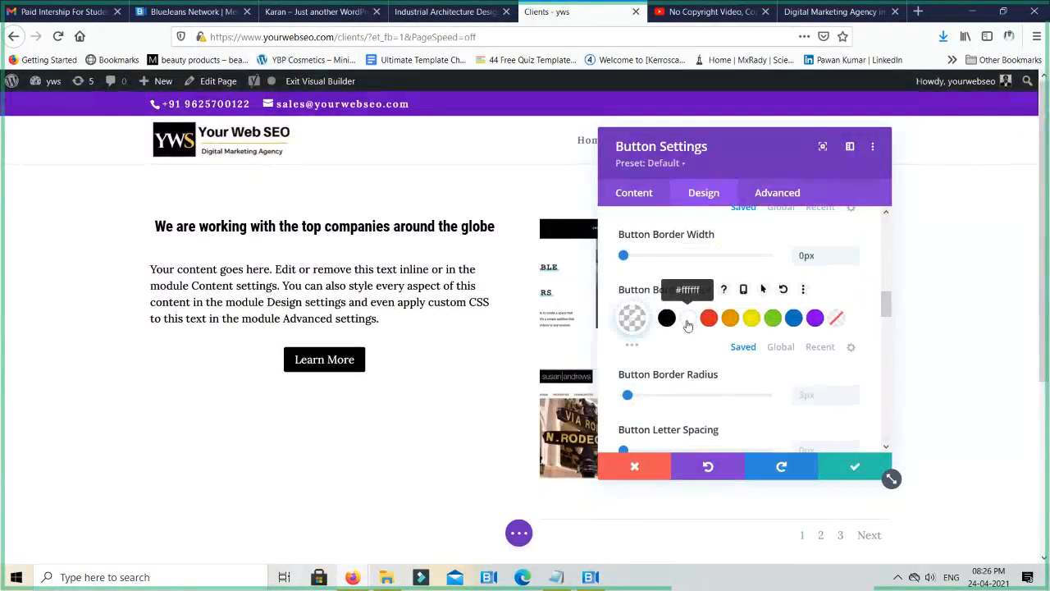
scroll(687, 328, "down", 4)
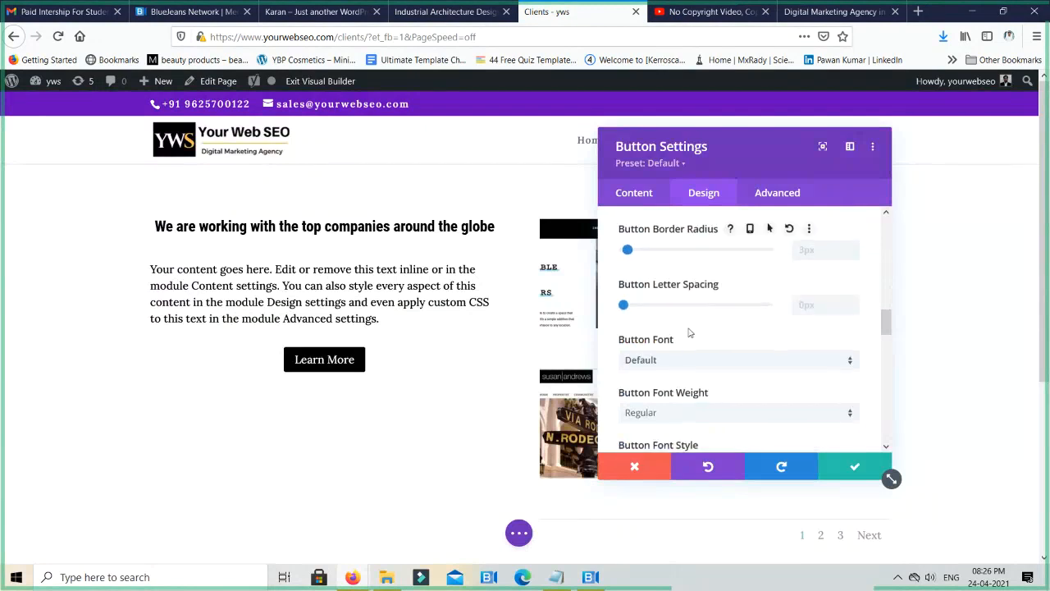
scroll(689, 332, "up", 2)
scroll(689, 332, "up", 2)
left_click(667, 317)
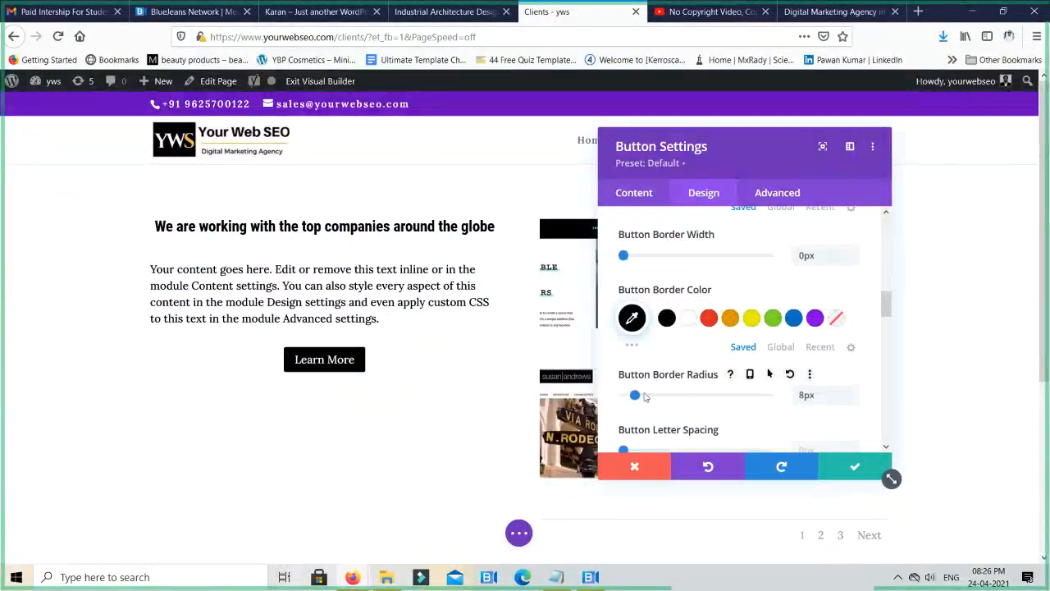
- Set the button's border radius to 100px and return its letter spacing to 0px
left_click(737, 396)
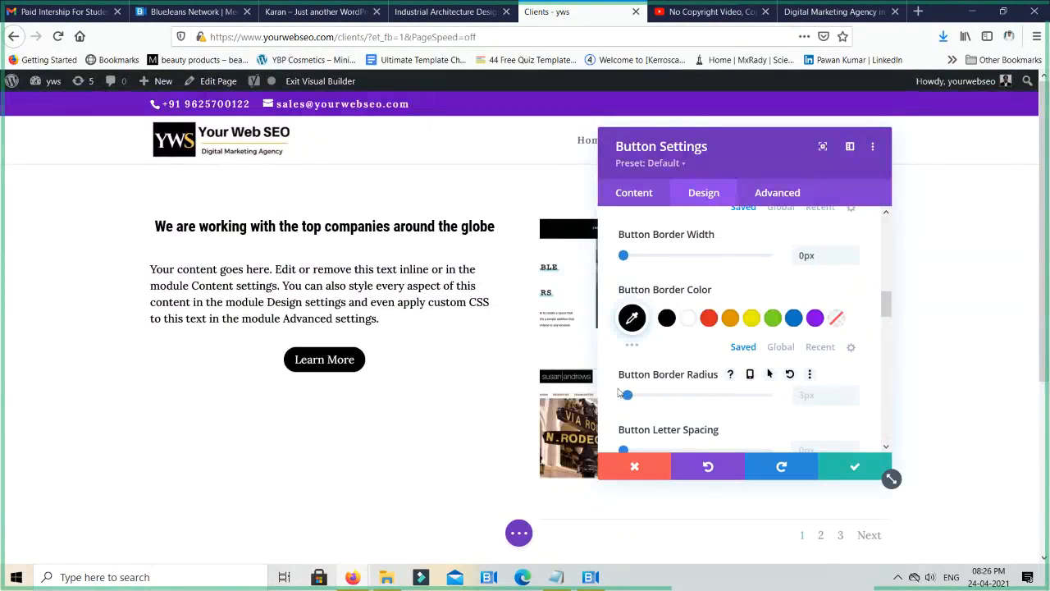
left_click_drag(624, 395, 685, 394)
scroll(837, 387, "down", 2)
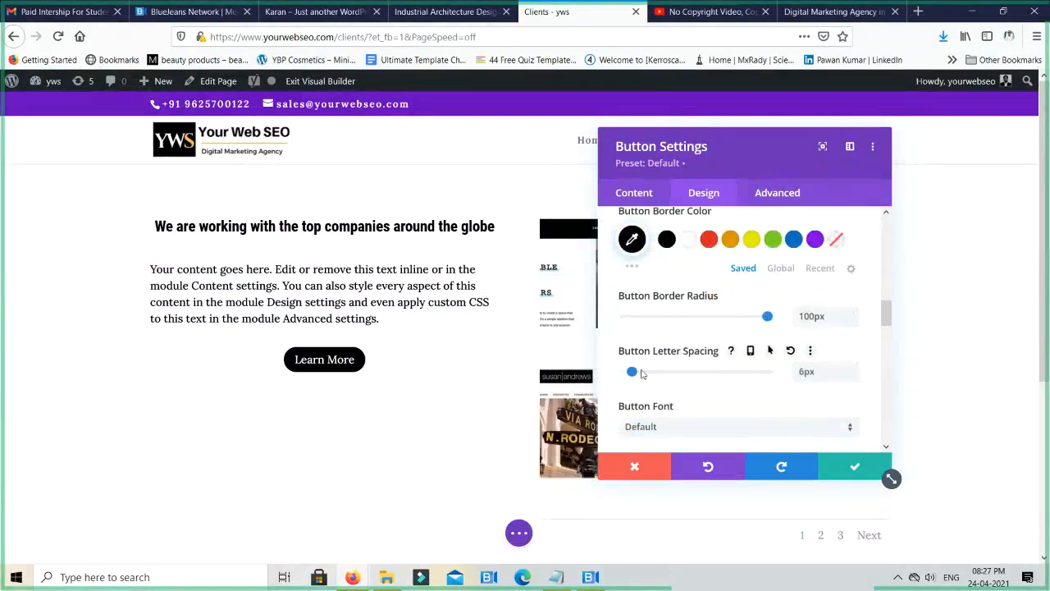
left_click_drag(641, 373, 596, 374)
- Try the check mark as the Learn More button's icon
scroll(720, 385, "down", 4)
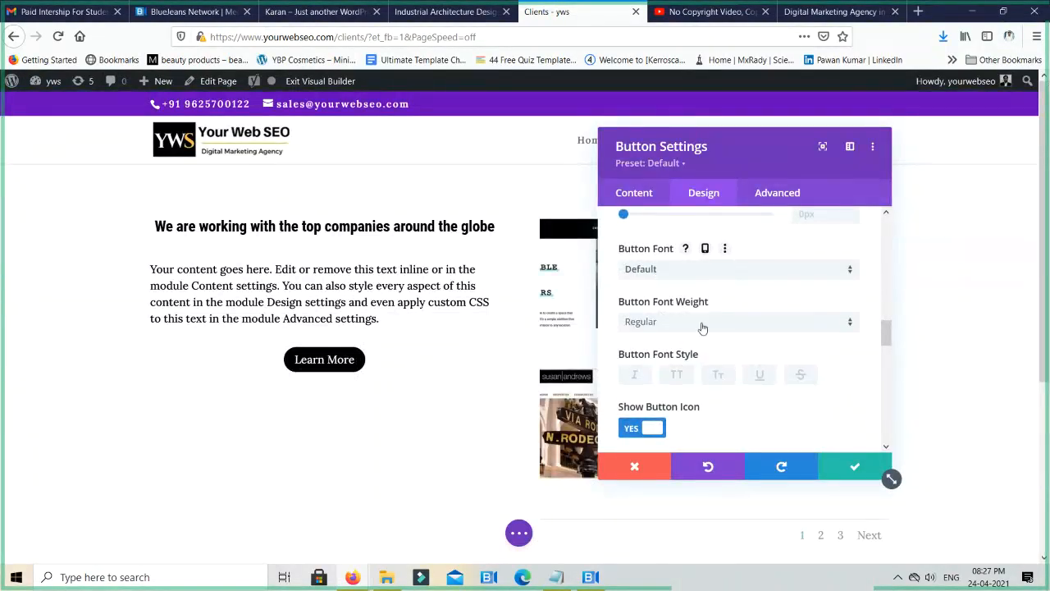
scroll(730, 394, "down", 4)
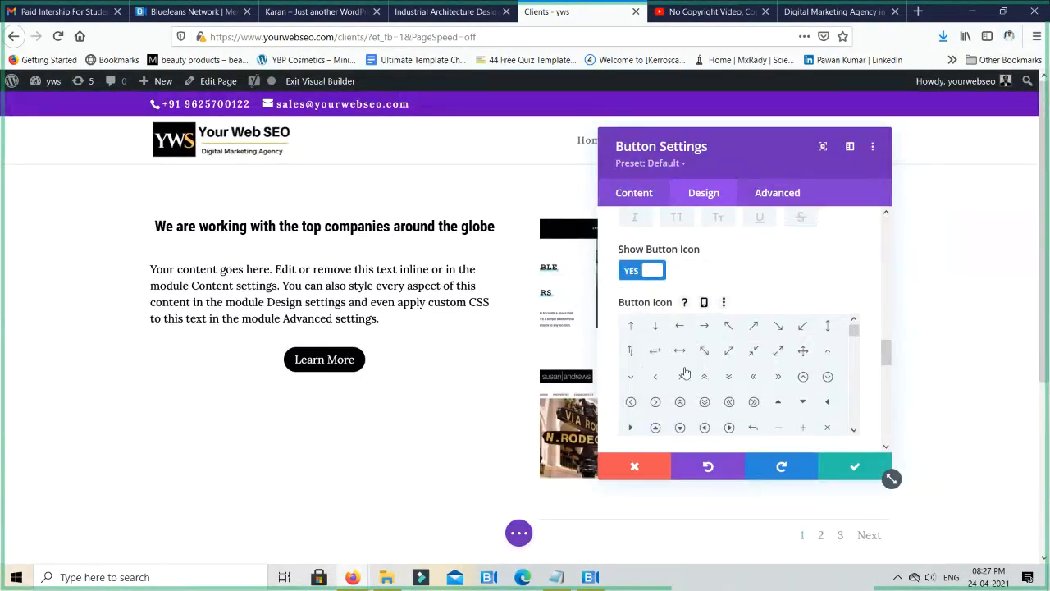
scroll(681, 374, "down", 2)
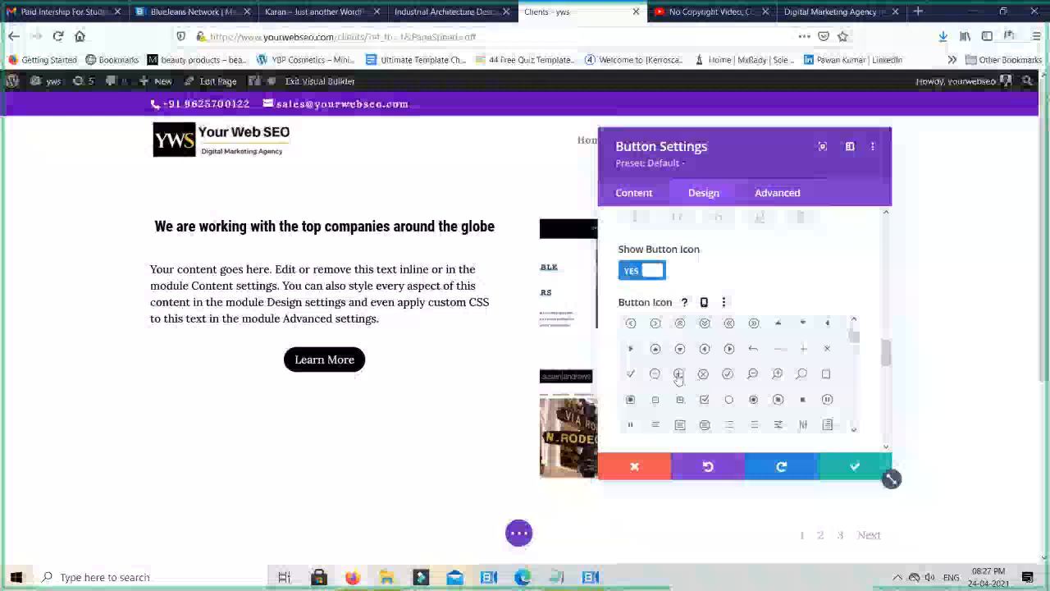
left_click(631, 374)
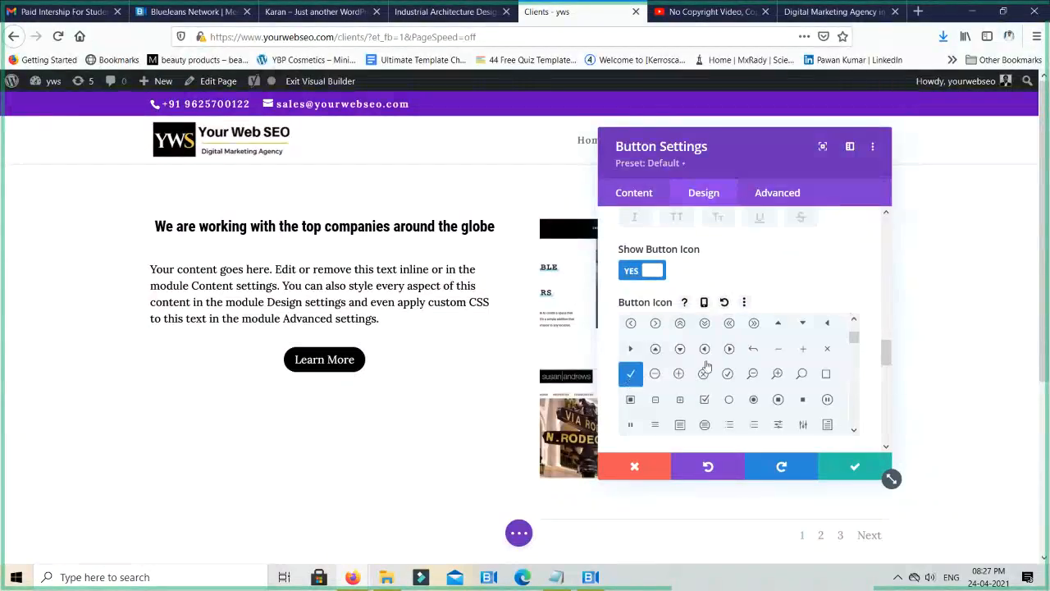
- Choose the mouse pointer arrow as the Learn More button's icon
scroll(729, 352, "down", 5)
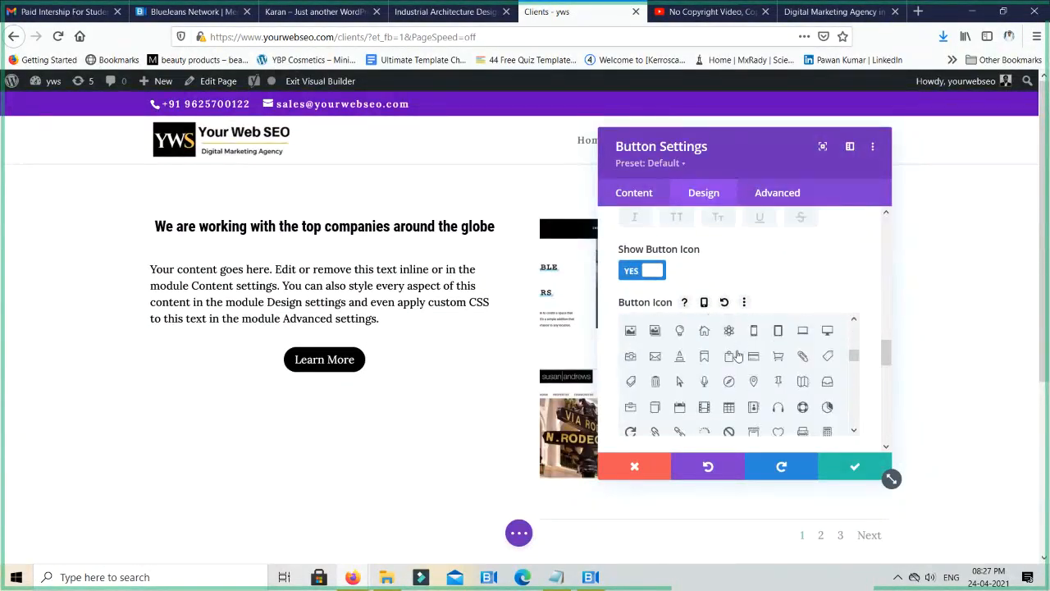
scroll(680, 375, "up", 3)
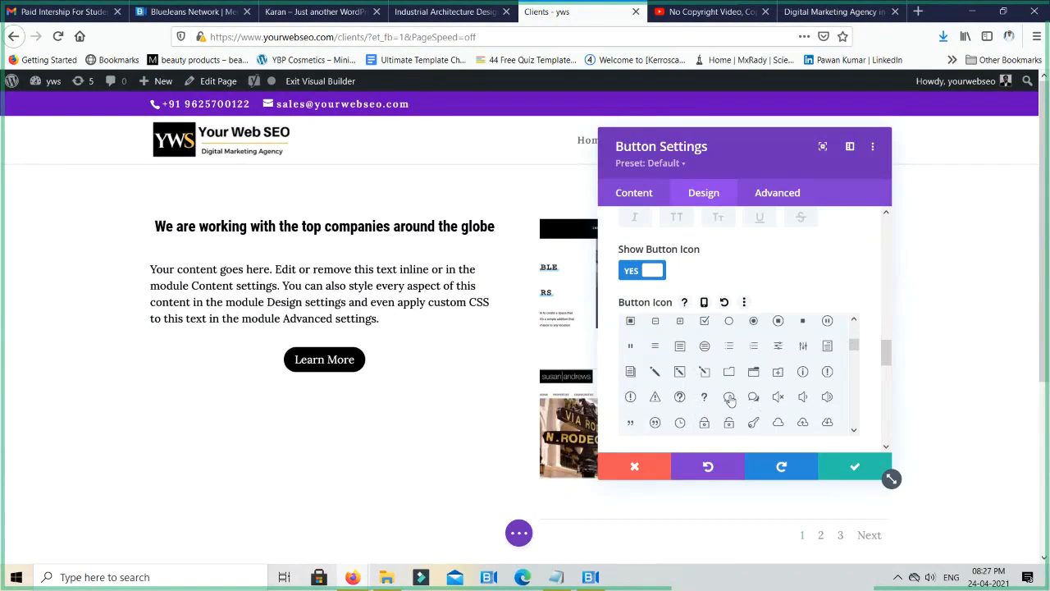
scroll(729, 398, "up", 3)
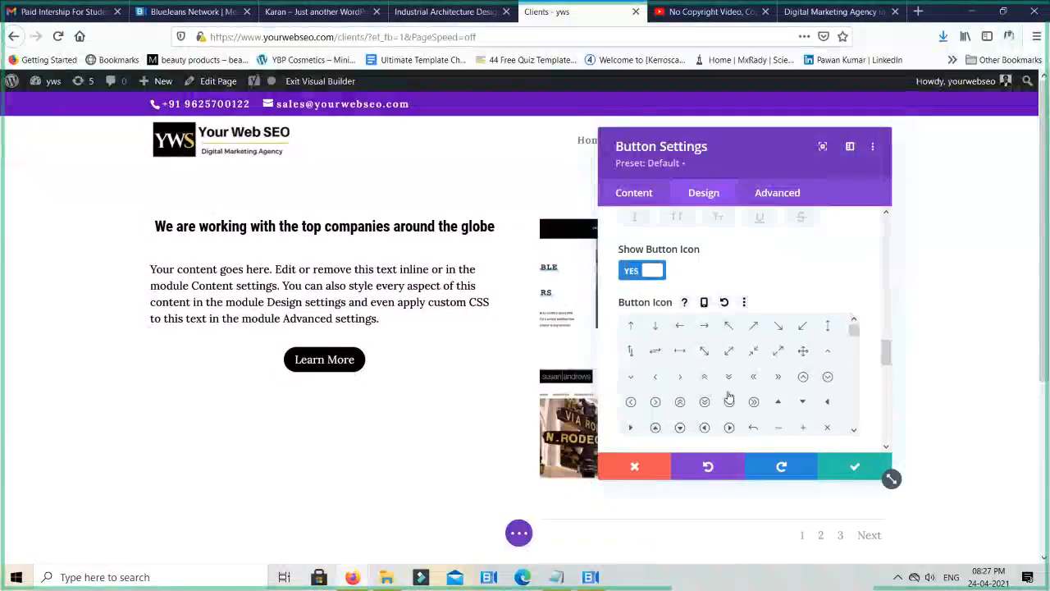
scroll(728, 396, "up", 2)
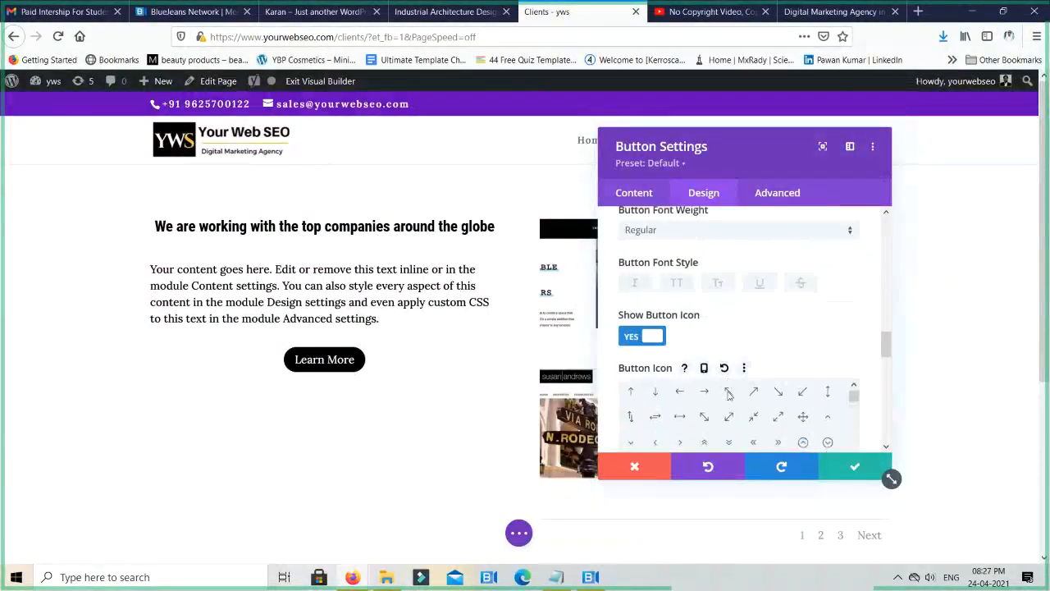
scroll(728, 395, "down", 5)
scroll(730, 385, "up", 2)
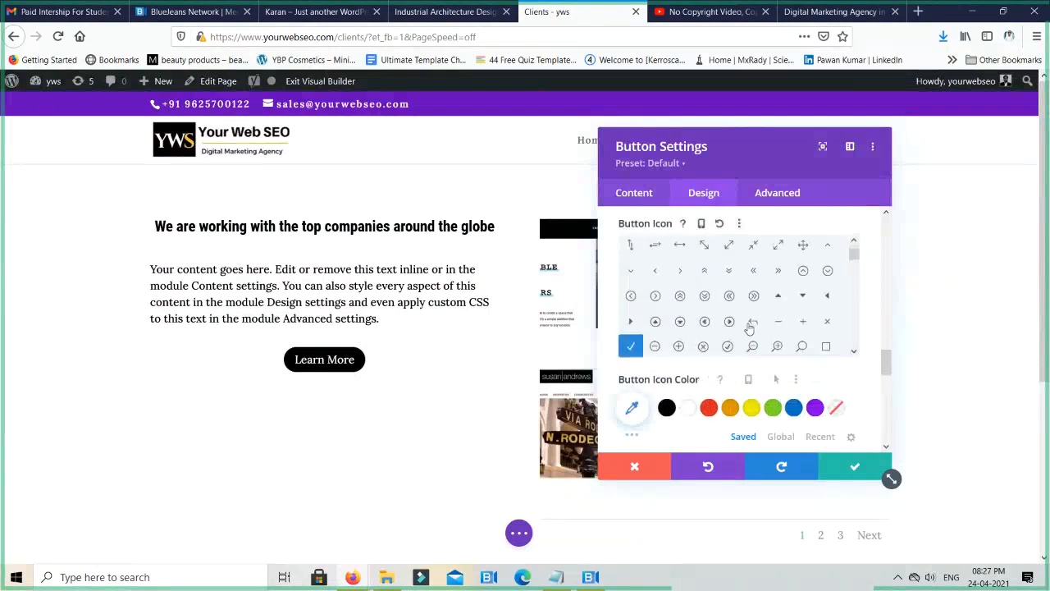
scroll(749, 328, "down", 5)
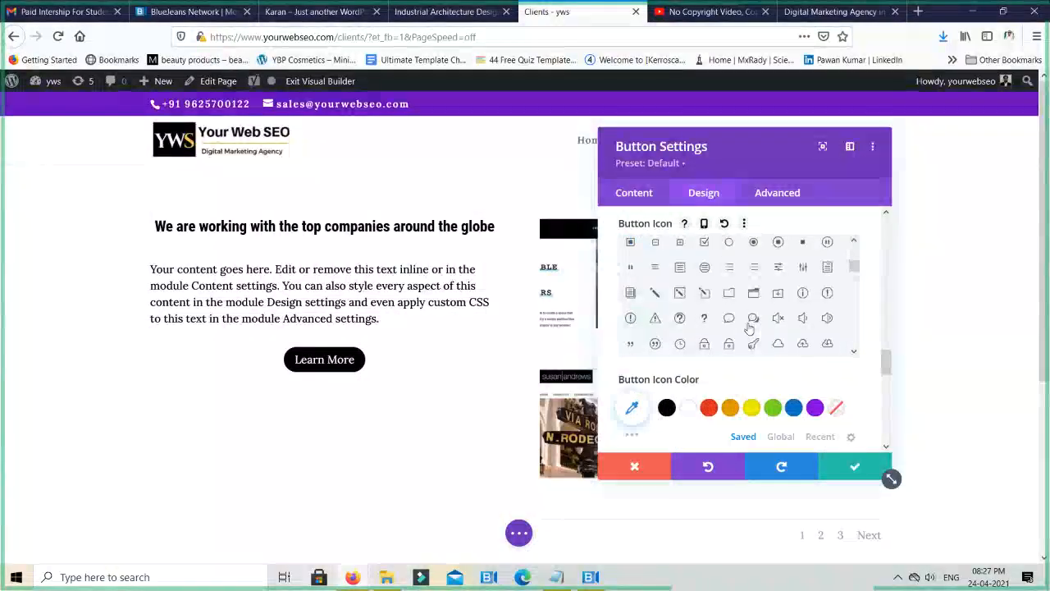
scroll(749, 328, "down", 3)
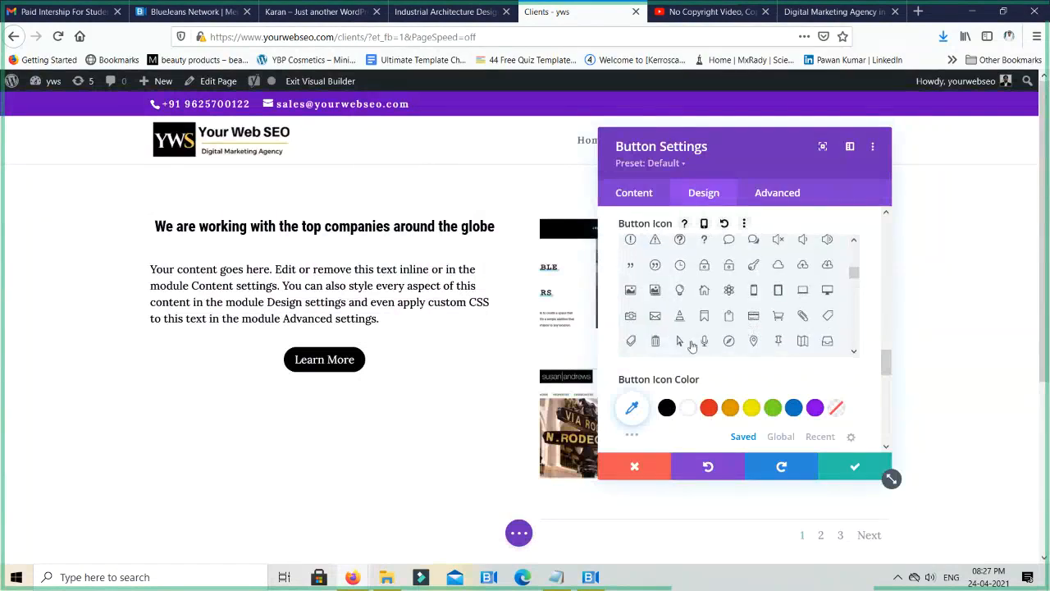
left_click(680, 340)
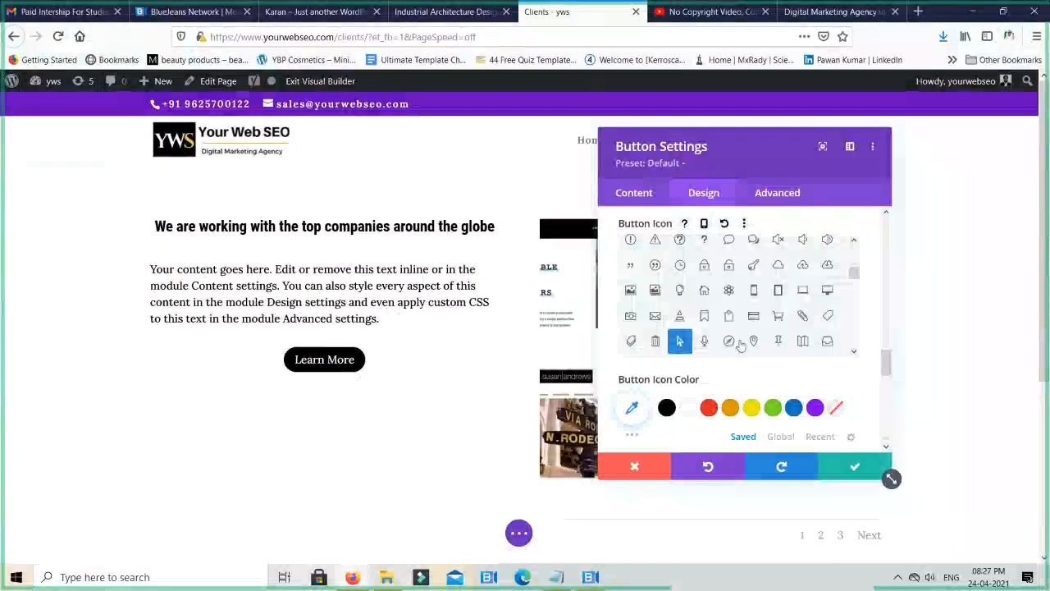
- Browse the remaining button icons and select Right as the icon placement
scroll(735, 343, "down", 3)
scroll(736, 343, "down", 5)
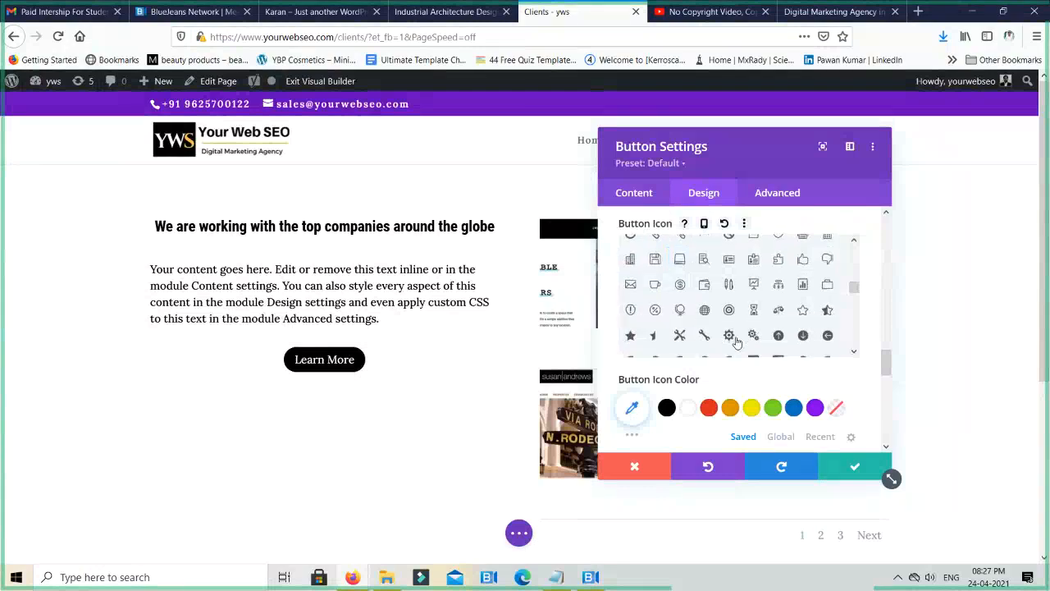
scroll(736, 343, "down", 8)
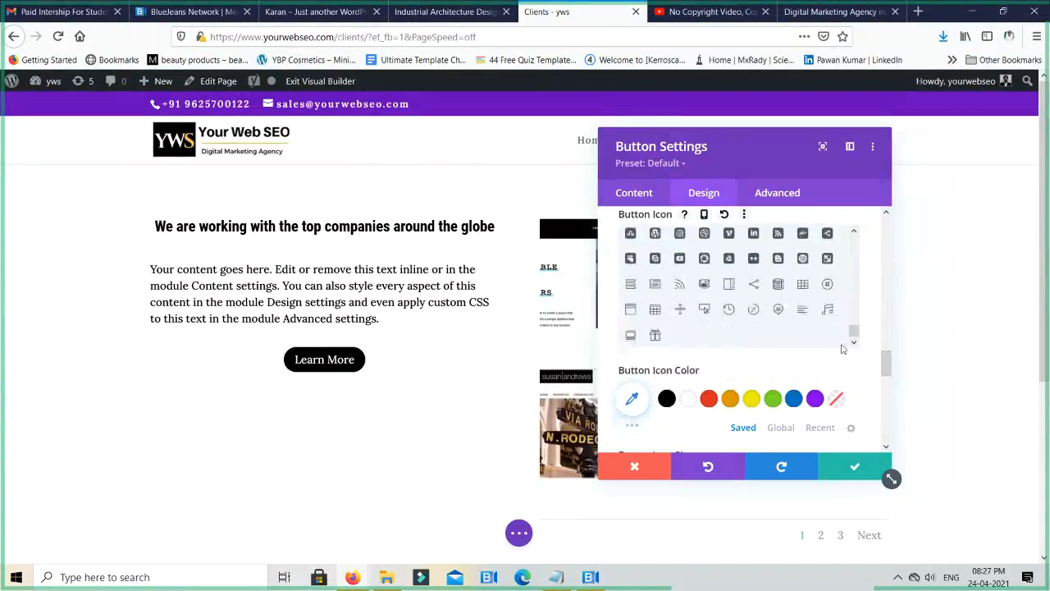
scroll(837, 349, "up", 2)
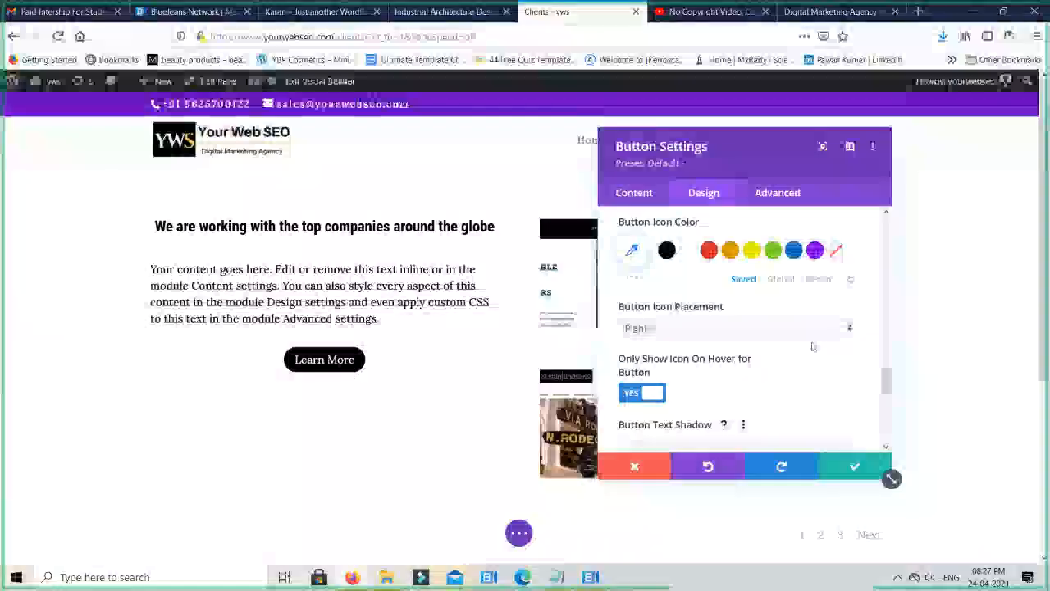
left_click(658, 328)
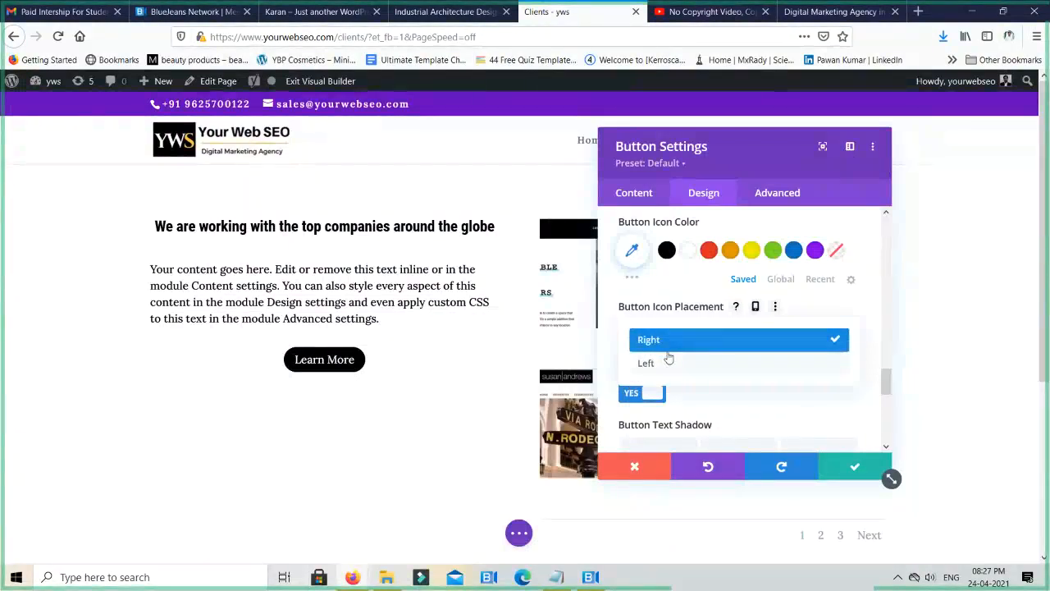
left_click(678, 343)
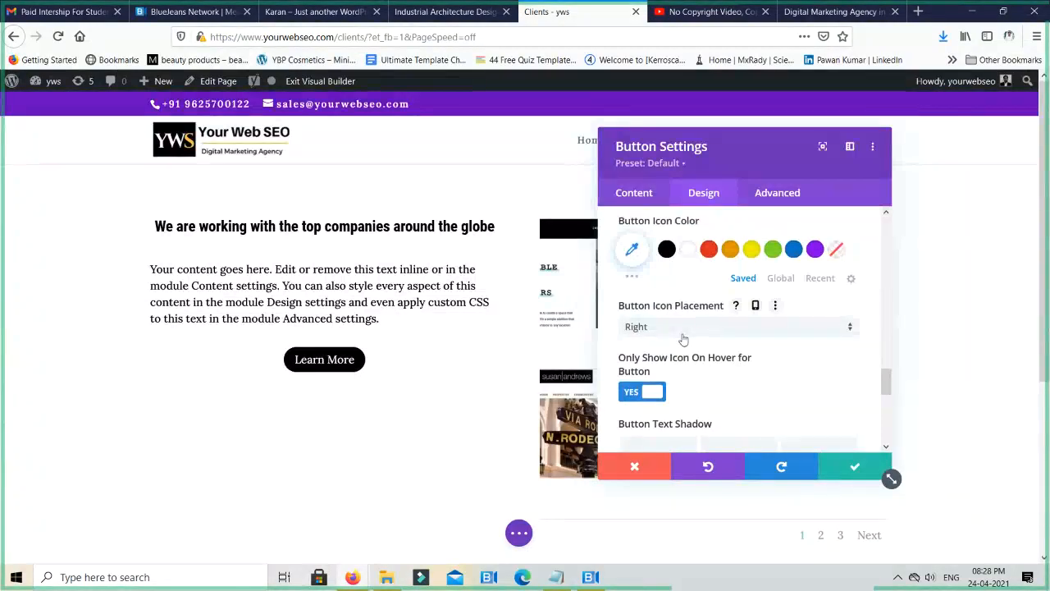
- Set the button icon's color to orange after trying white and red
scroll(682, 339, "down", 2)
scroll(682, 339, "up", 4)
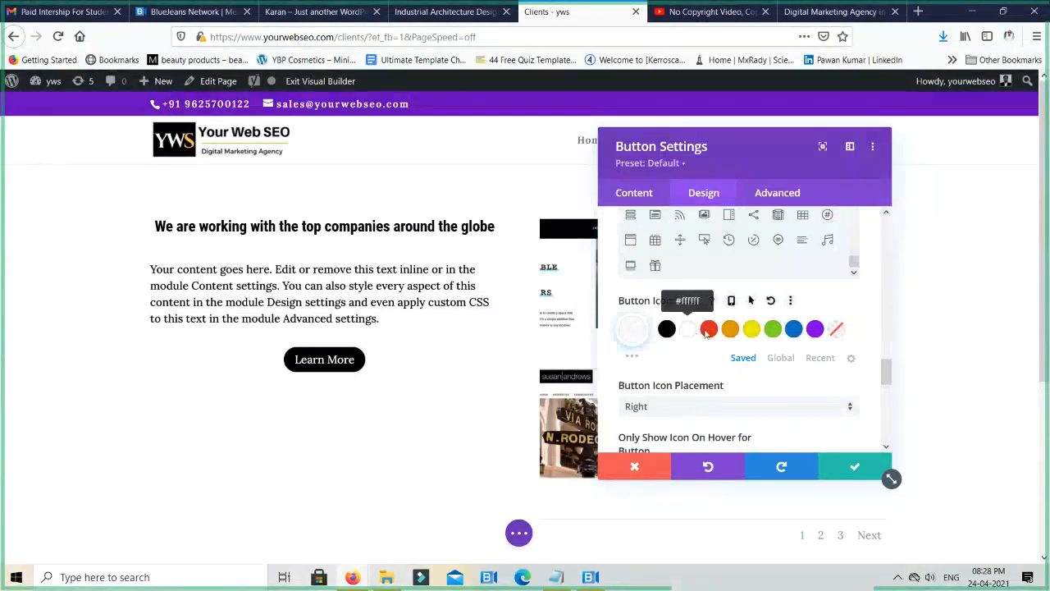
left_click(708, 330)
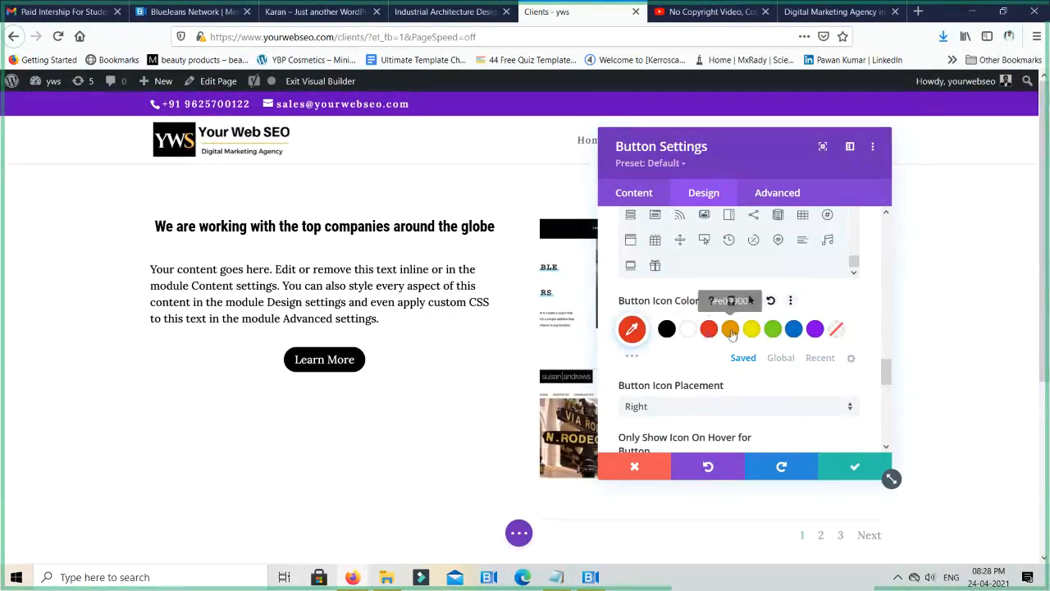
left_click(730, 329)
- Turn off showing the button icon only on hover, and turn the option back on
scroll(693, 369, "down", 1)
scroll(693, 369, "down", 2)
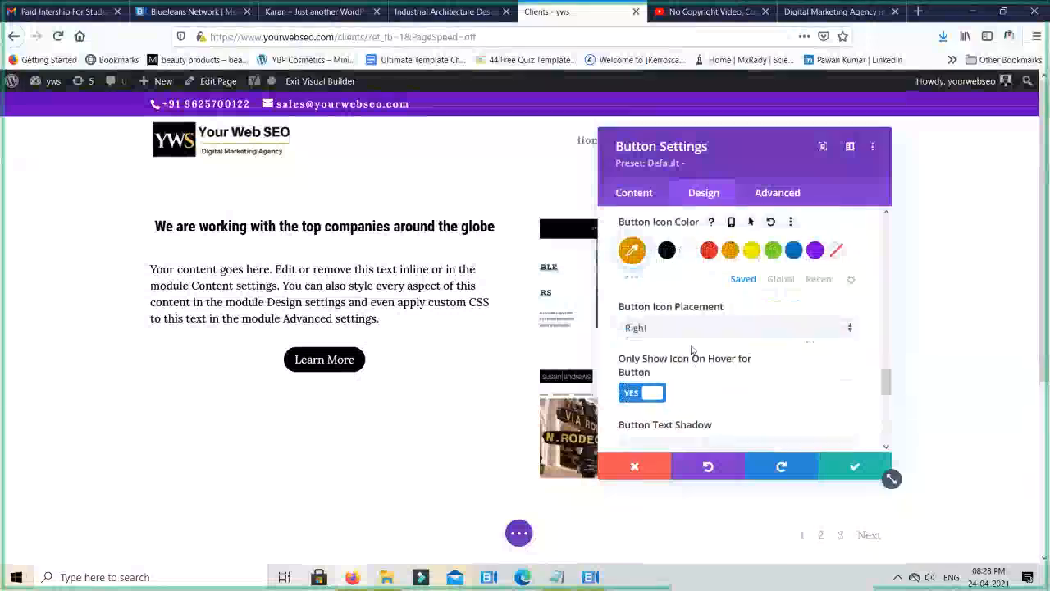
left_click(626, 396)
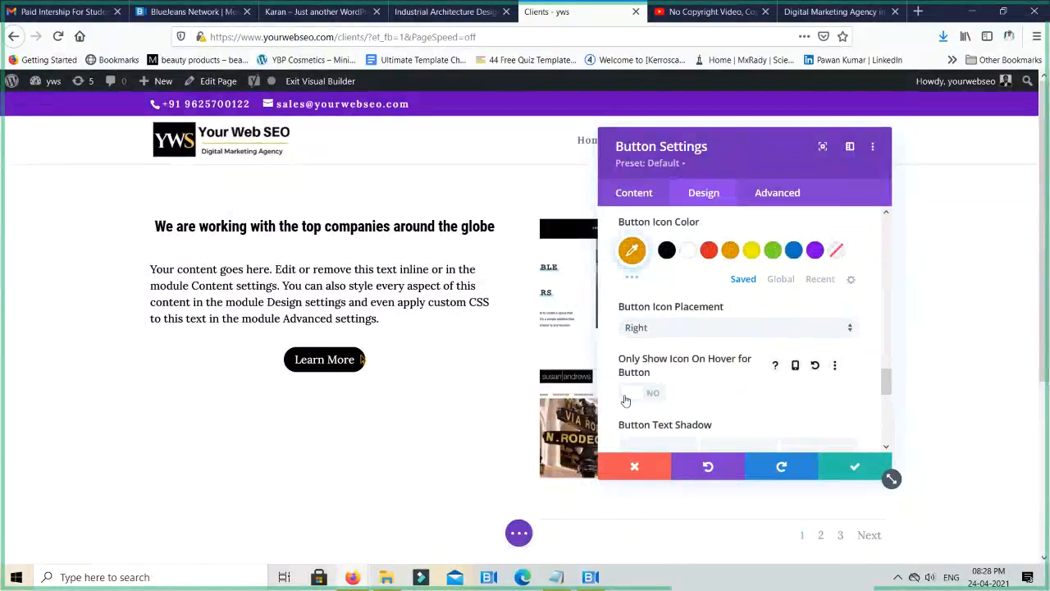
left_click(628, 395)
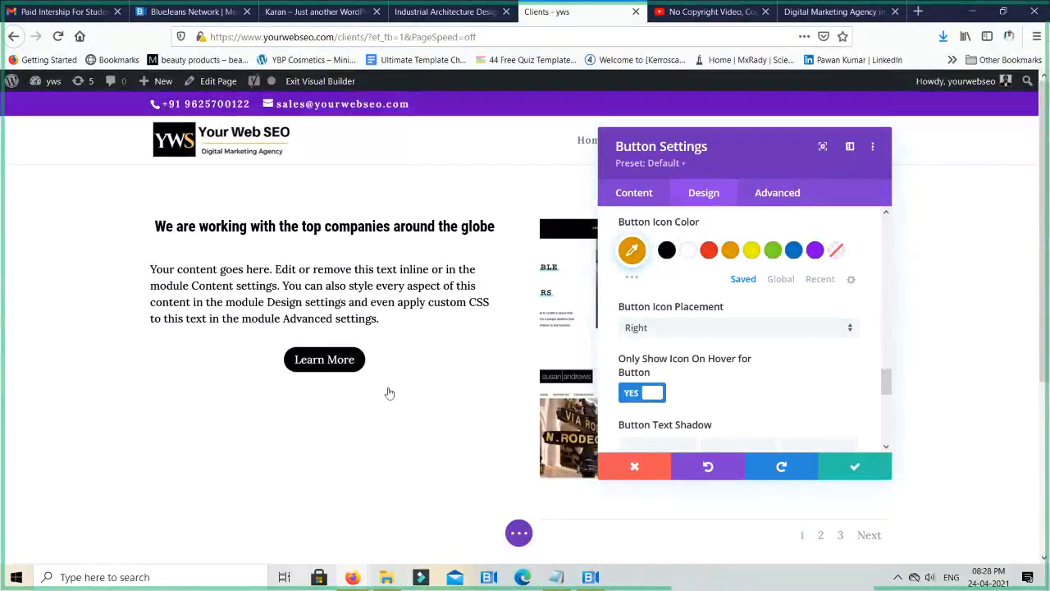
- Turn off showing the button icon only on hover, and apply the solid box shadow preset offset to the lower right of the button
left_click(633, 393)
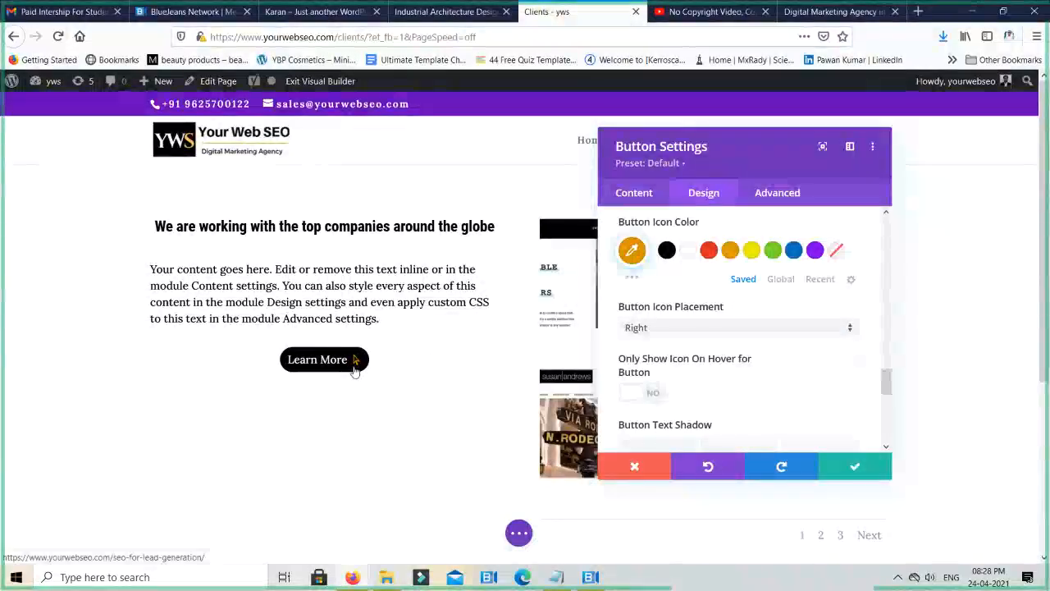
scroll(760, 387, "down", 2)
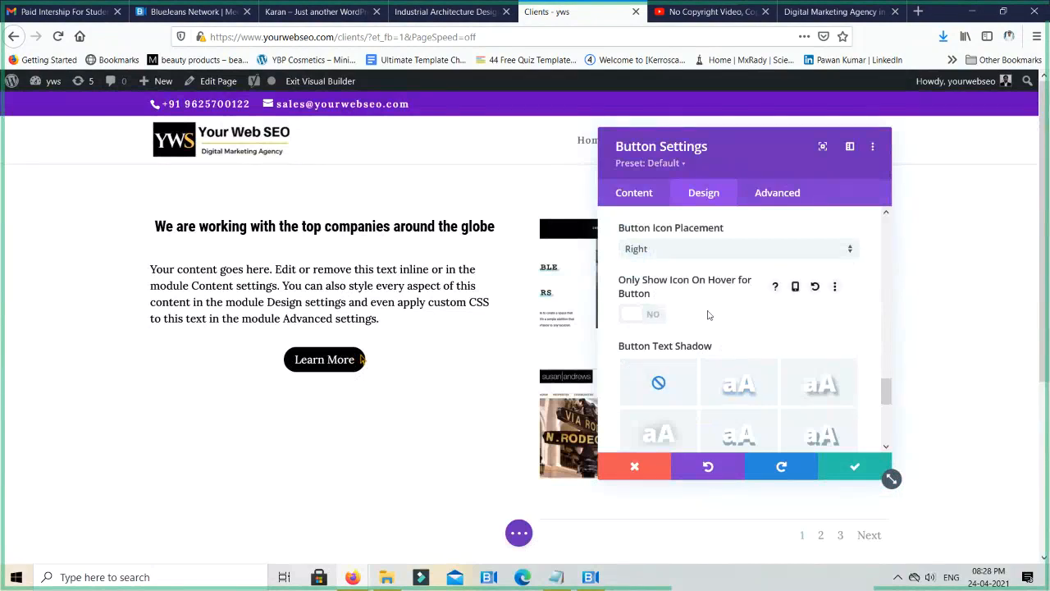
scroll(681, 317, "down", 4)
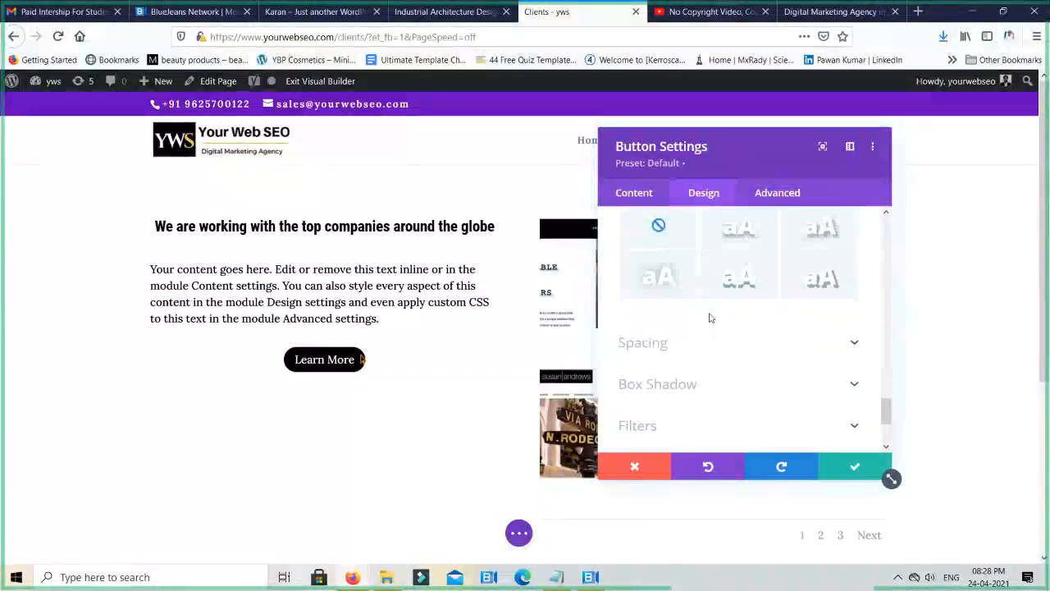
left_click(707, 385)
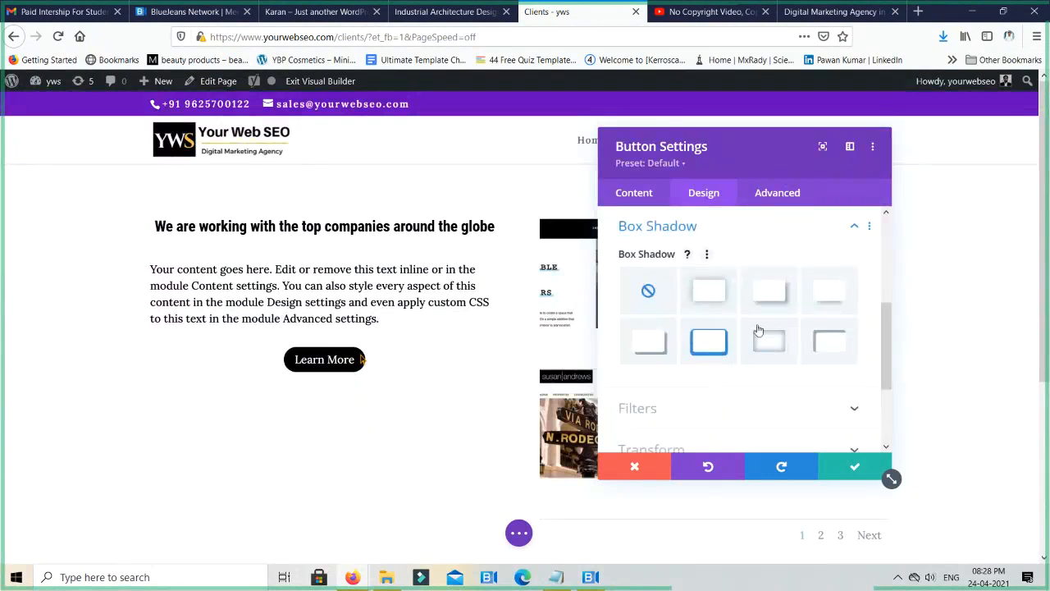
left_click(664, 349)
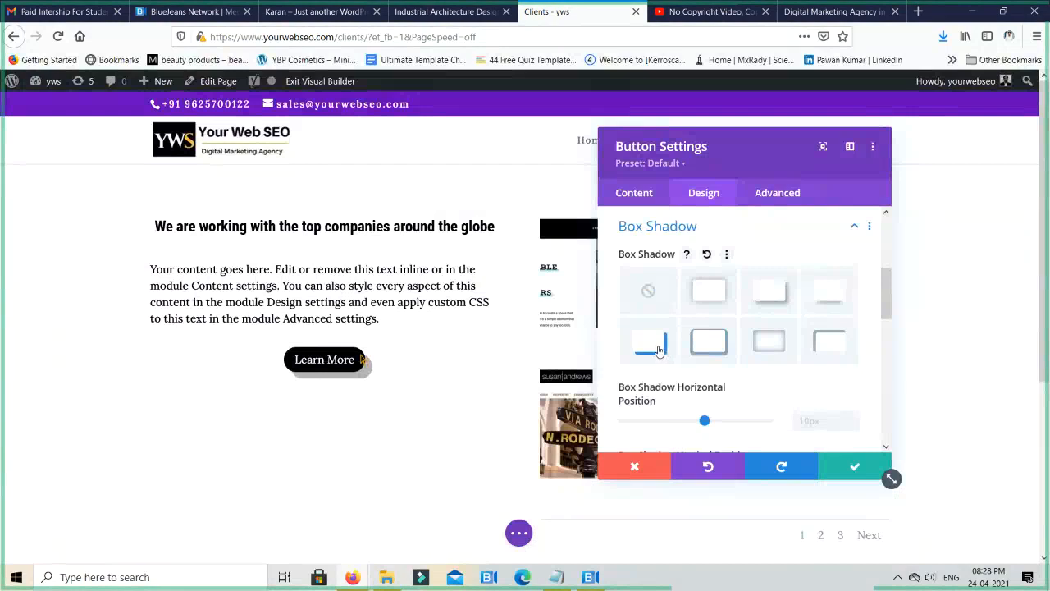
- Set the button's box shadow horizontal position to 2px
mouse_move(702, 423)
left_mouse_down()
mouse_move(653, 422)
mouse_move(701, 422)
left_mouse_up()
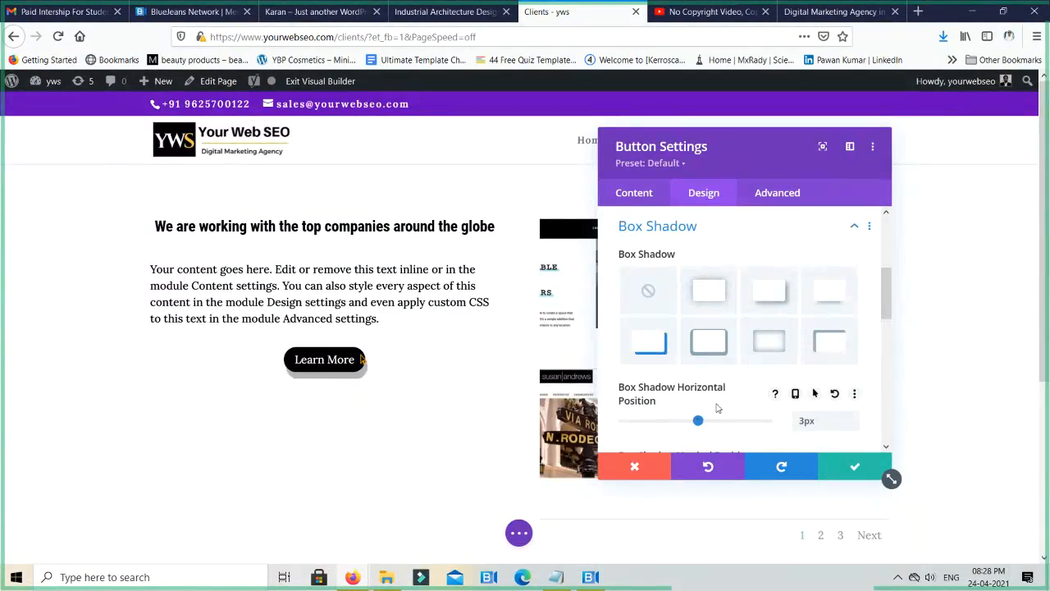
scroll(718, 408, "down", 1)
scroll(718, 408, "up", 1)
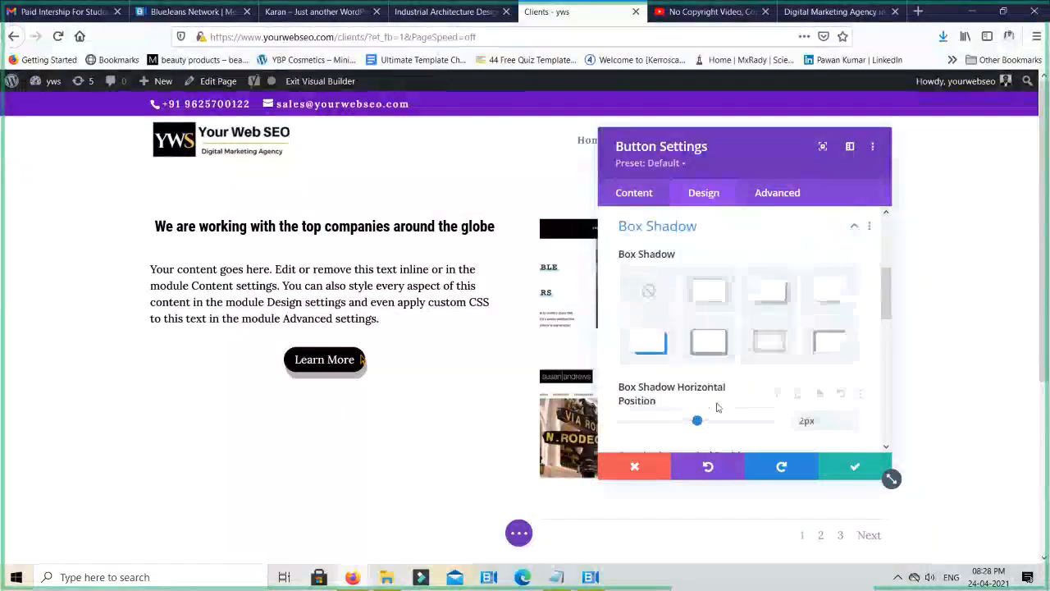
scroll(718, 408, "up", 1)
scroll(717, 408, "up", 1)
scroll(718, 407, "down", 4)
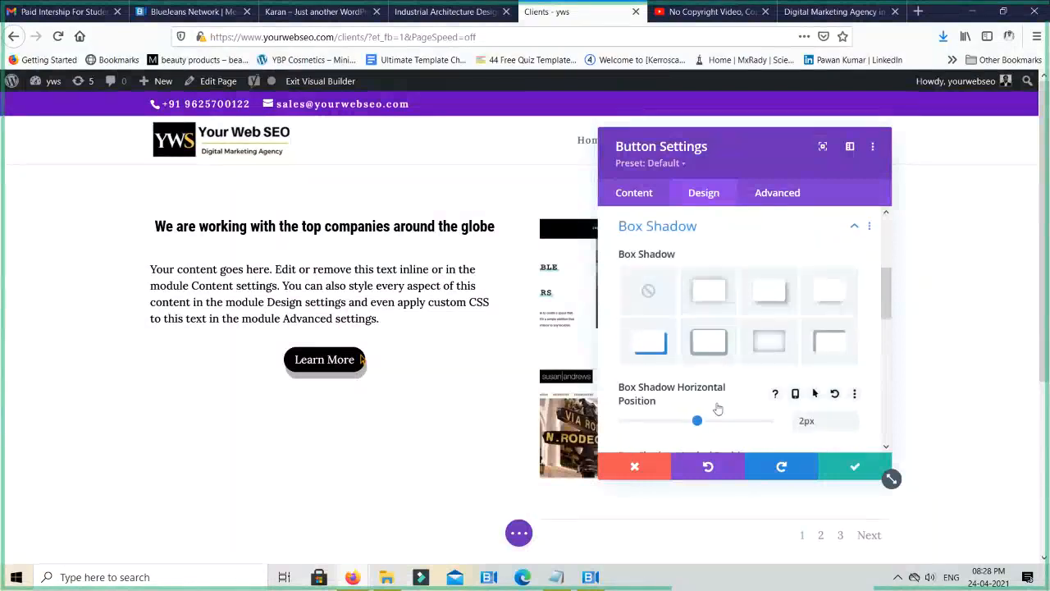
- Set the button's shadow color to red #e02b20 after trying orange
scroll(710, 403, "down", 1)
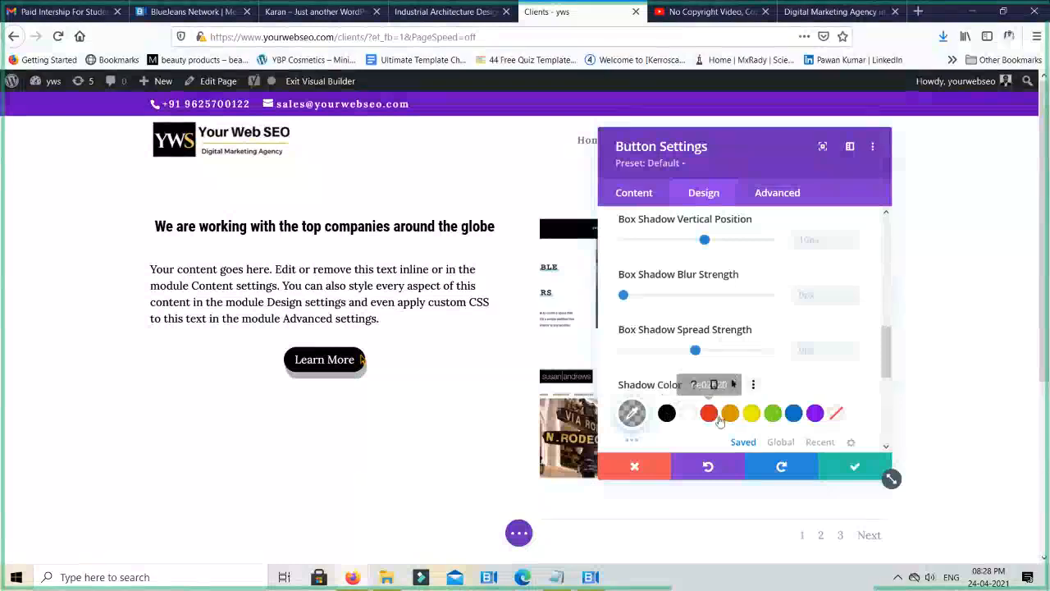
left_click(731, 422)
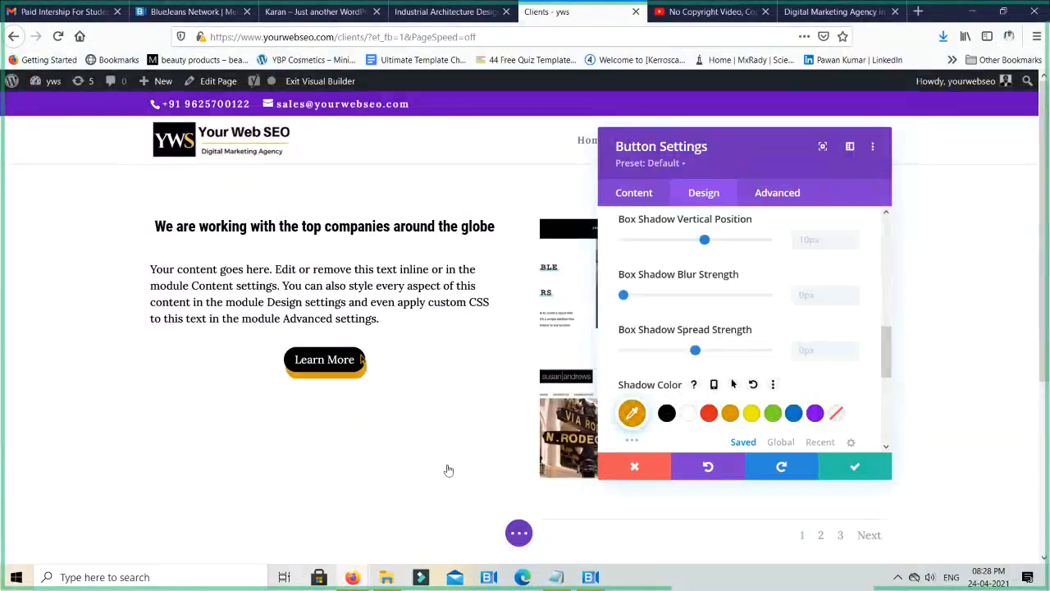
left_click(716, 422)
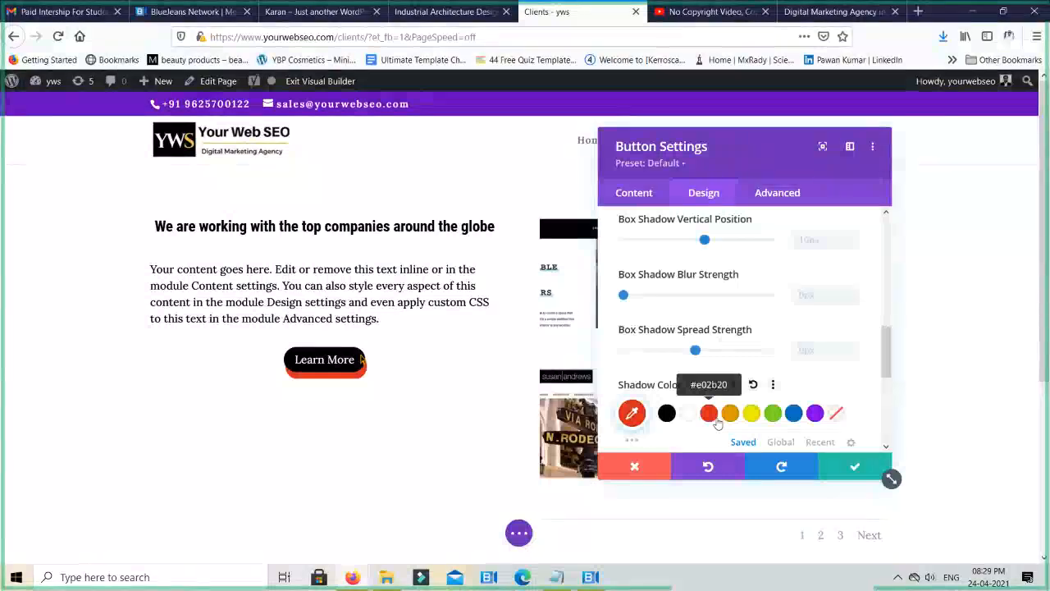
- Try Inner Shadow as the button's box shadow position and return it to Outer Shadow
scroll(714, 406, "down", 3)
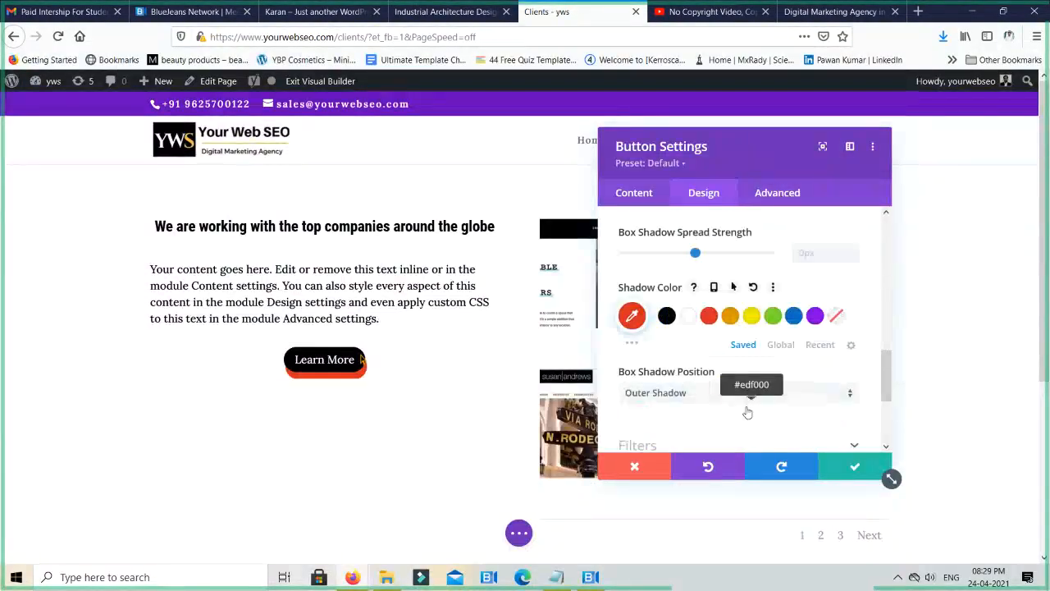
left_click(698, 337)
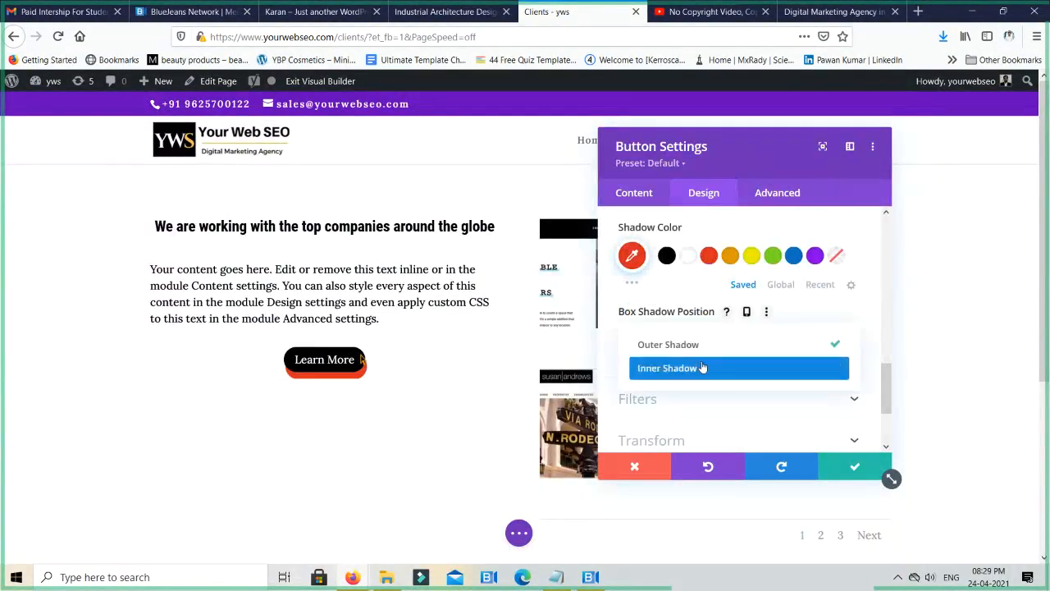
left_click(702, 366)
left_click(696, 333)
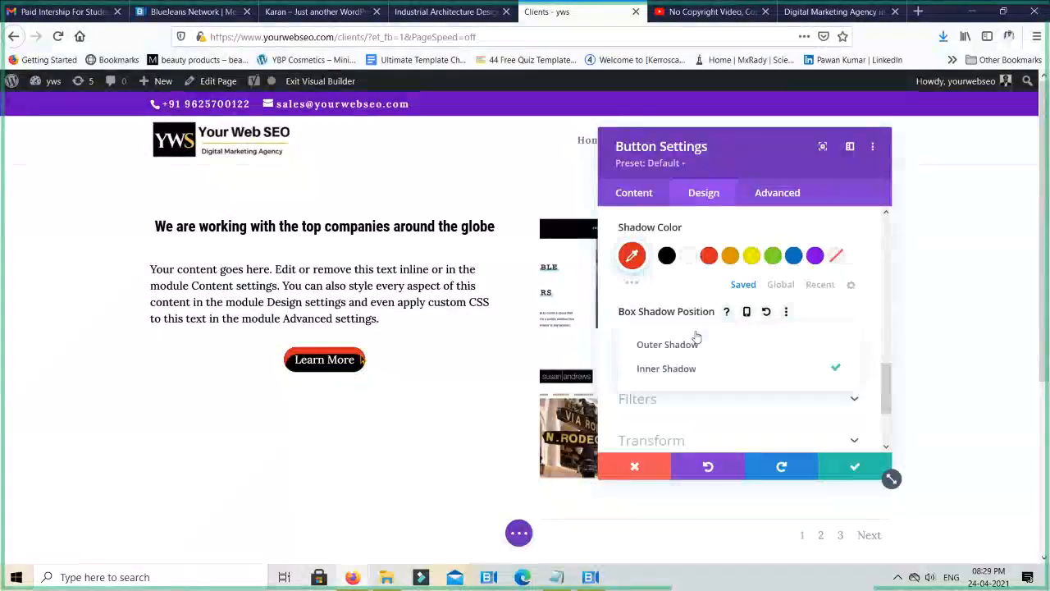
left_click(699, 348)
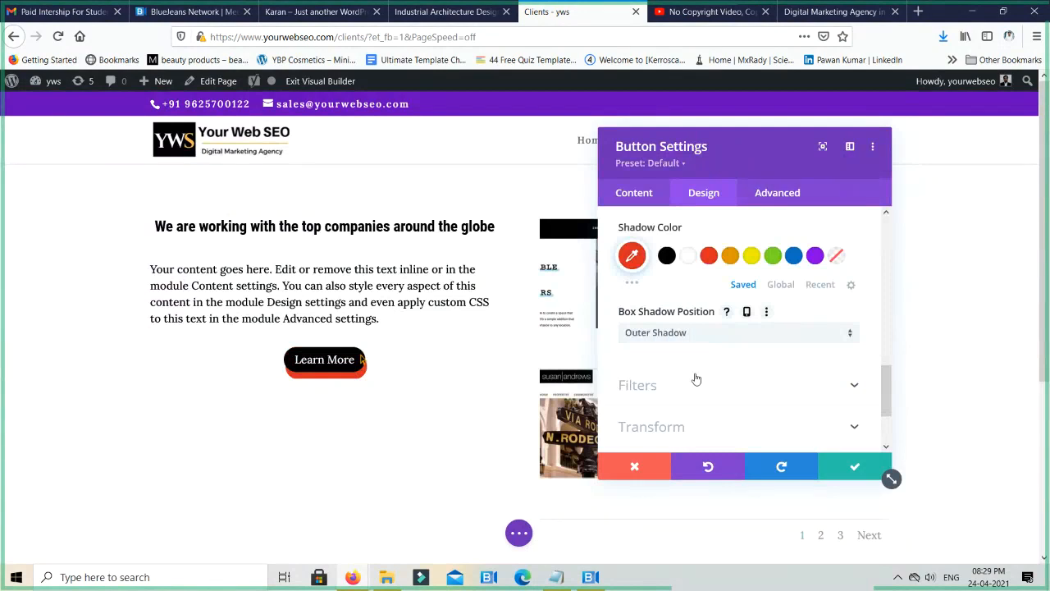
- Examine the button's Transform scale options and collapse the section
scroll(695, 377, "down", 1)
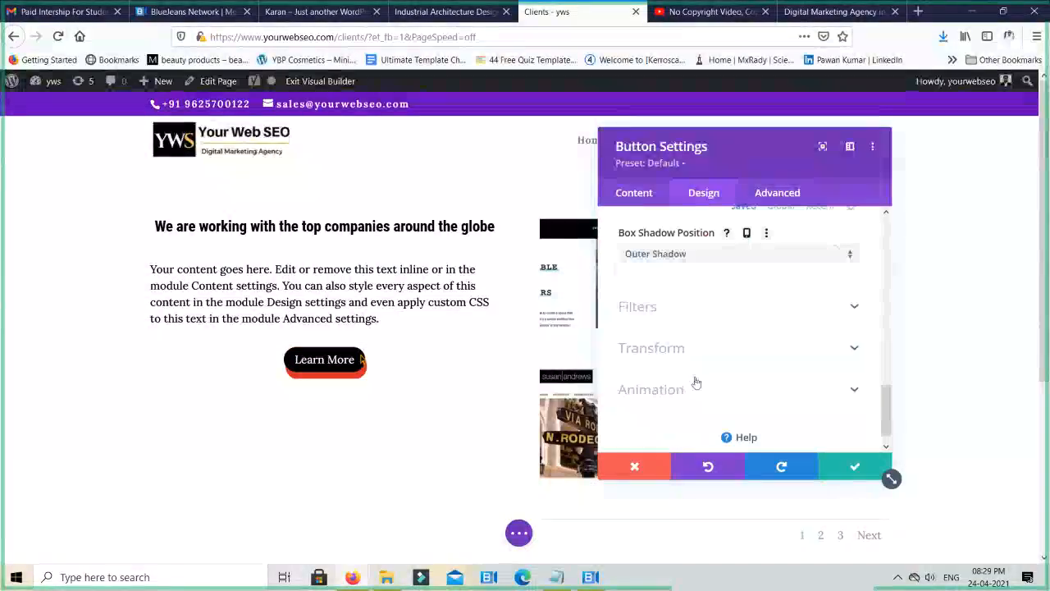
left_click(689, 356)
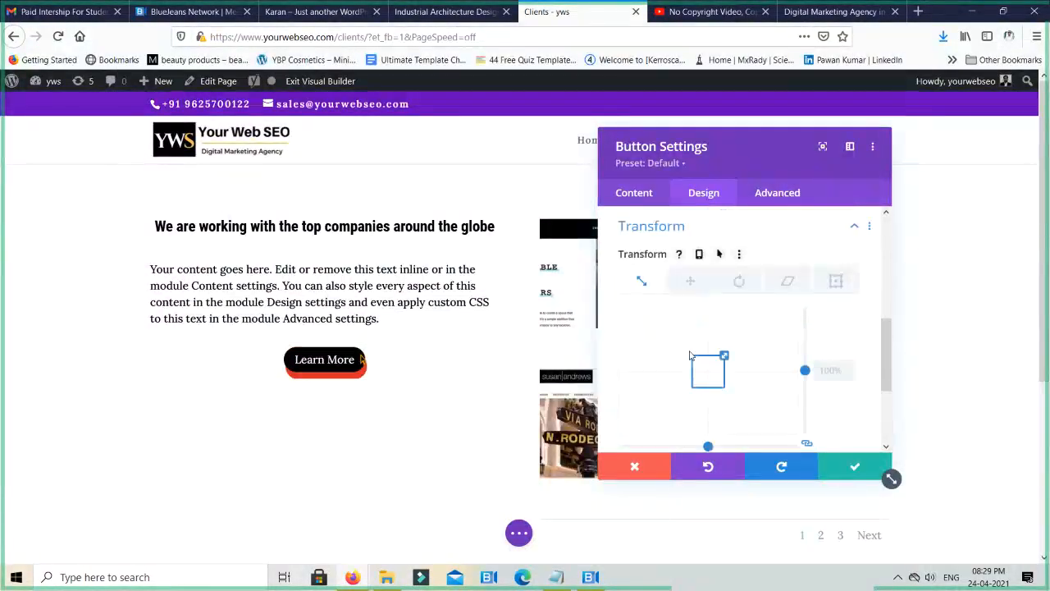
scroll(690, 356, "down", 1)
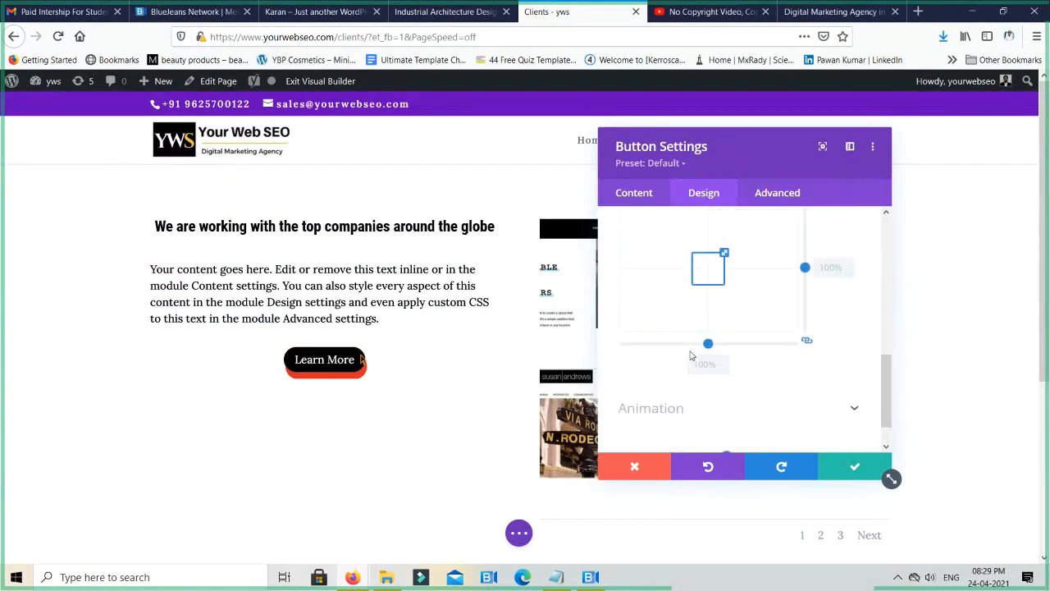
scroll(691, 355, "down", 1)
scroll(703, 330, "up", 3)
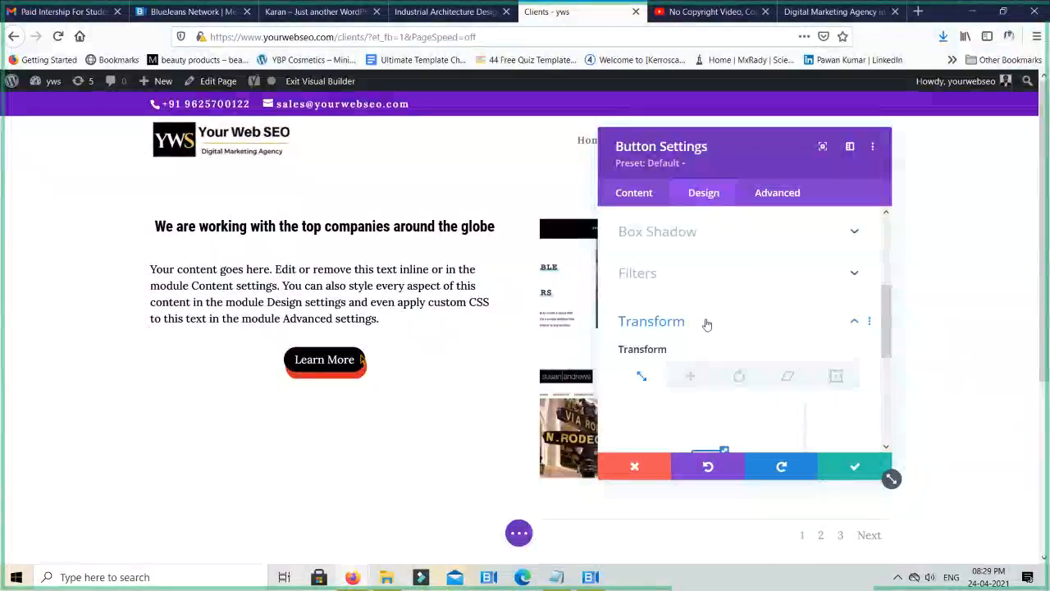
left_click(707, 323)
- Try the Fade, Slide, Bounce, Roll, Fold, Flip and Zoom animation styles on the Learn More button
left_click(675, 373)
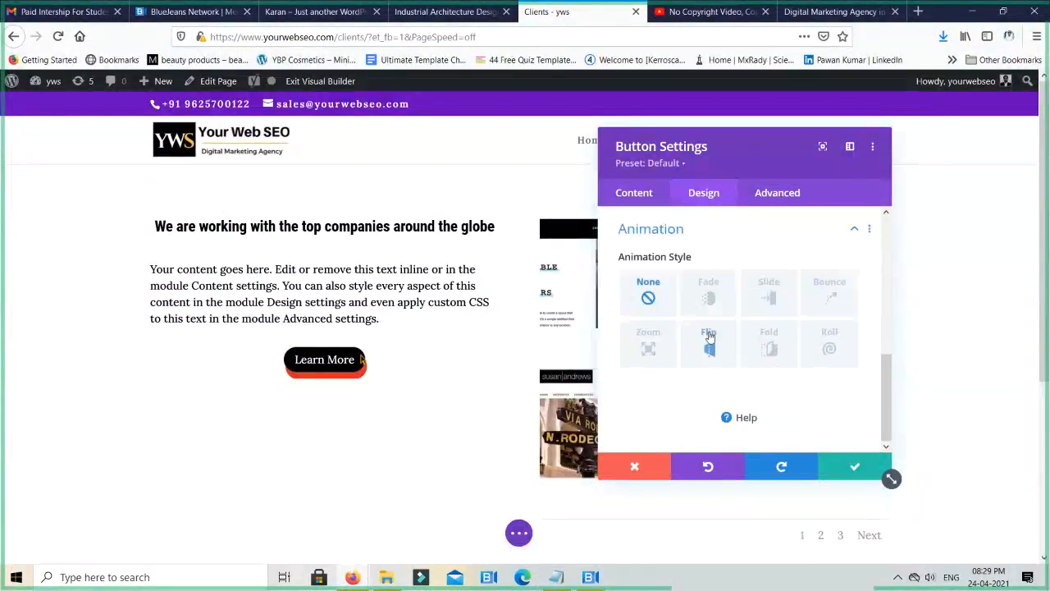
left_click(711, 297)
left_click(763, 301)
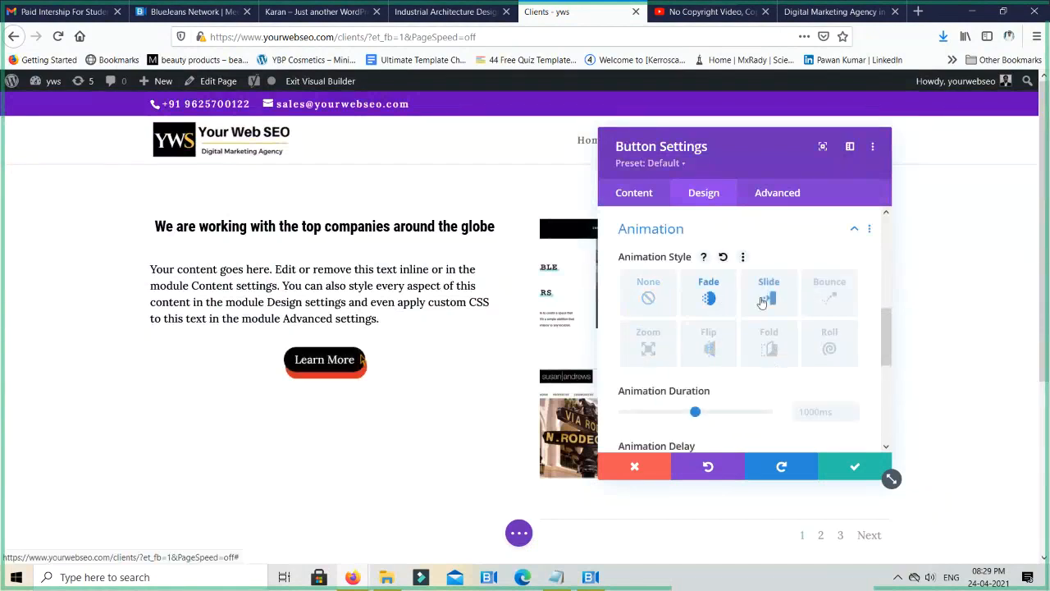
left_click(828, 302)
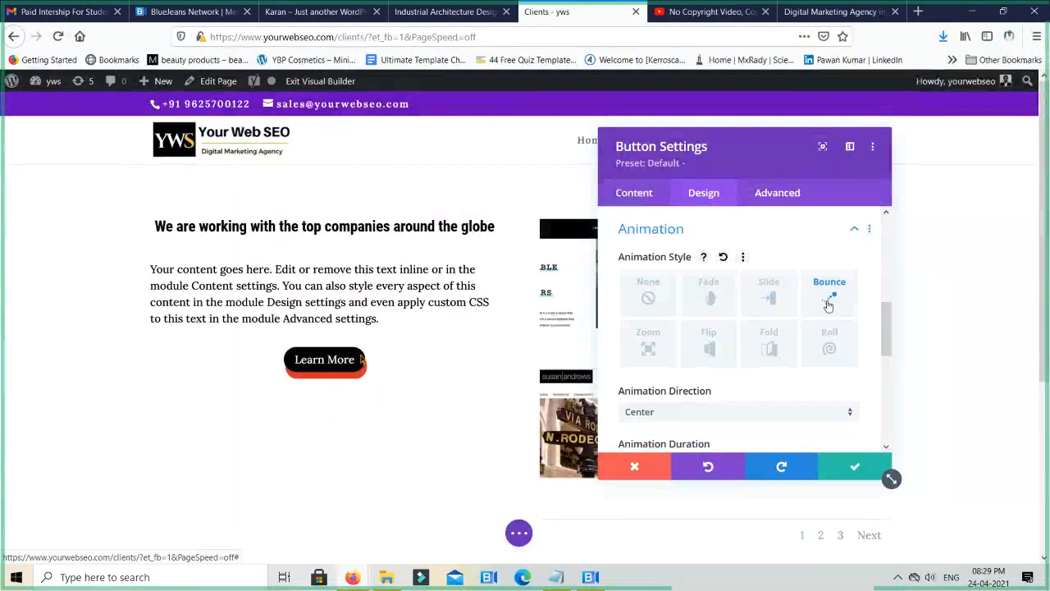
left_click(829, 349)
left_click(771, 349)
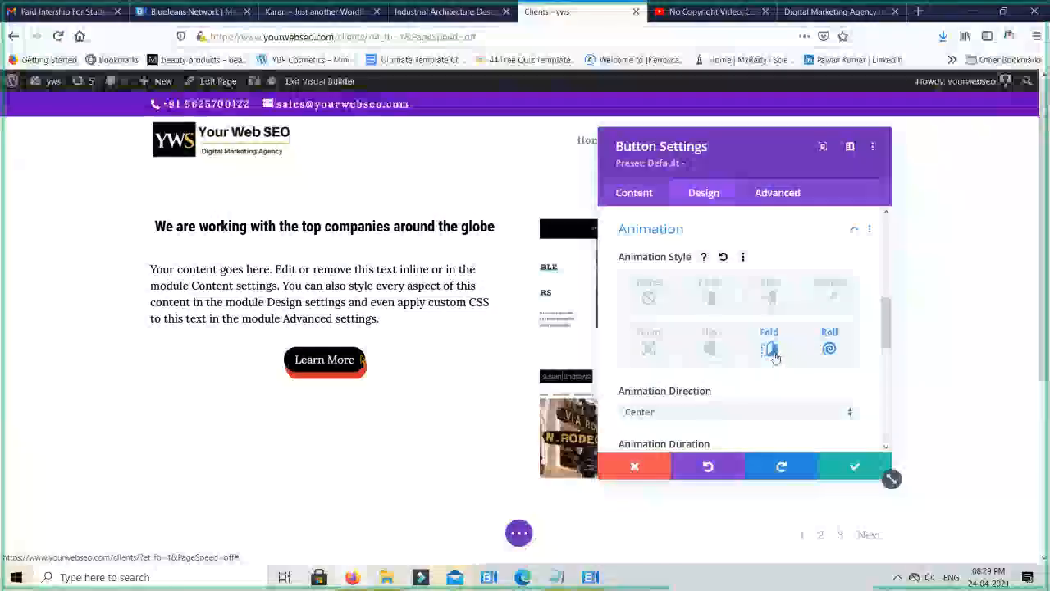
left_click(709, 348)
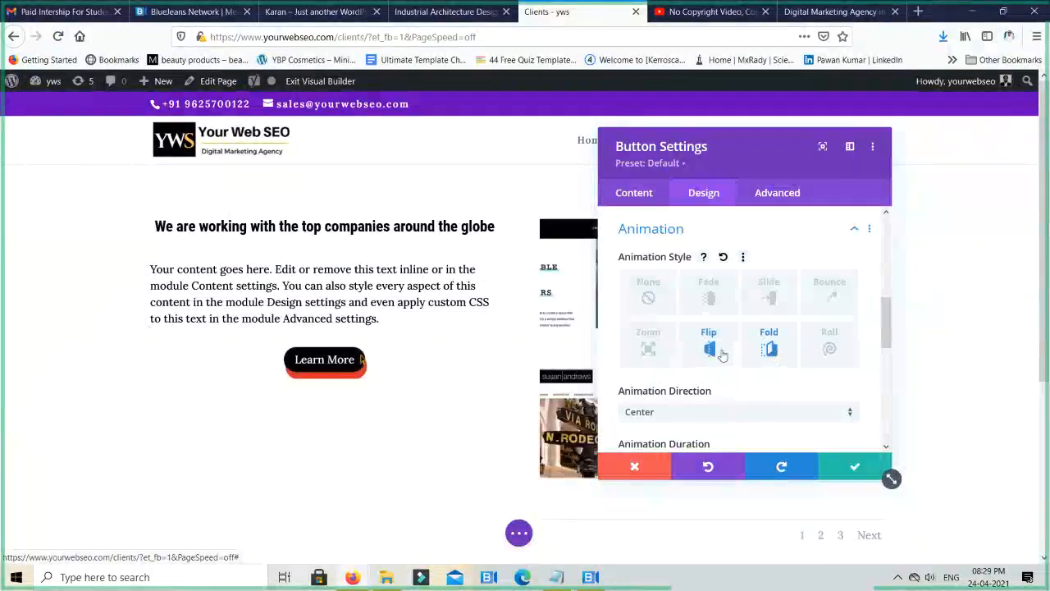
left_click(648, 351)
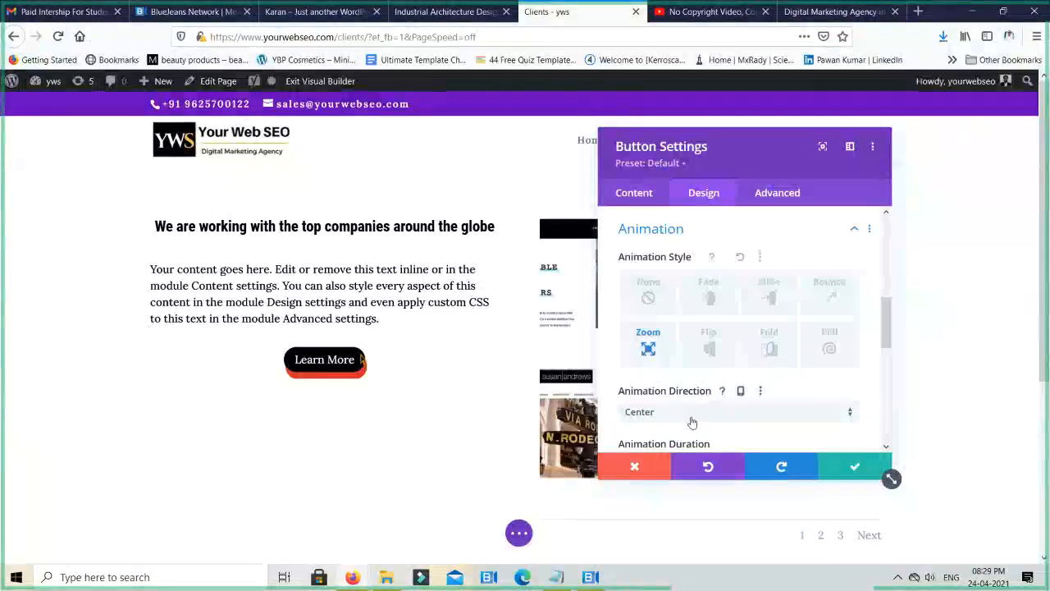
- Review the Zoom animation's timing options, trying Loop as the animation repeat and returning it to Once
scroll(691, 420, "down", 2)
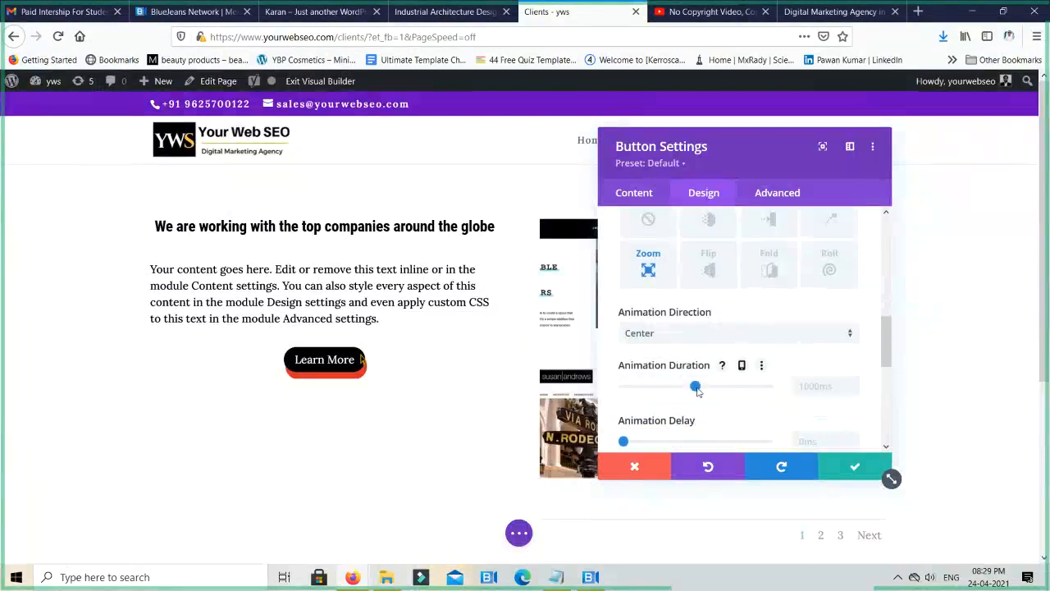
scroll(696, 390, "down", 2)
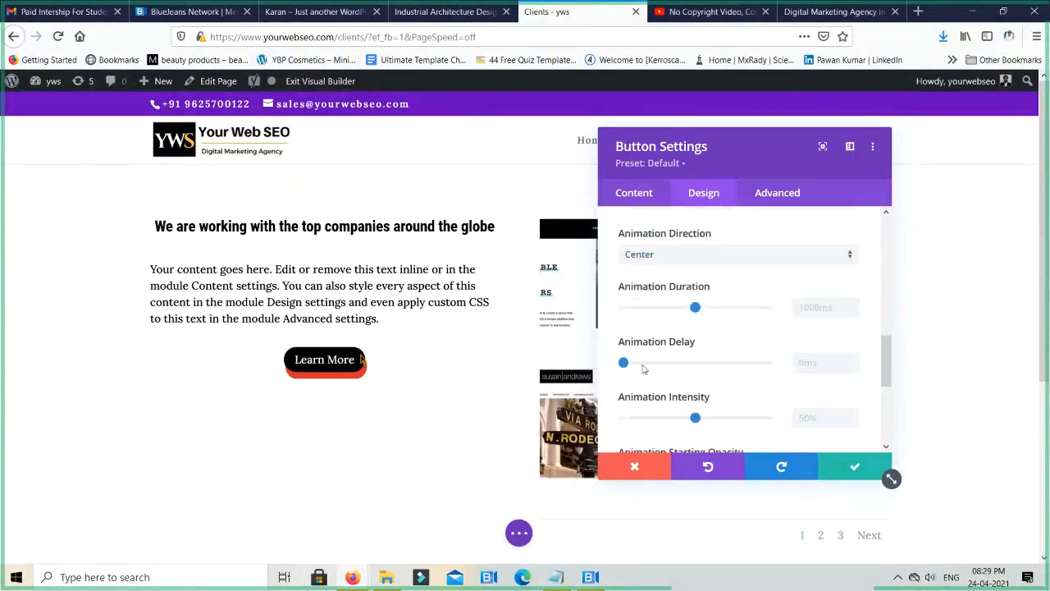
scroll(643, 373, "down", 4)
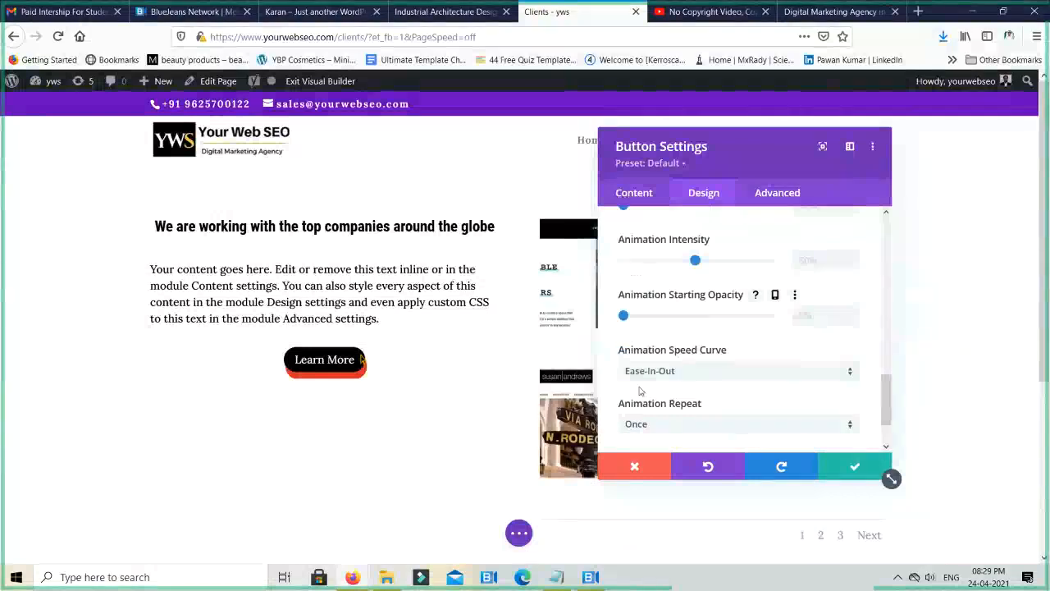
scroll(639, 391, "down", 2)
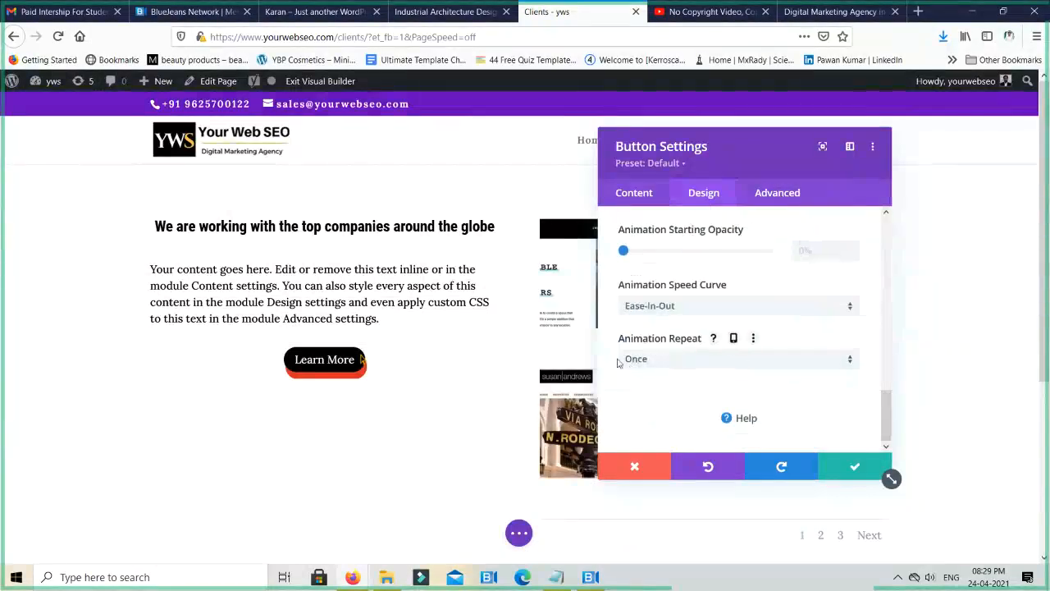
left_click(648, 363)
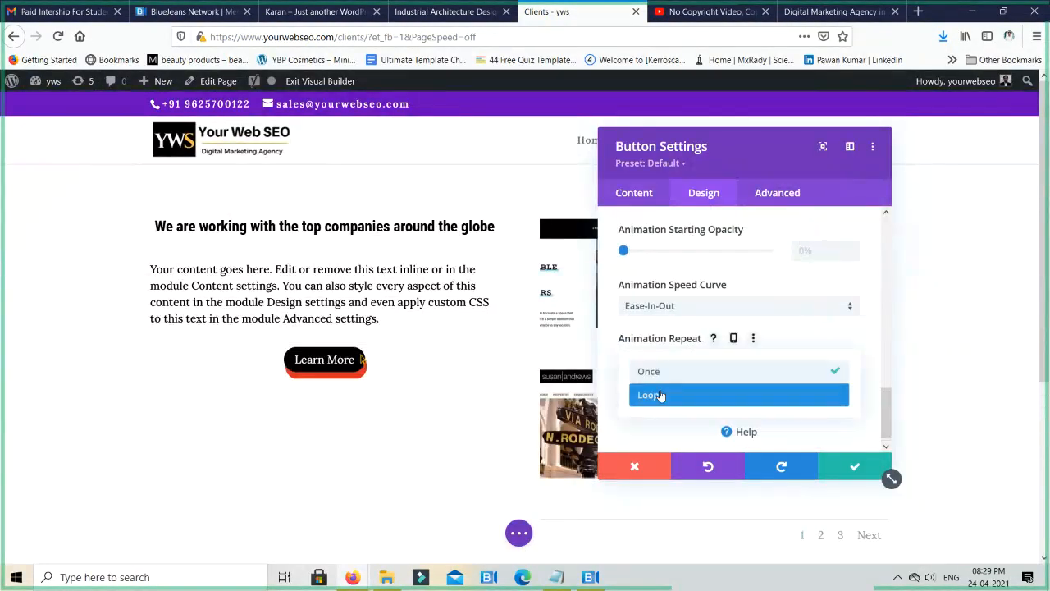
left_click(661, 396)
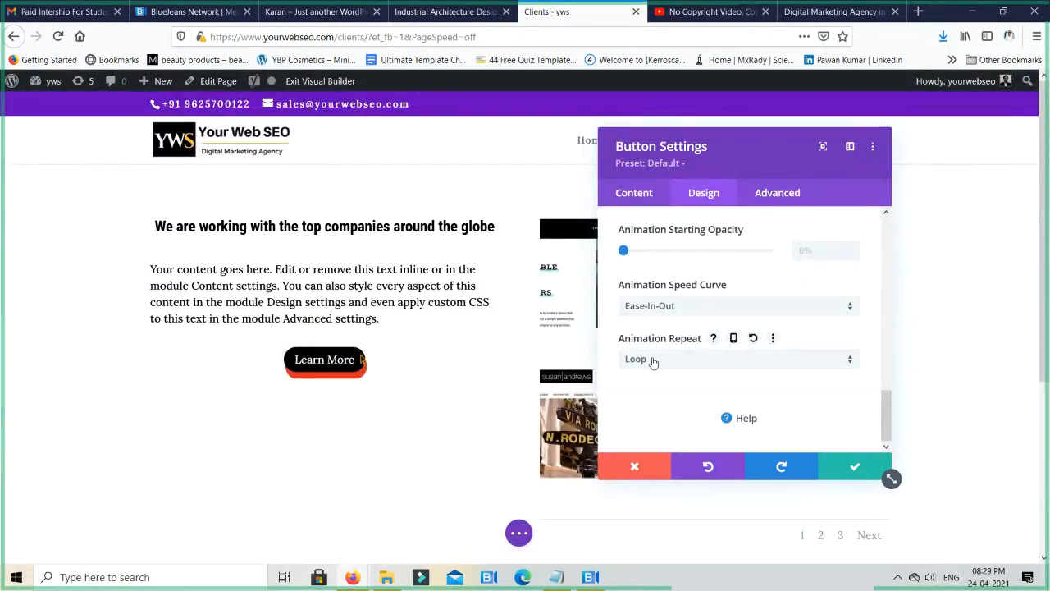
left_click(654, 363)
left_click(664, 374)
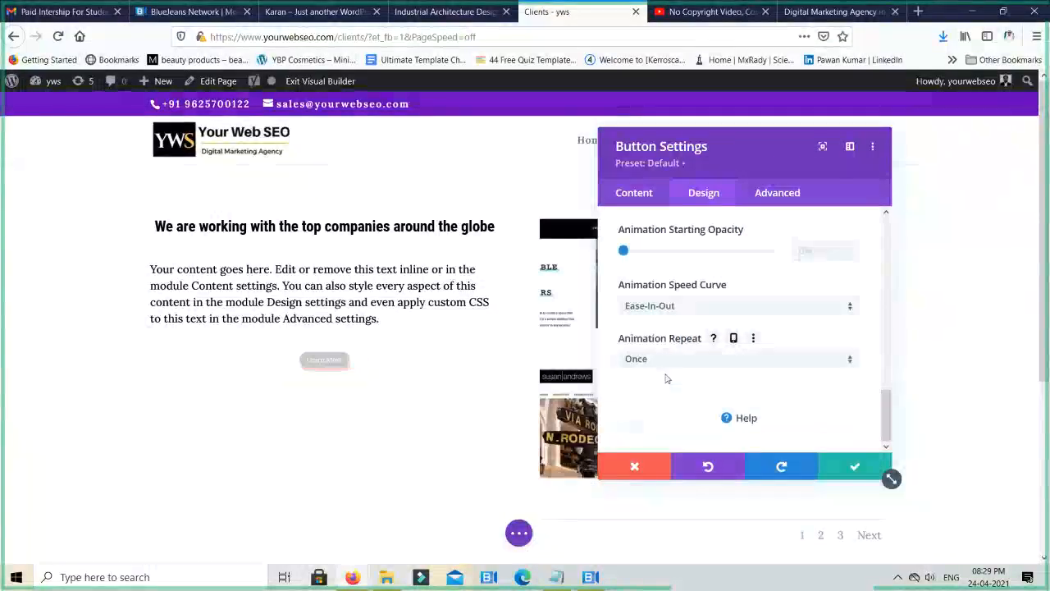
- Set the button's animation style to None and open the button's content settings
scroll(671, 374, "up", 2)
scroll(670, 369, "up", 1)
scroll(671, 366, "up", 4)
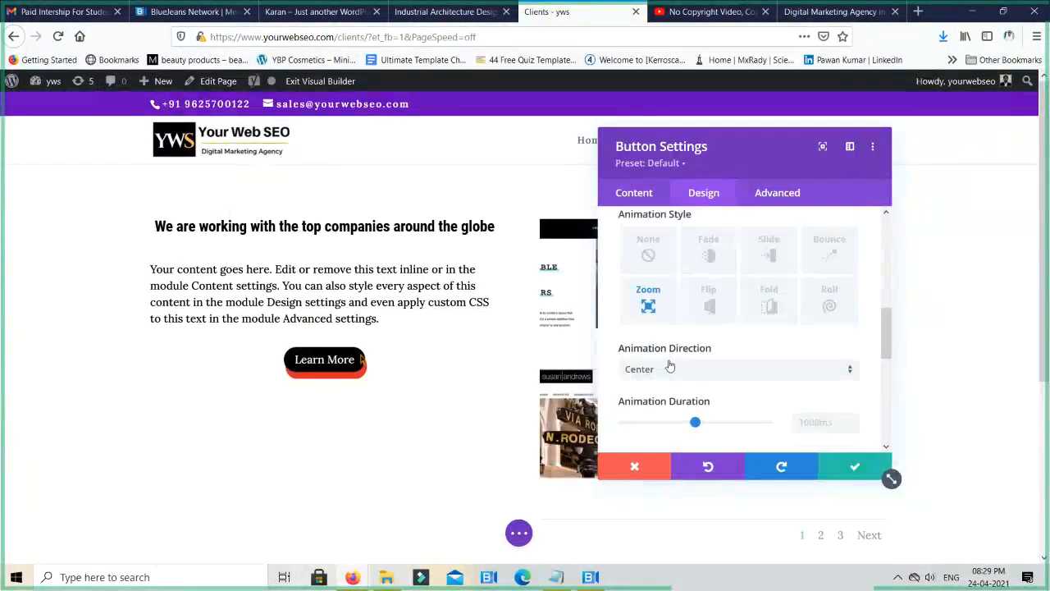
scroll(671, 361, "down", 1)
left_click(647, 315)
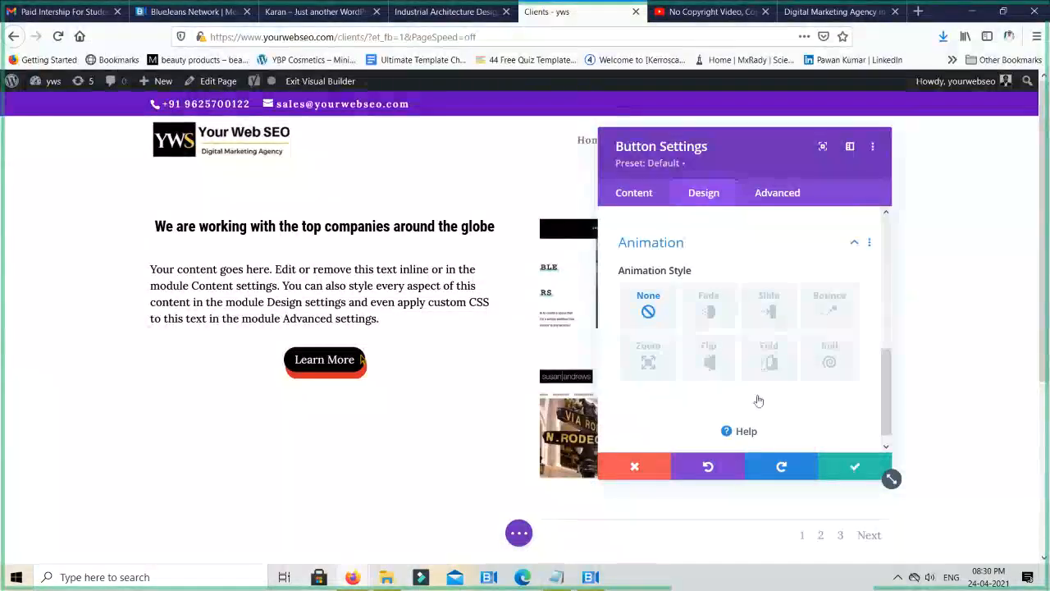
left_click(607, 200)
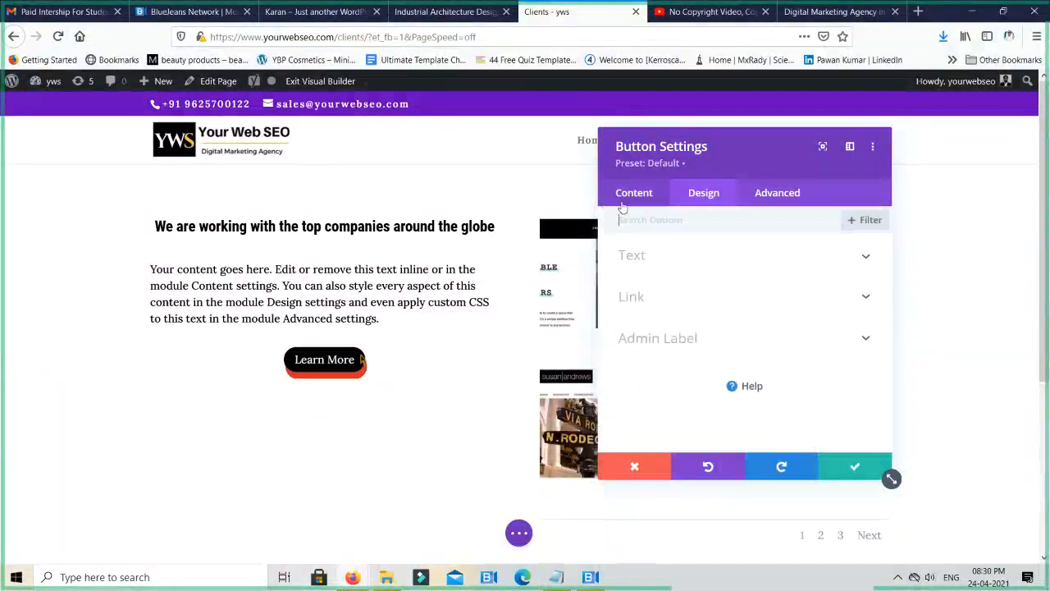
- Check the Learn More button's link URL and link target, and save the button settings
left_click(669, 304)
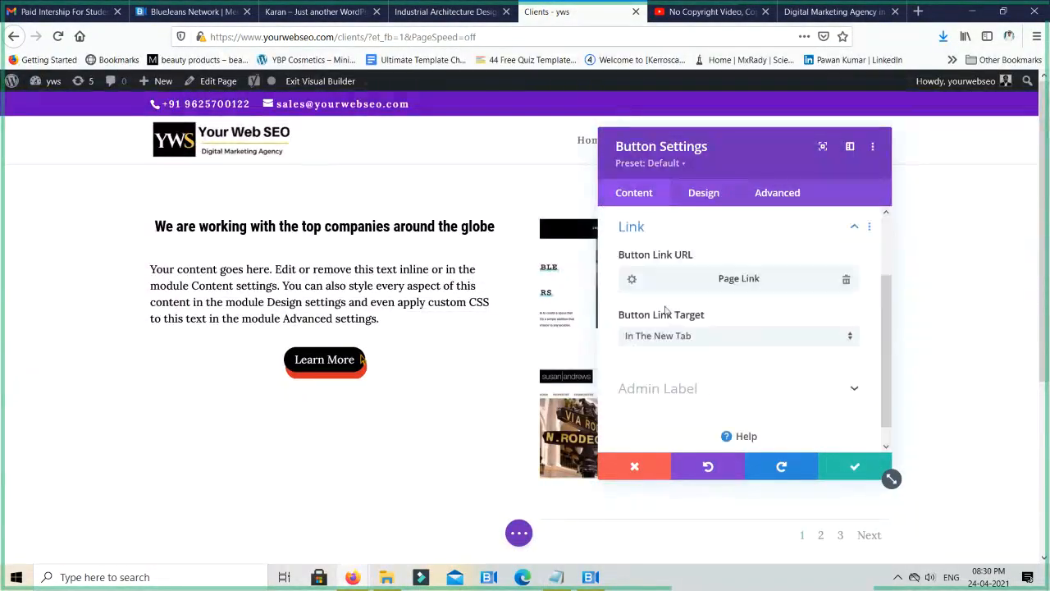
left_click(851, 468)
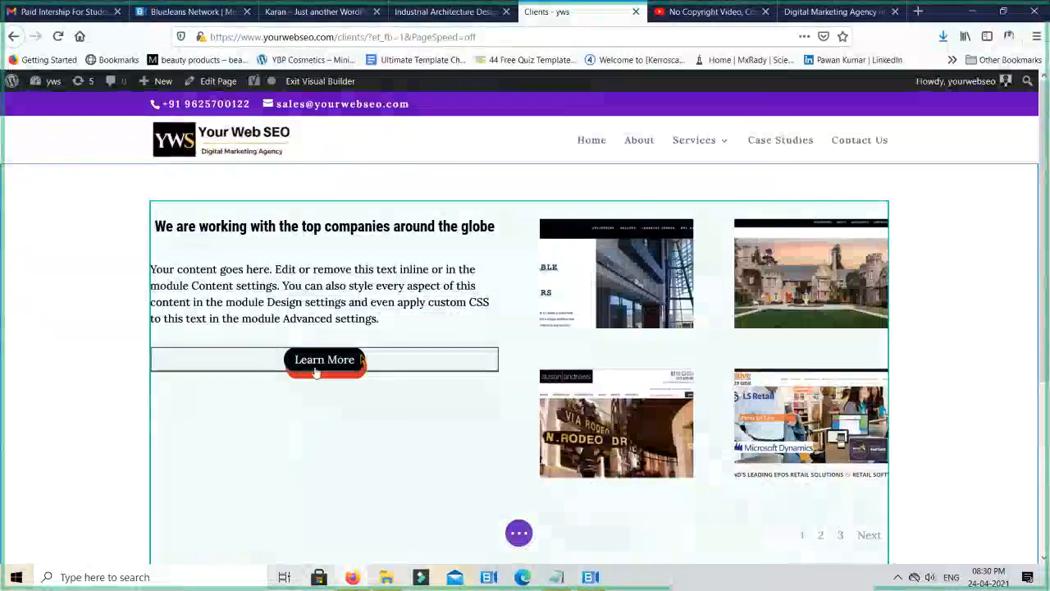
- Duplicate the gary gold logo in the client logo row and move the copy into the second column
scroll(1008, 356, "down", 3)
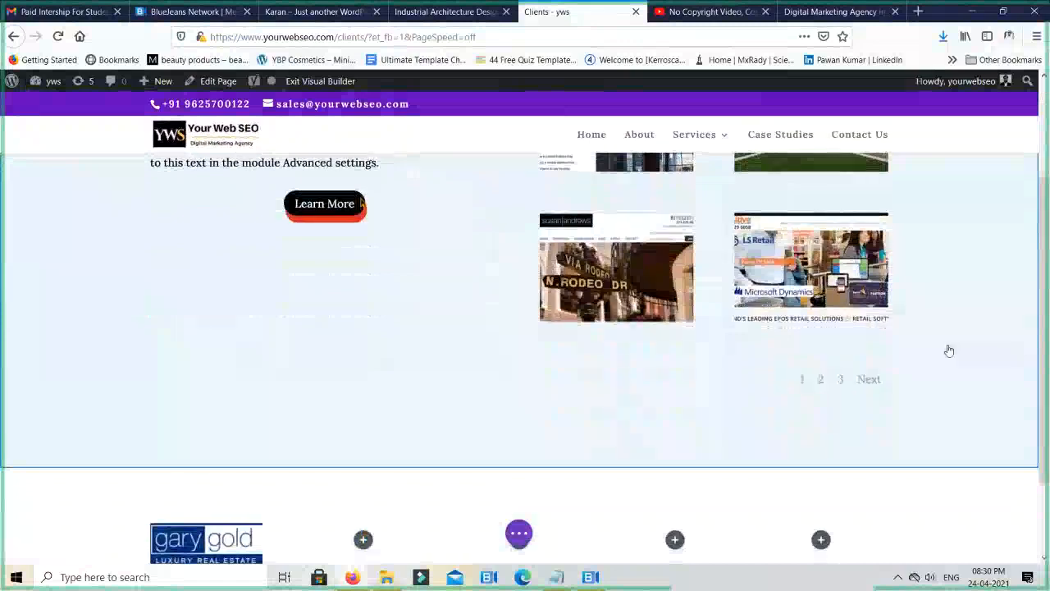
scroll(949, 350, "down", 2)
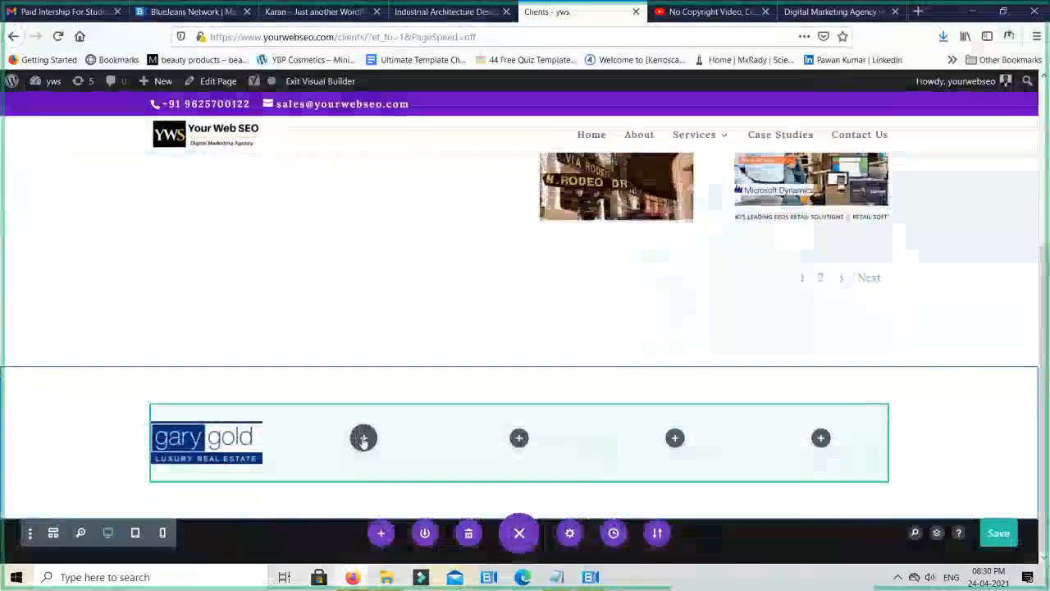
left_click(364, 439)
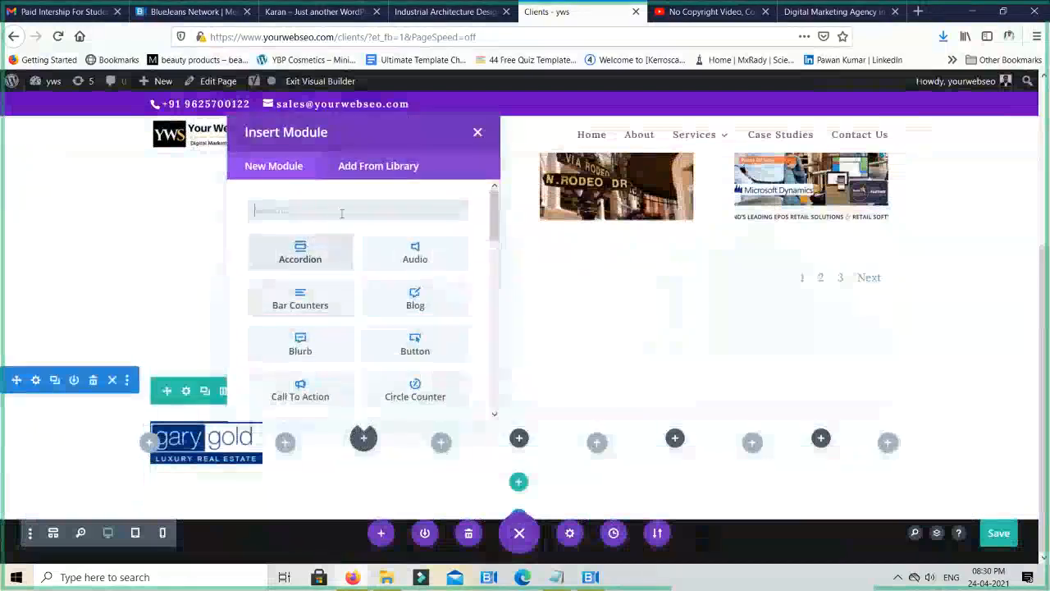
key("Escape")
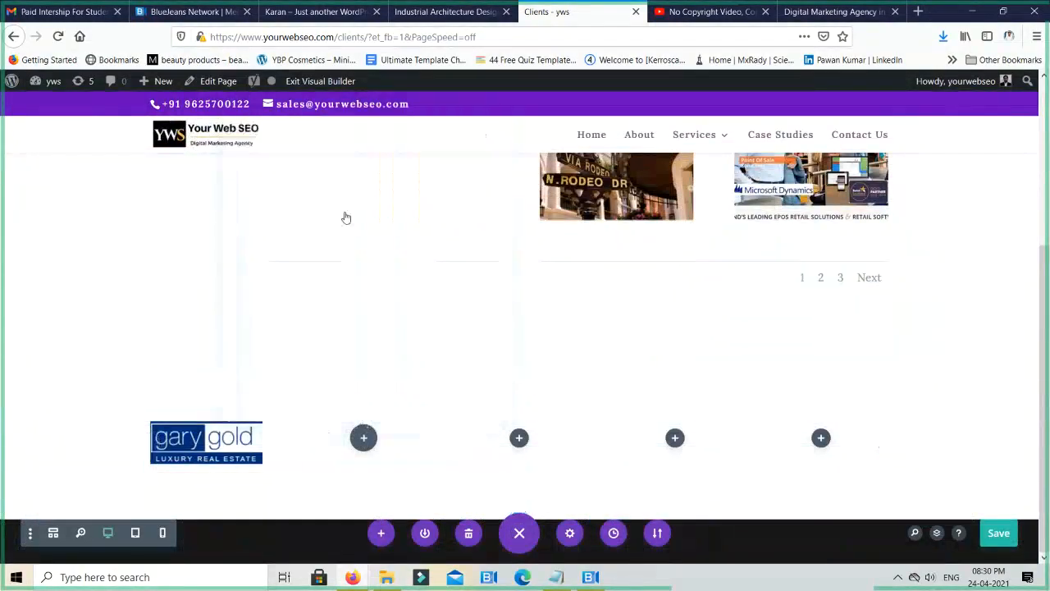
mouse_move(215, 443)
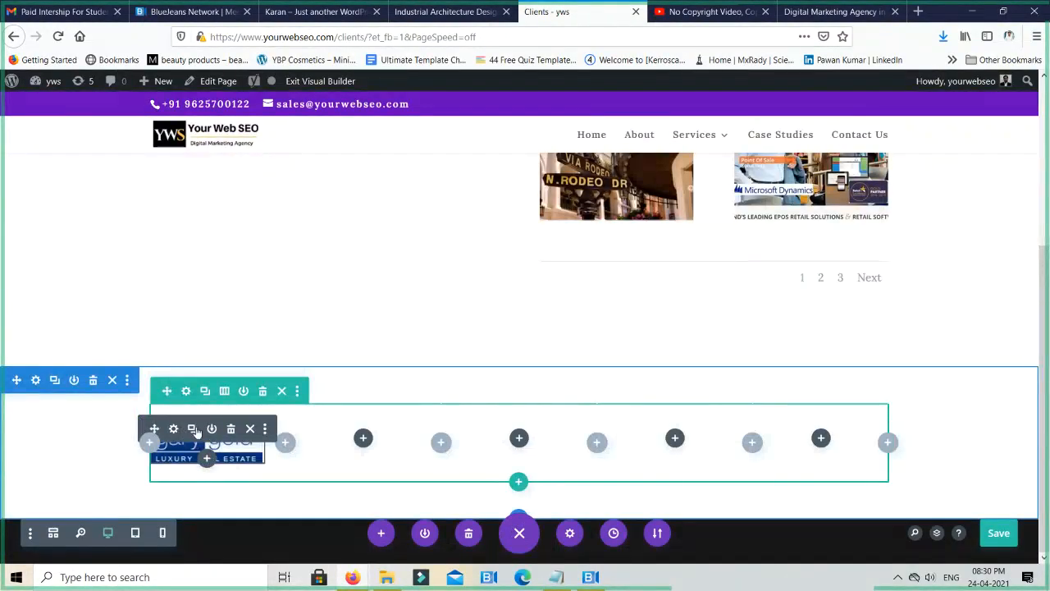
left_click(193, 429)
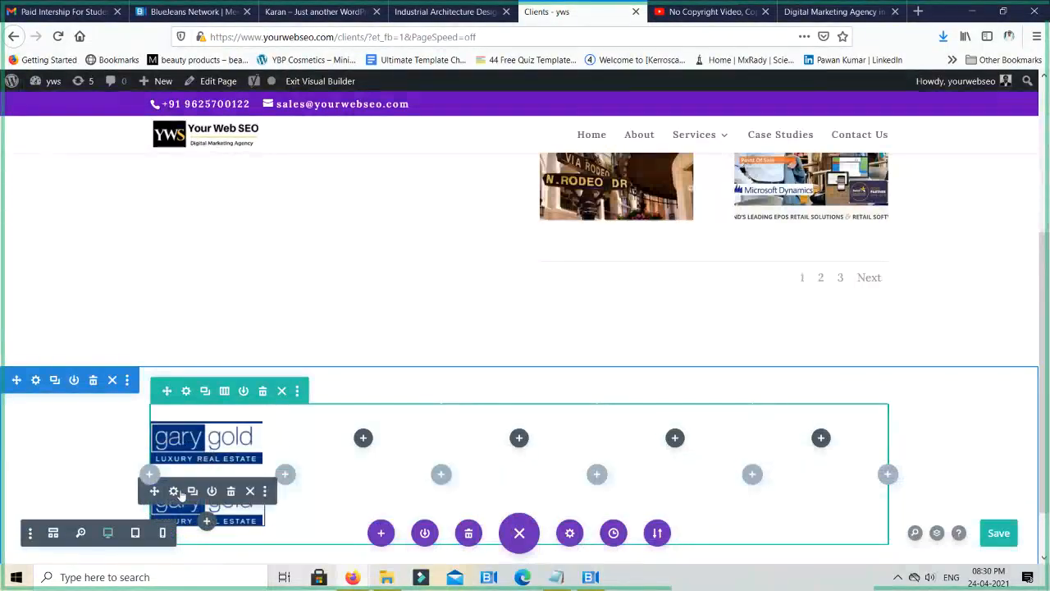
left_click_drag(156, 491, 358, 447)
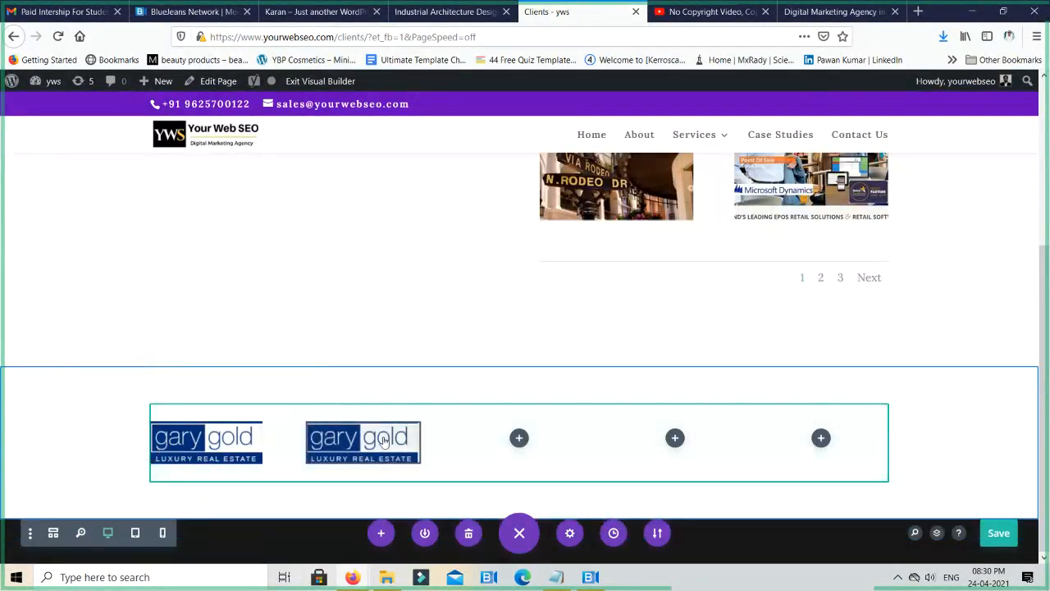
- Duplicate the second column's logo and move the copy into the fourth column of the same row
left_click(348, 430)
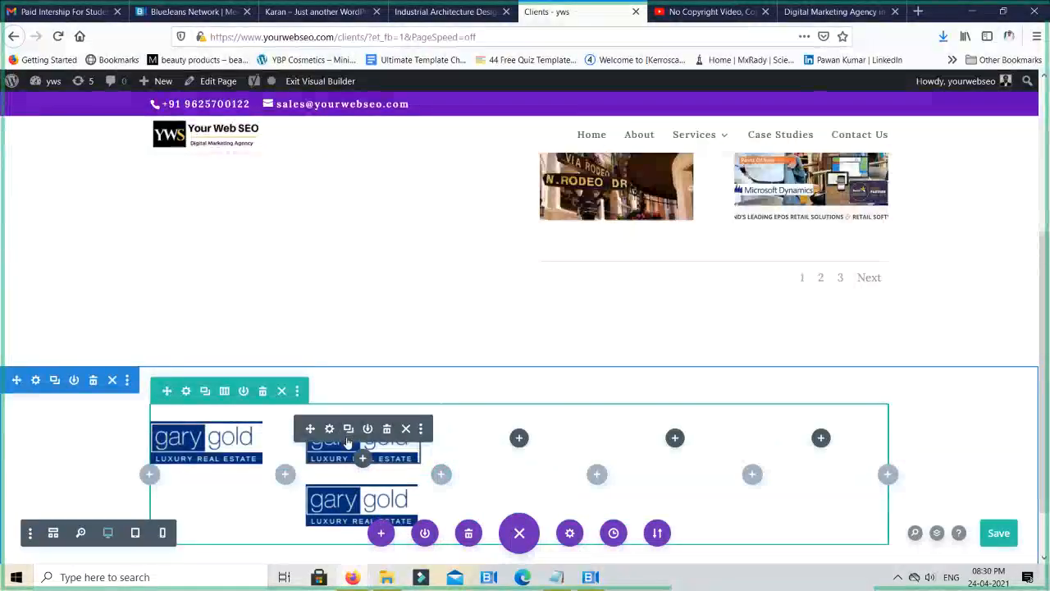
mouse_move(311, 491)
left_mouse_down()
mouse_move(500, 456)
mouse_move(525, 427)
left_mouse_up()
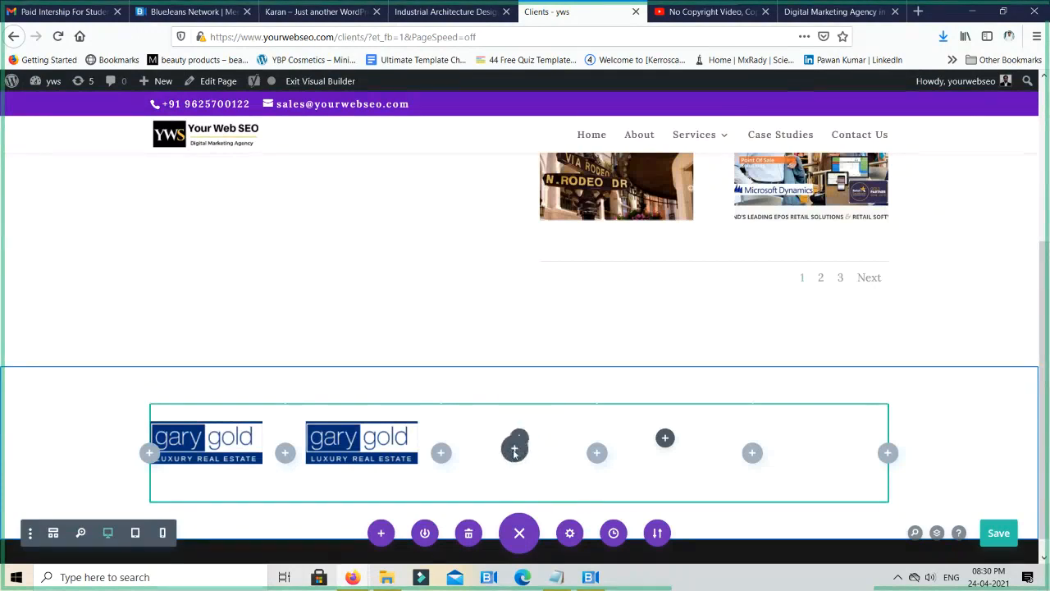
left_click_drag(504, 461, 498, 432)
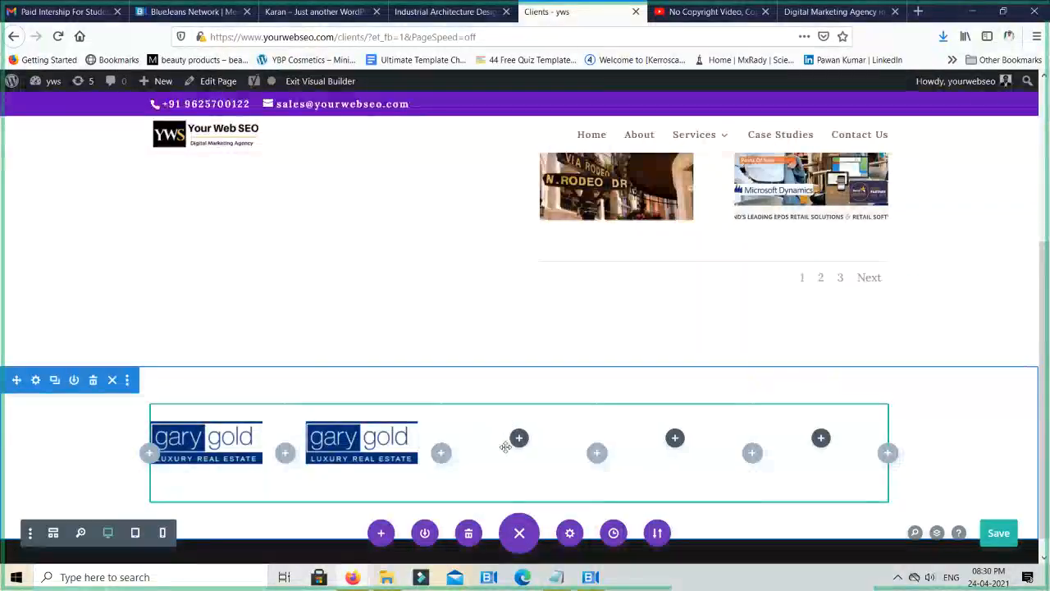
- Duplicate the fourth column's logo twice, placing one copy in the third column and one in the fifth
mouse_move(657, 435)
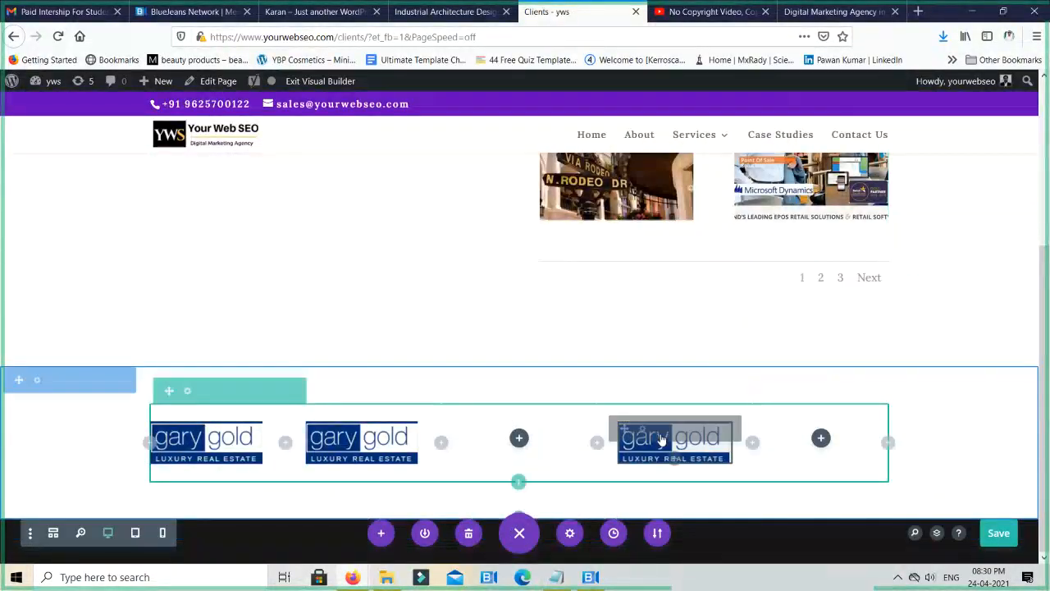
left_click(659, 428)
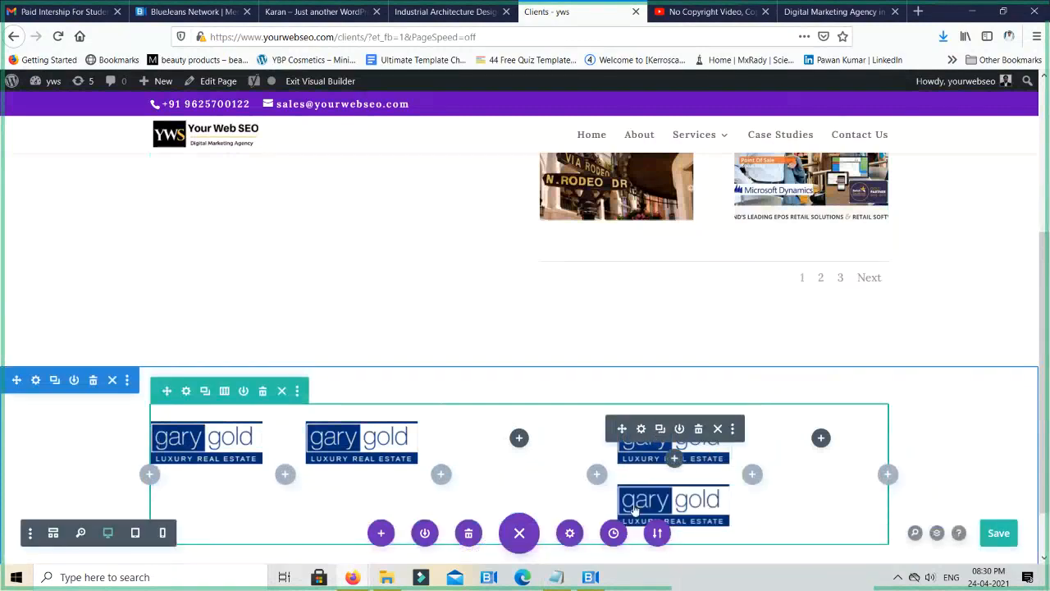
mouse_move(627, 496)
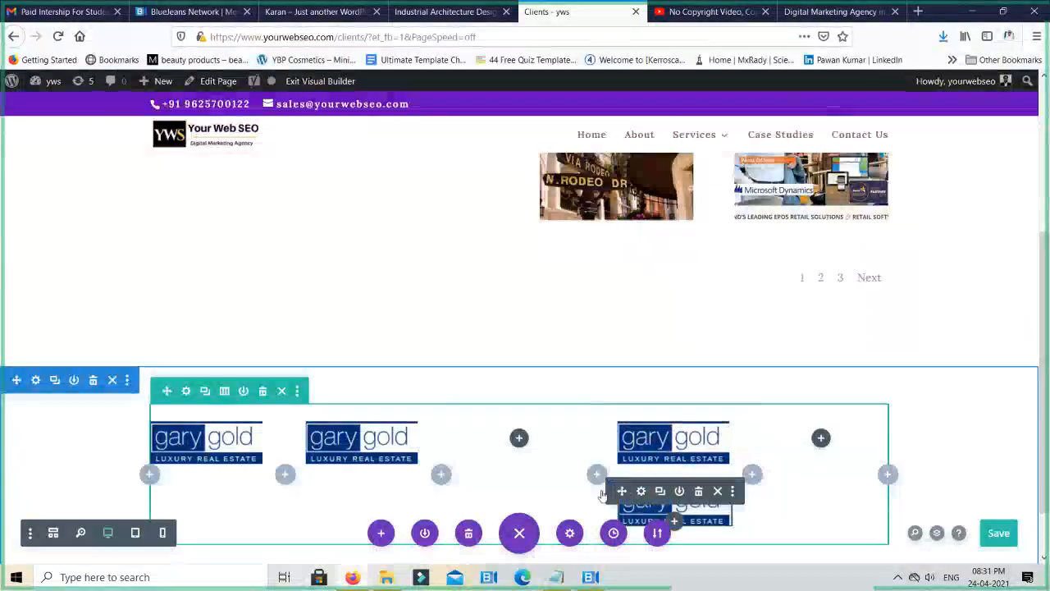
left_click_drag(602, 494, 465, 433)
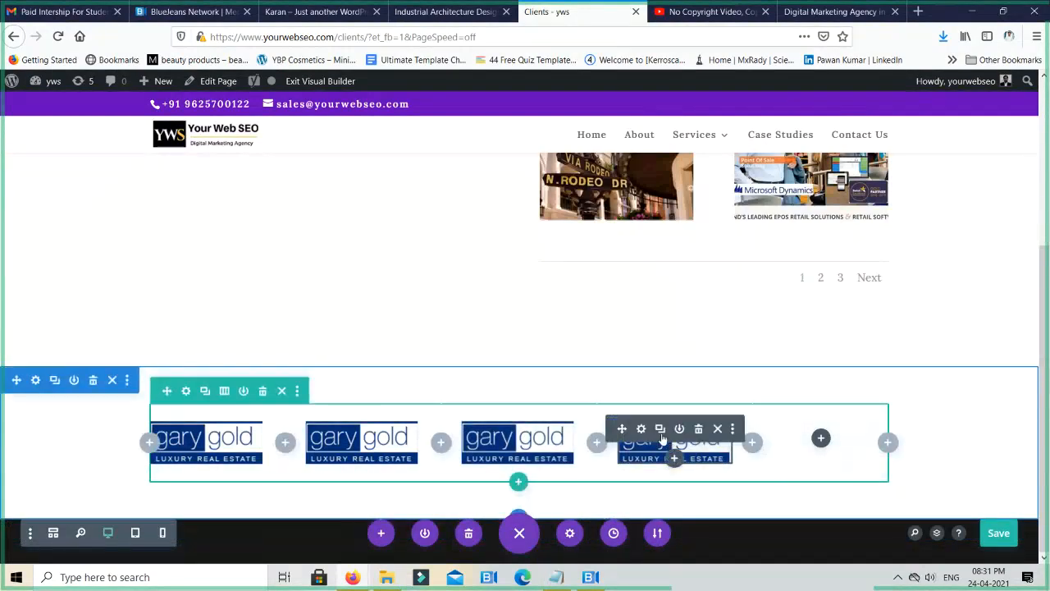
left_click(660, 431)
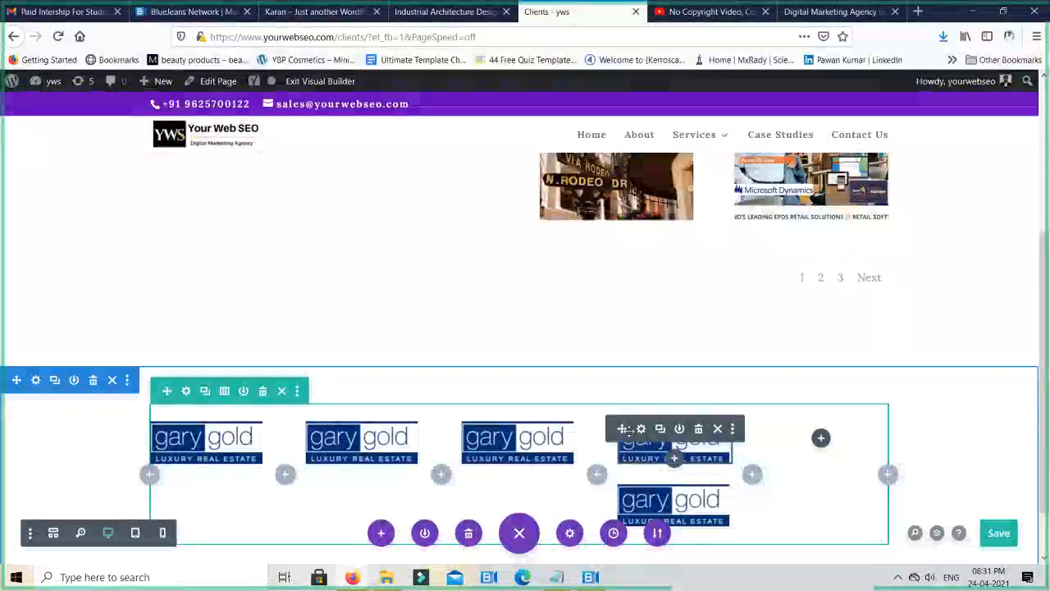
left_click_drag(712, 434, 800, 429)
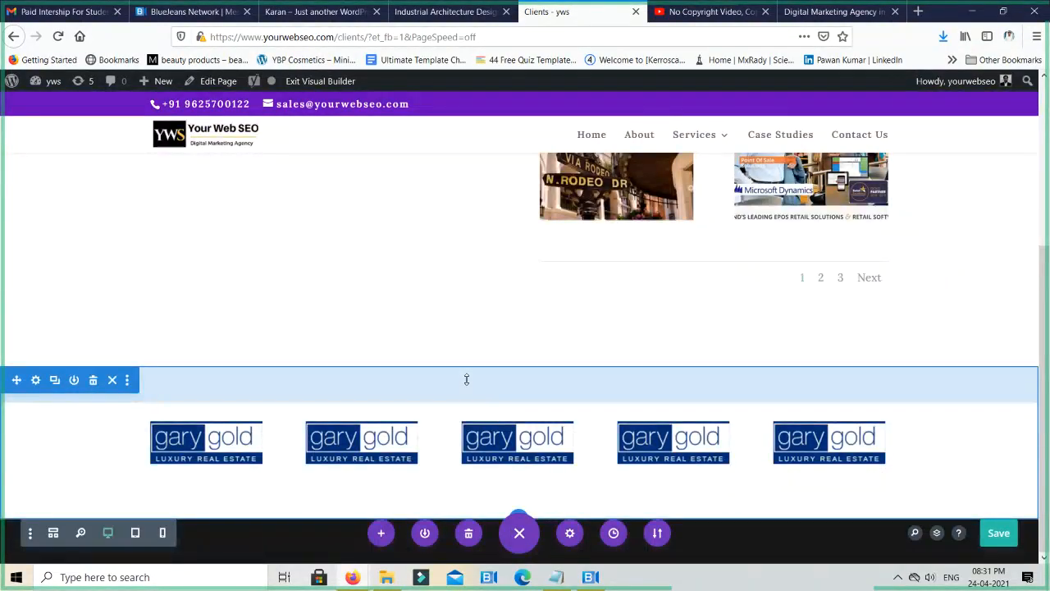
- Reduce the logo section's top and bottom padding and check the spacing below the gallery
left_click_drag(467, 379, 473, 319)
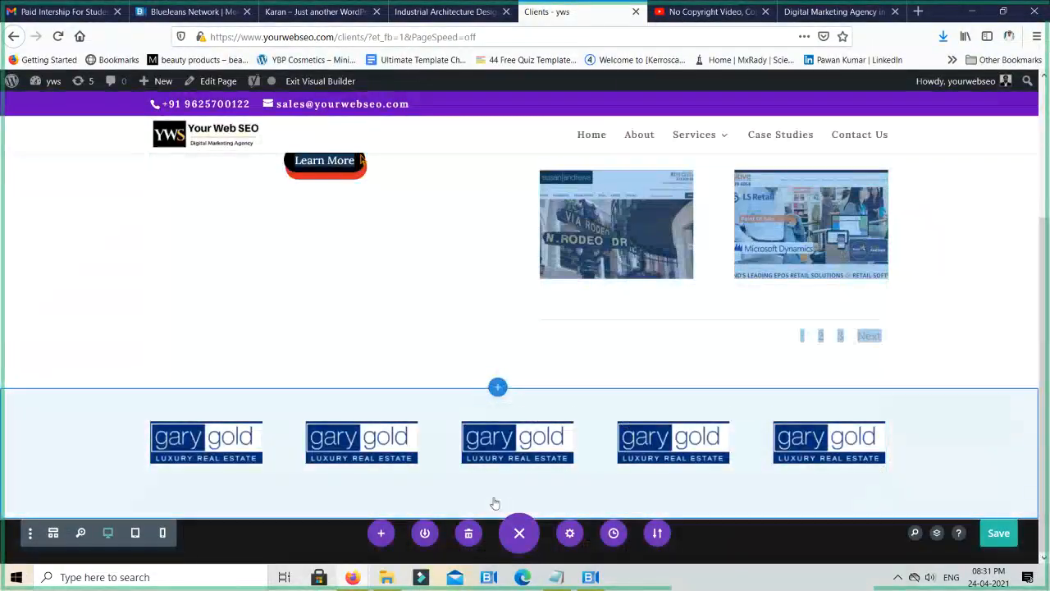
left_click_drag(495, 504, 504, 473)
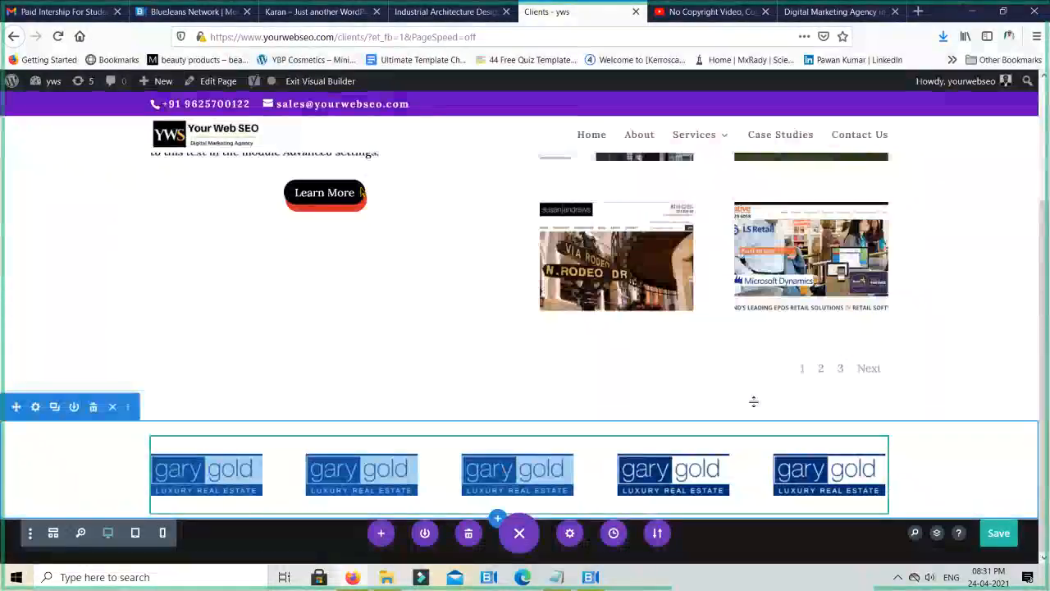
scroll(794, 387, "up", 2)
scroll(946, 399, "down", 2)
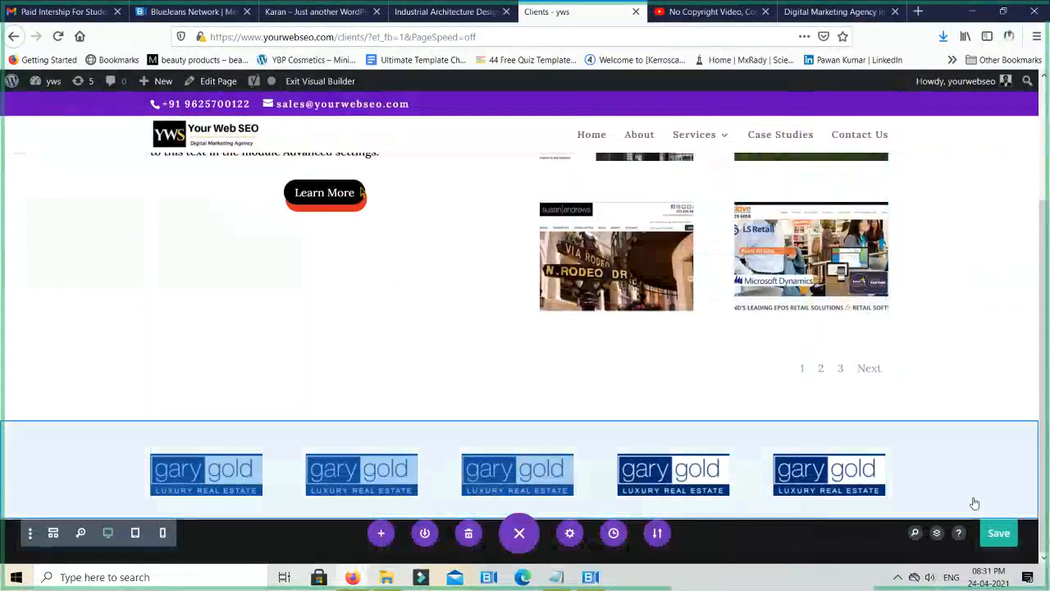
- Add a regular section with a single-column row below the logos and insert an Accordion module in it
left_click(497, 516)
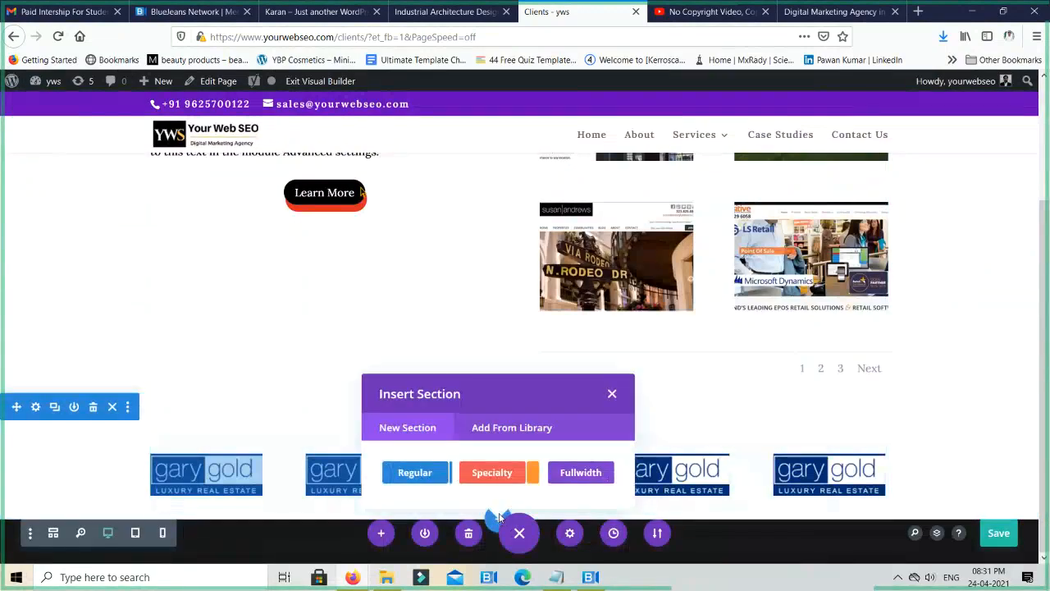
left_click(415, 474)
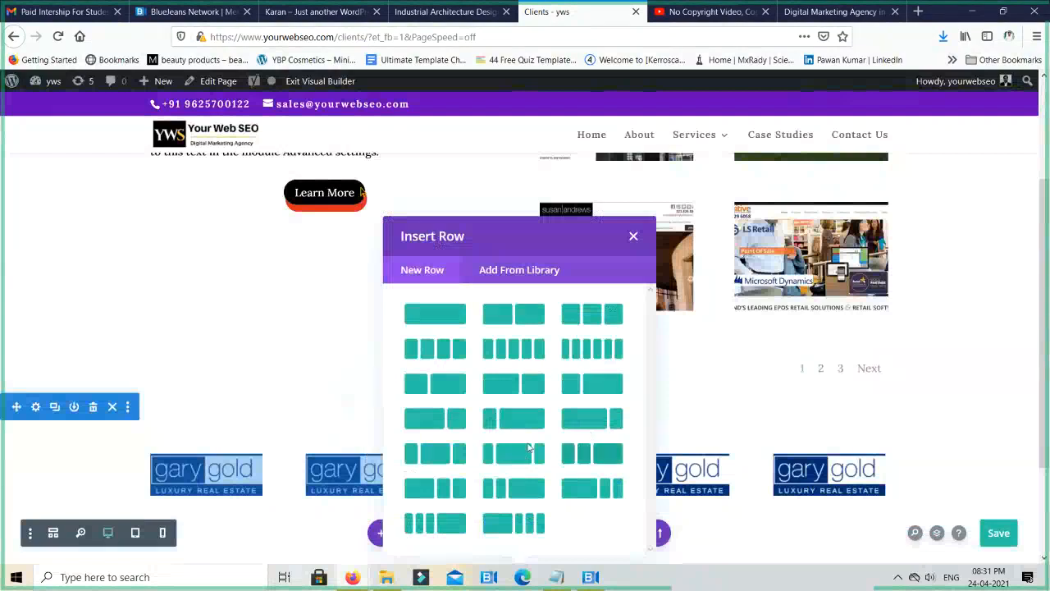
left_click(435, 320)
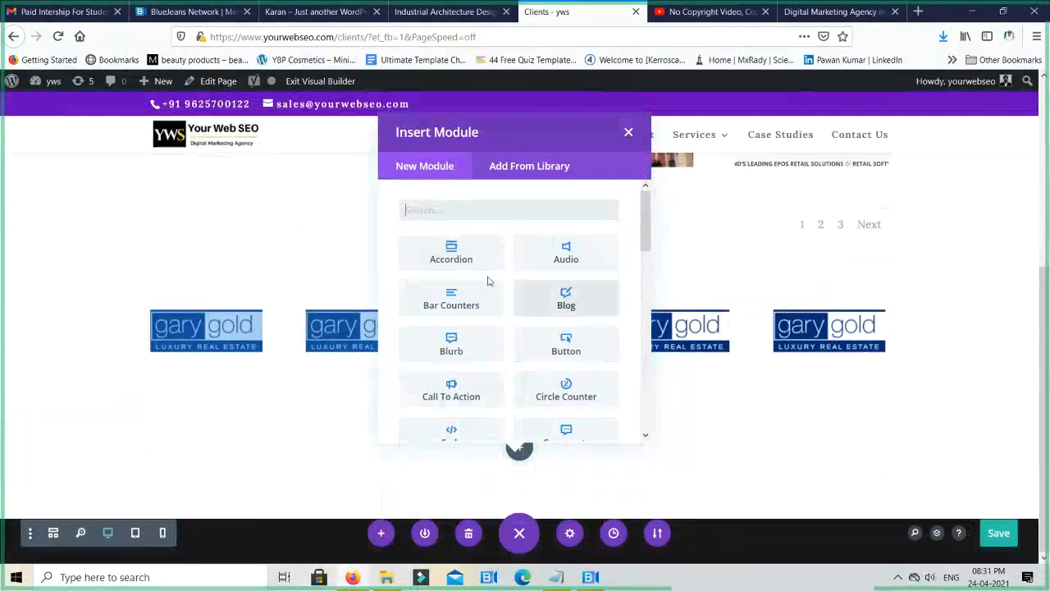
left_click(453, 255)
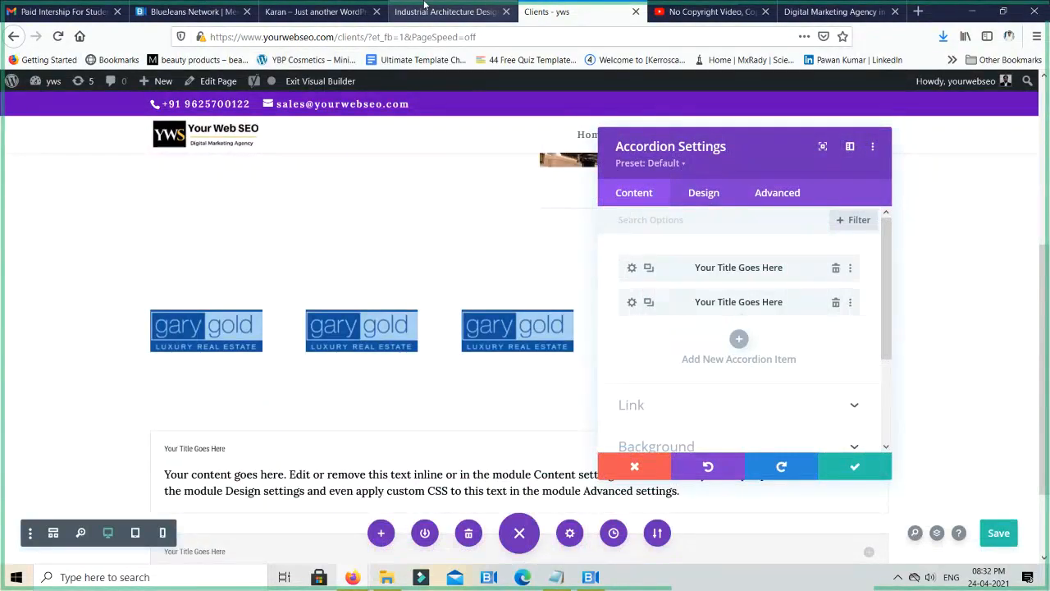
- Open the website yourwebseo.in in a new browser tab
key("ctrl+t")
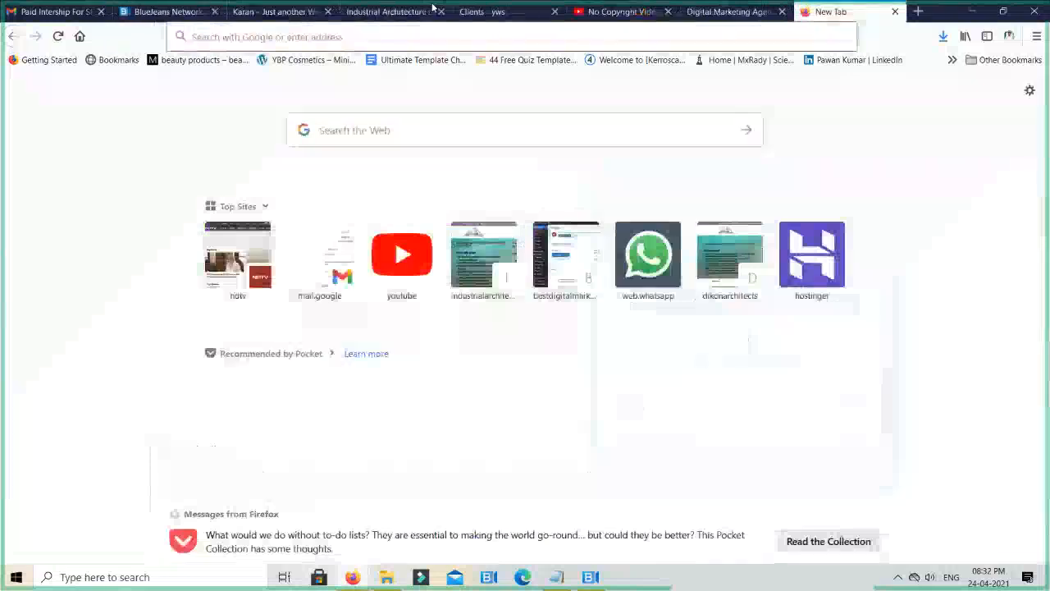
type("yourwebseo.in/")
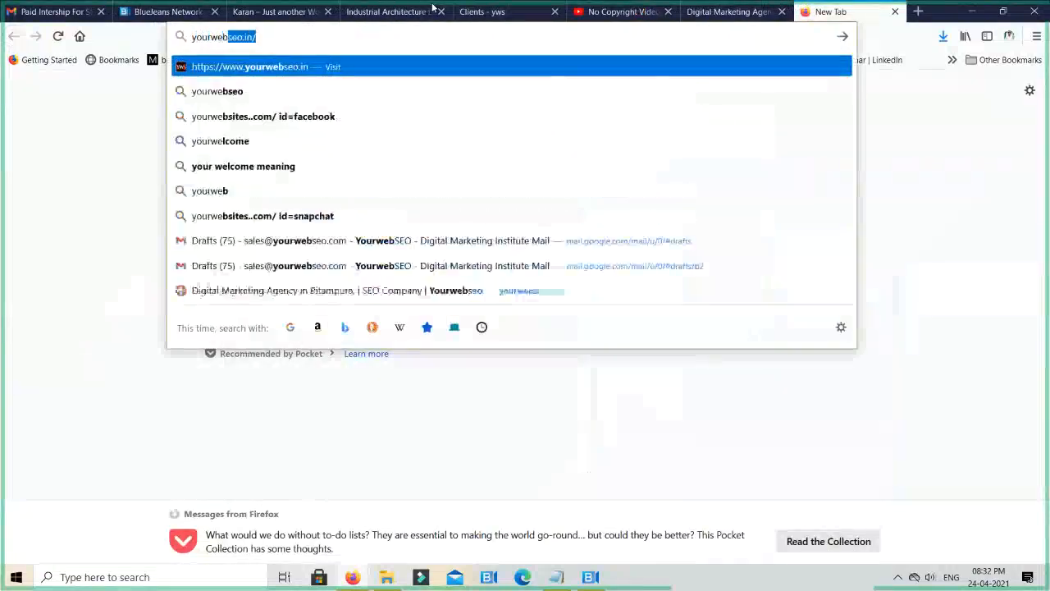
key("Return")
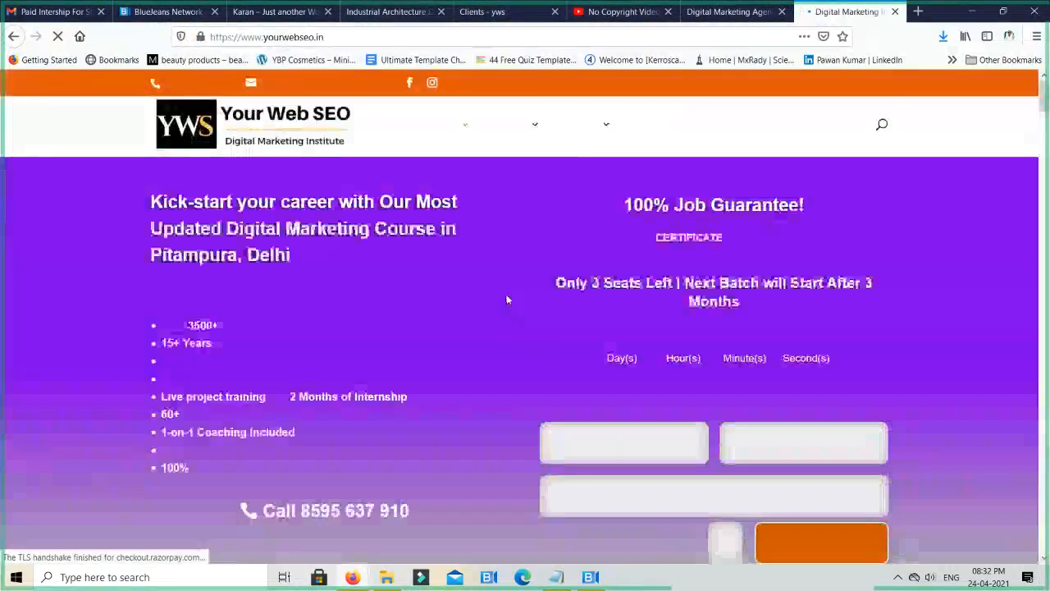
- Look through the institute's home page for the course syllabus section as an accordion example
scroll(538, 307, "down", 10)
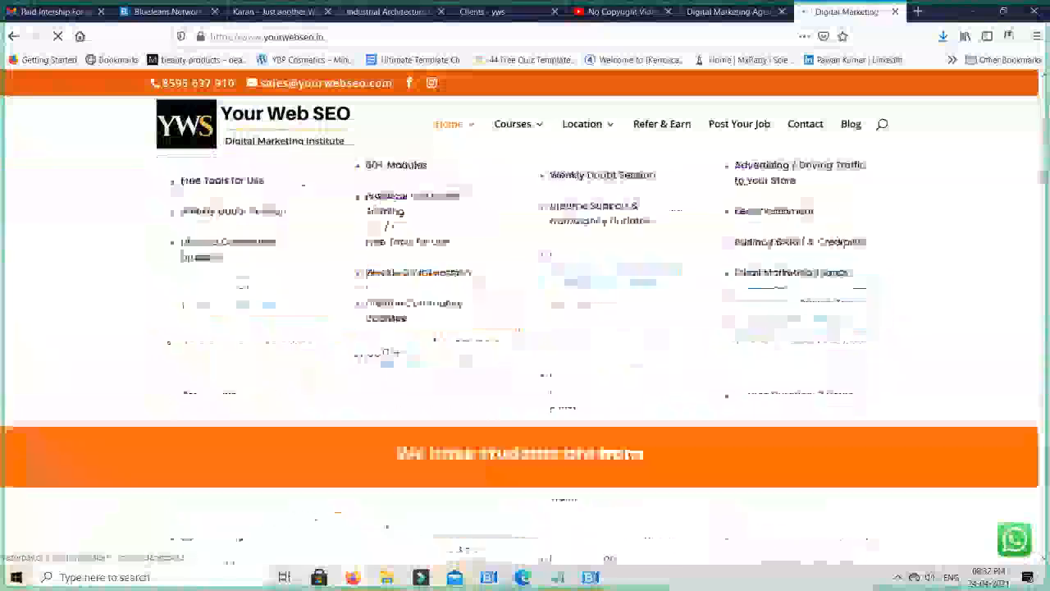
scroll(529, 312, "down", 5)
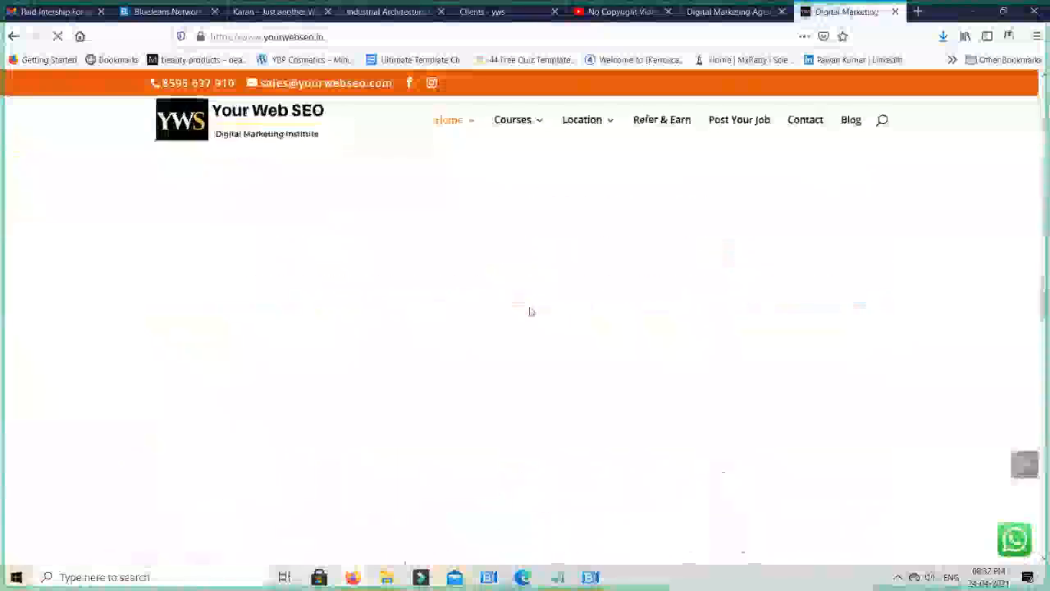
scroll(529, 311, "up", 5)
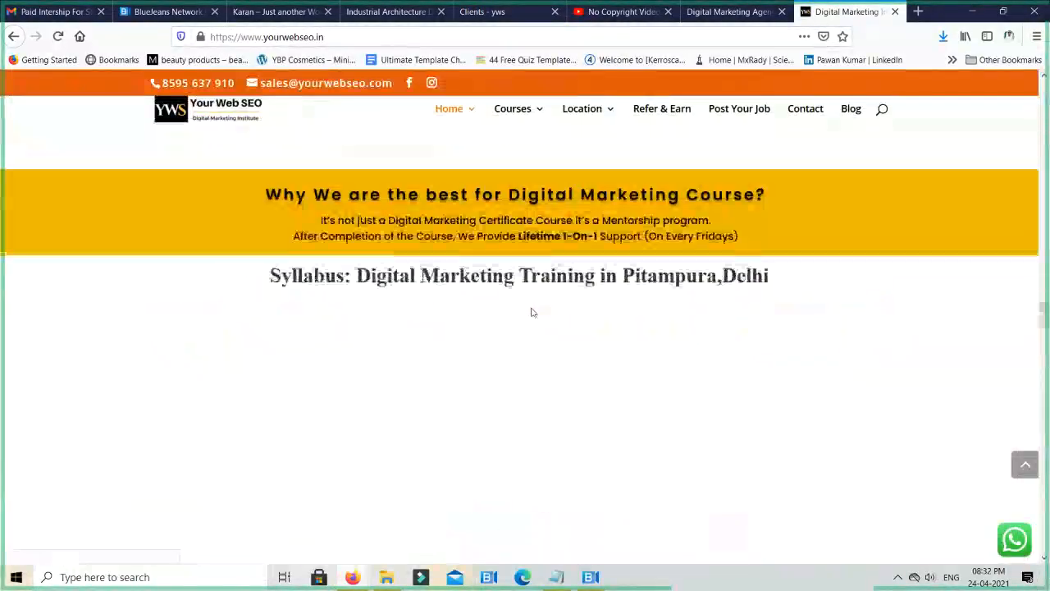
scroll(534, 313, "up", 3)
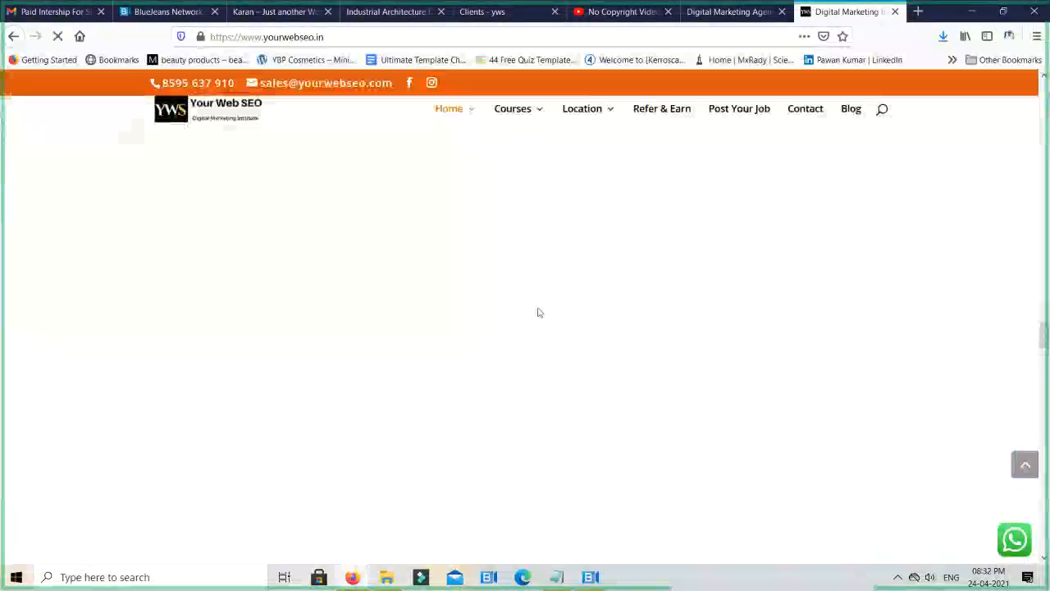
scroll(539, 312, "down", 5)
scroll(539, 311, "down", 10)
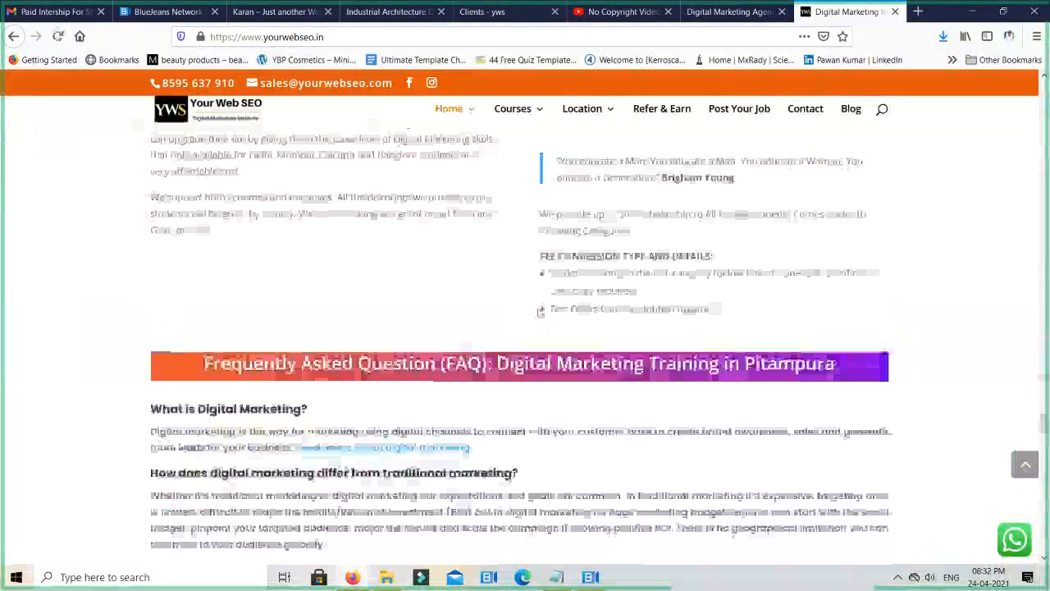
scroll(539, 312, "down", 8)
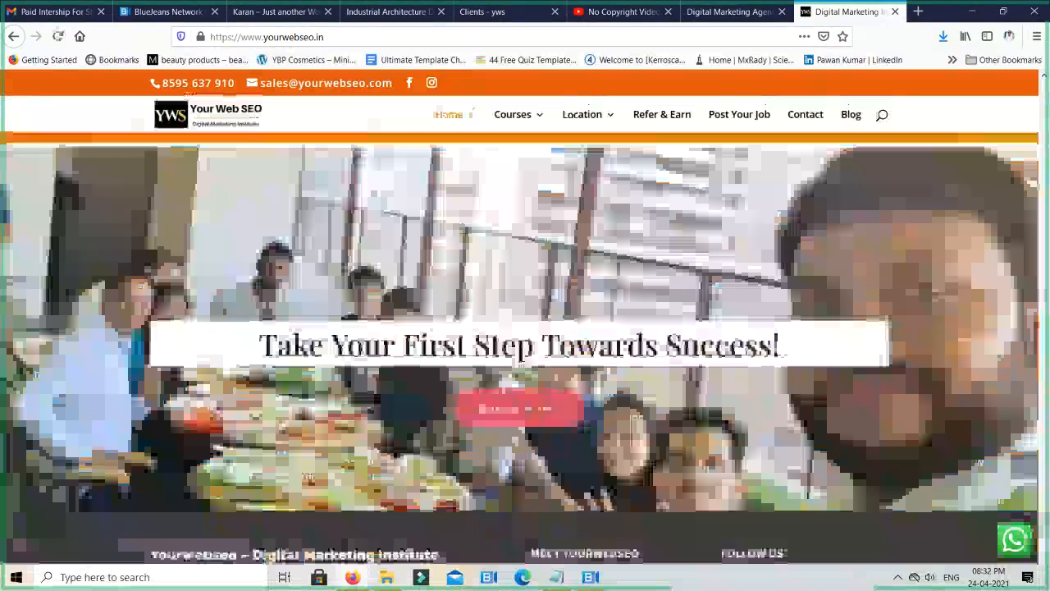
scroll(537, 312, "up", 2)
scroll(537, 312, "up", 12)
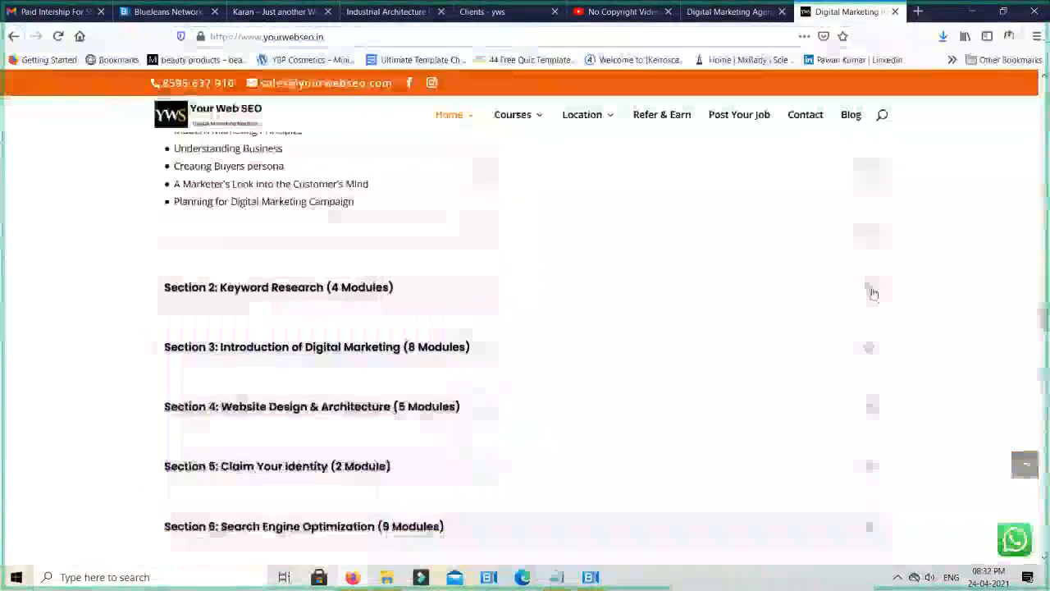
- Examine how the syllabus accordion behaves by expanding its items in turn, from Section 2 through Section 10
scroll(816, 293, "up", 1)
scroll(815, 293, "up", 2)
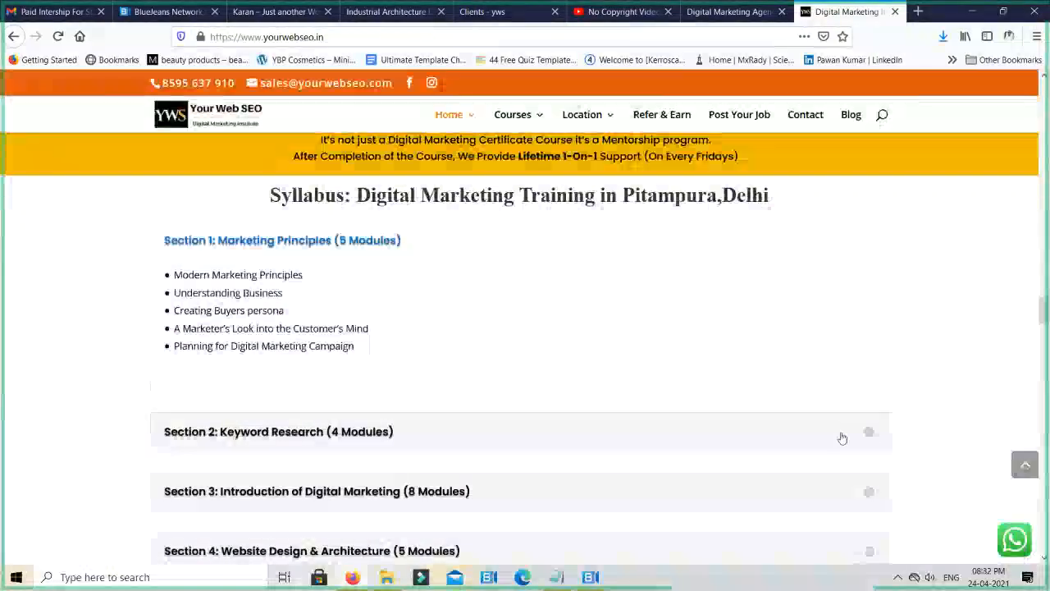
left_click(842, 438)
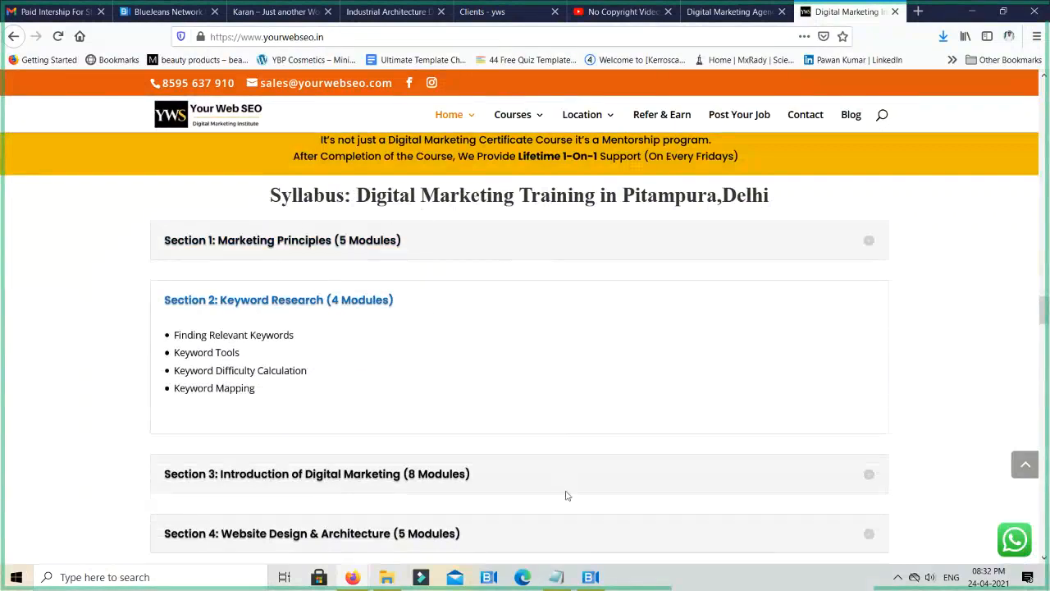
left_click(865, 476)
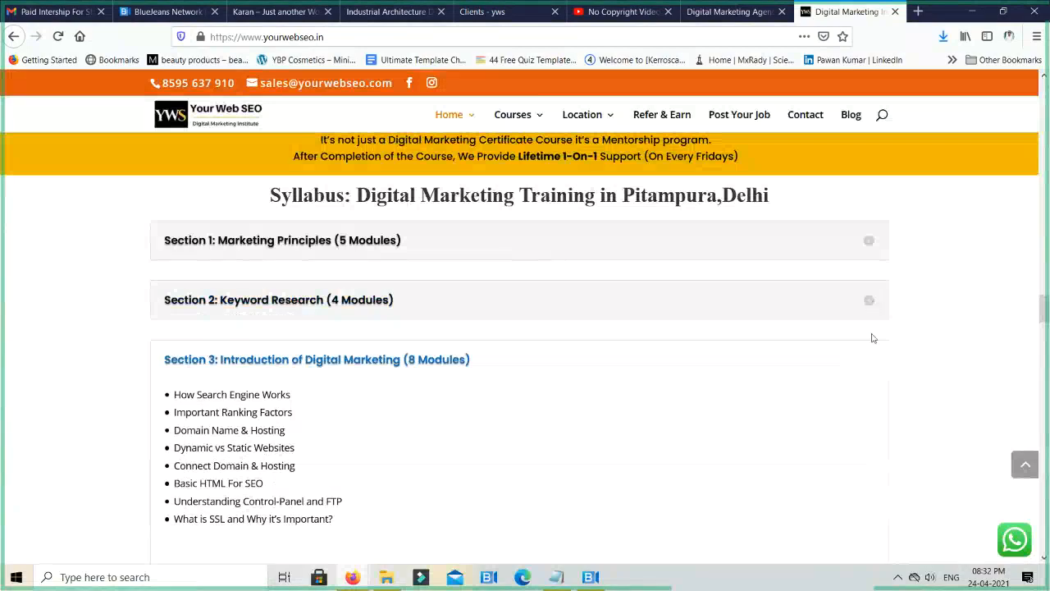
scroll(873, 399, "down", 3)
left_click(872, 393)
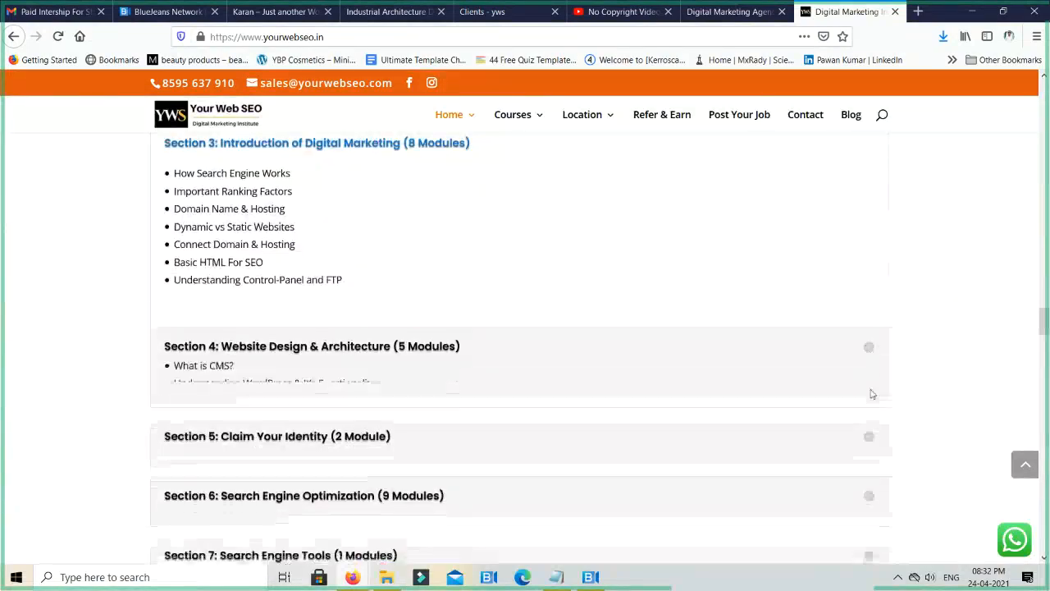
left_click(870, 395)
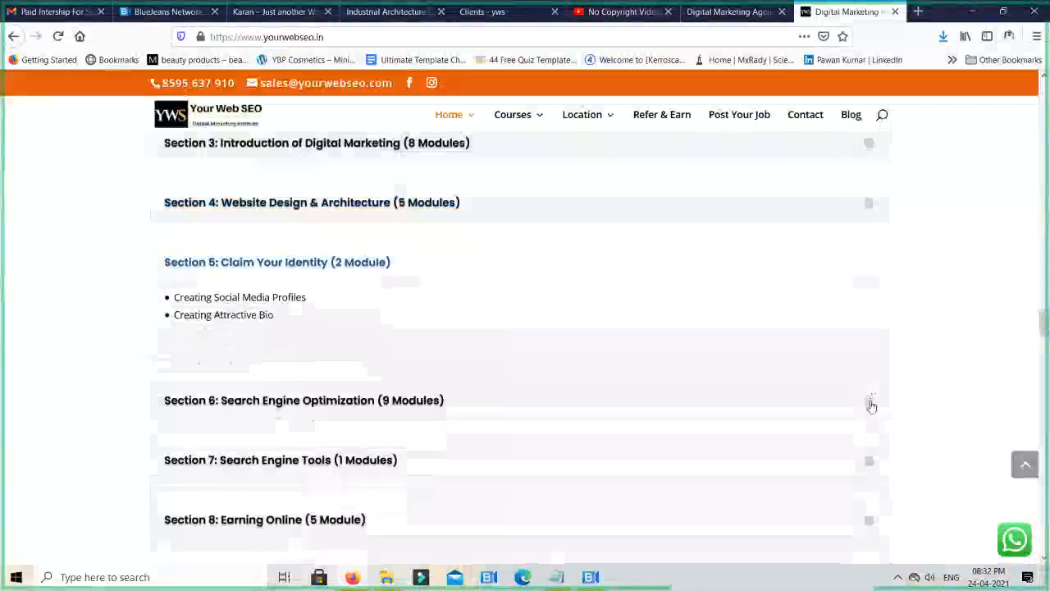
left_click(871, 402)
scroll(824, 410, "down", 3)
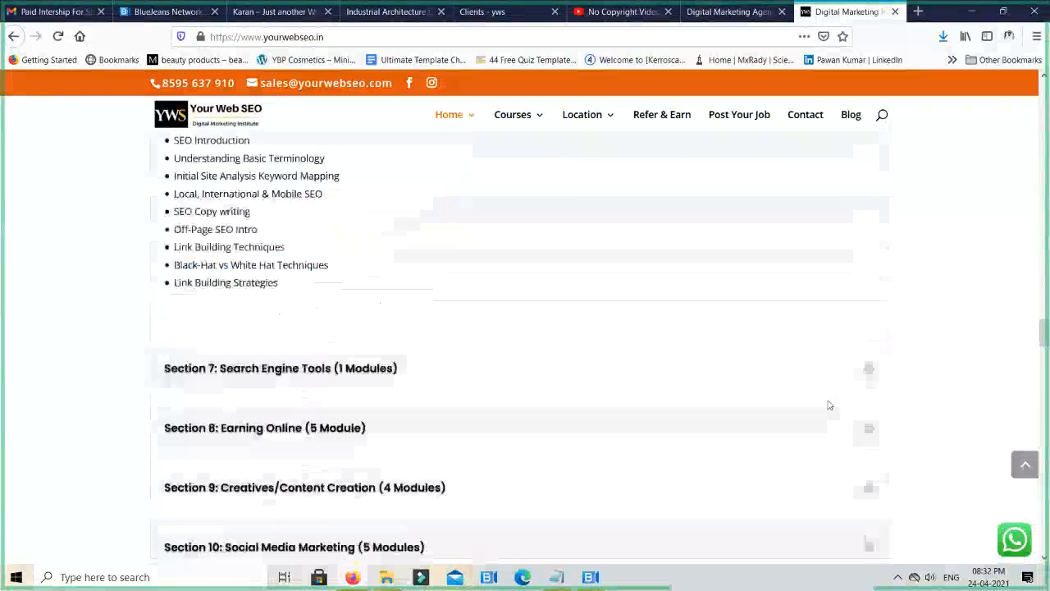
left_click(868, 368)
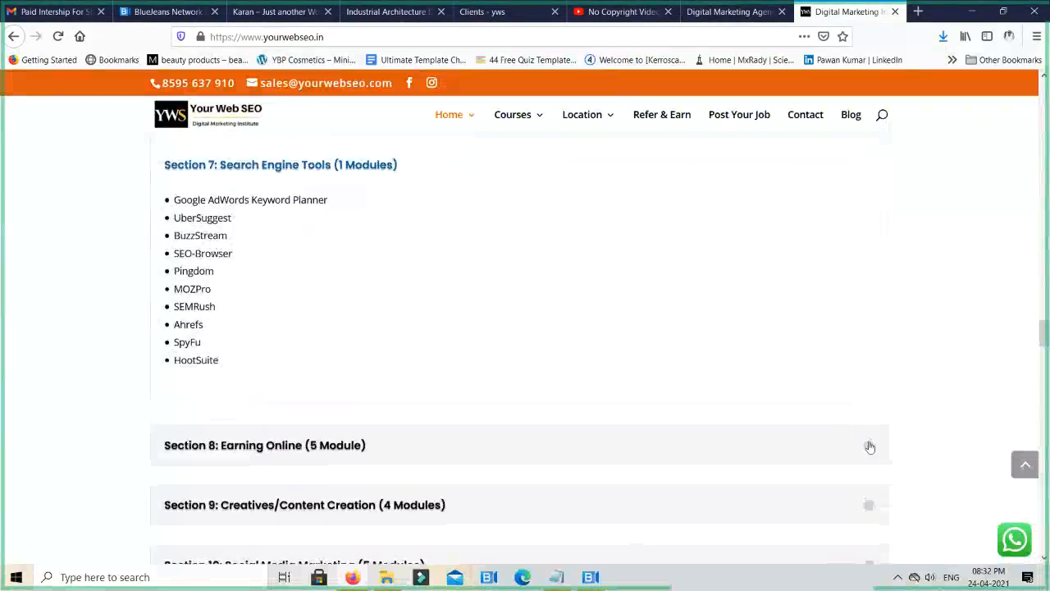
left_click(870, 447)
left_click(819, 410)
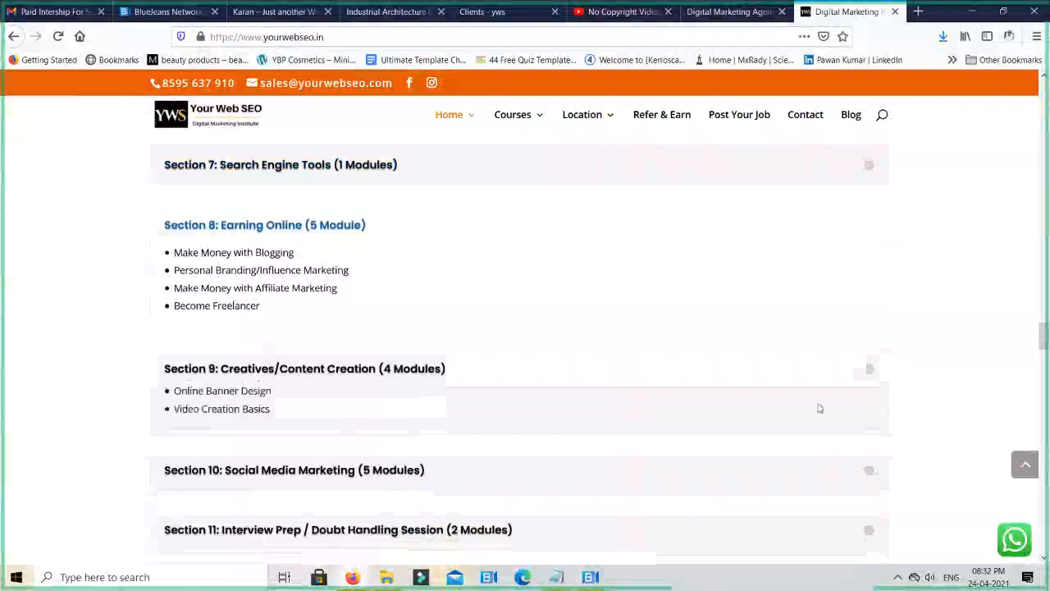
left_click(861, 464)
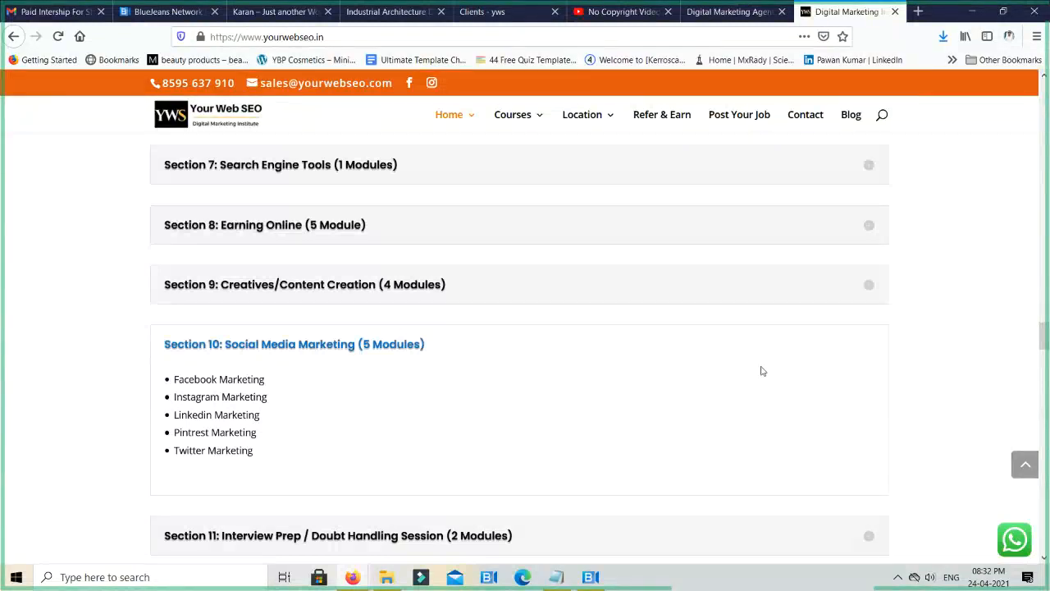
- Close the Digital Marketing Agency and No Copyright Video browser tabs and return to the Clients page builder
left_click(691, 12)
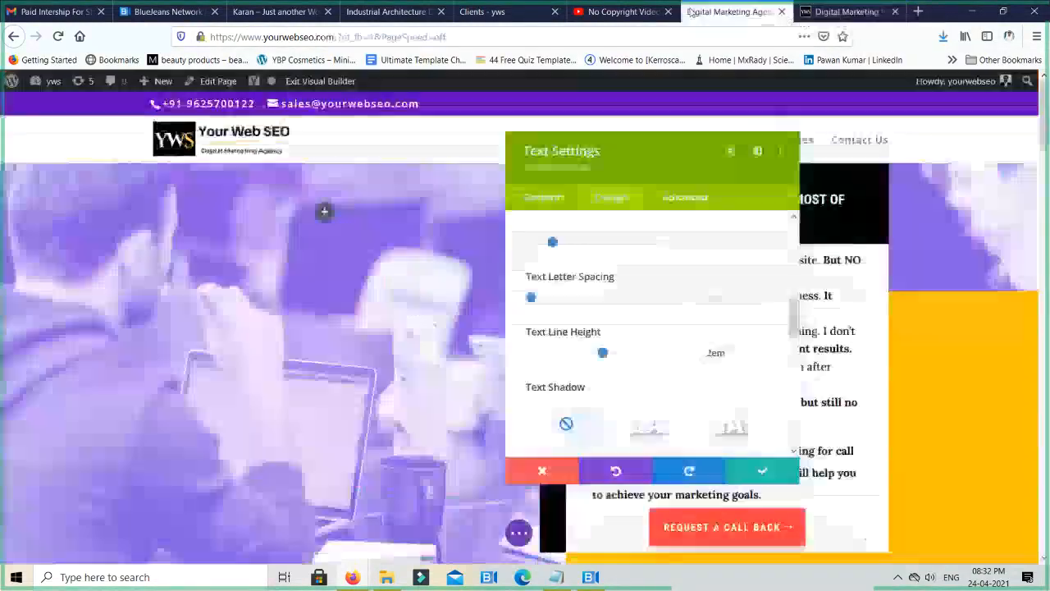
left_click(513, 59)
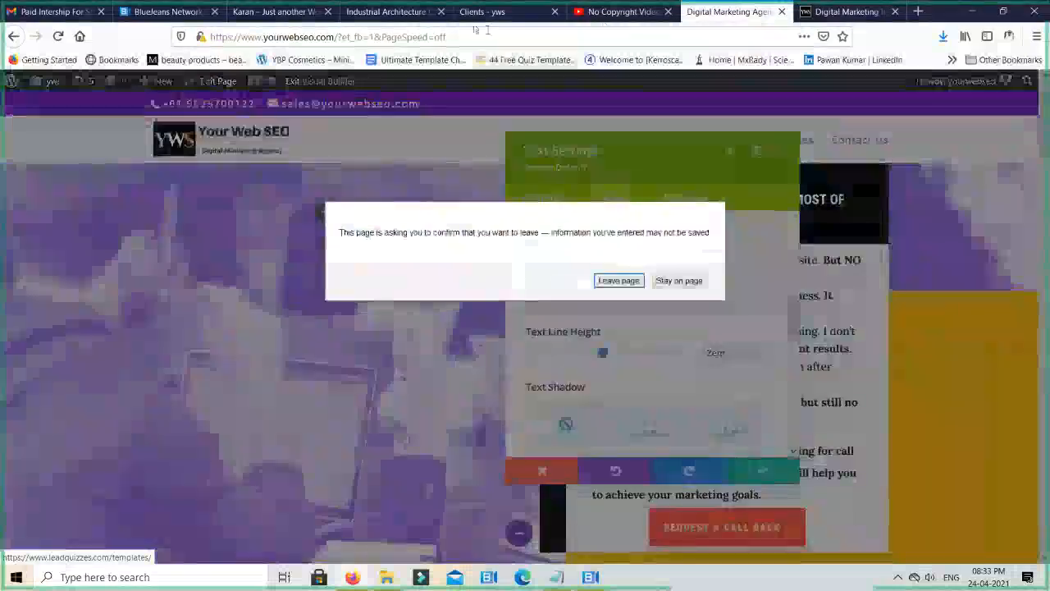
key("Return")
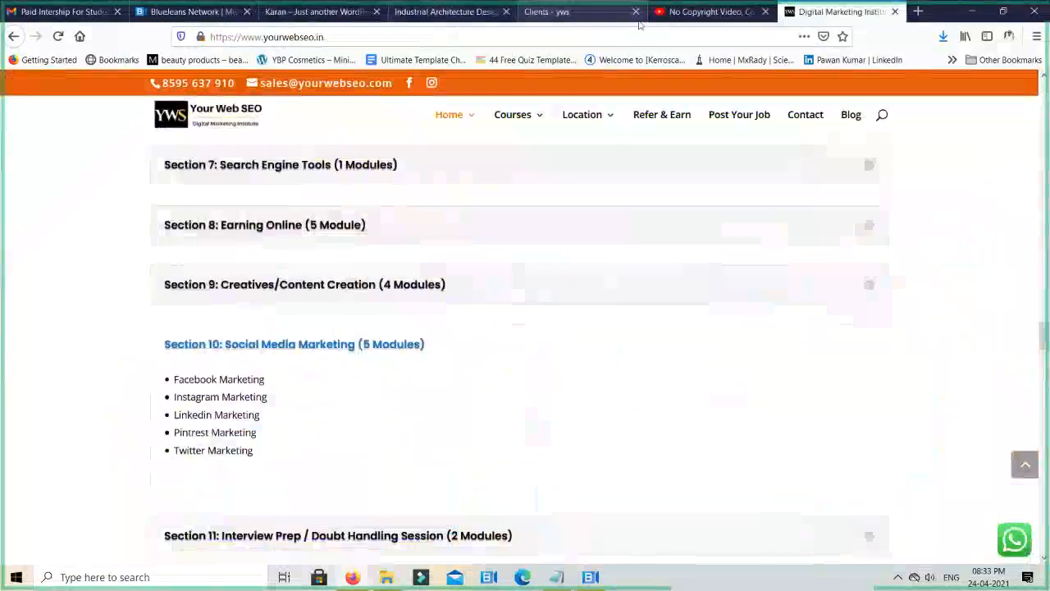
left_click(676, 12)
key("ctrl+w")
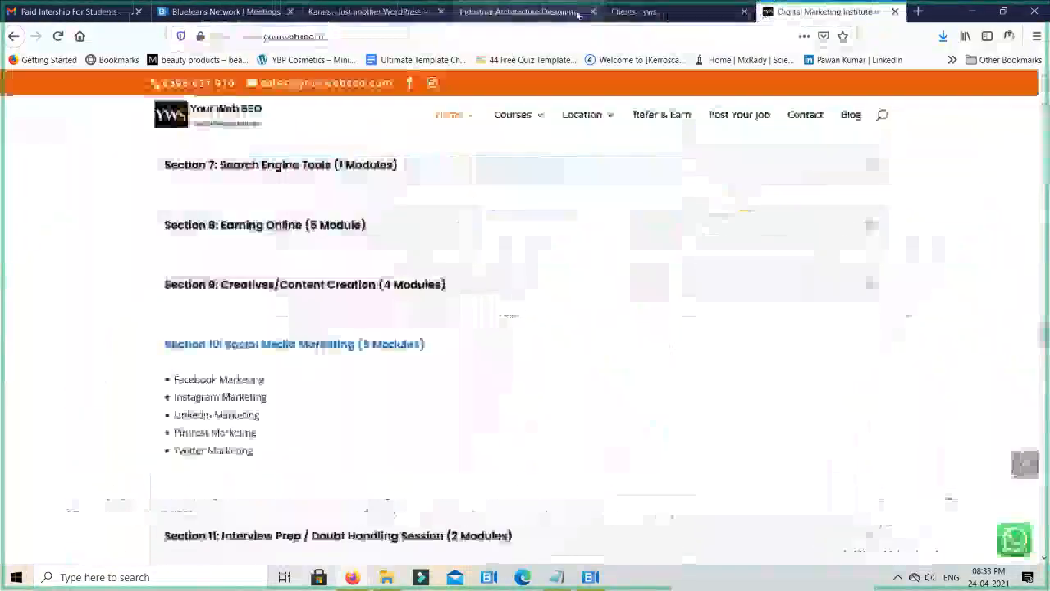
left_click(646, 11)
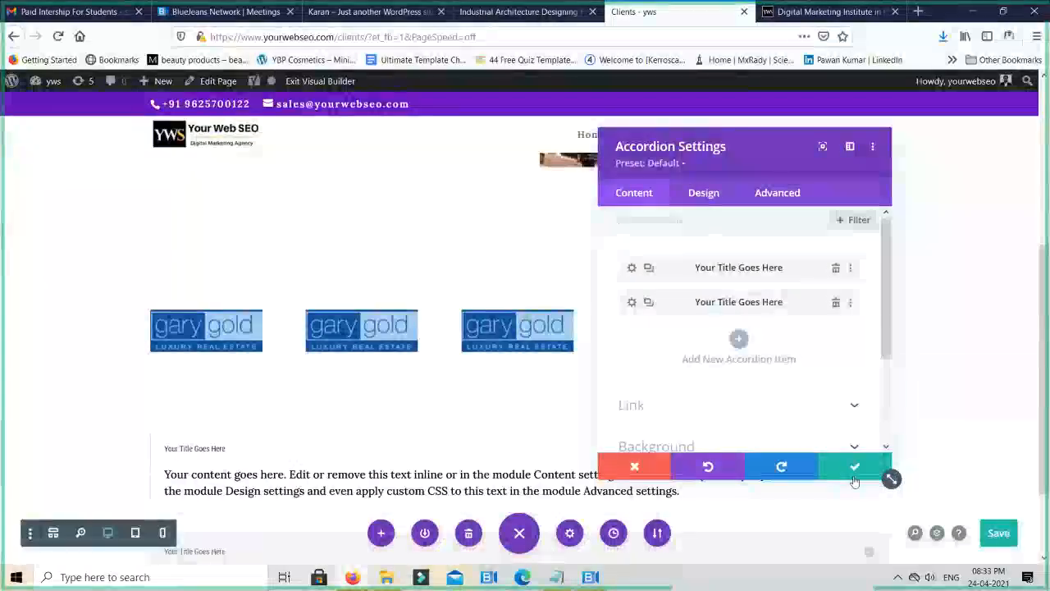
- Keep the new Accordion module, reopen its settings and title the first item "What is SEO?"
left_click(854, 466)
scroll(691, 385, "down", 2)
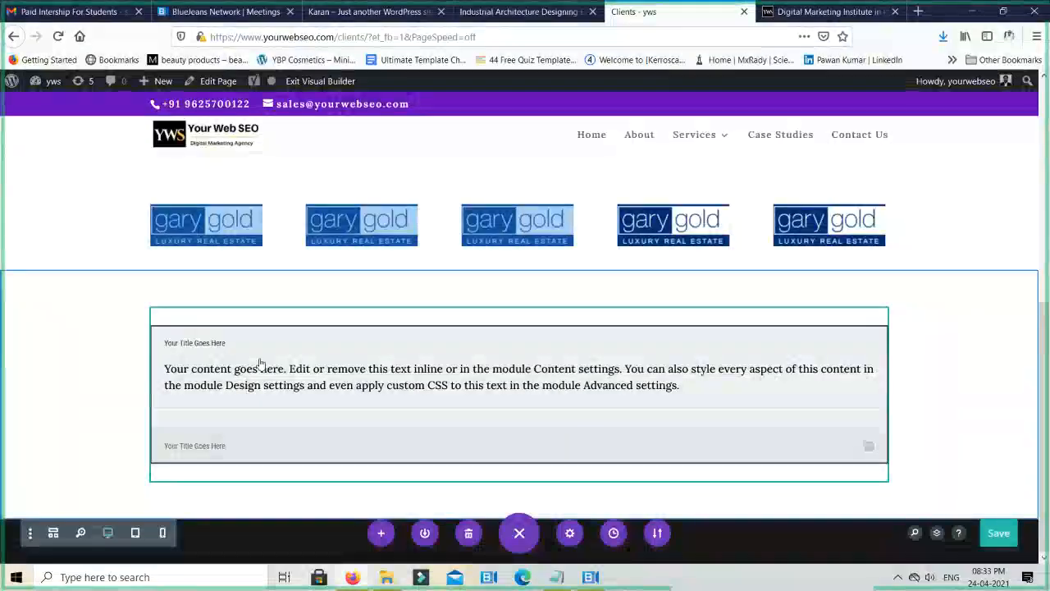
mouse_move(267, 348)
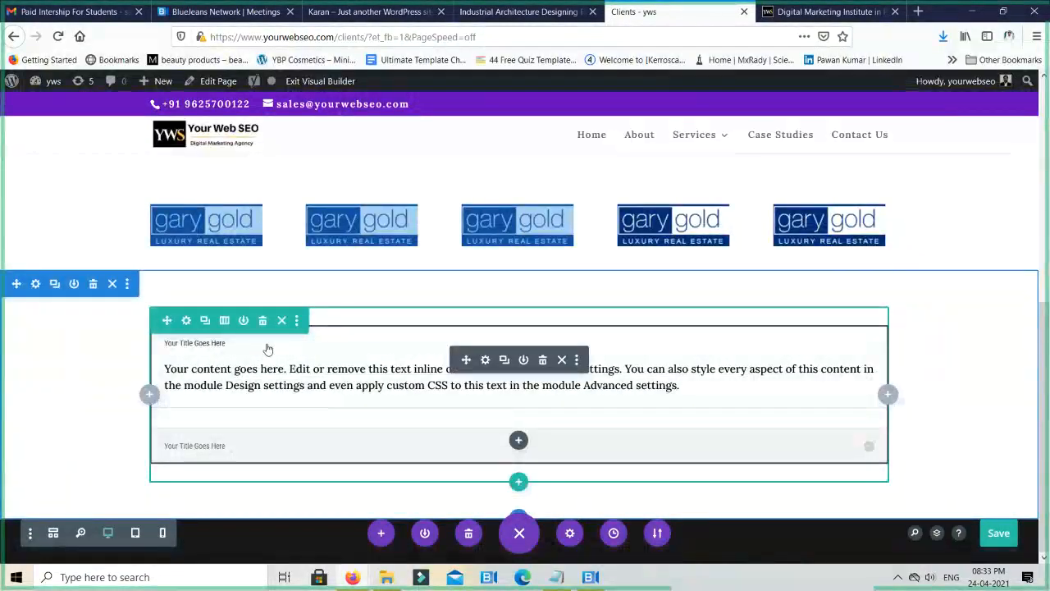
left_click(485, 361)
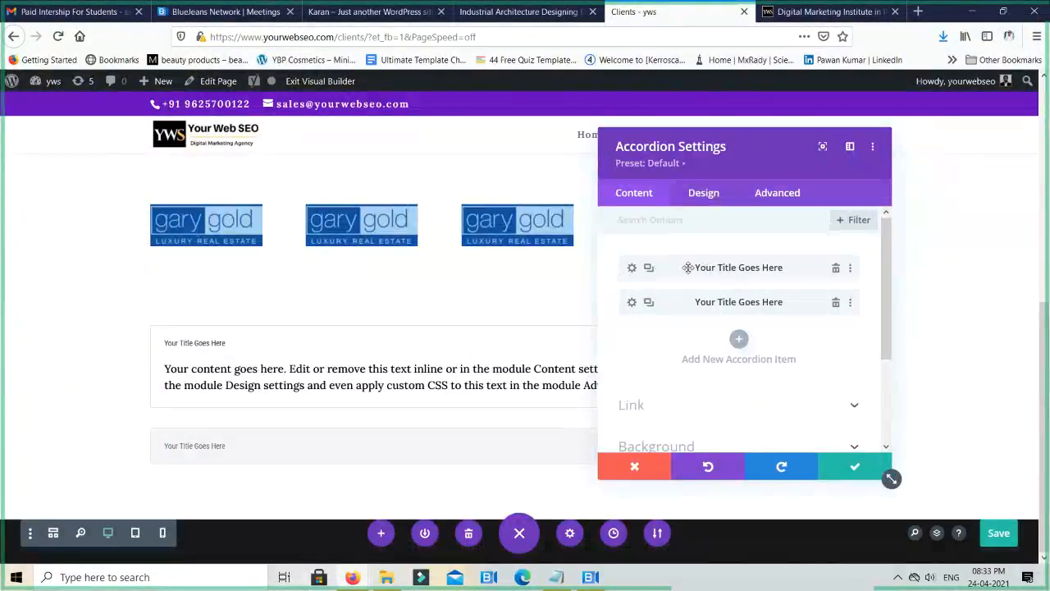
left_click(632, 268)
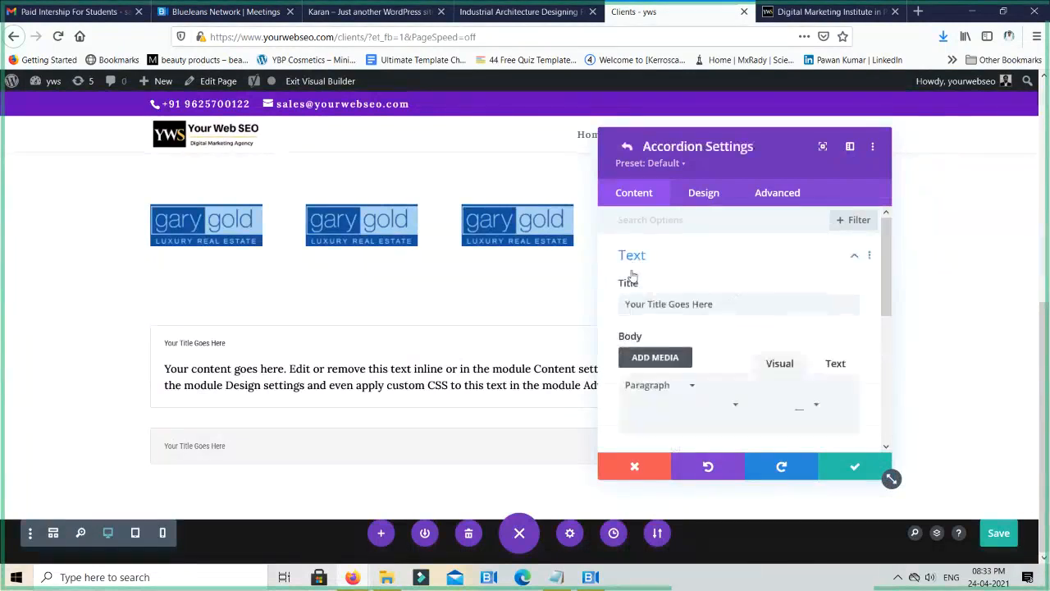
triple_click(657, 304)
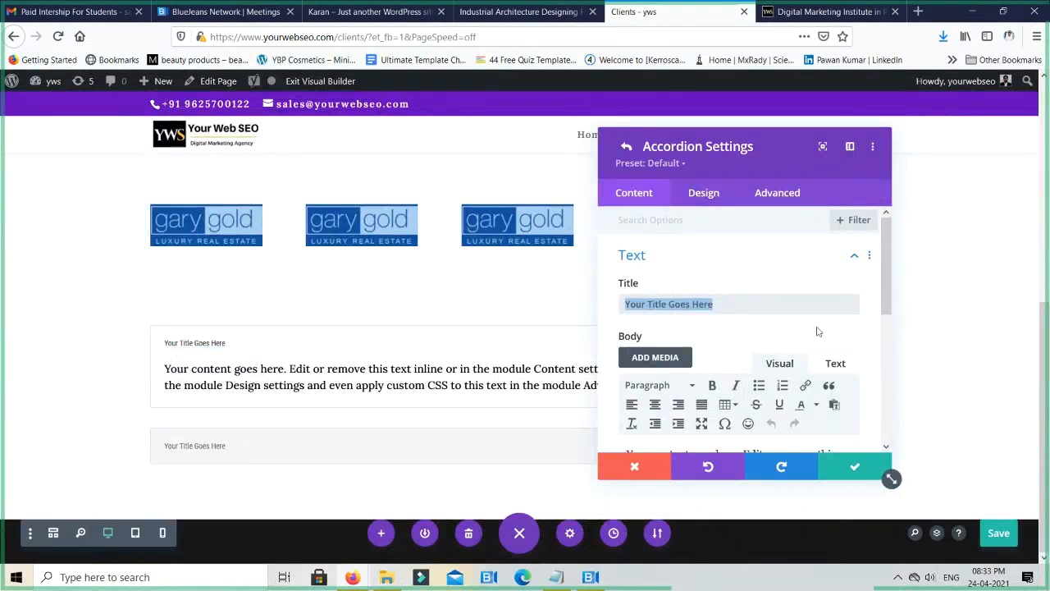
type("What is SEO?")
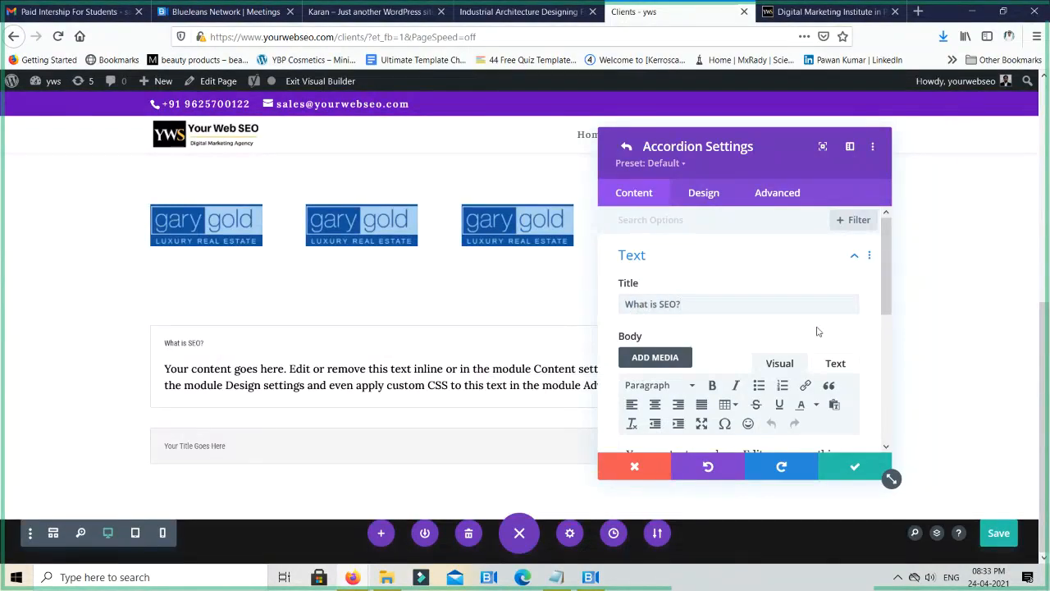
- Replace the first accordion item's placeholder body with "Search Engine Optimization Practices" and save the item
scroll(817, 332, "down", 5)
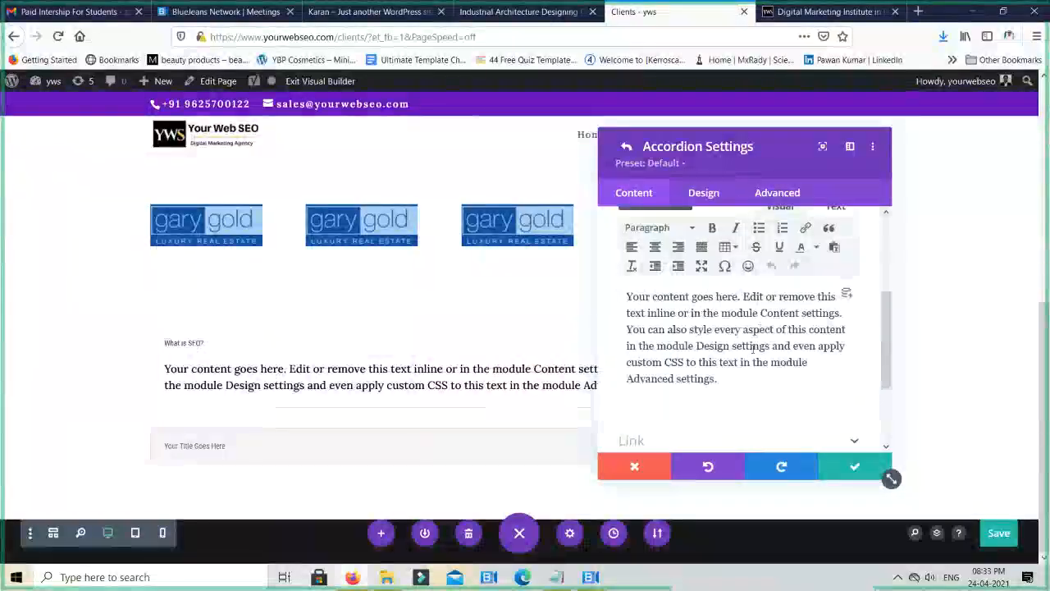
key("ctrl+a")
type("Sear")
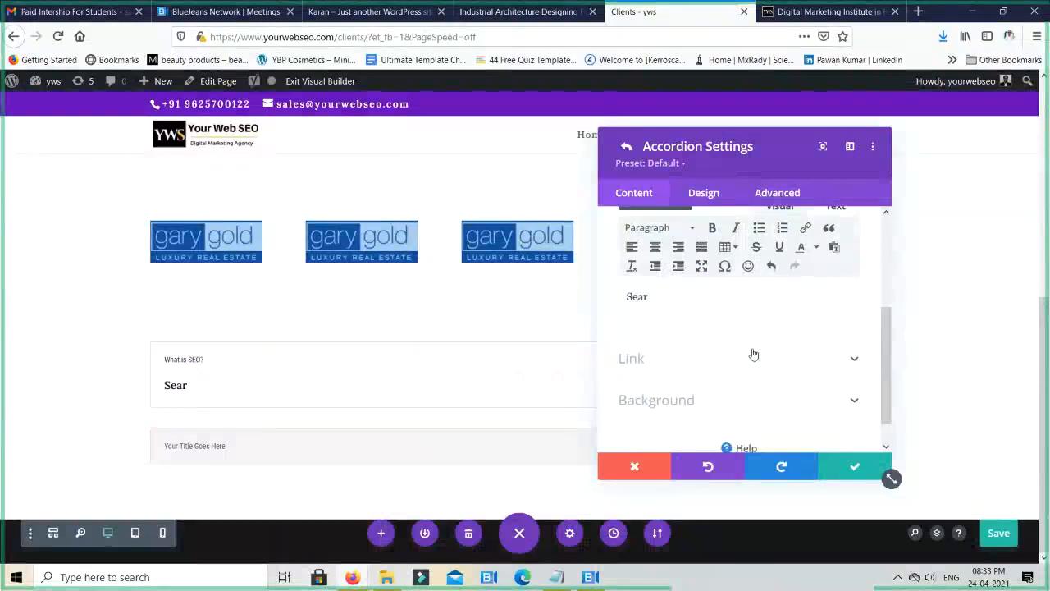
type("ch Engine")
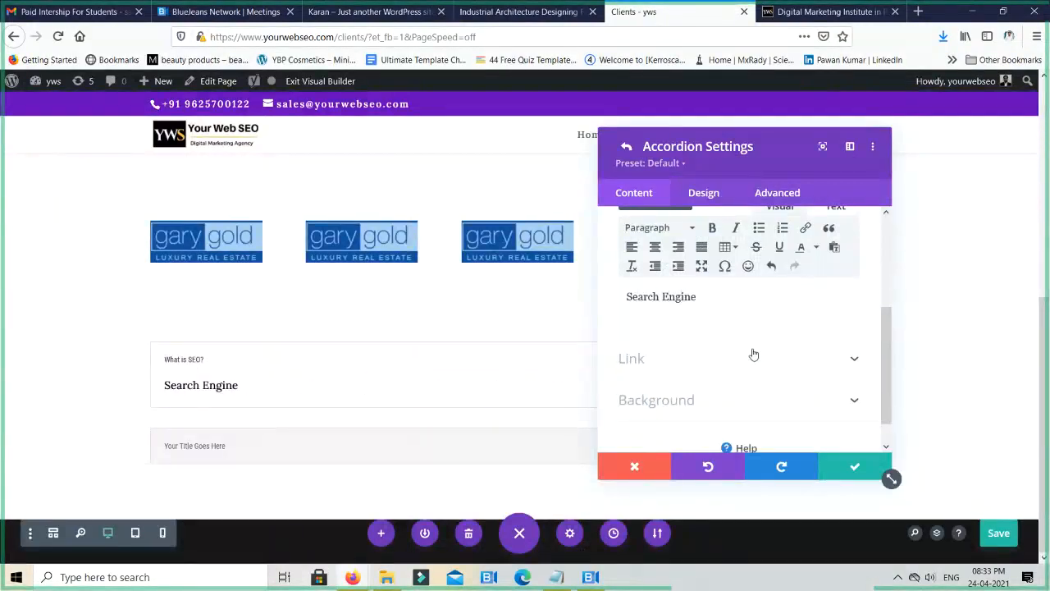
type(" Optimizatio")
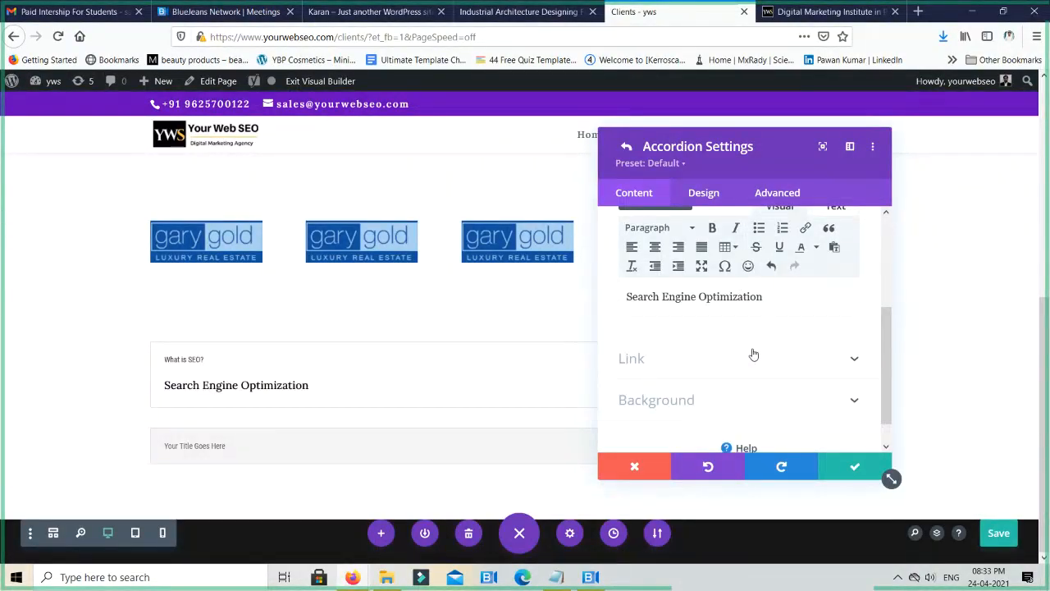
type("n Practices")
left_click(842, 466)
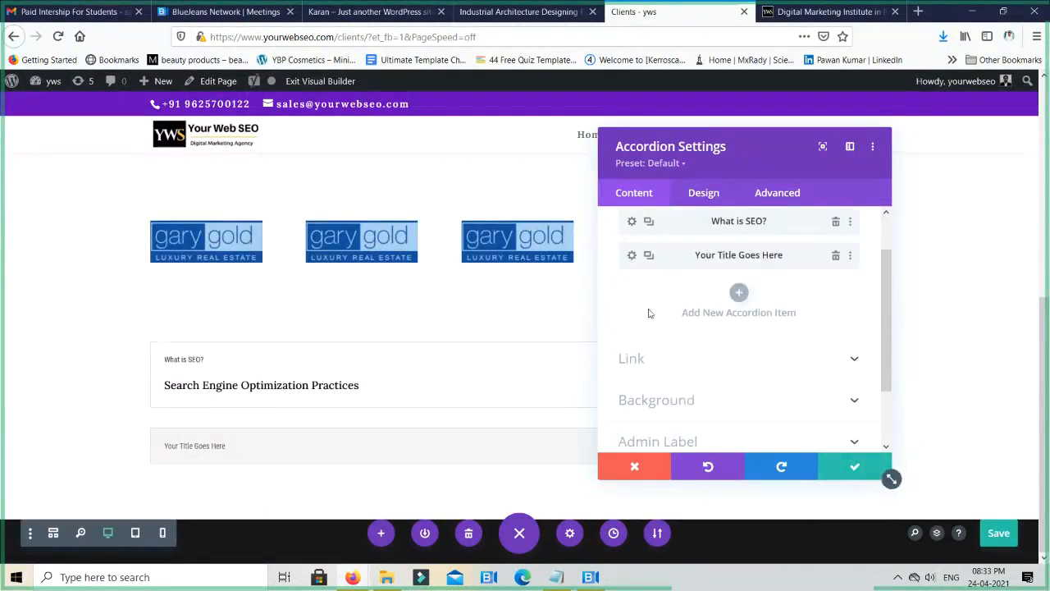
- Title the second accordion item "Why it's so important?", keep its placeholder body and save the item
left_click(632, 255)
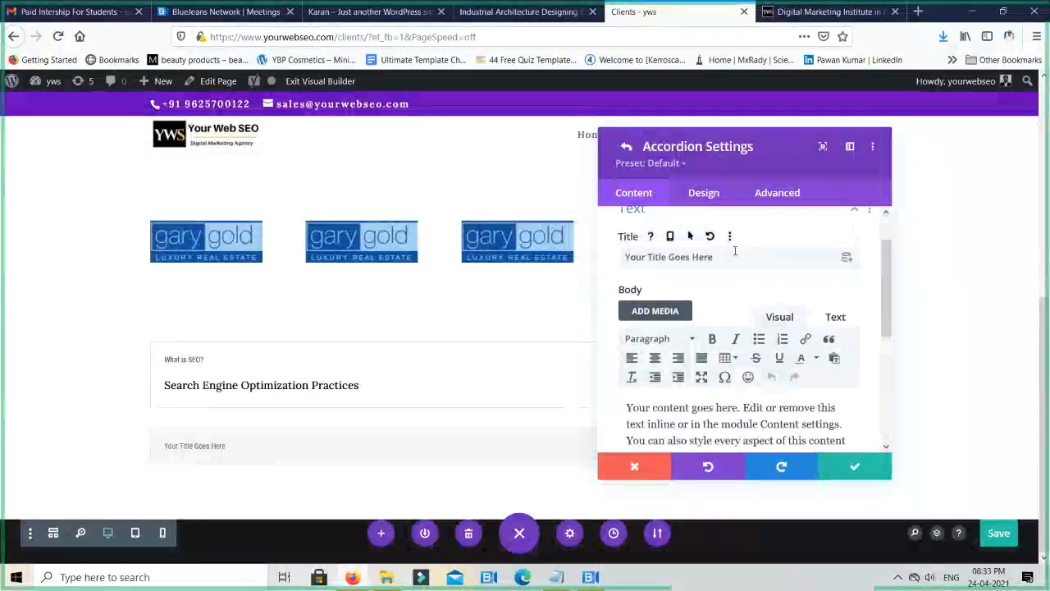
left_click_drag(733, 255, 575, 247)
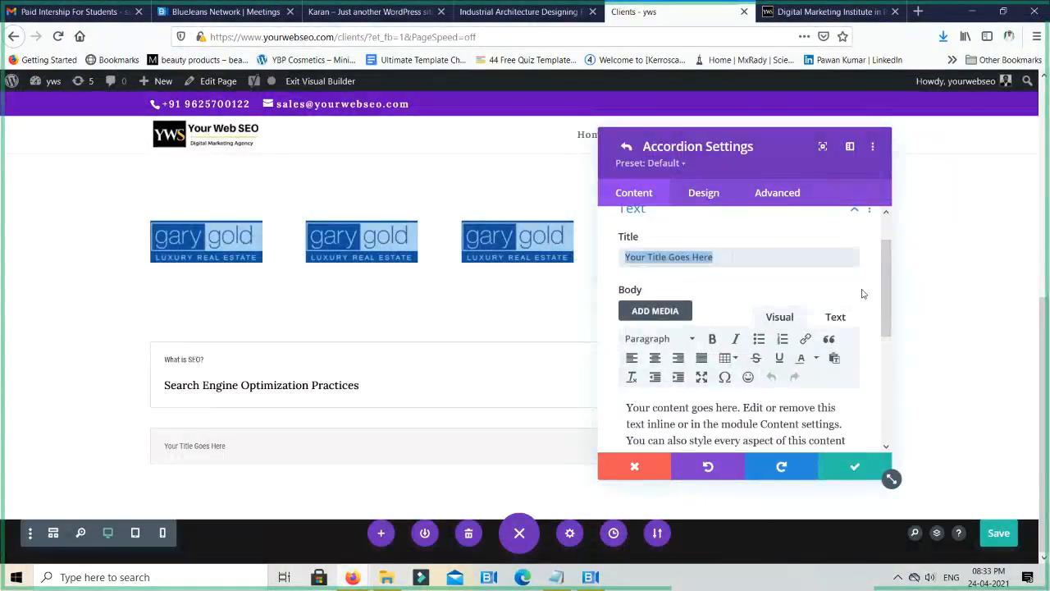
type("W")
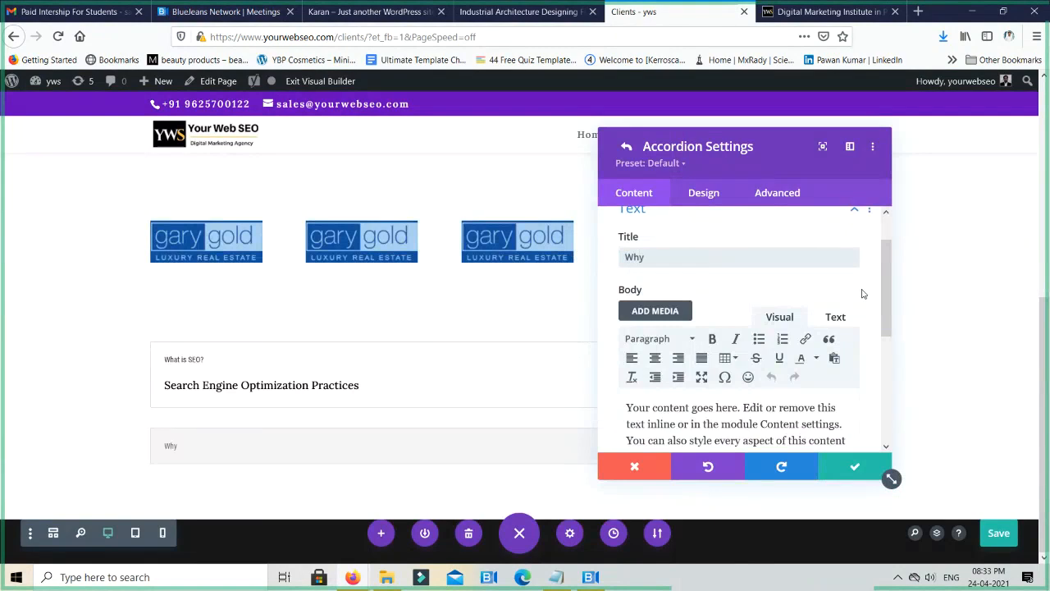
type("hy it's so important?")
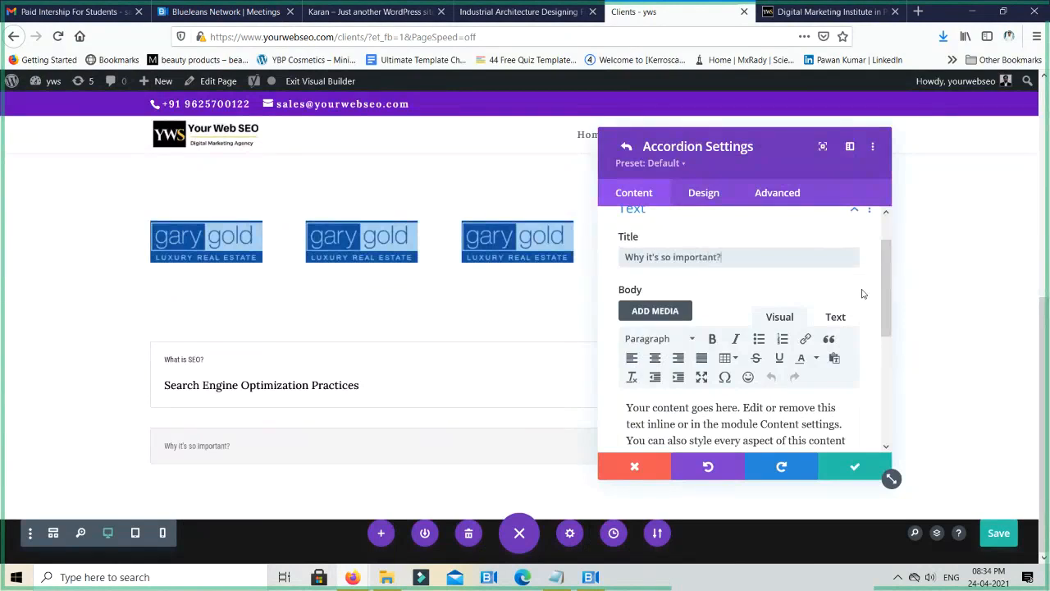
scroll(861, 365, "down", 2)
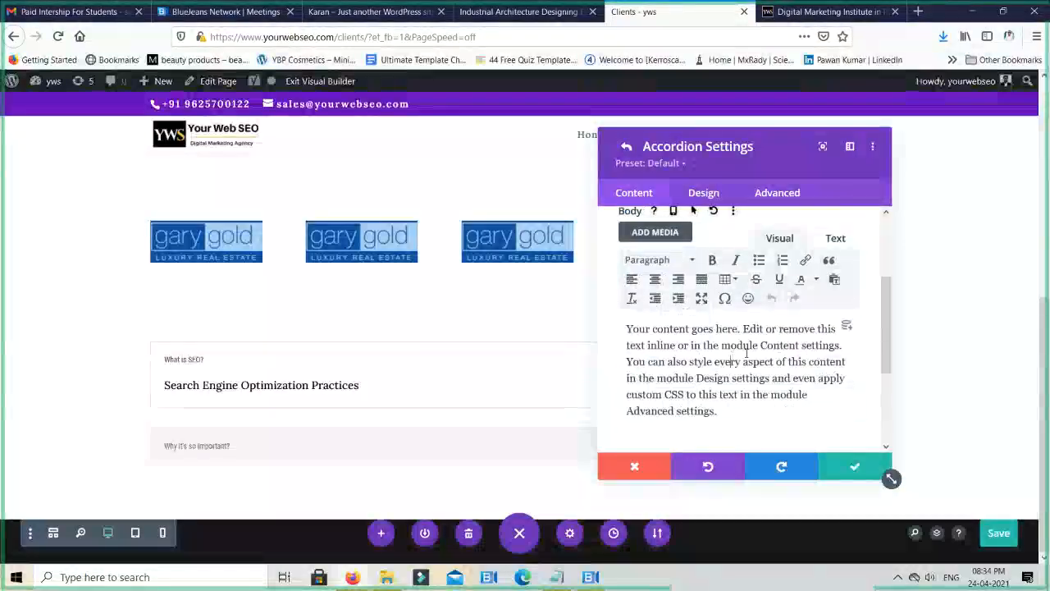
left_click(847, 474)
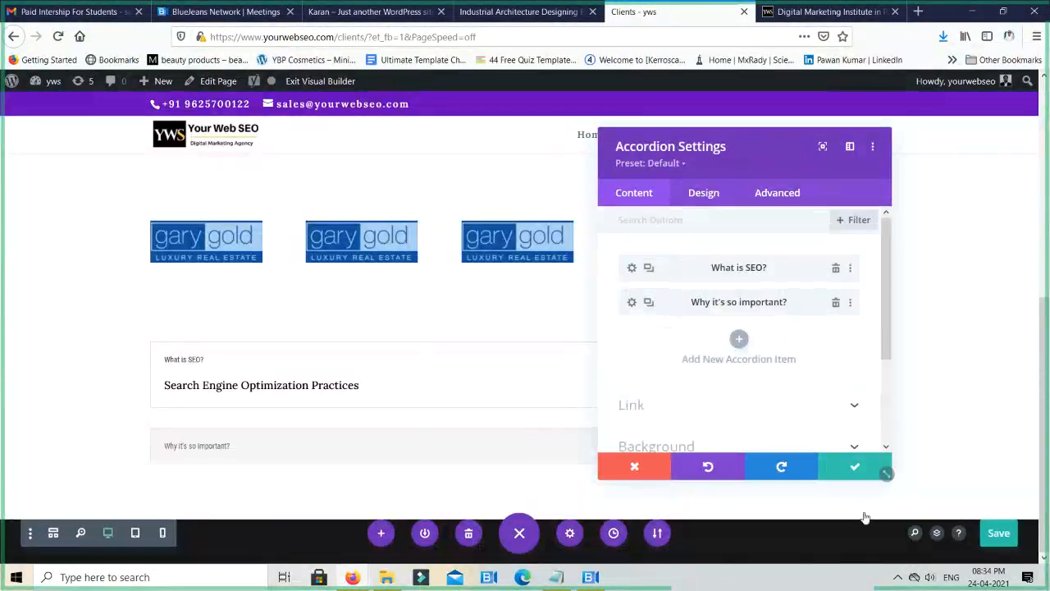
- Add a third accordion item titled "Scope of SEO?" with the placeholder body and save it
left_click(738, 338)
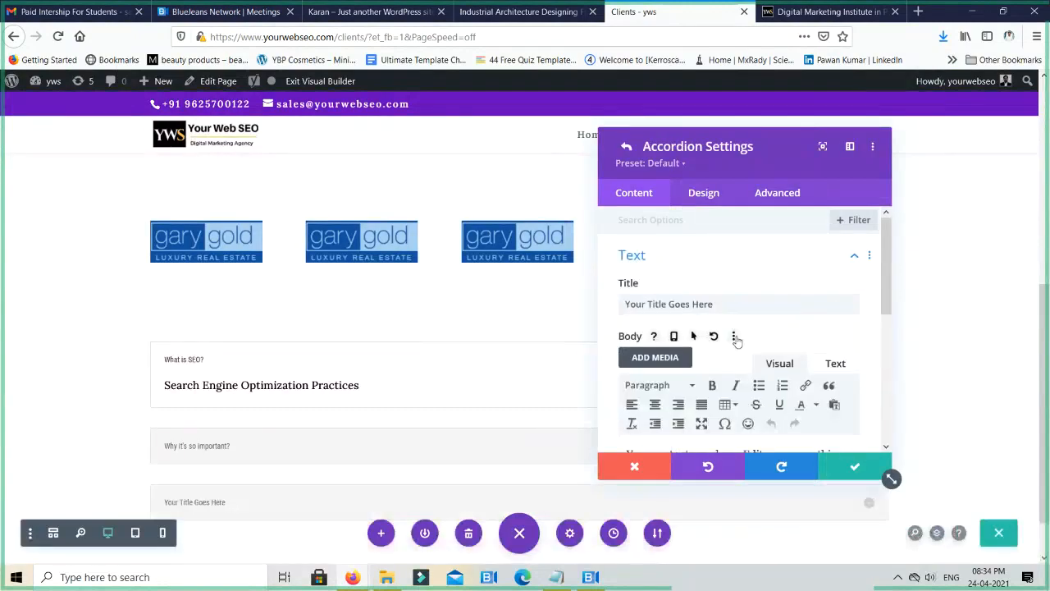
scroll(746, 337, "down", 2)
scroll(748, 267, "up", 2)
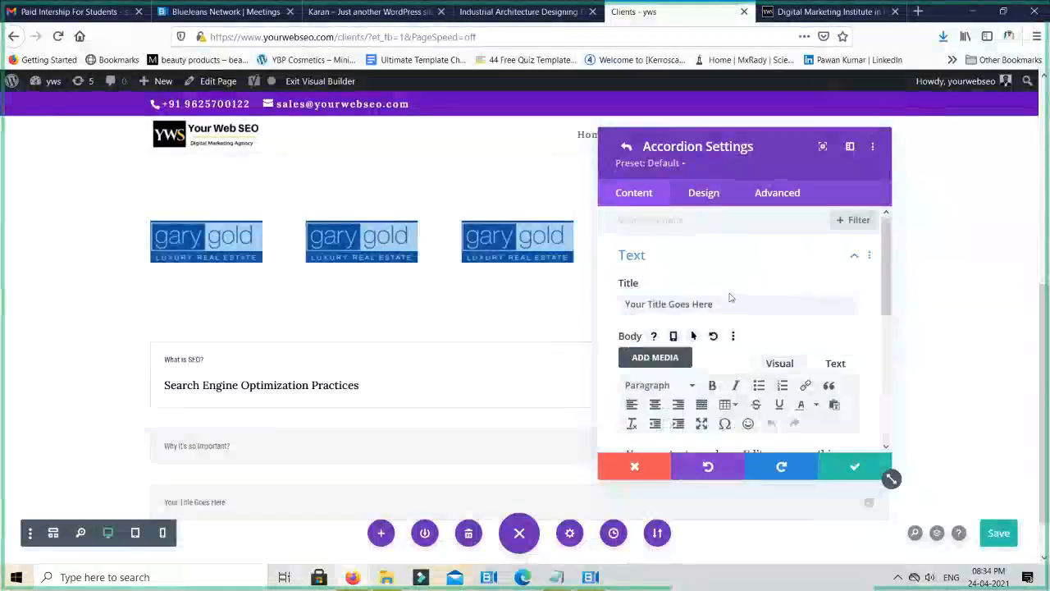
left_click_drag(732, 299, 619, 298)
type("Scope of")
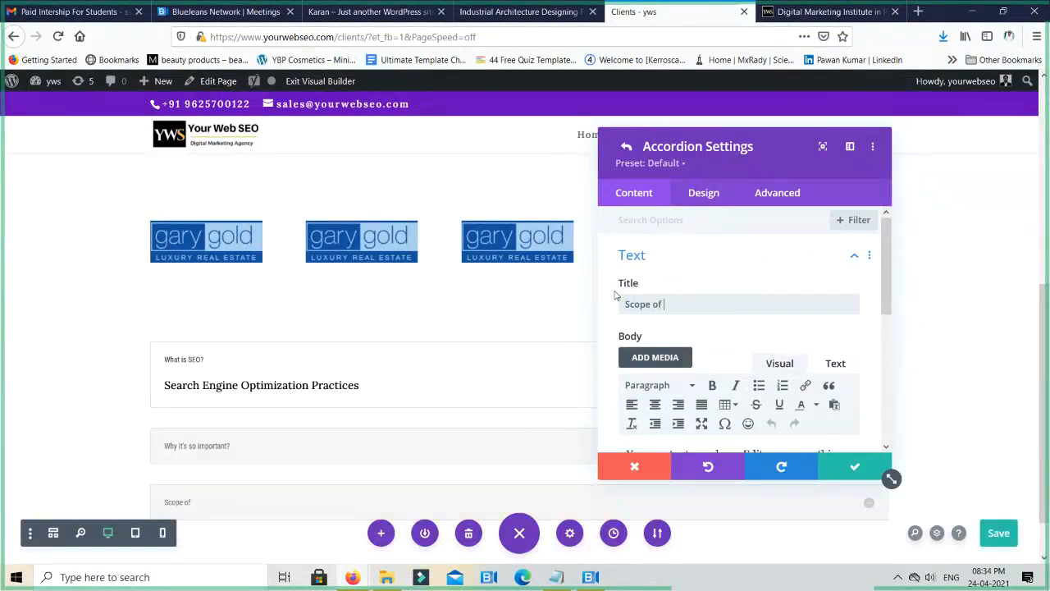
type(" SEO")
scroll(739, 369, "down", 4)
left_click(849, 465)
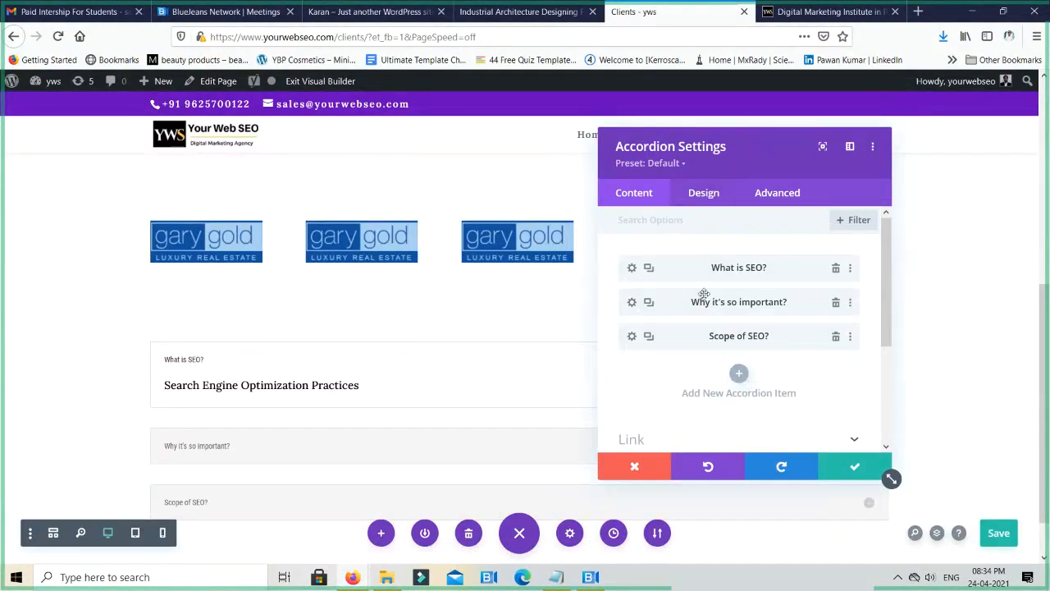
- Turn on the custom icon font size in the accordion's icon design settings
scroll(702, 299, "down", 3)
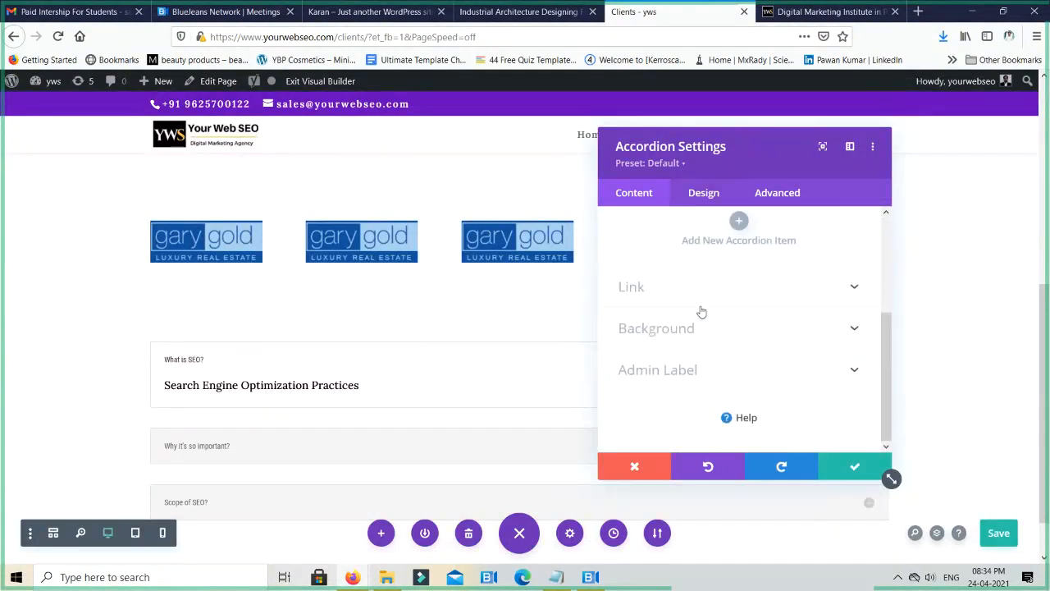
left_click(704, 197)
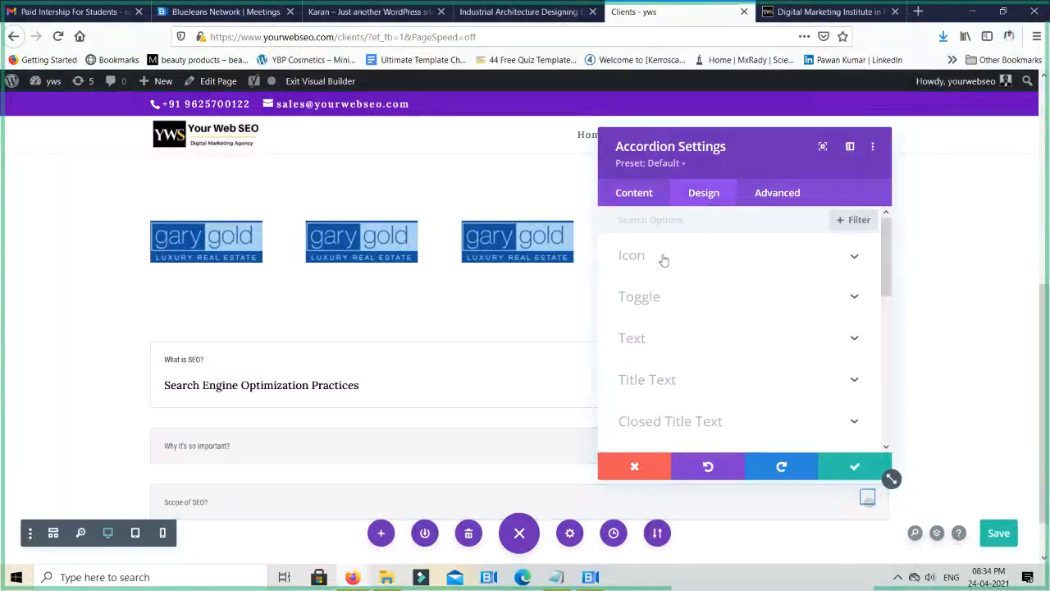
left_click(690, 264)
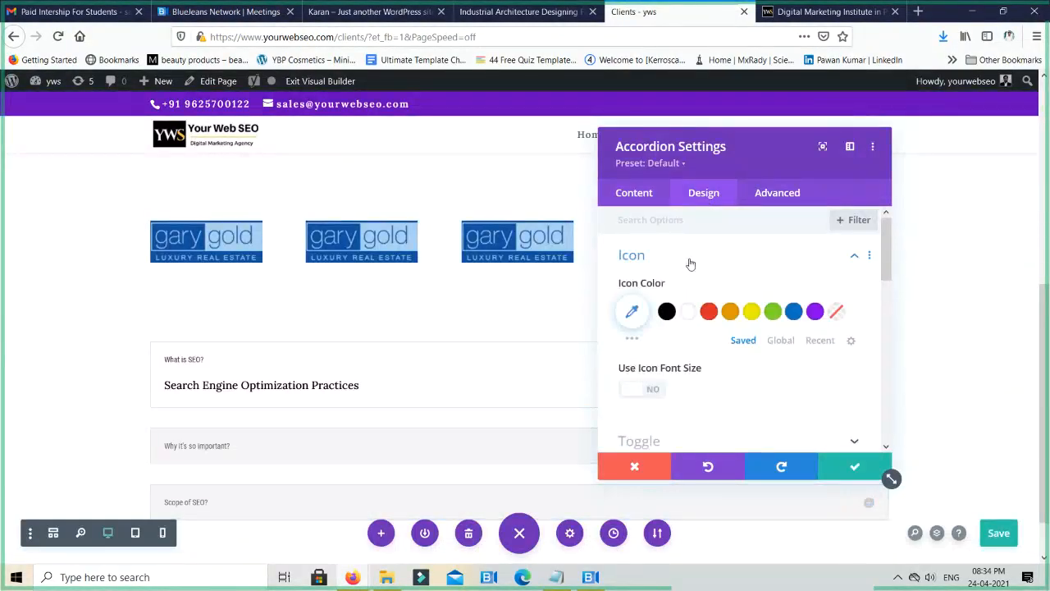
scroll(673, 287, "down", 2)
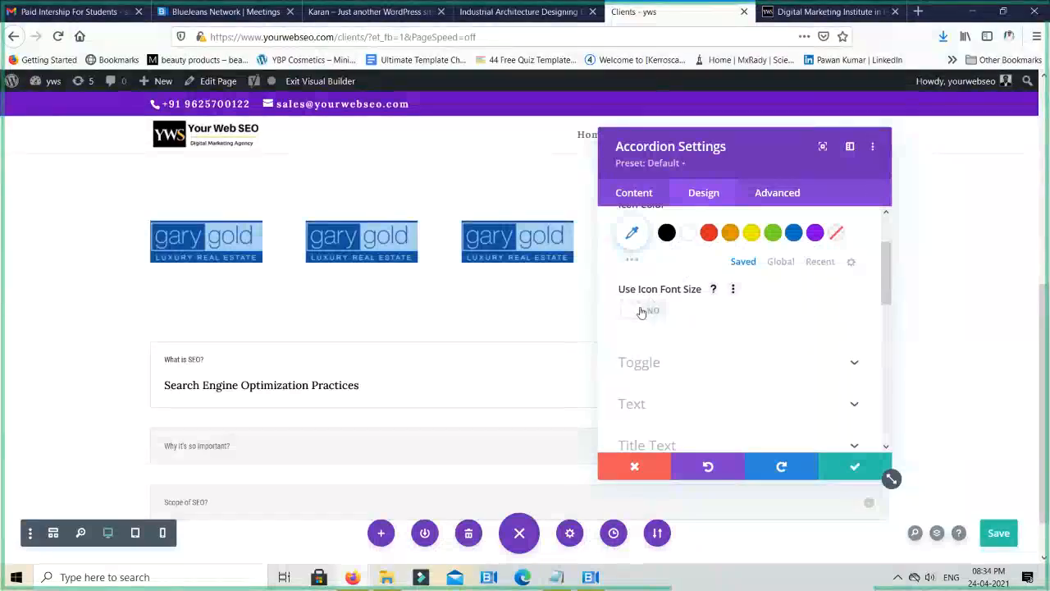
left_click(642, 310)
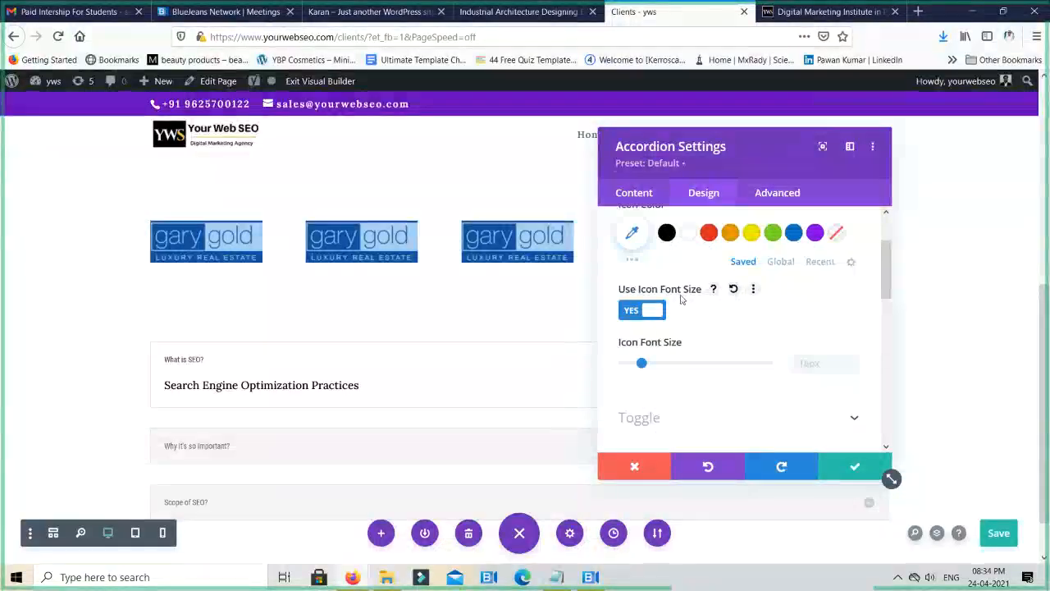
scroll(703, 304, "down", 2)
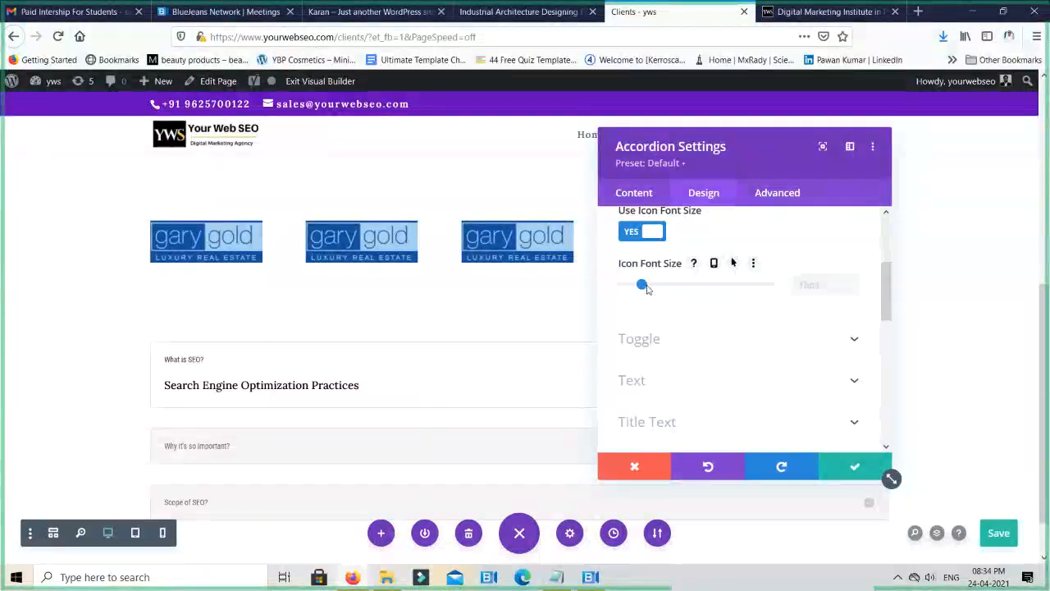
- Set the accordion's open toggle background to orange #e09900 and the closed toggle background to blue #0c71c3
scroll(646, 289, "up", 4)
scroll(641, 295, "down", 7)
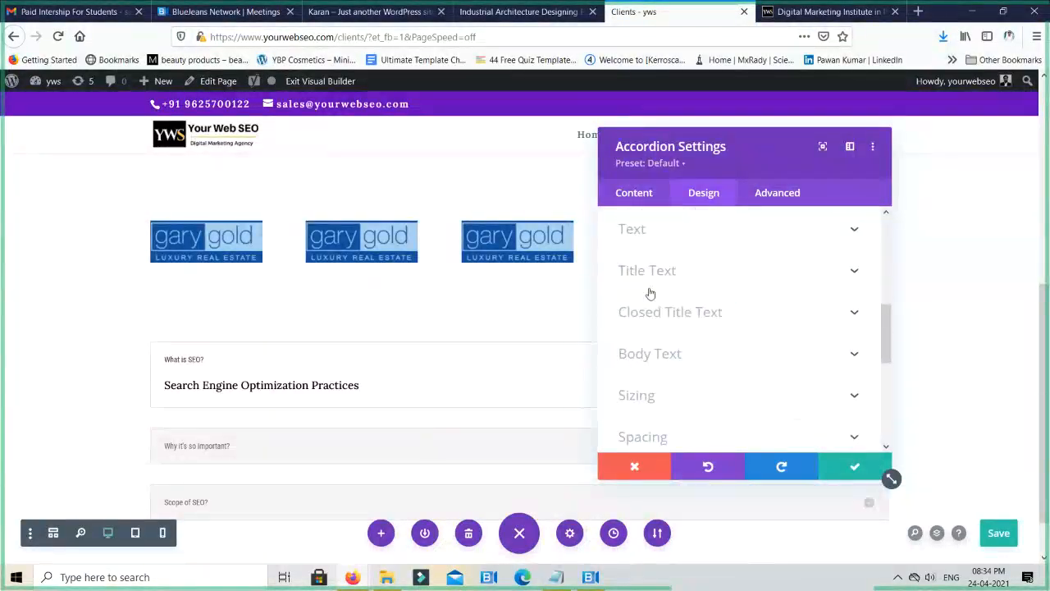
scroll(651, 292, "up", 2)
left_click(670, 279)
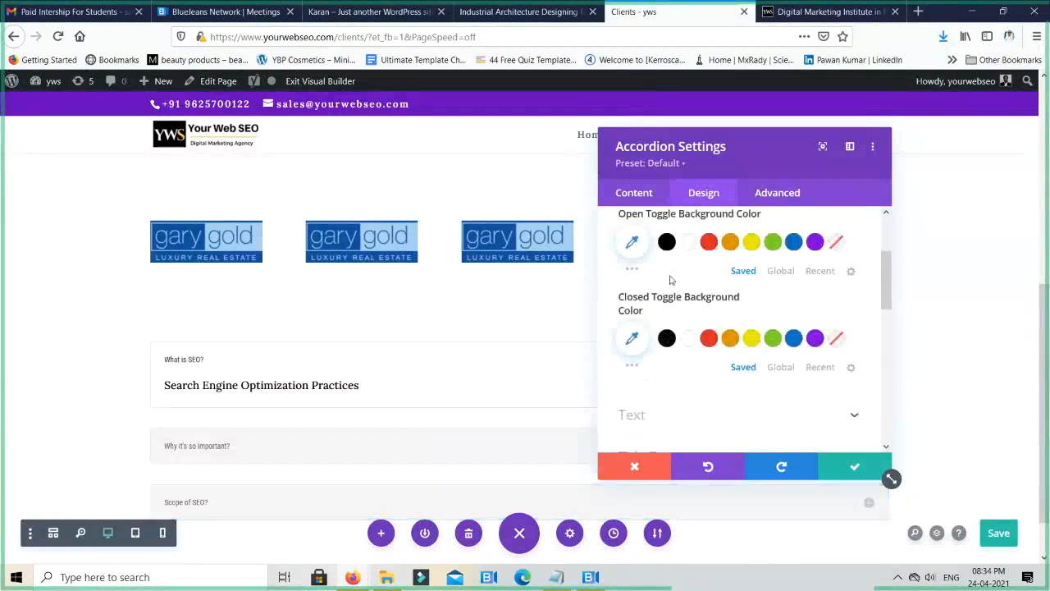
scroll(691, 301, "down", 2)
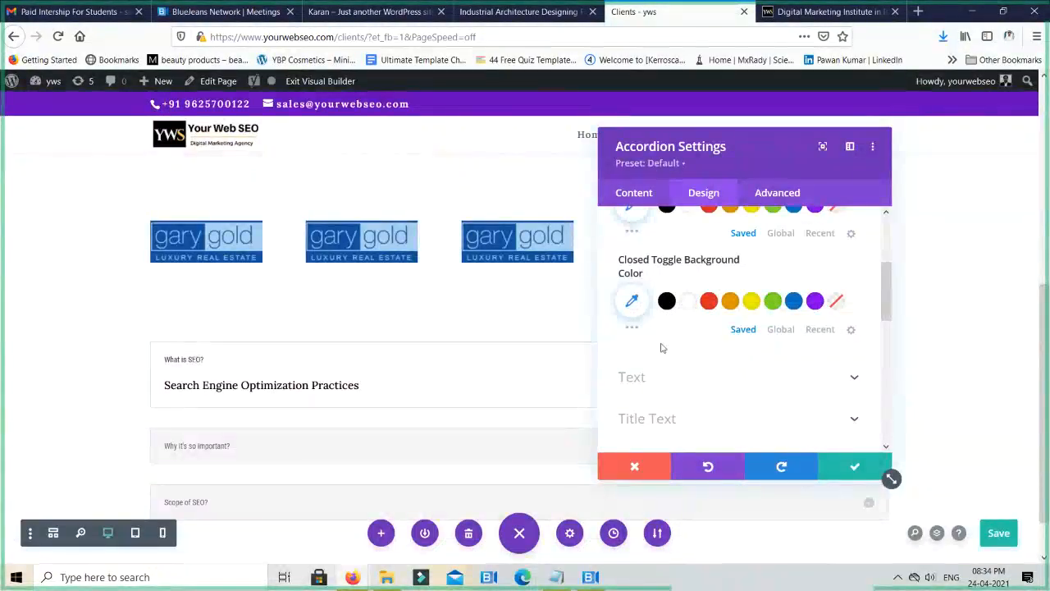
scroll(661, 348, "up", 2)
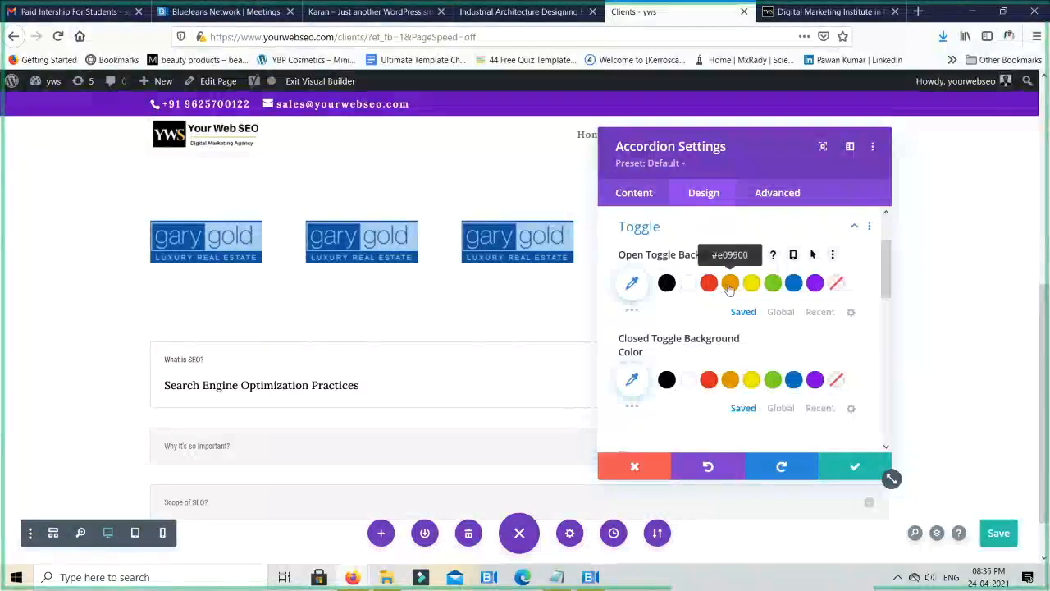
left_click(729, 285)
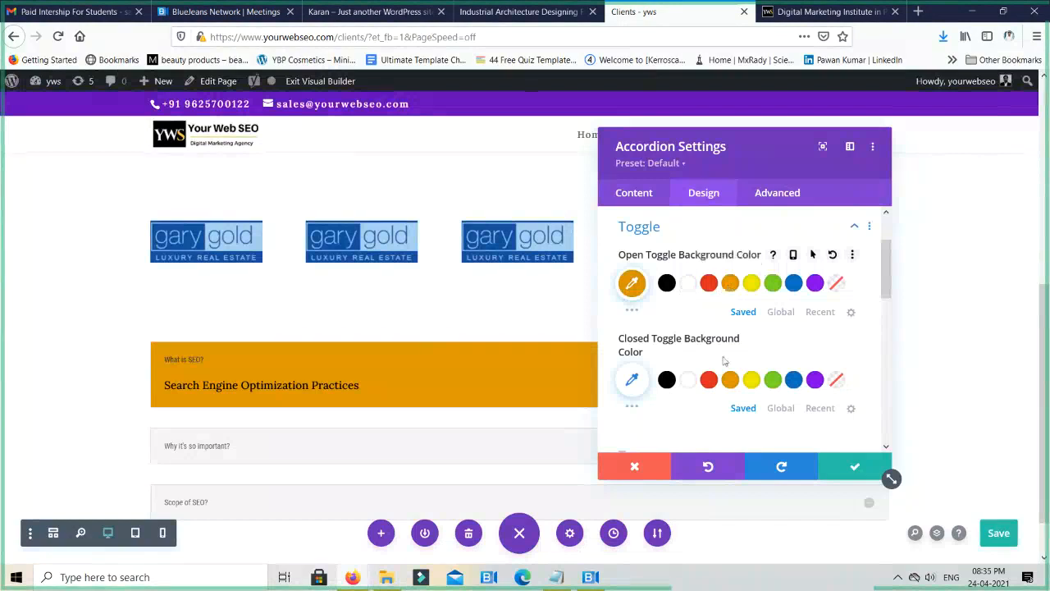
left_click(793, 379)
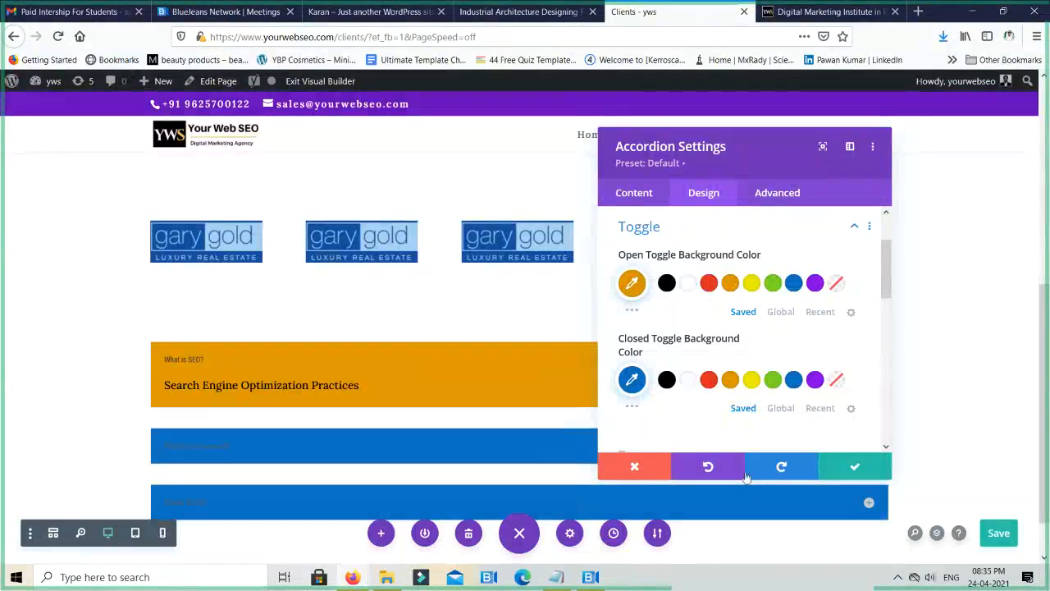
- Set the accordion's title font to Acme
scroll(784, 402, "down", 2)
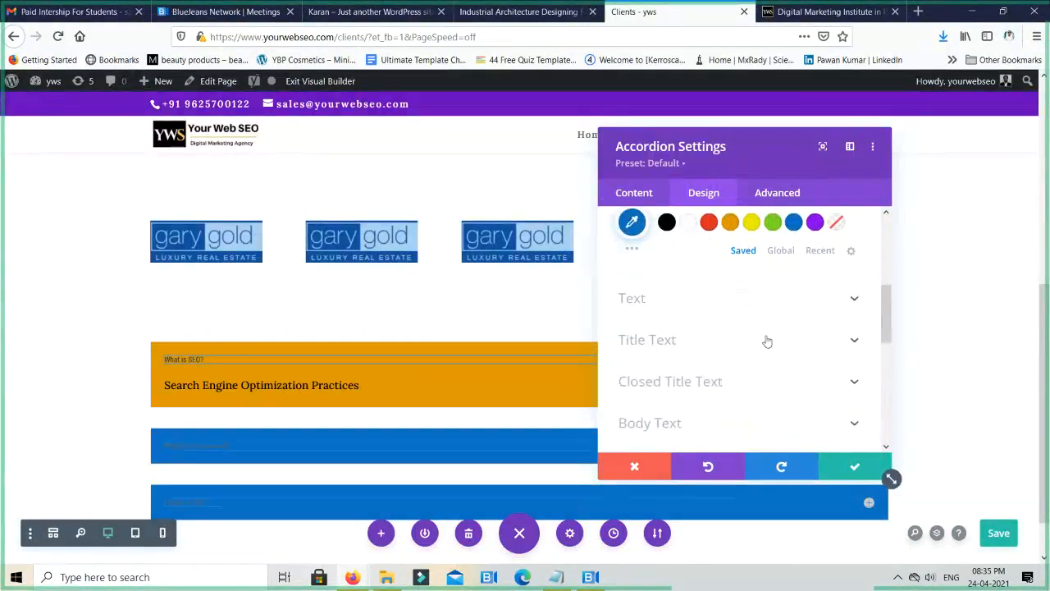
scroll(763, 340, "up", 1)
left_click(665, 379)
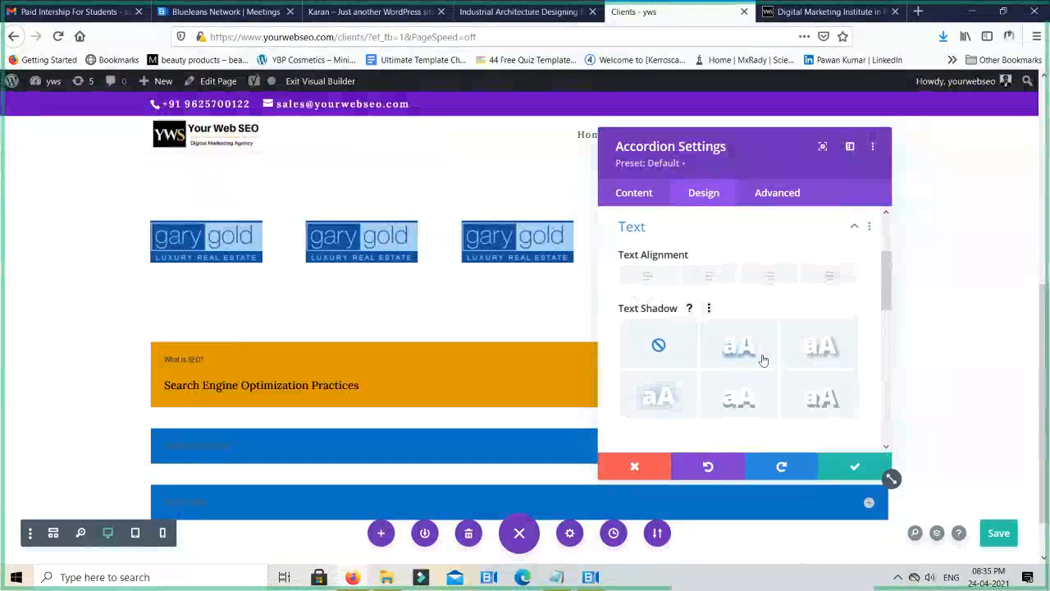
scroll(698, 283, "up", 1)
scroll(702, 335, "down", 3)
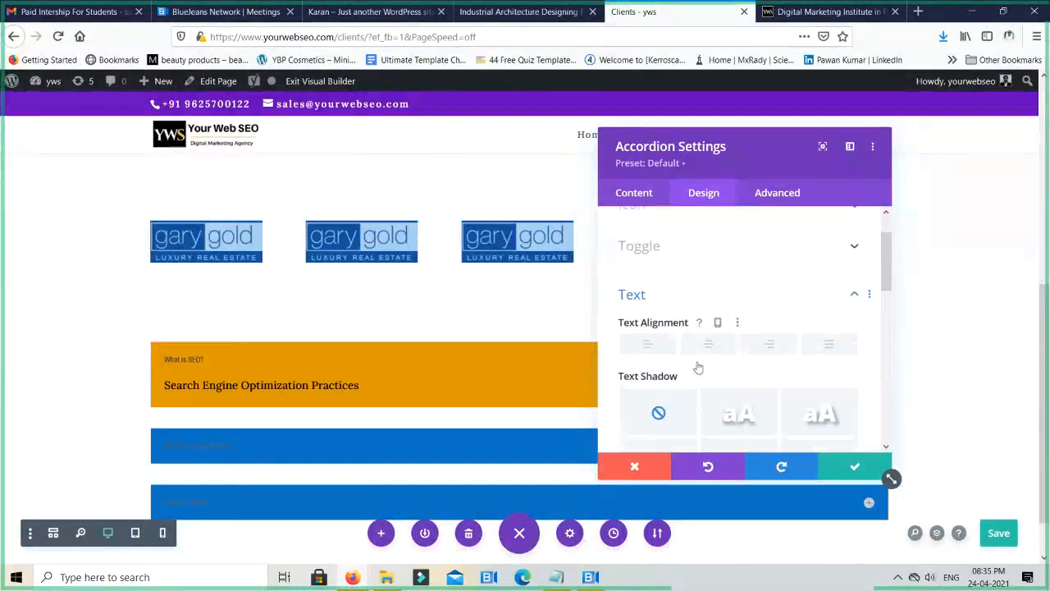
left_click(689, 304)
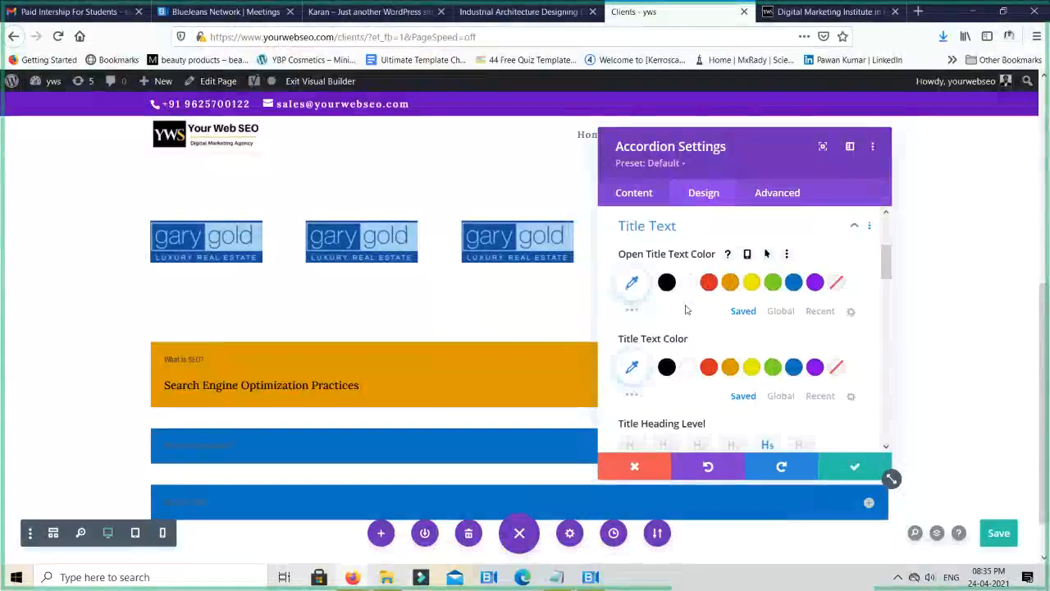
scroll(686, 309, "down", 2)
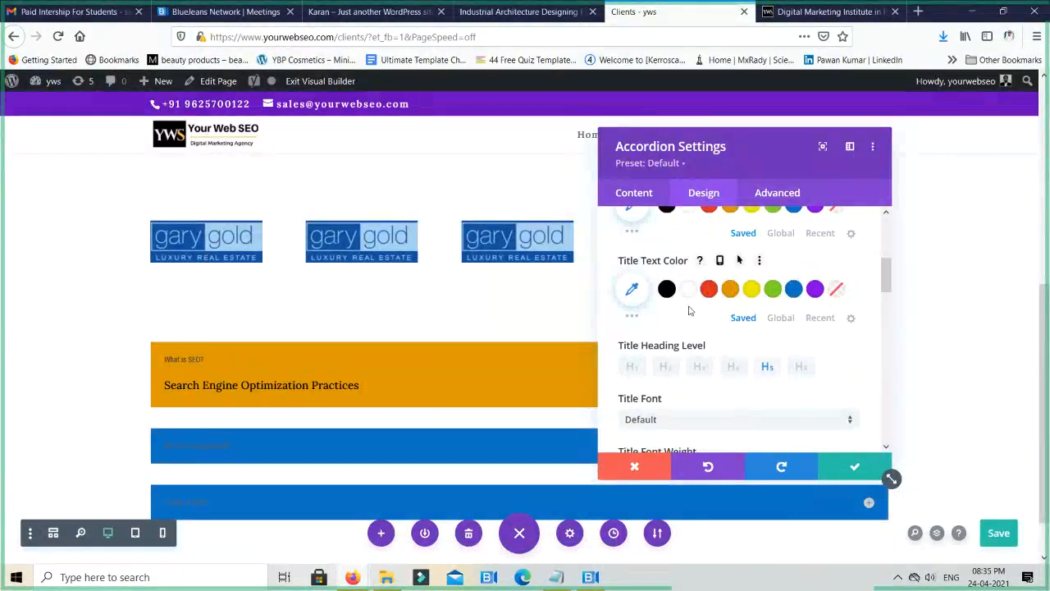
scroll(689, 310, "down", 2)
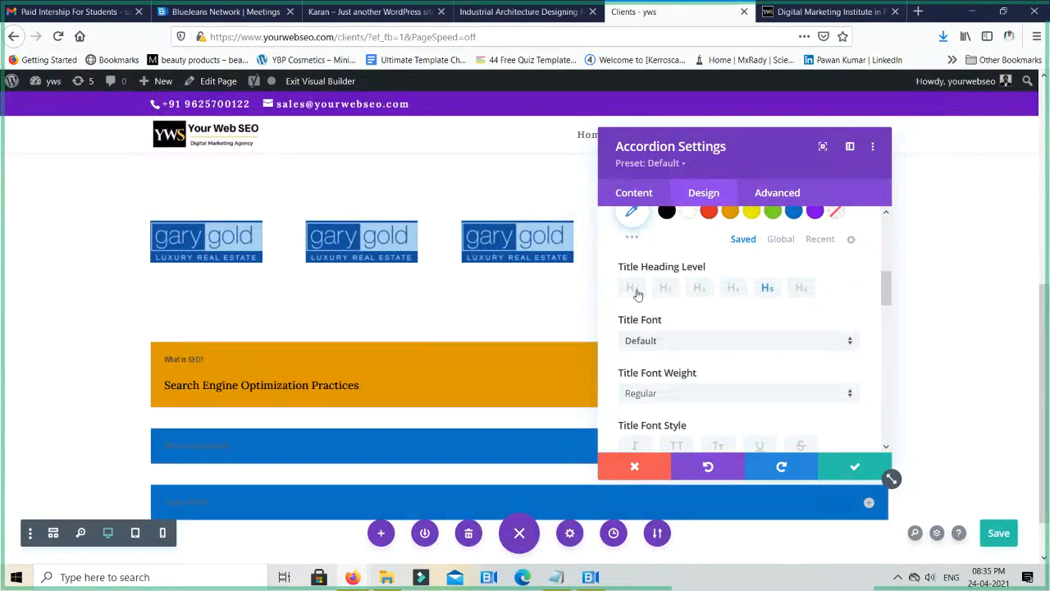
left_click(664, 343)
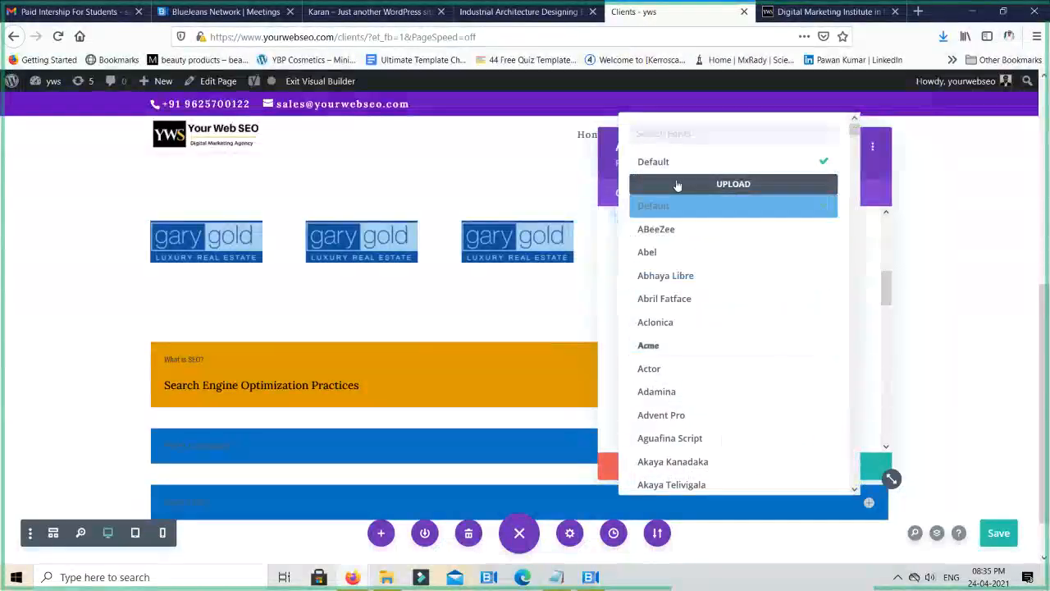
left_click(662, 346)
- Set the accordion's title text size to 29px, keeping the default letter spacing
scroll(663, 347, "down", 4)
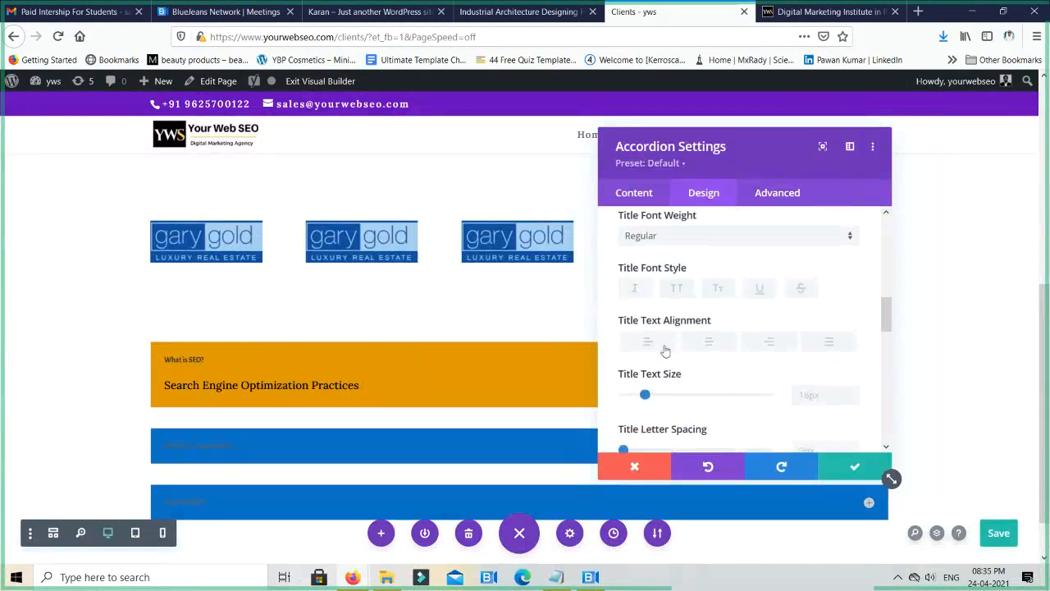
left_click_drag(648, 394, 664, 397)
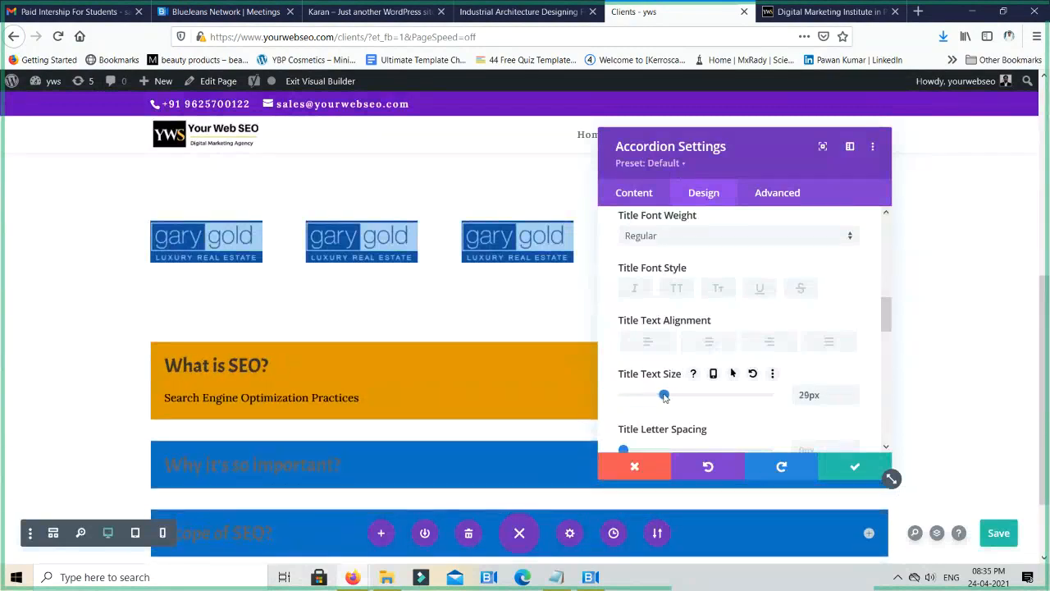
scroll(671, 381, "down", 4)
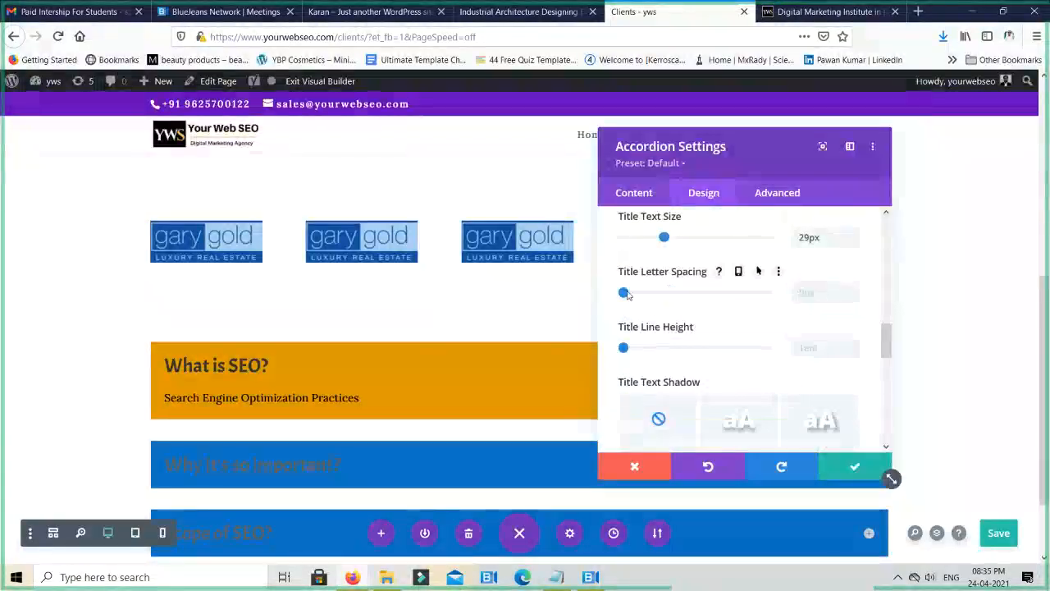
mouse_move(624, 293)
left_mouse_down()
mouse_move(635, 297)
mouse_move(622, 294)
left_mouse_up()
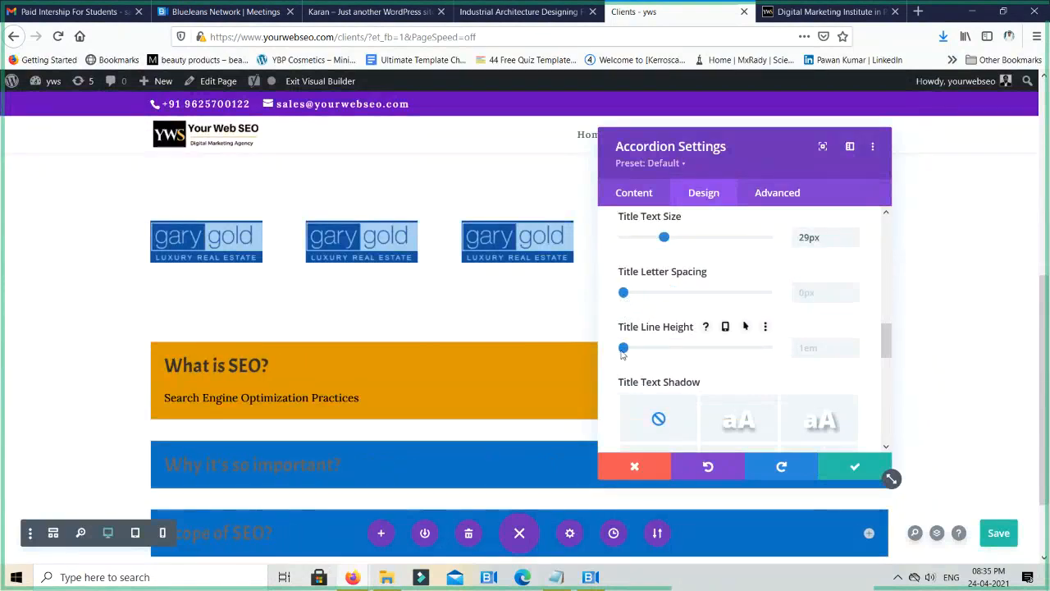
- Try the third text shadow preset on the accordion titles and remove the shadow again
scroll(661, 349, "down", 2)
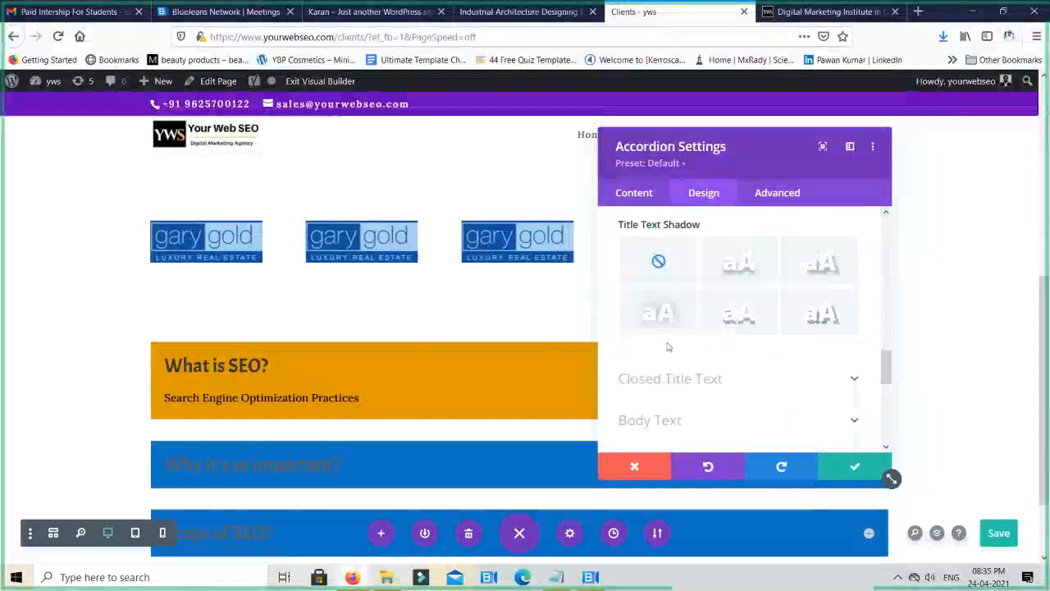
left_click(823, 265)
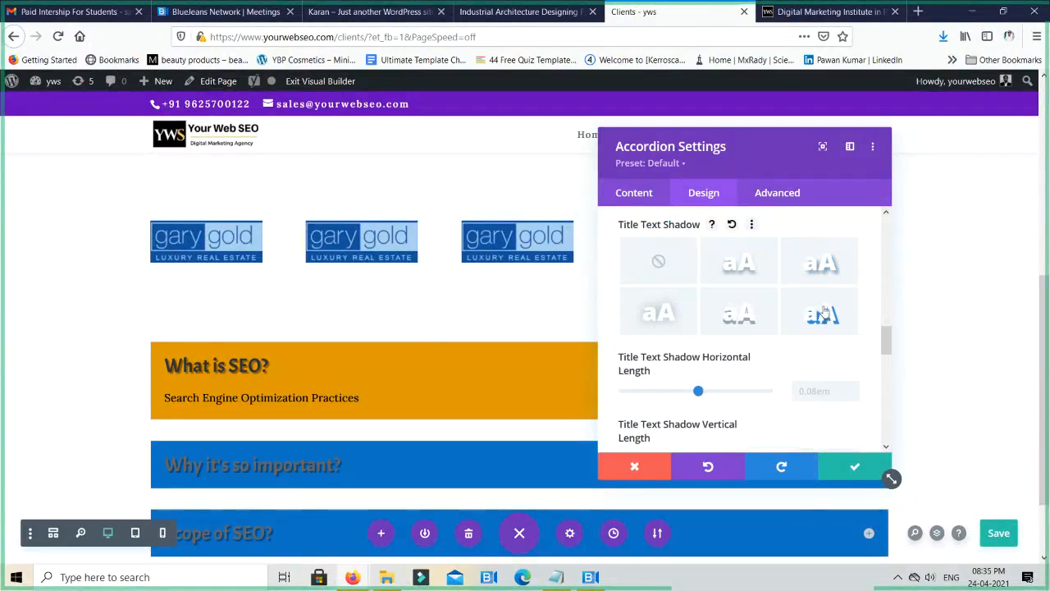
left_click(659, 262)
- Set the accordion's closed title text color to white #ffffff and save the page
scroll(751, 303, "down", 1)
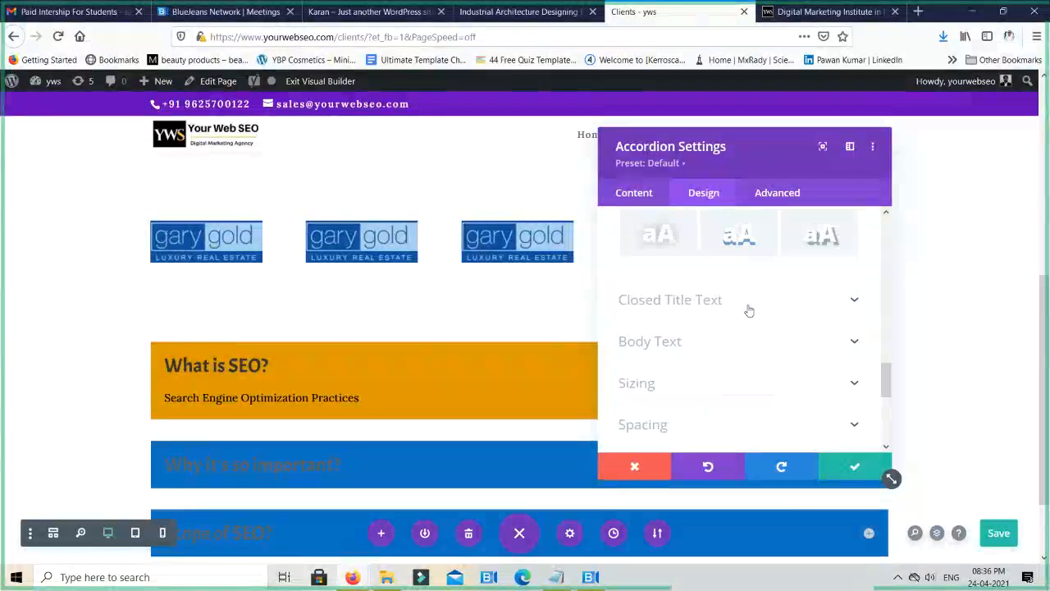
left_click(746, 305)
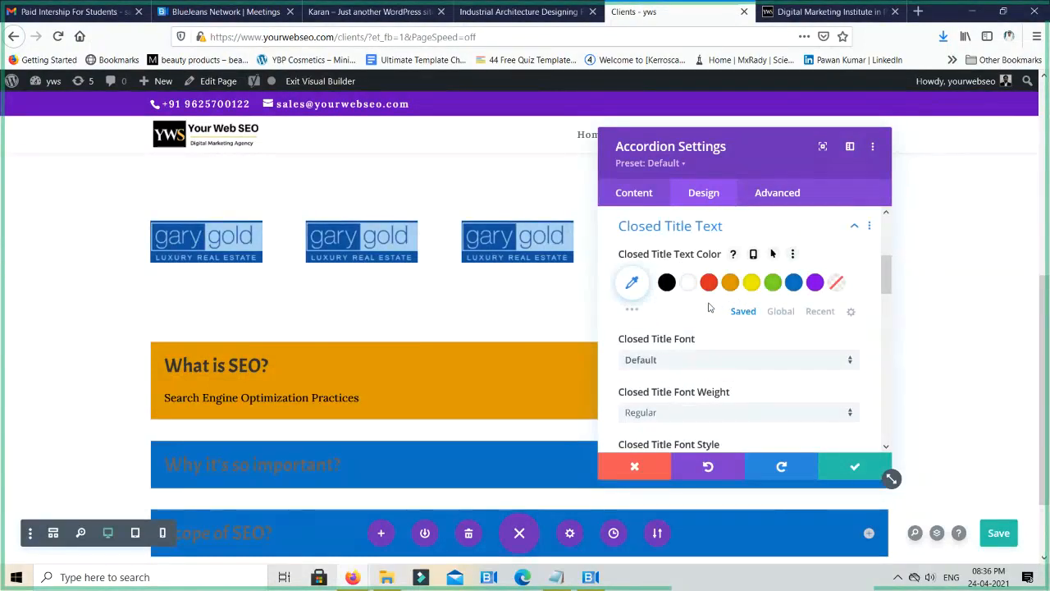
scroll(711, 308, "down", 2)
scroll(710, 307, "up", 2)
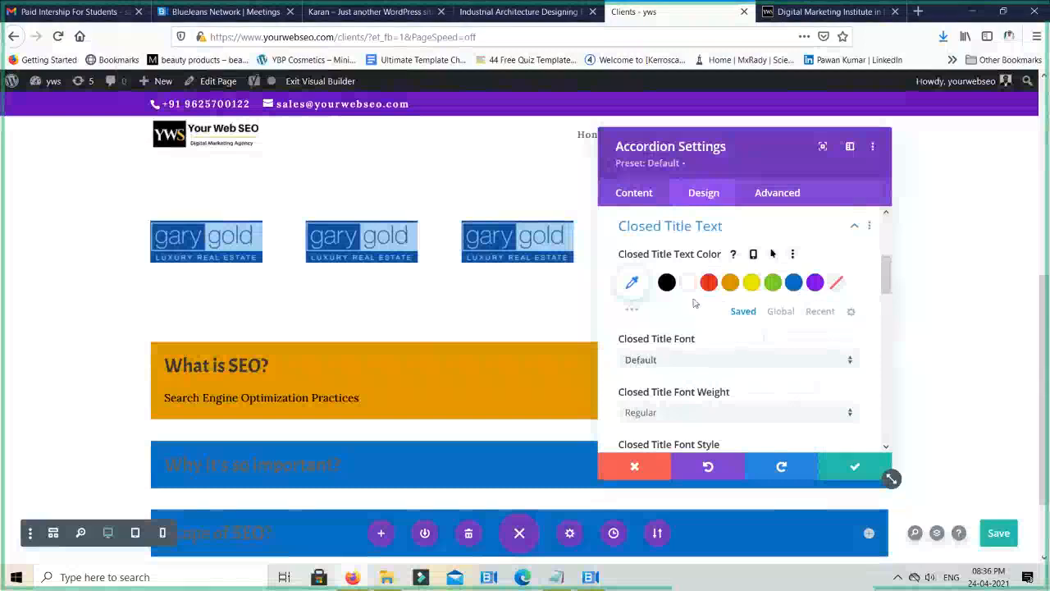
left_click(687, 284)
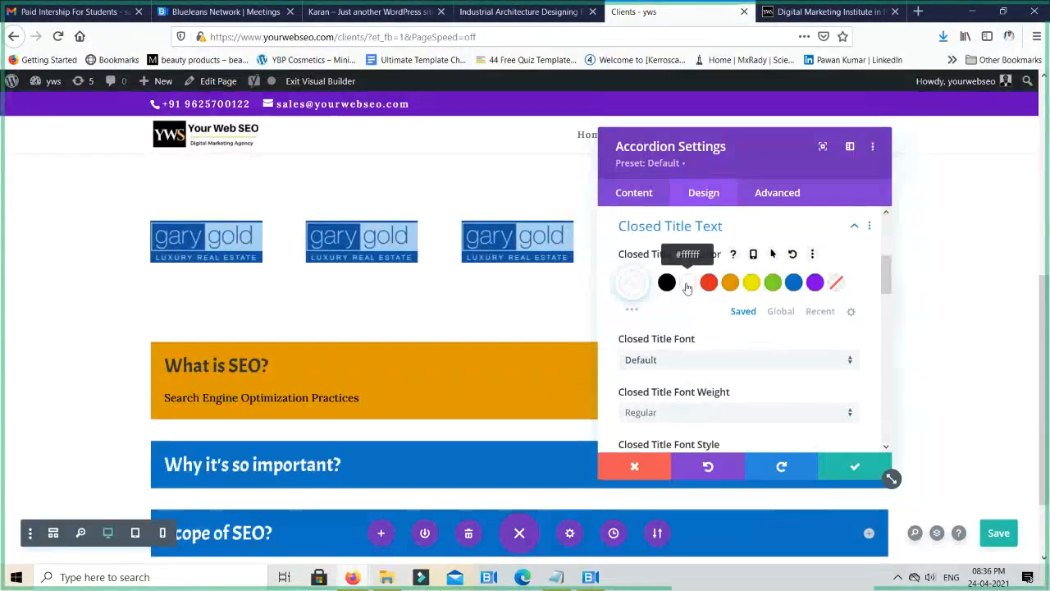
key("ctrl+s")
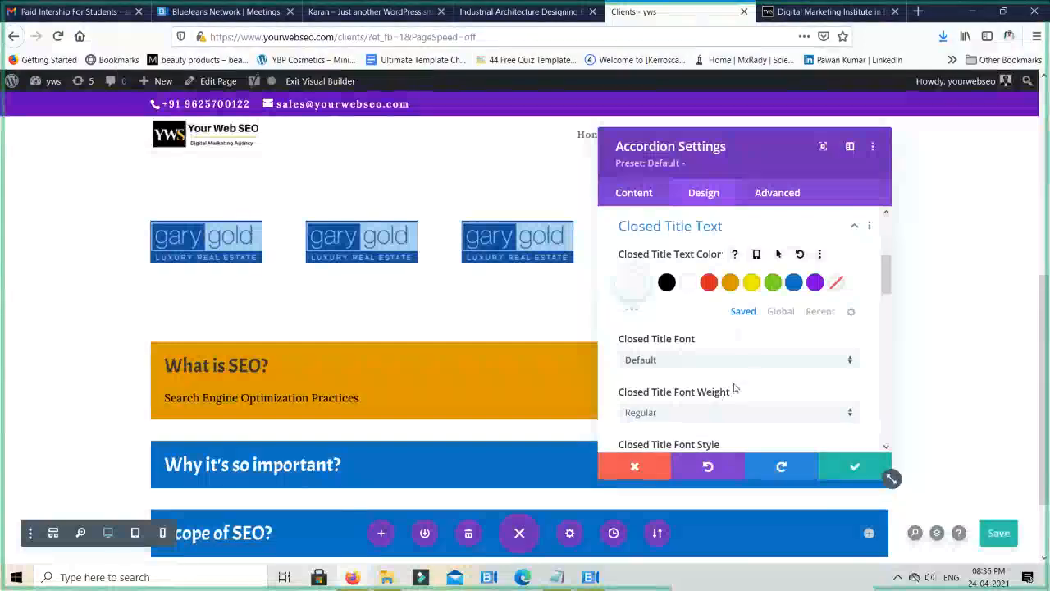
- Set the accordion's body text color to white #ffffff
scroll(749, 365, "down", 10)
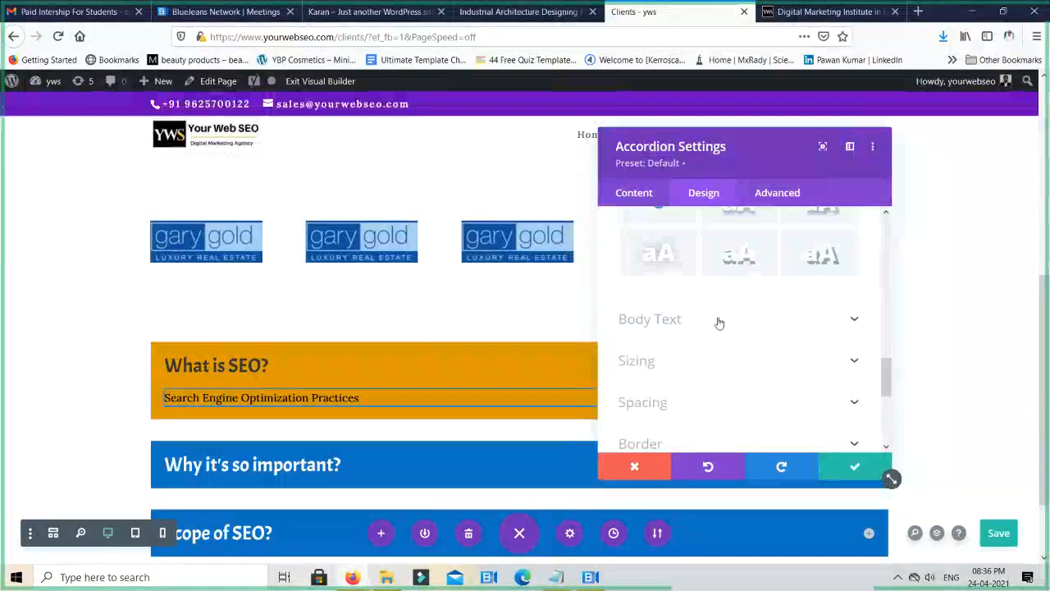
left_click(719, 323)
scroll(719, 323, "up", 1)
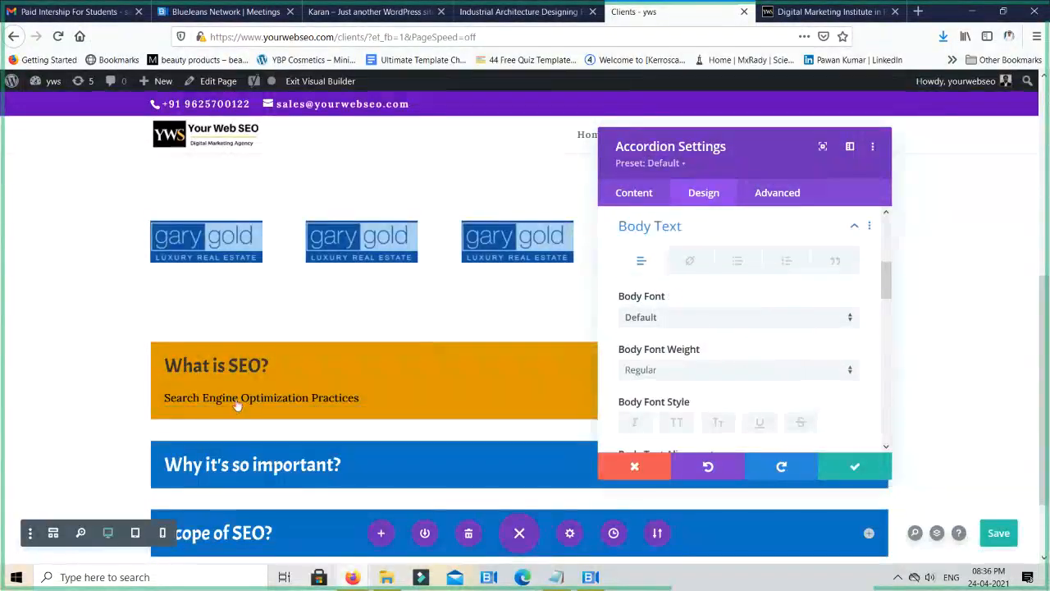
scroll(714, 335, "down", 2)
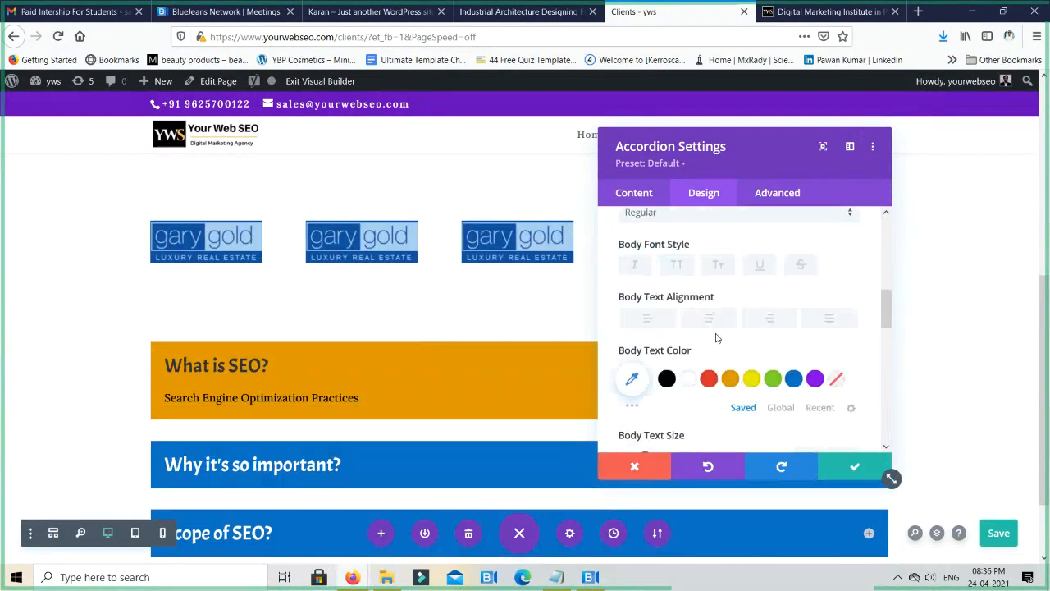
scroll(716, 338, "down", 2)
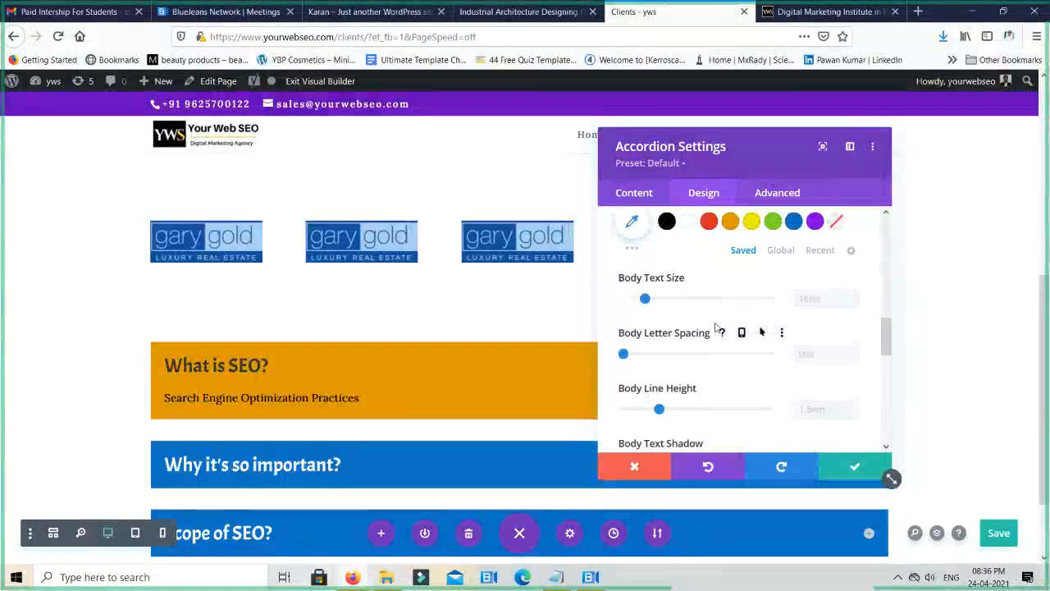
left_click(687, 221)
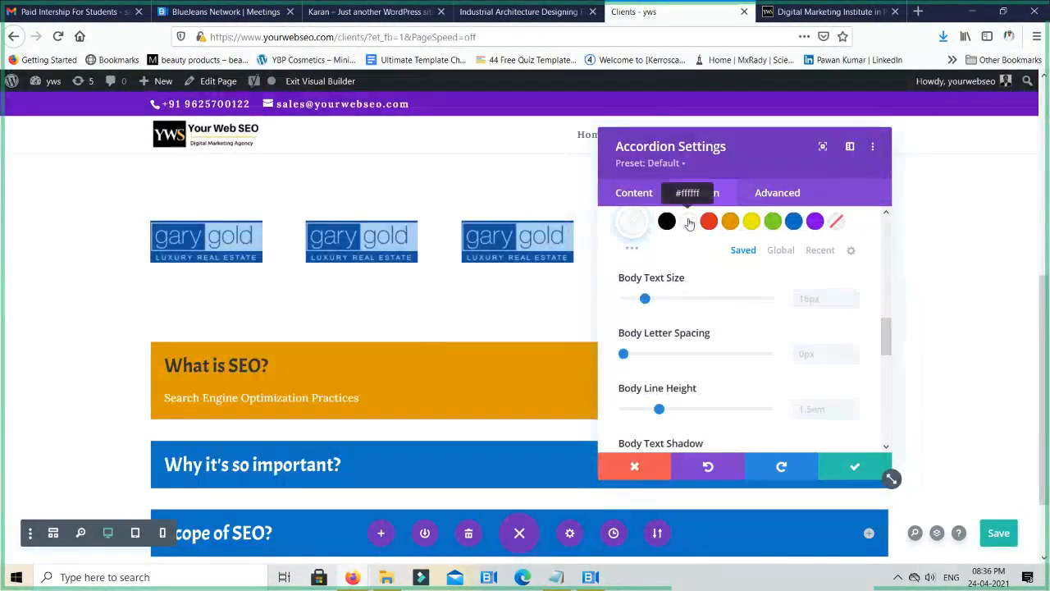
- Try other swatches for the accordion's body text color and return it to white #ffffff
left_click(708, 227)
left_click(694, 228)
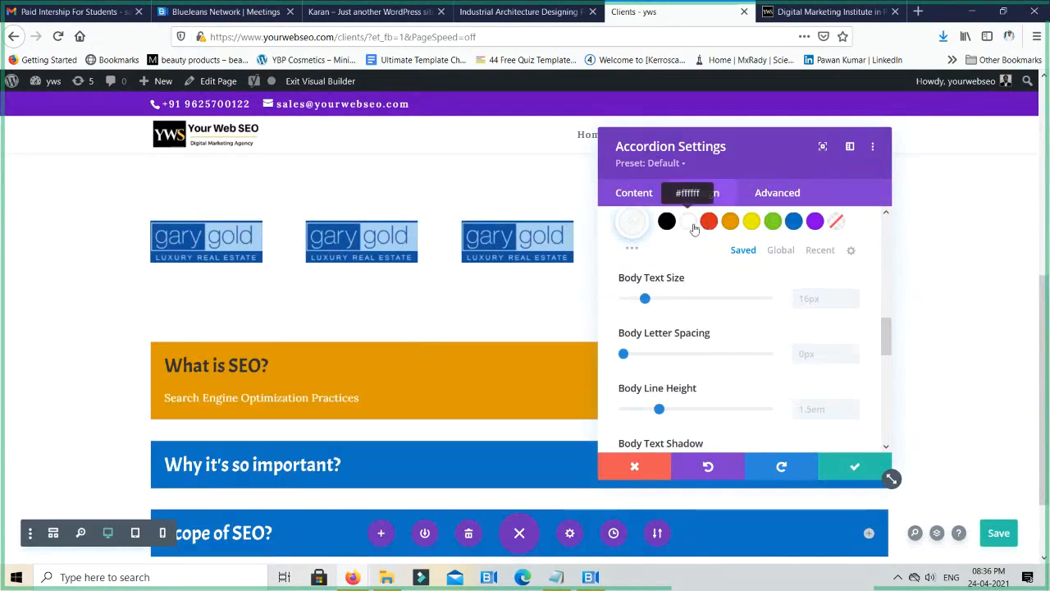
left_click(667, 222)
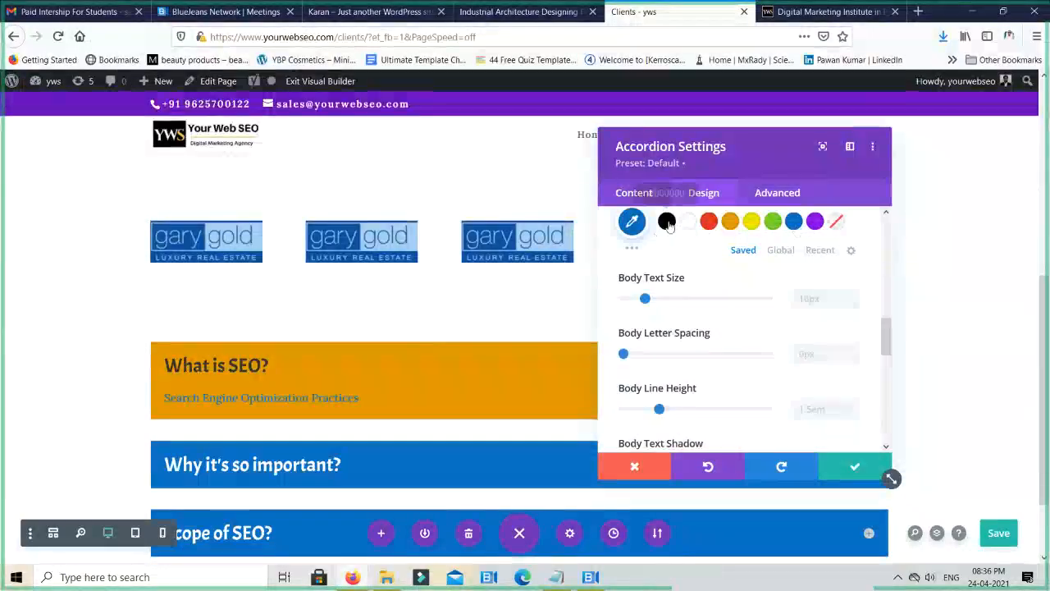
left_click(688, 223)
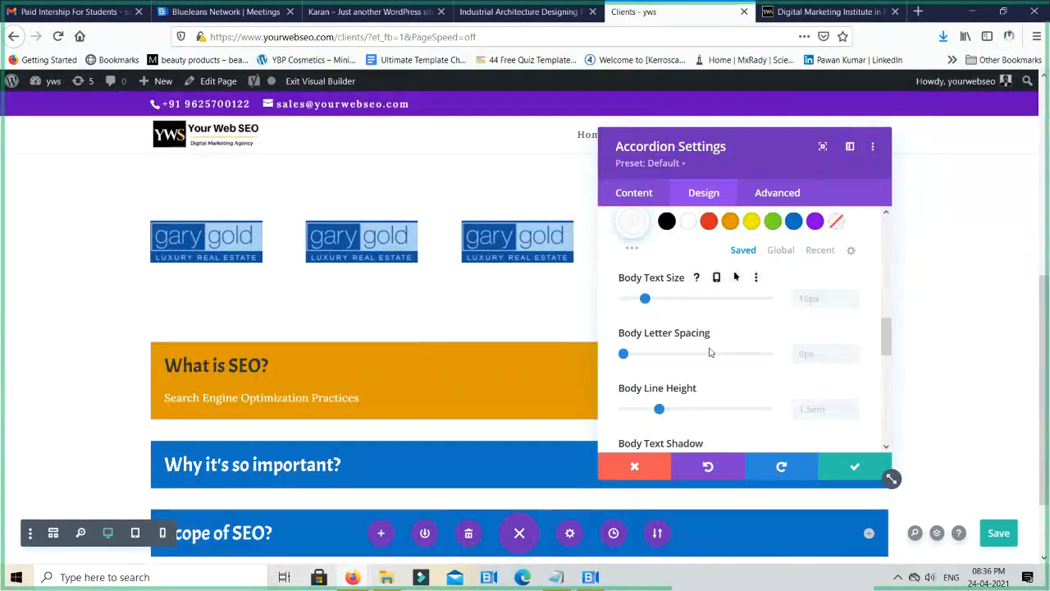
- Apply the accordion's design settings and expand "Why it's so important?" and "Scope of SEO?" on the live Clients page
scroll(711, 355, "down", 3)
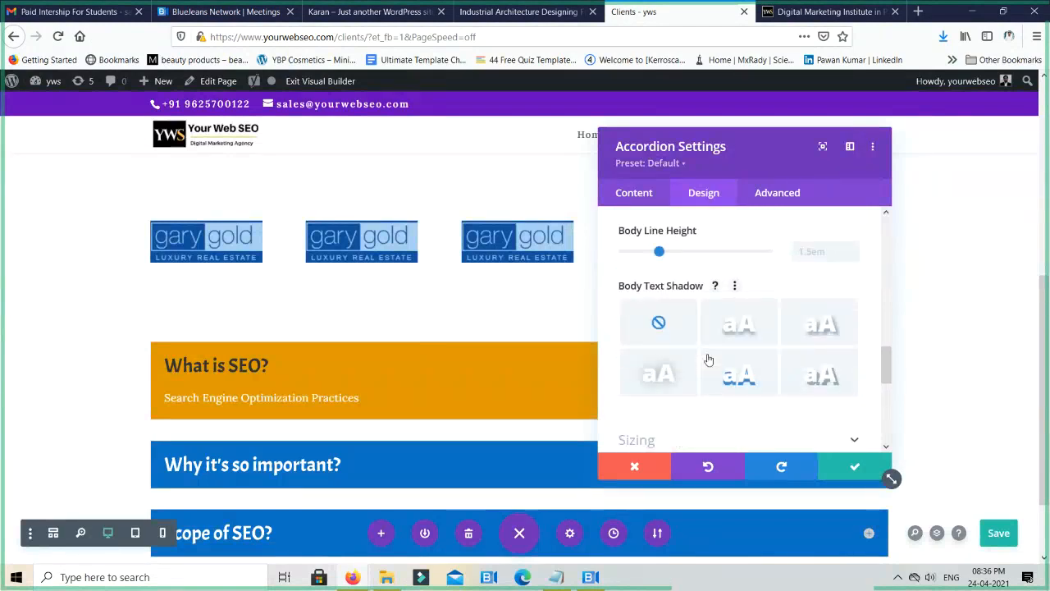
scroll(709, 359, "down", 4)
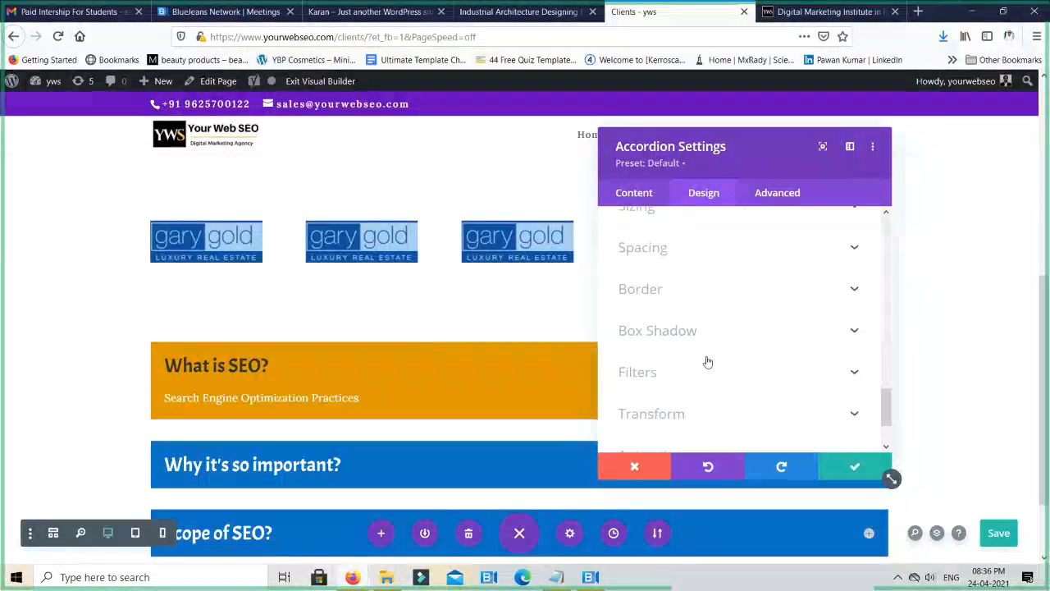
scroll(705, 328, "up", 2)
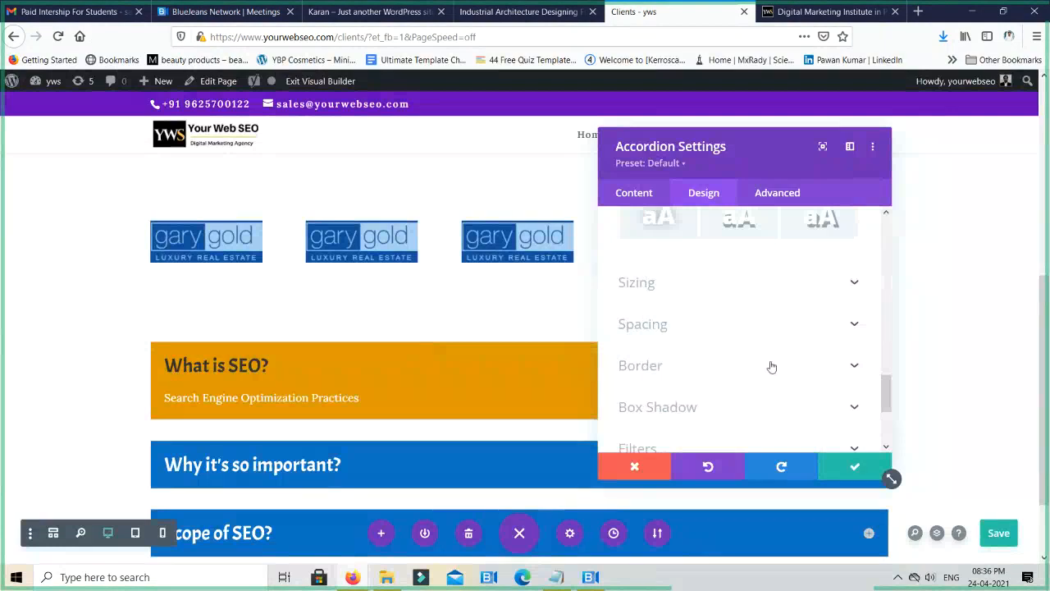
scroll(729, 403, "down", 4)
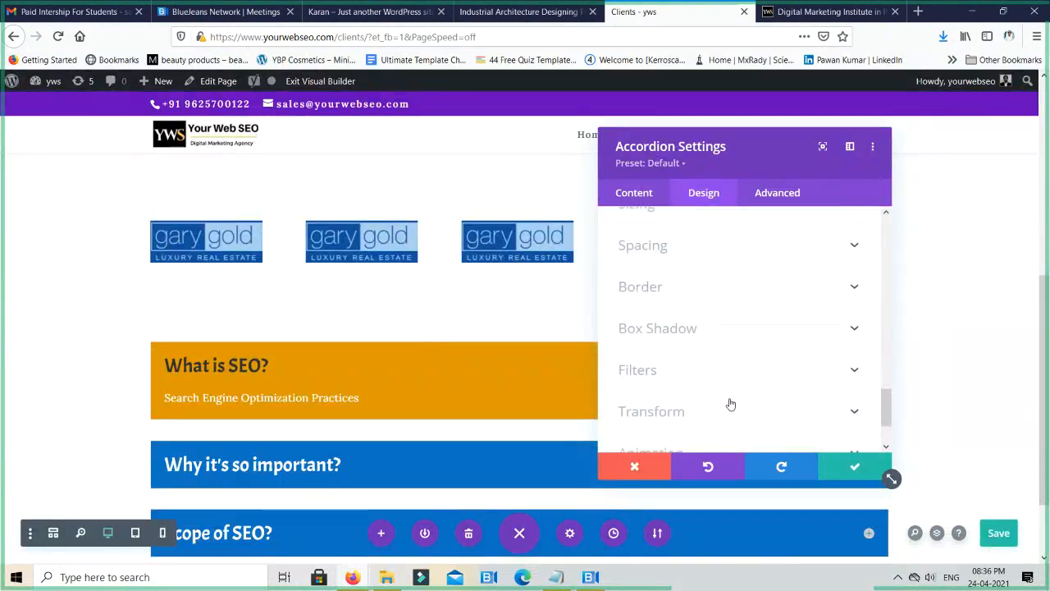
left_click(852, 468)
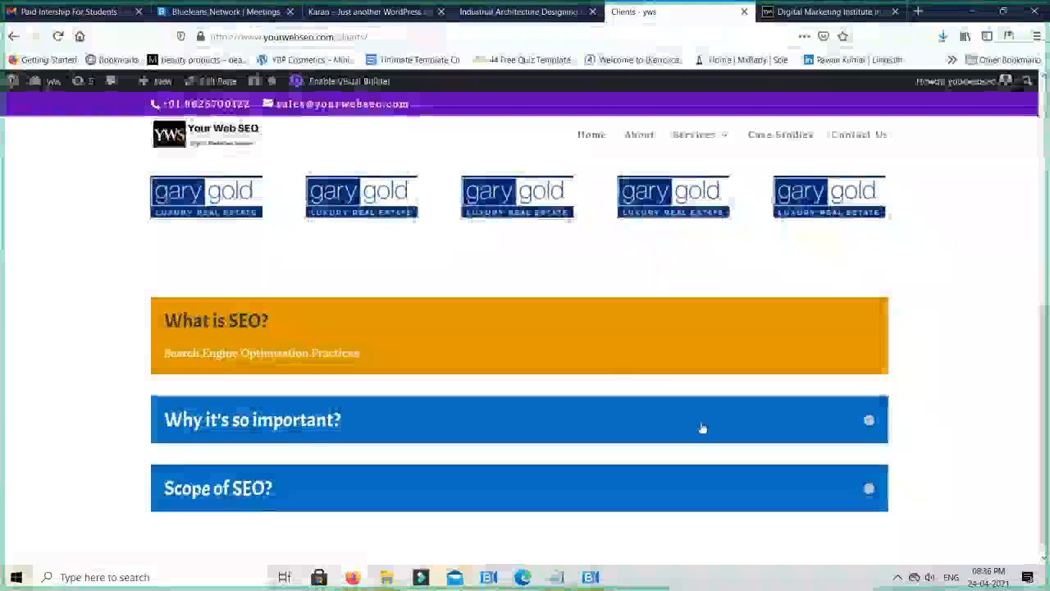
left_click(700, 426)
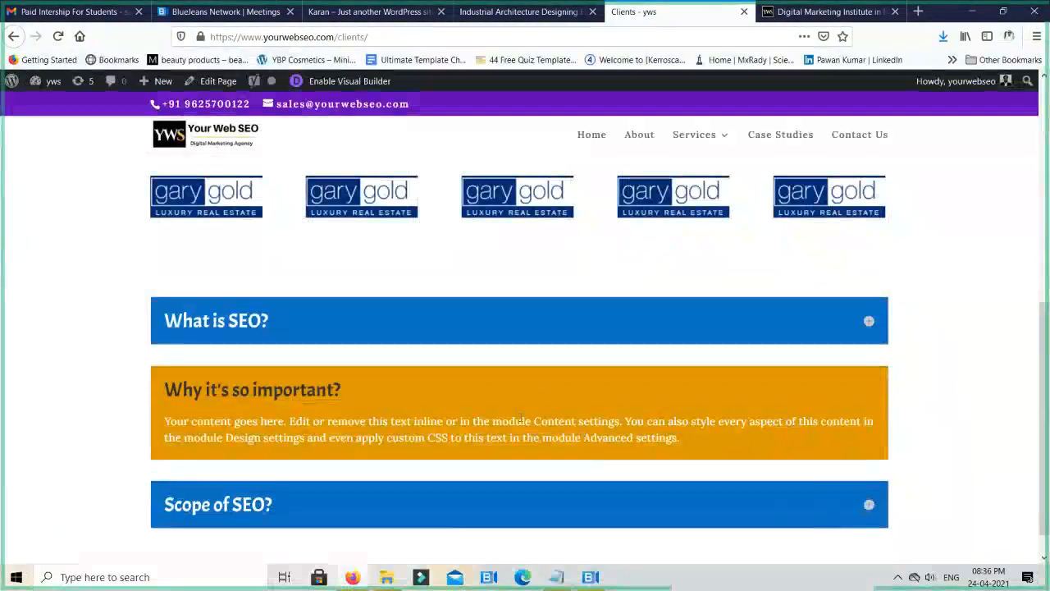
left_click(698, 513)
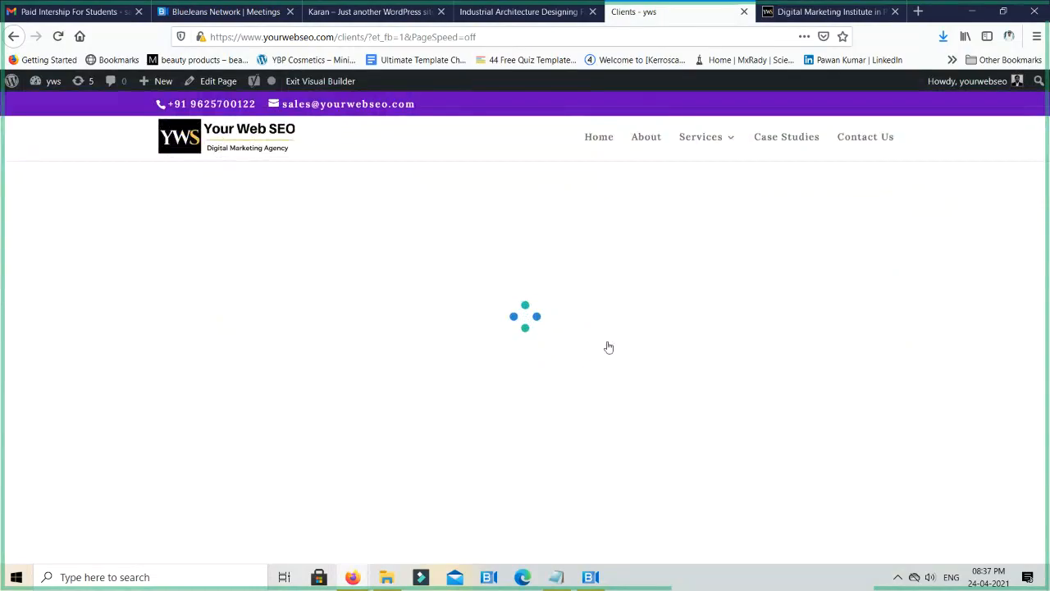
- Insert a Blurb module with its default content directly below the SEO accordion
scroll(604, 347, "down", 4)
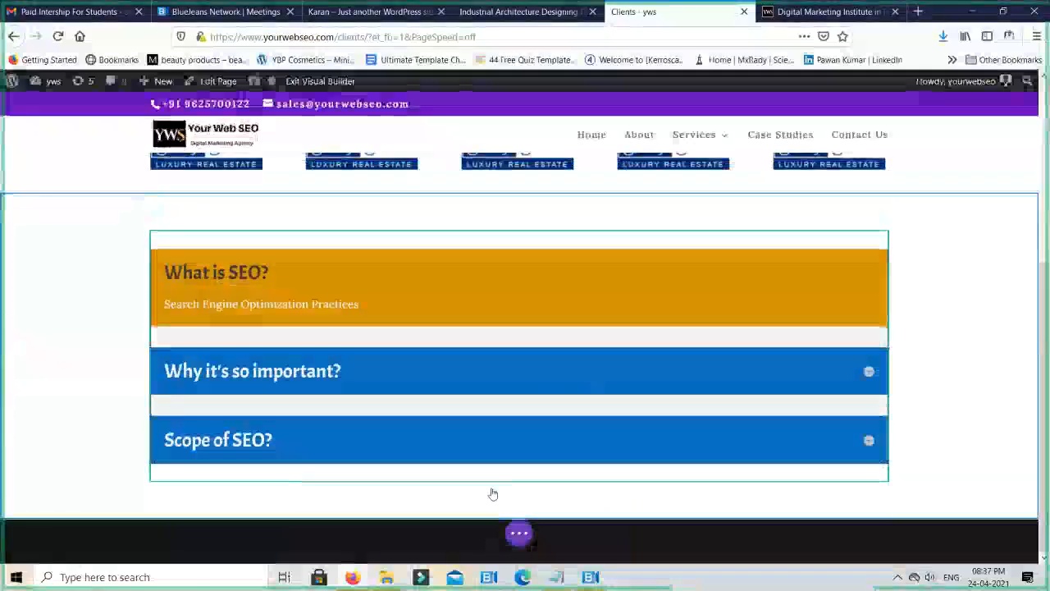
scroll(511, 476, "up", 3)
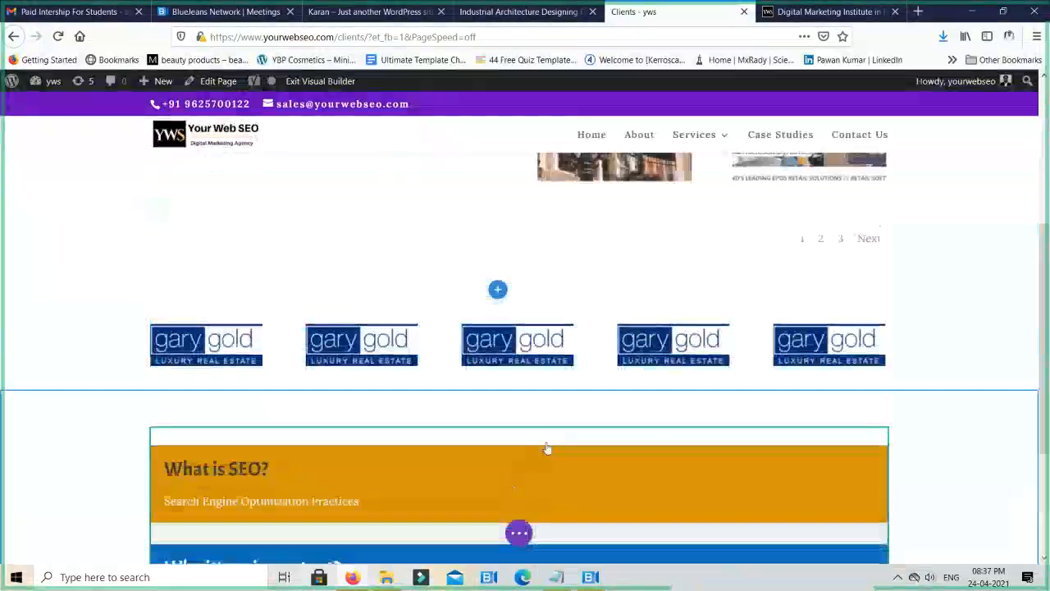
scroll(548, 448, "down", 3)
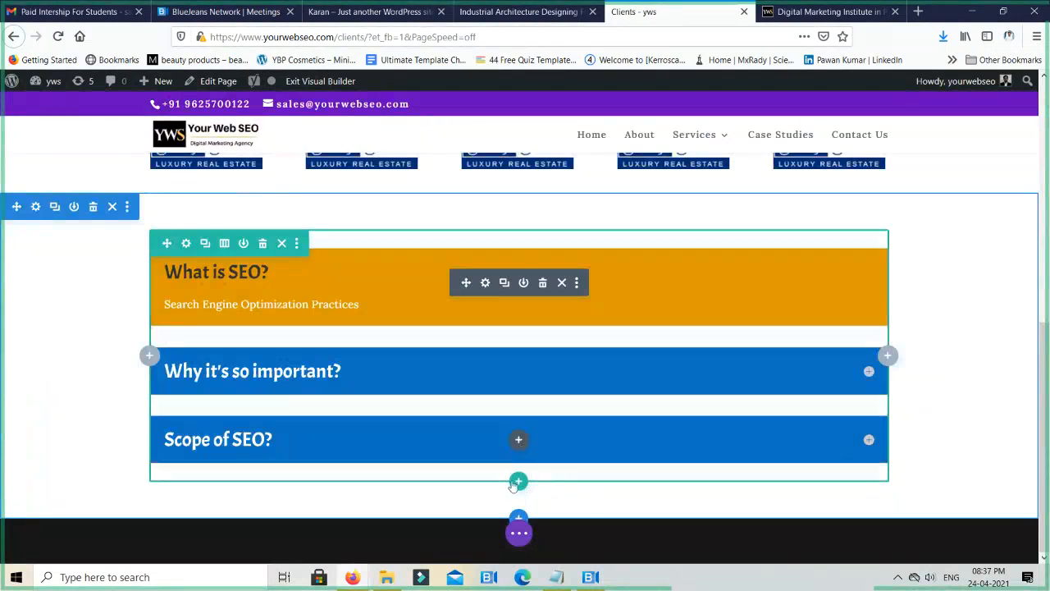
left_click(520, 440)
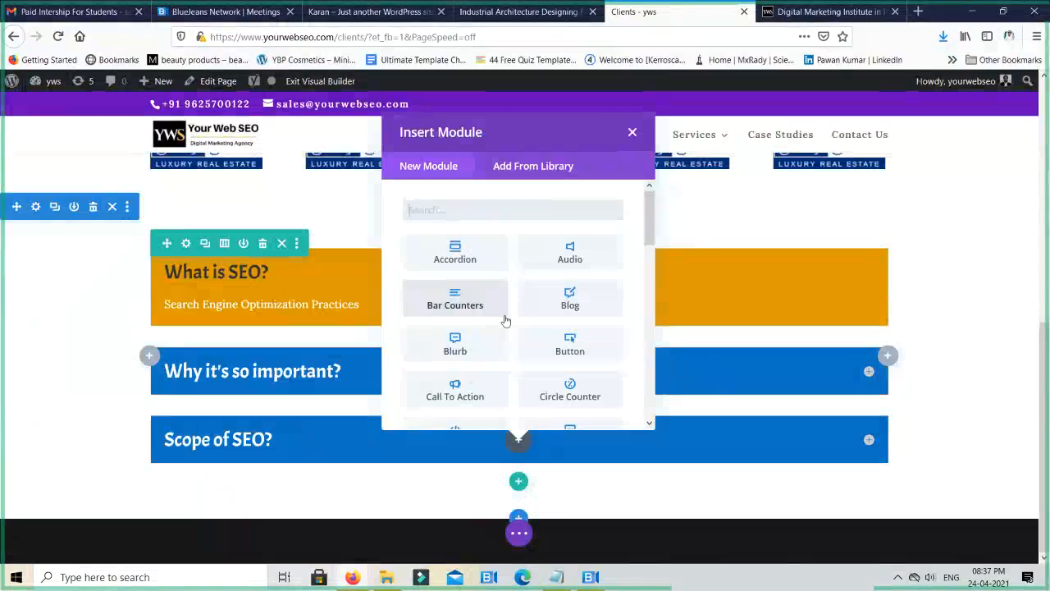
scroll(505, 320, "down", 2)
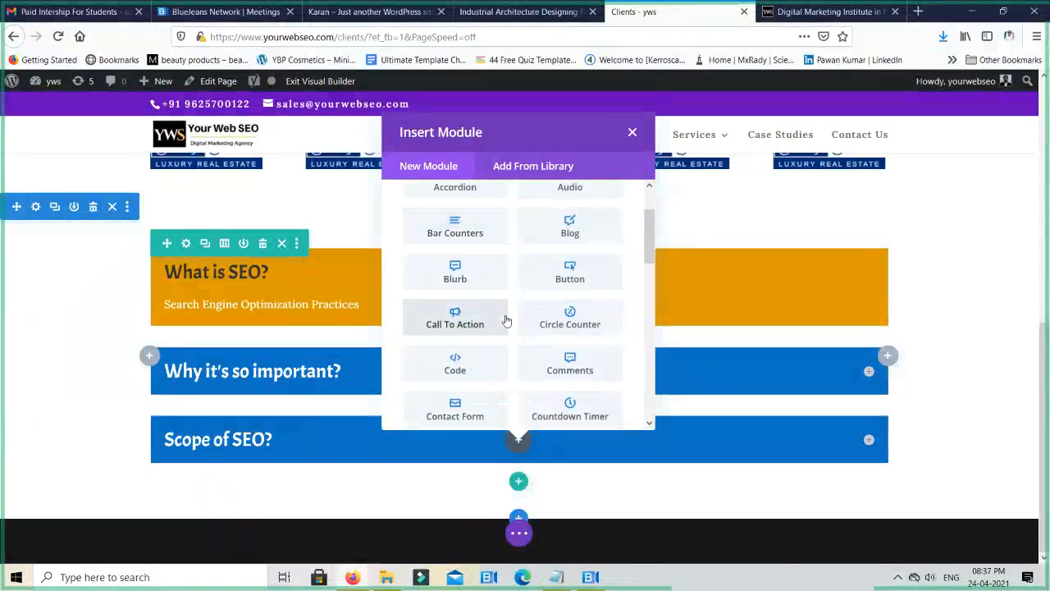
left_click(465, 270)
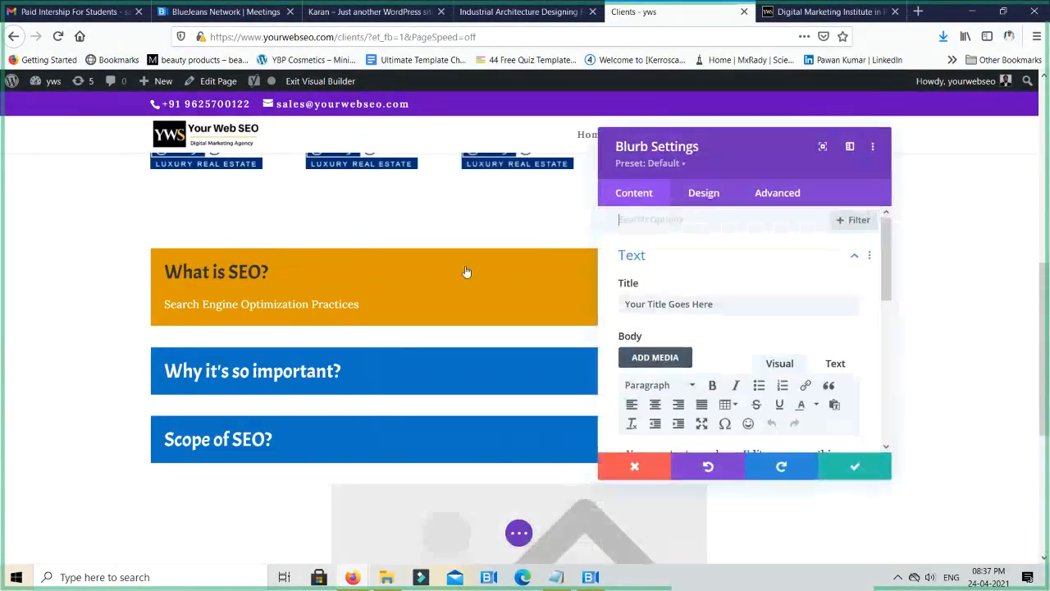
left_click(854, 468)
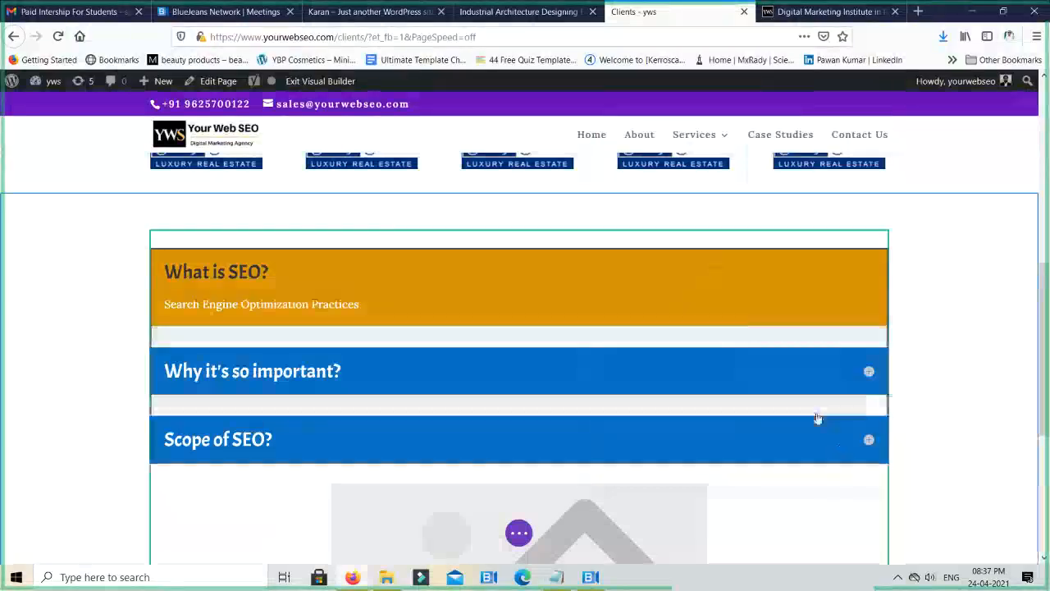
- Set the new blurb's title to "Affiliate Marketing Course"
scroll(812, 418, "down", 5)
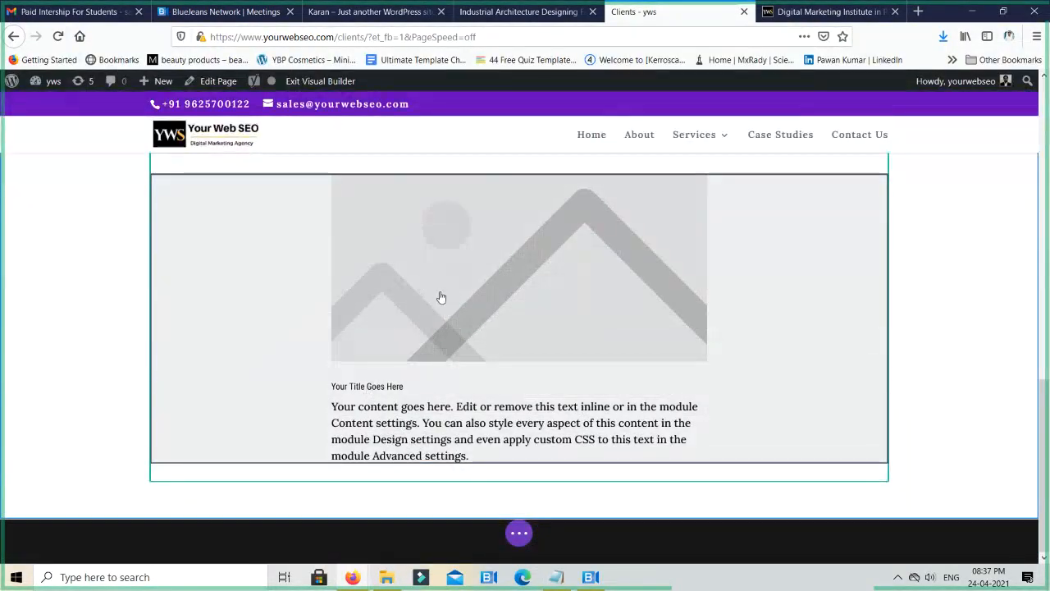
scroll(500, 390, "up", 1)
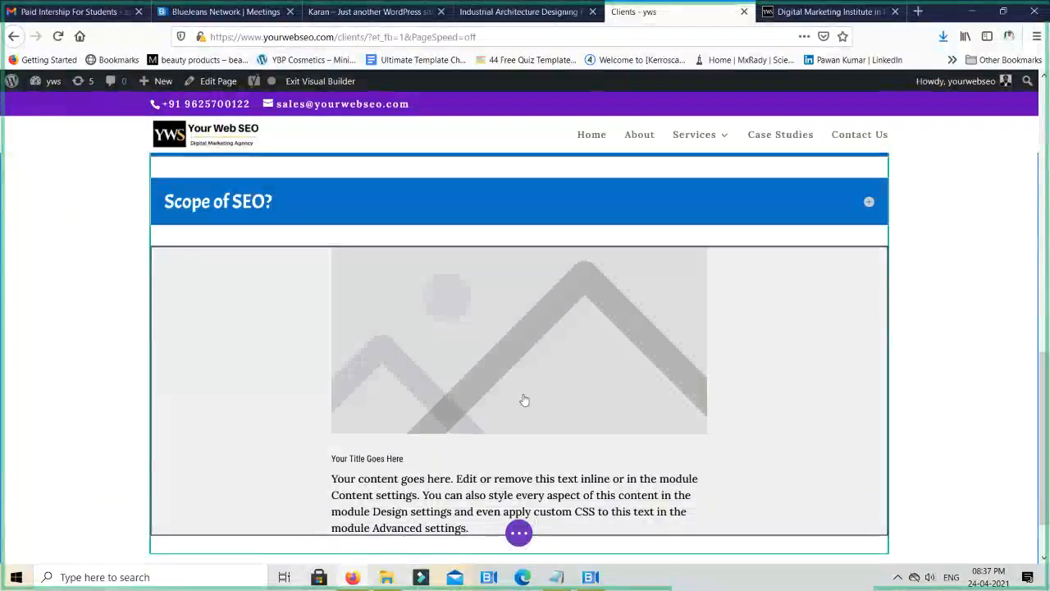
mouse_move(577, 395)
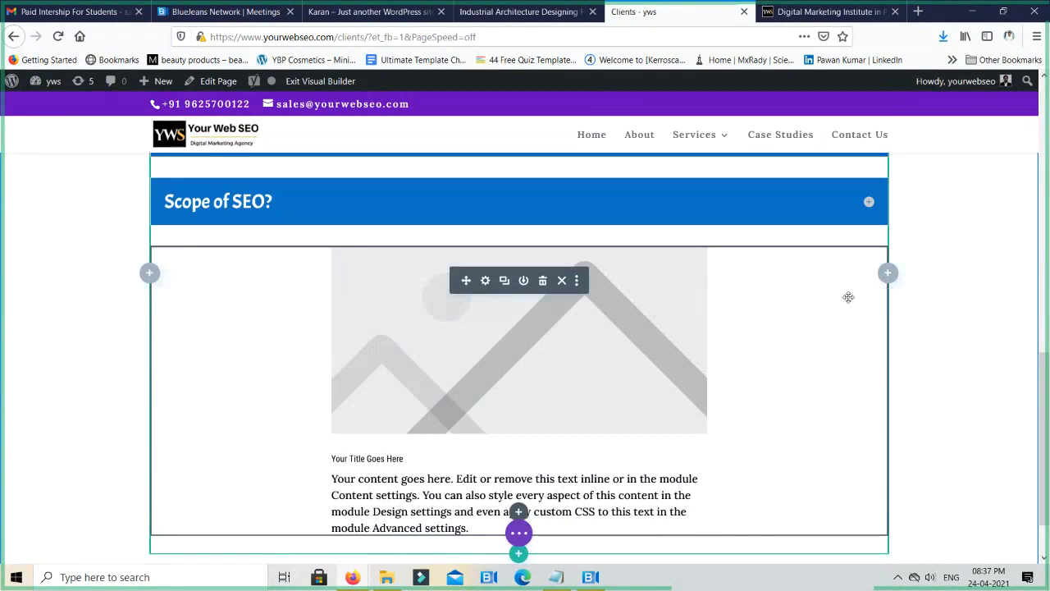
double_click(569, 352)
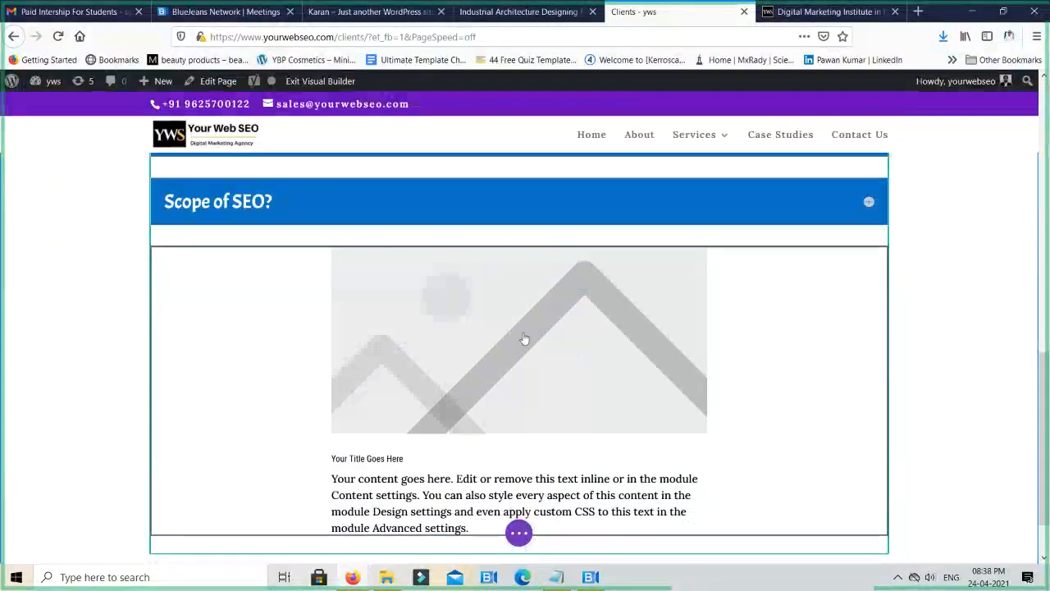
mouse_move(516, 331)
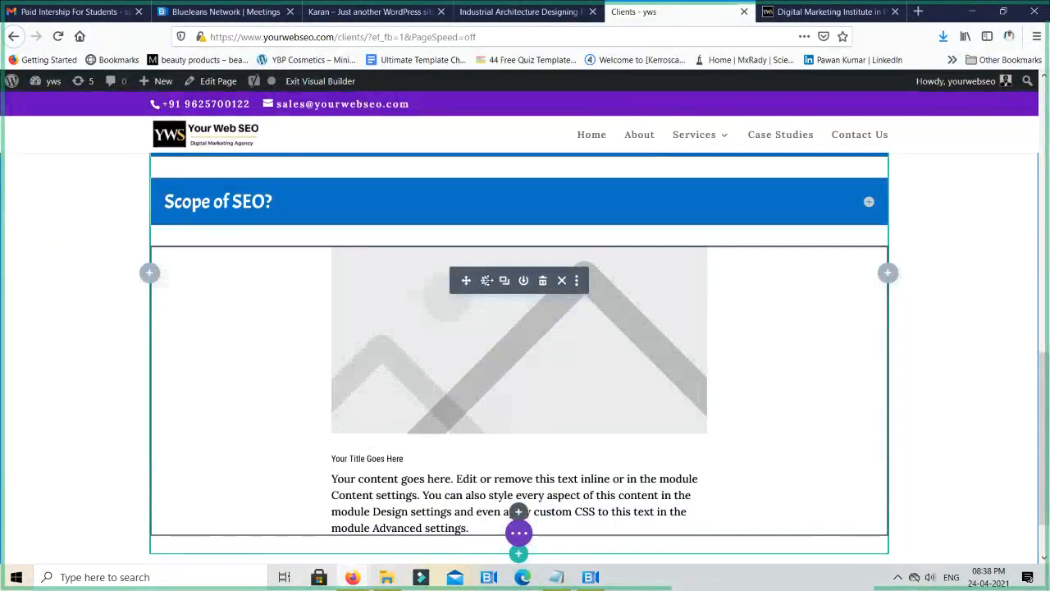
left_click(487, 280)
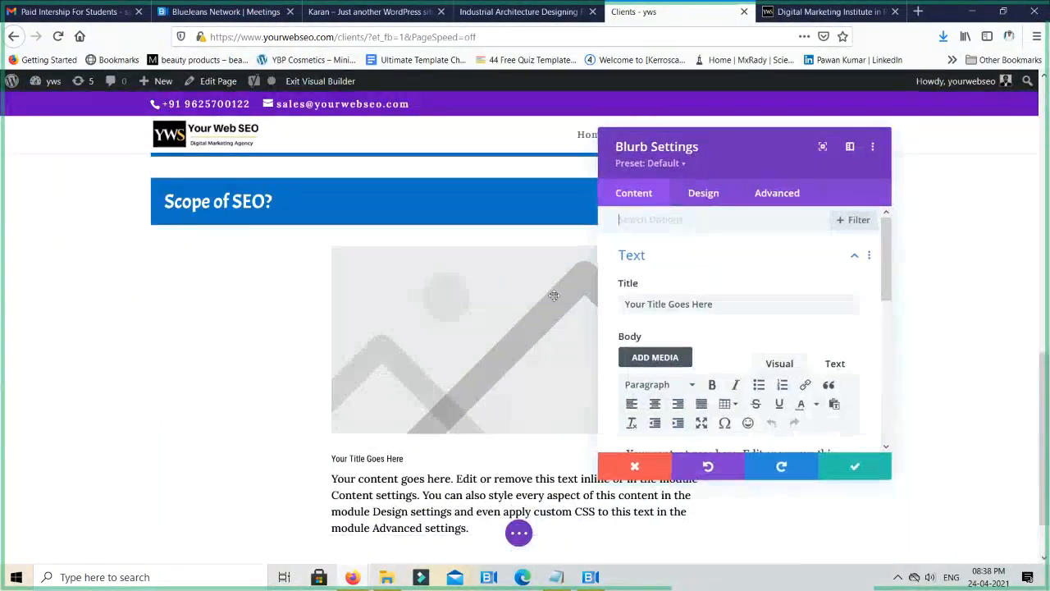
double_click(679, 303)
key("ctrl+a")
type("f")
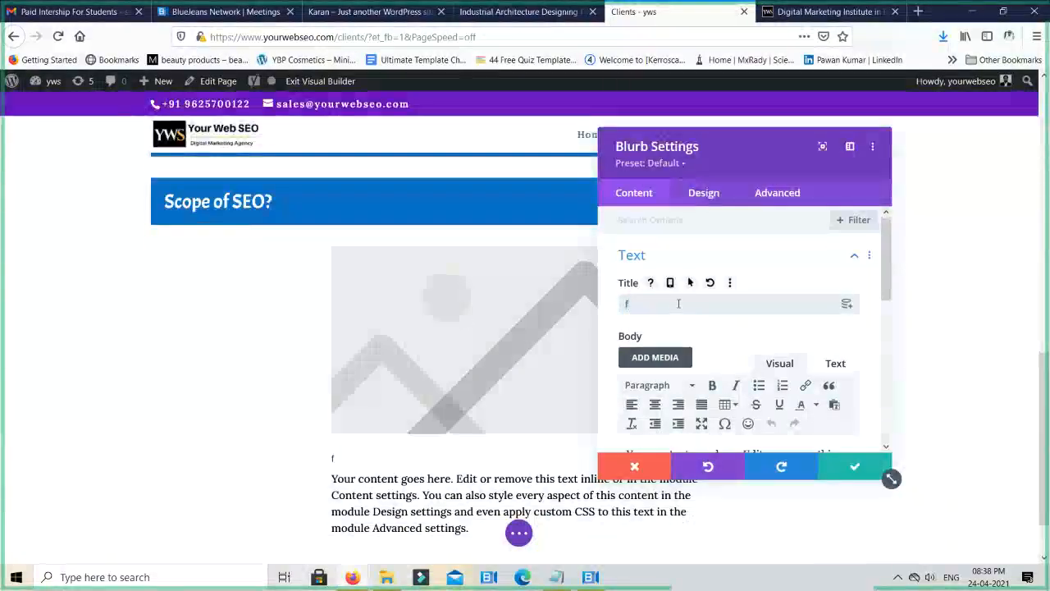
key("BackSpace")
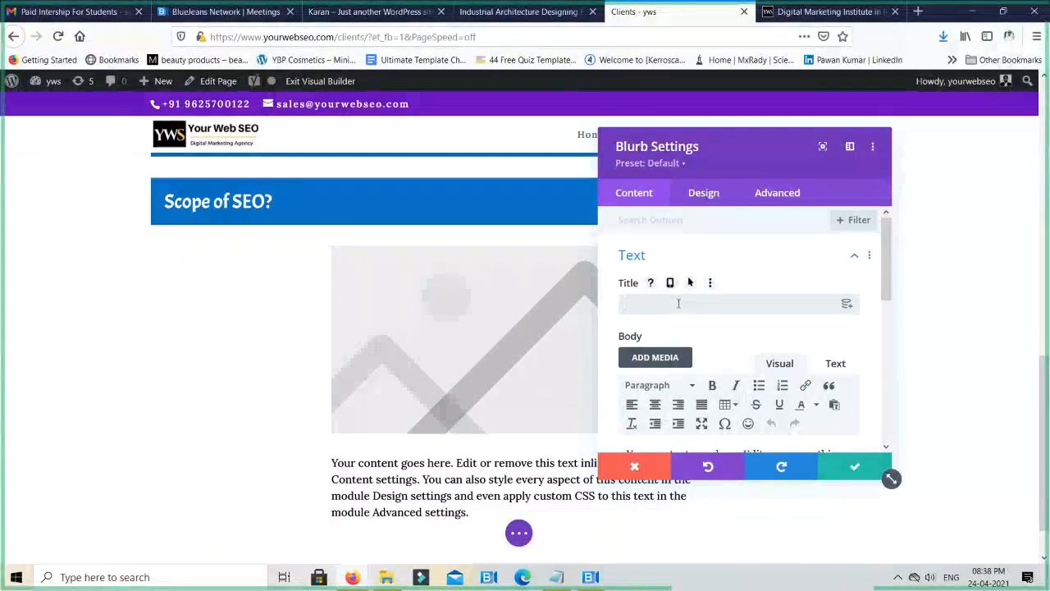
type("Affiliate Marketing C")
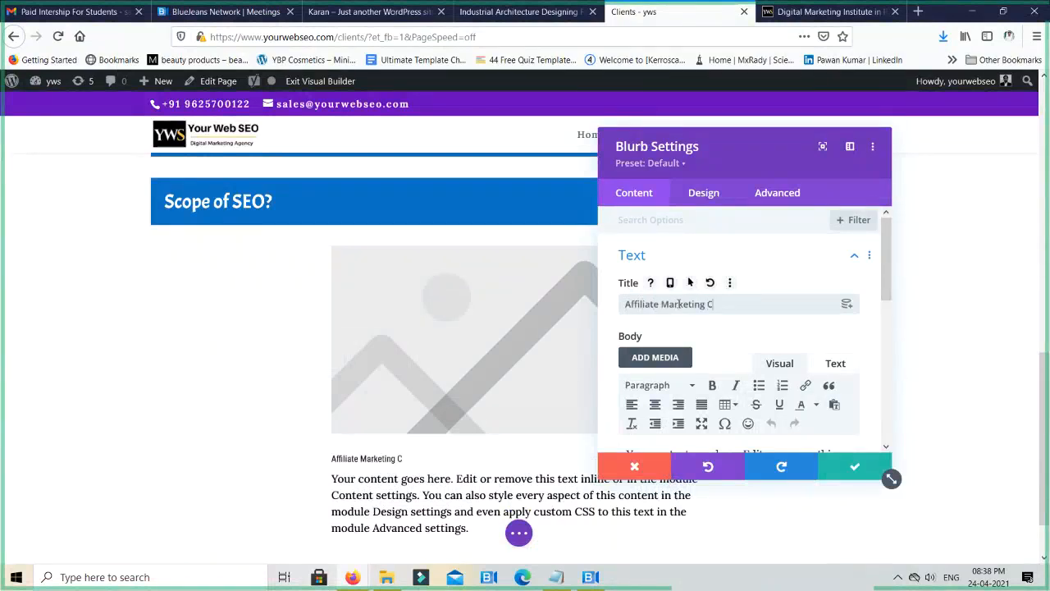
type("ourse")
- Replace the blurb's placeholder body text with "Earn Money online from Affiliate Marketing"
scroll(756, 361, "down", 2)
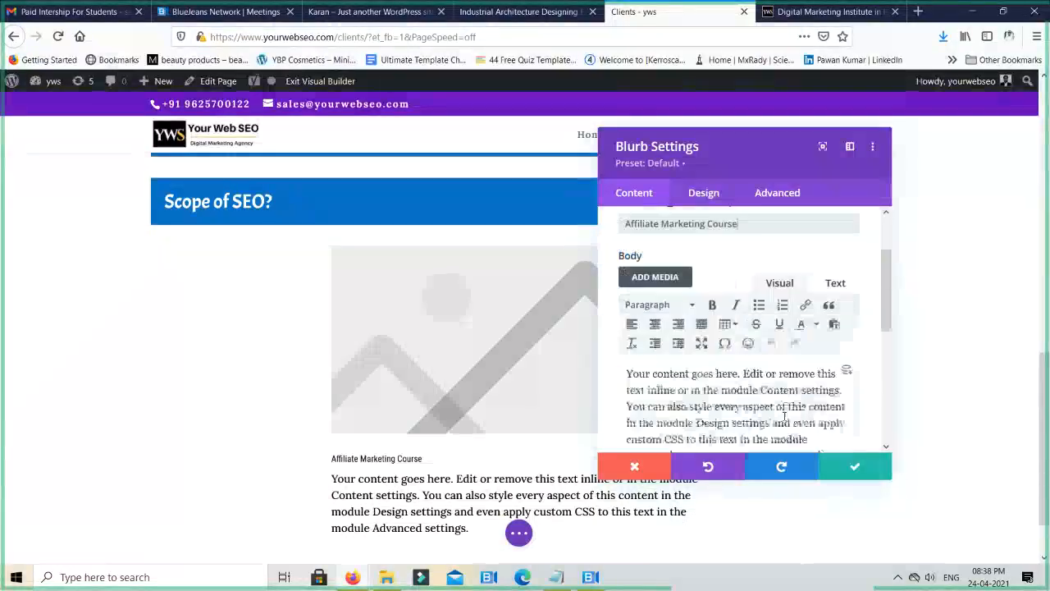
key("ctrl+a")
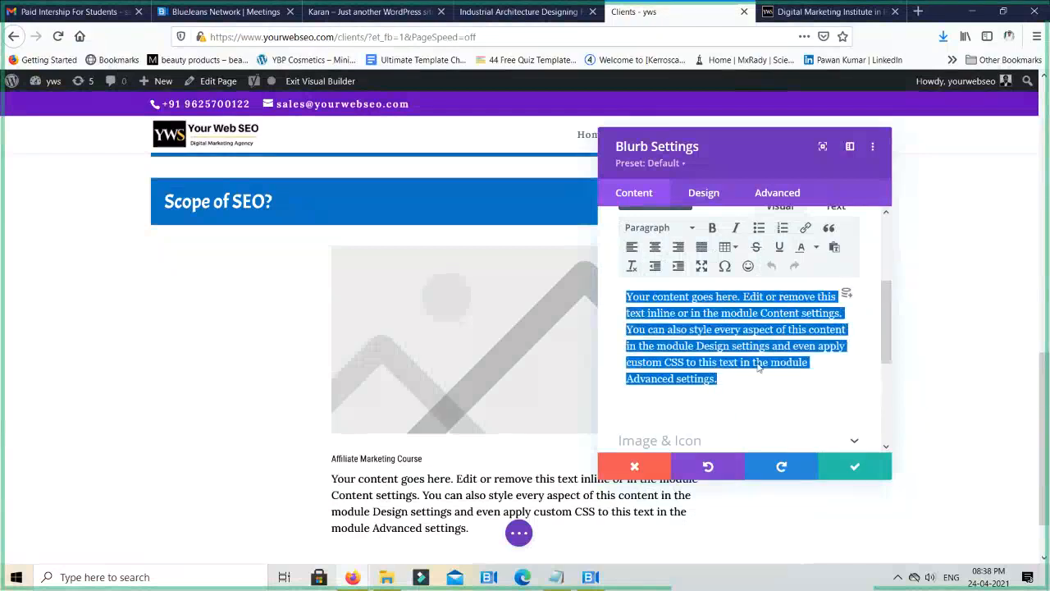
type("Ear")
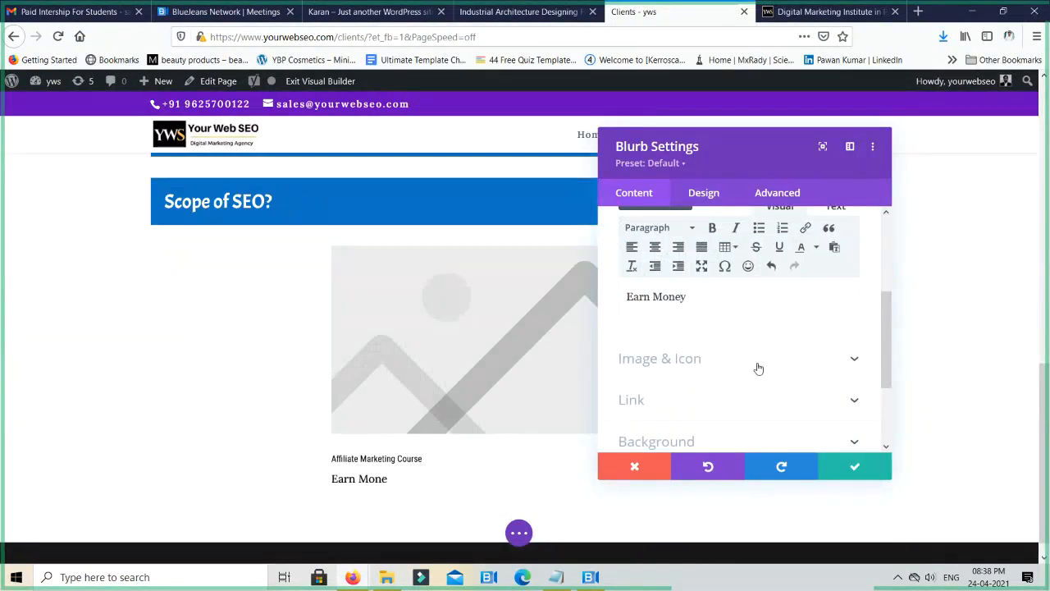
type("n Money online from Affl")
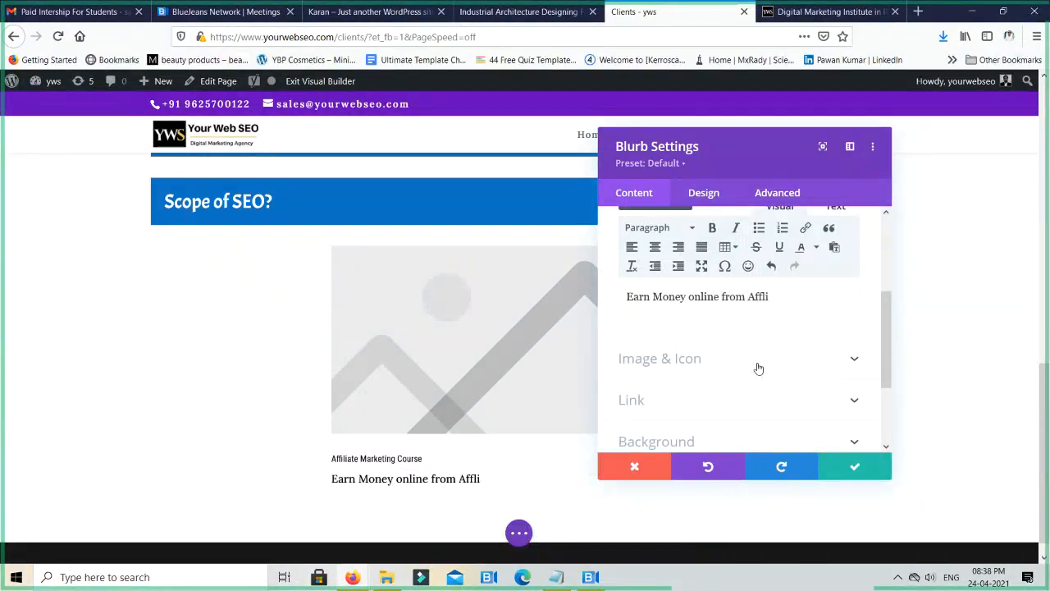
key("BackSpace")
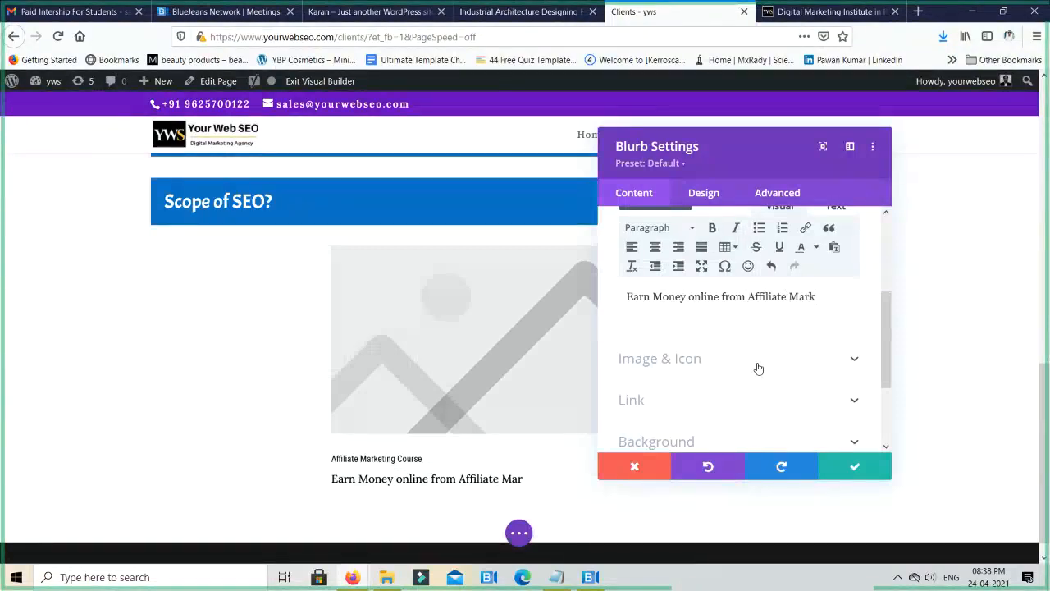
- Replace the blurb's placeholder image with Pay-Per-Click-Services.jpg from the media library
scroll(767, 361, "up", 2)
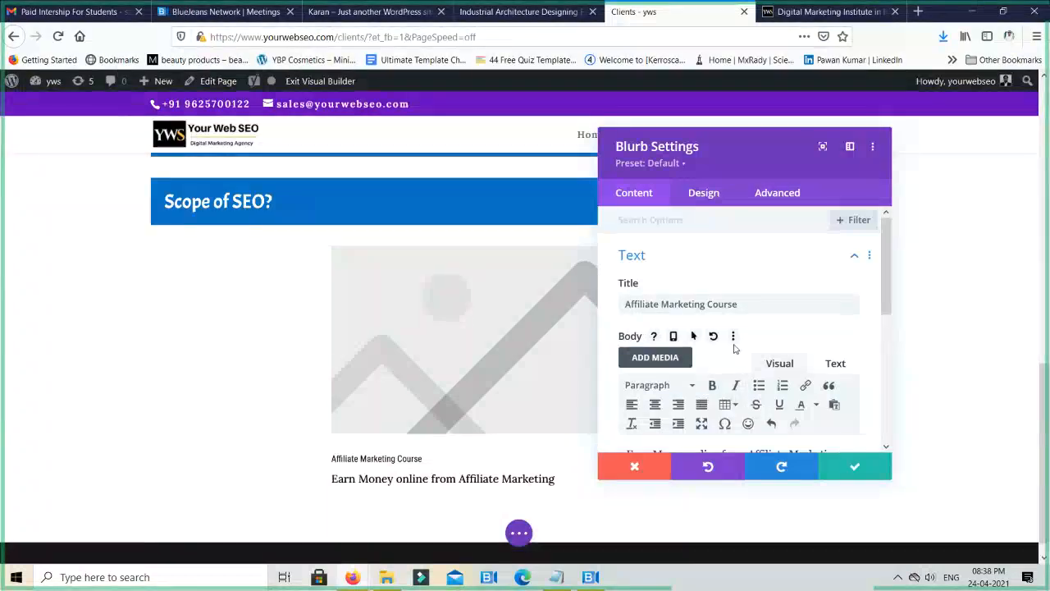
scroll(734, 349, "down", 3)
scroll(738, 359, "up", 1)
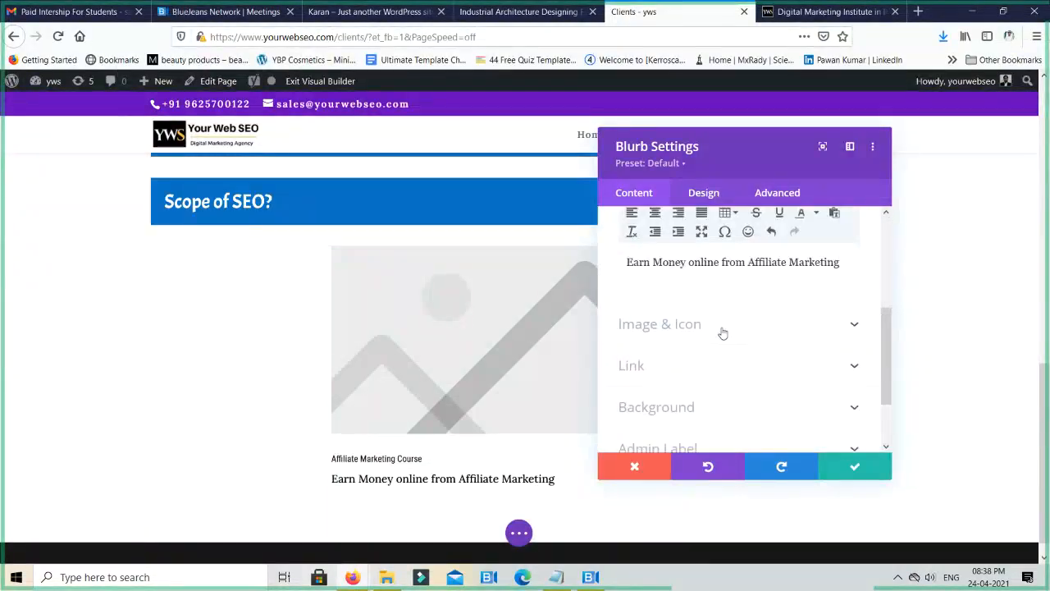
left_click(723, 329)
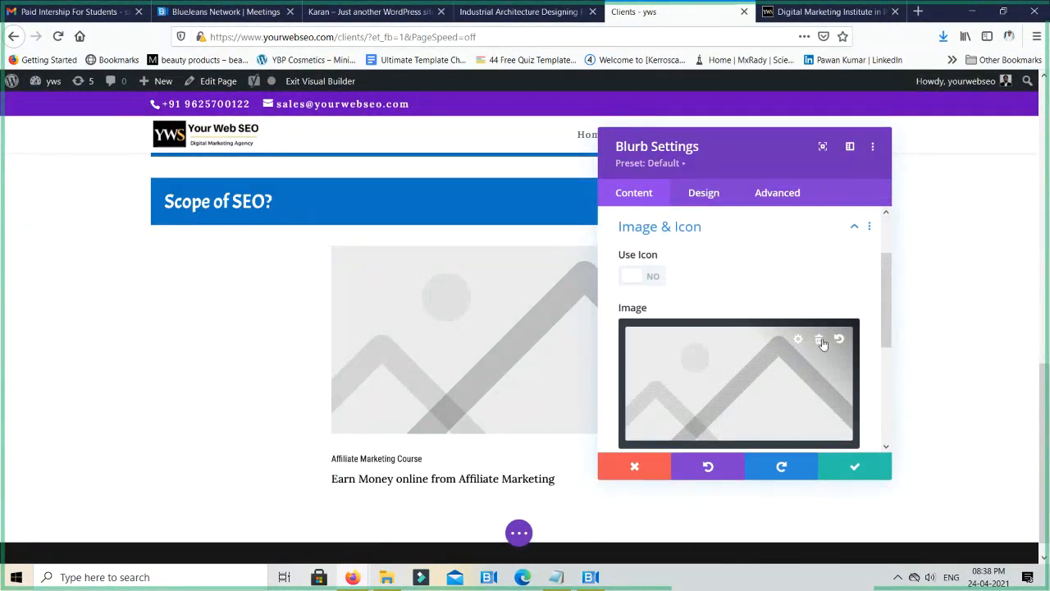
left_click(821, 341)
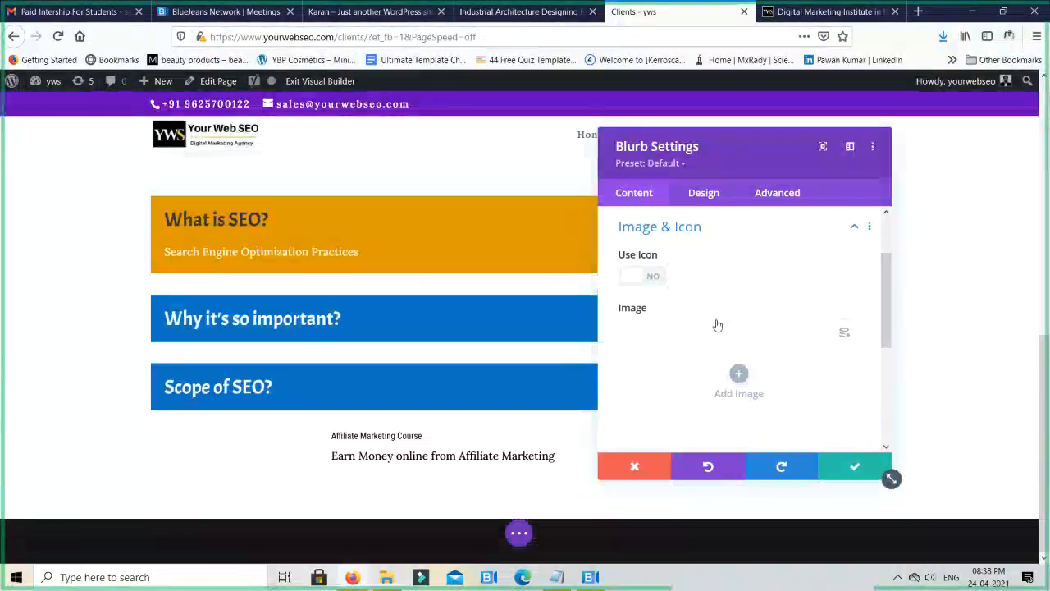
left_click(738, 376)
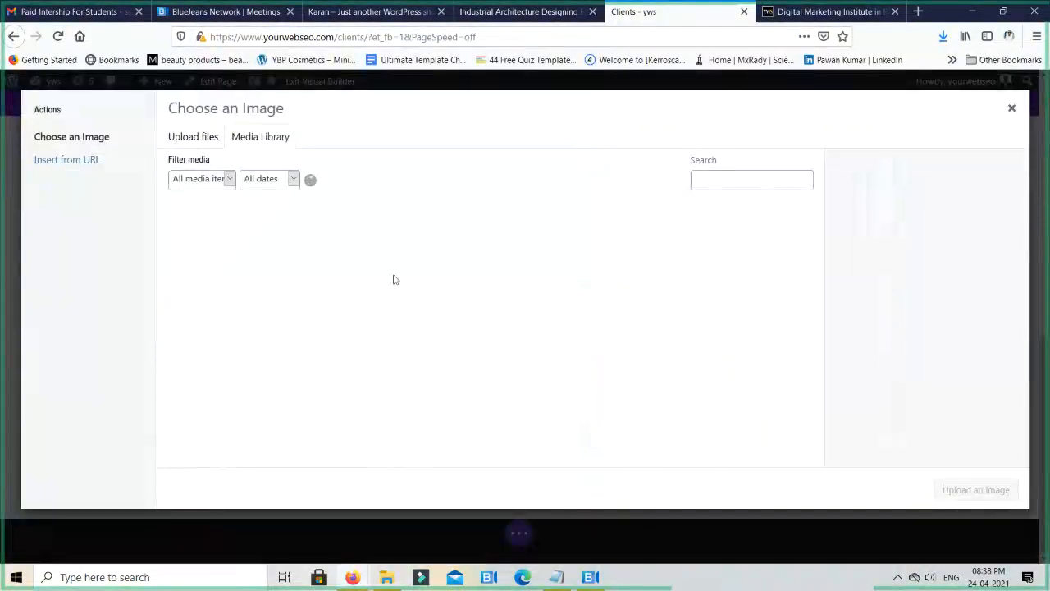
scroll(461, 297, "down", 2)
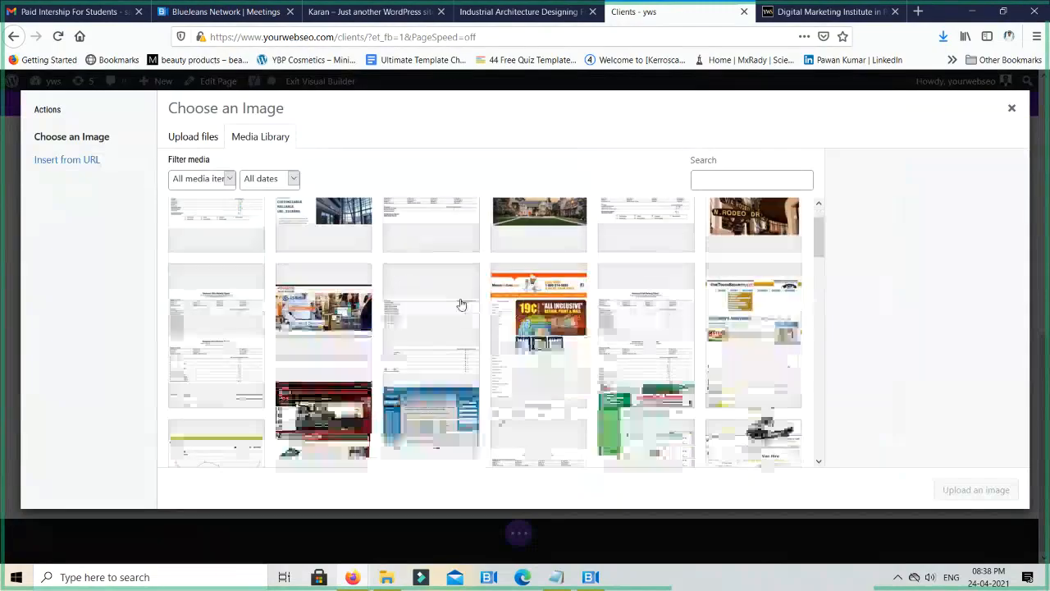
scroll(462, 302, "down", 2)
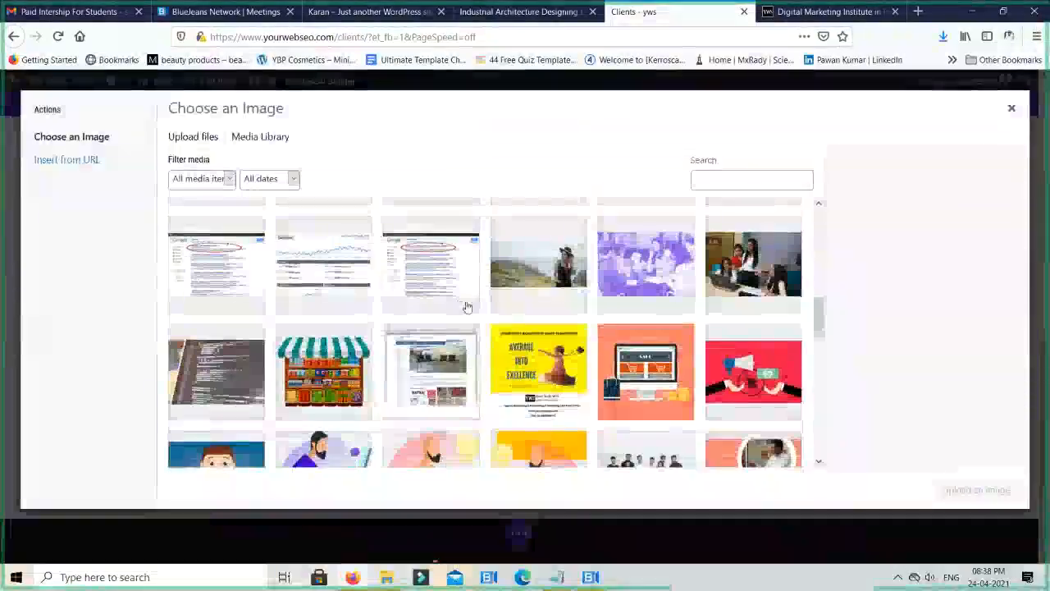
left_click(748, 376)
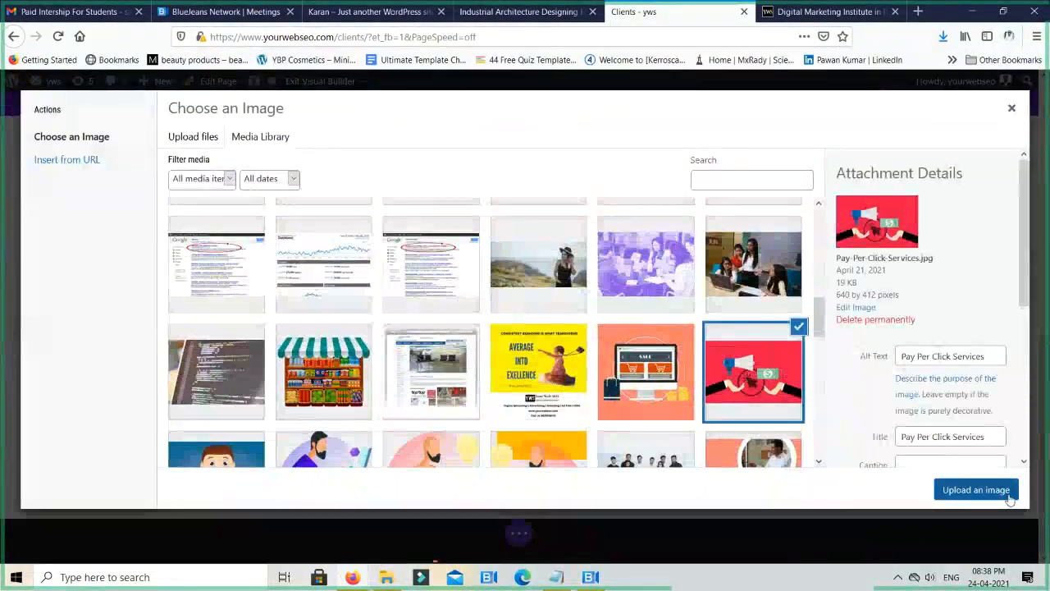
left_click(1003, 490)
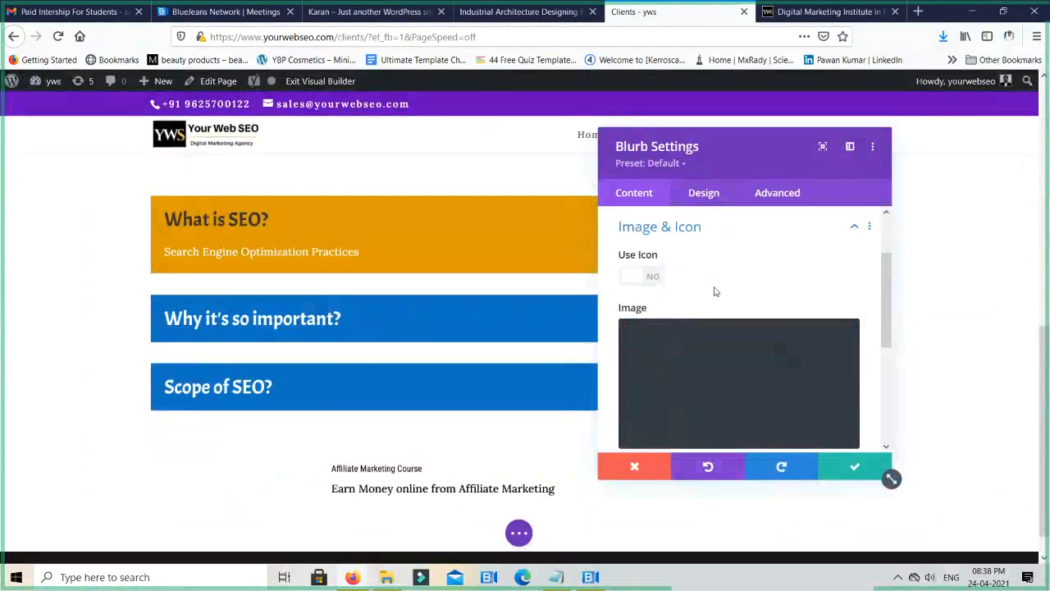
- Switch the blurb from an image to an icon, choose the outlined atom icon and save the module settings
left_click(650, 279)
scroll(754, 340, "down", 2)
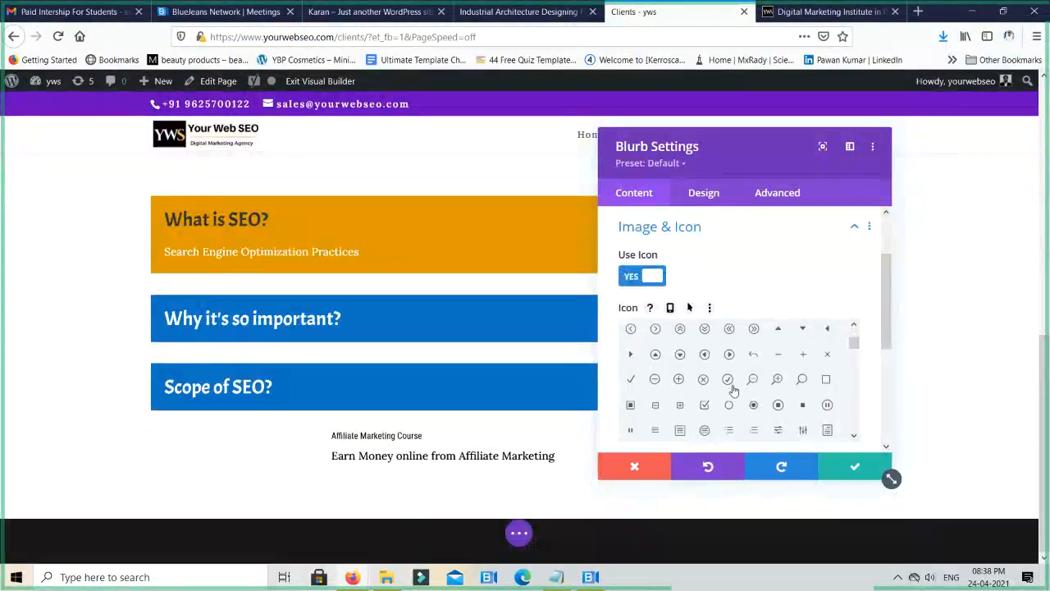
scroll(734, 389, "down", 5)
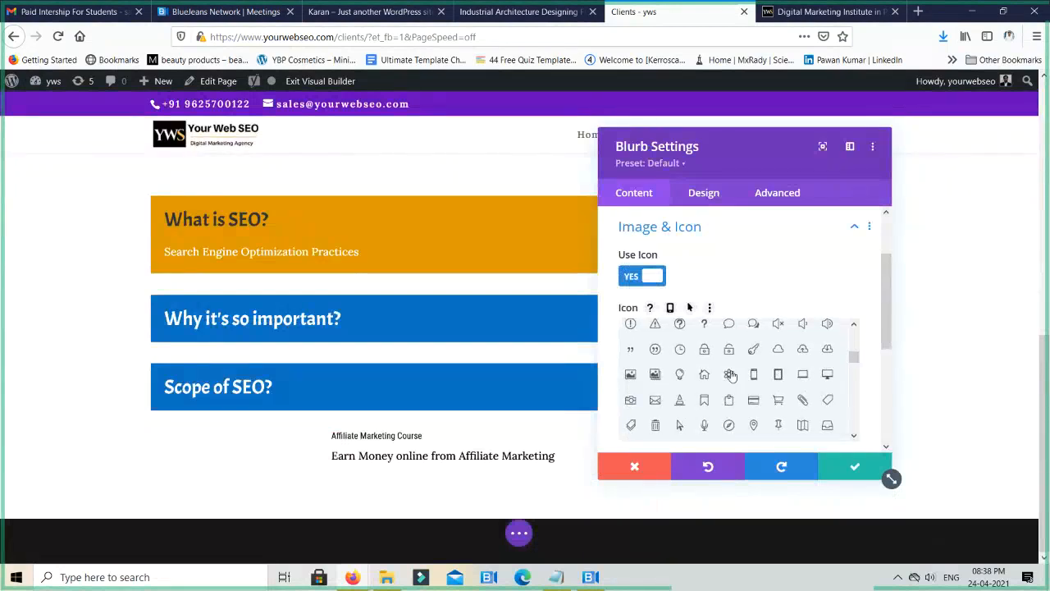
left_click(730, 375)
left_click(854, 466)
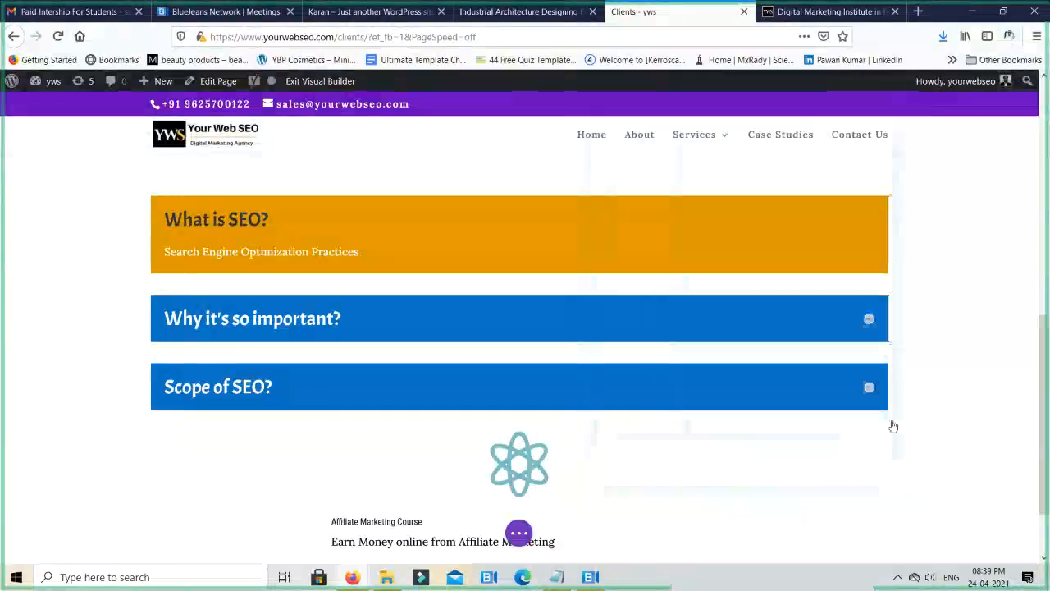
scroll(855, 429, "down", 1)
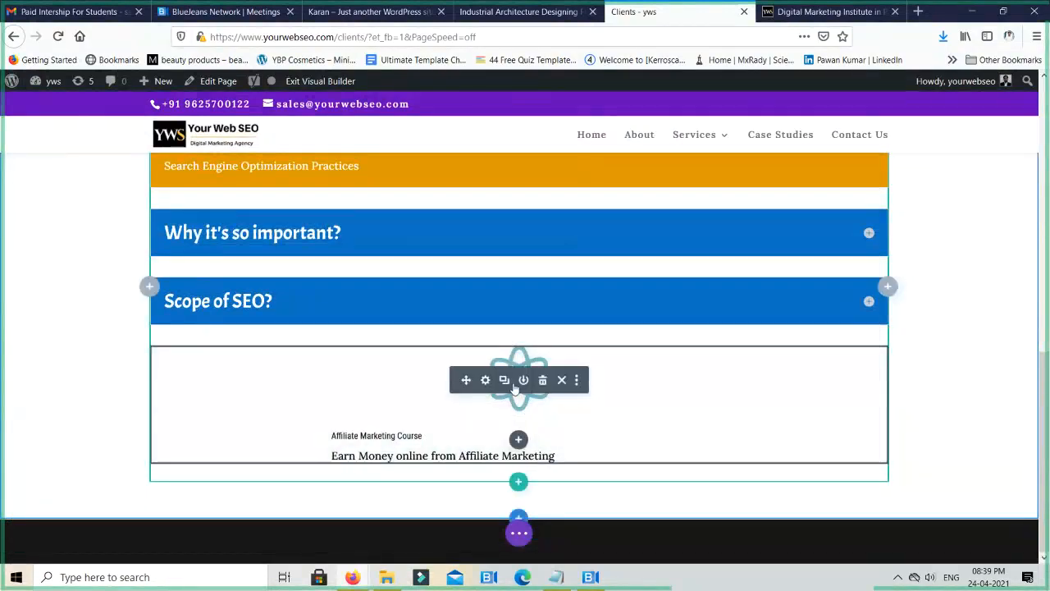
left_click(486, 382)
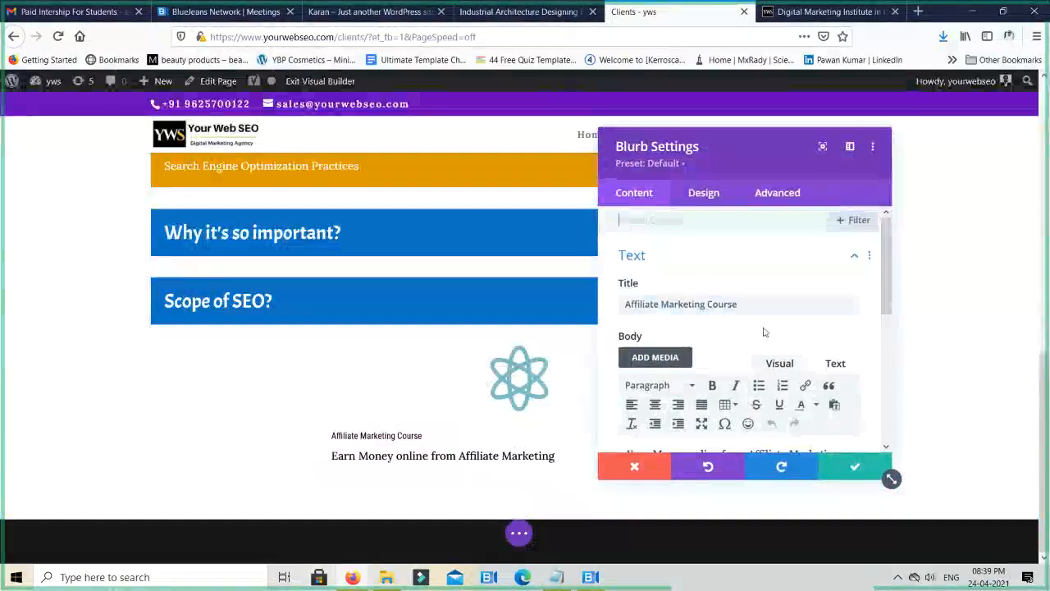
scroll(761, 333, "down", 1)
scroll(754, 344, "up", 2)
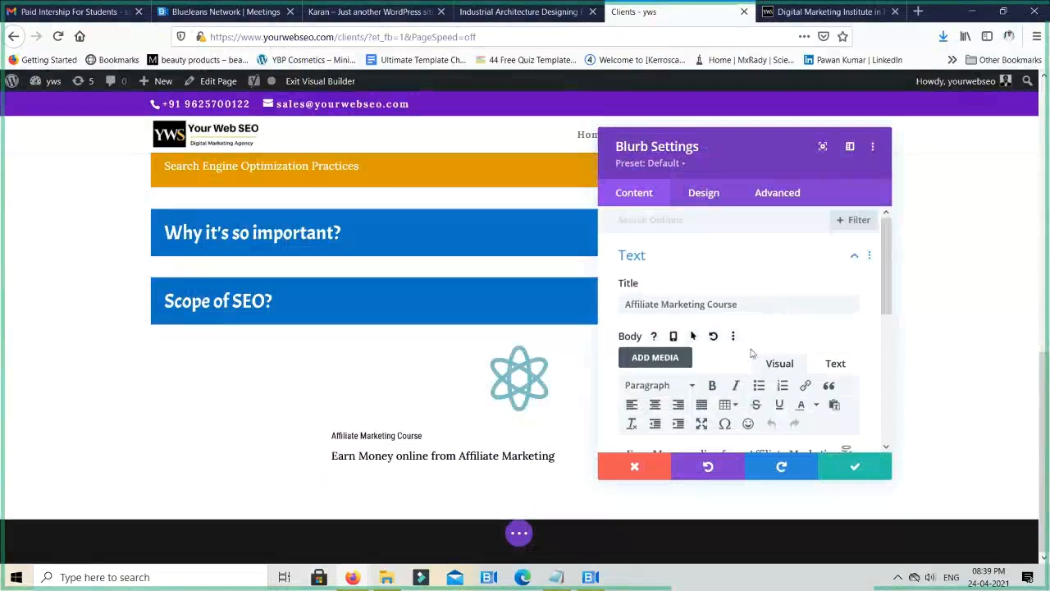
scroll(752, 353, "down", 1)
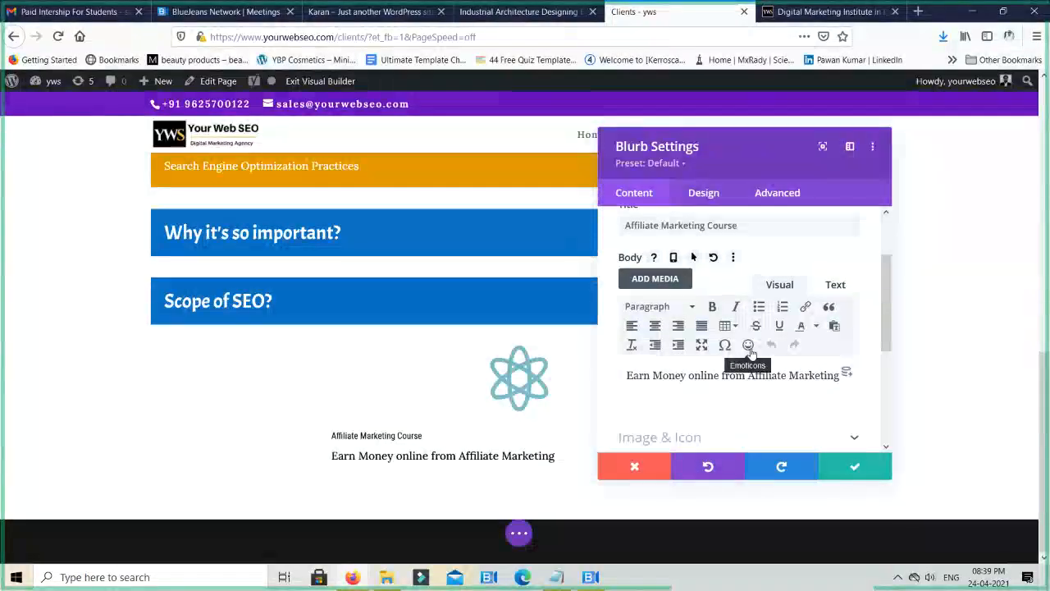
left_click(855, 466)
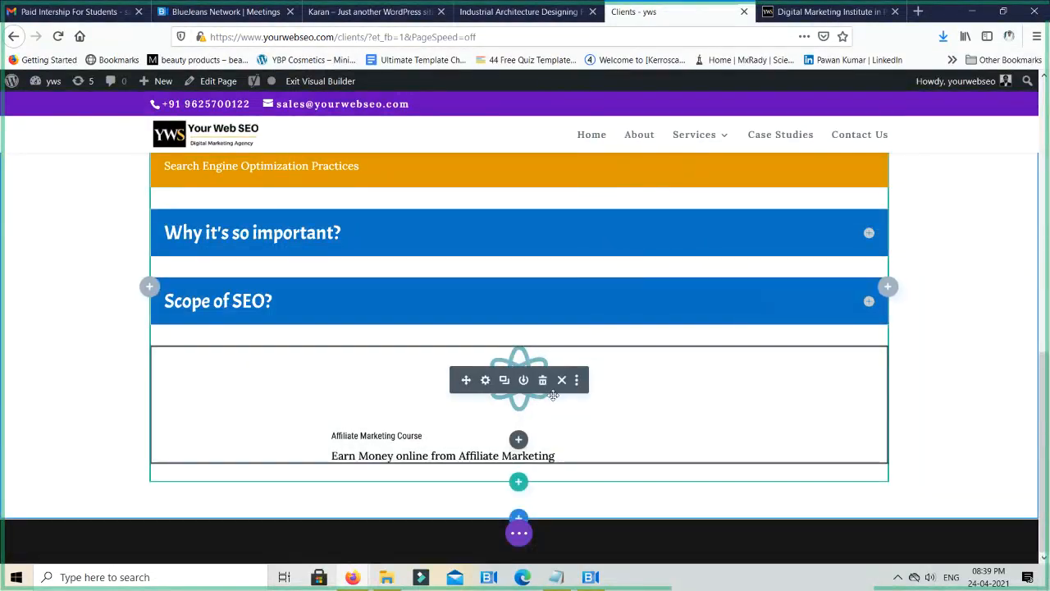
- Add a new section below the blurb's section with a row of three equal columns, without inserting a module
left_click(521, 519)
left_click(447, 477)
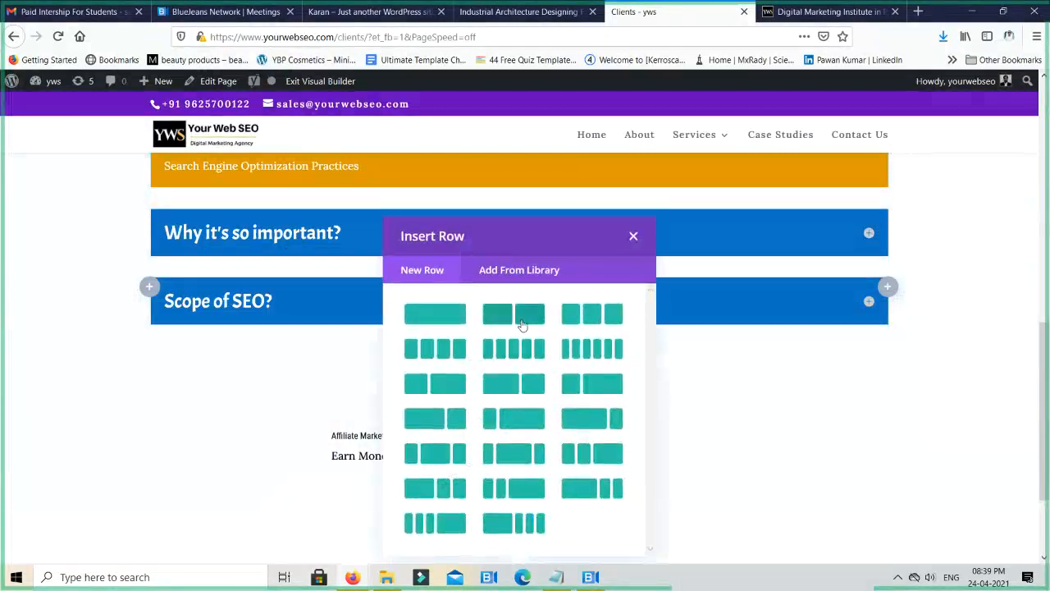
left_click(591, 314)
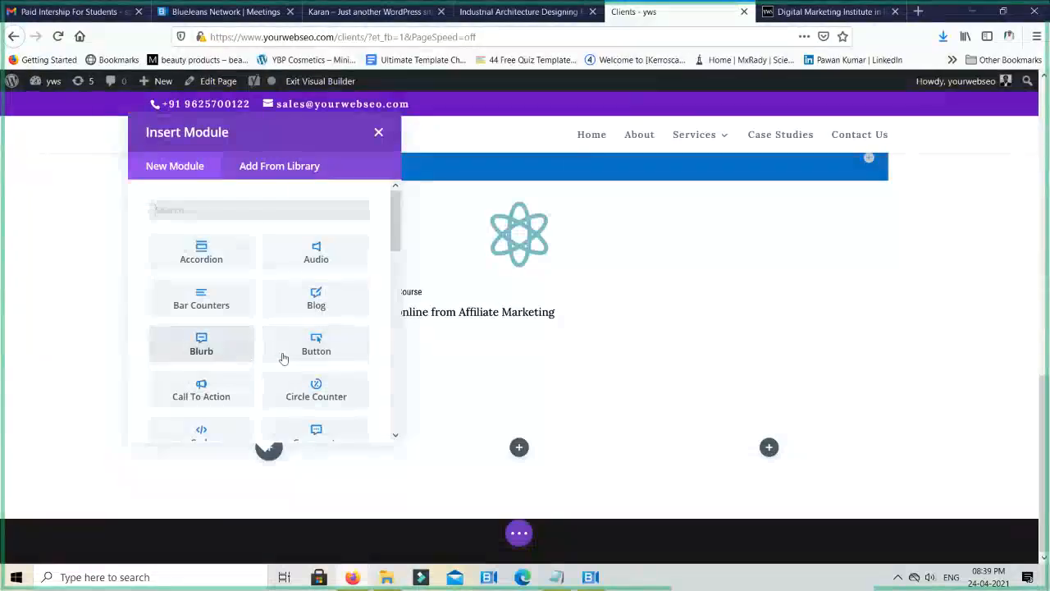
left_click(378, 132)
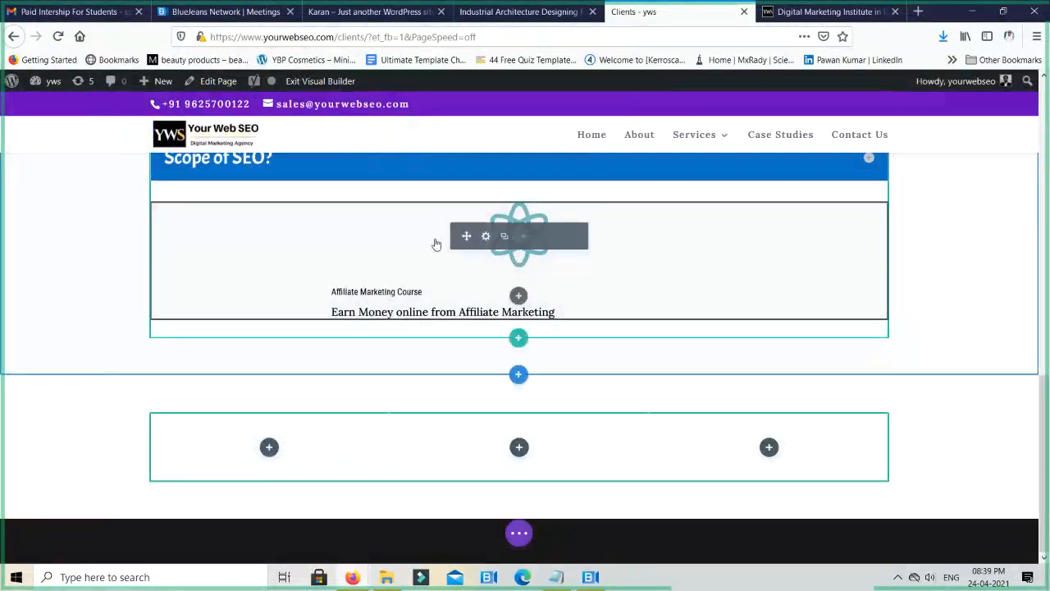
- Move the Affiliate Marketing Course blurb into the new row's middle column and place a duplicate of it in the third column
left_click_drag(450, 247, 541, 459)
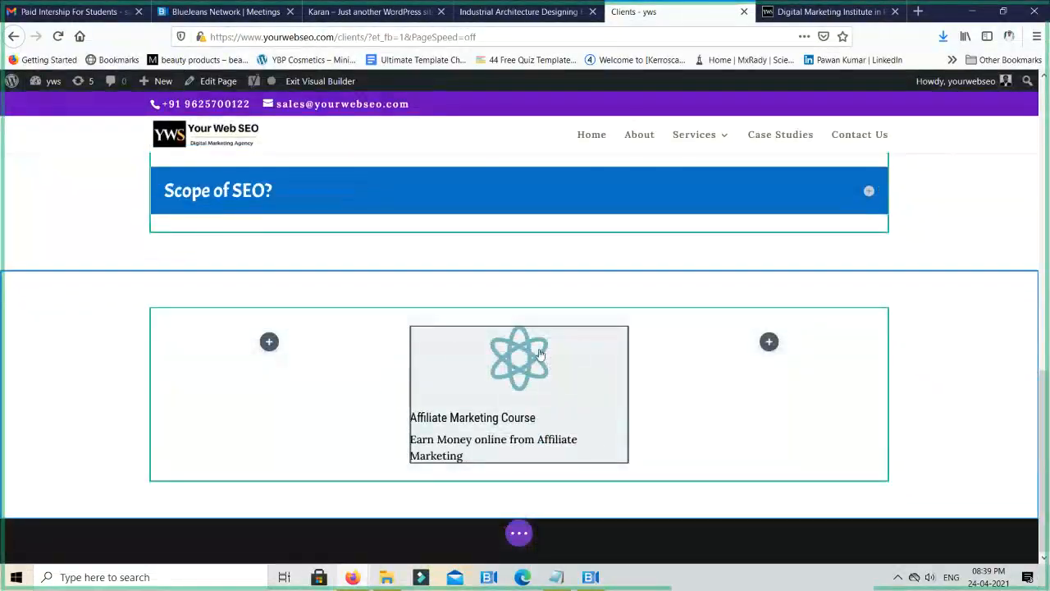
left_click(505, 360)
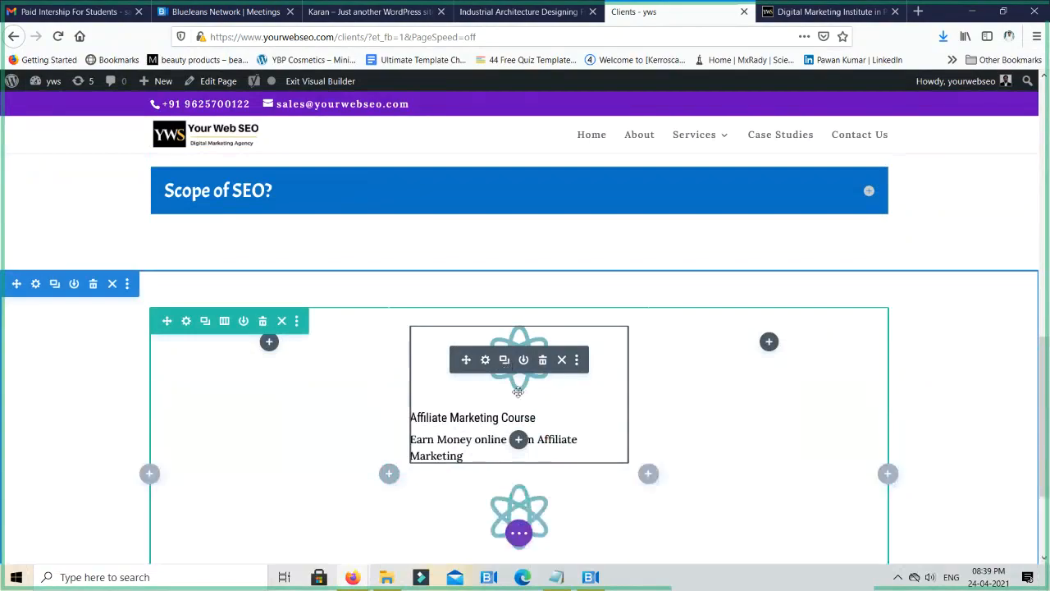
left_click_drag(463, 359, 771, 354)
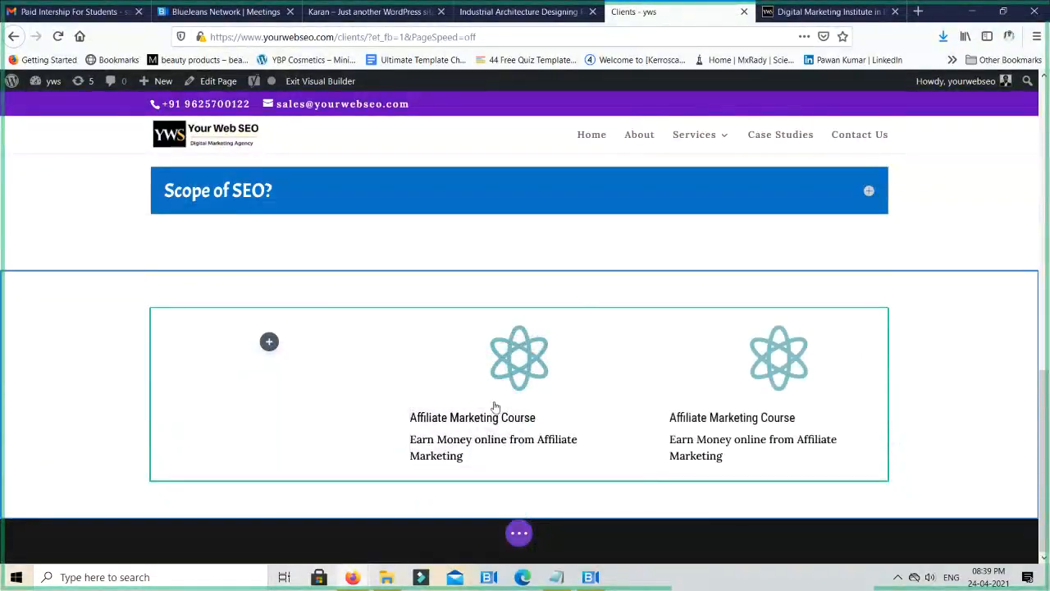
- Duplicate the middle column's blurb and move one copy into the empty first column
mouse_move(479, 374)
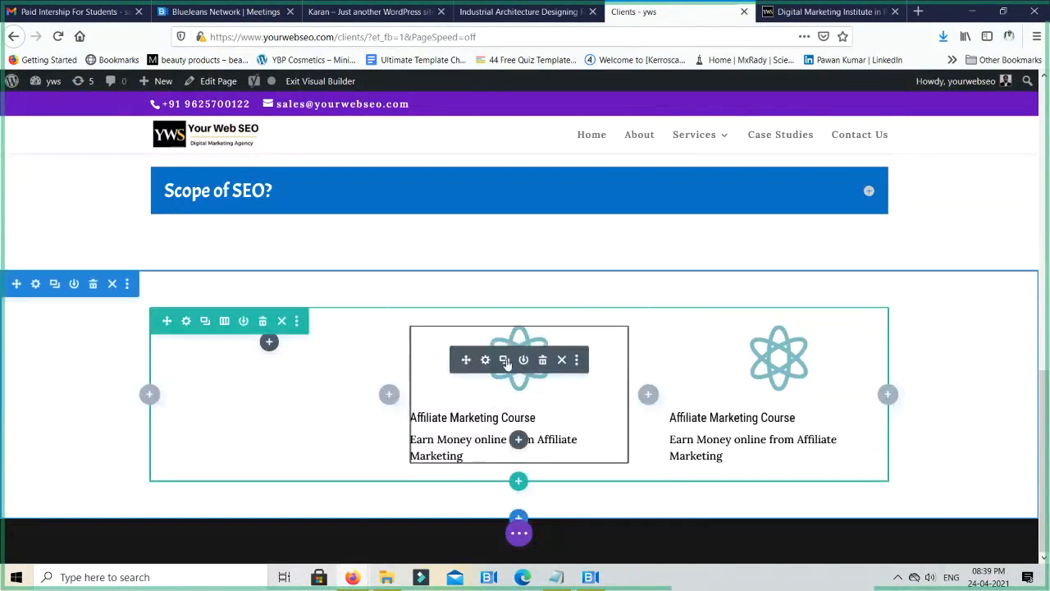
left_click(505, 359)
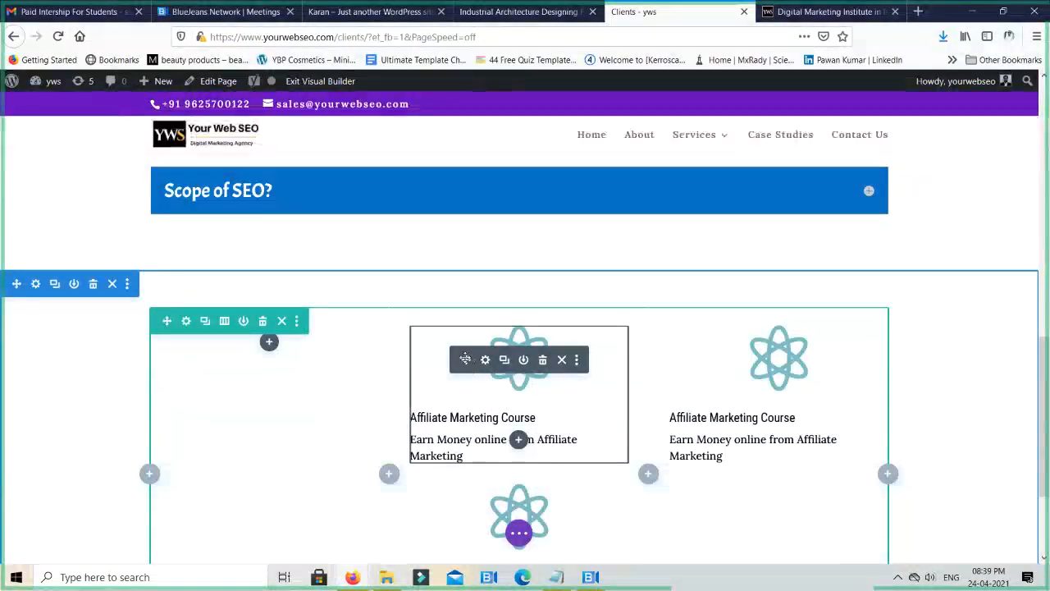
left_click_drag(451, 363, 272, 343)
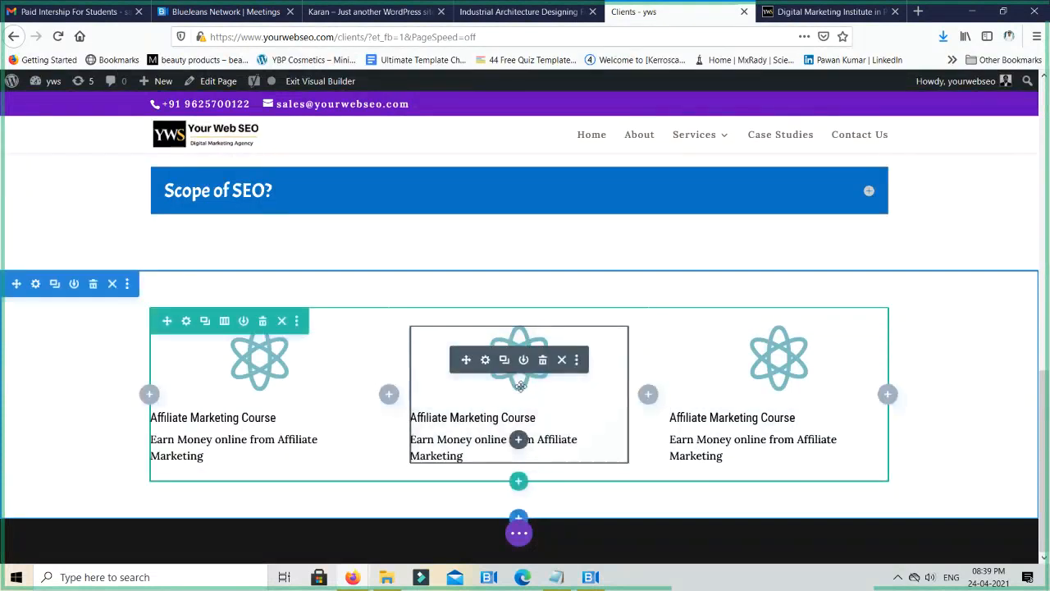
- Change the middle blurb's icon to the outlined contact book and save its settings
left_click(489, 361)
scroll(742, 384, "down", 5)
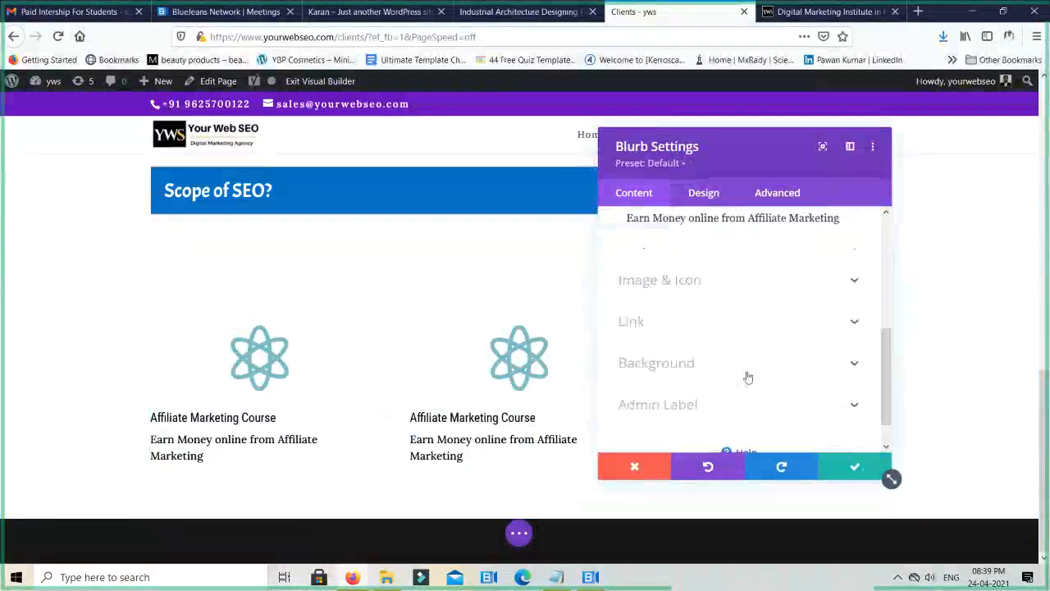
left_click(725, 289)
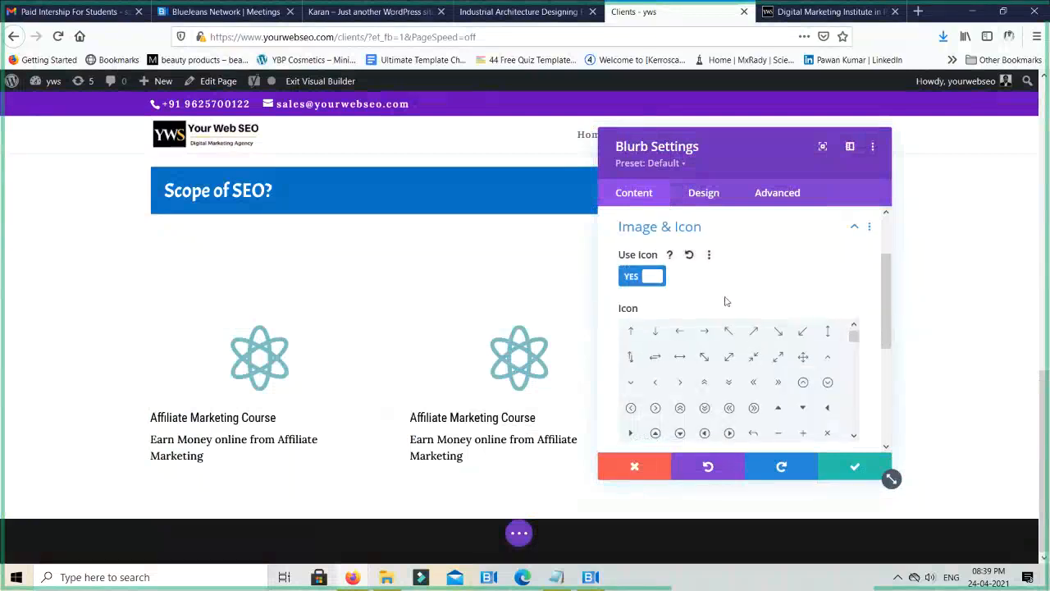
scroll(722, 346, "down", 3)
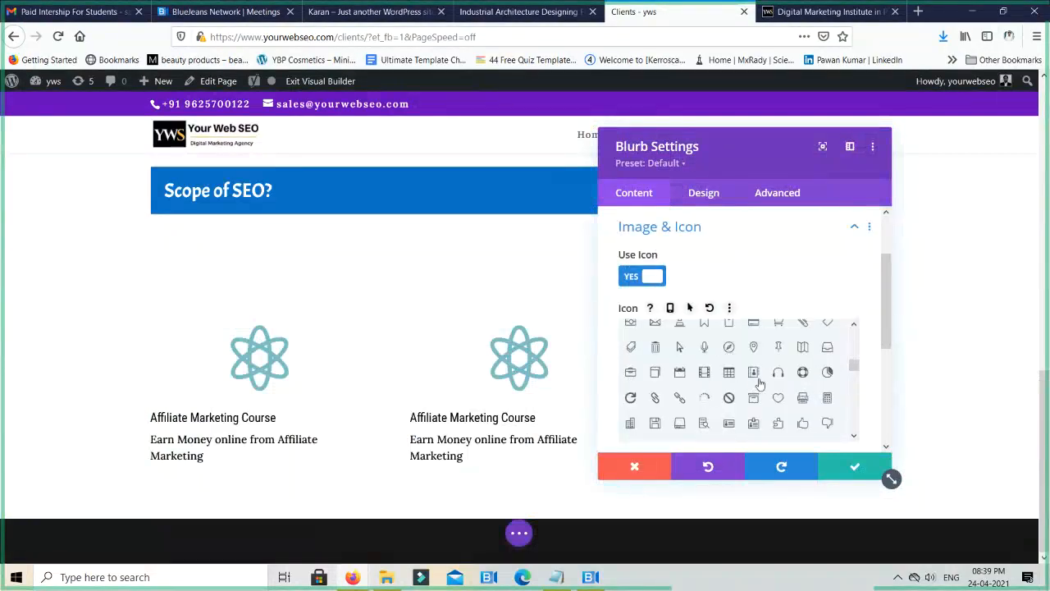
left_click(753, 372)
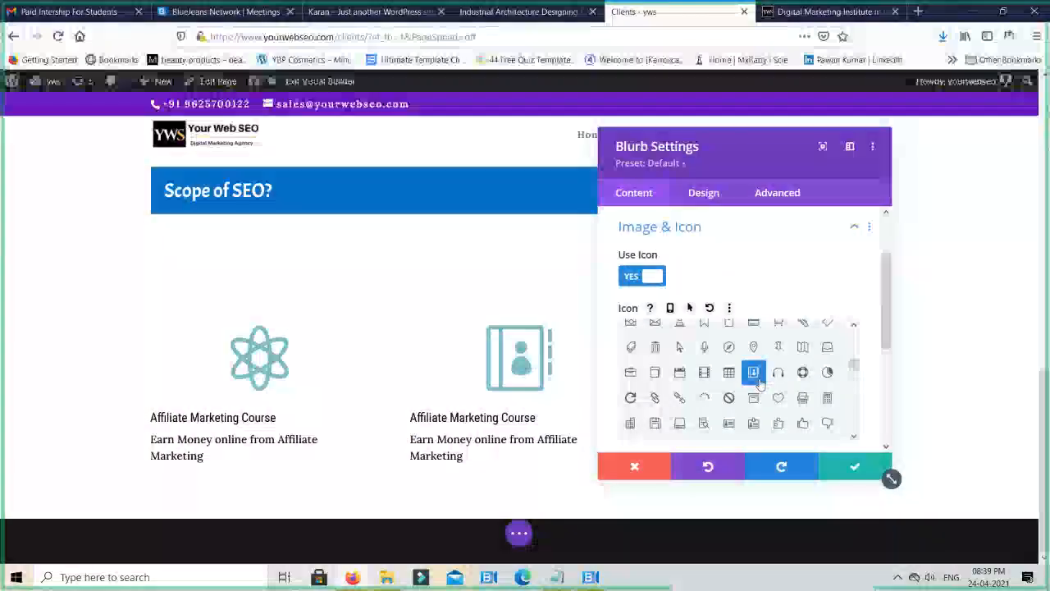
left_click(854, 466)
- Change the third column's blurb icon to the outlined camera and save its settings
mouse_move(795, 371)
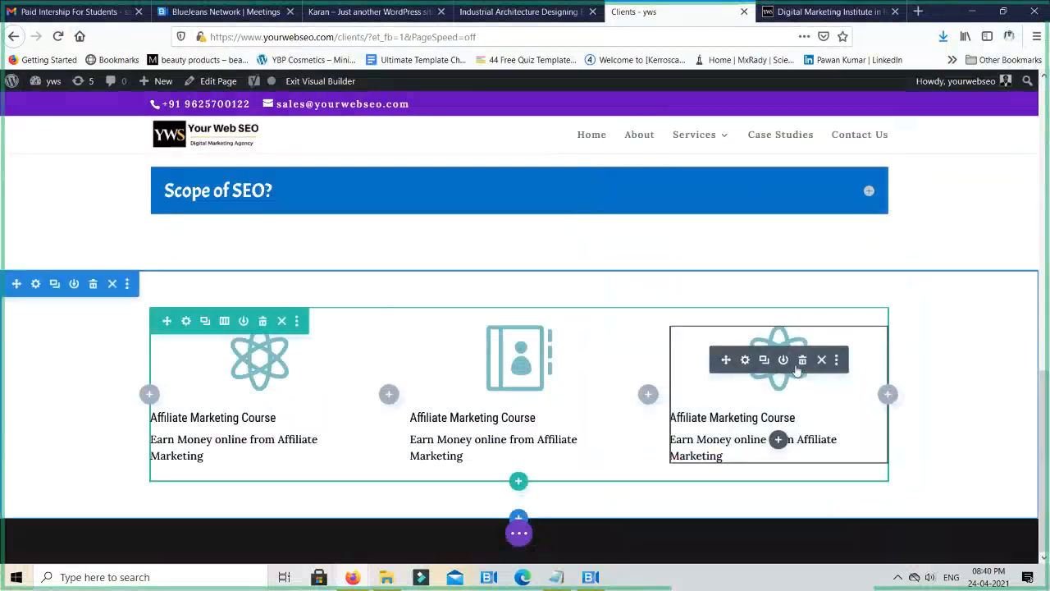
left_click(745, 359)
scroll(755, 393, "down", 5)
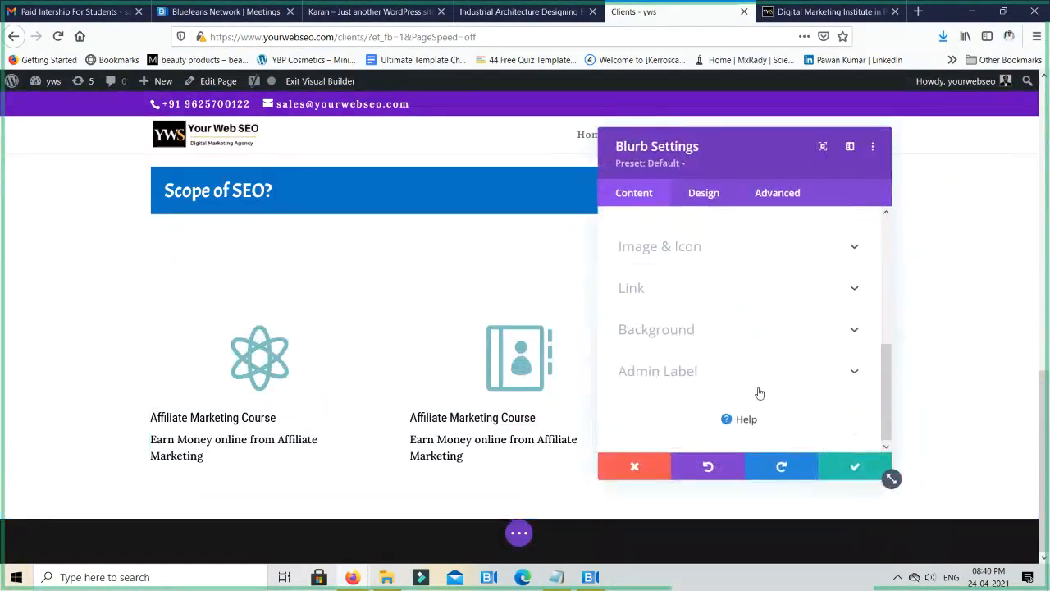
scroll(738, 395, "up", 3)
left_click(736, 394)
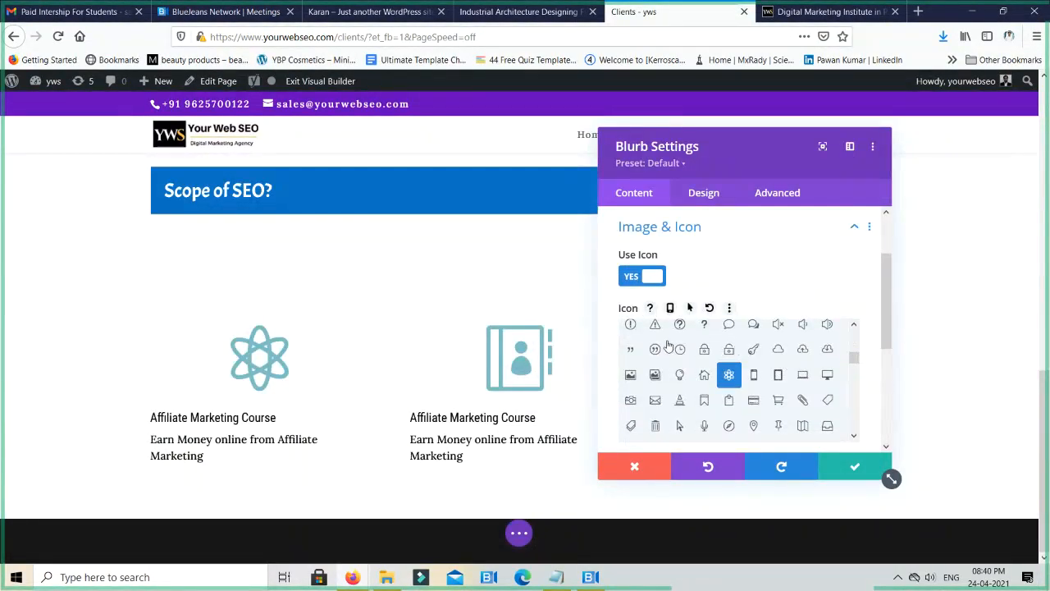
left_click(631, 402)
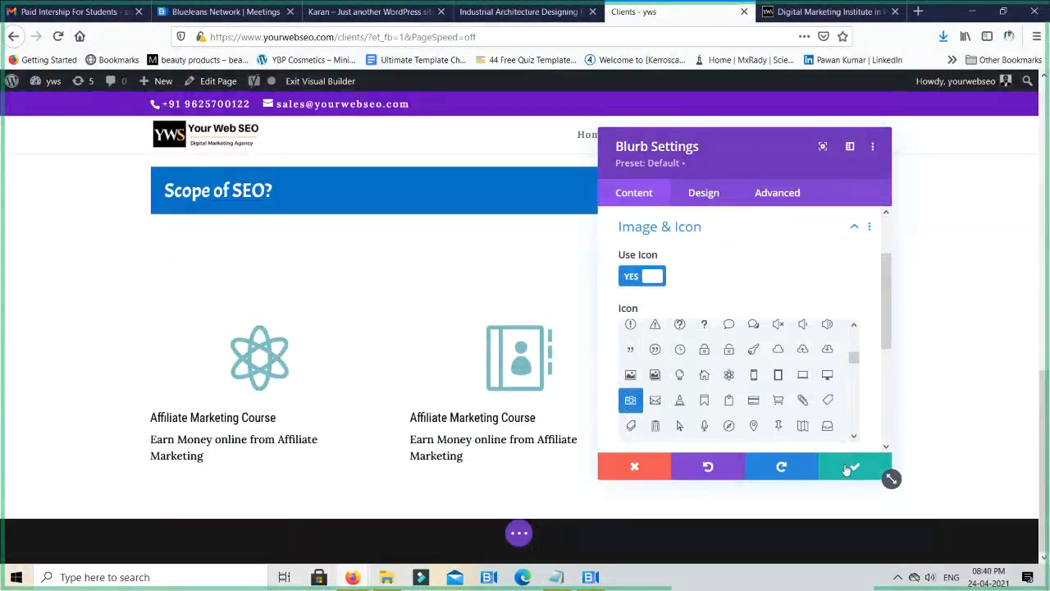
scroll(828, 386, "down", 5)
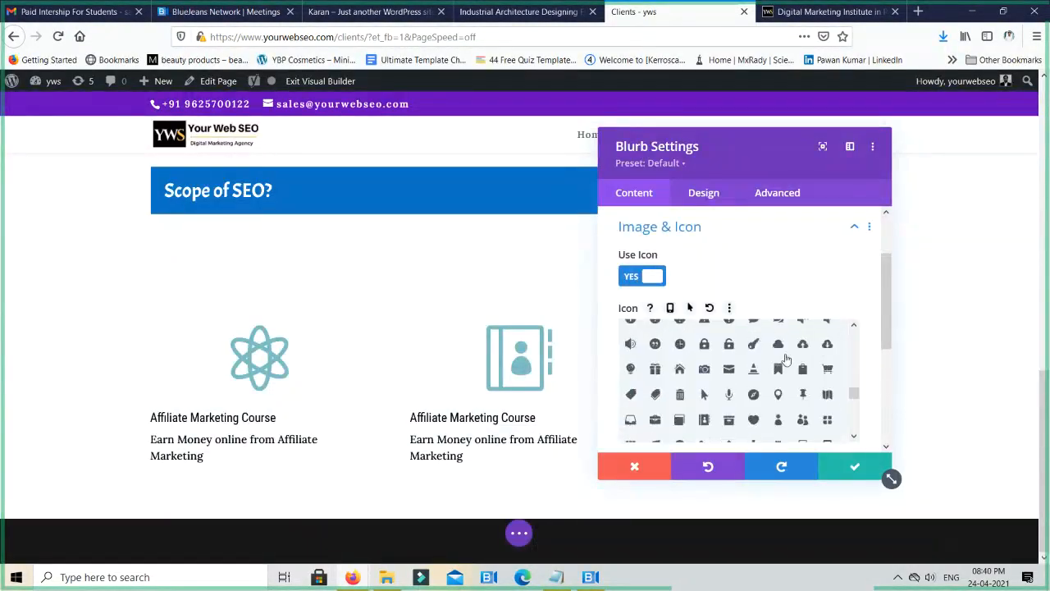
scroll(785, 359, "down", 5)
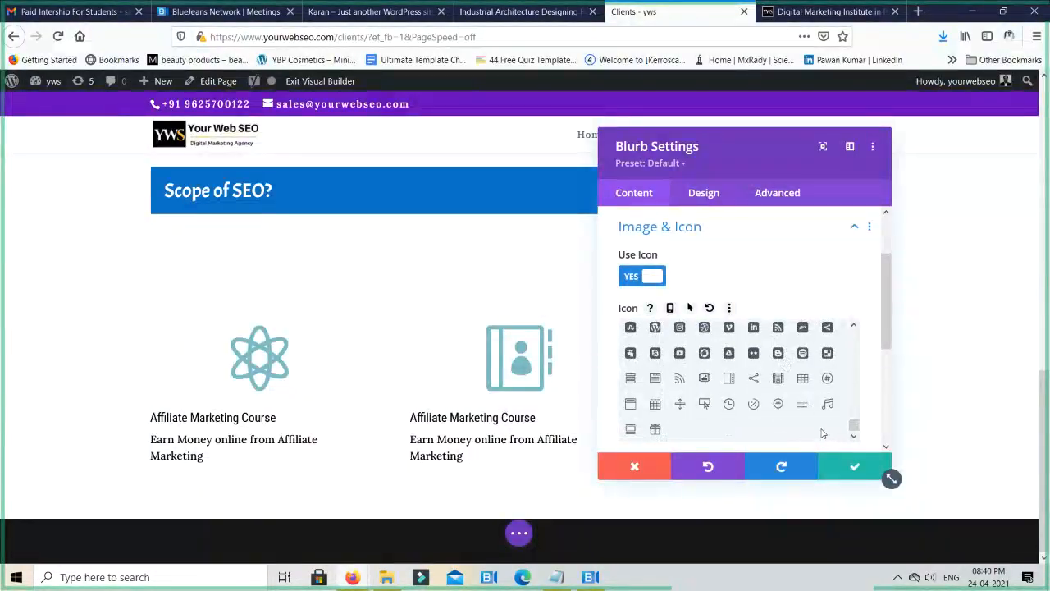
scroll(808, 389, "up", 2)
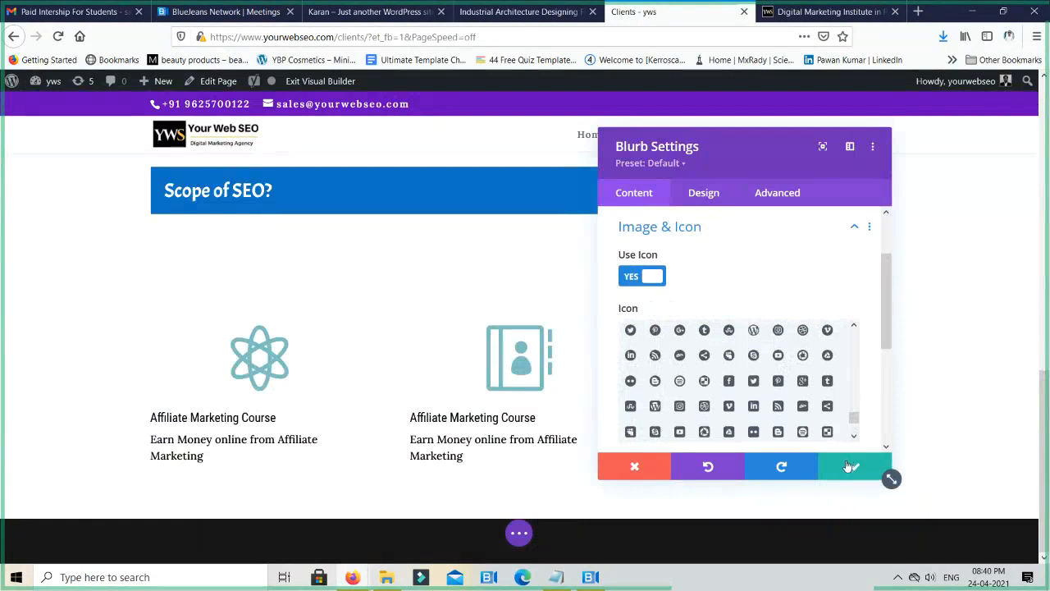
left_click(849, 465)
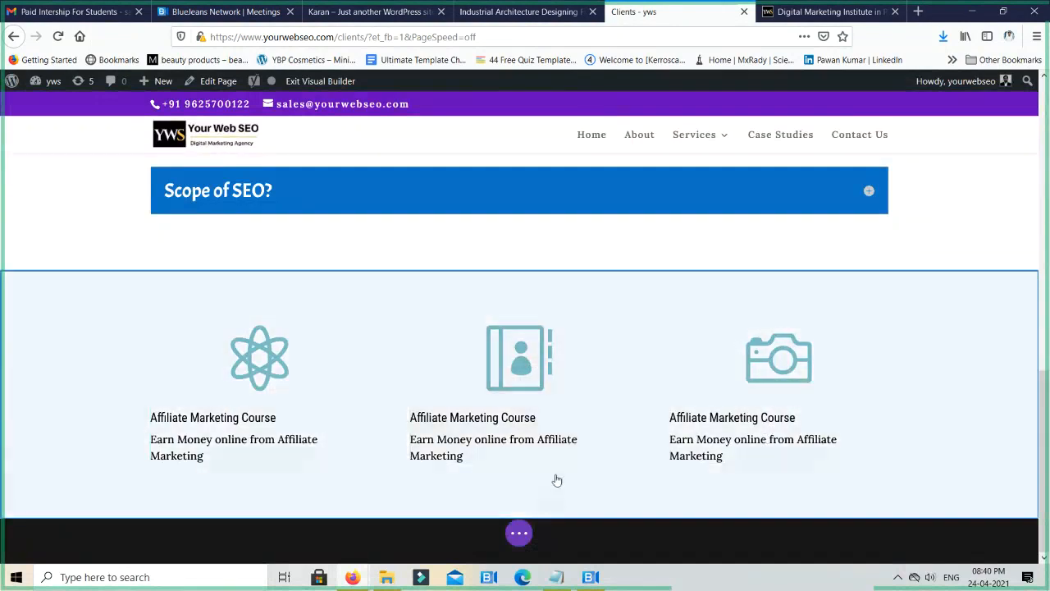
- Add a new row of two equal columns below the three-blurb row
mouse_move(557, 480)
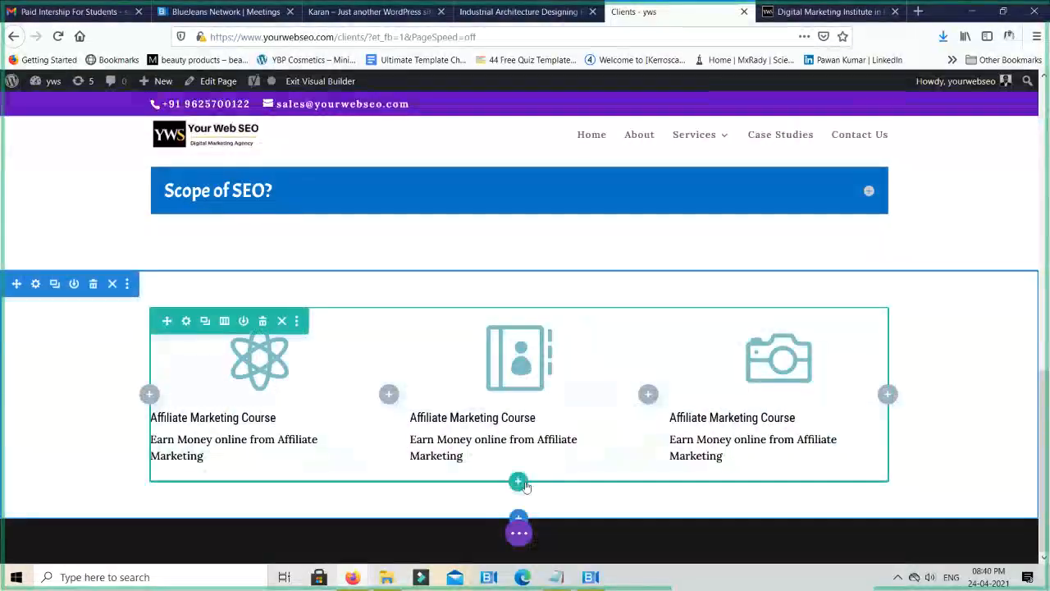
left_click(519, 483)
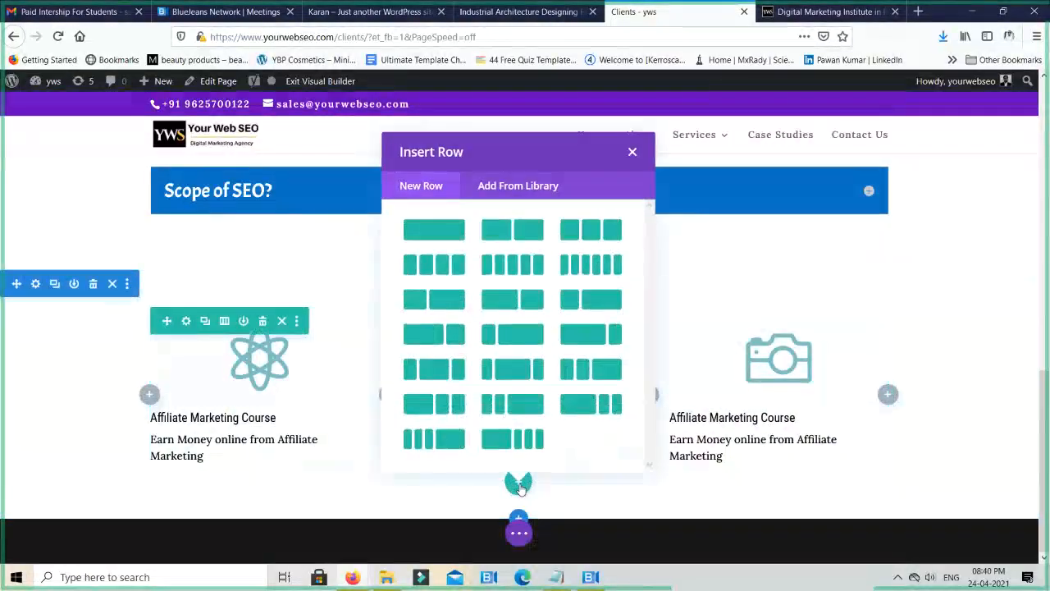
left_click(534, 237)
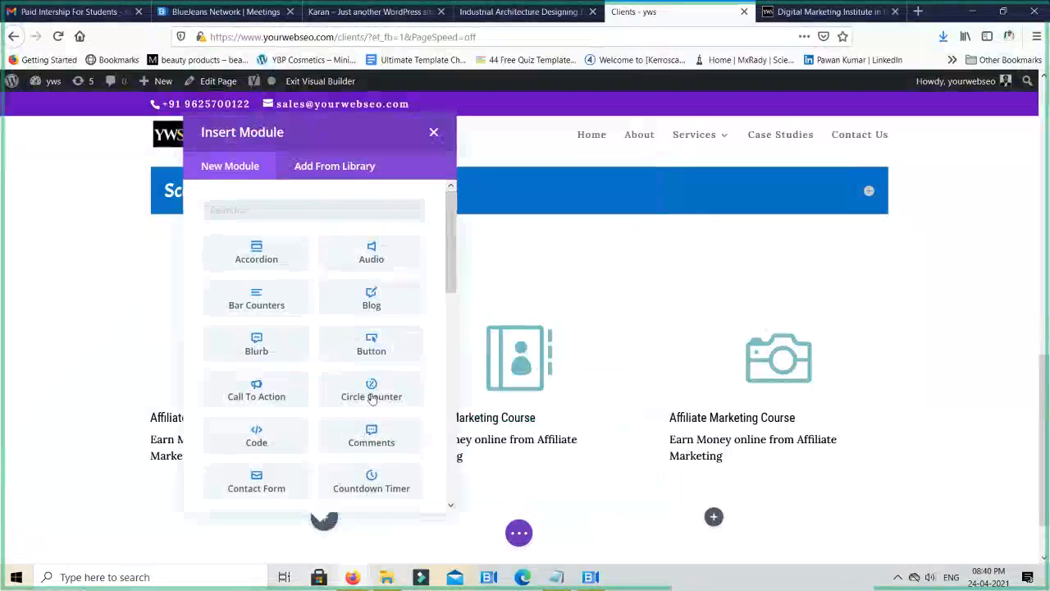
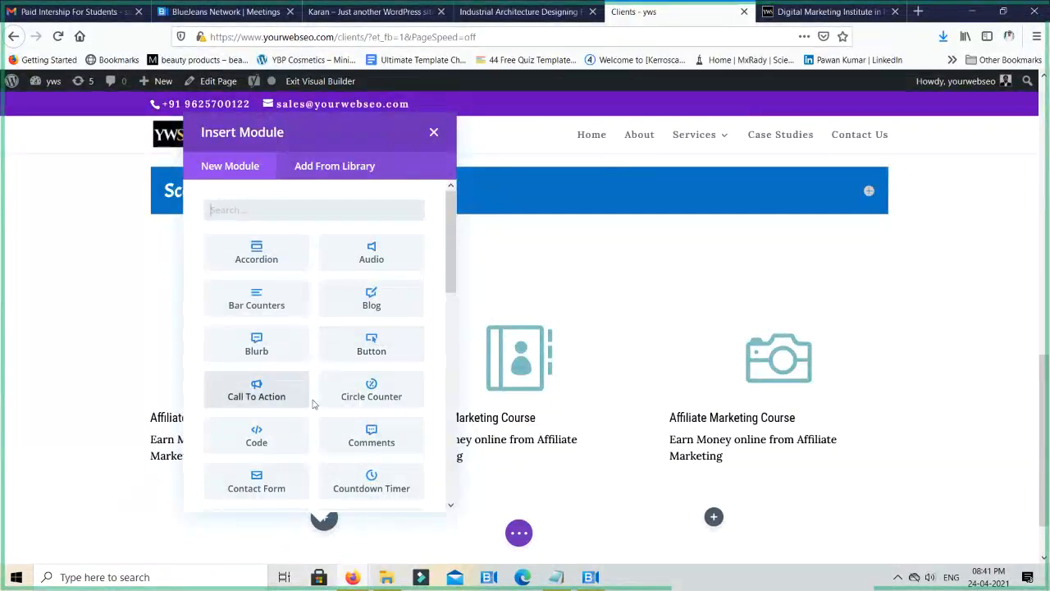
- Insert a Call To Action module in the first column of the row below the three course blurbs and save it
left_click(278, 393)
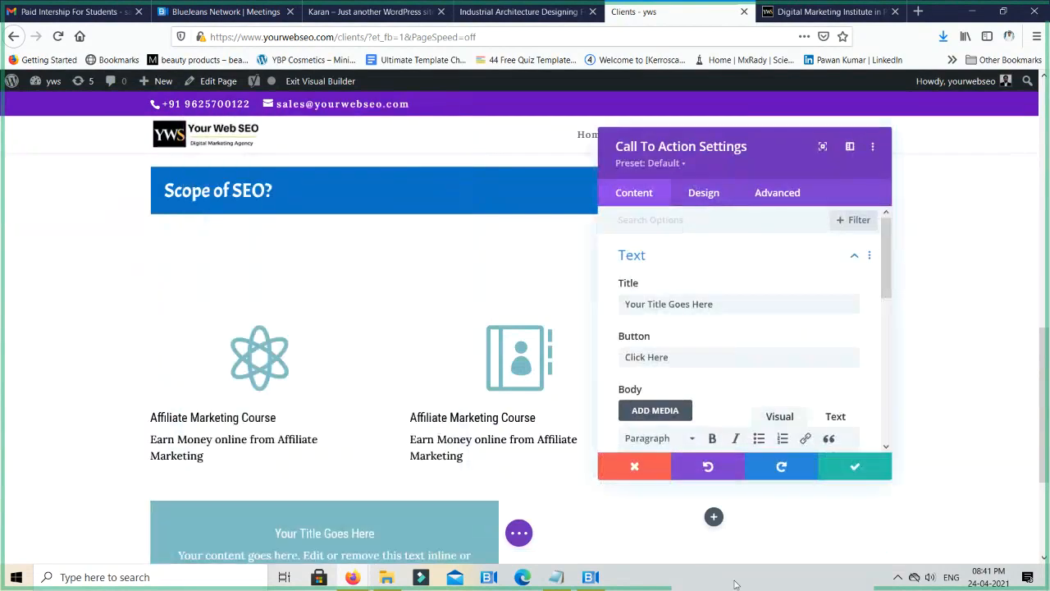
left_click(850, 468)
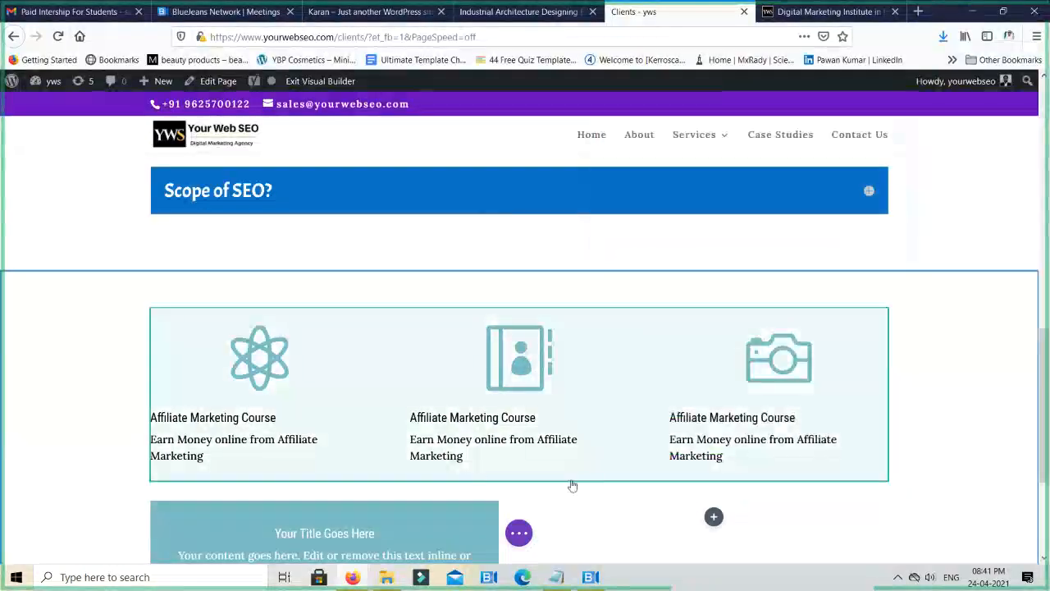
scroll(481, 480, "down", 3)
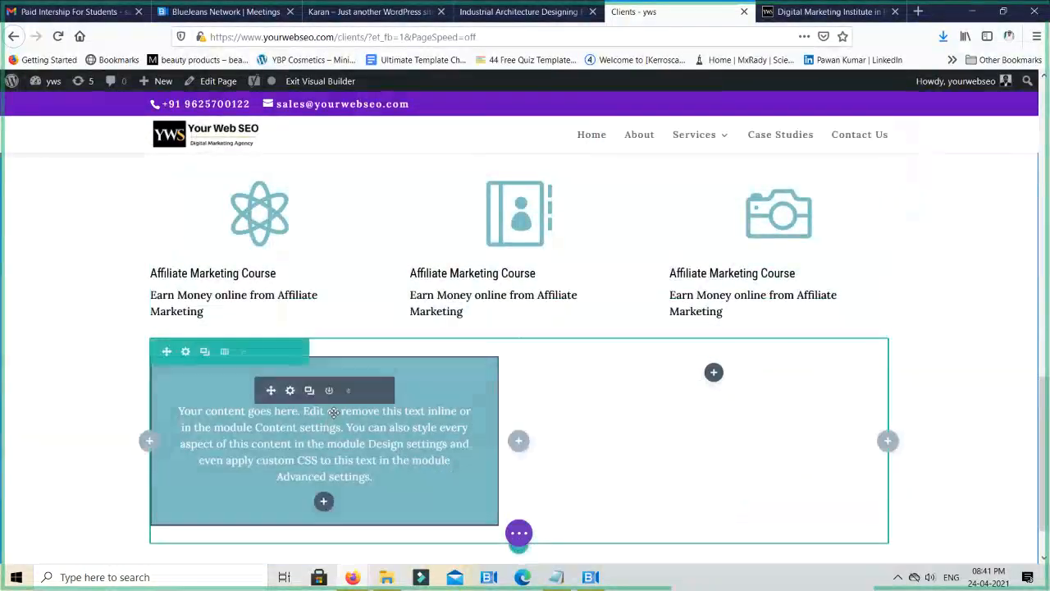
- Set the Call To Action module's Button Link URL to "#" and save the module settings
left_click(411, 445)
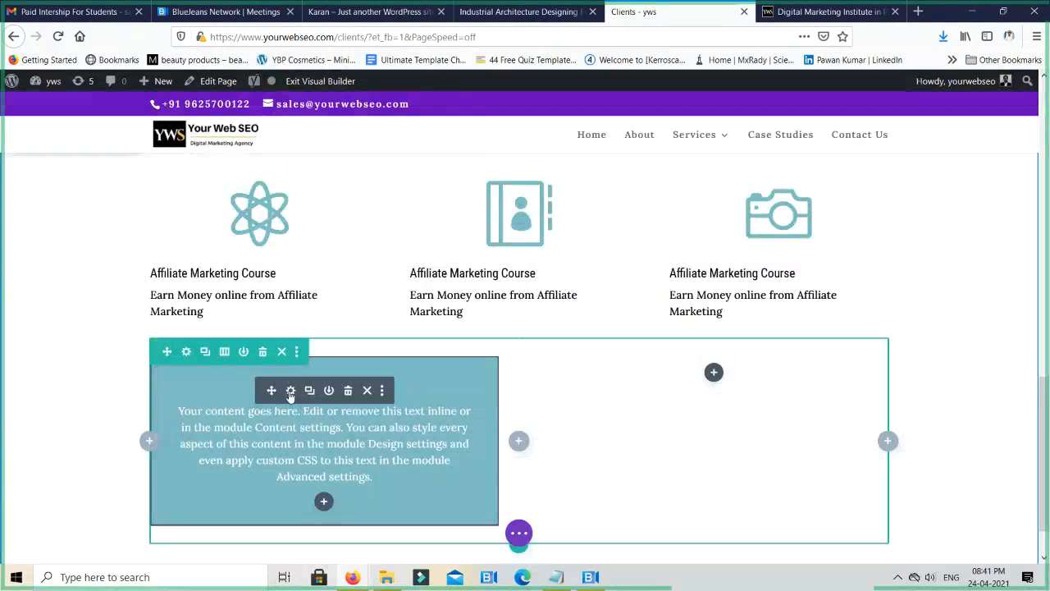
left_click(291, 391)
scroll(724, 364, "down", 3)
scroll(714, 365, "up", 3)
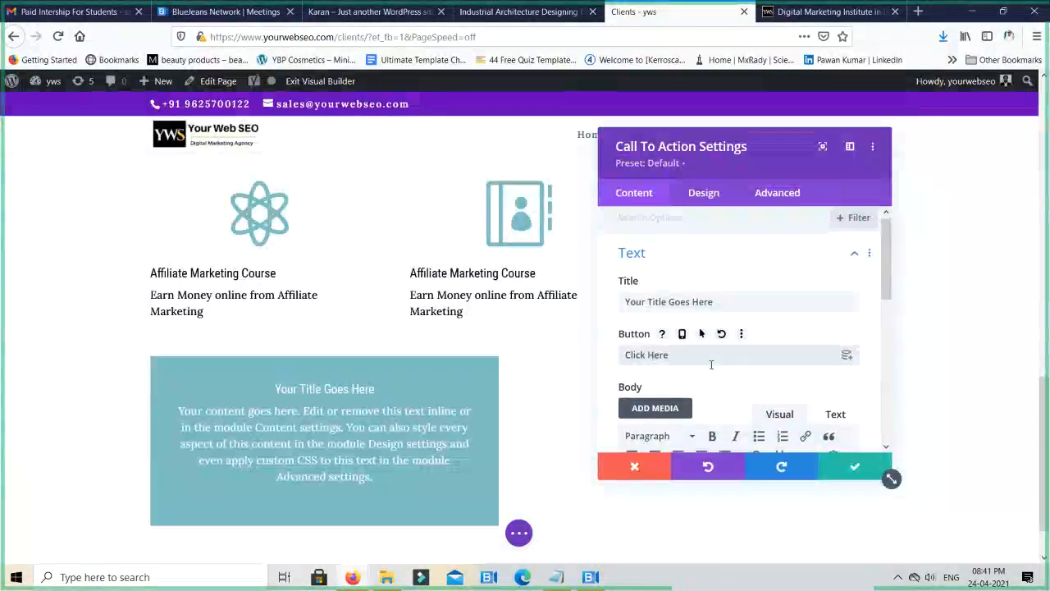
scroll(711, 363, "down", 2)
scroll(710, 368, "down", 5)
left_click(719, 337)
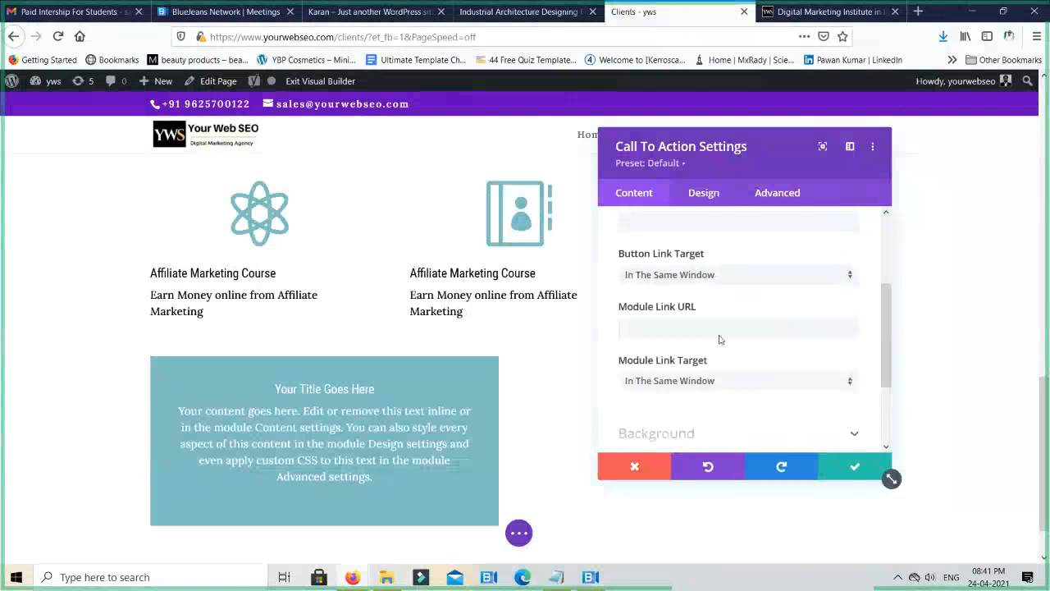
left_click(697, 278)
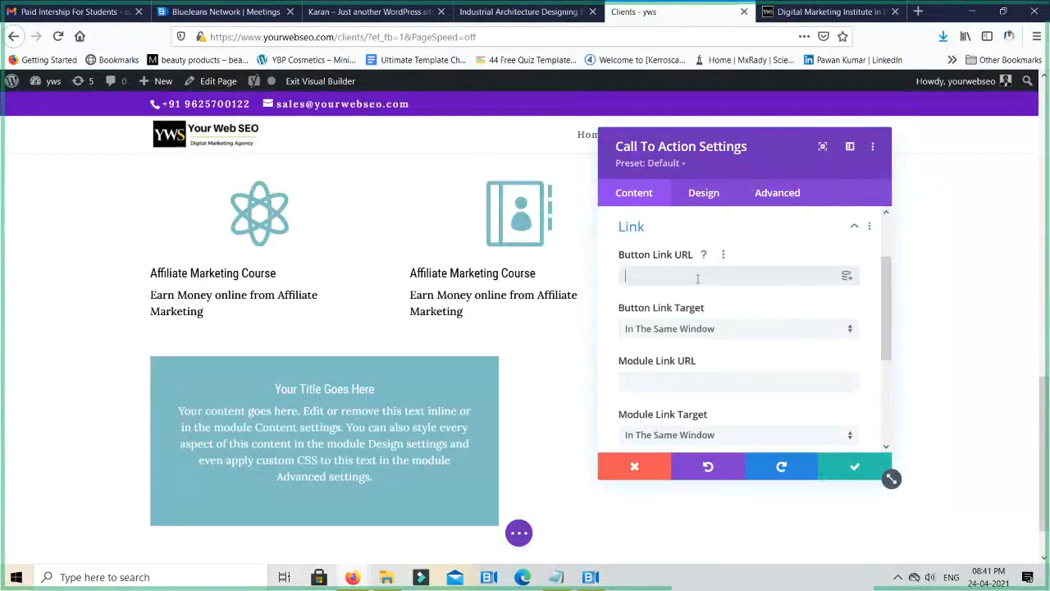
type("#")
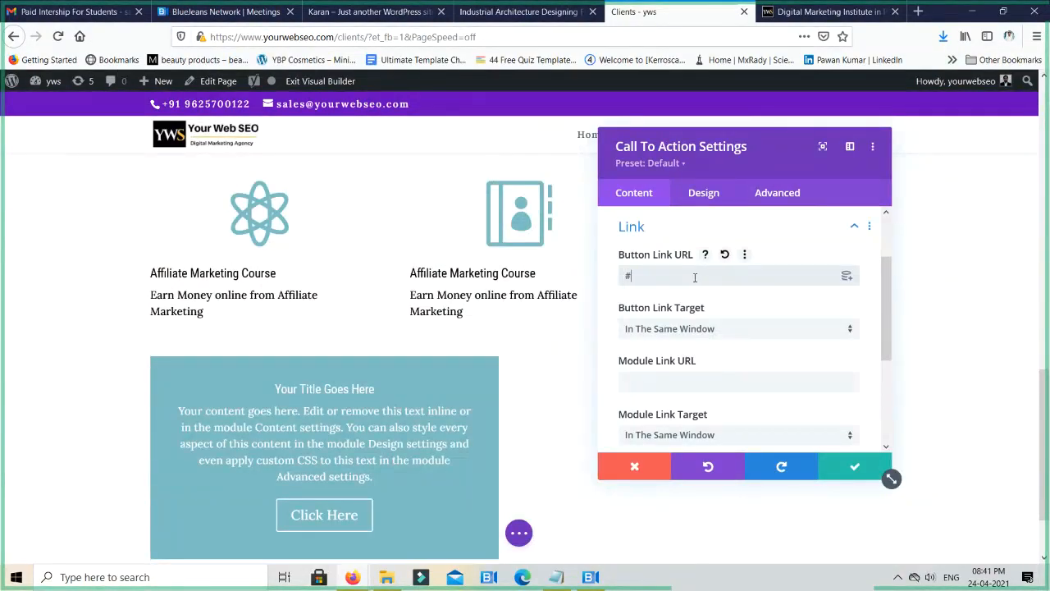
key("BackSpace")
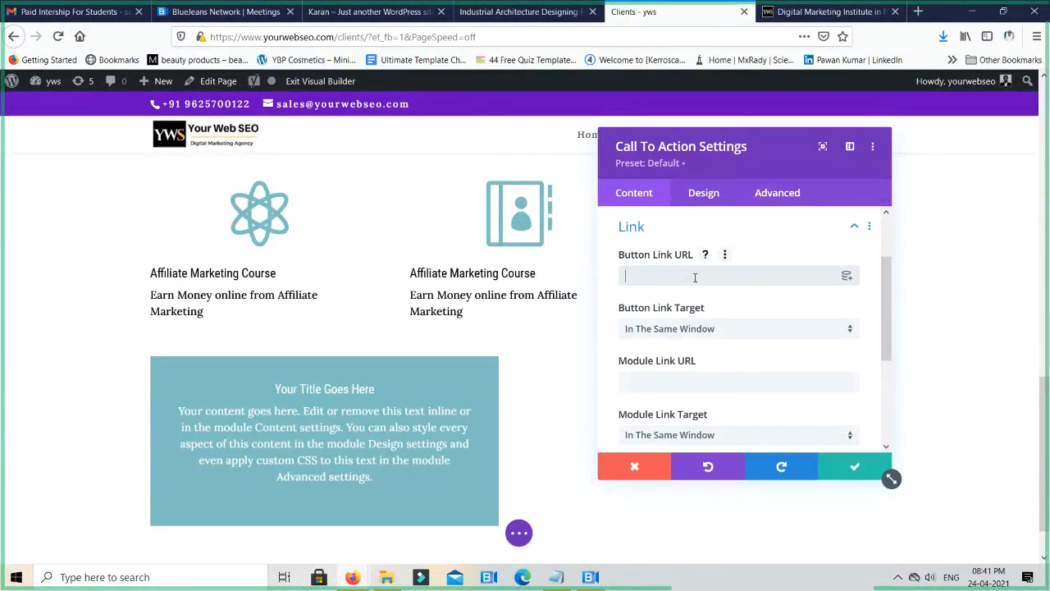
type("#")
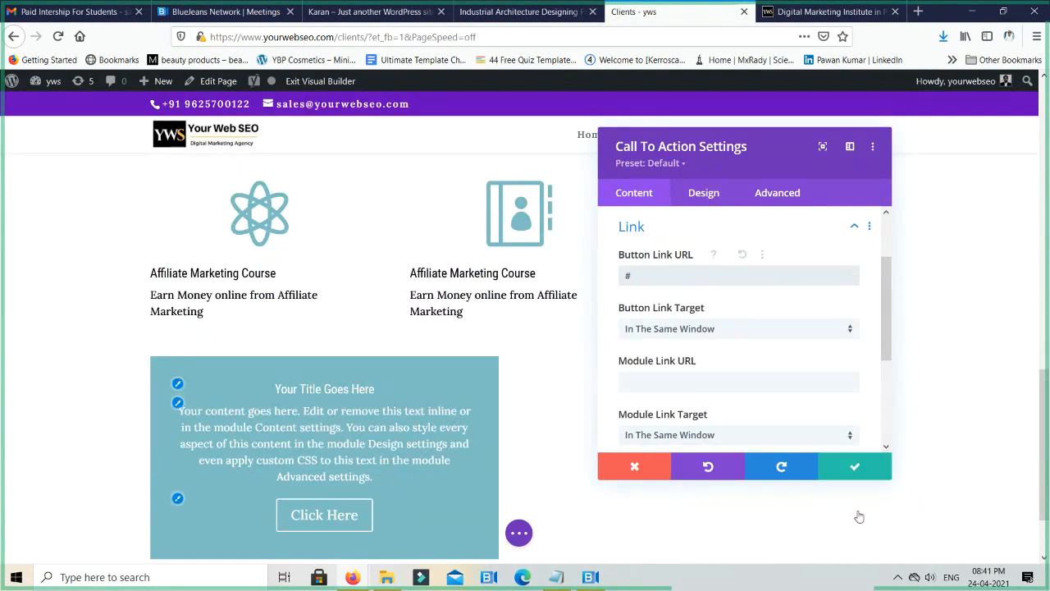
left_click(857, 467)
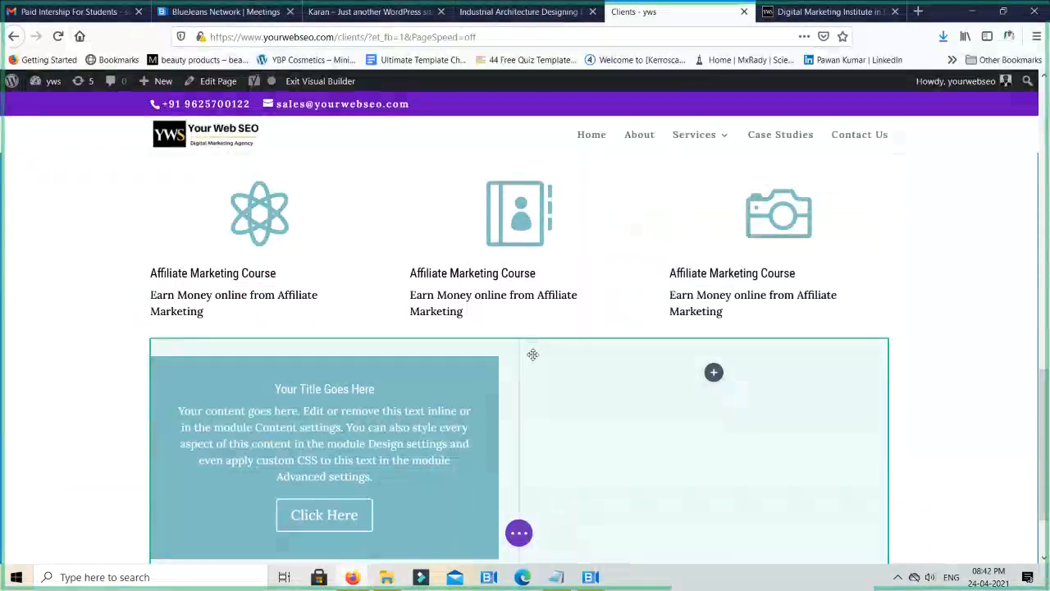
- Change the column structure of the Call To Action row to one full-width column
mouse_move(313, 351)
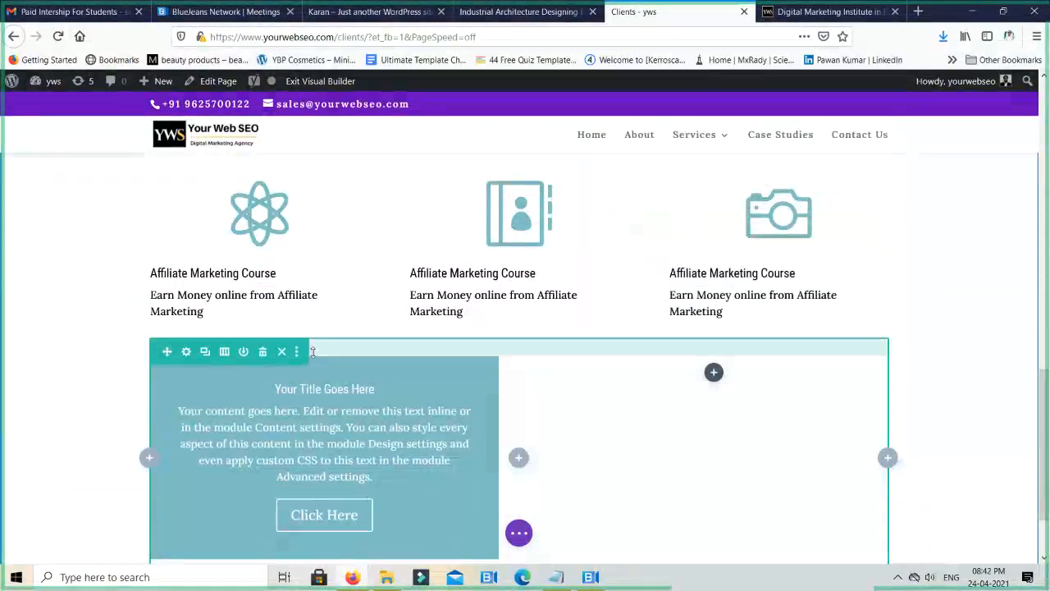
left_click(224, 351)
left_click(139, 172)
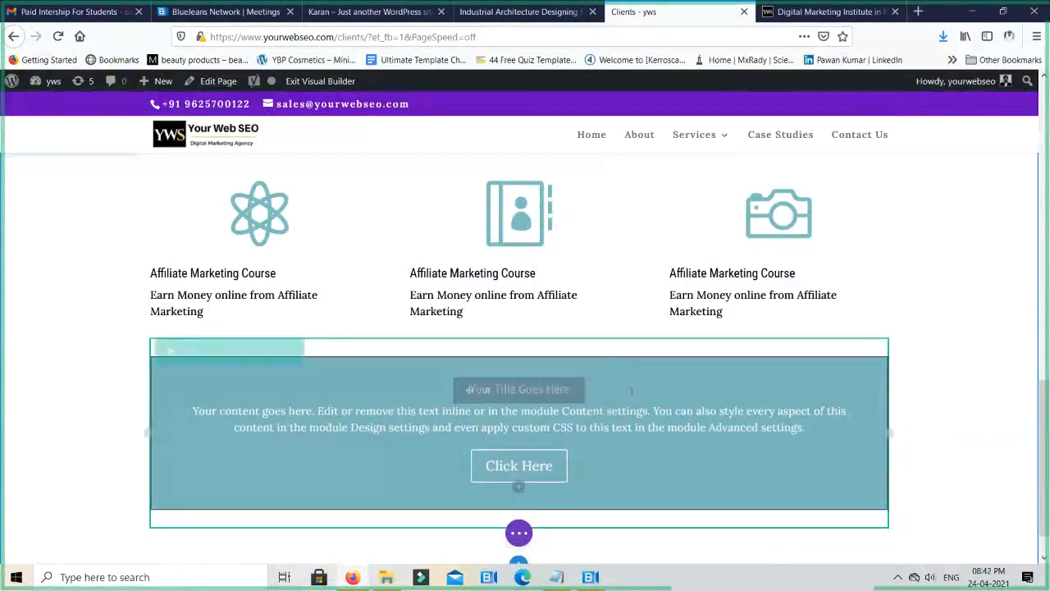
- Open the Button options in the Call To Action module's design settings
left_click(487, 393)
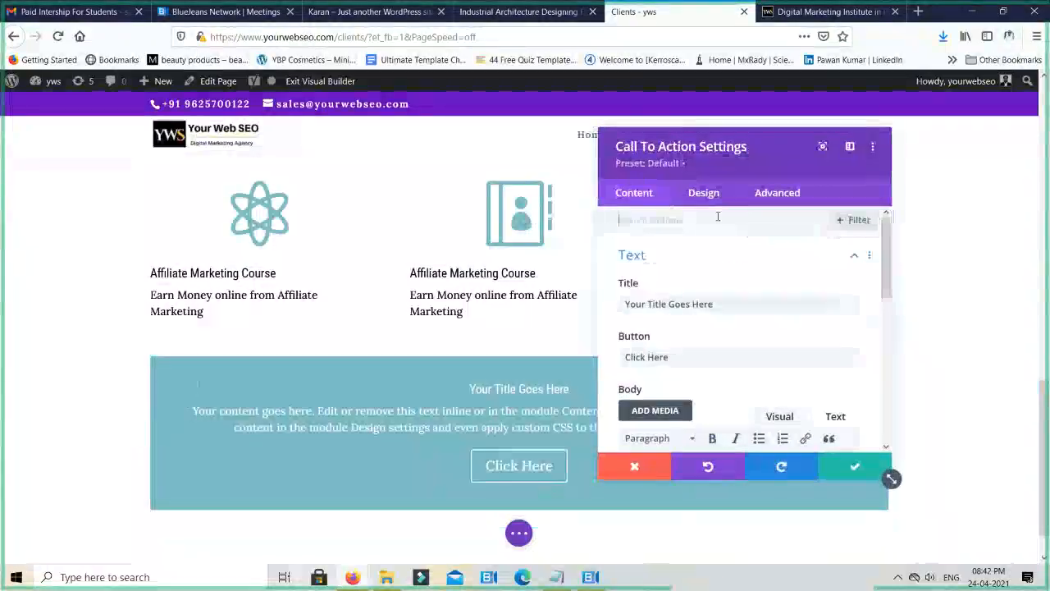
left_click(703, 193)
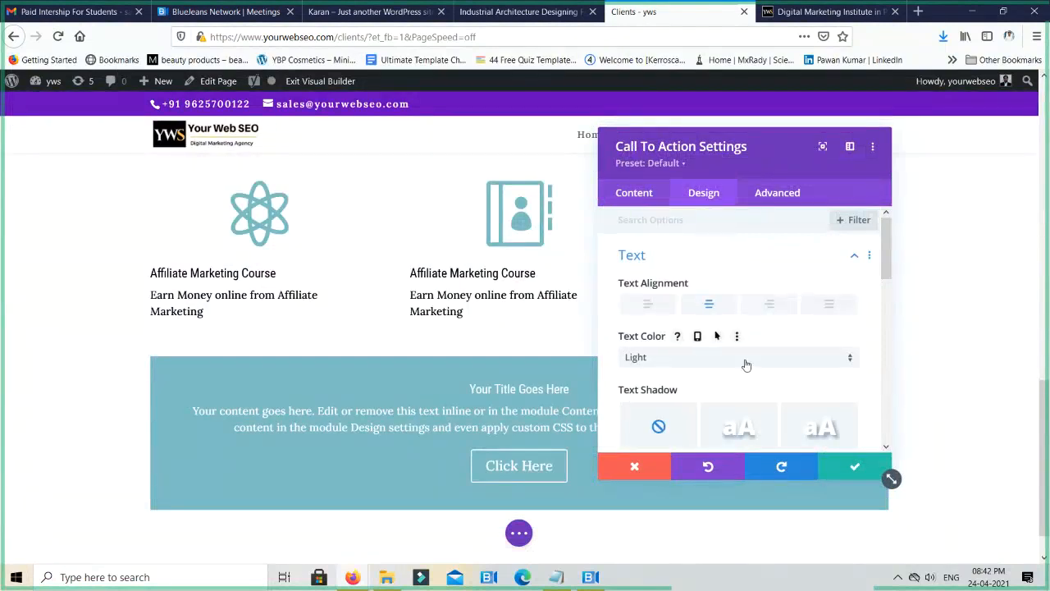
scroll(745, 364, "down", 5)
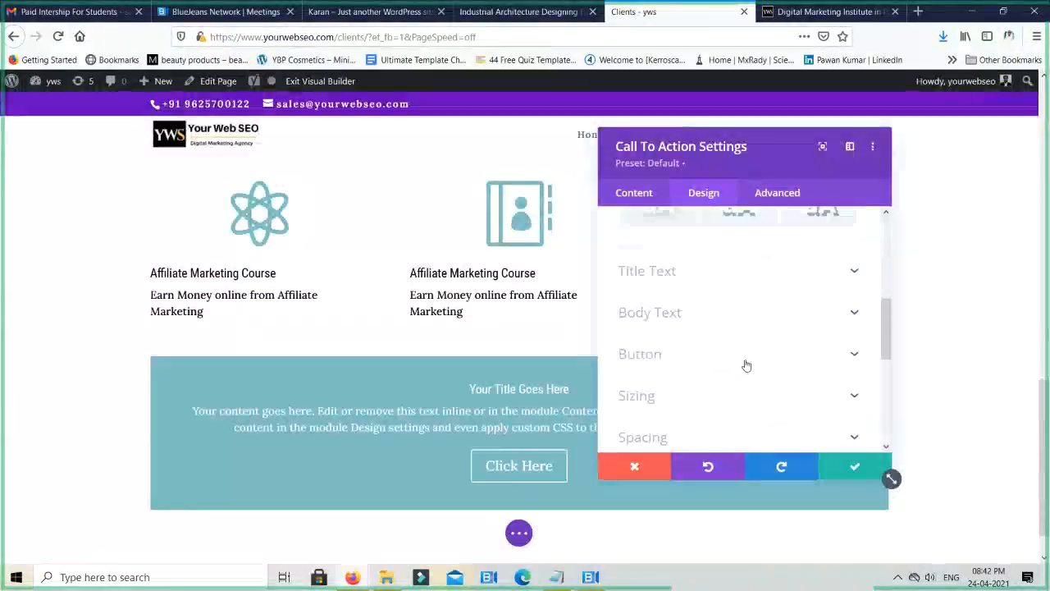
left_click(738, 326)
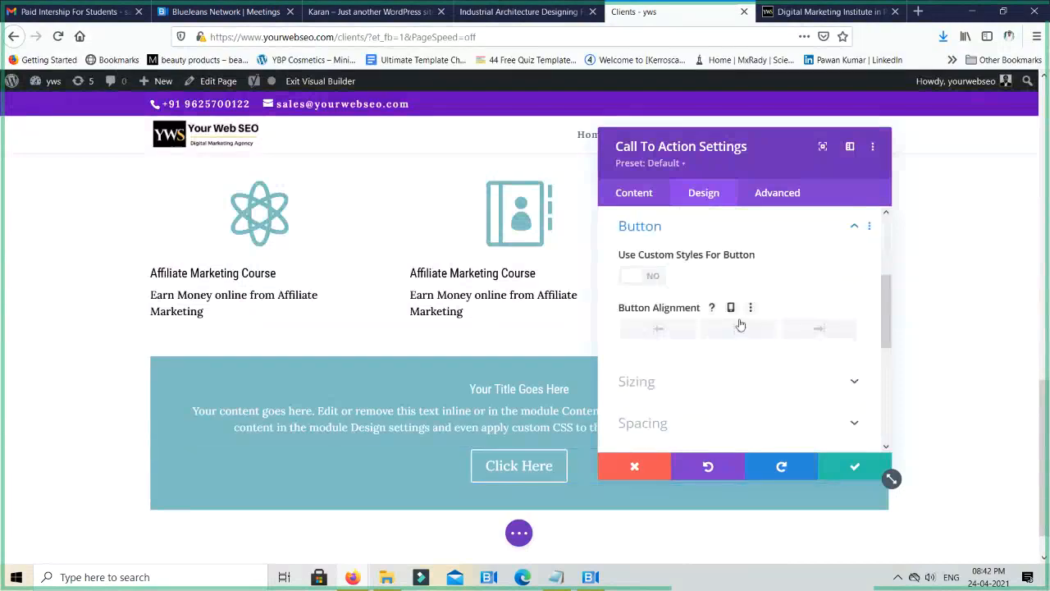
- Try right alignment for the Call To Action button and return it to centre alignment
left_click(817, 332)
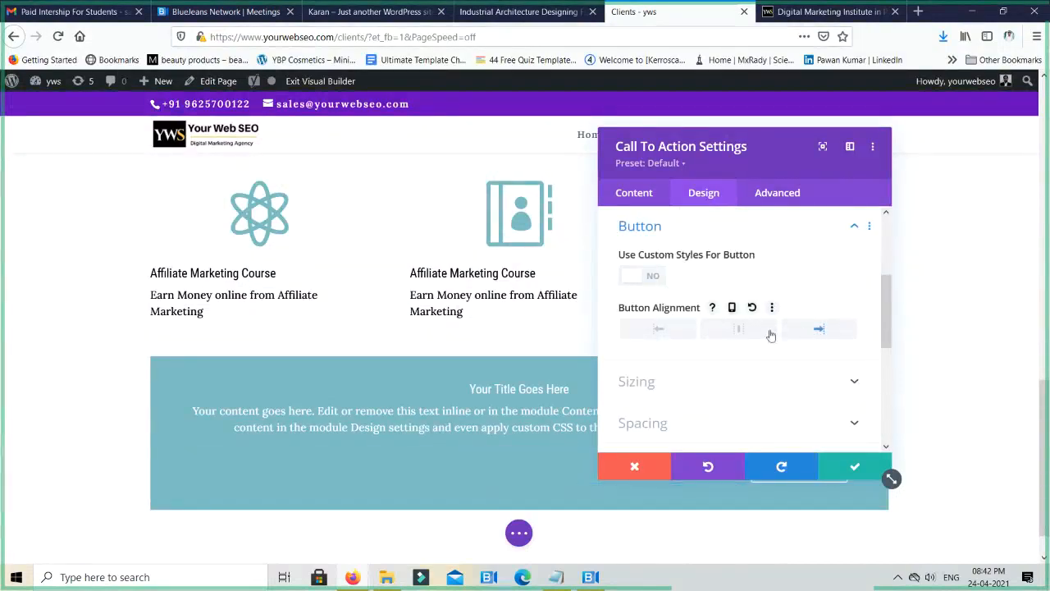
left_click_drag(734, 157, 342, 152)
left_click(348, 330)
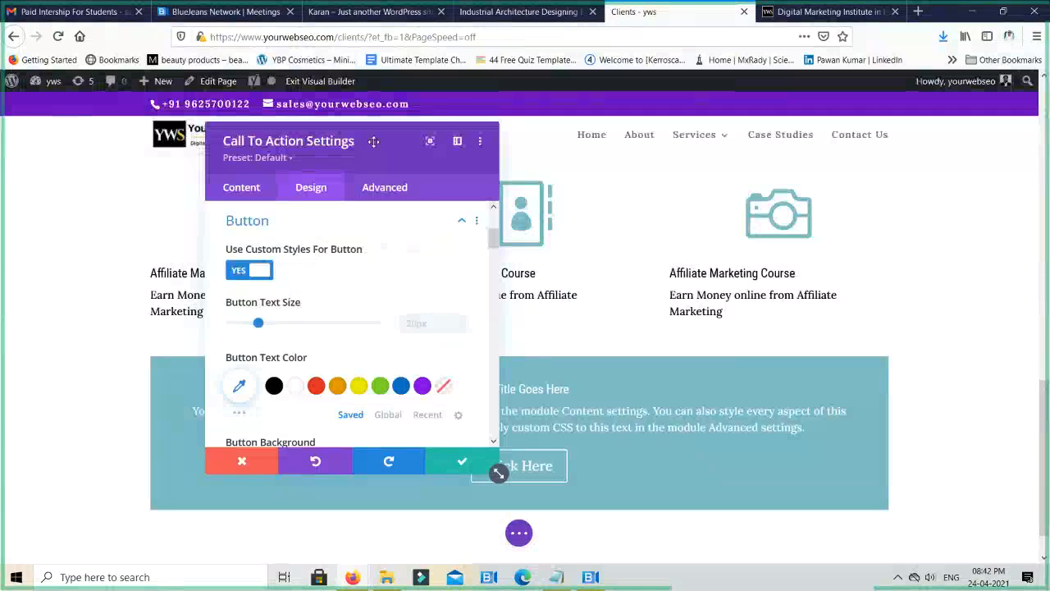
- Enable custom styles for the Call To Action button and set its text color to red (#e02b20)
left_click_drag(374, 142, 836, 110)
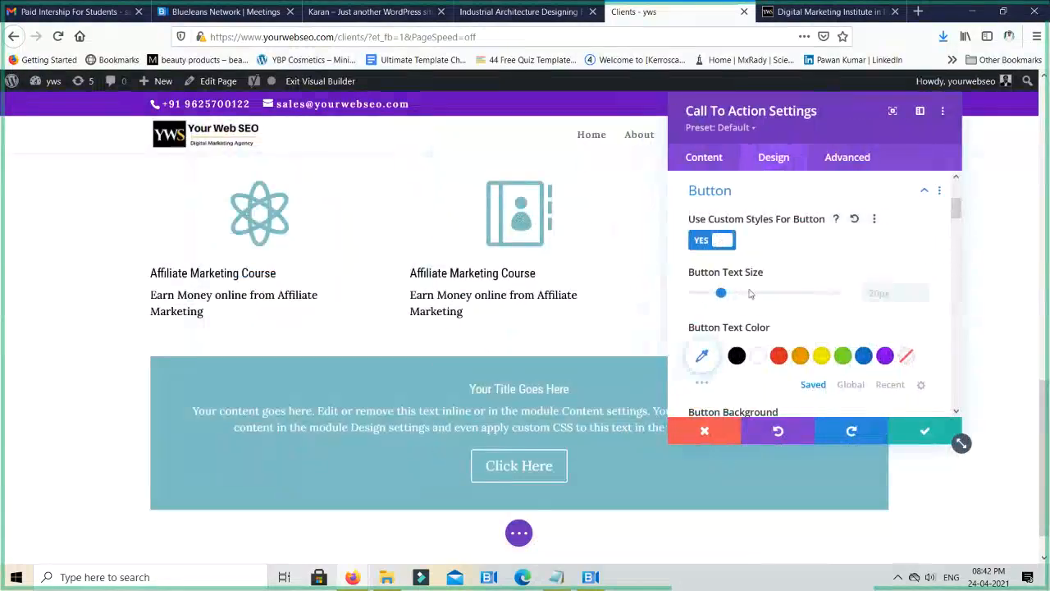
left_click(779, 357)
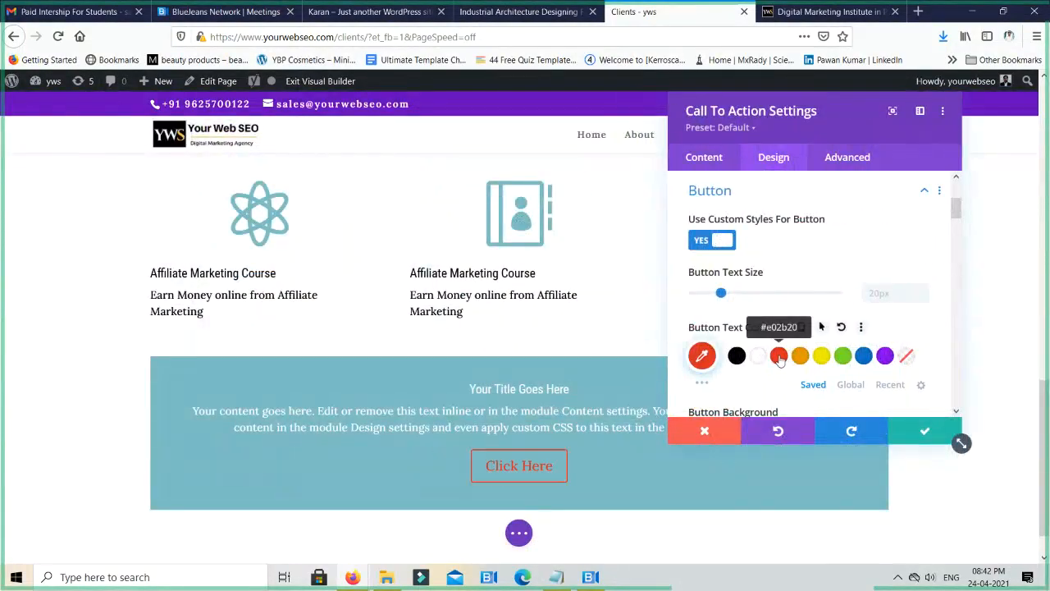
- Choose the circled double left chevron as the Call To Action button's icon
scroll(796, 328, "down", 3)
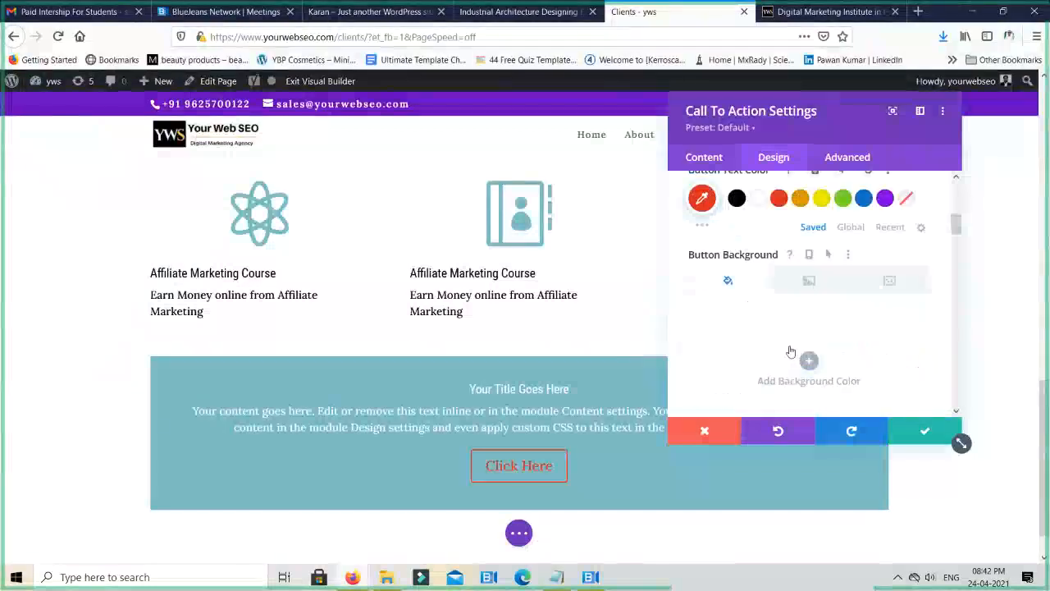
scroll(849, 314, "down", 10)
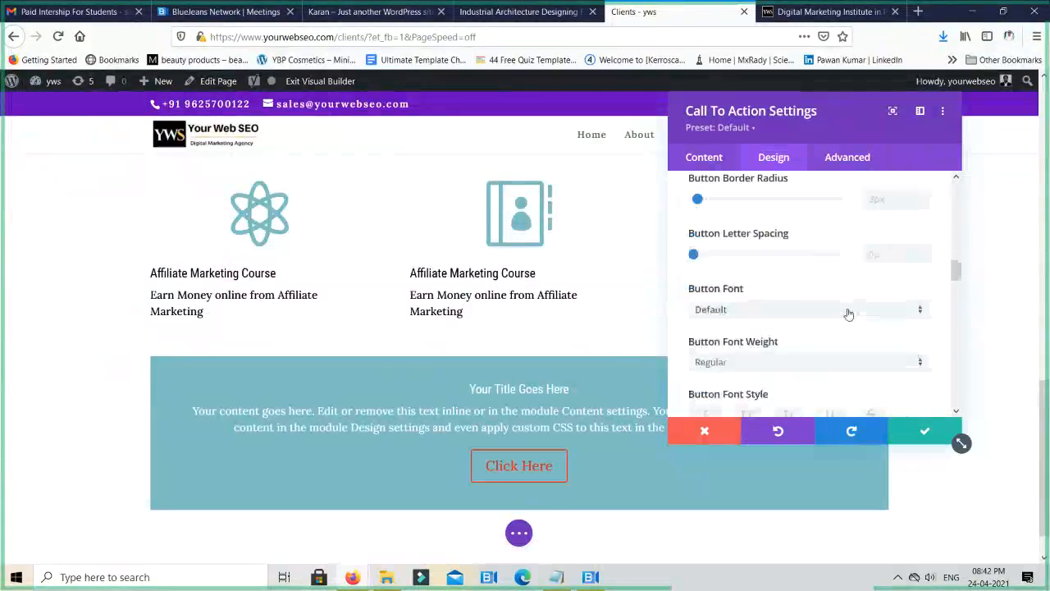
scroll(849, 314, "up", 1)
scroll(849, 314, "down", 4)
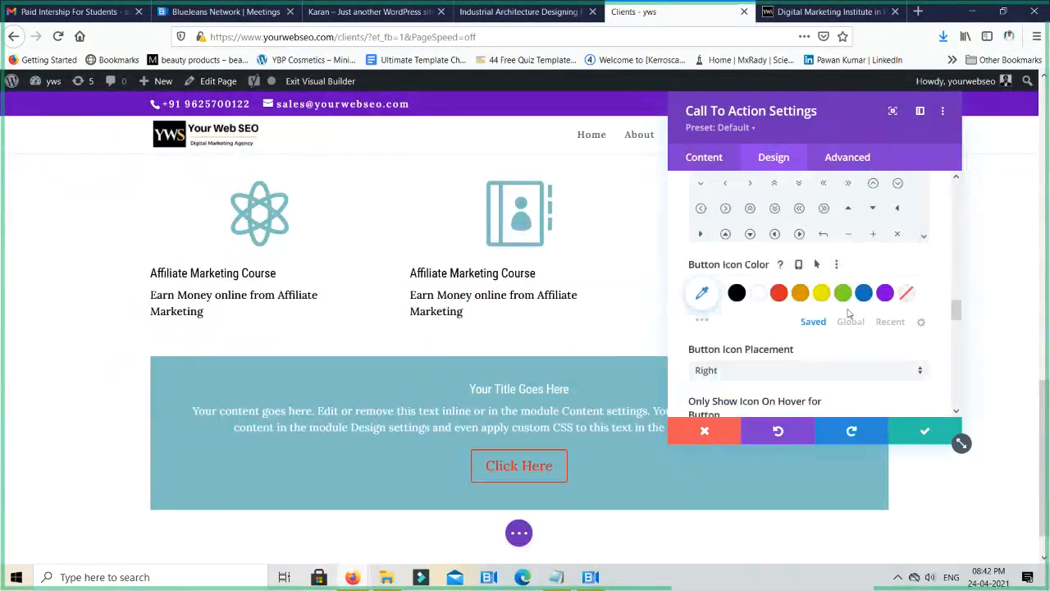
scroll(849, 314, "up", 1)
scroll(849, 314, "up", 1)
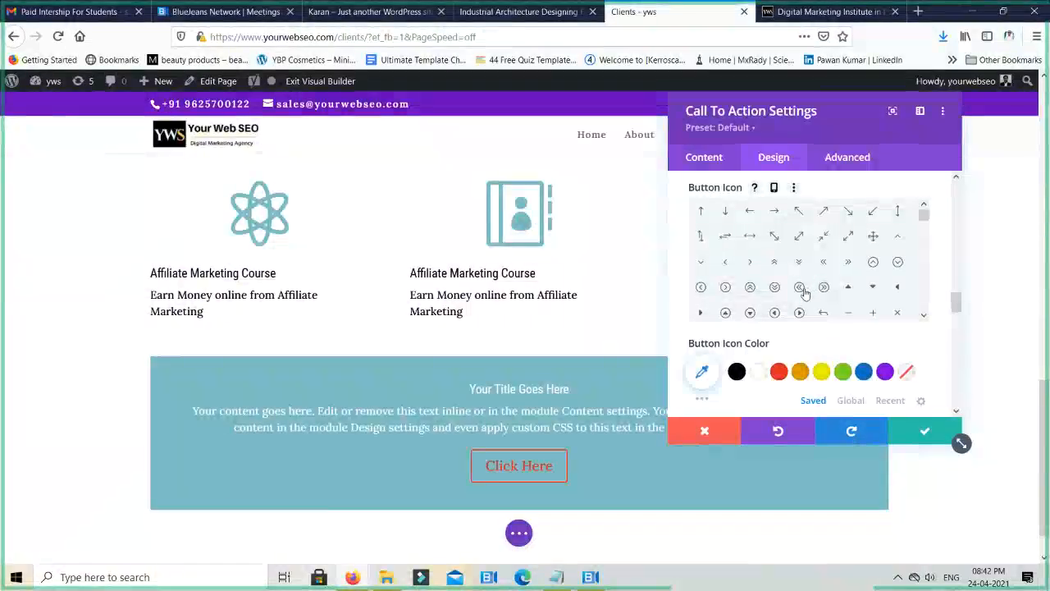
left_click(804, 294)
- Turn off Only Show Icon On Hover for the button and save the Call To Action settings
scroll(805, 296, "down", 10)
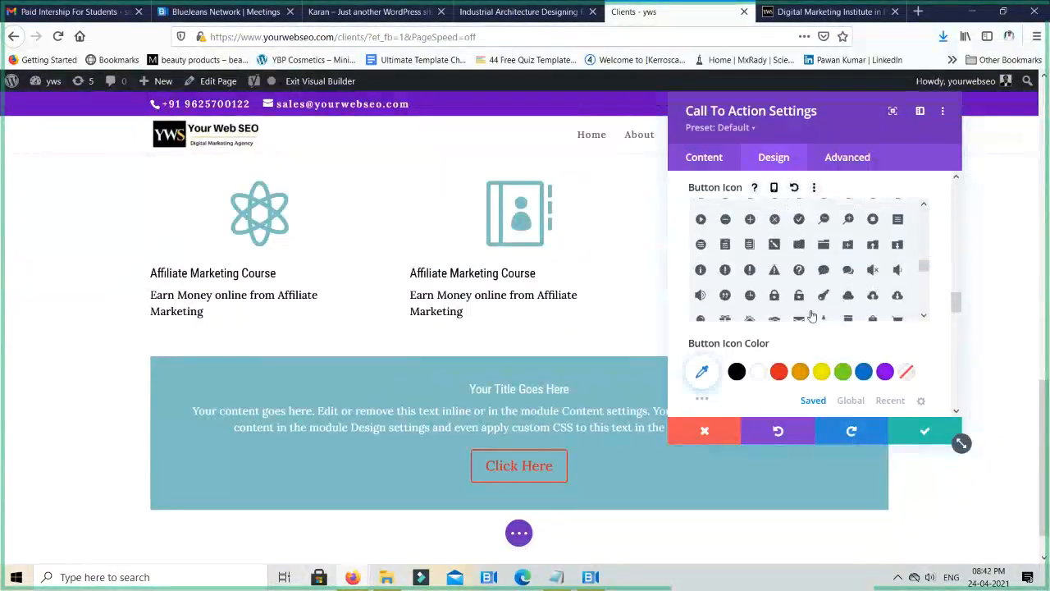
scroll(811, 327, "down", 2)
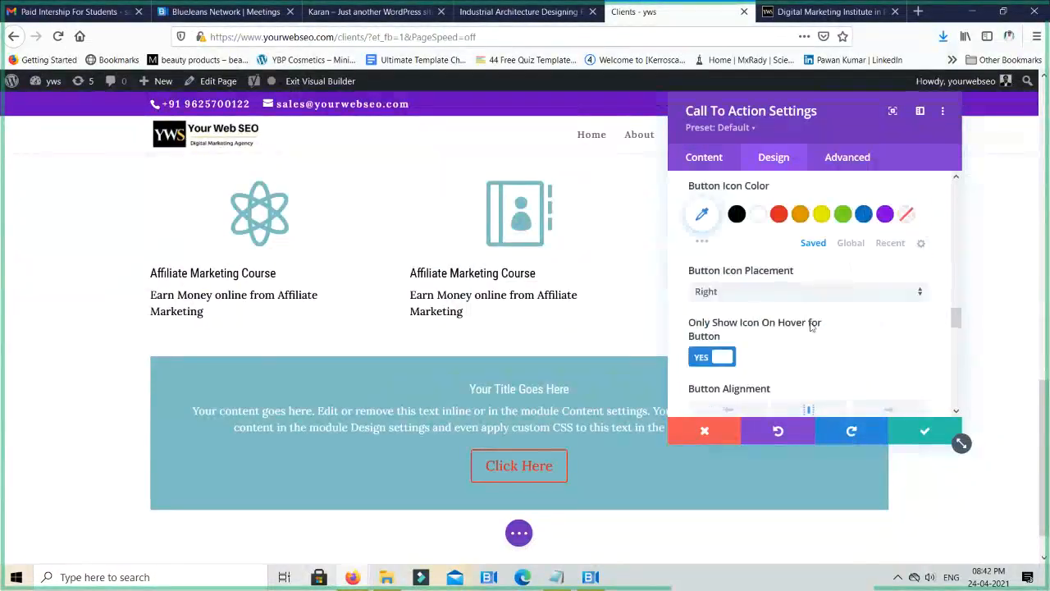
left_click(701, 360)
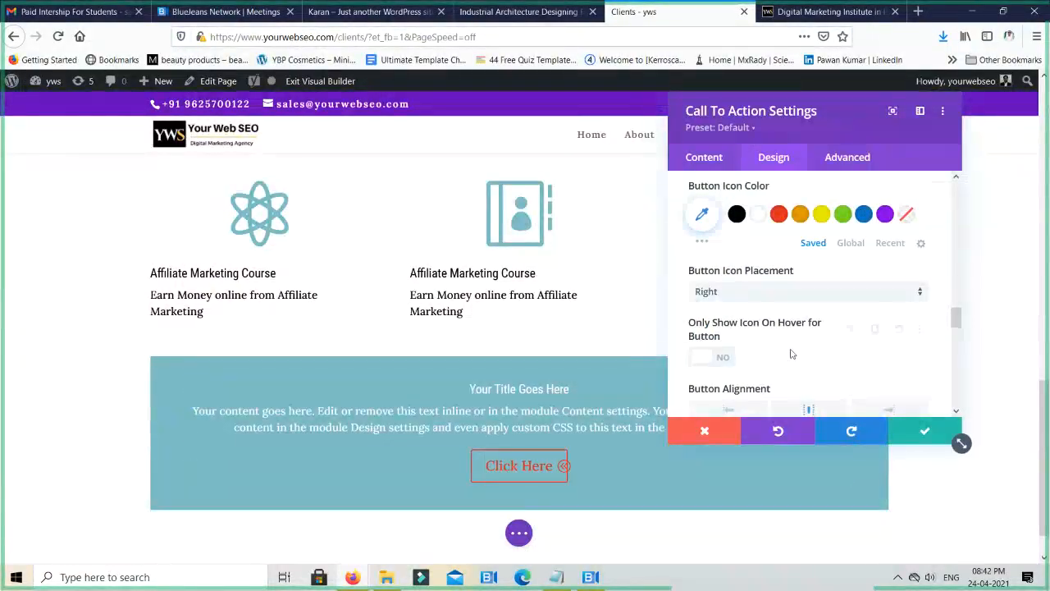
scroll(800, 350, "down", 3)
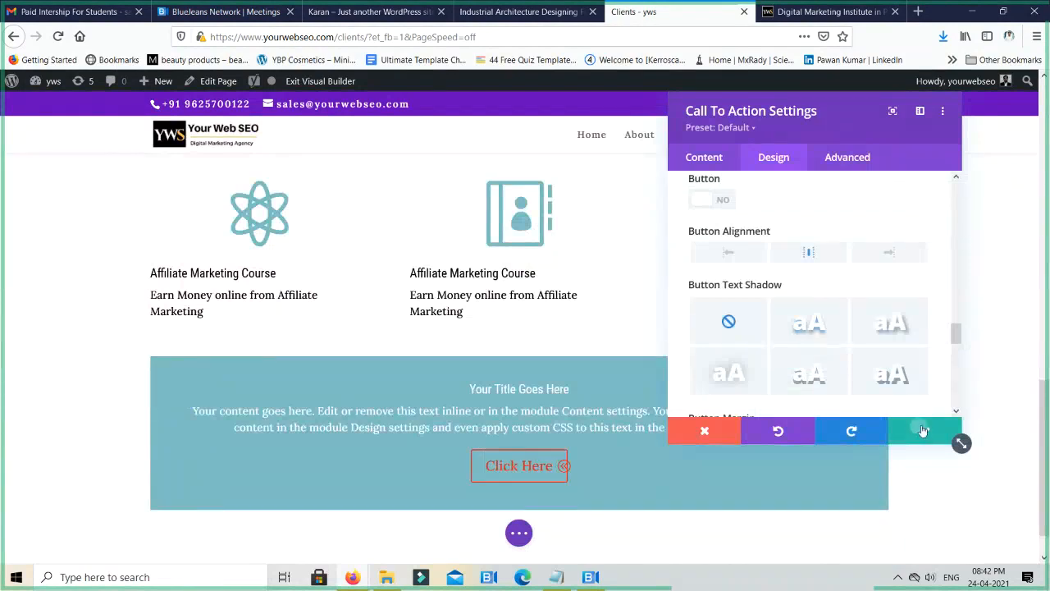
left_click(923, 429)
- Insert a single-column row below the Call To Action with a Divider module in it, keeping Show Divider on, and save it
scroll(594, 439, "down", 1)
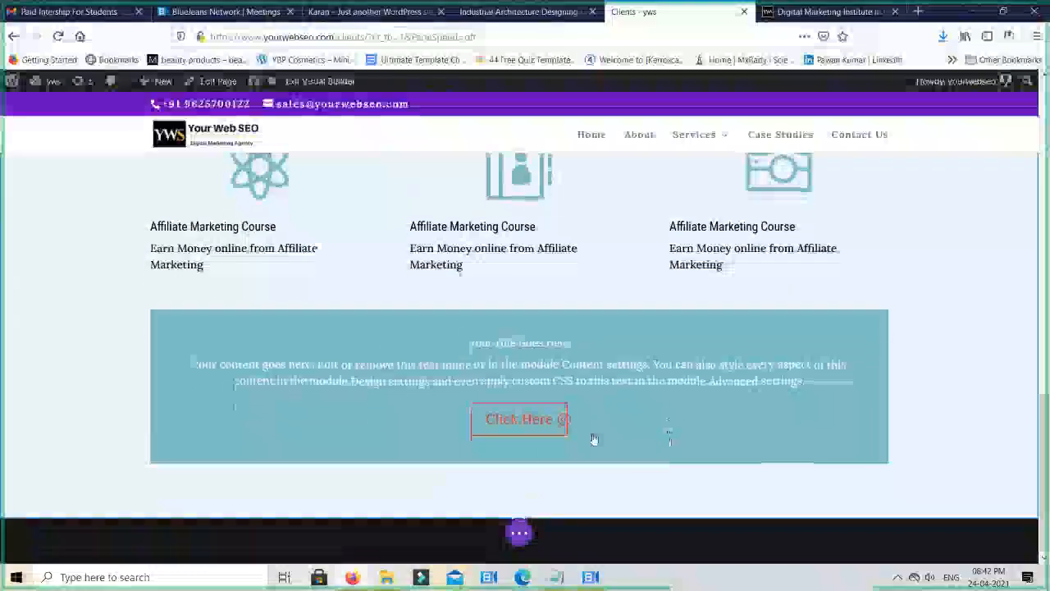
left_click(518, 484)
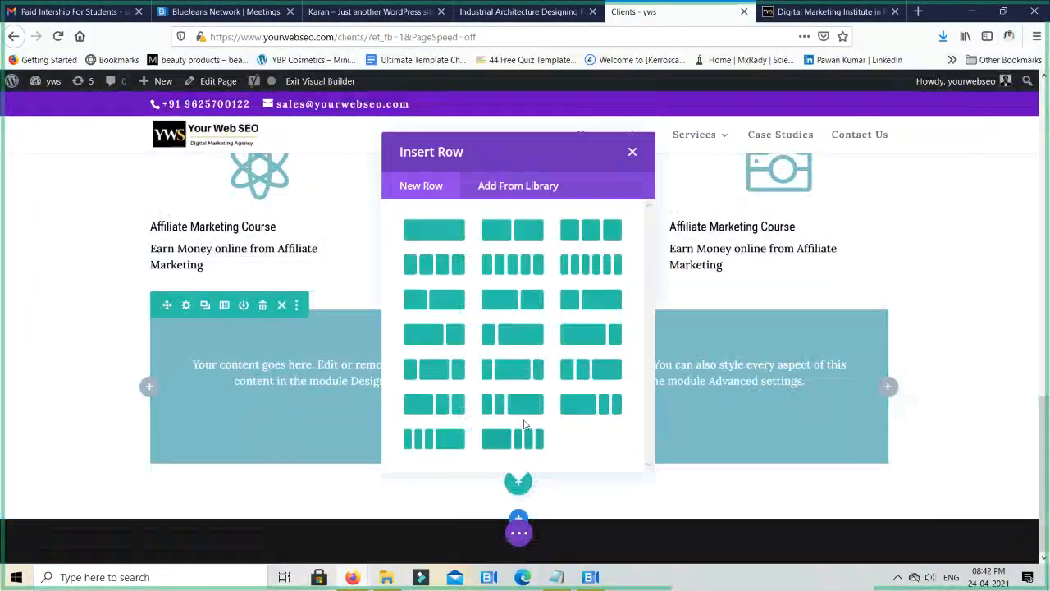
left_click(434, 228)
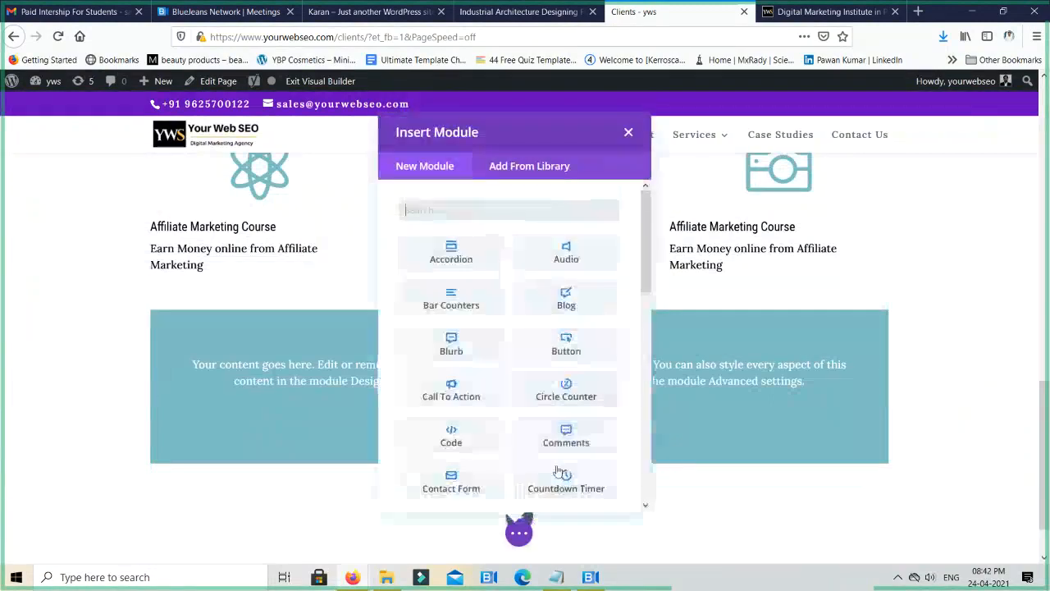
scroll(591, 398, "down", 3)
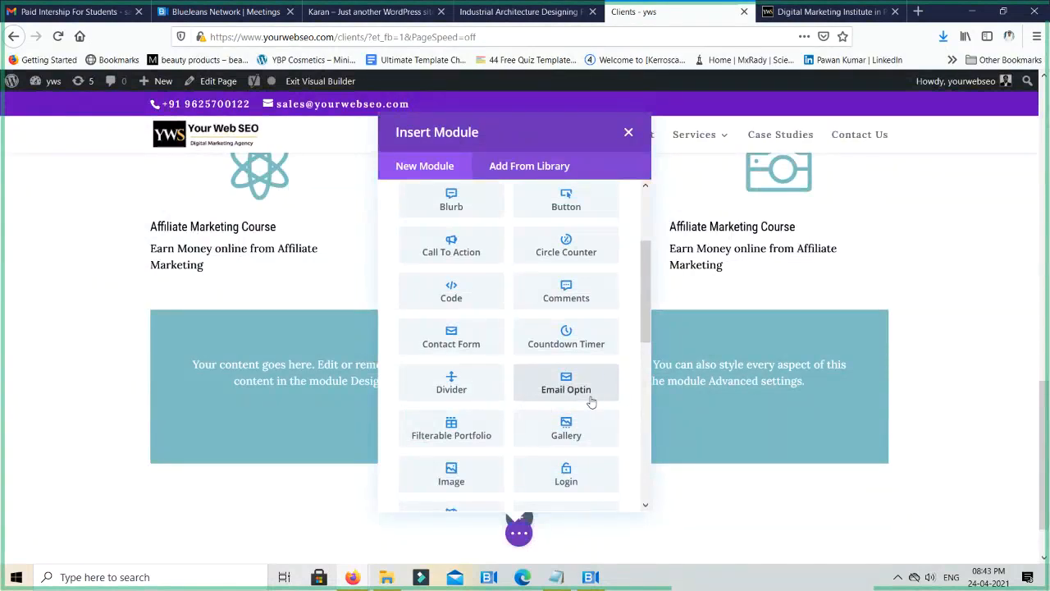
left_click(452, 384)
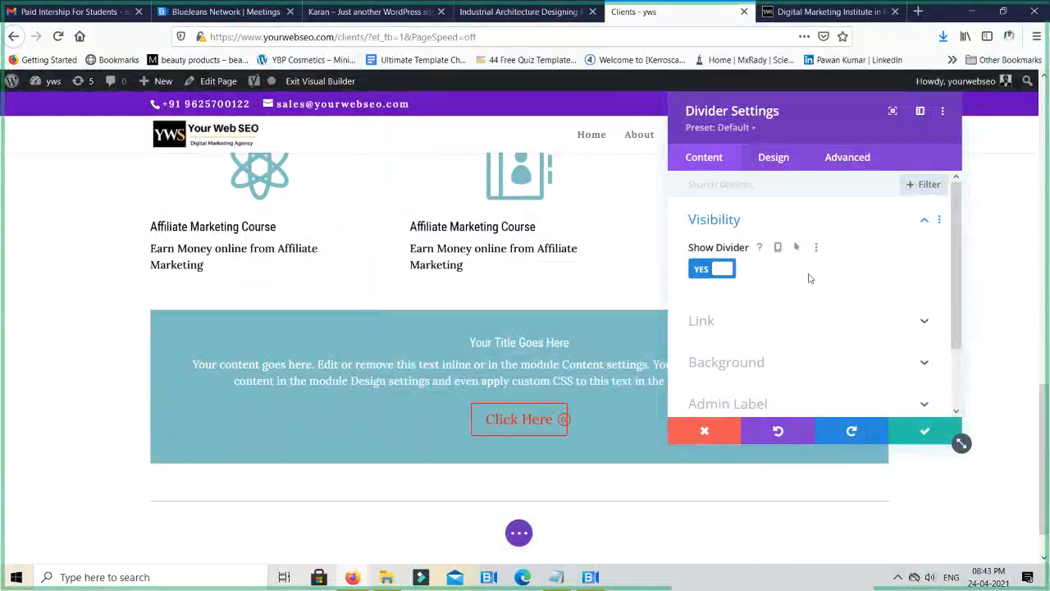
left_click(924, 432)
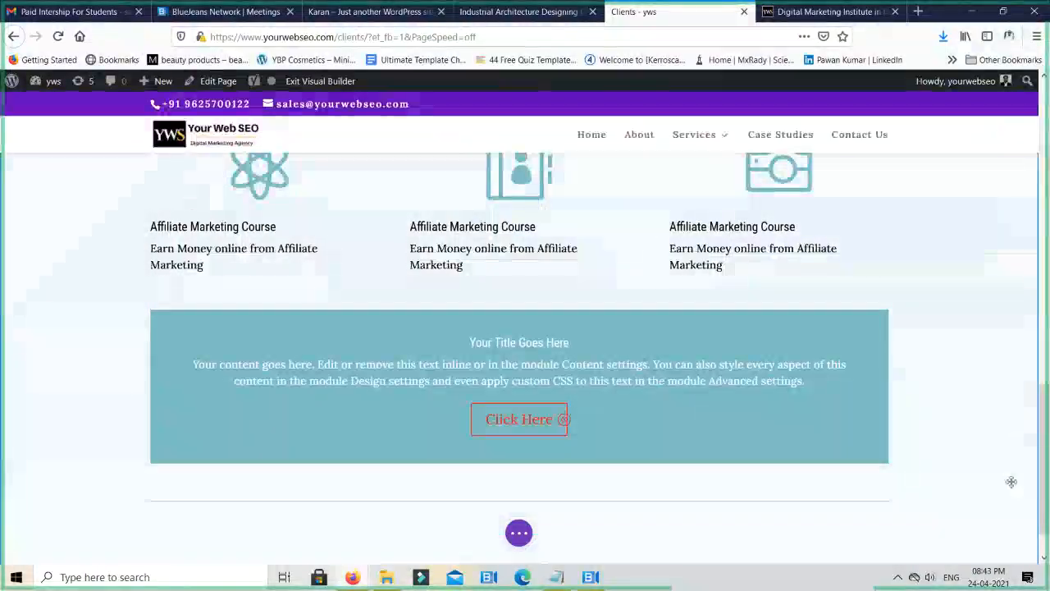
- Move the divider row above the Call To Action block, directly below the three course blurbs
scroll(1020, 443, "down", 1)
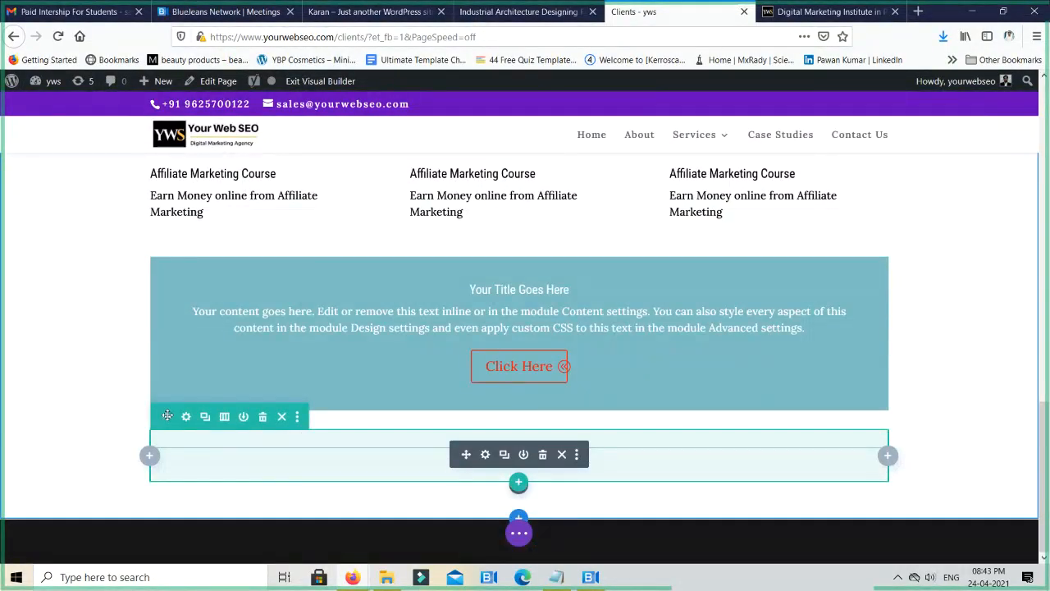
left_click_drag(166, 416, 165, 273)
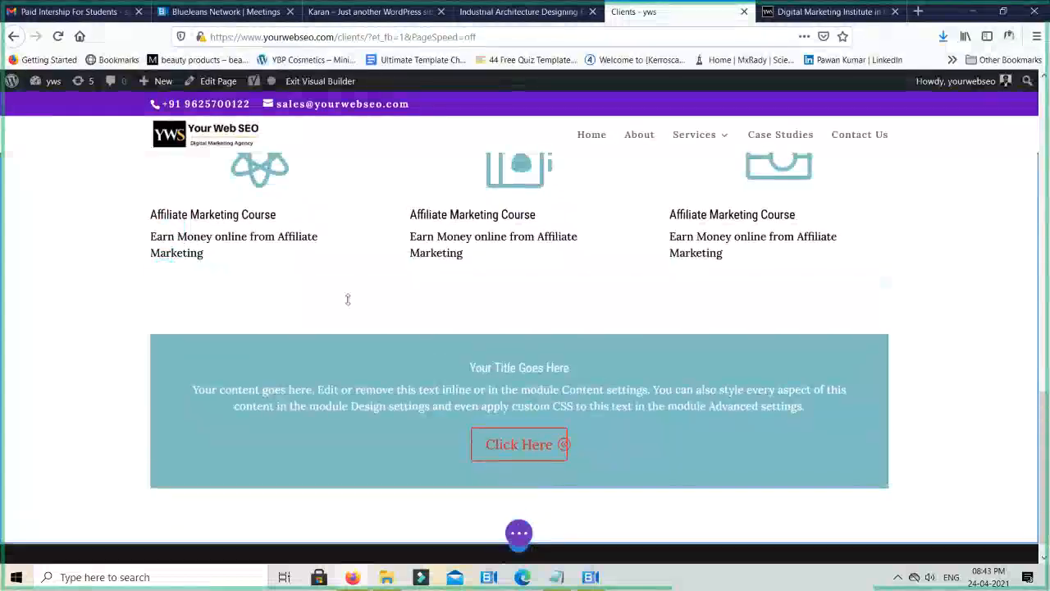
scroll(817, 325, "up", 2)
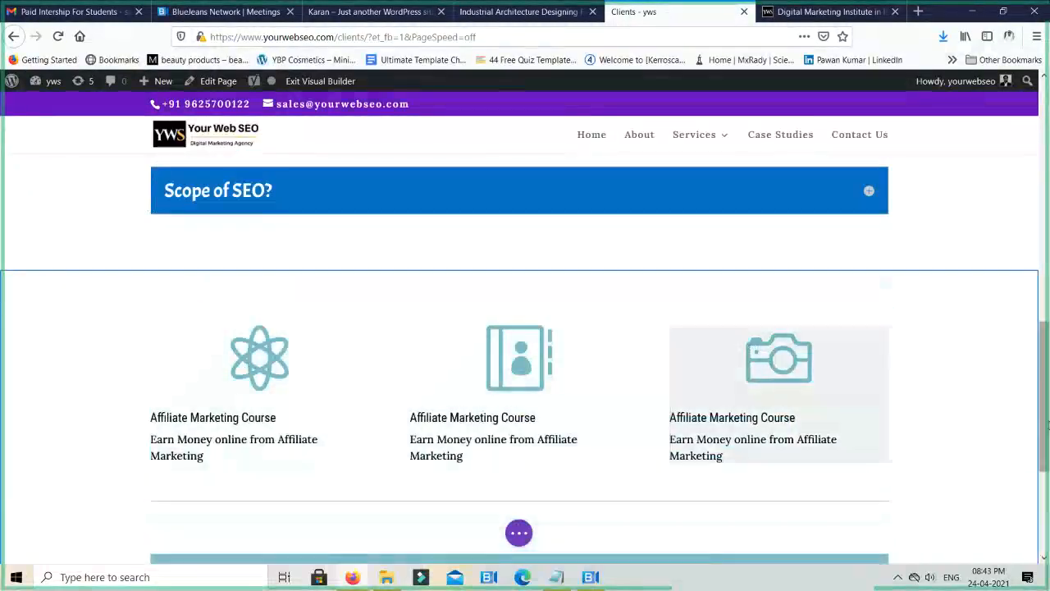
scroll(1006, 517, "down", 2)
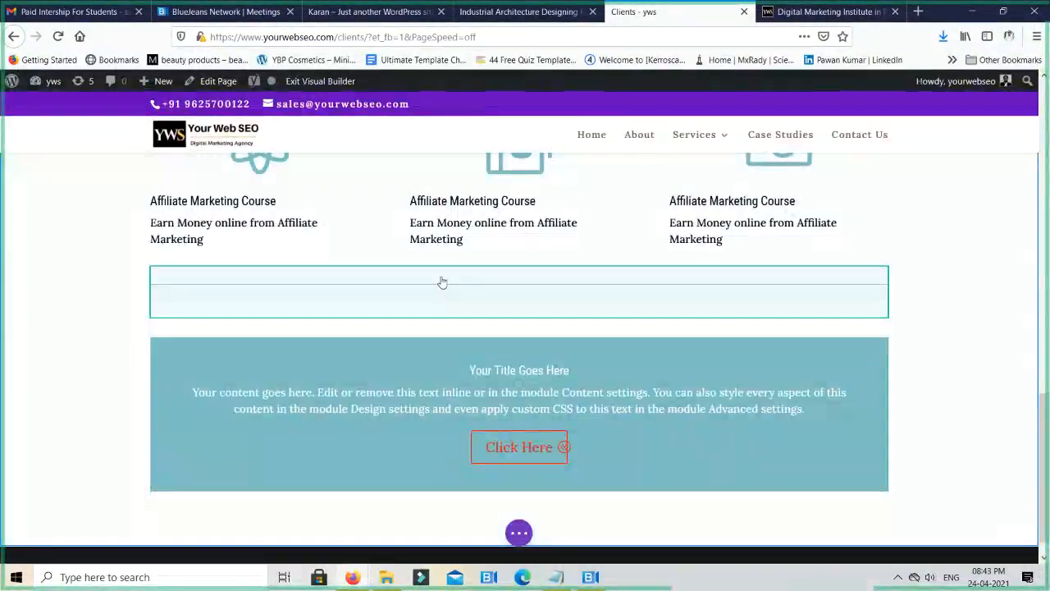
- Open the Divider module's settings and look through its content and design options, including the Line group
mouse_move(439, 279)
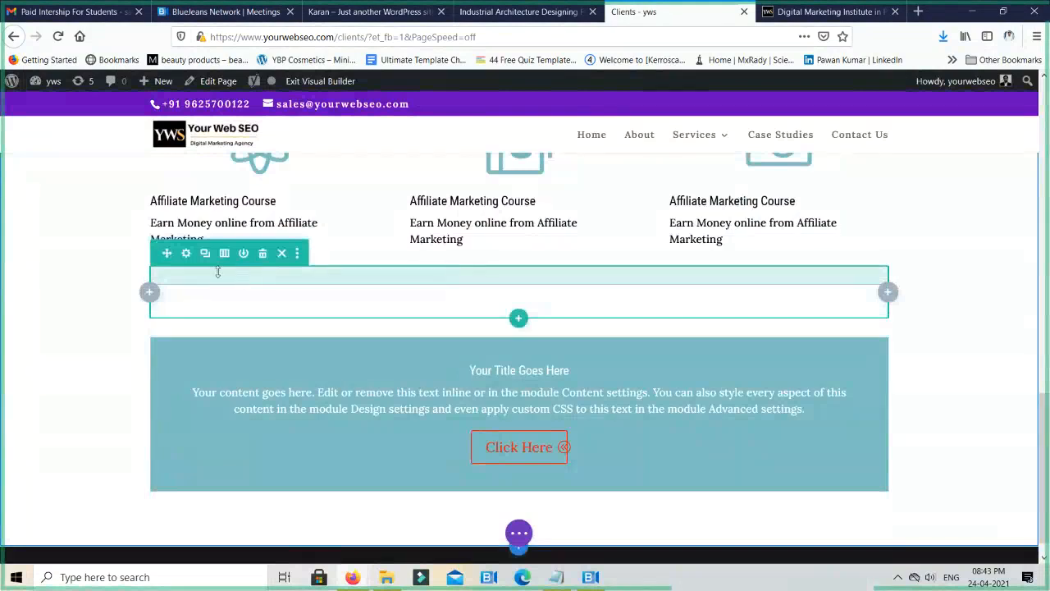
left_click(484, 291)
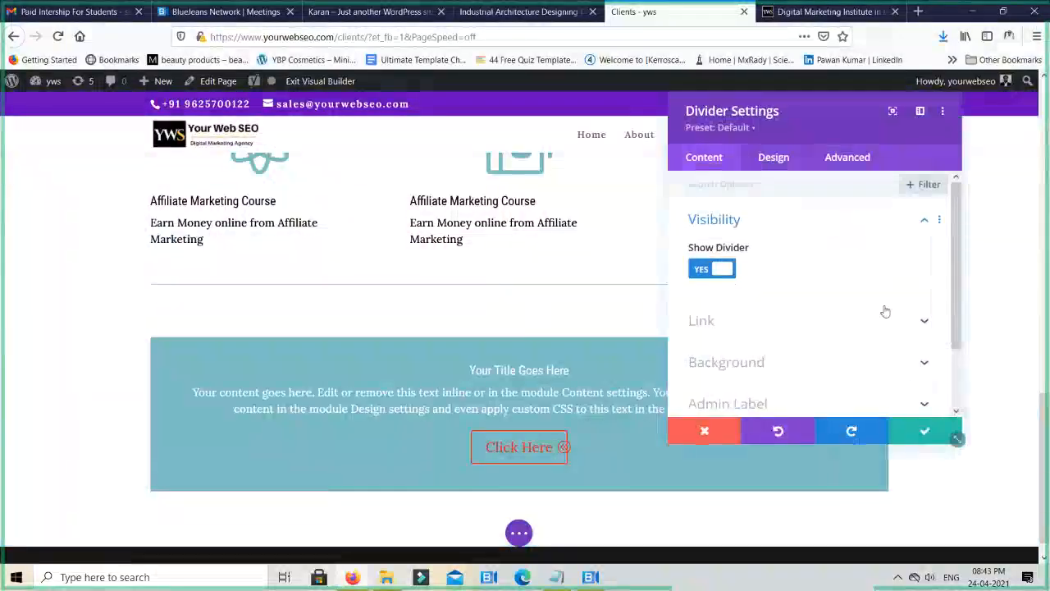
scroll(818, 308, "down", 2)
left_click(773, 158)
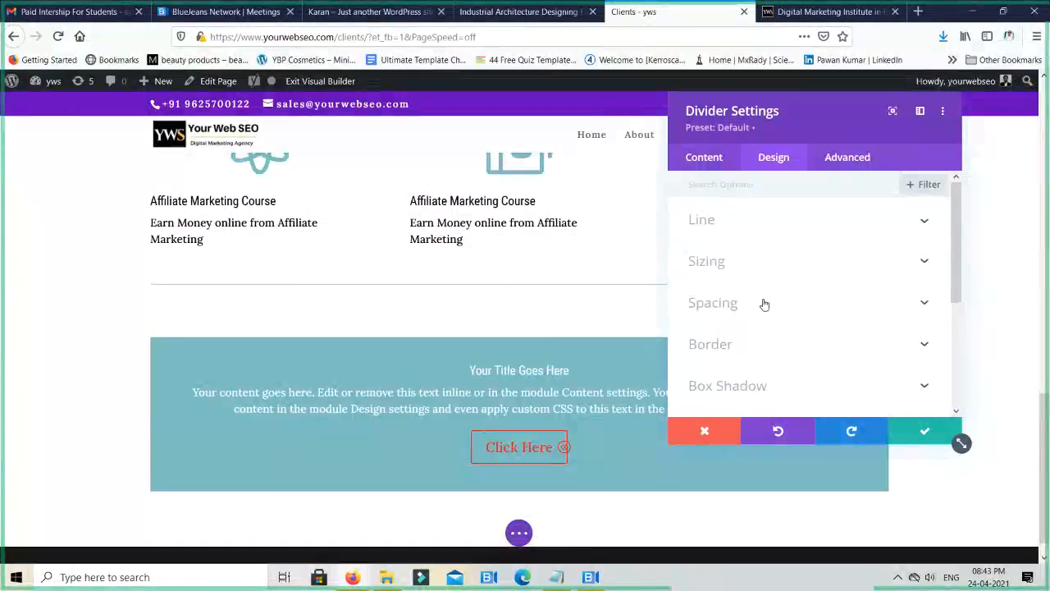
scroll(764, 304, "down", 2)
scroll(763, 306, "up", 2)
left_click(771, 228)
left_click(772, 228)
left_click(771, 228)
scroll(790, 314, "down", 2)
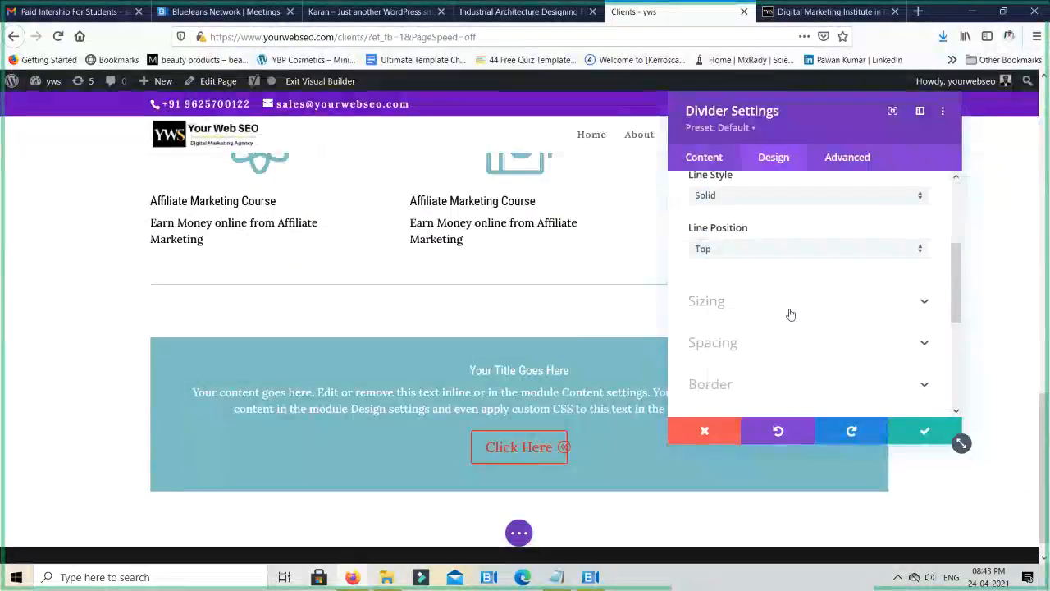
scroll(790, 314, "down", 2)
scroll(790, 314, "down", 1)
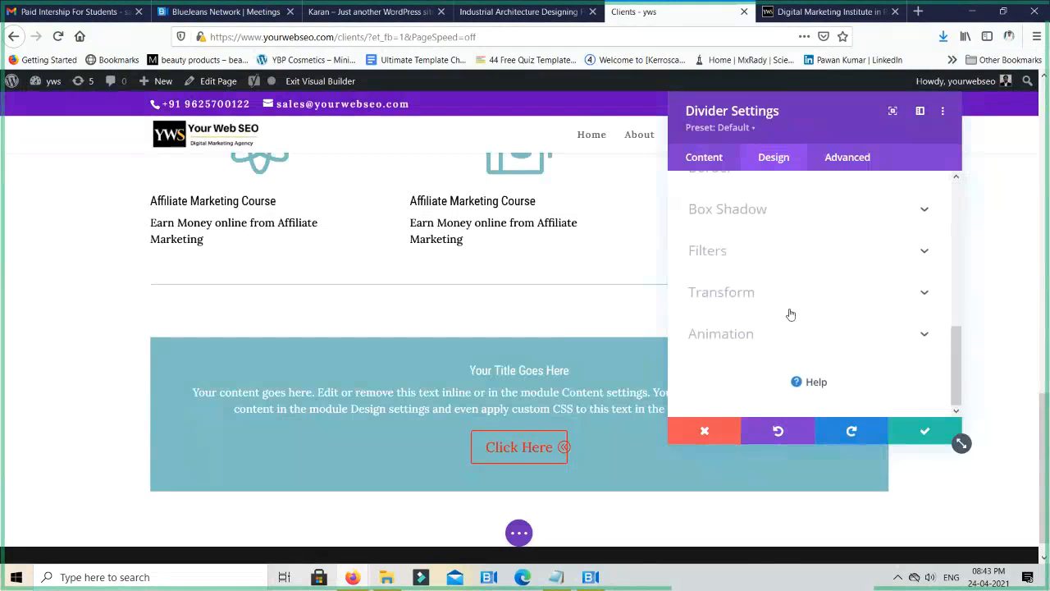
- Look through the divider's Border and Spacing options and reopen its Line options
scroll(790, 314, "up", 3)
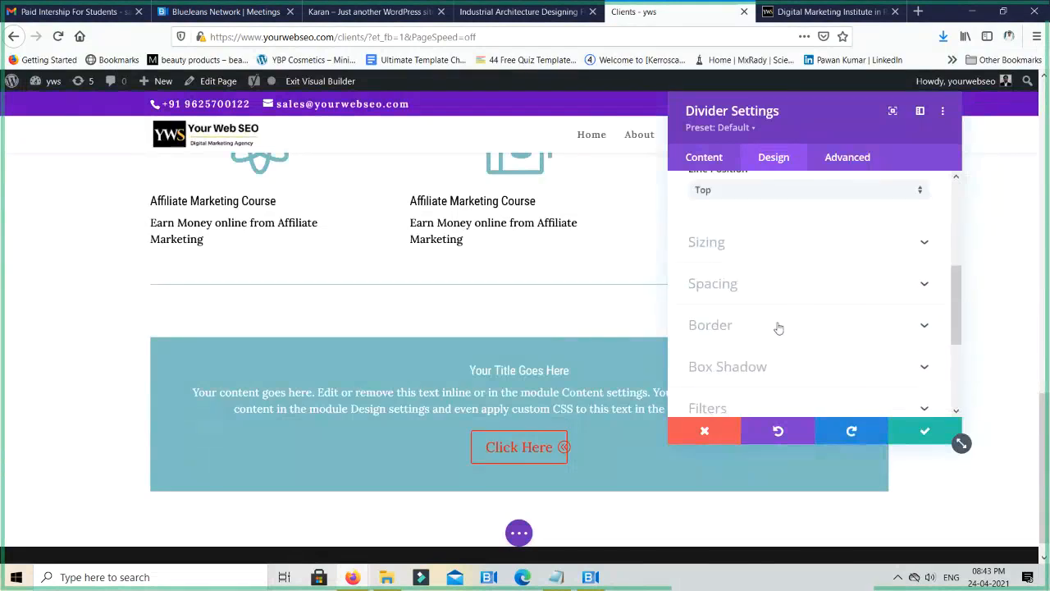
left_click(778, 328)
scroll(781, 326, "down", 2)
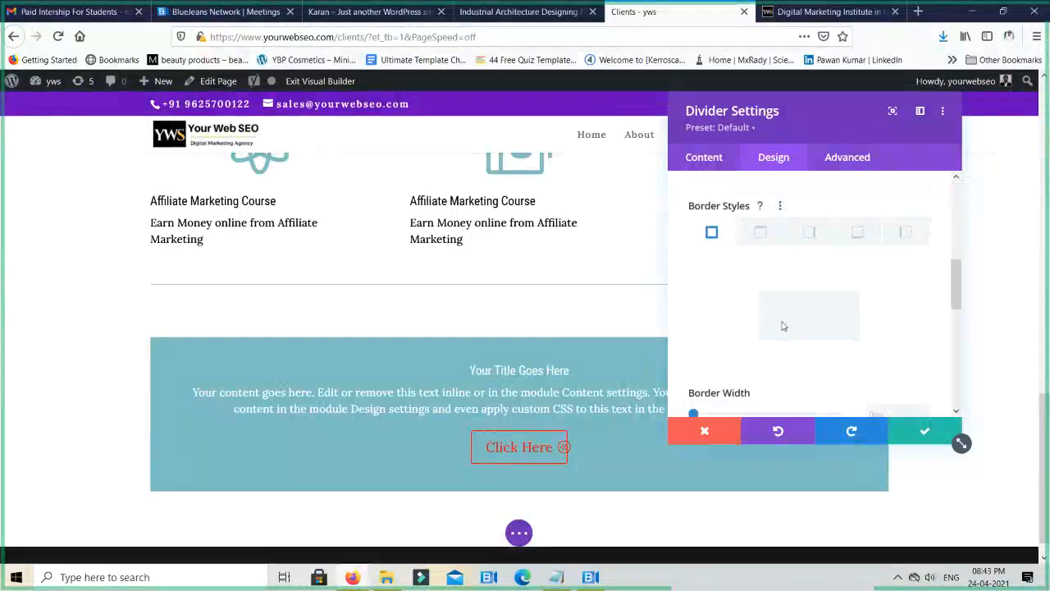
scroll(782, 326, "up", 3)
left_click(754, 308)
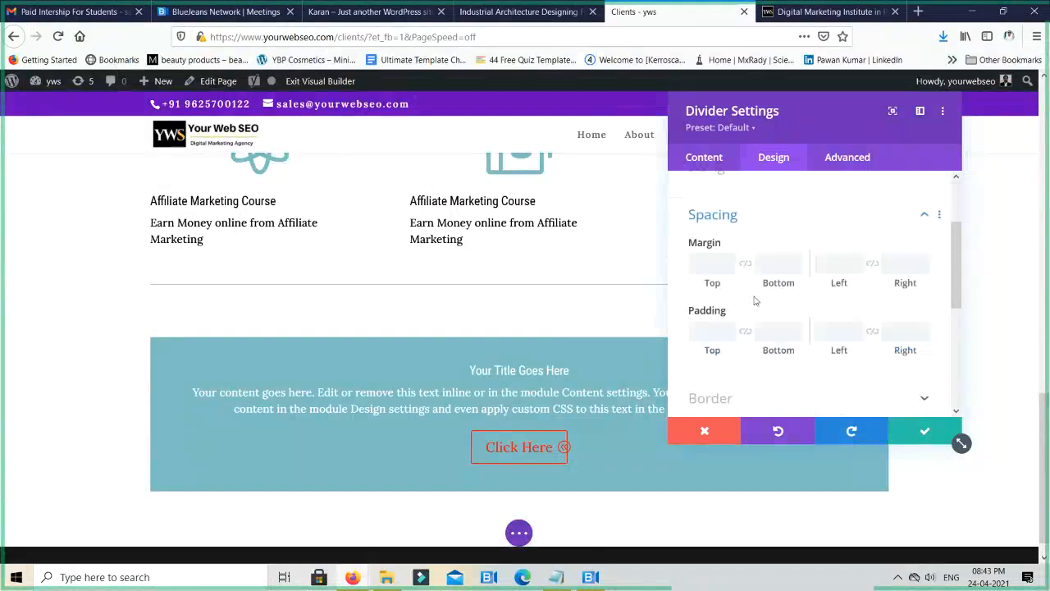
scroll(742, 287, "up", 2)
left_click(730, 221)
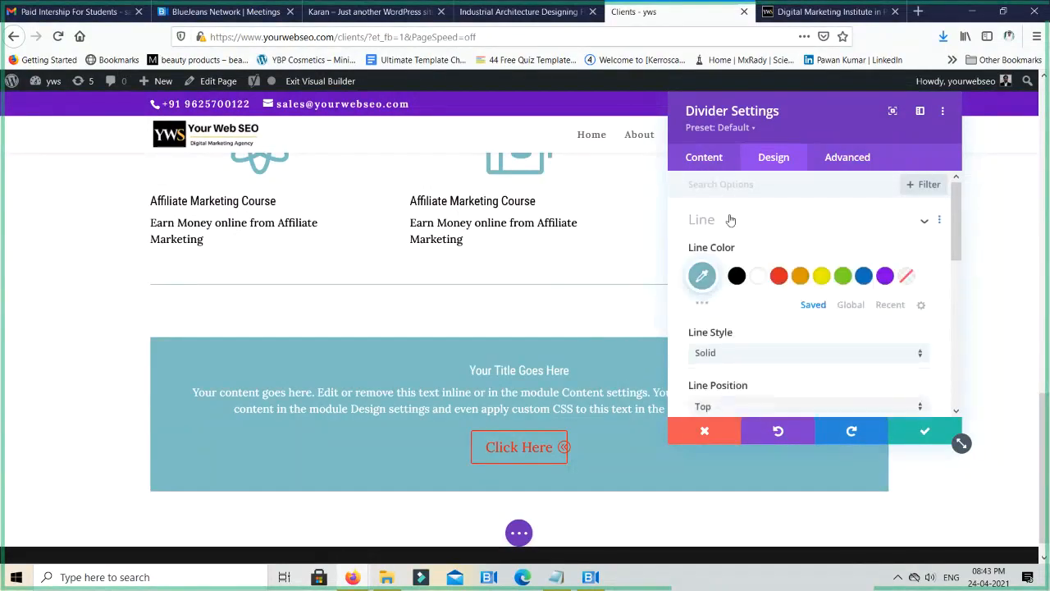
- Try the Dotted, Ridge and Outset line styles on the divider, with a black line color
scroll(746, 271, "down", 3)
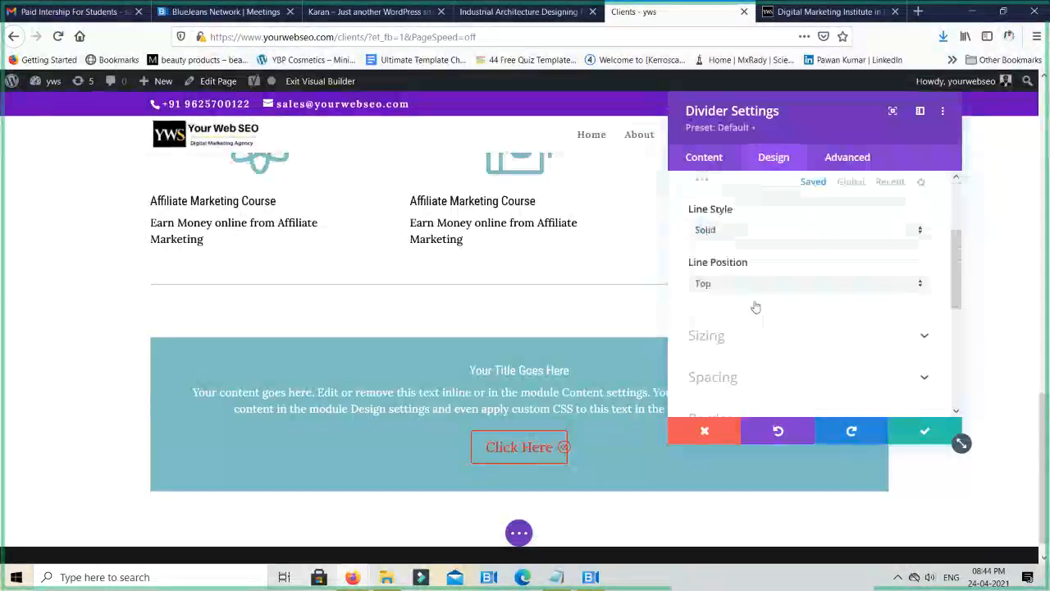
scroll(750, 284, "up", 1)
left_click(750, 284)
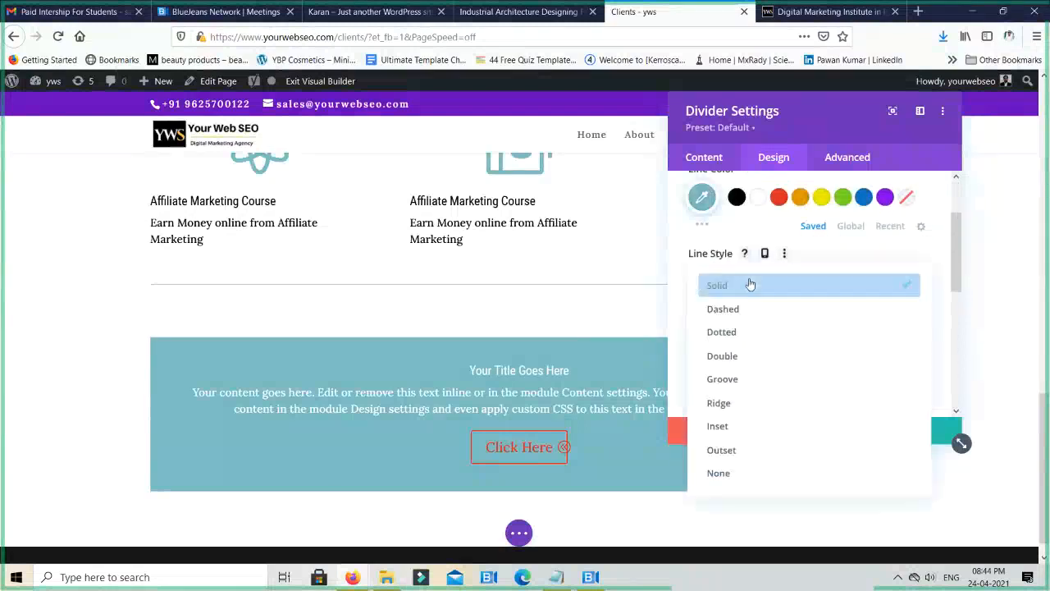
left_click(739, 332)
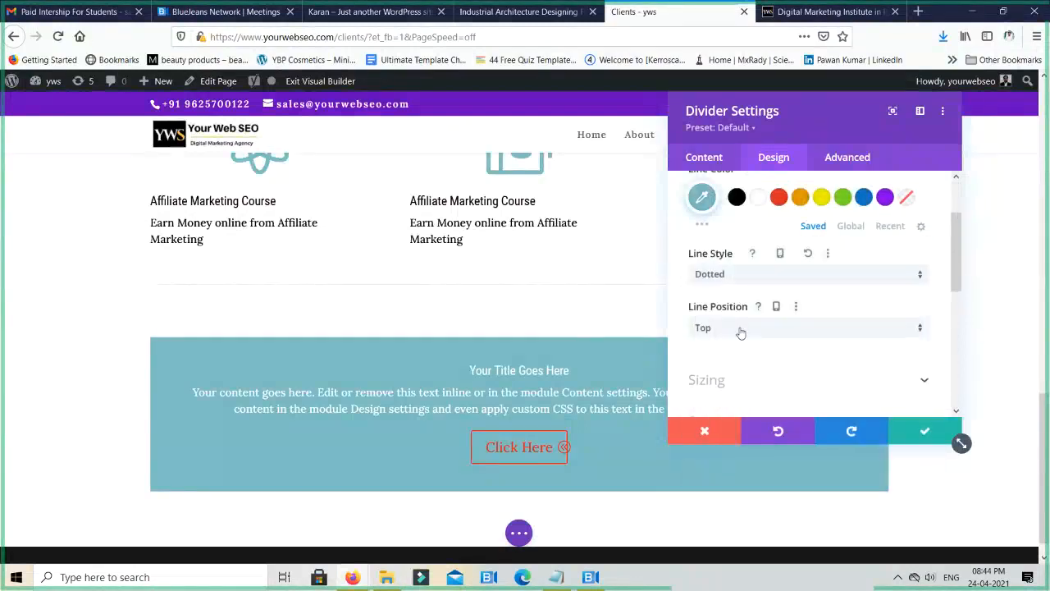
left_click(785, 277)
left_click(747, 402)
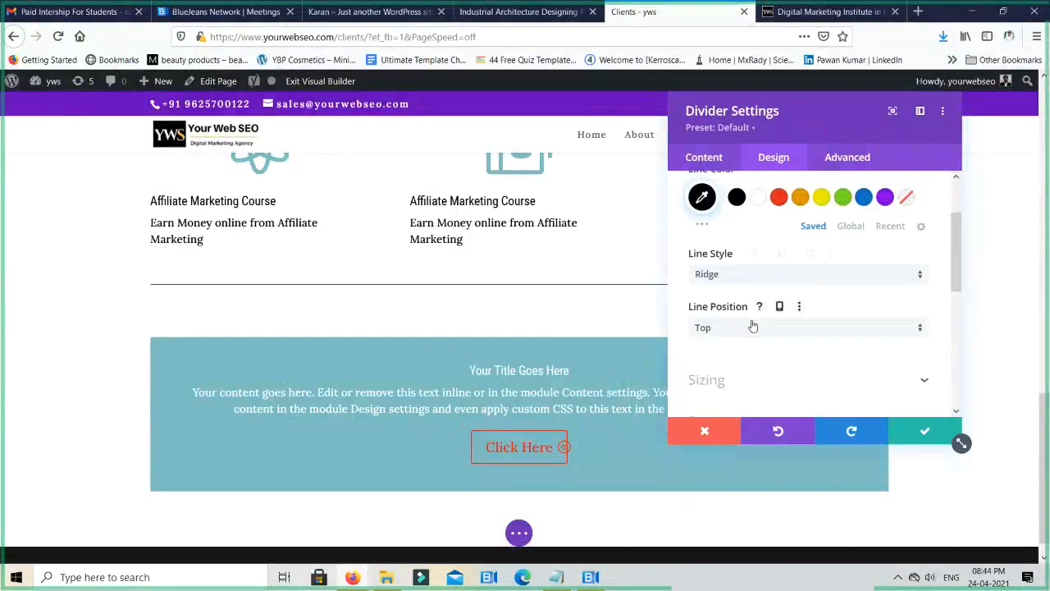
left_click(768, 276)
left_click(744, 403)
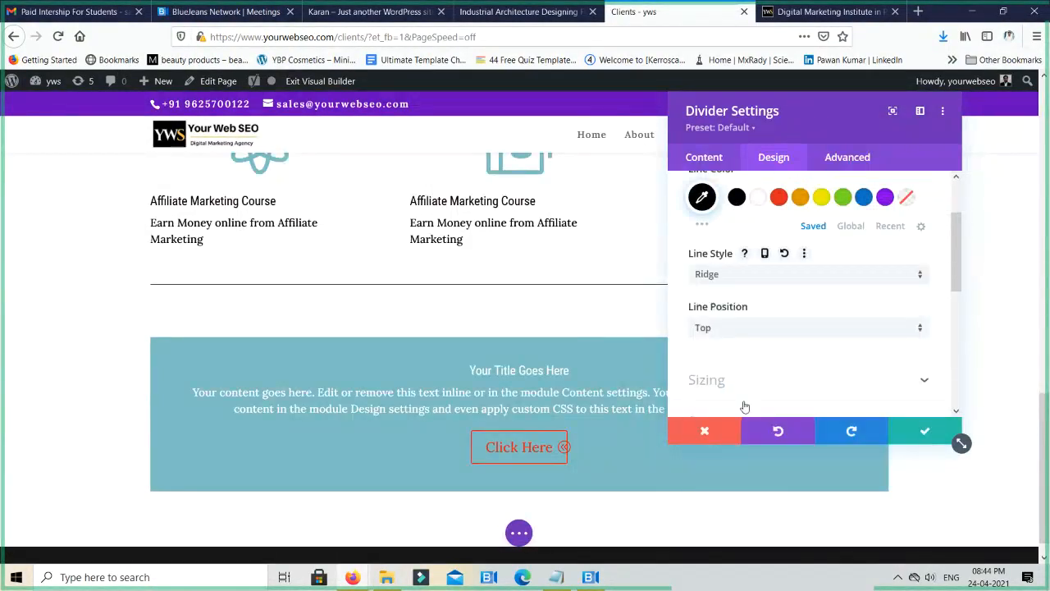
left_click(758, 277)
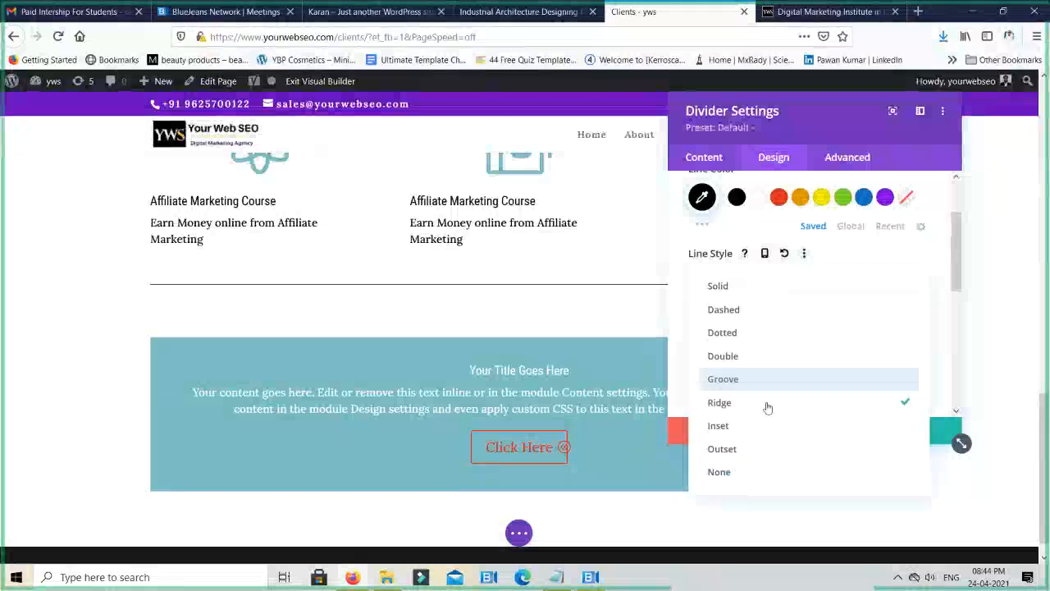
left_click(742, 459)
- Set the divider's line style to Dashed and its line color to purple, and save the module settings
left_click(773, 277)
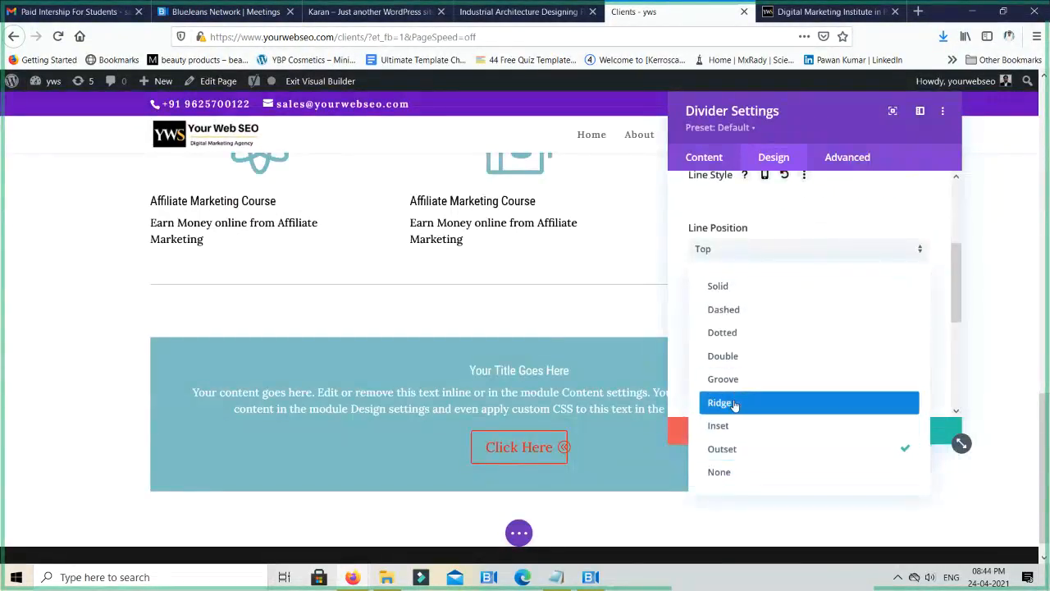
left_click(743, 310)
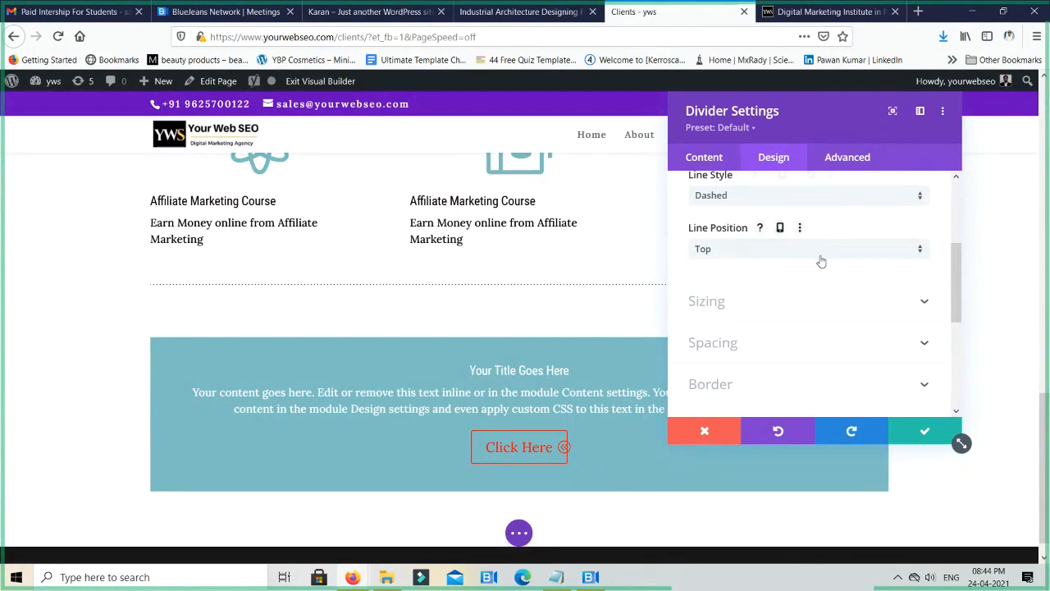
scroll(822, 261, "up", 3)
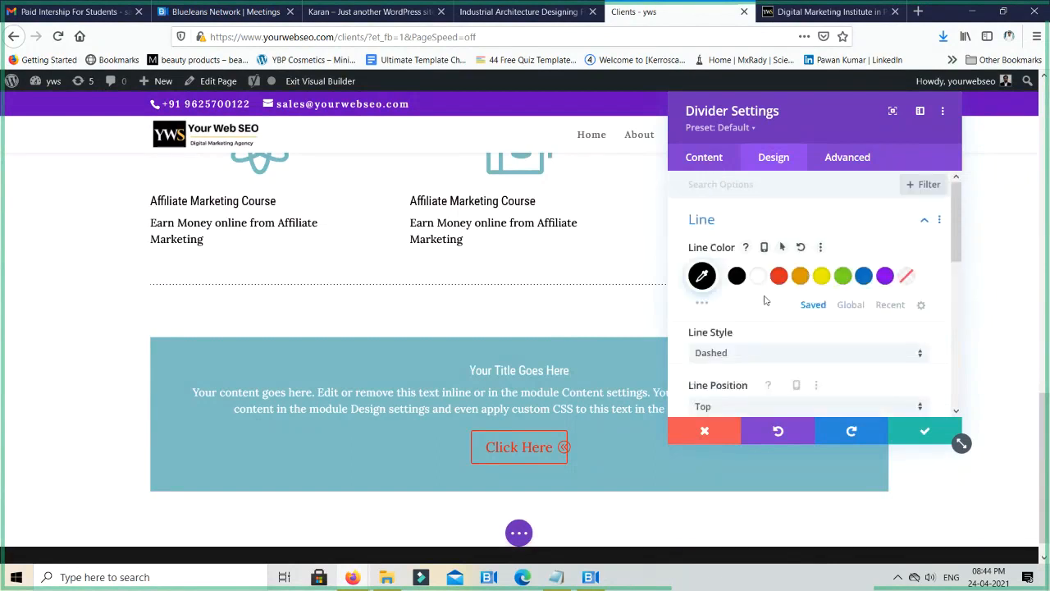
left_click(886, 276)
scroll(810, 321, "down", 3)
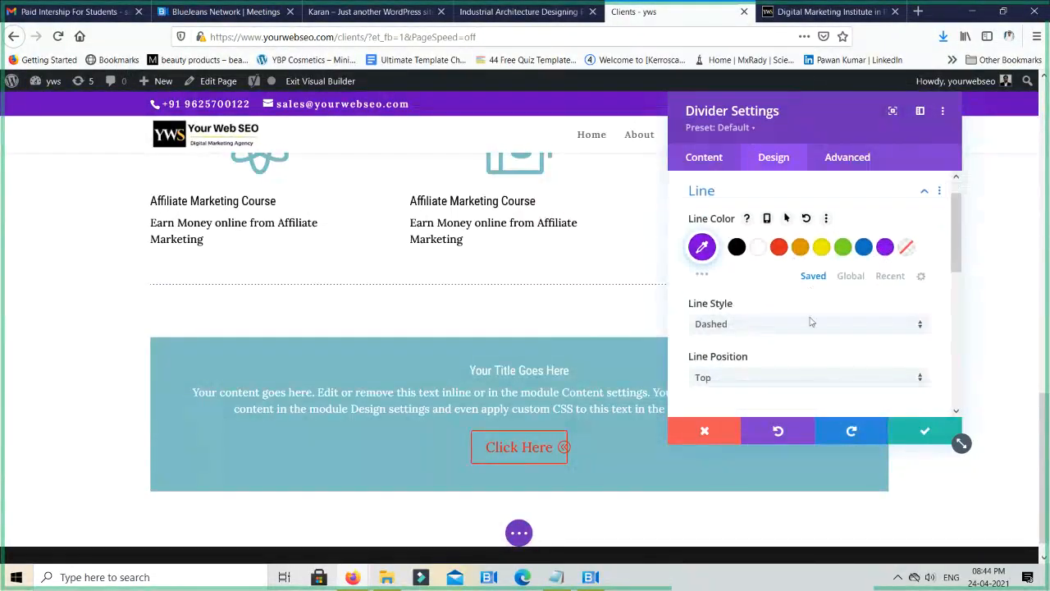
scroll(811, 322, "down", 2)
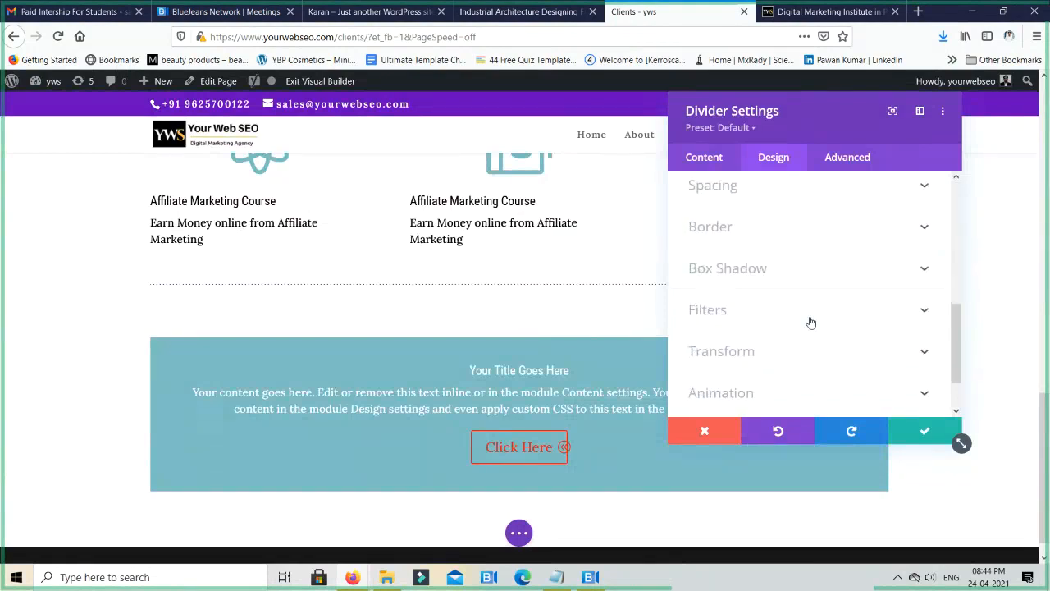
scroll(810, 323, "down", 1)
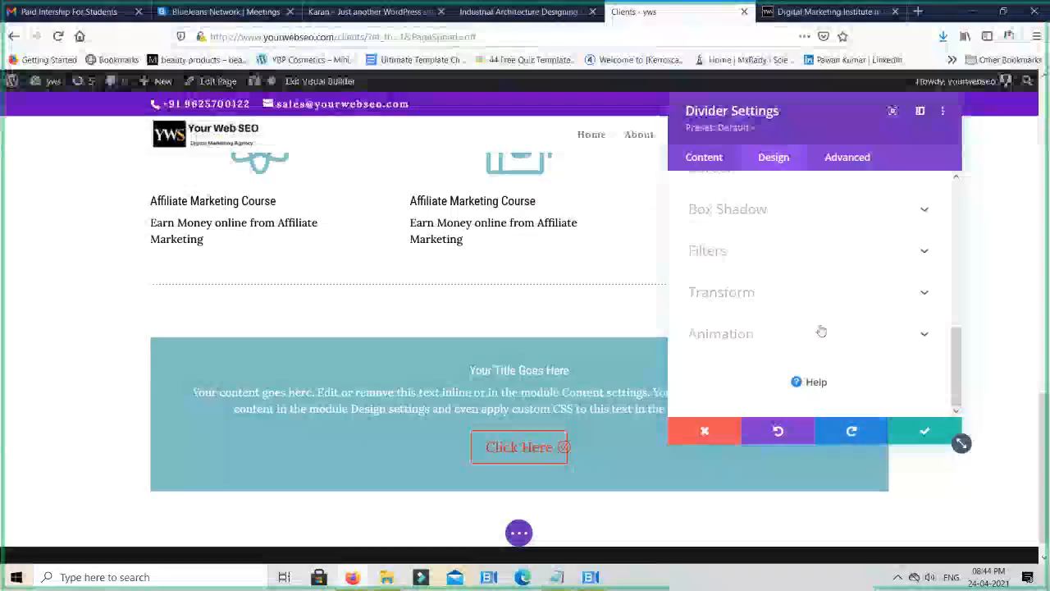
left_click(927, 435)
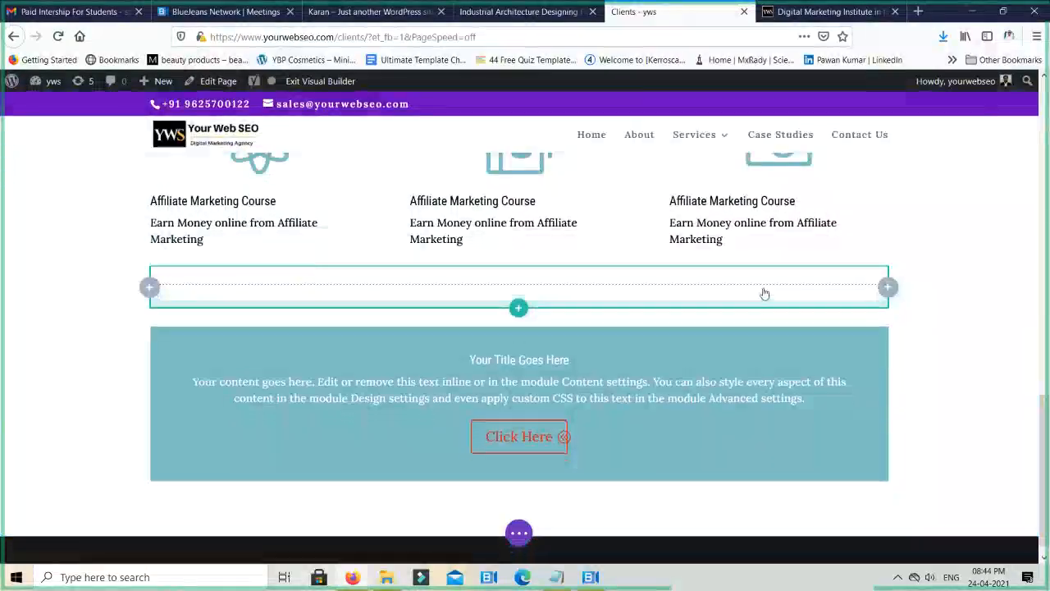
- Reduce the spacing above the divider line and above the Call To Action block directly on the page
left_click_drag(765, 293, 766, 262)
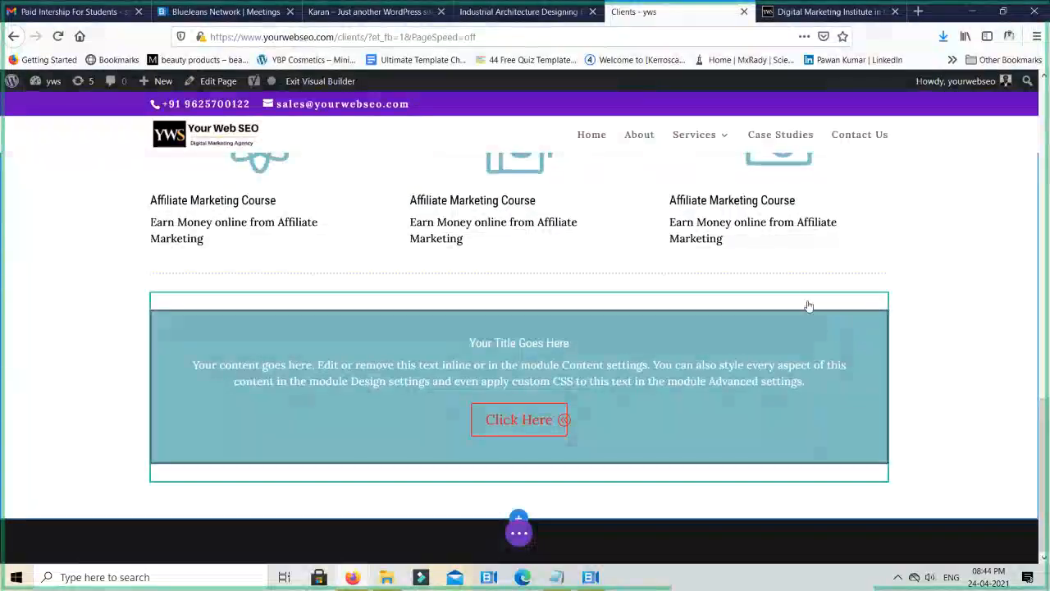
mouse_move(807, 300)
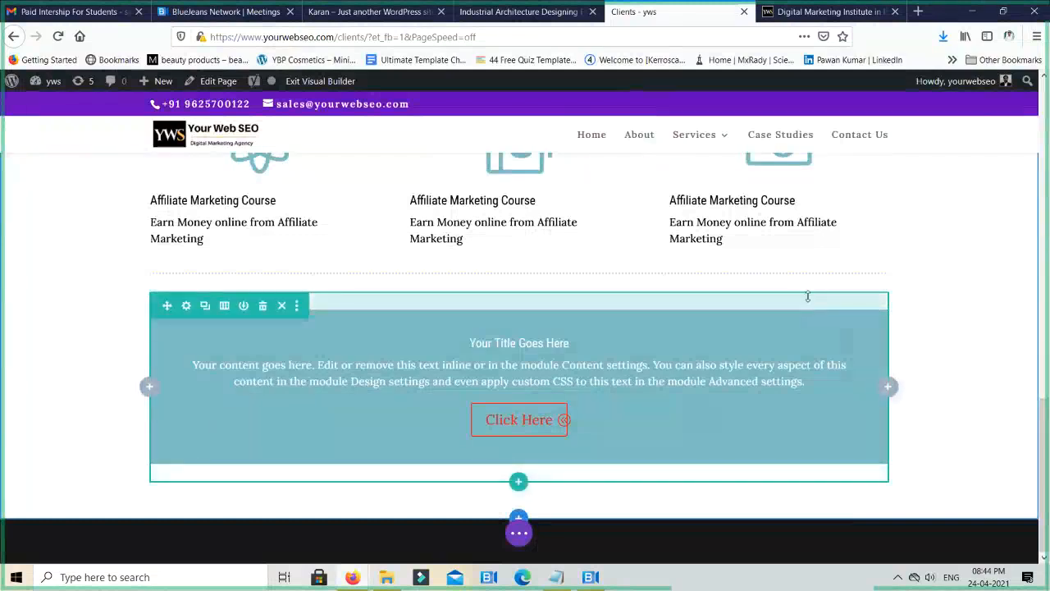
left_click_drag(808, 296, 809, 286)
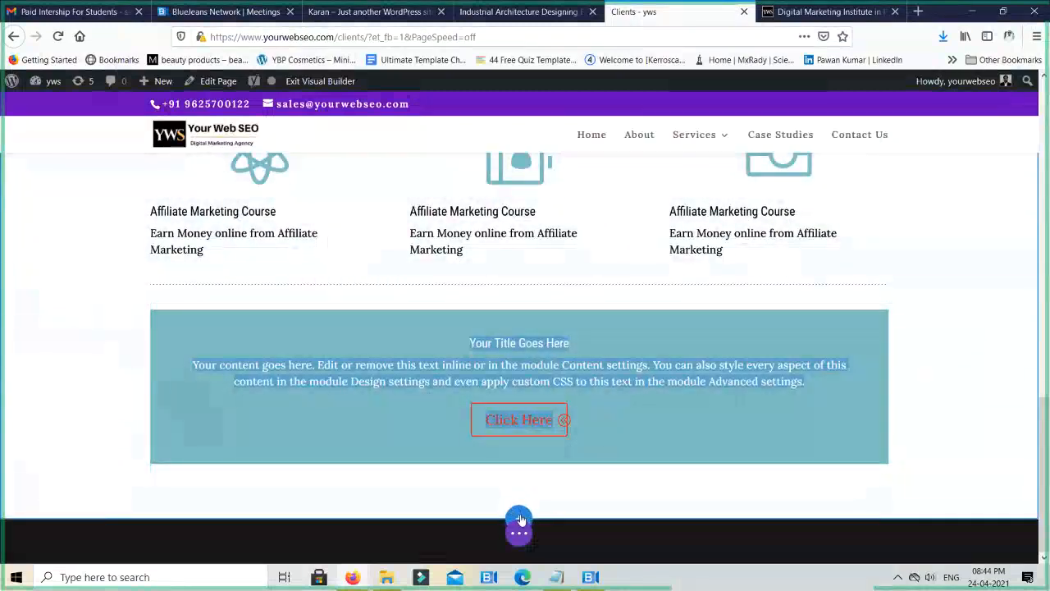
- Add a new section below the Call To Action block with a single-column row
left_click(518, 516)
left_click(460, 469)
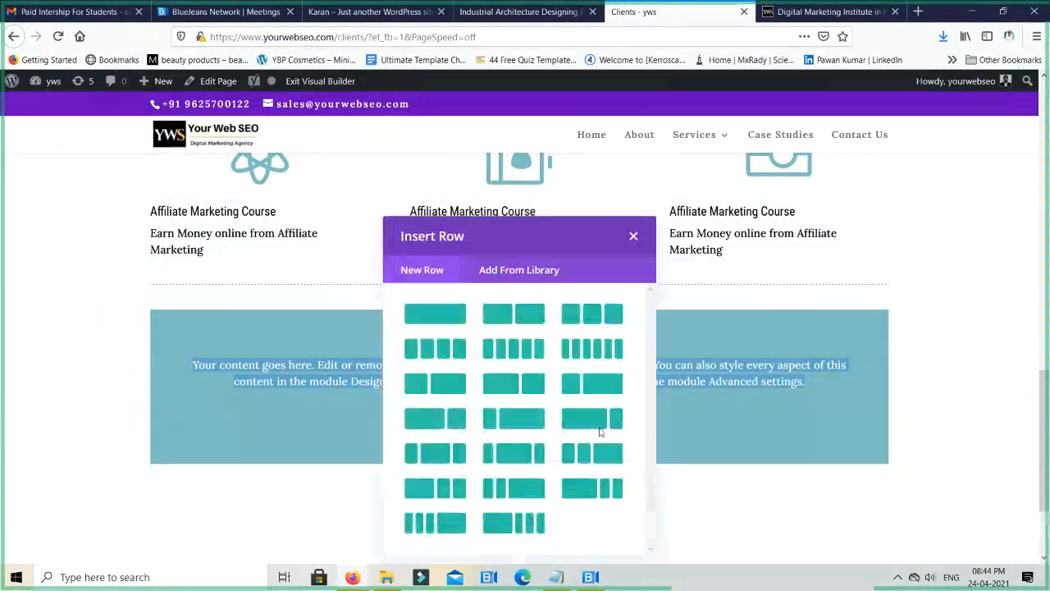
left_click(452, 313)
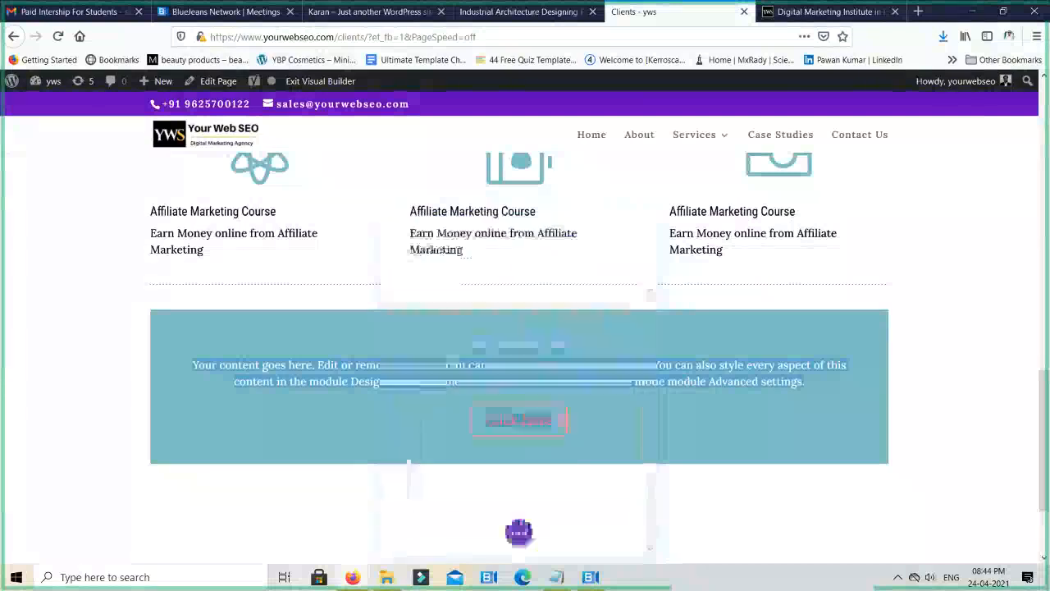
- Insert an Email Optin module into the new single-column row and save it with its default content
scroll(602, 342, "down", 3)
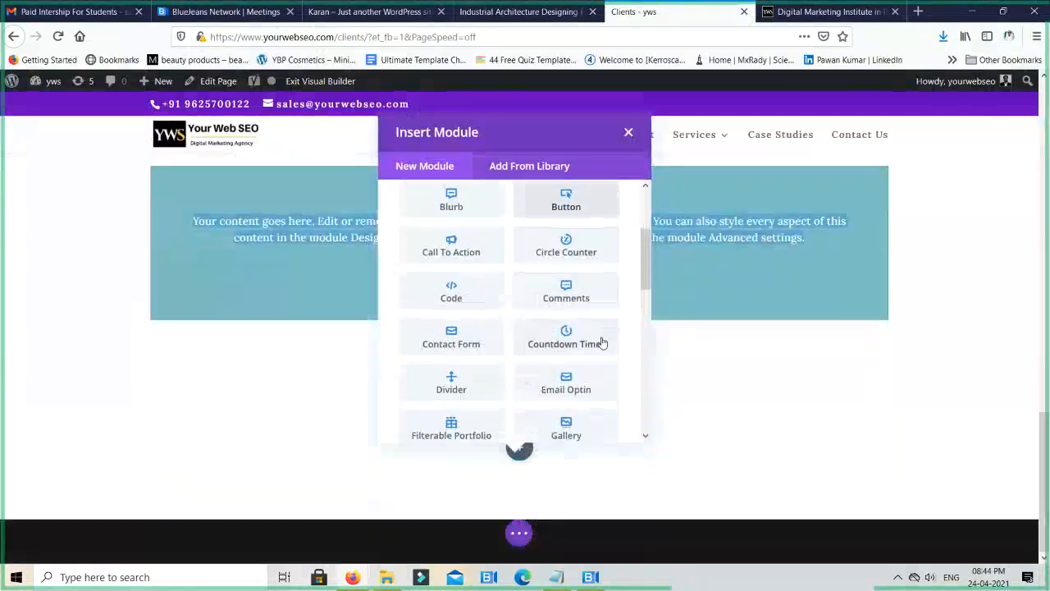
scroll(602, 342, "down", 2)
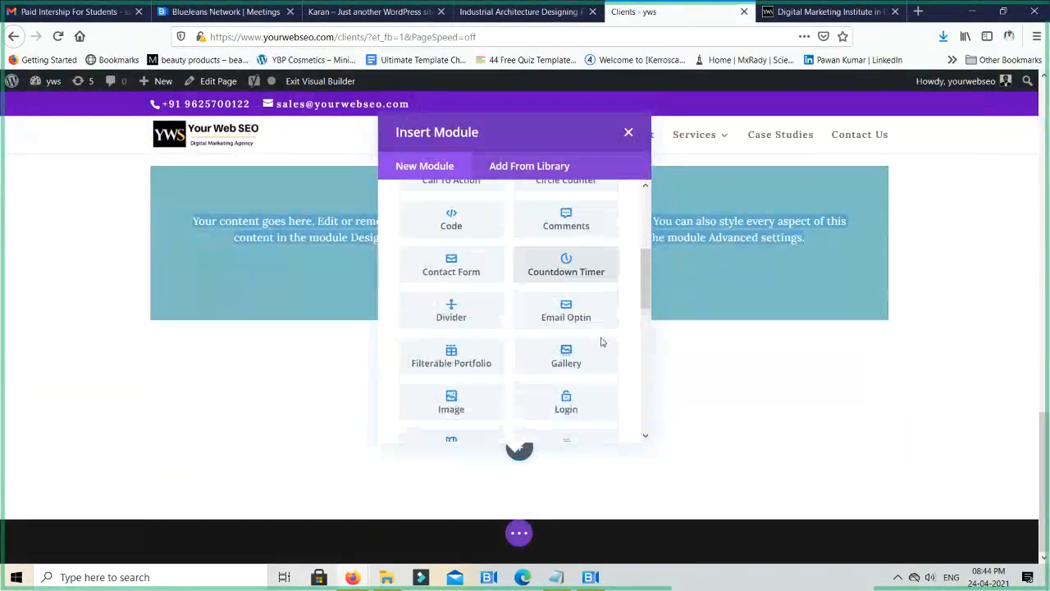
left_click(564, 315)
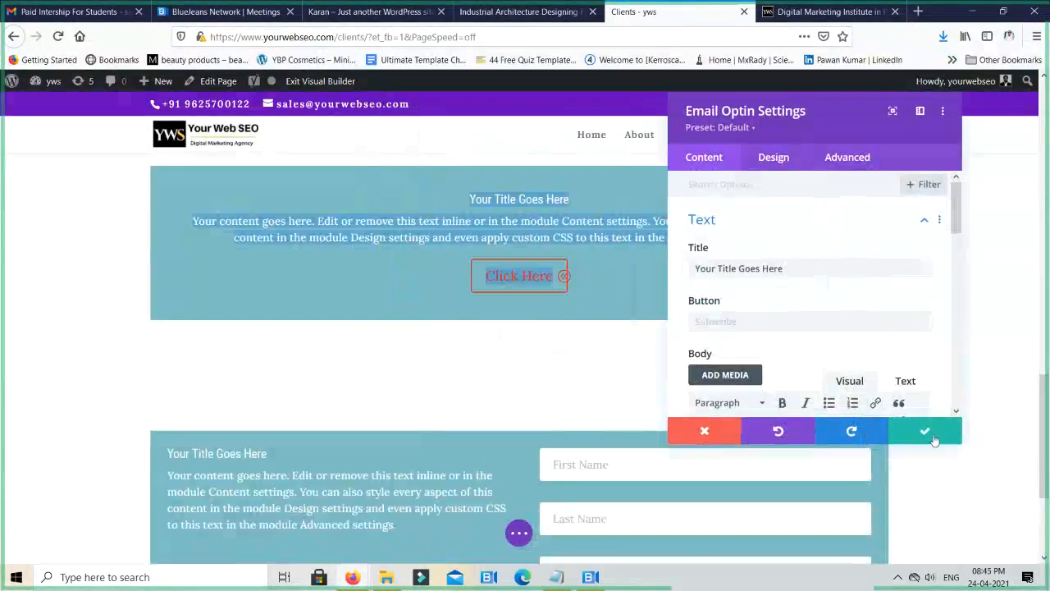
left_click(927, 432)
scroll(580, 355, "down", 2)
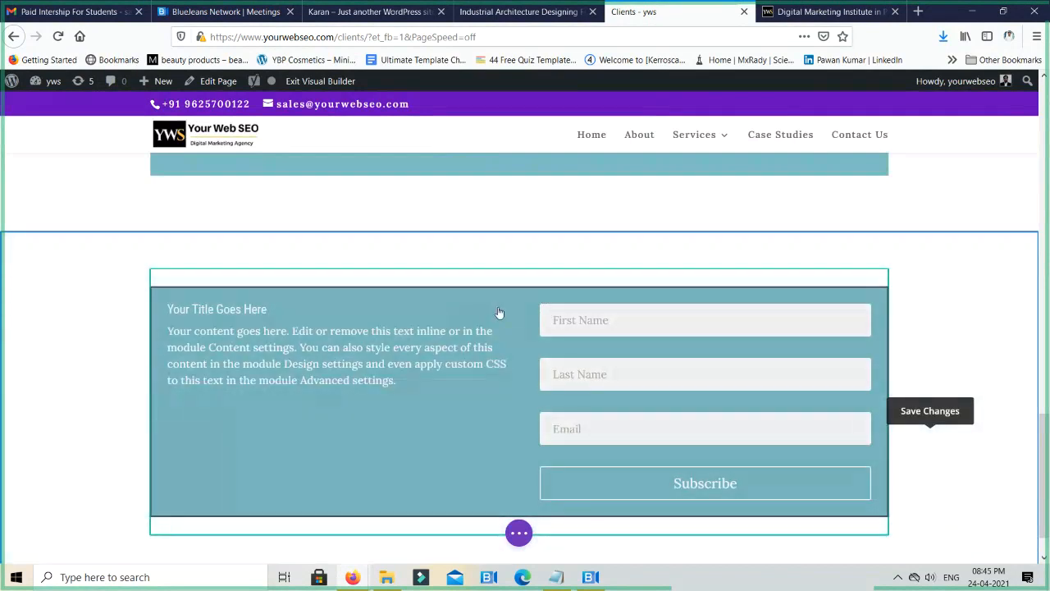
- Delete the row holding the Email Optin module and add a new single-column row to the same section
left_click(497, 308)
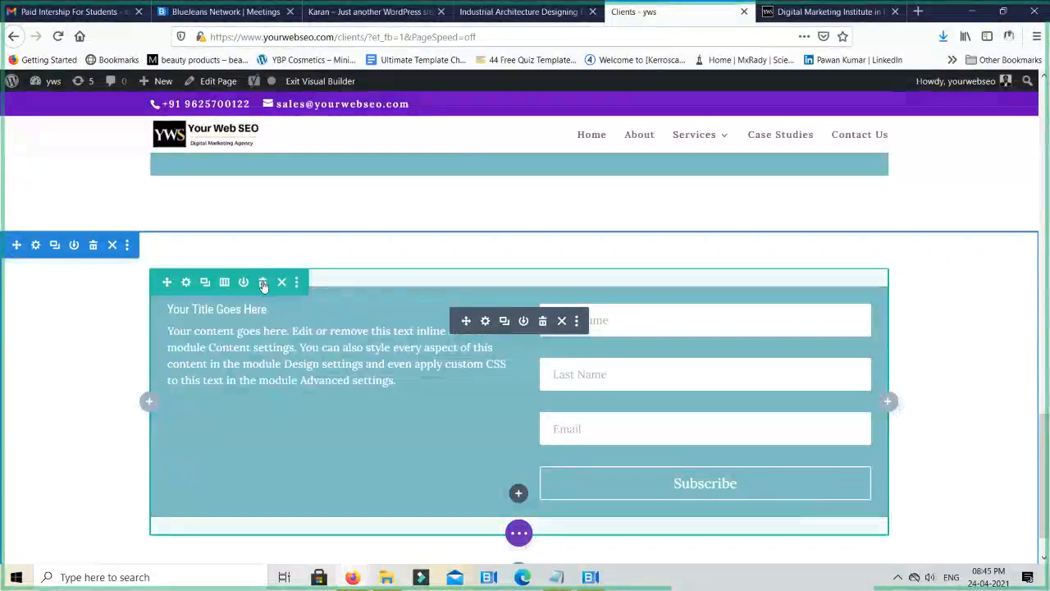
left_click(262, 282)
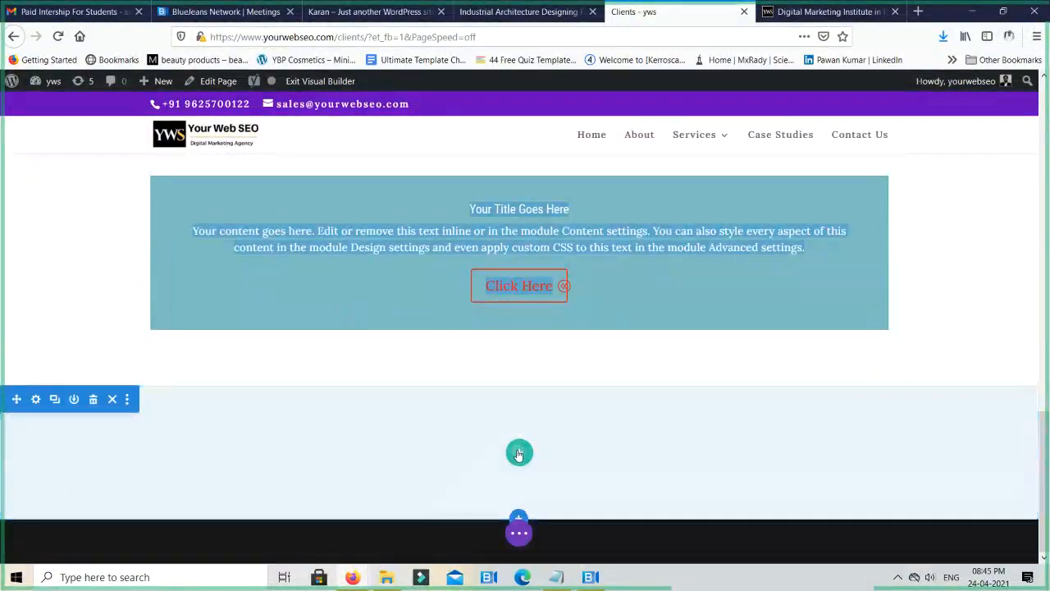
left_click(517, 452)
left_click(435, 211)
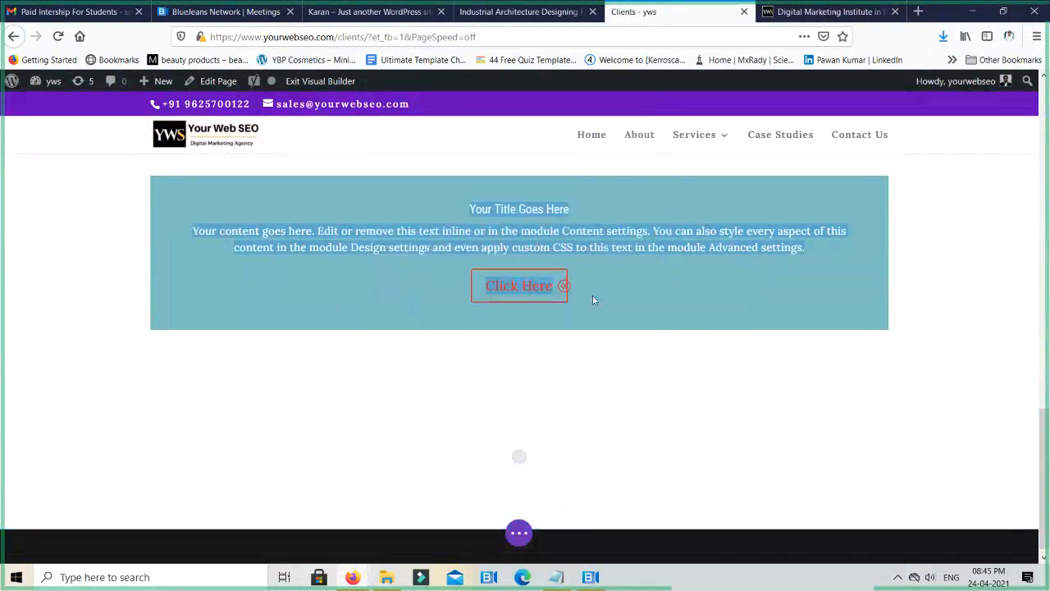
- Insert a Countdown Timer module into the new row and save it with its default content
scroll(553, 365, "down", 4)
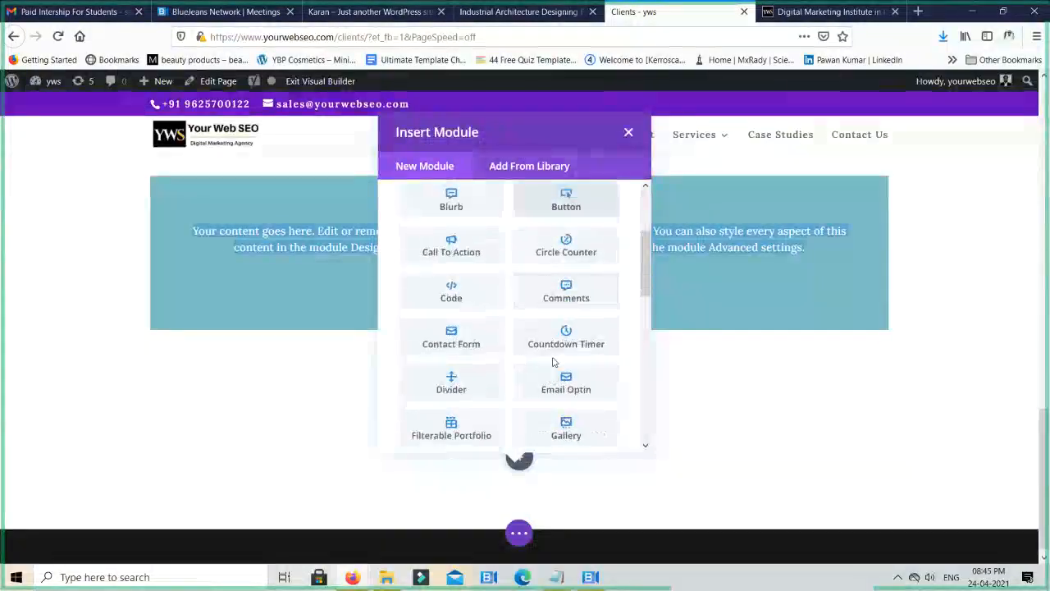
scroll(553, 367, "down", 1)
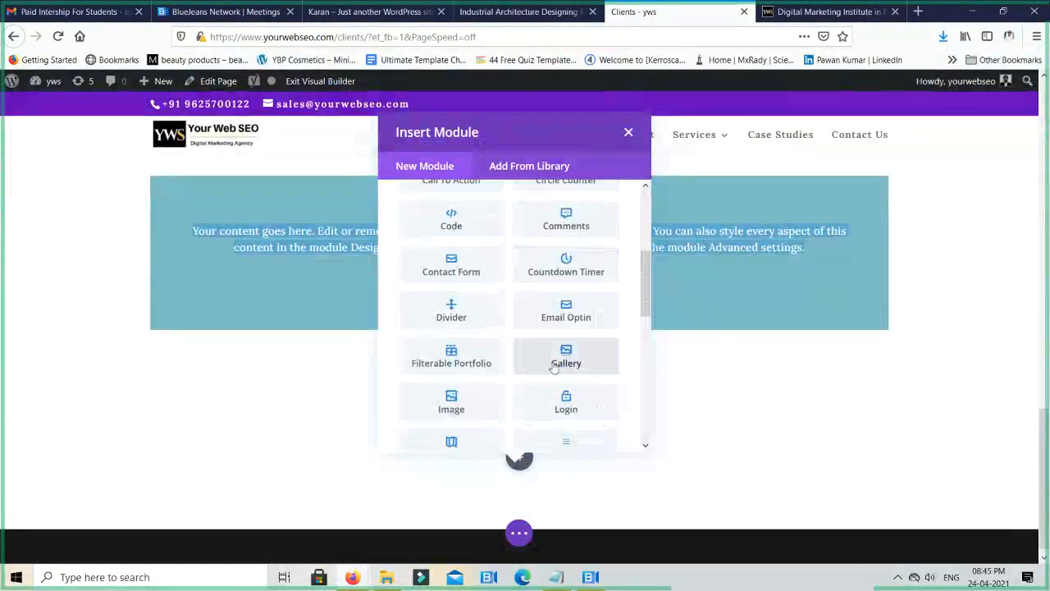
left_click(558, 267)
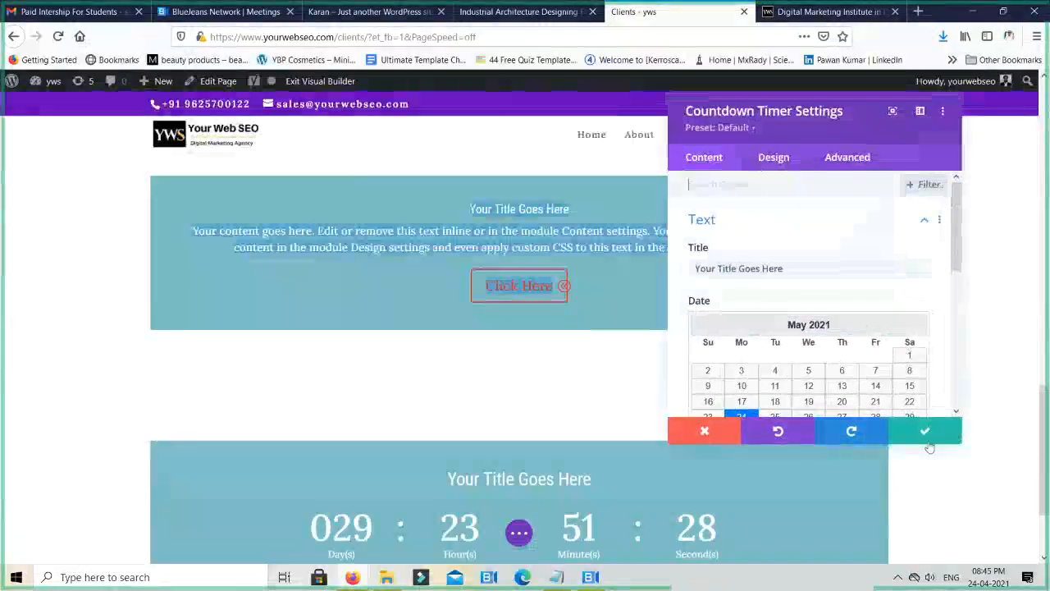
left_click(921, 432)
- Reopen the Countdown Timer module's settings and set its target date to 30 June 2021
scroll(629, 509, "down", 3)
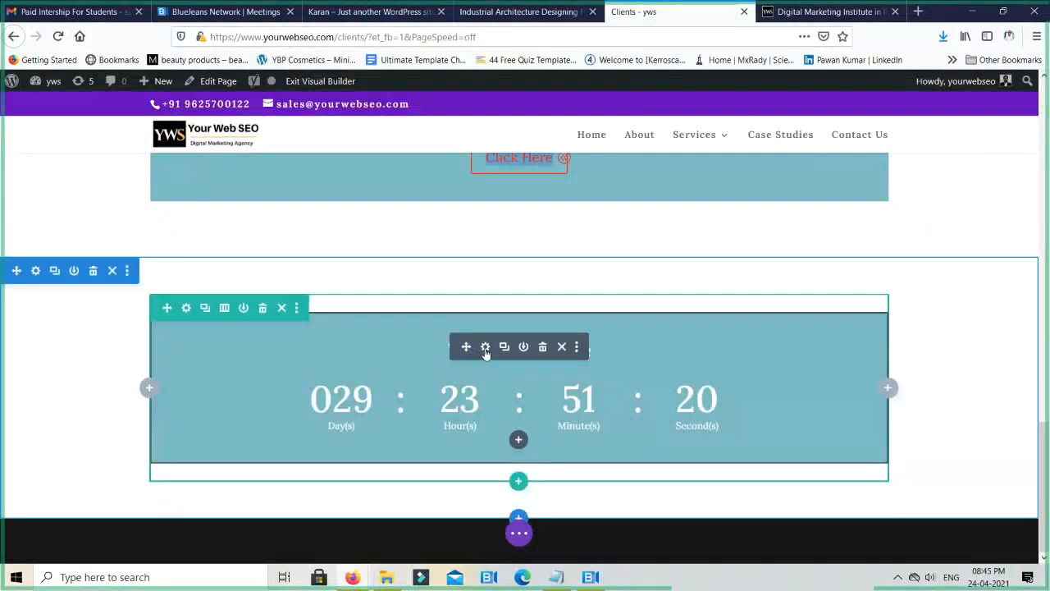
left_click(485, 346)
scroll(738, 271, "down", 2)
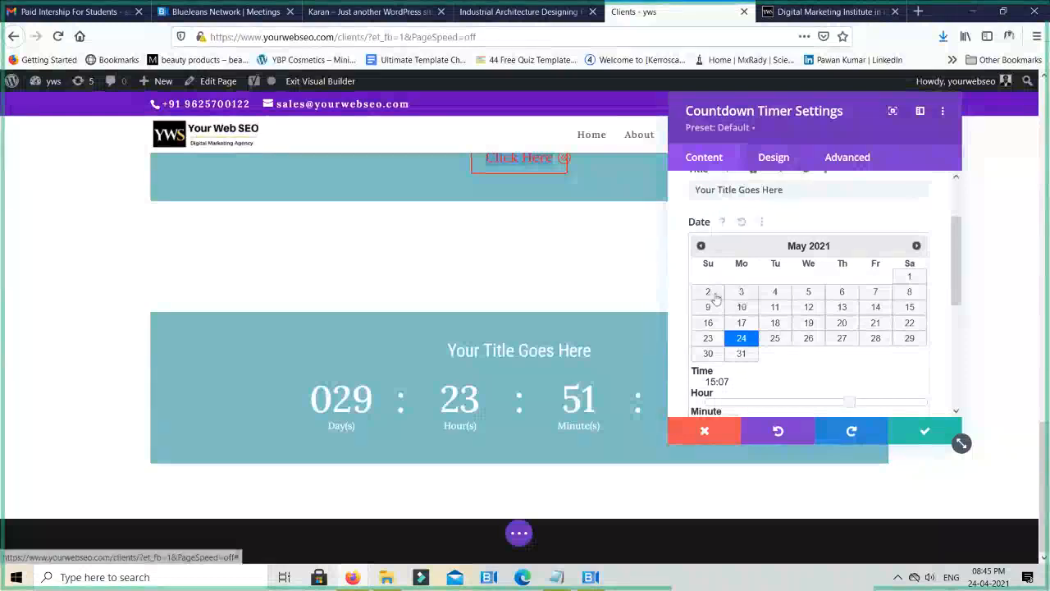
left_click(917, 248)
left_click(808, 339)
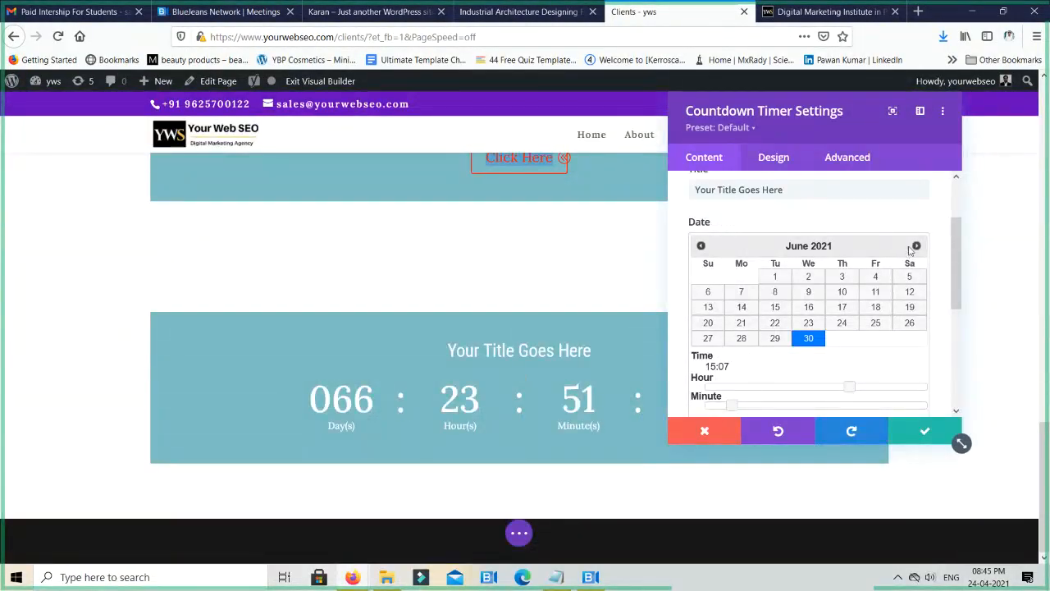
- Change the countdown's target to 25 April 2021 at 06:07 and save the module settings
left_click(700, 246)
left_click(700, 246)
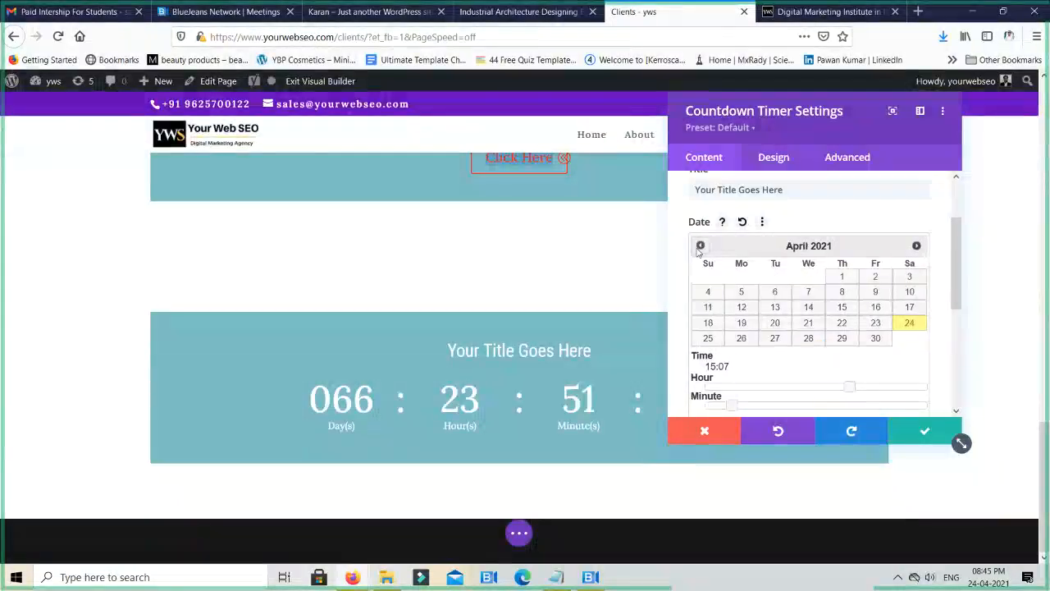
left_click(709, 338)
scroll(807, 364, "down", 2)
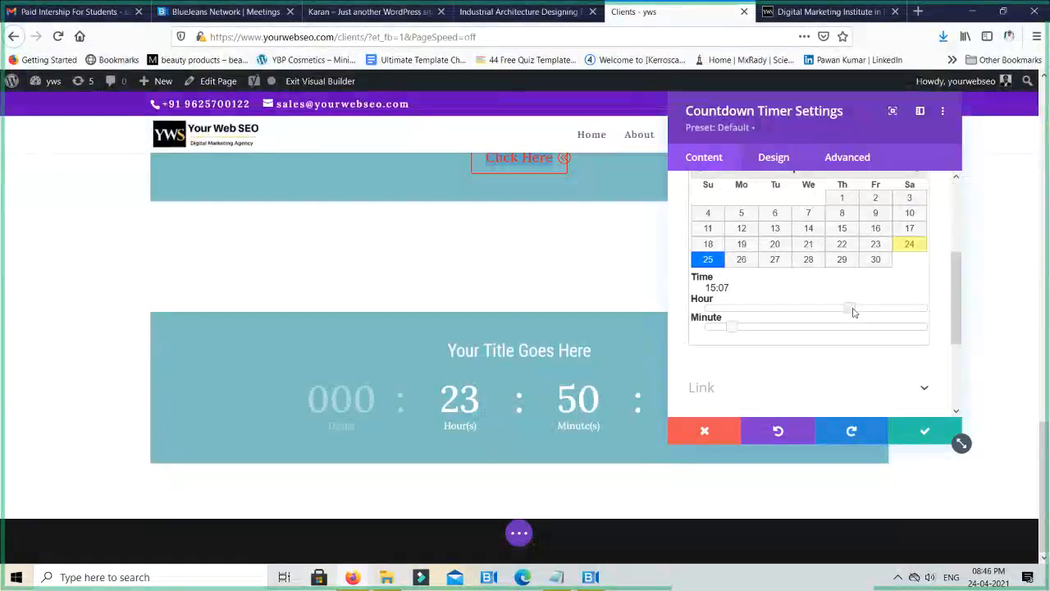
scroll(853, 312, "up", 2)
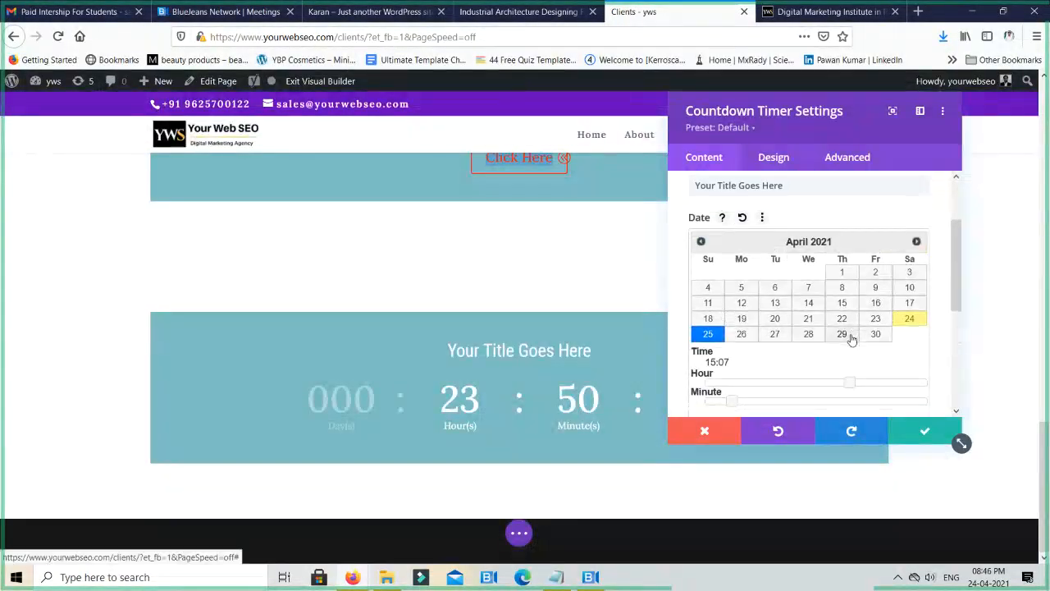
scroll(854, 332, "down", 2)
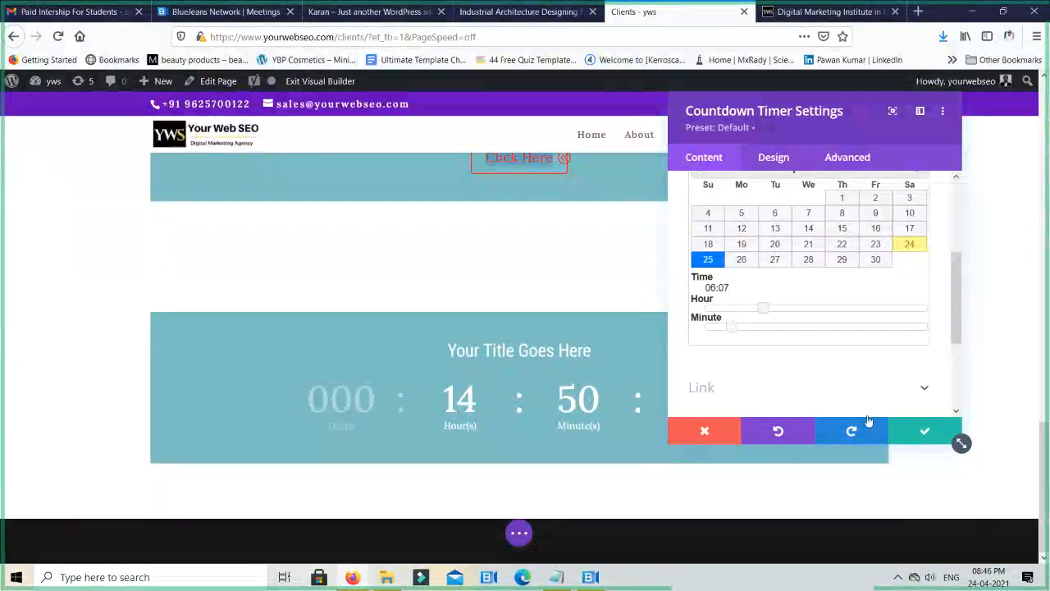
left_click(925, 430)
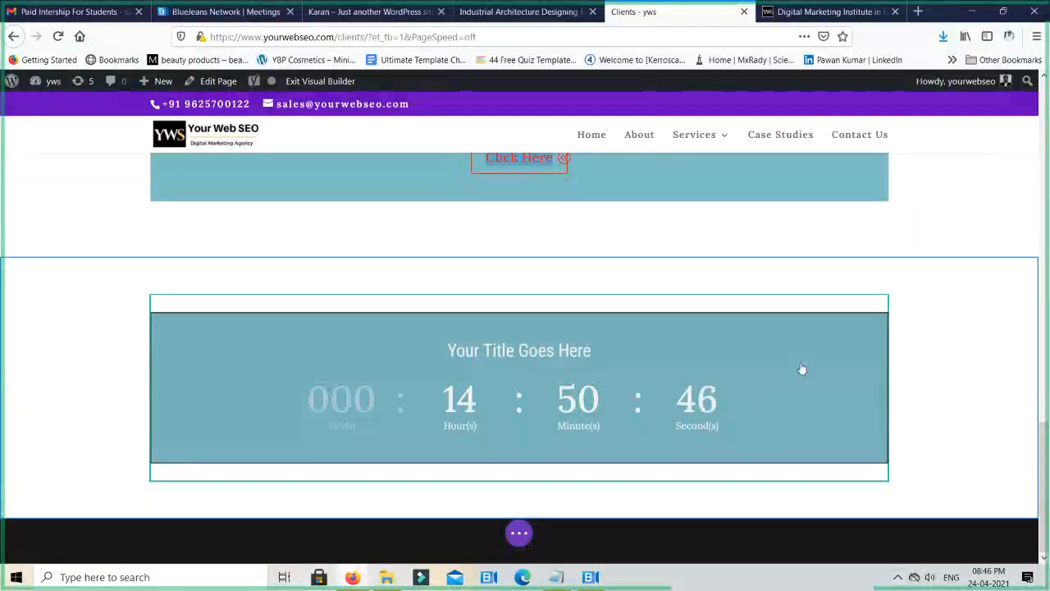
- Delete the Countdown Timer module and insert a Map module into the emptied row
mouse_move(797, 359)
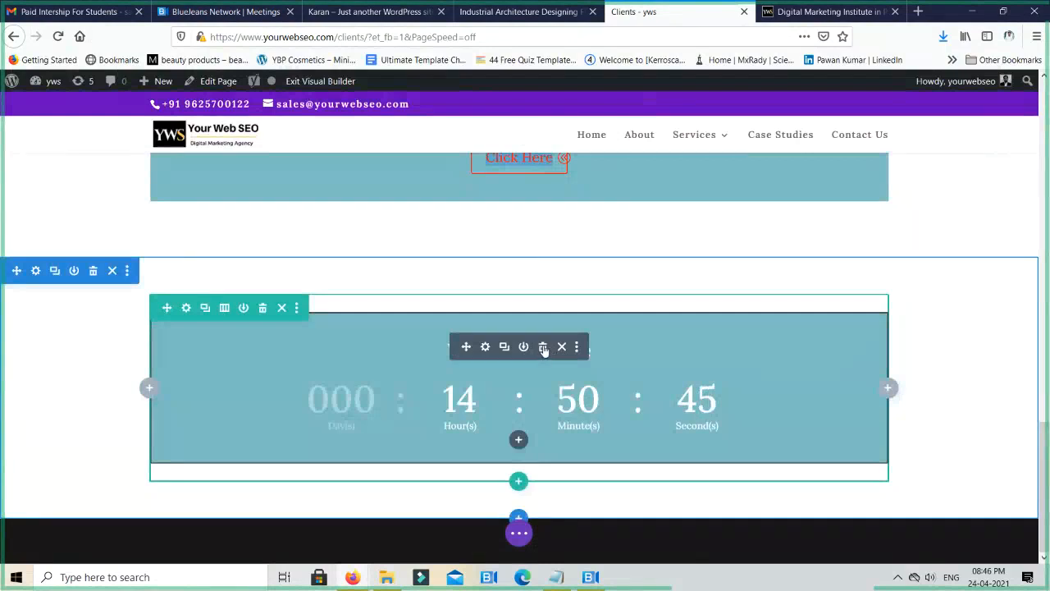
left_click(543, 347)
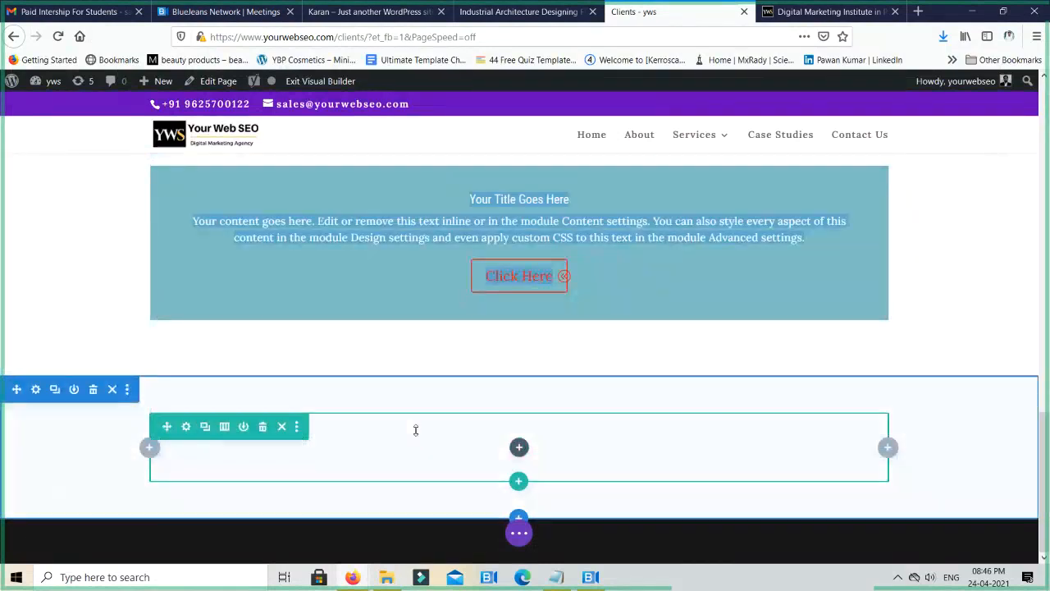
left_click(520, 446)
scroll(566, 344, "down", 4)
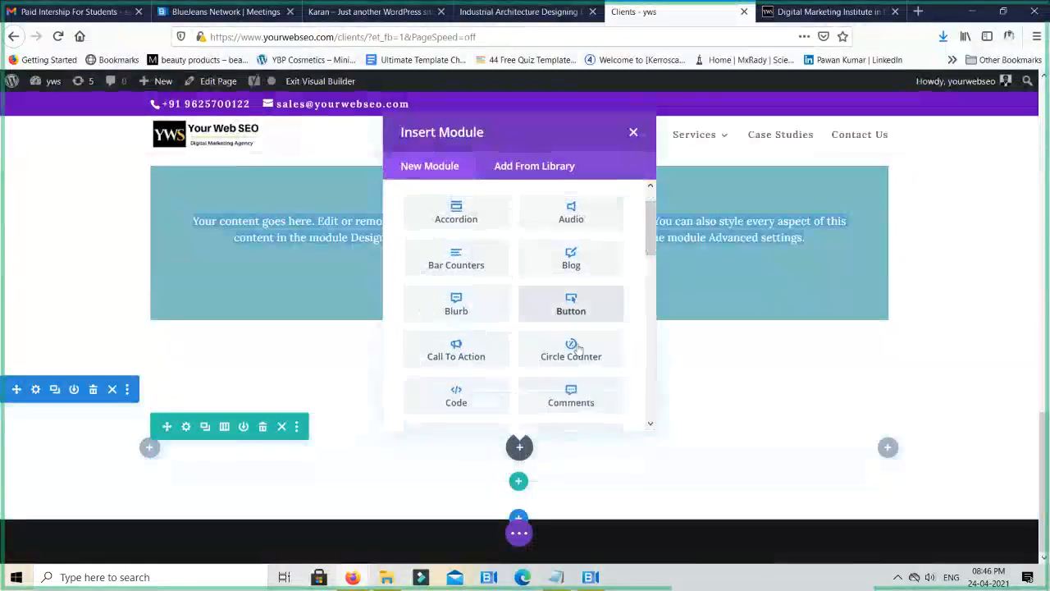
scroll(579, 371, "down", 2)
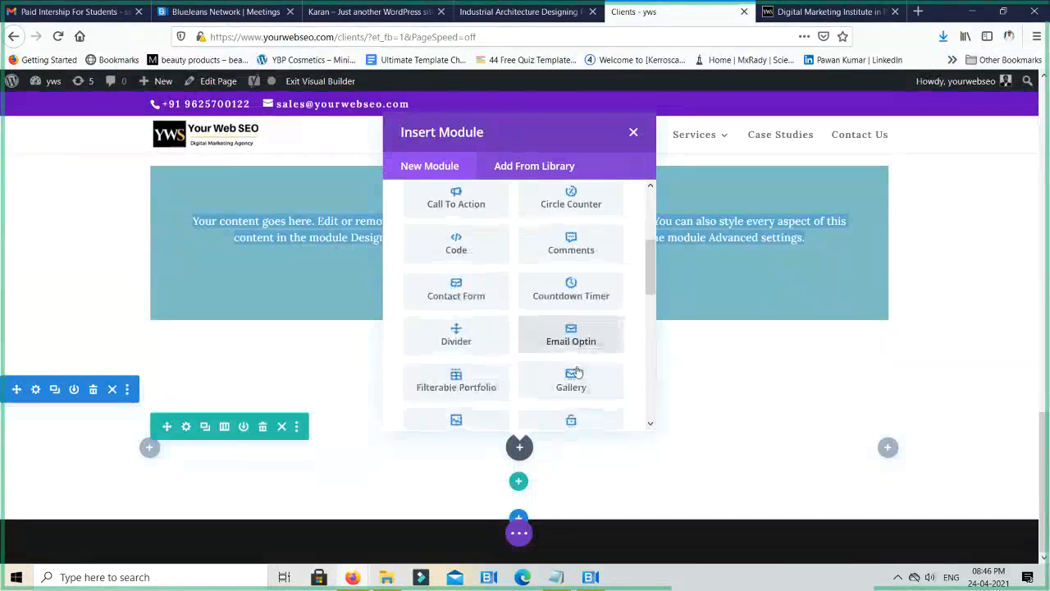
scroll(578, 371, "down", 2)
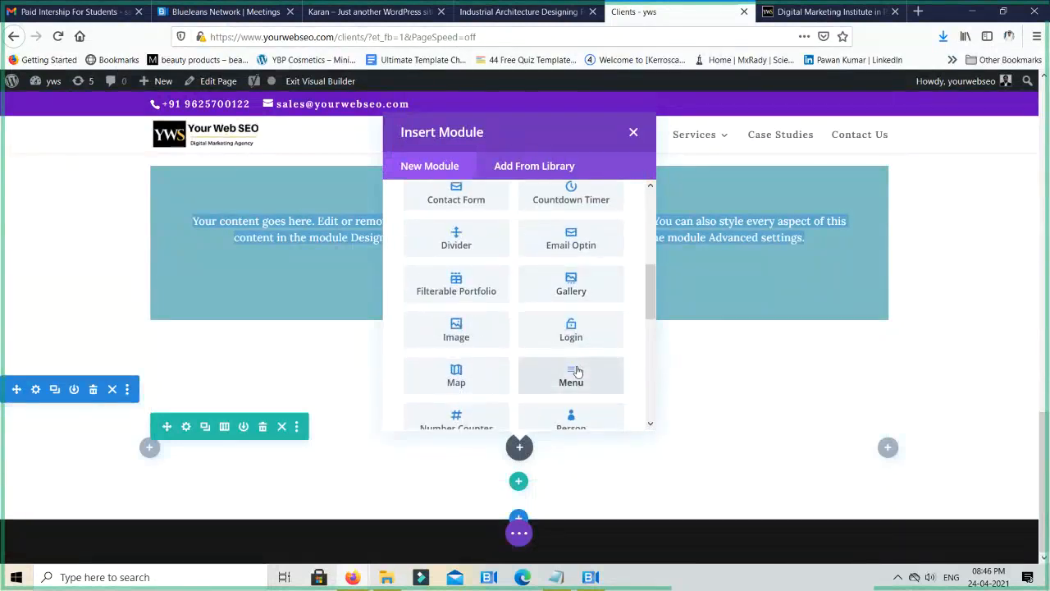
scroll(577, 370, "down", 2)
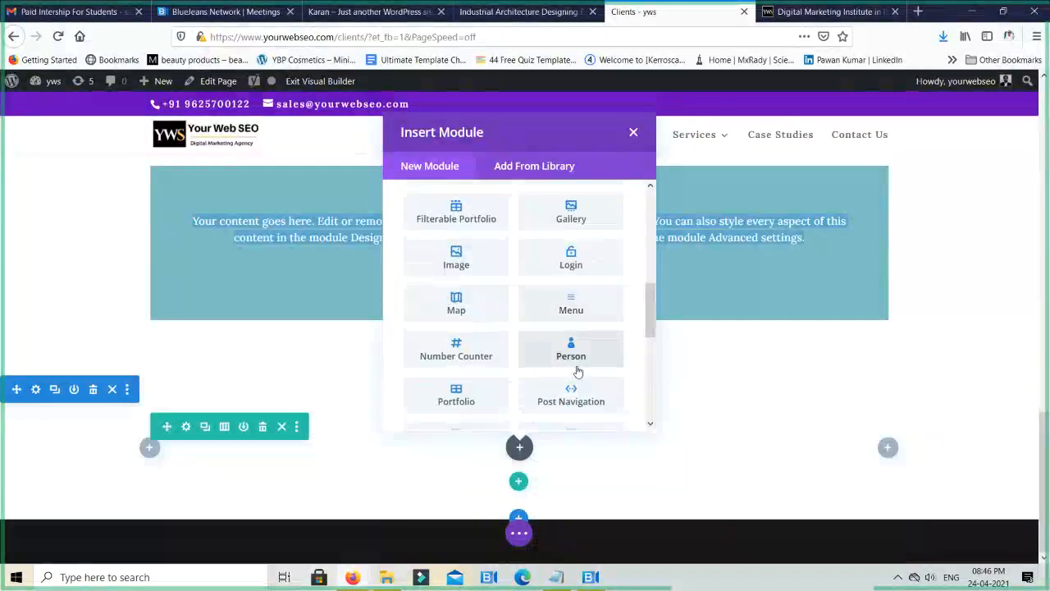
left_click(456, 303)
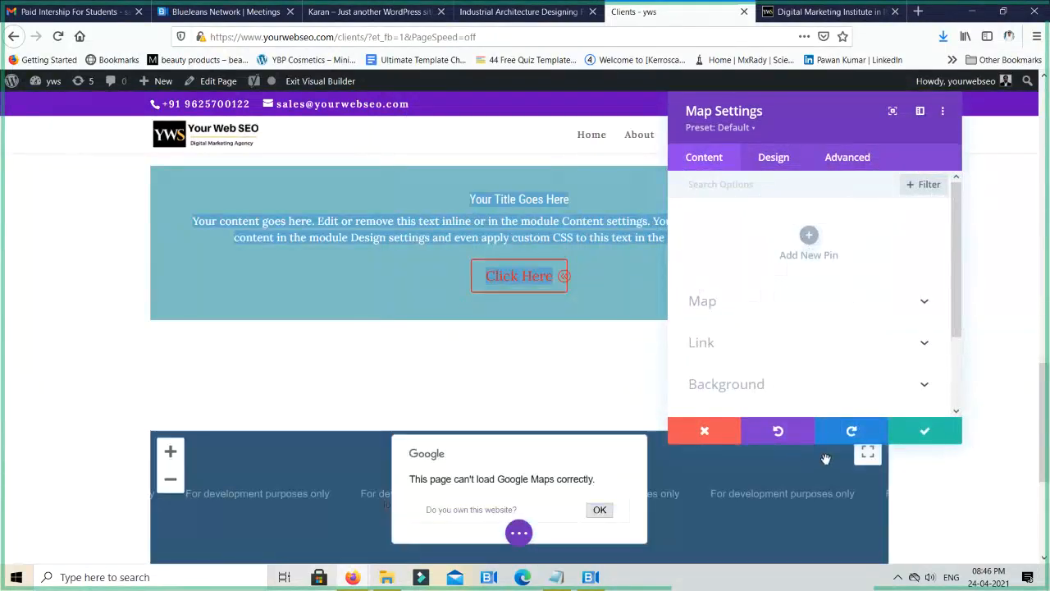
- Add a new pin to the Map module and open the pin's map location options, dismissing the Google notice
left_click(808, 238)
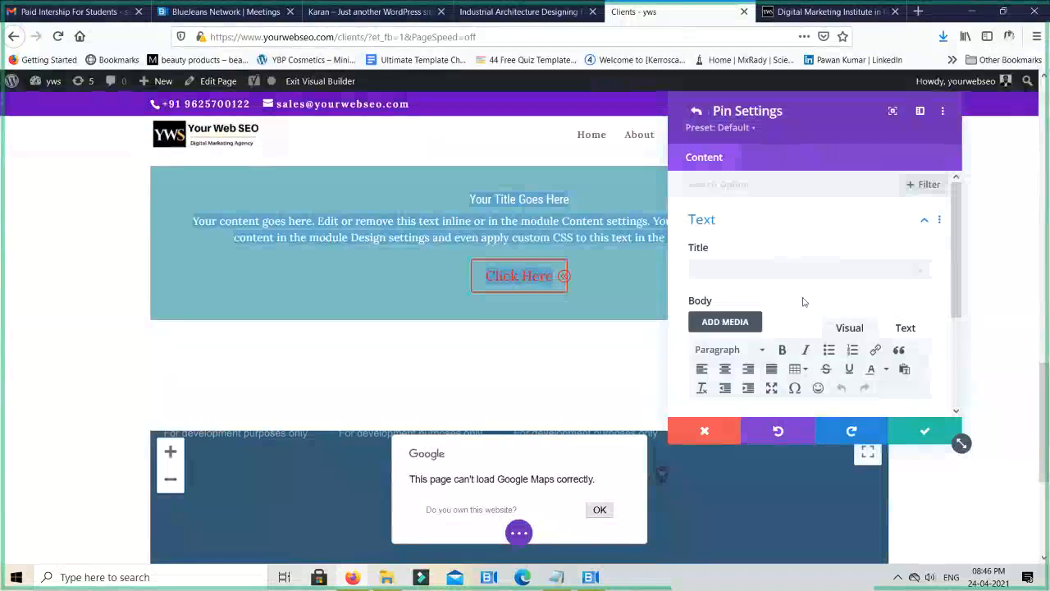
scroll(803, 301, "down", 3)
scroll(779, 334, "up", 3)
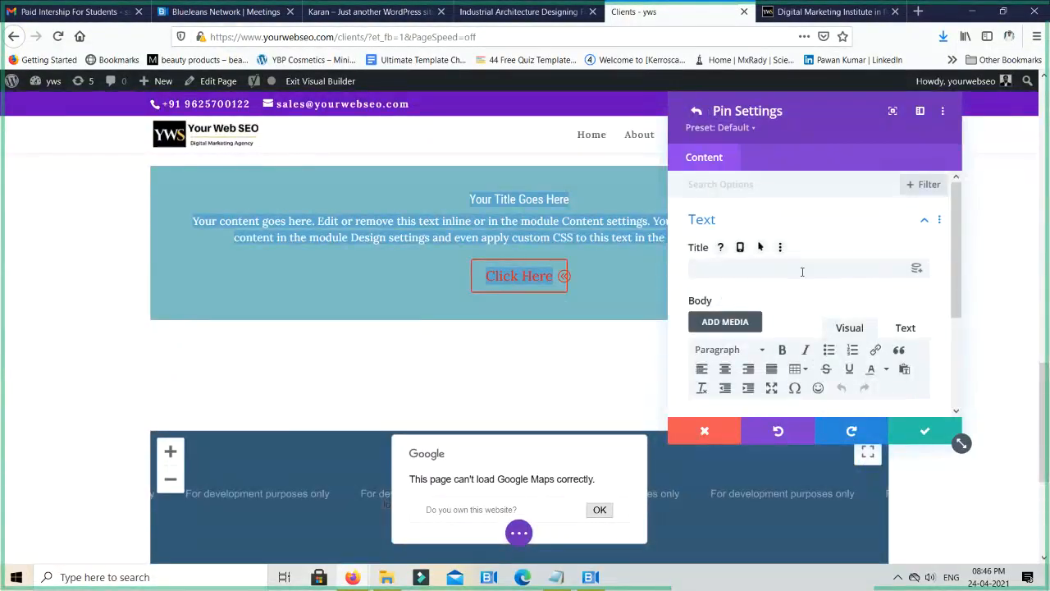
scroll(805, 272, "down", 3)
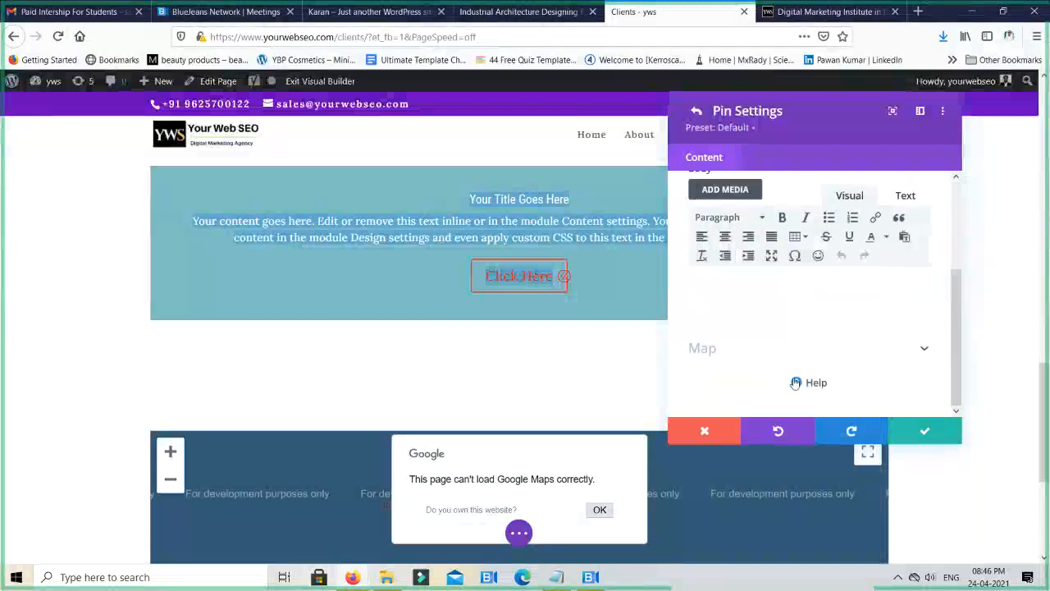
left_click(912, 356)
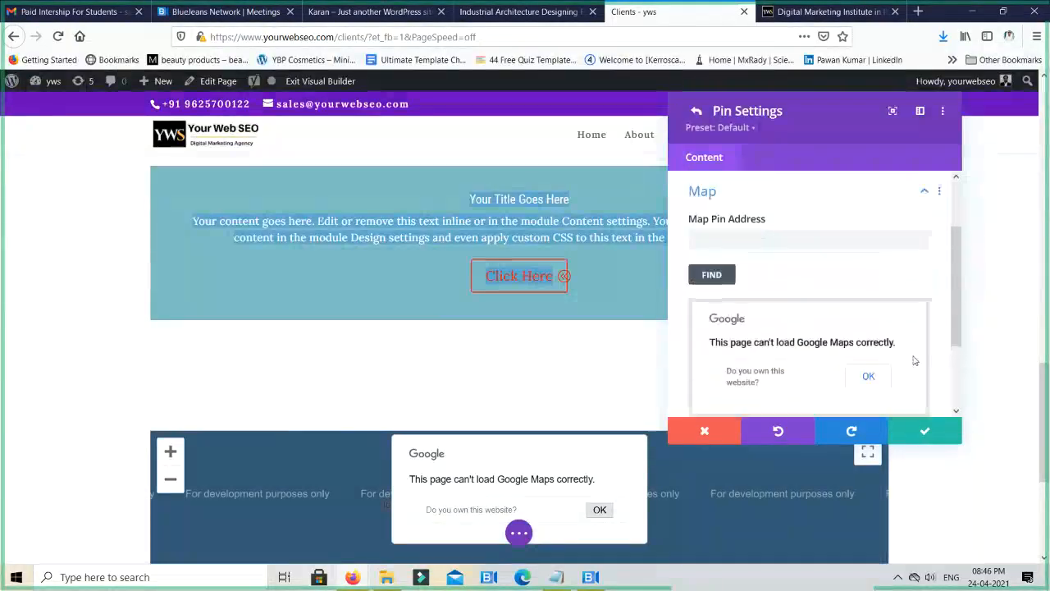
left_click(868, 378)
- Zoom in on the pin's preview map and try to move the marker slightly downward, dismissing the resulting alert
scroll(855, 350, "down", 2)
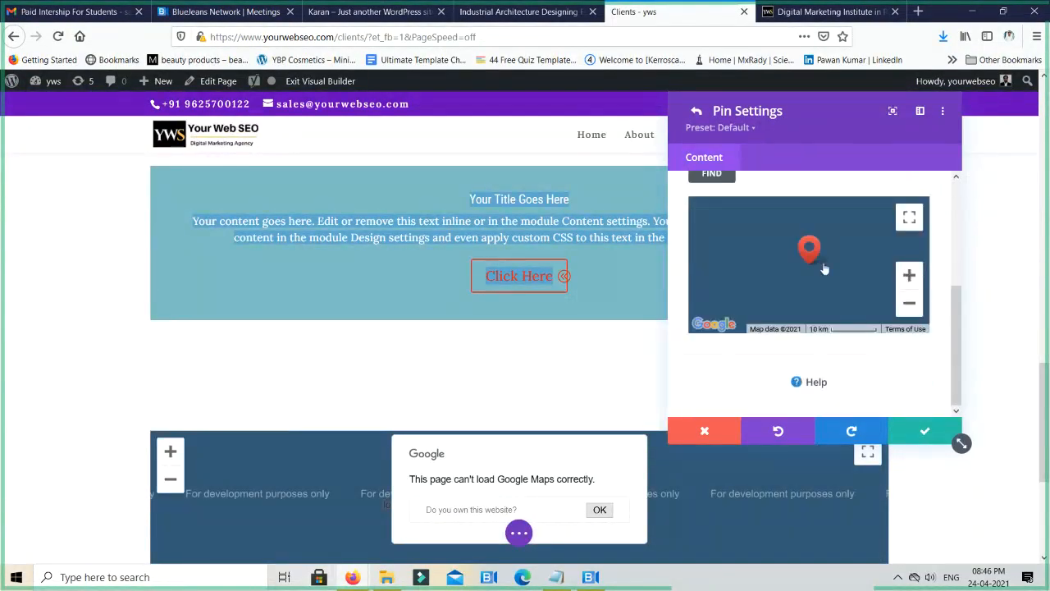
left_click(909, 276)
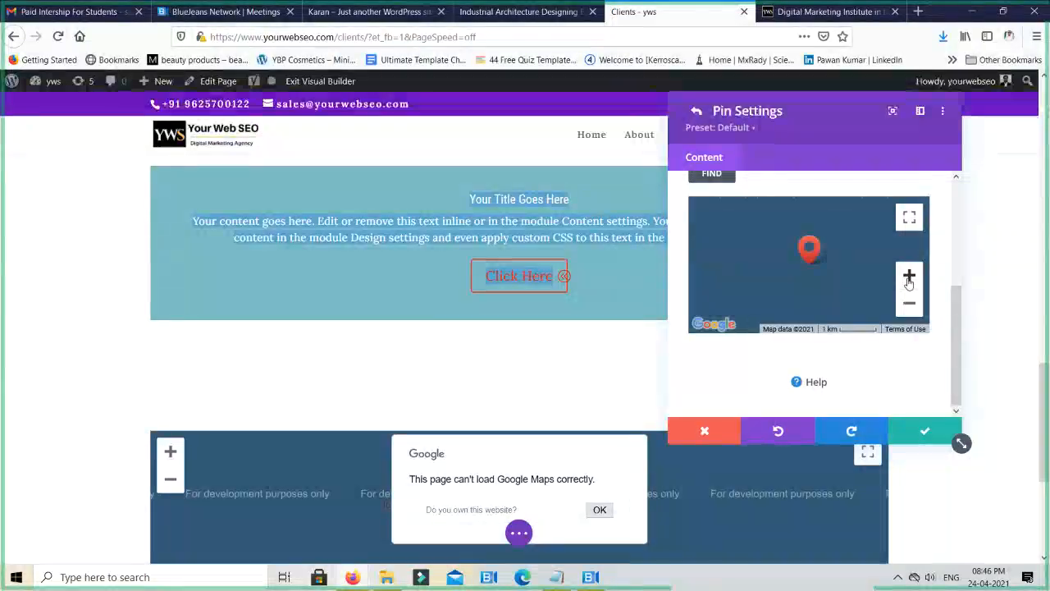
left_click_drag(809, 254, 813, 275)
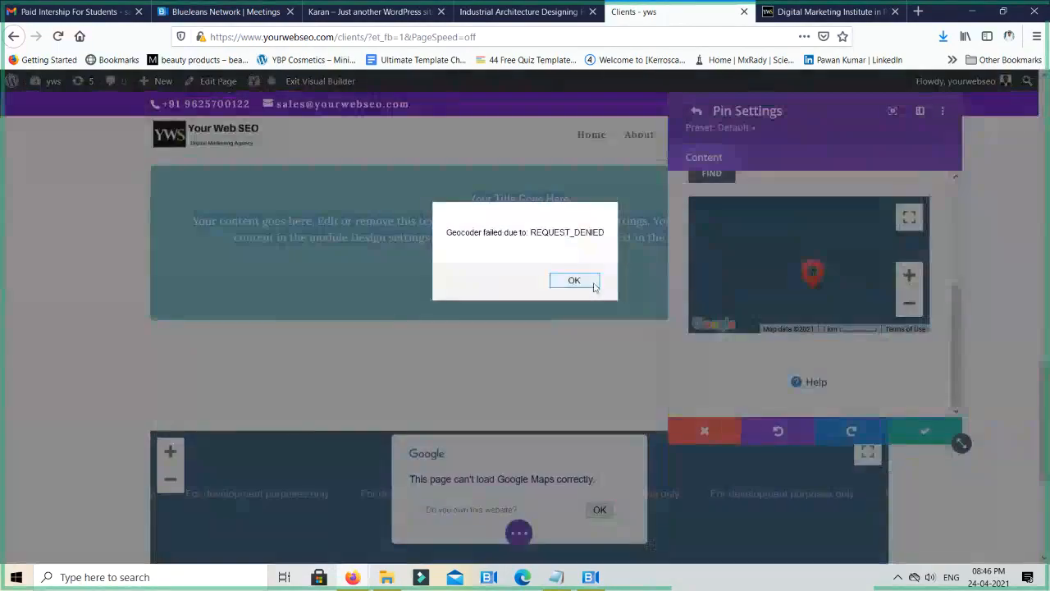
left_click(591, 282)
- Check the help text for the map pin address, set the address to yourwebseo and confirm the pin settings
scroll(809, 281, "up", 3)
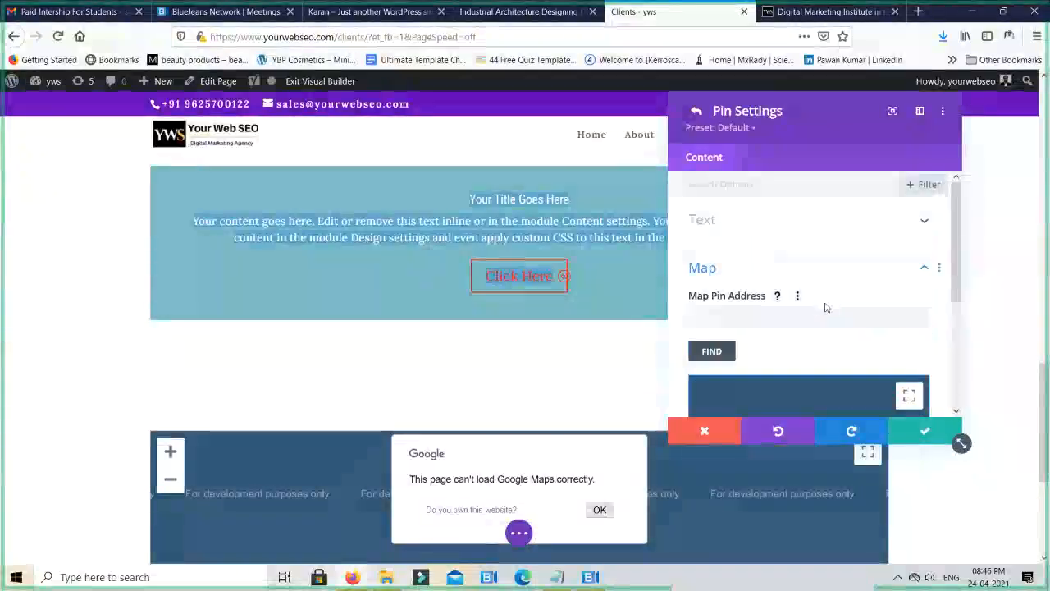
left_click(749, 320)
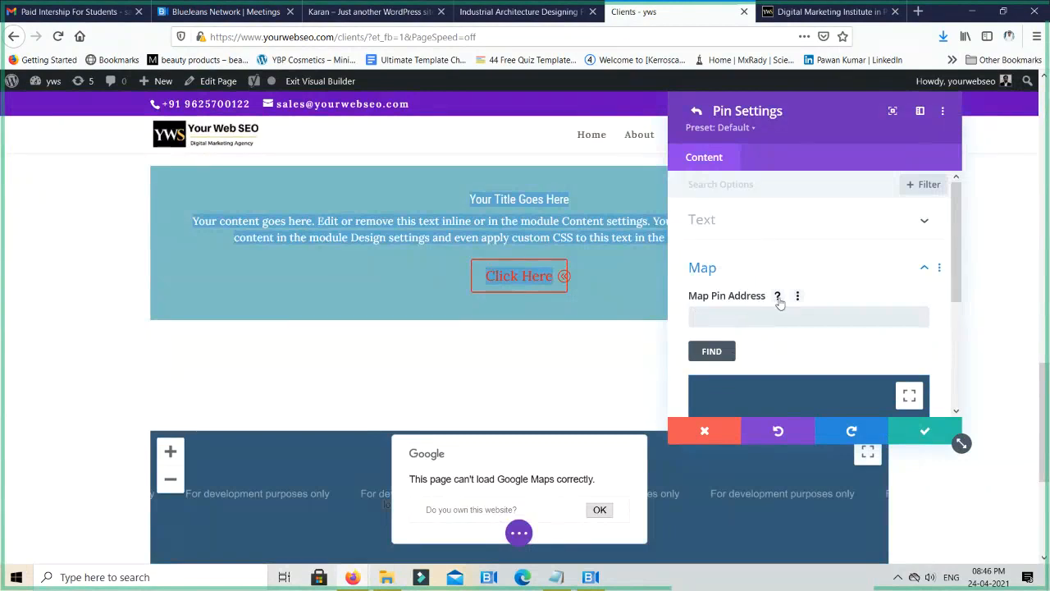
left_click(778, 297)
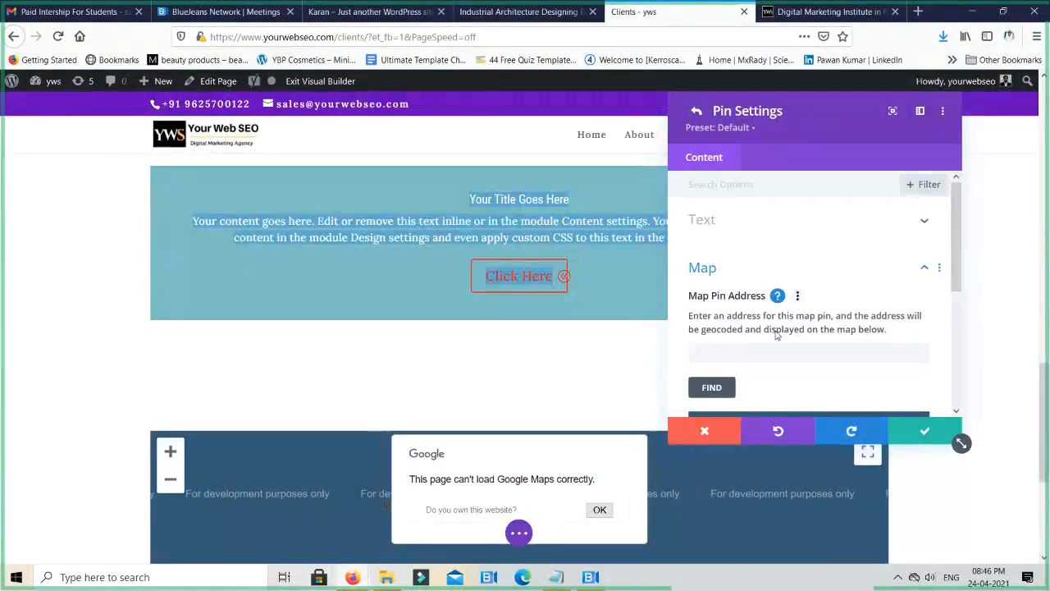
left_click(778, 297)
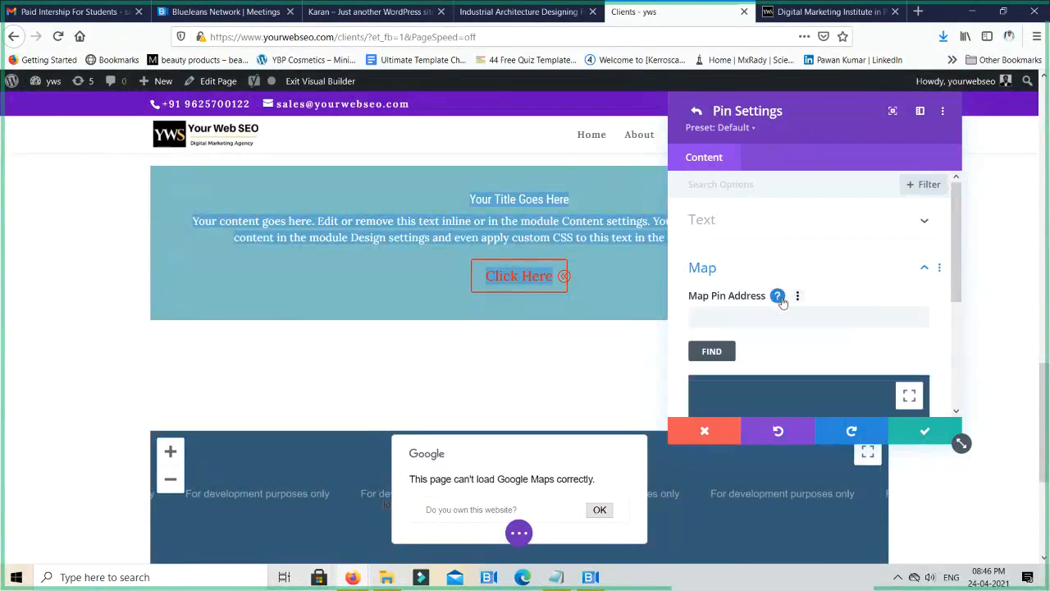
left_click(739, 324)
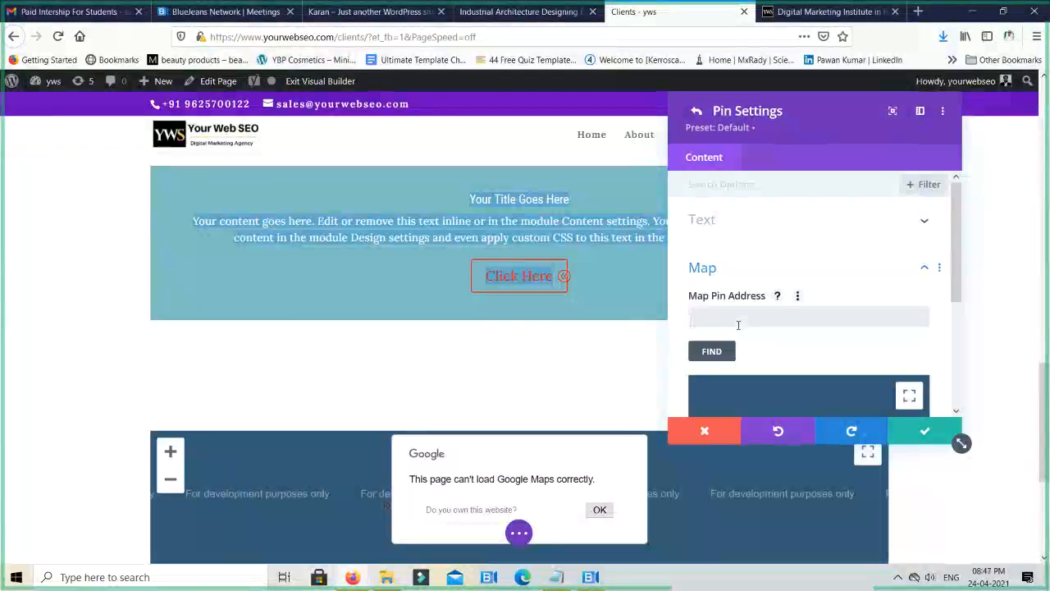
type("yourwebseo")
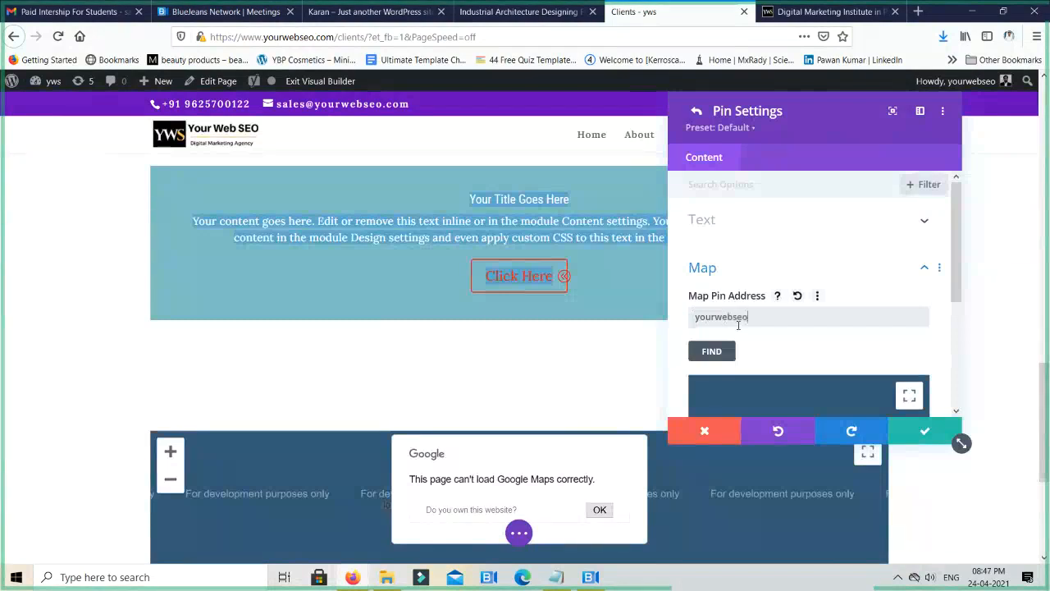
key("Return")
scroll(742, 327, "down", 2)
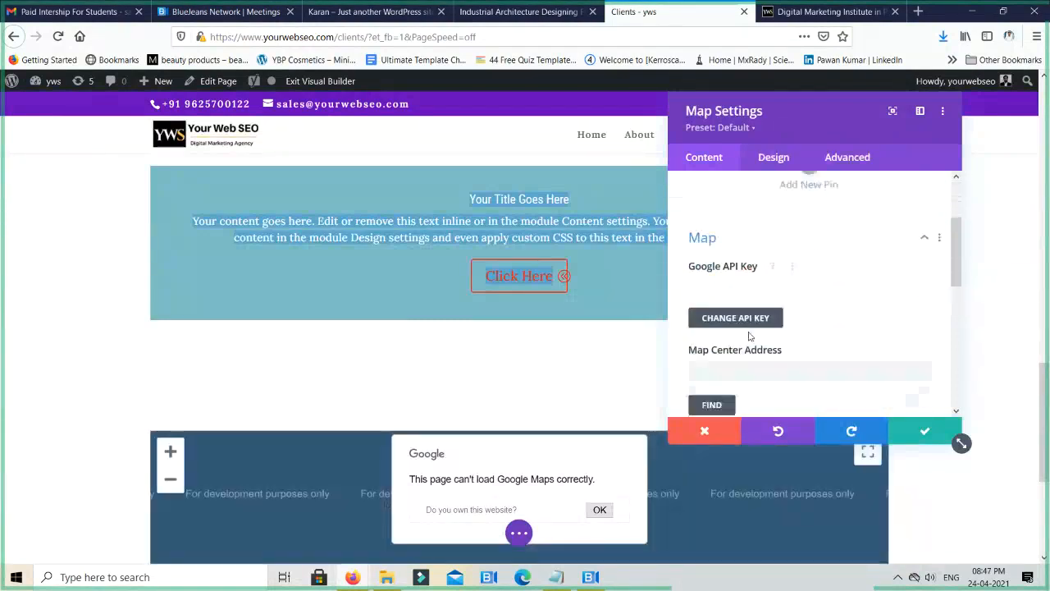
- Review the Map module's Google API key and map center address options, and confirm the map settings
left_click(760, 311)
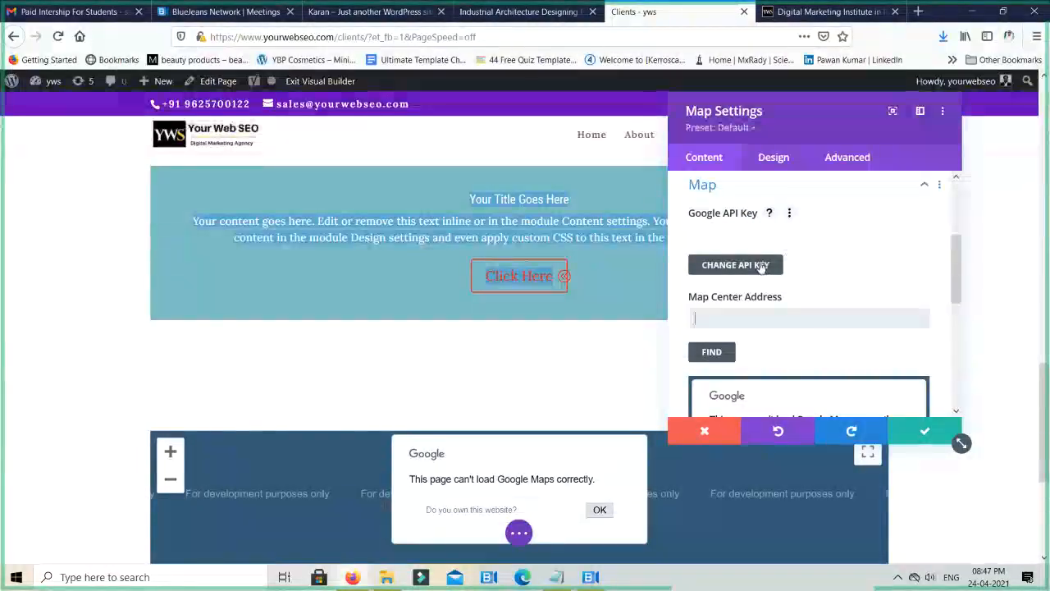
scroll(761, 271, "up", 2)
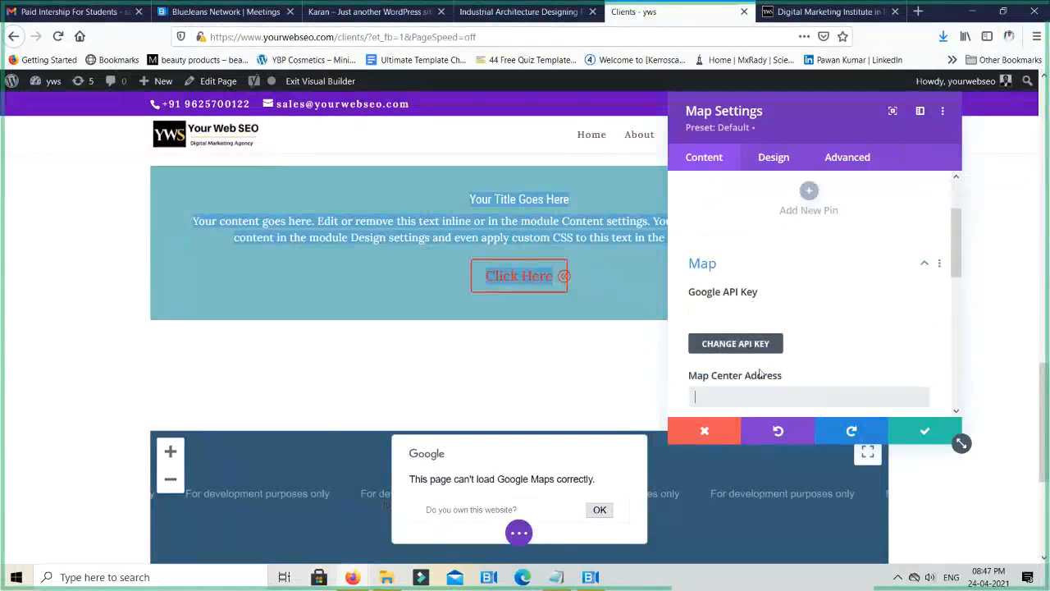
scroll(784, 323, "up", 2)
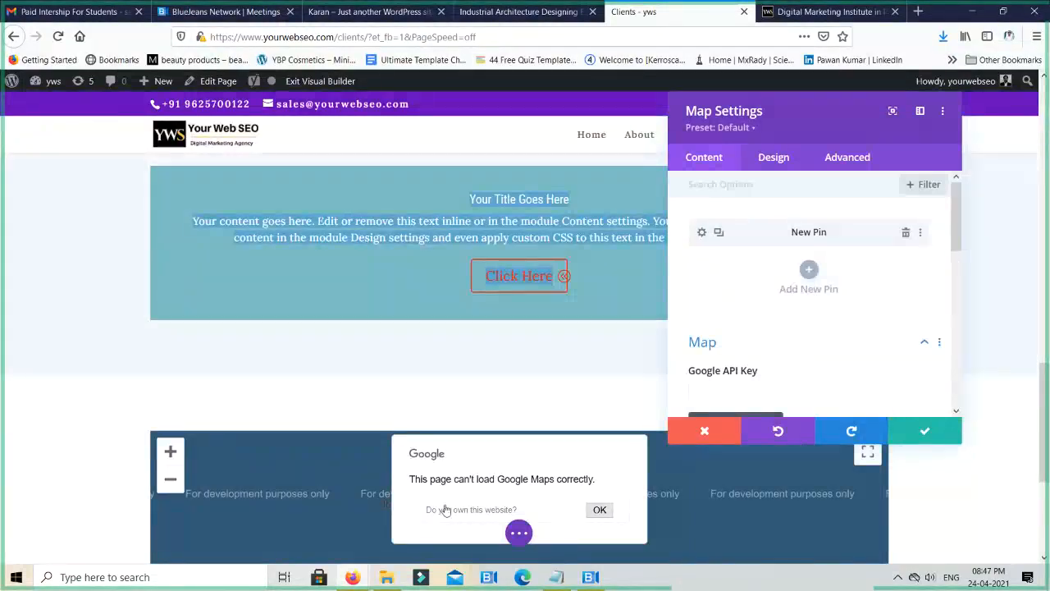
left_click(918, 433)
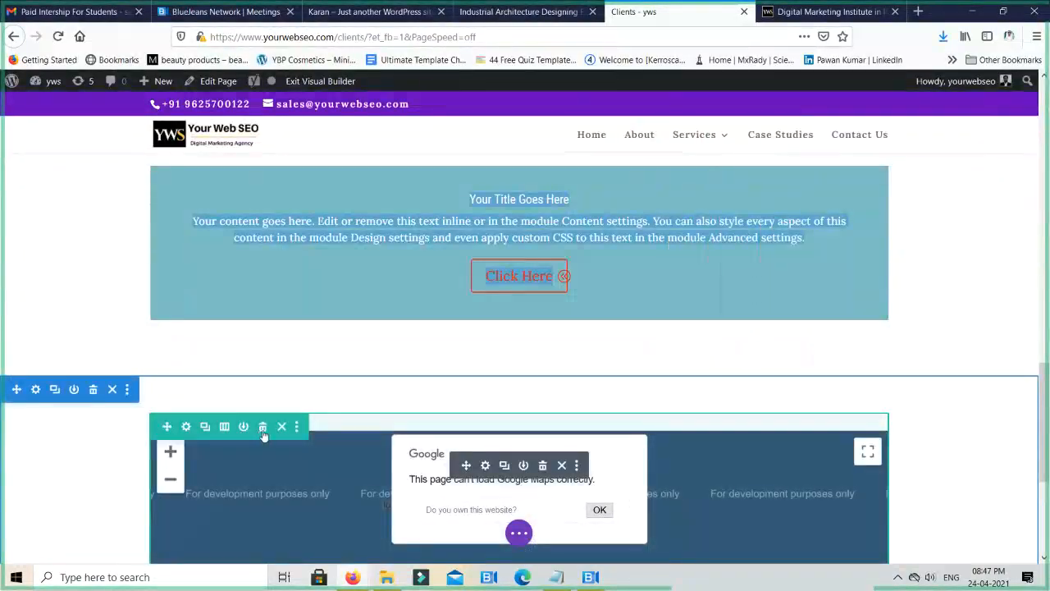
- Delete the row holding the Map module and add a new single-column row to the section
left_click(264, 429)
left_click(520, 452)
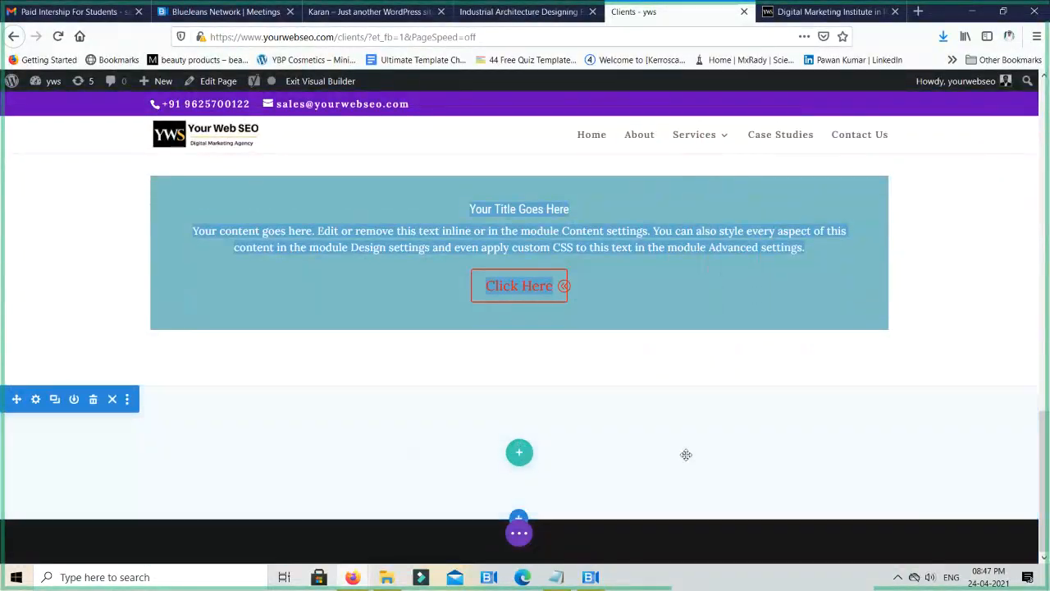
left_click(435, 210)
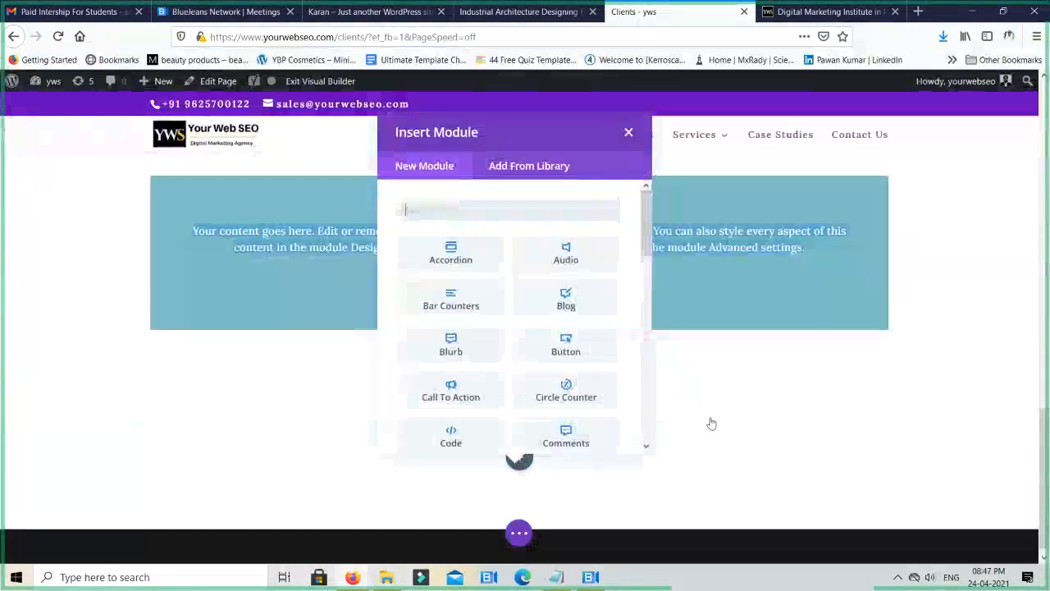
- Insert a Number Counter module into the new row, set its number to 70 and confirm the settings
scroll(534, 362, "down", 3)
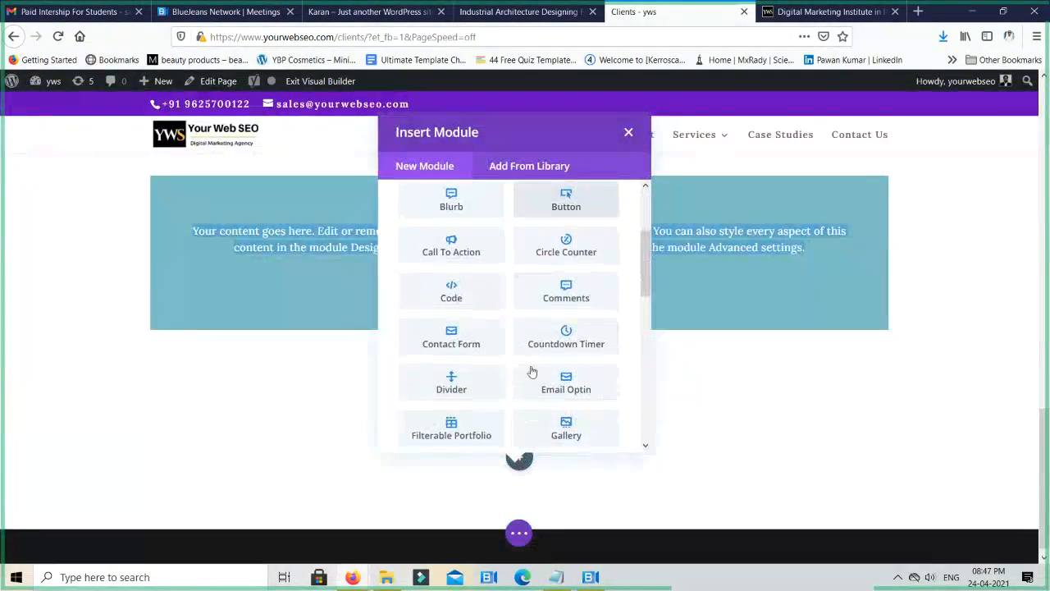
scroll(532, 372, "down", 3)
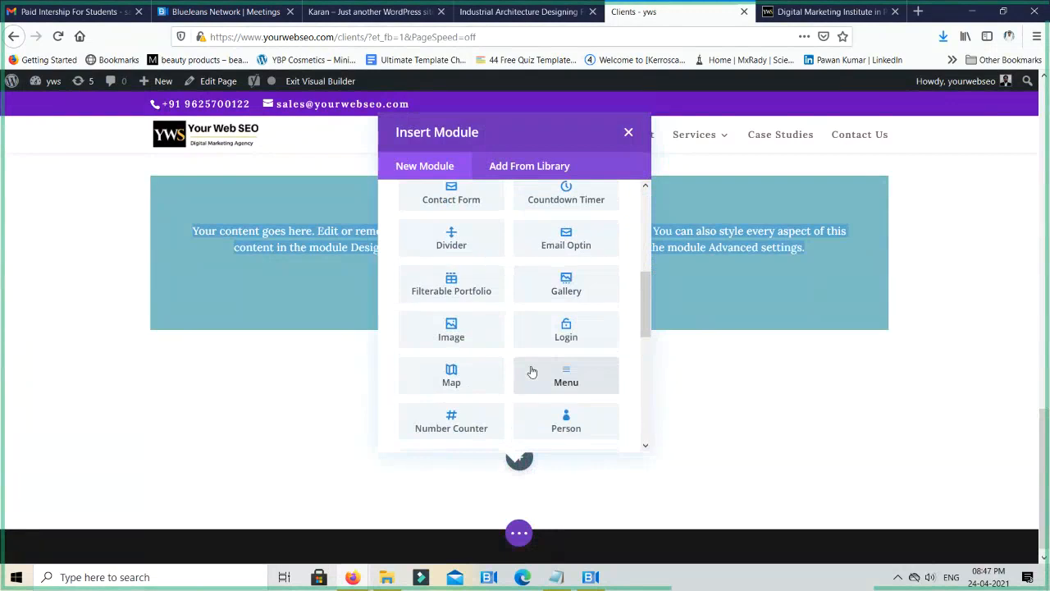
scroll(533, 370, "down", 2)
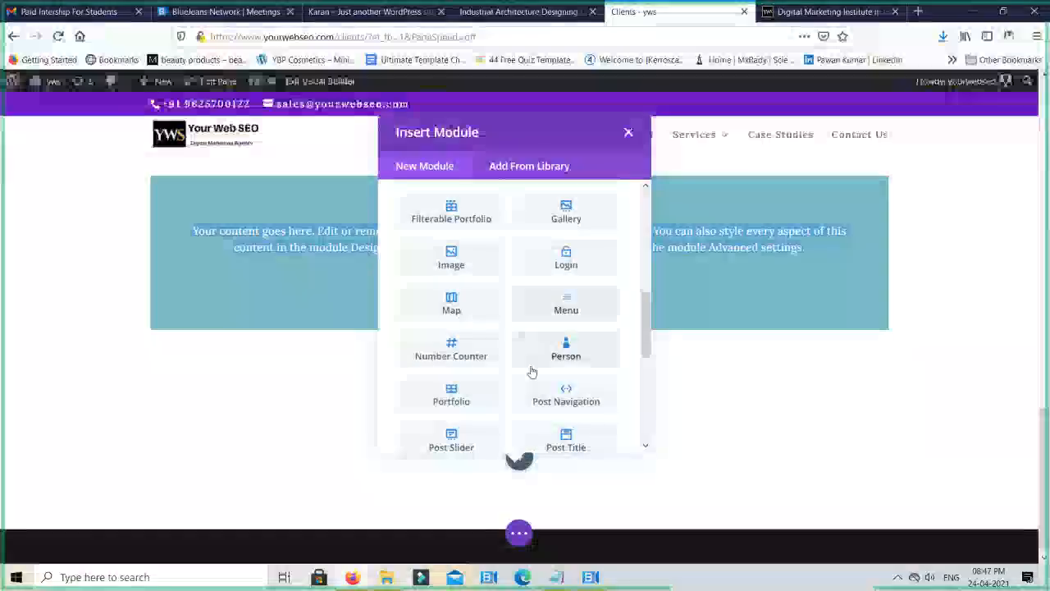
left_click(451, 353)
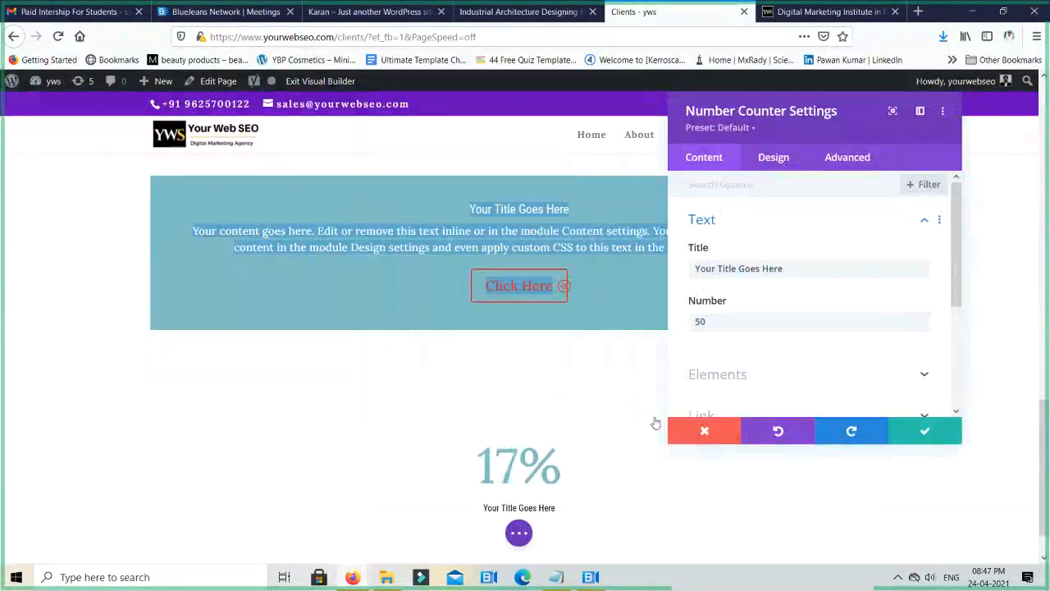
scroll(623, 443, "down", 1)
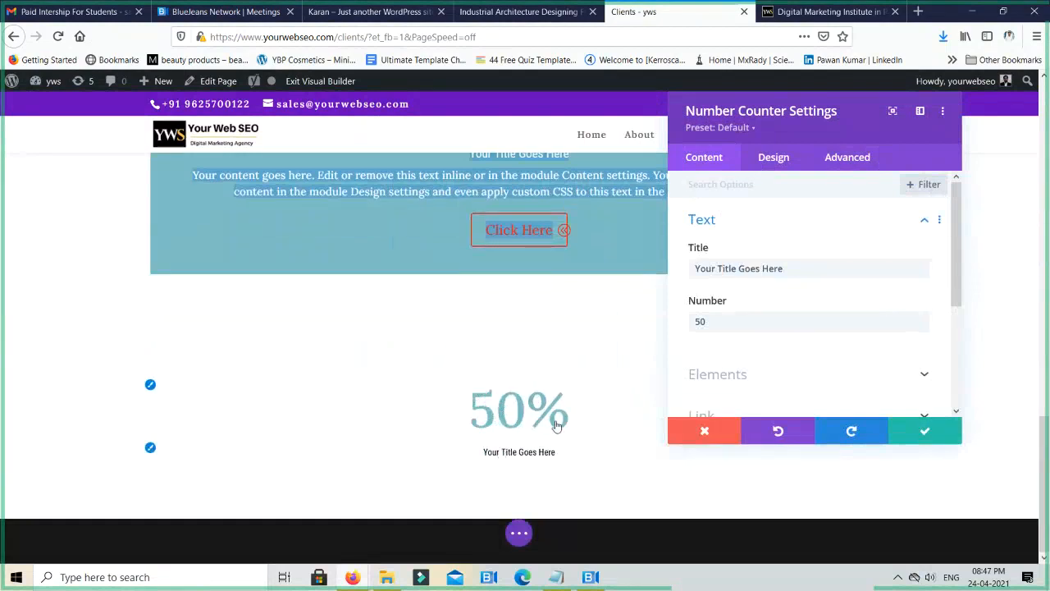
double_click(751, 323)
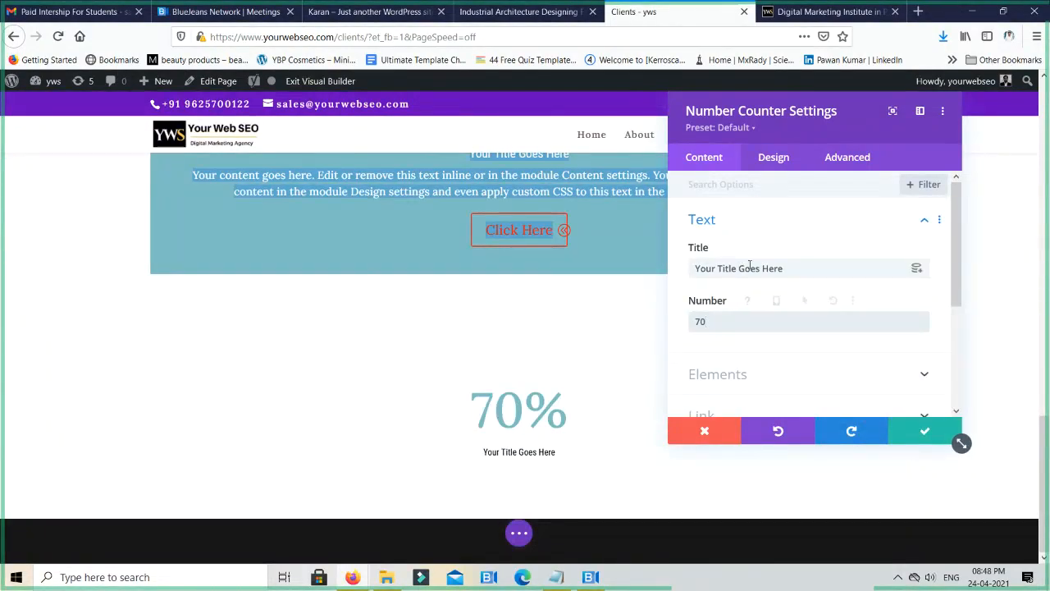
left_click(956, 433)
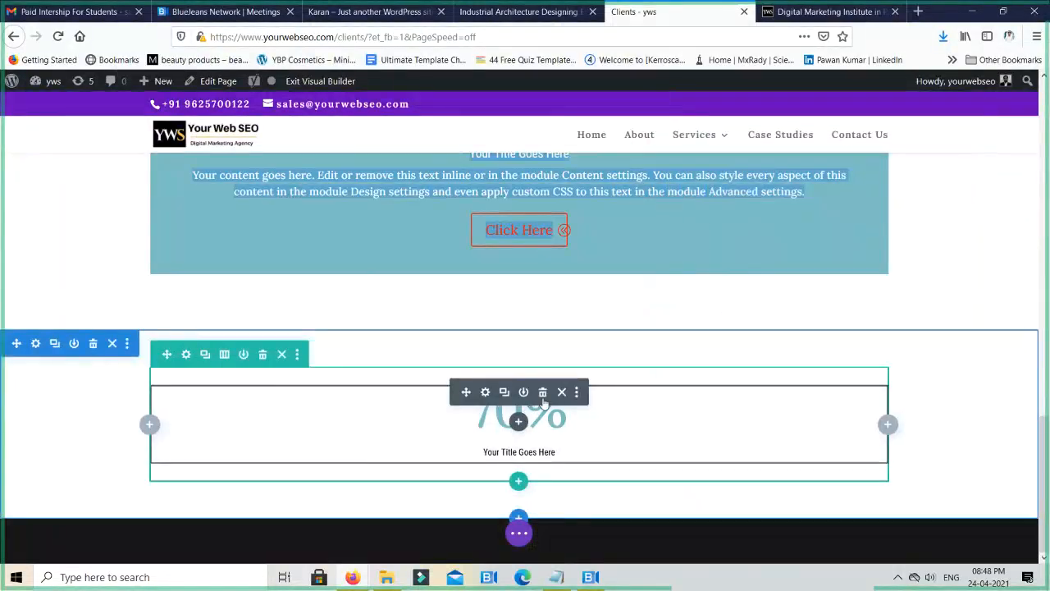
- Delete the Number Counter module, then insert a Pricing Tables module in its place with the default settings
left_click(543, 393)
left_click(518, 447)
scroll(573, 332, "down", 3)
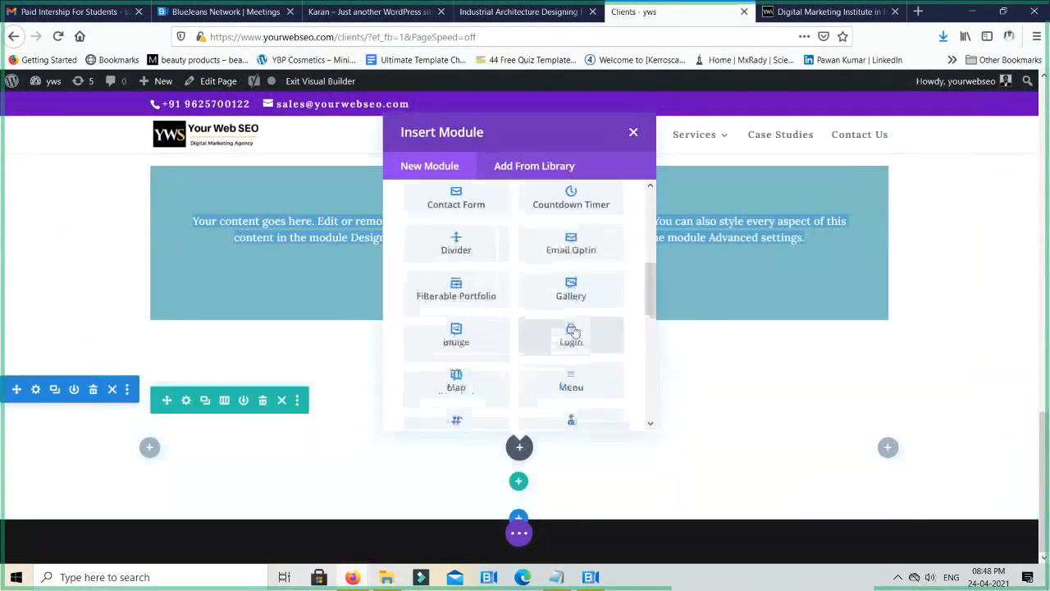
scroll(574, 316, "up", 3)
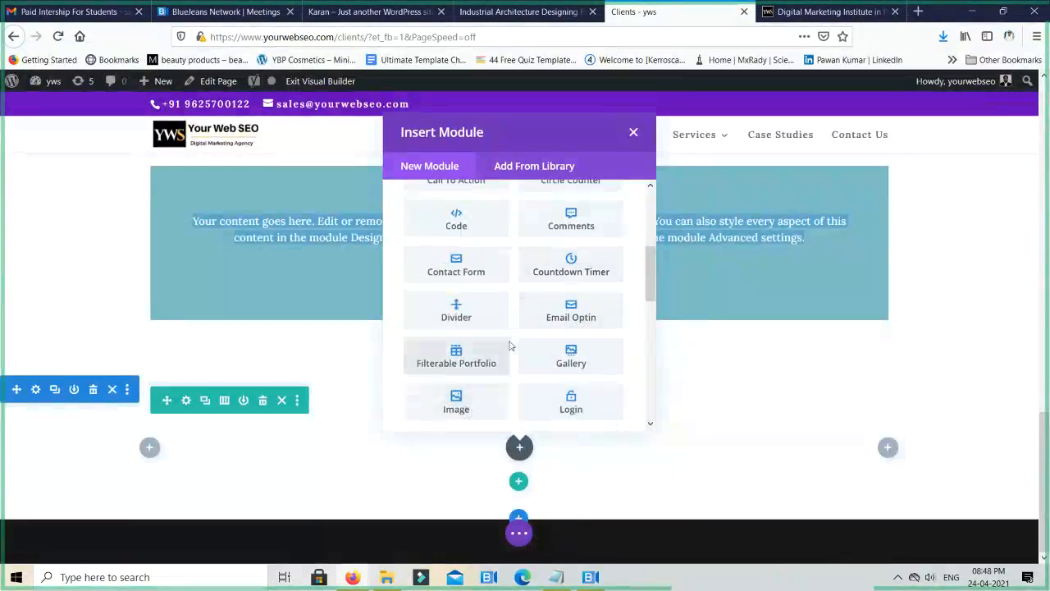
scroll(508, 349, "down", 4)
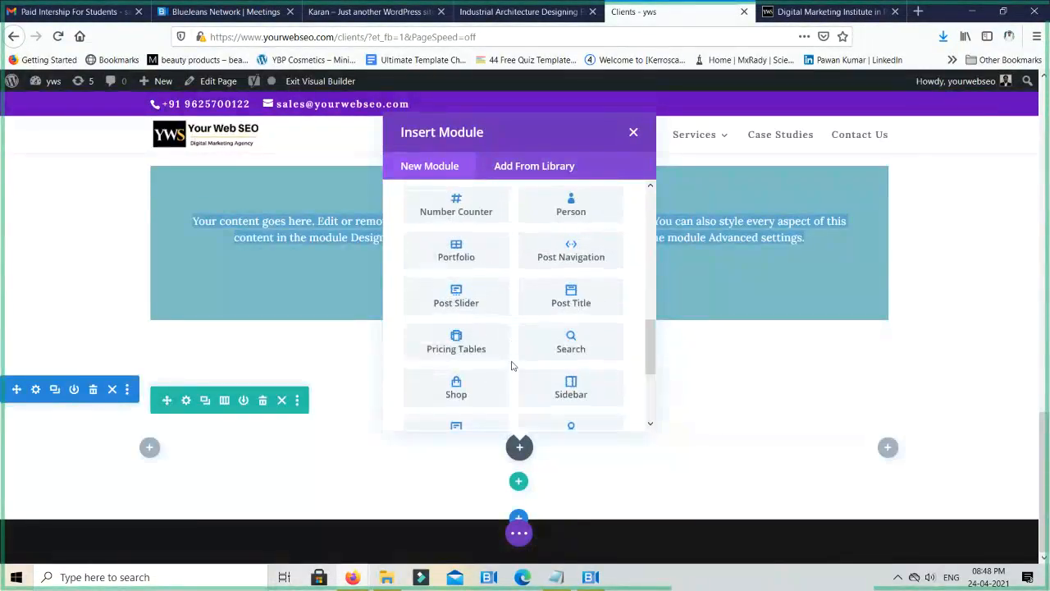
scroll(501, 345, "down", 2)
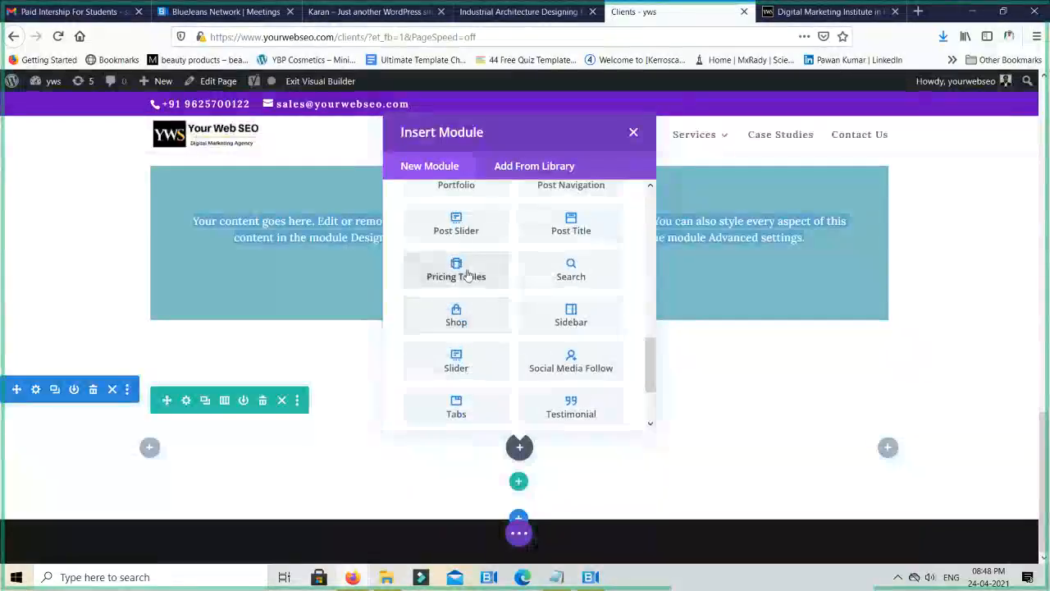
left_click(468, 276)
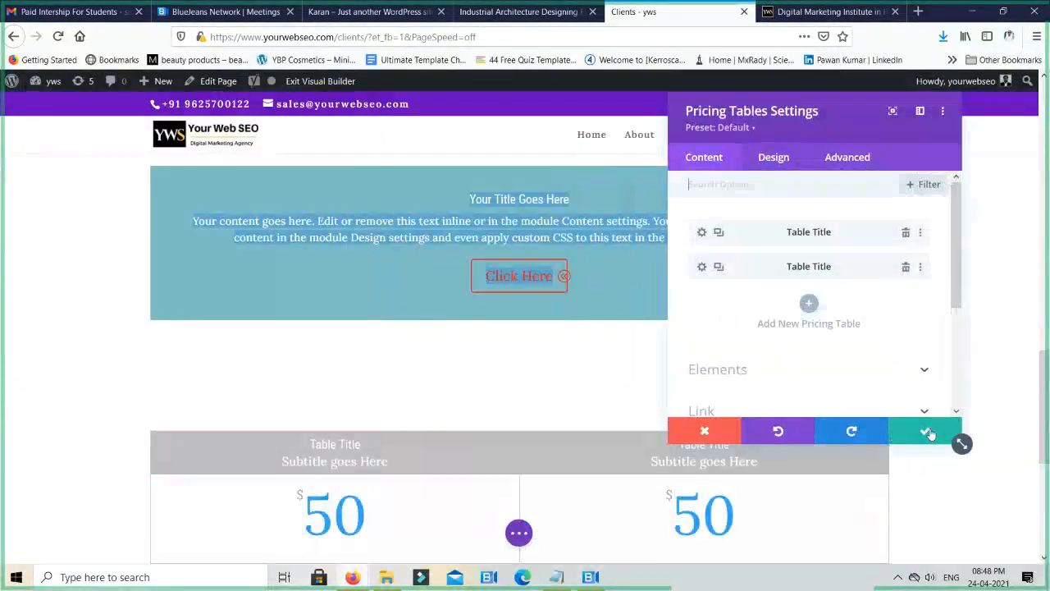
left_click(927, 433)
- Examine the Pricing Tables module's titles, prices and feature lists on the page
scroll(900, 462, "down", 2)
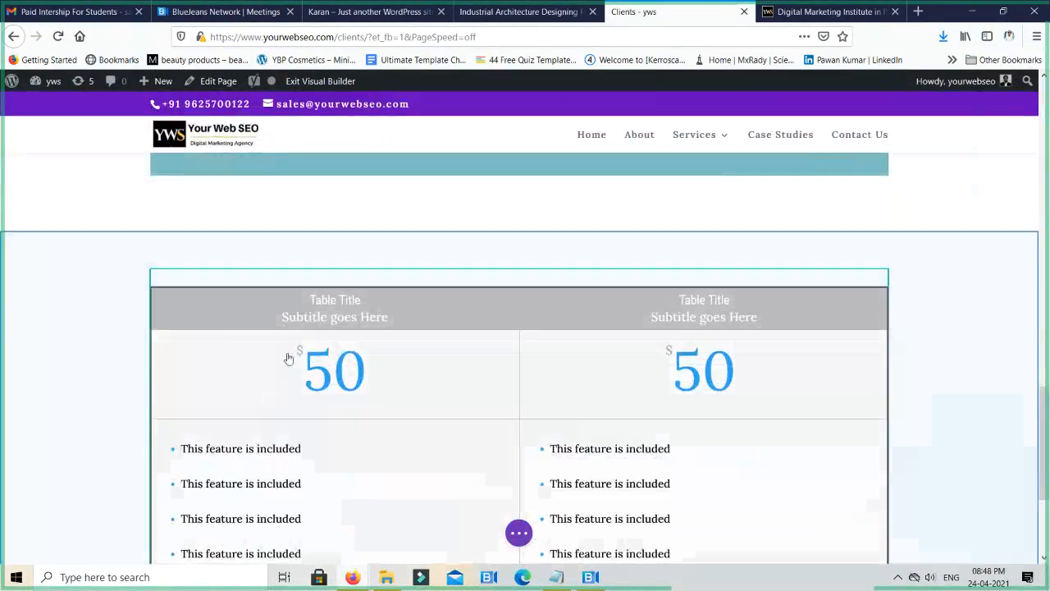
scroll(359, 411, "down", 2)
scroll(359, 411, "down", 2)
scroll(807, 352, "up", 3)
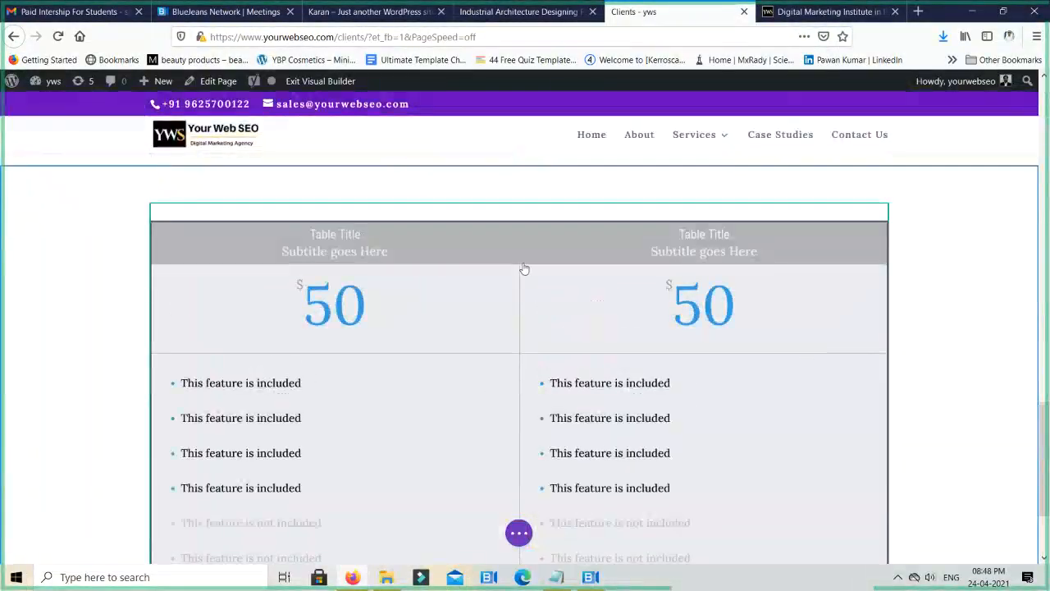
mouse_move(524, 268)
left_click(413, 372)
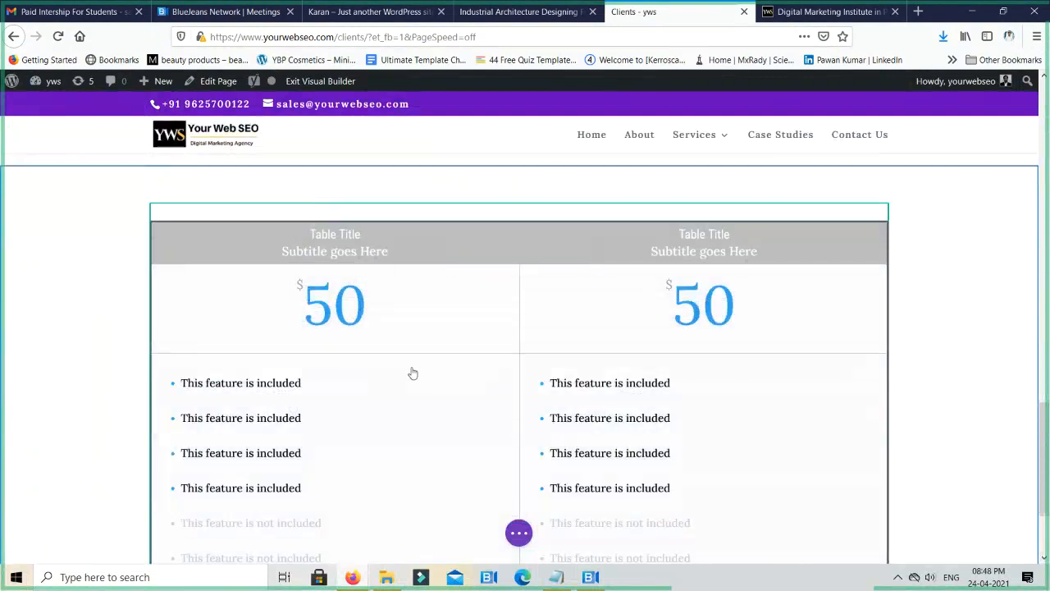
- Delete the Pricing Tables module and insert a Testimonial module in the emptied row with the default settings
mouse_move(492, 258)
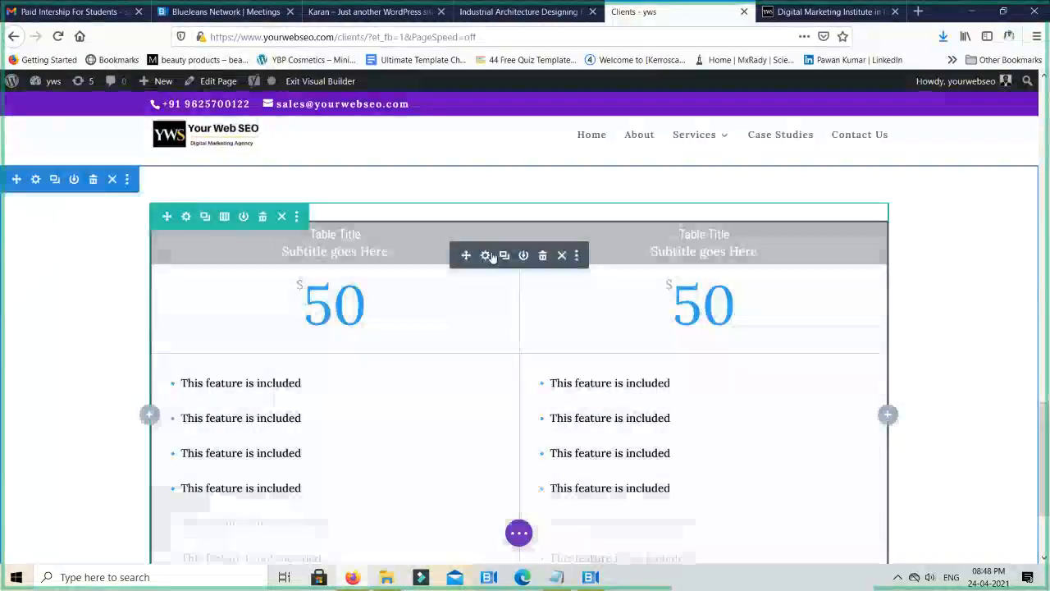
left_click(543, 256)
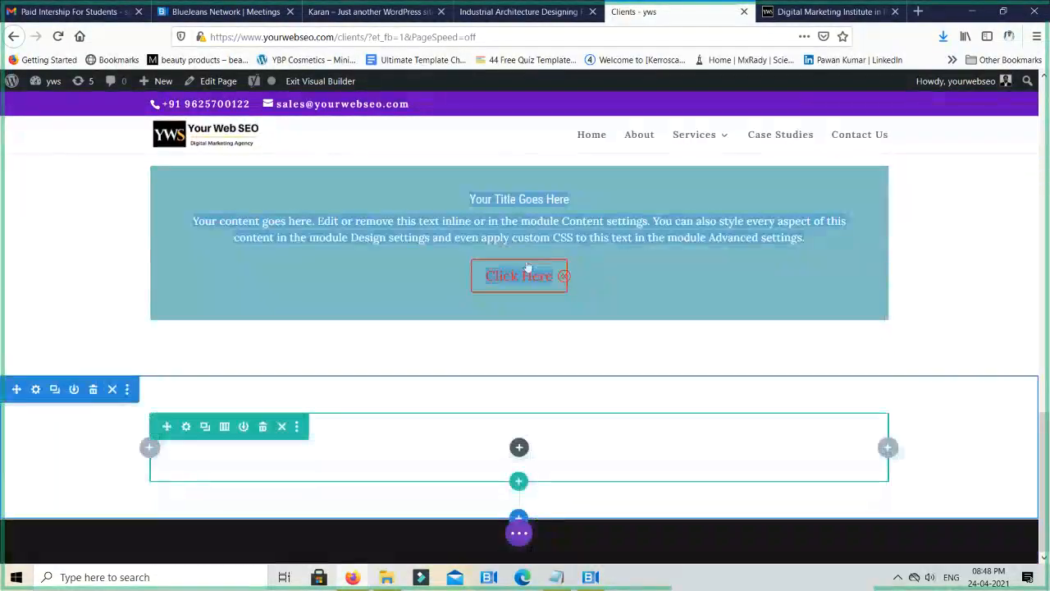
left_click(519, 447)
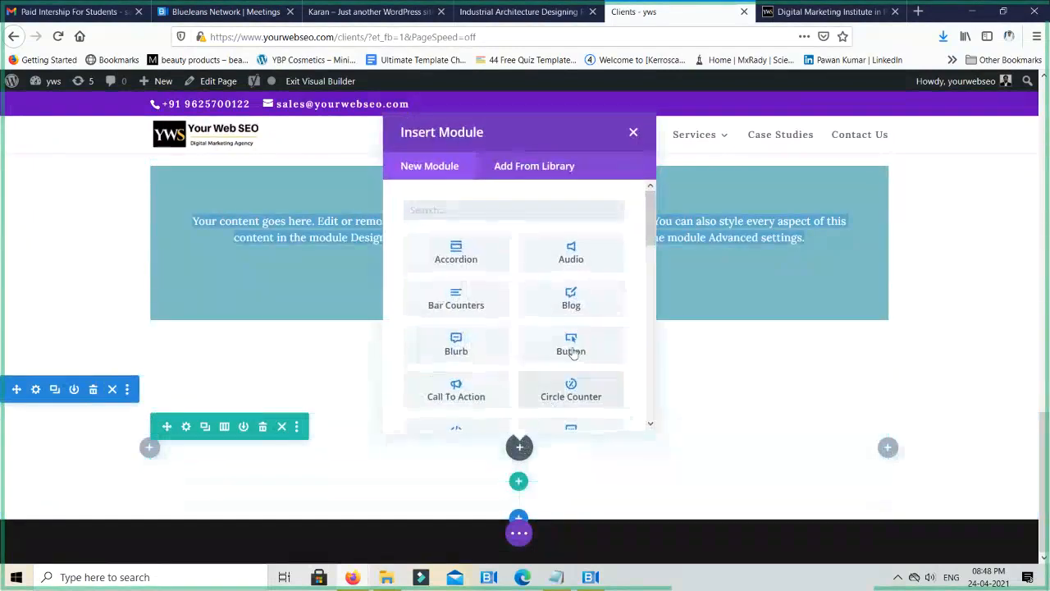
scroll(505, 359, "down", 6)
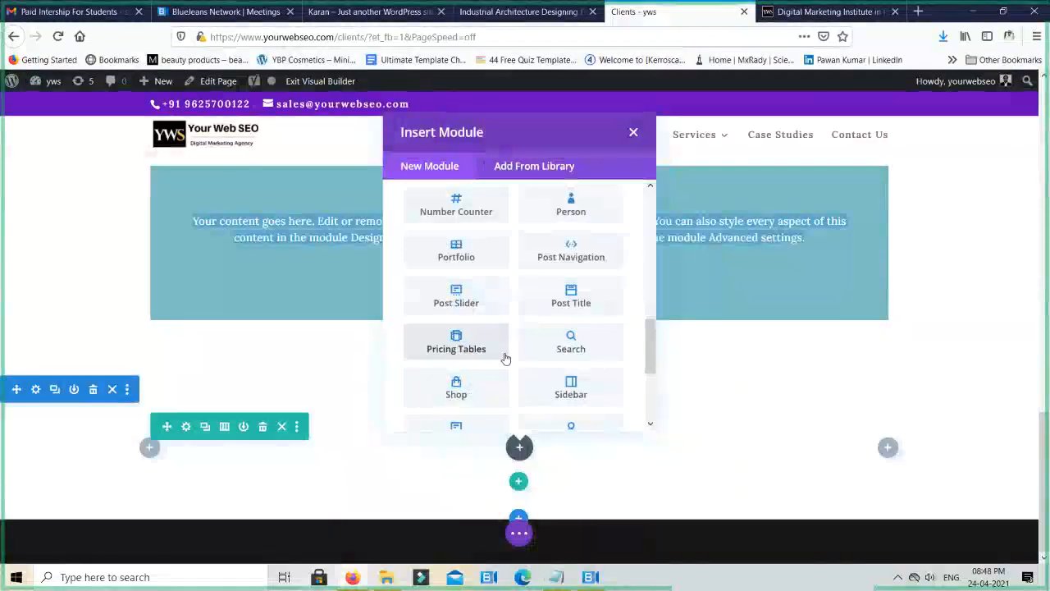
scroll(506, 358, "down", 3)
scroll(505, 358, "down", 1)
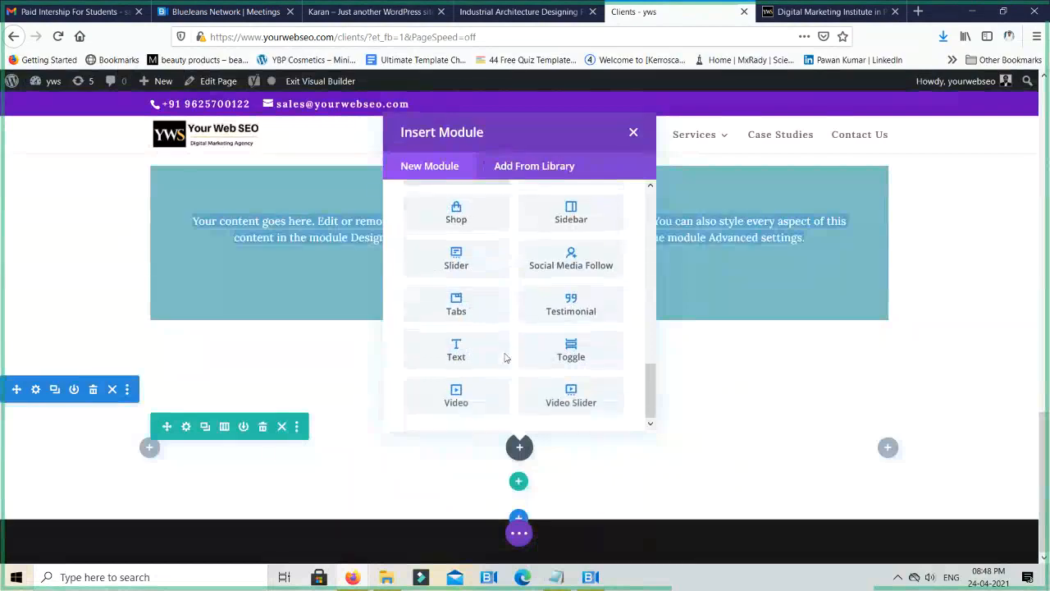
left_click(571, 304)
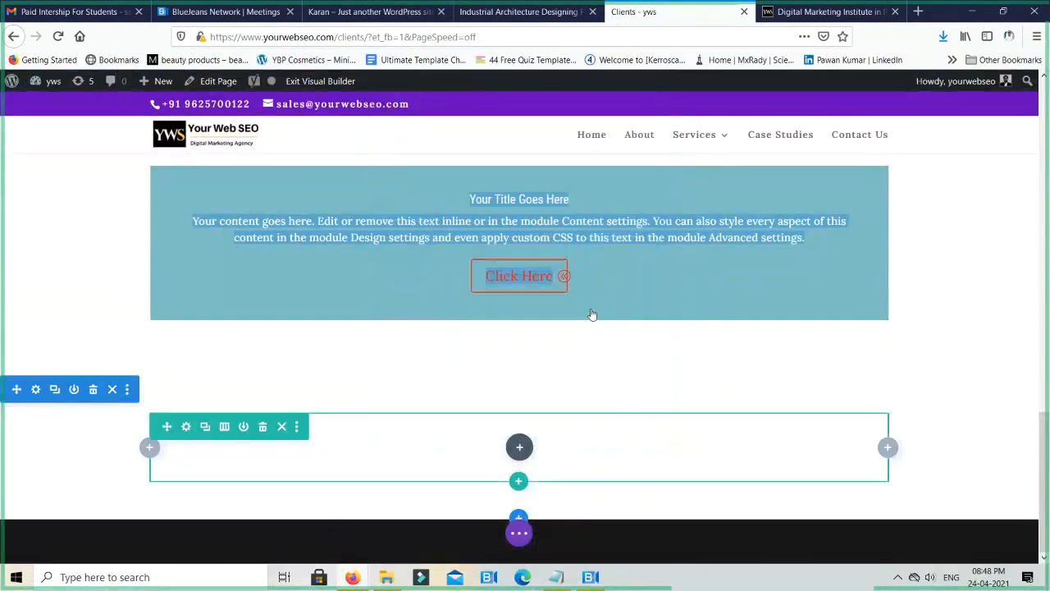
left_click(958, 438)
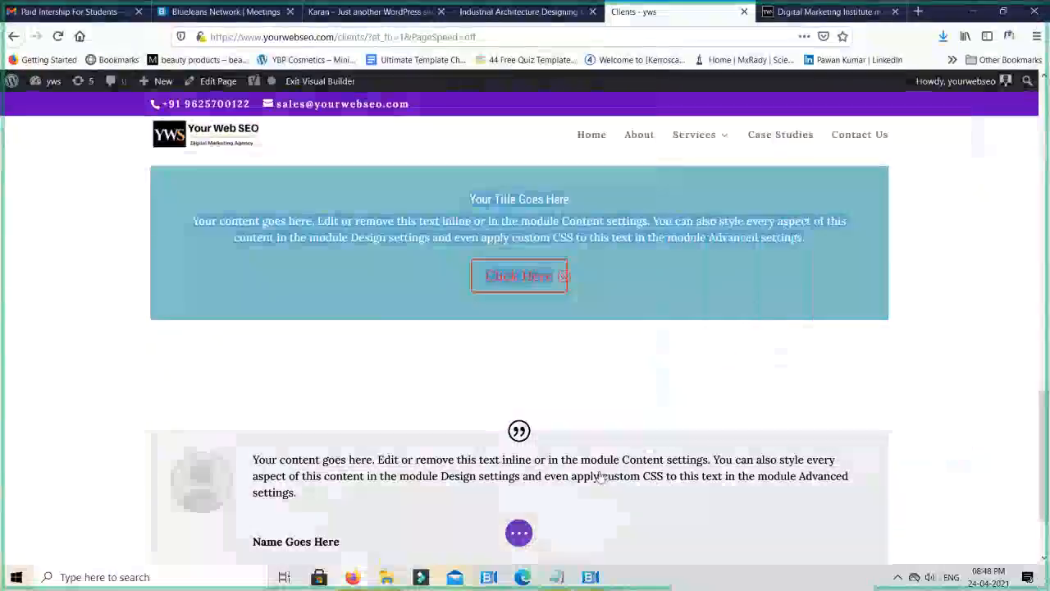
- Remove the placeholder portrait image from the Testimonial module and confirm its settings
scroll(293, 441, "down", 1)
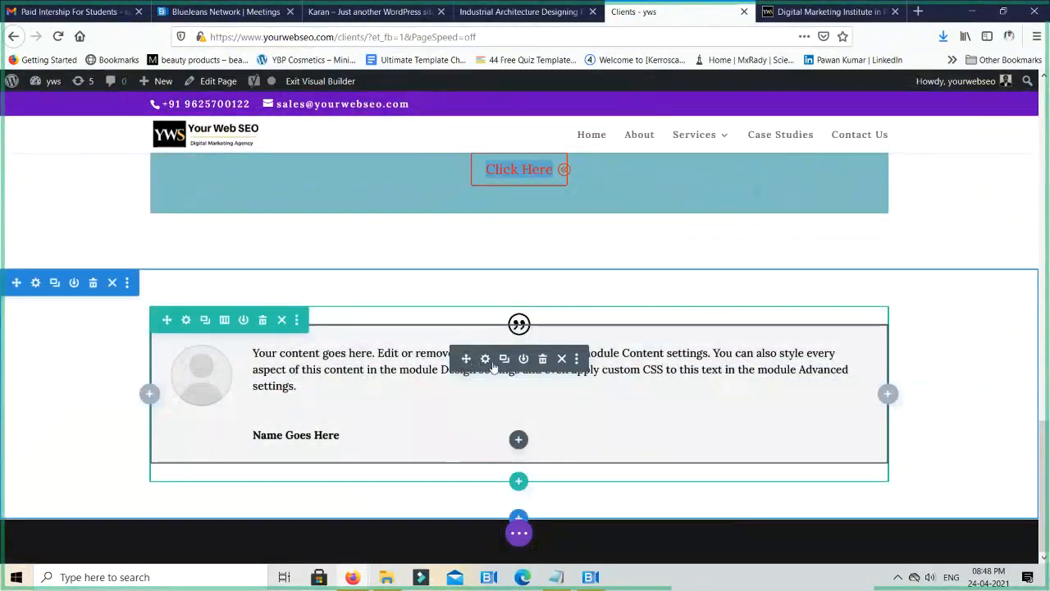
left_click(491, 368)
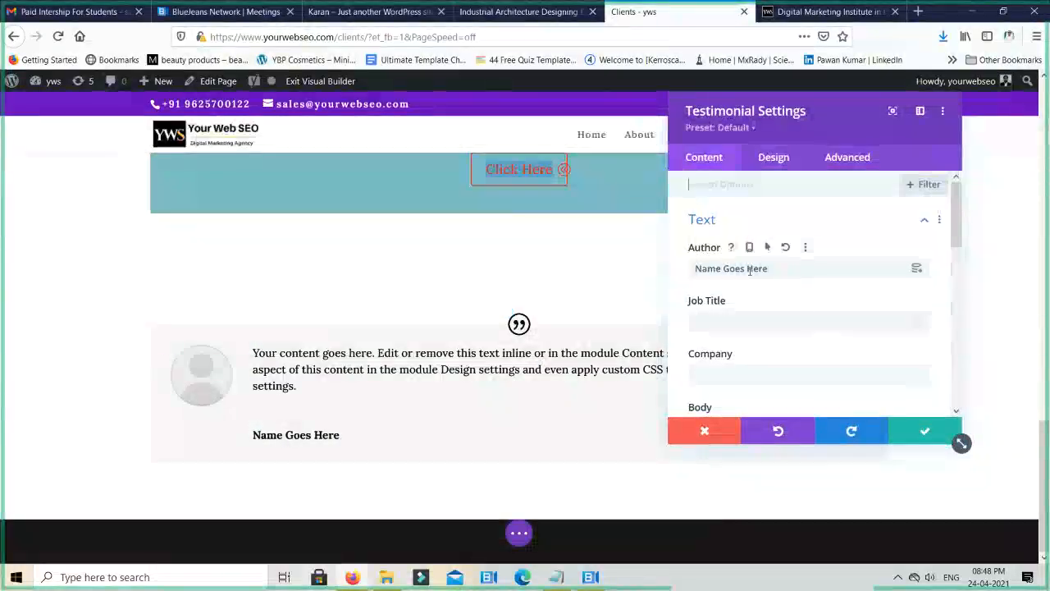
left_click(728, 374)
scroll(741, 370, "down", 4)
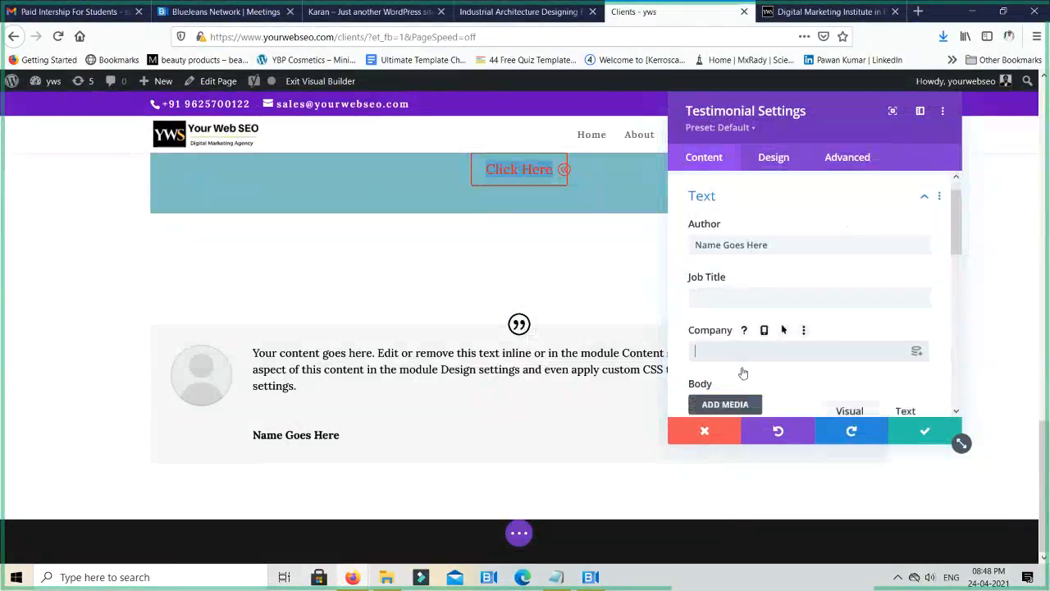
scroll(747, 383, "up", 2)
scroll(746, 379, "down", 5)
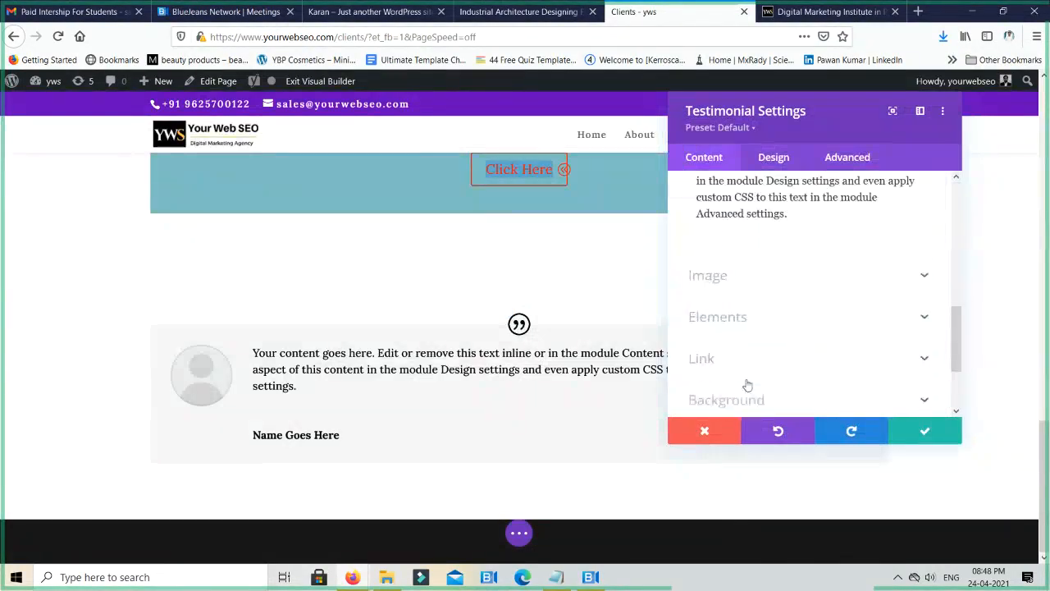
left_click(763, 290)
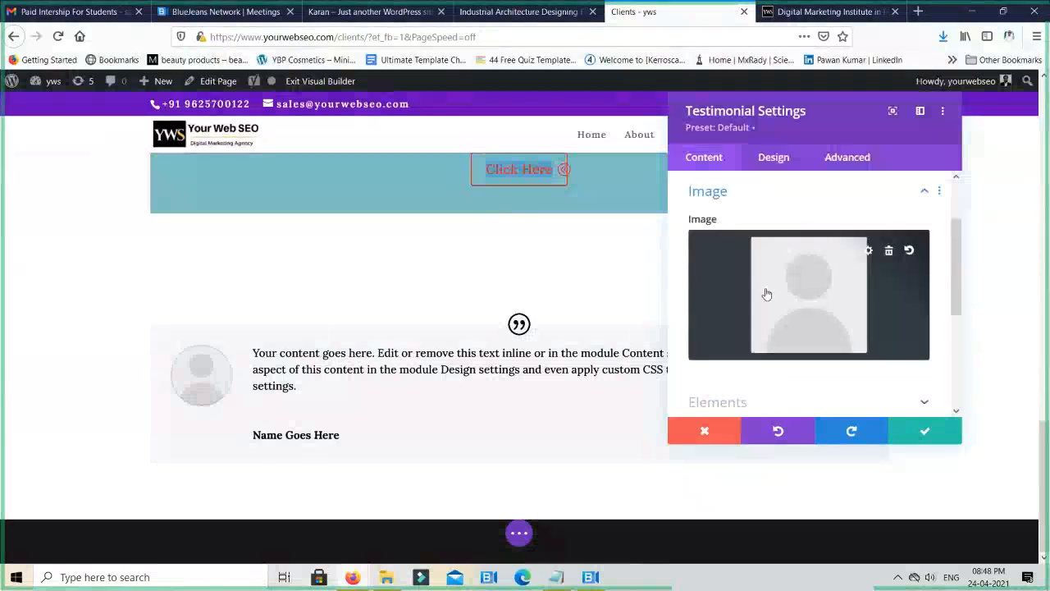
left_click(890, 252)
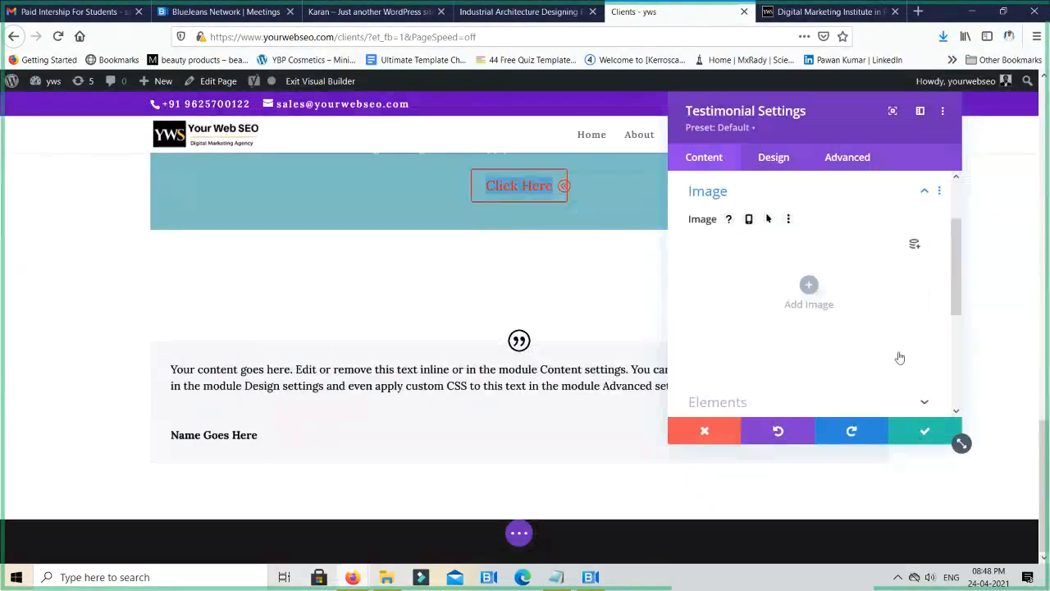
left_click(922, 433)
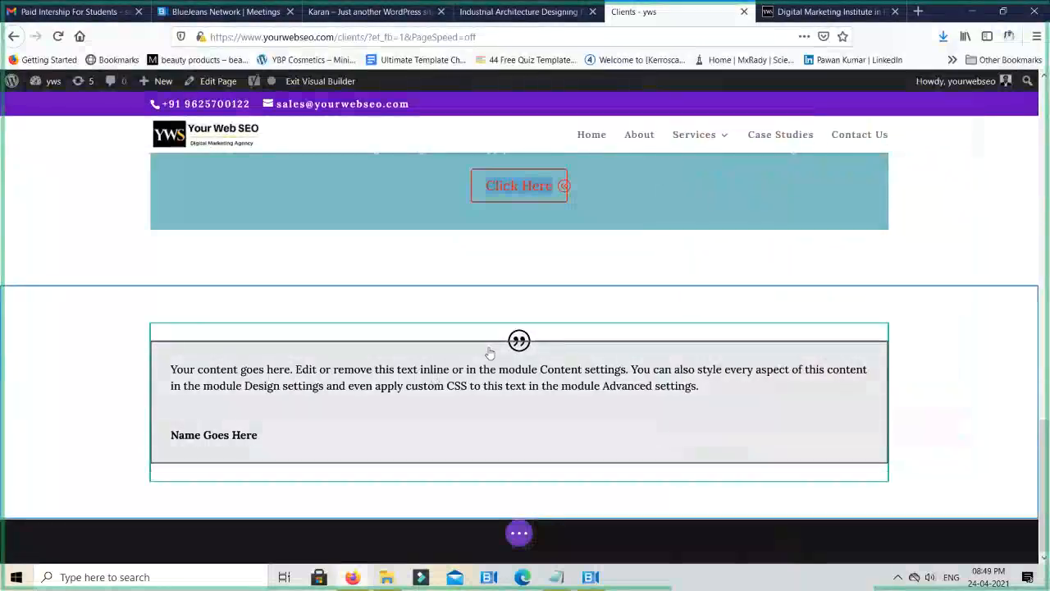
- Delete the Testimonial module and insert a Social Media Follow module in the emptied row
left_click(543, 375)
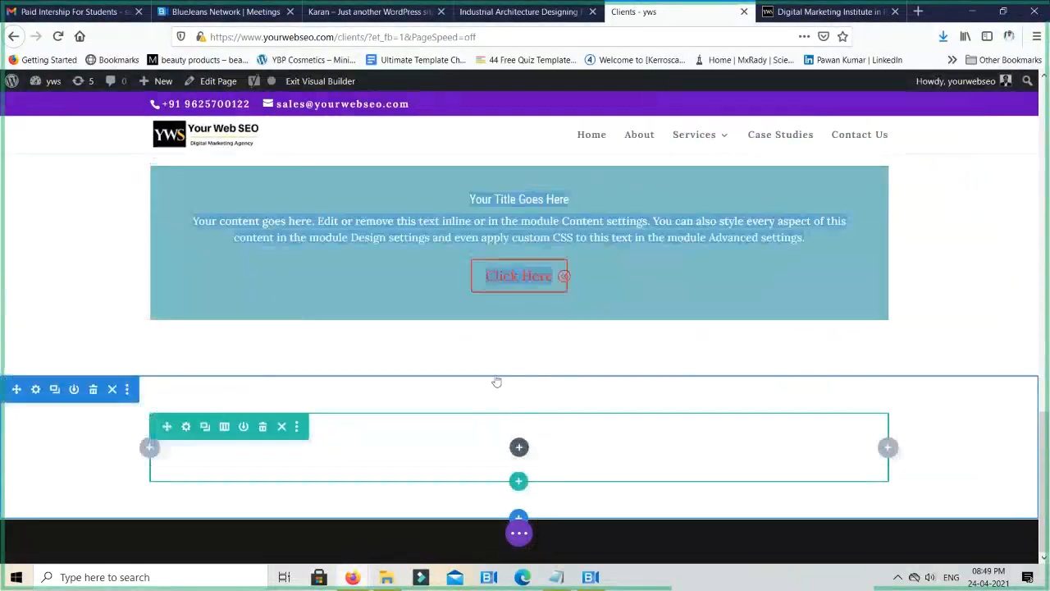
left_click(519, 446)
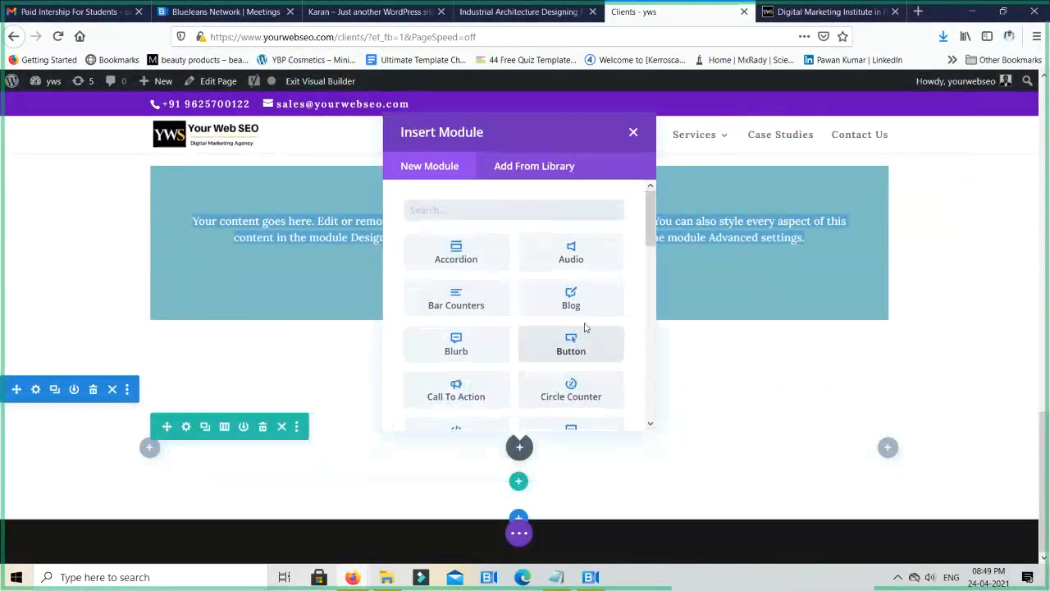
scroll(542, 353, "down", 5)
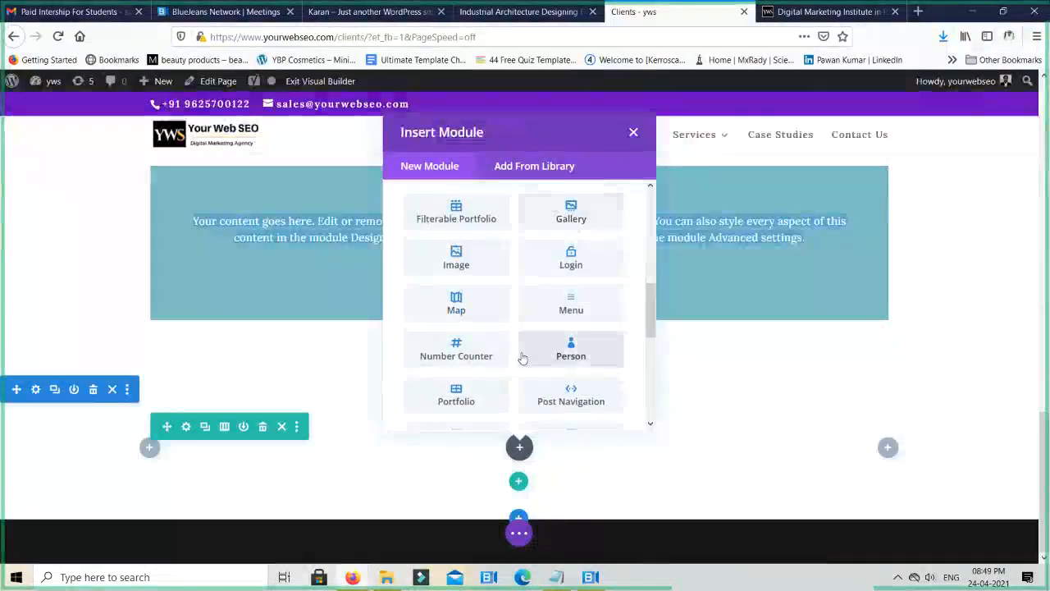
scroll(523, 358, "down", 4)
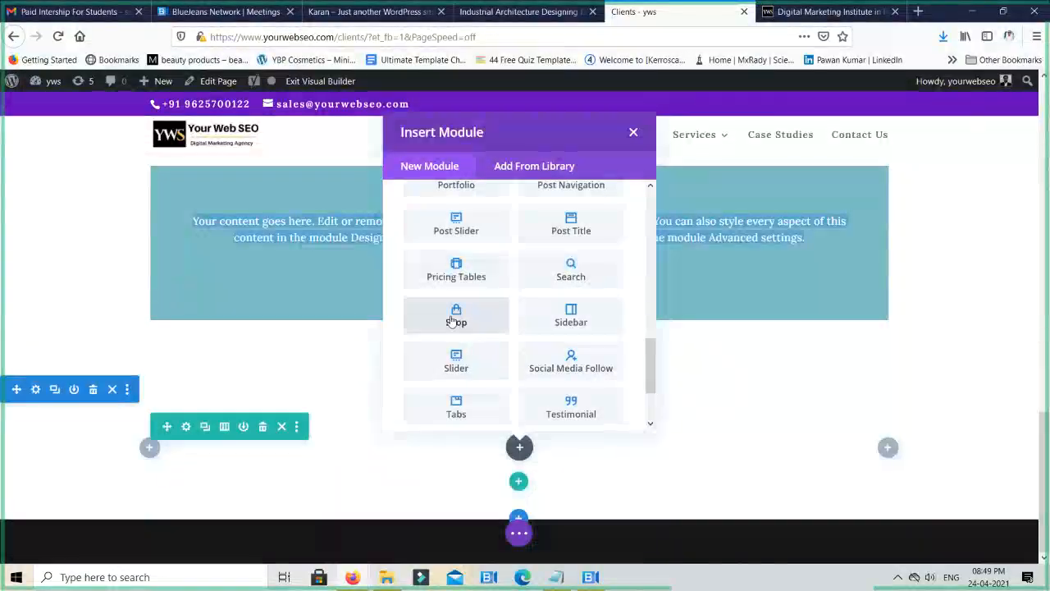
left_click(587, 361)
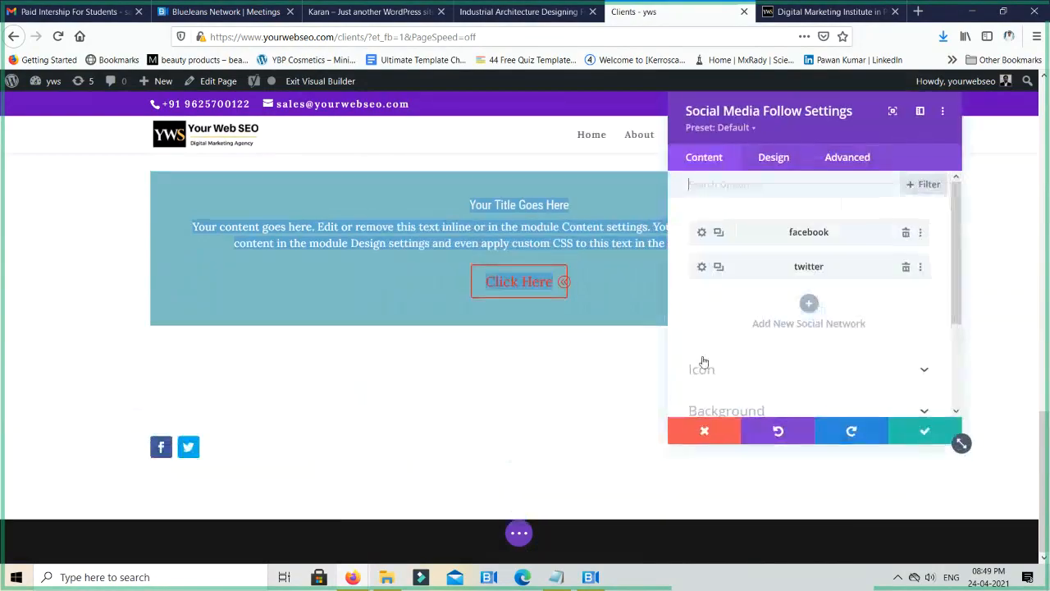
- Add a Skype network to the Social Media Follow module, enter its account name, and save it
left_click(808, 305)
left_click(778, 277)
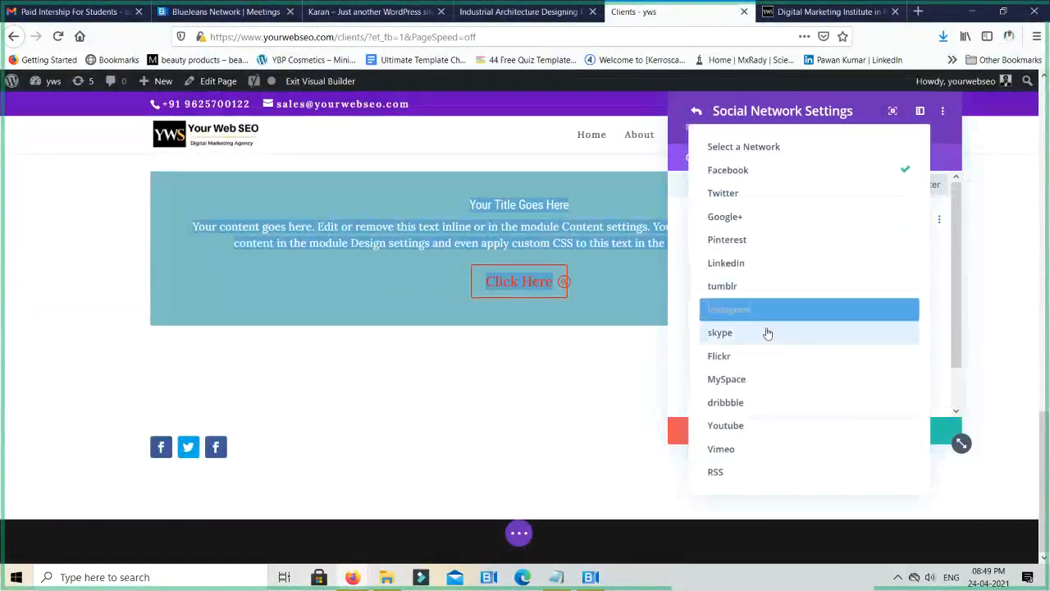
left_click(764, 336)
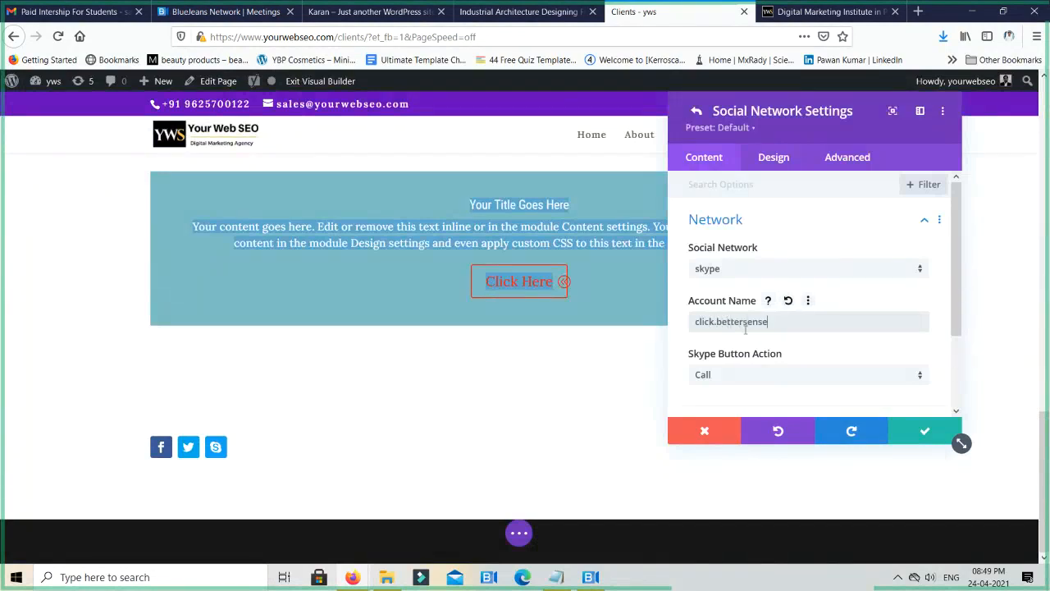
left_click(924, 431)
- Add a Pinterest network to the module, keep # as its account link URL, and save it
left_click(809, 338)
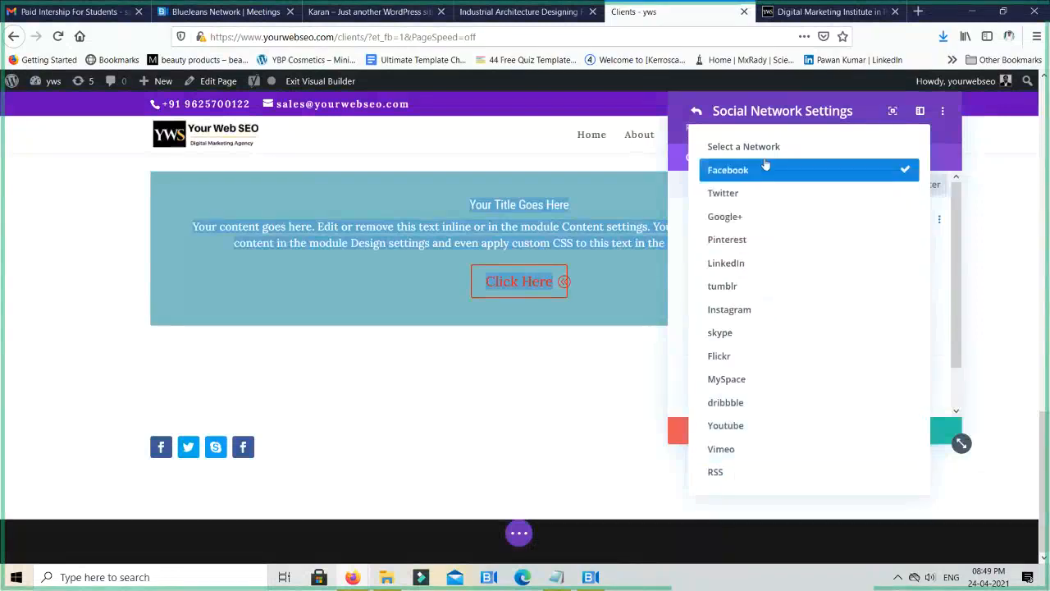
left_click(769, 243)
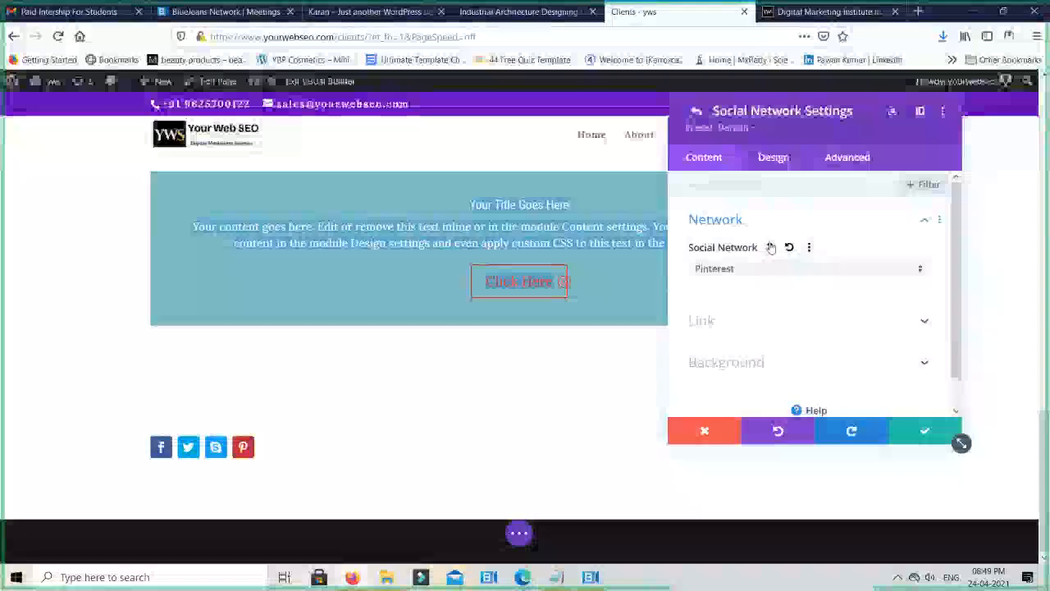
left_click(737, 319)
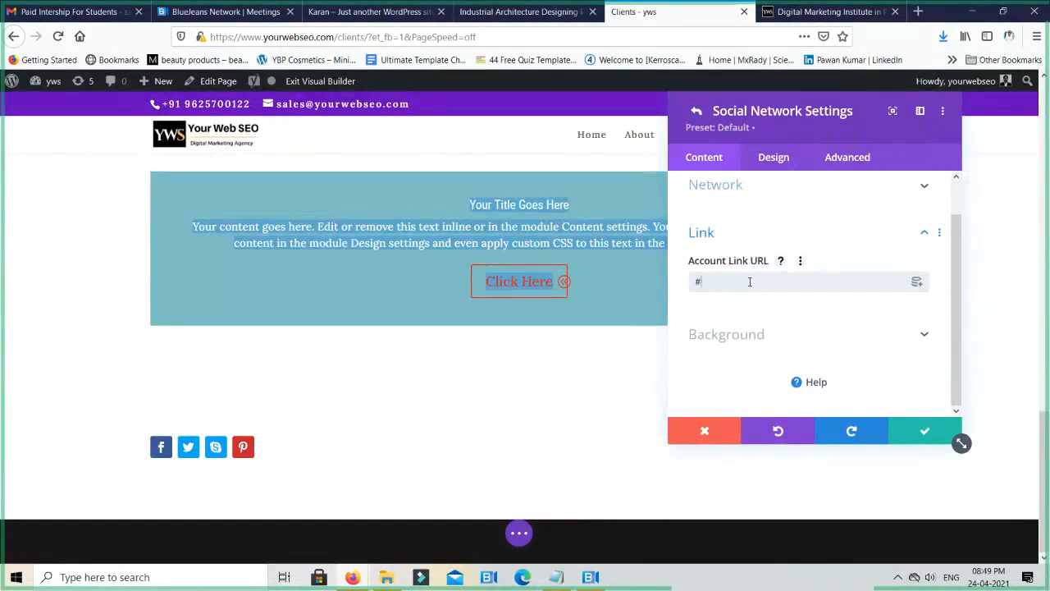
left_click(886, 425)
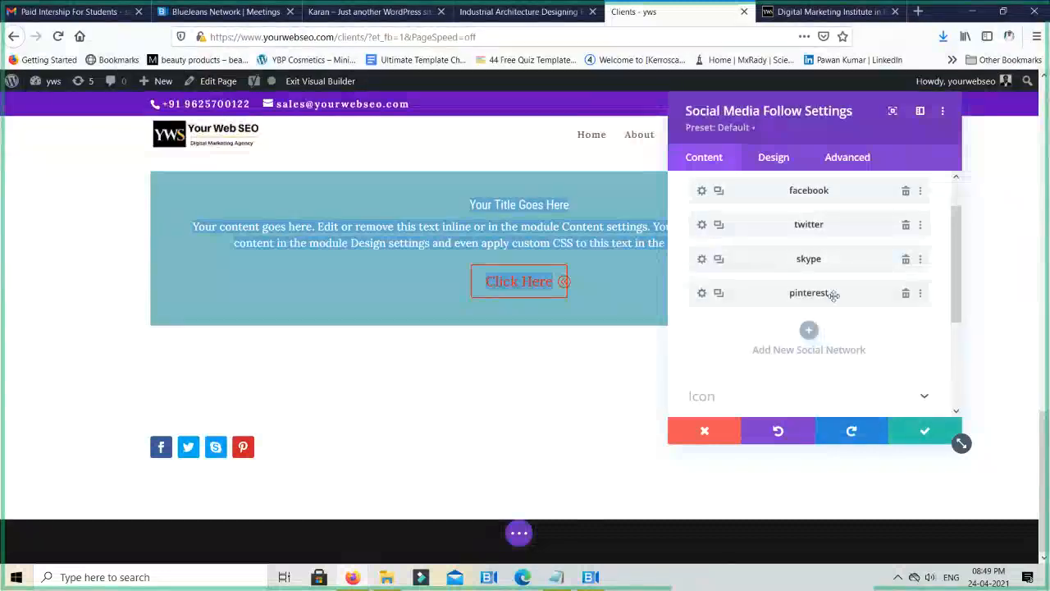
- Set the Social Media Follow module's alignment to centre
left_click(776, 159)
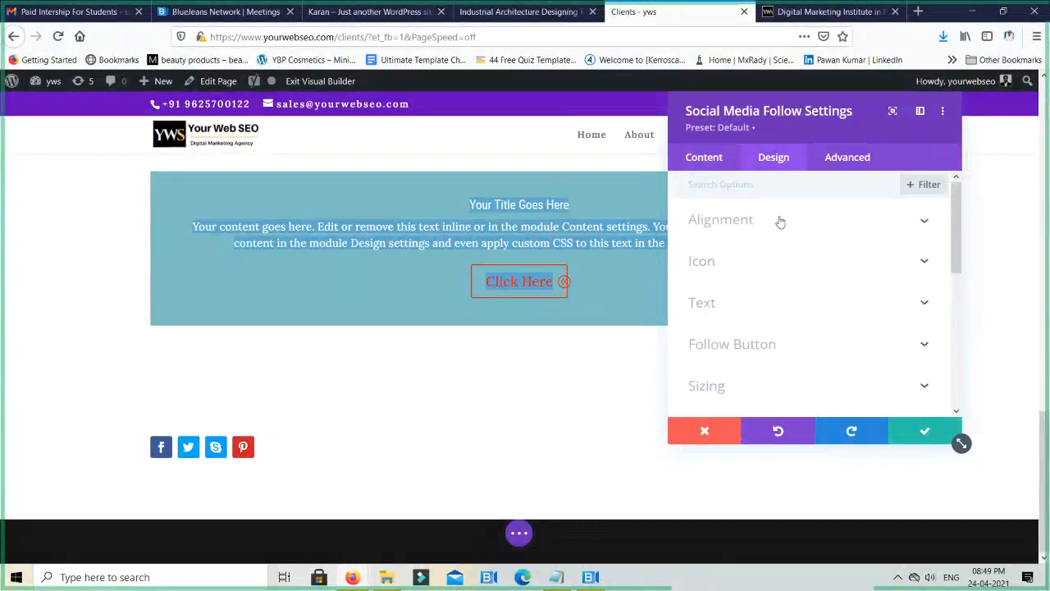
left_click(780, 222)
left_click(809, 270)
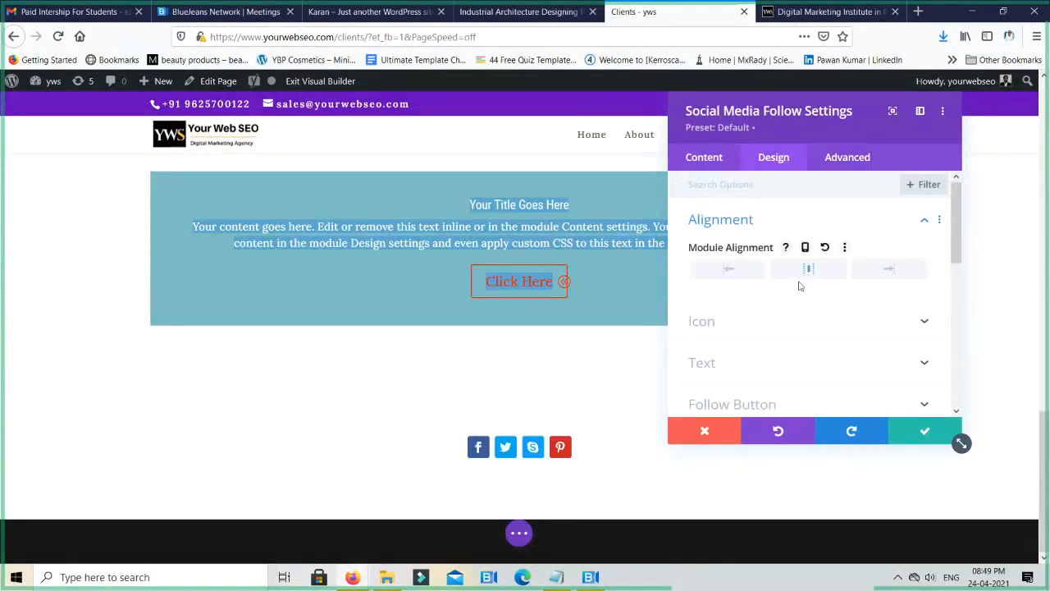
- Turn on the custom icon size, make the social icons slightly larger, and save the module and the page
left_click(763, 320)
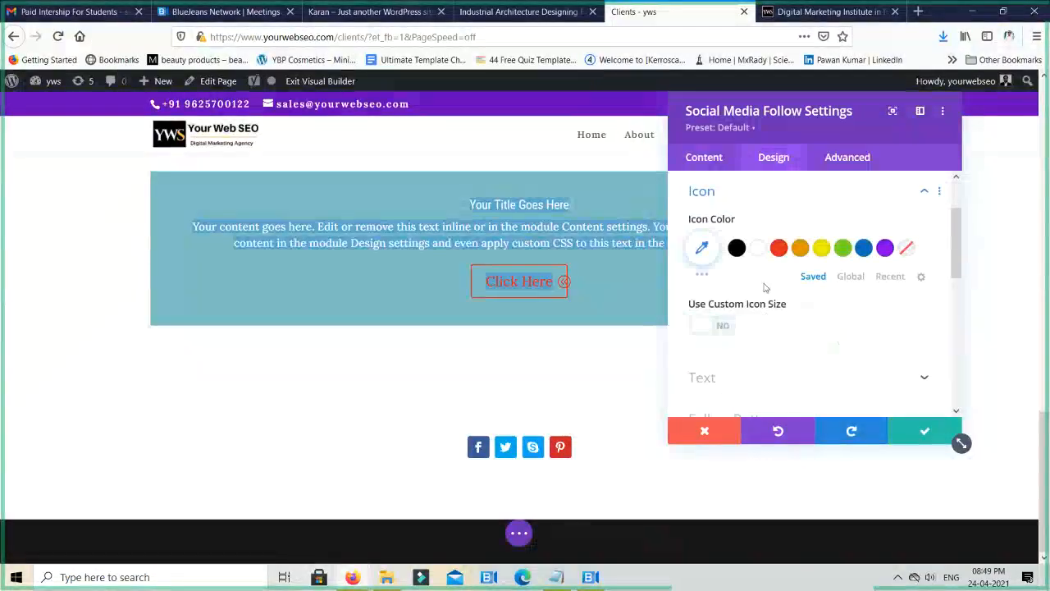
left_click(719, 328)
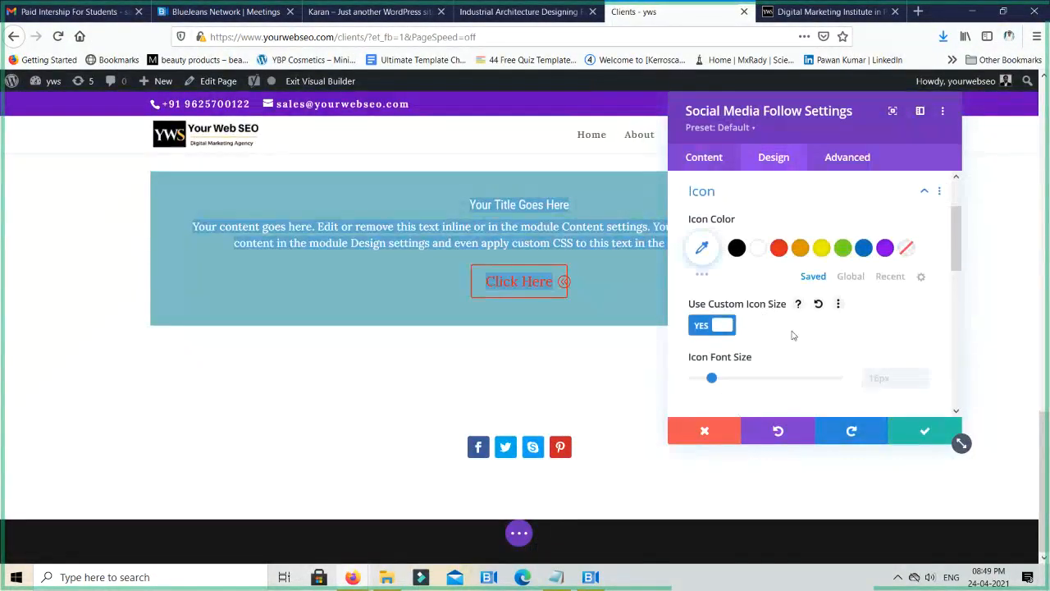
mouse_move(751, 380)
left_mouse_down()
mouse_move(707, 379)
mouse_move(734, 379)
left_mouse_up()
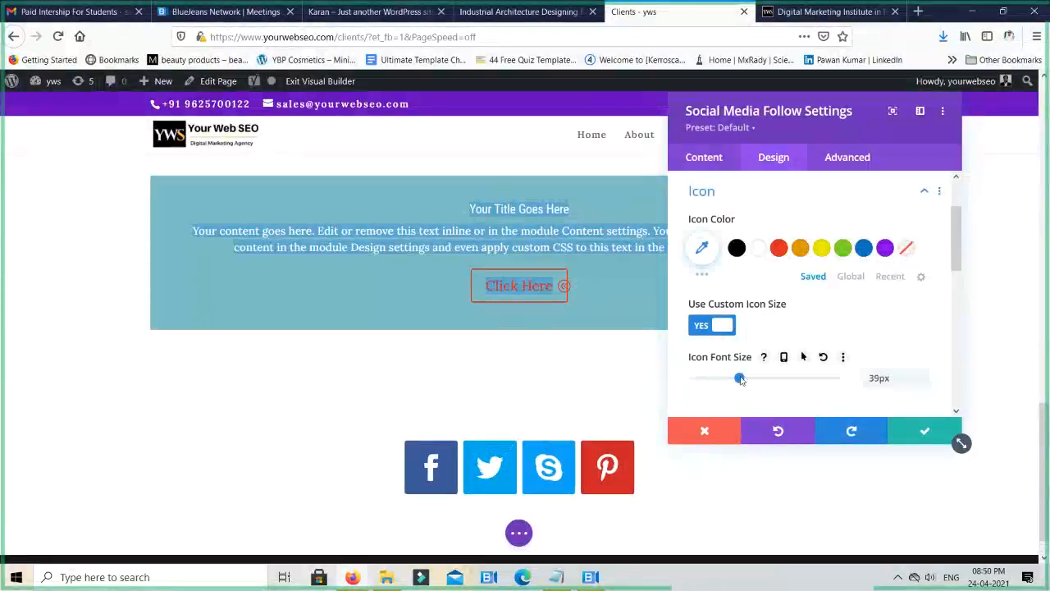
left_click(716, 379)
scroll(831, 339, "down", 5)
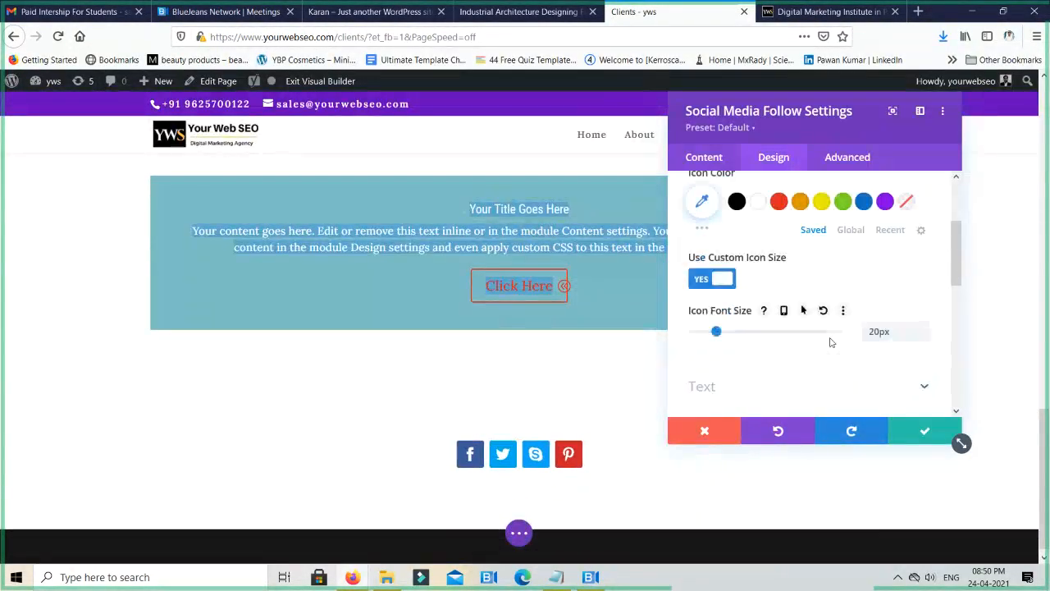
left_click(905, 431)
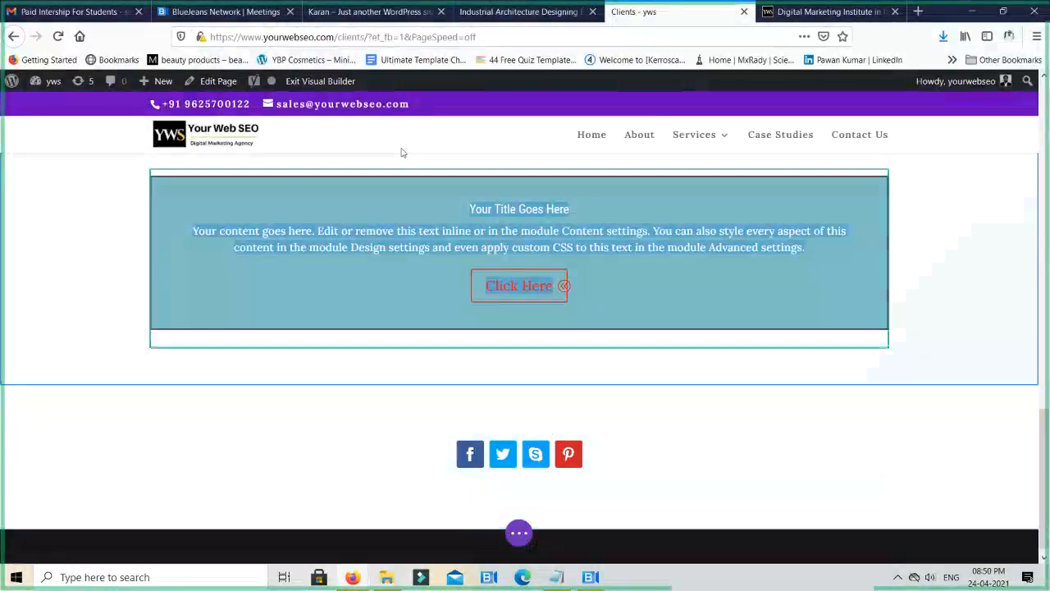
left_click(328, 81)
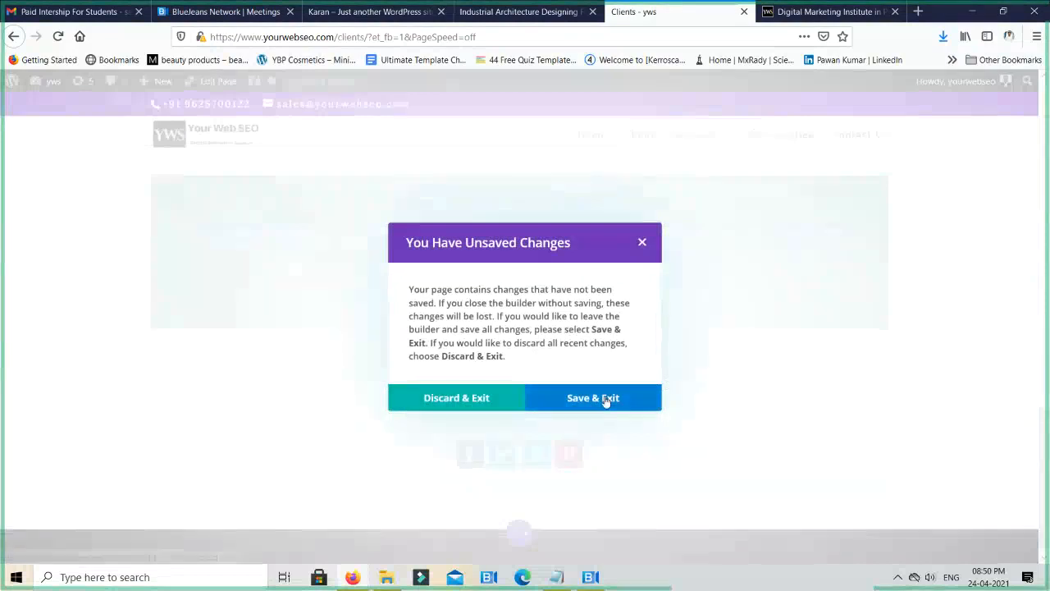
left_click(604, 399)
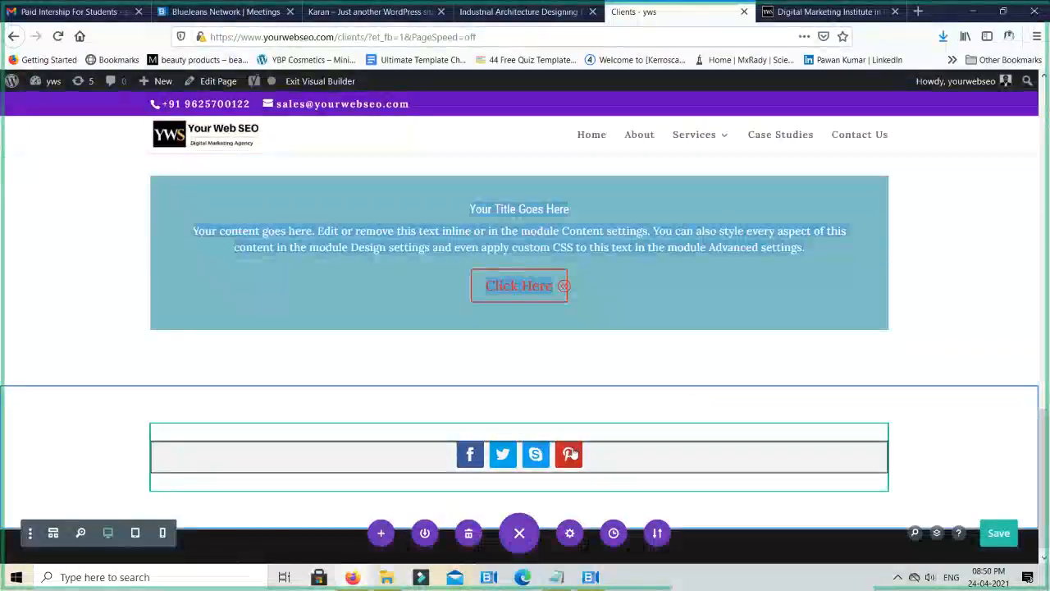
left_click(485, 448)
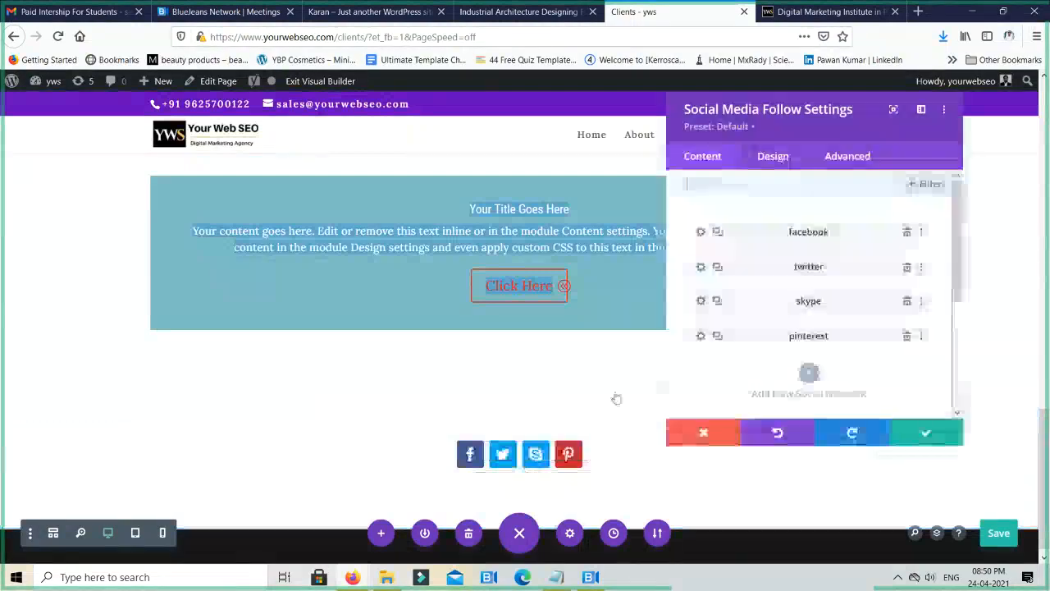
left_click(703, 233)
left_click(728, 321)
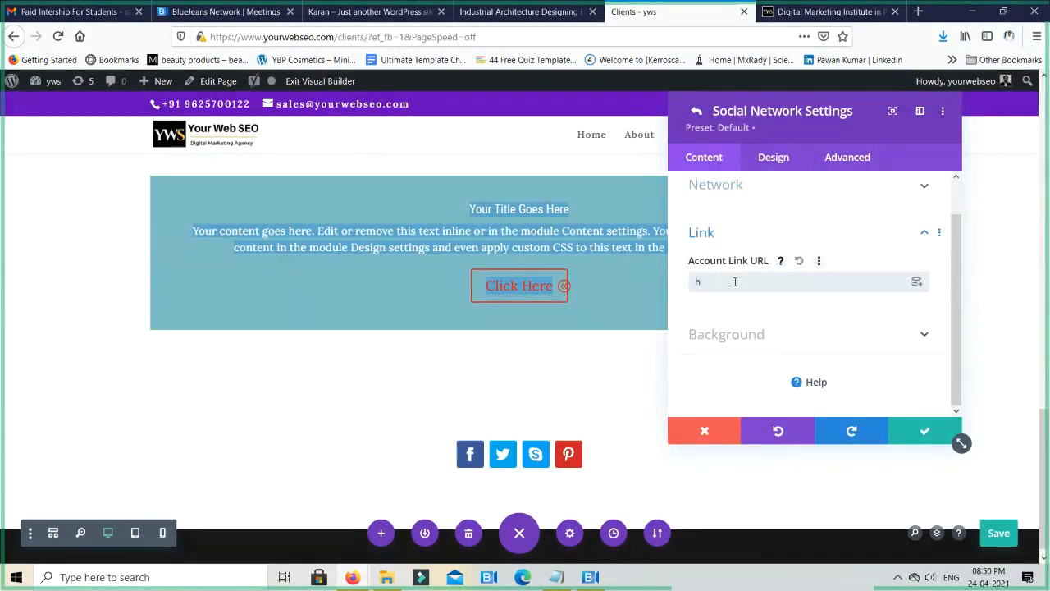
left_click(735, 281)
type("http://")
type("facebook.com/yourwebseo")
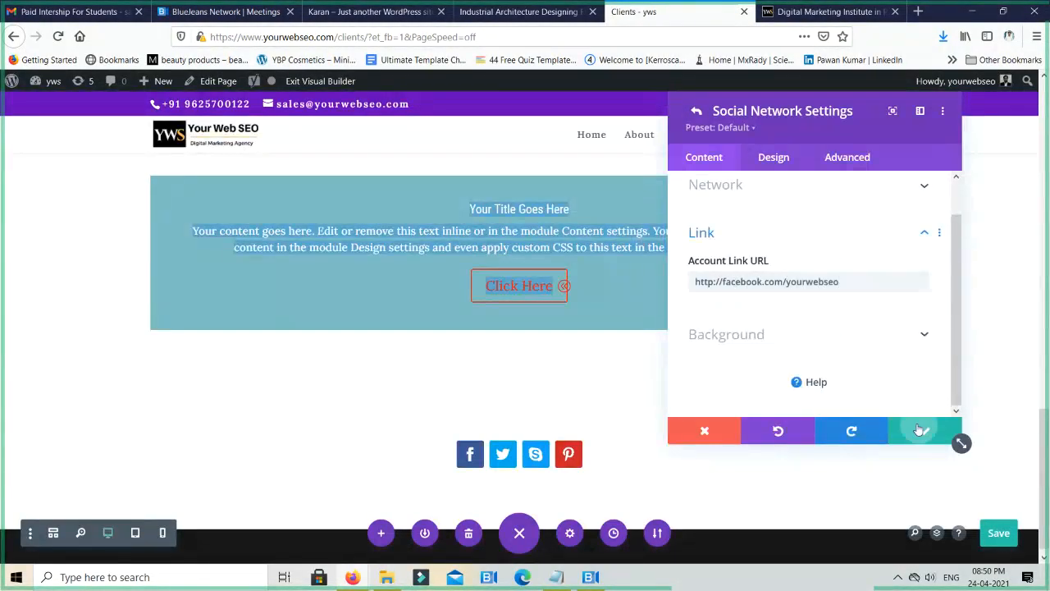
left_click(921, 430)
left_click(919, 430)
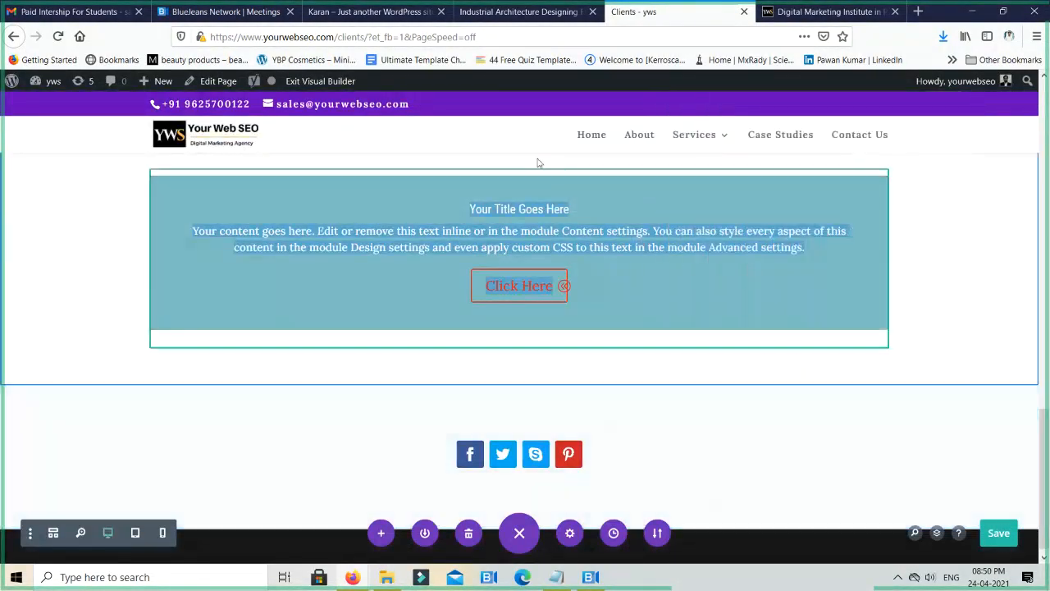
- Exit the visual builder and check the Facebook icon's link on the live Clients page, closing the opened page
left_click(325, 82)
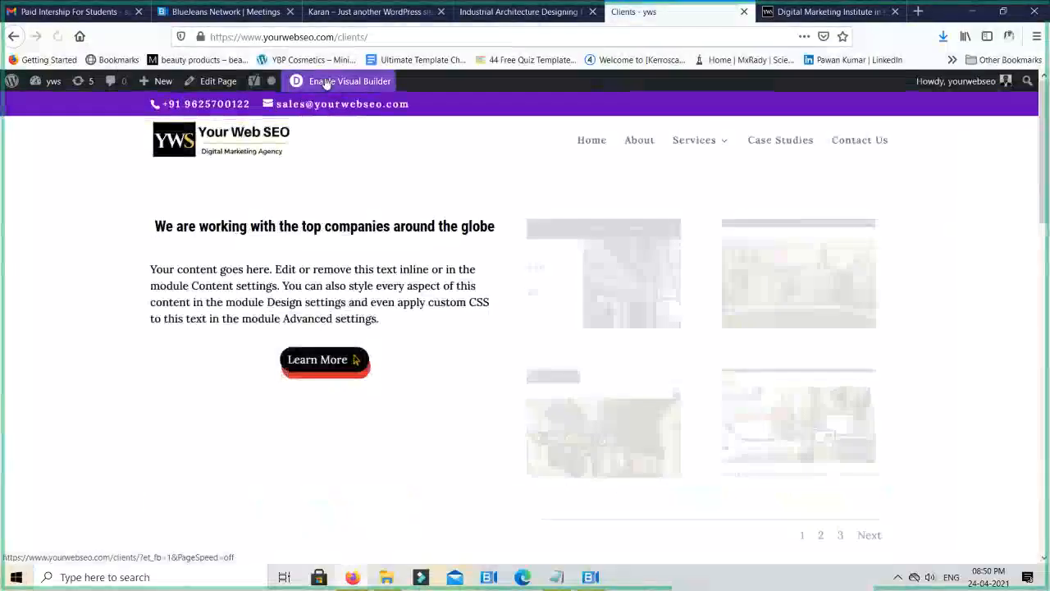
scroll(474, 338, "down", 10)
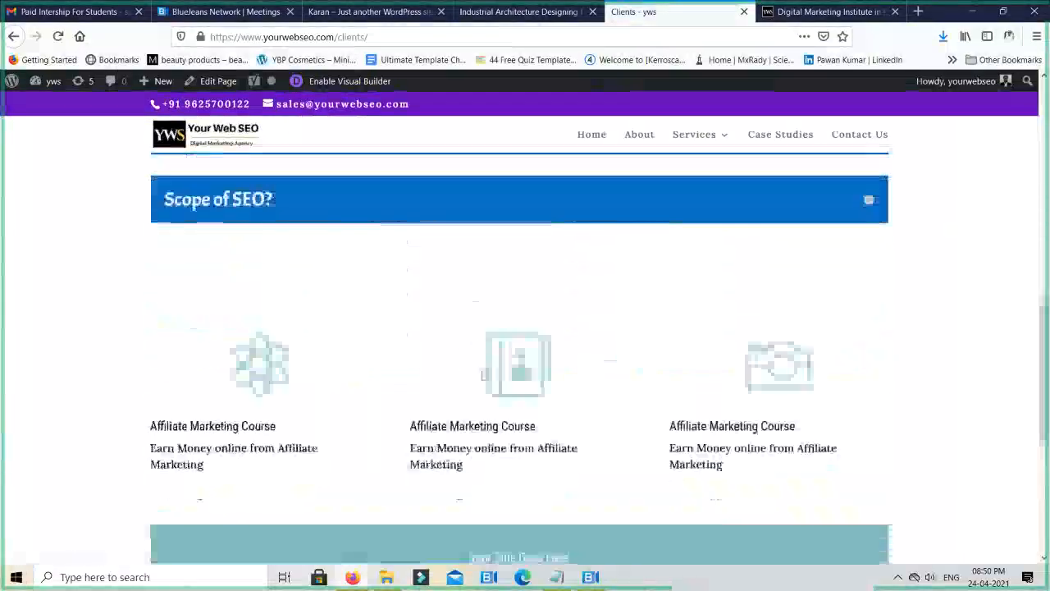
scroll(484, 374, "down", 4)
left_click(468, 476)
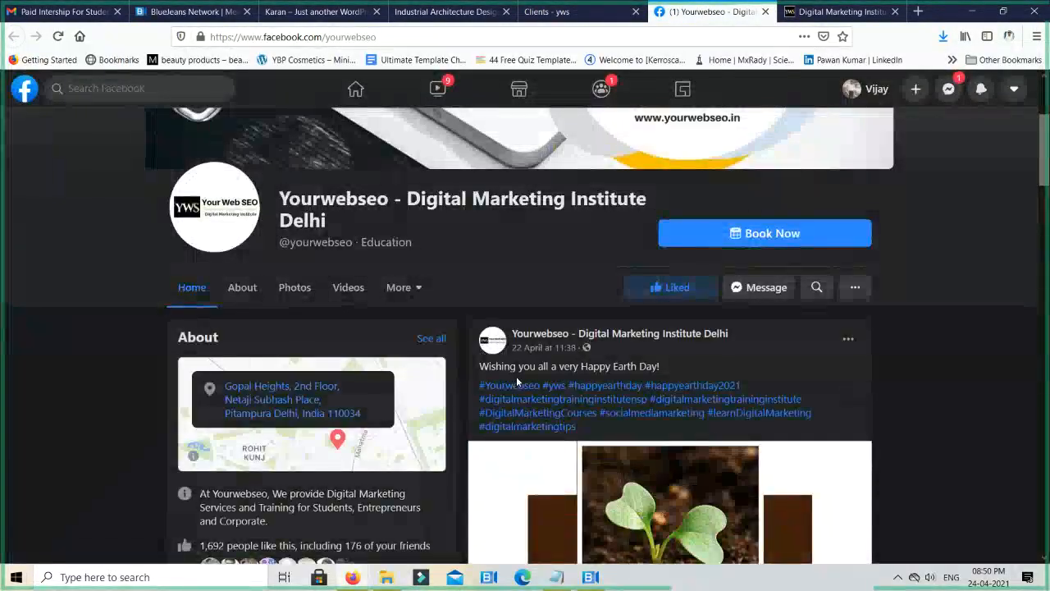
key("ctrl+w")
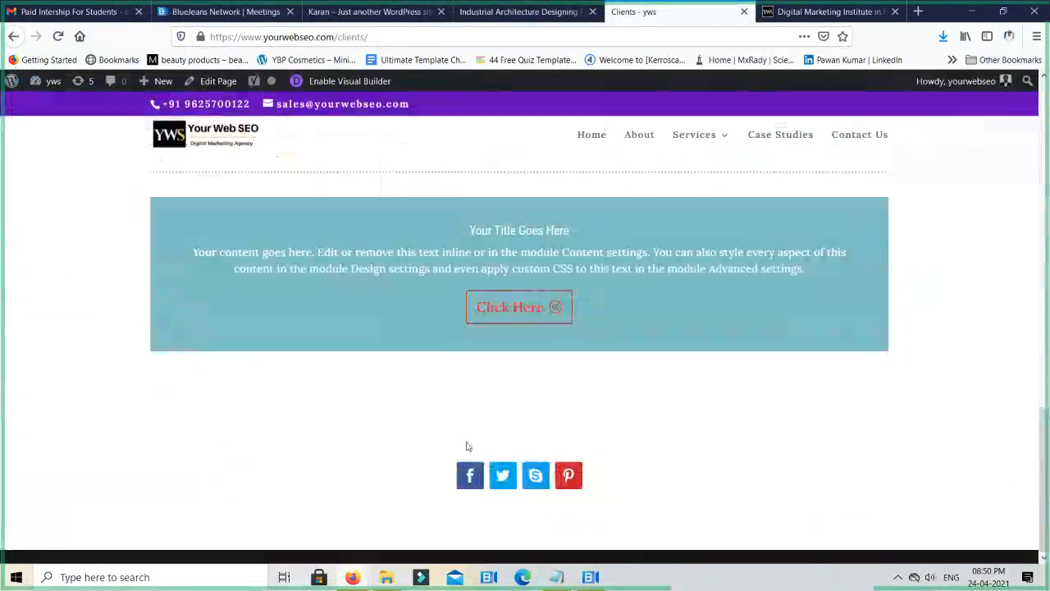
- Enable the visual builder on the Clients page and open the Social Media Follow module's settings
left_click(348, 80)
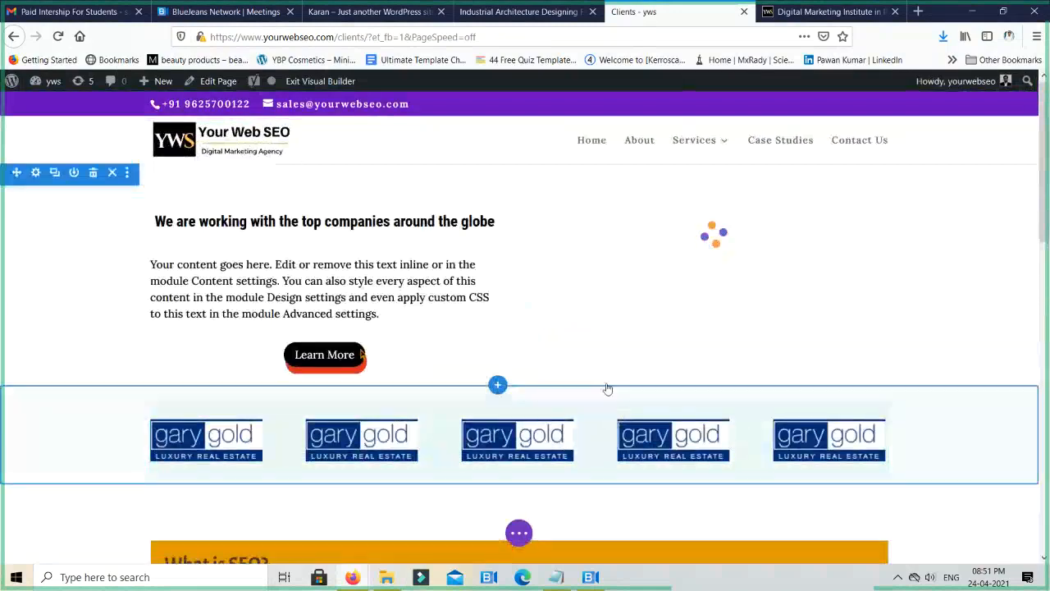
scroll(608, 388, "down", 15)
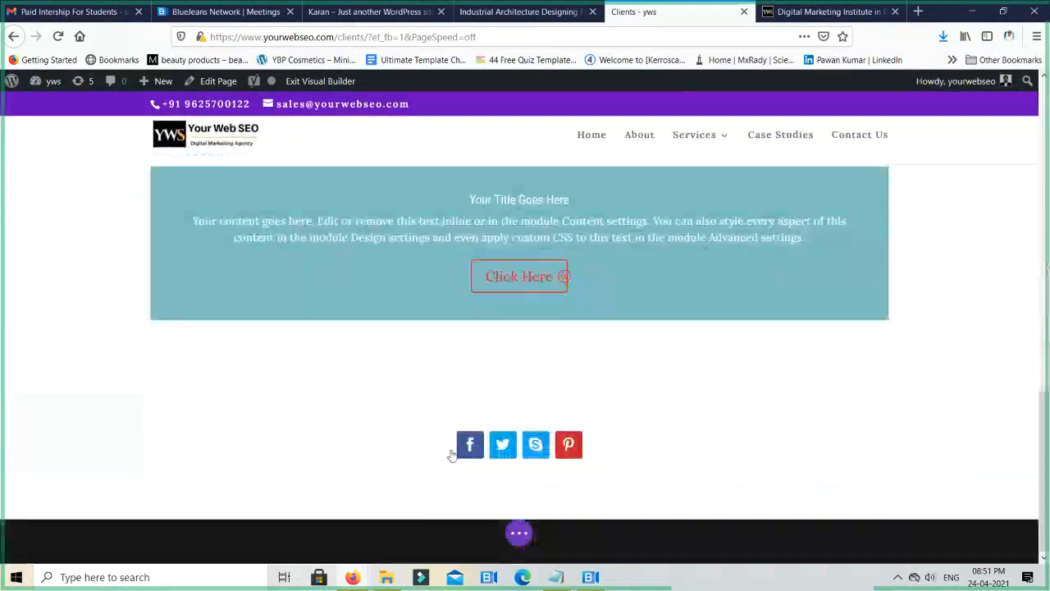
scroll(457, 433, "up", 4)
scroll(465, 445, "down", 4)
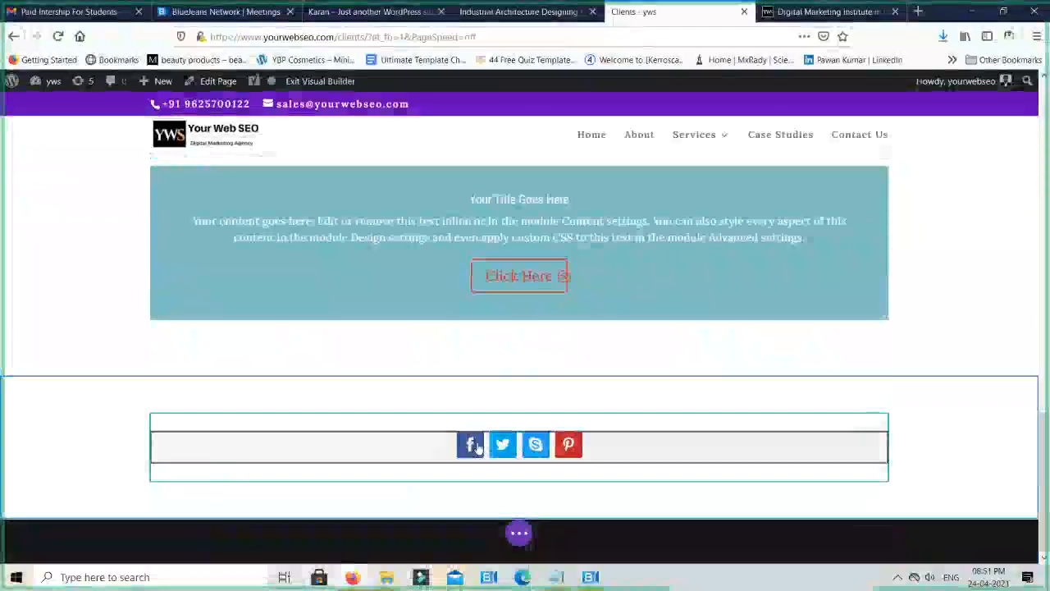
left_click(536, 450)
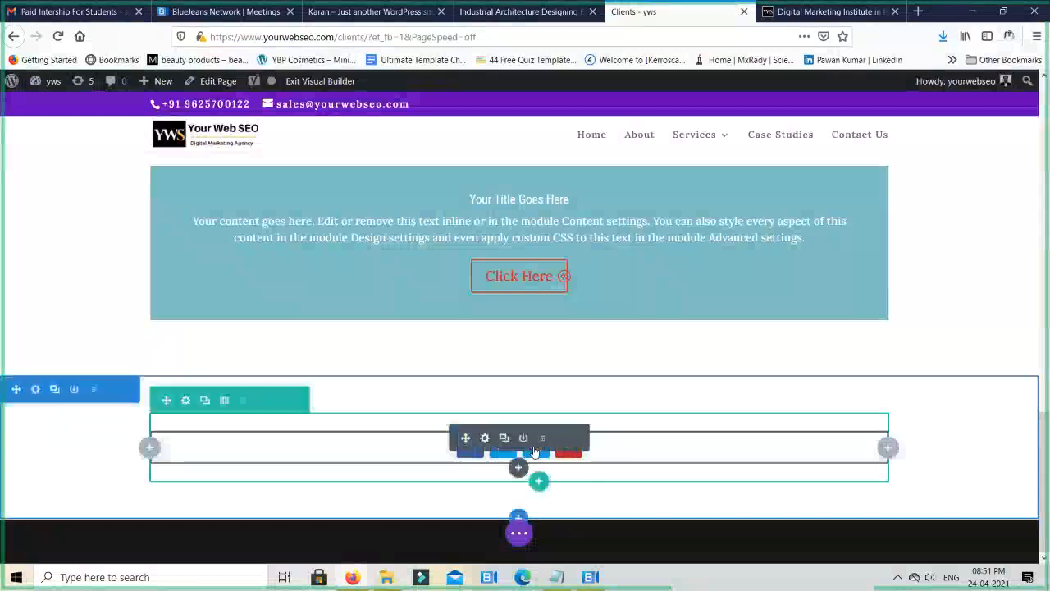
left_click(486, 439)
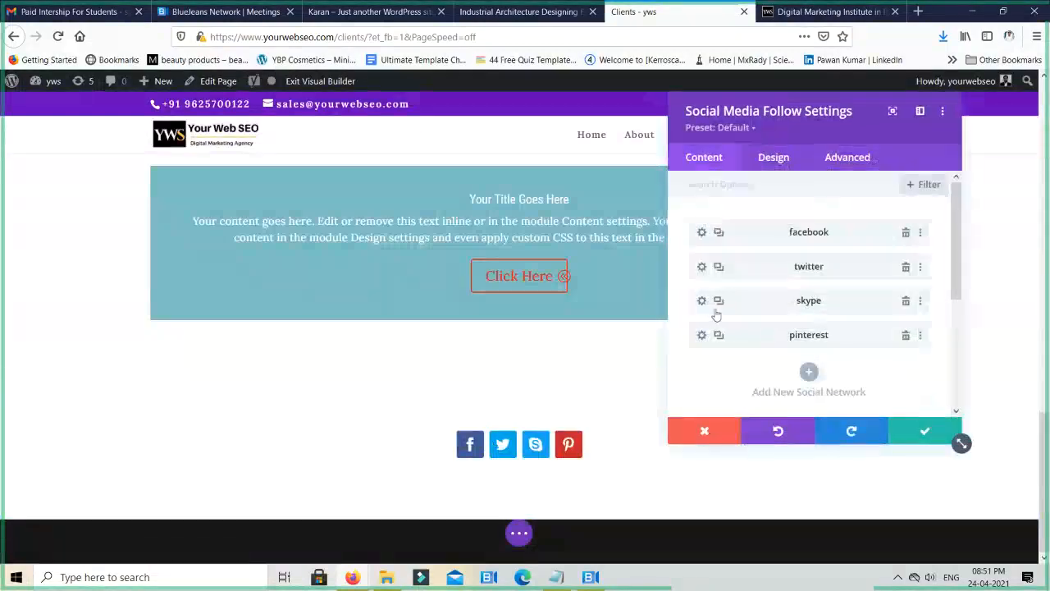
- Set the Skype network's button action to Call and save the network settings
left_click(701, 301)
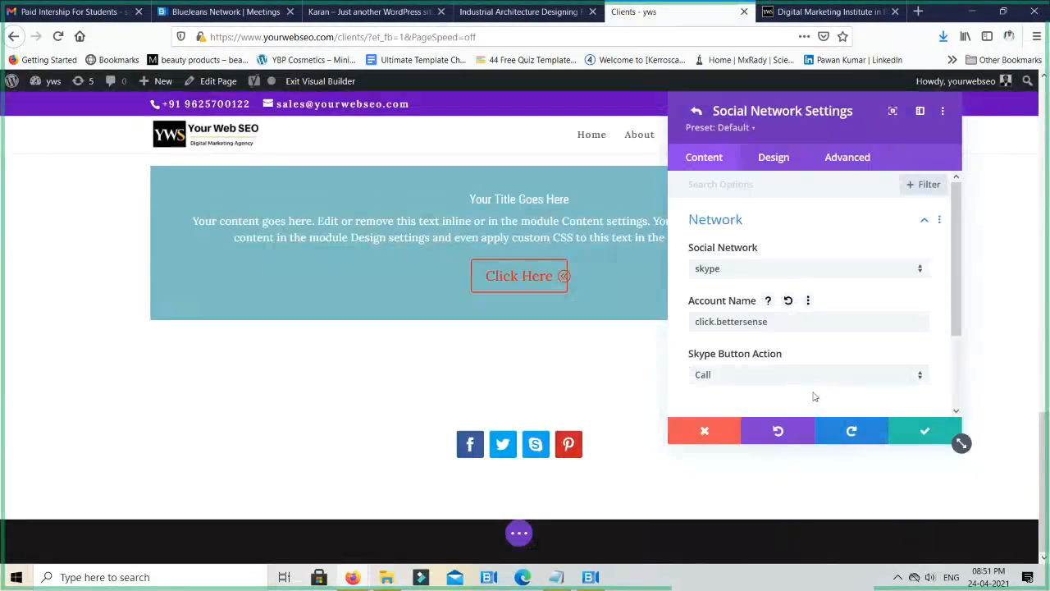
left_click(832, 376)
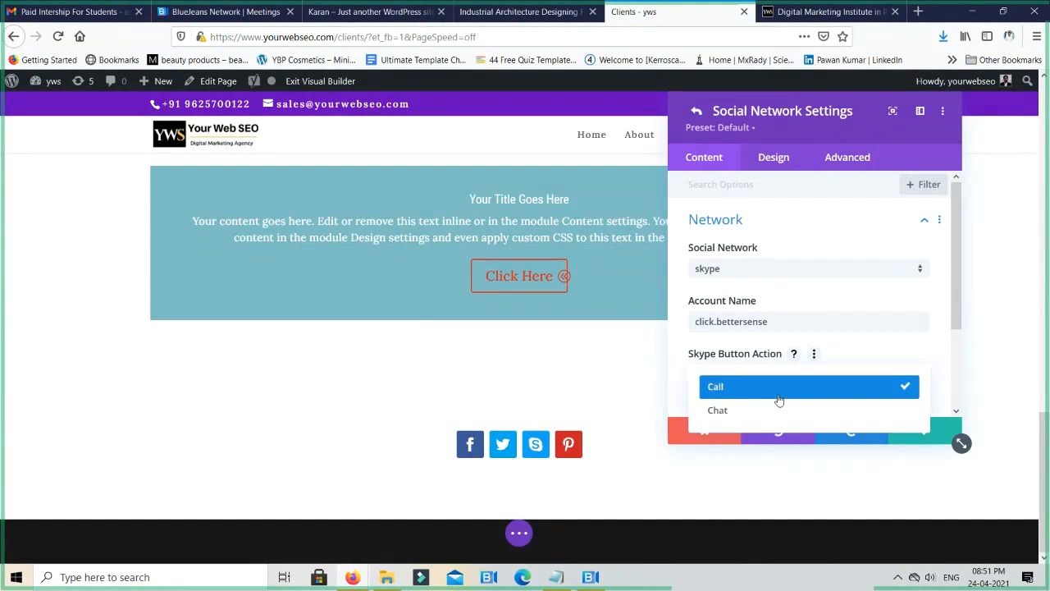
left_click(780, 389)
left_click(922, 434)
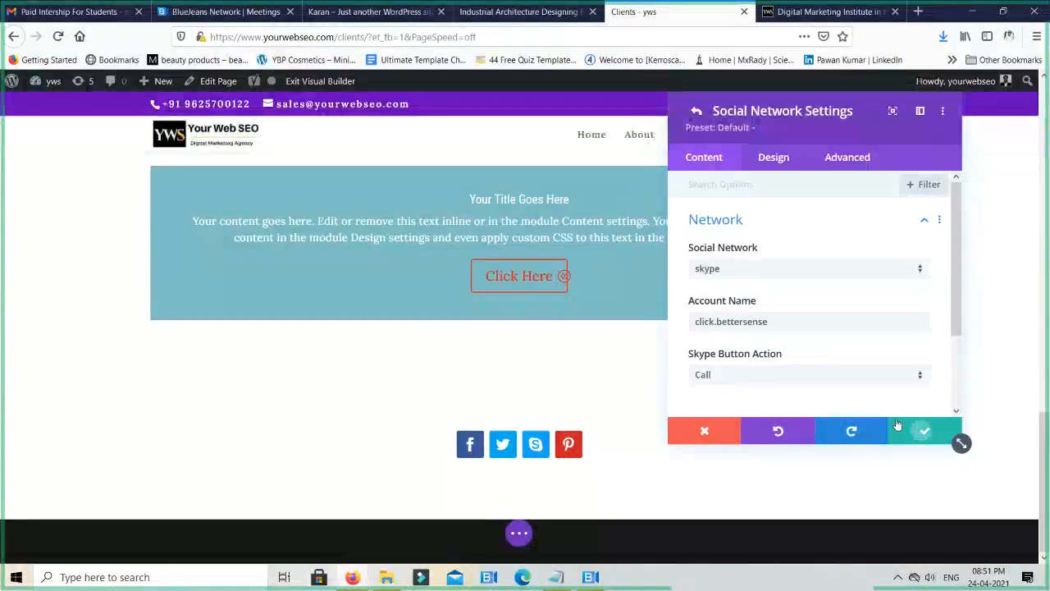
- Add a LinkedIn network to the Social Media Follow module and save the module
left_click(806, 372)
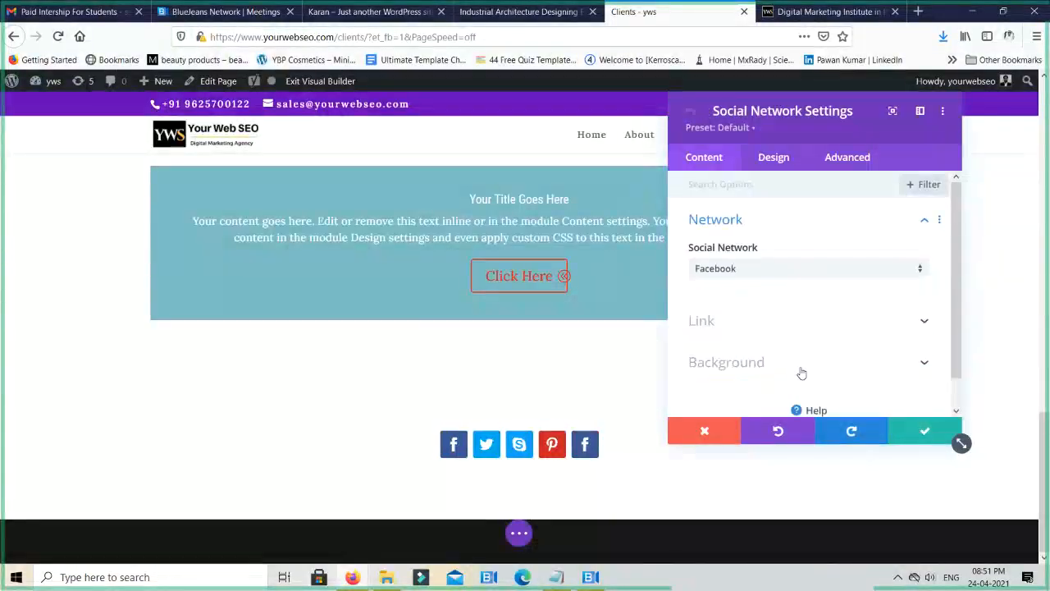
left_click(768, 277)
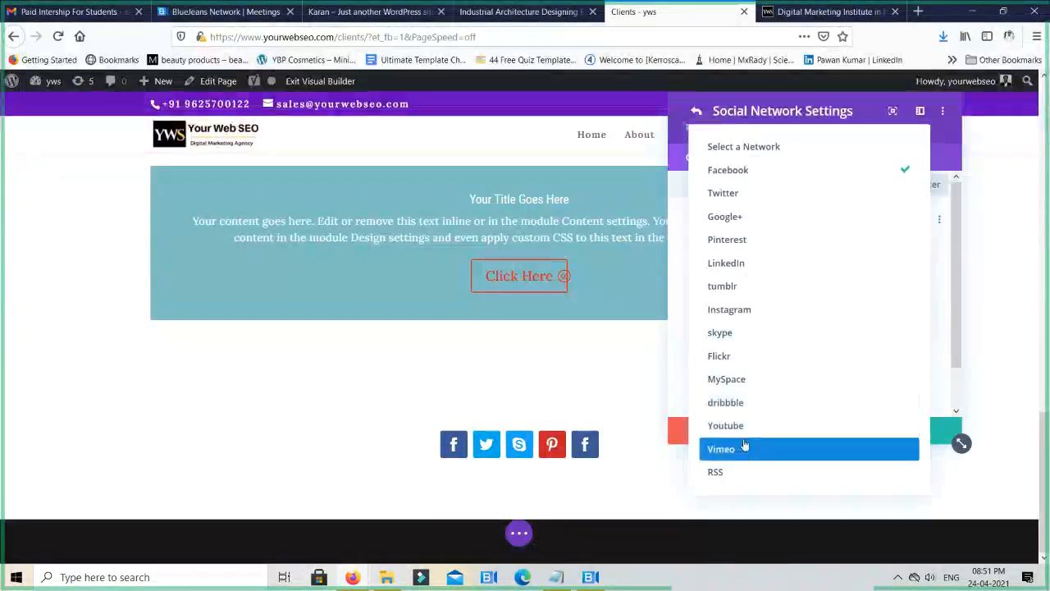
left_click(748, 263)
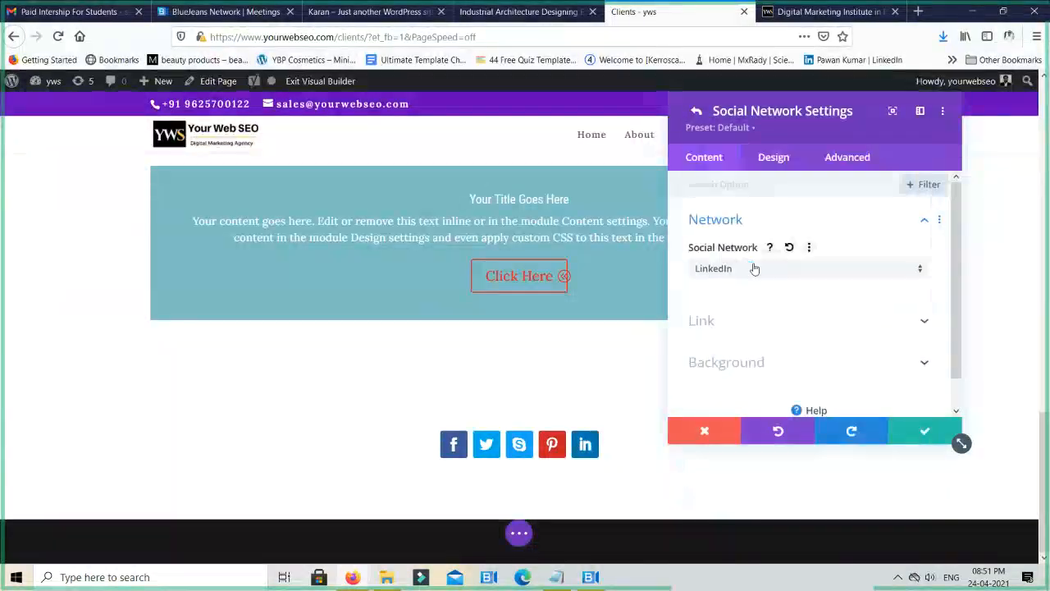
left_click(914, 443)
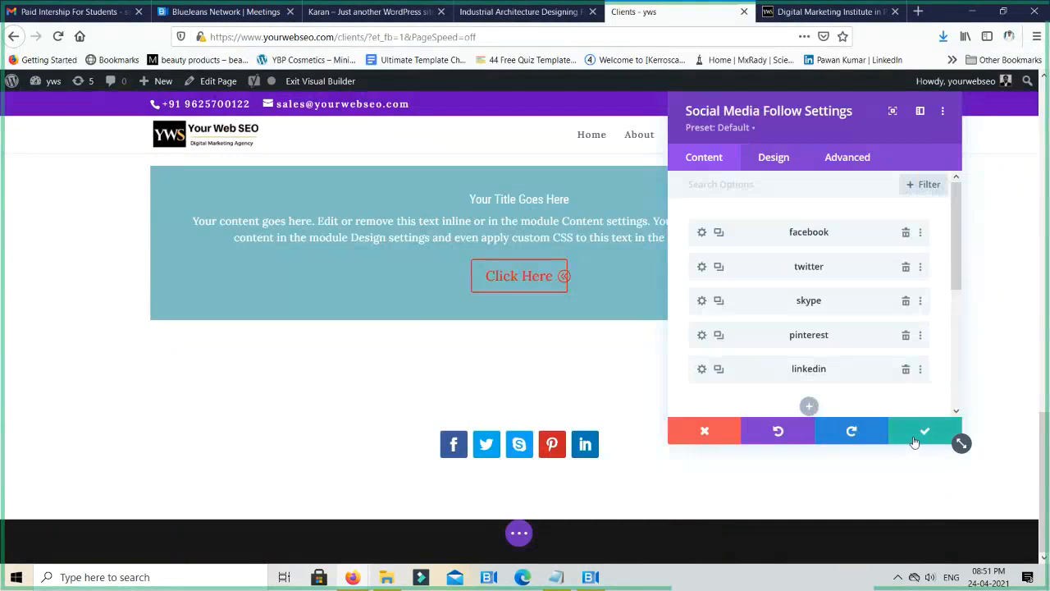
left_click(914, 441)
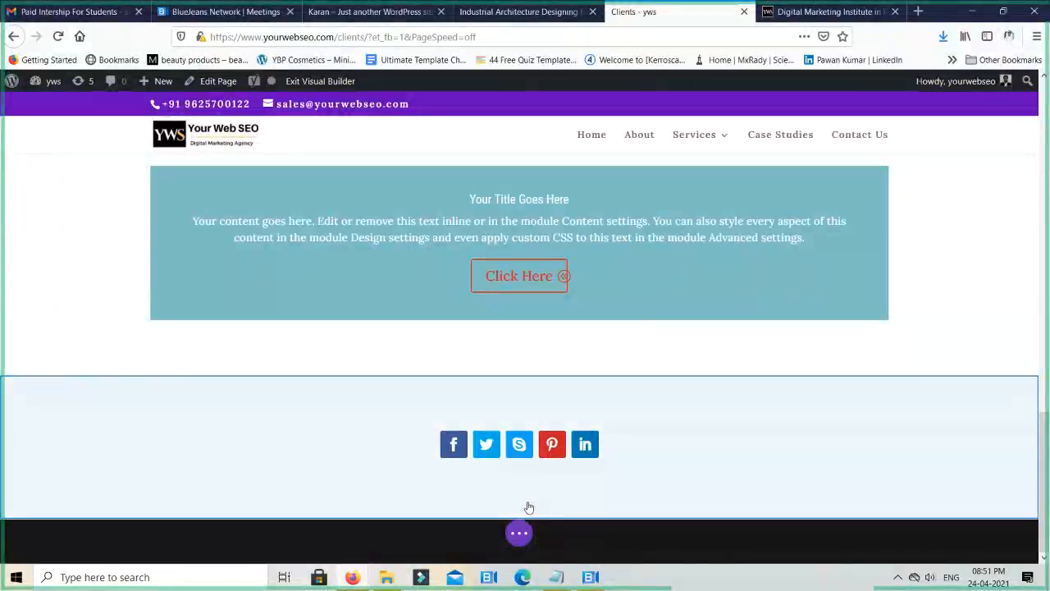
- Delete the row holding the social icons and insert a new single-column row in its section
mouse_move(287, 414)
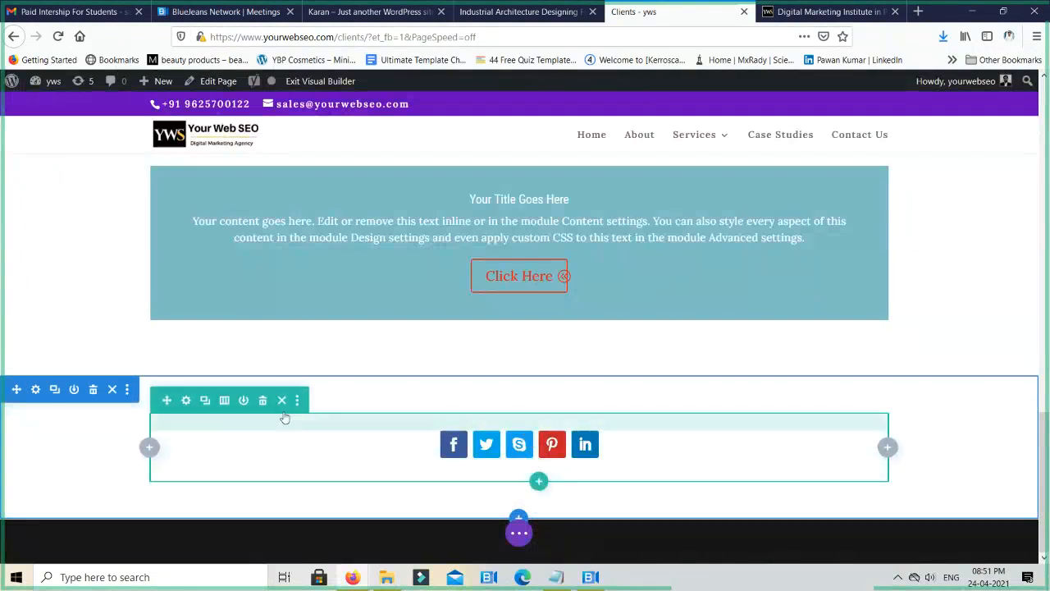
left_click(264, 400)
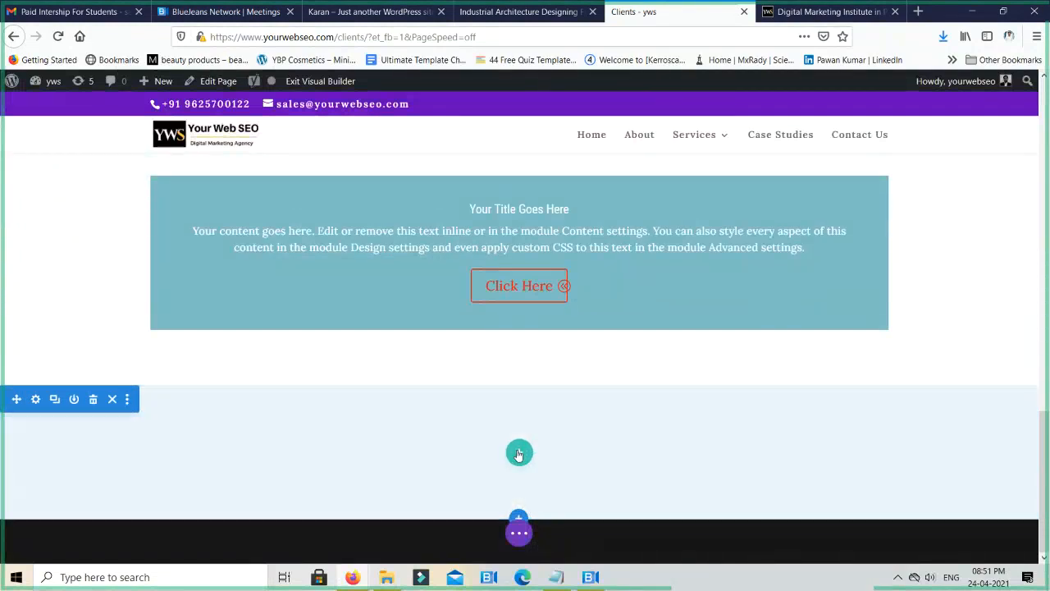
left_click(516, 452)
left_click(445, 213)
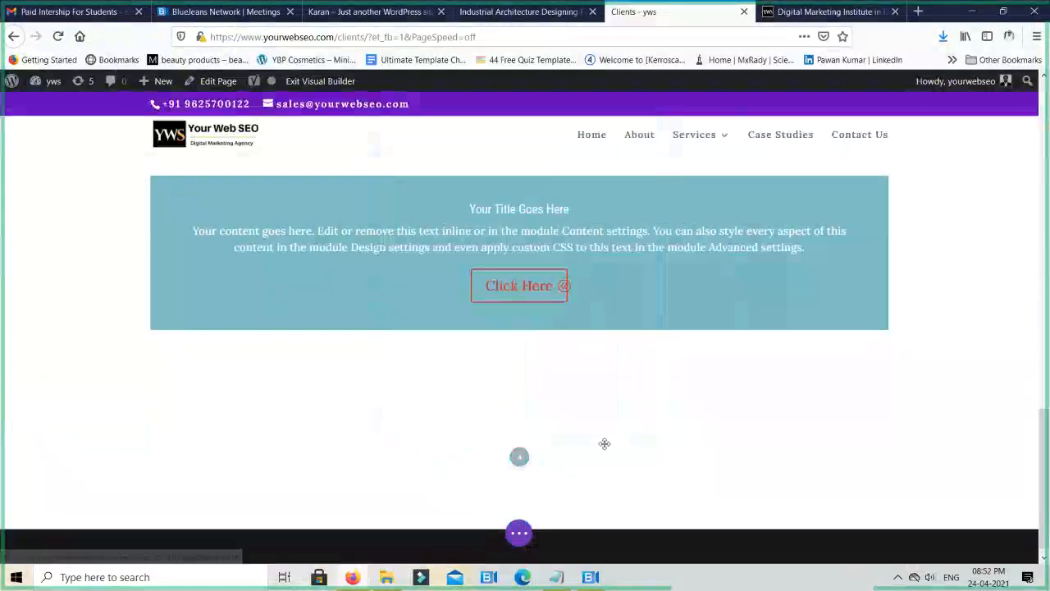
- Add a Code module to the new single-column row
scroll(561, 398, "down", 3)
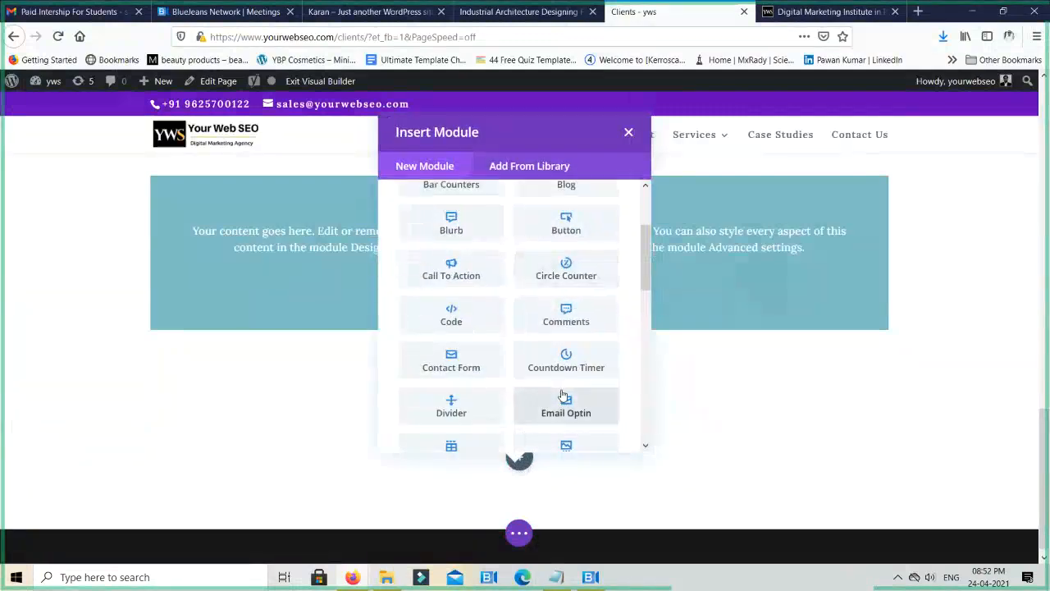
scroll(520, 405, "up", 2)
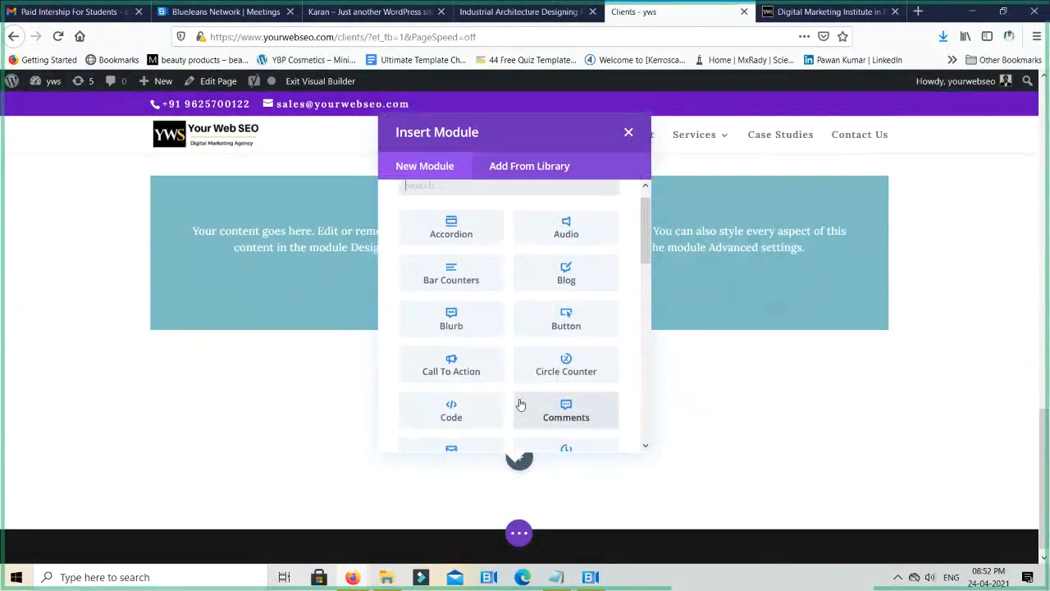
scroll(520, 404, "down", 2)
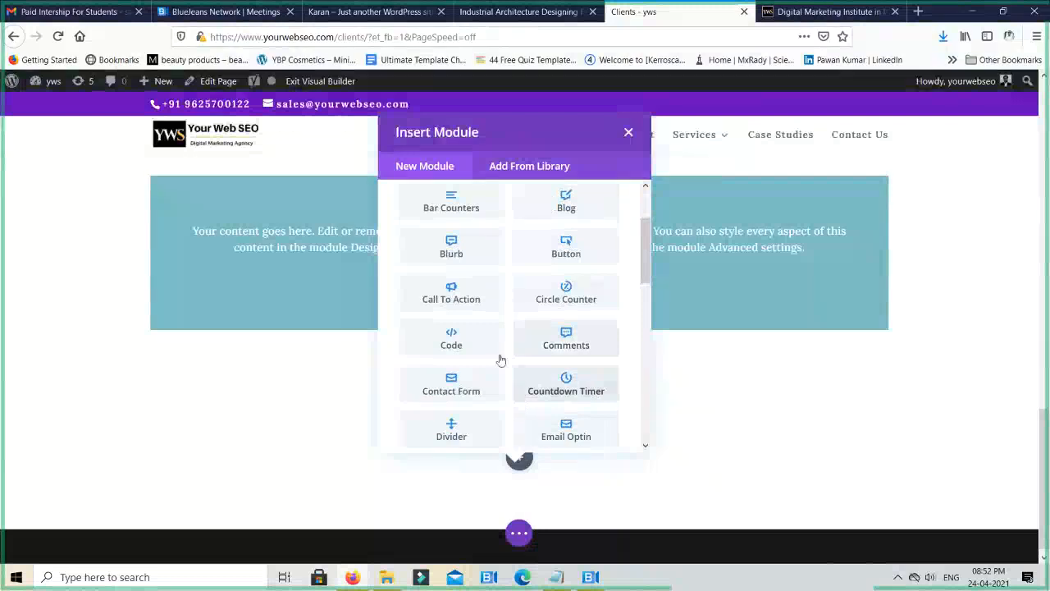
scroll(497, 356, "down", 2)
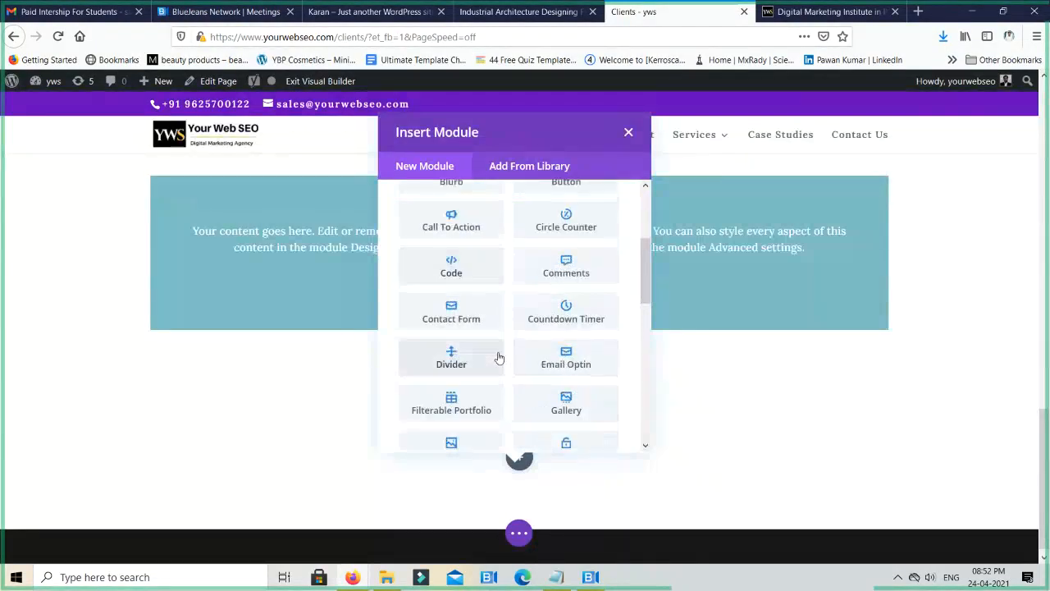
scroll(430, 364, "up", 2)
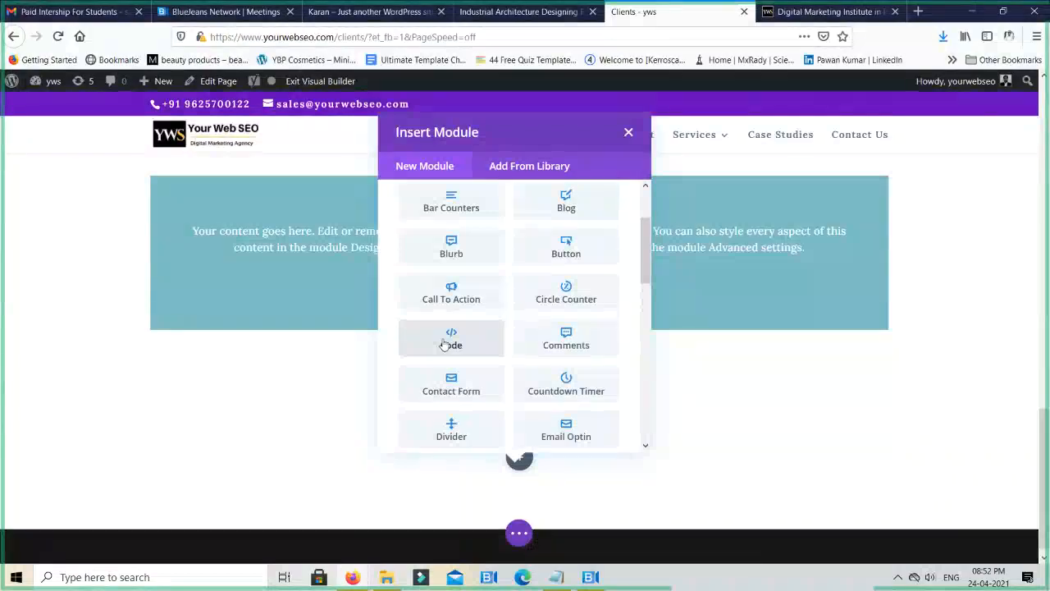
left_click(443, 344)
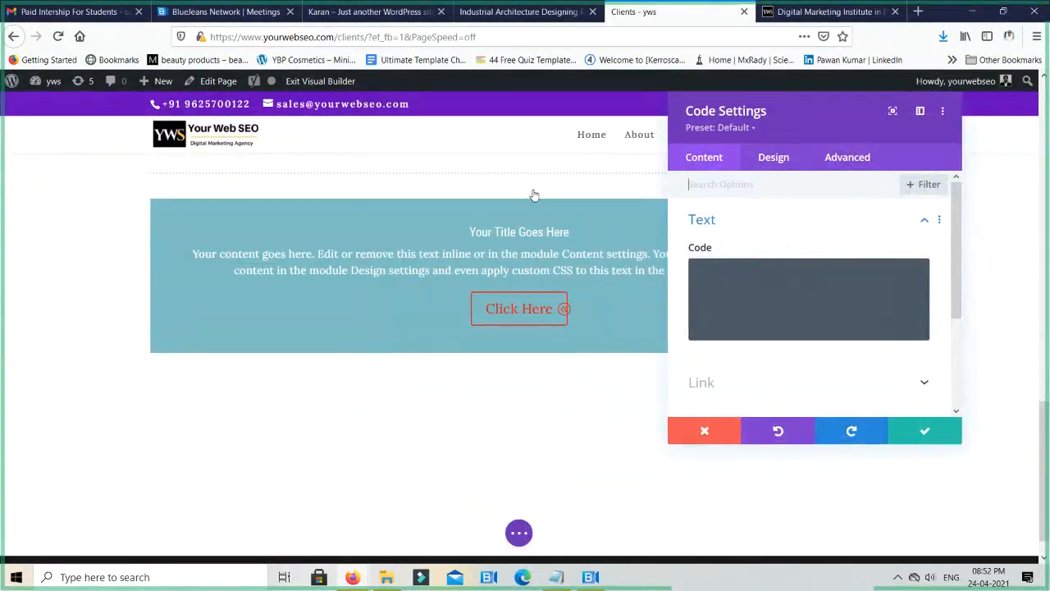
- Search the web for yourwebseo in a new tab and open the institute's location in Google Maps
key("ctrl+t")
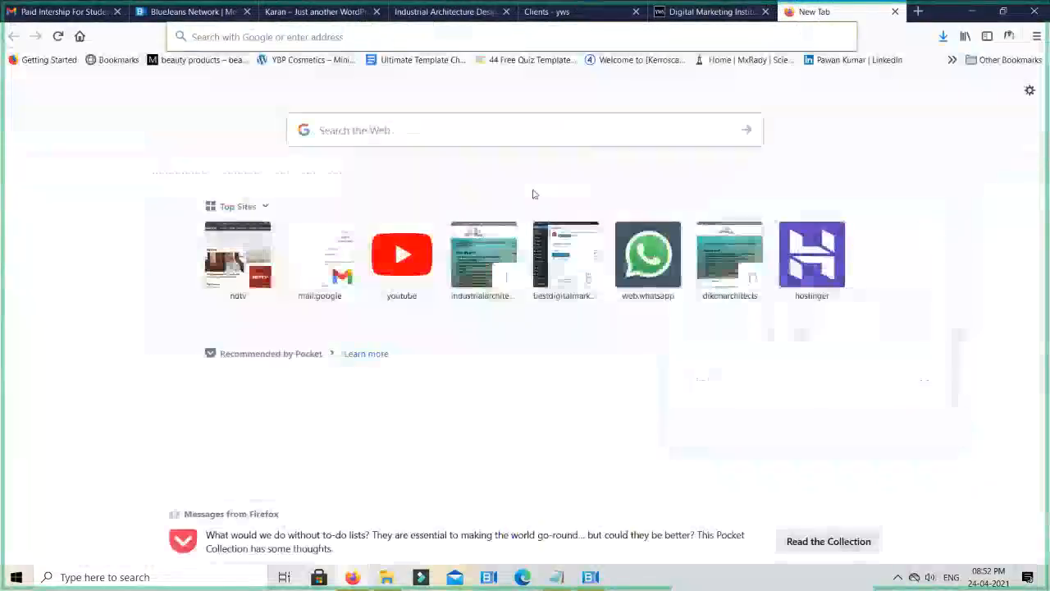
type("yourwebseo")
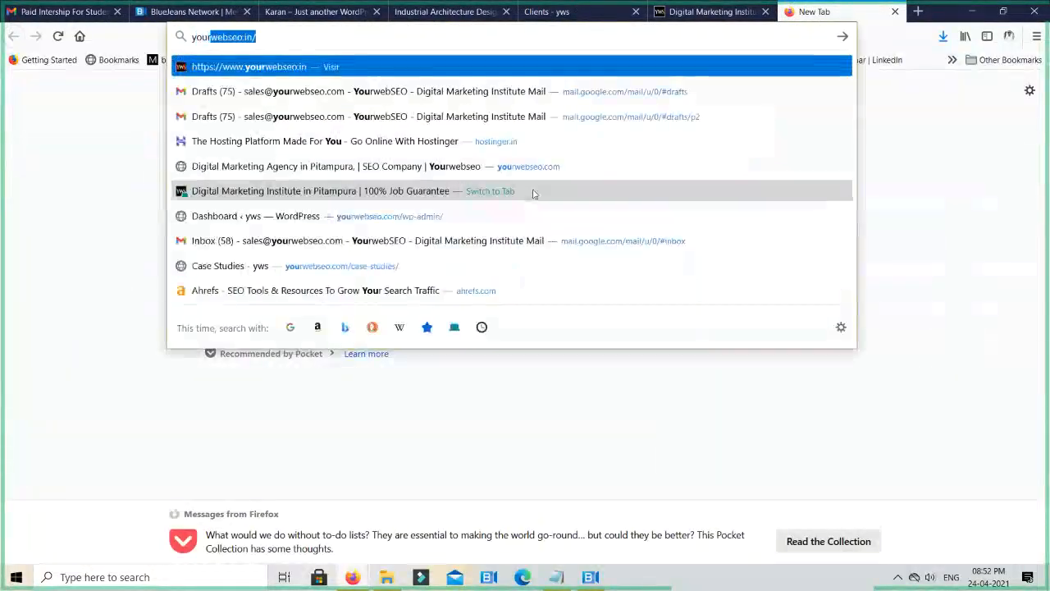
key("Return")
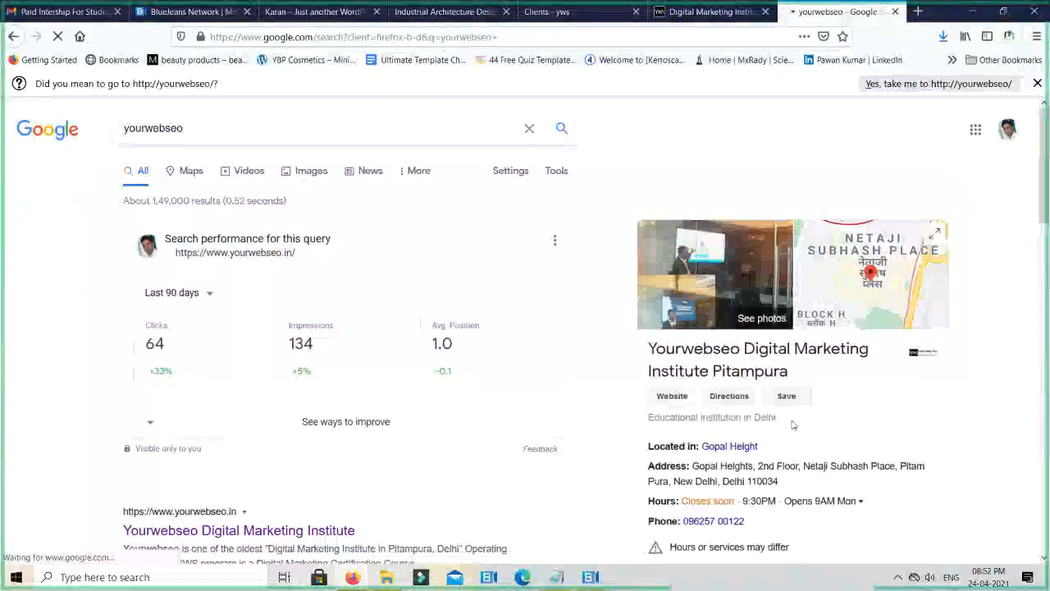
scroll(789, 349, "down", 2)
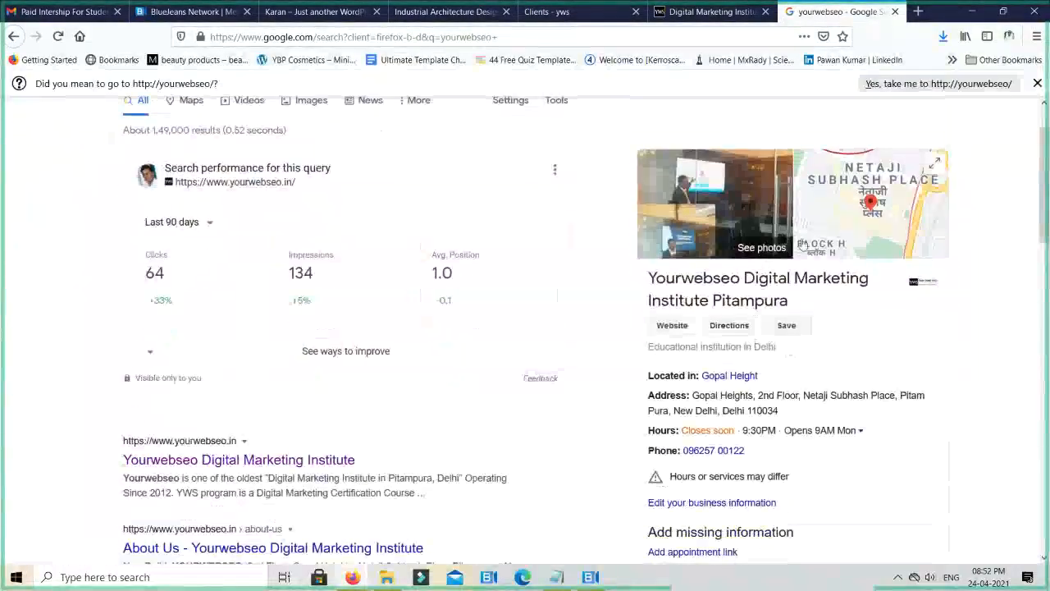
left_click(875, 208)
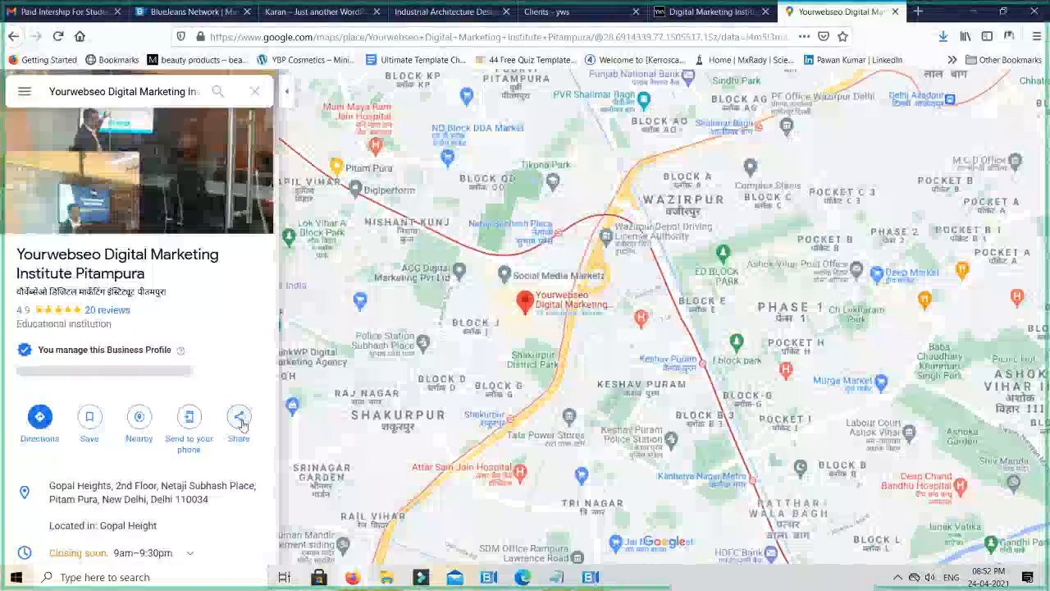
- Copy the HTML for embedding the institute's medium-size map from its sharing options
left_click(239, 420)
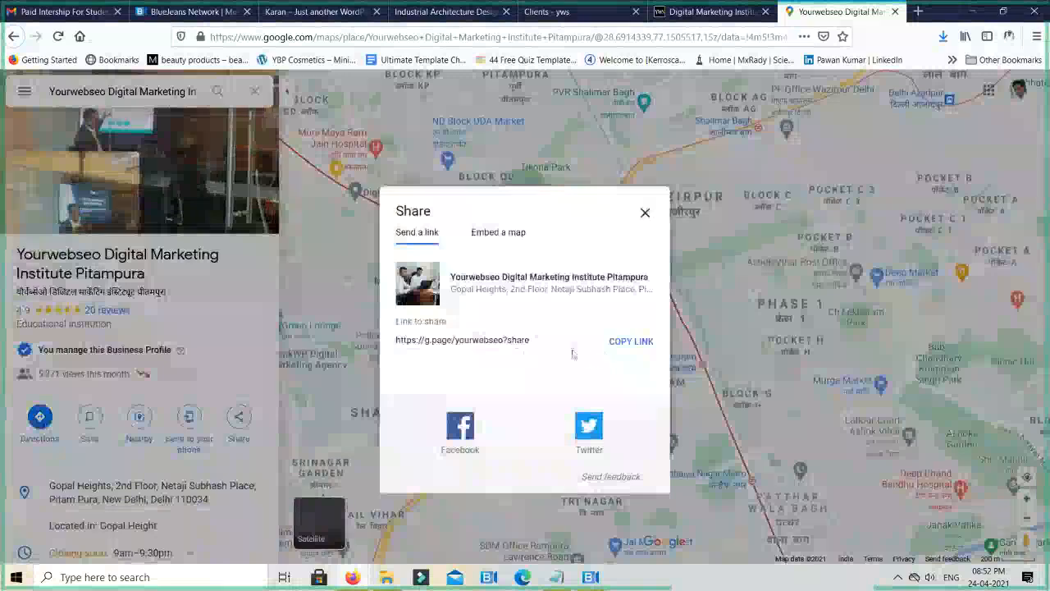
left_click(491, 236)
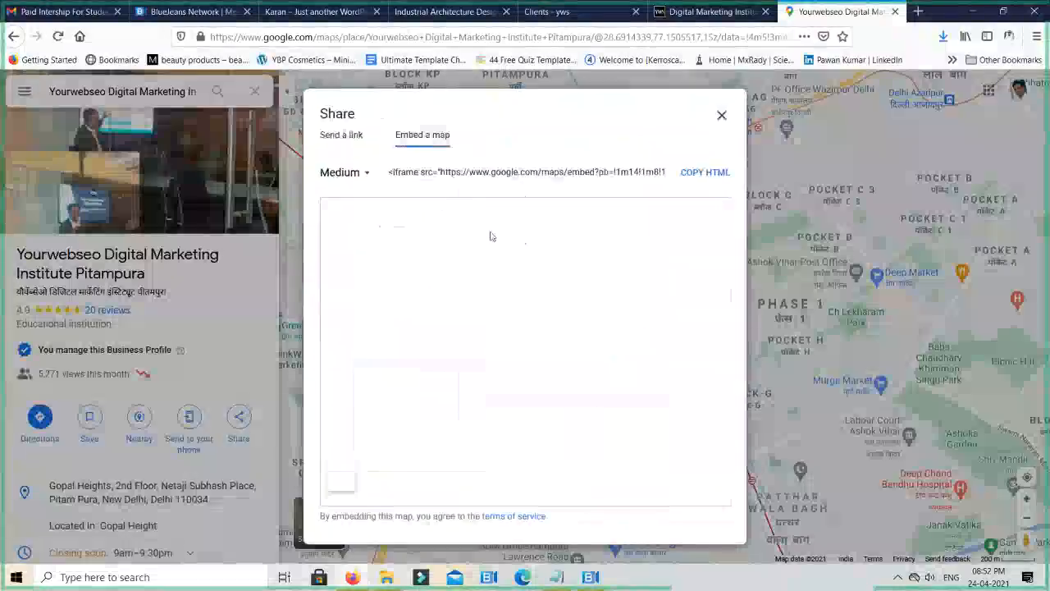
left_click(705, 174)
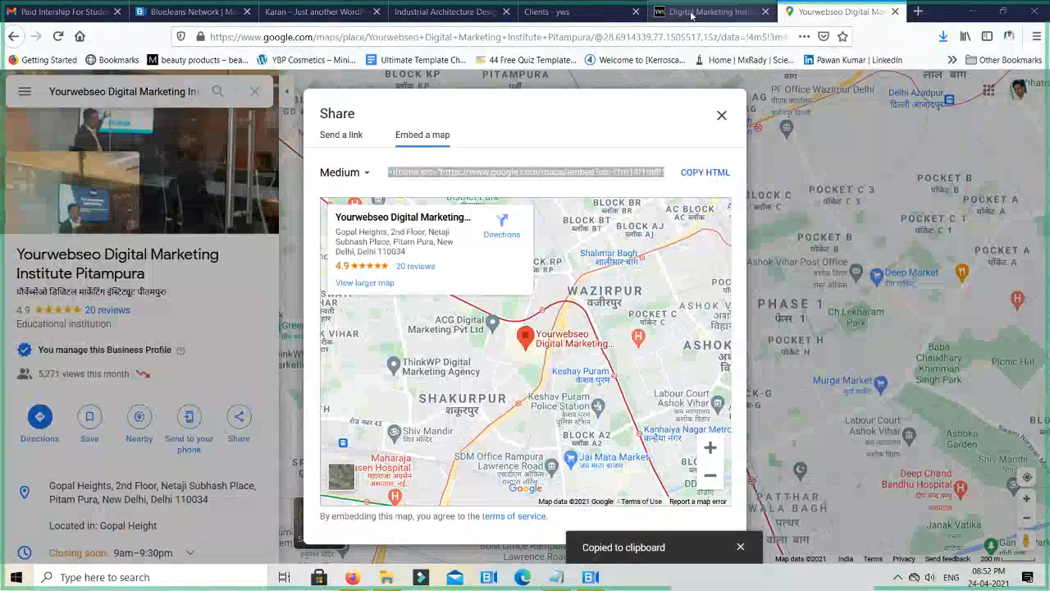
- Close the Digital Marketing Institute website tab and paste the map embed code into the Clients page's Code module
left_click(687, 10)
key("ctrl+w")
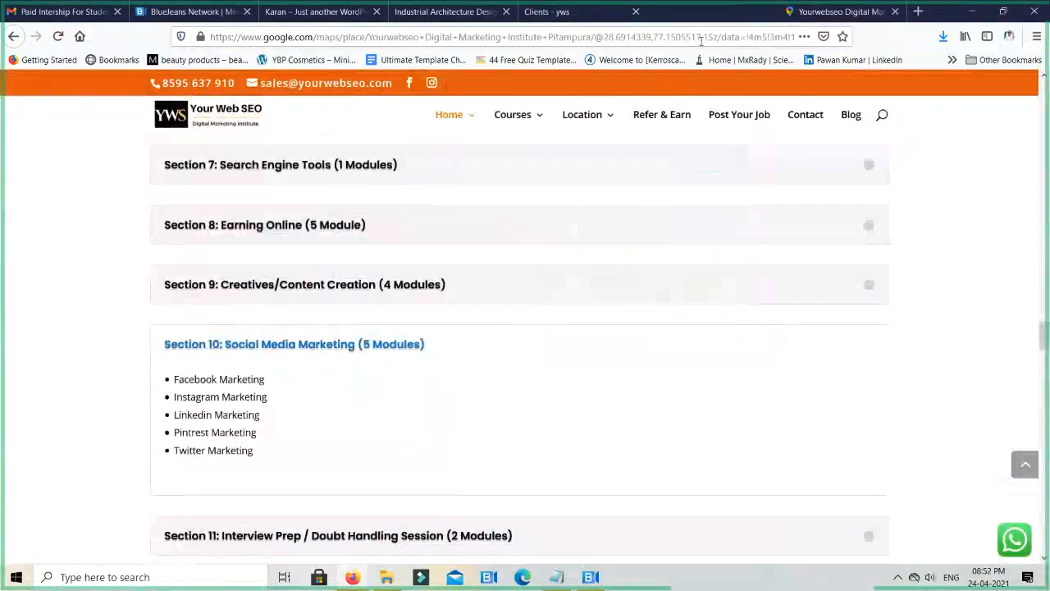
left_click(611, 10)
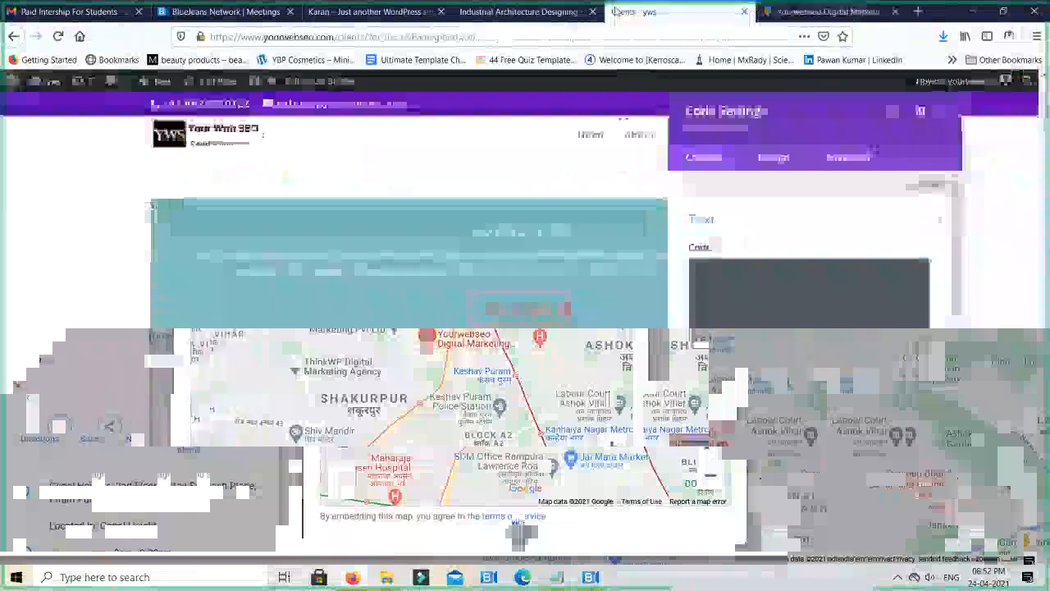
key("ctrl+v")
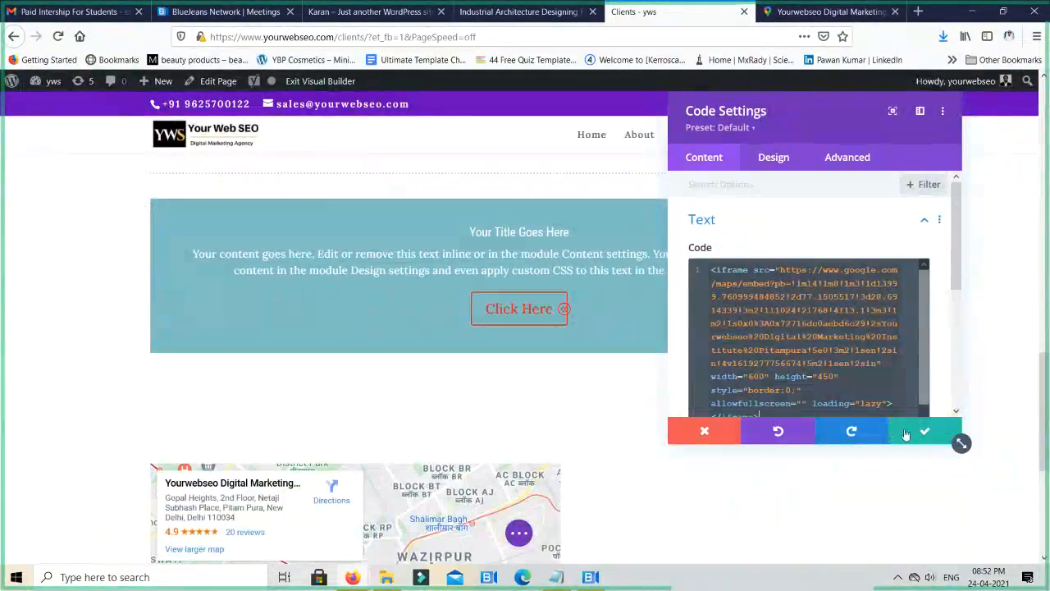
- Look over the map Code module's design options, save its settings and check the embedded map on the page
left_click(783, 159)
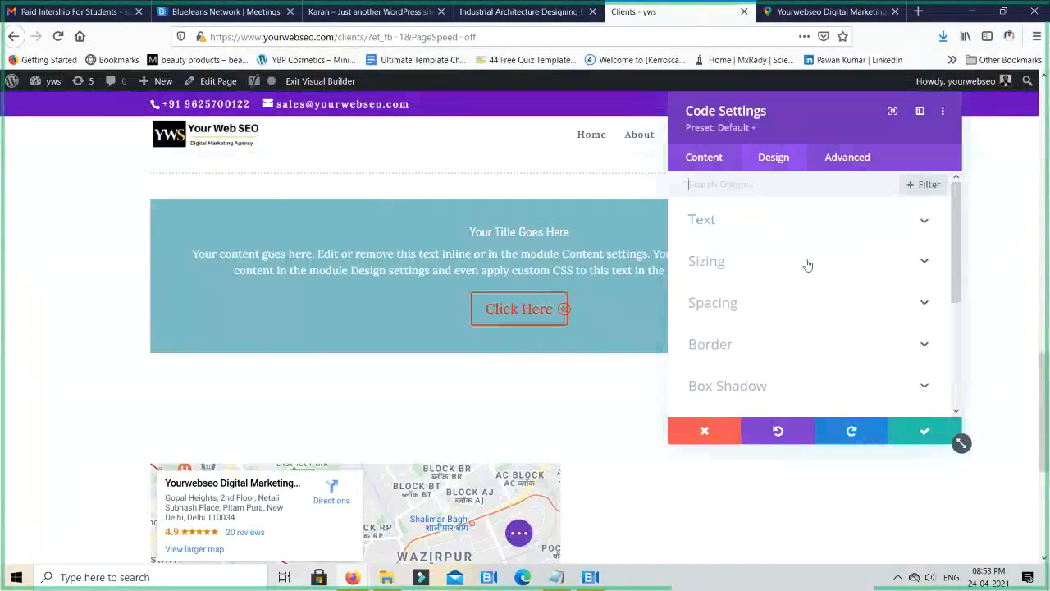
scroll(807, 283, "down", 3)
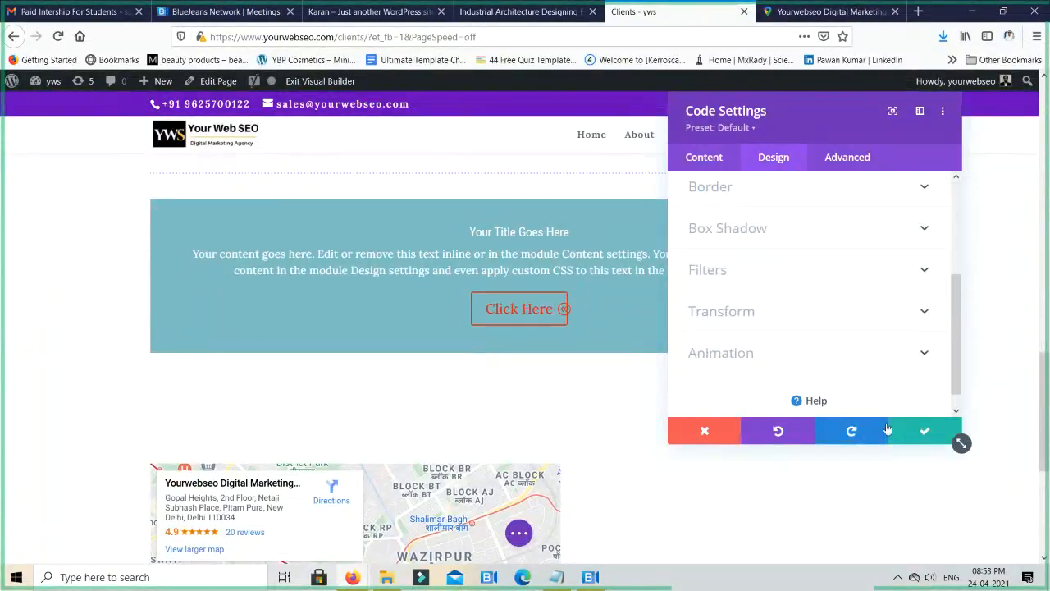
left_click(920, 432)
scroll(576, 413, "down", 5)
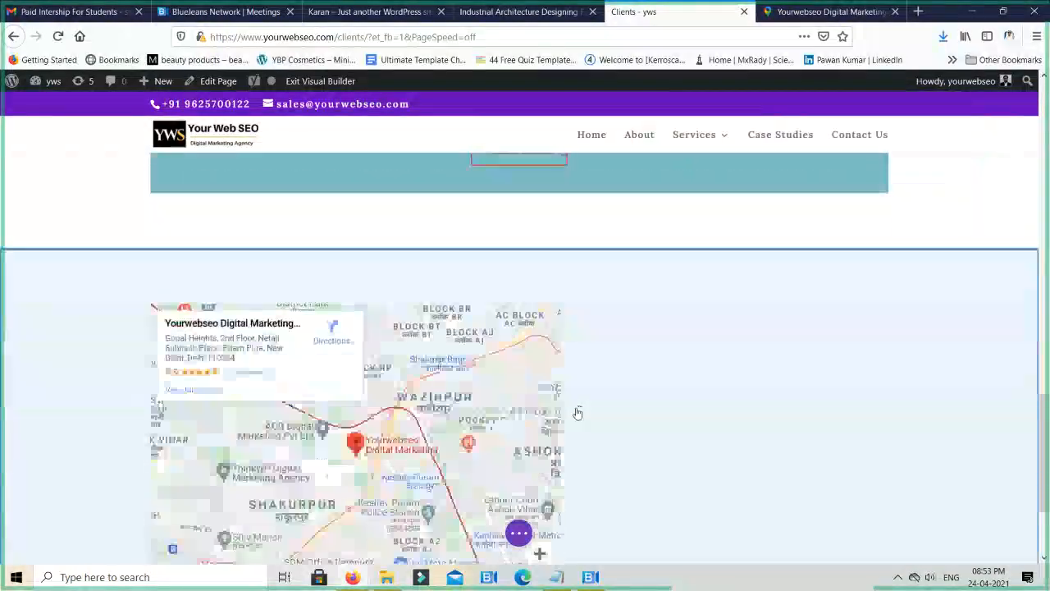
scroll(578, 412, "down", 2)
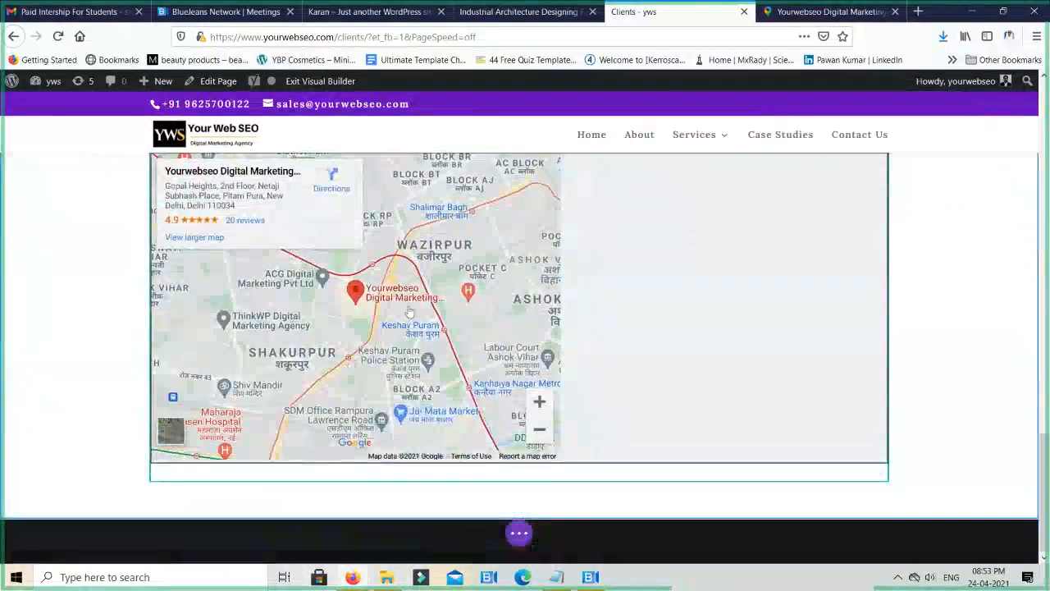
scroll(542, 367, "up", 3)
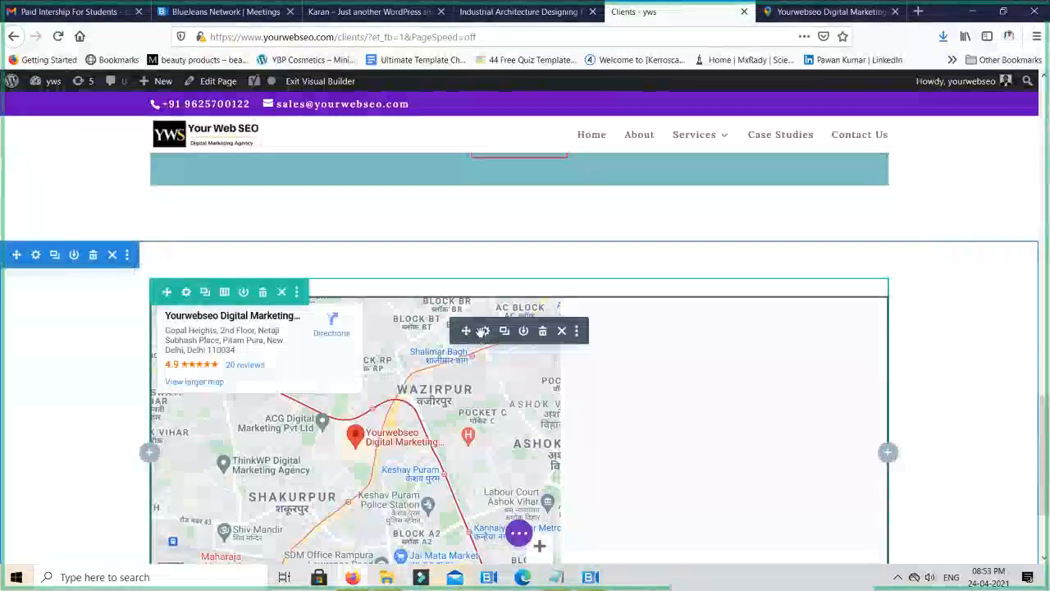
- Reopen the map's Code module settings and try to add an attribute after loading="lazy" in the iframe tag
left_click(485, 331)
left_click(778, 163)
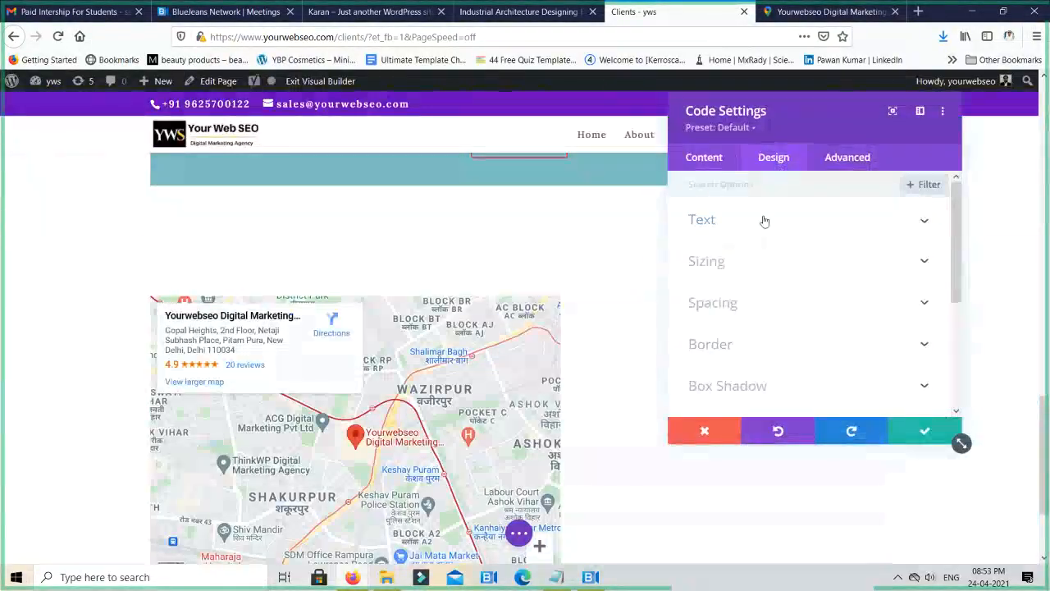
left_click(722, 160)
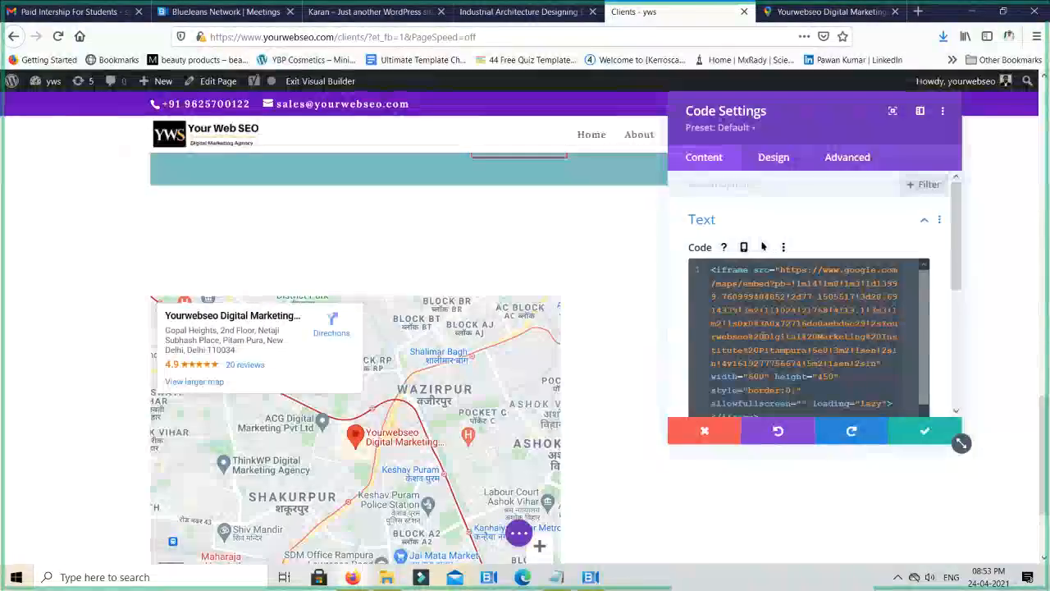
scroll(776, 395, "down", 1)
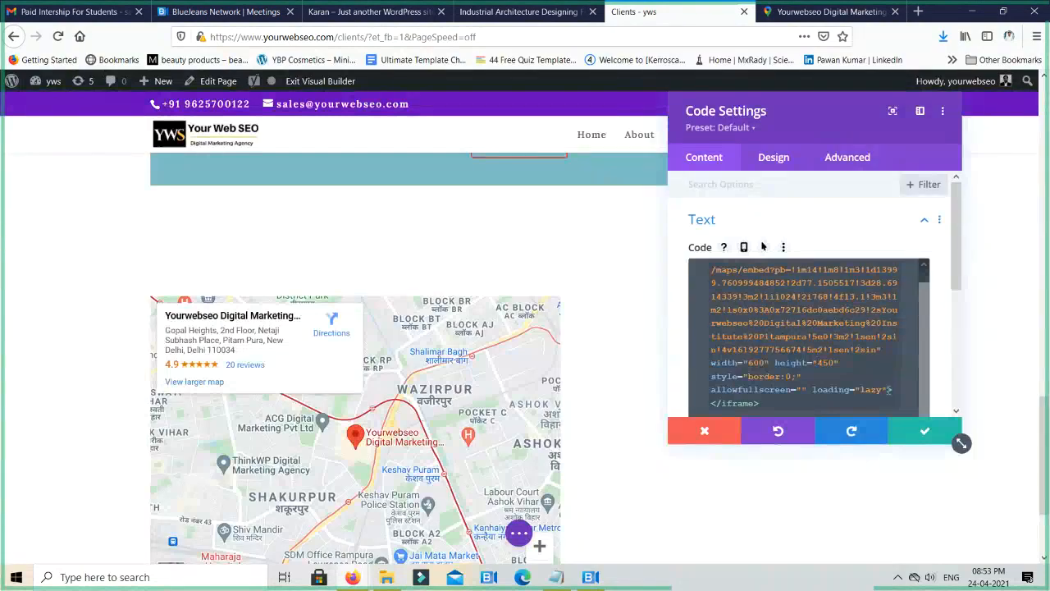
left_click(889, 390)
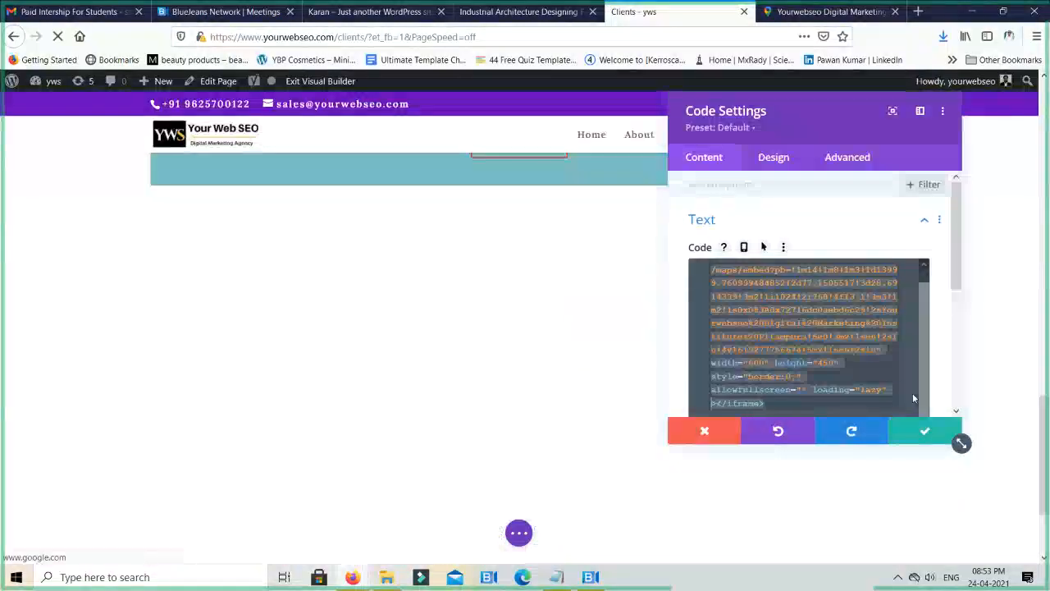
type("all")
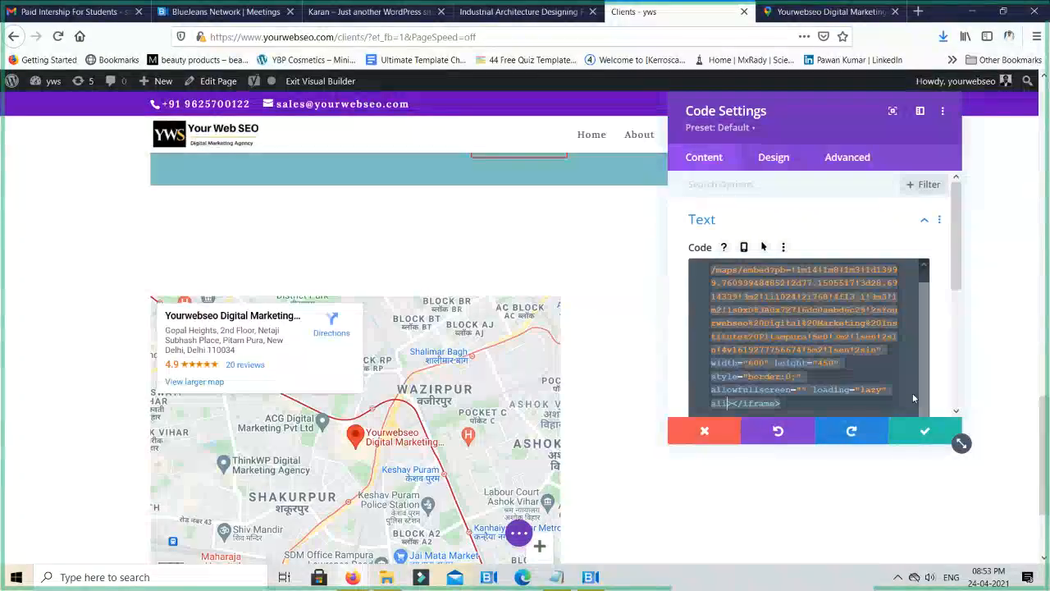
key("BackSpace")
key("BackSpace")
key("BackSpace")
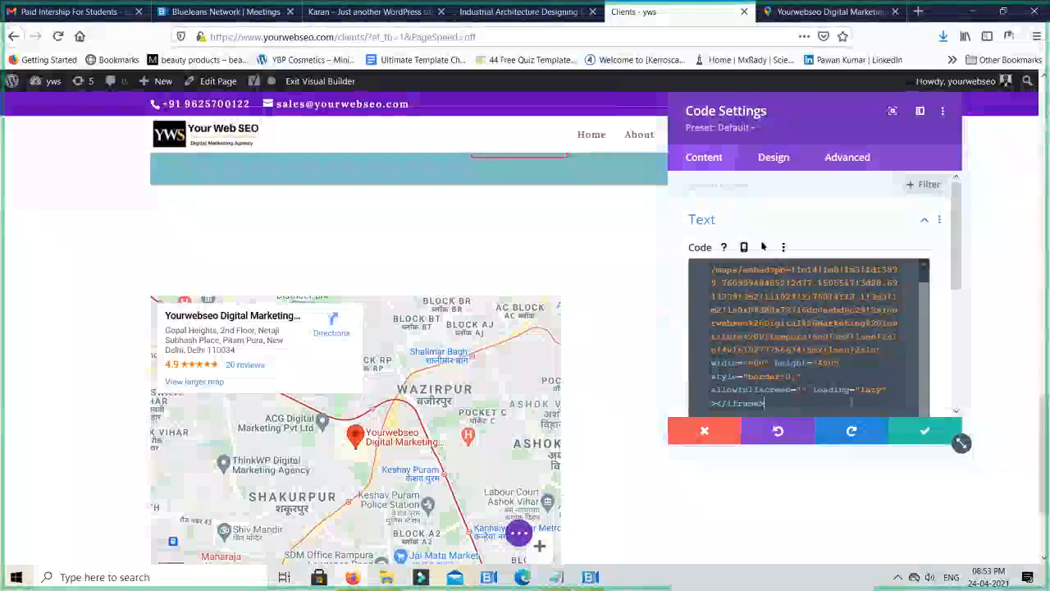
- Insert a <center> tag before the iframe at the start of the map embed code
scroll(852, 403, "up", 1)
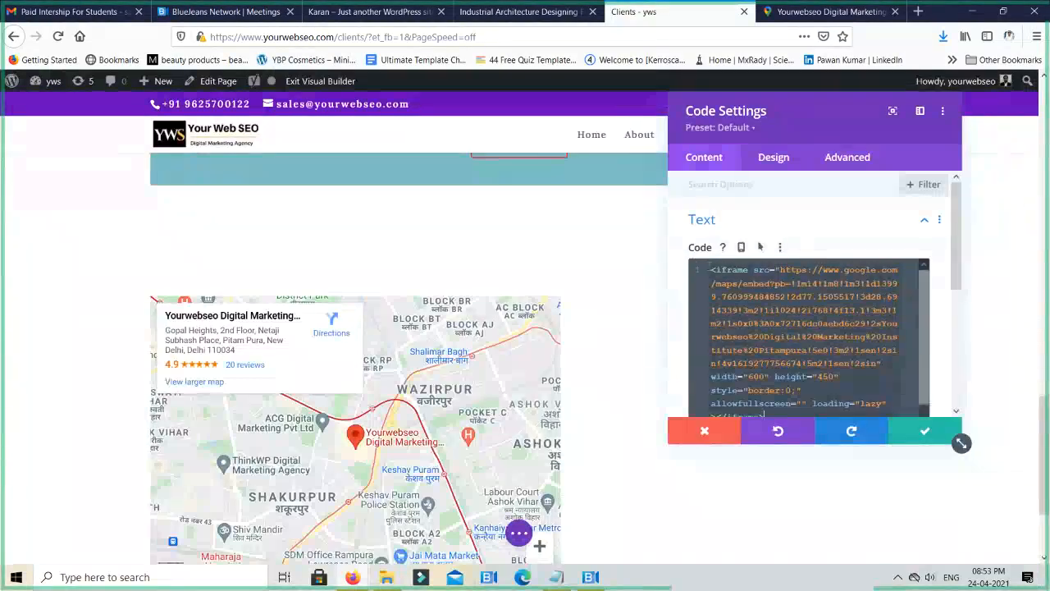
key("ctrl+a")
type("<")
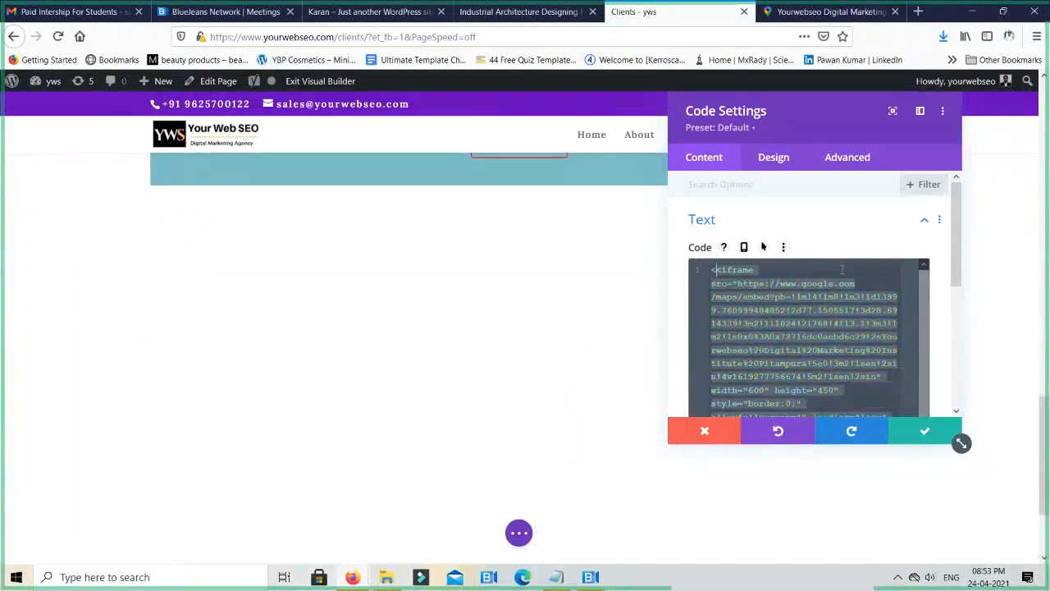
type("center")
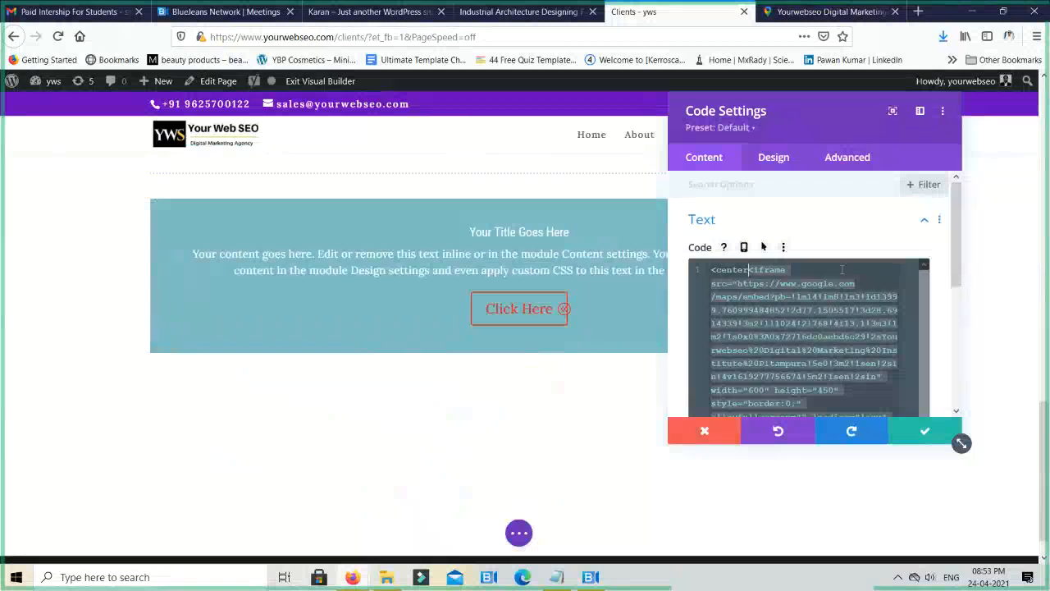
type("></center>")
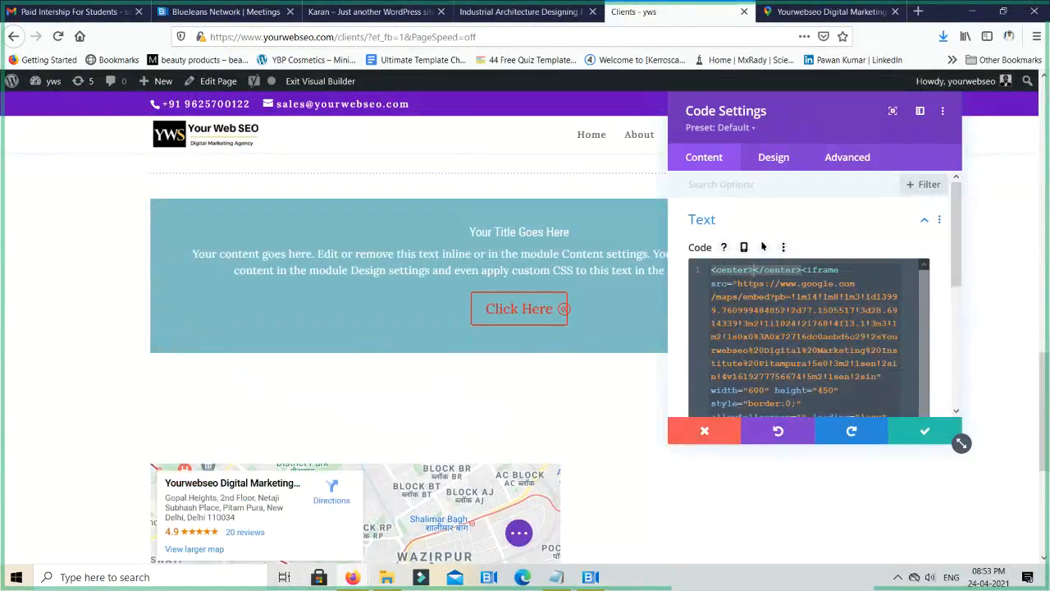
- Try to add a closing center tag after the iframe, and remove the leftover center tag from the code's end
scroll(828, 344, "down", 5)
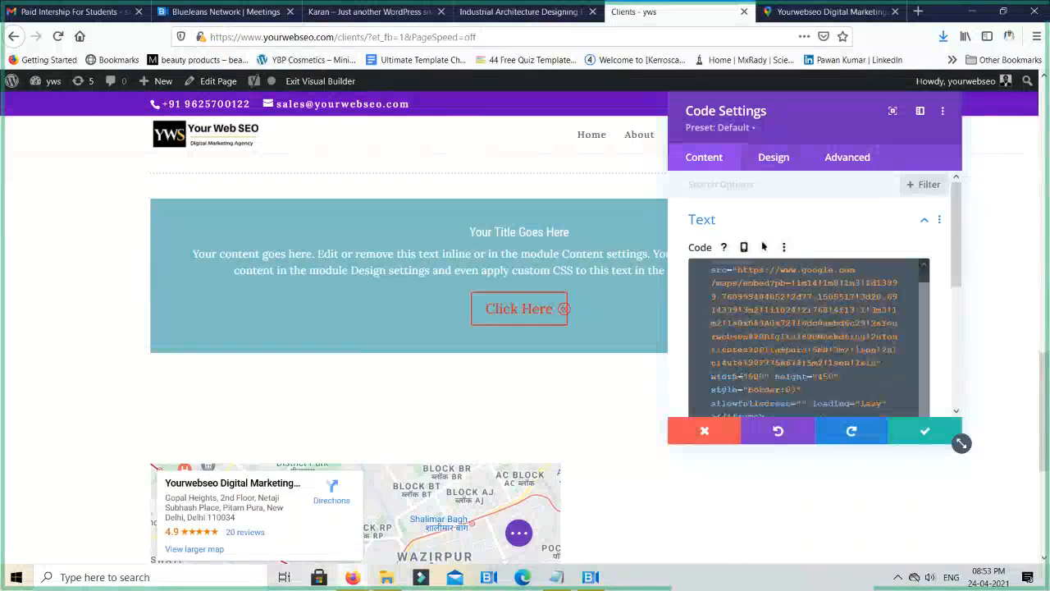
left_click(805, 260)
type("<center>")
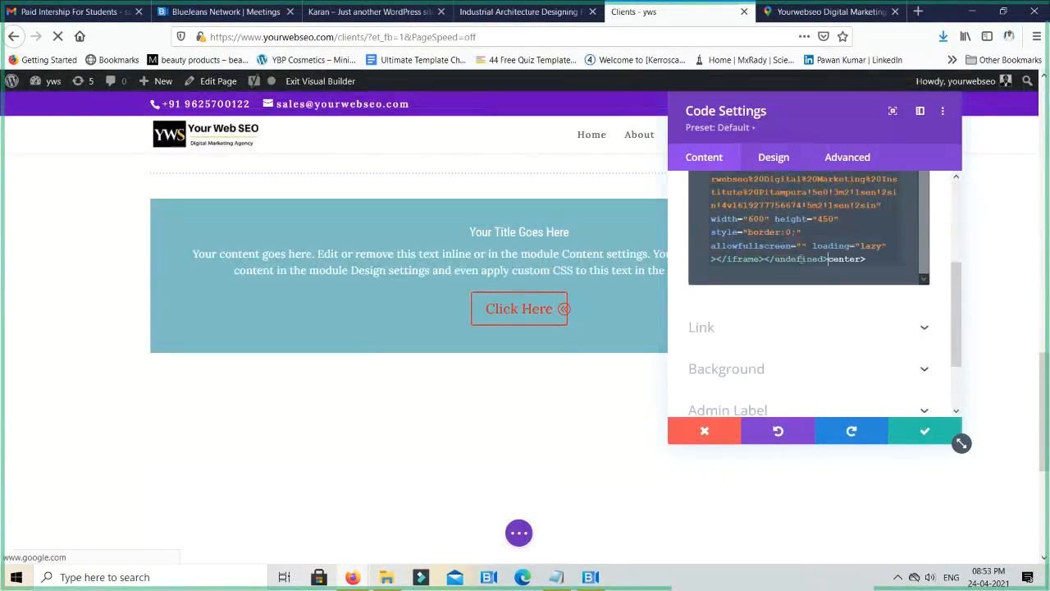
type("/")
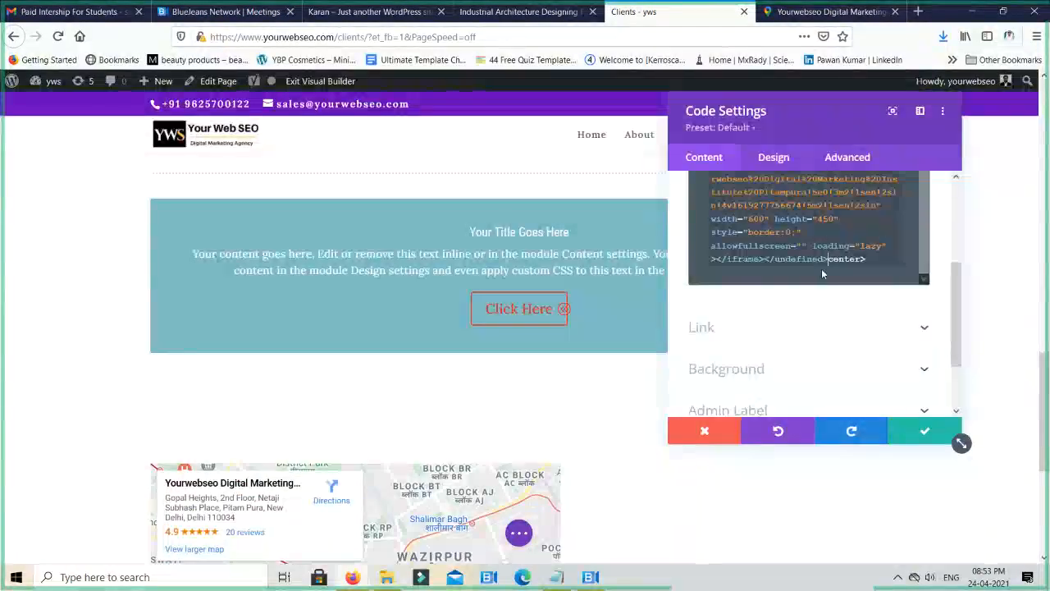
key("ctrl+z")
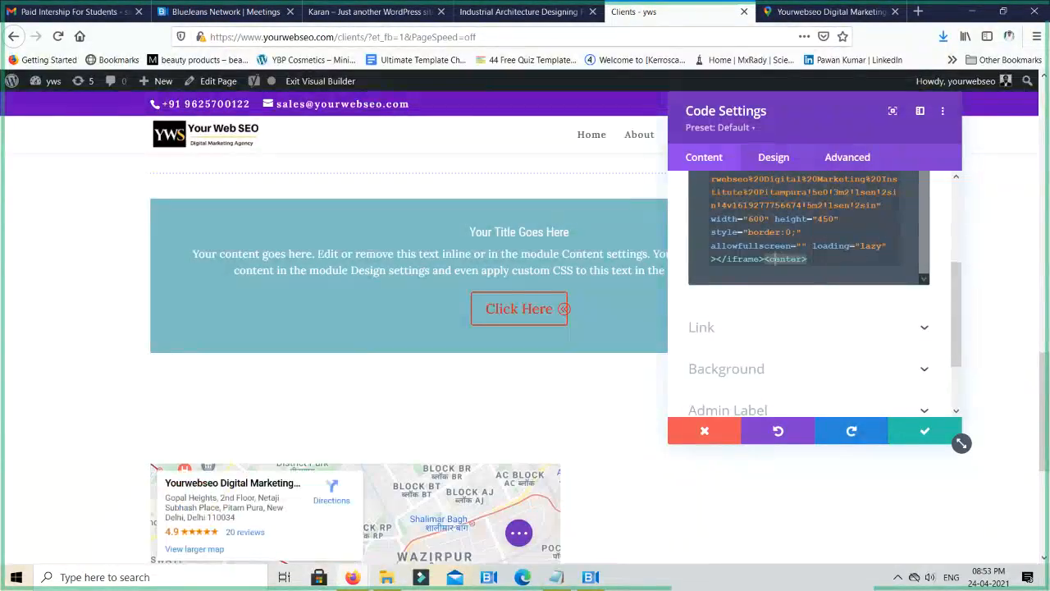
type("/undefined>")
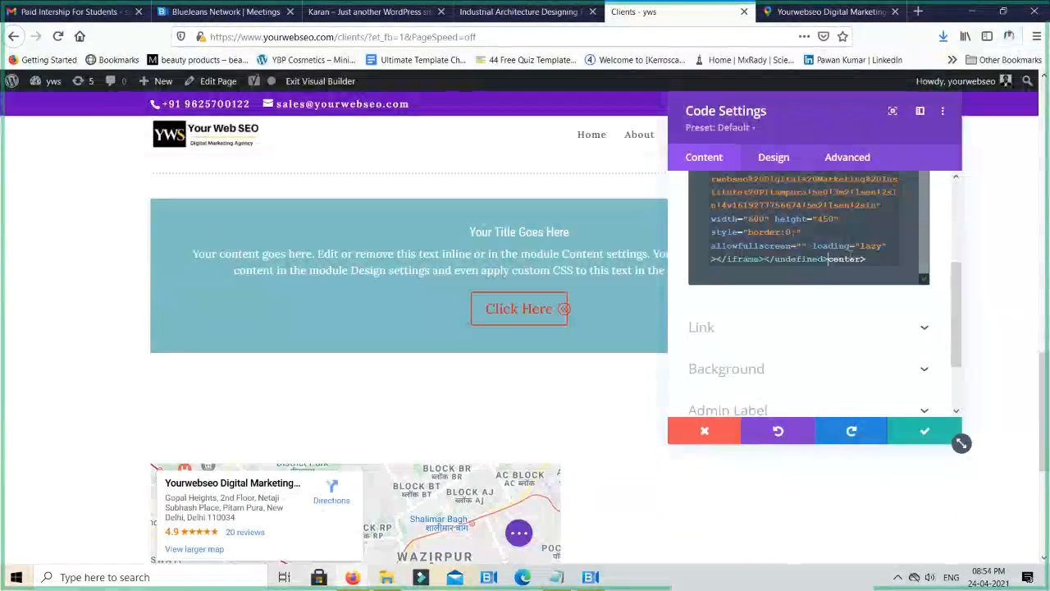
key("ctrl+z")
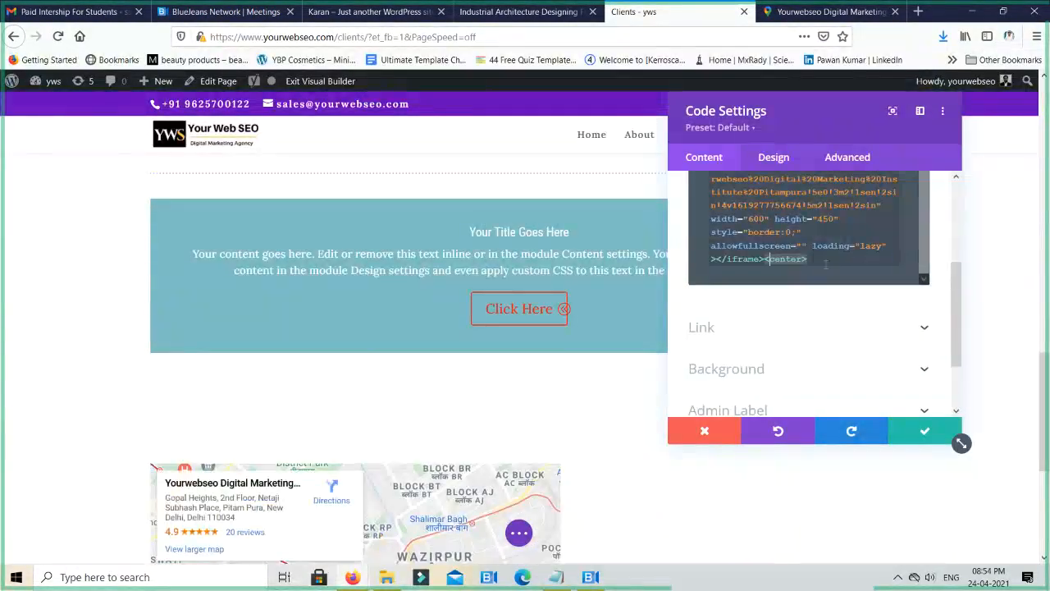
left_click(825, 264)
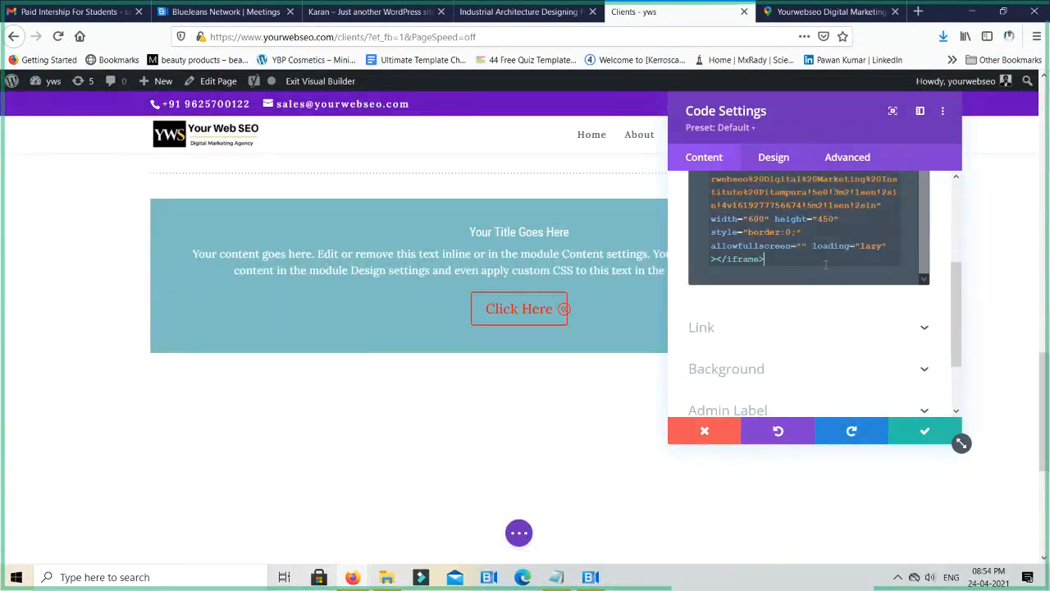
- Check the Code module's remaining content and design options, save the module and review the map on the page
scroll(805, 318, "down", 2)
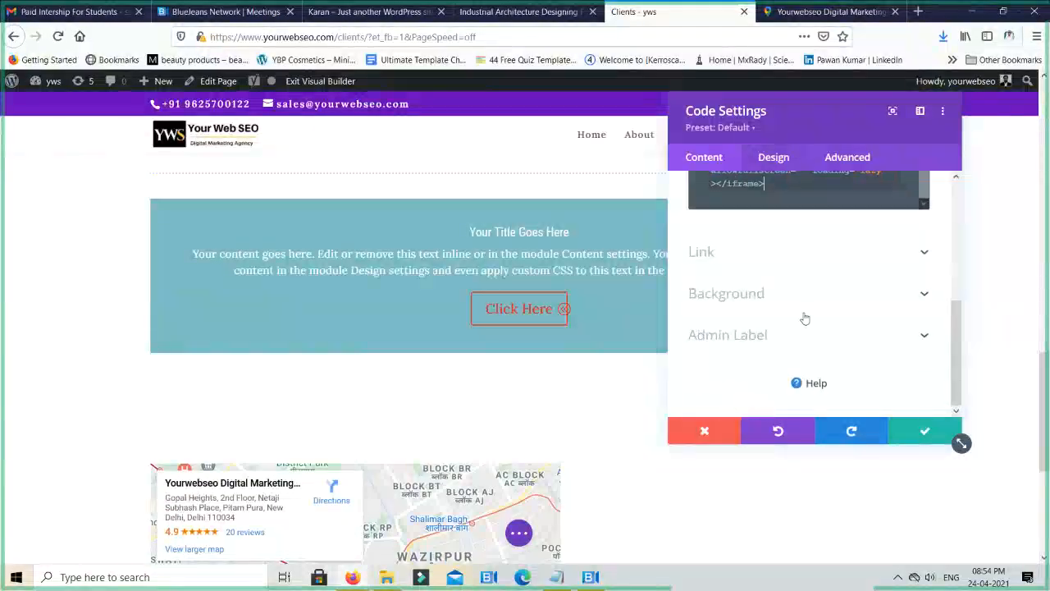
scroll(800, 247, "up", 10)
left_click(779, 156)
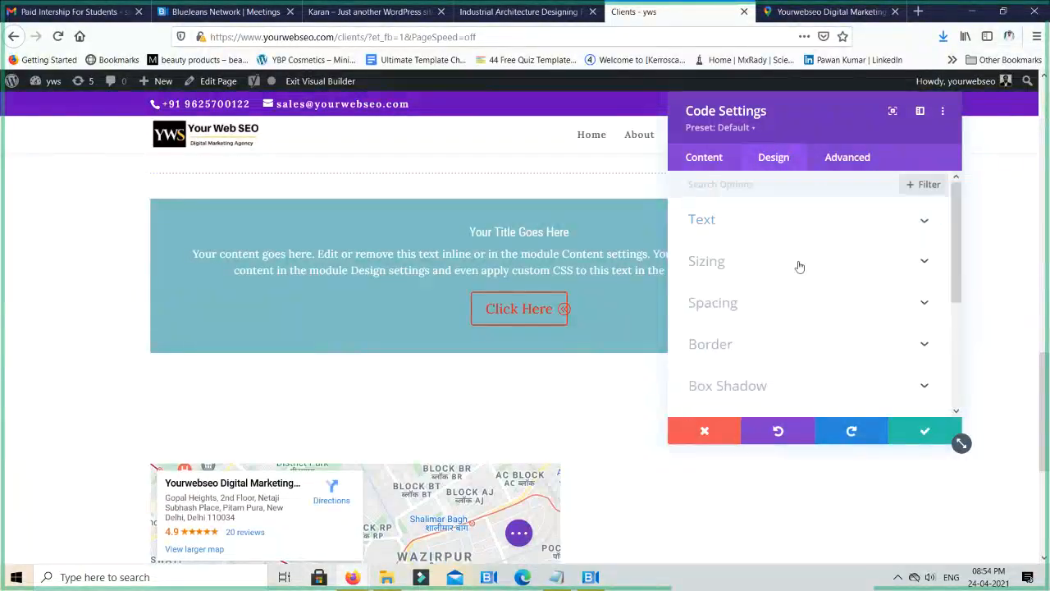
scroll(792, 270, "down", 4)
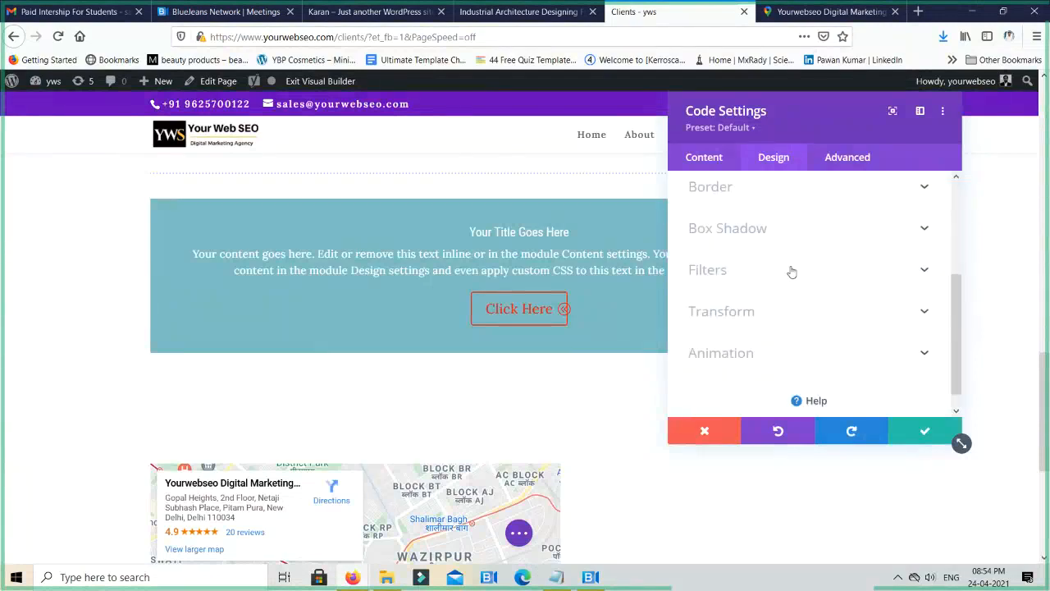
scroll(792, 272, "up", 4)
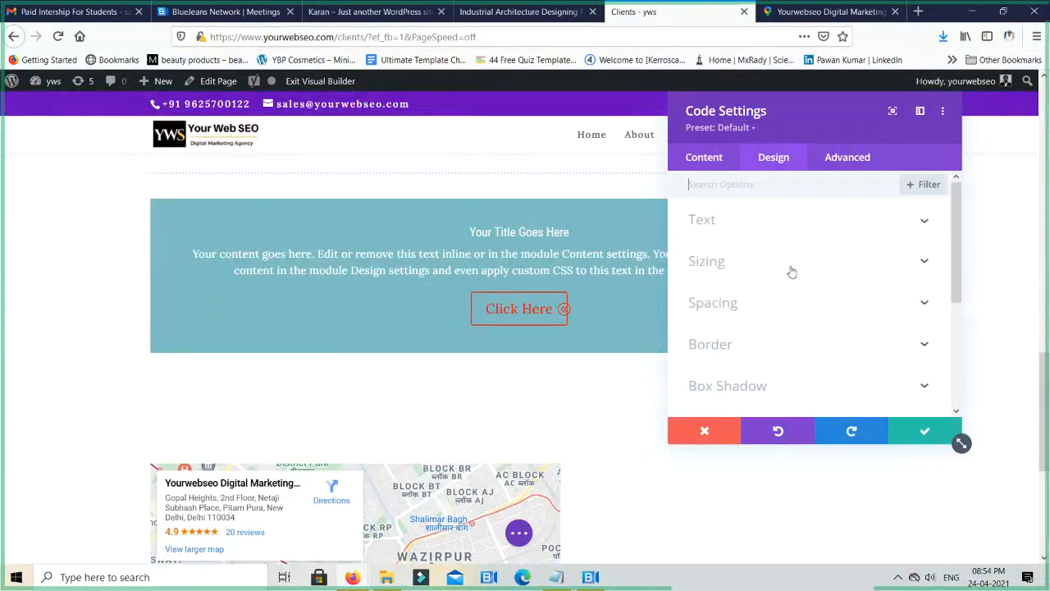
left_click(923, 433)
scroll(504, 450, "down", 3)
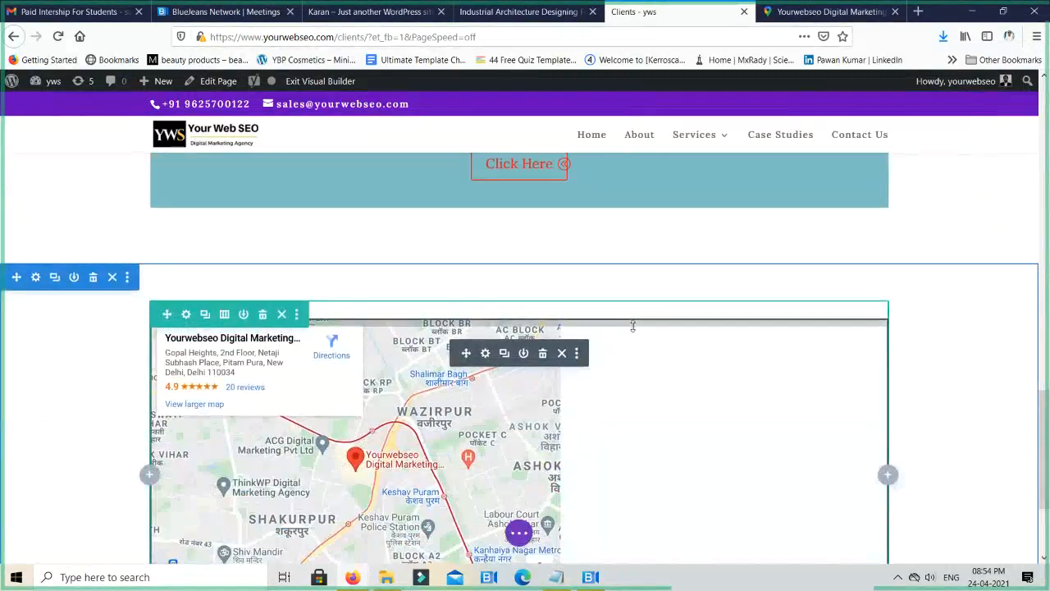
scroll(631, 320, "down", 3)
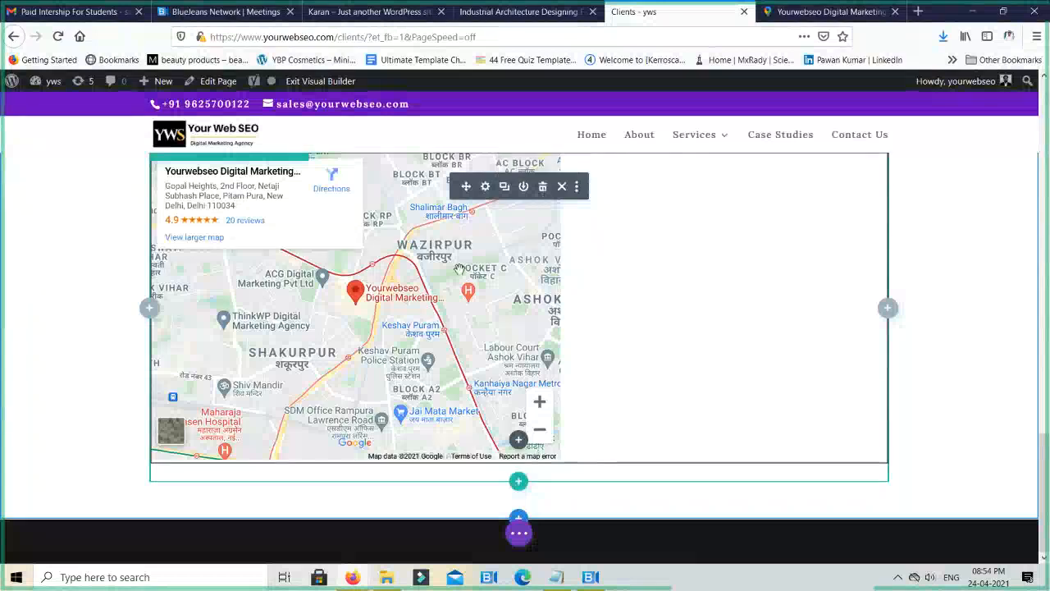
- Delete the map's Code module and insert a Contact Form module with default settings in its row
left_click(542, 187)
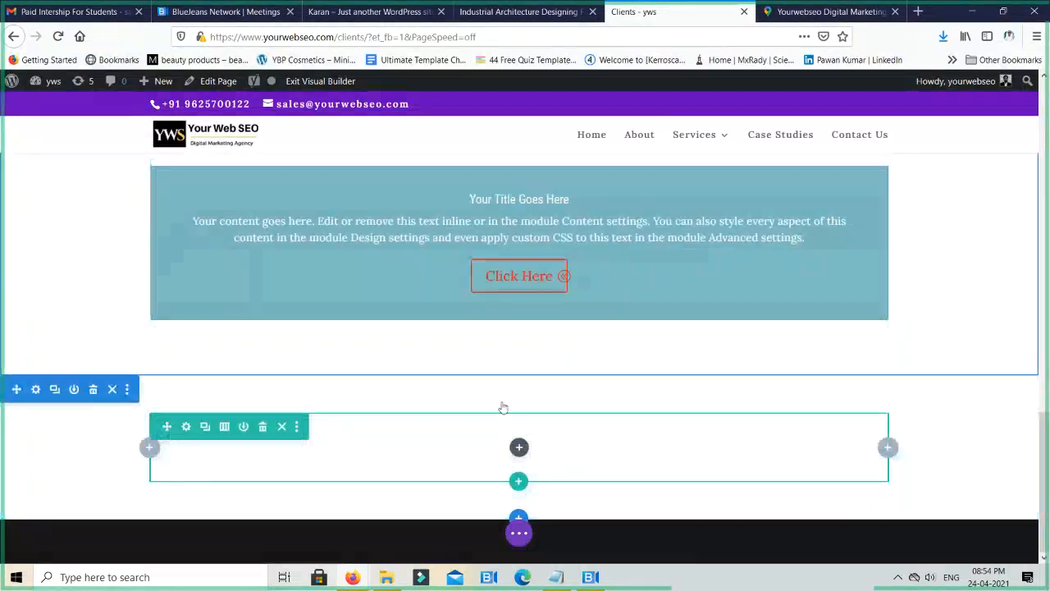
left_click(519, 447)
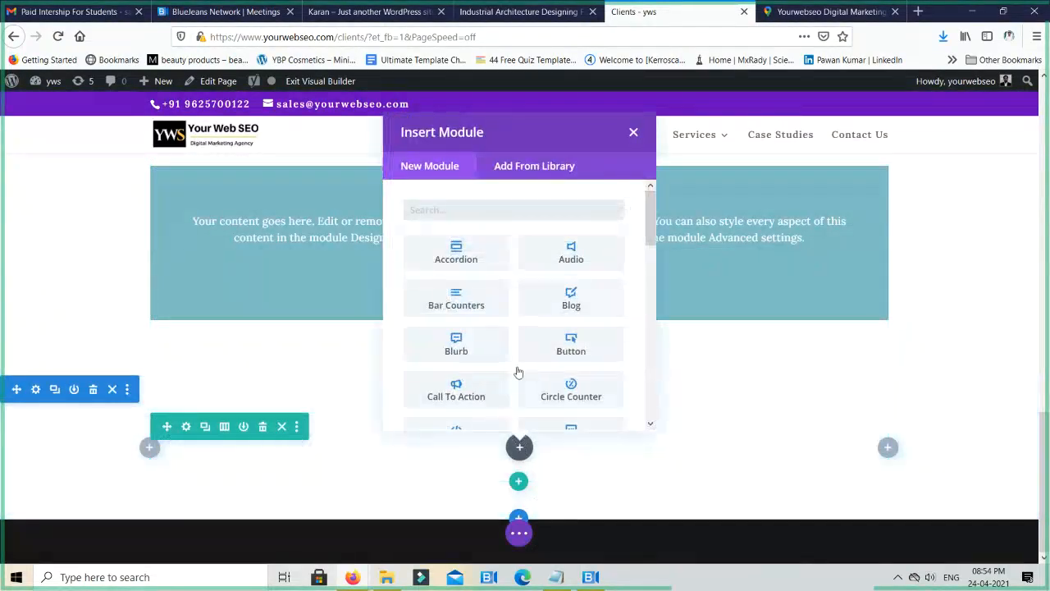
scroll(529, 366, "down", 4)
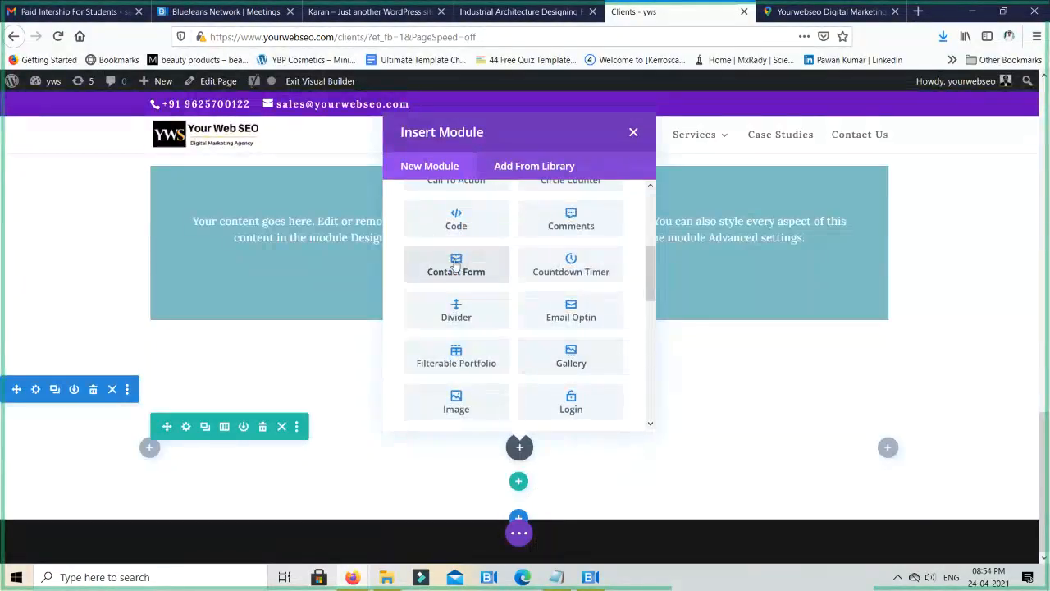
left_click(456, 265)
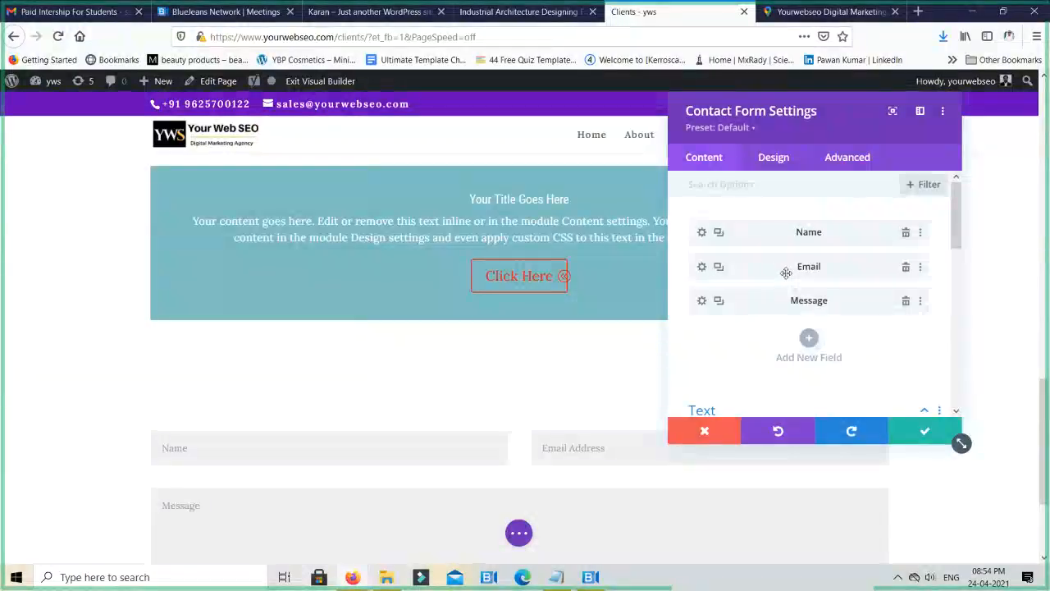
left_click(928, 434)
- Open the Contact Form's settings and delete its Message field
scroll(518, 363, "down", 3)
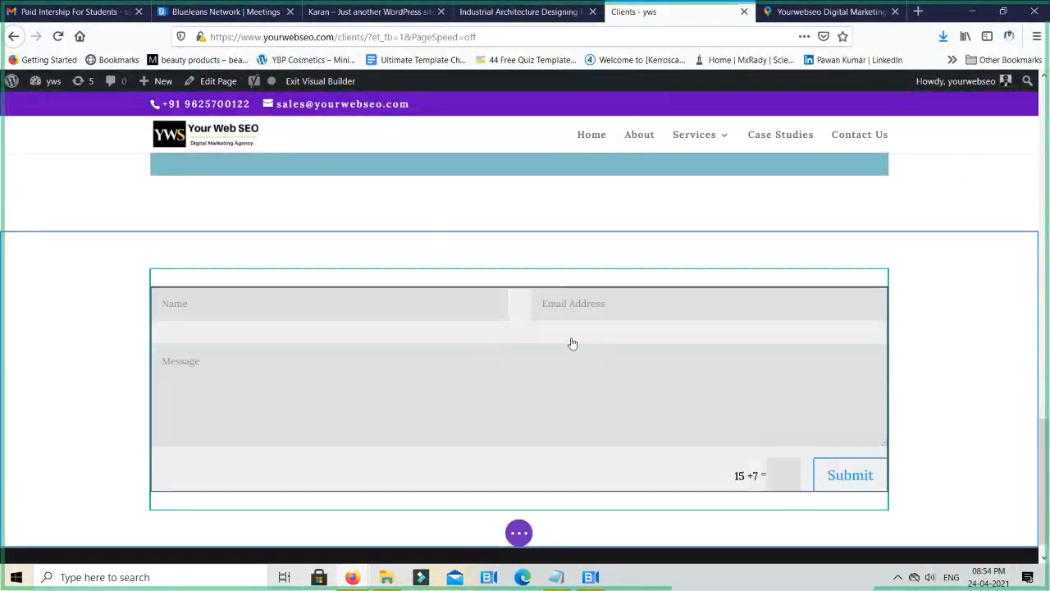
mouse_move(484, 331)
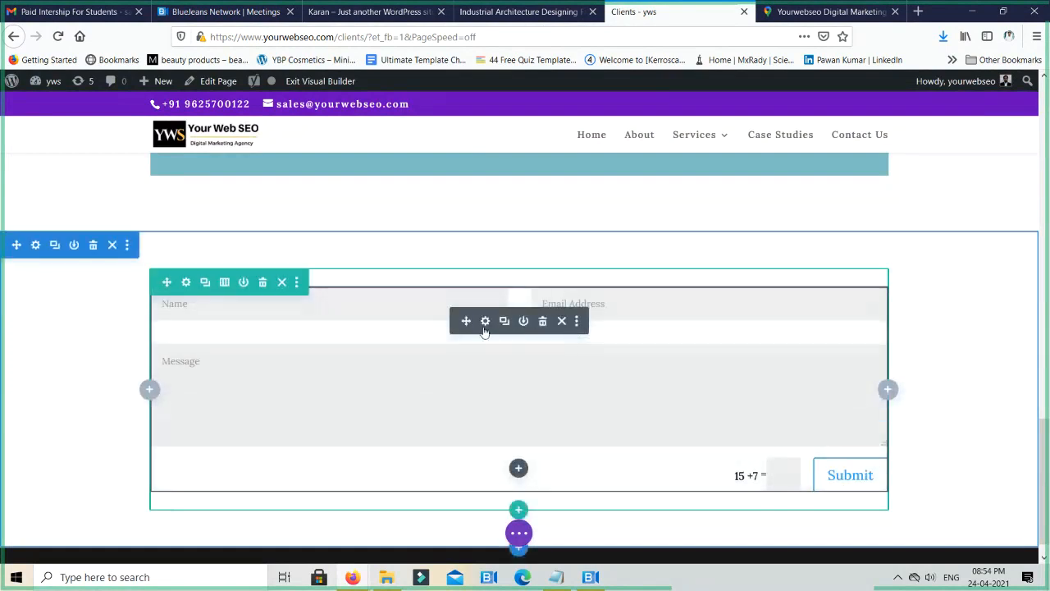
left_click(484, 324)
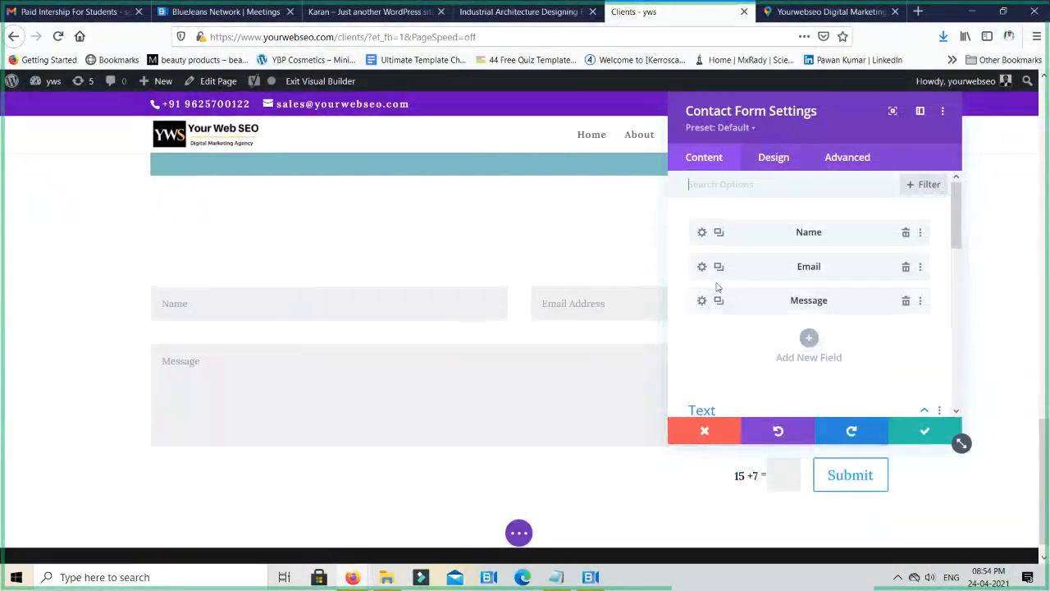
left_click(905, 301)
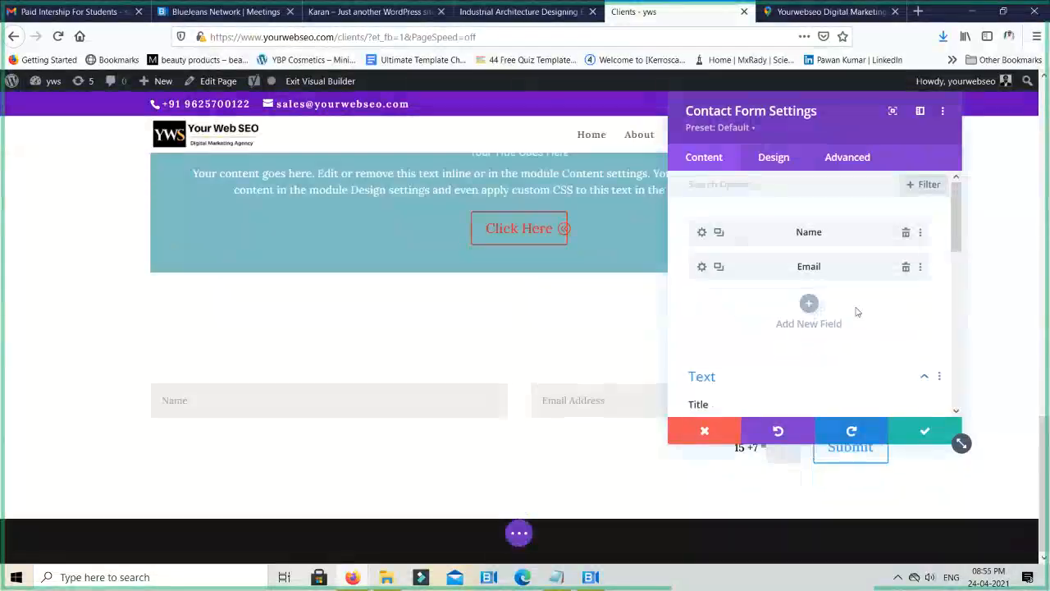
- Add a new field to the contact form with Field ID and title both set to Phone
left_click(807, 306)
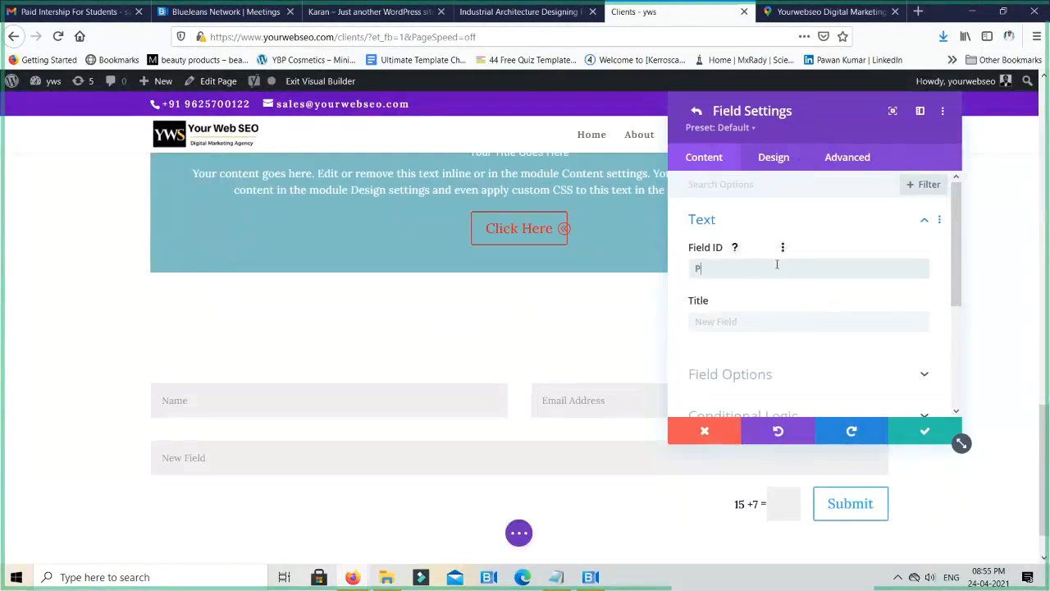
type("Phone")
key("Tab")
type("Pho")
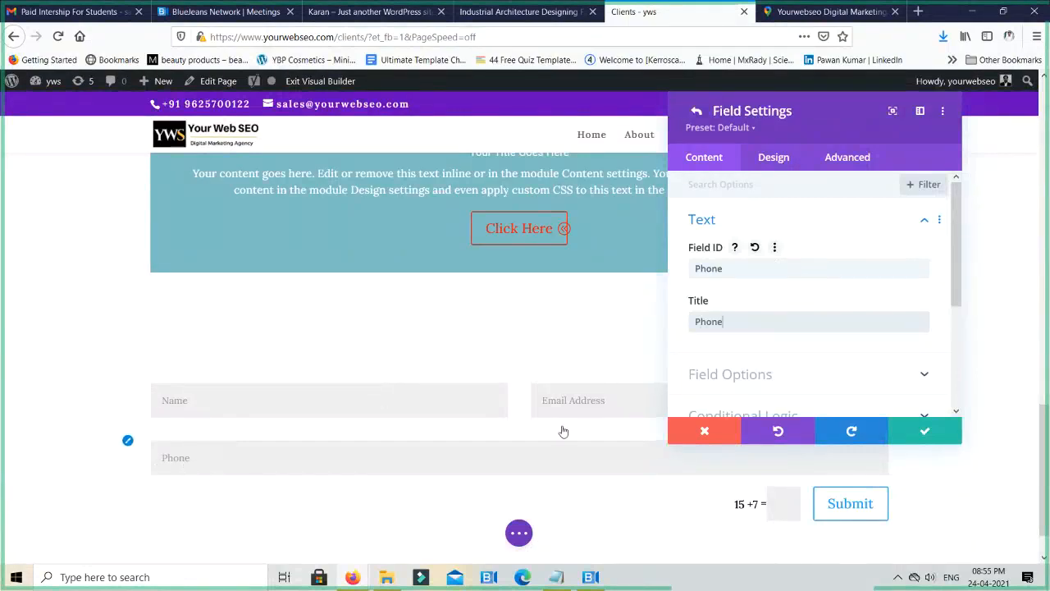
- Keep the Phone field's type as Input Field and set its minimum and maximum length to 10
scroll(802, 340, "down", 2)
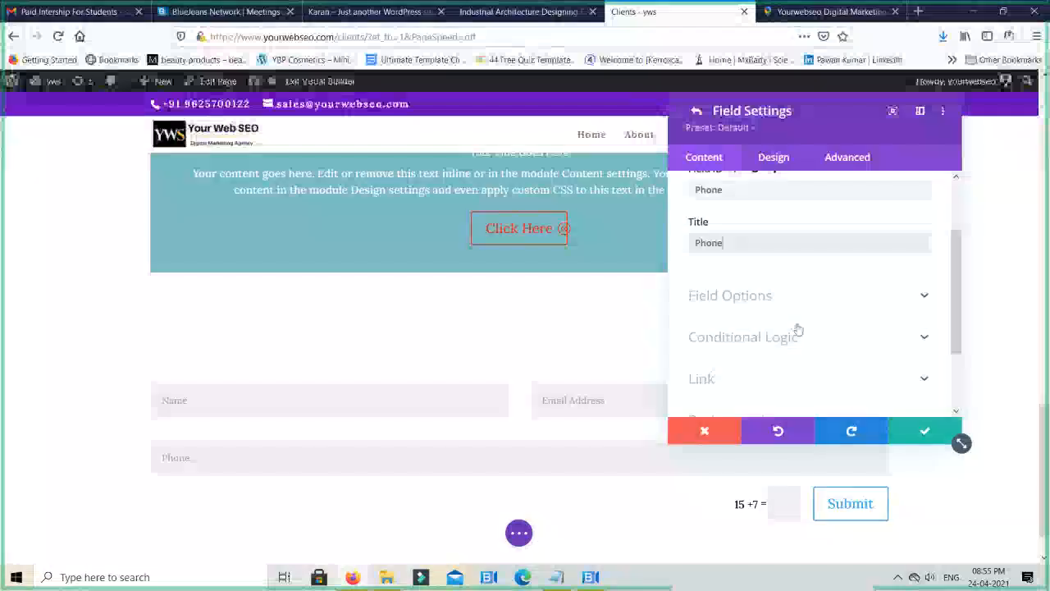
left_click(711, 296)
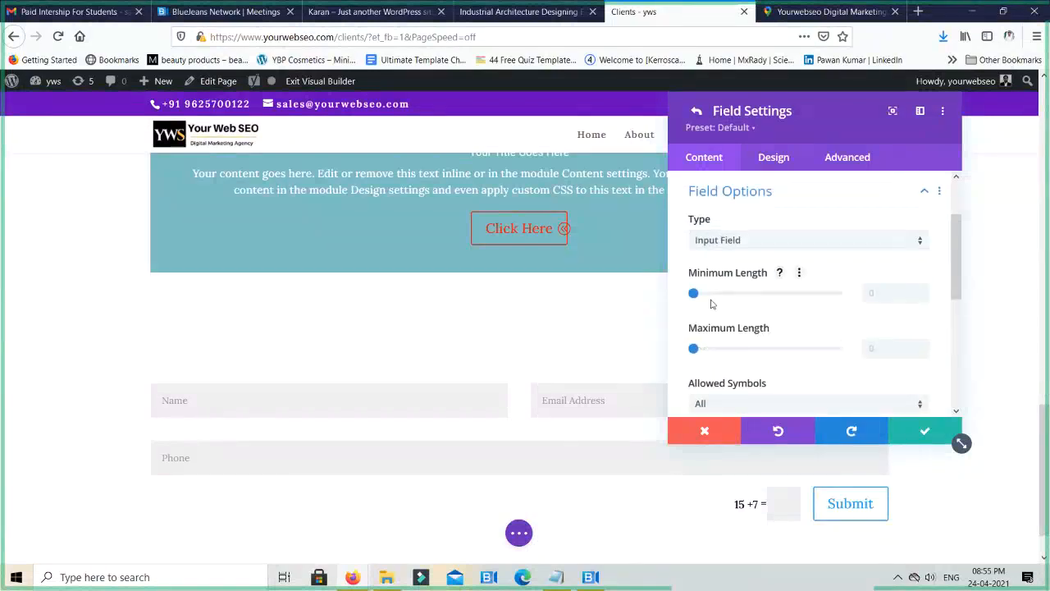
left_click(763, 242)
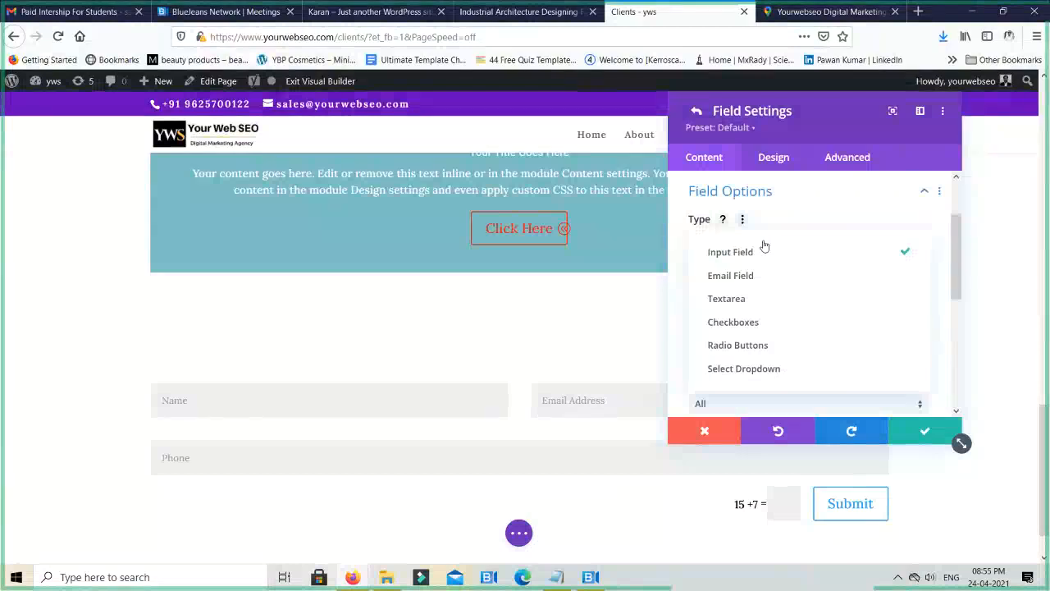
left_click(764, 248)
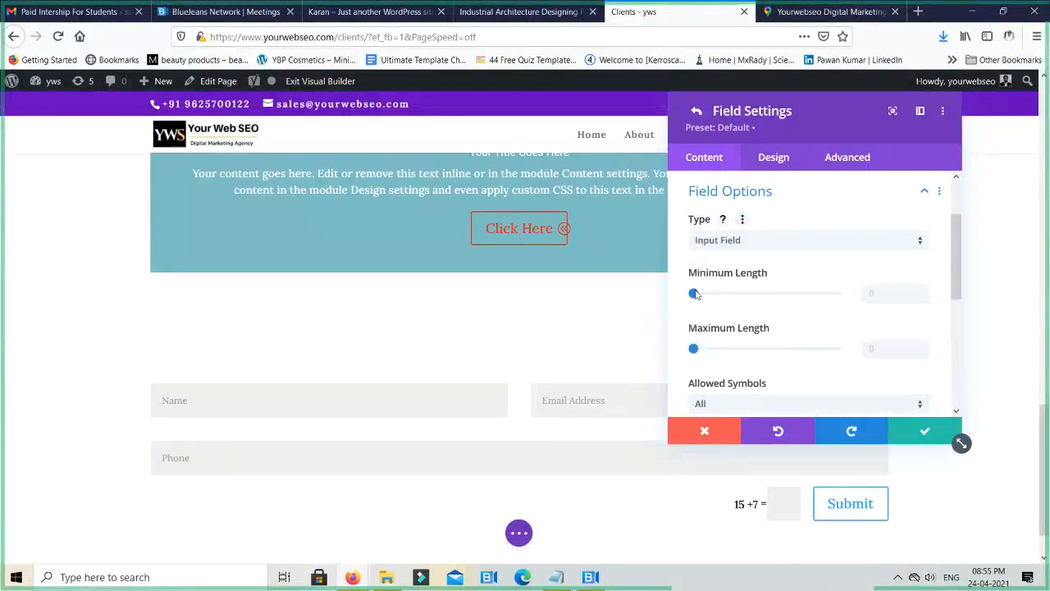
left_click_drag(694, 293, 705, 294)
left_click_drag(879, 288, 861, 289)
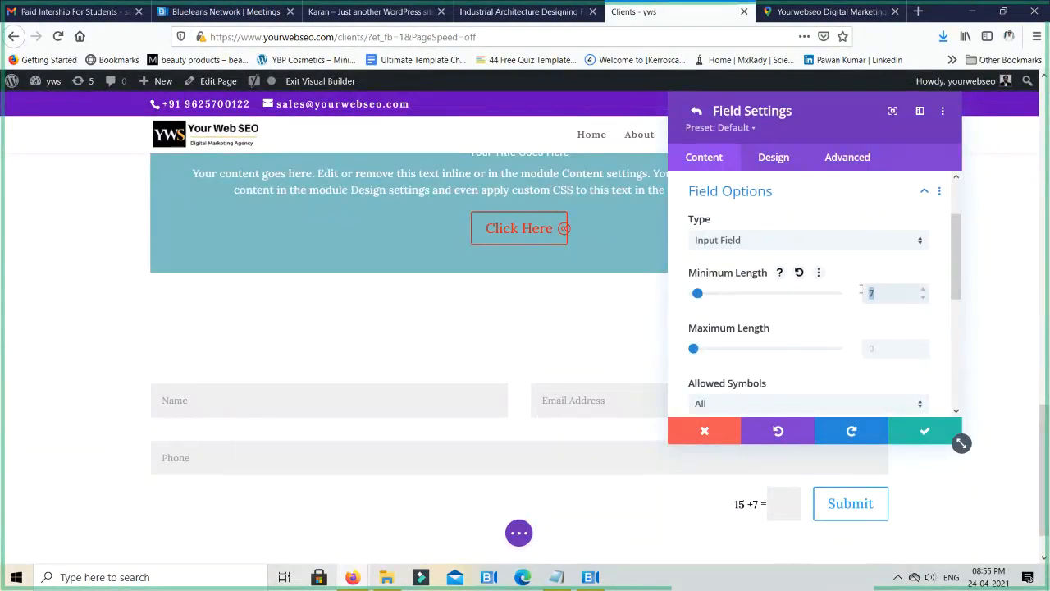
type("10")
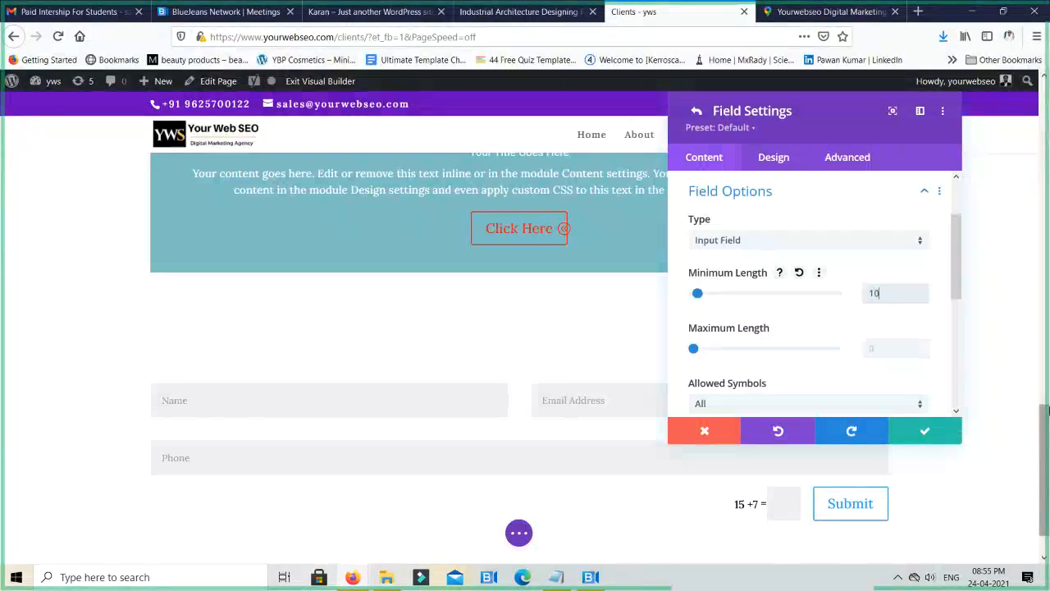
left_click(874, 351)
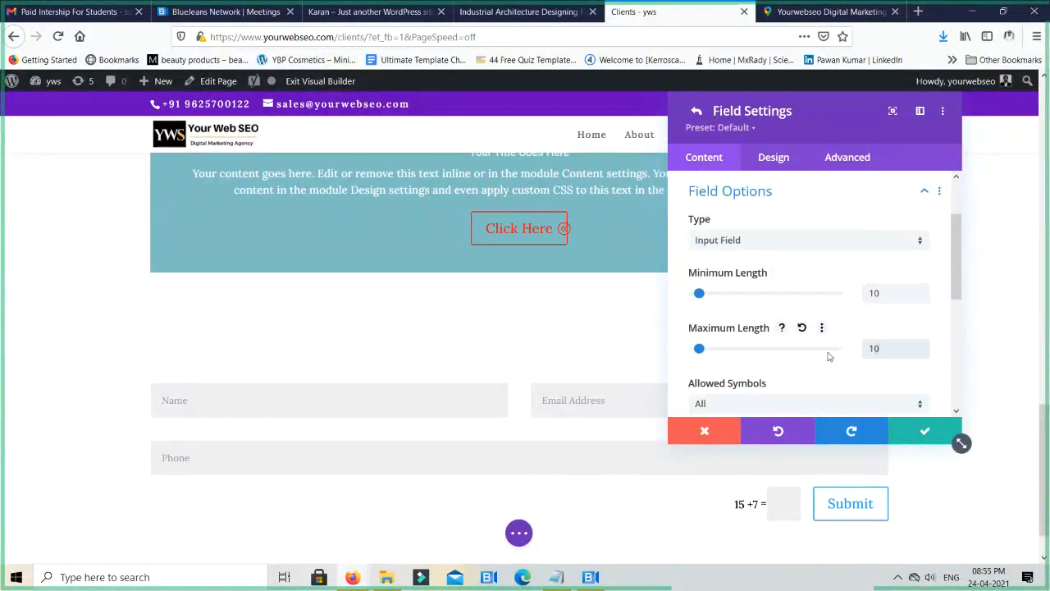
- Restrict the Phone field's allowed symbols to Numbers Only (0-9), keep it required, and save the field
scroll(828, 356, "down", 2)
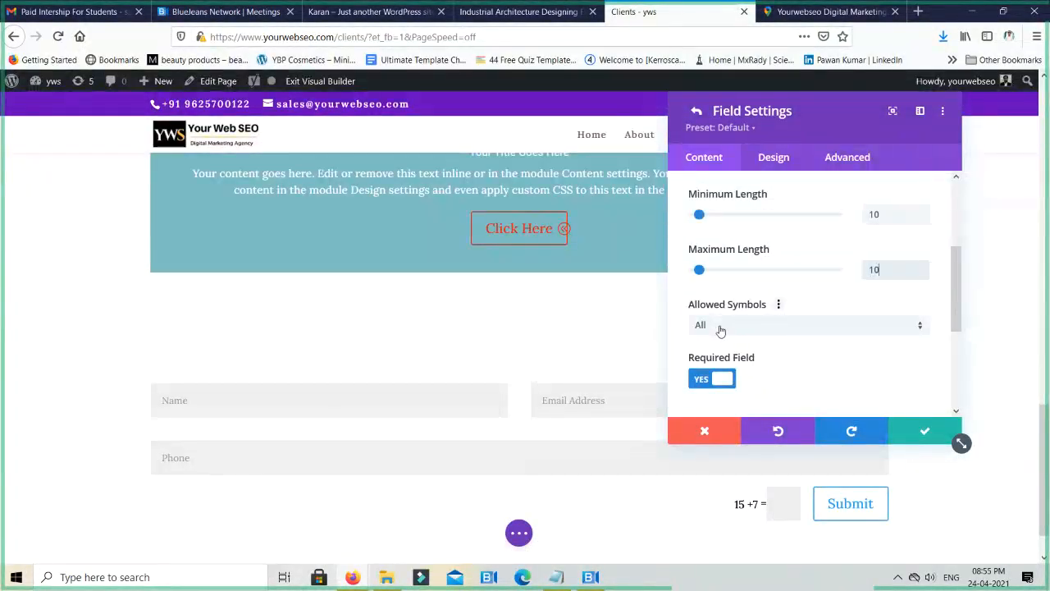
left_click(720, 328)
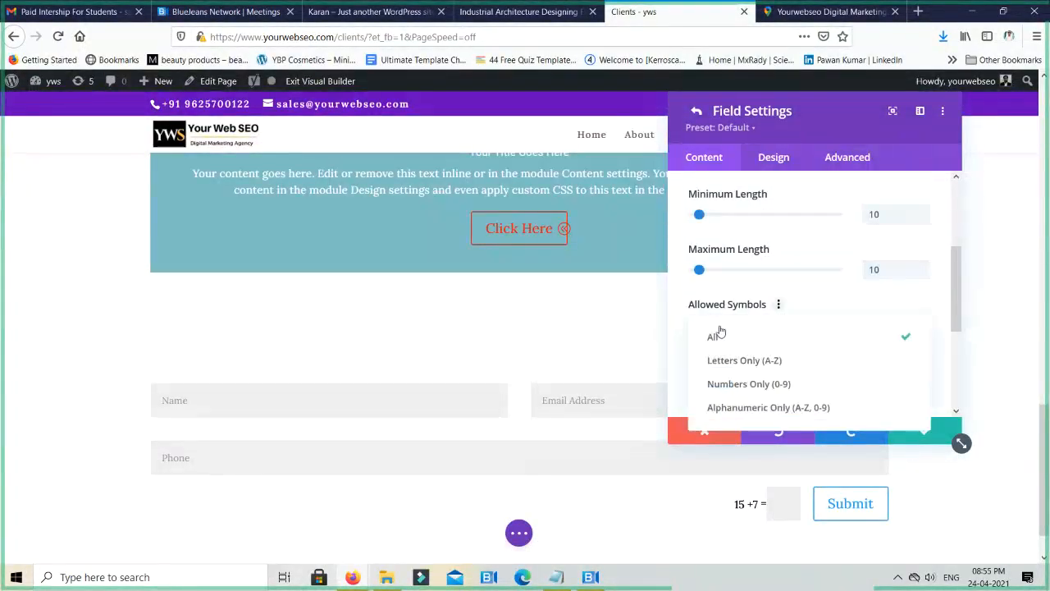
left_click(776, 391)
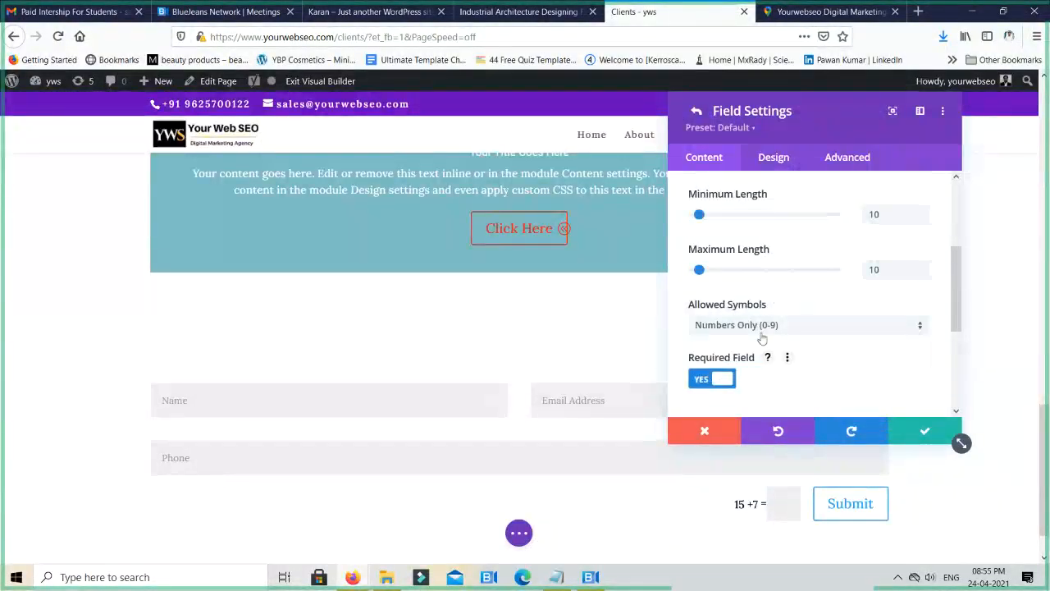
left_click(695, 384)
left_click(708, 385)
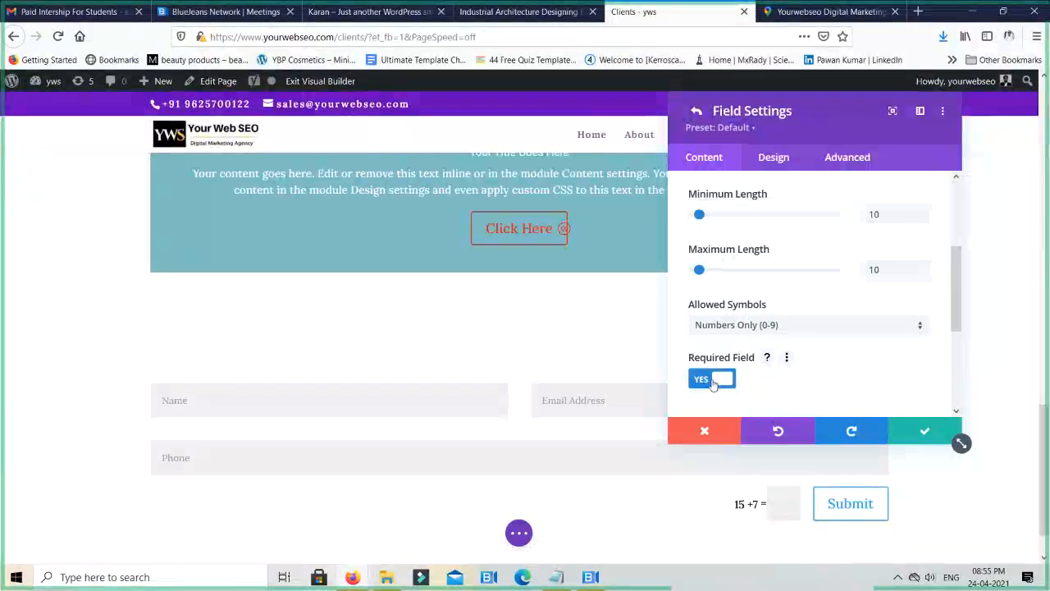
scroll(852, 361, "down", 2)
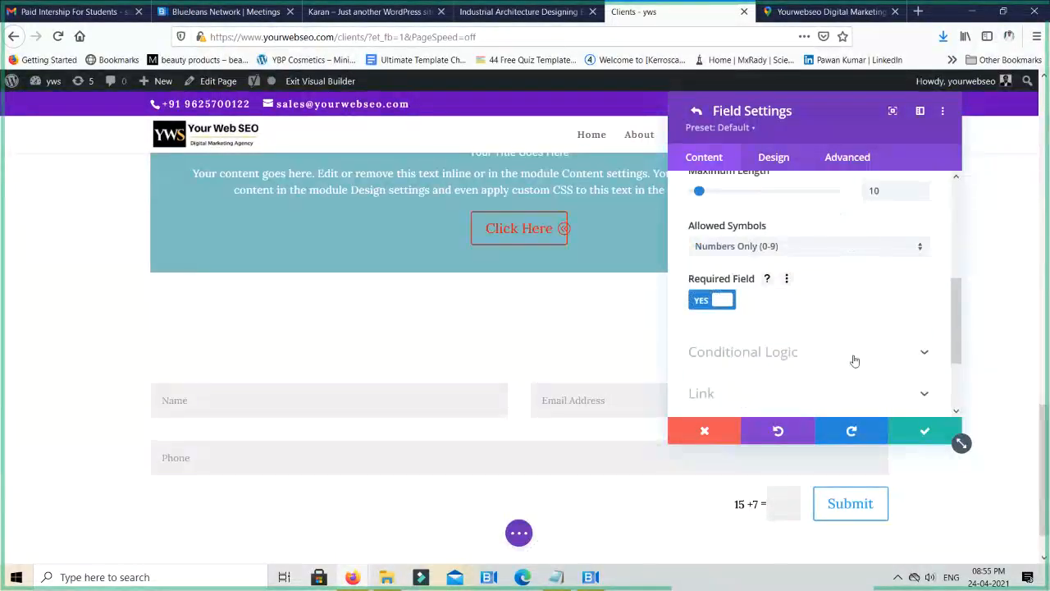
left_click(924, 431)
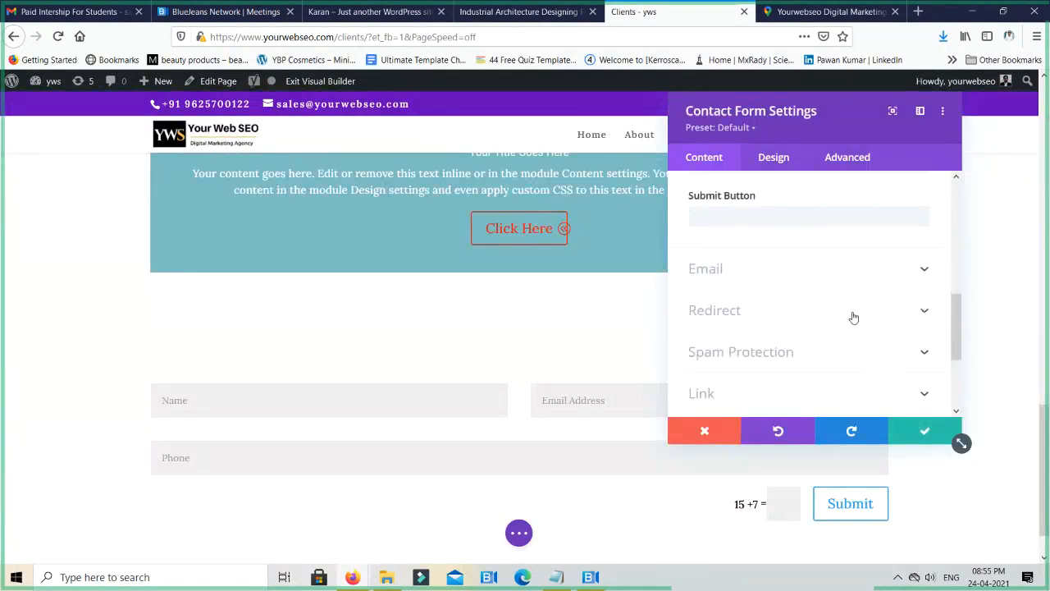
- Try turning off the contact form's basic captcha under its spam protection options, and switch it back on
scroll(853, 317, "down", 2)
left_click(765, 272)
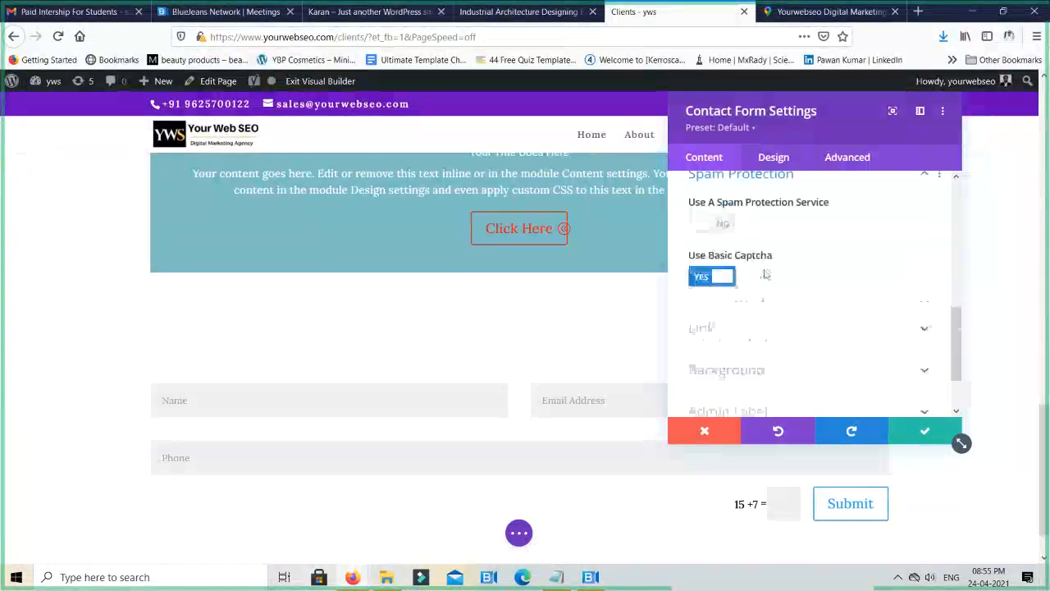
left_click(701, 294)
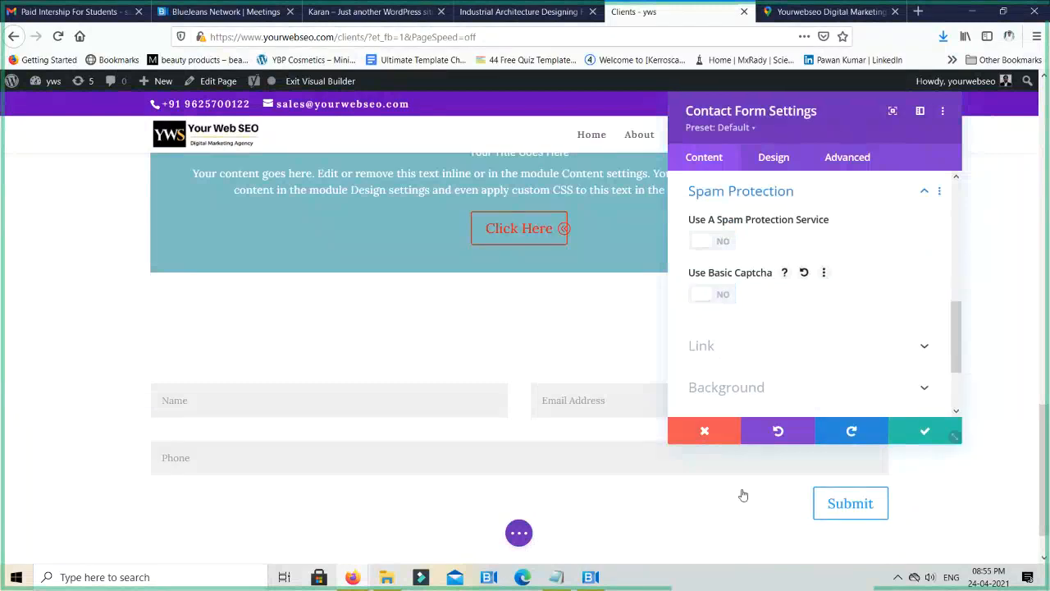
left_click(707, 293)
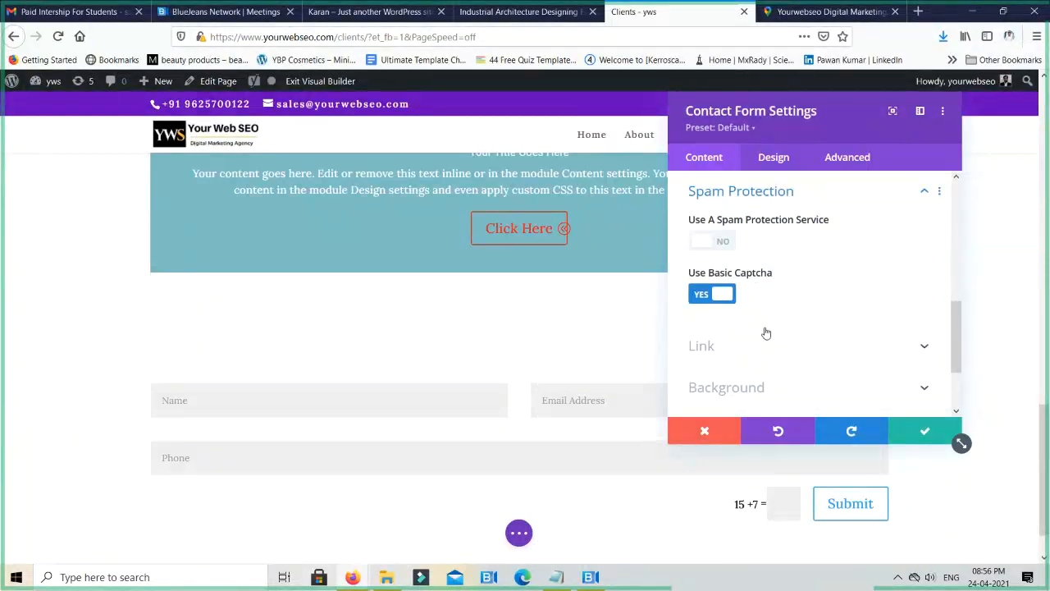
- Open the settings of the contact form's Name field and expand its field options
scroll(763, 334, "up", 5)
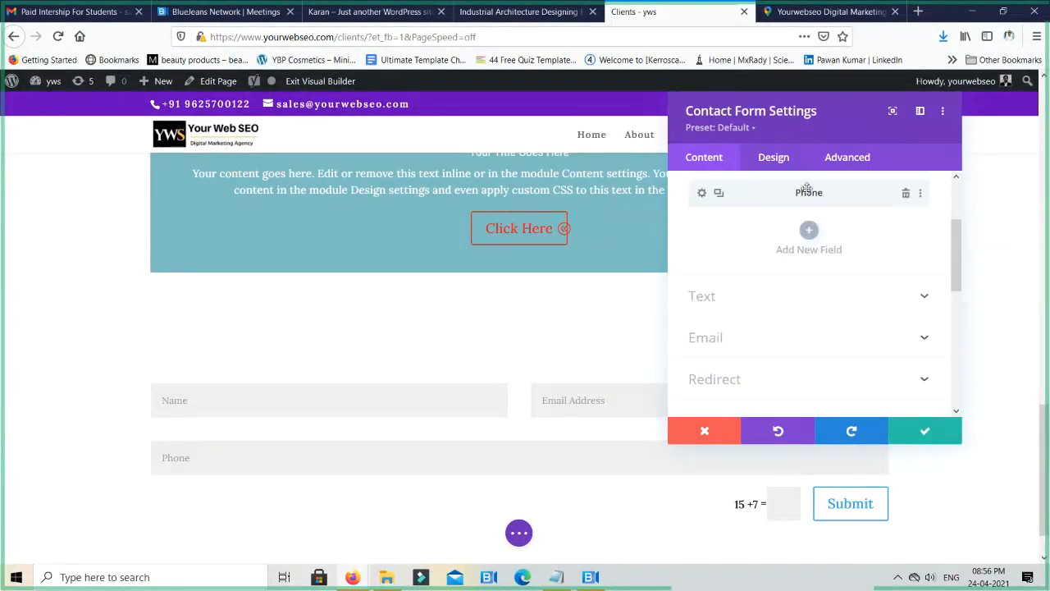
left_click_drag(817, 123, 862, 156)
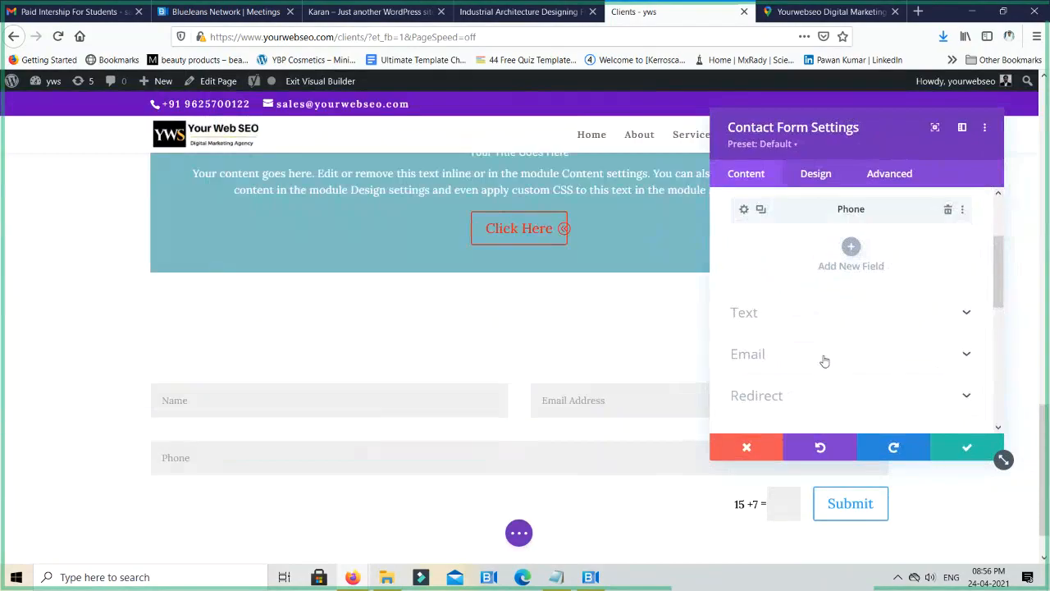
scroll(825, 361, "up", 3)
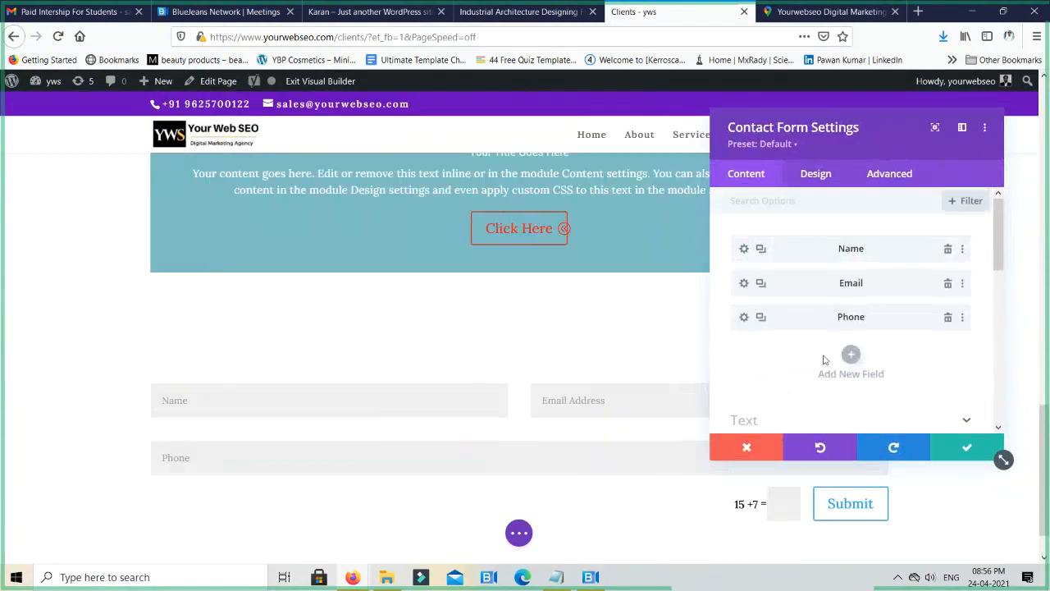
left_click(744, 250)
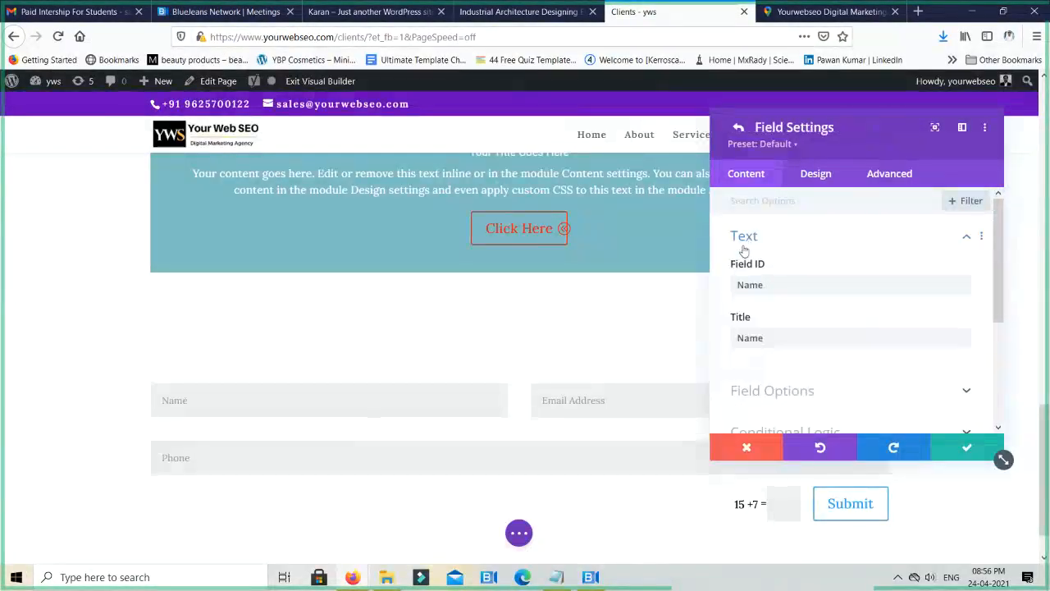
scroll(836, 268, "down", 2)
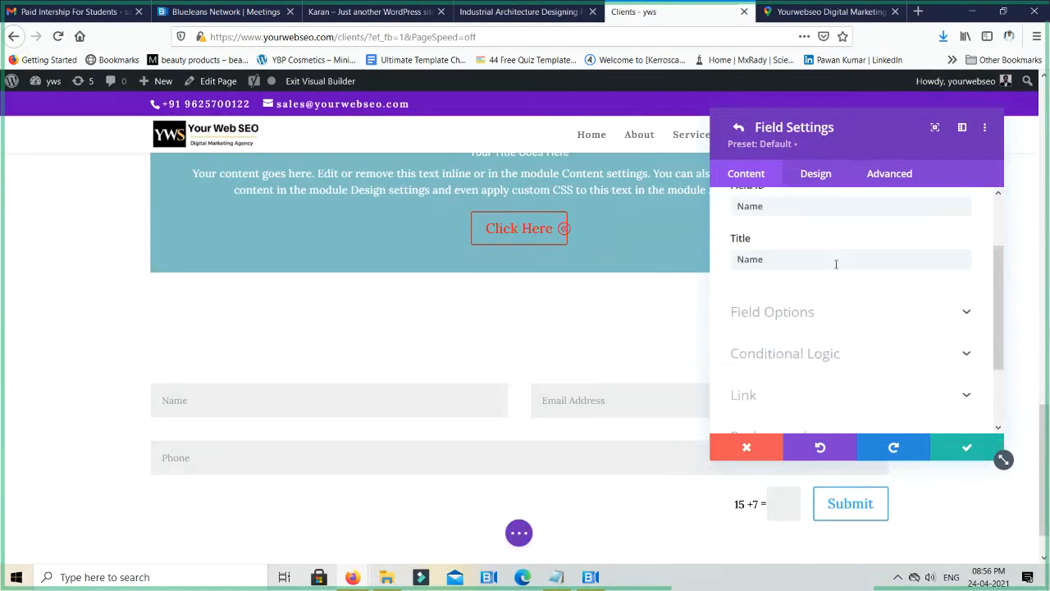
left_click(836, 319)
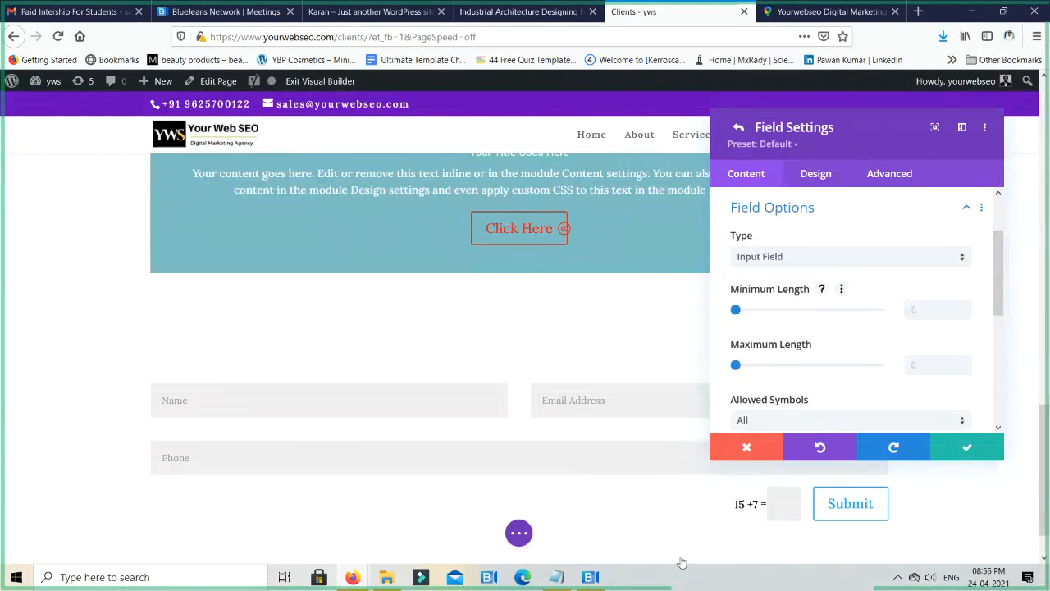
- Switch to the BlueJeans meeting, mute the last listed participant's microphone, and return to the Divi builder in Firefox
key("alt+Tab")
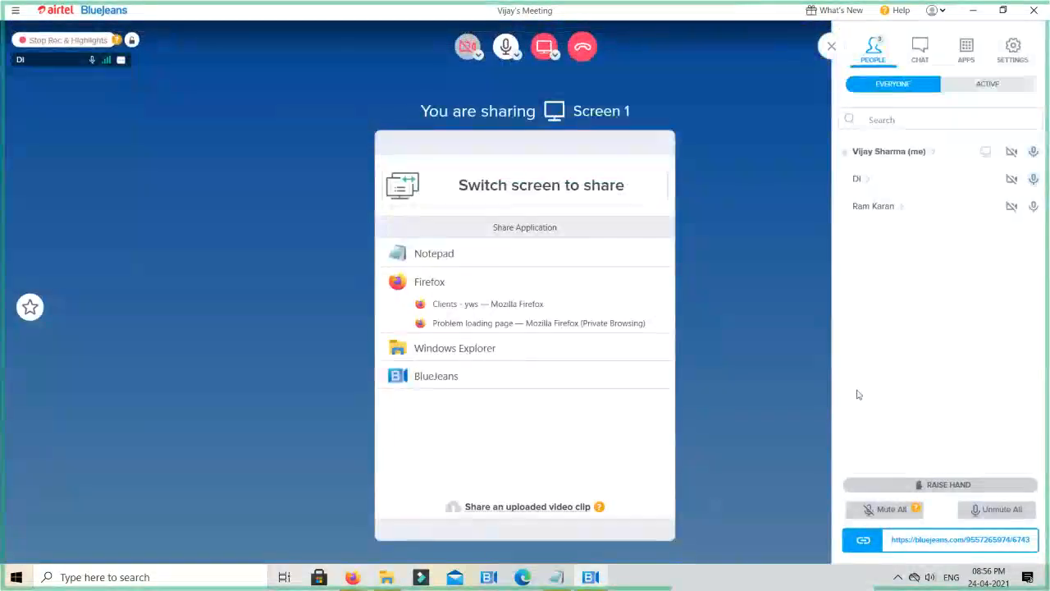
left_click(1032, 206)
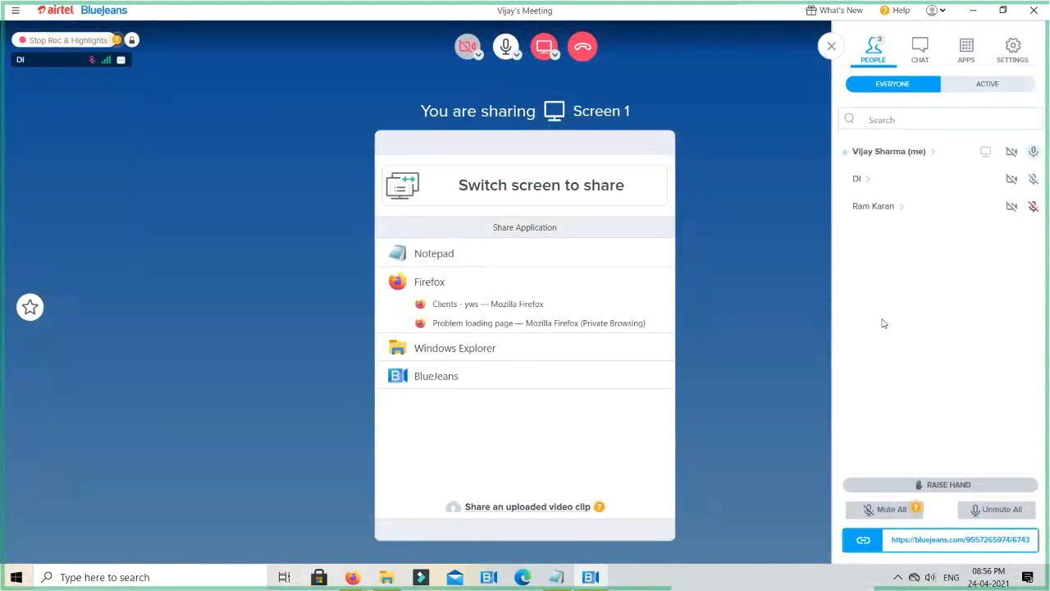
key("alt+Tab")
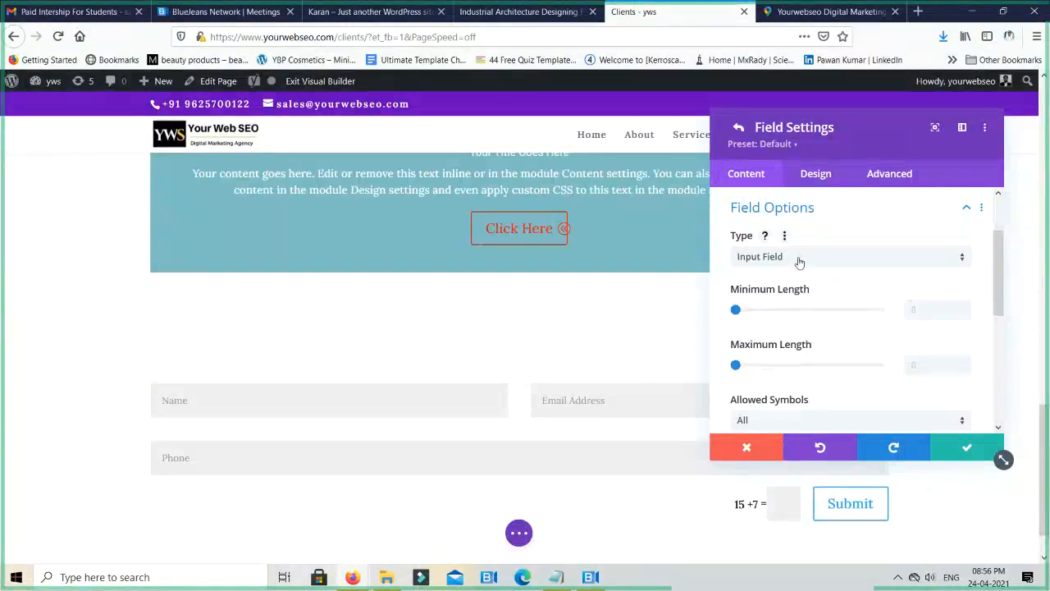
- Make the Name field full width in its layout design options, and move the settings window clear of the form's end
left_click(816, 182)
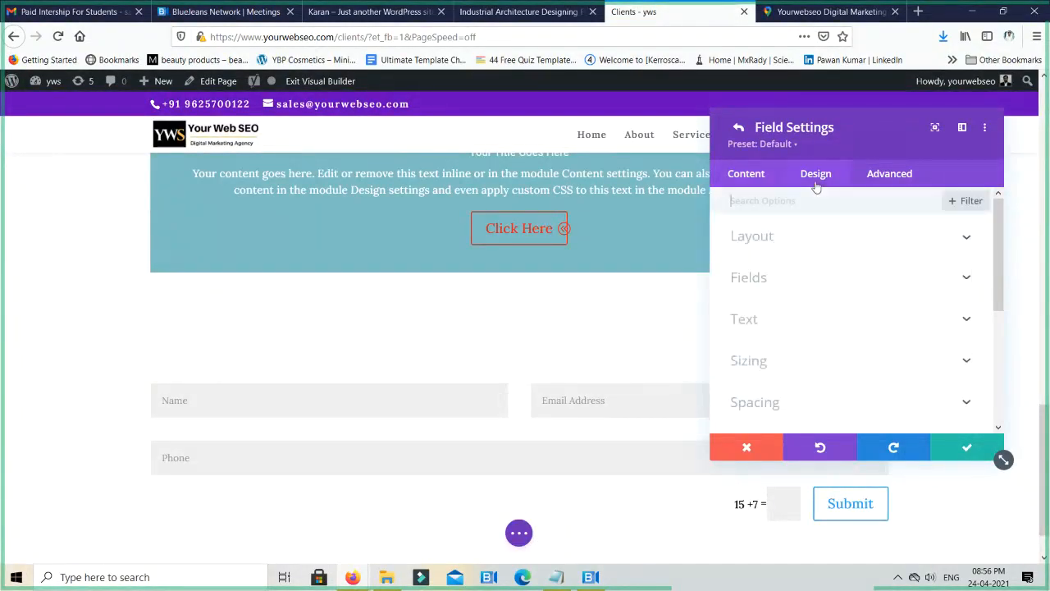
left_click(804, 237)
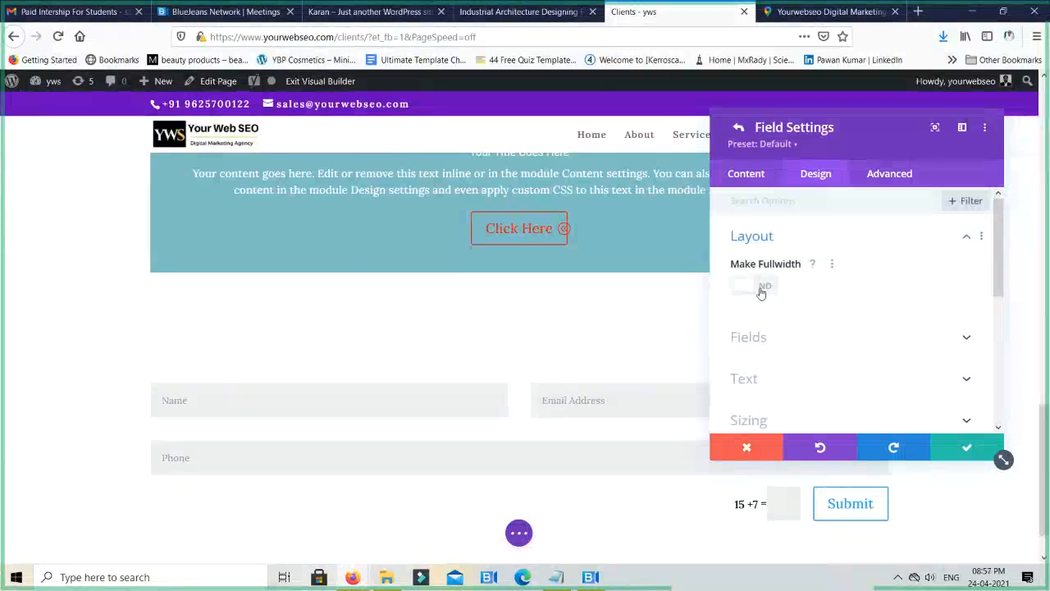
left_click(756, 286)
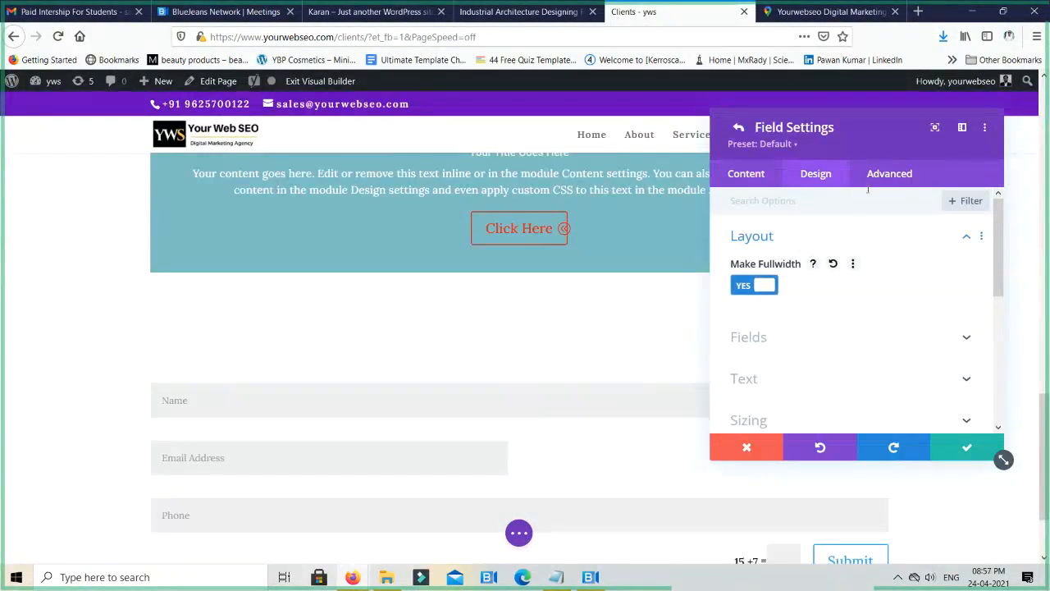
left_click_drag(891, 129, 562, 113)
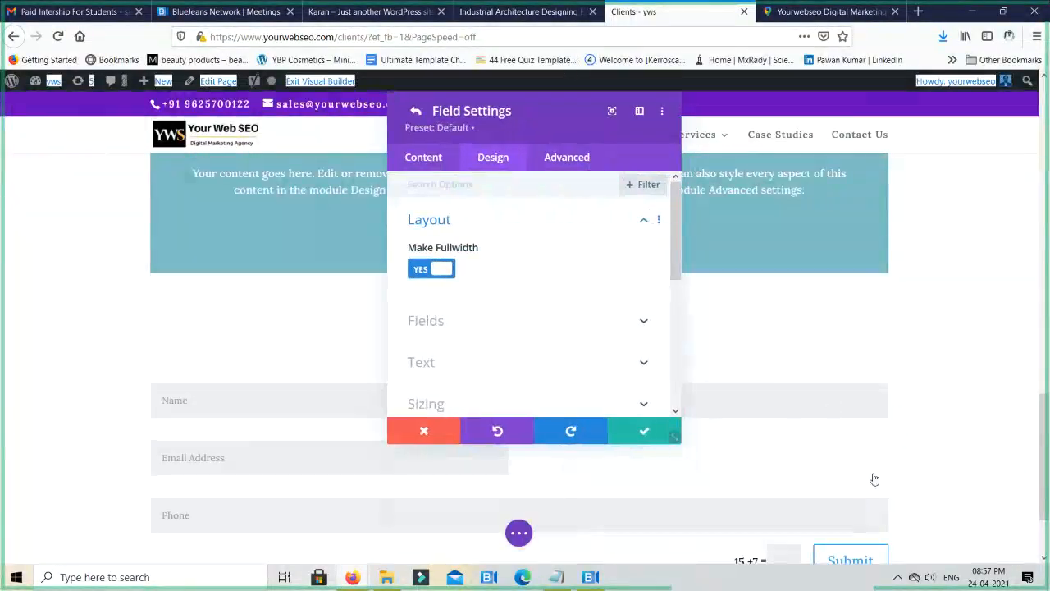
- Turn off the full-width layout for the contact form's Name field
scroll(734, 446, "down", 3)
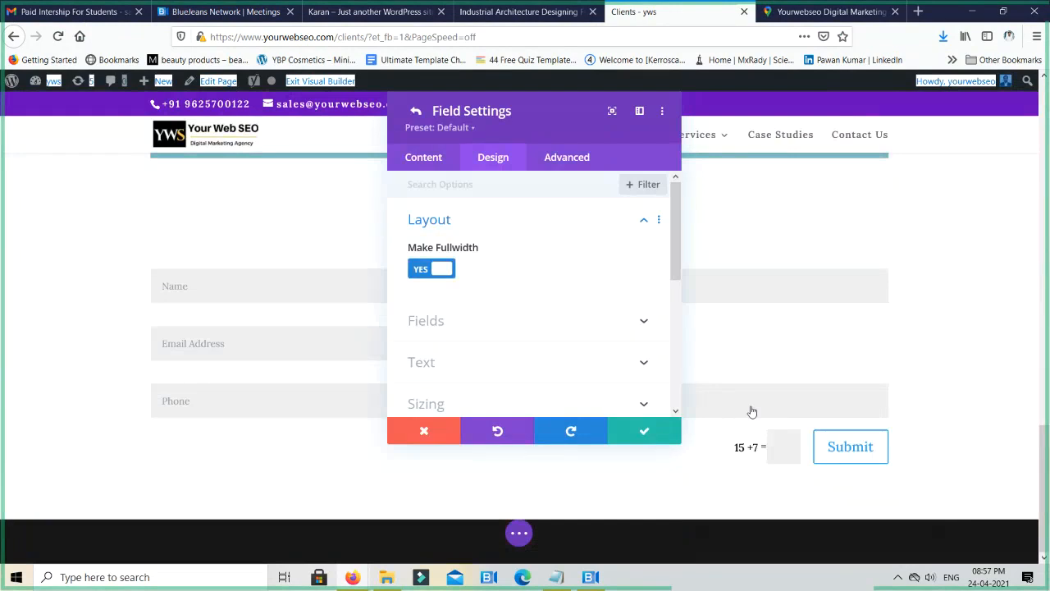
left_click(420, 274)
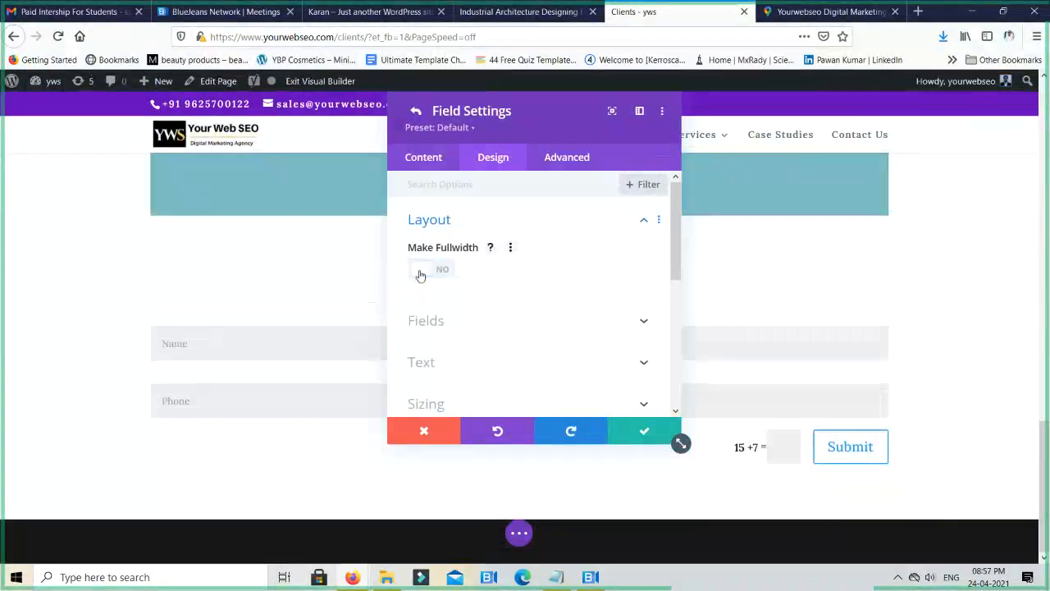
- Give the Name field a red background and set its text color to white (#ffffff)
left_click(488, 327)
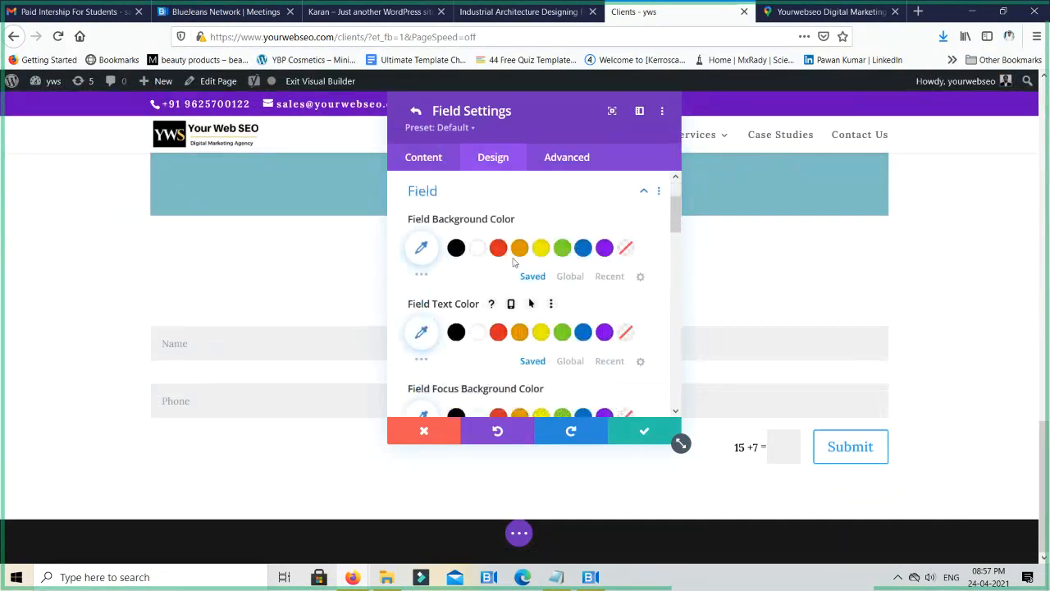
left_click(497, 248)
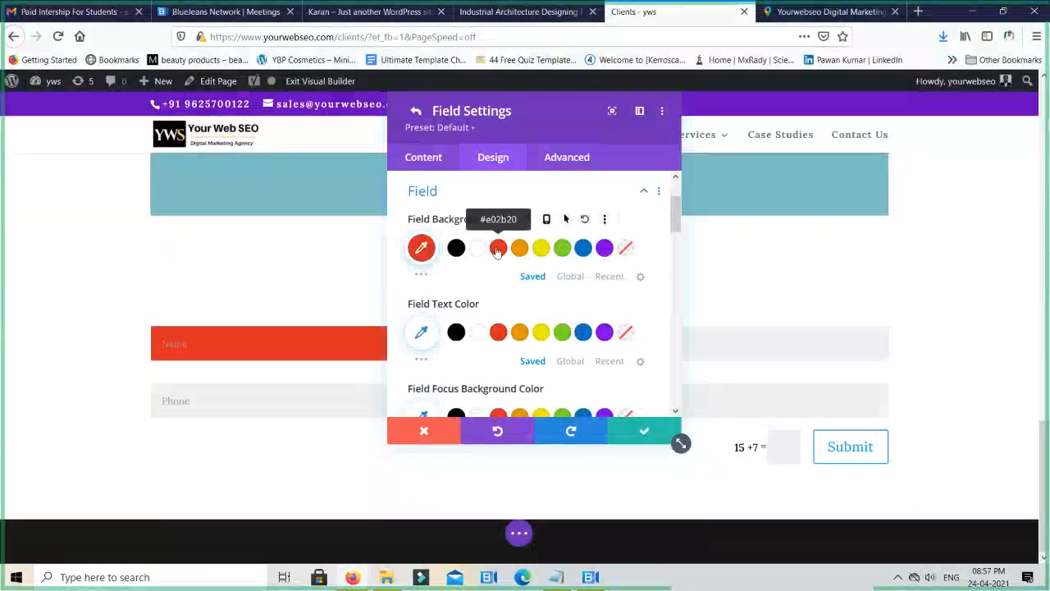
left_click(478, 333)
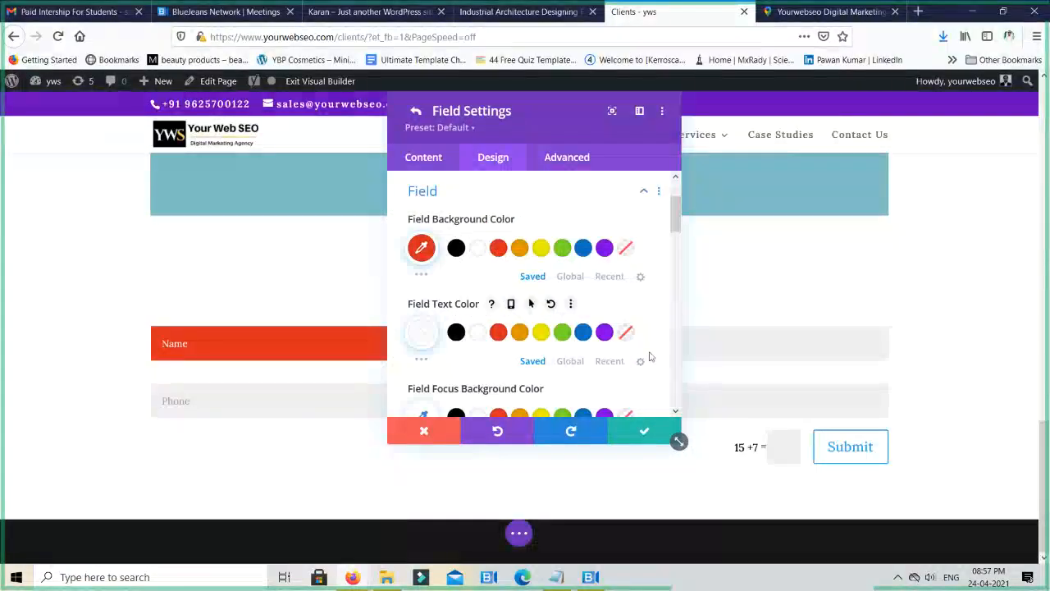
- Look through the Name field's font, alignment, text size and spacing options, and return to the contact form's settings
scroll(573, 369, "down", 4)
scroll(573, 370, "down", 4)
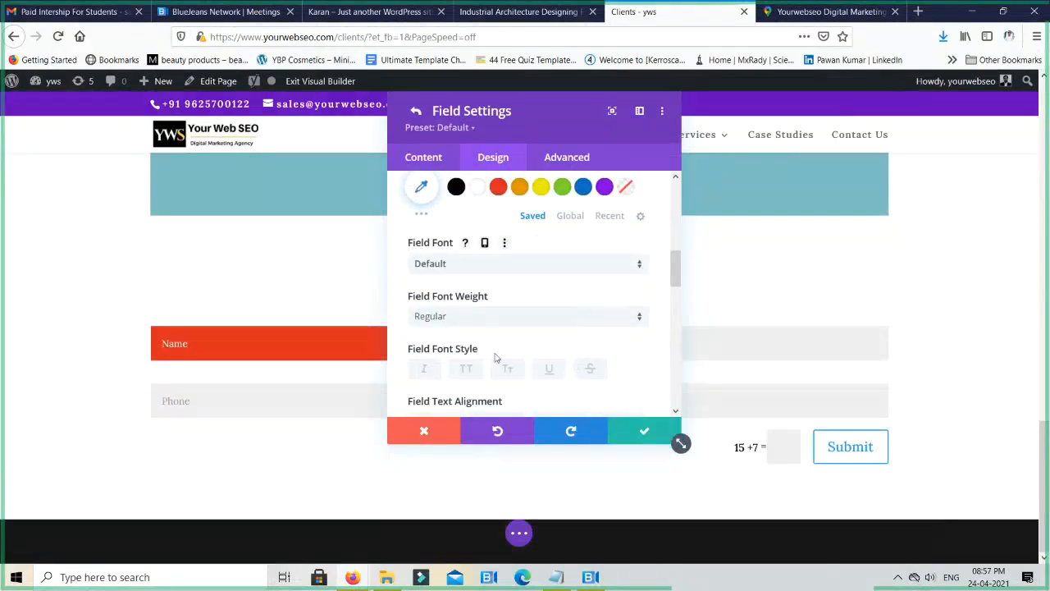
scroll(502, 353, "down", 2)
scroll(554, 357, "down", 4)
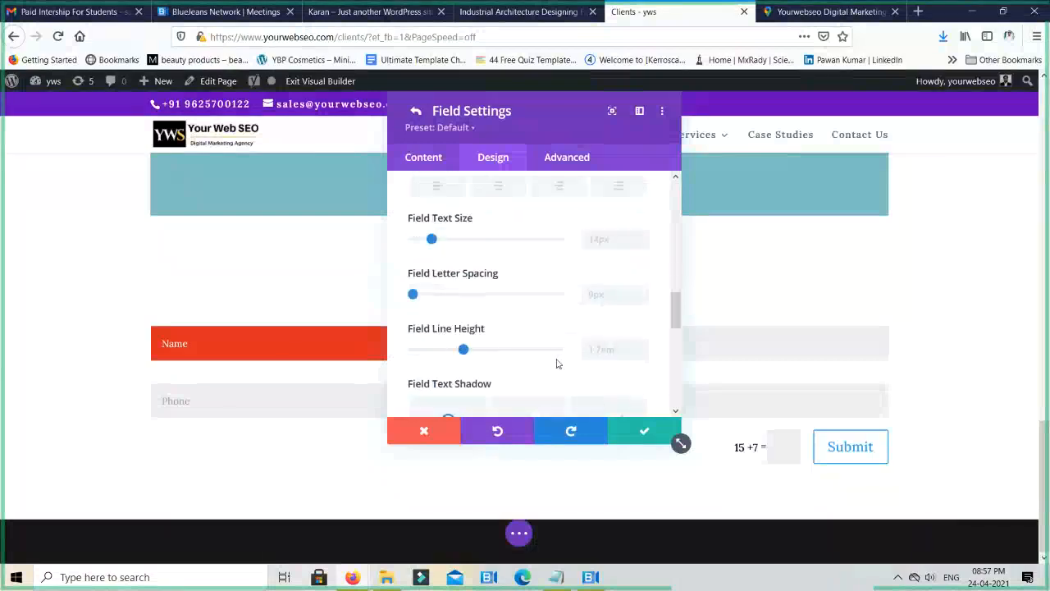
scroll(555, 364, "down", 4)
scroll(553, 363, "down", 2)
scroll(553, 364, "up", 6)
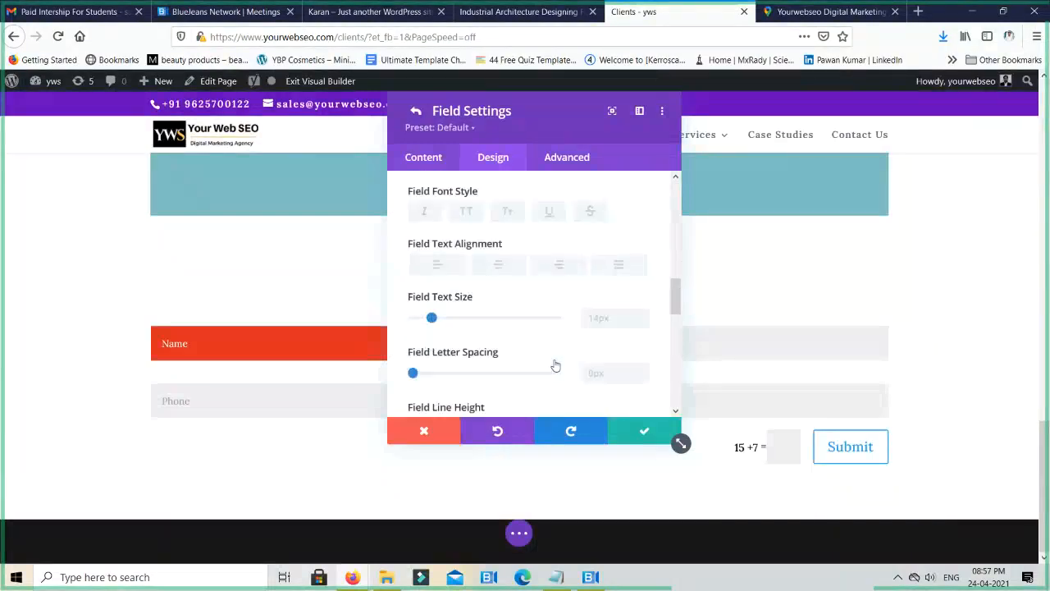
left_click(423, 156)
left_click(417, 113)
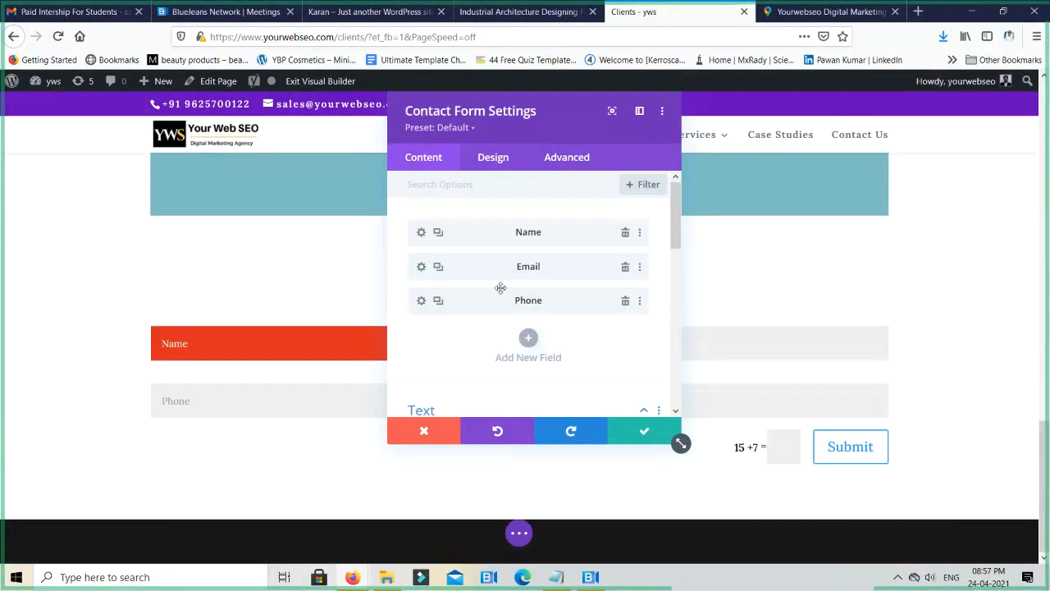
- Enter "Thanks for submitting your" as the contact form's success message
scroll(531, 353, "down", 3)
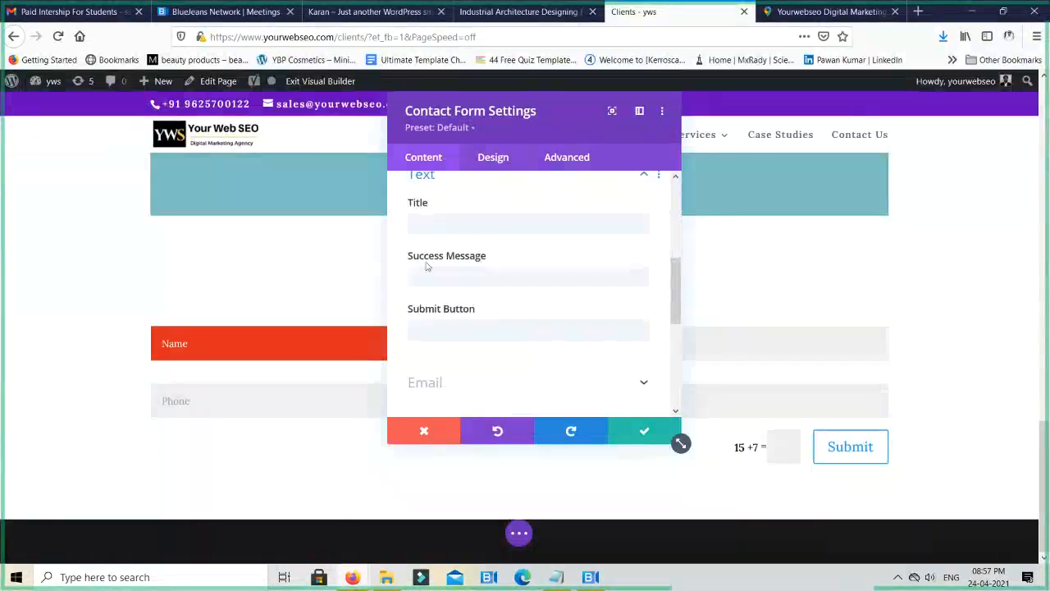
left_click(430, 271)
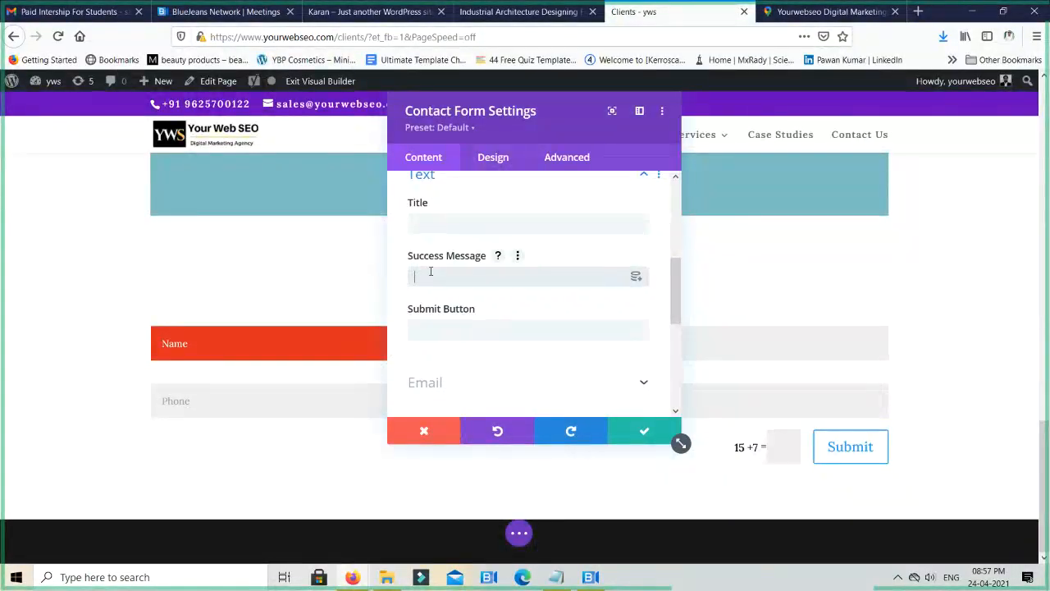
type("Thanks for sub")
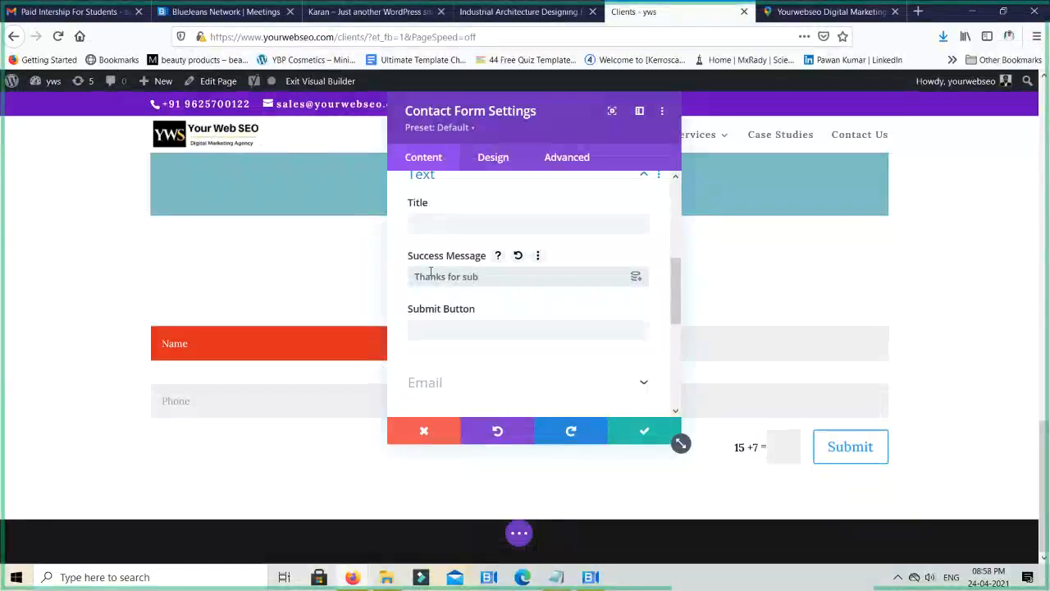
type("mitting your")
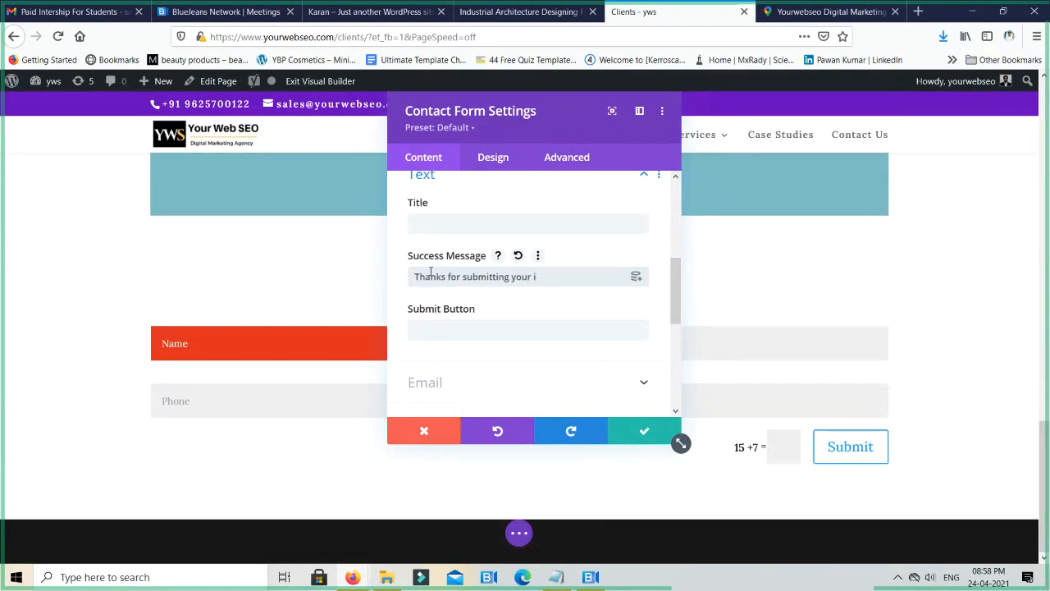
- Set the contact form's submit button text to "Call me back"
left_click(422, 330)
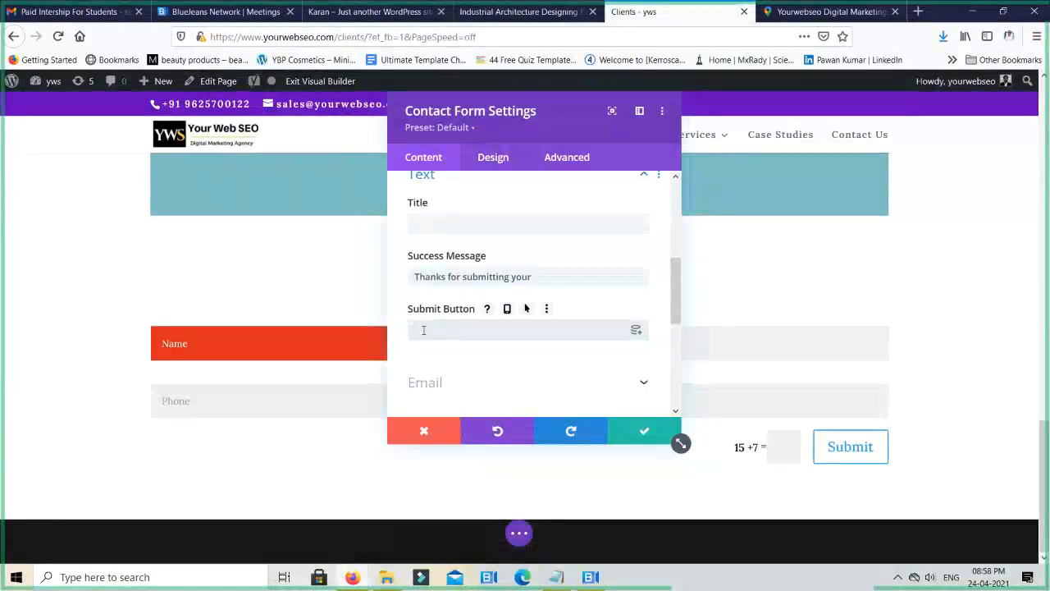
type("Call")
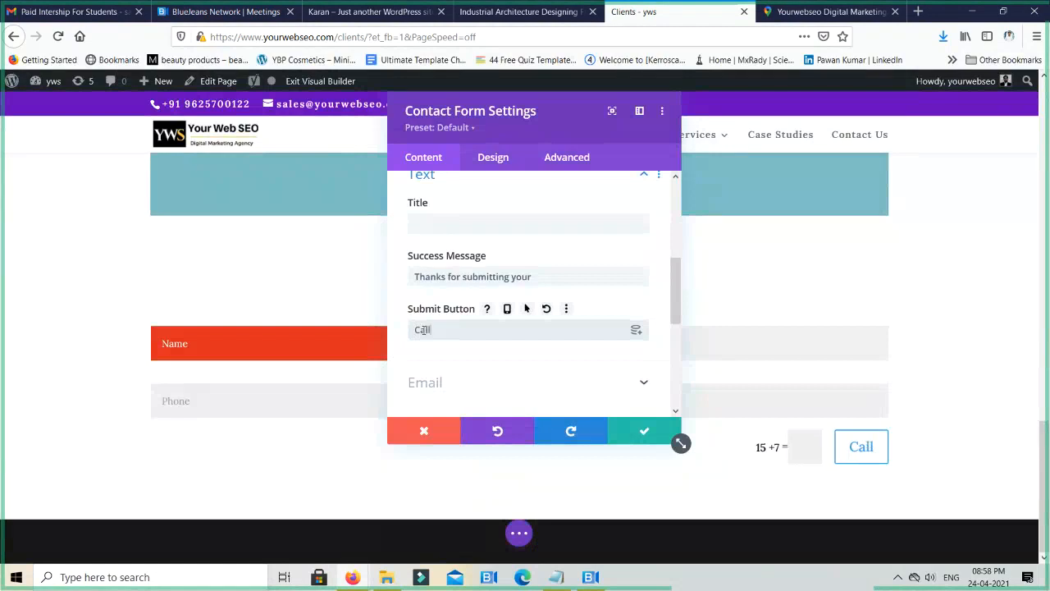
type(" me back")
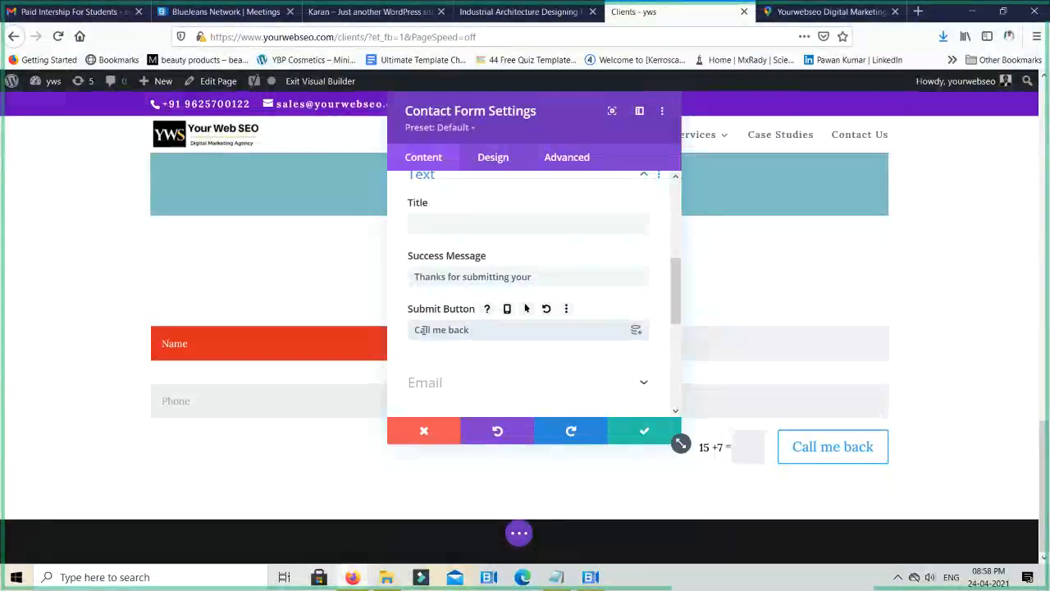
- Examine the contact form's email address and message pattern options, and expand its redirect options
left_click(468, 383)
left_click(482, 238)
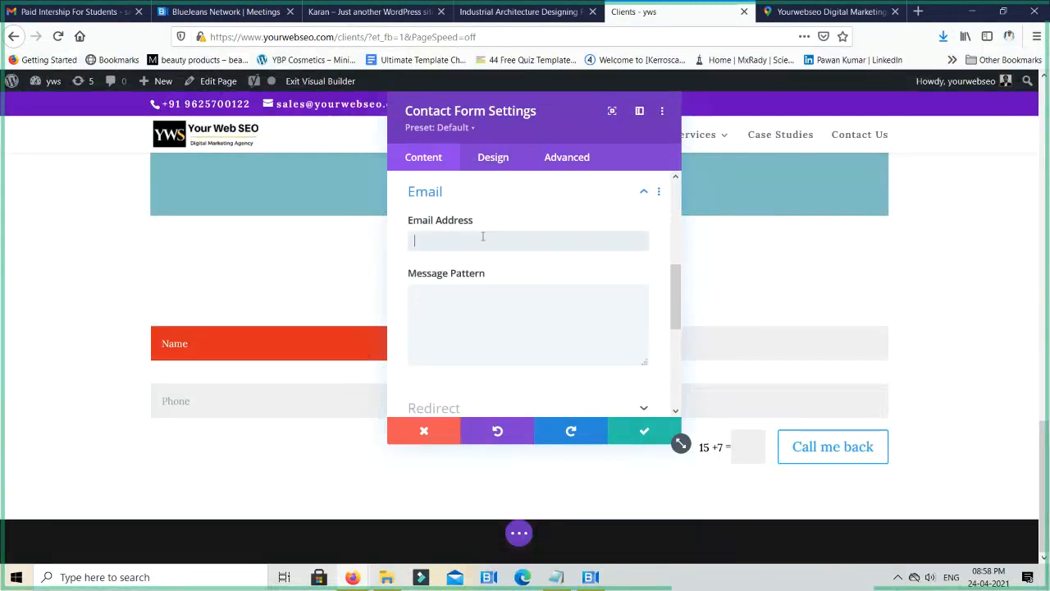
scroll(511, 277, "down", 3)
scroll(511, 276, "up", 3)
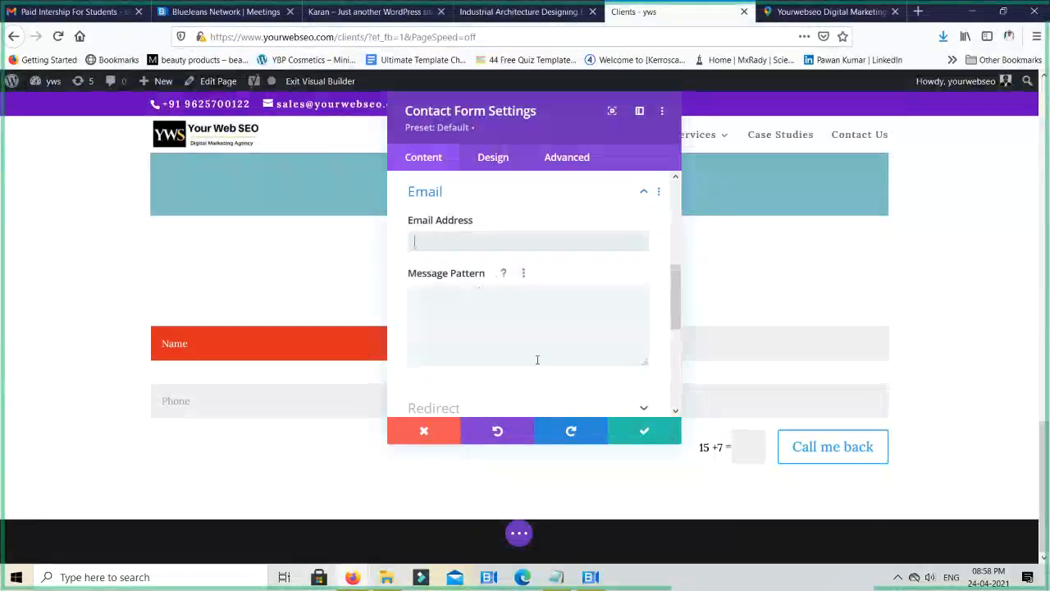
left_click(463, 246)
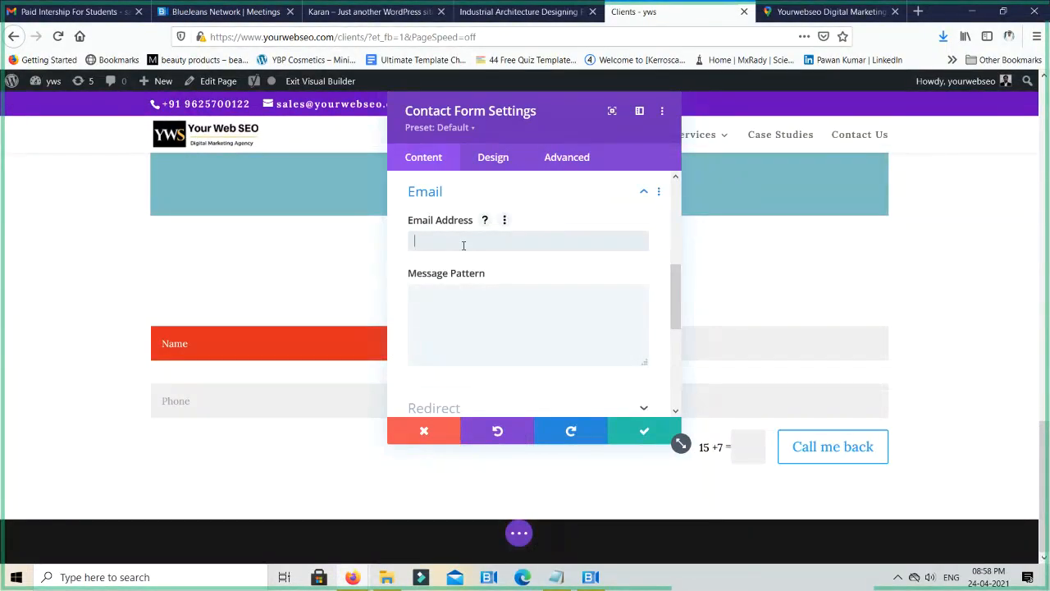
scroll(517, 353, "down", 2)
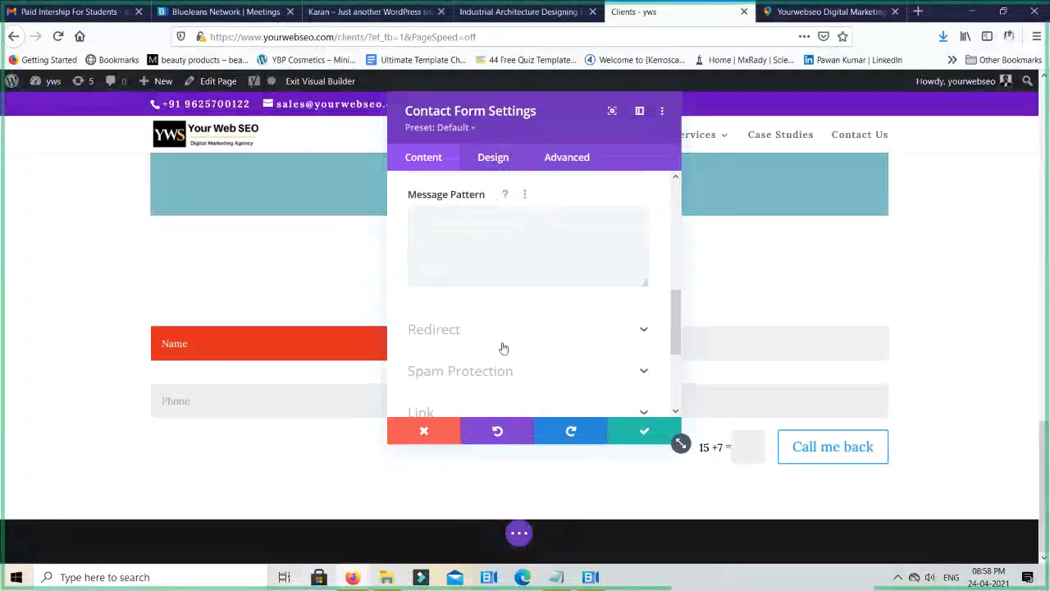
left_click(504, 336)
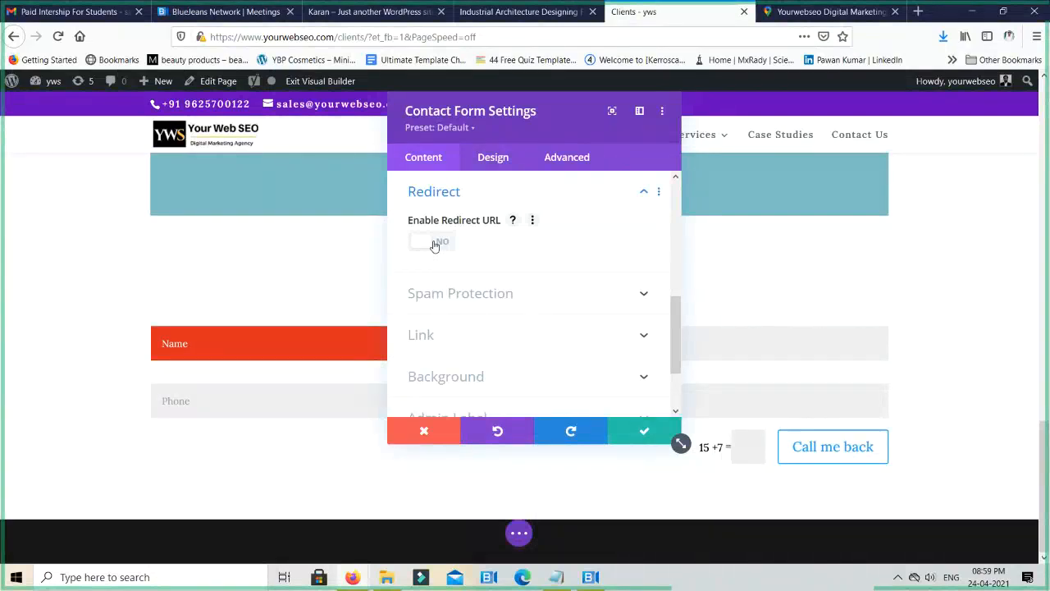
- Enable the redirect URL option for the contact form
left_click(434, 244)
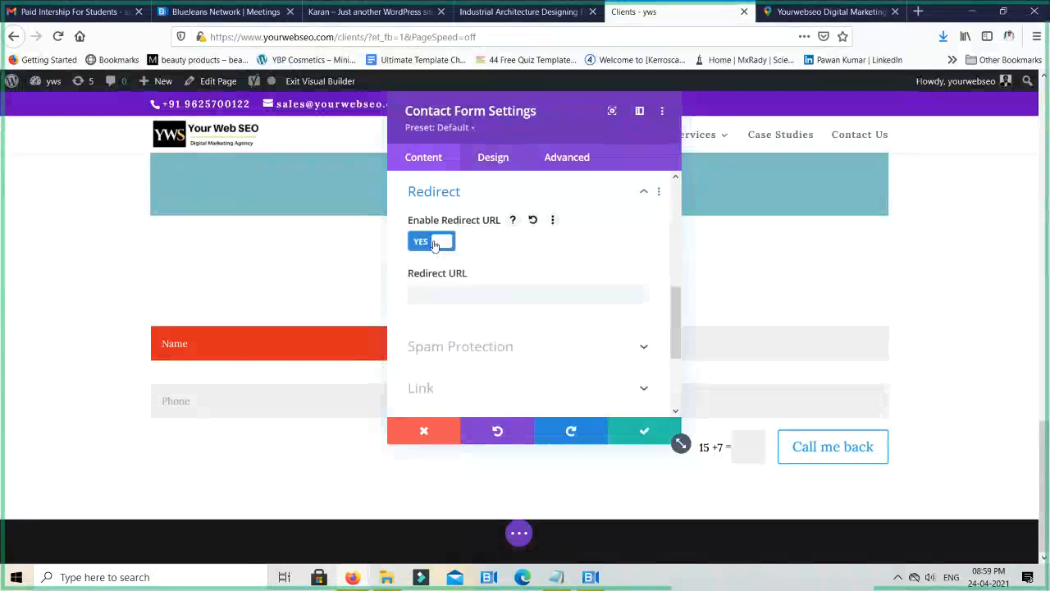
left_click(451, 296)
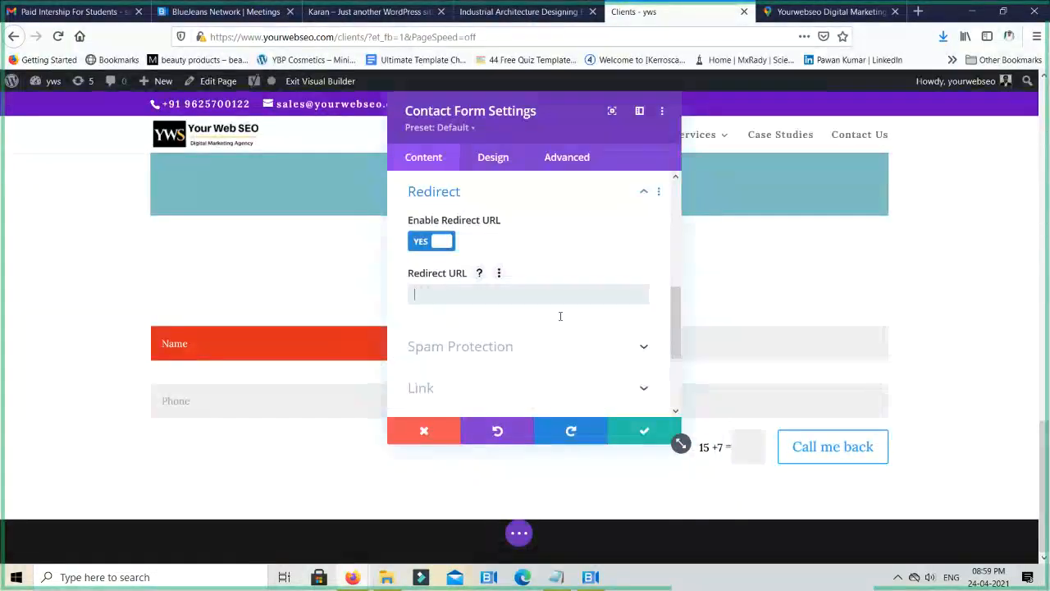
- Clear the contact form's success message and save the form's settings
scroll(509, 289, "up", 1)
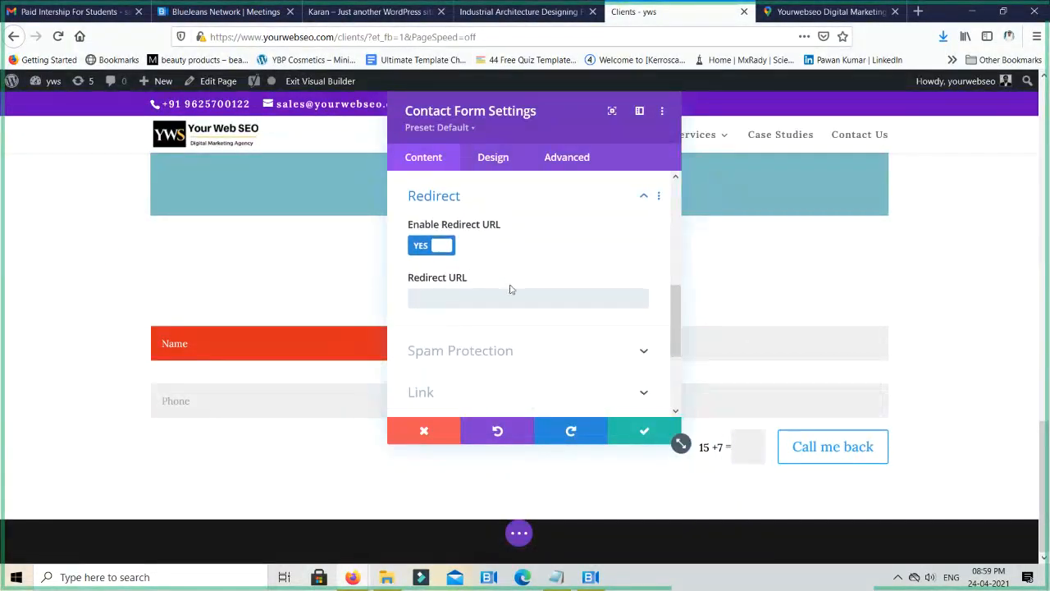
scroll(509, 289, "up", 5)
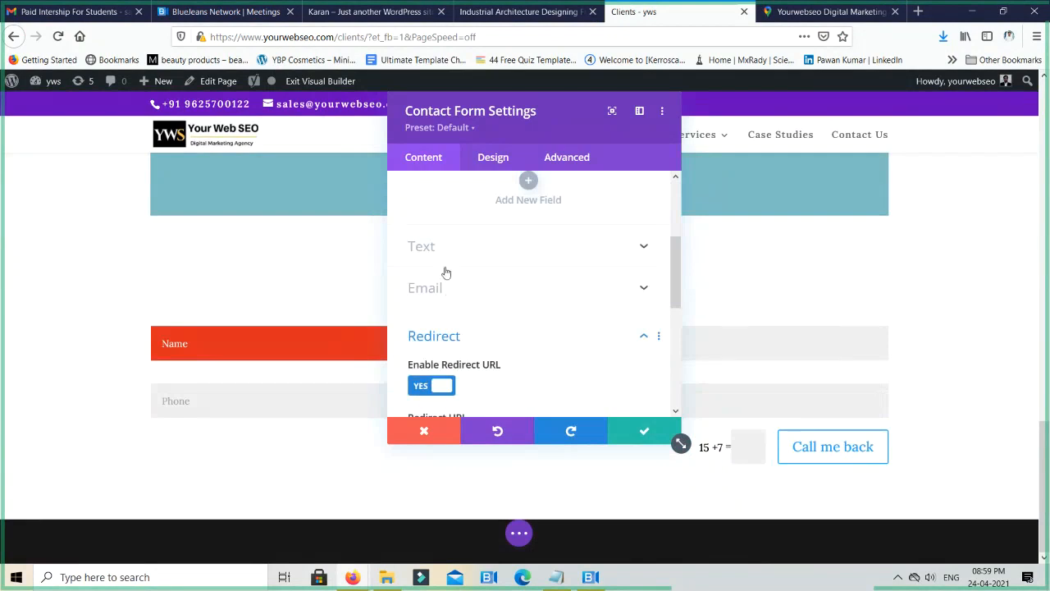
left_click(447, 257)
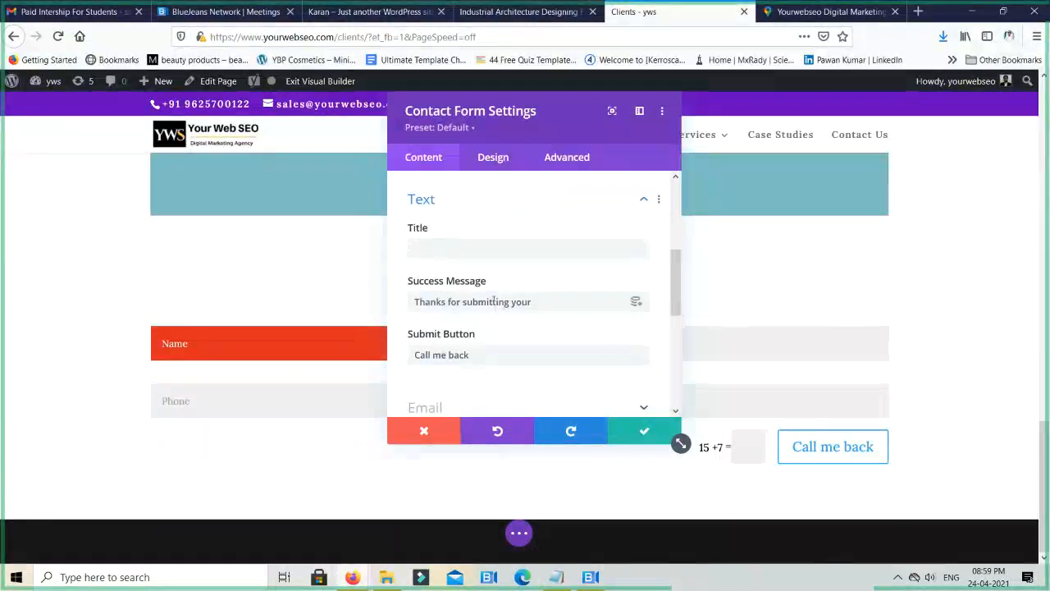
triple_click(491, 301)
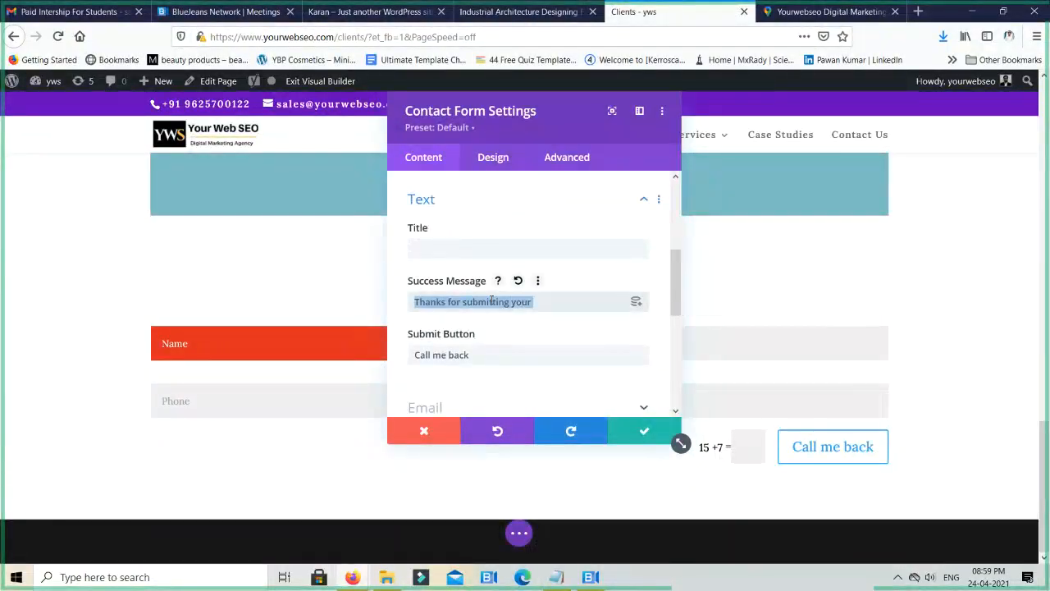
key("BackSpace")
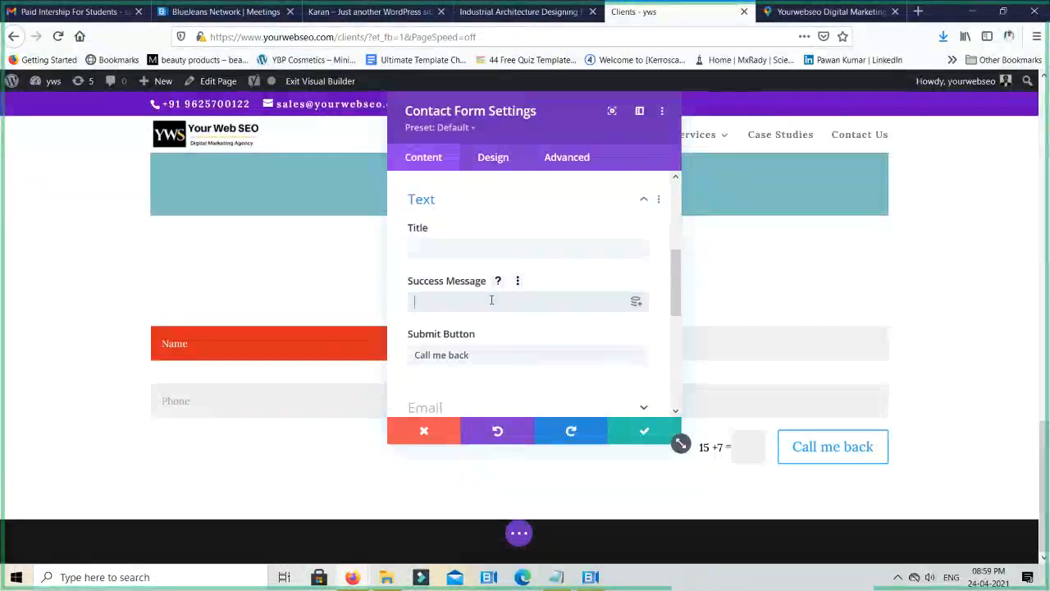
left_click(646, 433)
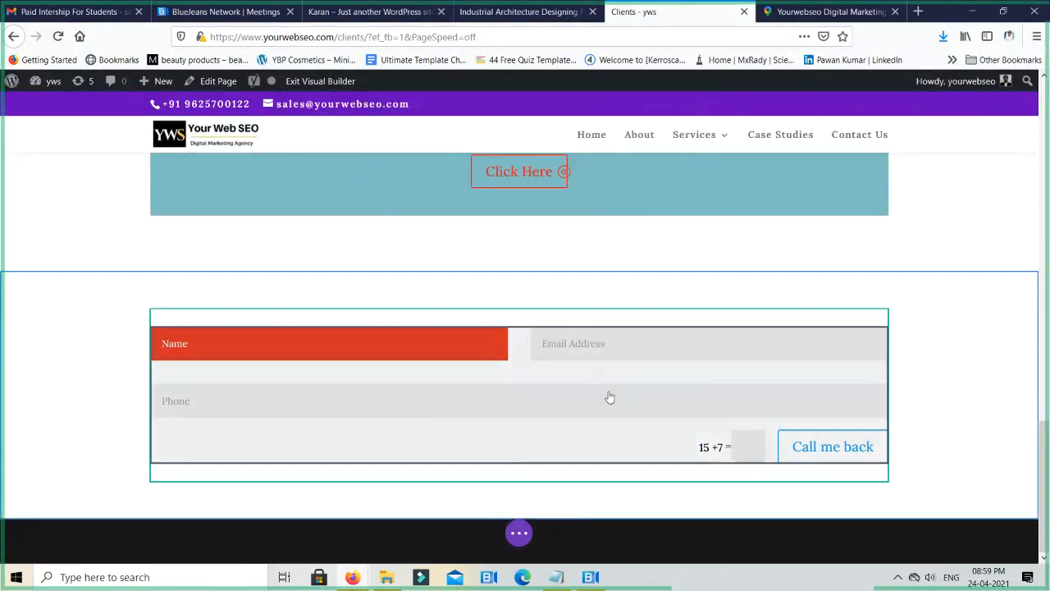
- Delete the contact form, insert a Tabs module in its row, and save the new module with its default settings
mouse_move(684, 342)
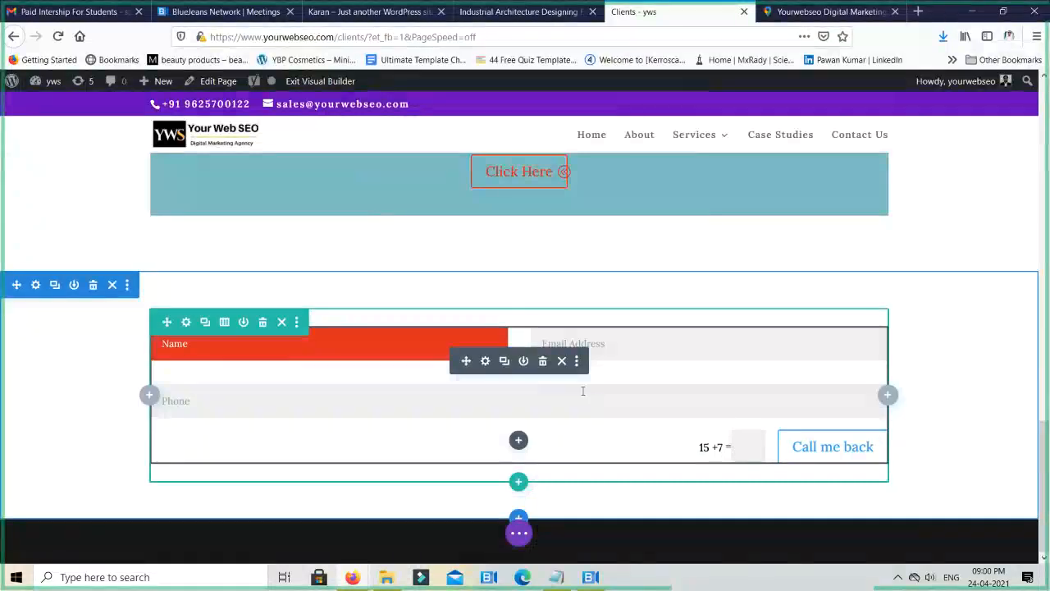
left_click(542, 361)
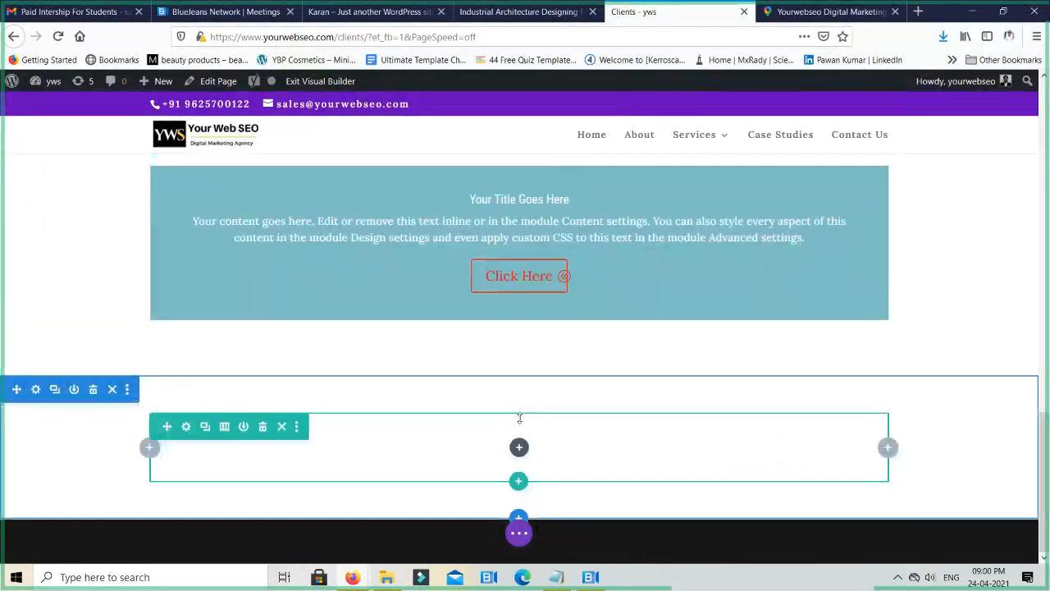
left_click(519, 446)
scroll(527, 301, "down", 6)
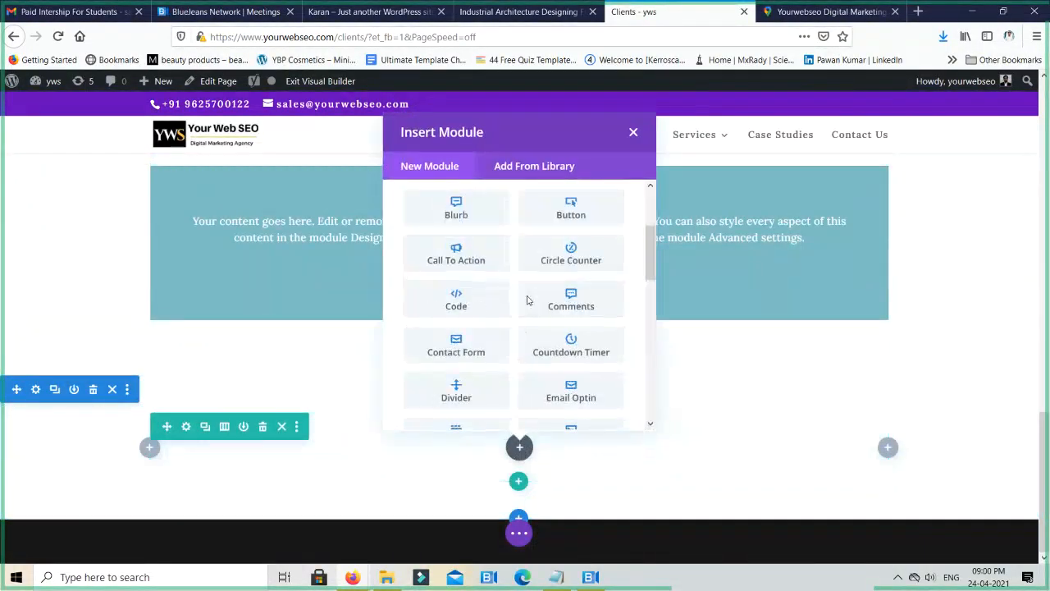
scroll(541, 364, "down", 5)
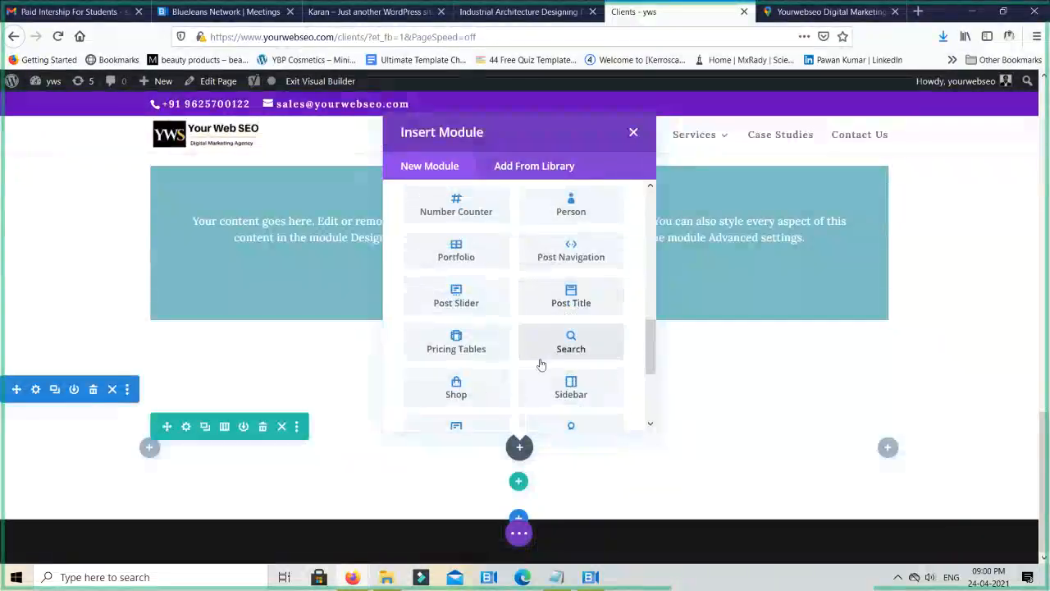
scroll(540, 363, "down", 1)
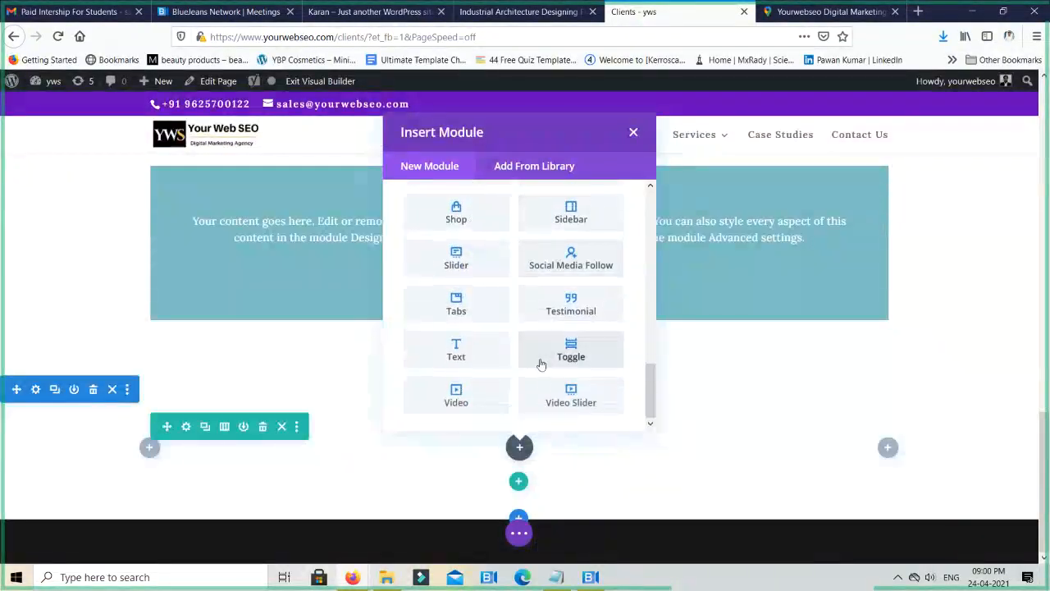
left_click(462, 300)
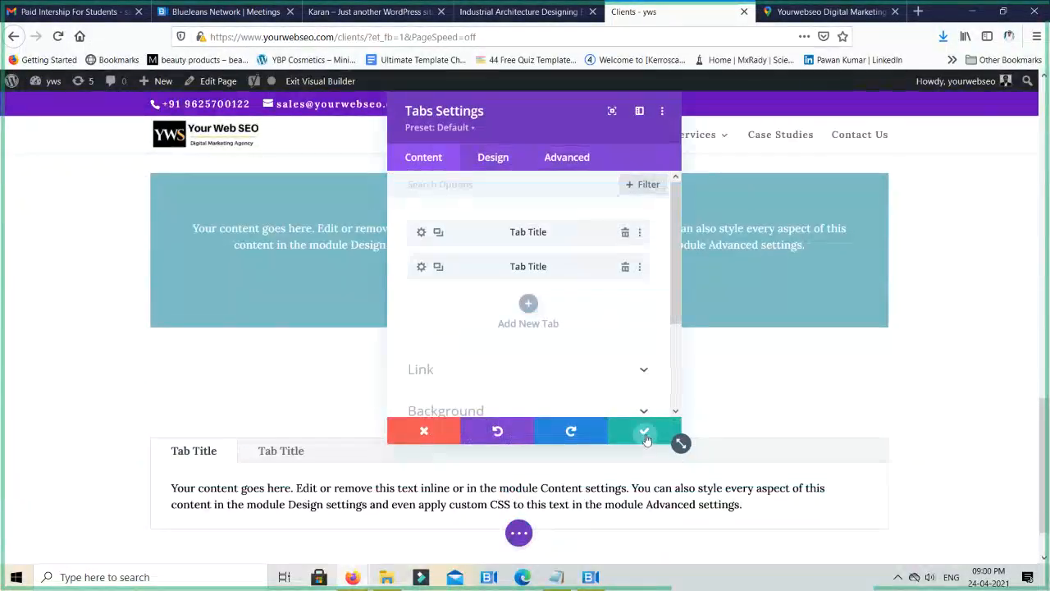
left_click(646, 433)
- Set the first tab's title to "Product Description" in the Tabs module at the end of the page
scroll(788, 390, "up", 15)
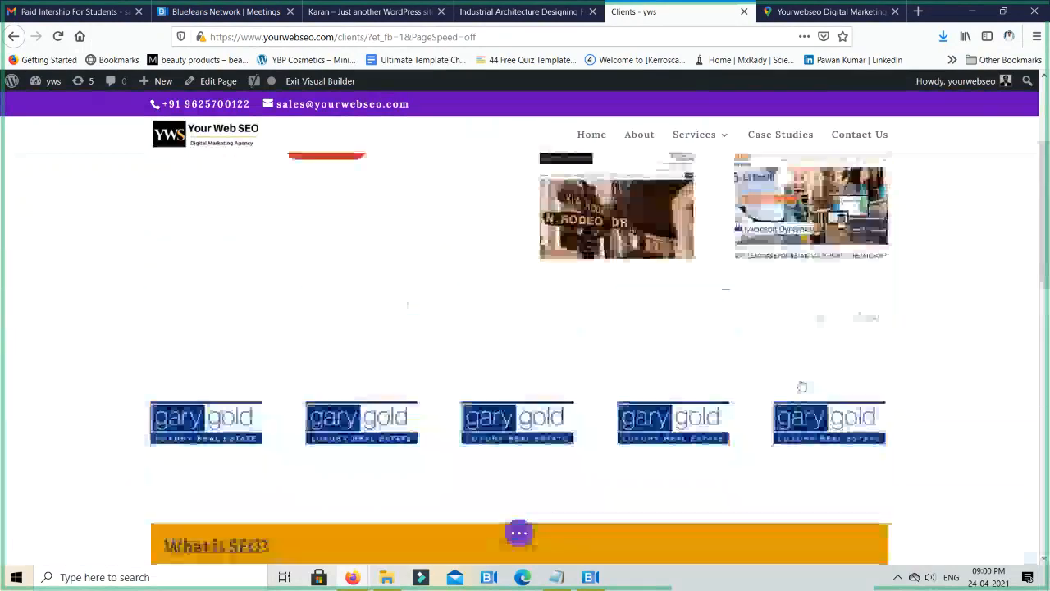
scroll(792, 384, "down", 3)
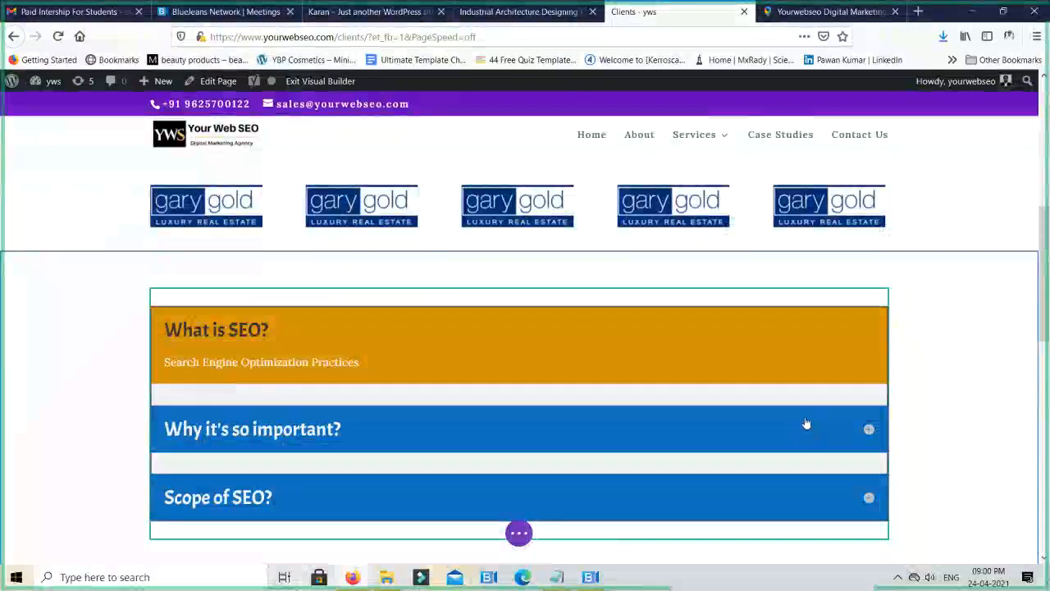
scroll(800, 426, "down", 10)
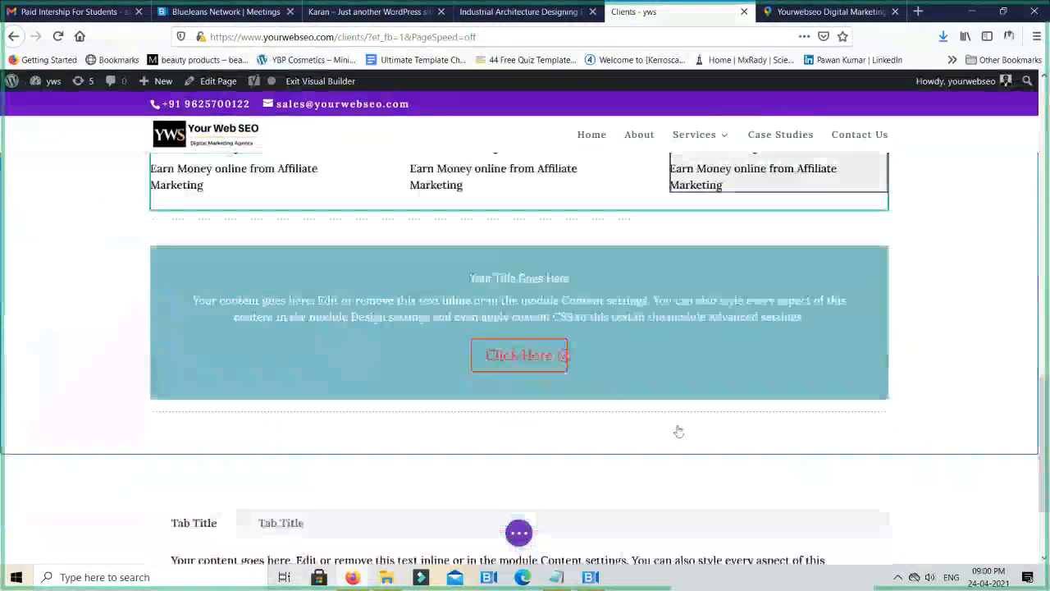
scroll(679, 431, "down", 1)
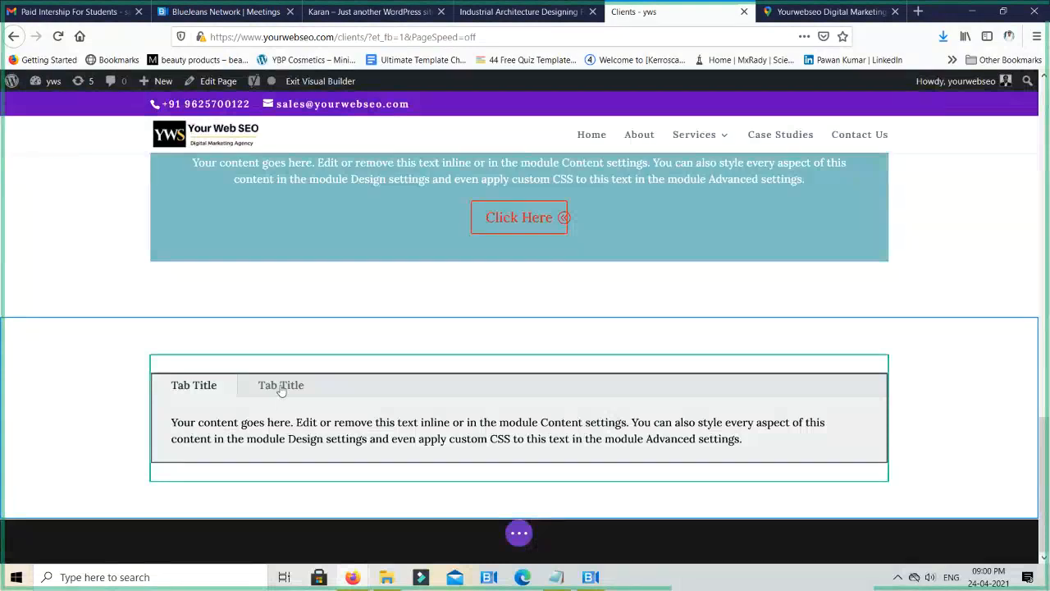
left_click(491, 409)
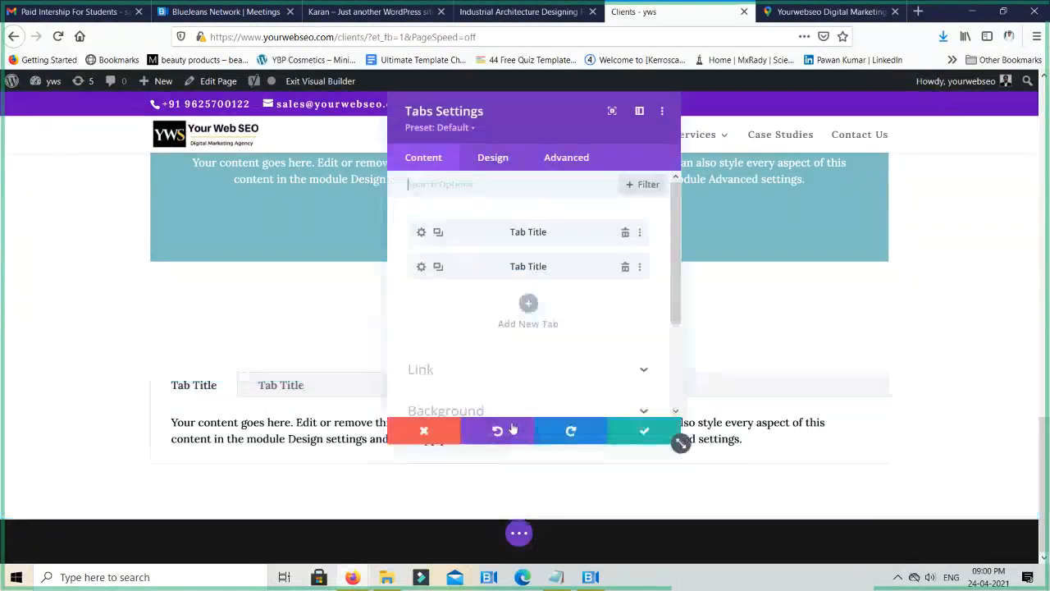
left_click(420, 234)
triple_click(525, 269)
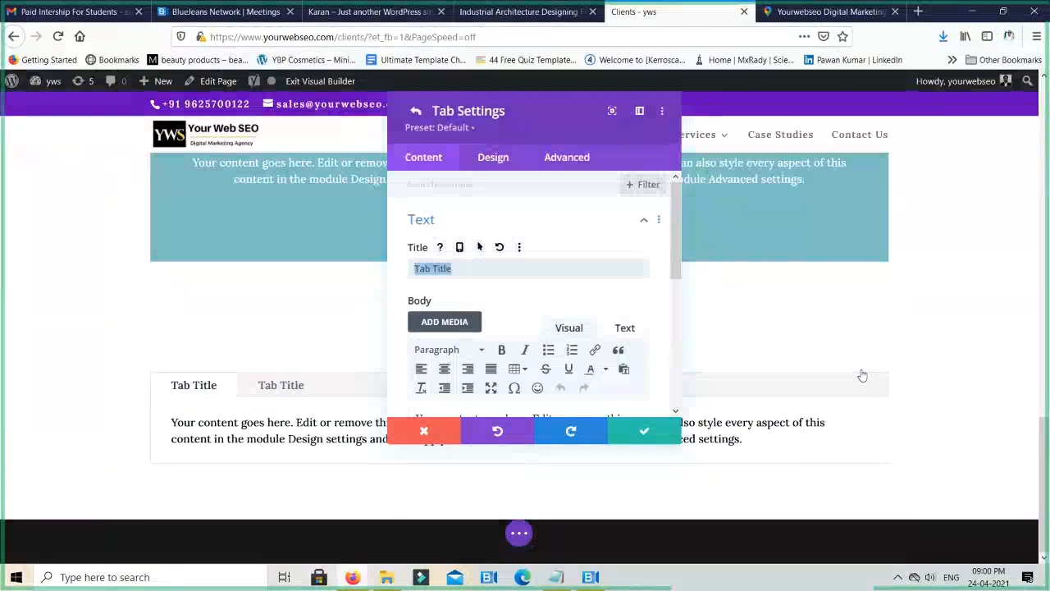
type("Desc")
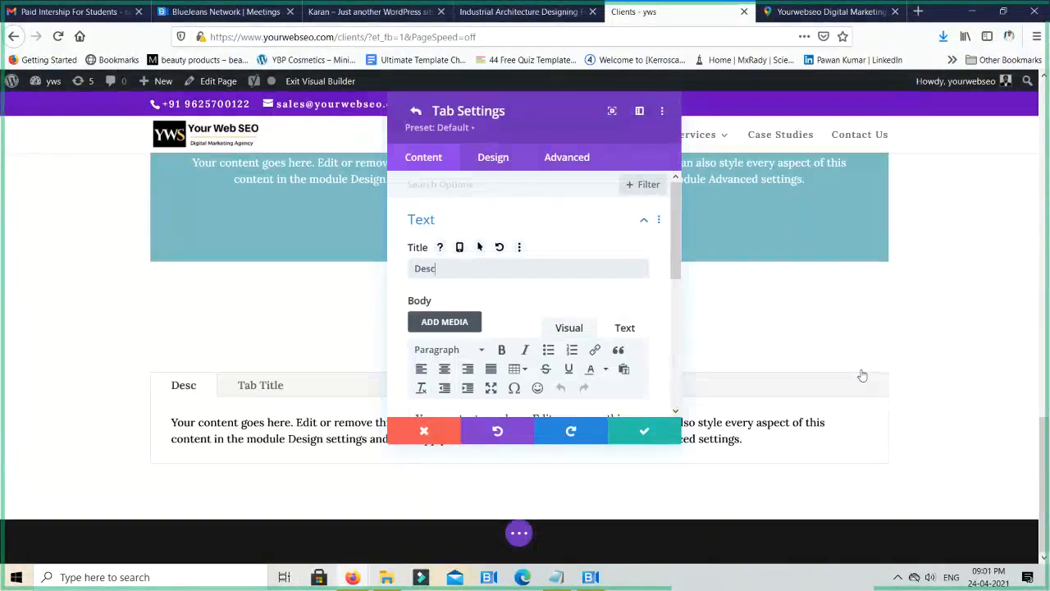
type("rip")
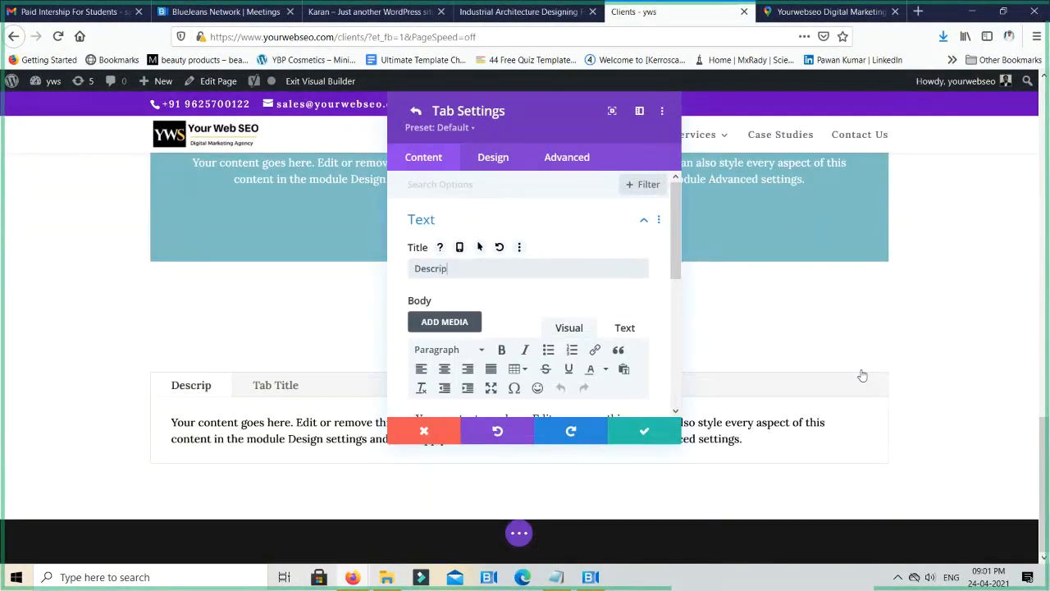
type("tions")
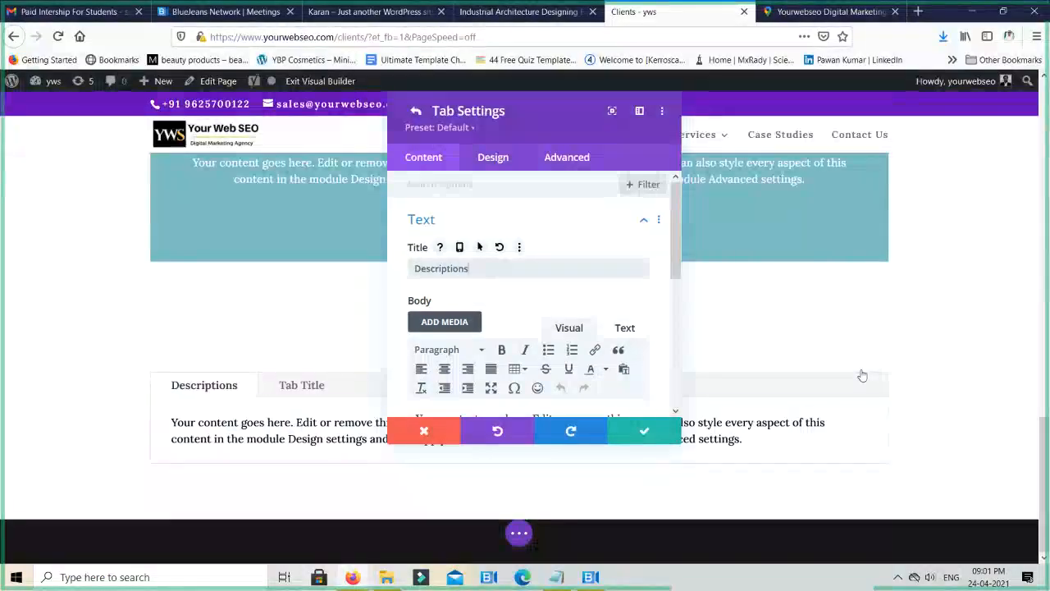
type("roduct")
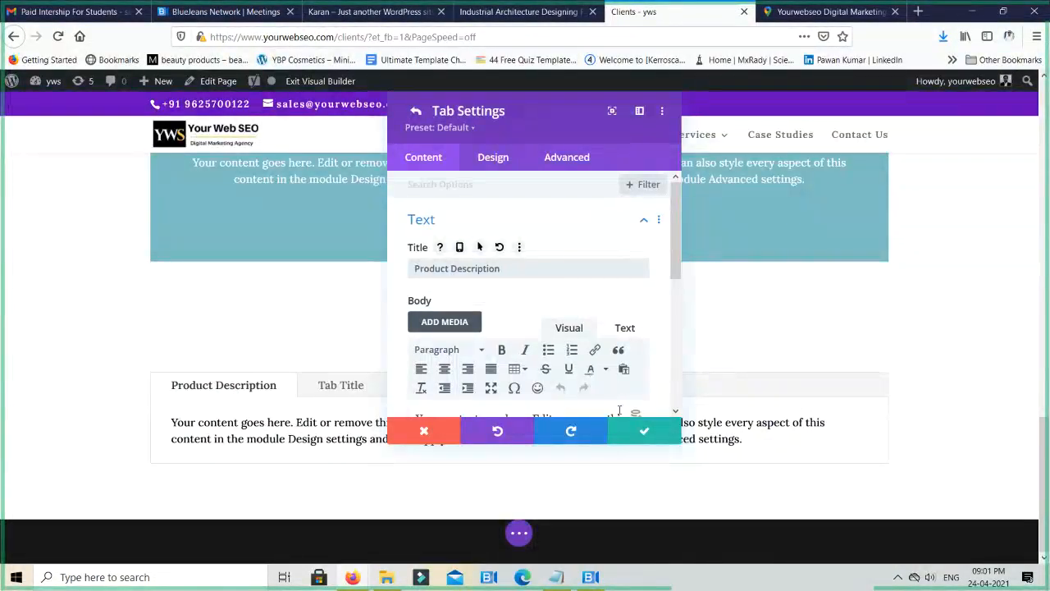
left_click(644, 433)
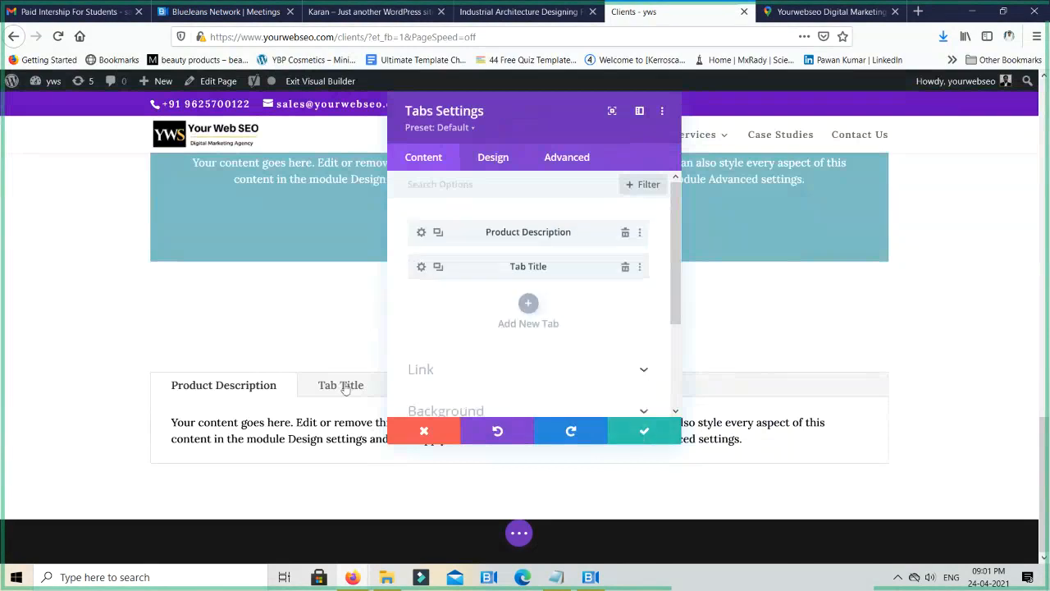
- Set the second tab's title to "Customer Reviews" and save the Tabs module's settings
left_click(420, 268)
left_click_drag(455, 268, 376, 271)
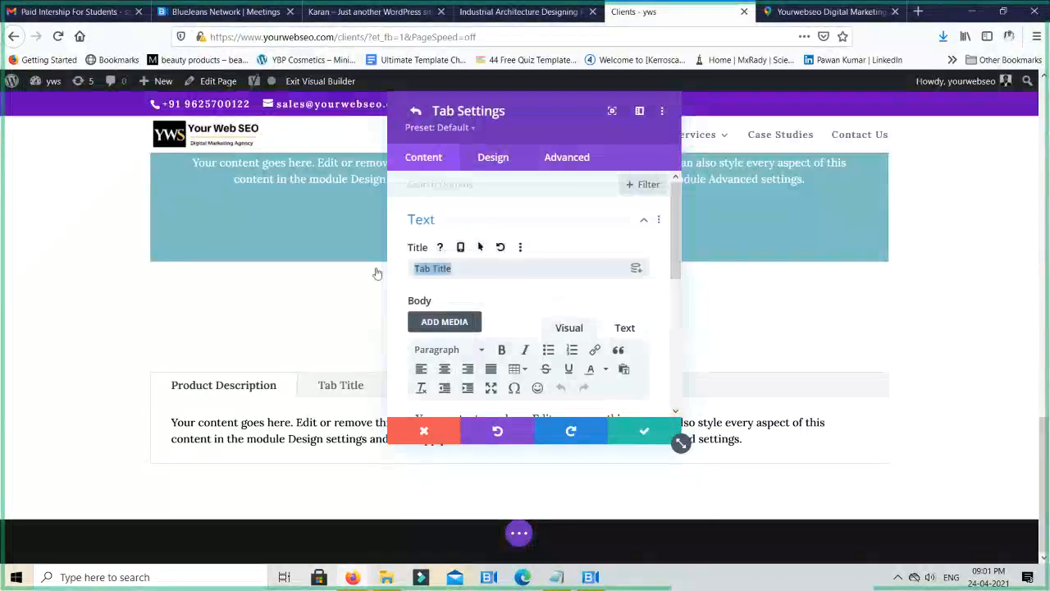
type("Reviews")
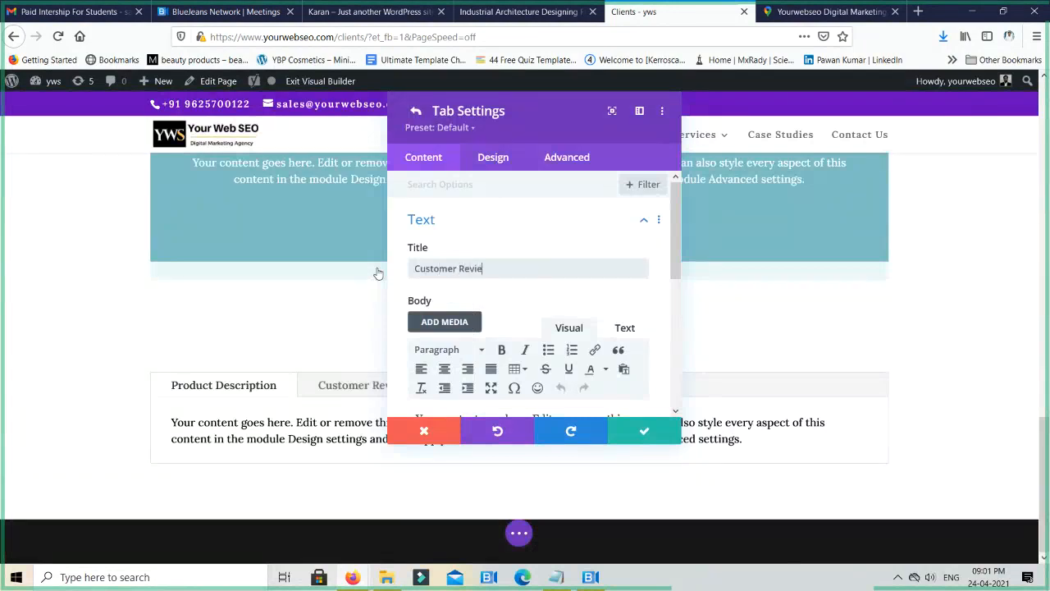
left_click(647, 429)
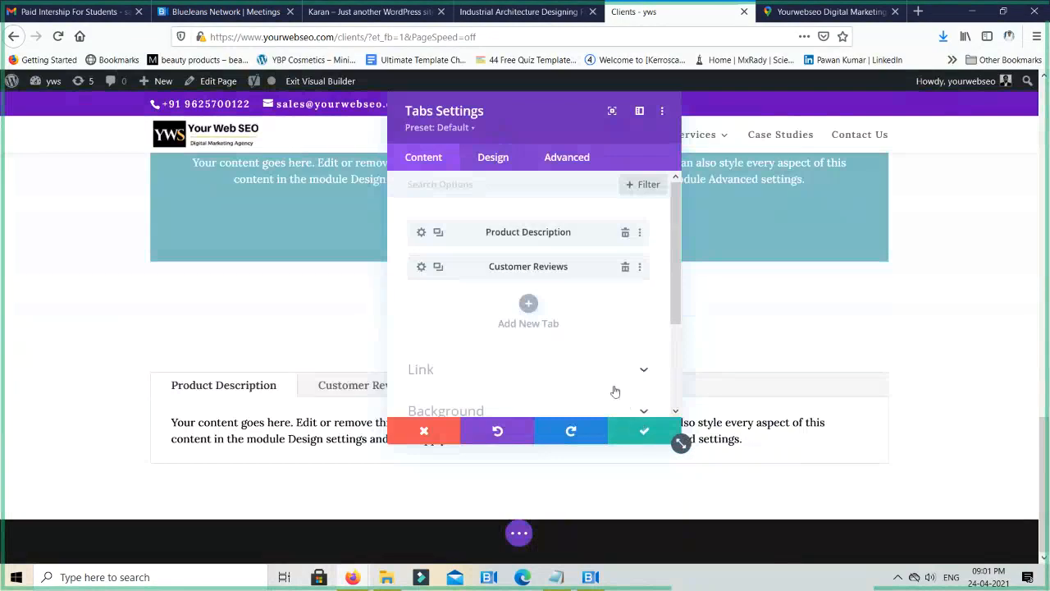
left_click(640, 429)
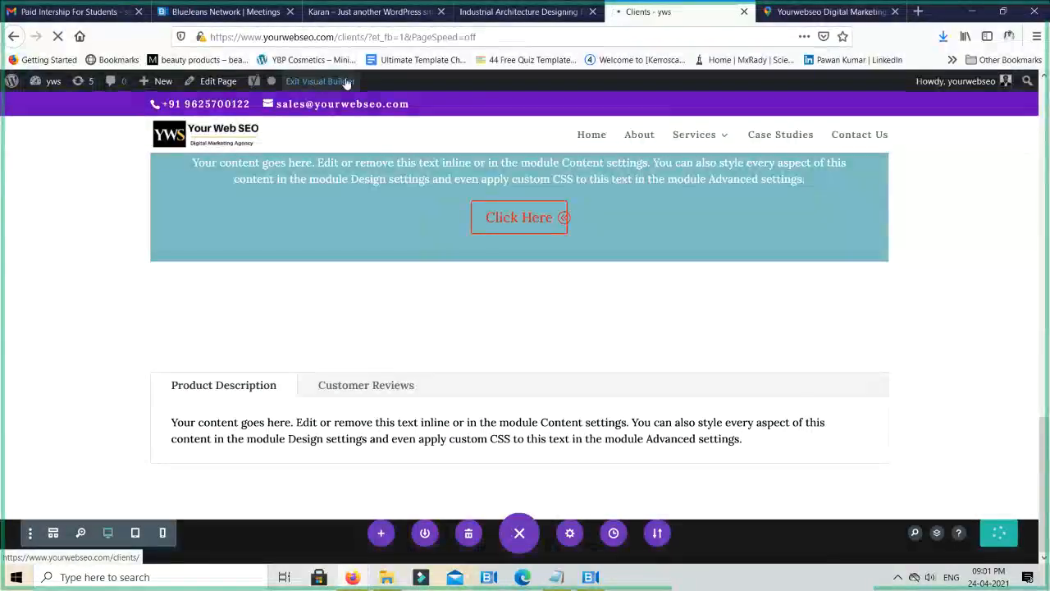
- Exit the visual builder and try switching between the Product Description and Customer Reviews tabs on the live page
left_click(347, 80)
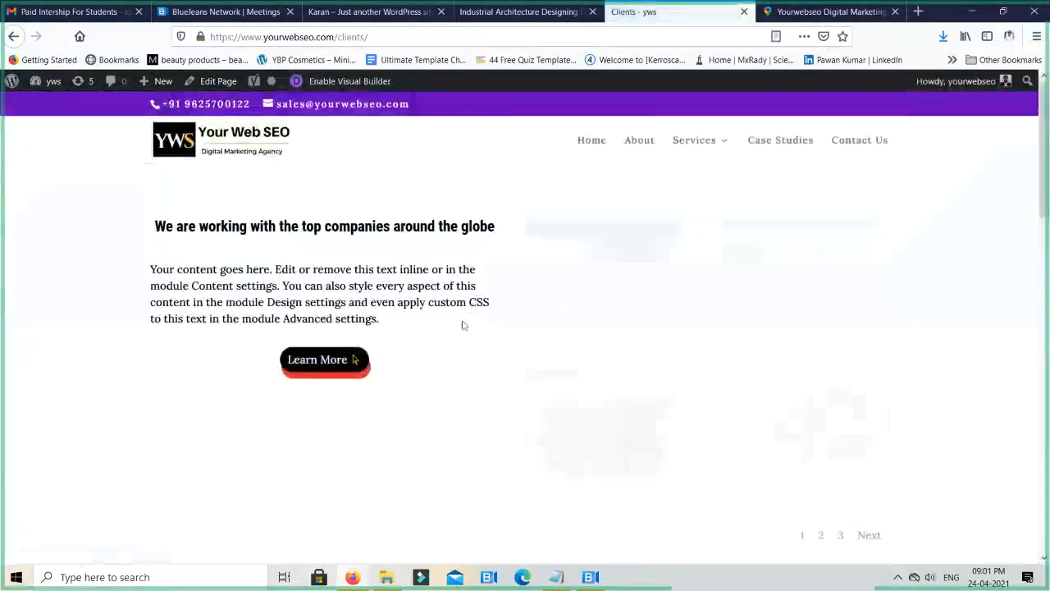
scroll(462, 341, "down", 15)
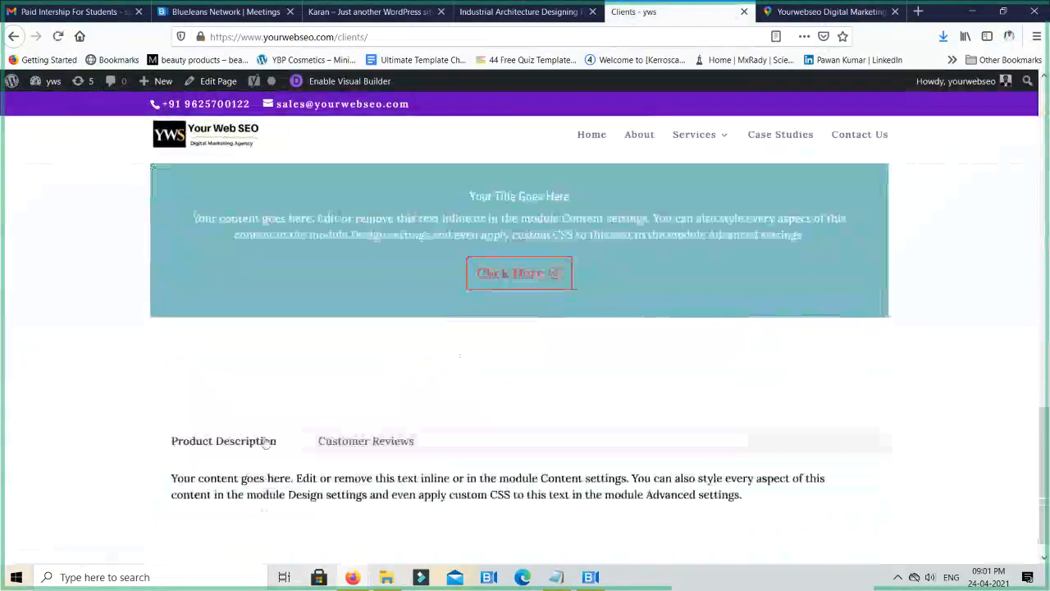
left_click(366, 440)
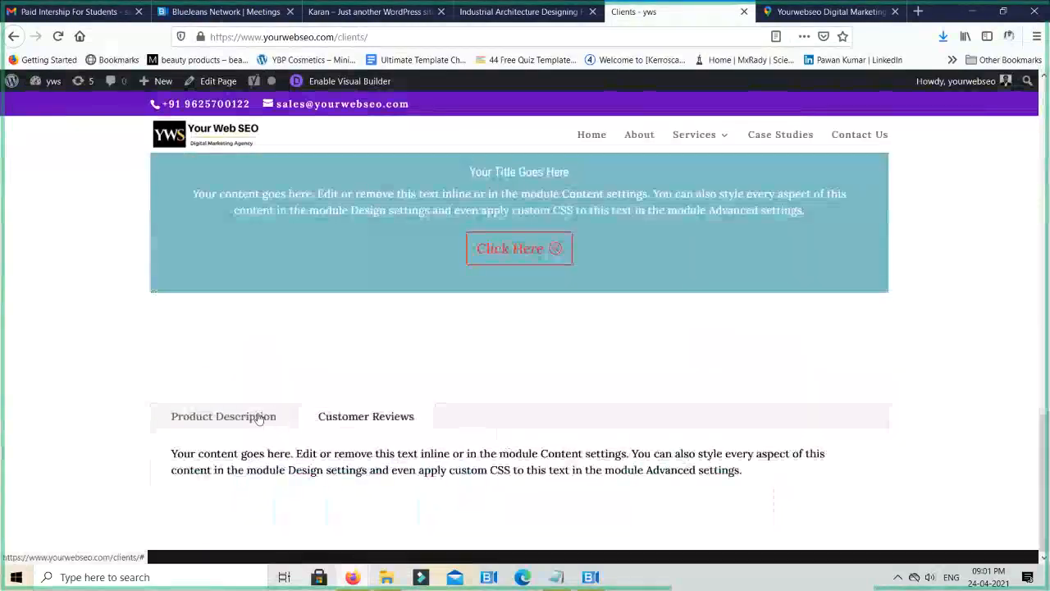
left_click(259, 416)
left_click(330, 416)
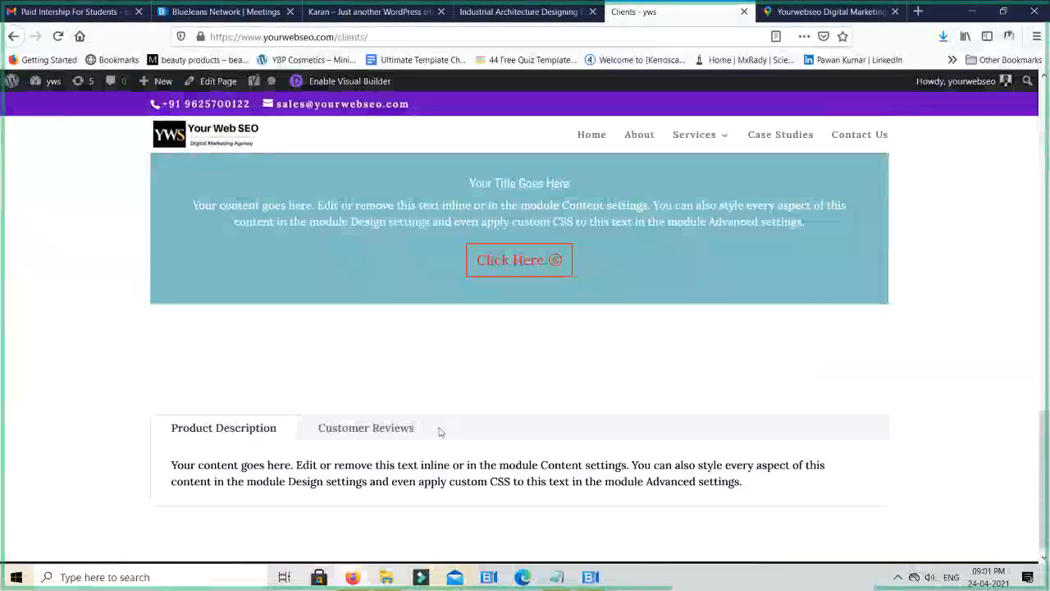
- Look over the live Clients page and reopen it in the visual builder
scroll(368, 434, "up", 8)
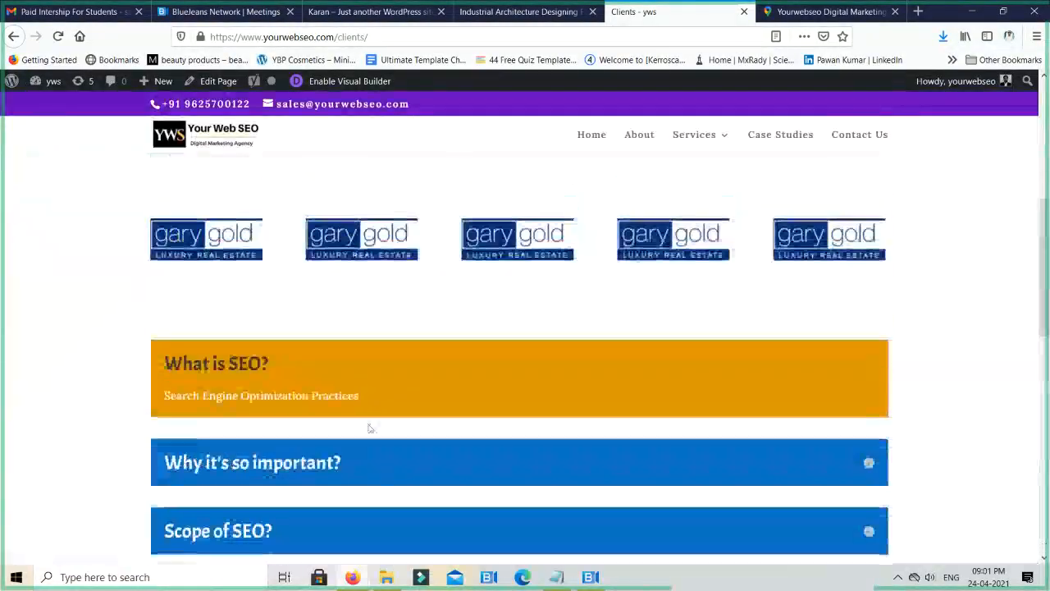
scroll(370, 427, "down", 8)
left_click(345, 80)
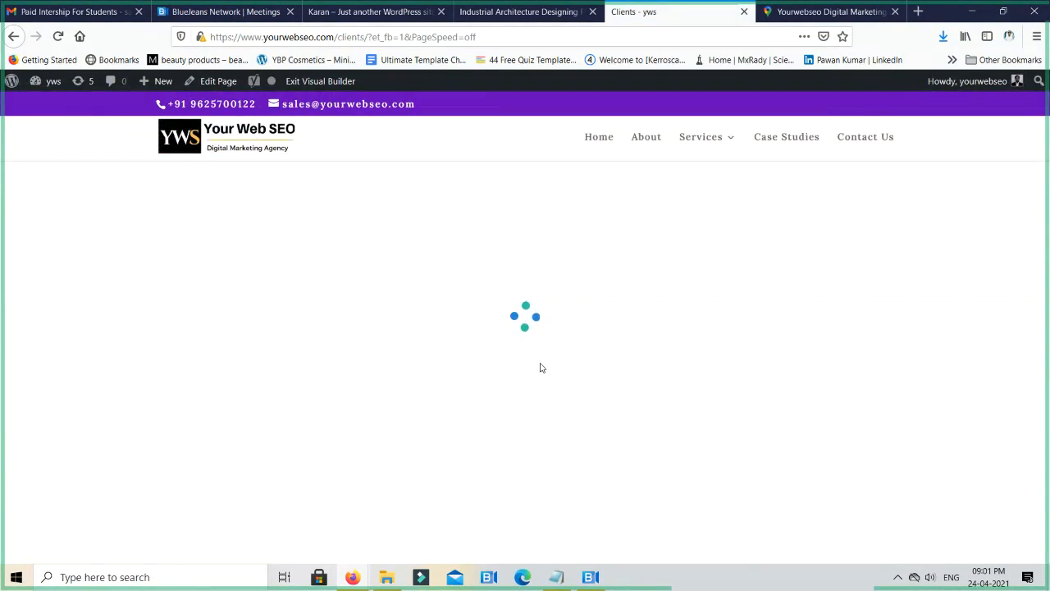
- Delete the section holding the Product Description and Customer Reviews tabs at the end of the Clients page
scroll(542, 366, "down", 5)
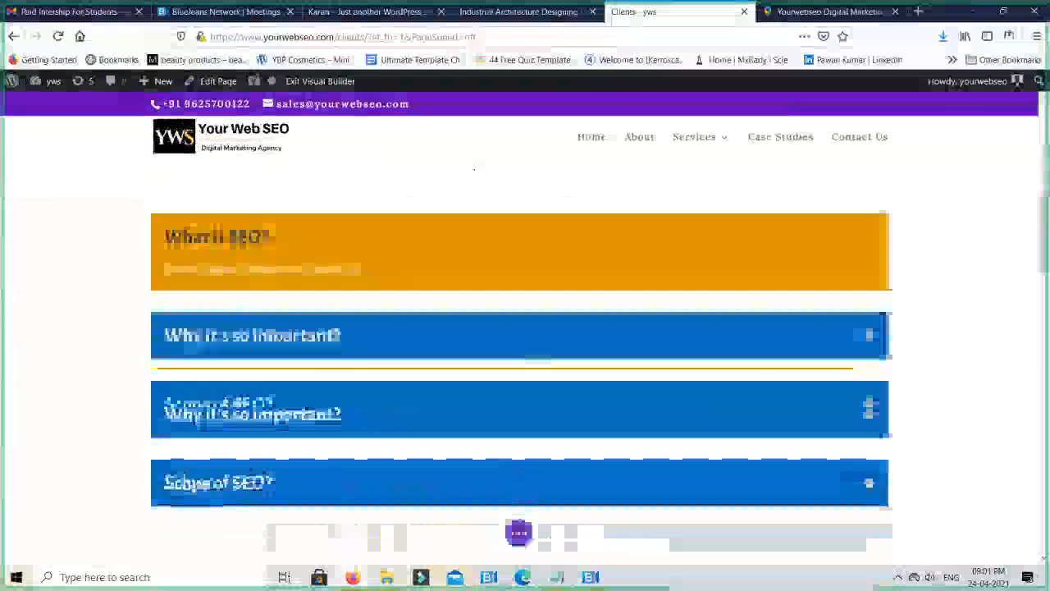
scroll(535, 360, "down", 7)
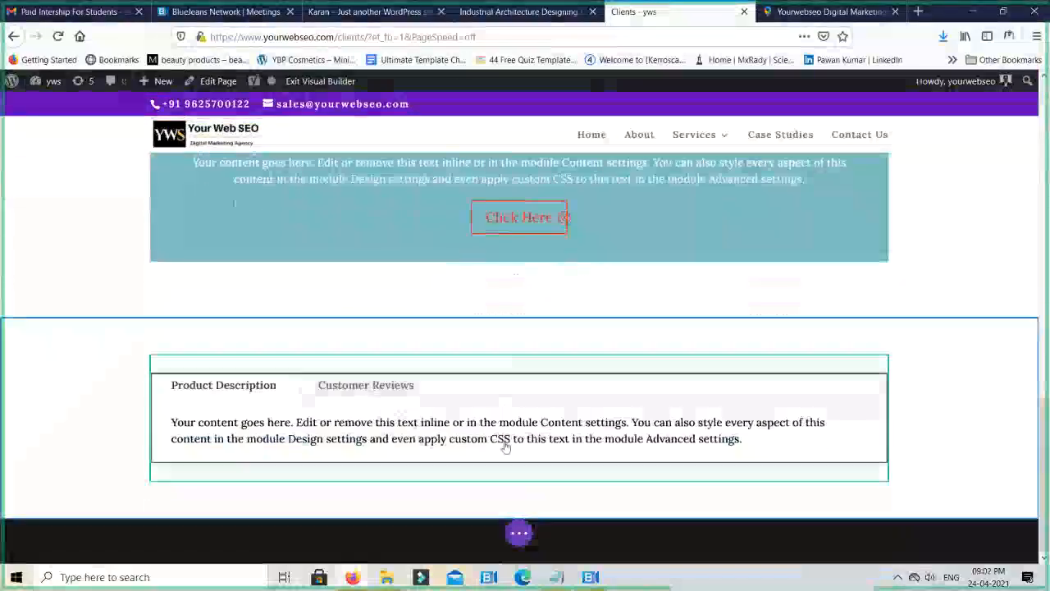
scroll(518, 455, "up", 4)
scroll(529, 459, "down", 4)
scroll(547, 427, "up", 4)
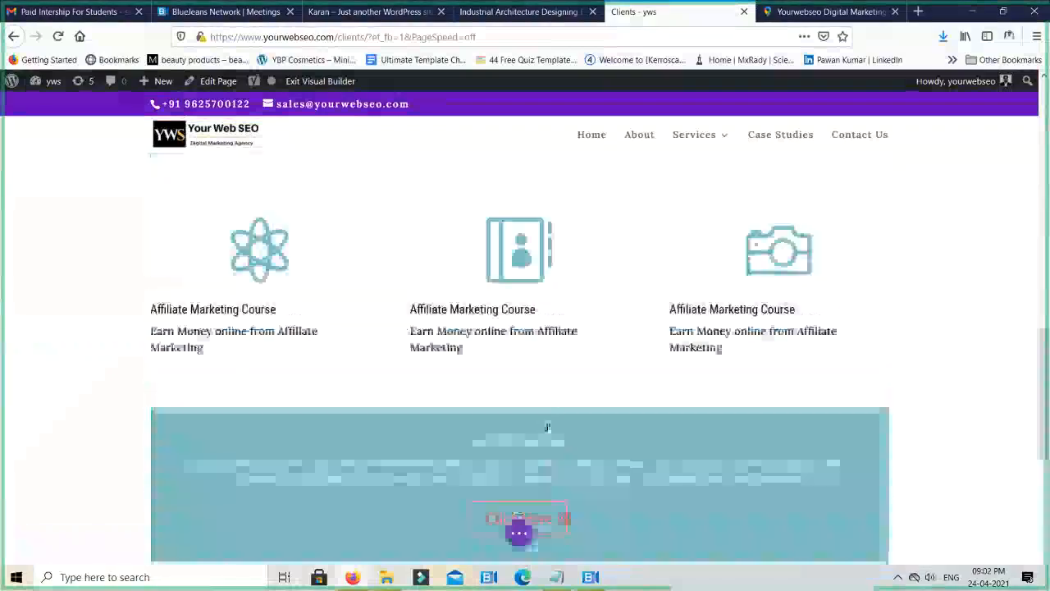
scroll(547, 452, "down", 2)
scroll(547, 452, "down", 2)
mouse_move(210, 335)
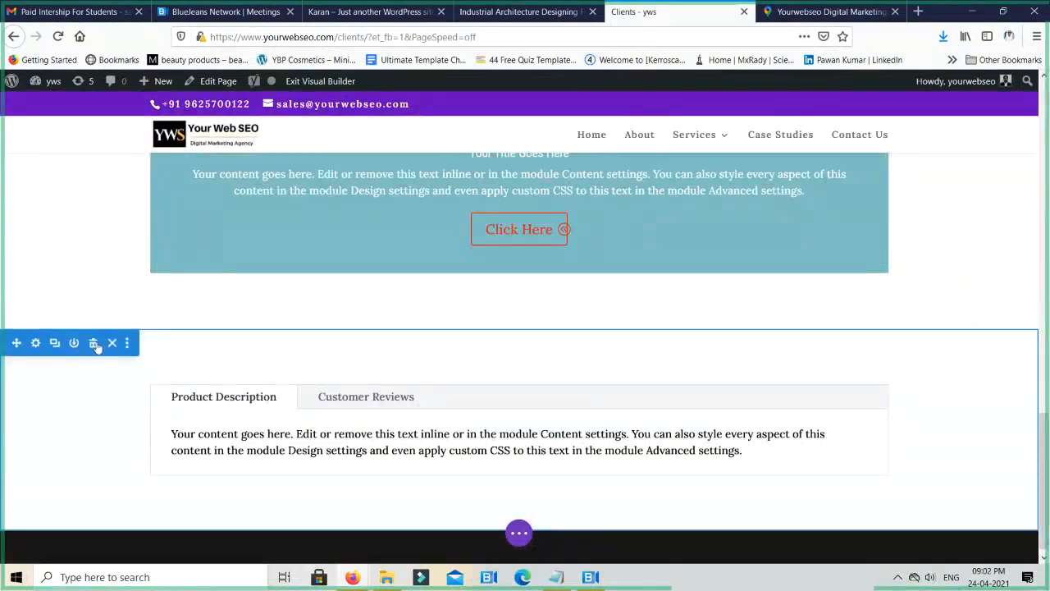
left_click(93, 343)
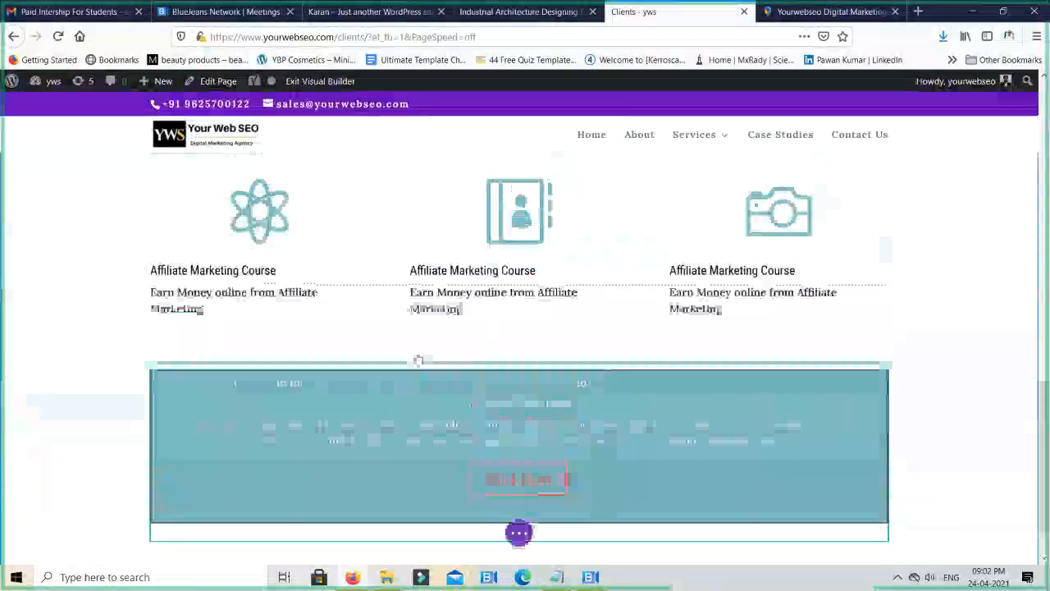
- Delete the section containing the SEO accordion that starts with "What is SEO?"
scroll(416, 358, "up", 5)
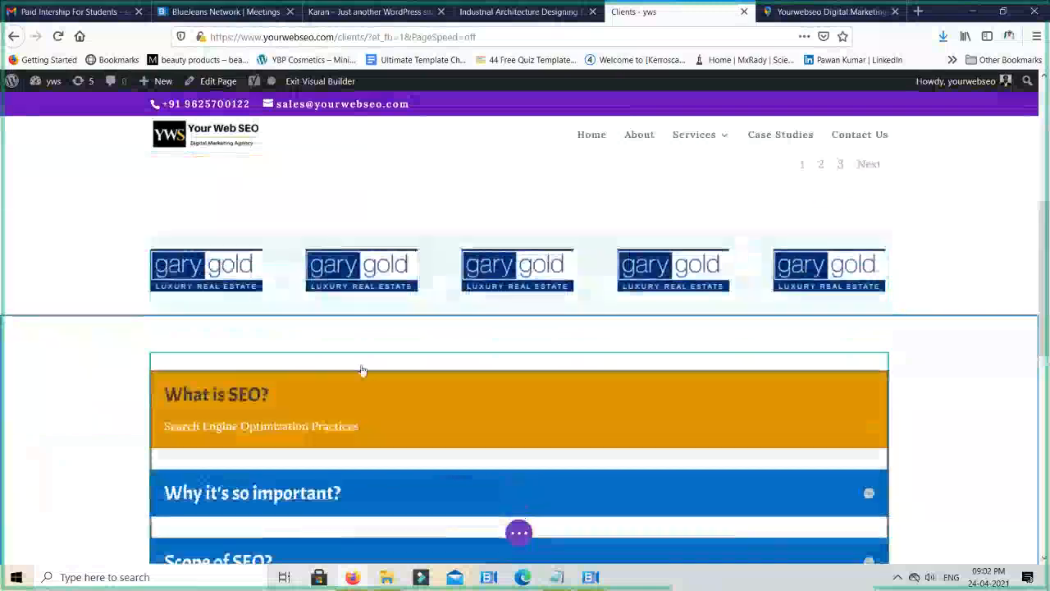
mouse_move(357, 358)
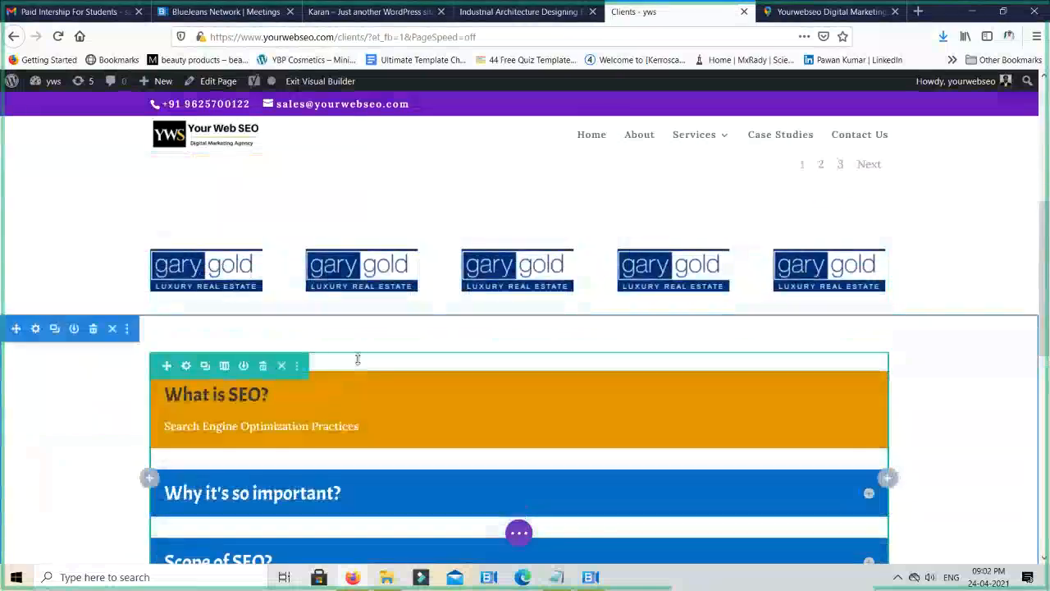
left_click(93, 328)
- Delete the section with the three Affiliate Marketing Course blurbs and the Click Here call to action
scroll(437, 392, "down", 3)
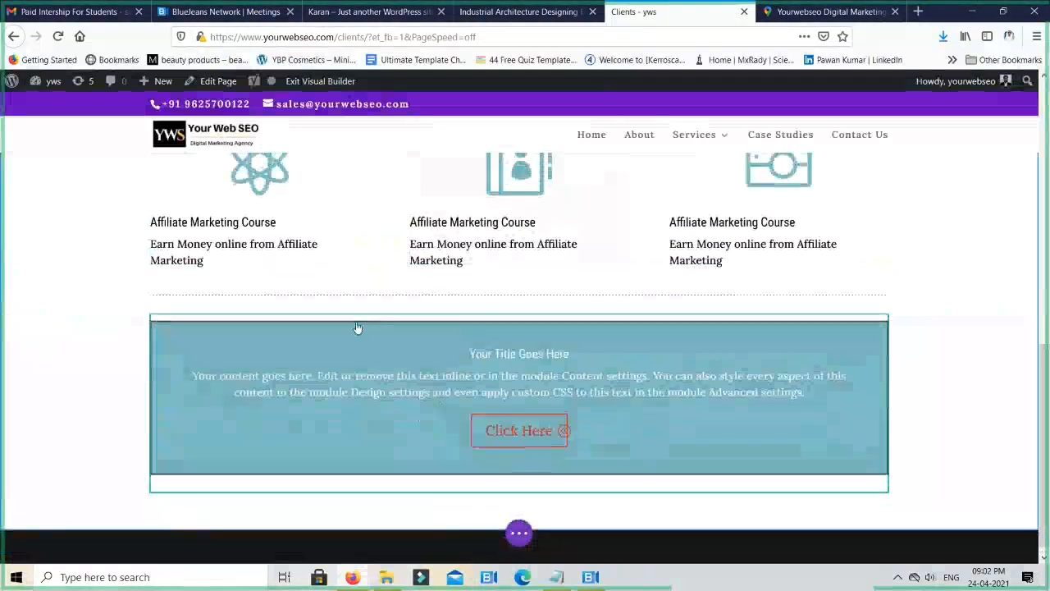
scroll(357, 327, "up", 1)
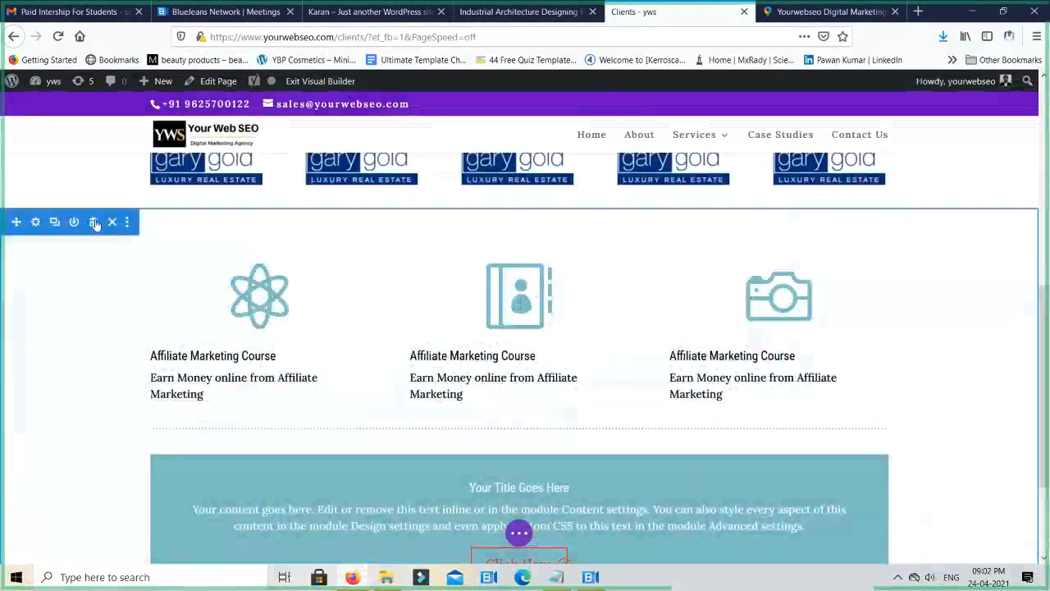
left_click(94, 222)
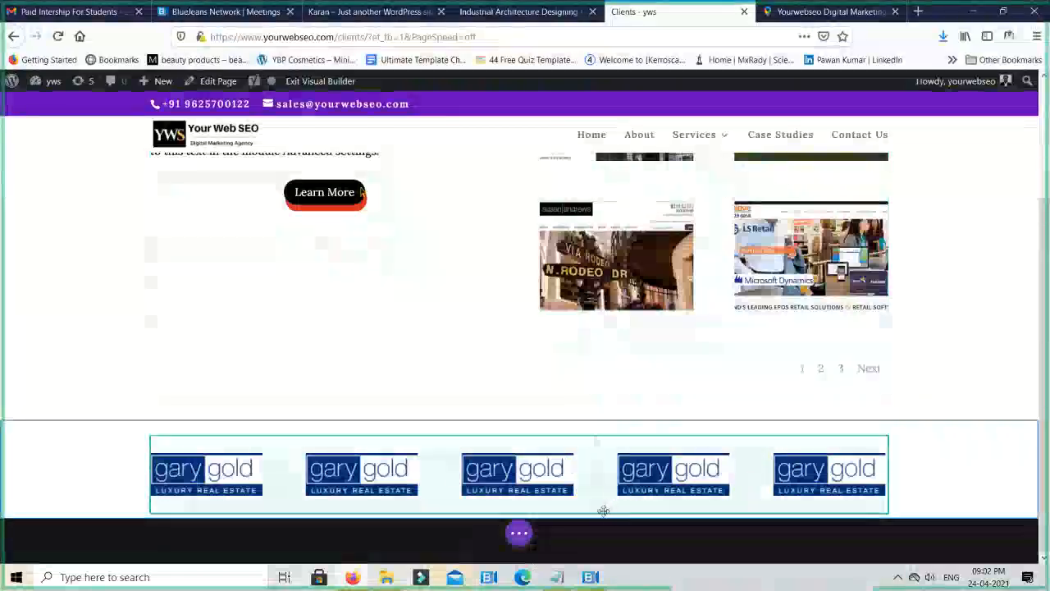
- Add a regular section with a one-column row below the client logos and insert a Video module in it
mouse_move(972, 499)
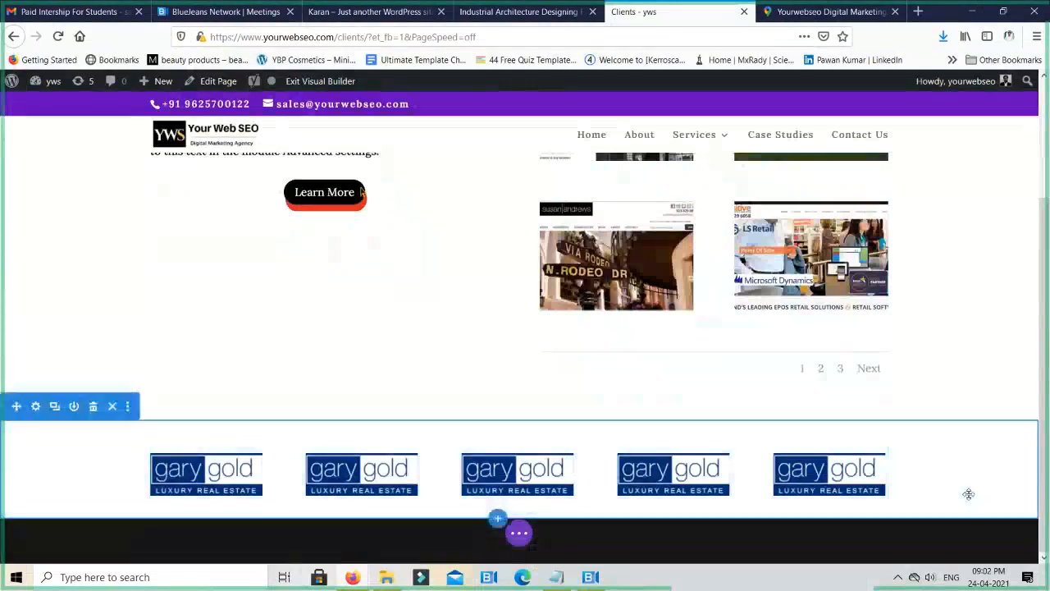
left_click(498, 518)
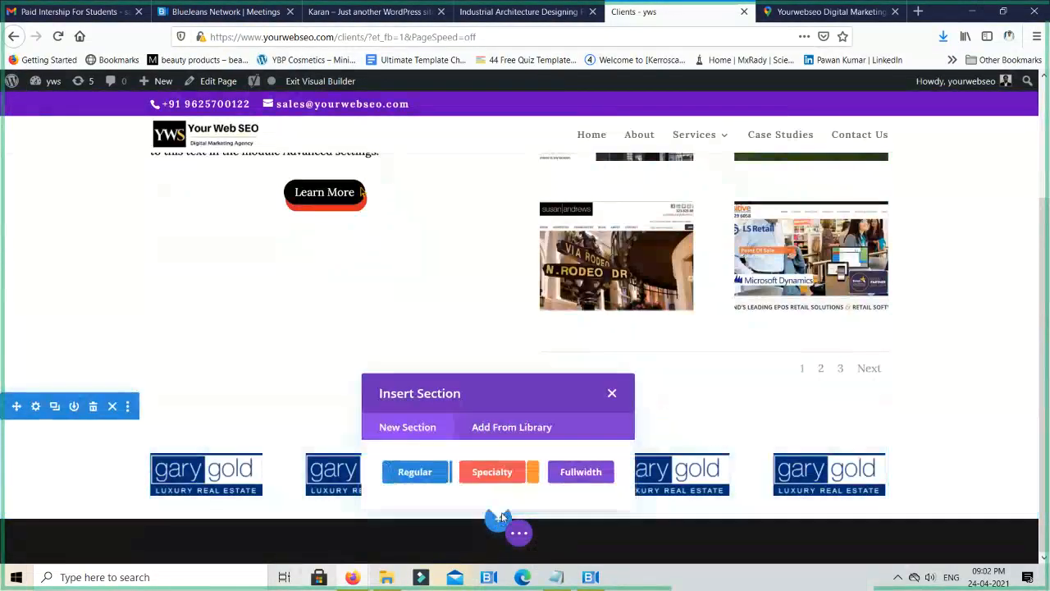
left_click(442, 470)
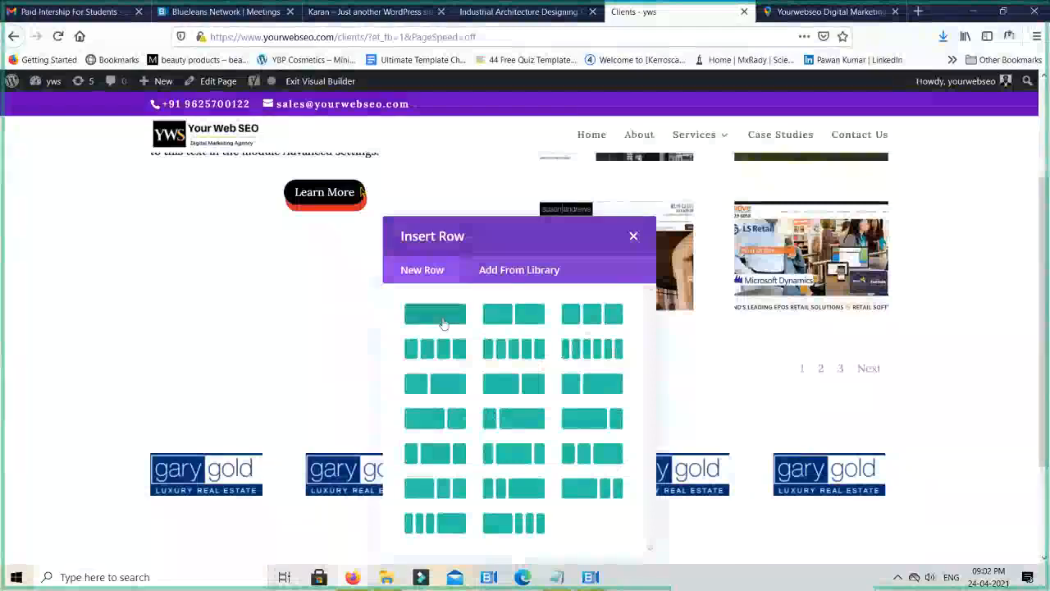
left_click(443, 322)
type("v")
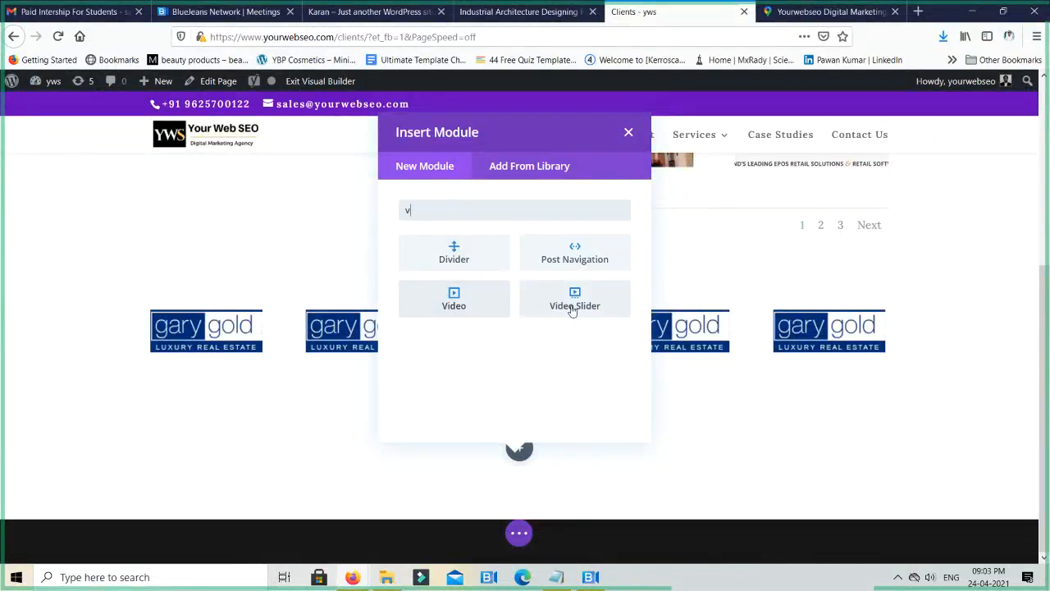
left_click(453, 298)
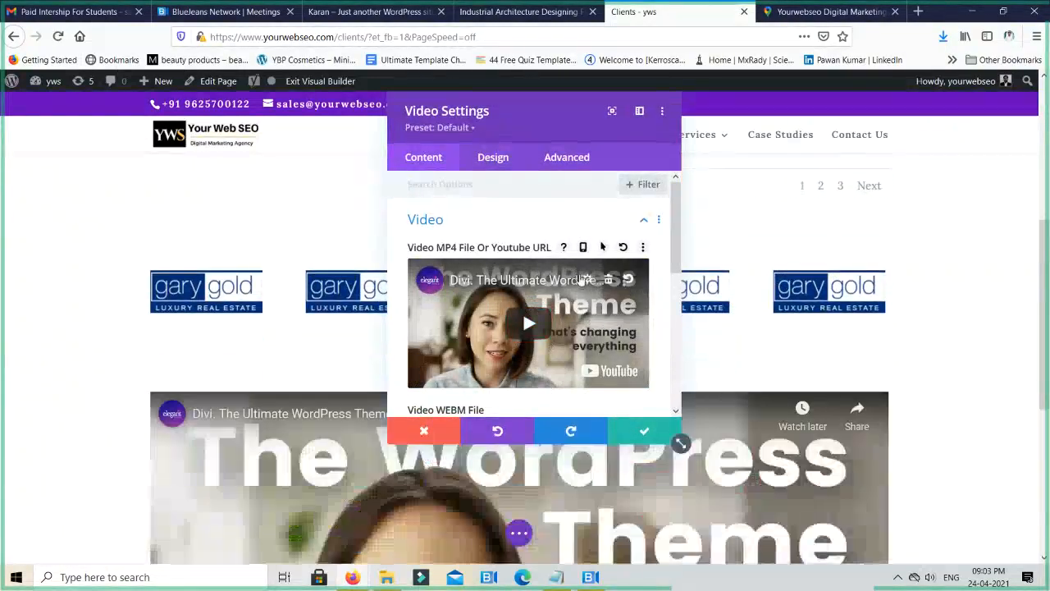
- Remove the default video from the Video module and look at the MP4 file and URL source options
left_click(608, 281)
left_click(588, 285)
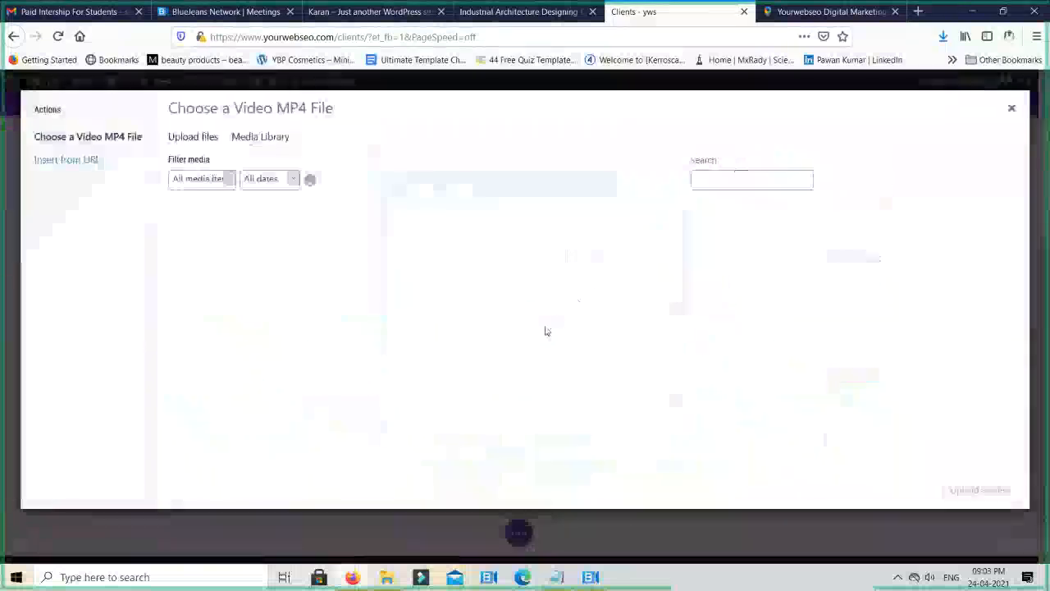
left_click(82, 160)
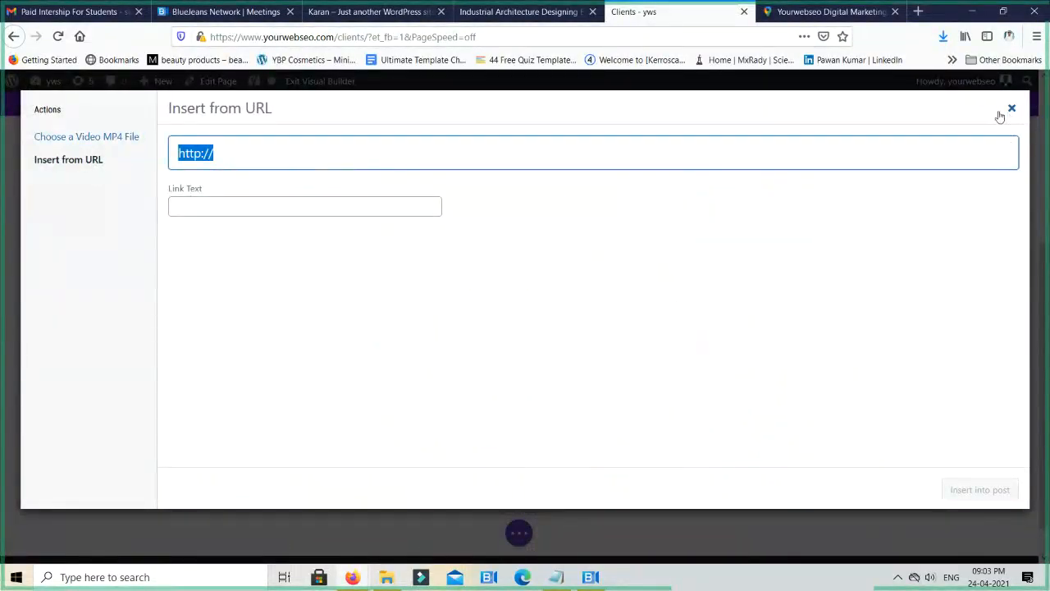
left_click(127, 136)
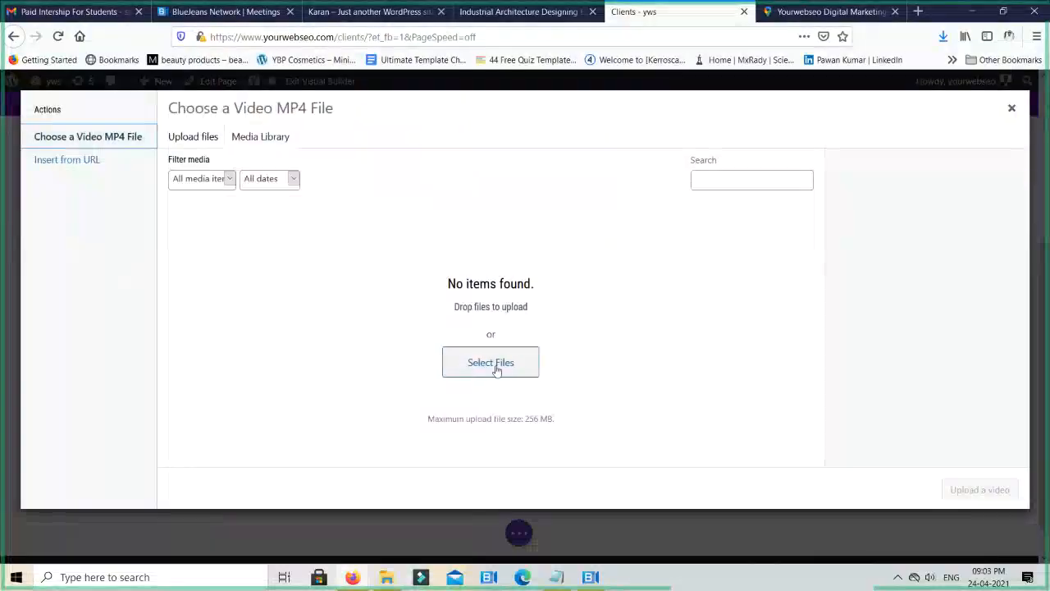
left_click(1011, 109)
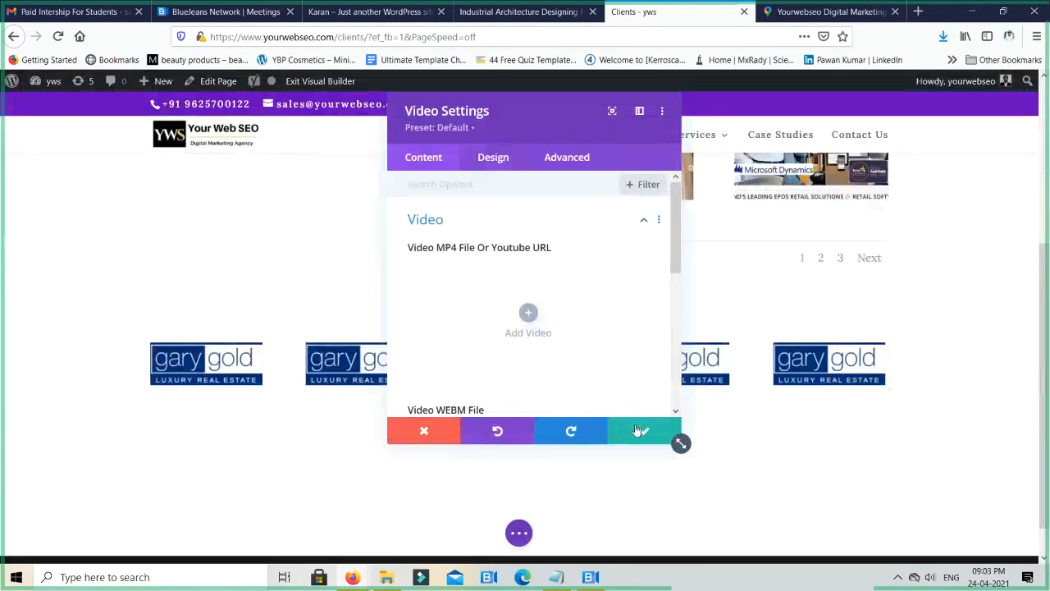
- Save the Video module's settings and delete its row from the new section
left_click(639, 431)
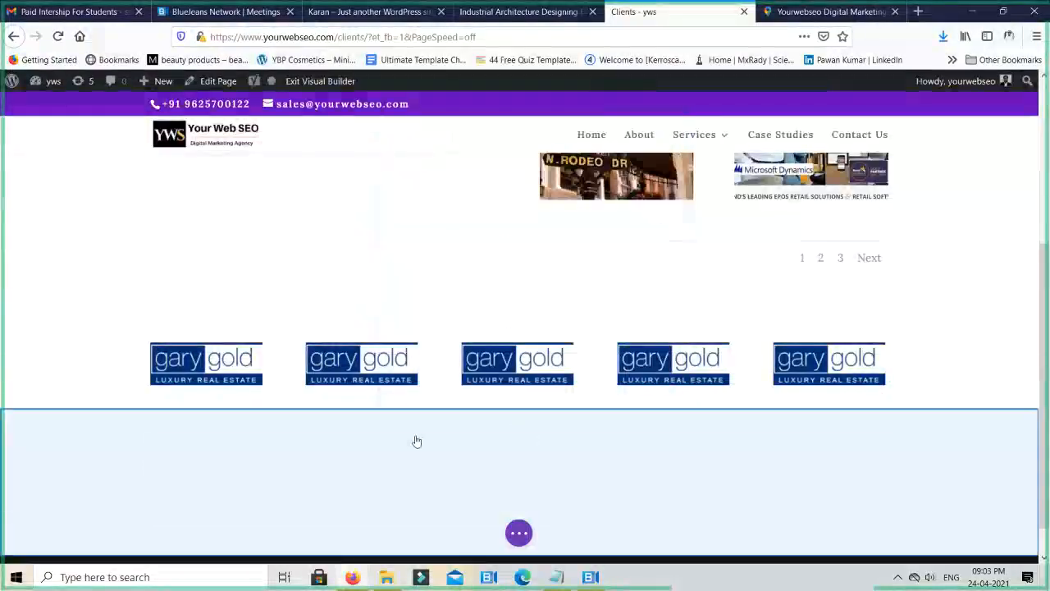
mouse_move(424, 452)
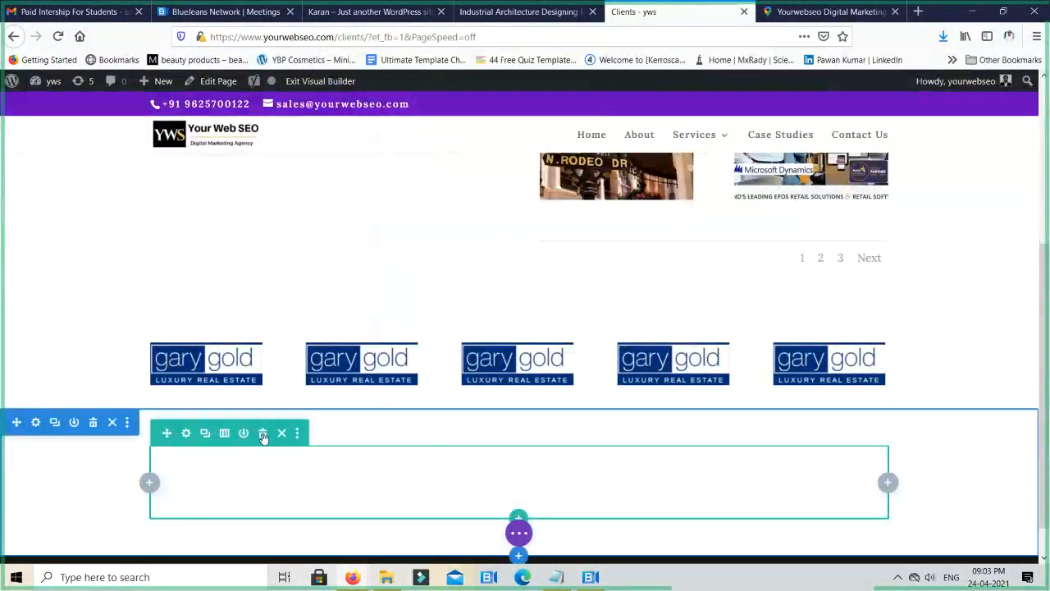
left_click(262, 433)
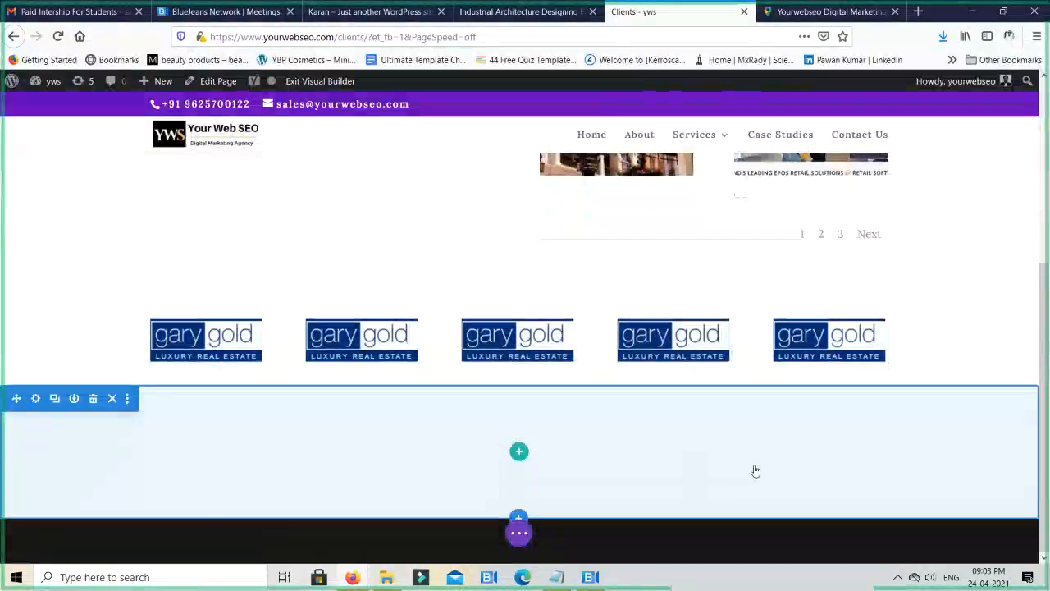
- Save the Clients page and exit the visual builder
scroll(755, 469, "up", 4)
left_click(519, 533)
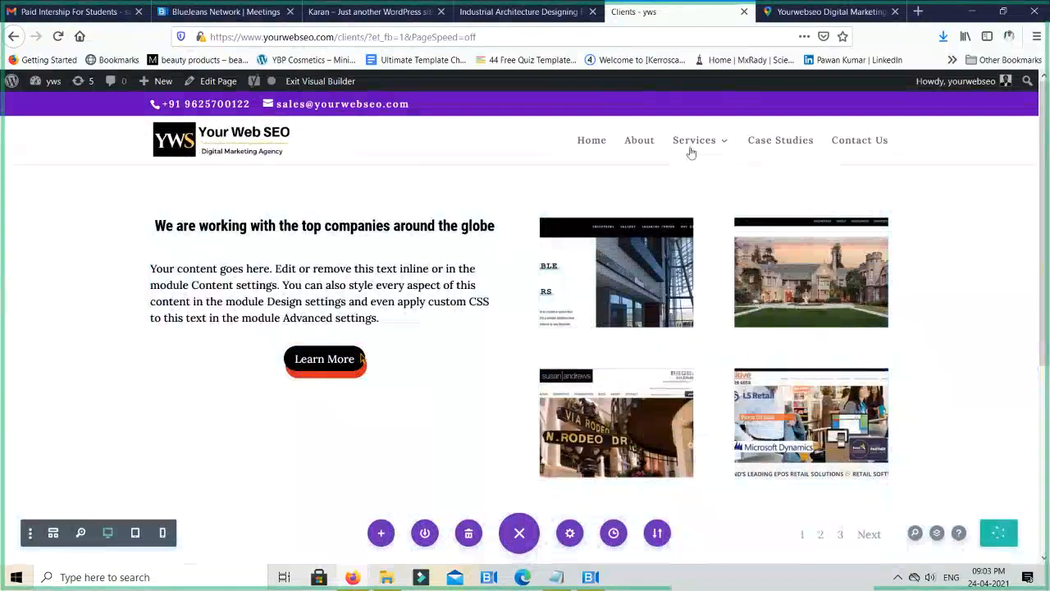
mouse_move(698, 144)
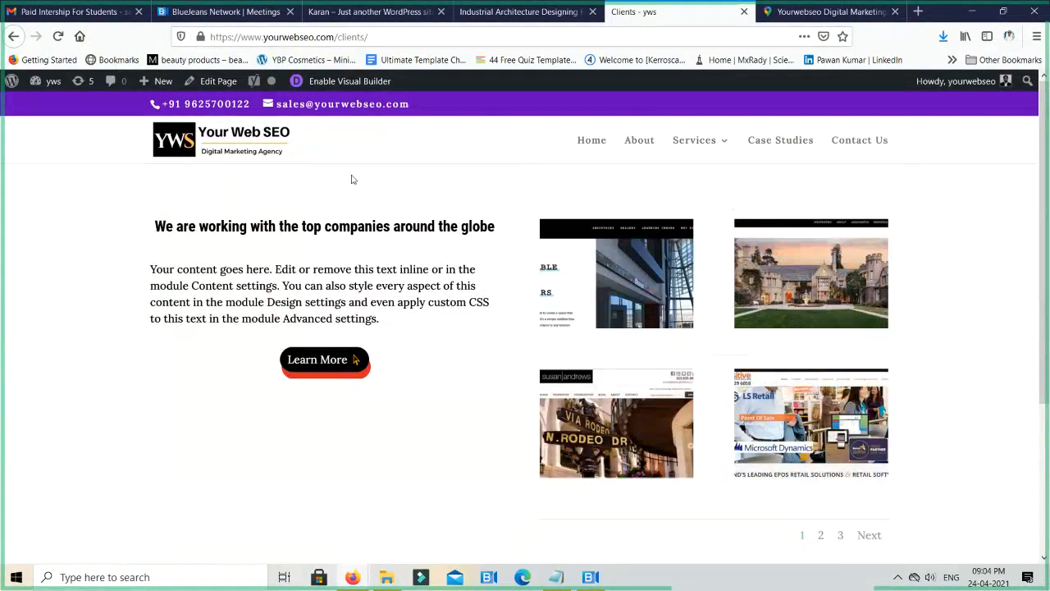
- Open the menu editor from the WordPress dashboard and review the Main Menu's items and display location
mouse_move(43, 85)
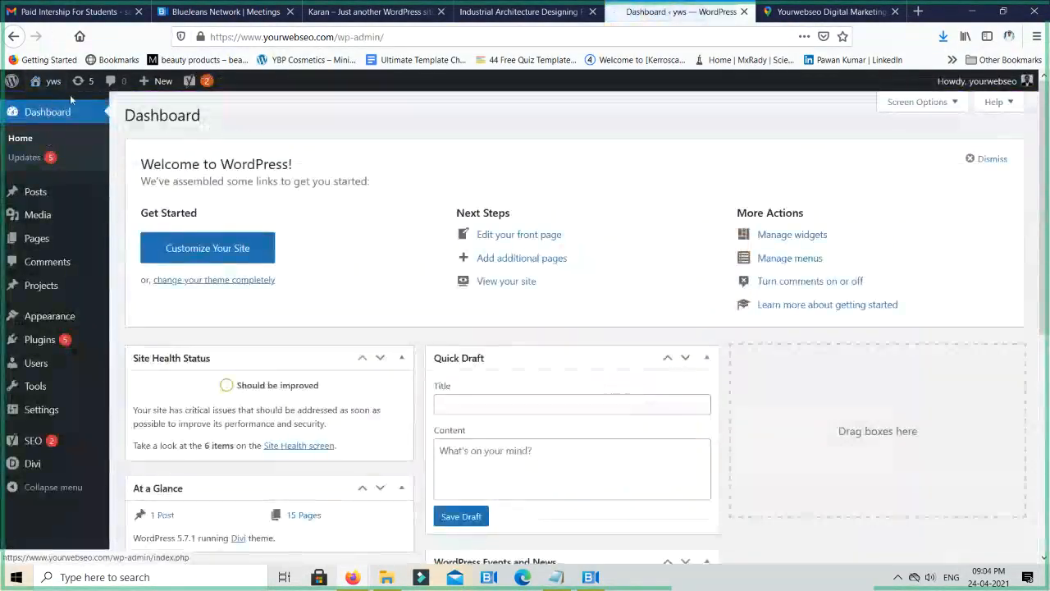
mouse_move(38, 447)
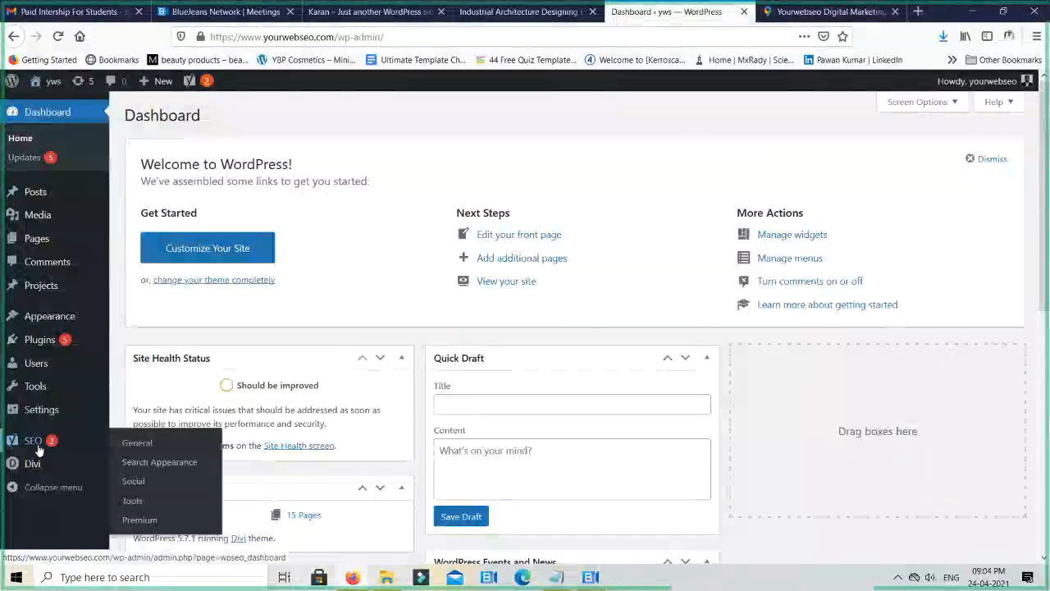
mouse_move(47, 326)
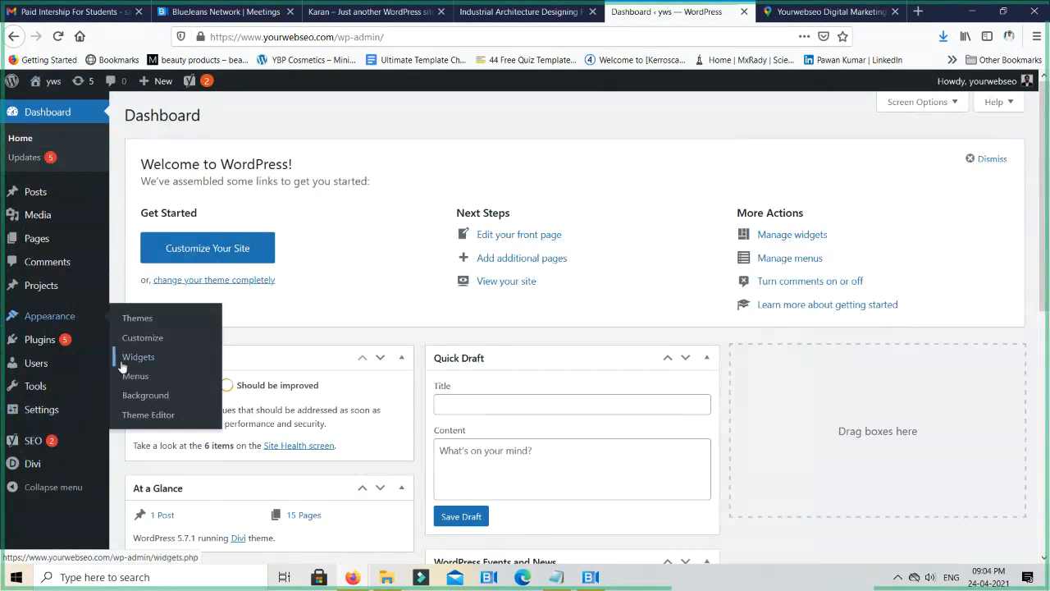
left_click(137, 384)
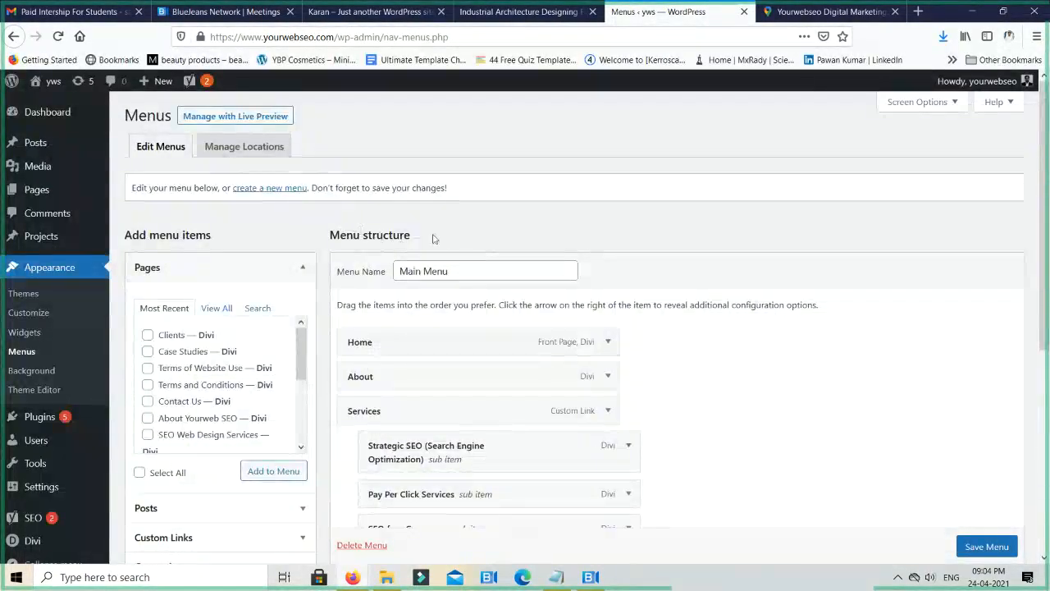
scroll(409, 202, "down", 2)
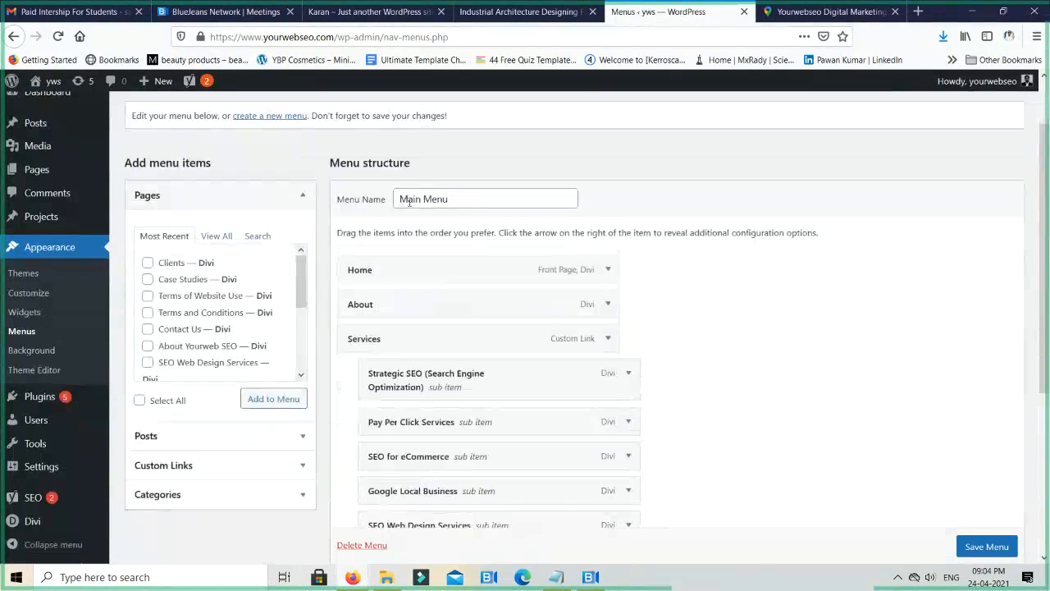
scroll(645, 270, "down", 7)
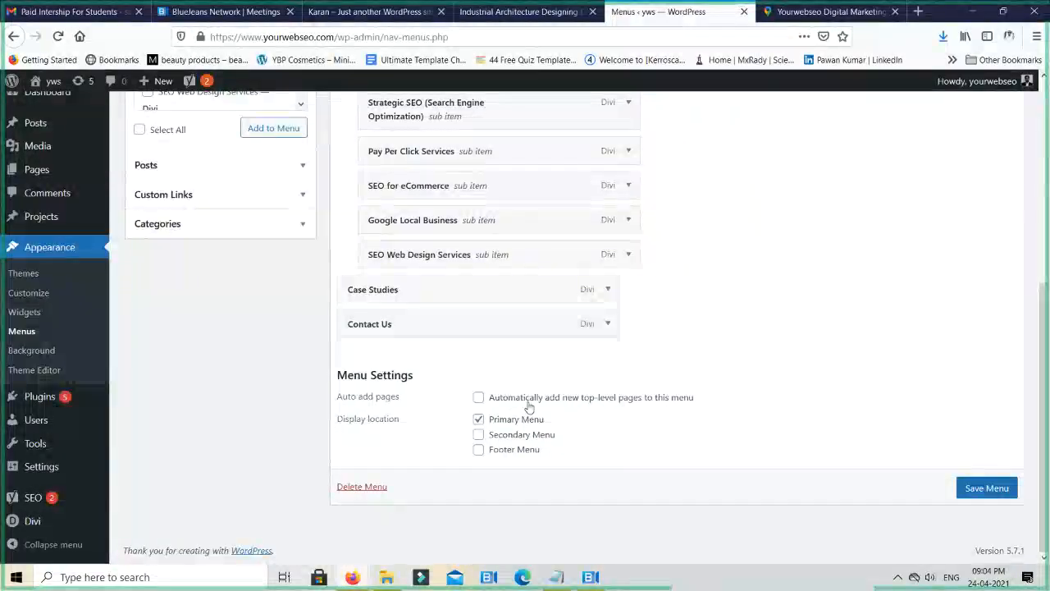
scroll(647, 366, "up", 2)
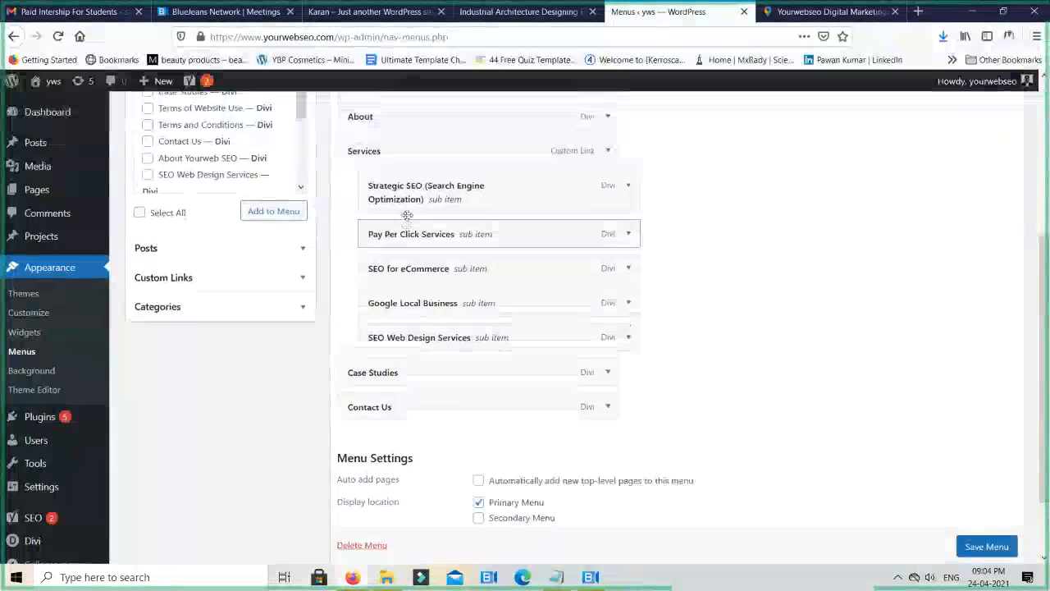
scroll(407, 215, "up", 2)
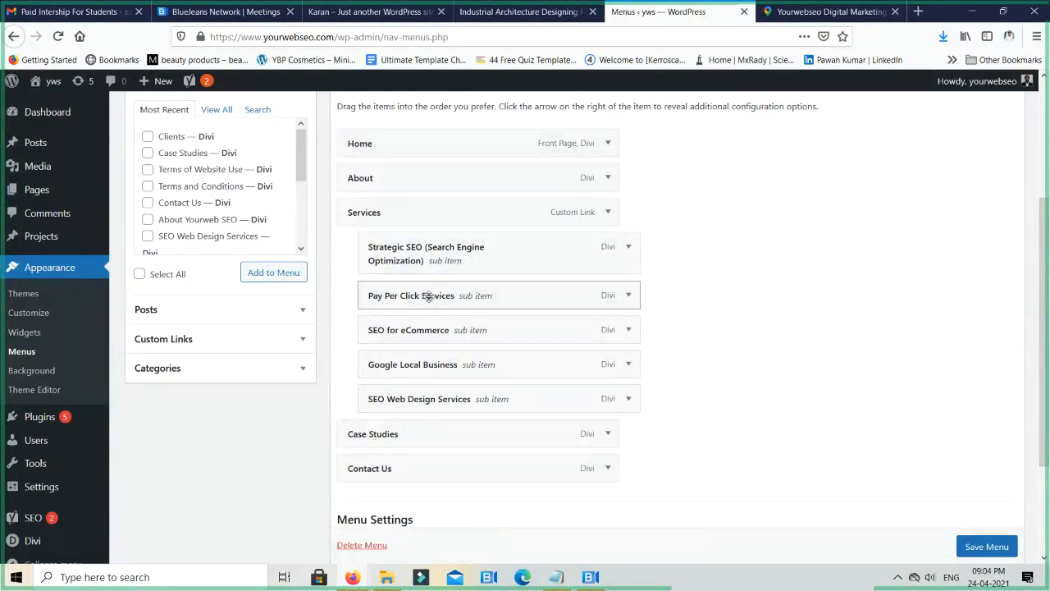
- Try Pay Per Click Services as a top-level item after Case Studies, and return it under Services below SEO for eCommerce
left_click_drag(428, 297, 348, 435)
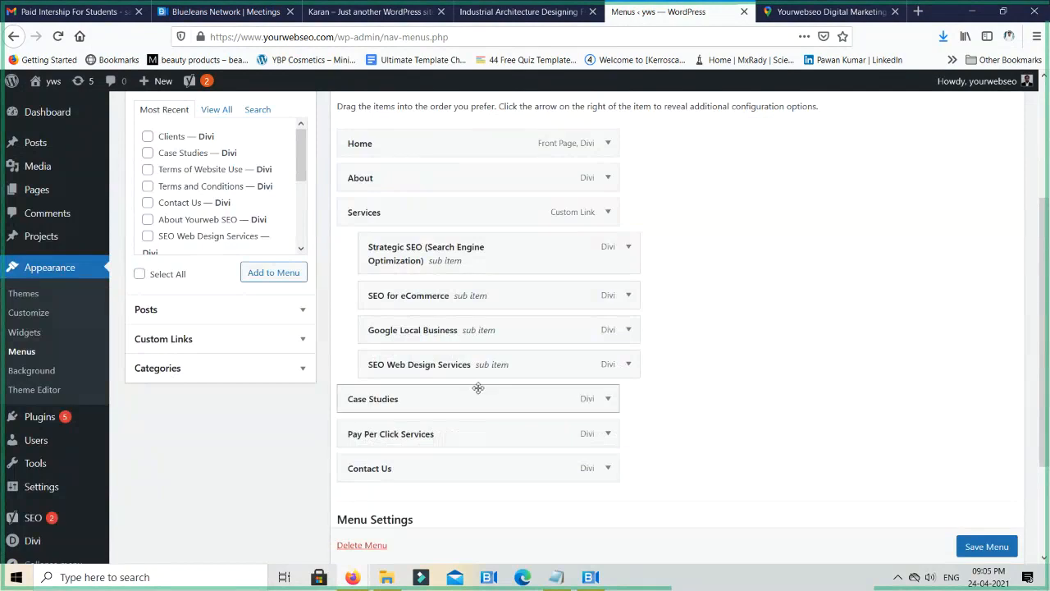
left_click_drag(478, 385, 446, 331)
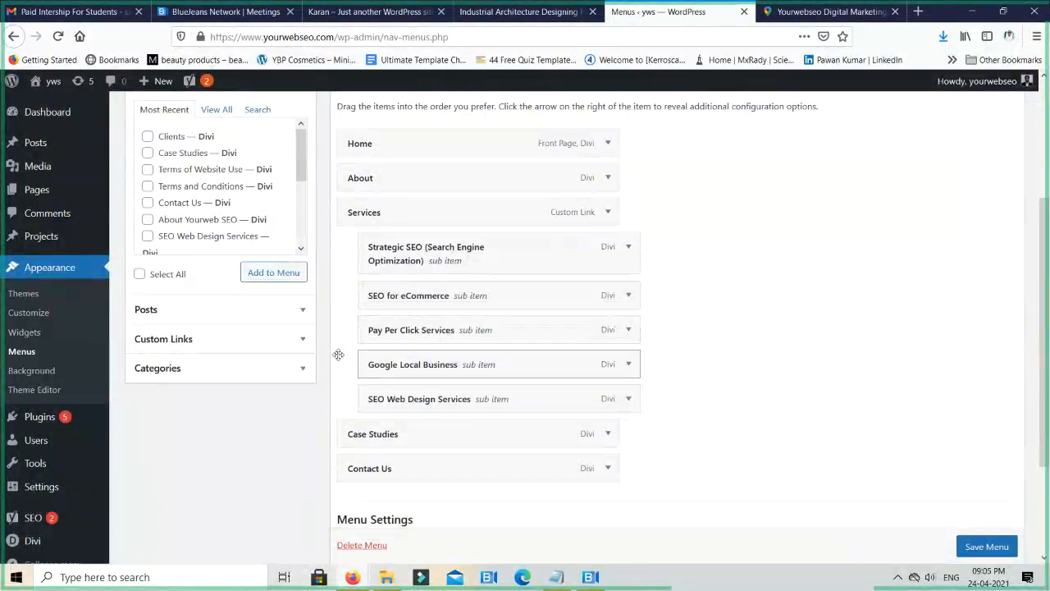
- Add the Clients page to the Main Menu between Case Studies and Contact Us, and save the menu
scroll(207, 257, "up", 3)
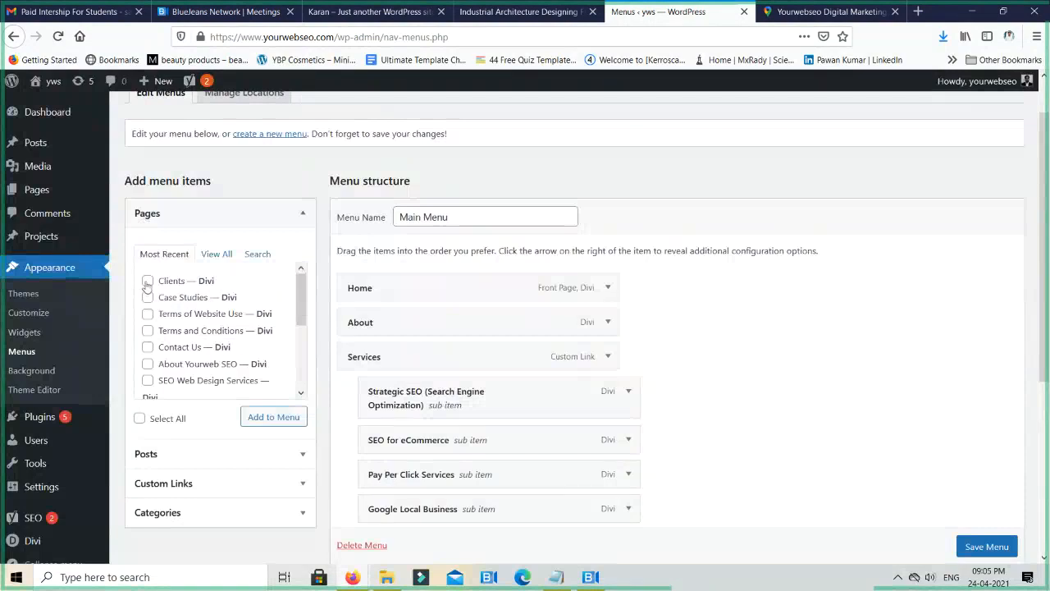
left_click(259, 417)
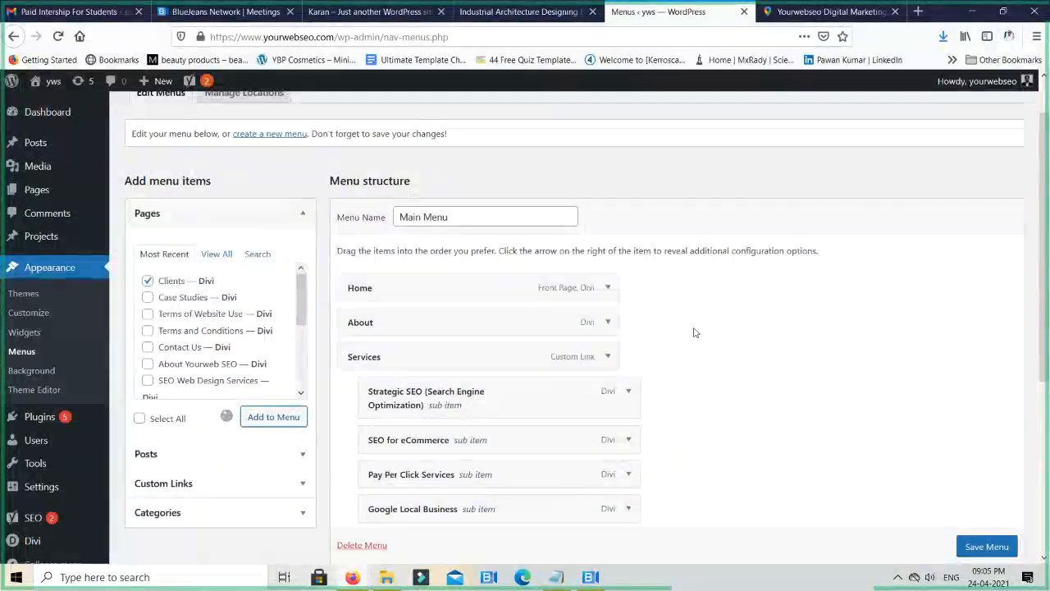
scroll(418, 422, "down", 3)
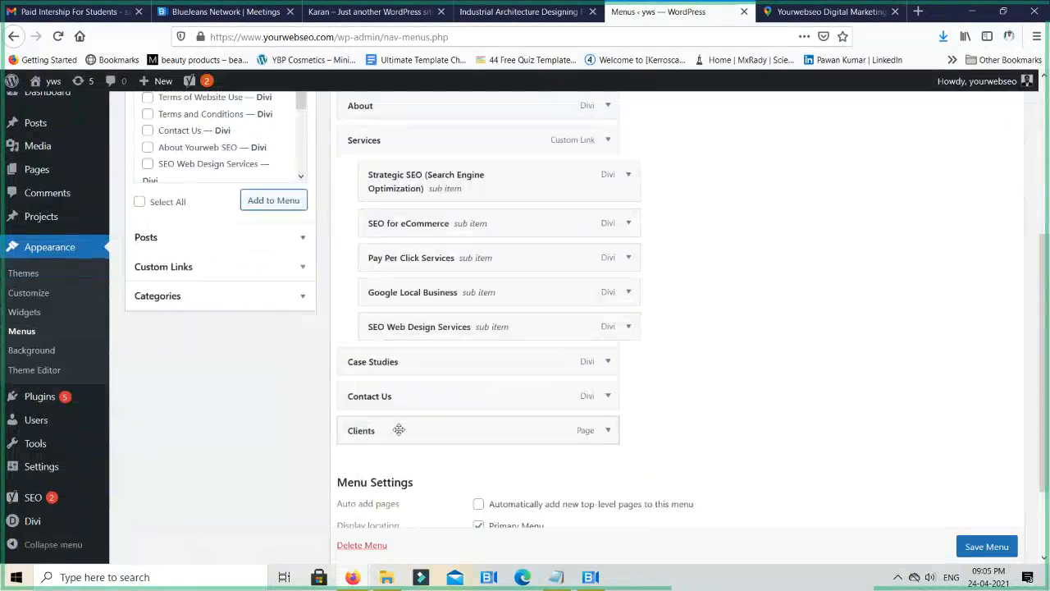
left_click_drag(401, 430, 411, 395)
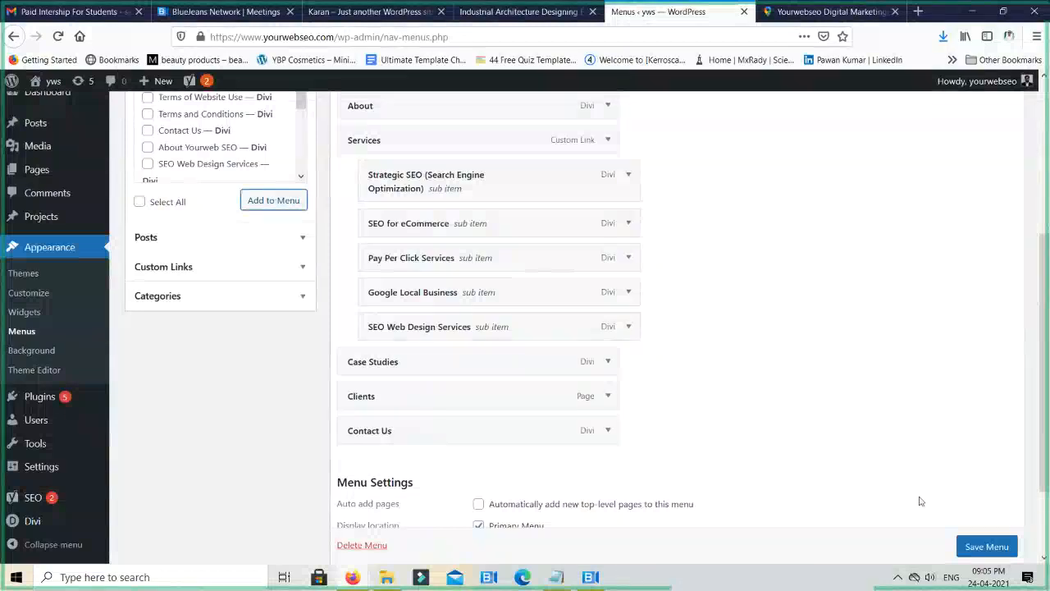
scroll(976, 545, "down", 1)
left_click(976, 545)
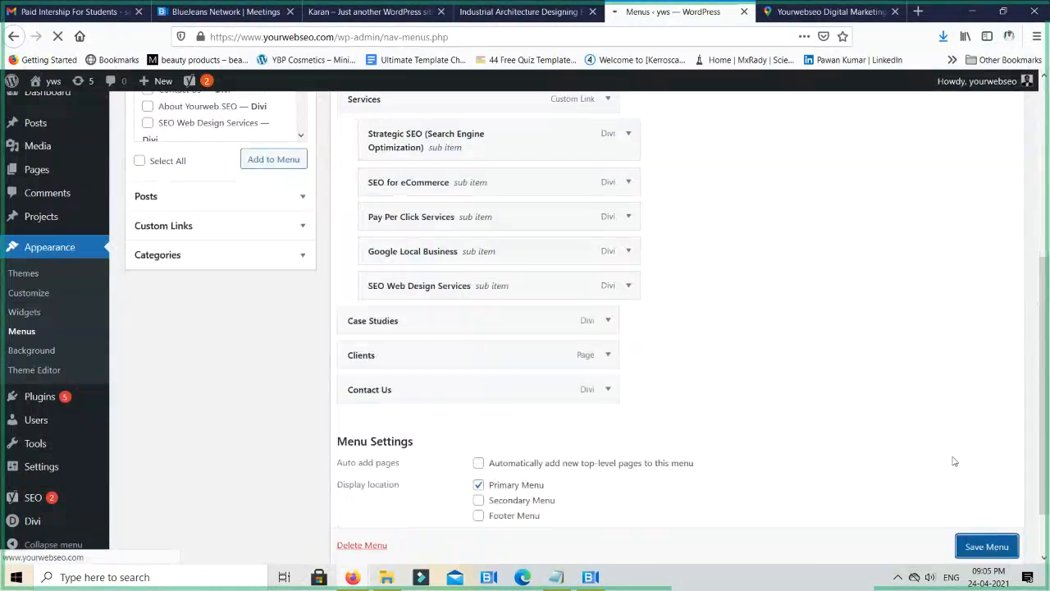
- Open the live site in a new browser tab and go to the Clients page through its navigation menu
scroll(954, 461, "up", 5)
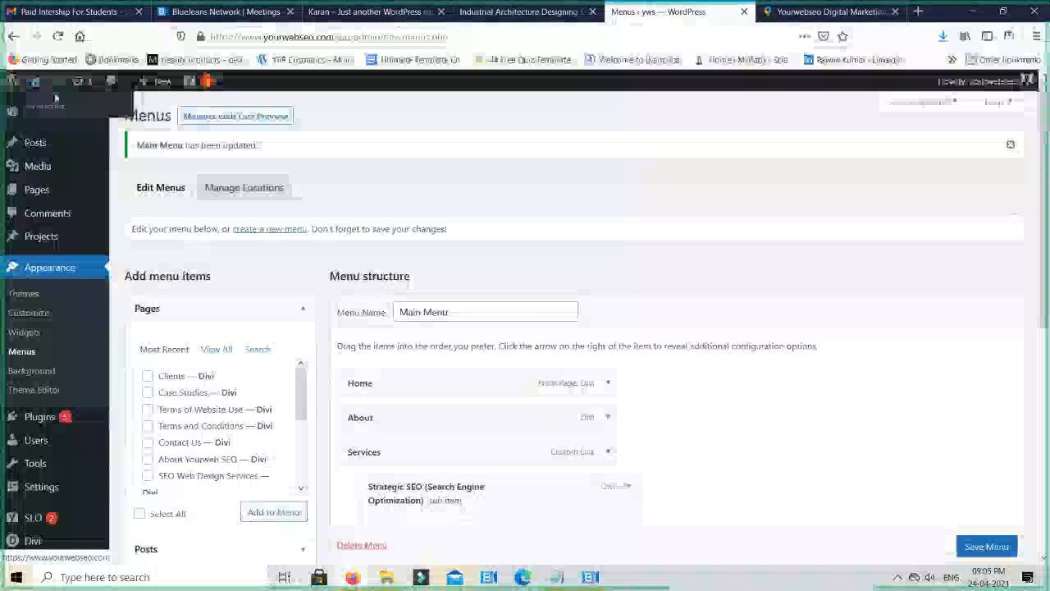
right_click(59, 110)
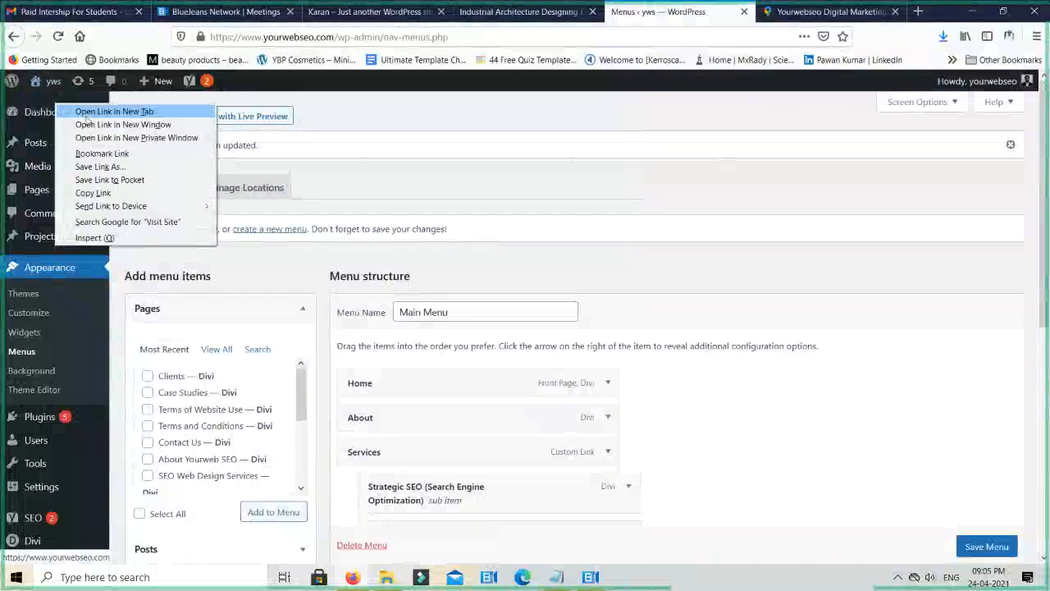
left_click(114, 111)
left_click(702, 11)
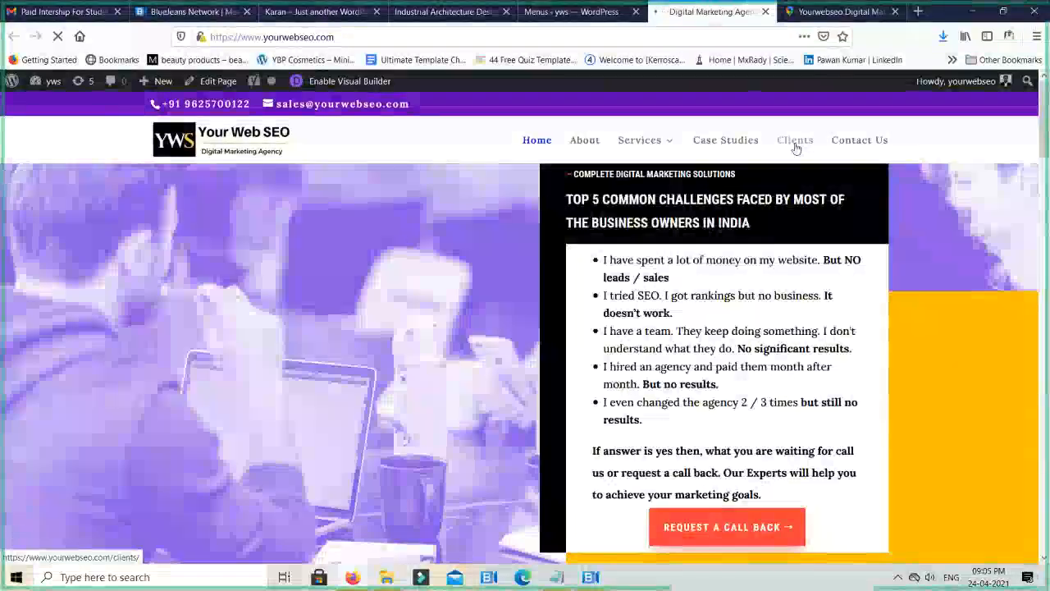
left_click(795, 141)
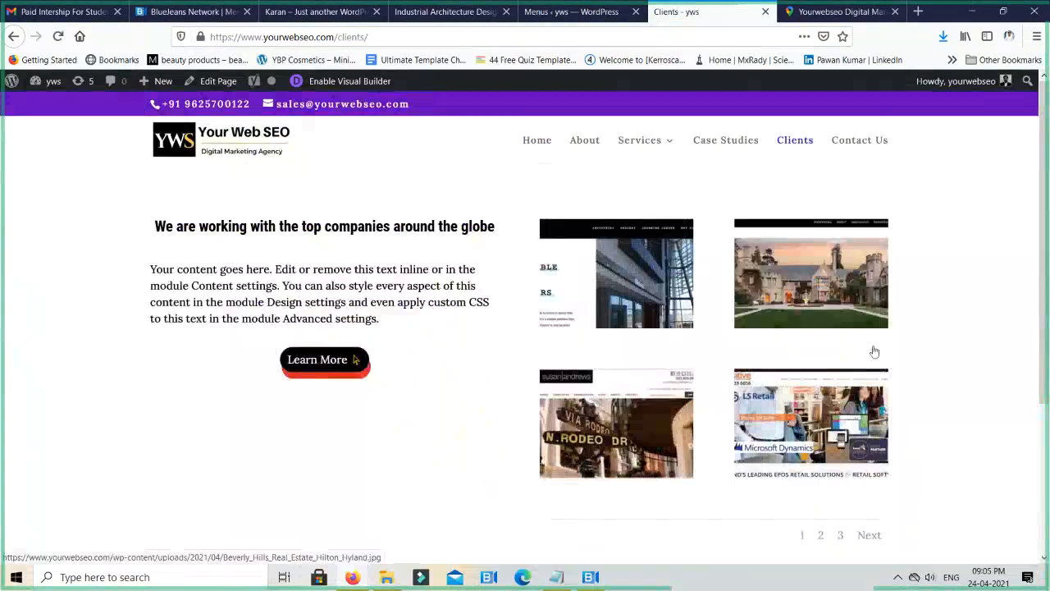
- Check the pagination of the Clients page's image gallery
scroll(861, 349, "down", 3)
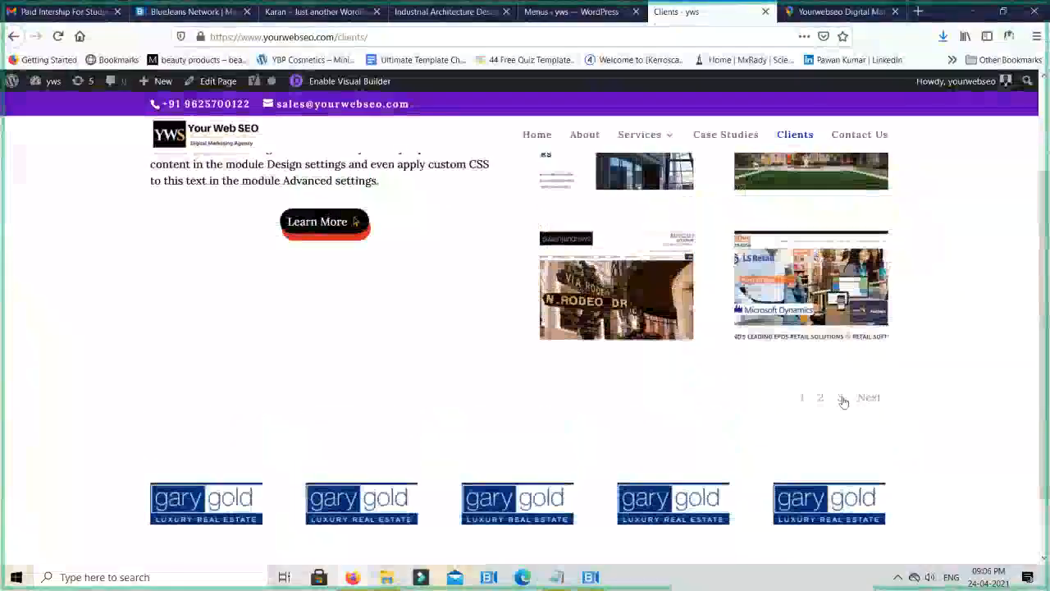
left_click(865, 398)
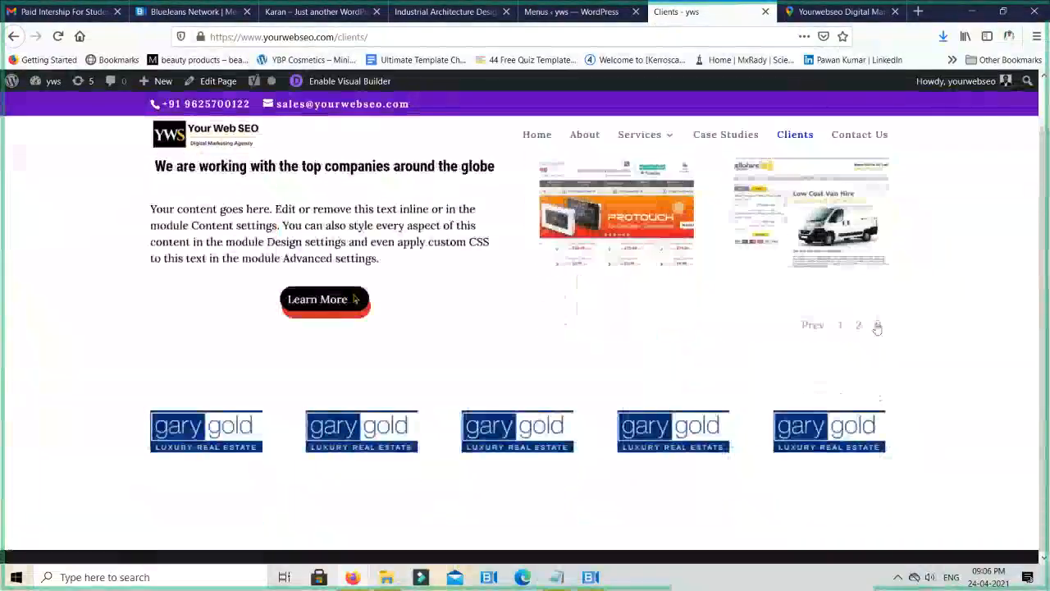
left_click(859, 325)
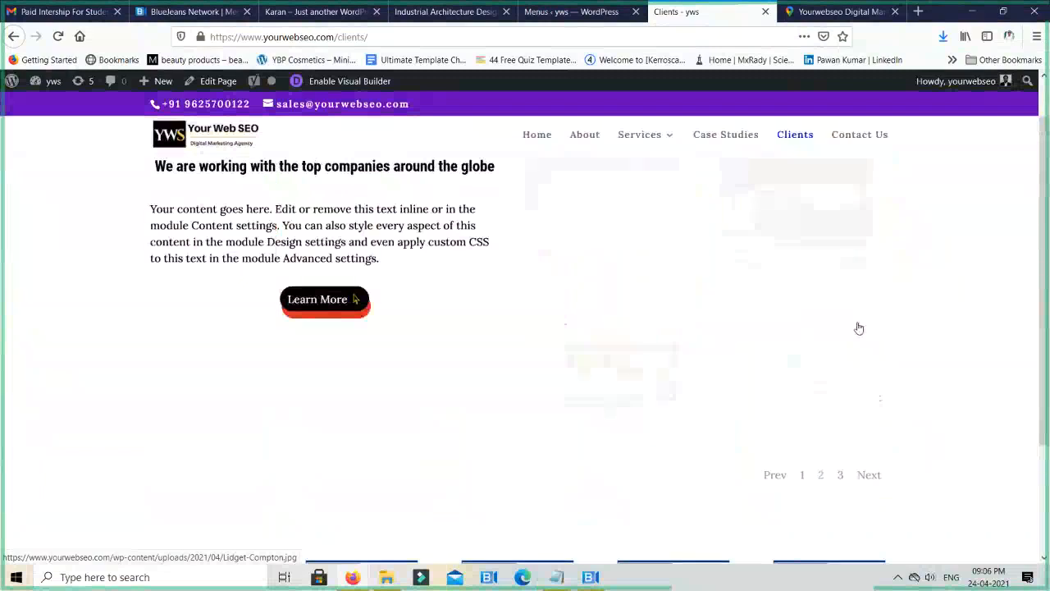
left_click(805, 476)
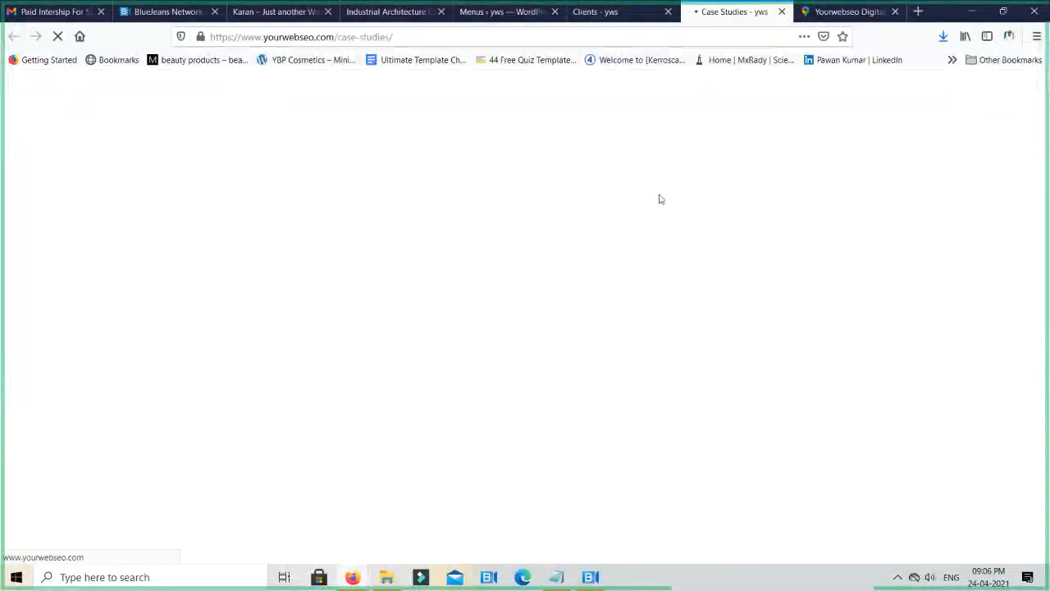
- View the Case Studies page in its own tab, close it, and look over the Clients page again
scroll(587, 277, "down", 3)
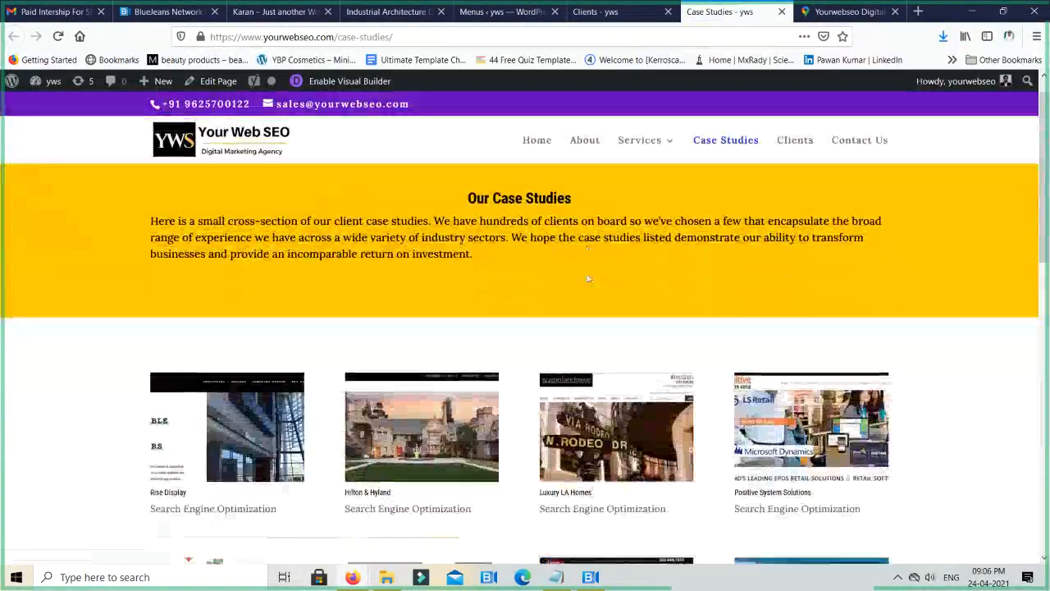
key("ctrl+w")
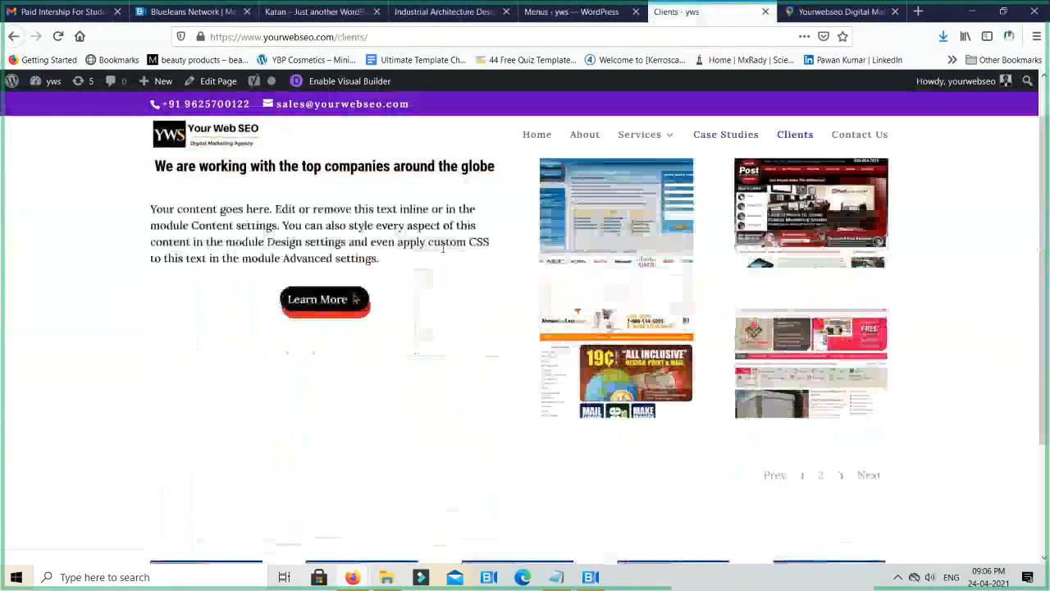
scroll(447, 252, "up", 2)
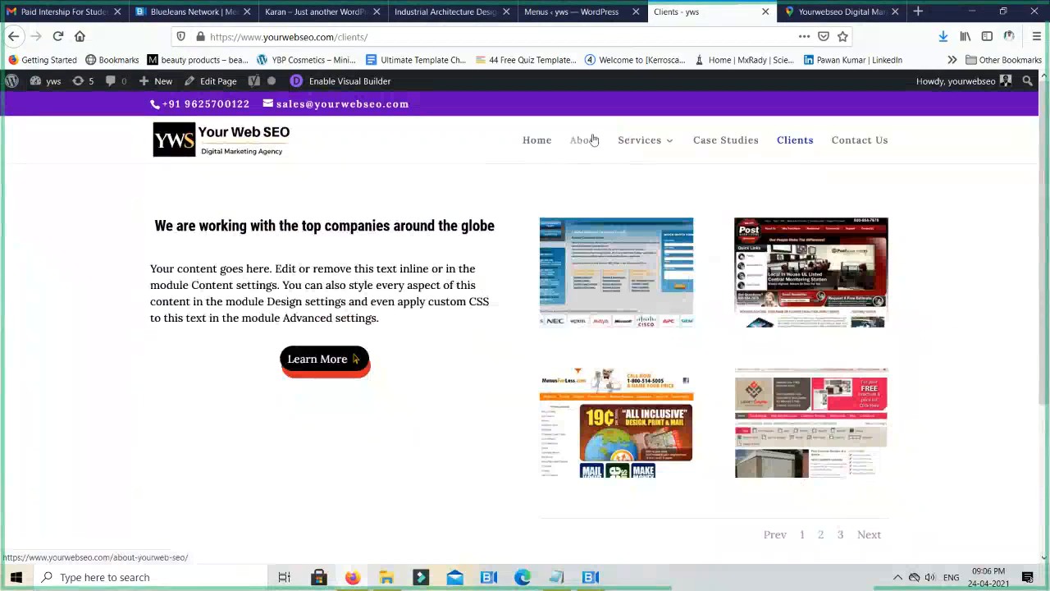
scroll(528, 374, "down", 3)
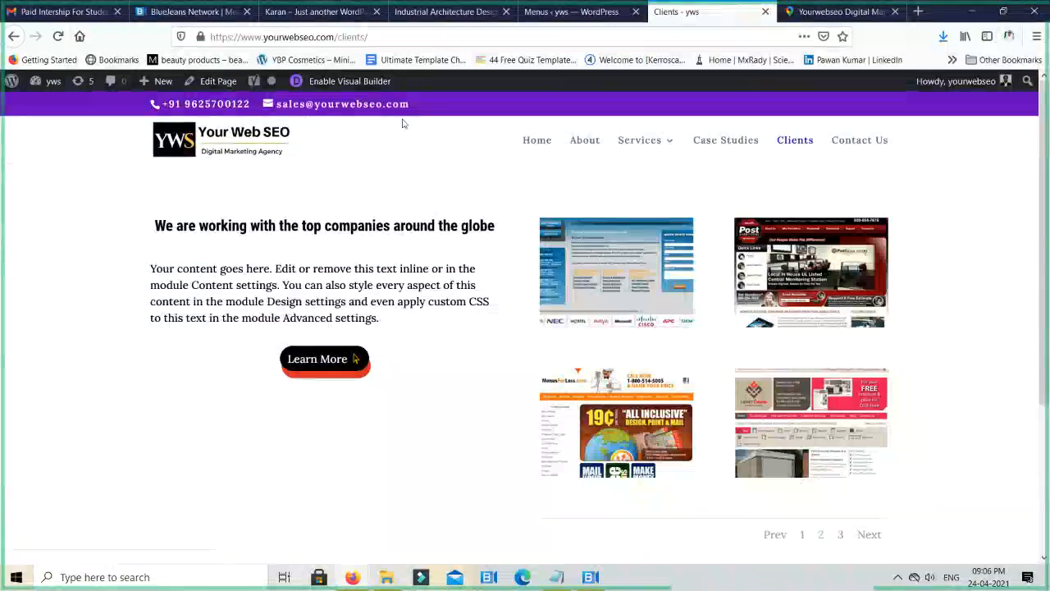
- Open the Header & Navigation settings in the Theme Customizer for the Clients page
mouse_move(50, 85)
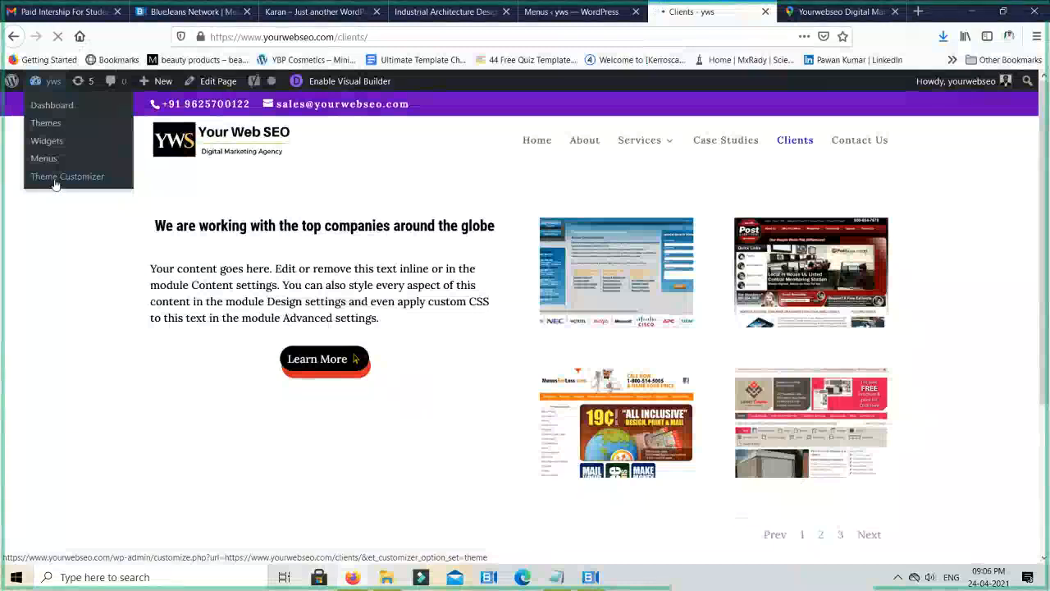
left_click(64, 180)
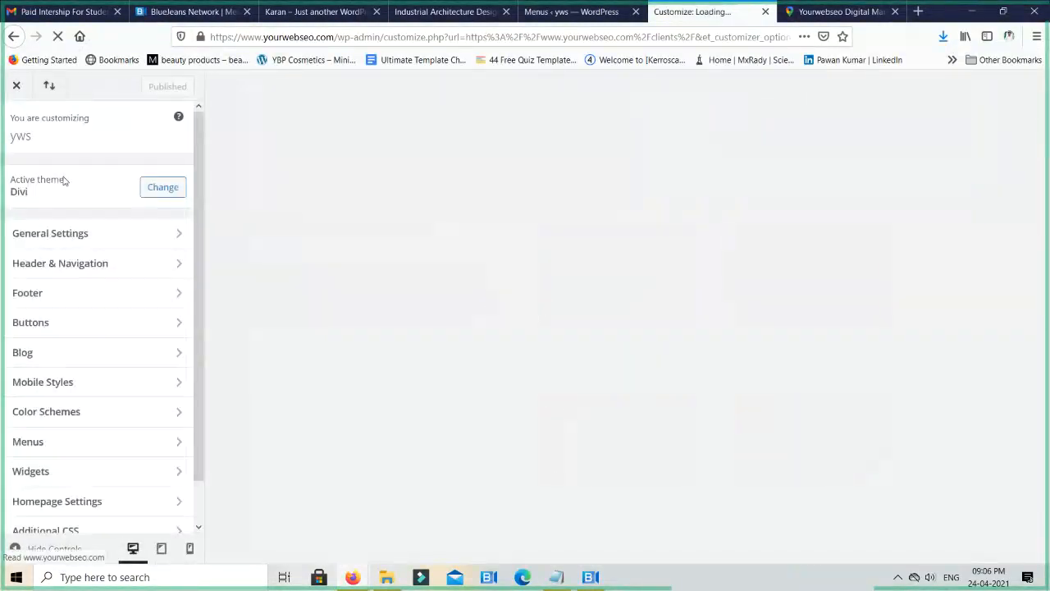
left_click(99, 267)
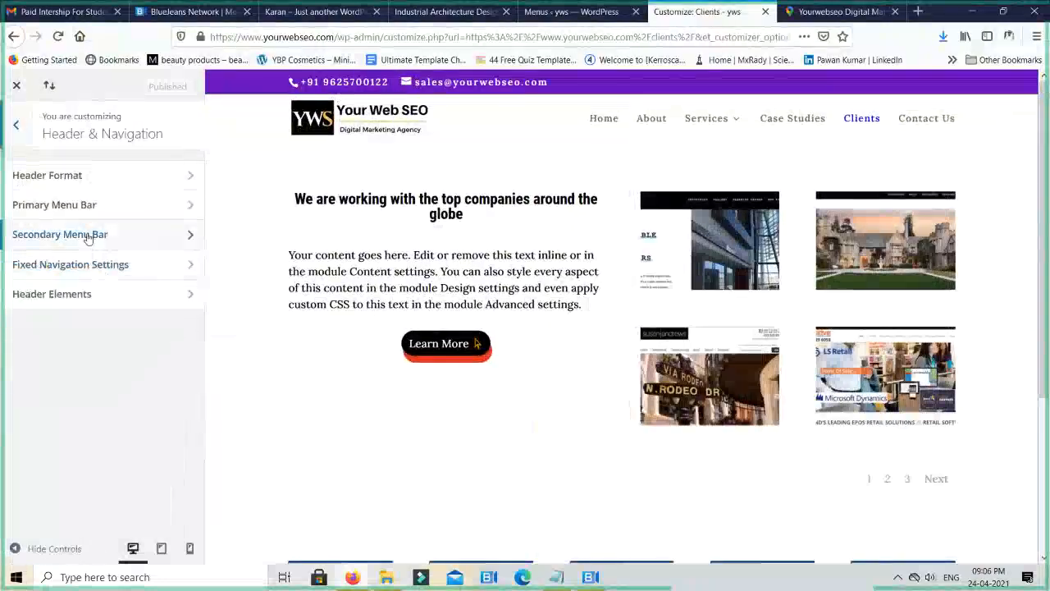
- Examine the Secondary Menu Bar's text, font, color and dropdown settings
left_click(87, 235)
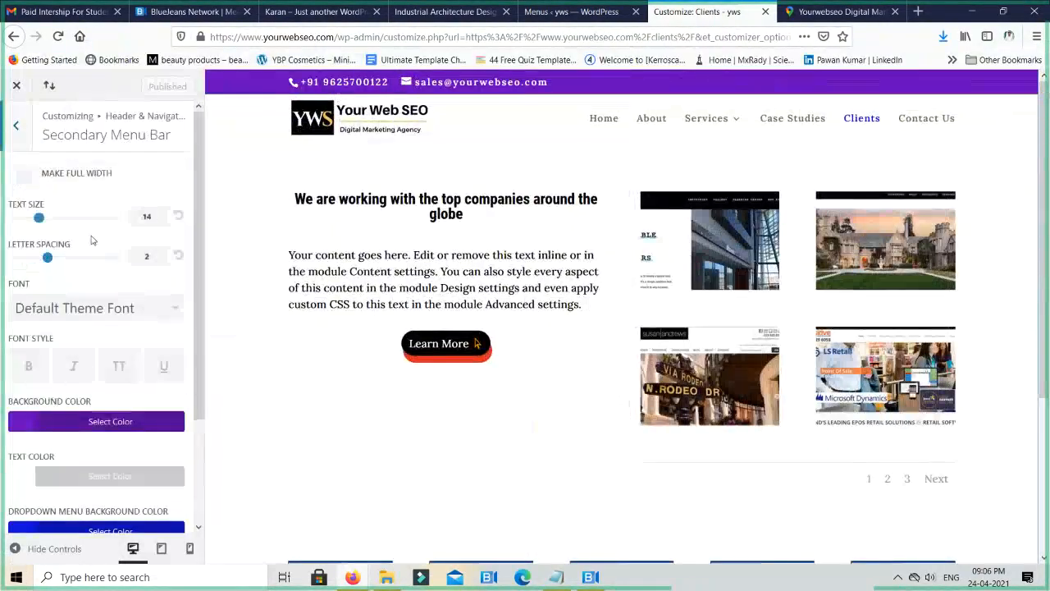
scroll(92, 240, "down", 3)
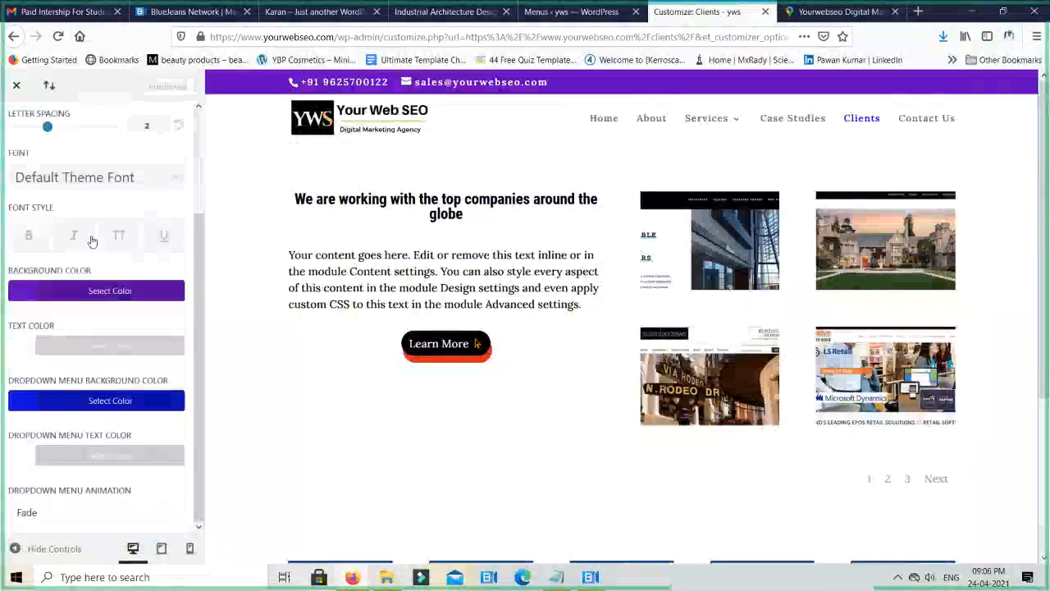
scroll(92, 241, "up", 3)
left_click(16, 126)
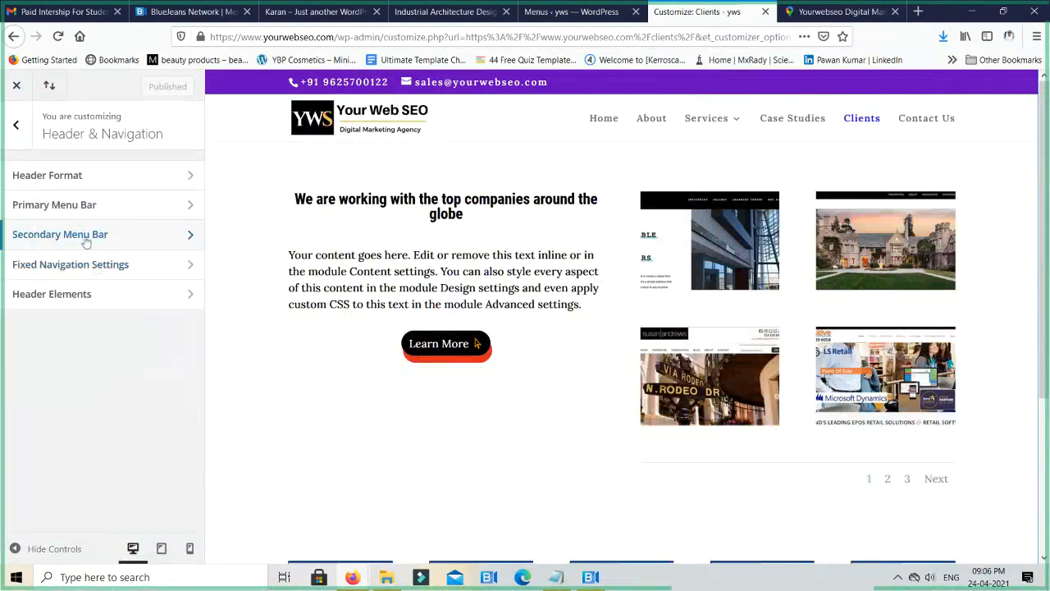
left_click(65, 236)
scroll(139, 328, "down", 3)
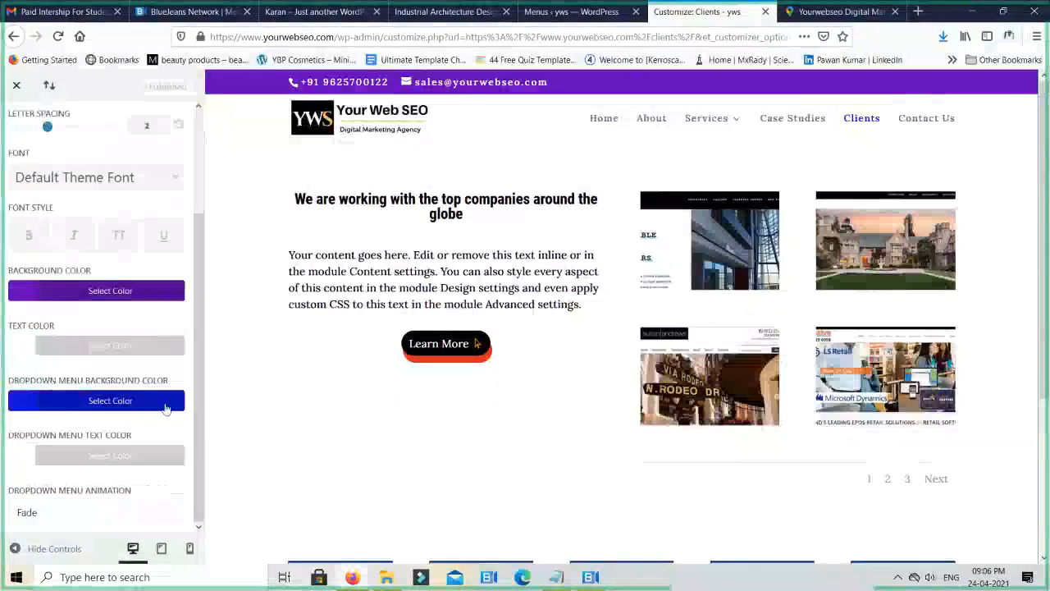
scroll(167, 402, "up", 3)
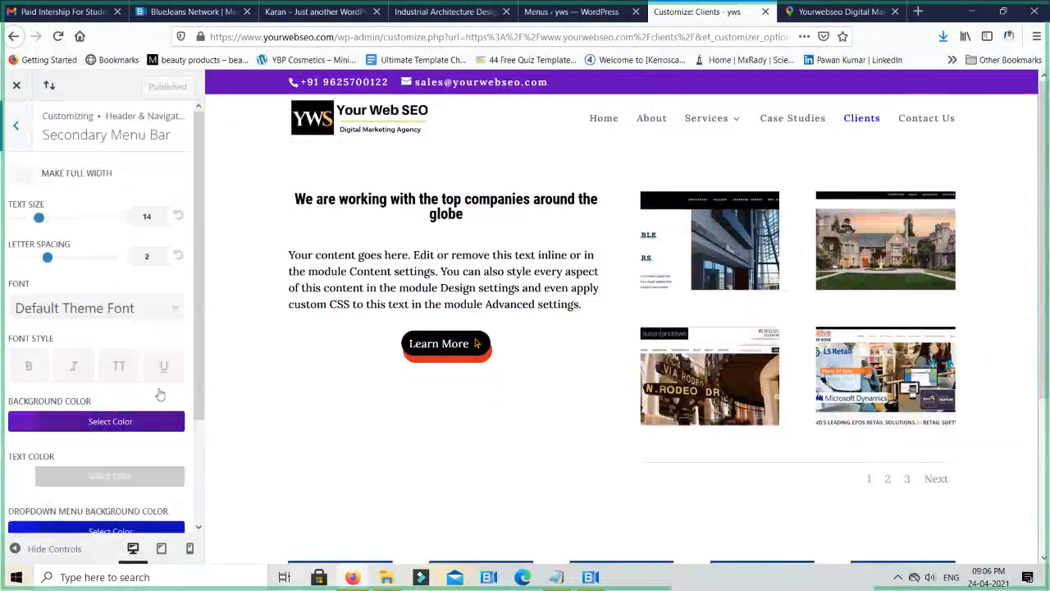
left_click(20, 126)
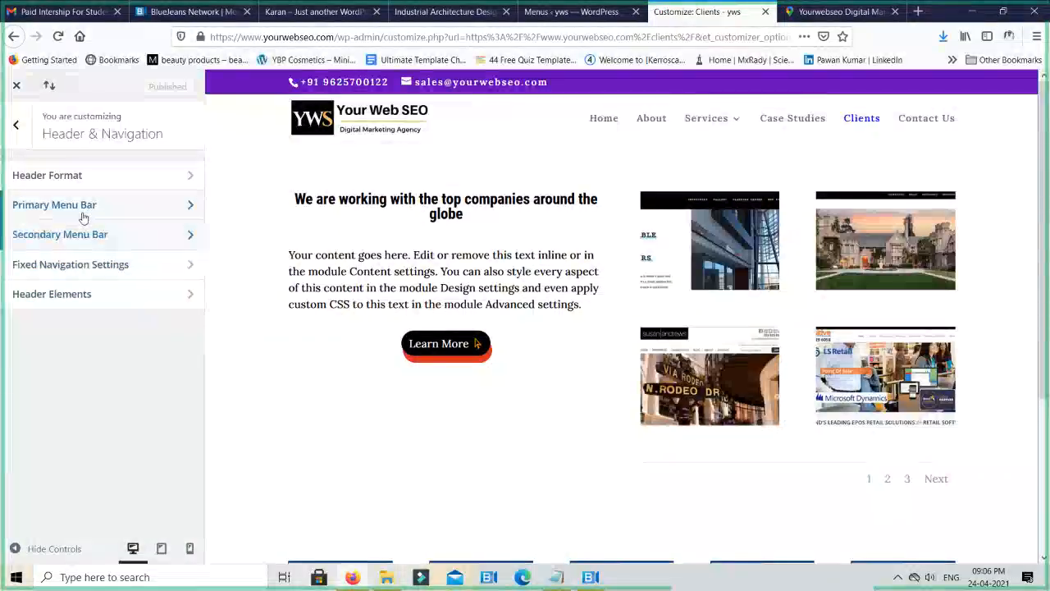
- Look over the Fixed Navigation Settings and the Header Elements options
left_click(79, 270)
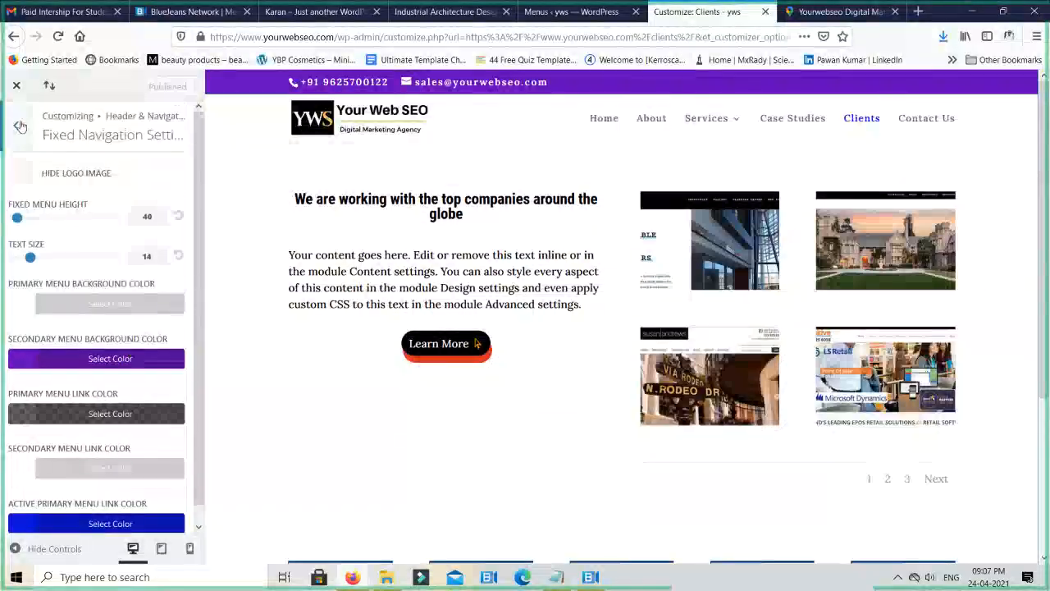
left_click(20, 125)
left_click(147, 300)
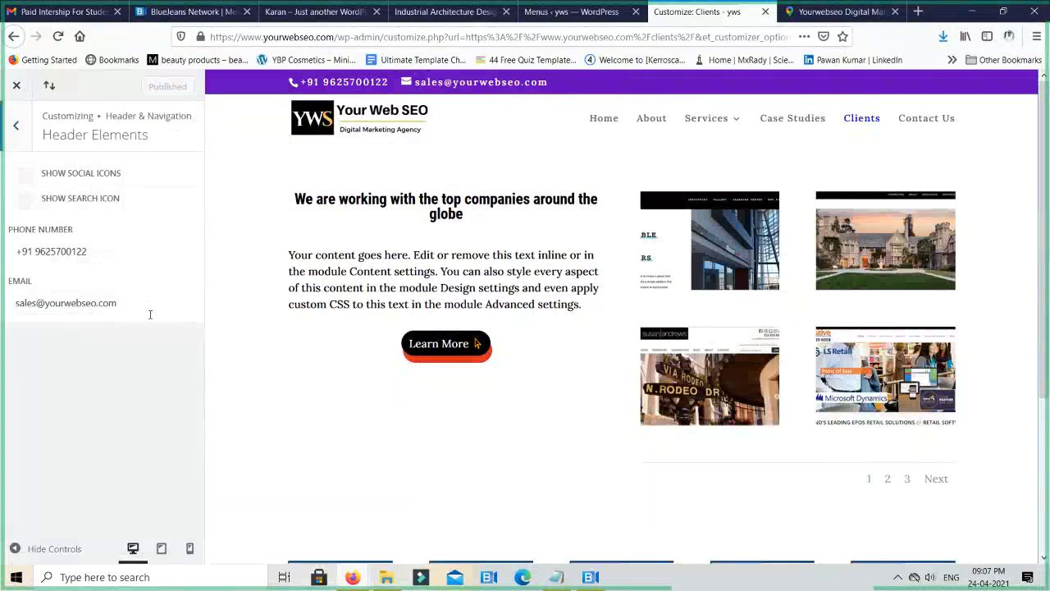
left_click(18, 127)
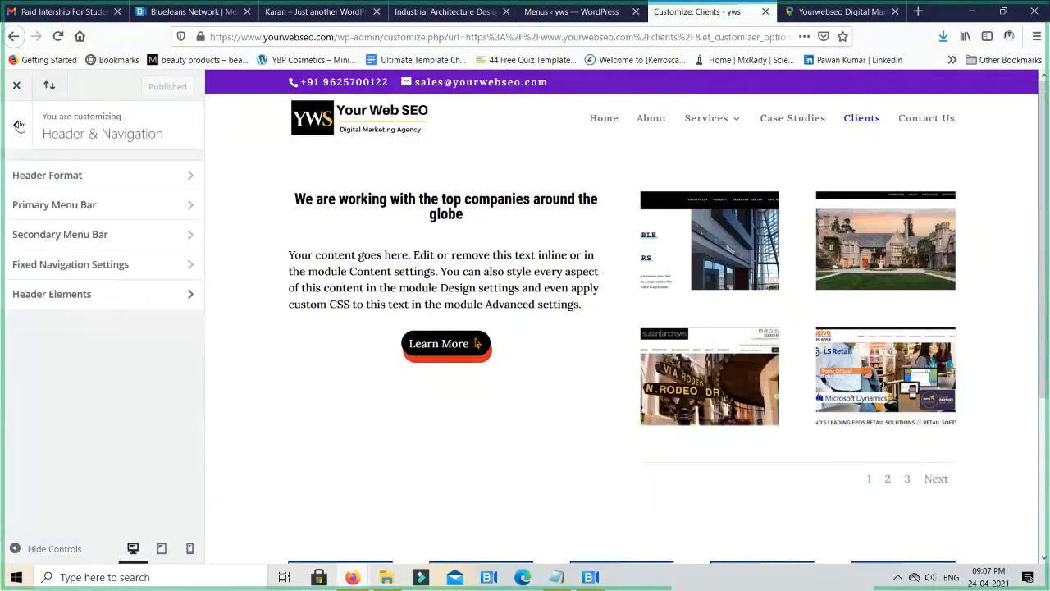
- In Header Elements, try showing the social icons, turn them back off, and show the search icon instead
left_click(83, 291)
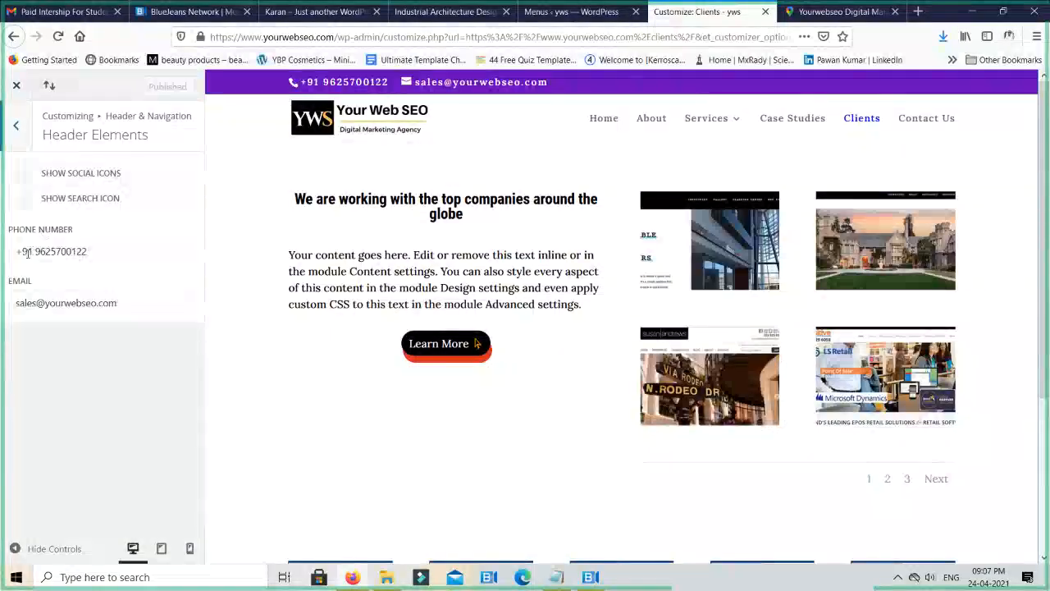
triple_click(68, 252)
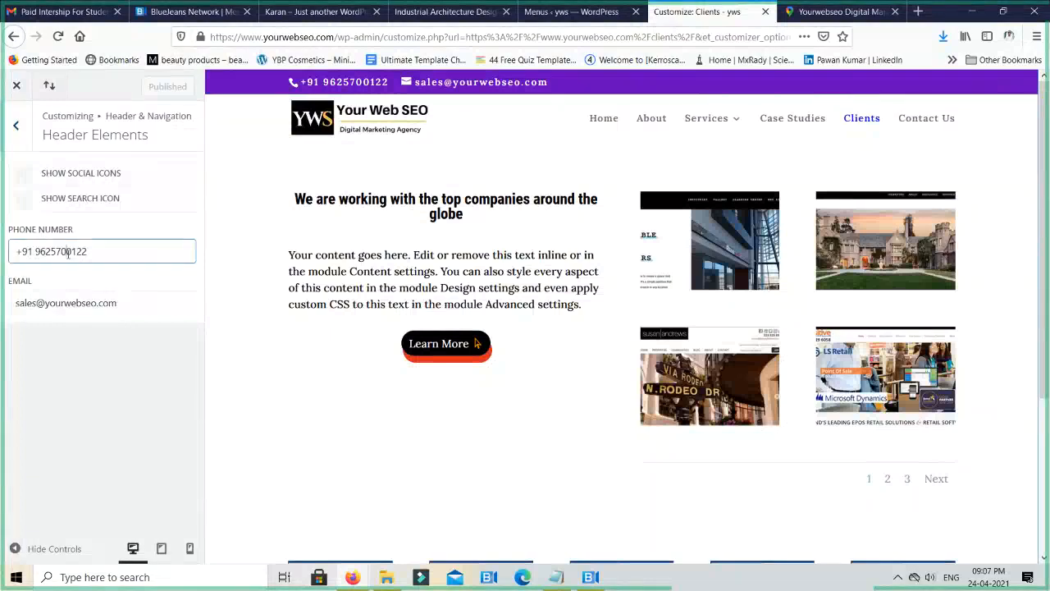
triple_click(78, 302)
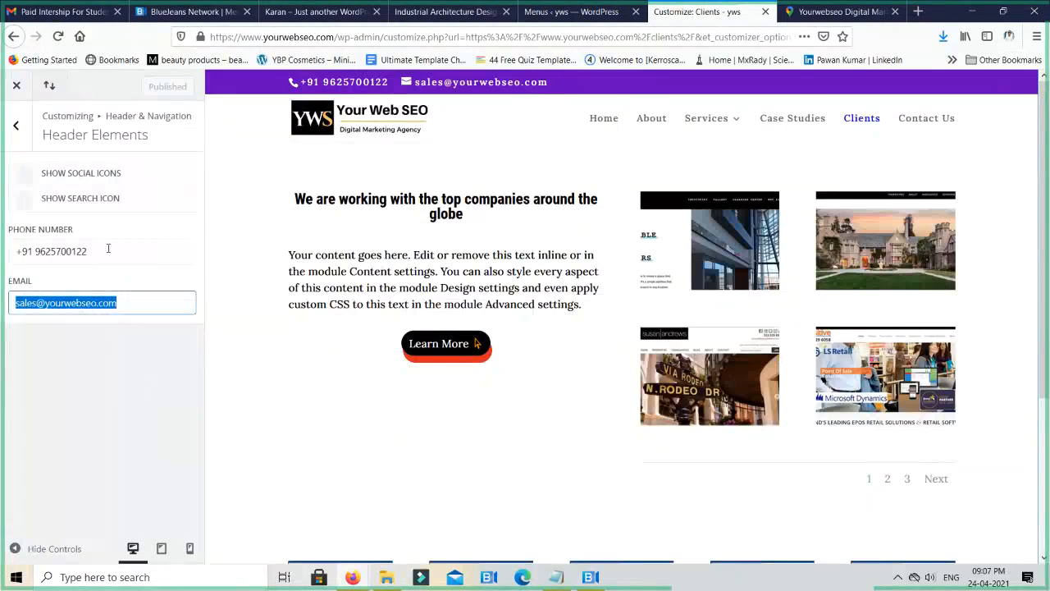
left_click(25, 174)
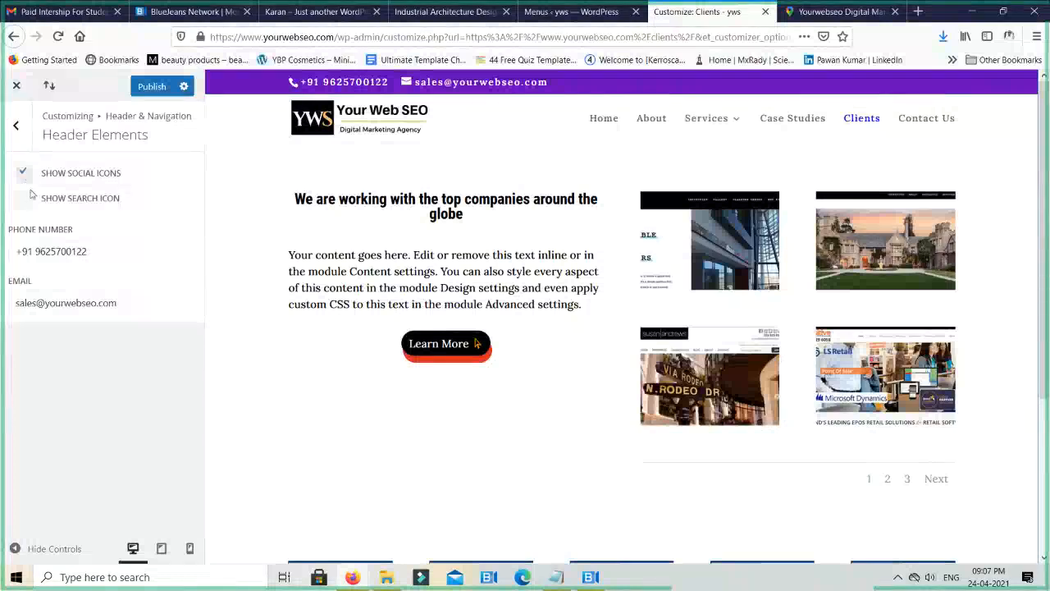
left_click(25, 201)
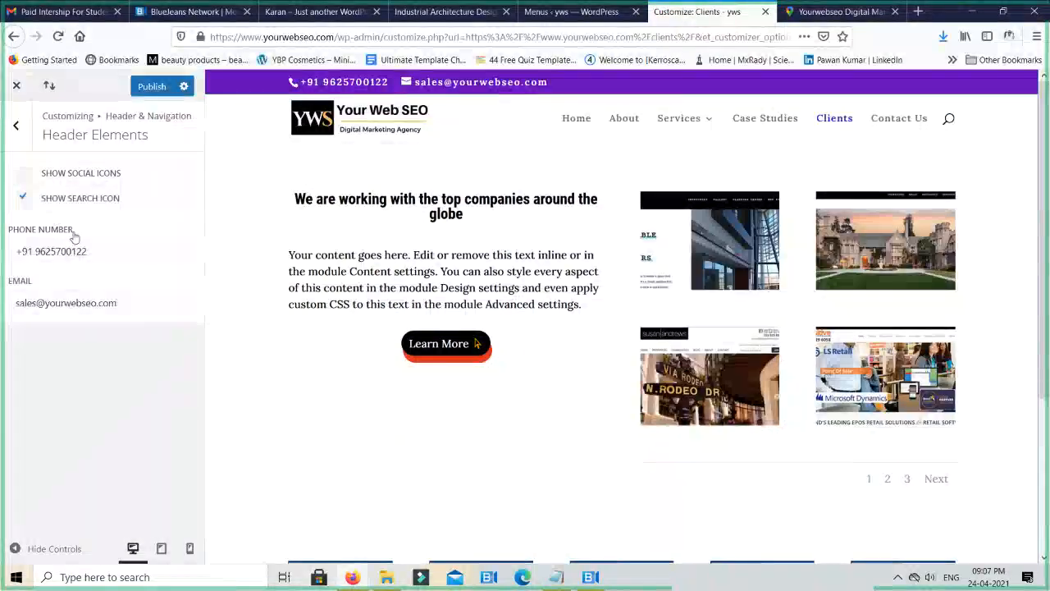
left_click(17, 126)
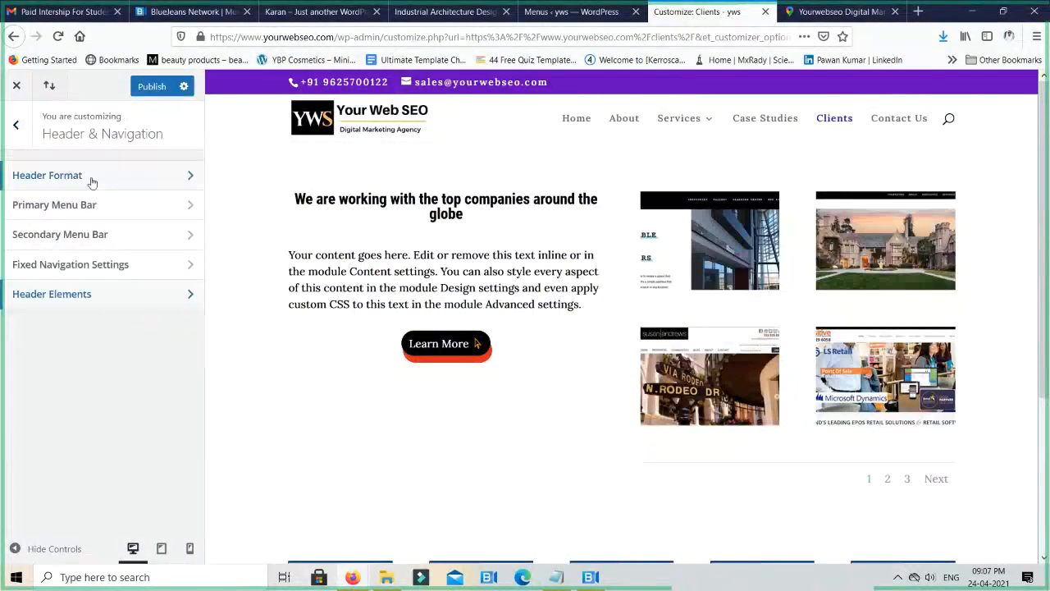
- Review the Secondary Menu Bar's background, text and dropdown color settings again, and return to the customizer's main sections
left_click(96, 234)
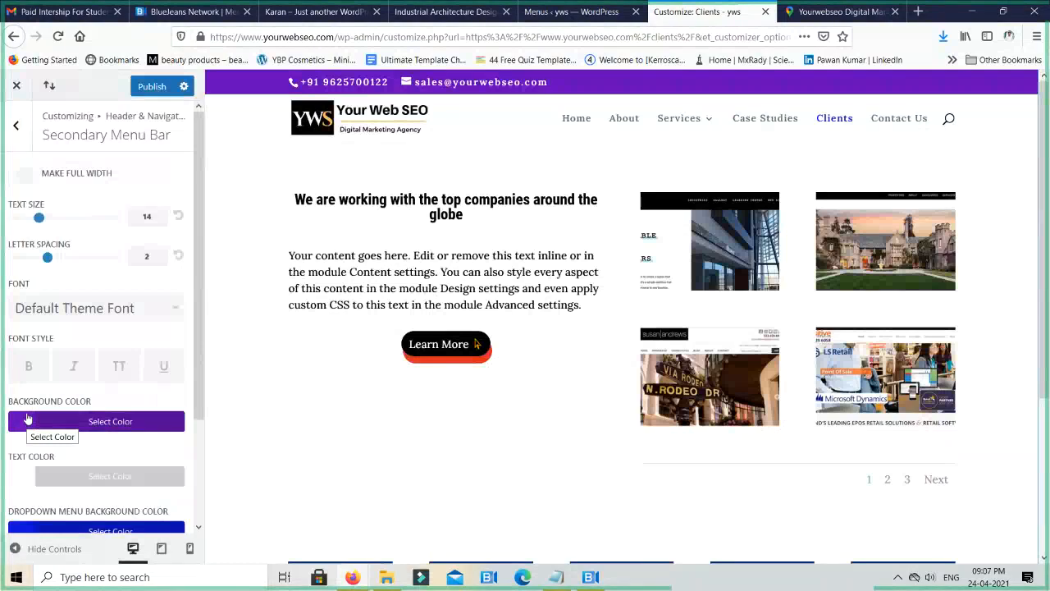
scroll(129, 337, "down", 3)
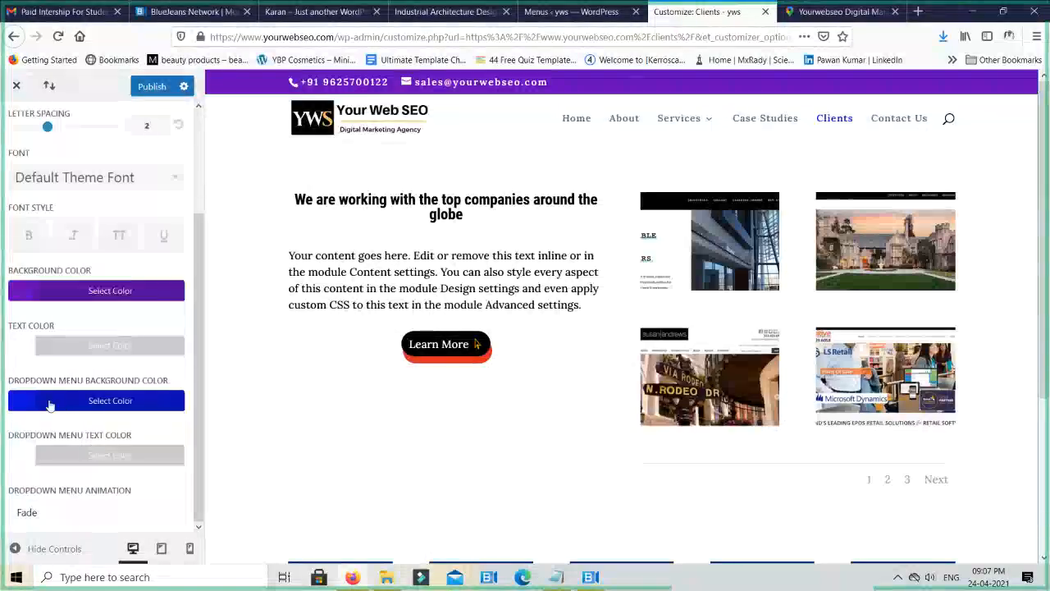
scroll(58, 378, "up", 3)
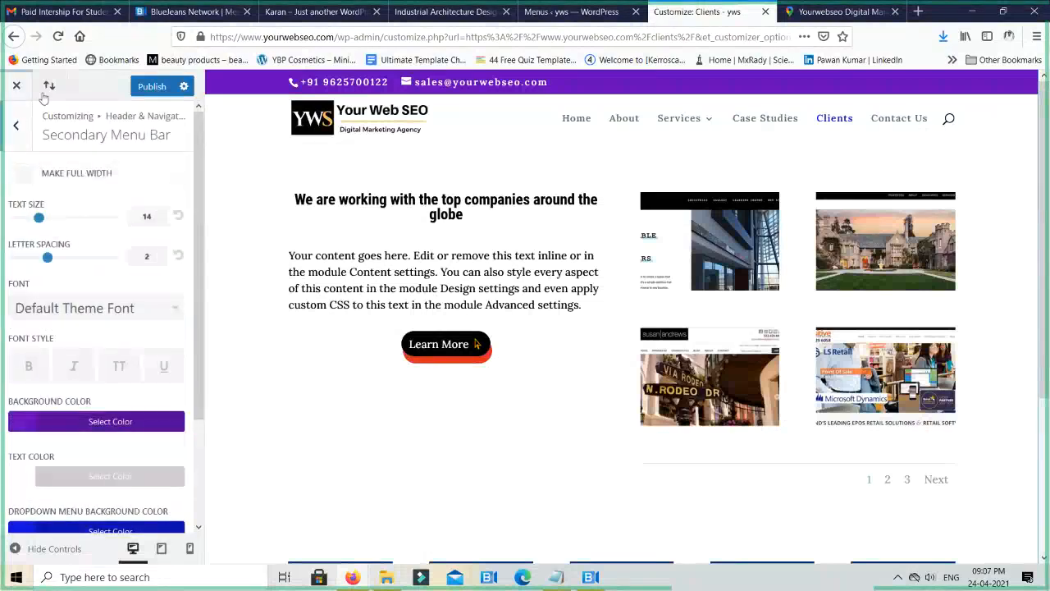
left_click(18, 127)
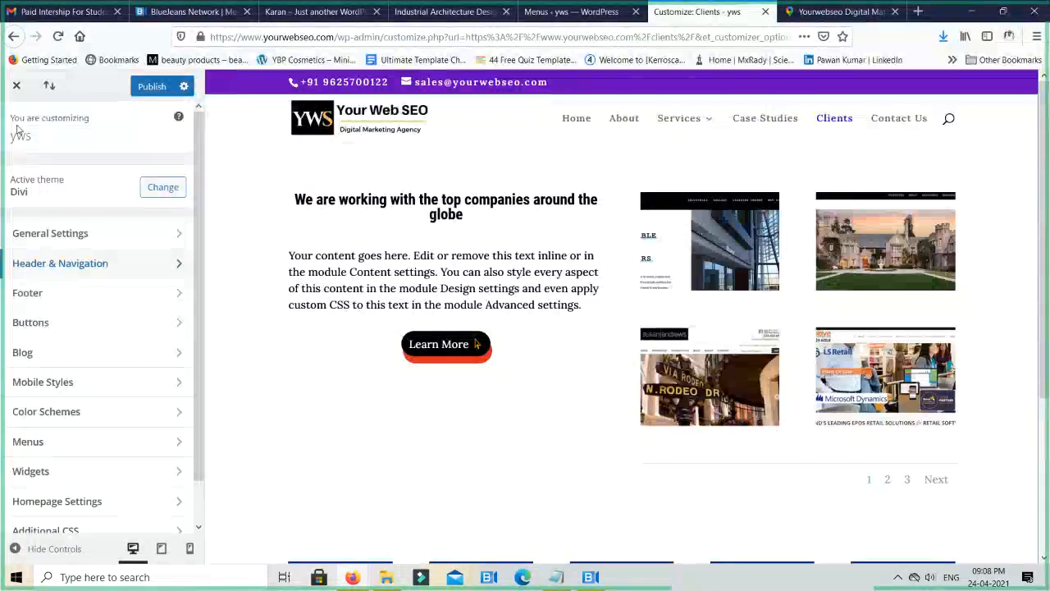
- Look over the Footer's Bottom Bar color, font and social icon settings, and return to the customizer's main sections
left_click(82, 293)
left_click(82, 293)
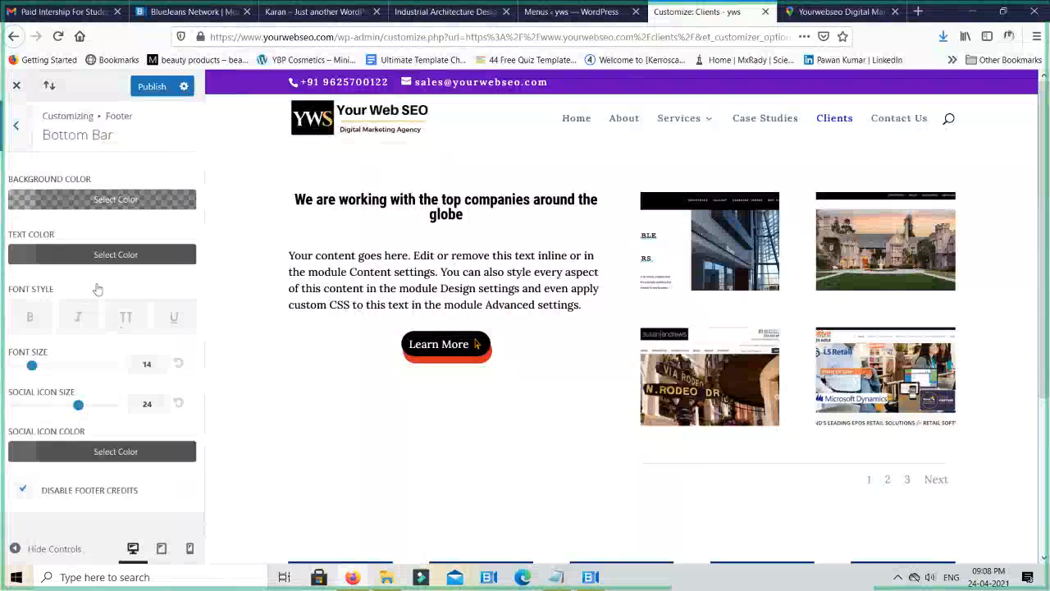
left_click(18, 130)
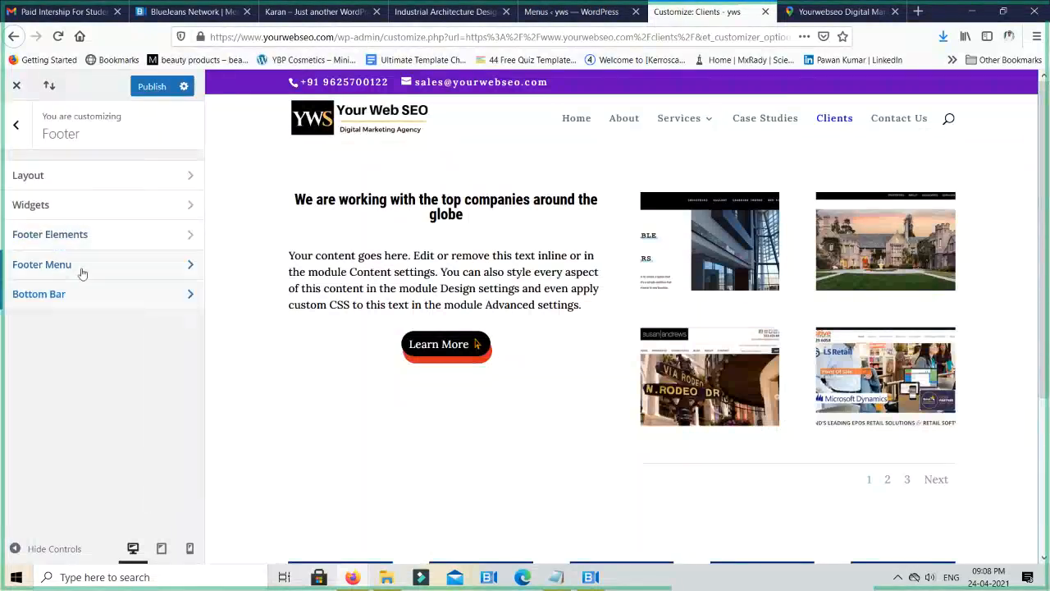
left_click(13, 128)
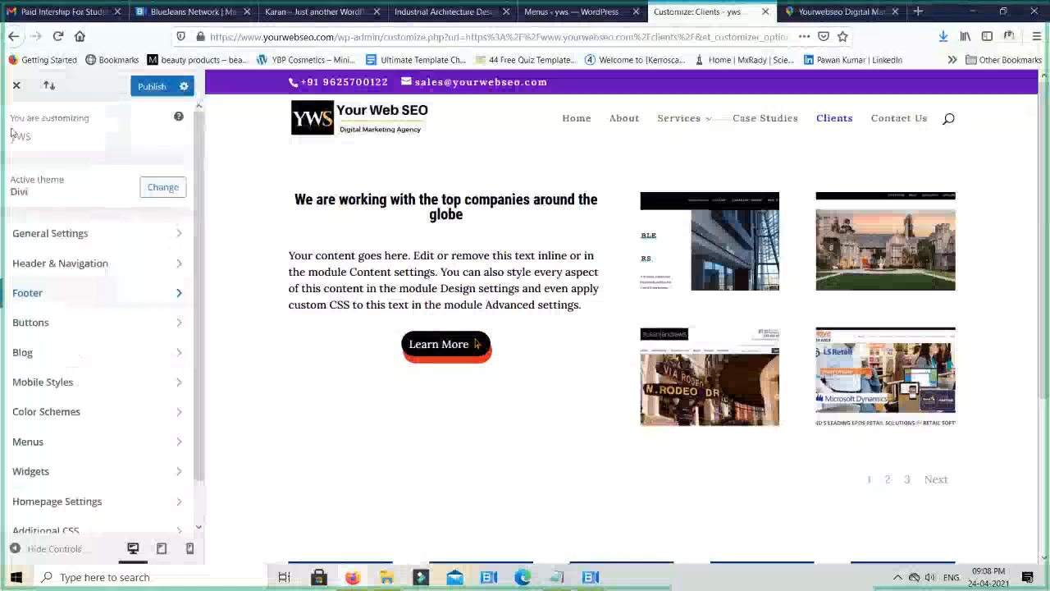
- Close the Theme Customizer, discarding the unpublished changes, and return to the live Clients page
left_click(16, 85)
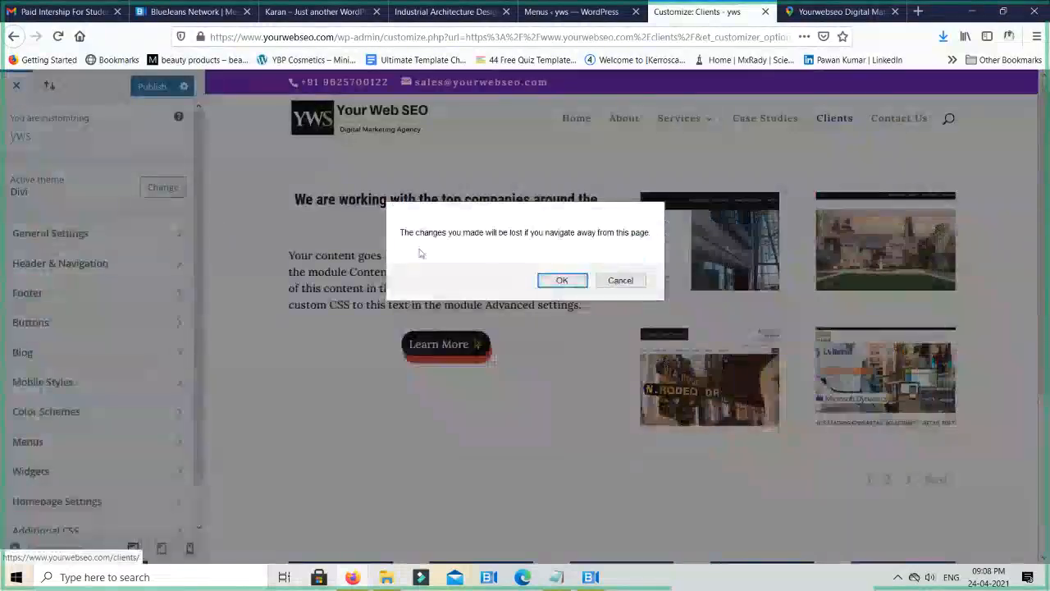
left_click(562, 281)
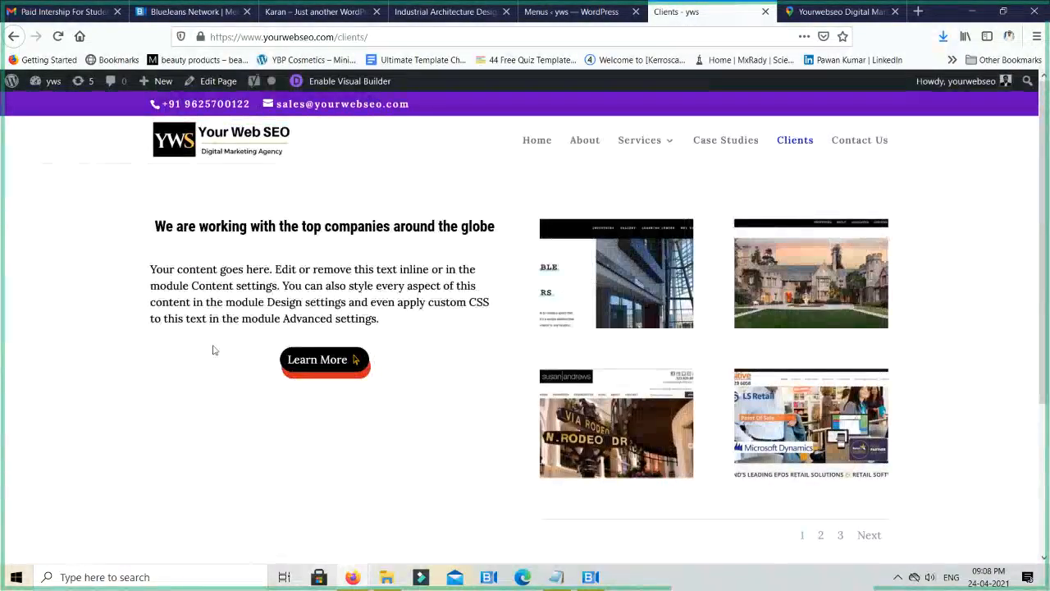
- Switch to the BlueJeans meeting and leave it without dropping everyone
key("alt+Tab")
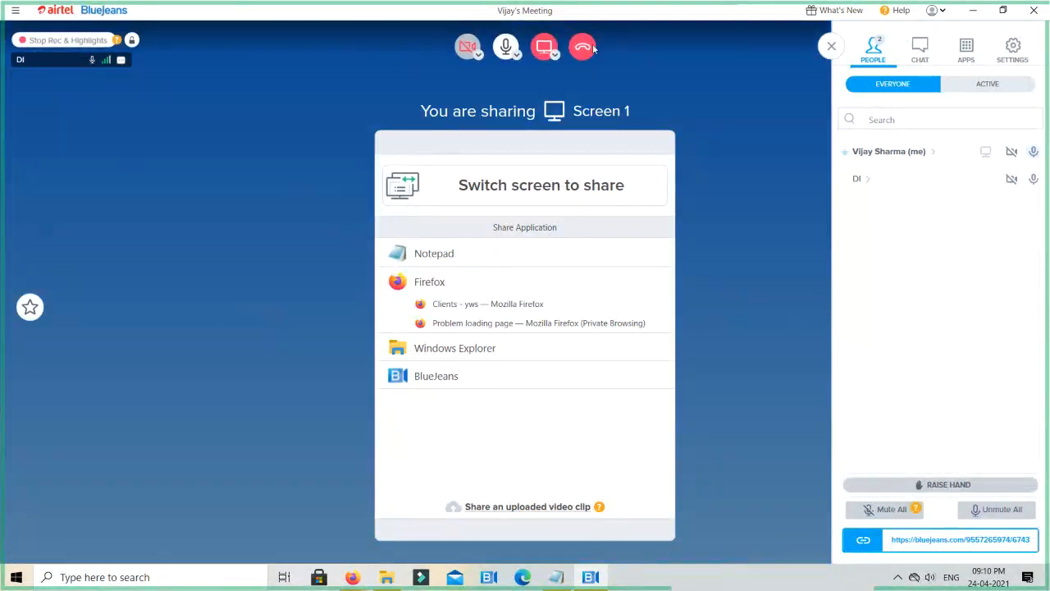
left_click(584, 47)
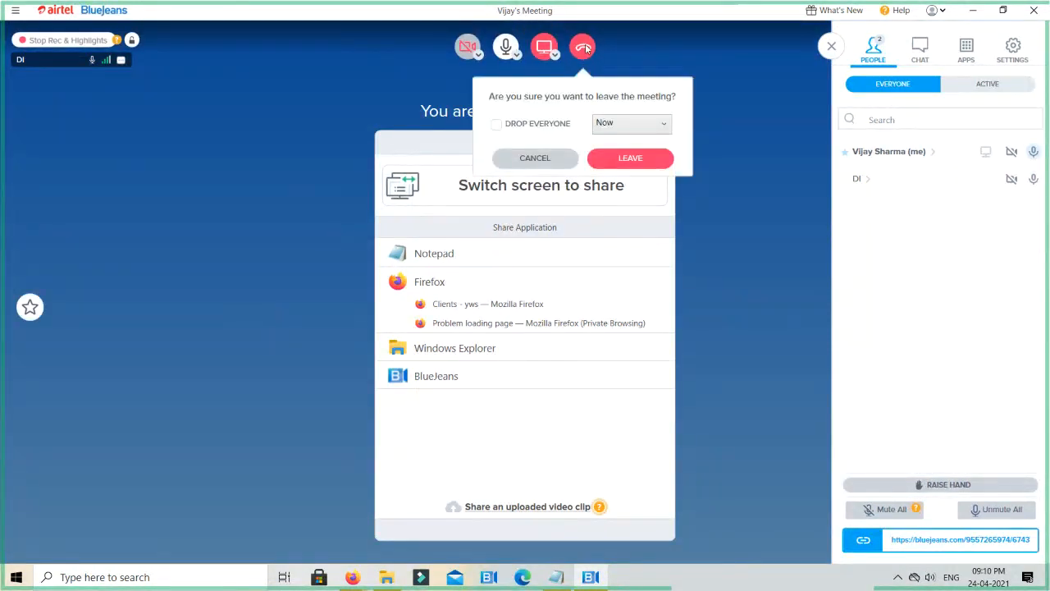
left_click(648, 162)
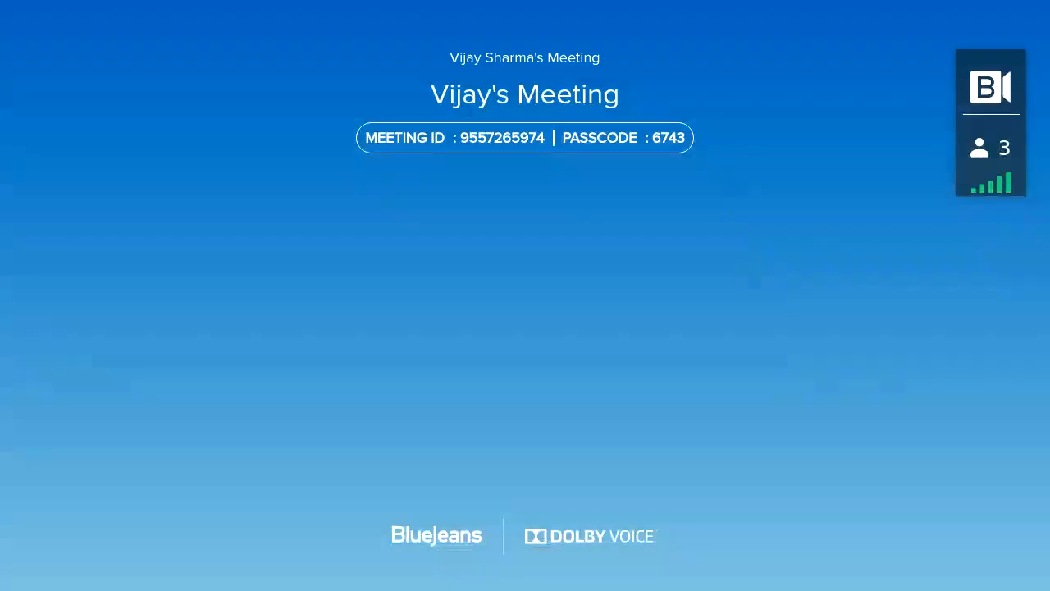